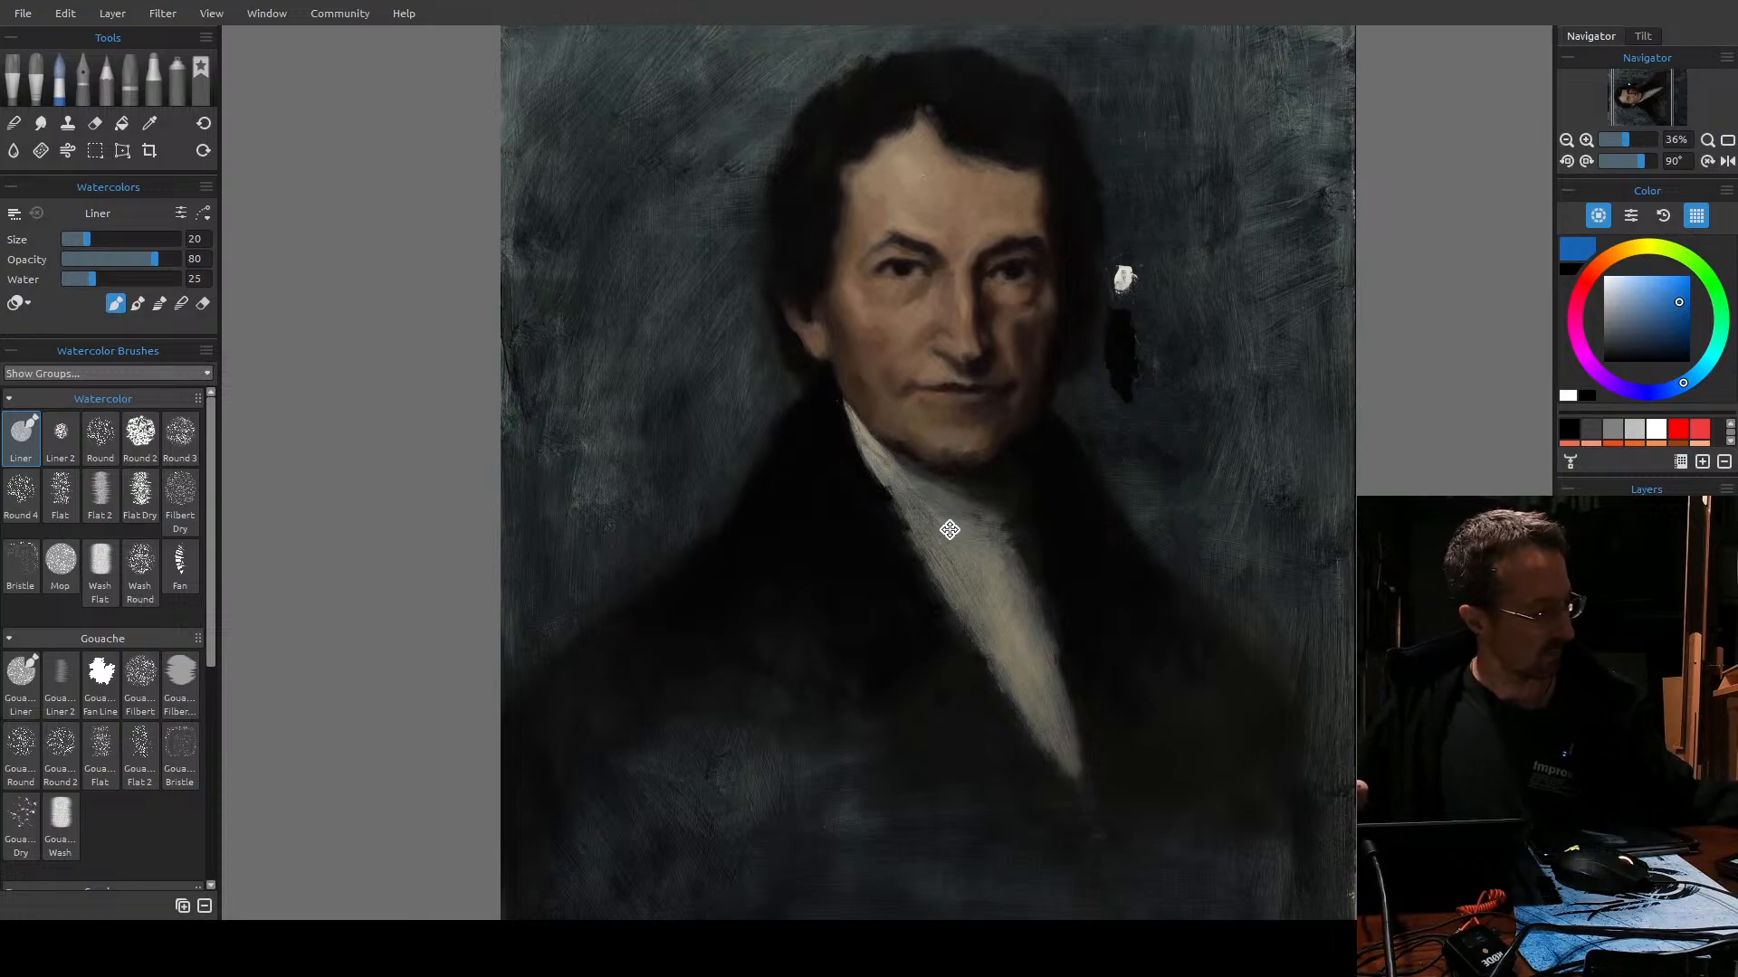
Cycle through the Paint, Blend, Clone, Eraser, Fill and Color Picker tools over the full portrait.
{"action": "mouse_move", "coordinate": [872, 532]}
{"action": "left_mouse_down"}
{"action": "mouse_move", "coordinate": [950, 511]}
{"action": "mouse_move", "coordinate": [879, 552]}
{"action": "mouse_move", "coordinate": [915, 539]}
{"action": "mouse_move", "coordinate": [898, 538]}
{"action": "left_mouse_up"}
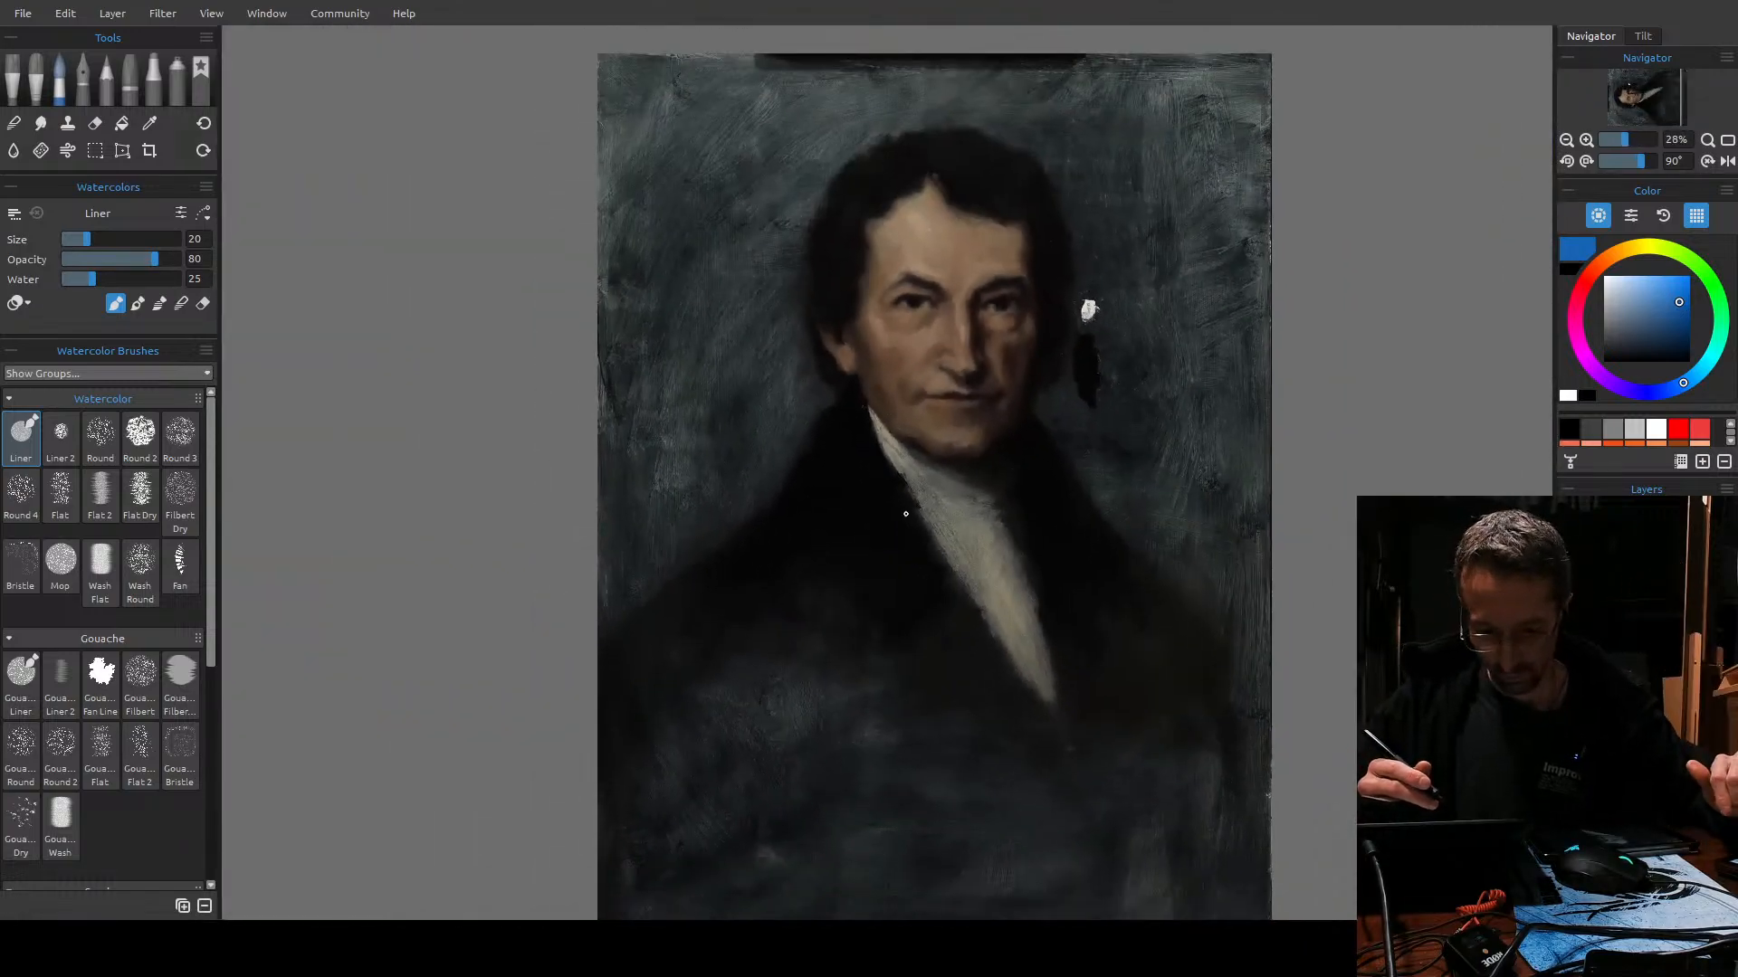
{"action": "key", "text": "e"}
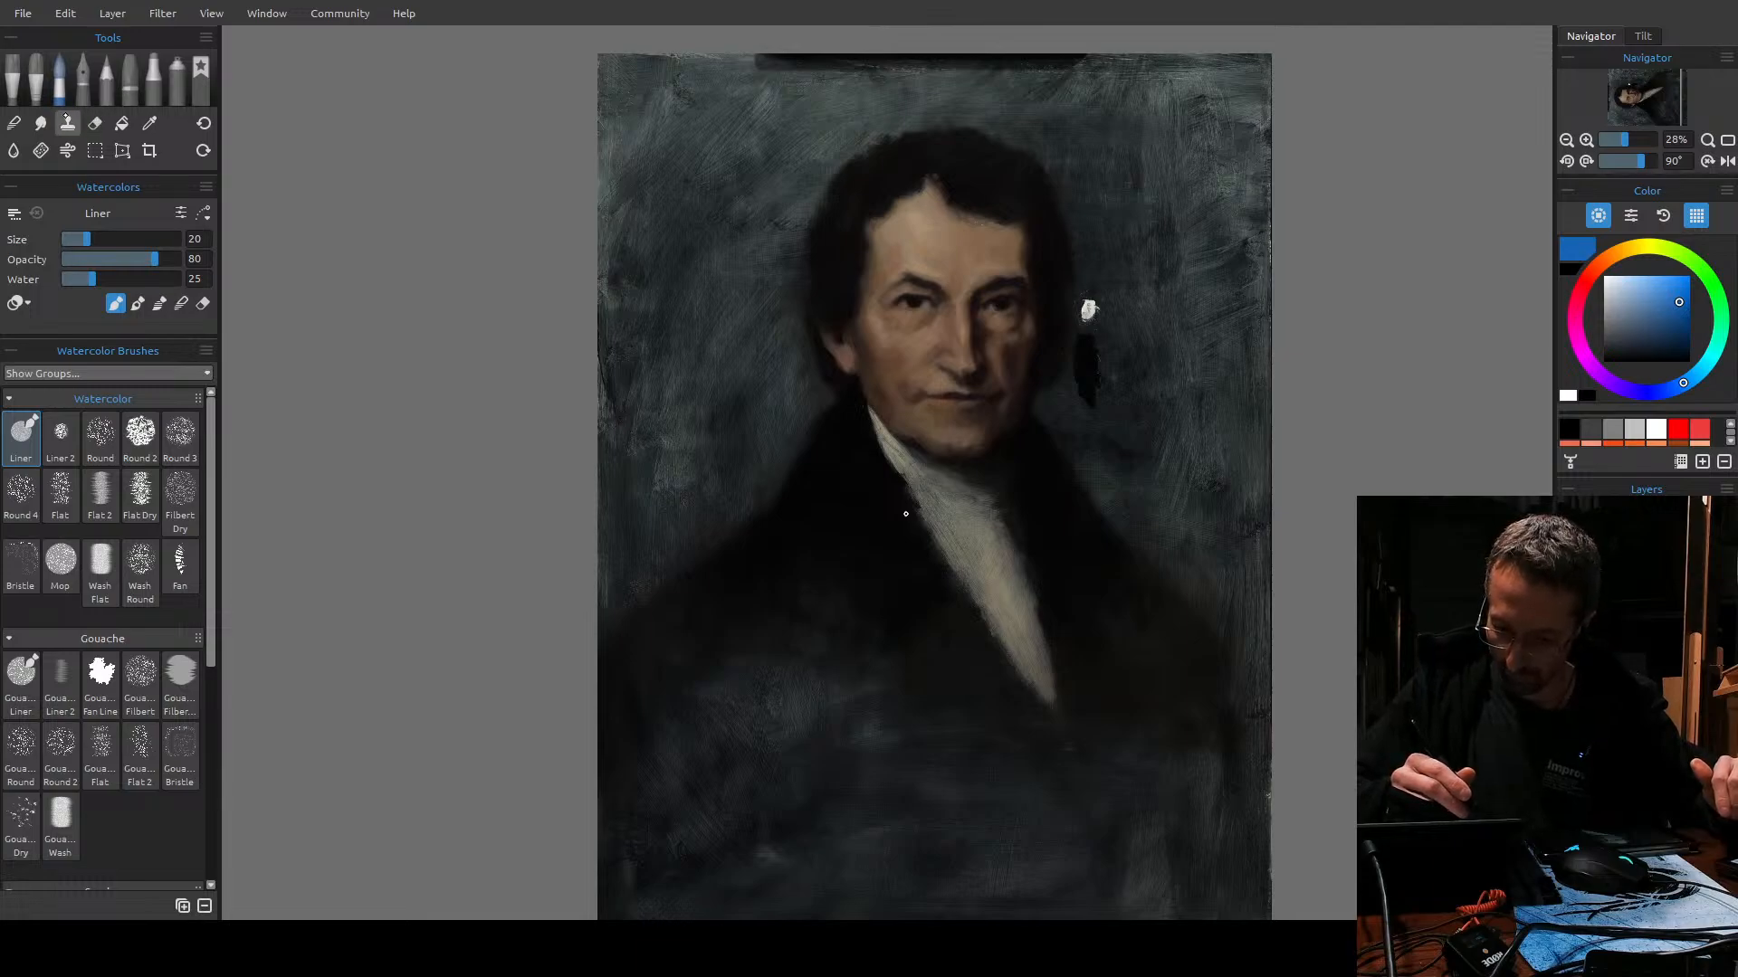
{"action": "key", "text": "b"}
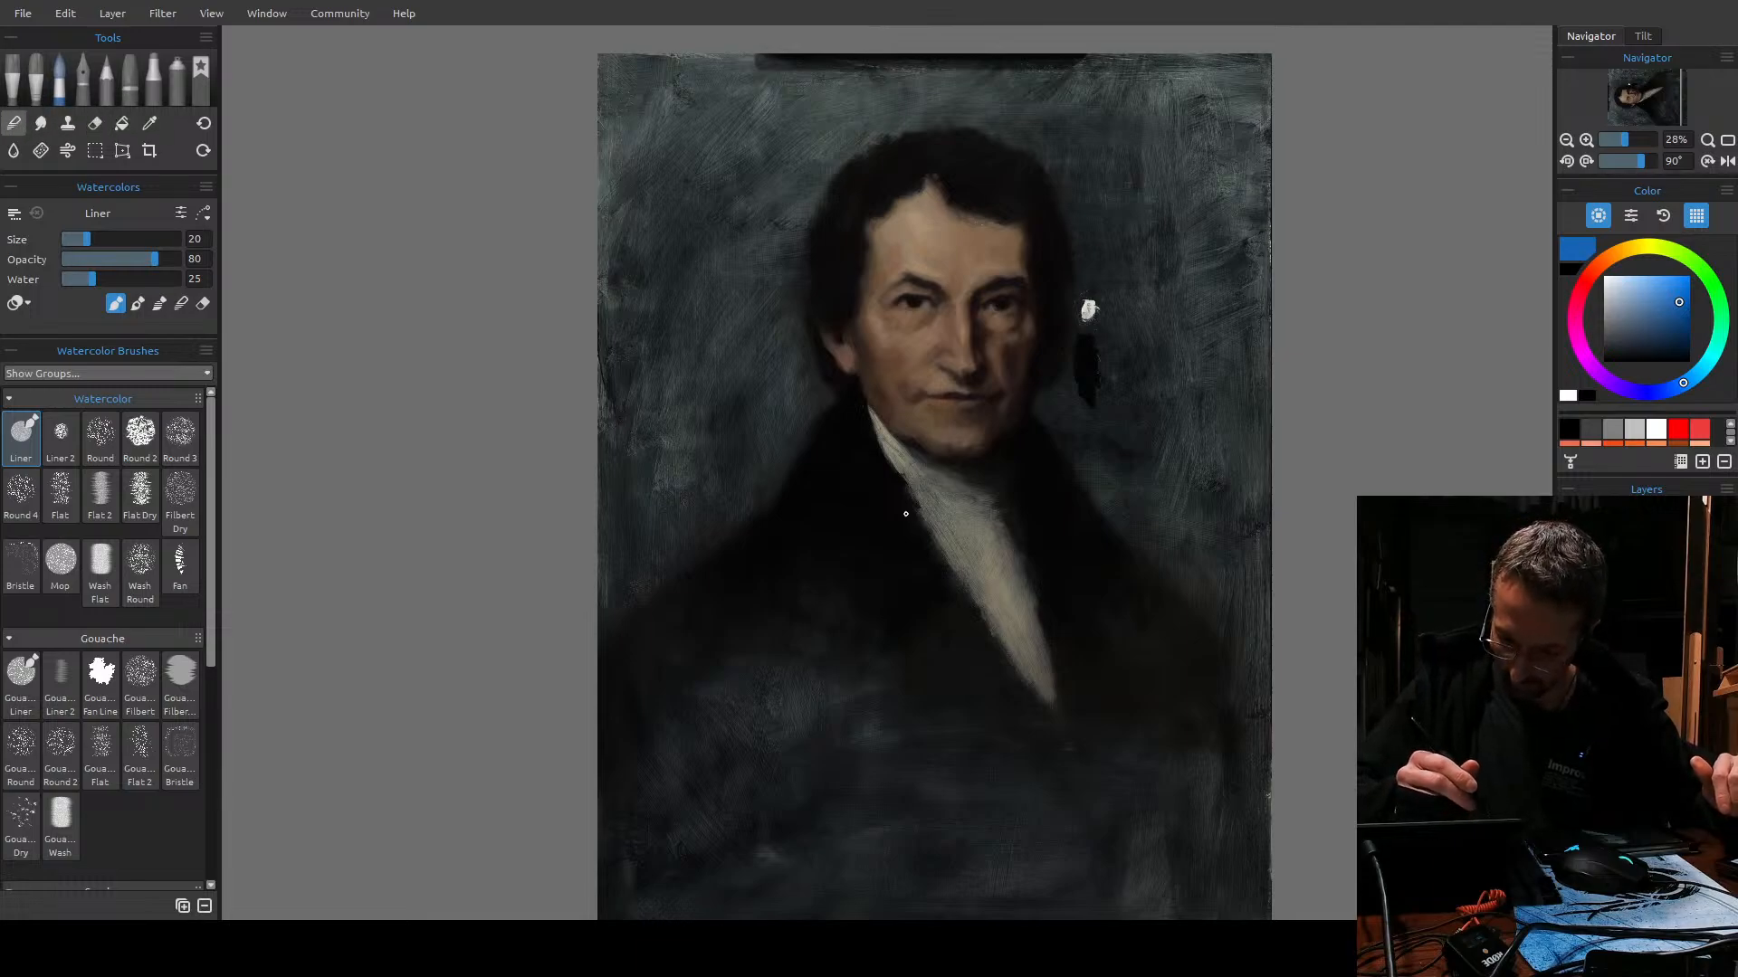
{"action": "key", "text": "n"}
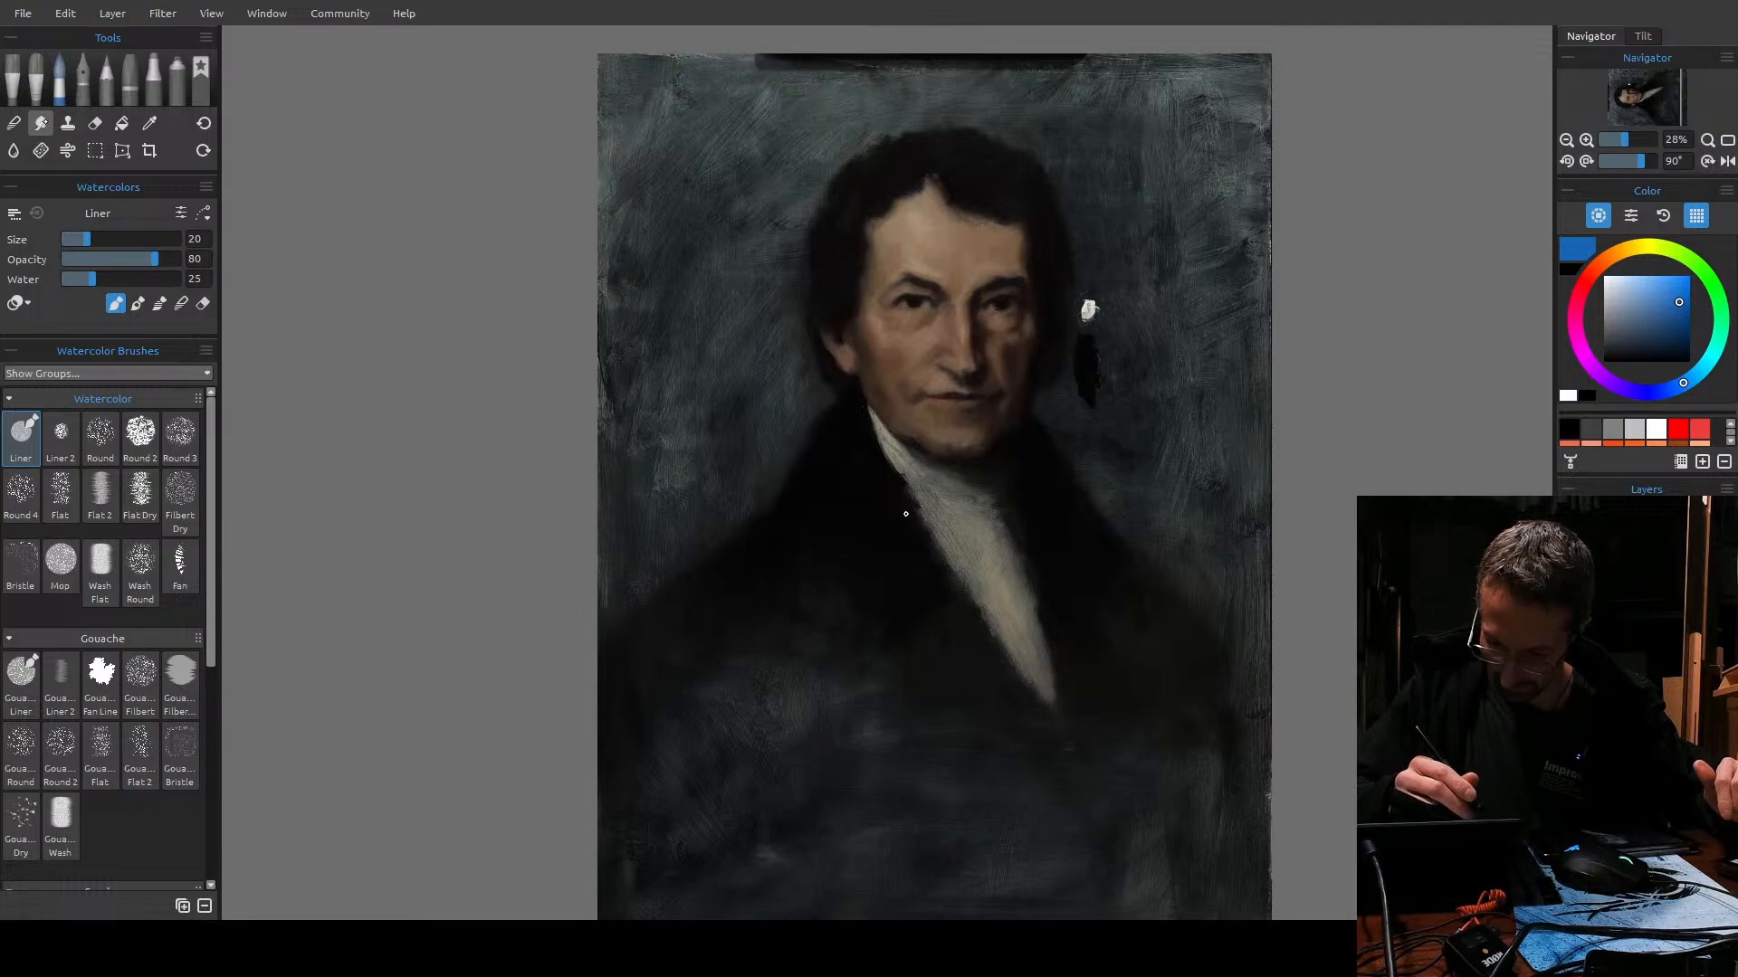
{"action": "key", "text": "m"}
{"action": "key", "text": "e"}
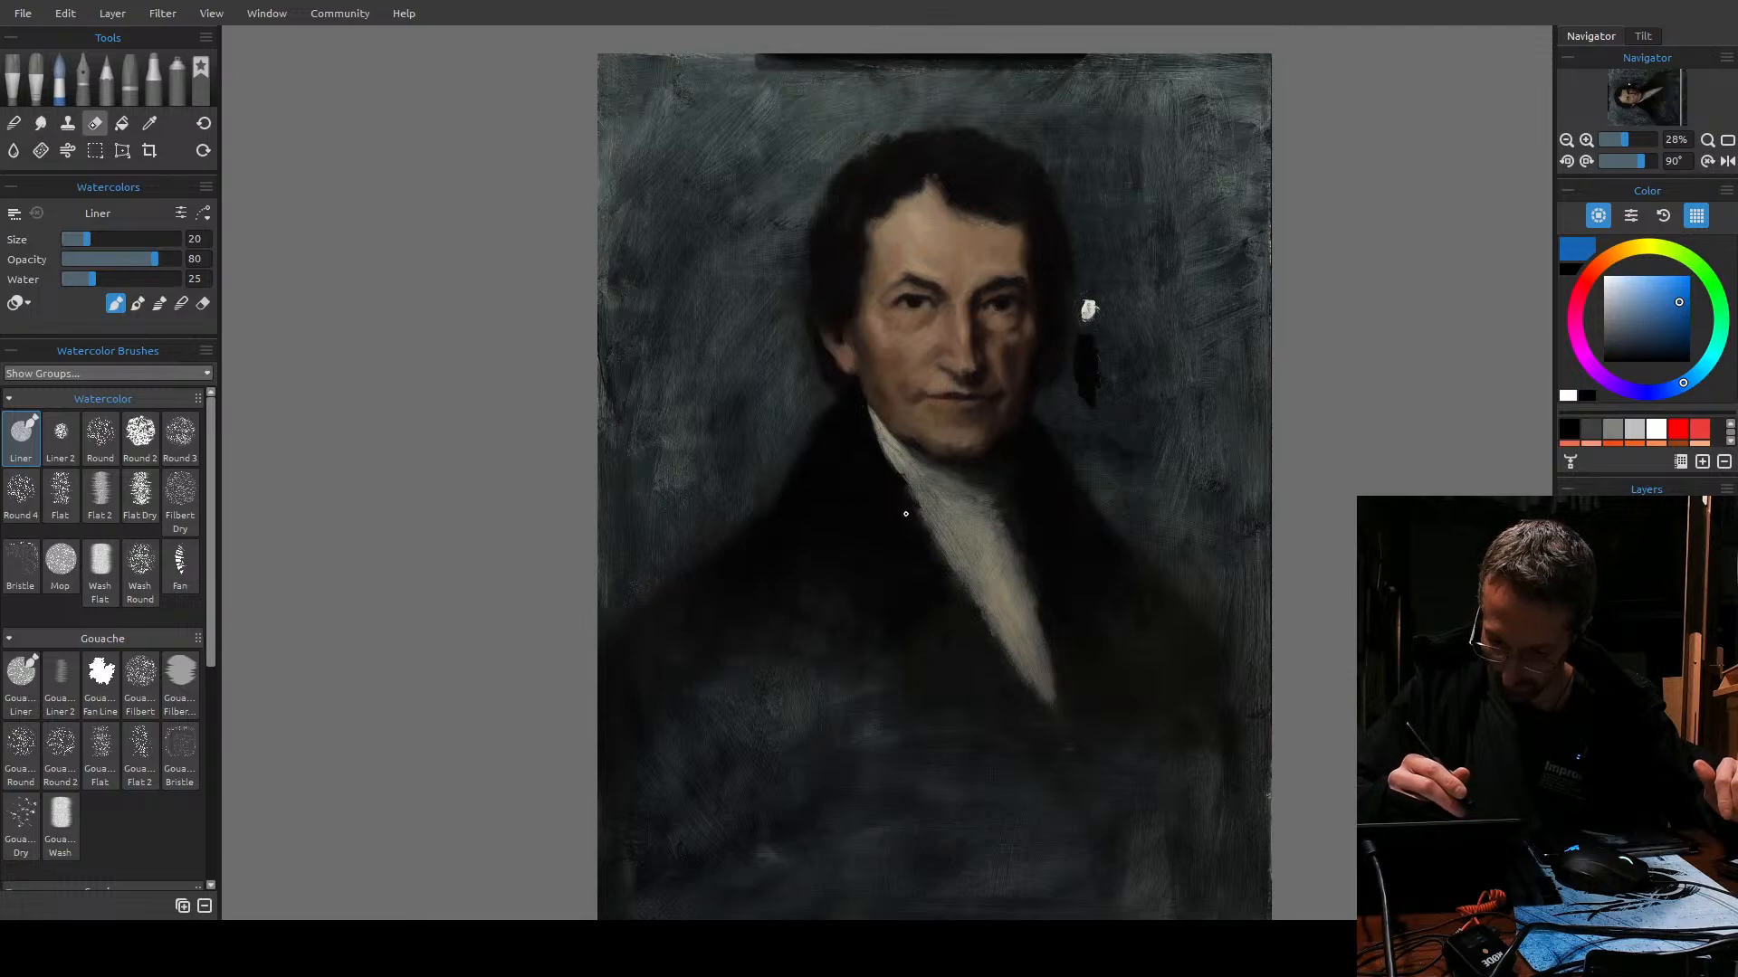
{"action": "key", "text": "g"}
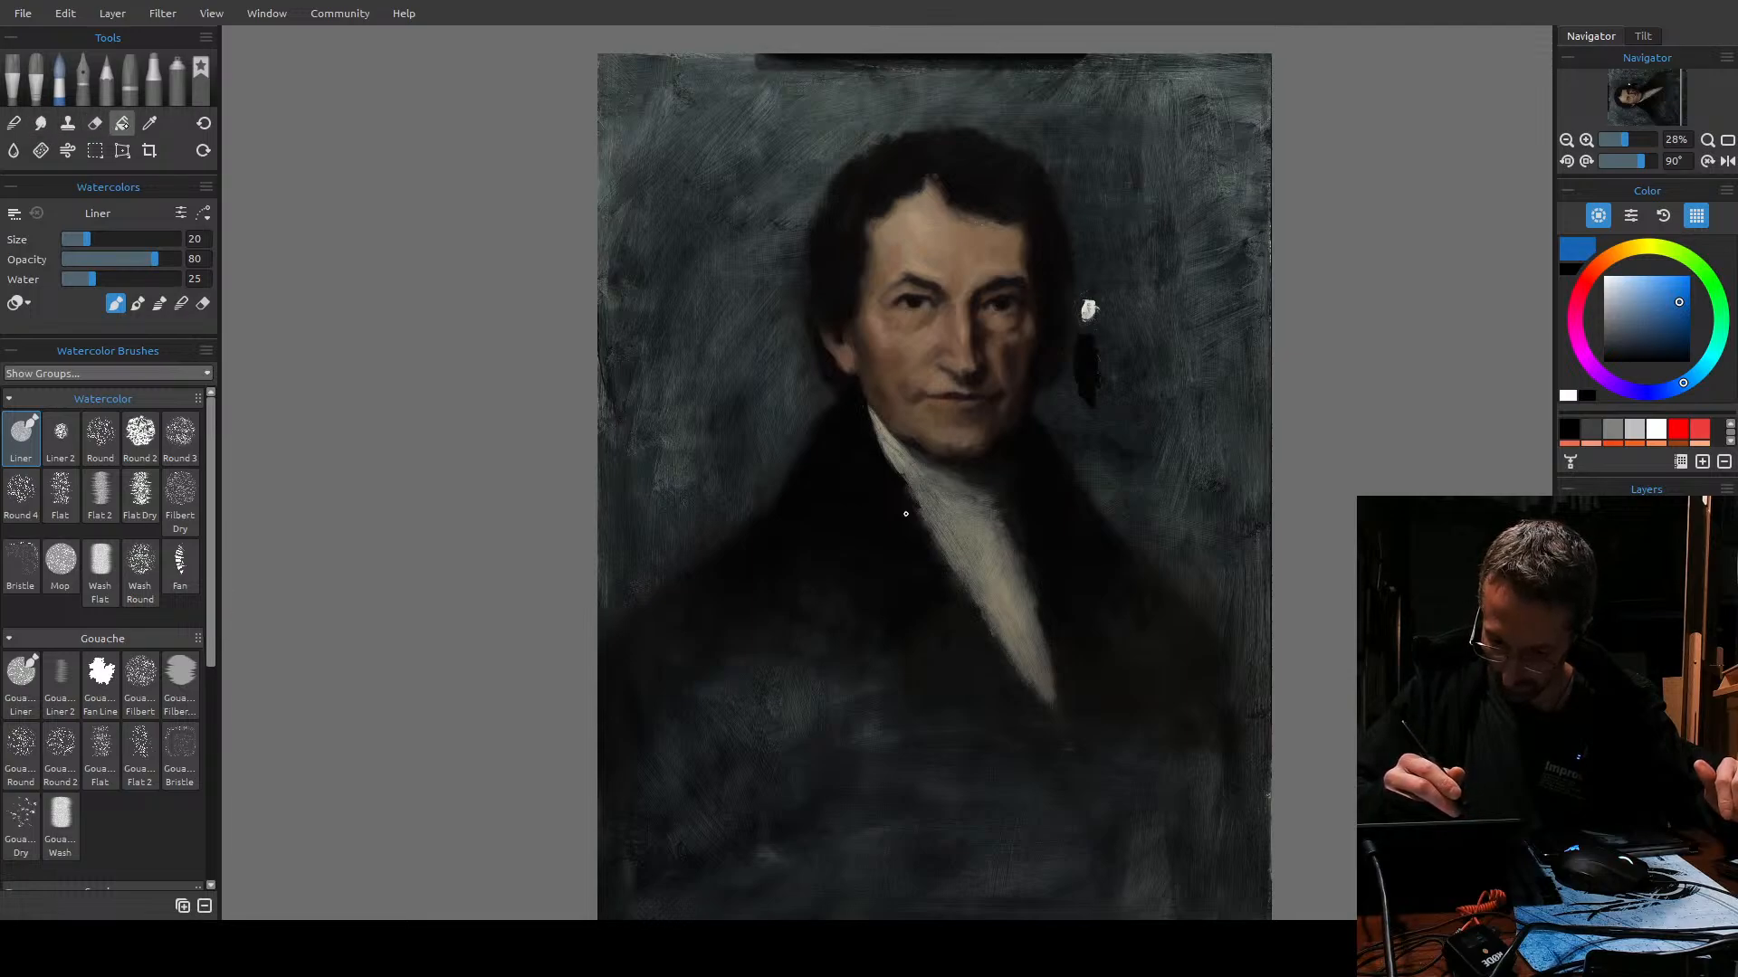
{"action": "key", "text": "i"}
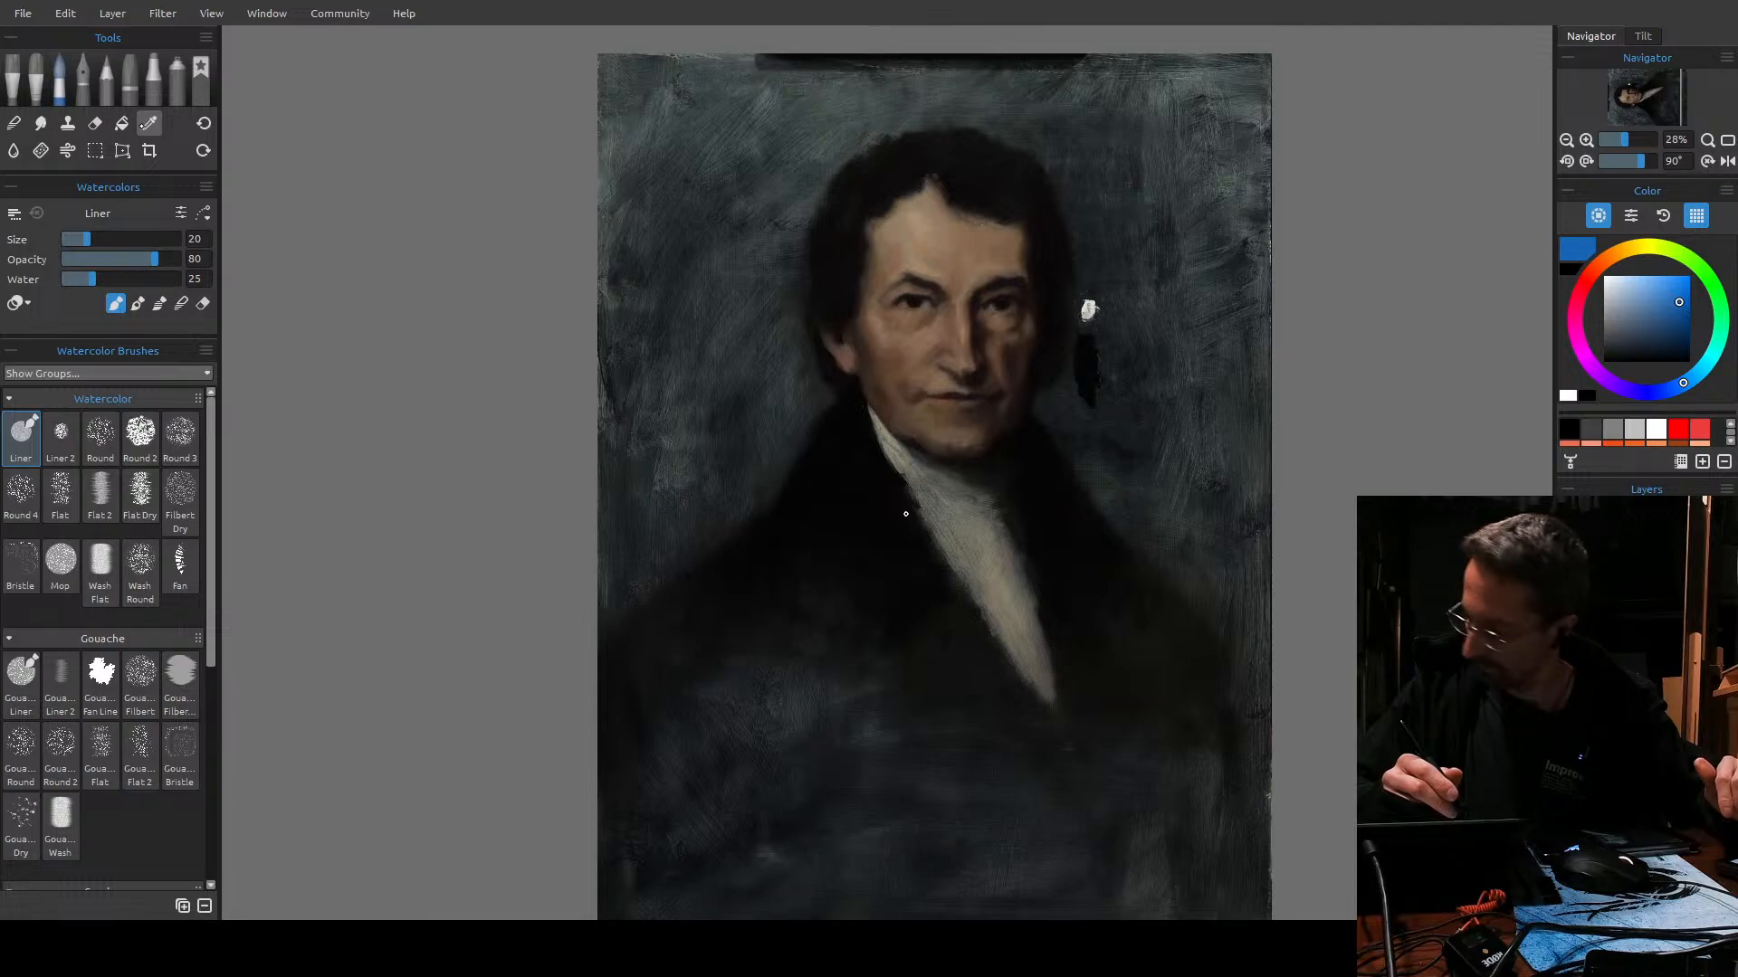
{"action": "key", "text": "g"}
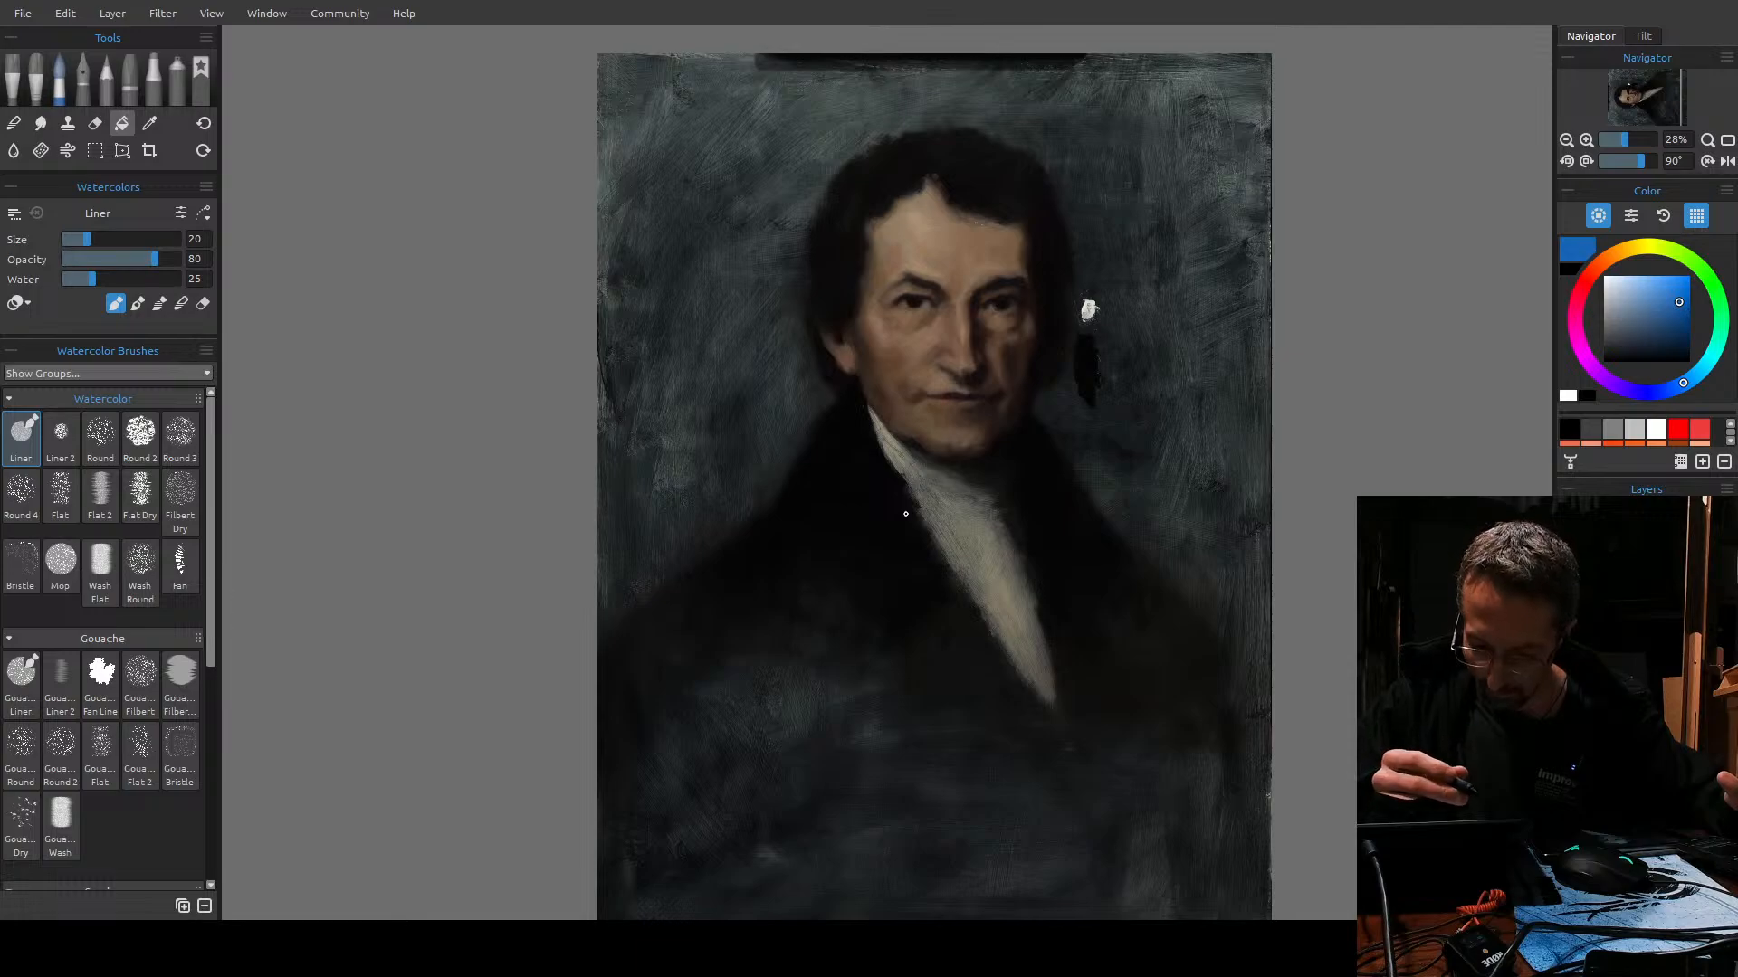
Try blue test strokes over the portrait with the Express Oils Hairy and Round Soft glaze brushes, undoing each one.
{"action": "left_click", "coordinate": [37, 76]}
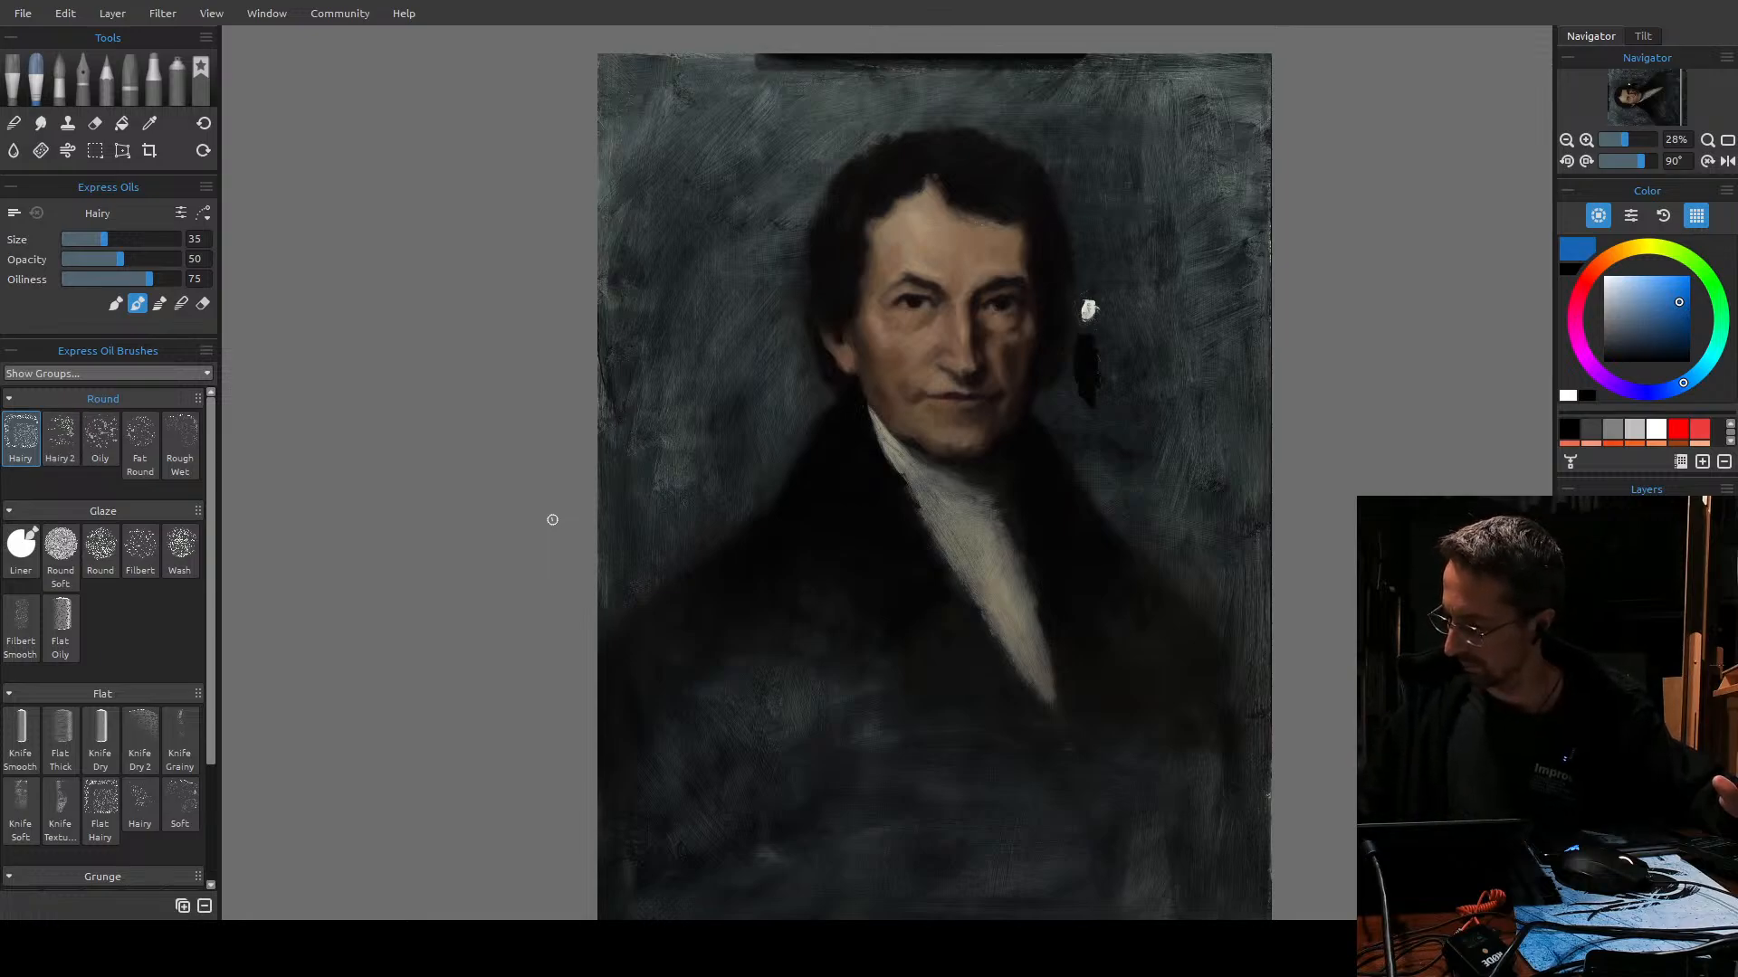
{"action": "mouse_move", "coordinate": [731, 338]}
{"action": "left_mouse_down"}
{"action": "mouse_move", "coordinate": [879, 263]}
{"action": "mouse_move", "coordinate": [1142, 486]}
{"action": "left_mouse_up"}
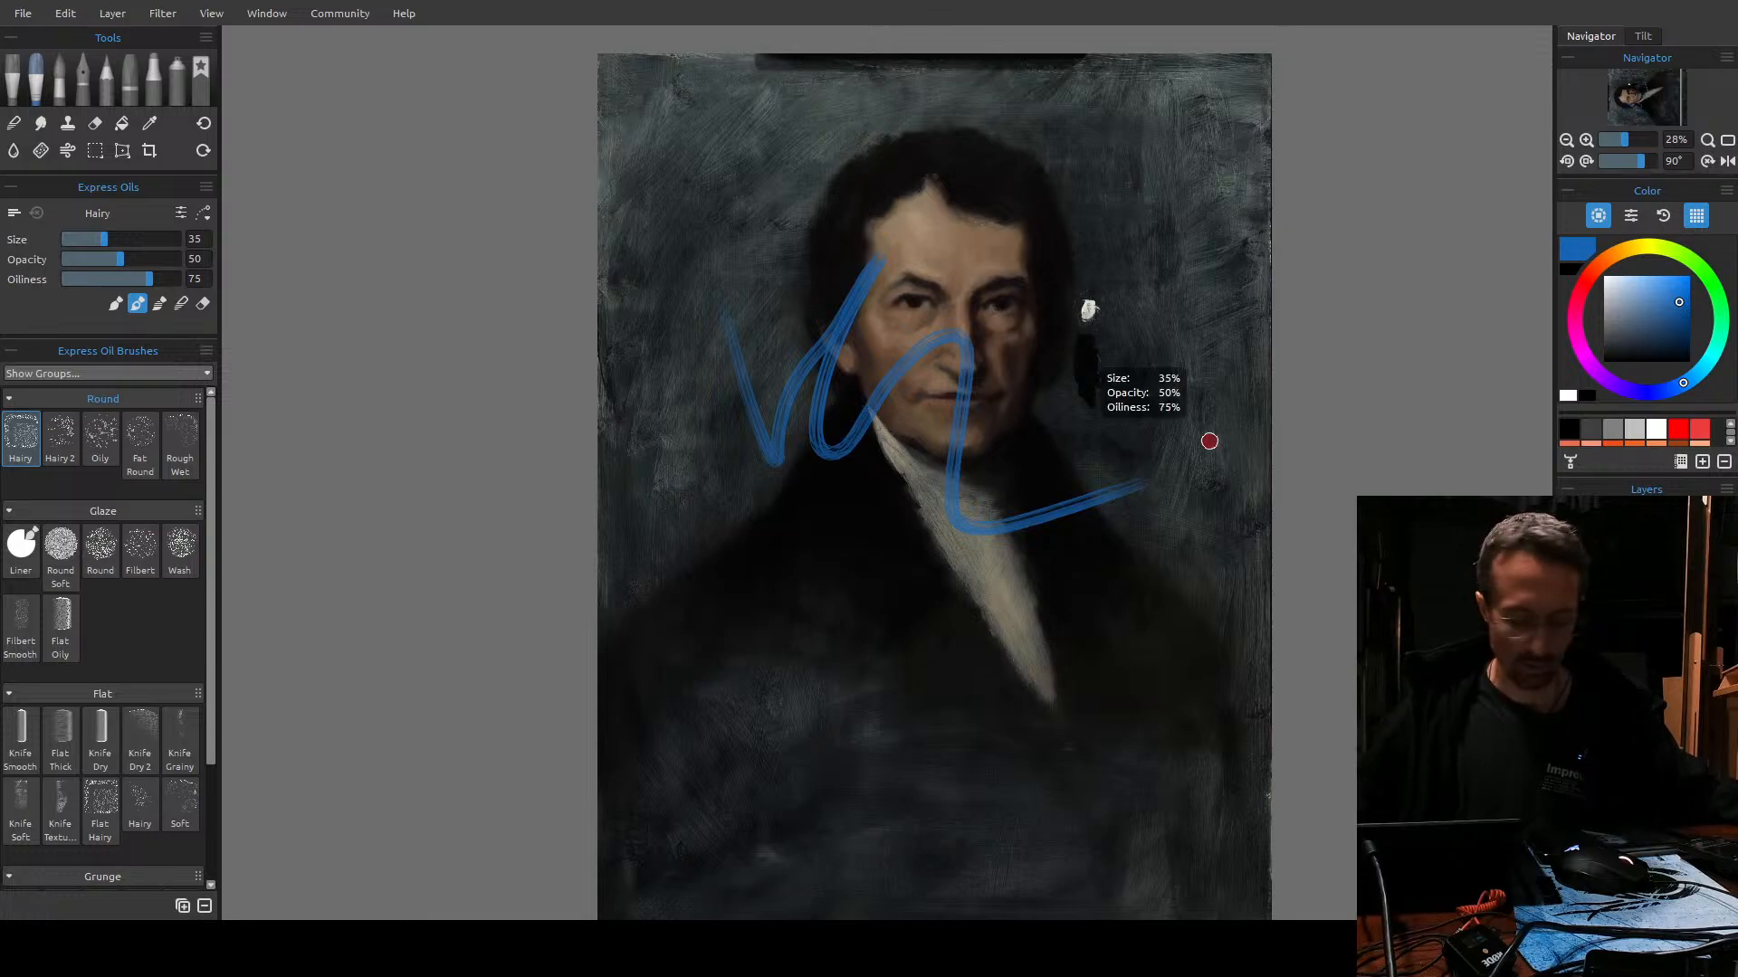
{"action": "key", "text": "ctrl+z"}
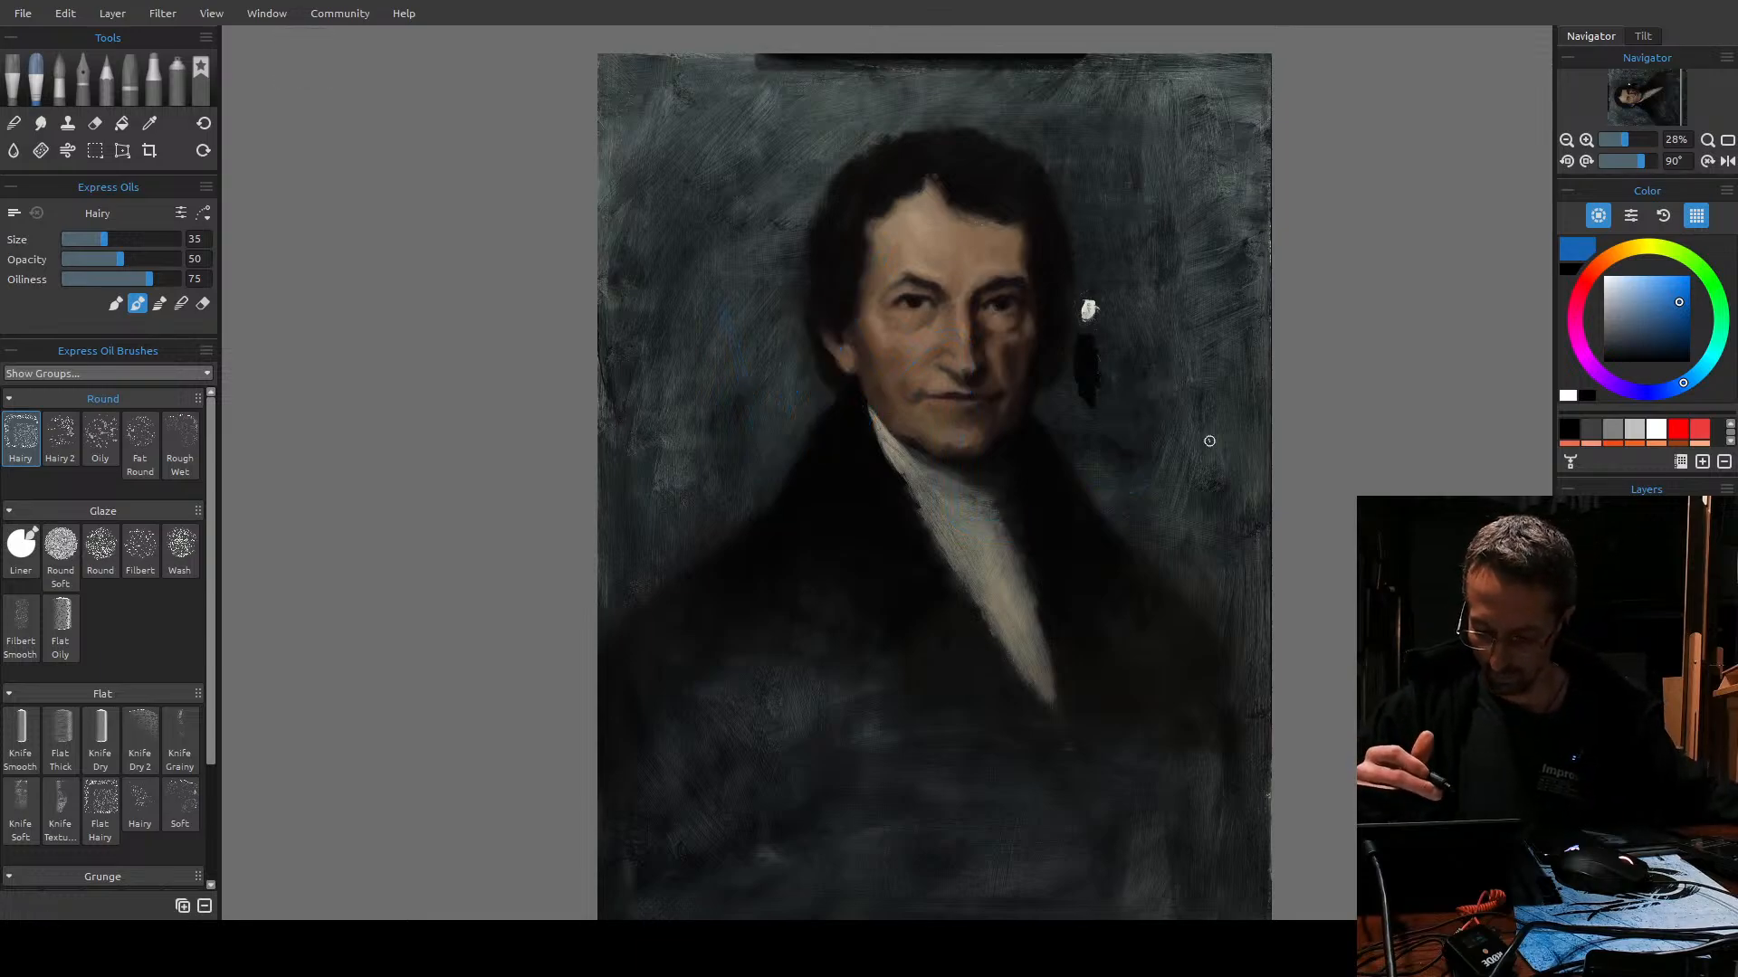
{"action": "left_click", "coordinate": [61, 556]}
{"action": "mouse_move", "coordinate": [856, 376]}
{"action": "left_mouse_down"}
{"action": "mouse_move", "coordinate": [956, 355]}
{"action": "mouse_move", "coordinate": [1042, 390]}
{"action": "mouse_move", "coordinate": [1006, 523]}
{"action": "left_mouse_up"}
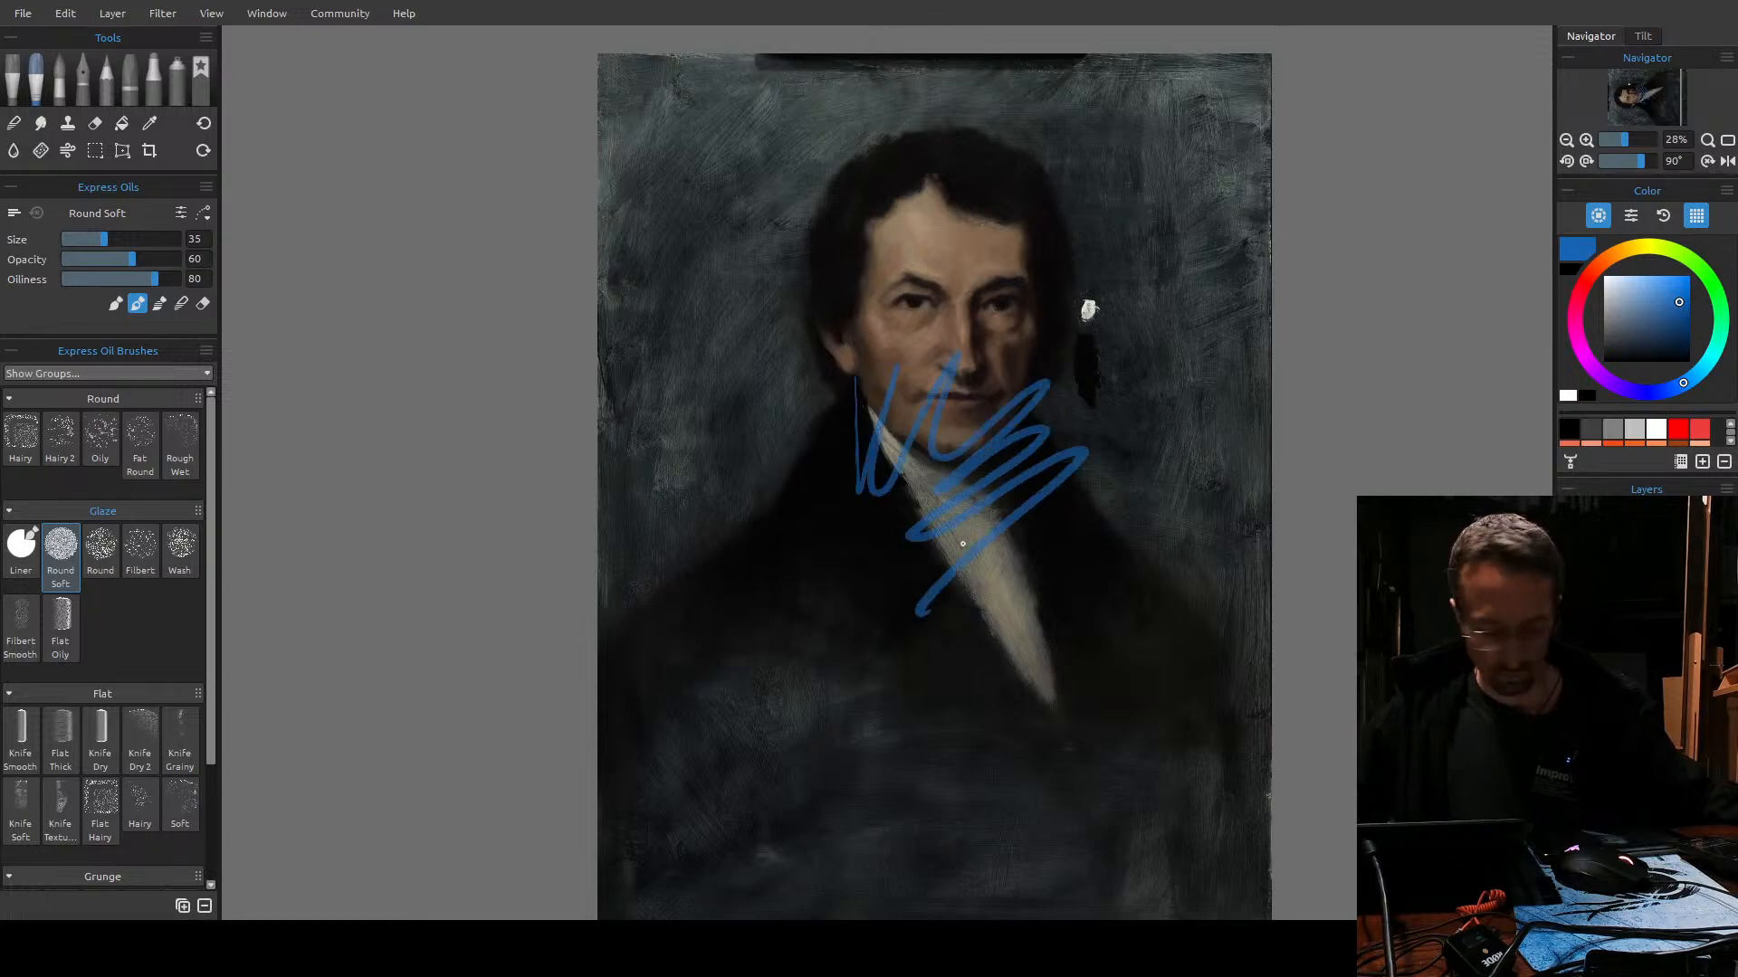
{"action": "key", "text": "ctrl+z"}
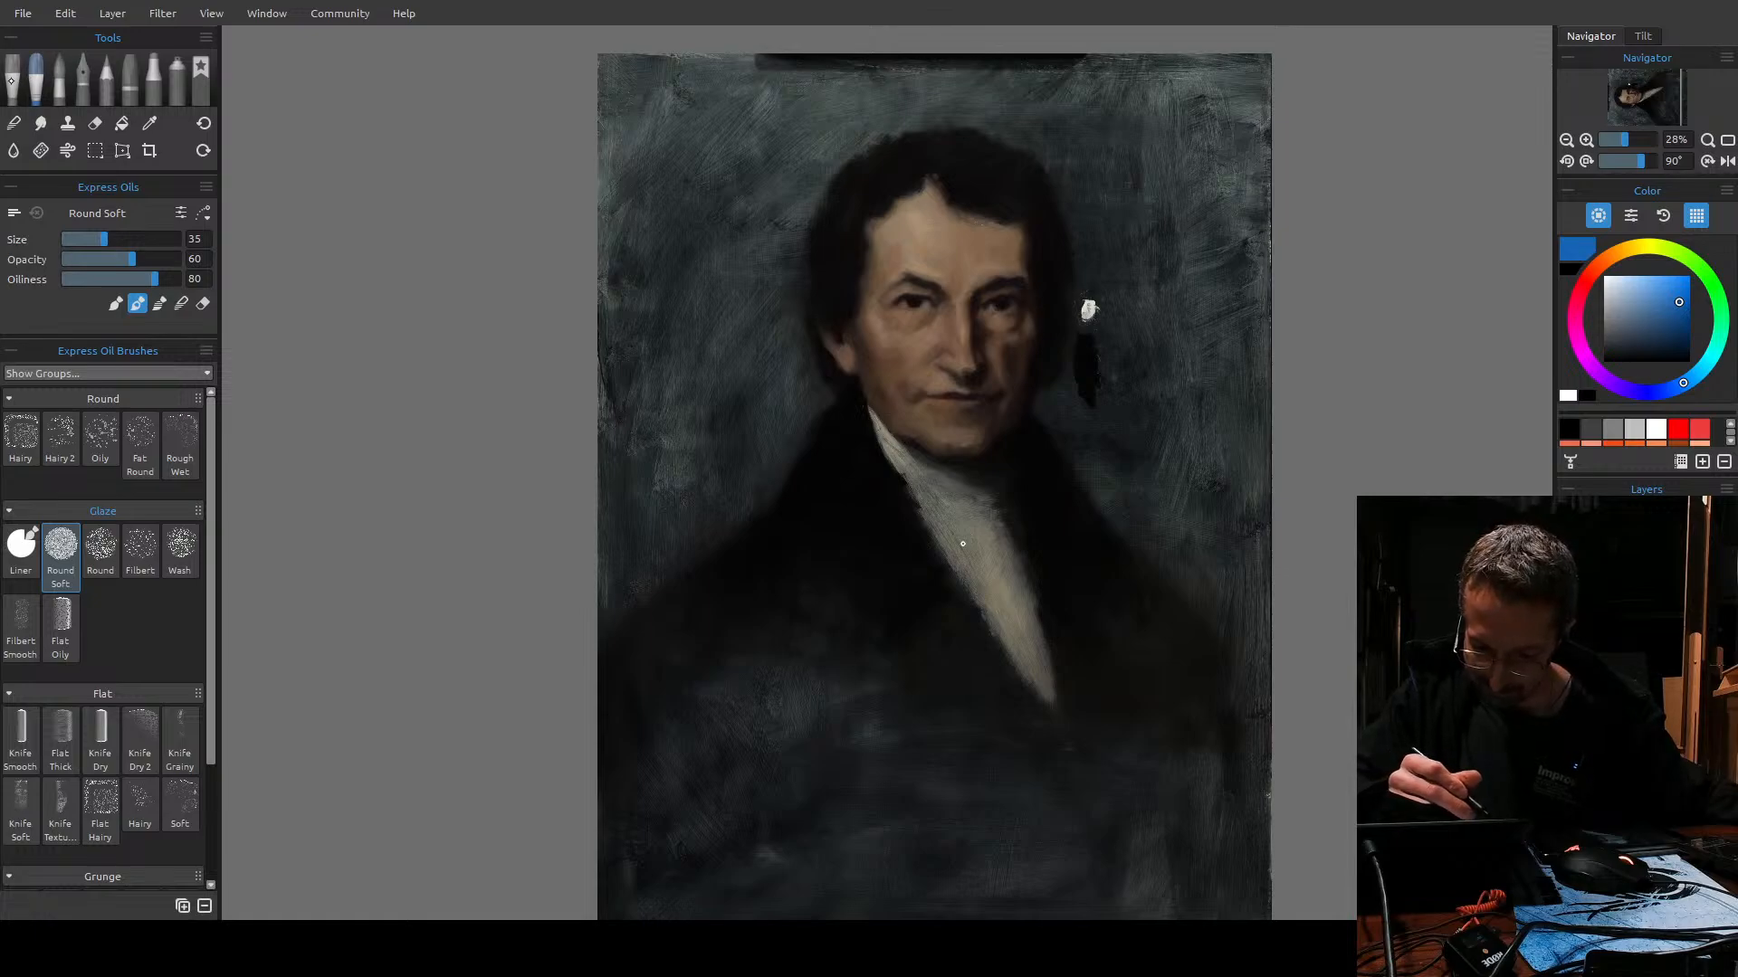
Switch to the Oils & Acrylics Liner brush, set its size to 35 and try blue test strokes over the portrait, undoing them.
{"action": "left_click", "coordinate": [14, 81]}
{"action": "mouse_move", "coordinate": [833, 582]}
{"action": "left_mouse_down"}
{"action": "mouse_move", "coordinate": [905, 496]}
{"action": "mouse_move", "coordinate": [941, 552]}
{"action": "left_mouse_up"}
{"action": "key", "text": "ctrl+z"}
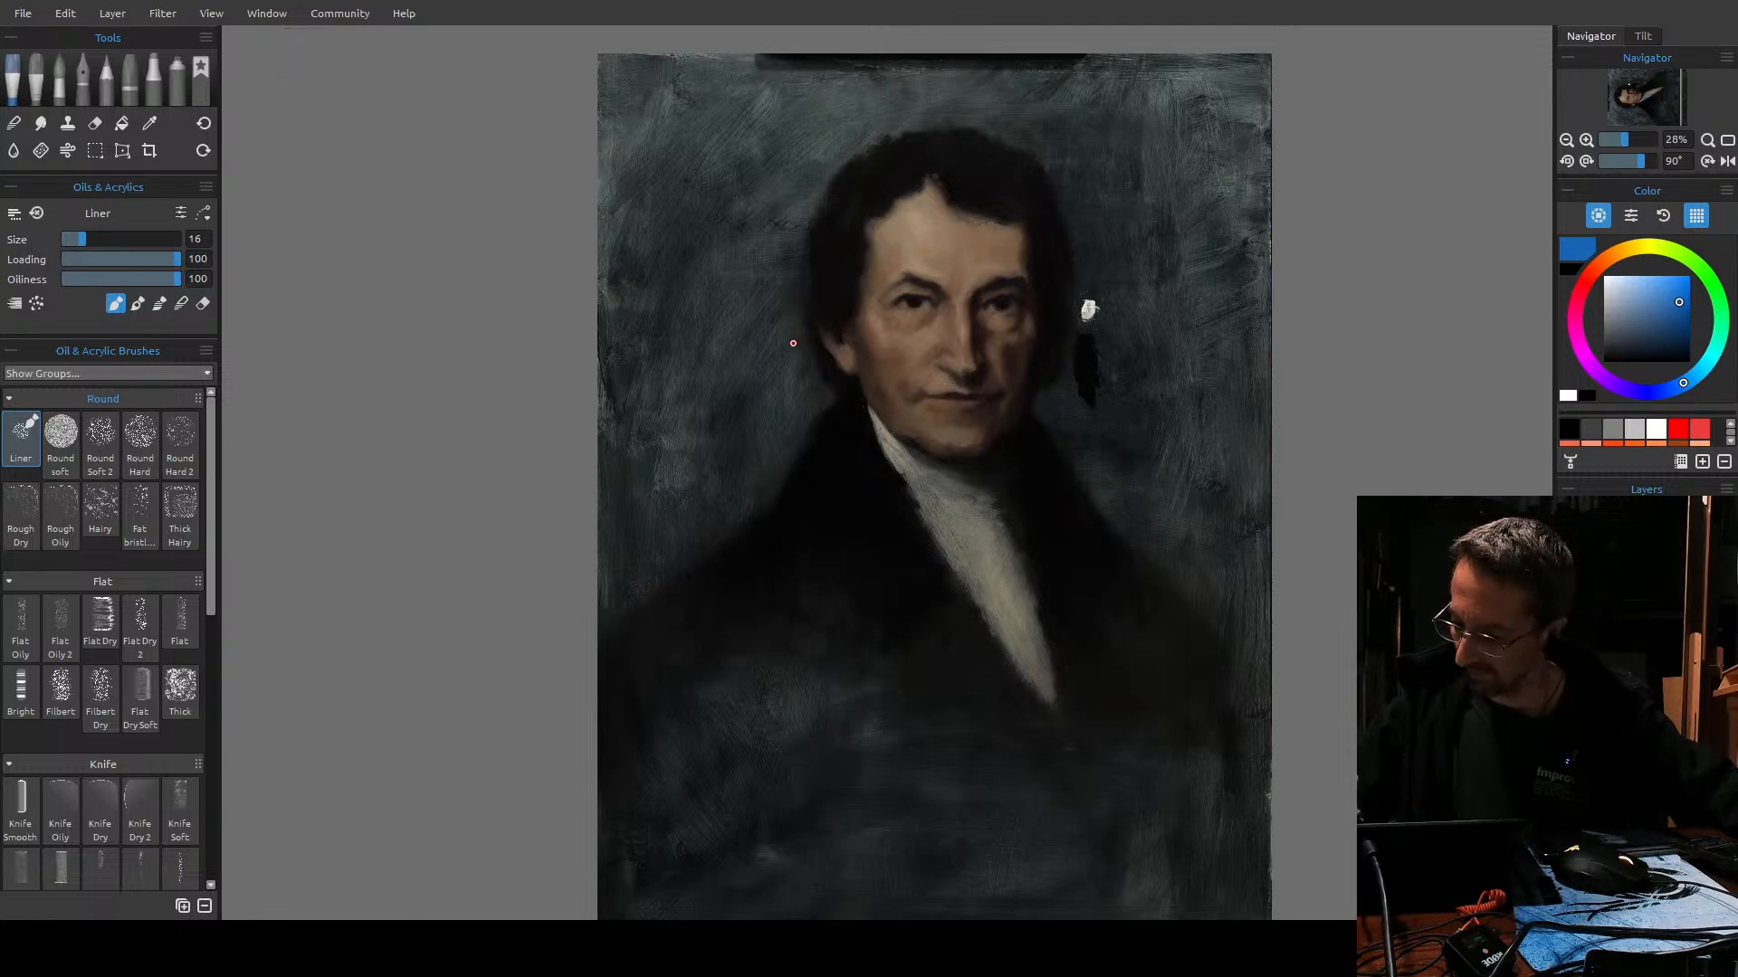
{"action": "mouse_move", "coordinate": [780, 310]}
{"action": "left_mouse_down"}
{"action": "mouse_move", "coordinate": [786, 509]}
{"action": "mouse_move", "coordinate": [868, 402]}
{"action": "mouse_move", "coordinate": [858, 390]}
{"action": "mouse_move", "coordinate": [966, 490]}
{"action": "mouse_move", "coordinate": [1093, 554]}
{"action": "left_mouse_up"}
{"action": "key", "text": "ctrl+z"}
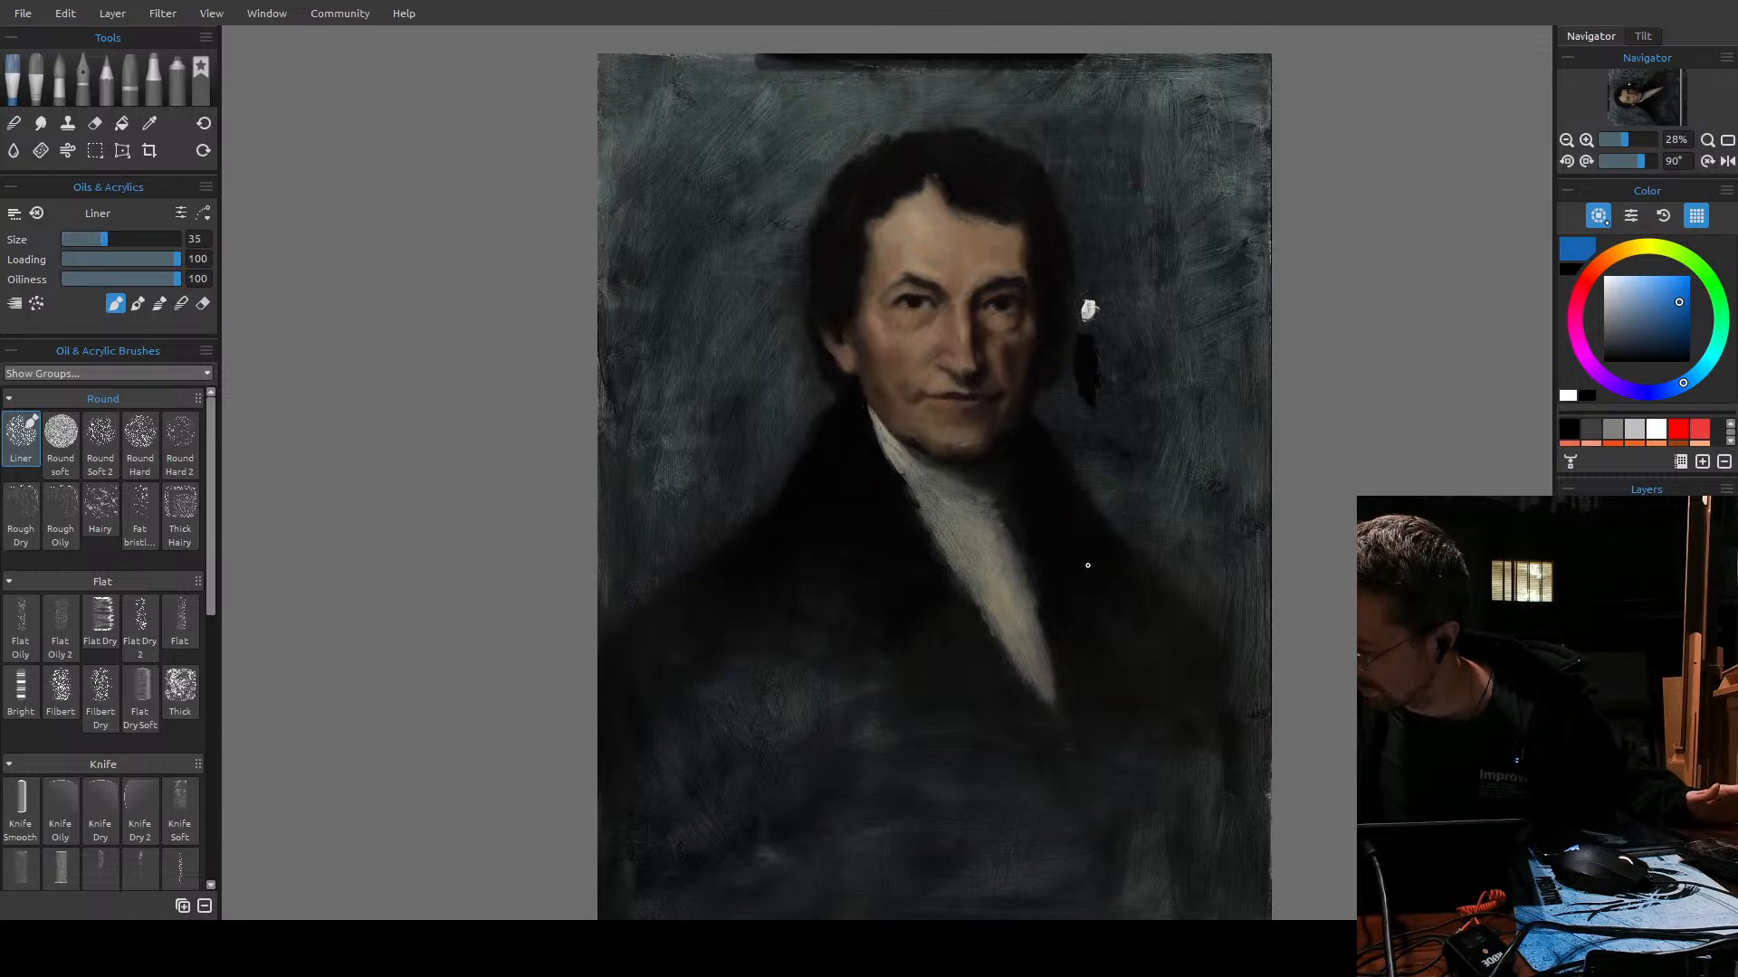
Hide and restore the color sliders, color wheel and swatches in turn to compare the color layouts.
{"action": "left_click", "coordinate": [1633, 216]}
{"action": "left_click", "coordinate": [1634, 208]}
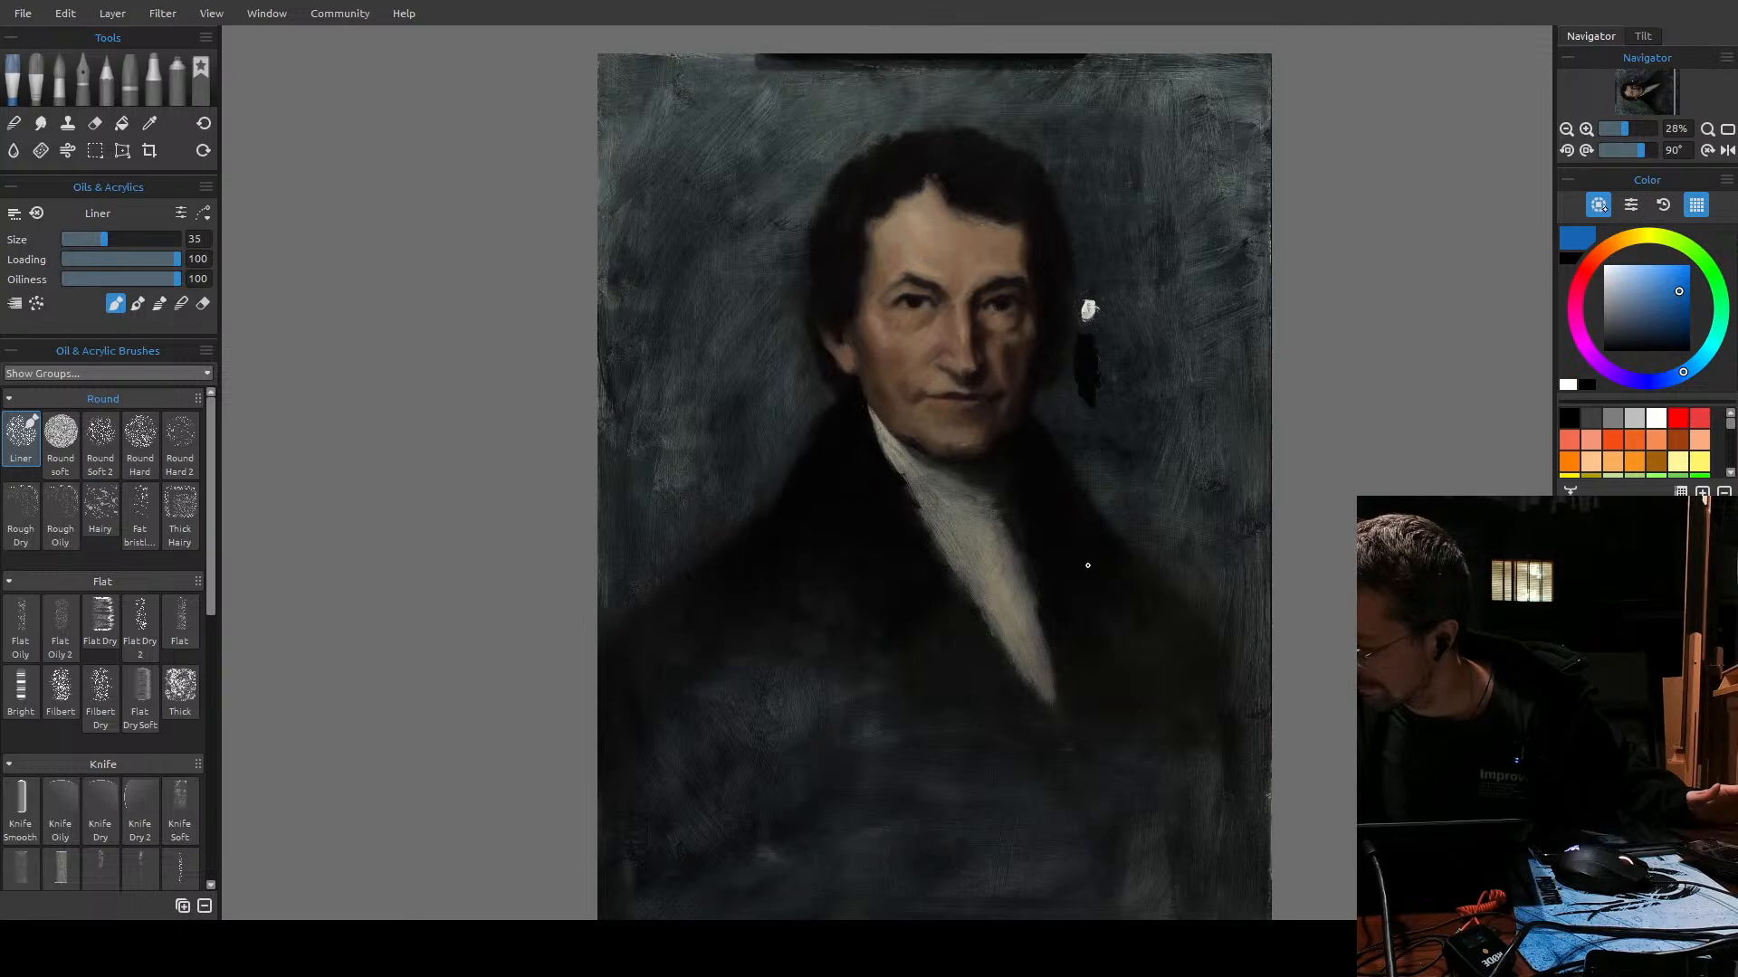
{"action": "left_click", "coordinate": [1600, 204]}
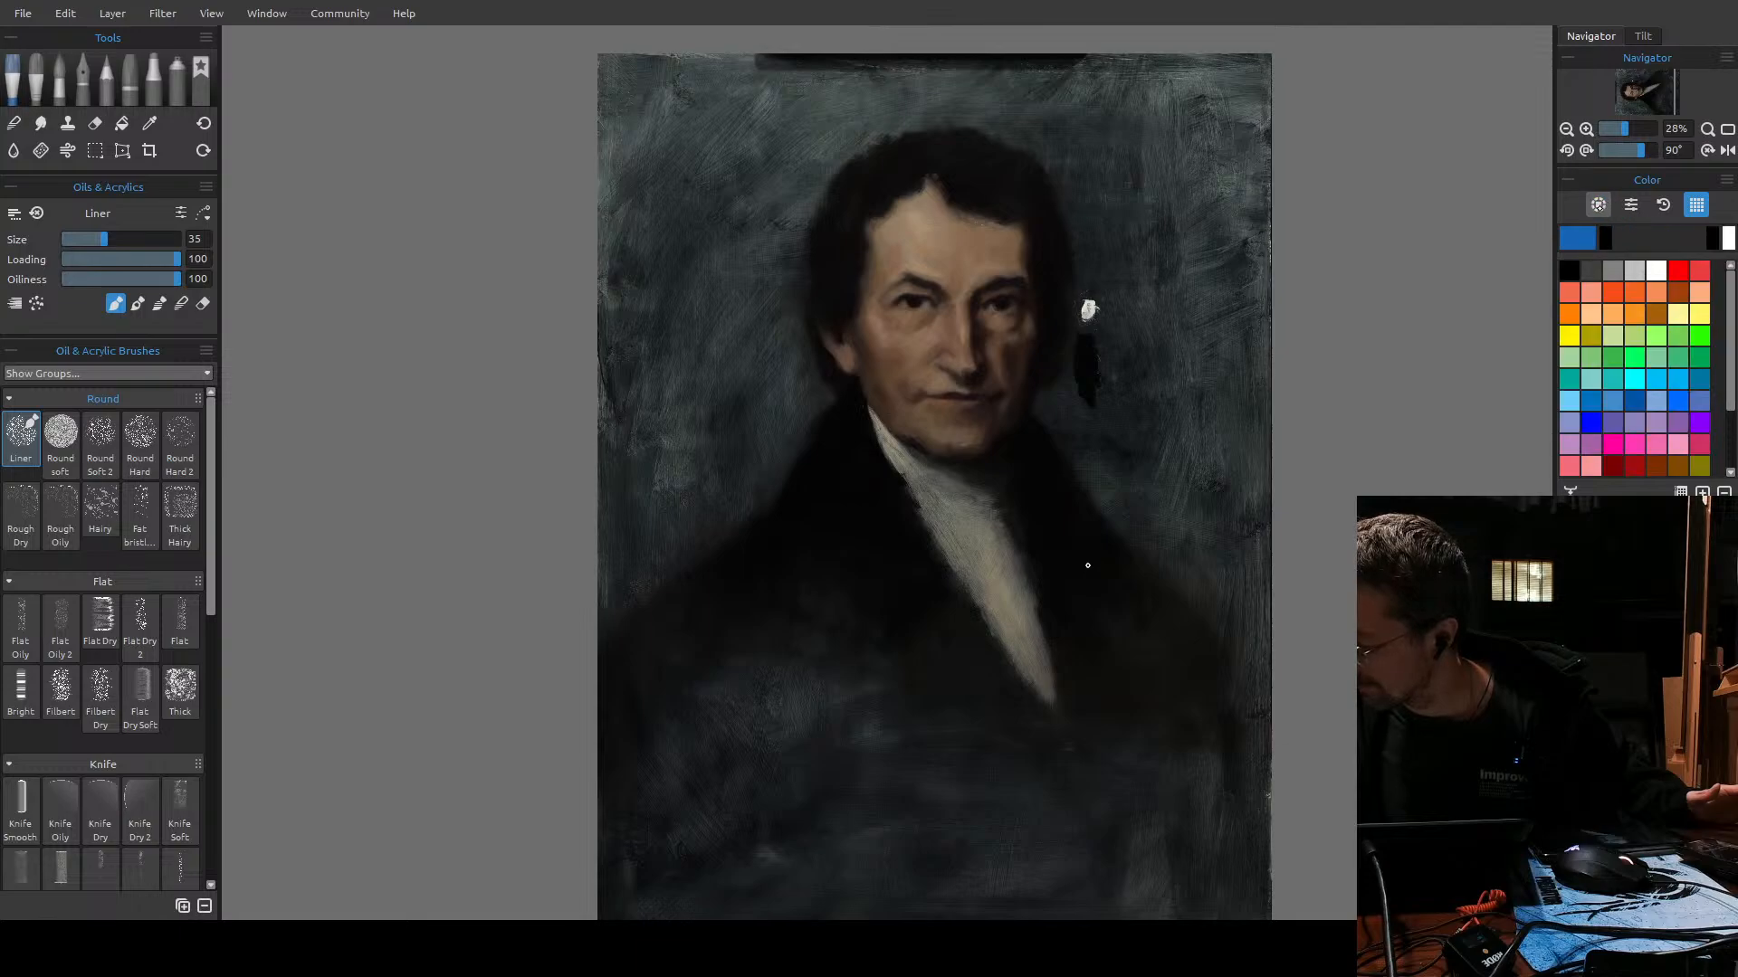
{"action": "left_click", "coordinate": [1600, 204]}
{"action": "left_click", "coordinate": [1696, 204]}
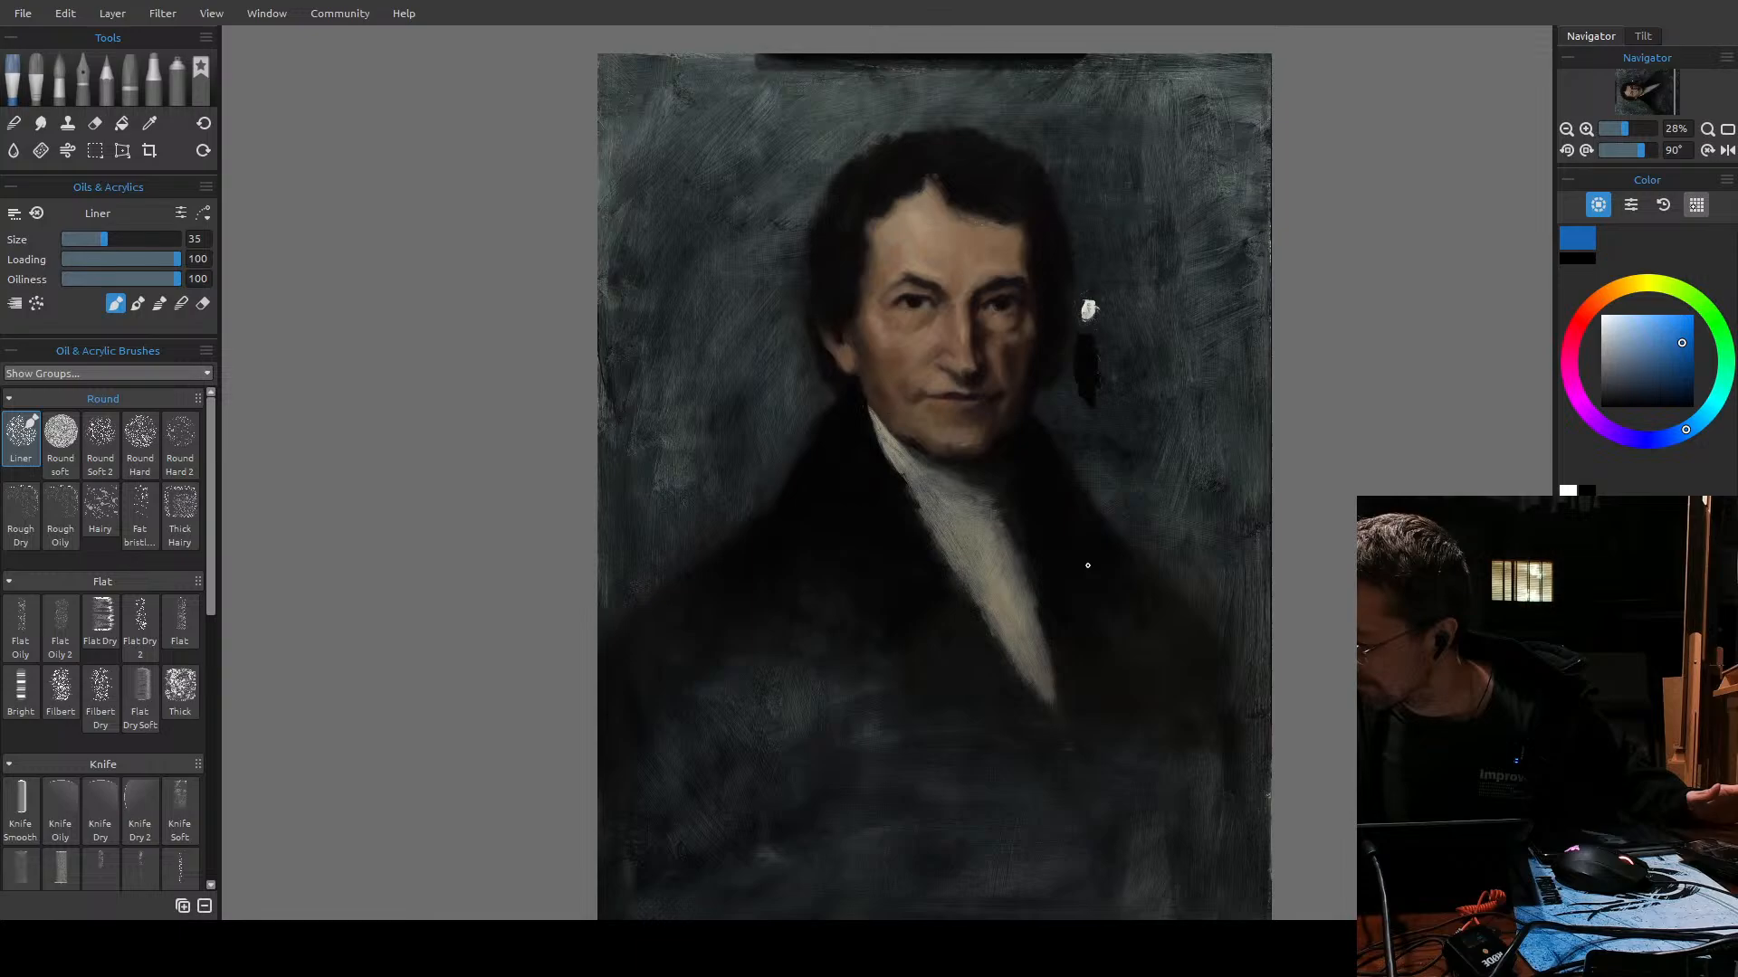
{"action": "left_click", "coordinate": [1696, 205]}
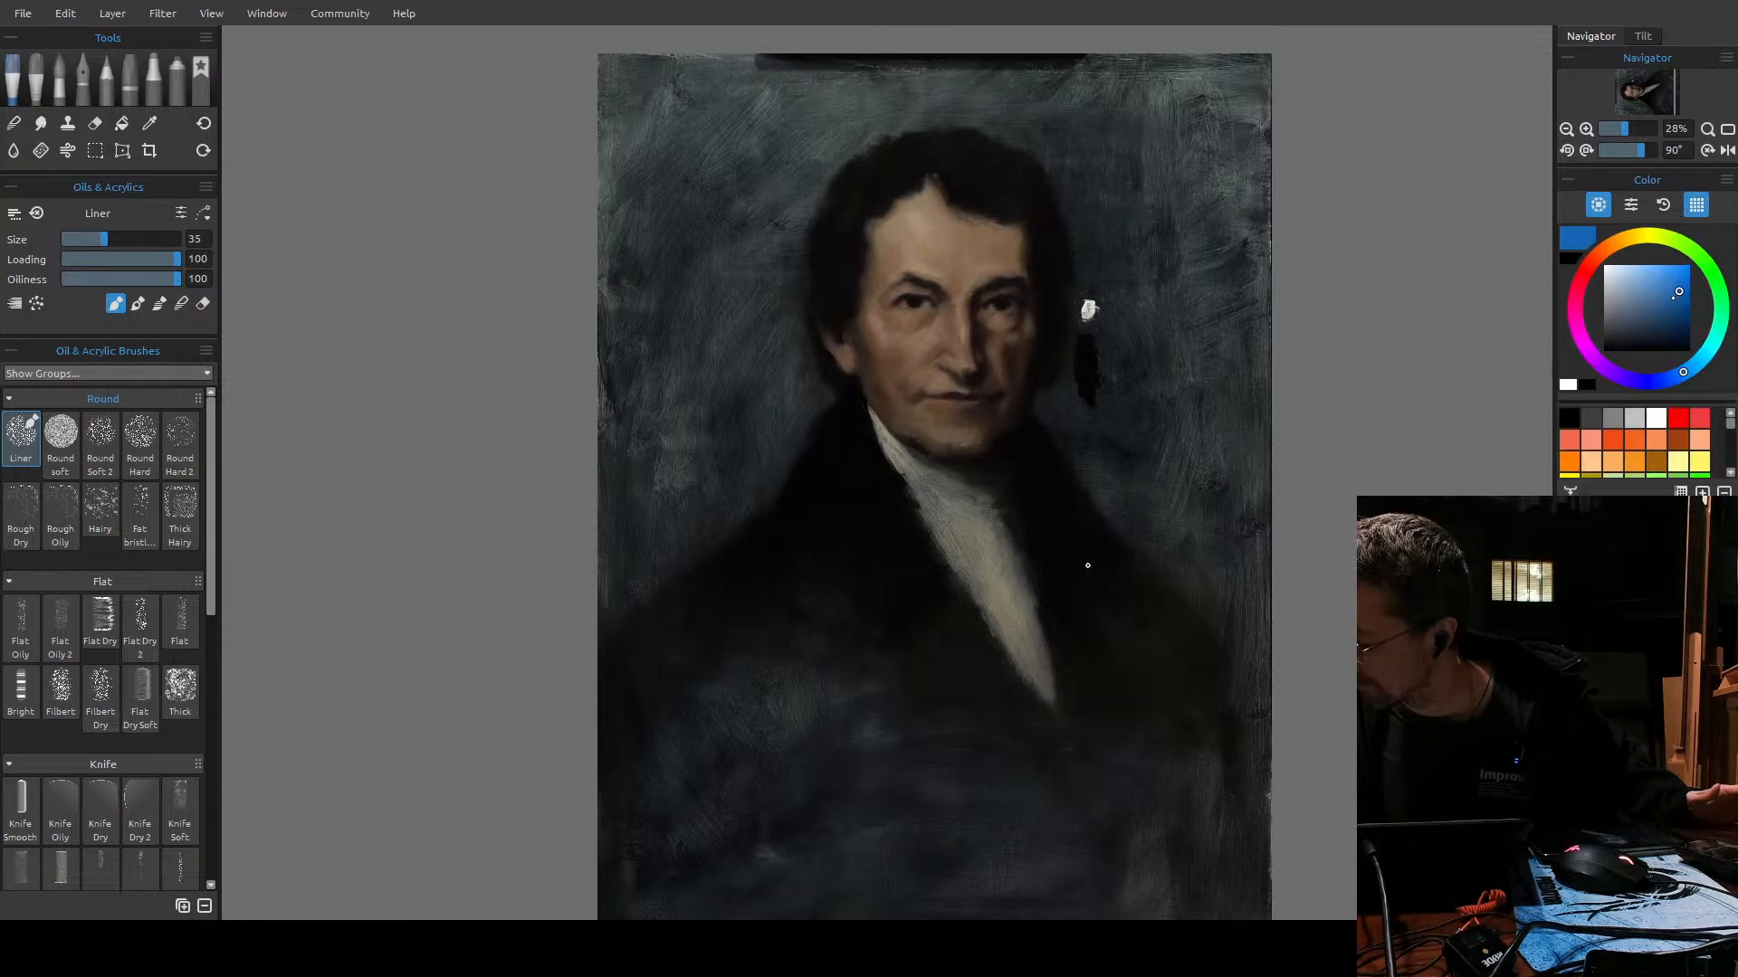
{"action": "left_click", "coordinate": [1696, 205]}
{"action": "left_click", "coordinate": [1696, 205]}
Display the RGB sliders together with the color wheel and the swatches.
{"action": "left_click", "coordinate": [1632, 205]}
{"action": "left_click", "coordinate": [1631, 207]}
{"action": "left_click", "coordinate": [1632, 206]}
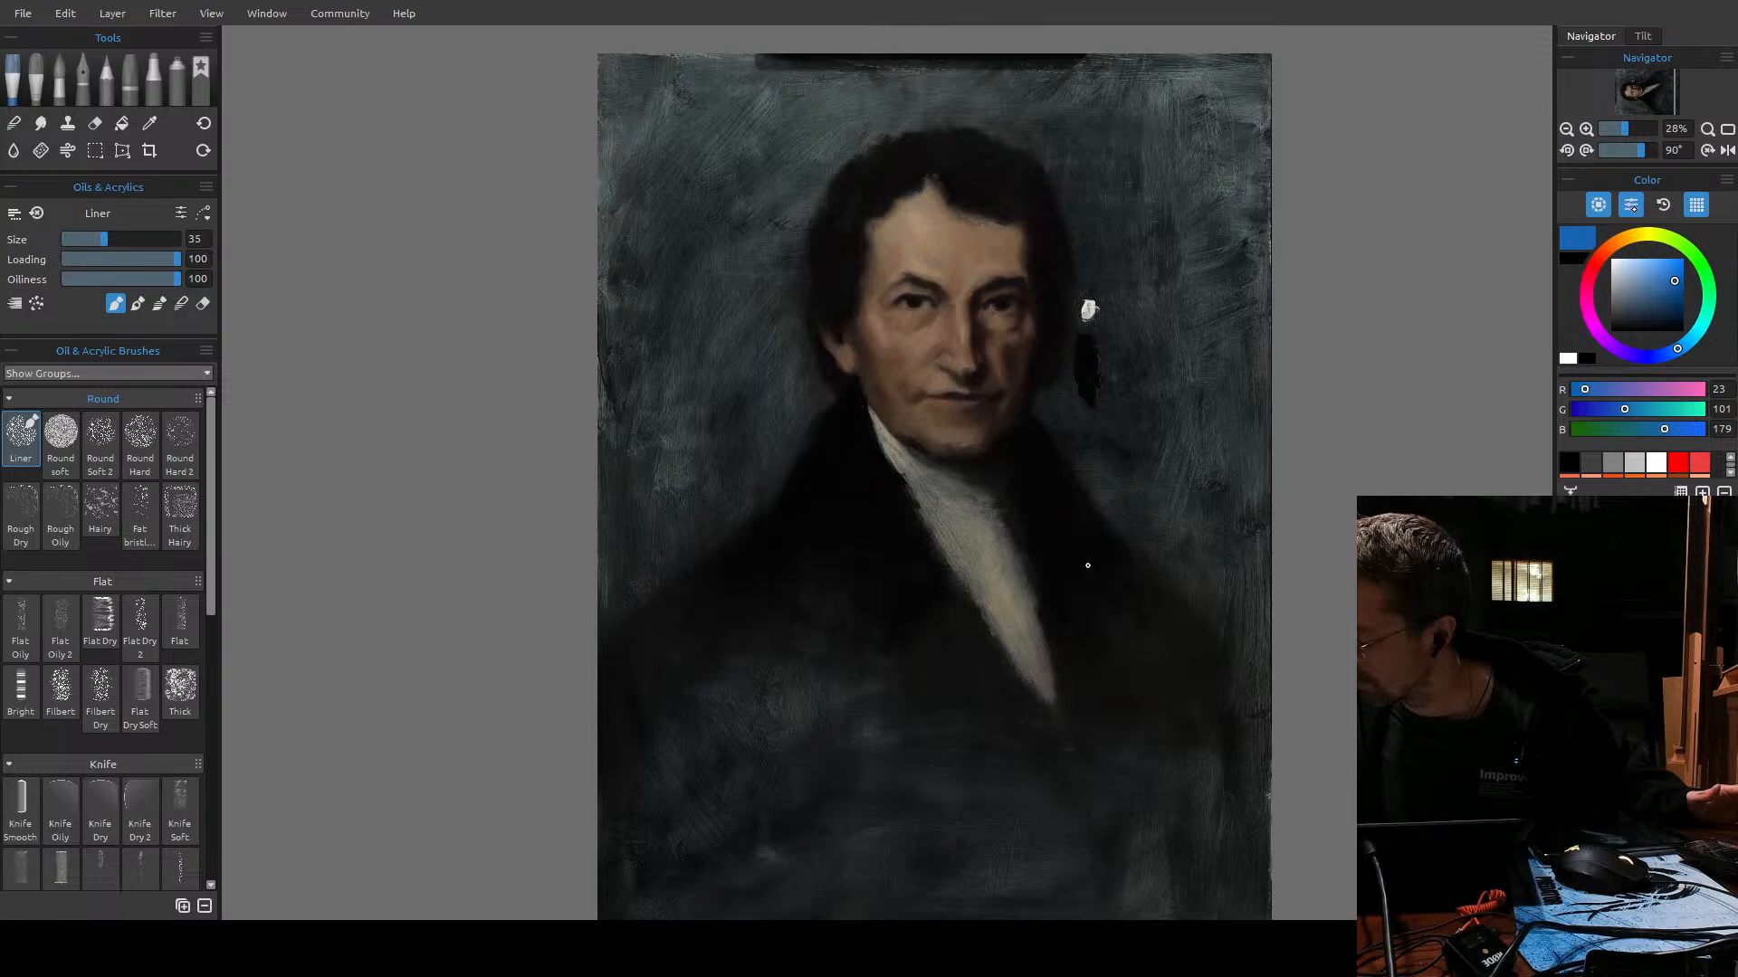
{"action": "left_click", "coordinate": [1599, 204]}
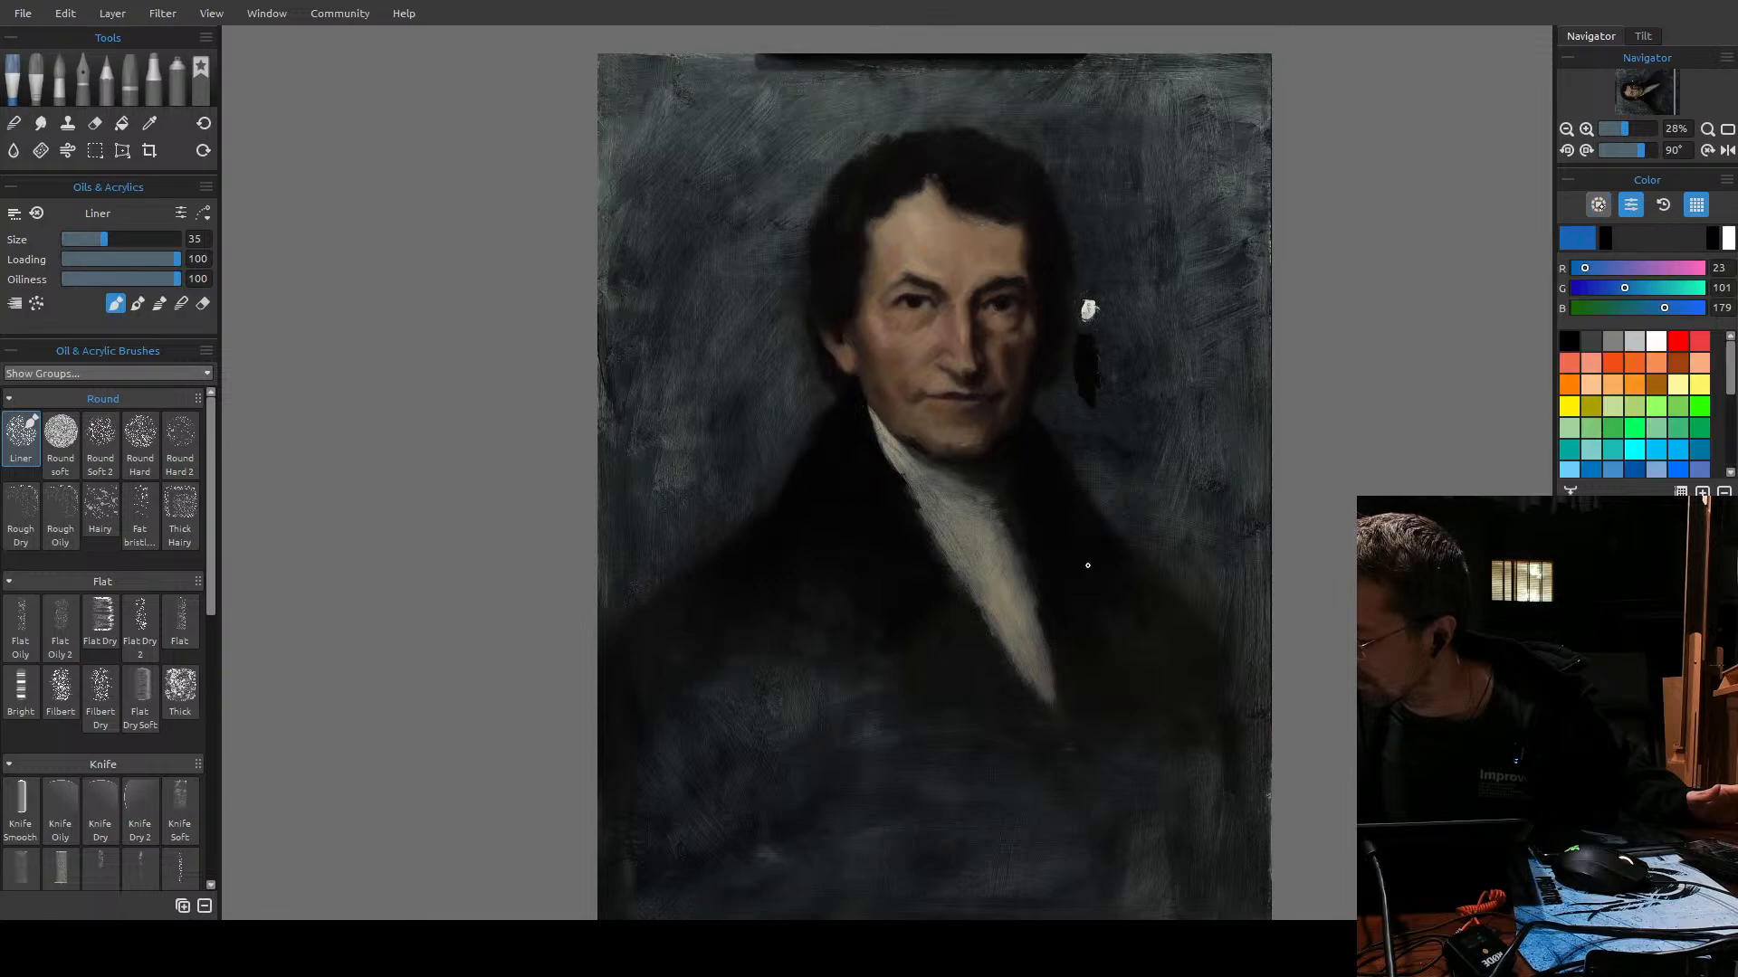
{"action": "left_click", "coordinate": [1599, 204]}
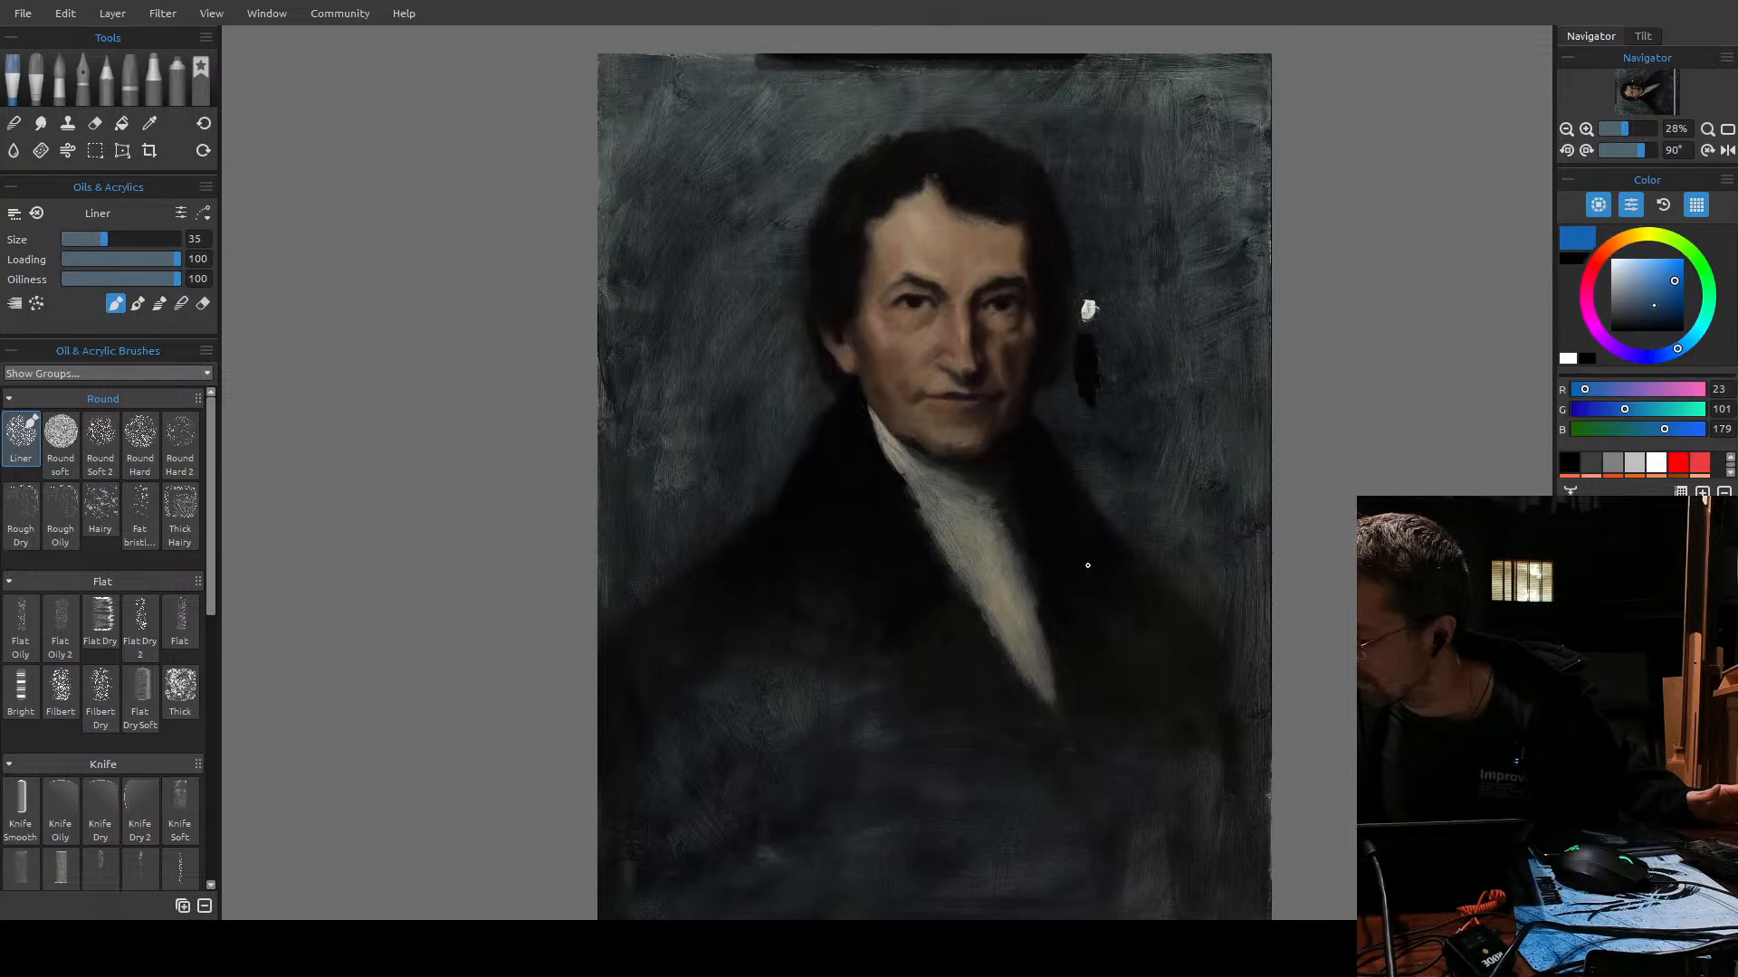
Shift the paint color from blue to a light orange-tan and sample skin tone RGB 136, 106, 84 from the cheek beside the nose.
{"action": "left_click_drag", "start_coordinate": [1676, 350], "coordinate": [1629, 244]}
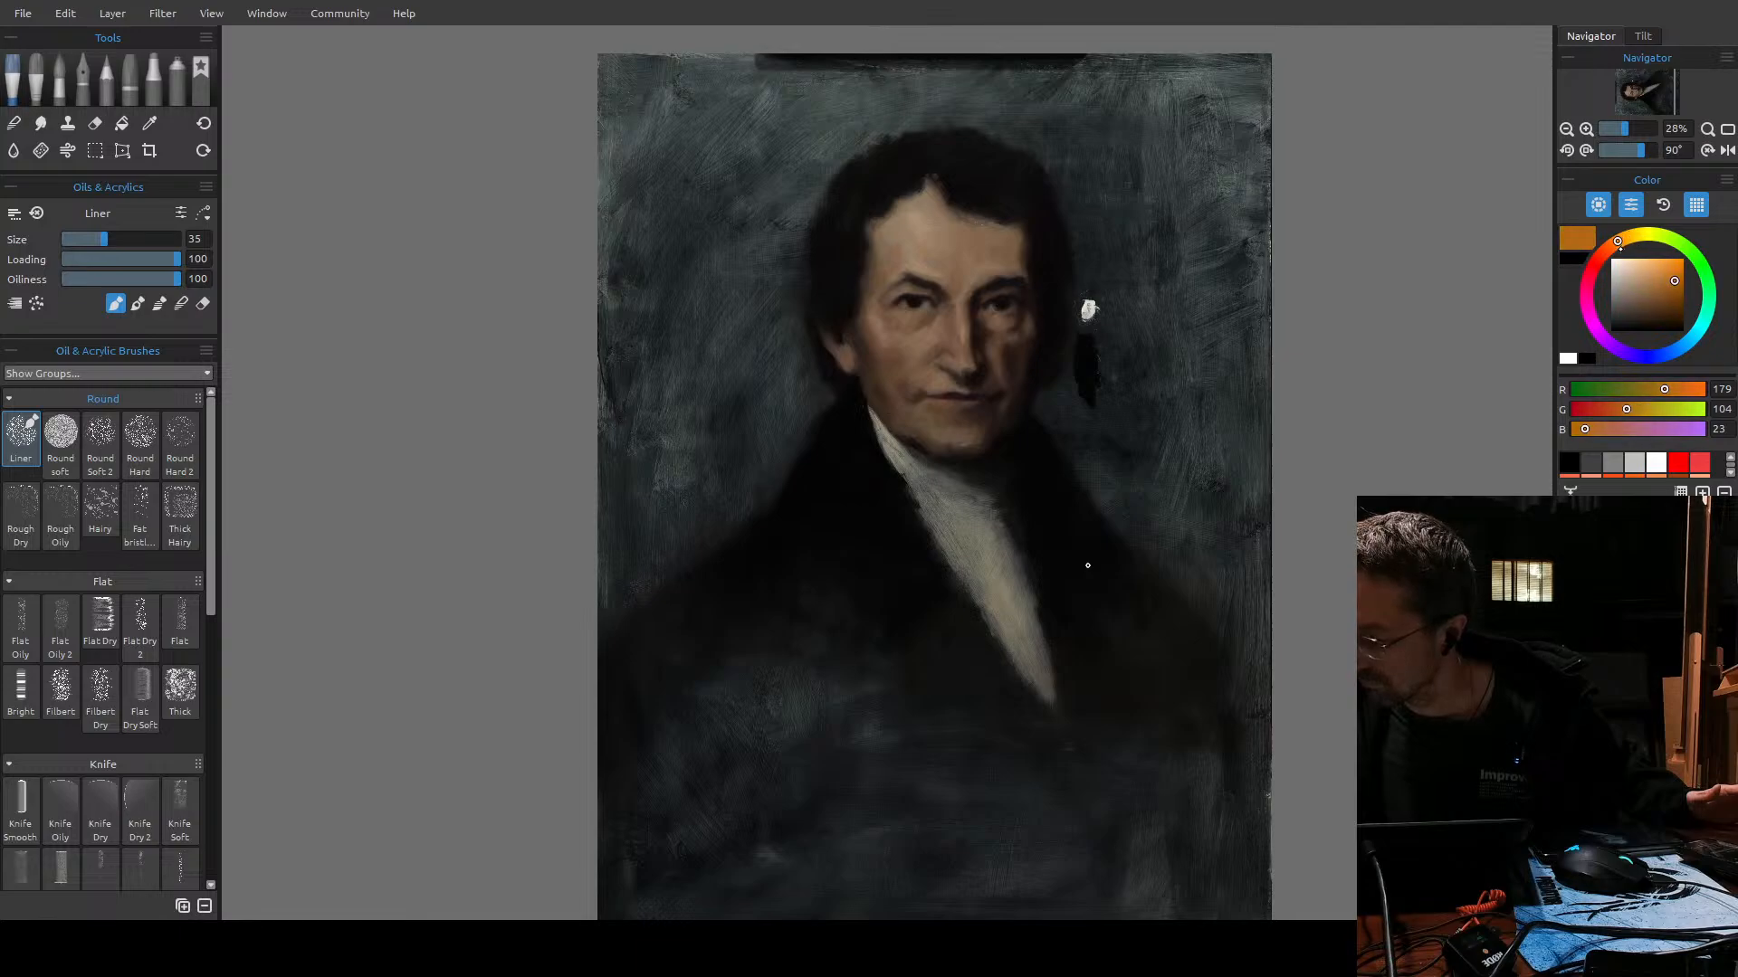
{"action": "left_click_drag", "start_coordinate": [1664, 283], "coordinate": [1648, 276]}
{"action": "left_click_drag", "start_coordinate": [924, 384], "coordinate": [981, 364]}
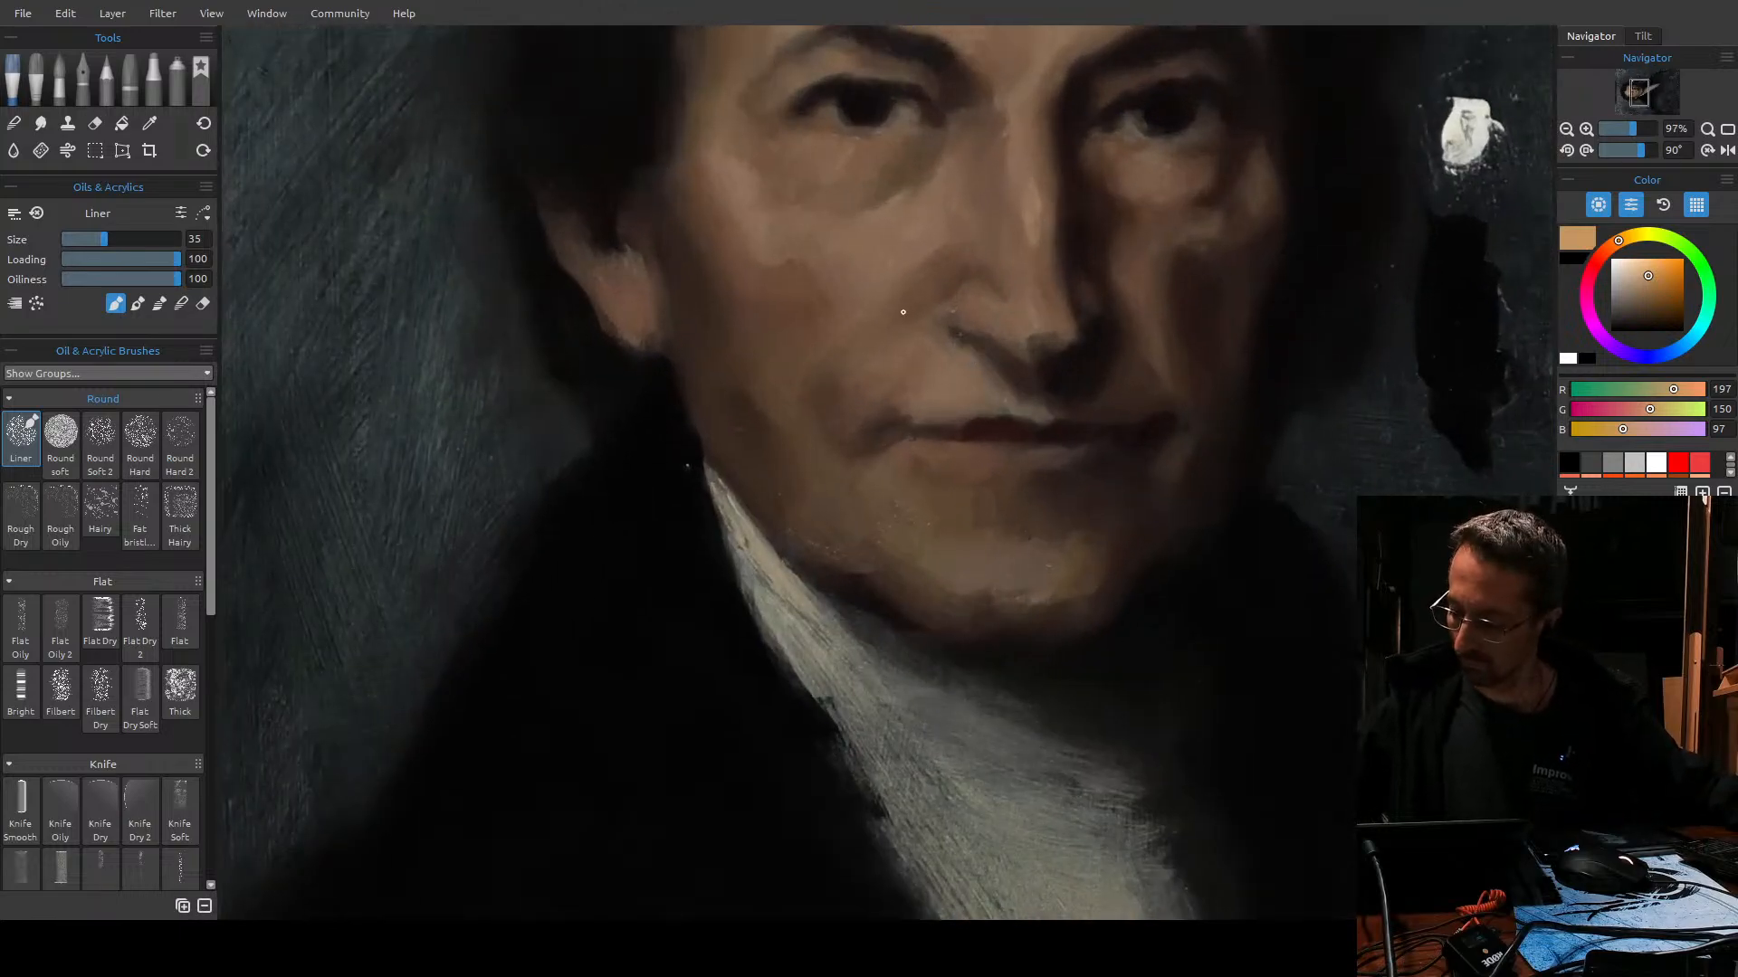
{"action": "key", "text": "alt"}
{"action": "left_click", "coordinate": [903, 307], "text": "alt"}
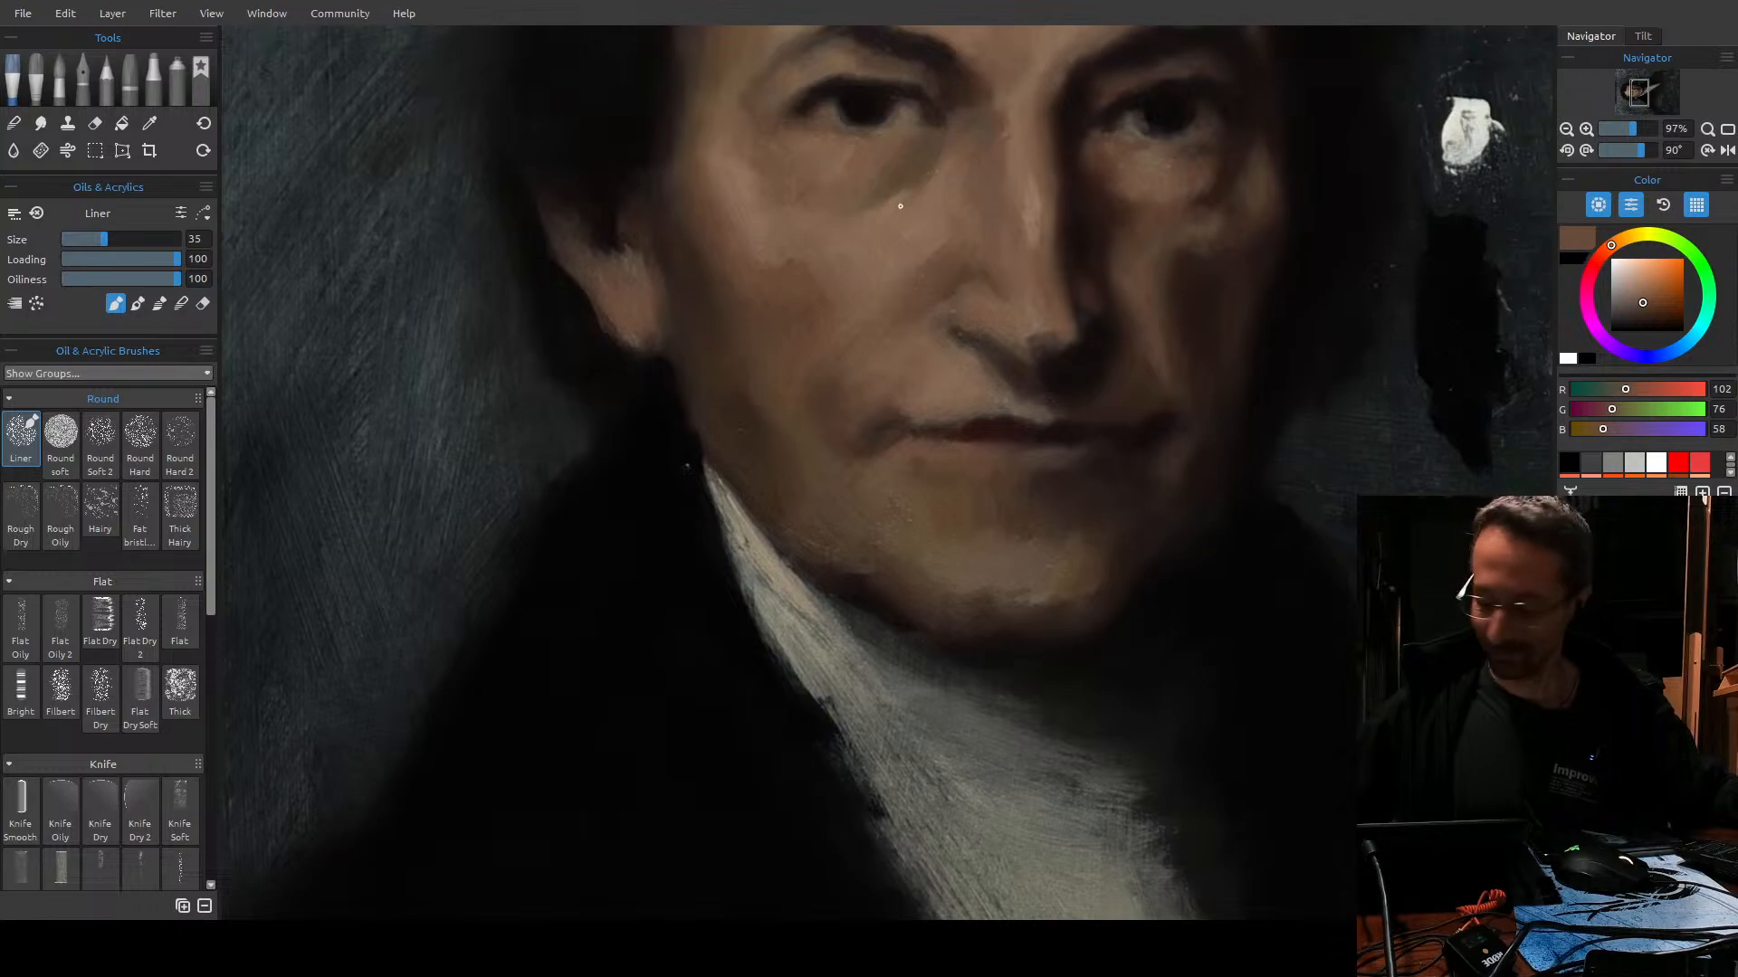
{"action": "left_click", "coordinate": [919, 243], "text": "alt"}
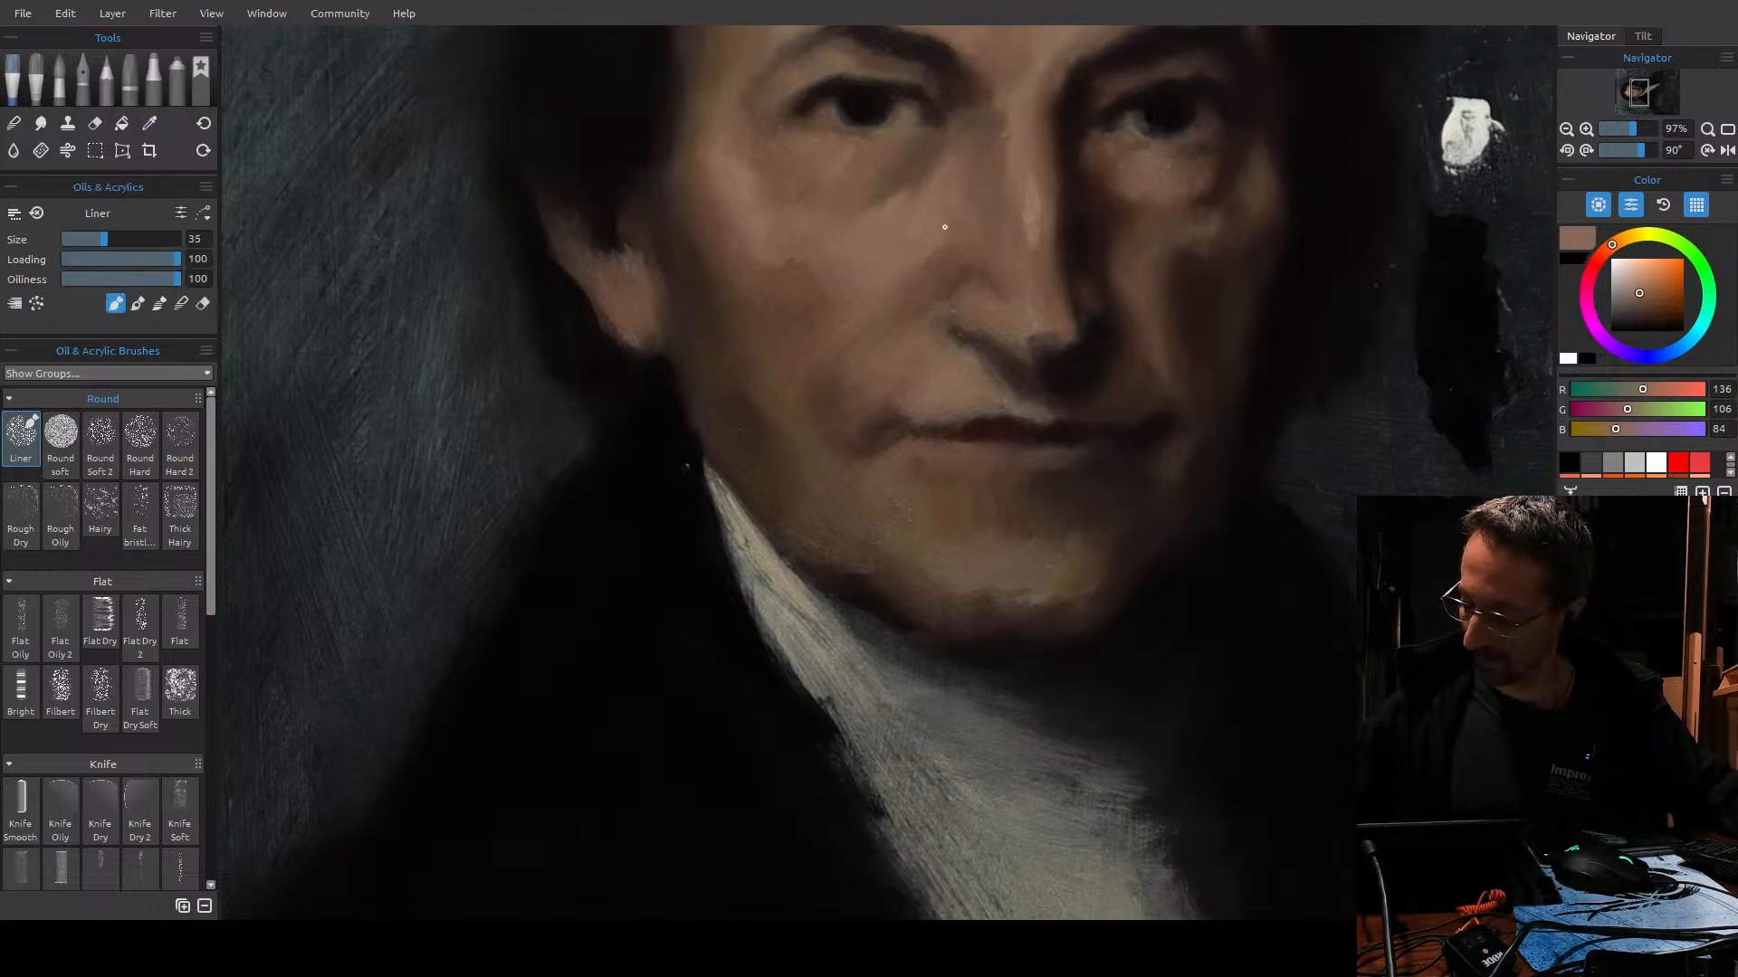
Try larger and smaller Liner brush sizes, set the size to 20 and undo the test stroke beside the nose.
{"action": "key", "text": "bracketright"}
{"action": "key", "text": "bracketright"}
{"action": "key", "text": "bracketright"}
{"action": "key", "text": "bracketright"}
{"action": "key", "text": "bracketright"}
{"action": "key", "text": "bracketright"}
{"action": "key", "text": "bracketright"}
{"action": "key", "text": "bracketleft"}
{"action": "key", "text": "bracketleft"}
{"action": "key", "text": "bracketleft"}
{"action": "key", "text": "bracketleft"}
{"action": "key", "text": "bracketleft"}
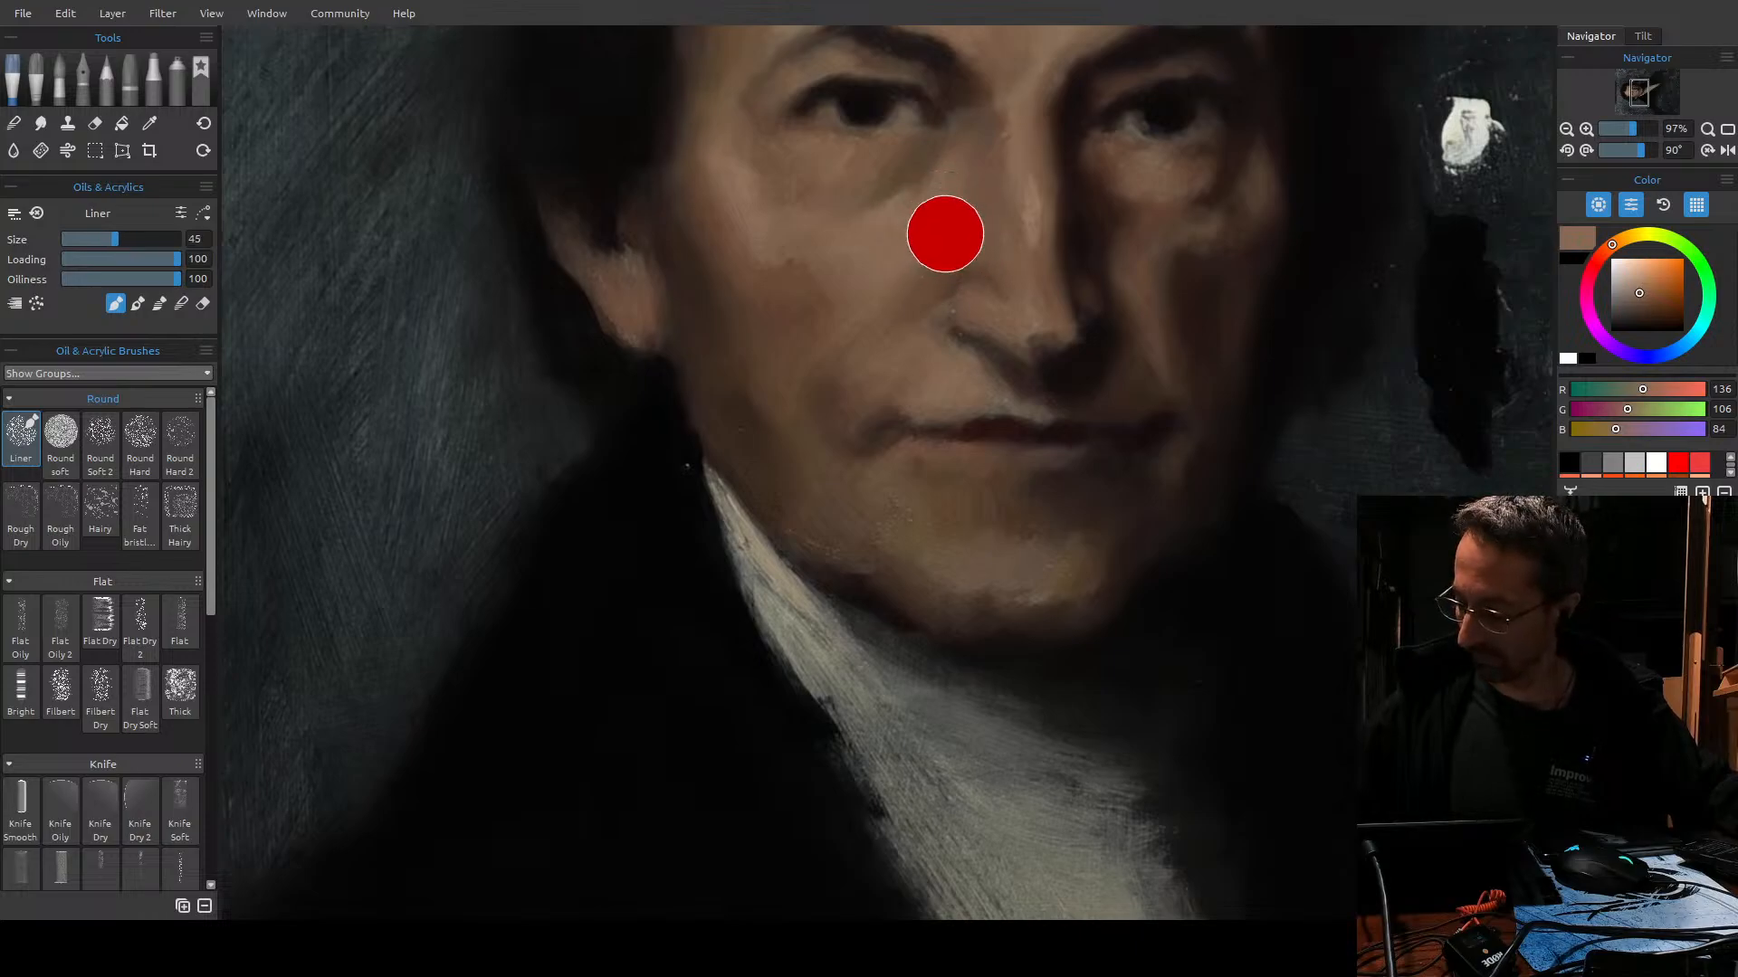
{"action": "key", "text": "bracketleft"}
{"action": "key", "text": "bracketleft"}
{"action": "key", "text": "bracketleft"}
{"action": "key", "text": "bracketleft"}
{"action": "key", "text": "bracketleft"}
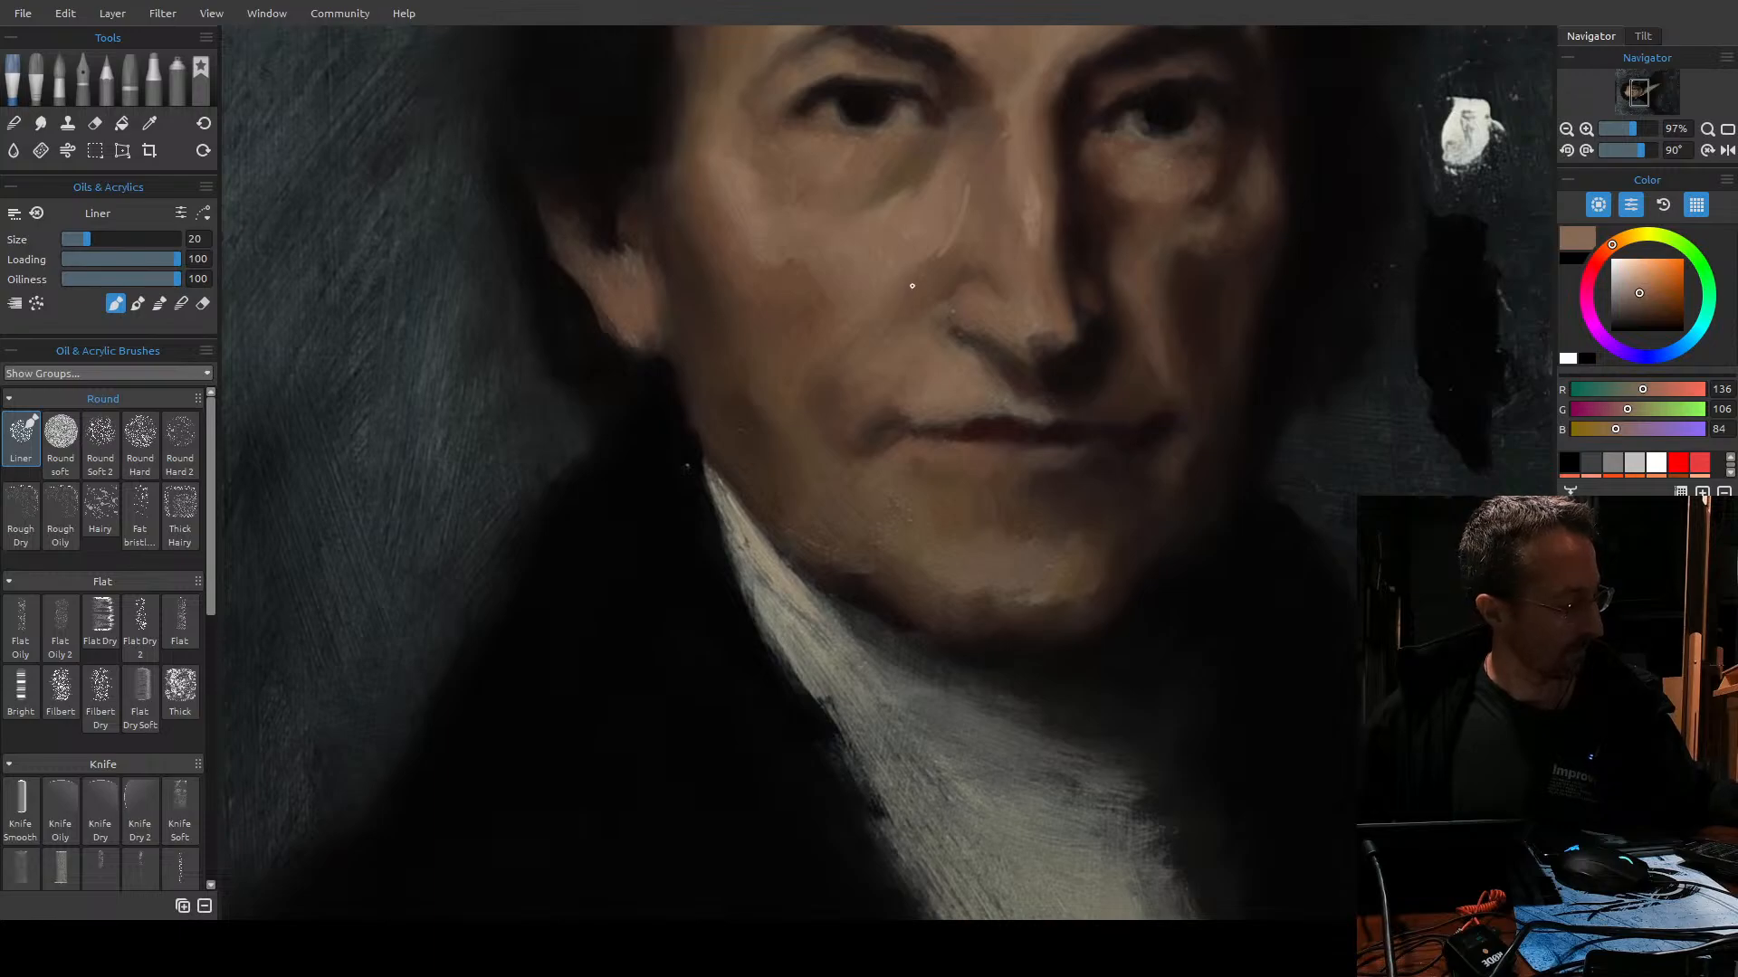
{"action": "key", "text": "ctrl+z"}
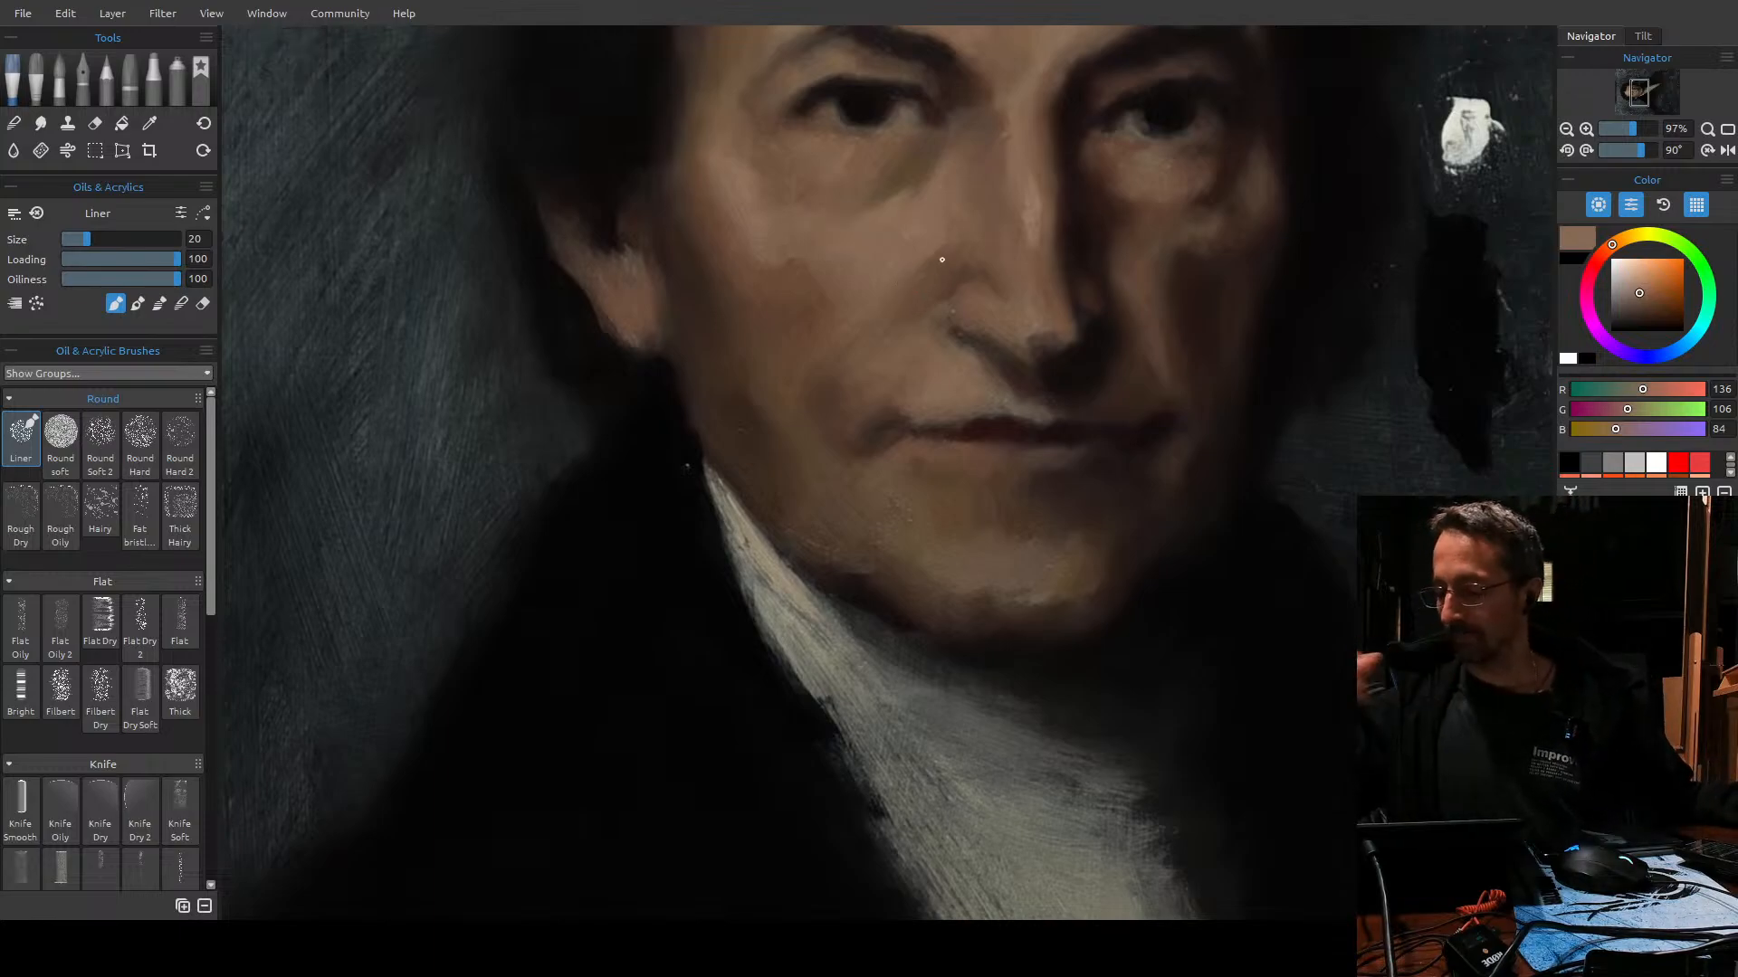
Widen the color area and adjust its section heights to enlarge the color wheel and fit two rows of swatches.
{"action": "mouse_move", "coordinate": [942, 320]}
{"action": "left_mouse_down"}
{"action": "mouse_move", "coordinate": [978, 302]}
{"action": "mouse_move", "coordinate": [929, 333]}
{"action": "left_mouse_up"}
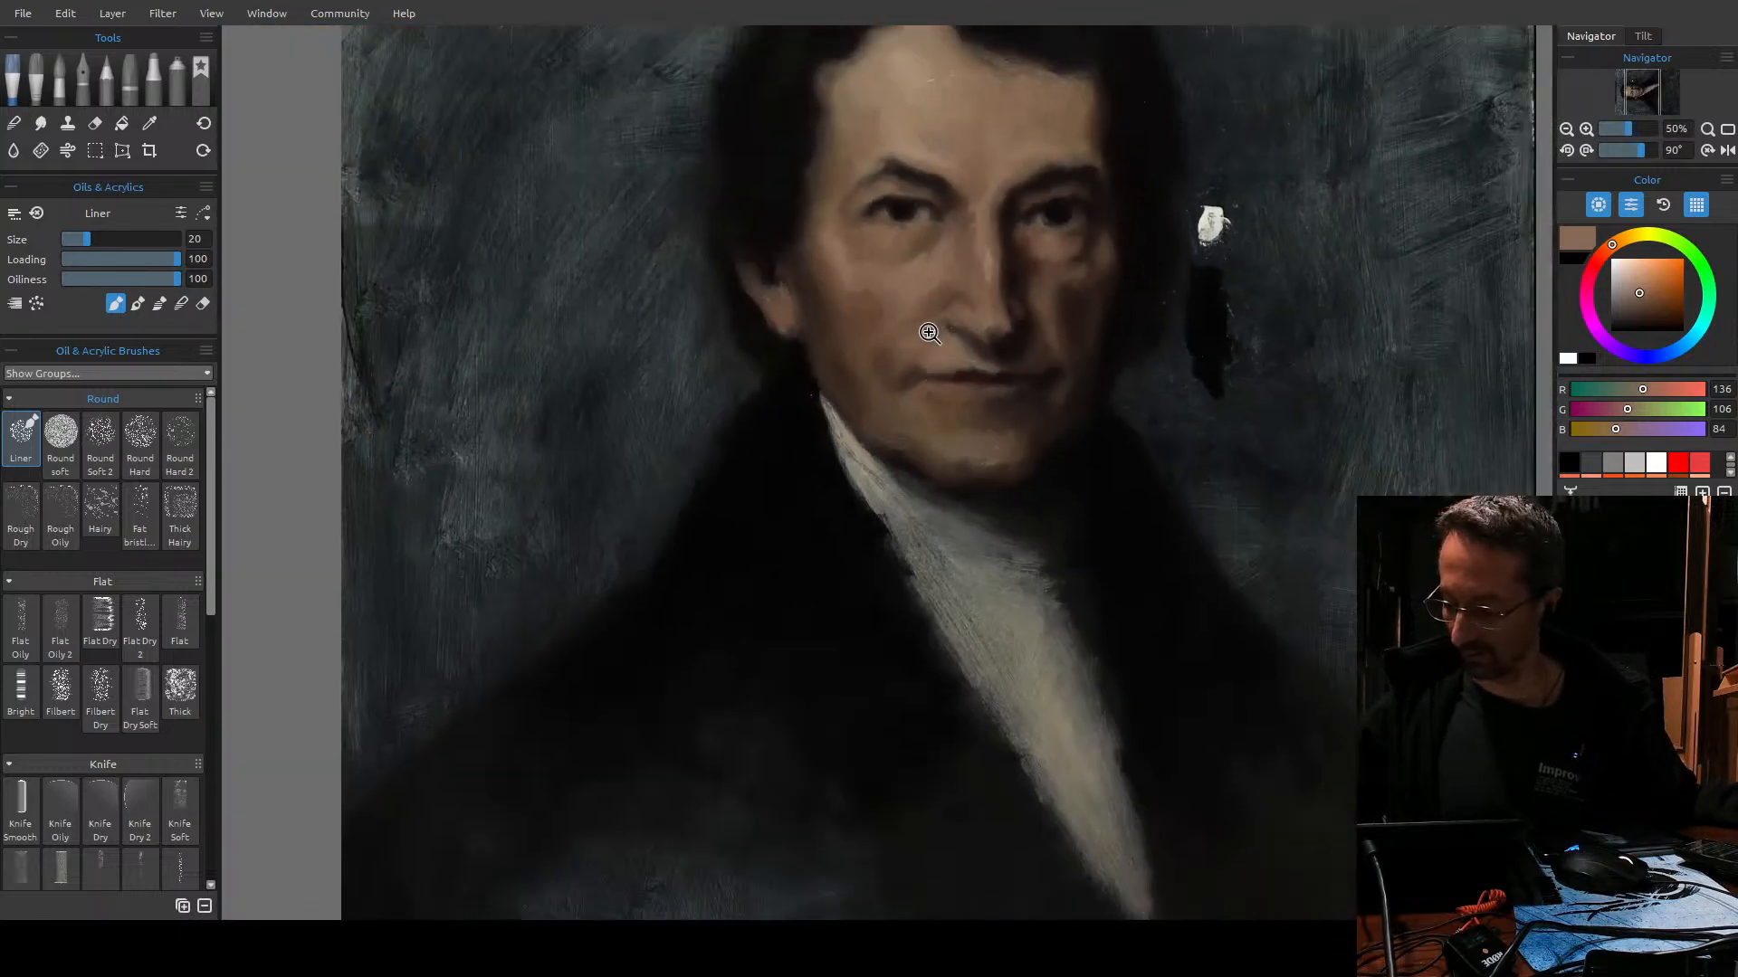
{"action": "left_click_drag", "start_coordinate": [977, 249], "coordinate": [912, 388]}
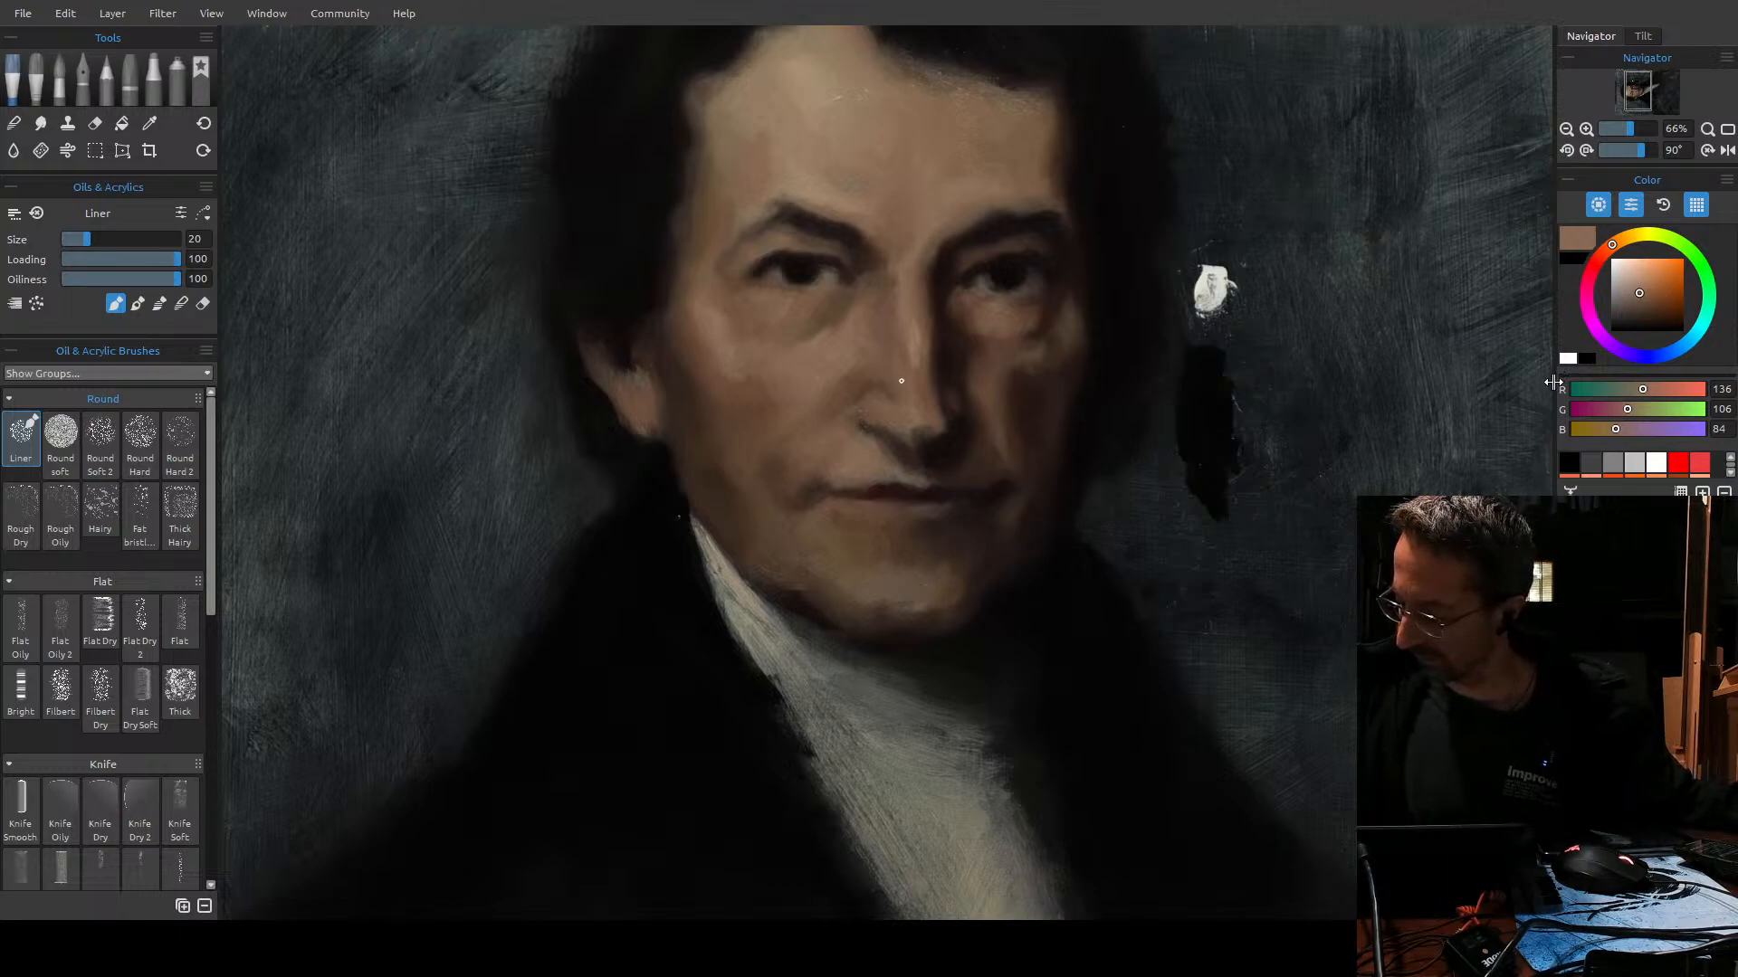
{"action": "left_click_drag", "start_coordinate": [1553, 384], "coordinate": [1503, 404]}
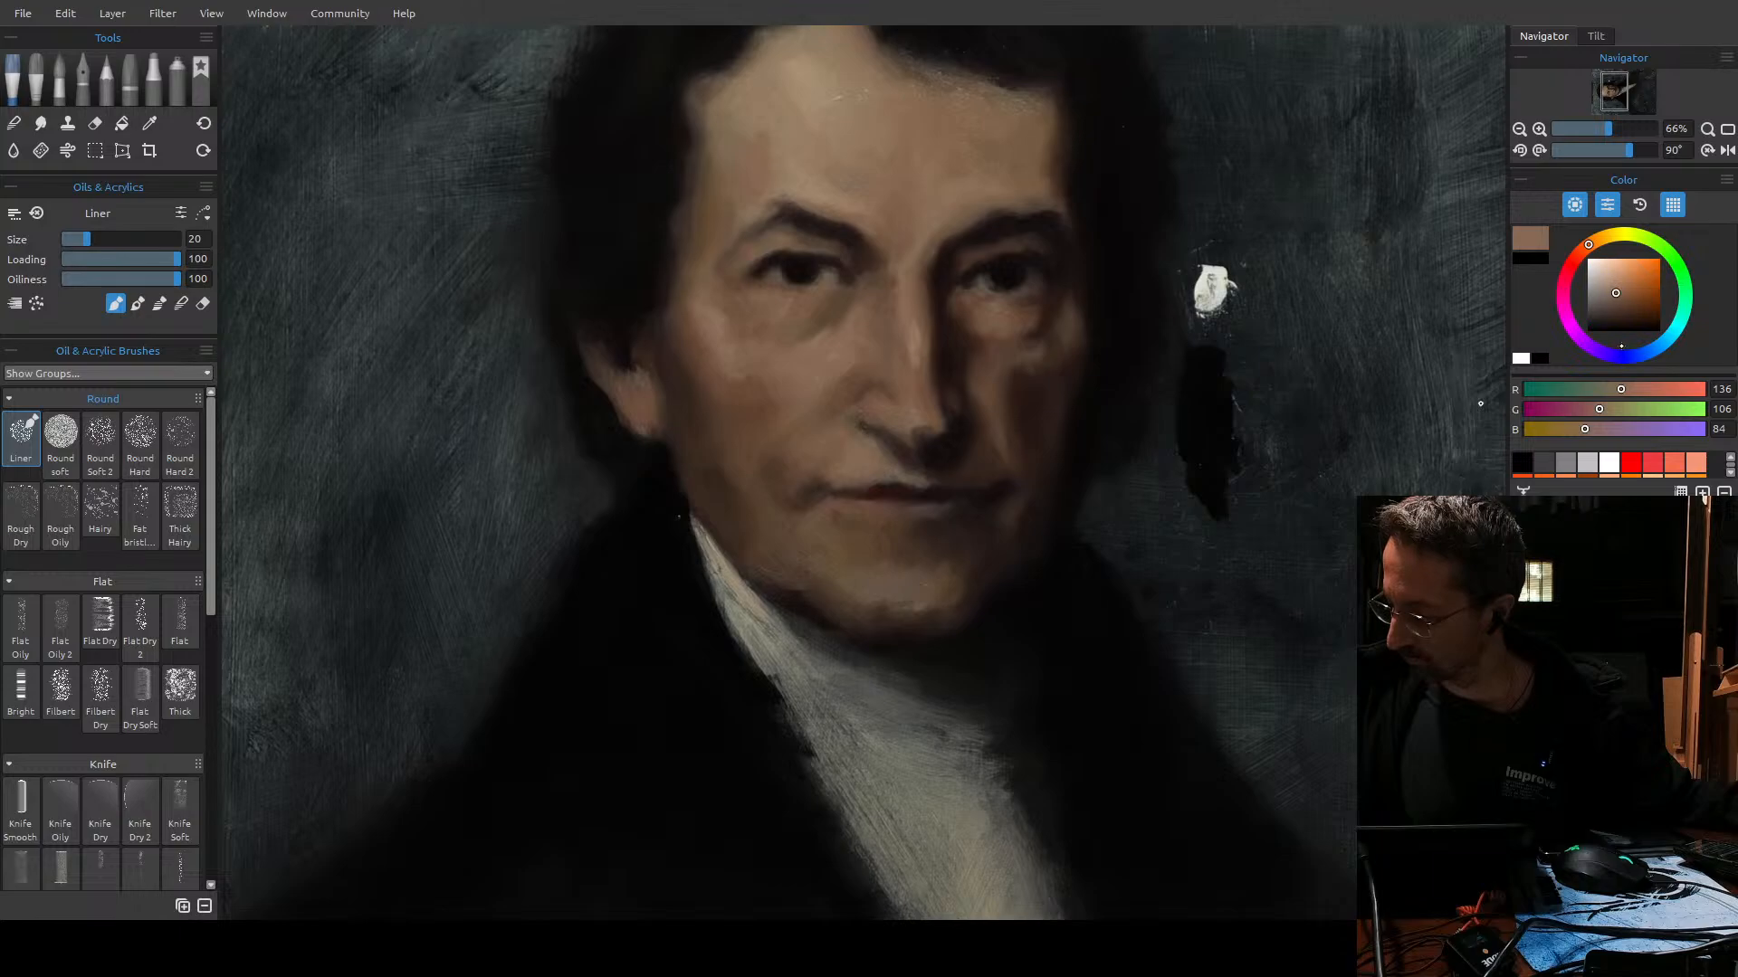
{"action": "left_click_drag", "start_coordinate": [1665, 167], "coordinate": [1663, 120]}
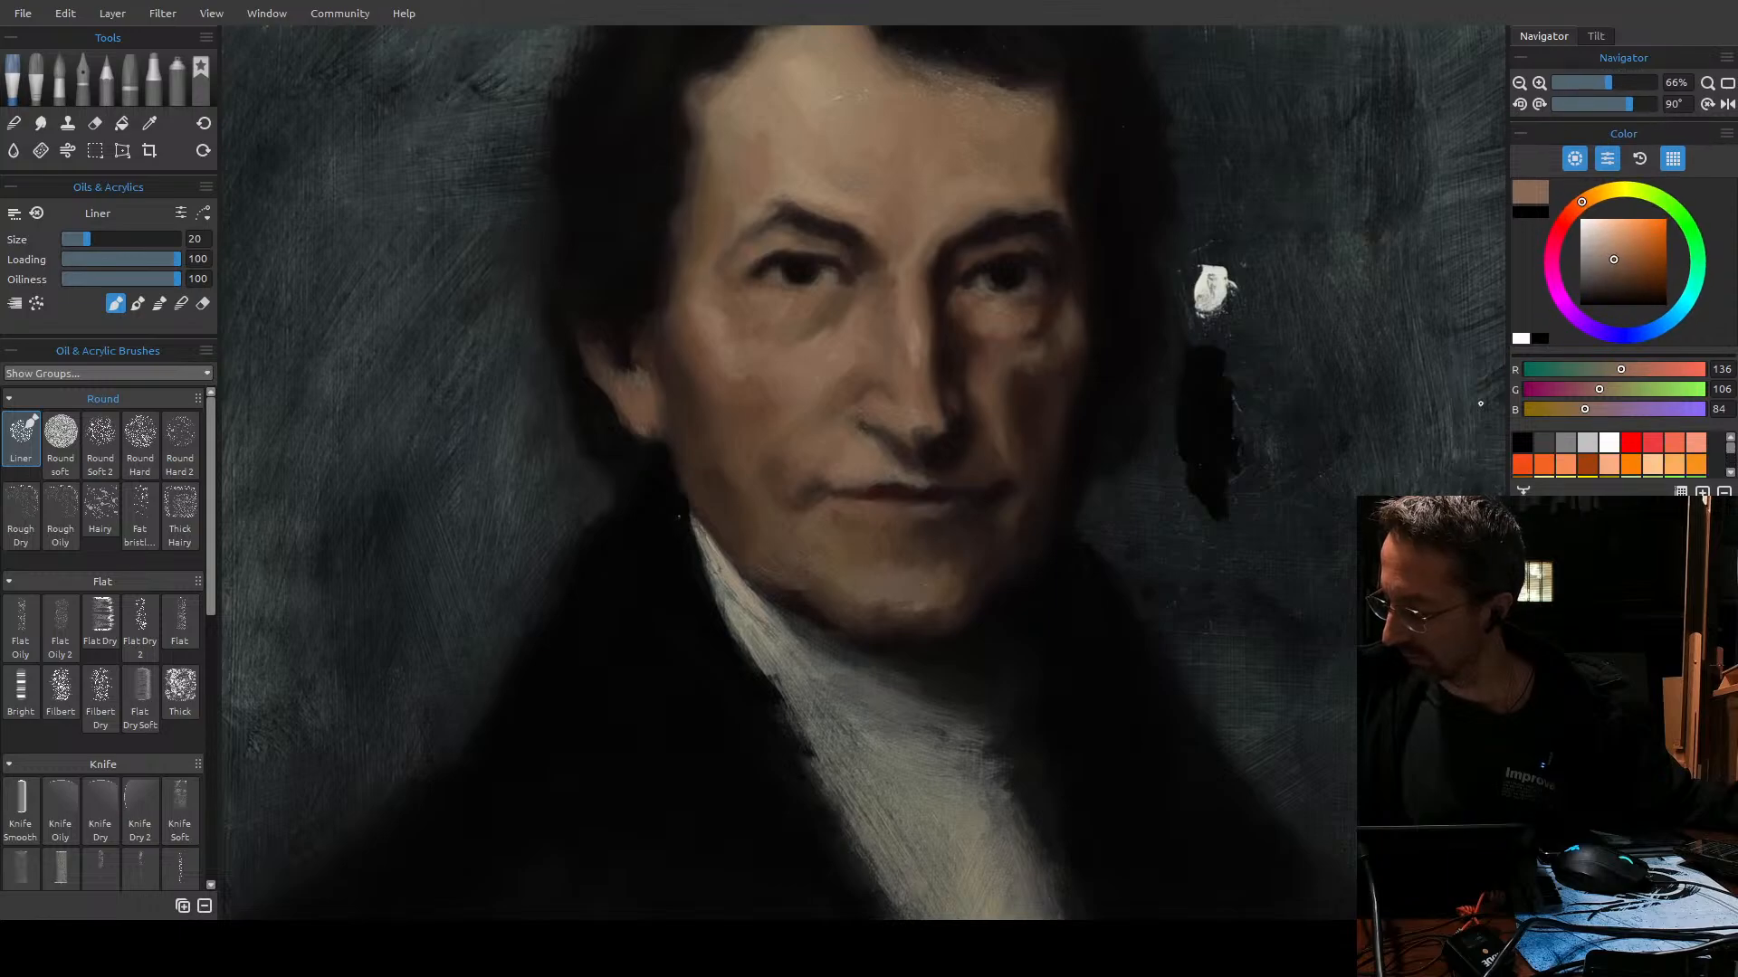
{"action": "left_click_drag", "start_coordinate": [1671, 355], "coordinate": [1677, 374]}
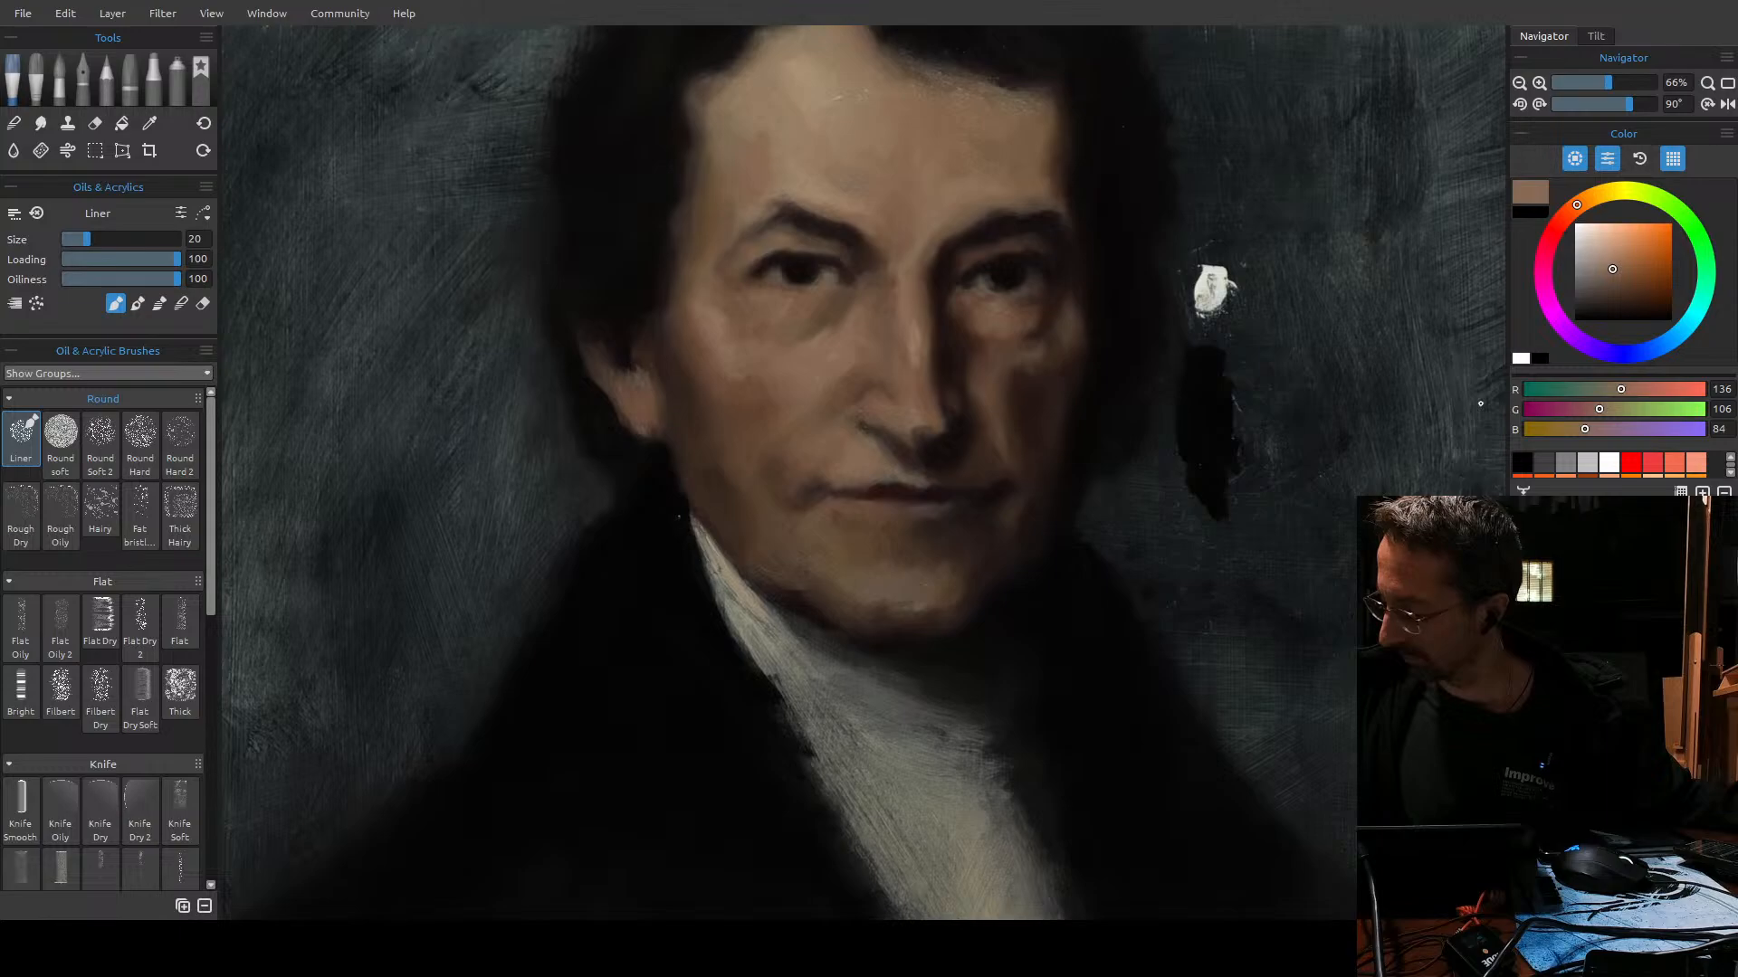
{"action": "left_click_drag", "start_coordinate": [1671, 507], "coordinate": [1671, 543]}
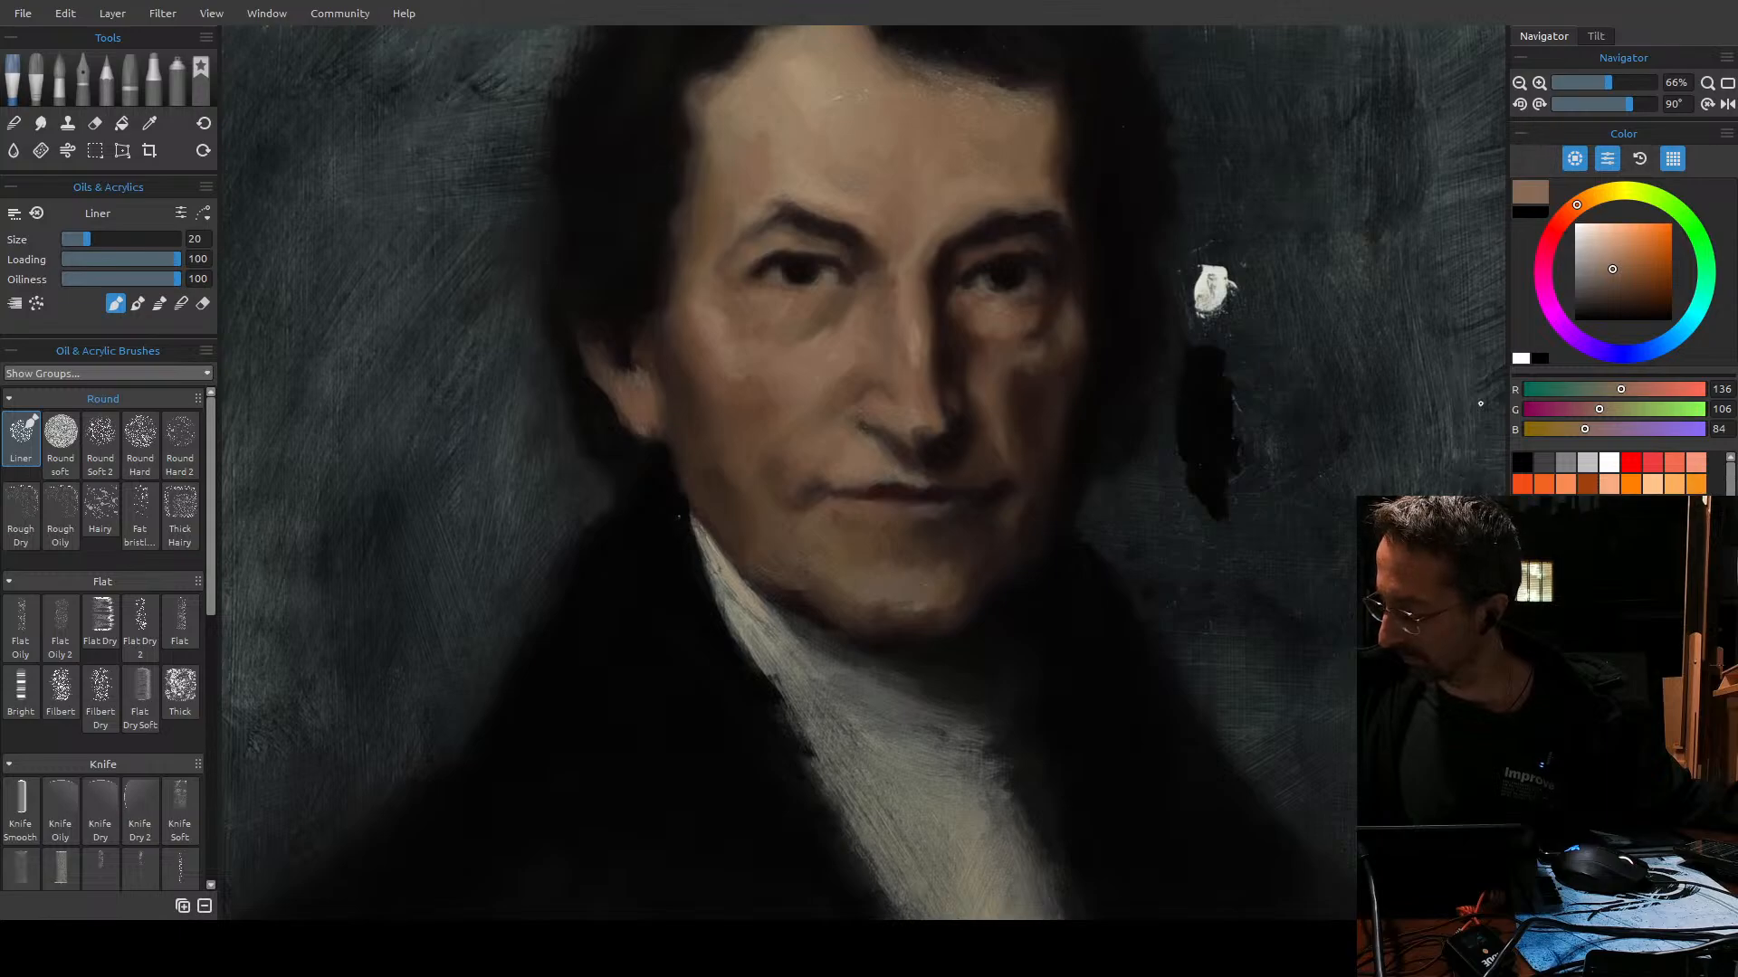
Make the color wheel section taller so the color wheel grows above the RGB sliders.
{"action": "left_click_drag", "start_coordinate": [1636, 375], "coordinate": [1635, 442]}
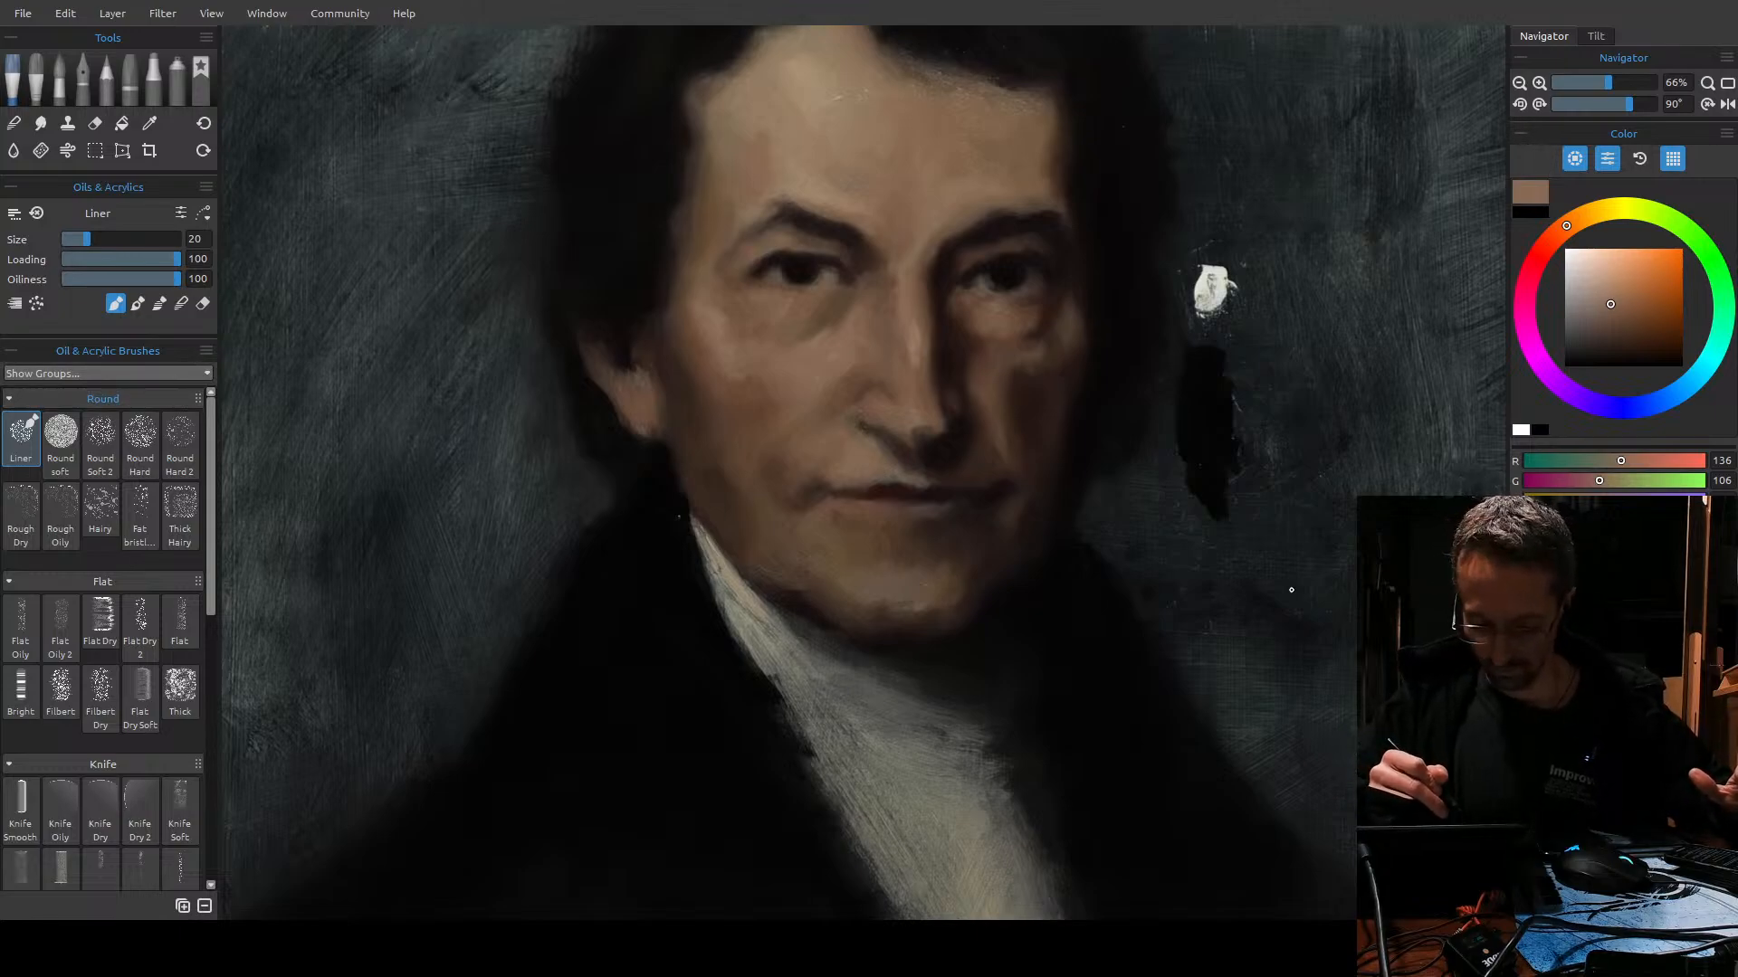
Choose the Round soft brush, set its size to 50, and undo a test stroke painted down the cheek beside the nose.
{"action": "left_click", "coordinate": [61, 443]}
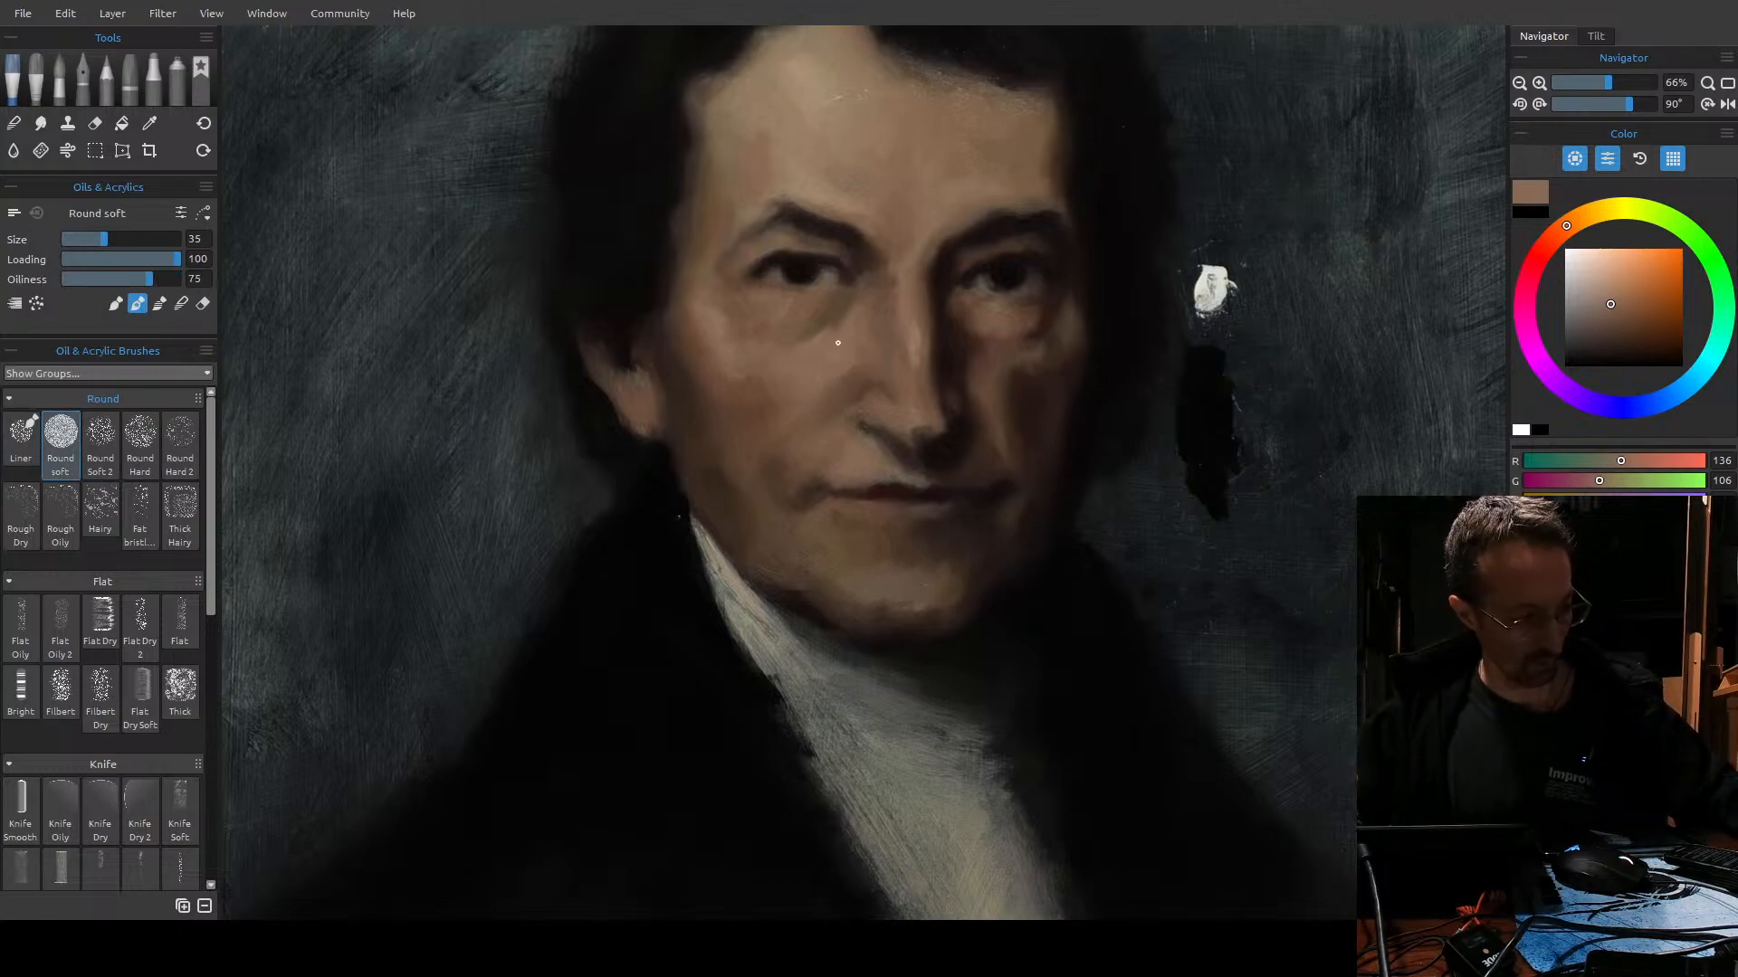
{"action": "key", "text": "bracketright"}
{"action": "key", "text": "bracketright"}
{"action": "key", "text": "bracketright"}
{"action": "left_click_drag", "start_coordinate": [834, 351], "coordinate": [843, 534]}
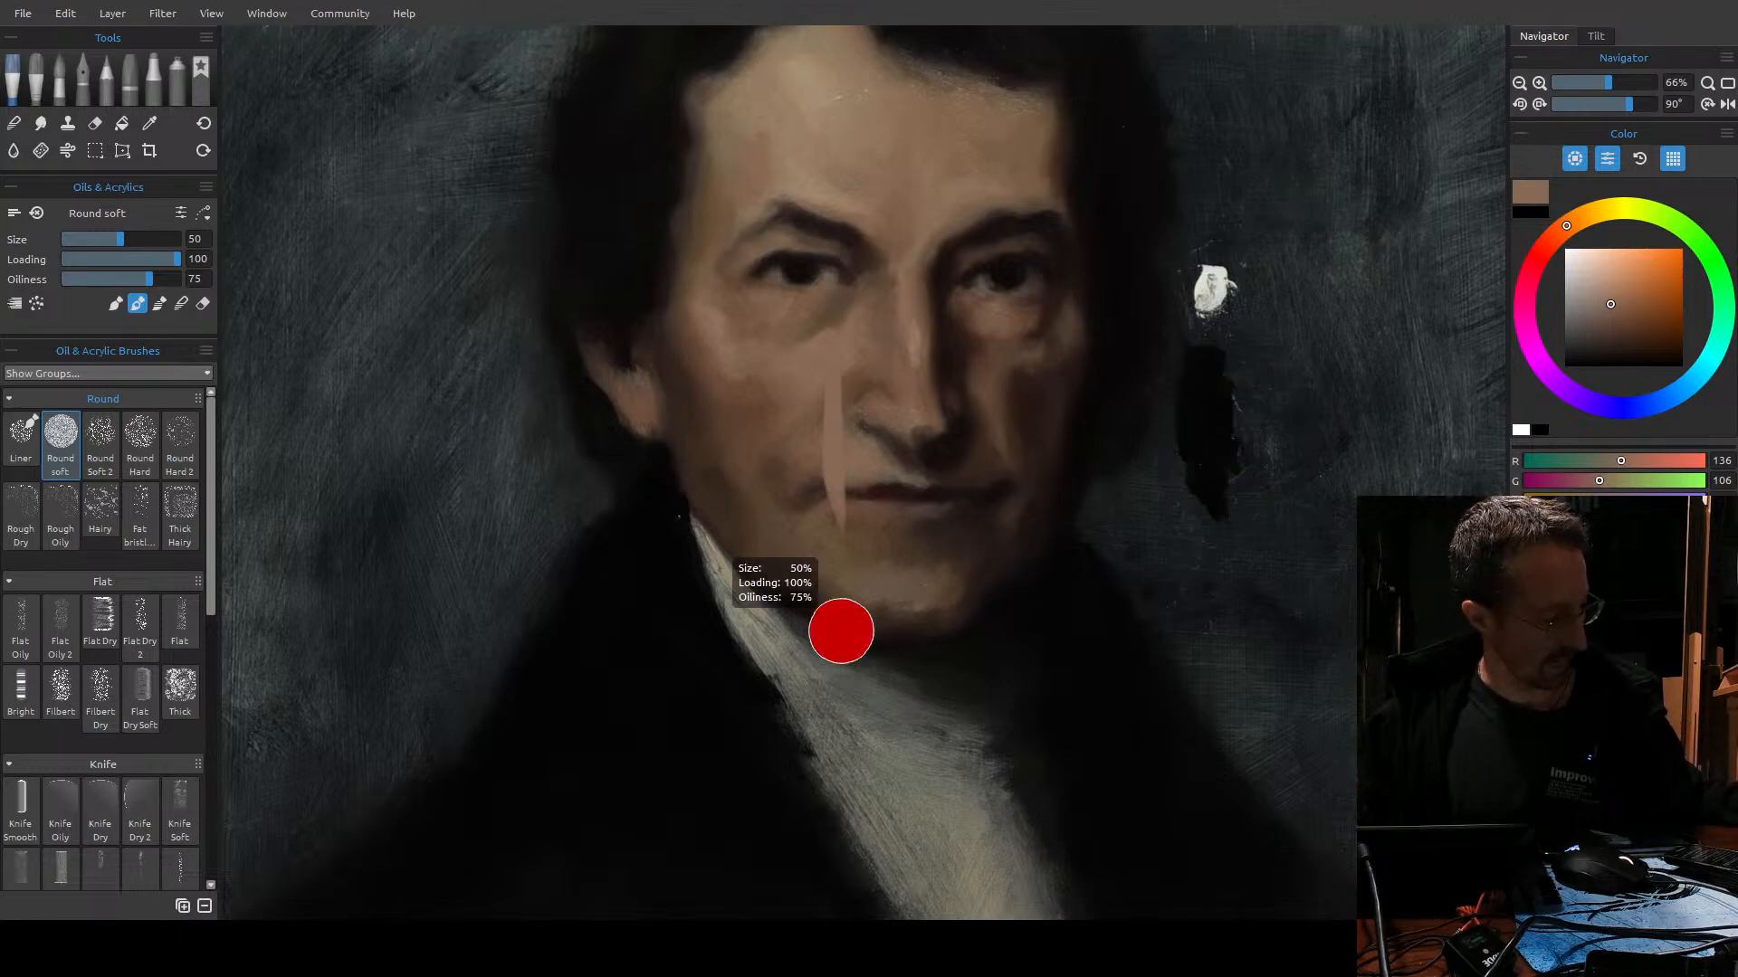
{"action": "key", "text": "ctrl+z"}
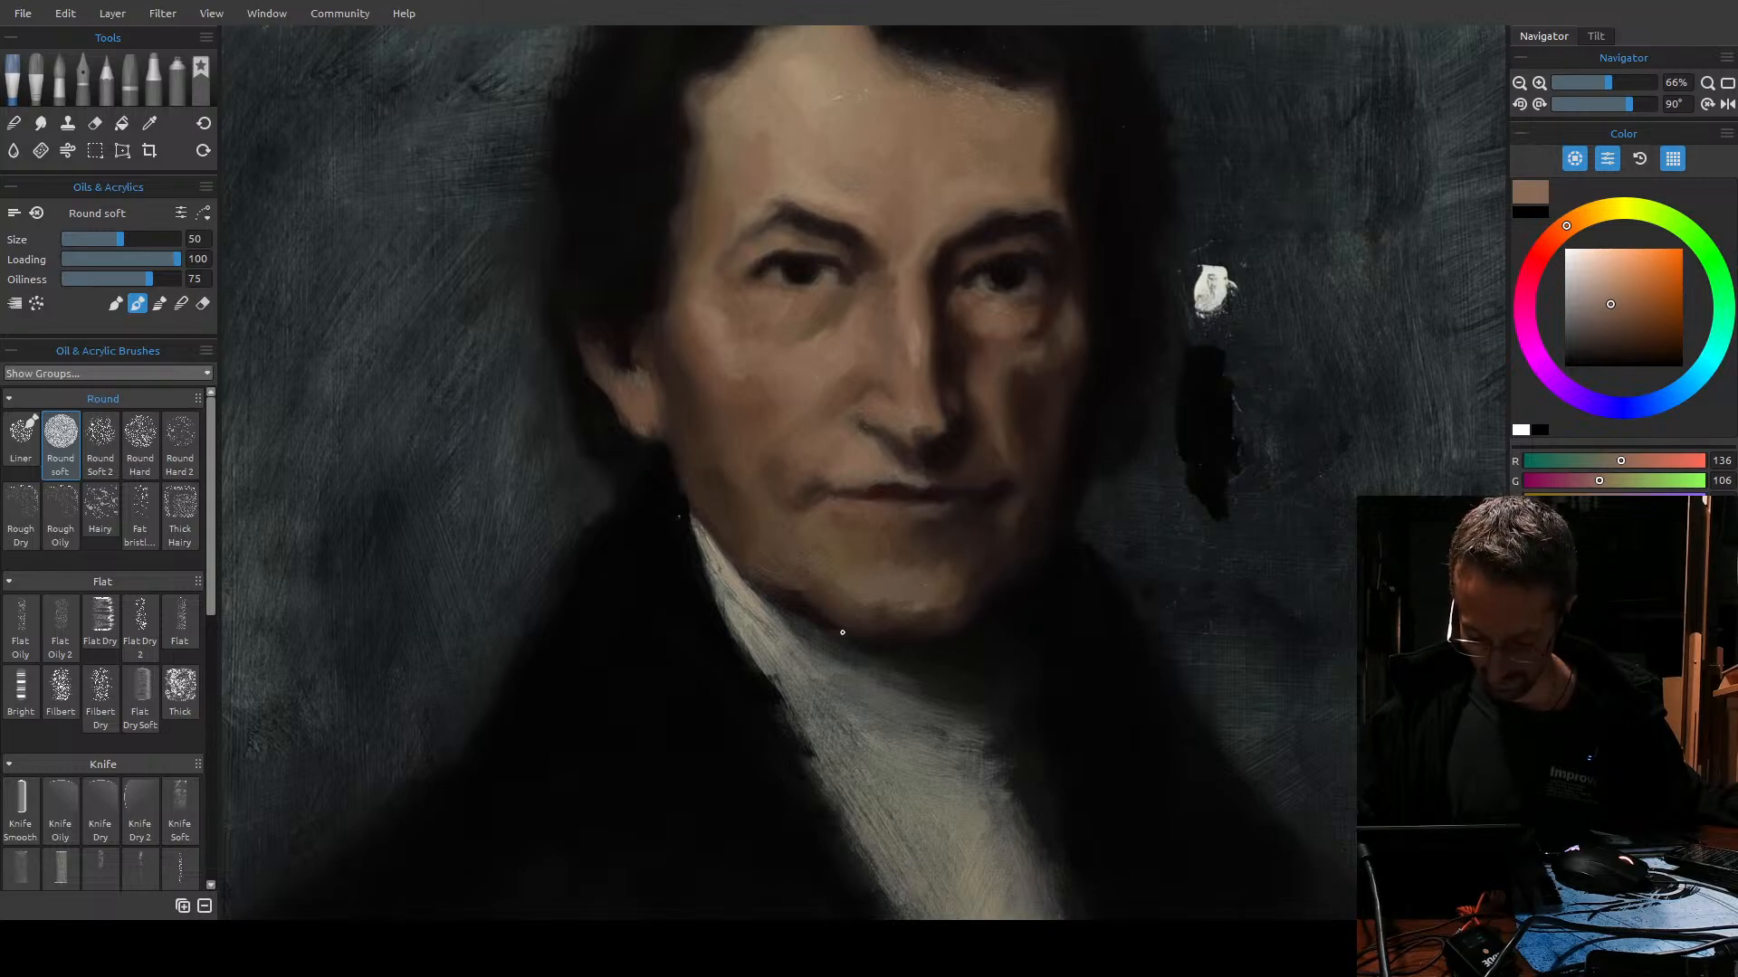
Reduce the brush's Loading to 43, paint a wavy test stroke across the nose and cheeks, and undo it.
{"action": "mouse_move", "coordinate": [210, 582]}
{"action": "left_mouse_down"}
{"action": "mouse_move", "coordinate": [209, 831]}
{"action": "mouse_move", "coordinate": [212, 523]}
{"action": "left_mouse_up"}
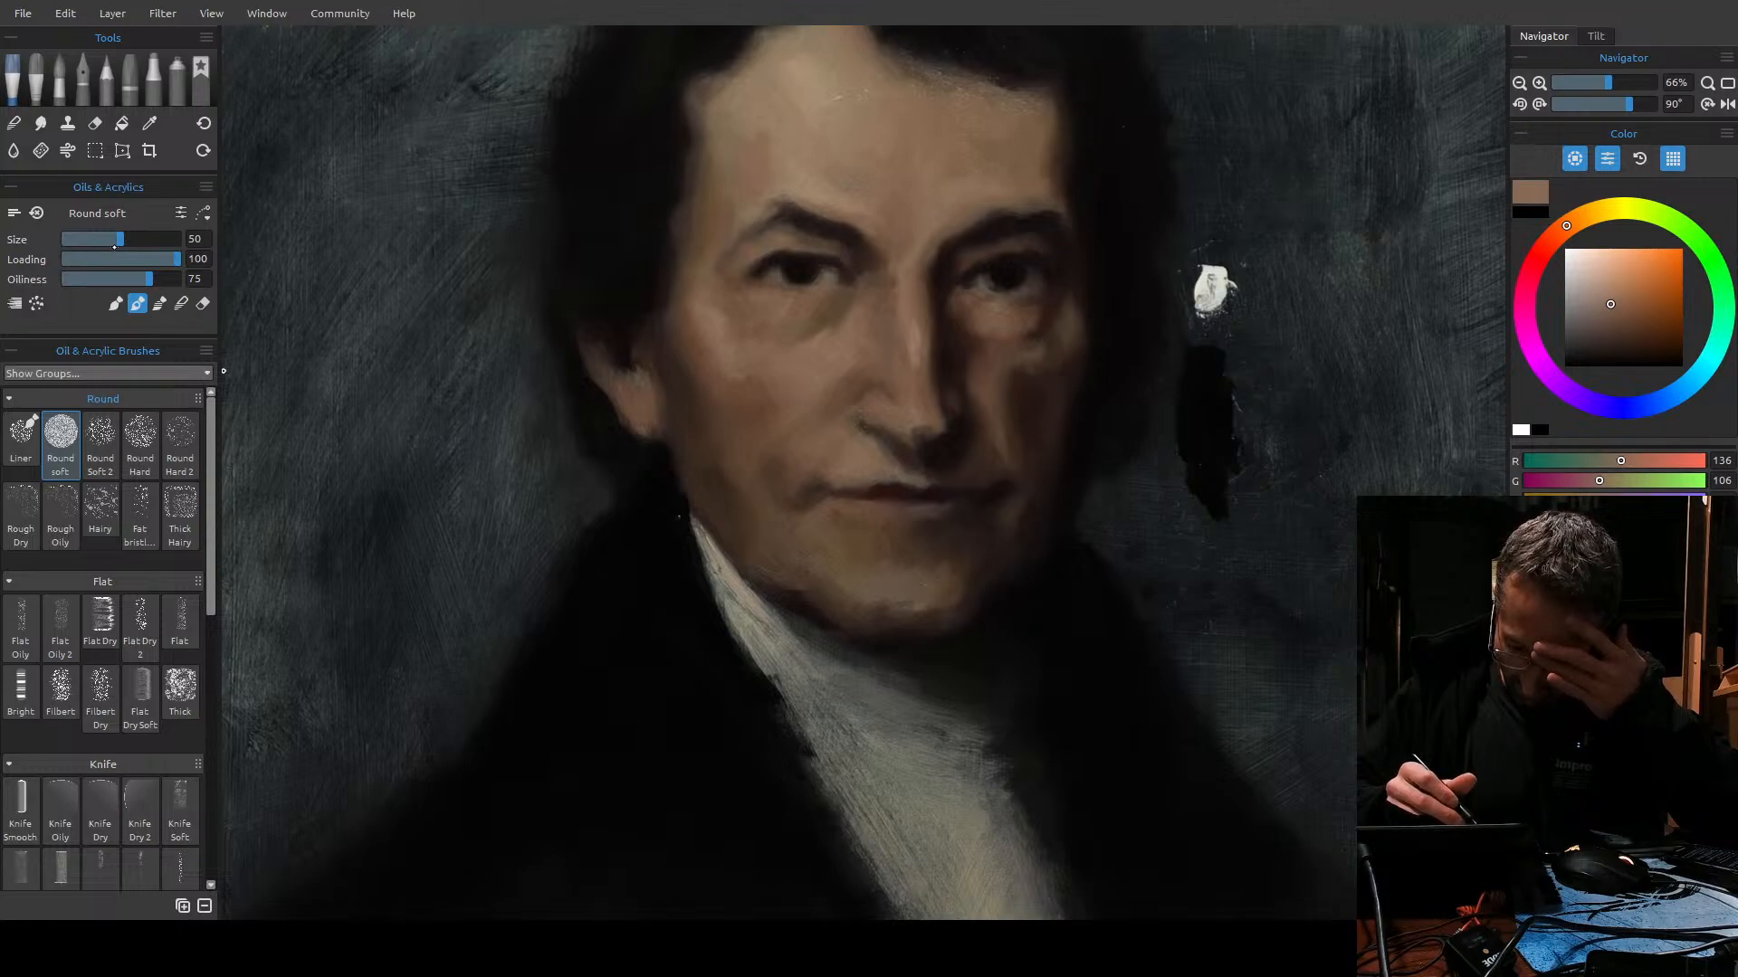
{"action": "left_click_drag", "start_coordinate": [173, 259], "coordinate": [115, 273]}
{"action": "mouse_move", "coordinate": [819, 316]}
{"action": "left_mouse_down"}
{"action": "mouse_move", "coordinate": [826, 434]}
{"action": "mouse_move", "coordinate": [1044, 382]}
{"action": "left_mouse_up"}
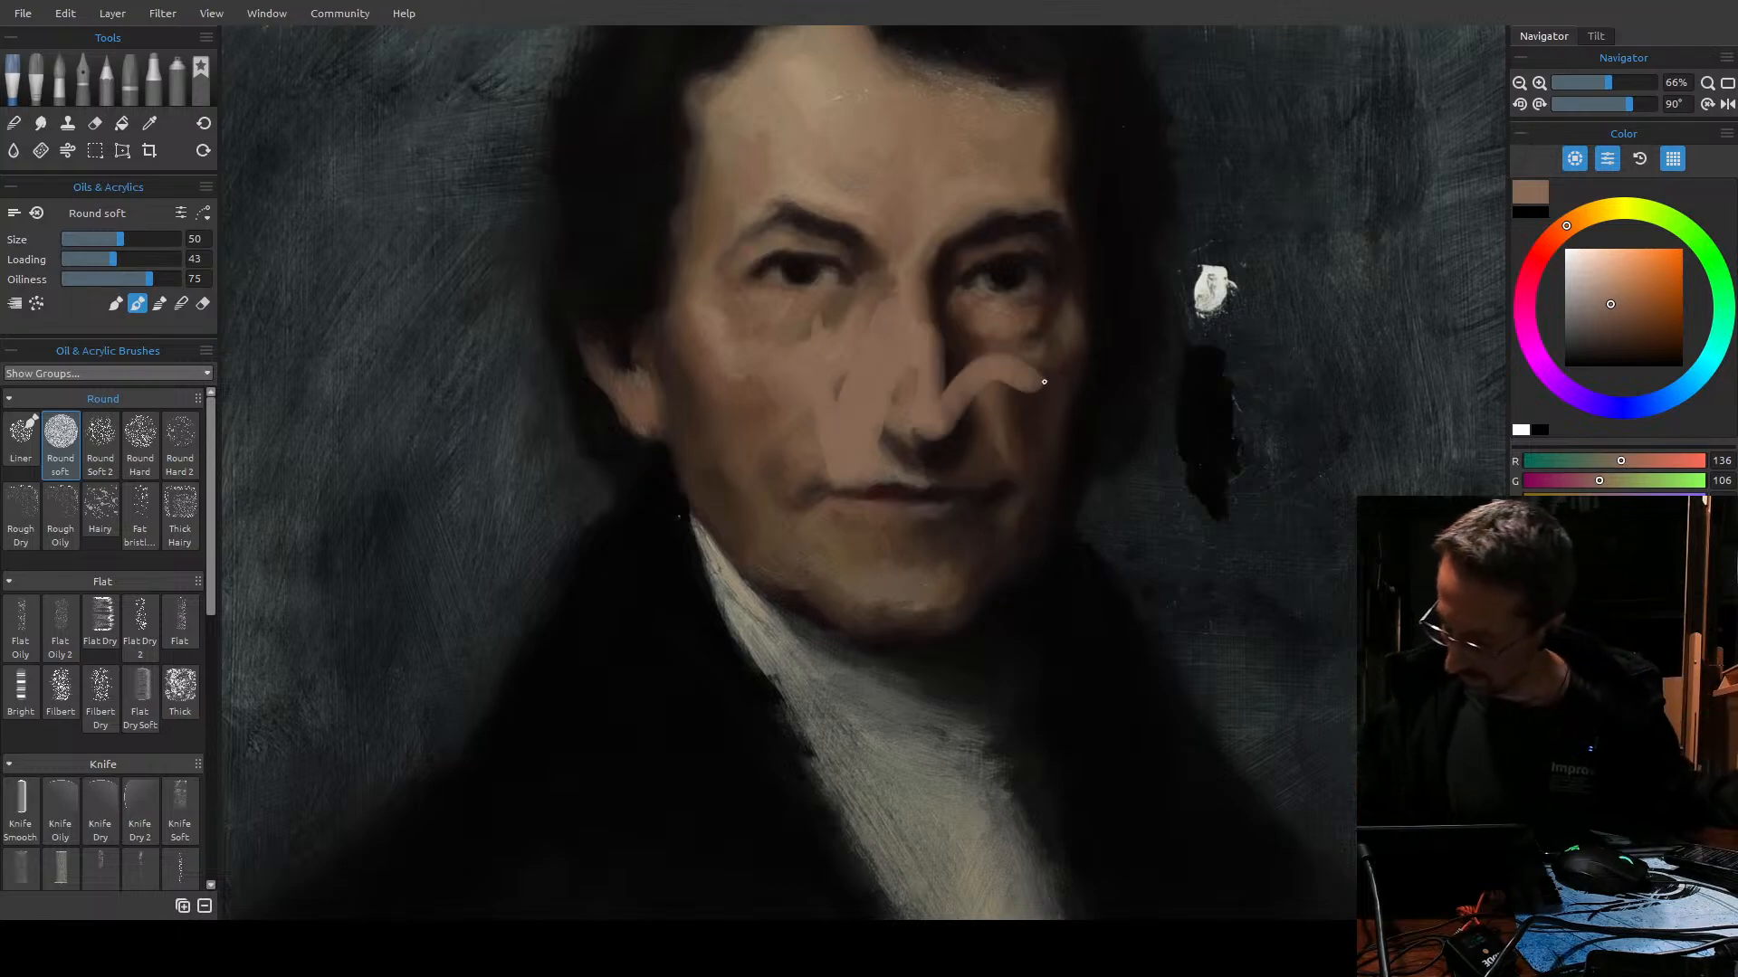
{"action": "key", "text": "shift"}
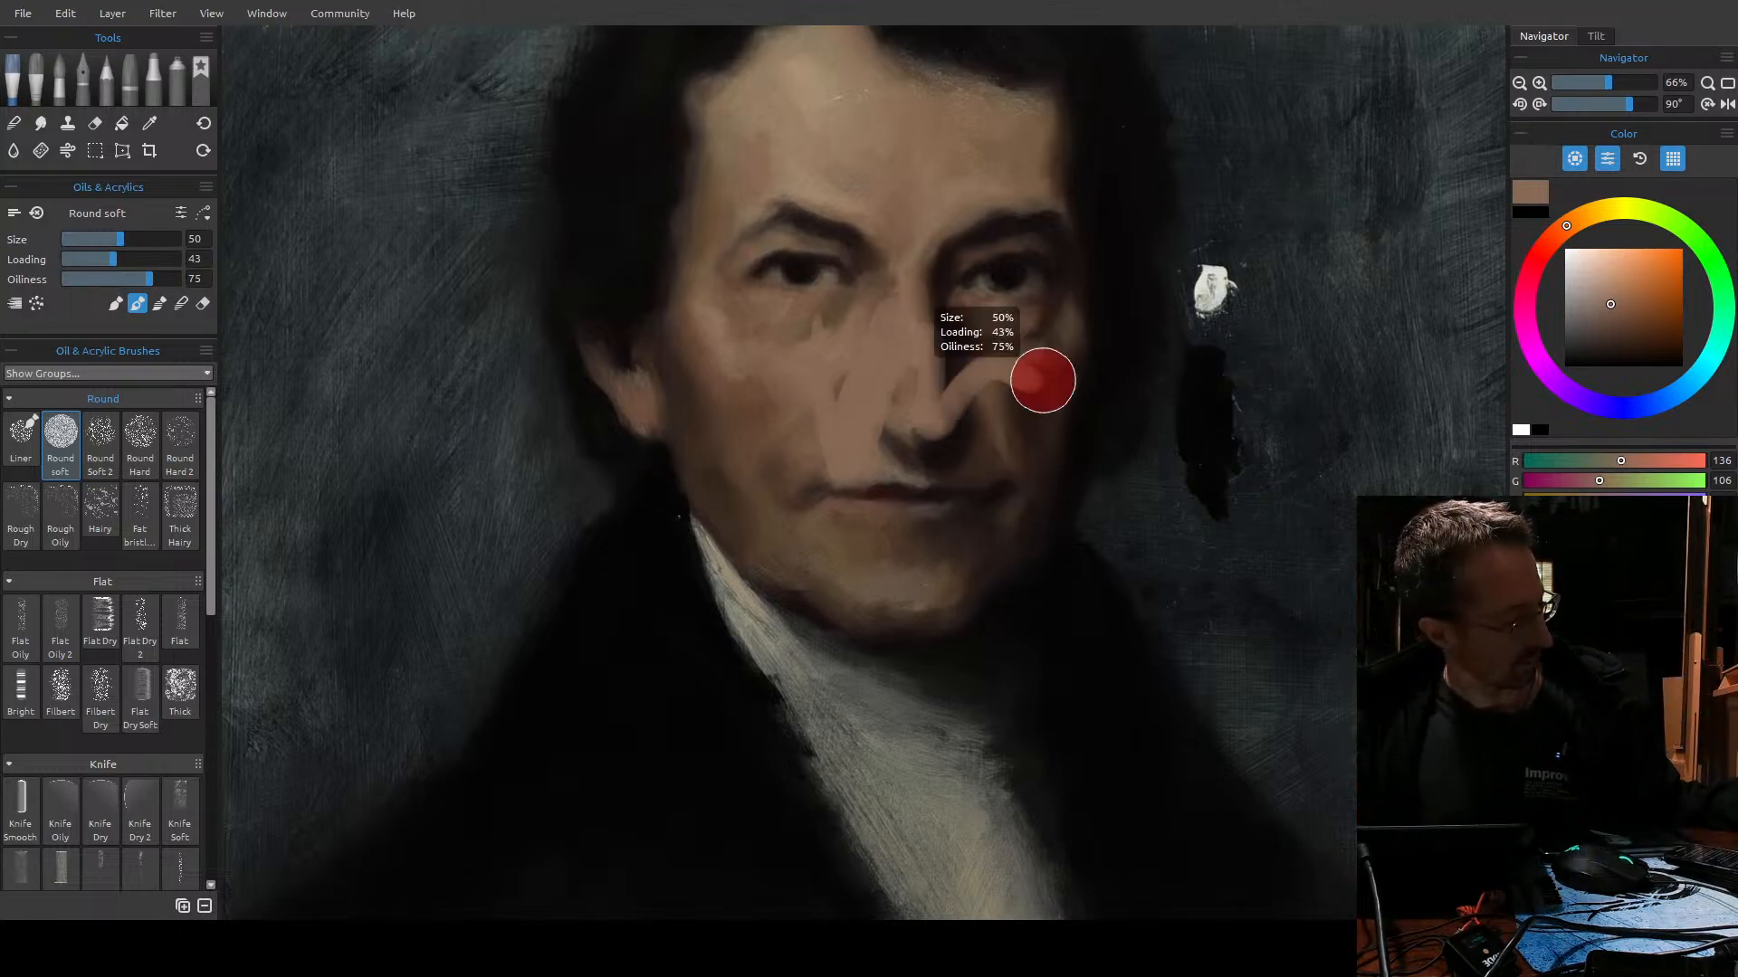
{"action": "key", "text": "ctrl+z"}
Lower the brush's Loading to 14 and undo a test stroke painted from the nose down past the chin.
{"action": "left_click_drag", "start_coordinate": [110, 258], "coordinate": [100, 261]}
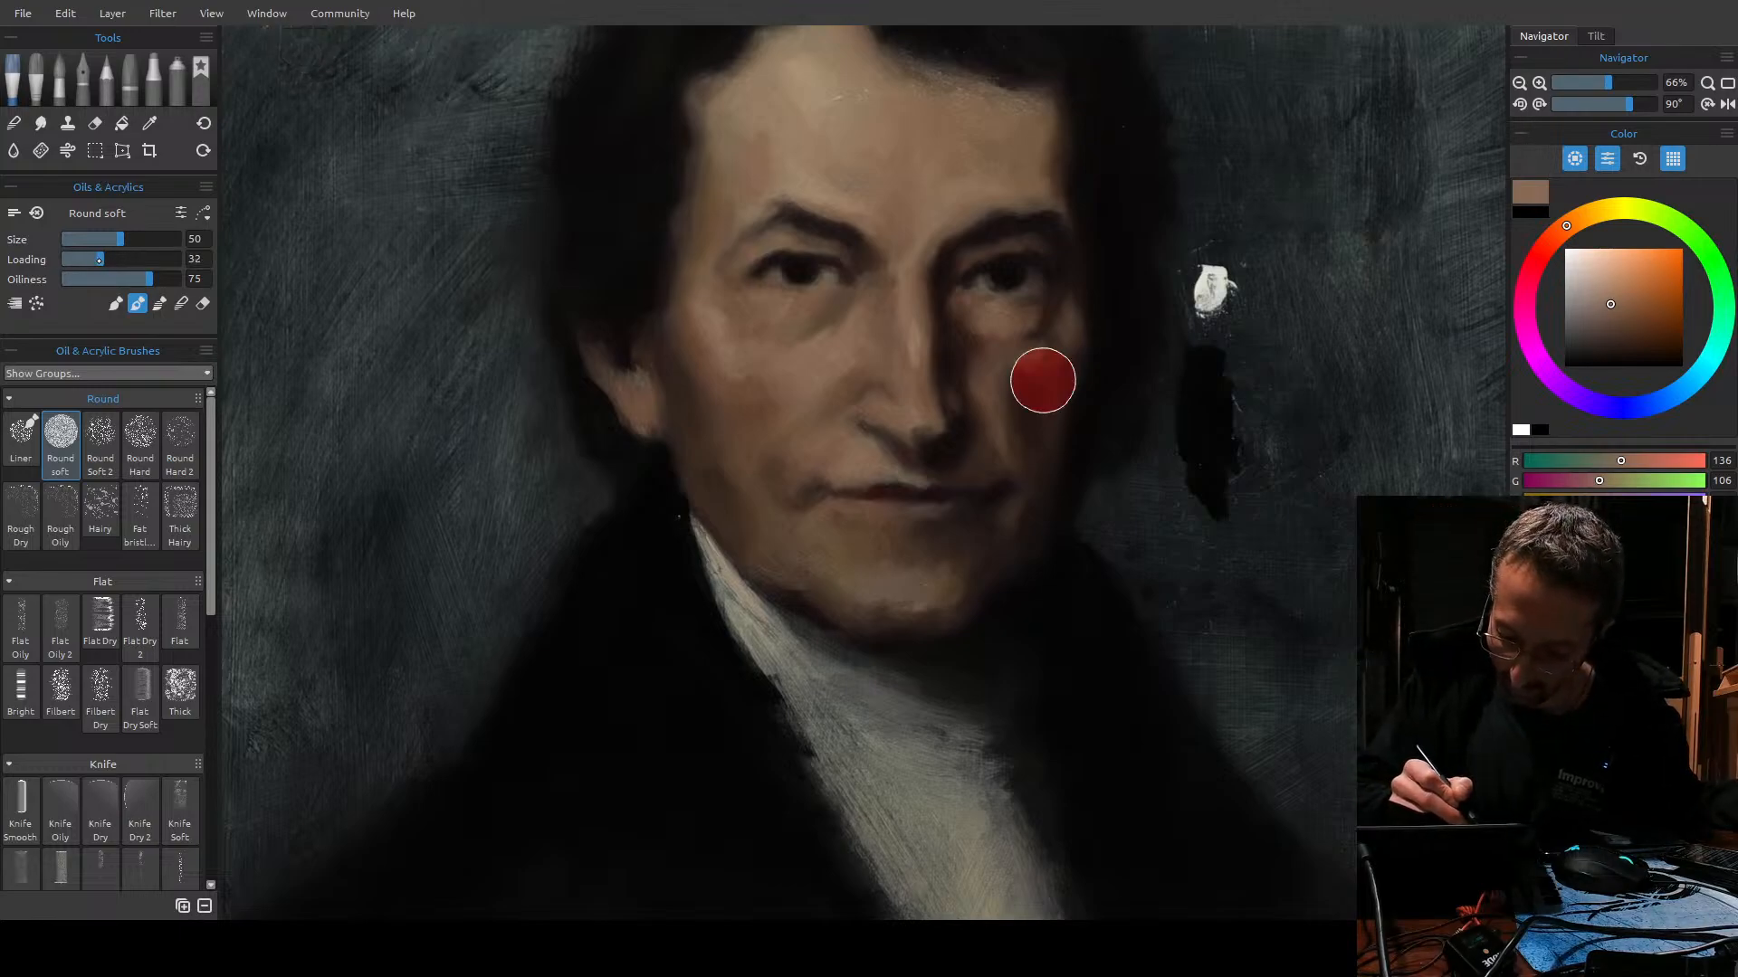
{"action": "mouse_move", "coordinate": [900, 460]}
{"action": "left_mouse_down"}
{"action": "mouse_move", "coordinate": [896, 392]}
{"action": "mouse_move", "coordinate": [962, 469]}
{"action": "mouse_move", "coordinate": [989, 618]}
{"action": "left_mouse_up"}
{"action": "key", "text": "ctrl+z"}
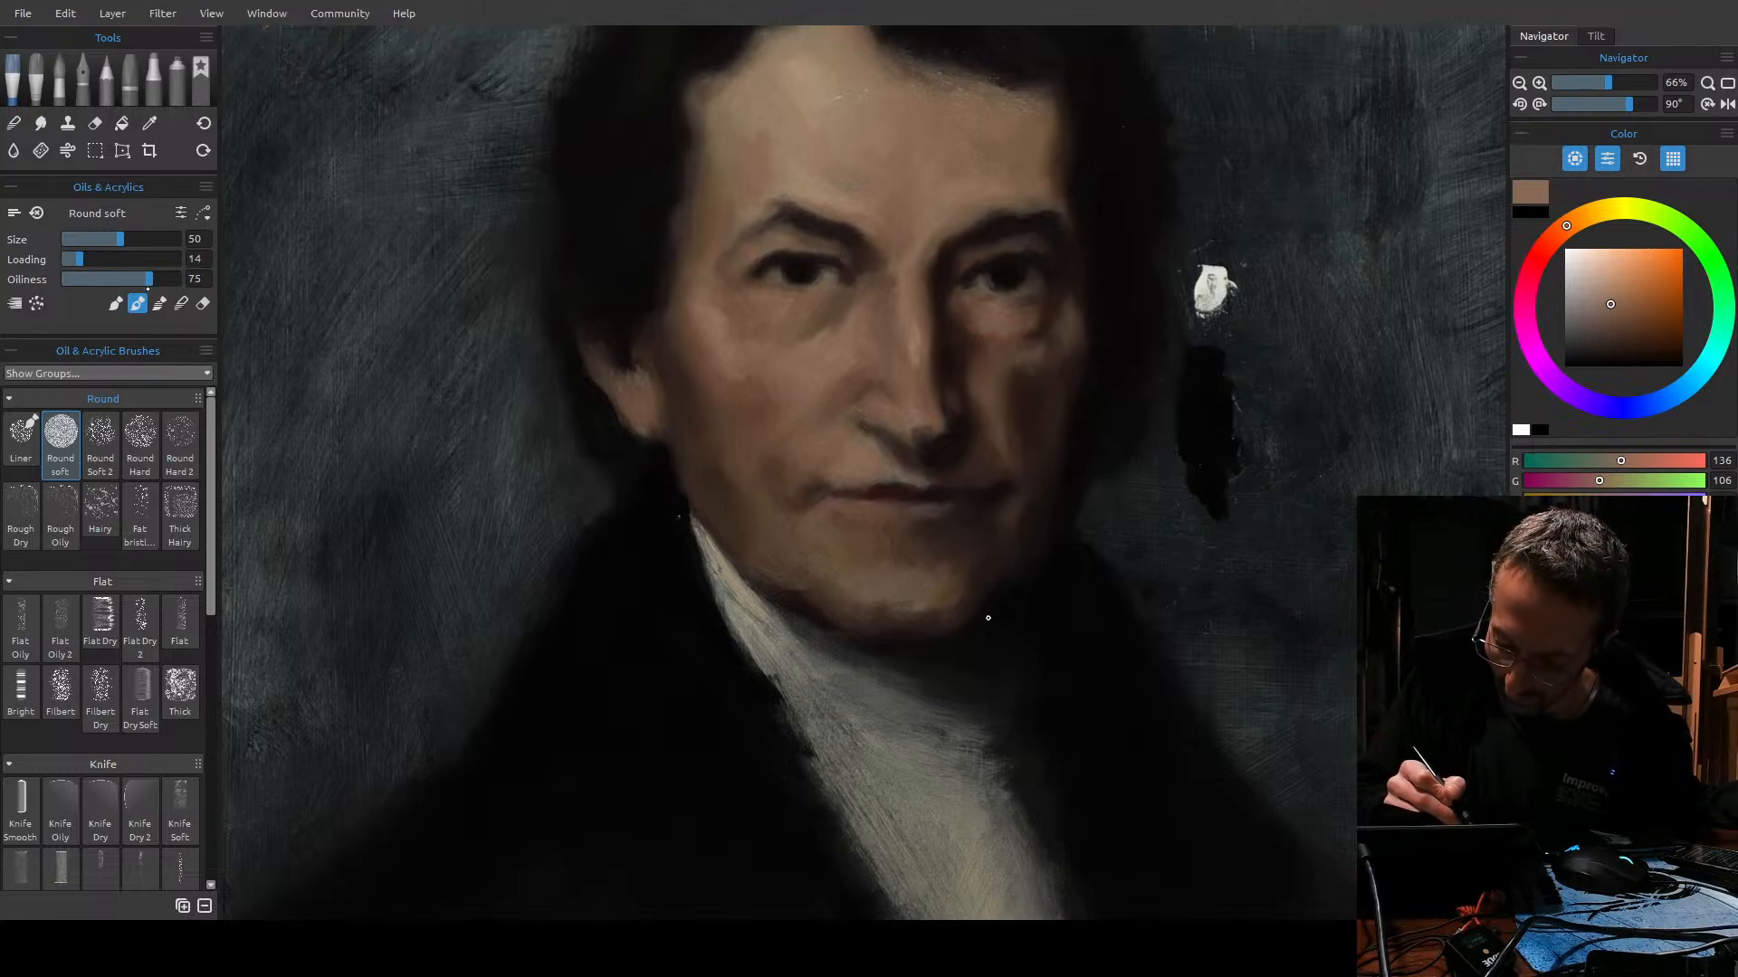
Paint two diagonal test strokes across the cheek, then set Oiliness to 100 and paint a third one beside the mouth.
{"action": "left_click_drag", "start_coordinate": [859, 297], "coordinate": [674, 448]}
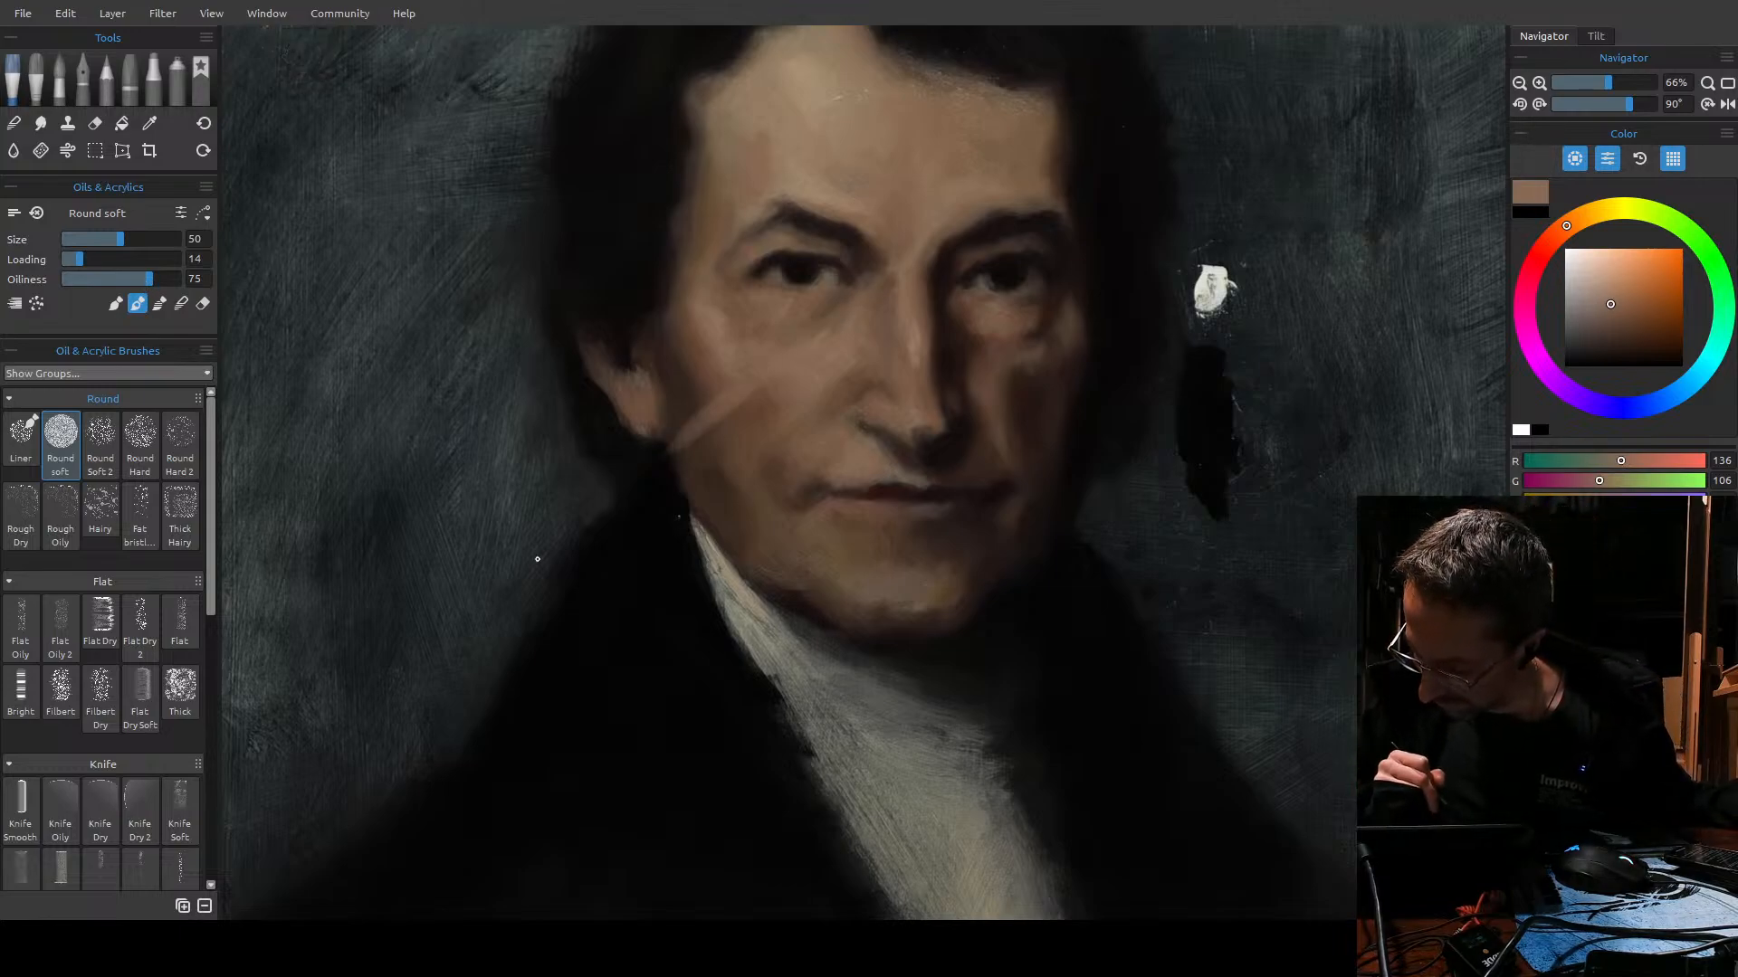
{"action": "left_click_drag", "start_coordinate": [721, 441], "coordinate": [783, 406]}
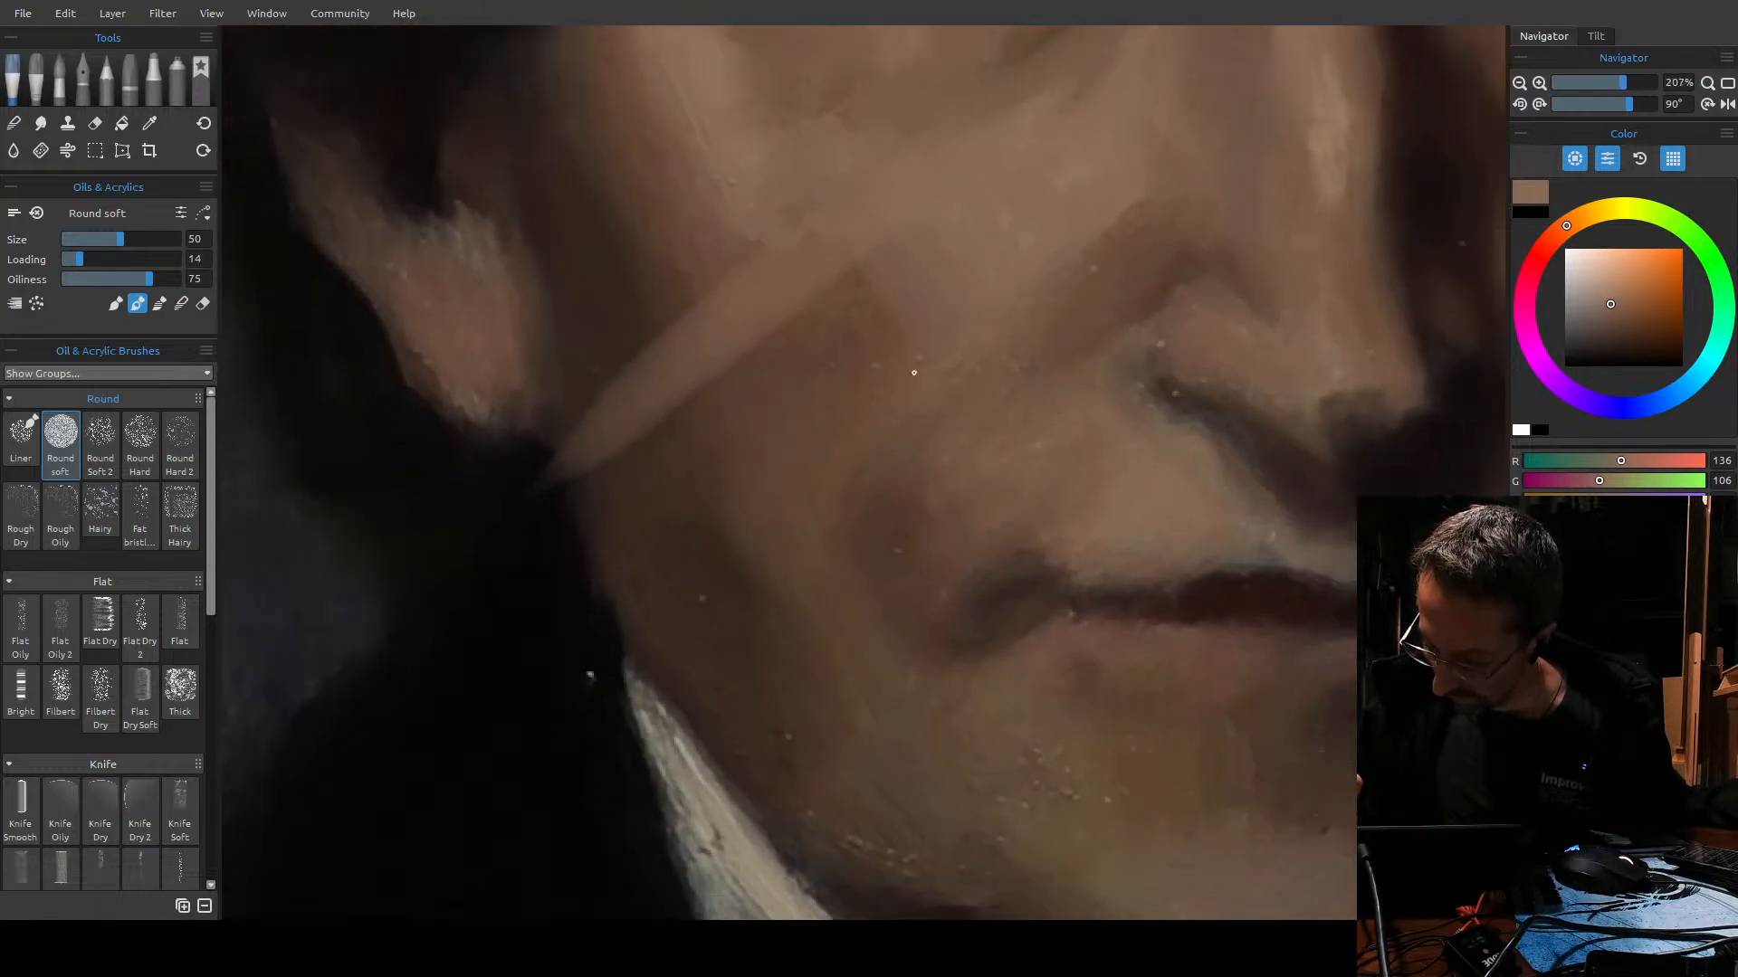
{"action": "left_click_drag", "start_coordinate": [907, 376], "coordinate": [659, 575]}
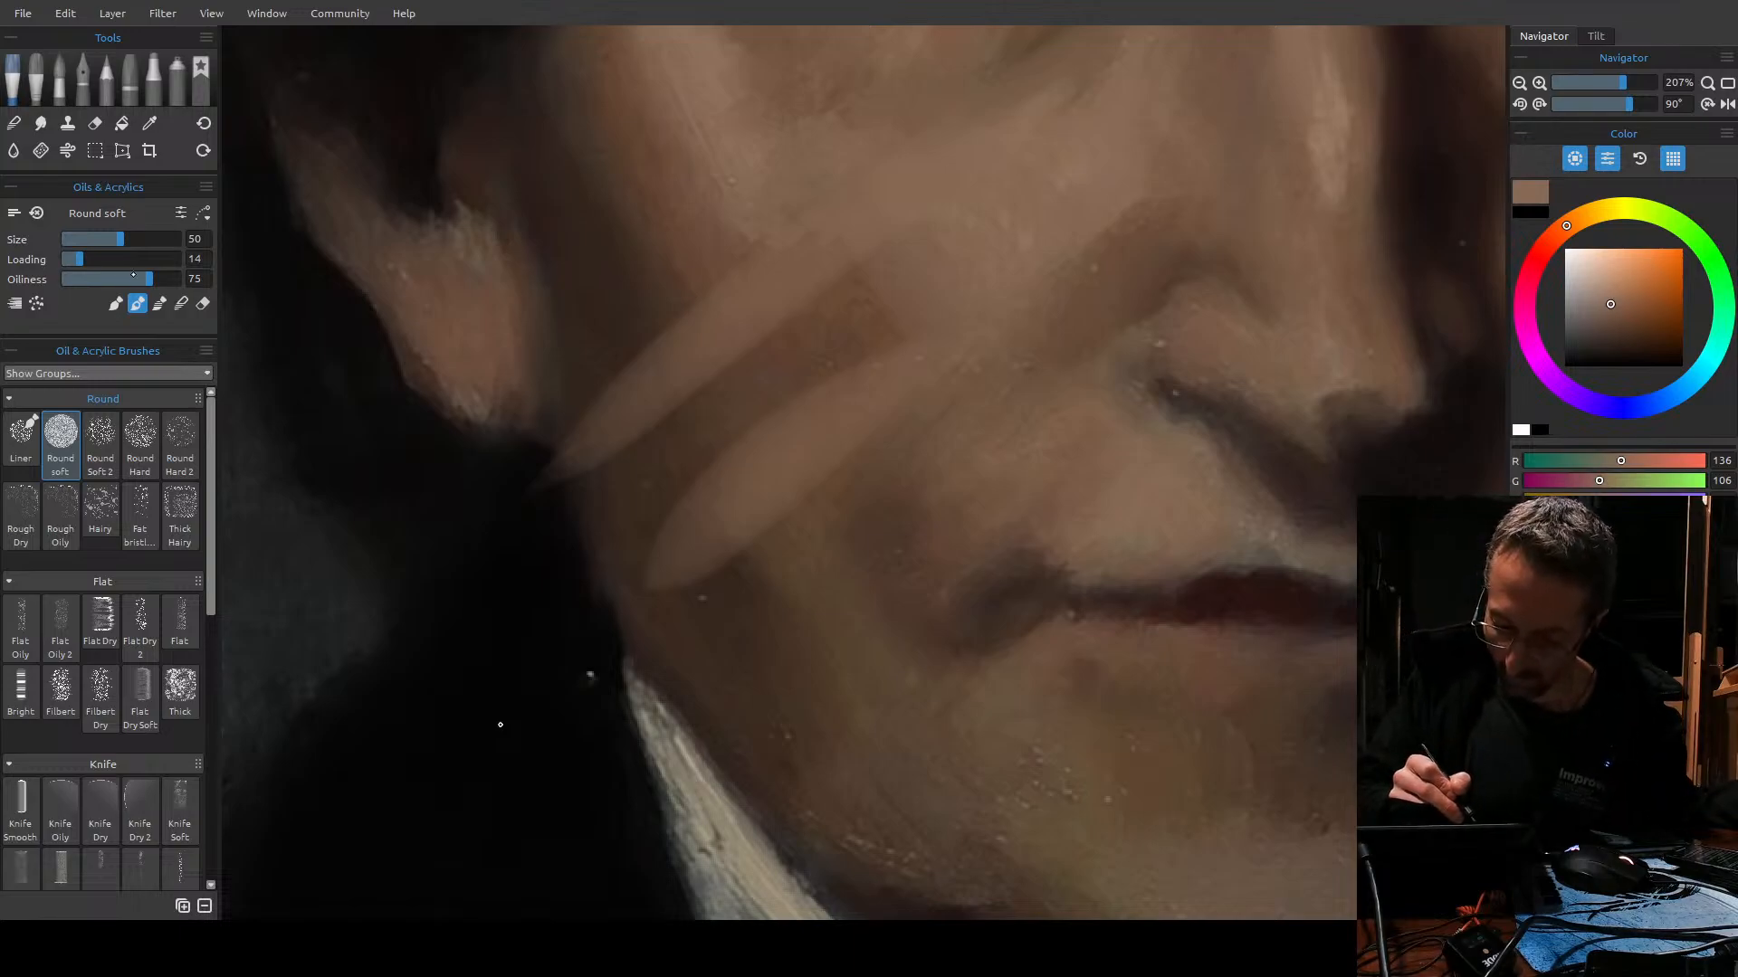
{"action": "left_click", "coordinate": [177, 279]}
{"action": "left_click_drag", "start_coordinate": [1081, 448], "coordinate": [729, 731]}
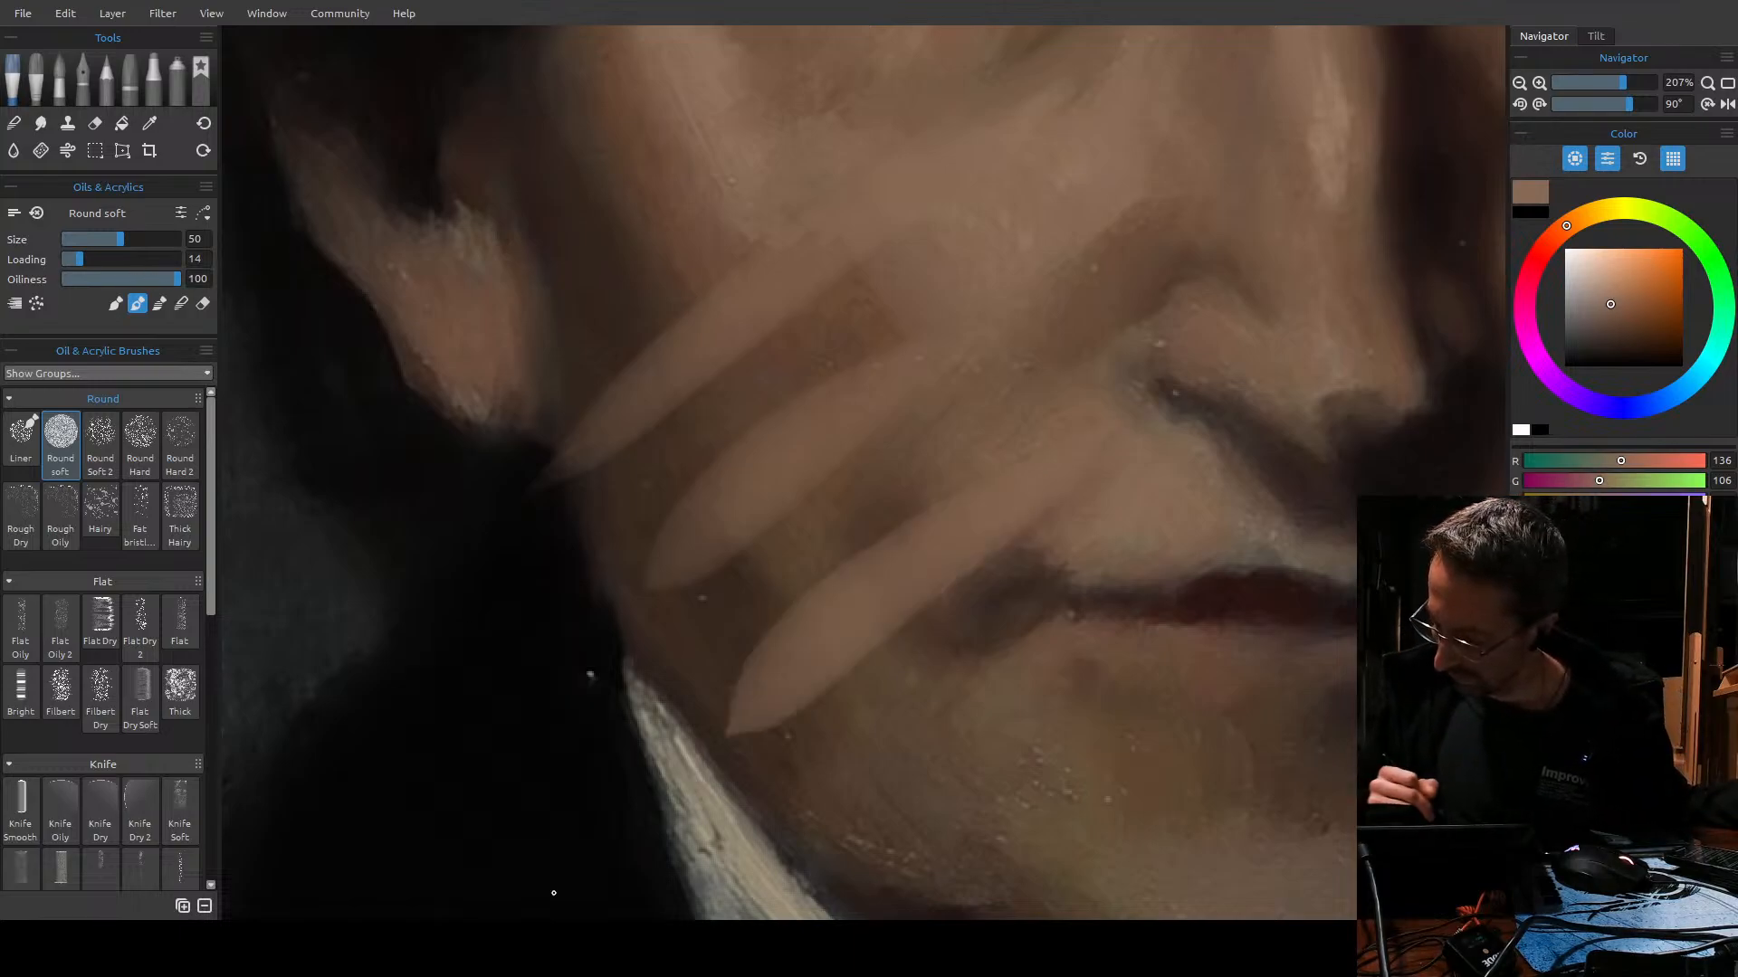
Set Oiliness to 31, paint two more test strokes near the ear and jaw, and undo all five strokes.
{"action": "left_click_drag", "start_coordinate": [176, 279], "coordinate": [100, 279]}
{"action": "left_click_drag", "start_coordinate": [724, 234], "coordinate": [525, 306]}
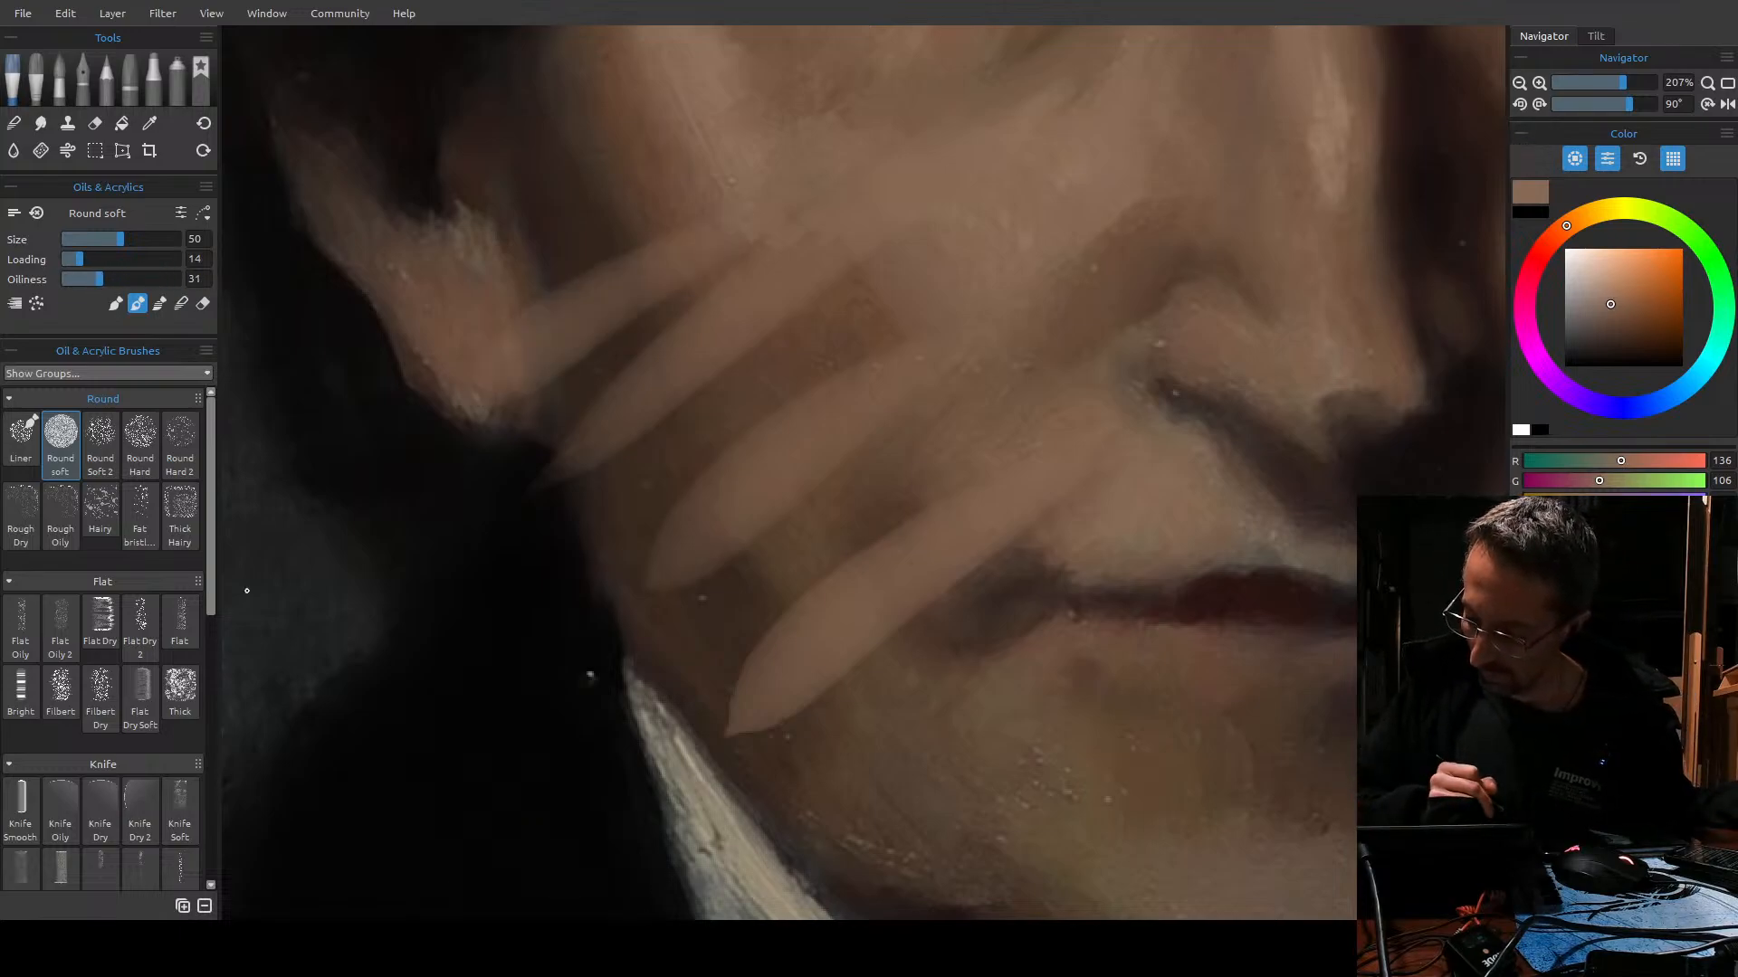
{"action": "left_click_drag", "start_coordinate": [1023, 606], "coordinate": [751, 819]}
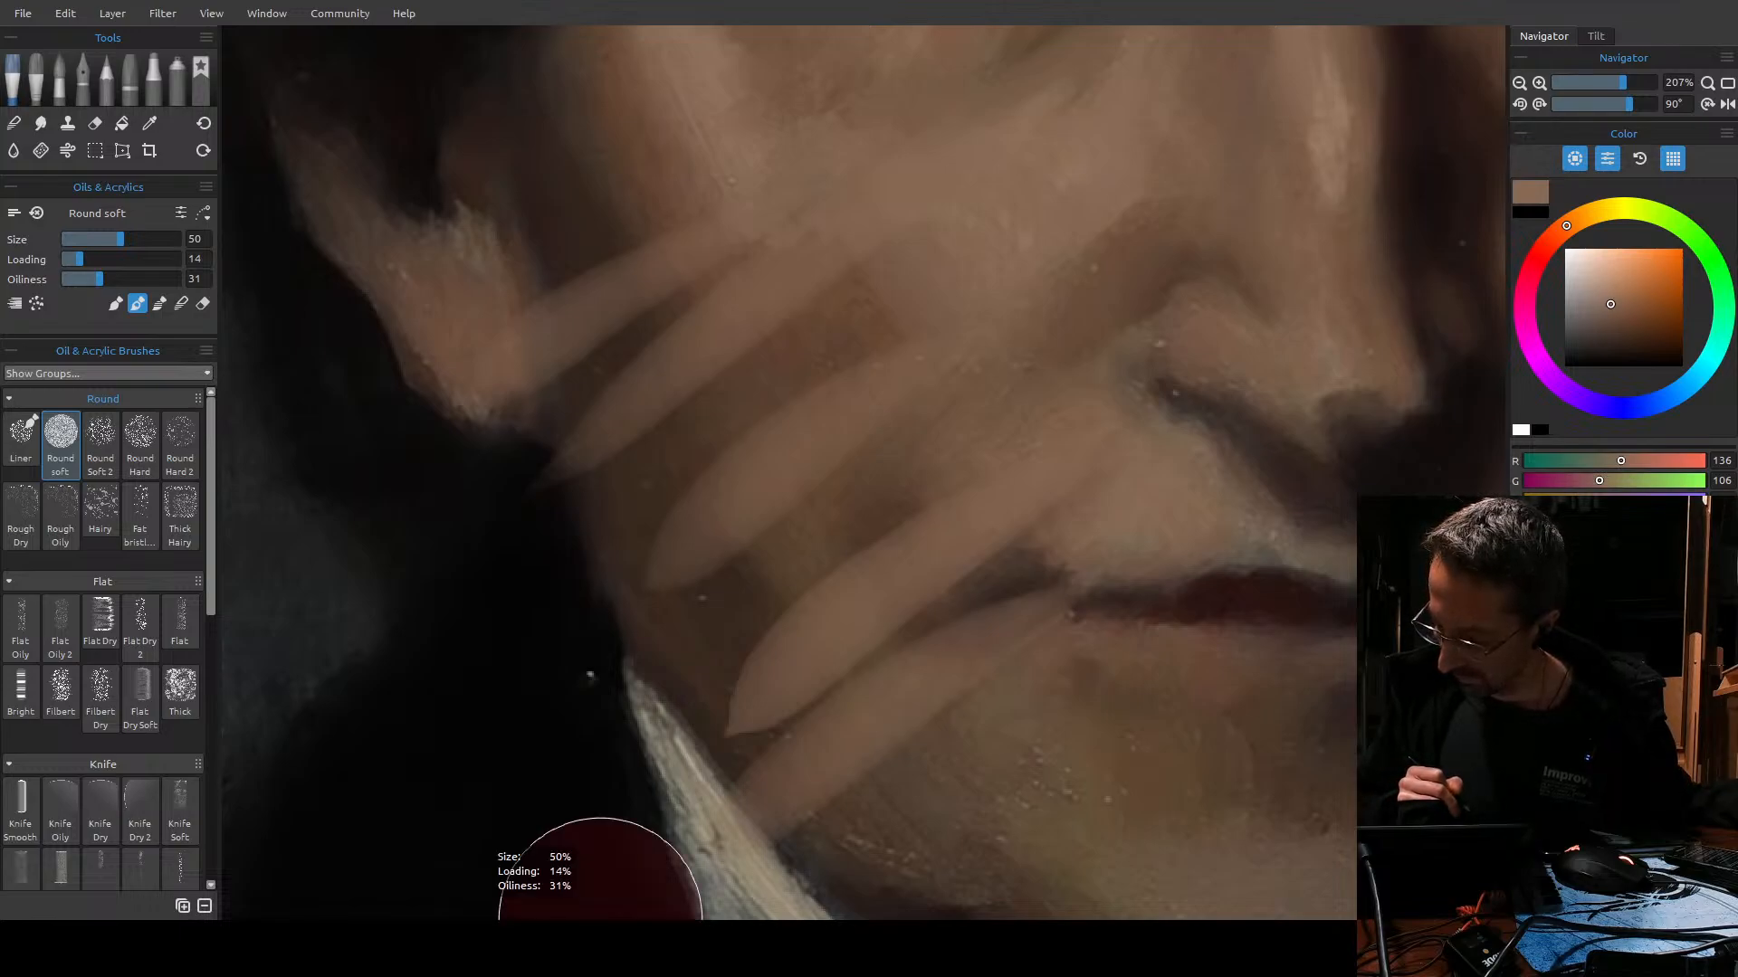
{"action": "key", "text": "ctrl+z"}
{"action": "key", "text": "ctrl+z"}
{"action": "key", "text": "ctrl+z"}
{"action": "key", "text": "ctrl+z"}
{"action": "key", "text": "ctrl+z"}
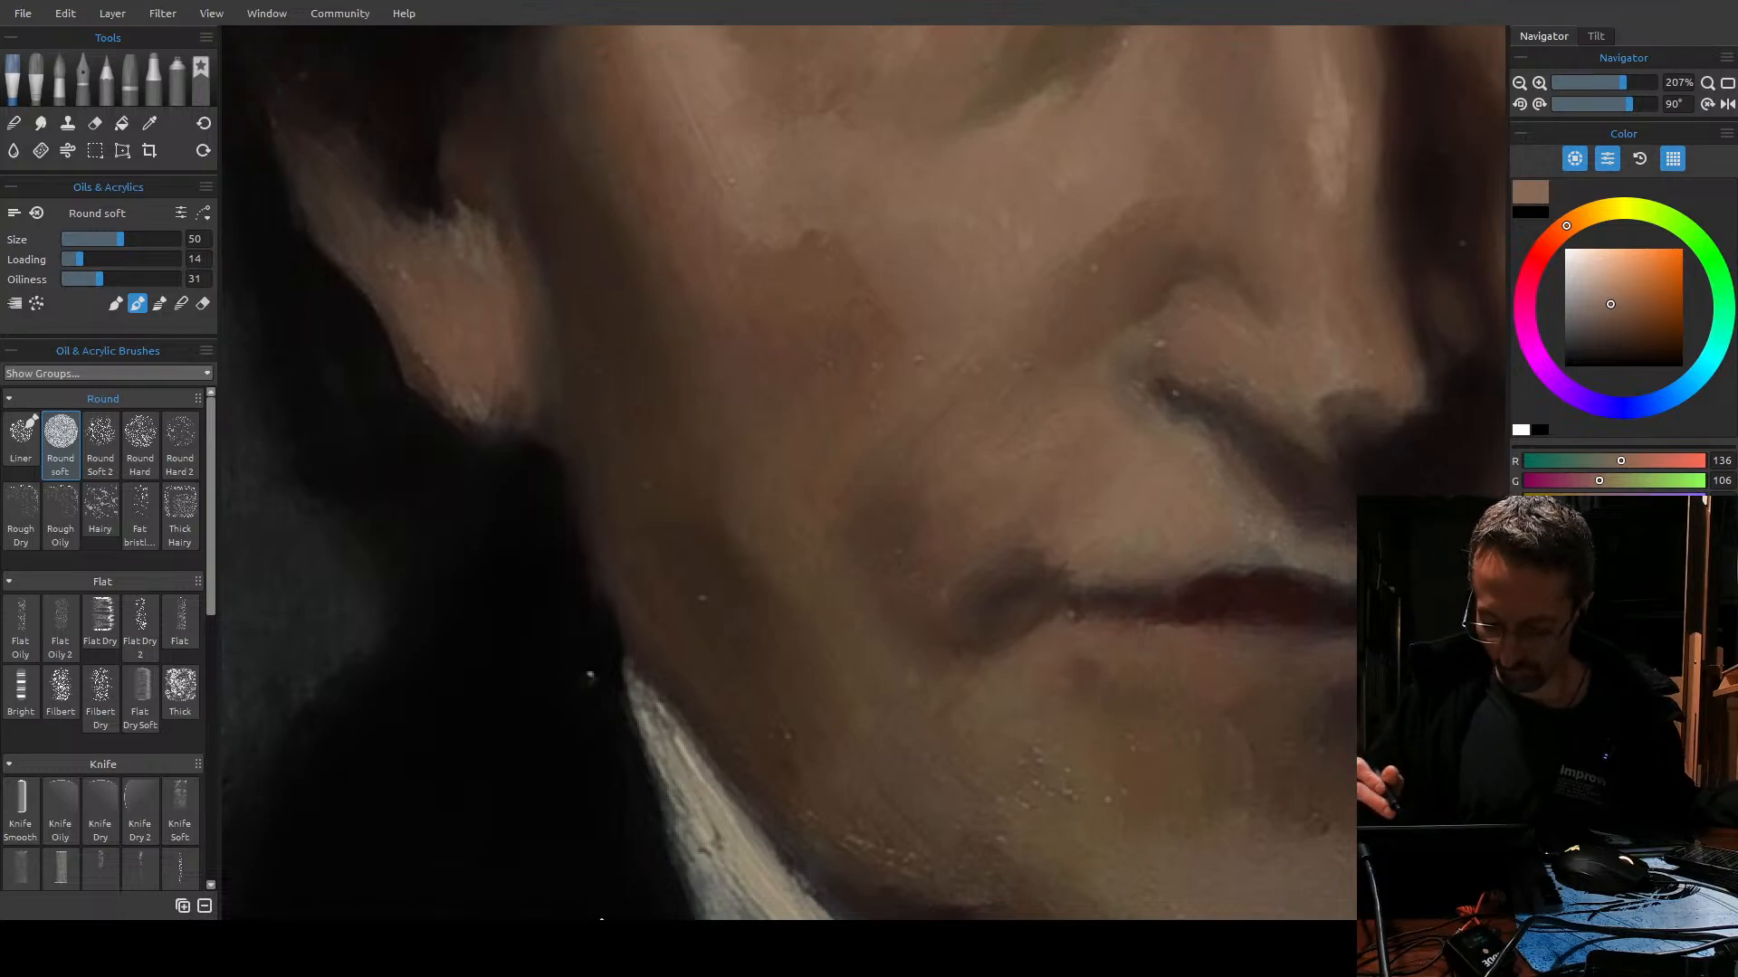
Reduce the Round soft brush to size 16 and shift the paint hue toward red, giving R 136 and G 96.
{"action": "scroll", "coordinate": [846, 562], "scroll_direction": "down", "scroll_amount": 5}
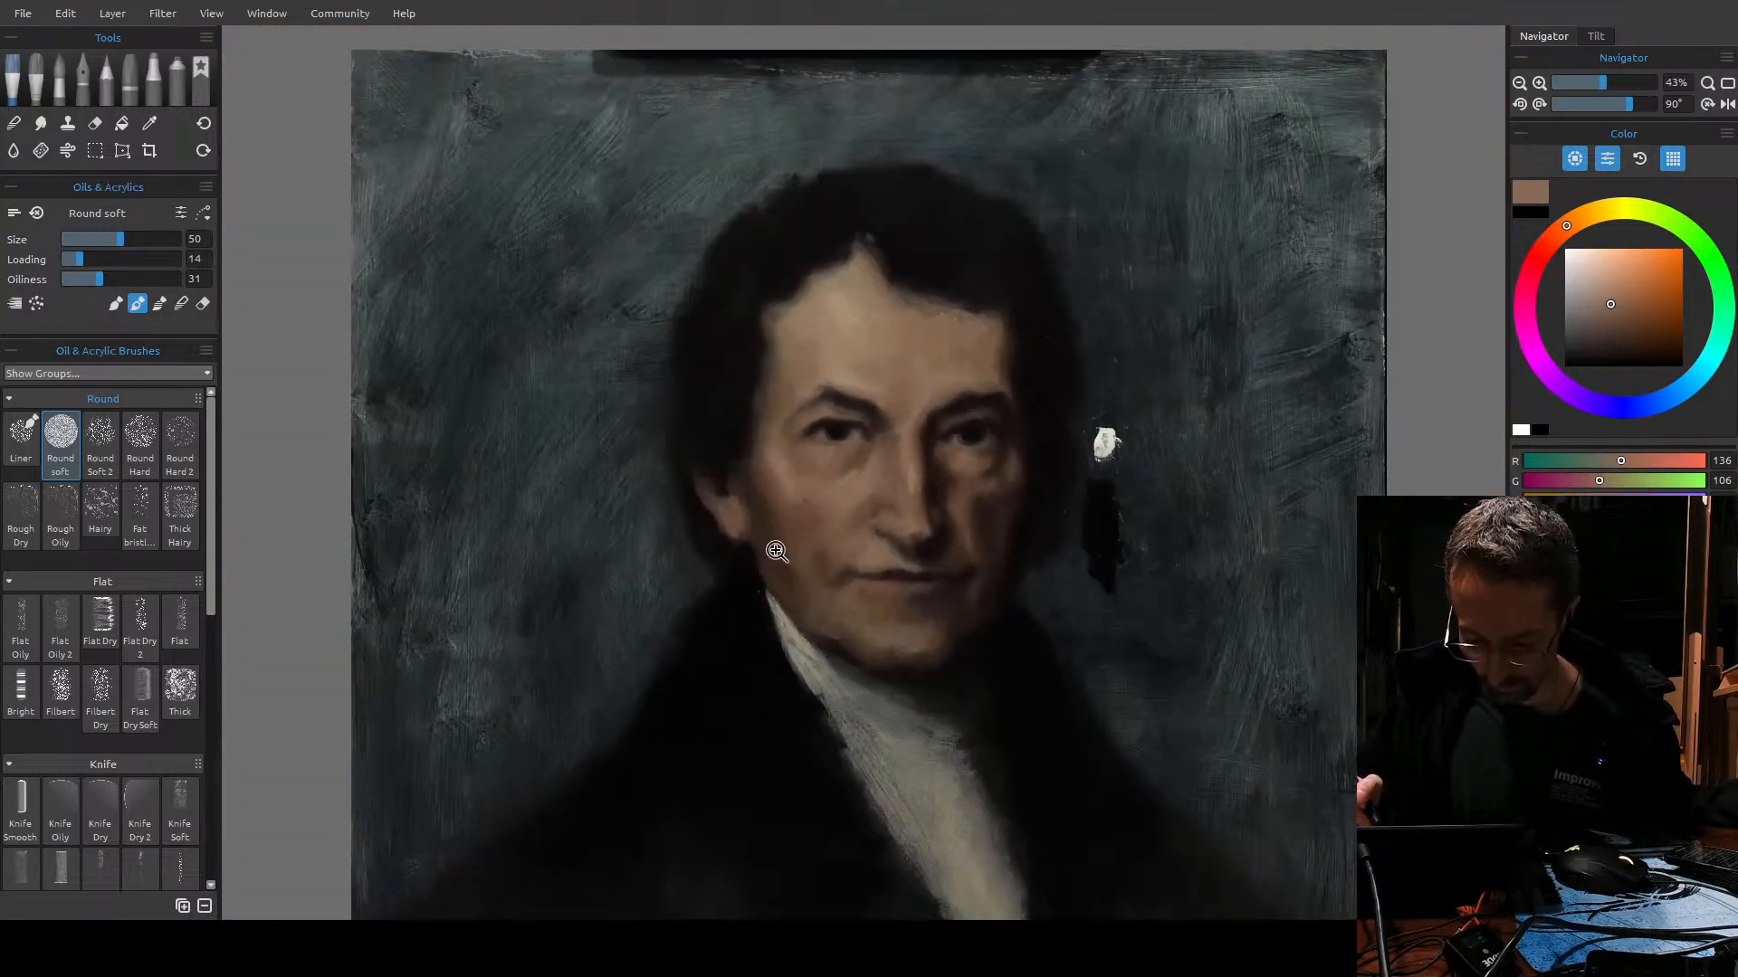
{"action": "scroll", "coordinate": [788, 539], "scroll_direction": "up", "scroll_amount": 3}
{"action": "left_click_drag", "start_coordinate": [945, 509], "coordinate": [764, 506]}
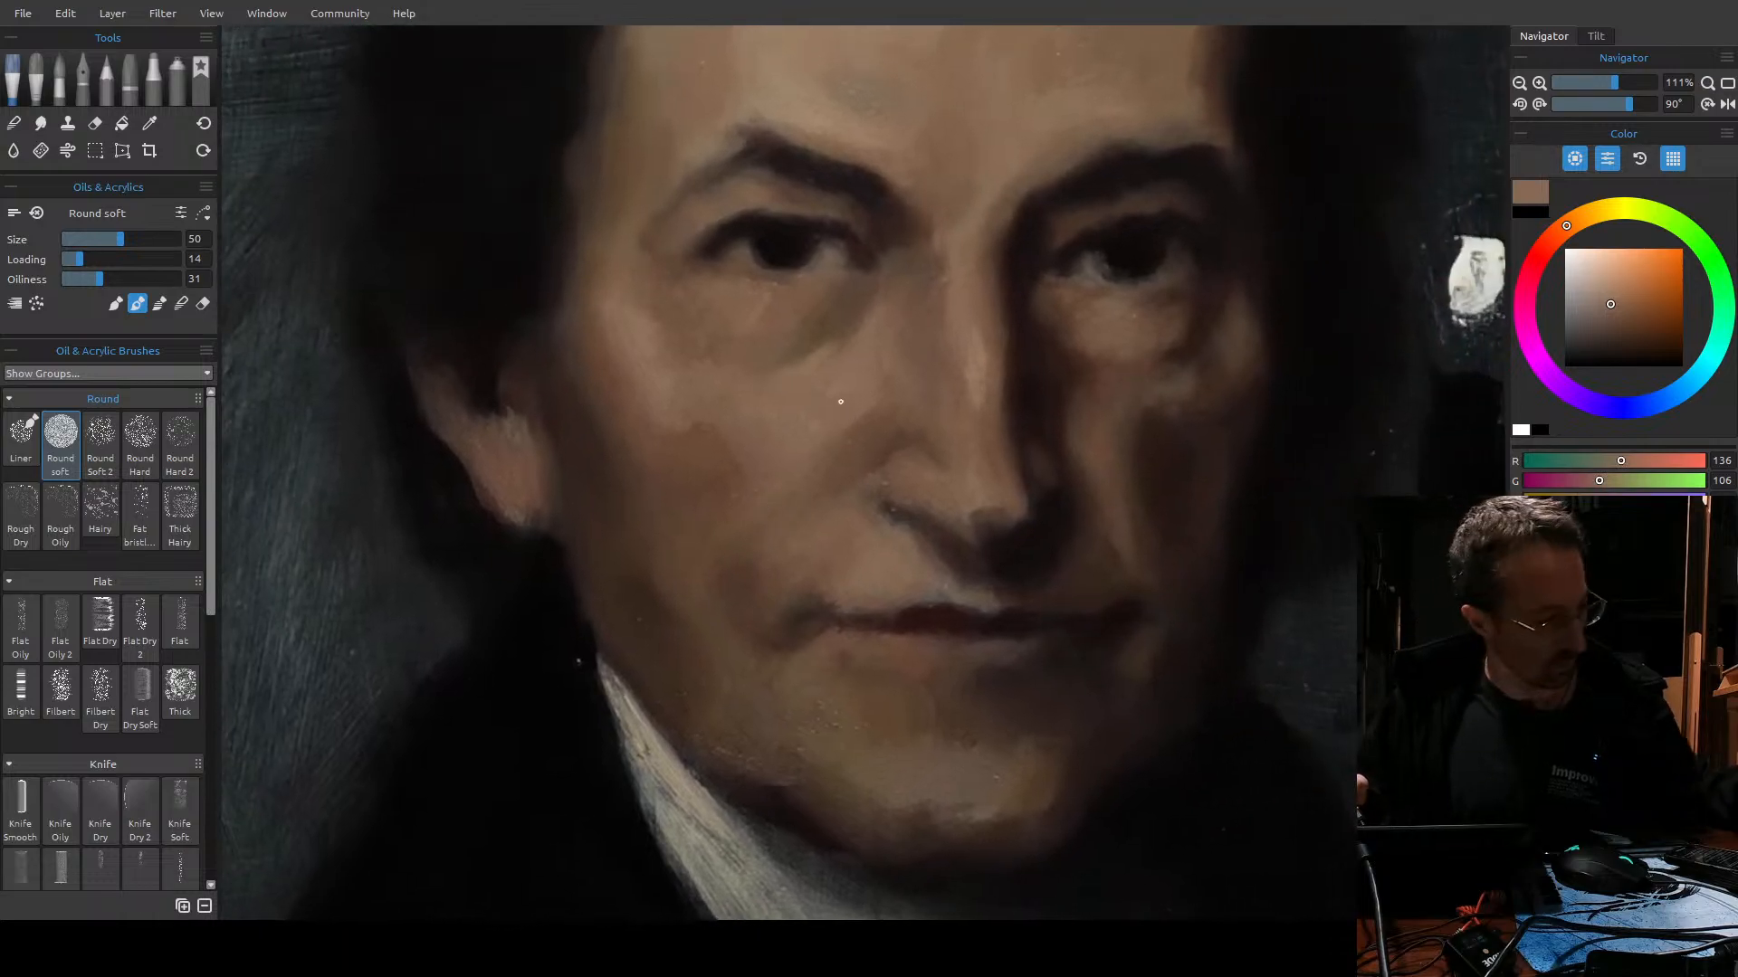
{"action": "mouse_move", "coordinate": [846, 402]}
{"action": "left_mouse_down"}
{"action": "mouse_move", "coordinate": [900, 402]}
{"action": "mouse_move", "coordinate": [846, 402]}
{"action": "mouse_move", "coordinate": [861, 383]}
{"action": "mouse_move", "coordinate": [843, 401]}
{"action": "left_mouse_up"}
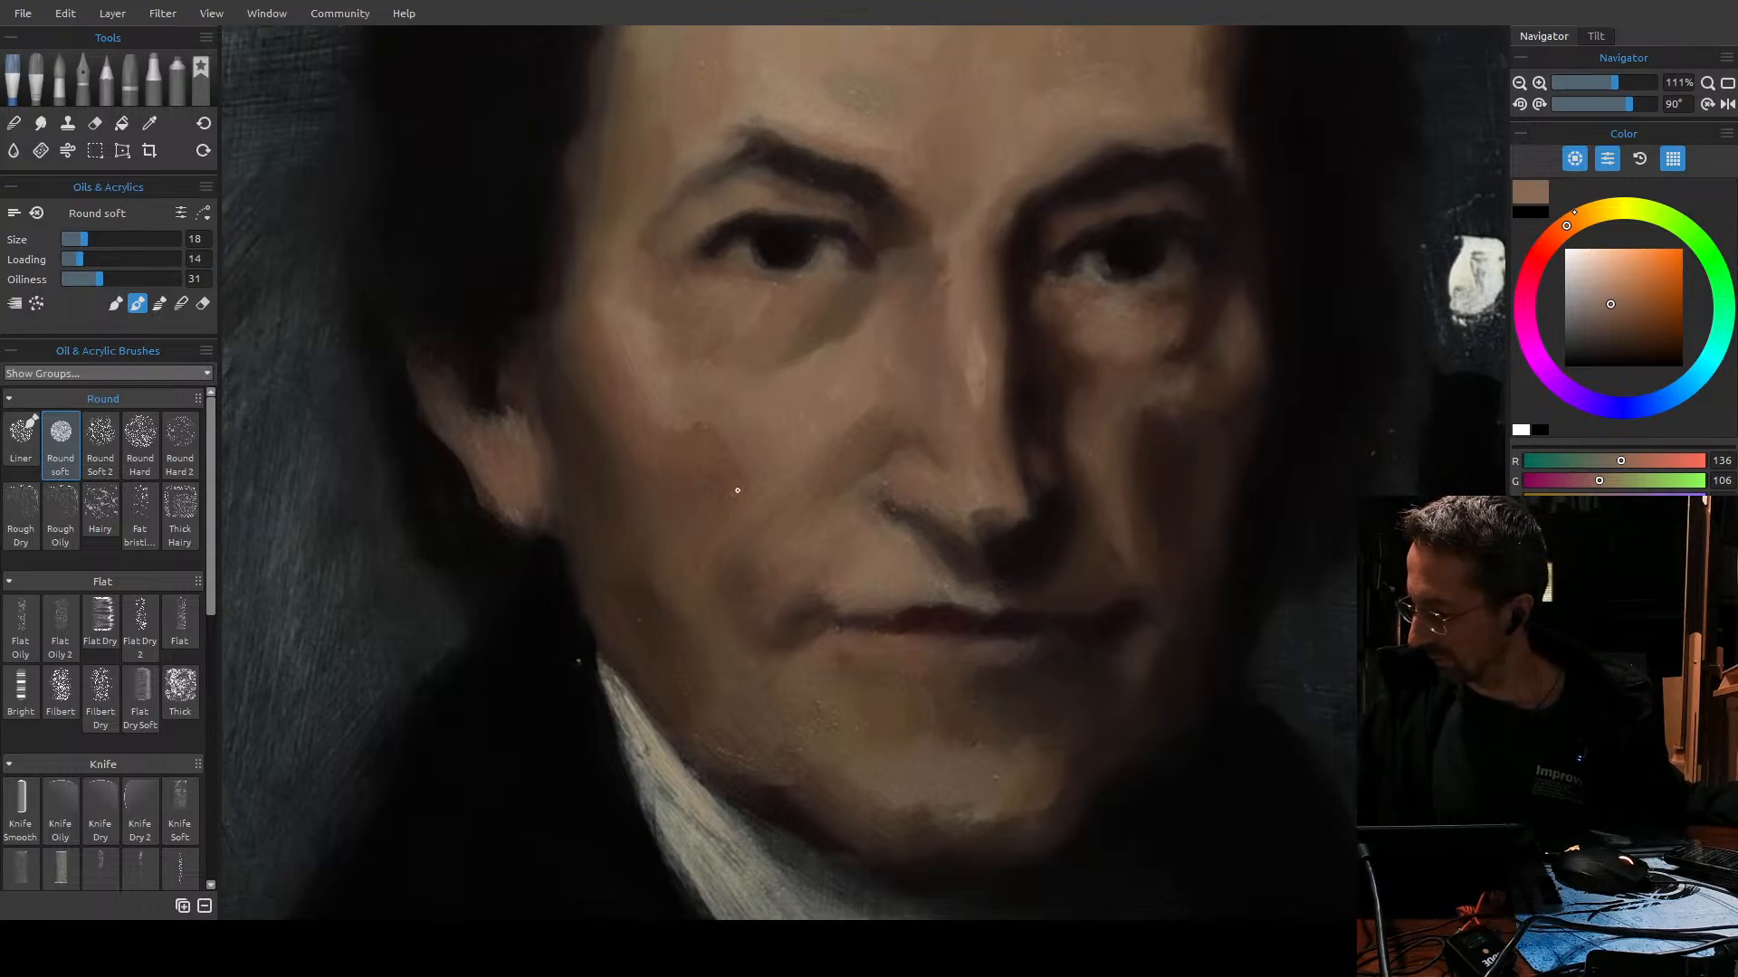
{"action": "left_click_drag", "start_coordinate": [1561, 231], "coordinate": [1556, 238]}
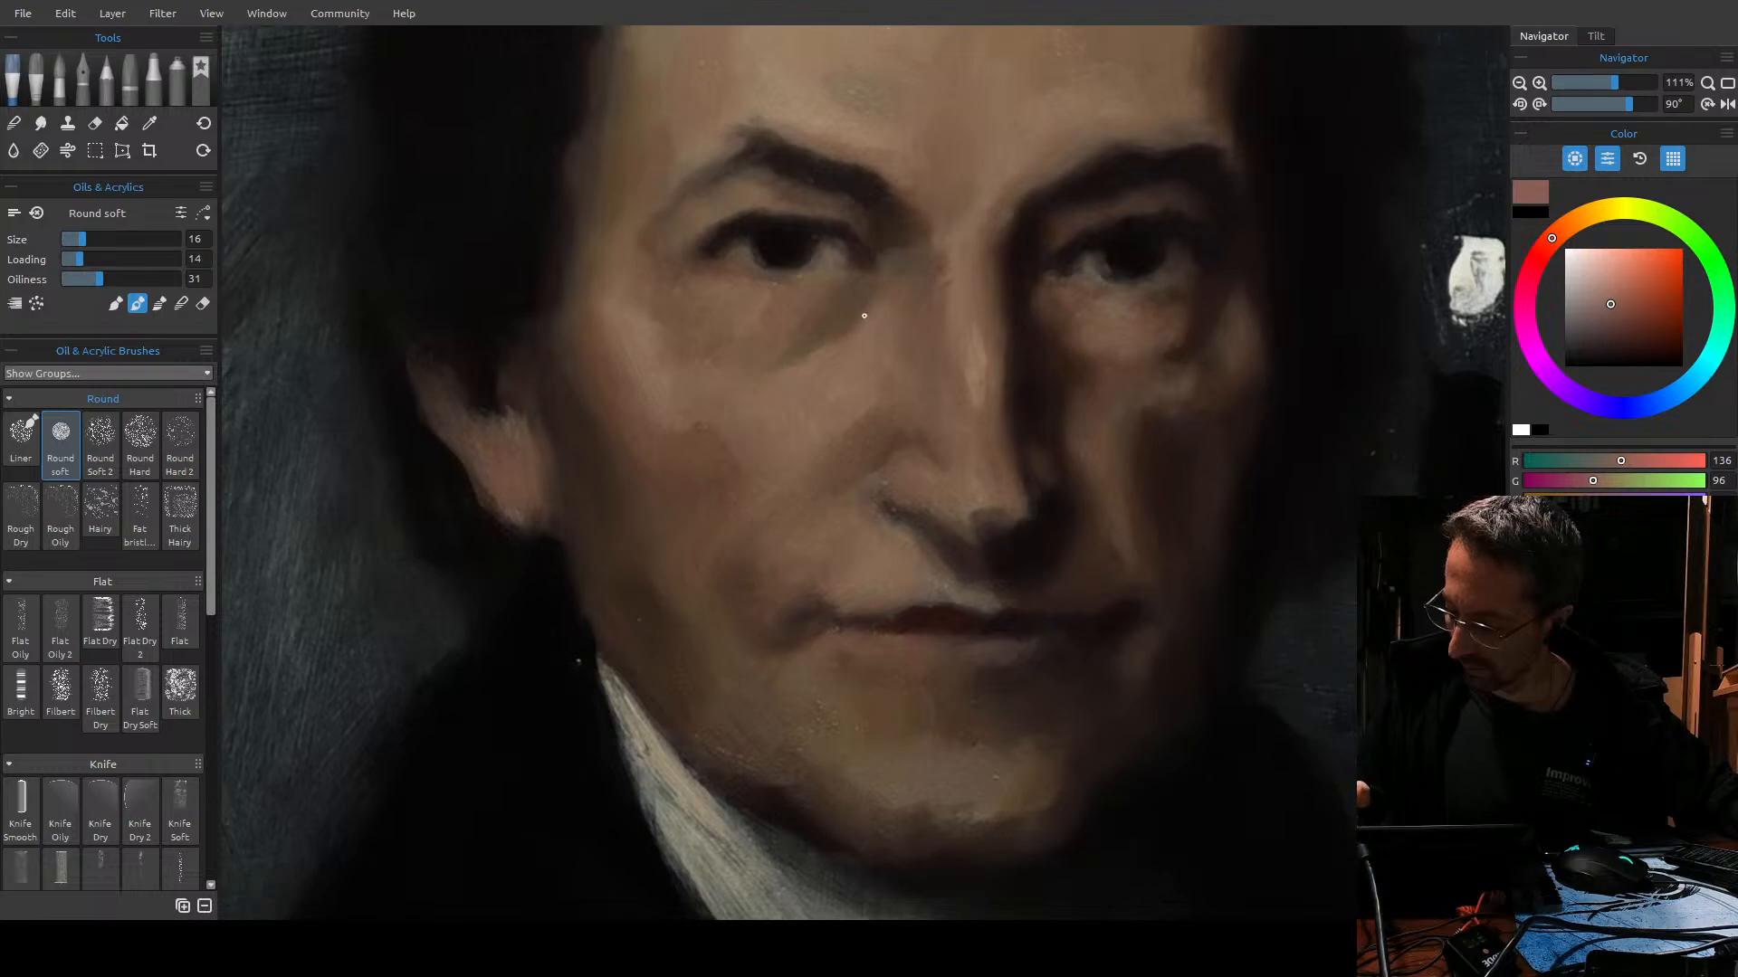
Try enlarging the brush in increments to size 60 and shrinking it back to 18 over the cheek.
{"action": "key", "text": "]"}
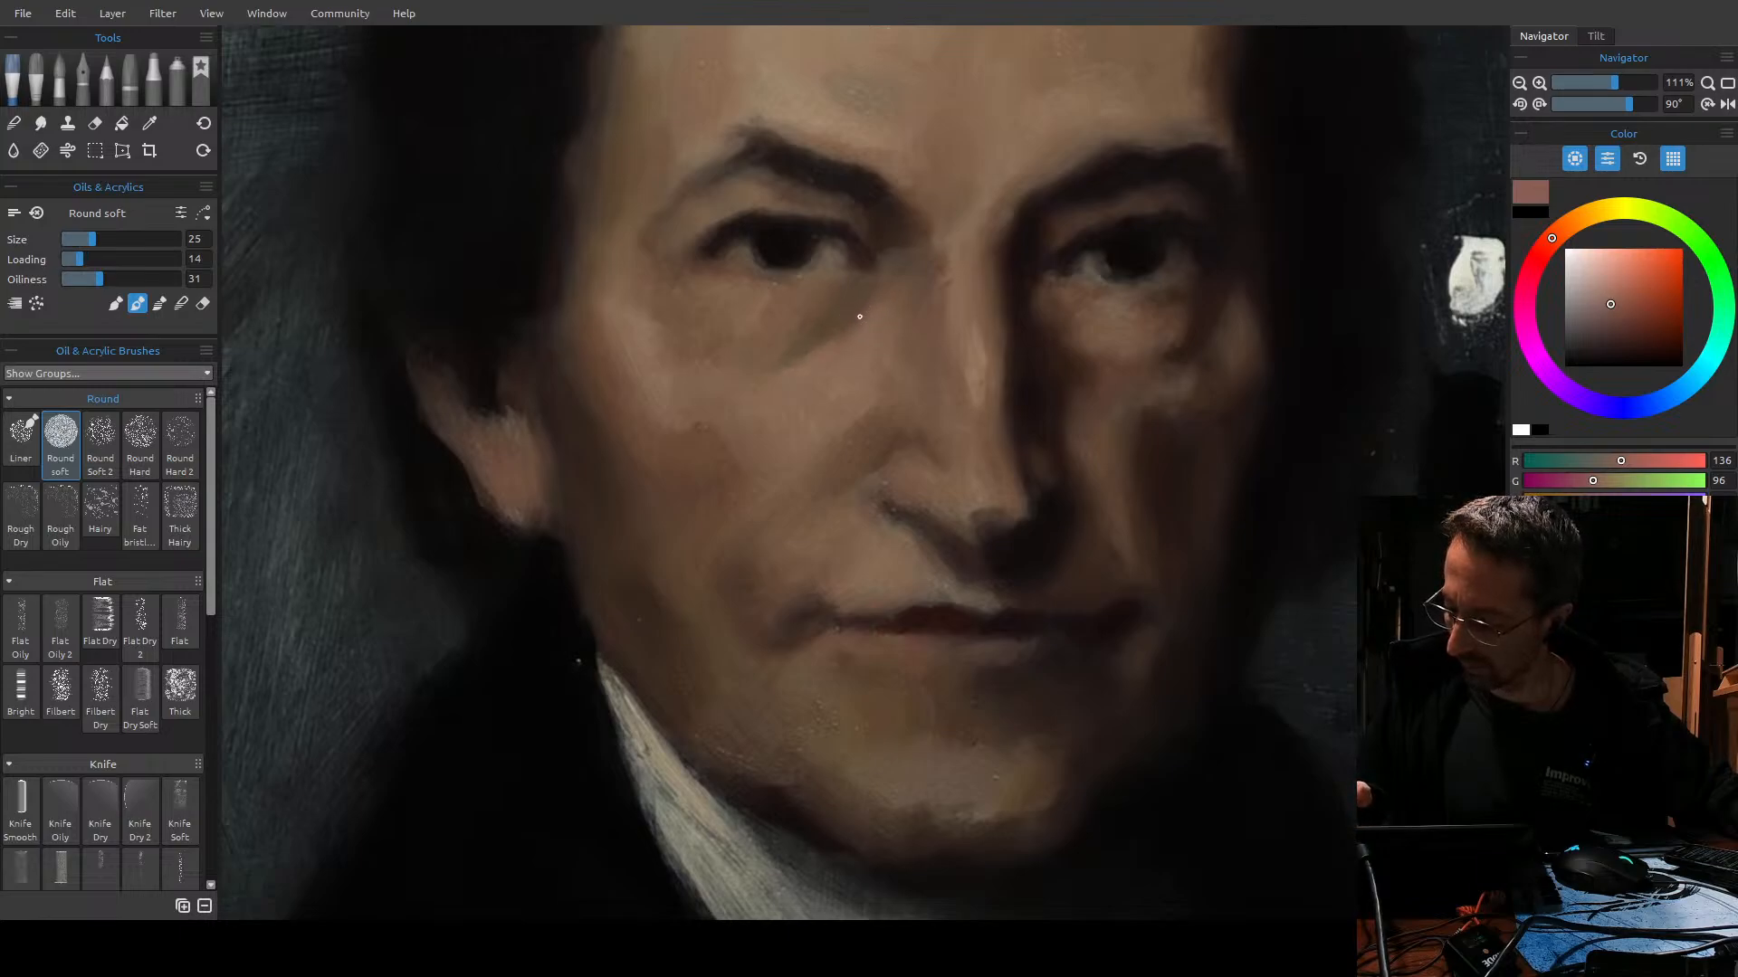
{"action": "key", "text": "]"}
{"action": "key", "text": "]"}
{"action": "key", "text": "]"}
{"action": "key", "text": "]"}
{"action": "key", "text": "]"}
{"action": "key", "text": "]"}
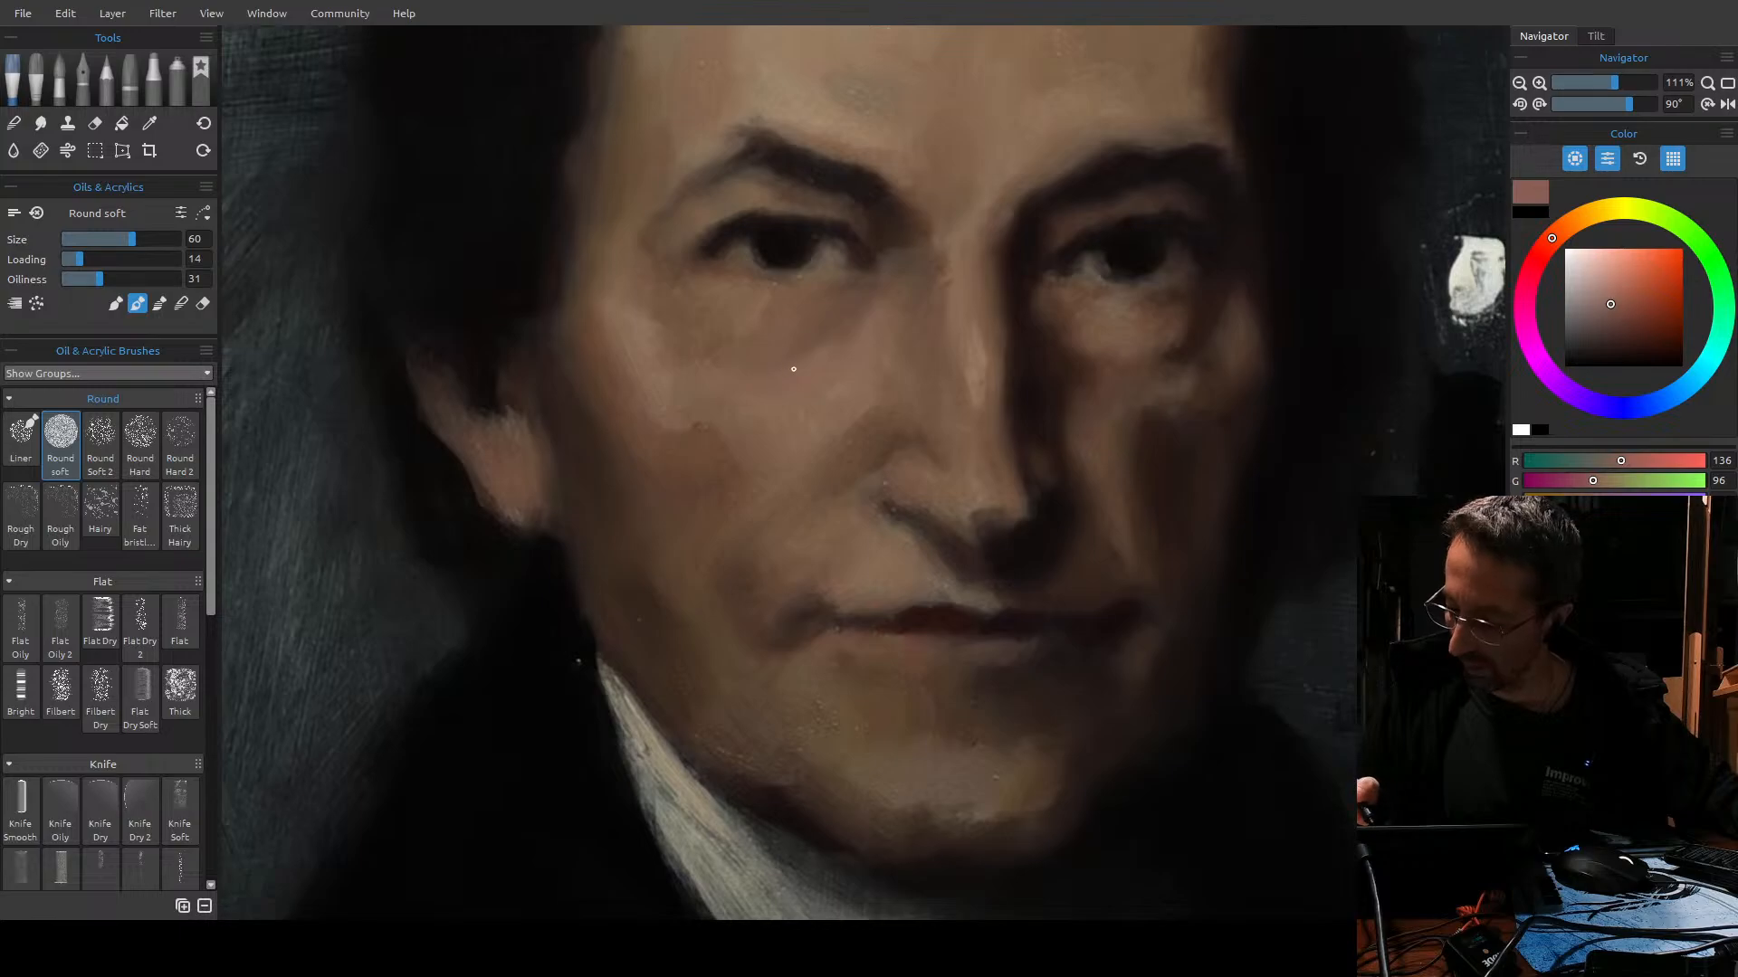
{"action": "key", "text": "["}
{"action": "key", "text": "["}
{"action": "key", "text": "["}
{"action": "key", "text": "["}
{"action": "key", "text": "["}
{"action": "key", "text": "["}
{"action": "key", "text": "["}
{"action": "key", "text": "["}
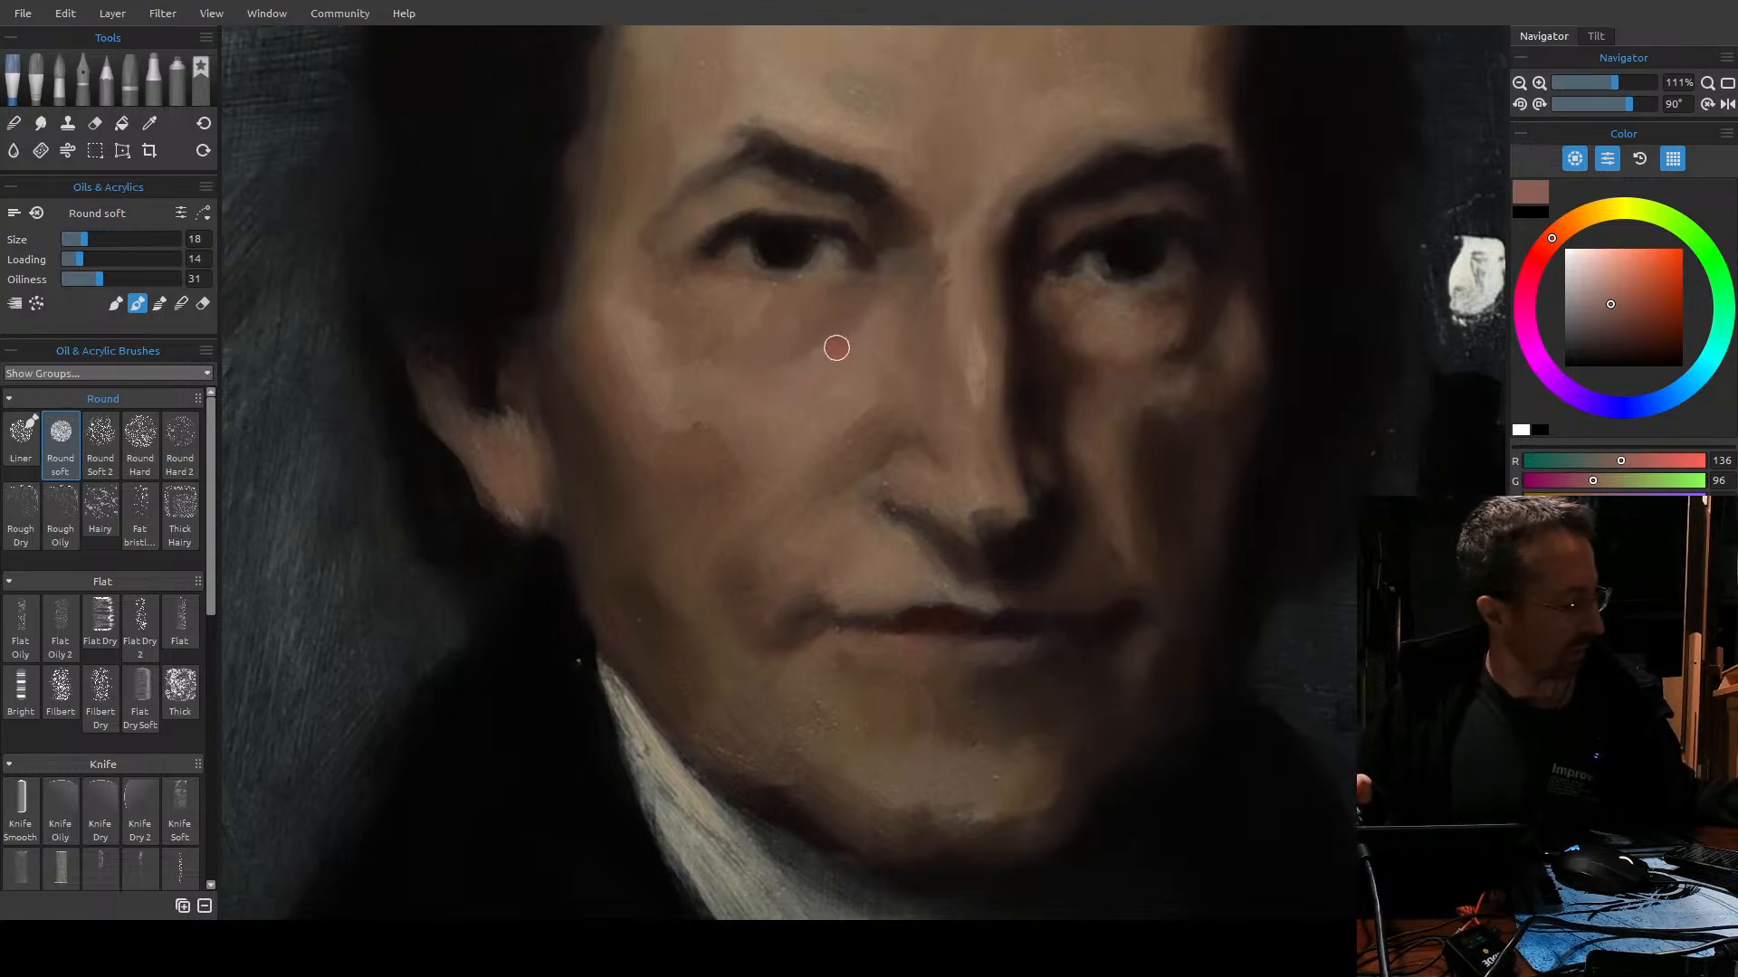
Test reddish strokes across the cheek toward the jaw at brush size 20 and undo each one.
{"action": "key", "text": "ctrl+z"}
{"action": "key", "text": "ctrl+z"}
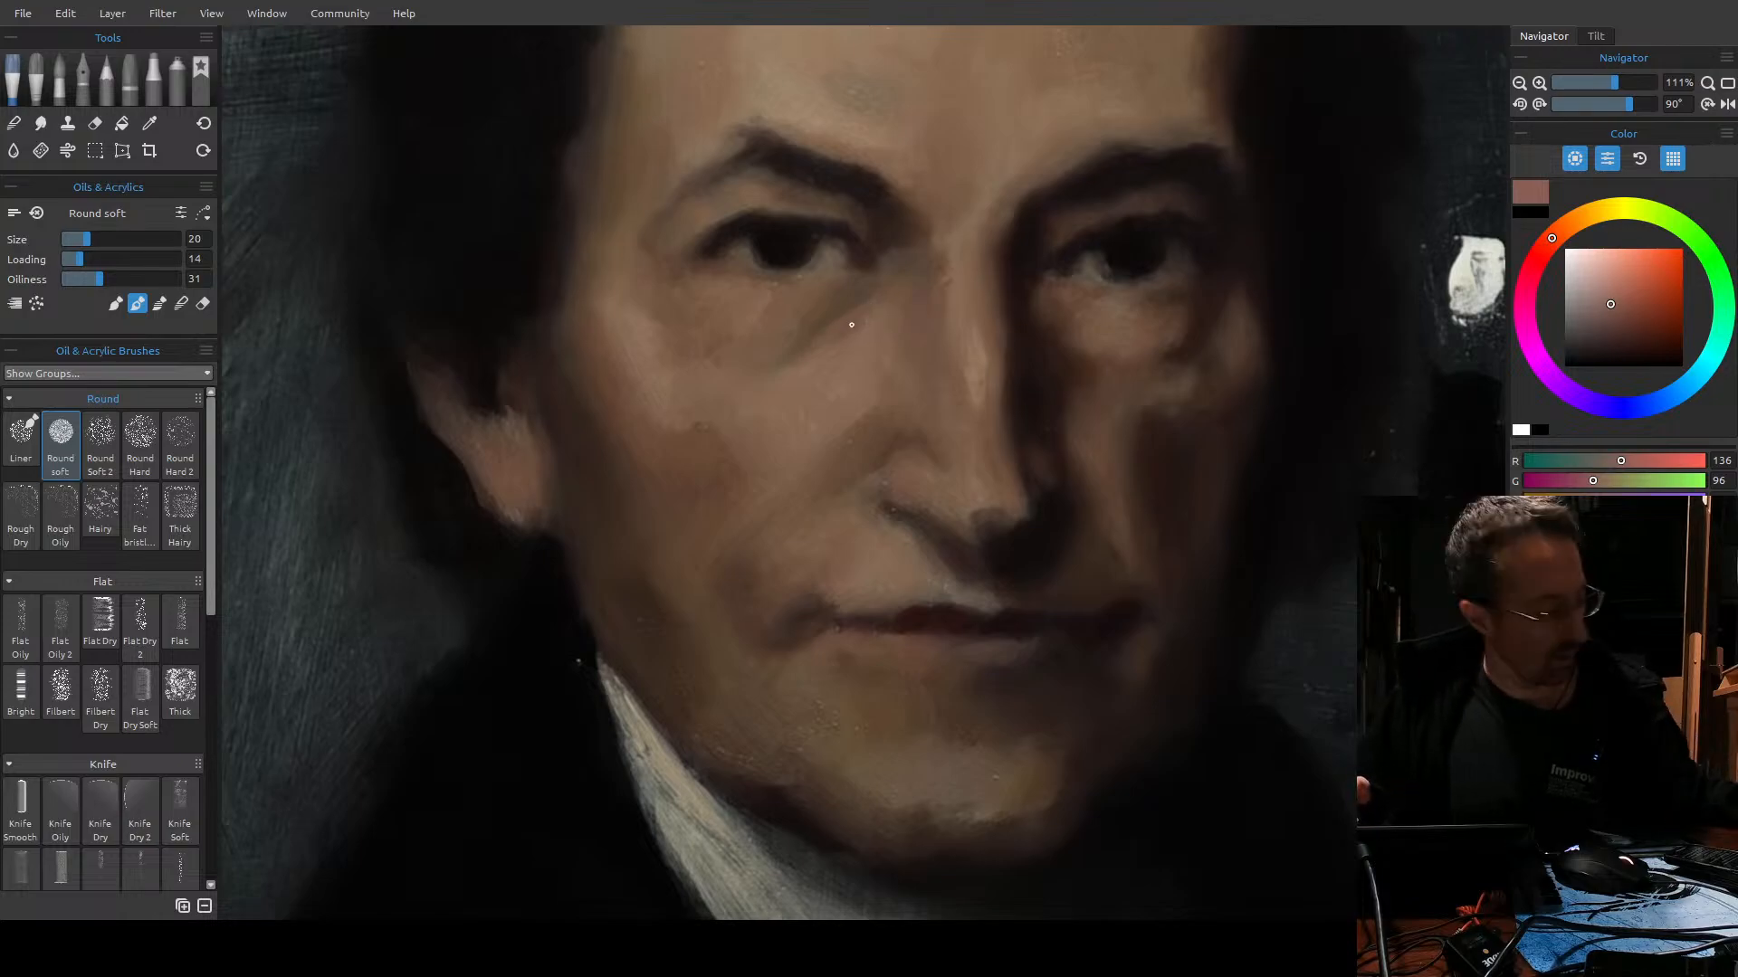
{"action": "key", "text": "ctrl+z"}
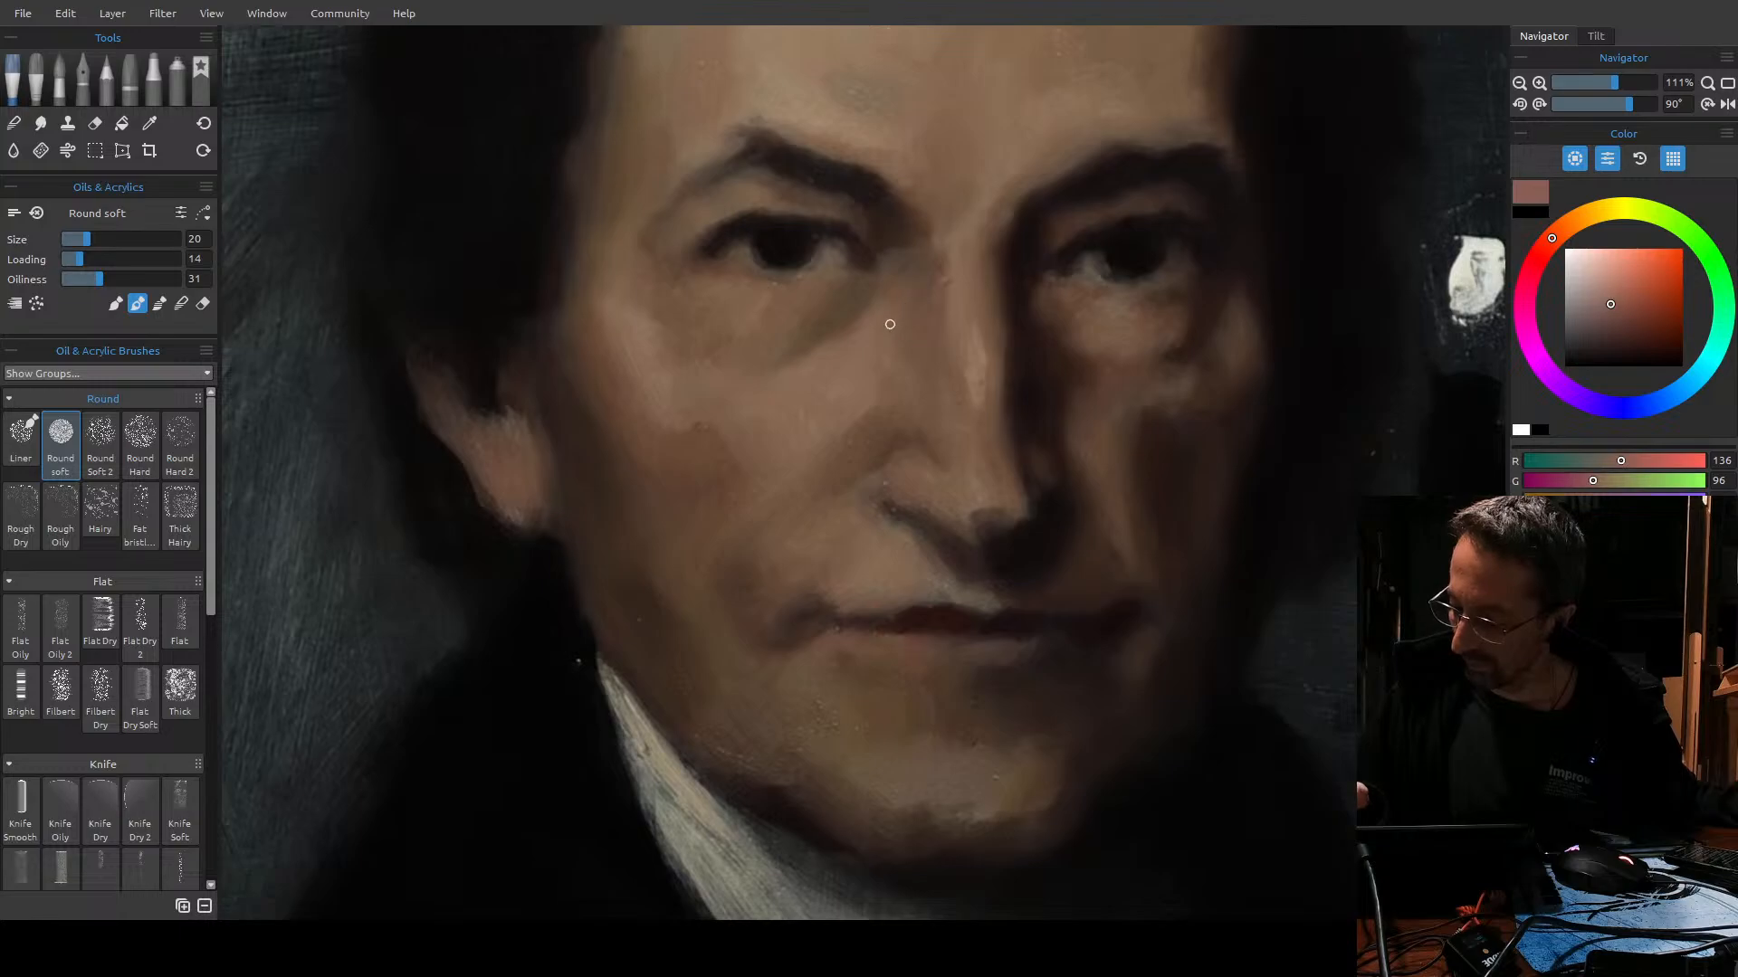
{"action": "left_click_drag", "start_coordinate": [747, 452], "coordinate": [554, 589]}
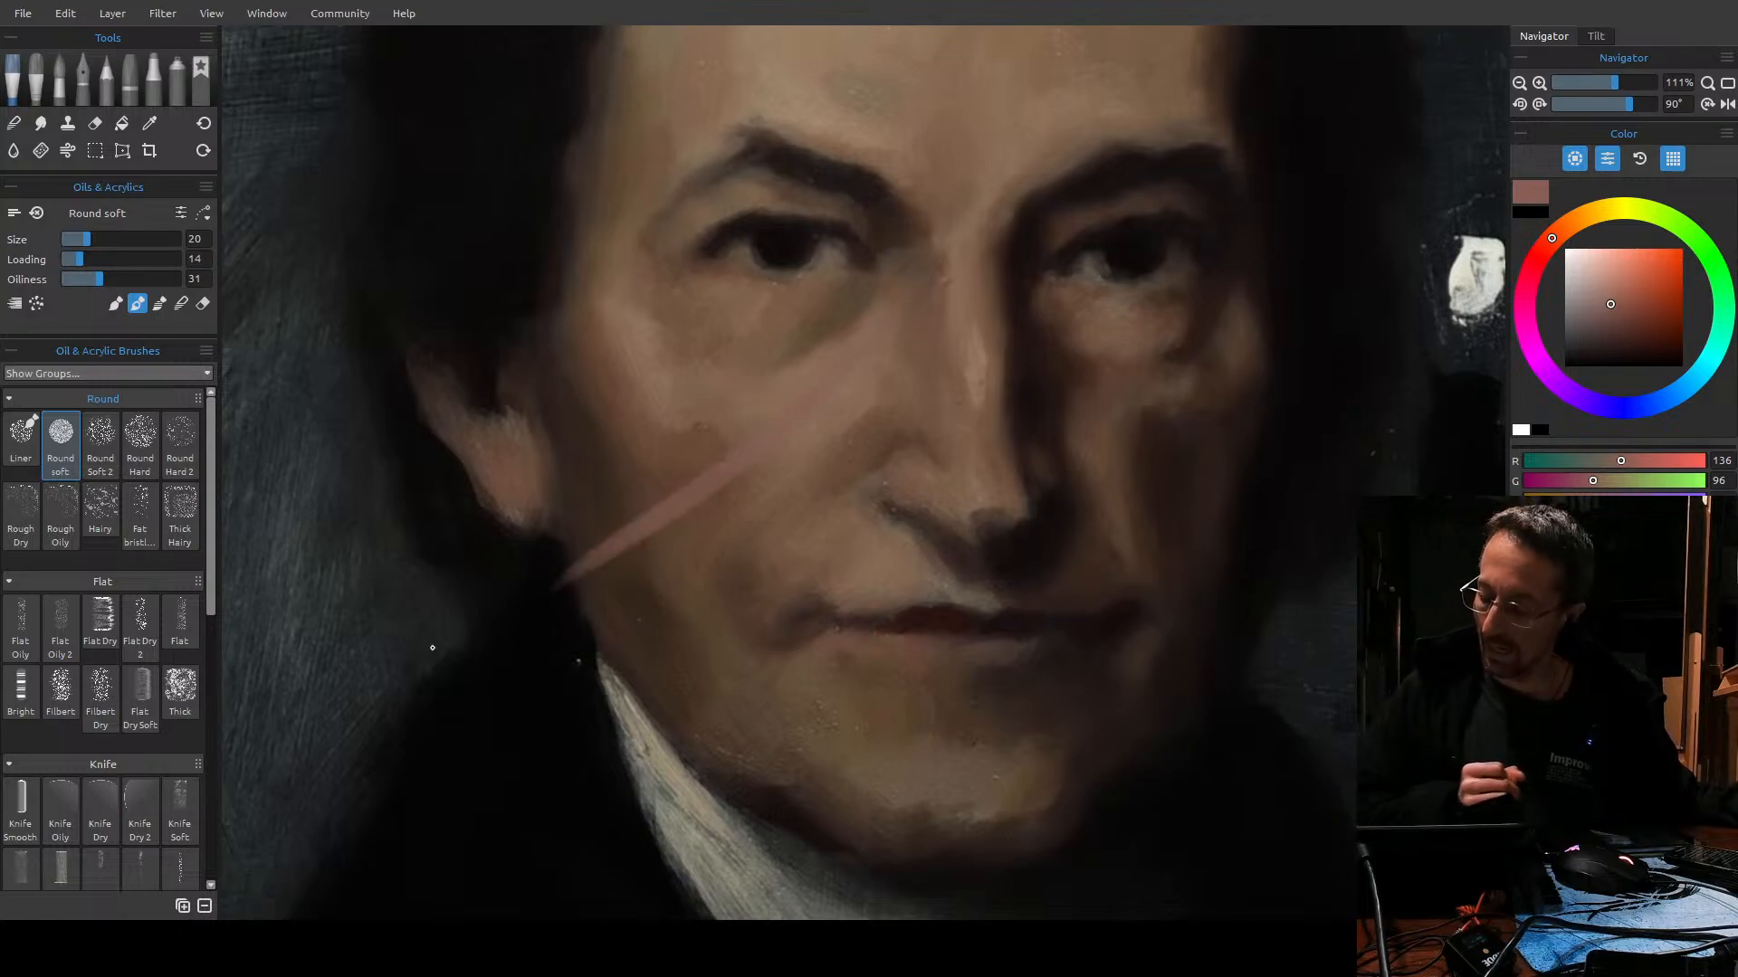
{"action": "key", "text": "ctrl+z"}
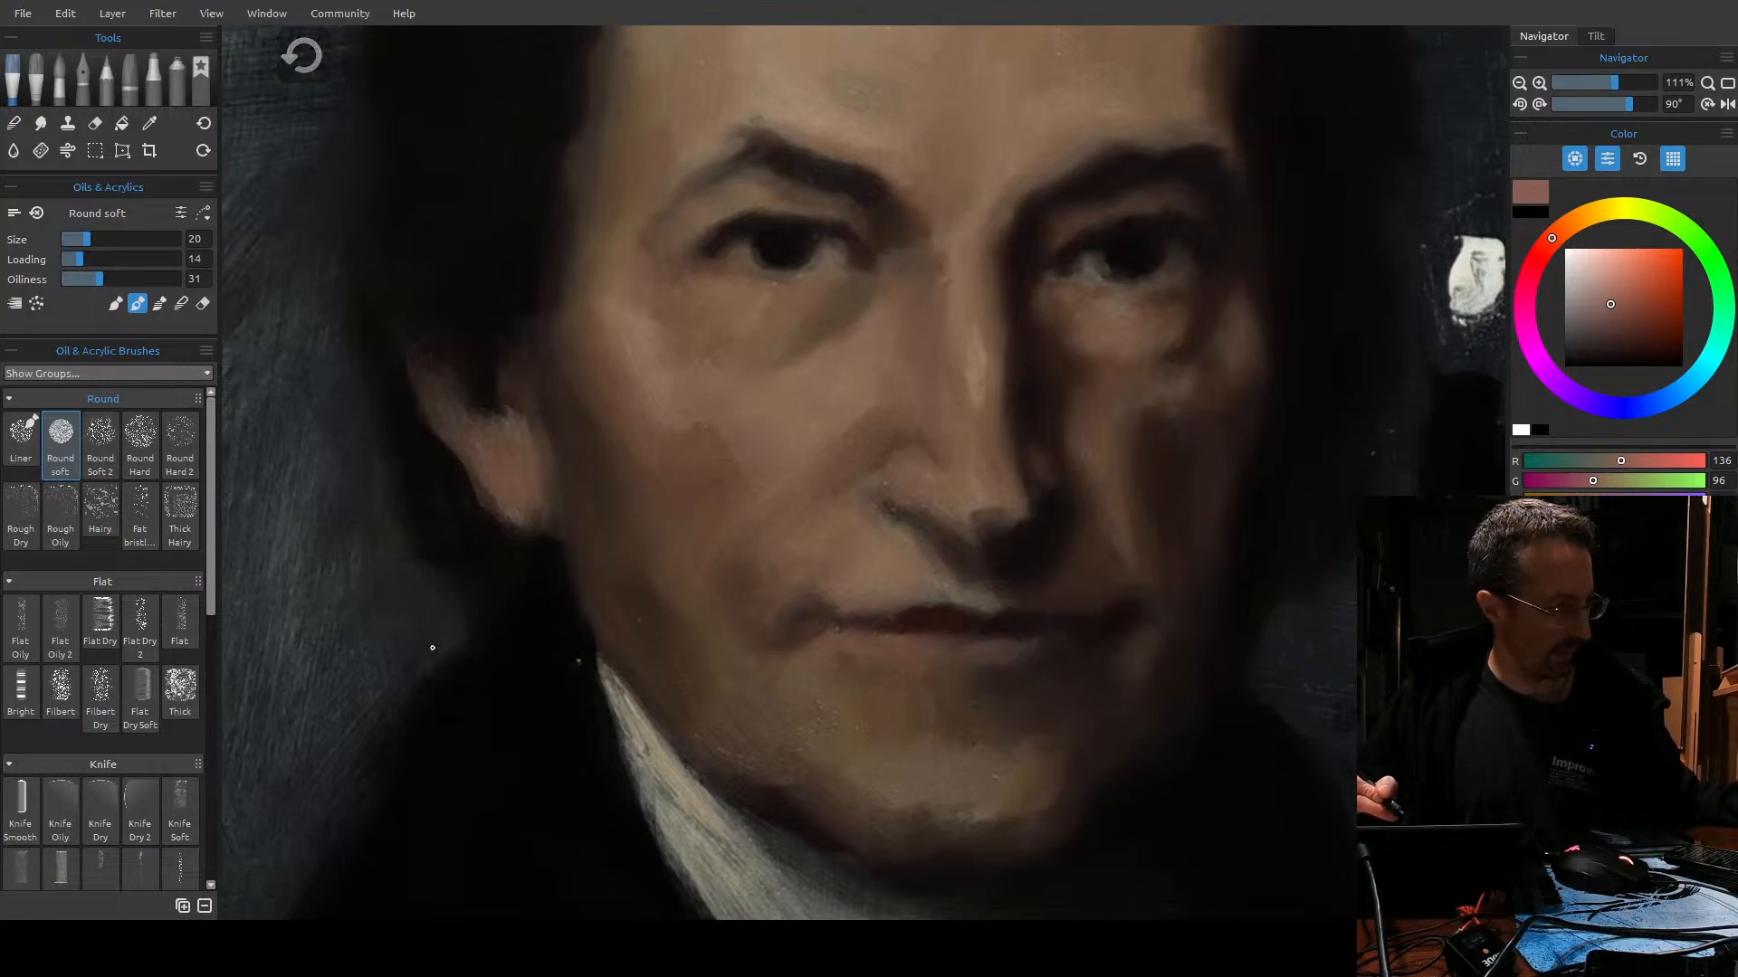
{"action": "left_click_drag", "start_coordinate": [649, 503], "coordinate": [462, 665]}
{"action": "key", "text": "ctrl+z"}
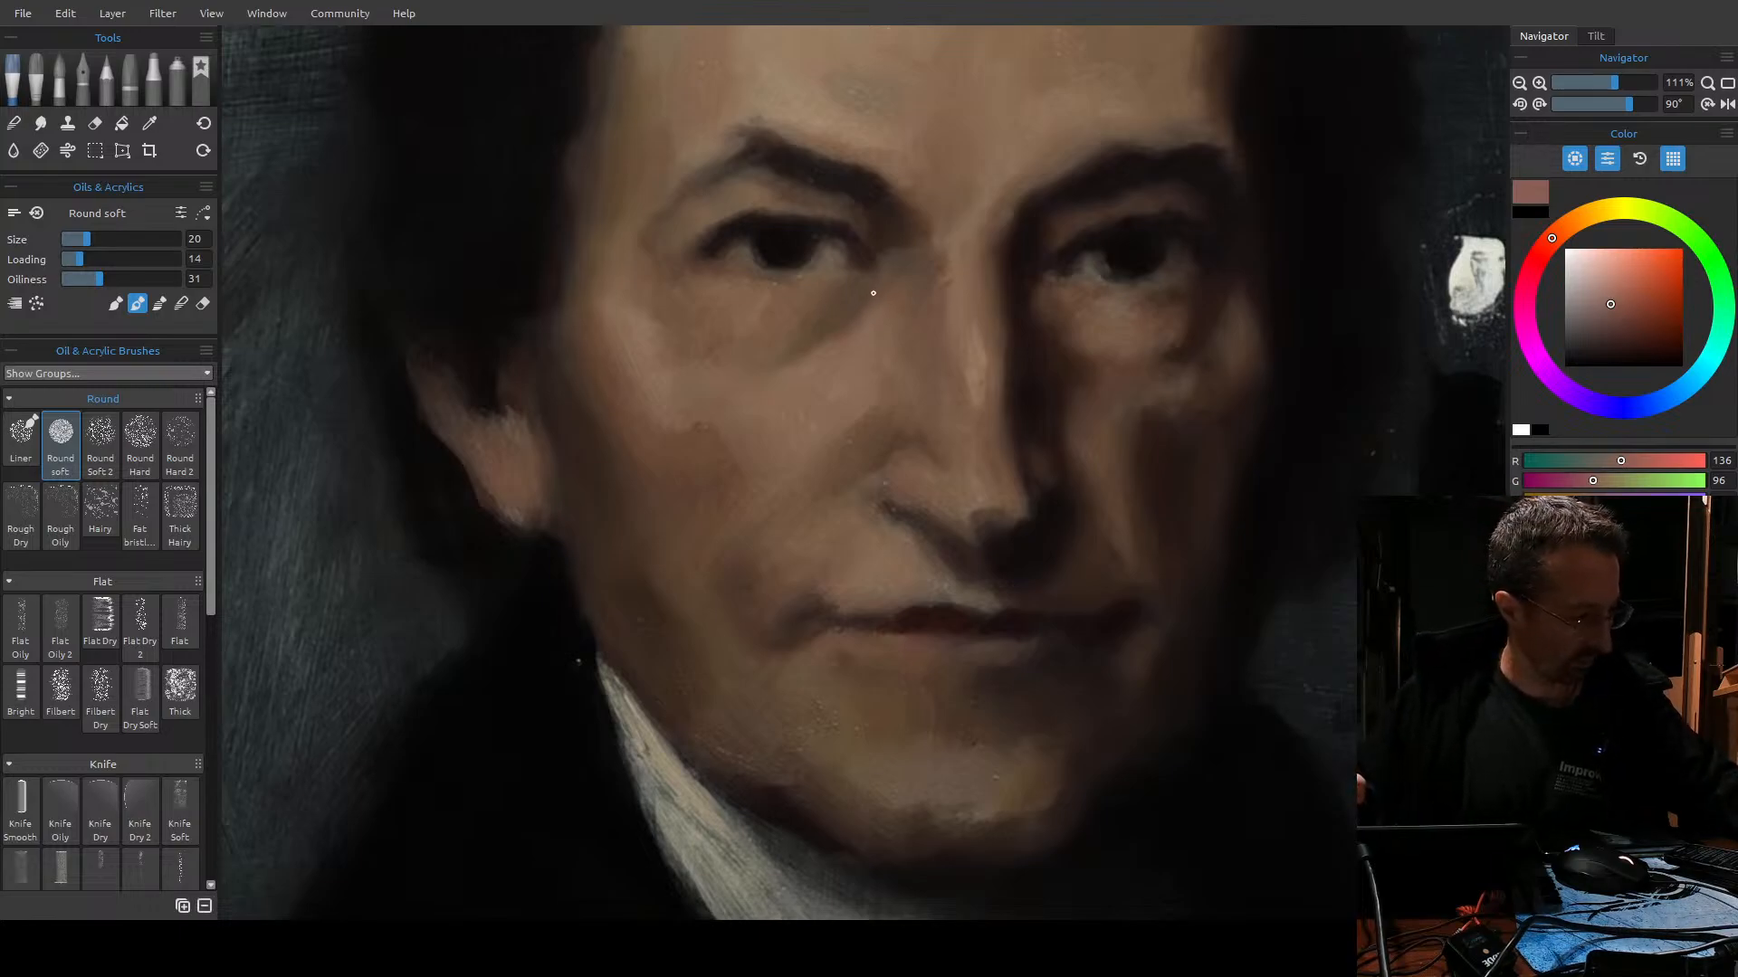
Adjust the brush size up and down in increments and settle on 30.
{"action": "key", "text": "]"}
{"action": "key", "text": "]"}
{"action": "key", "text": "["}
{"action": "key", "text": "]"}
{"action": "key", "text": "]"}
{"action": "key", "text": "["}
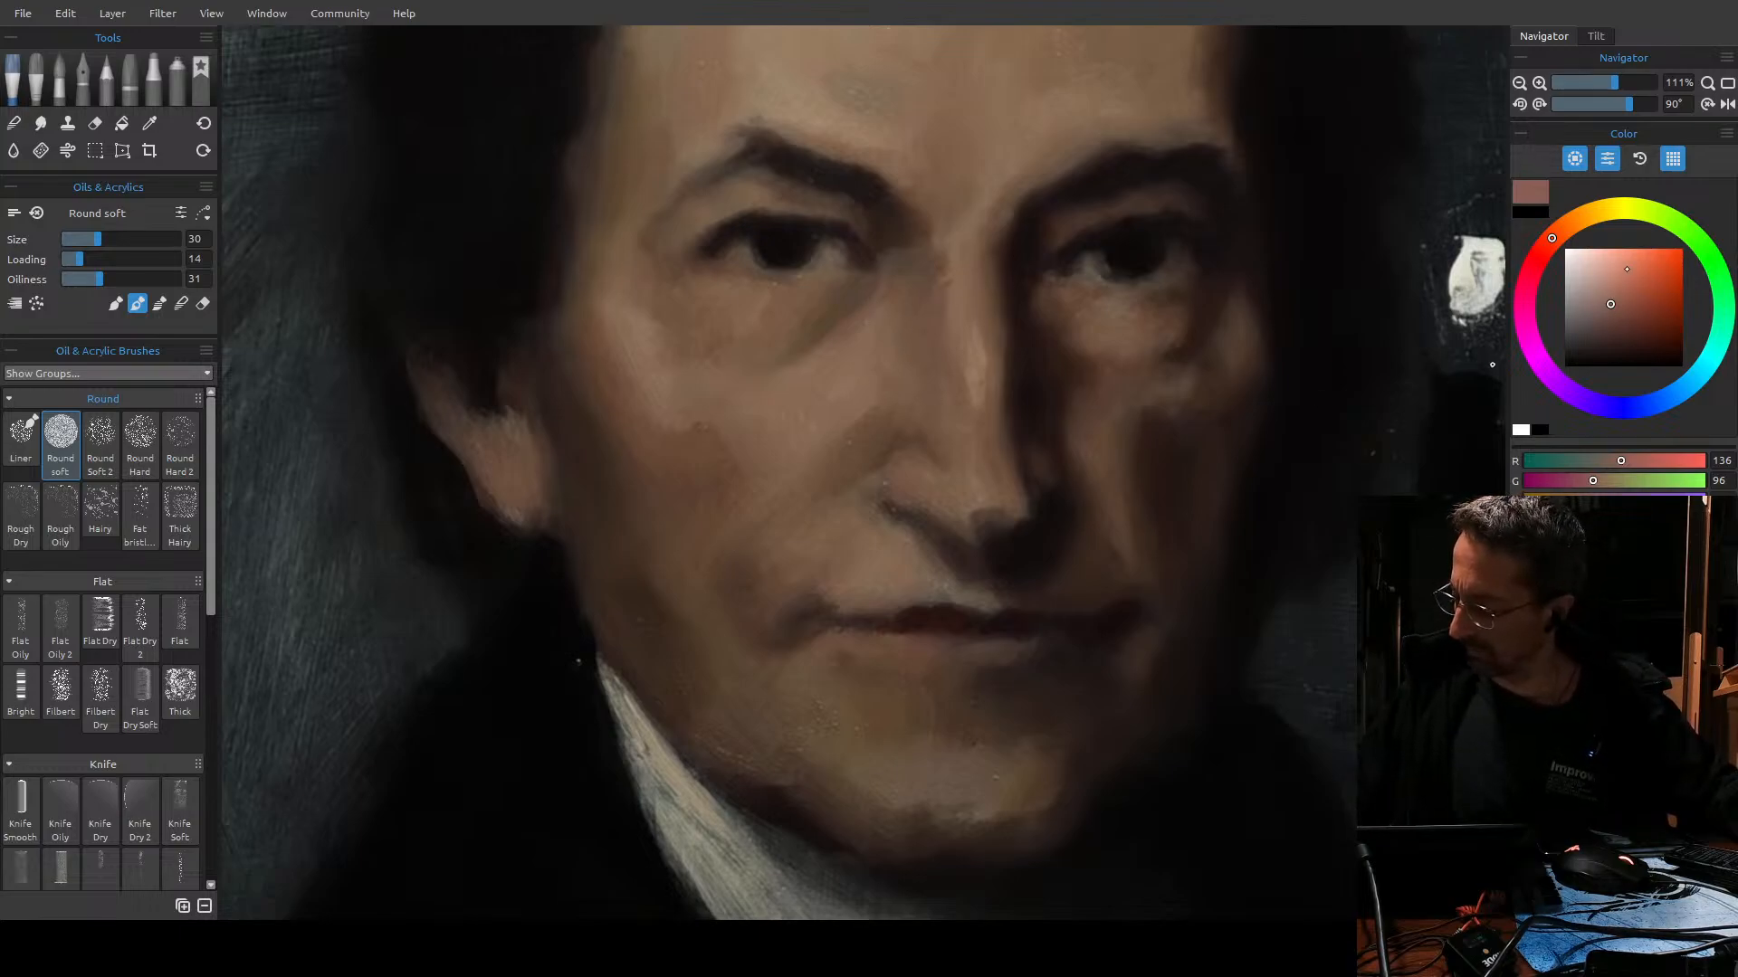
Darken the paint to a reddish brown with R 97 and G 60, and undo the test strokes around the nose.
{"action": "left_click", "coordinate": [1623, 322]}
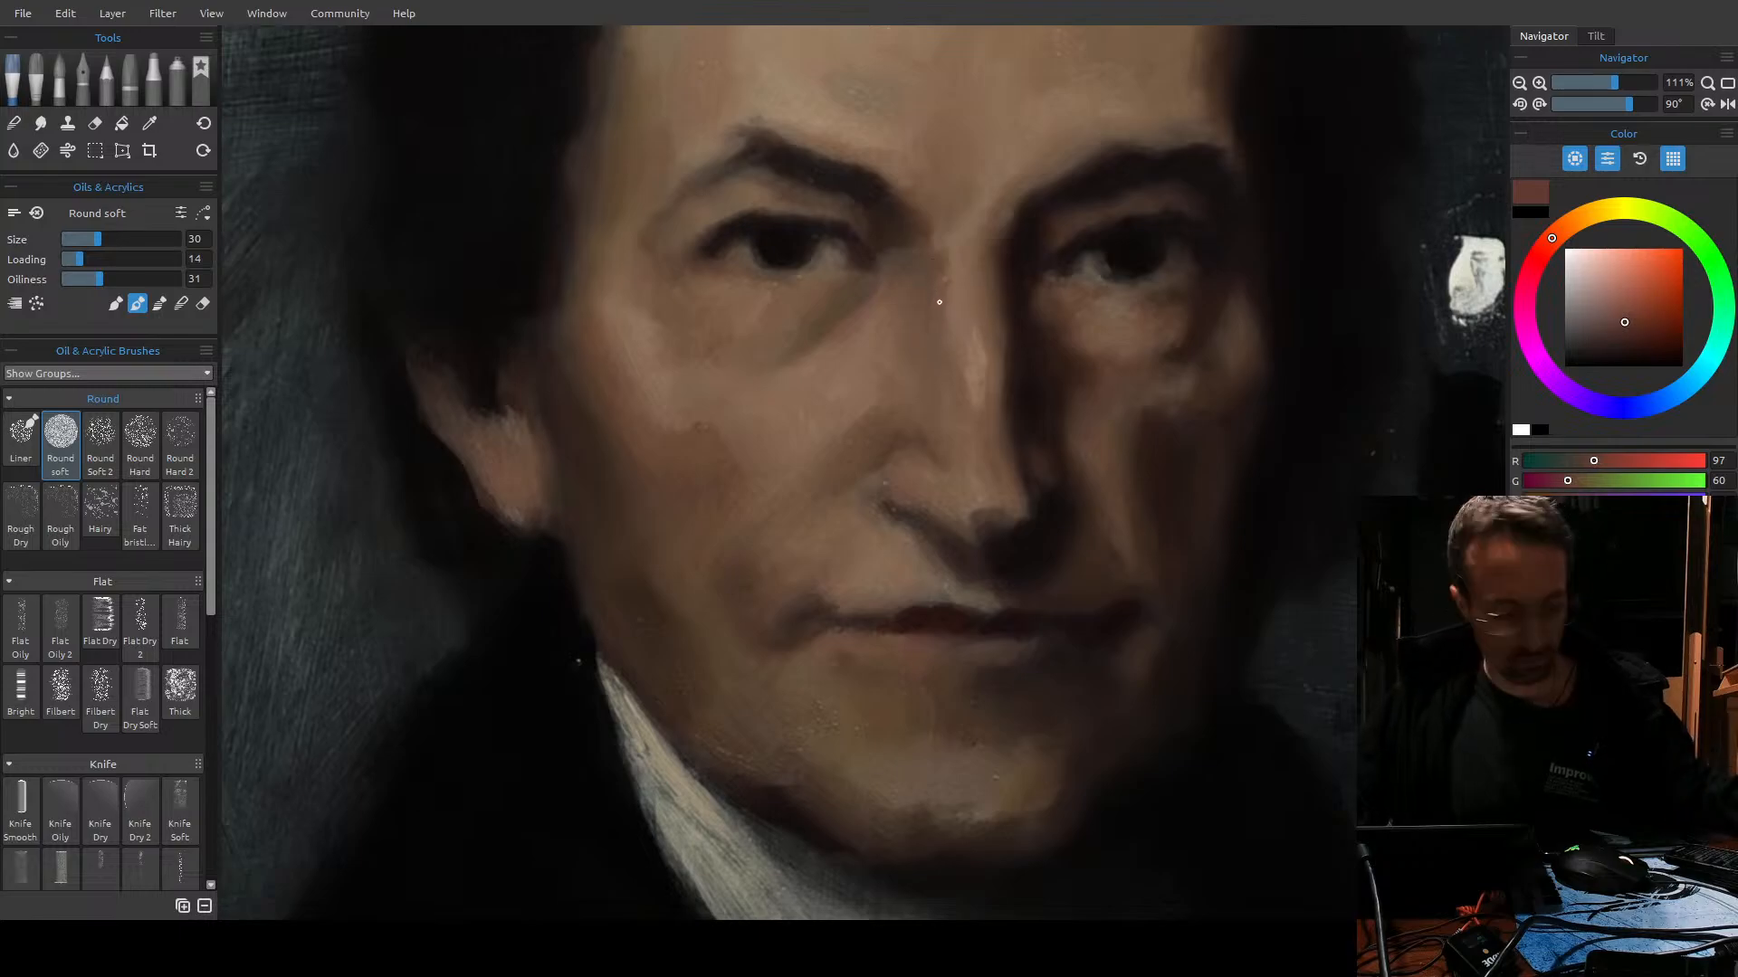
{"action": "key", "text": "ctrl+z"}
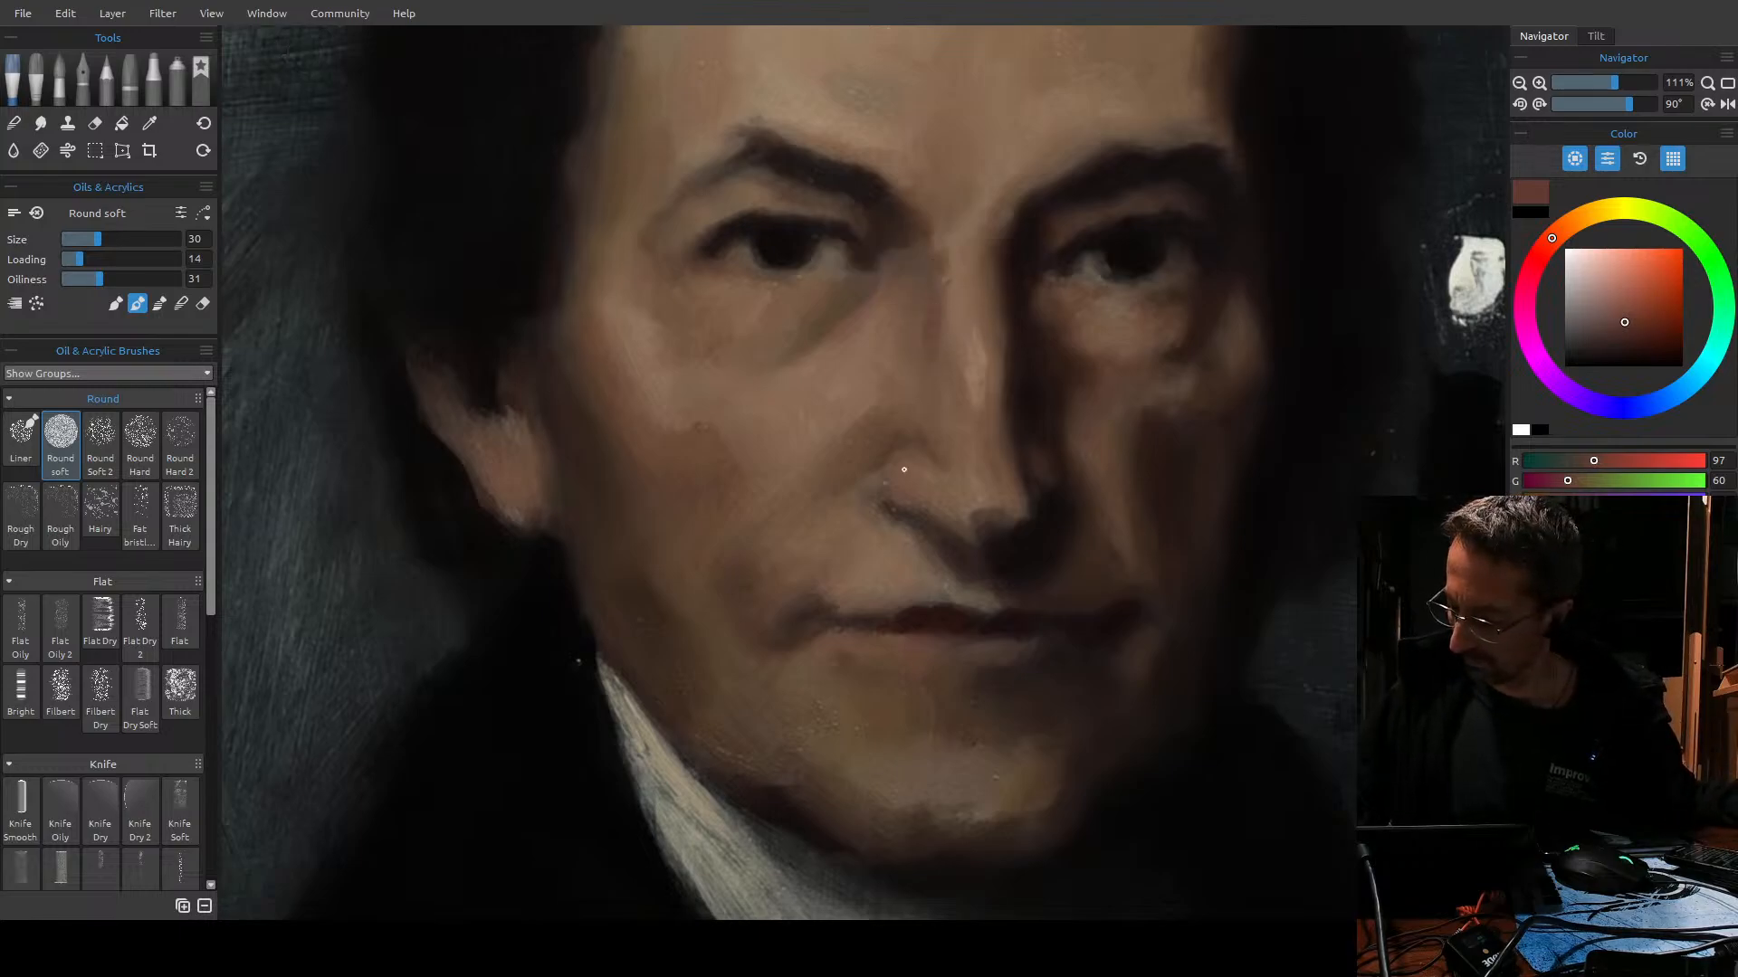
{"action": "key", "text": "ctrl+z"}
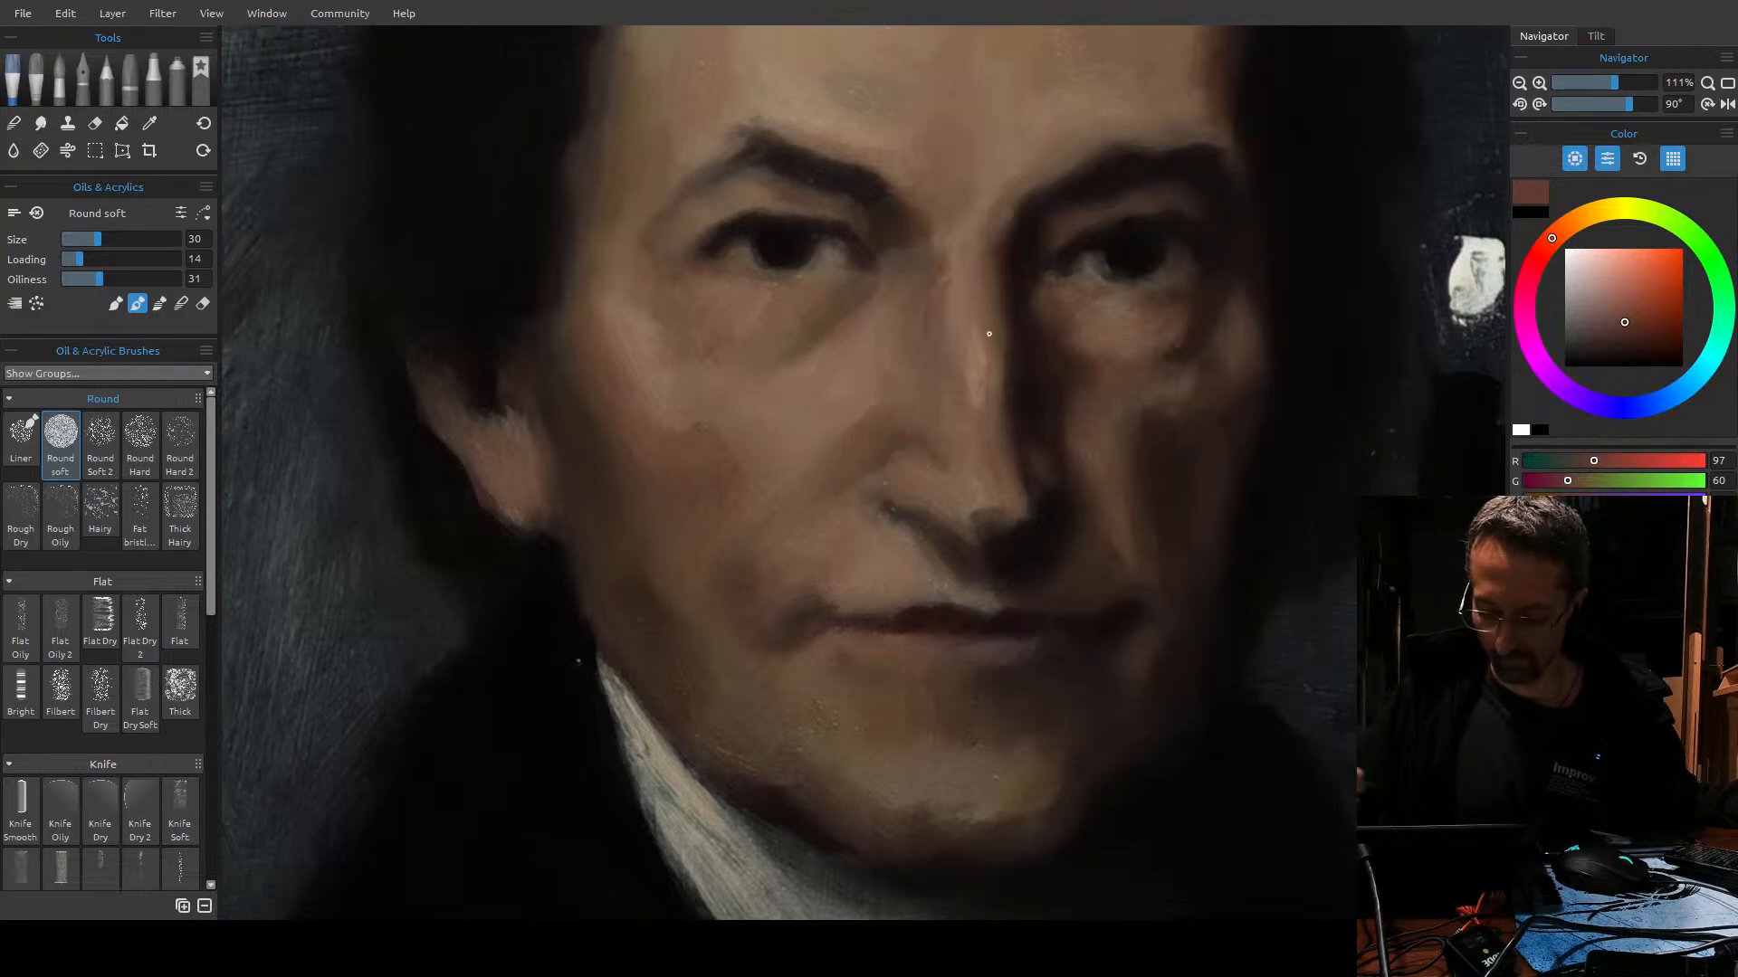
{"action": "key", "text": "ctrl+z"}
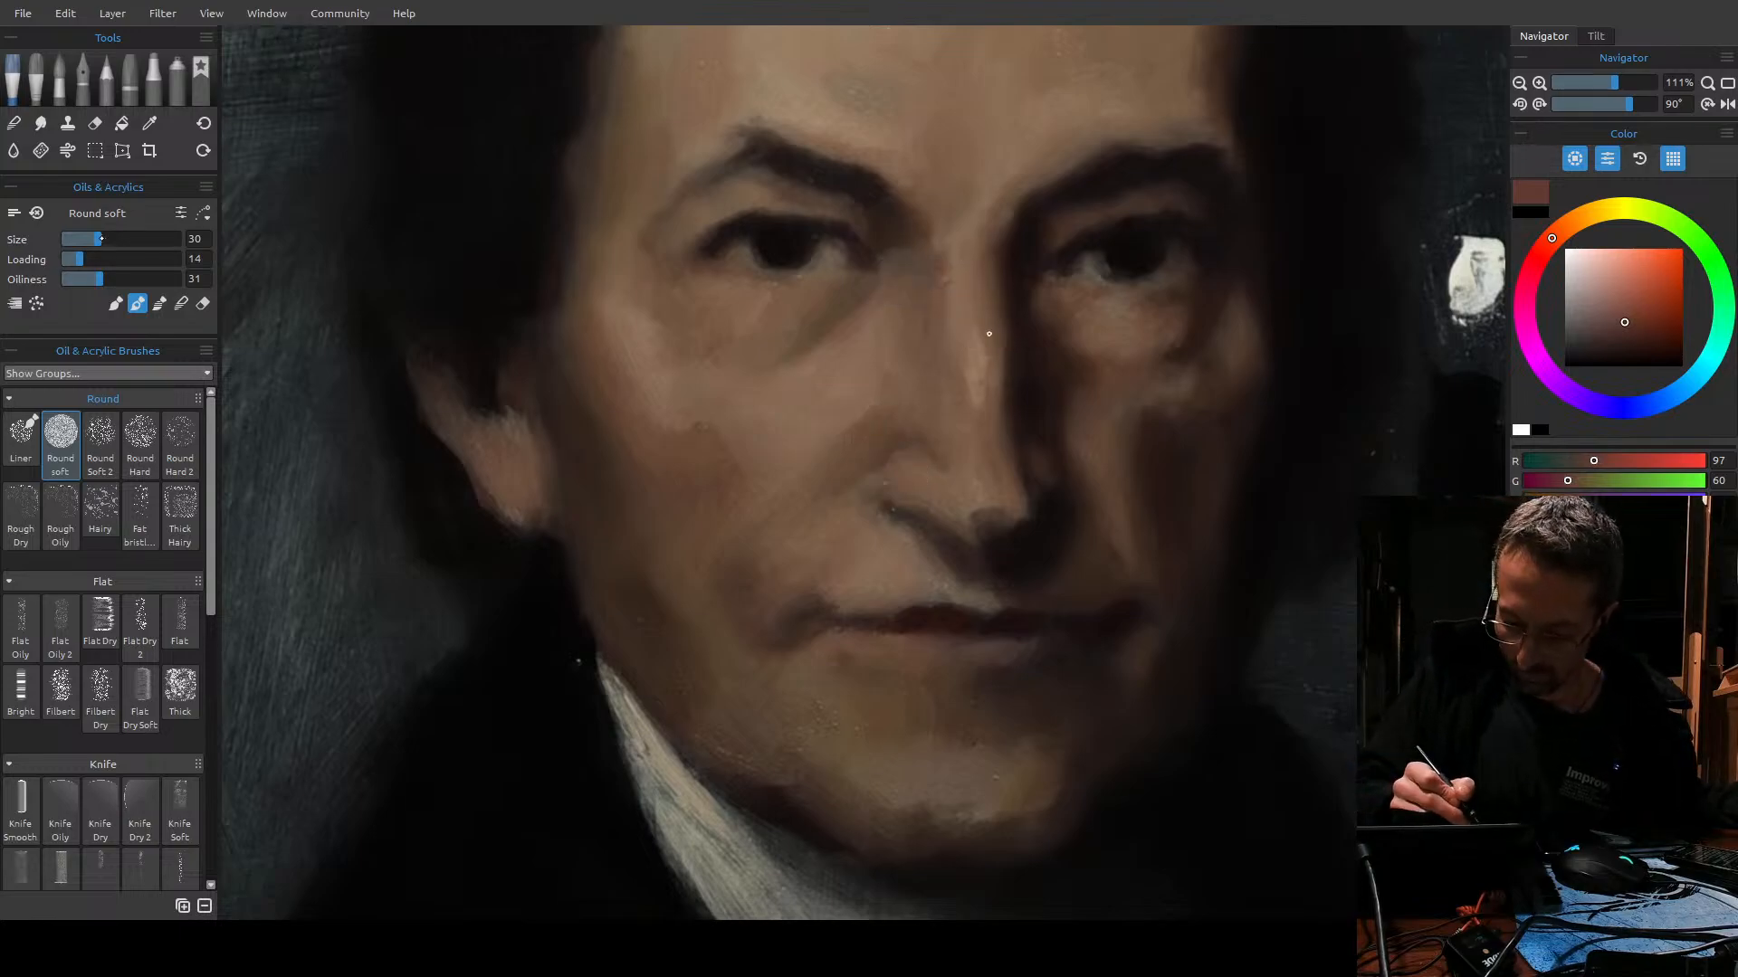
Lower the brush's Loading to 6 and undo the test stroke on the nose.
{"action": "left_click", "coordinate": [75, 264]}
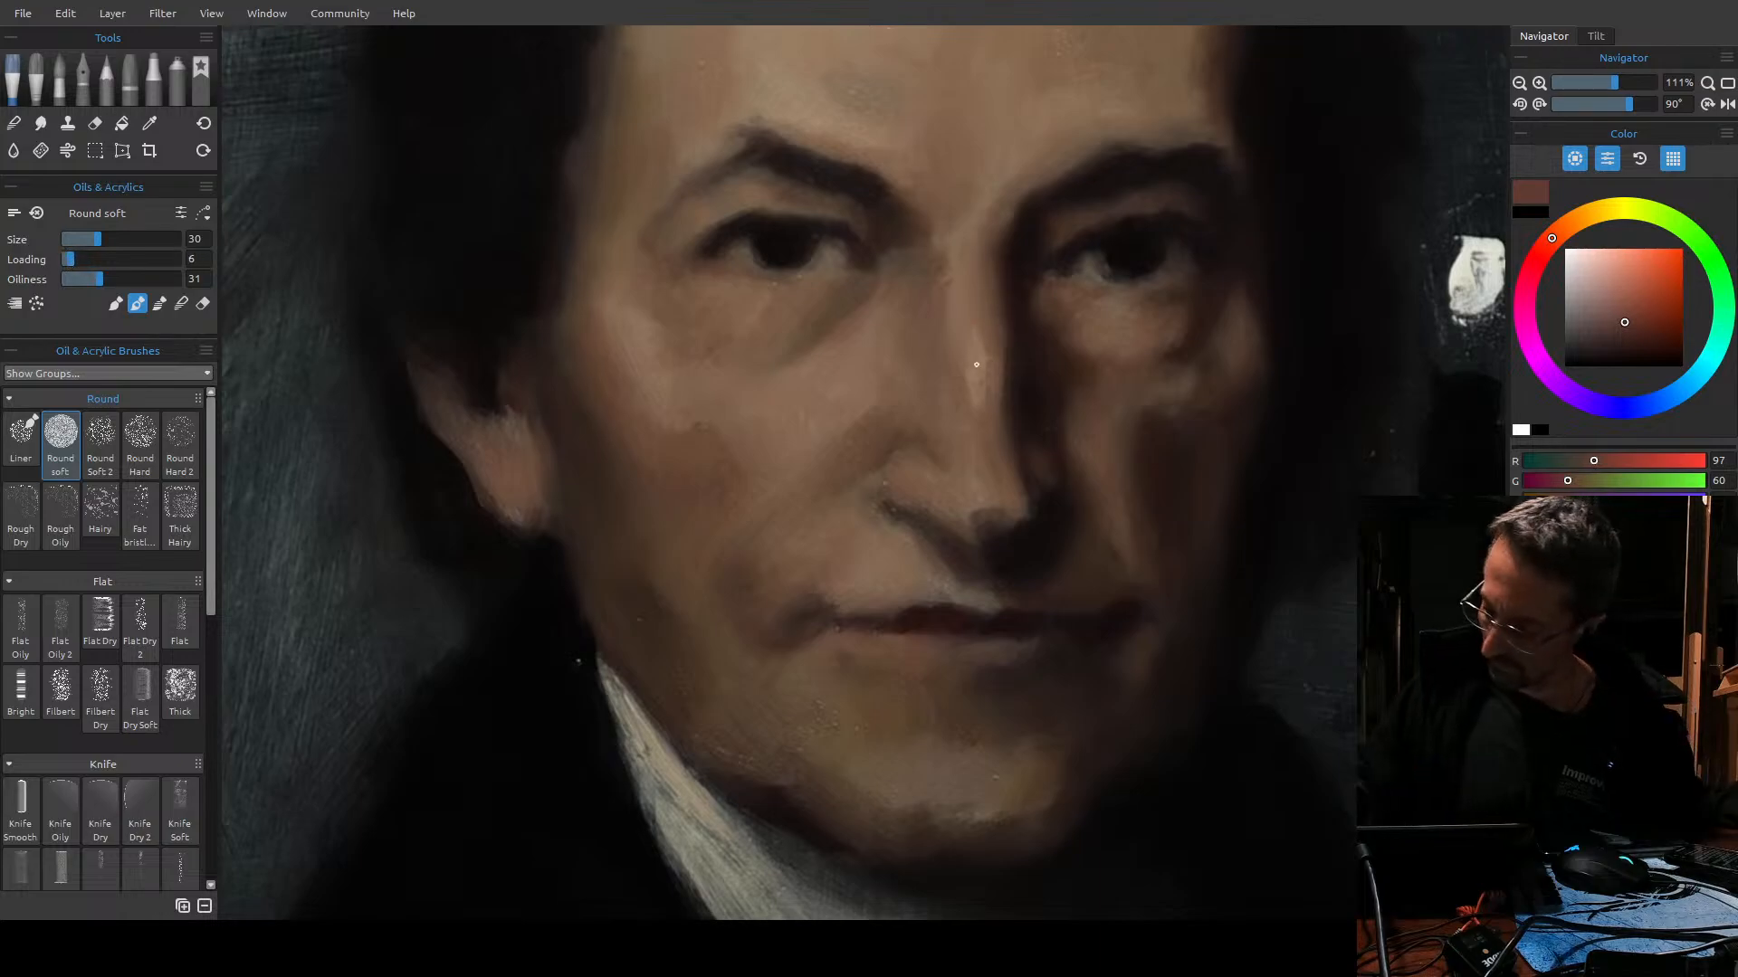
{"action": "key", "text": "ctrl+z"}
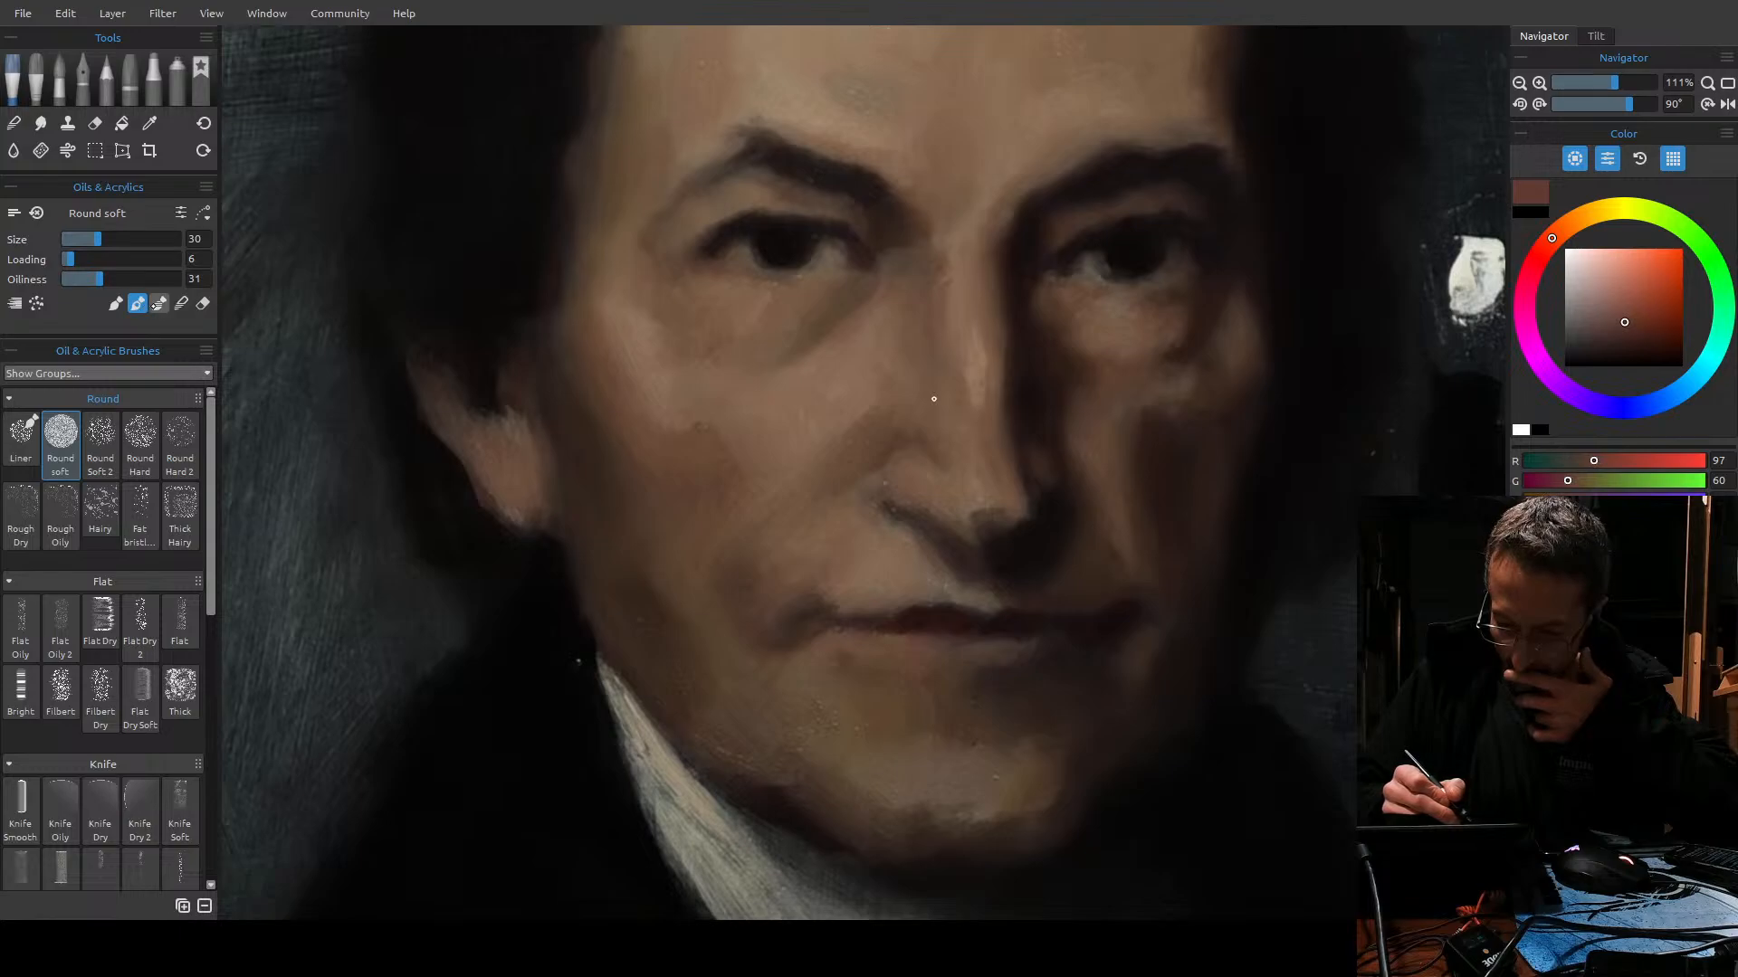
Try the Round soft brush in Blend and Paint modes beside the nose, undoing the test strokes.
{"action": "left_click", "coordinate": [159, 303]}
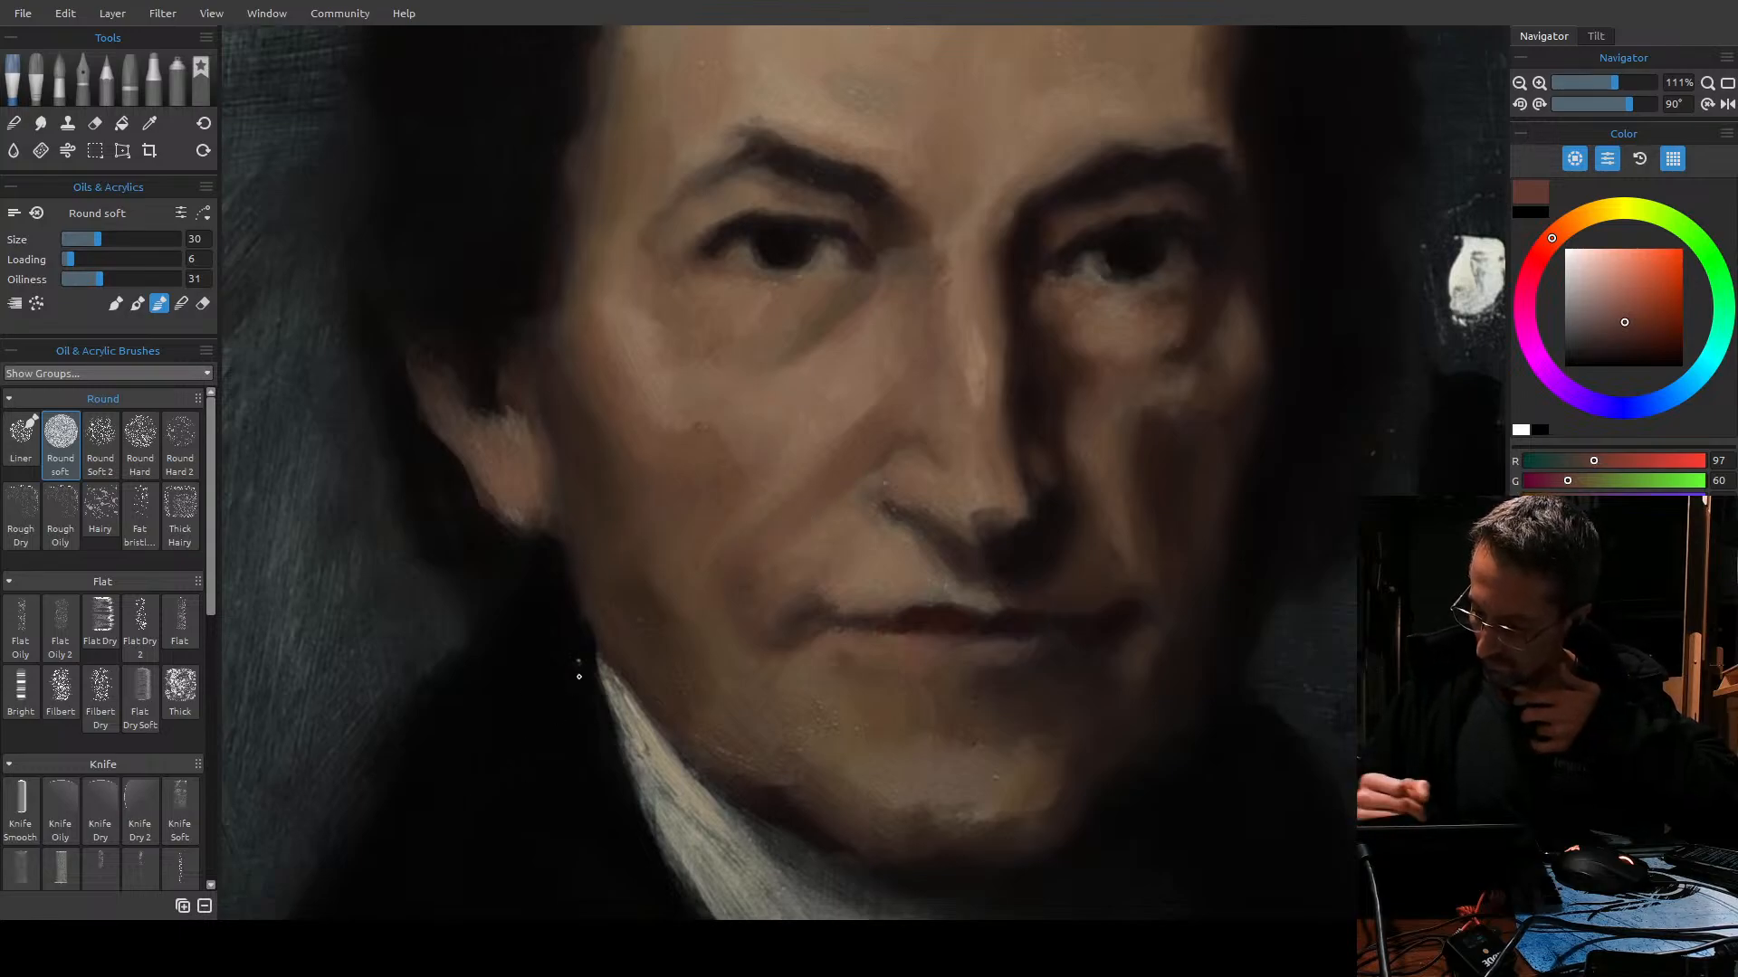
{"action": "key", "text": "ctrl+z"}
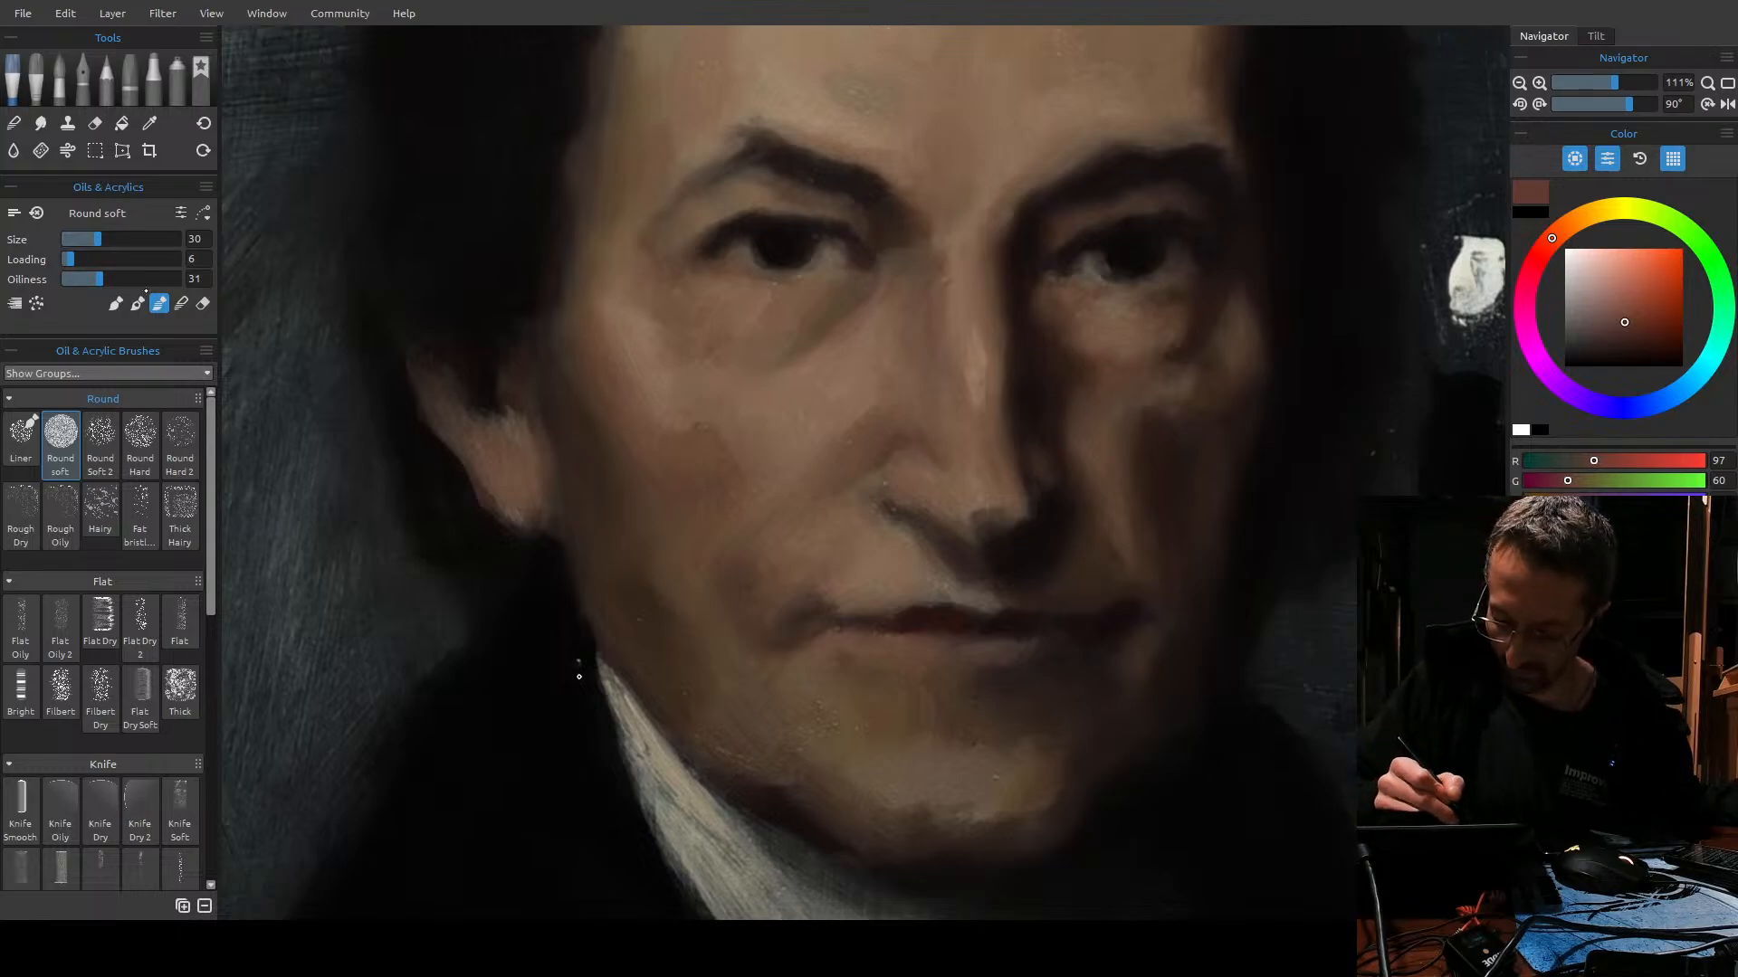
{"action": "left_click", "coordinate": [116, 305]}
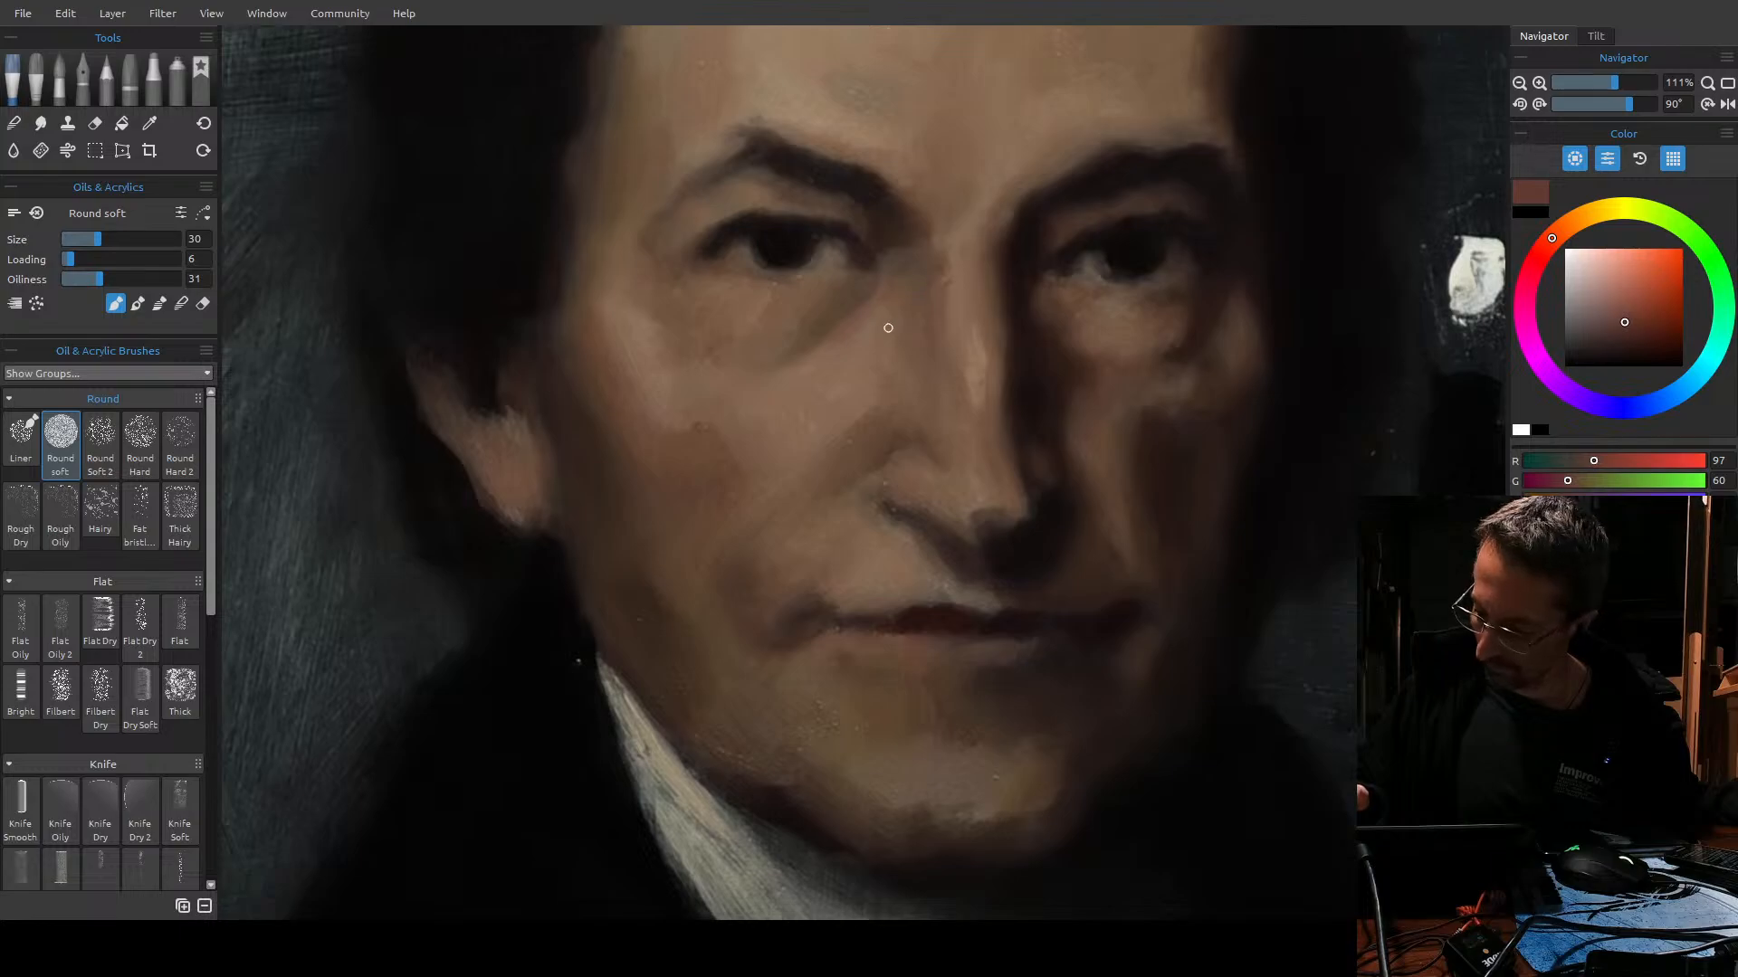
{"action": "left_click_drag", "start_coordinate": [863, 368], "coordinate": [826, 435]}
{"action": "key", "text": "ctrl+z"}
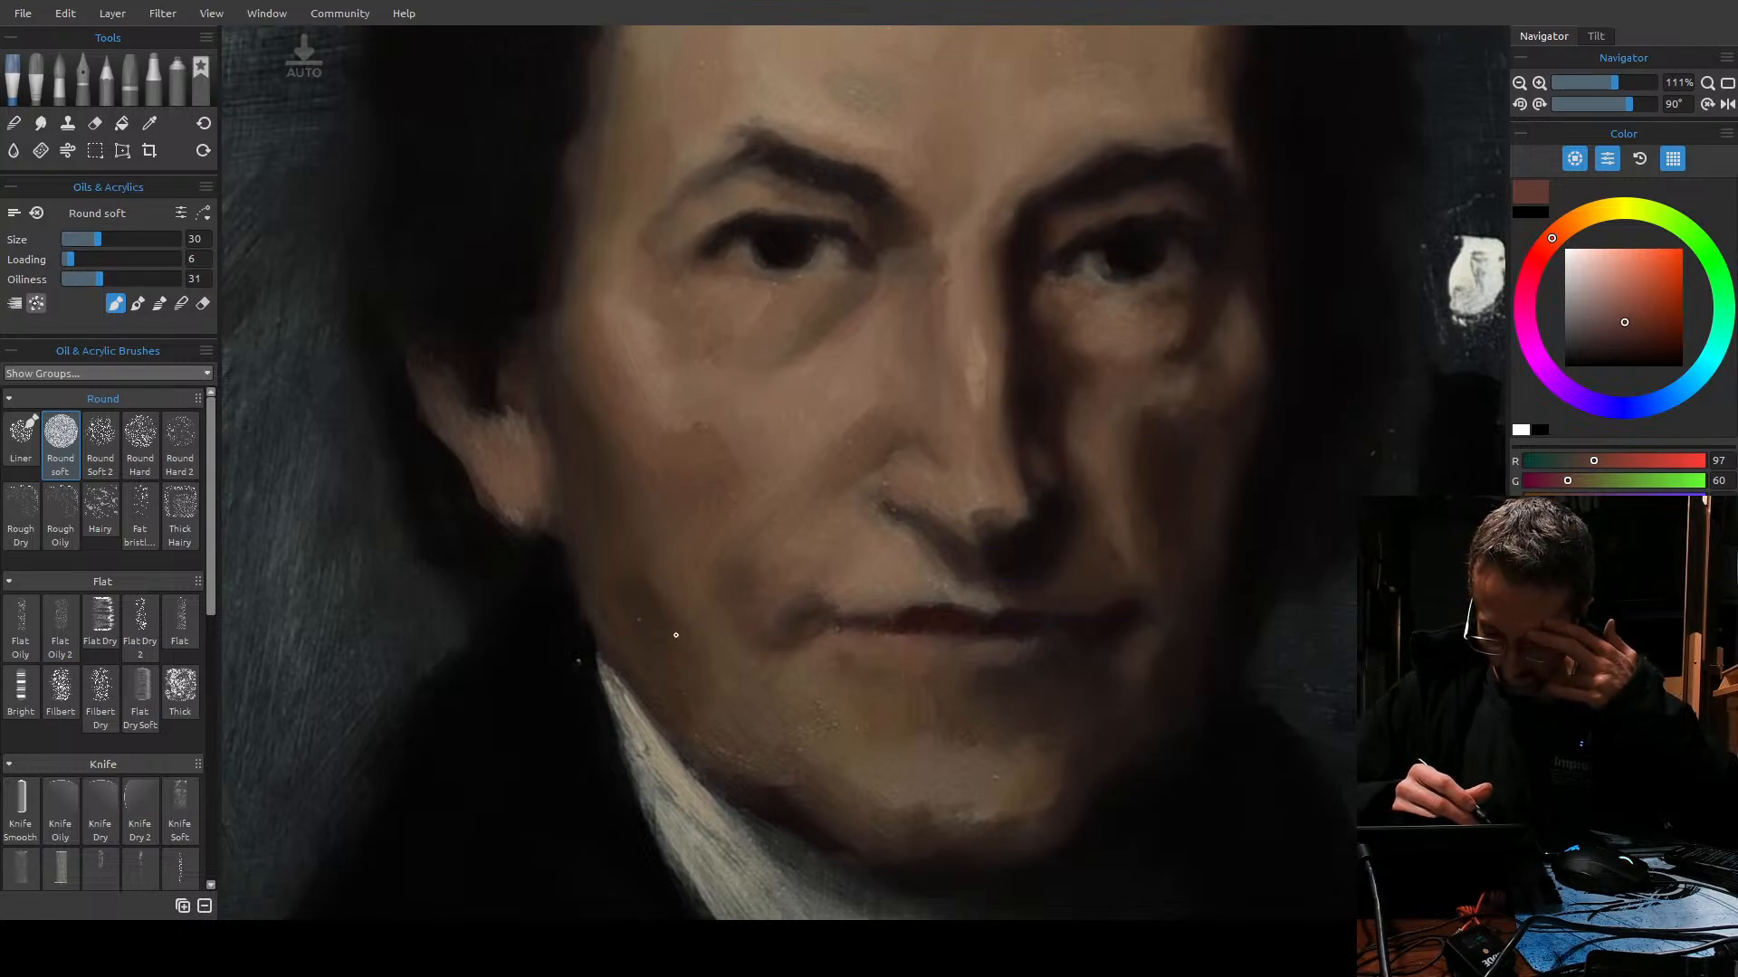
Test two downward strokes across the cheek beside the nose and undo them.
{"action": "left_click_drag", "start_coordinate": [863, 367], "coordinate": [751, 511]}
{"action": "left_click_drag", "start_coordinate": [815, 332], "coordinate": [777, 511]}
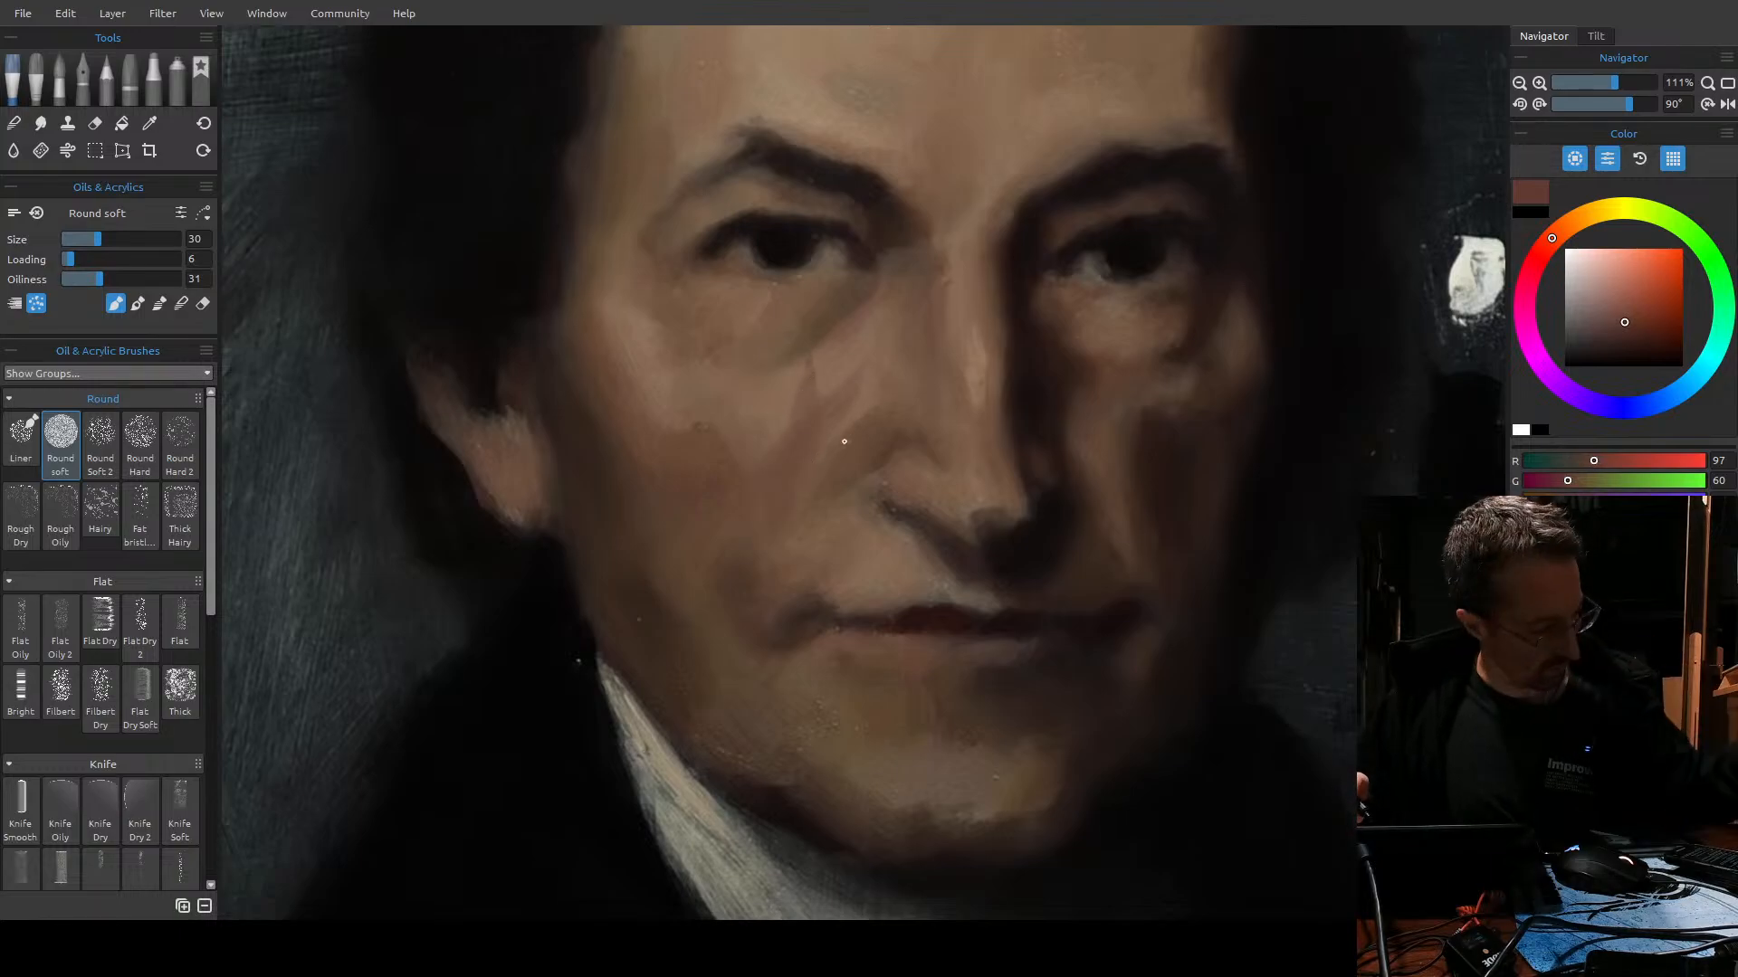
{"action": "key", "text": "ctrl+z"}
{"action": "key", "text": "ctrl+z"}
{"action": "key", "text": "ctrl+z"}
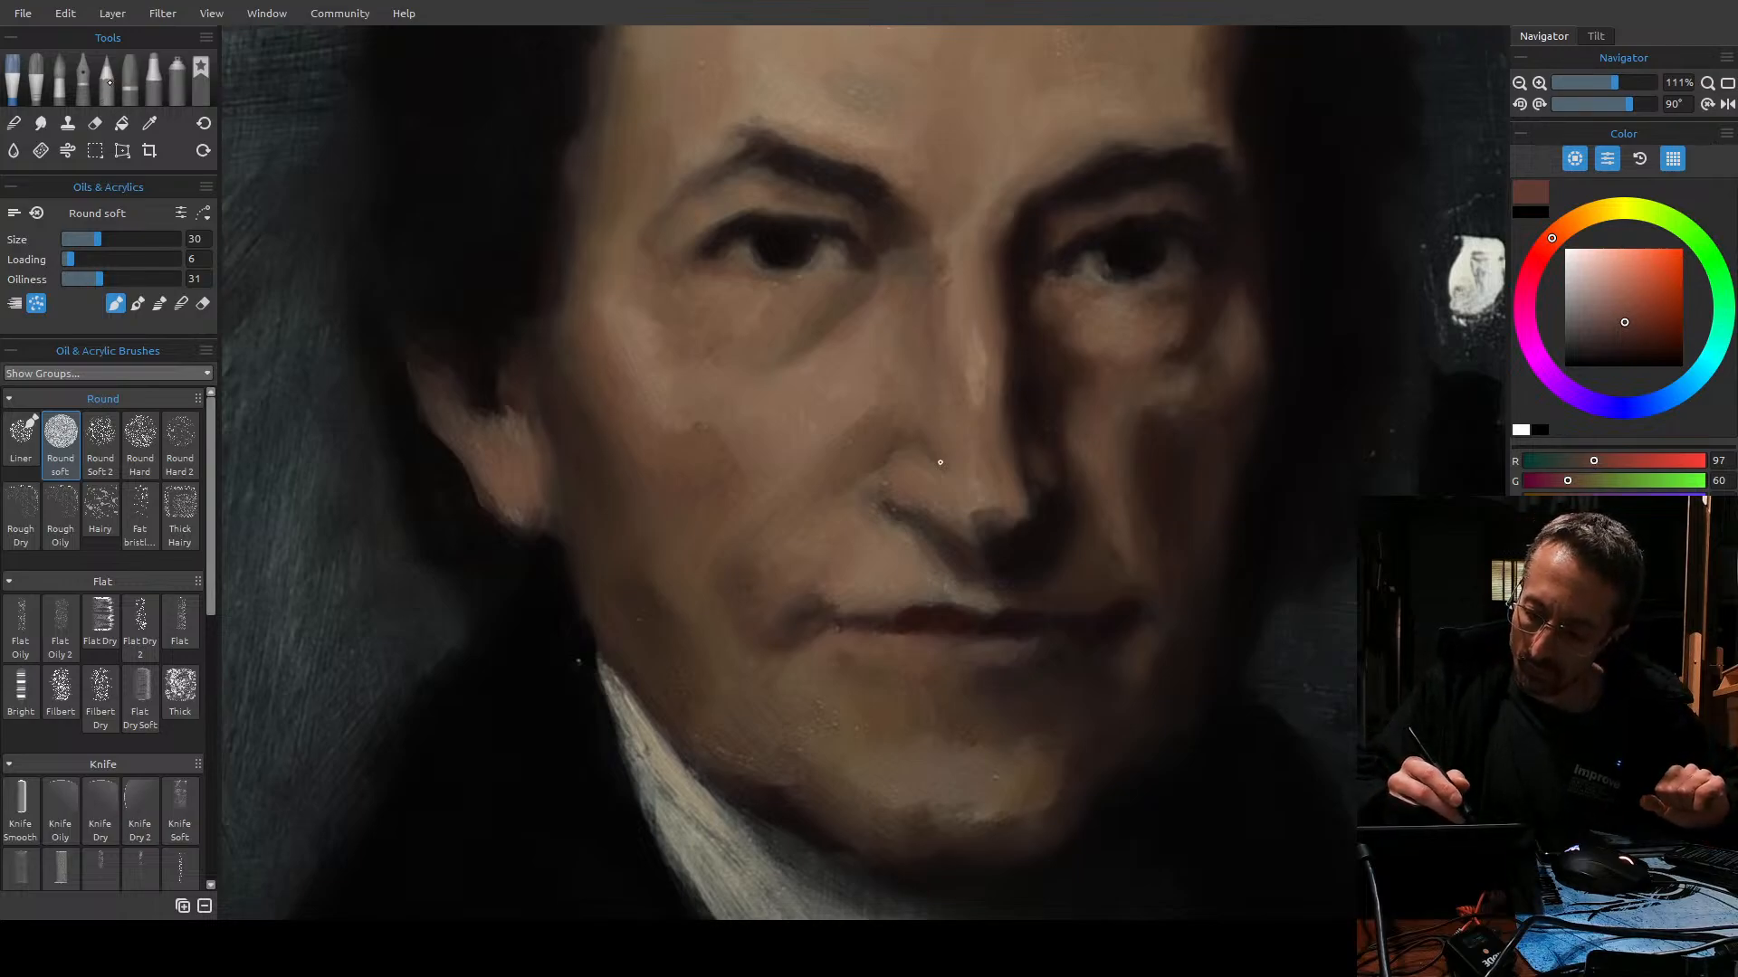
Switch to the 8B graphite pencil with size 58 and opacity 19, and undo the test stroke.
{"action": "key", "text": "p"}
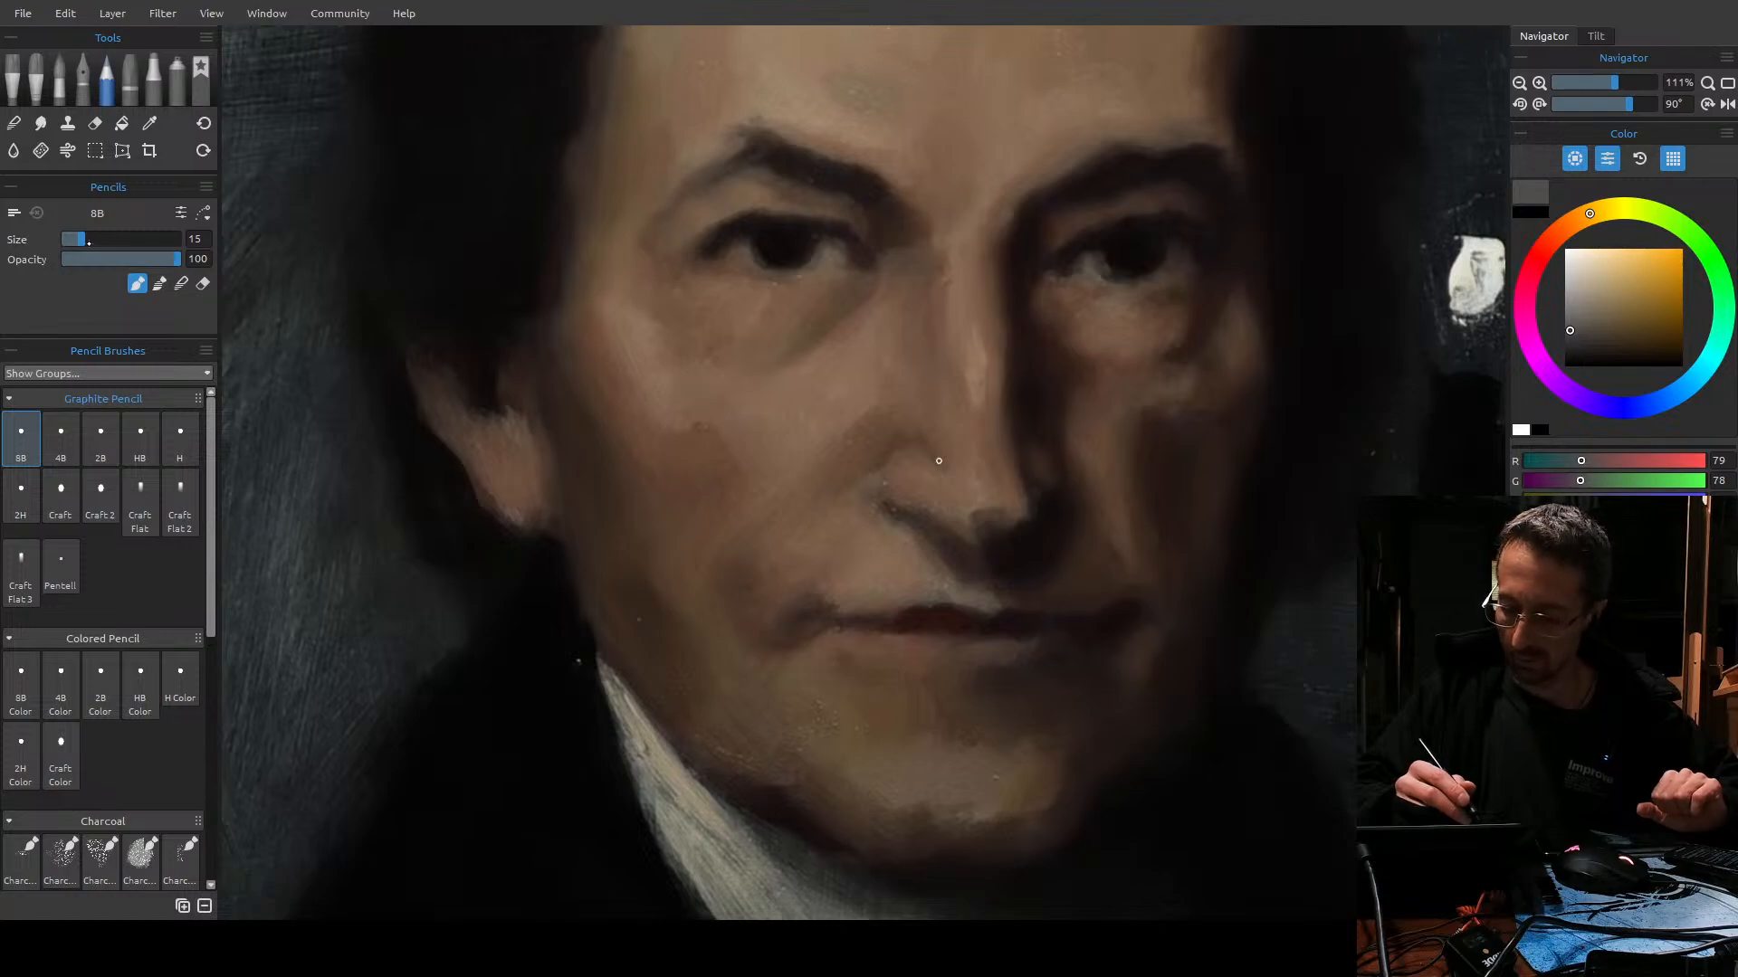
{"action": "mouse_move", "coordinate": [99, 242]}
{"action": "left_mouse_down"}
{"action": "mouse_move", "coordinate": [128, 238]}
{"action": "mouse_move", "coordinate": [136, 259]}
{"action": "mouse_move", "coordinate": [86, 258]}
{"action": "left_mouse_up"}
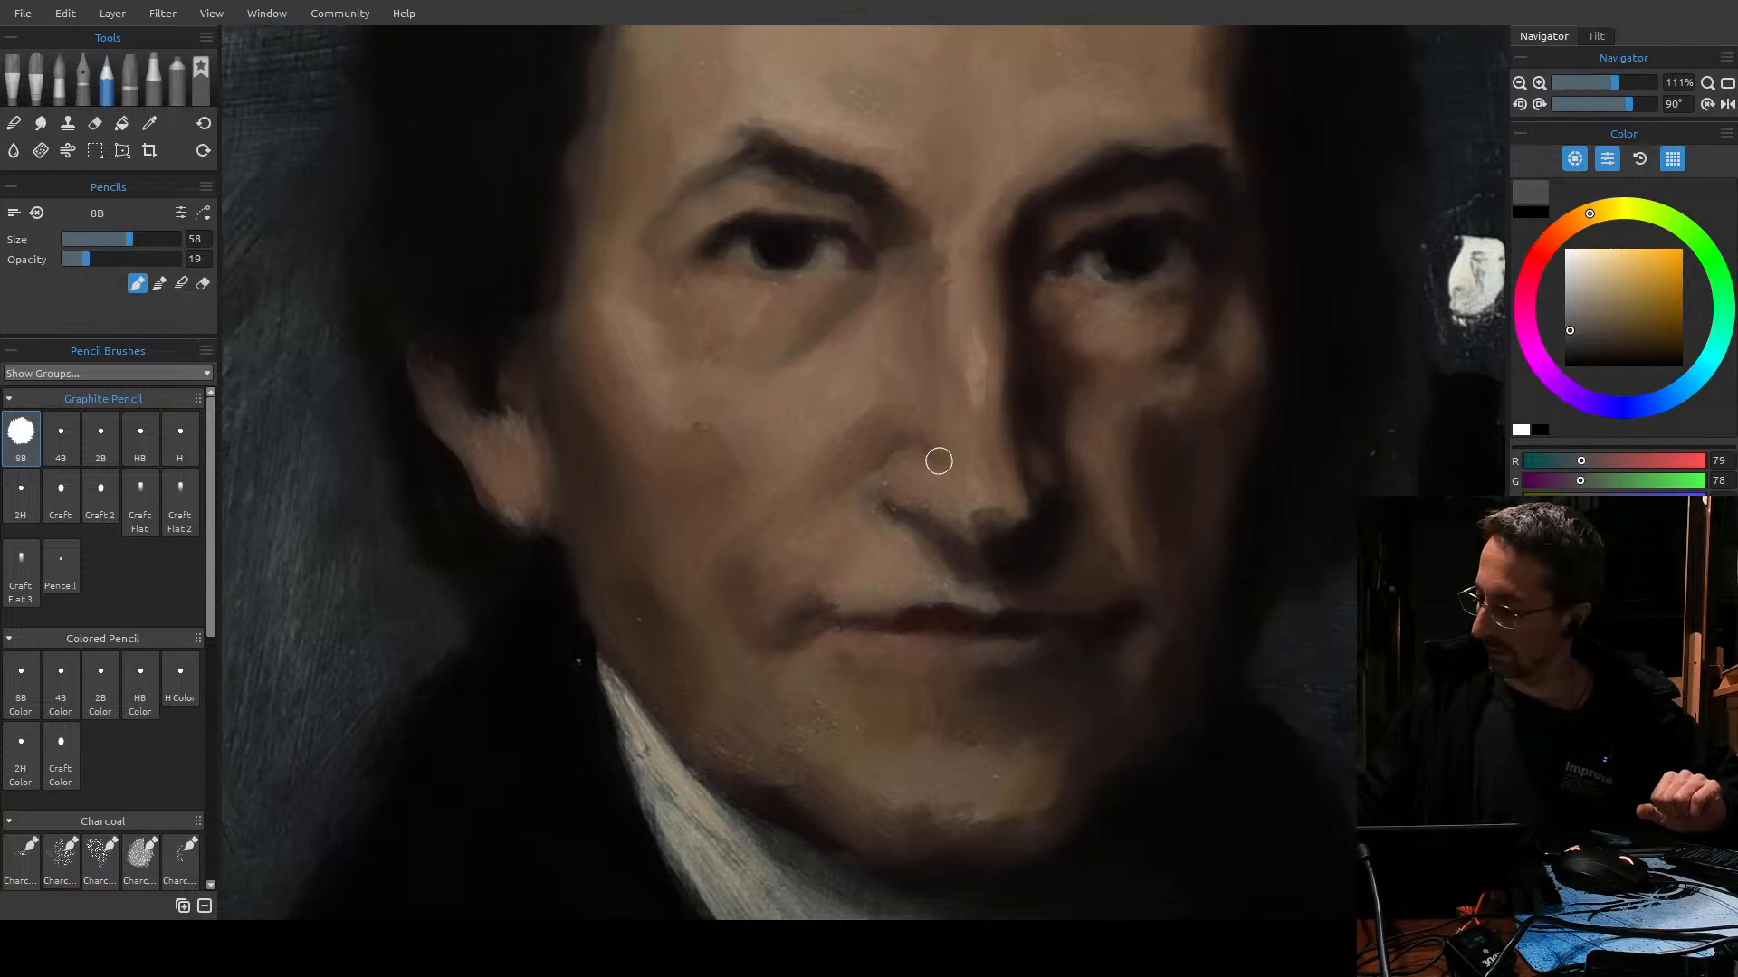
{"action": "left_click", "coordinate": [938, 460], "text": "alt"}
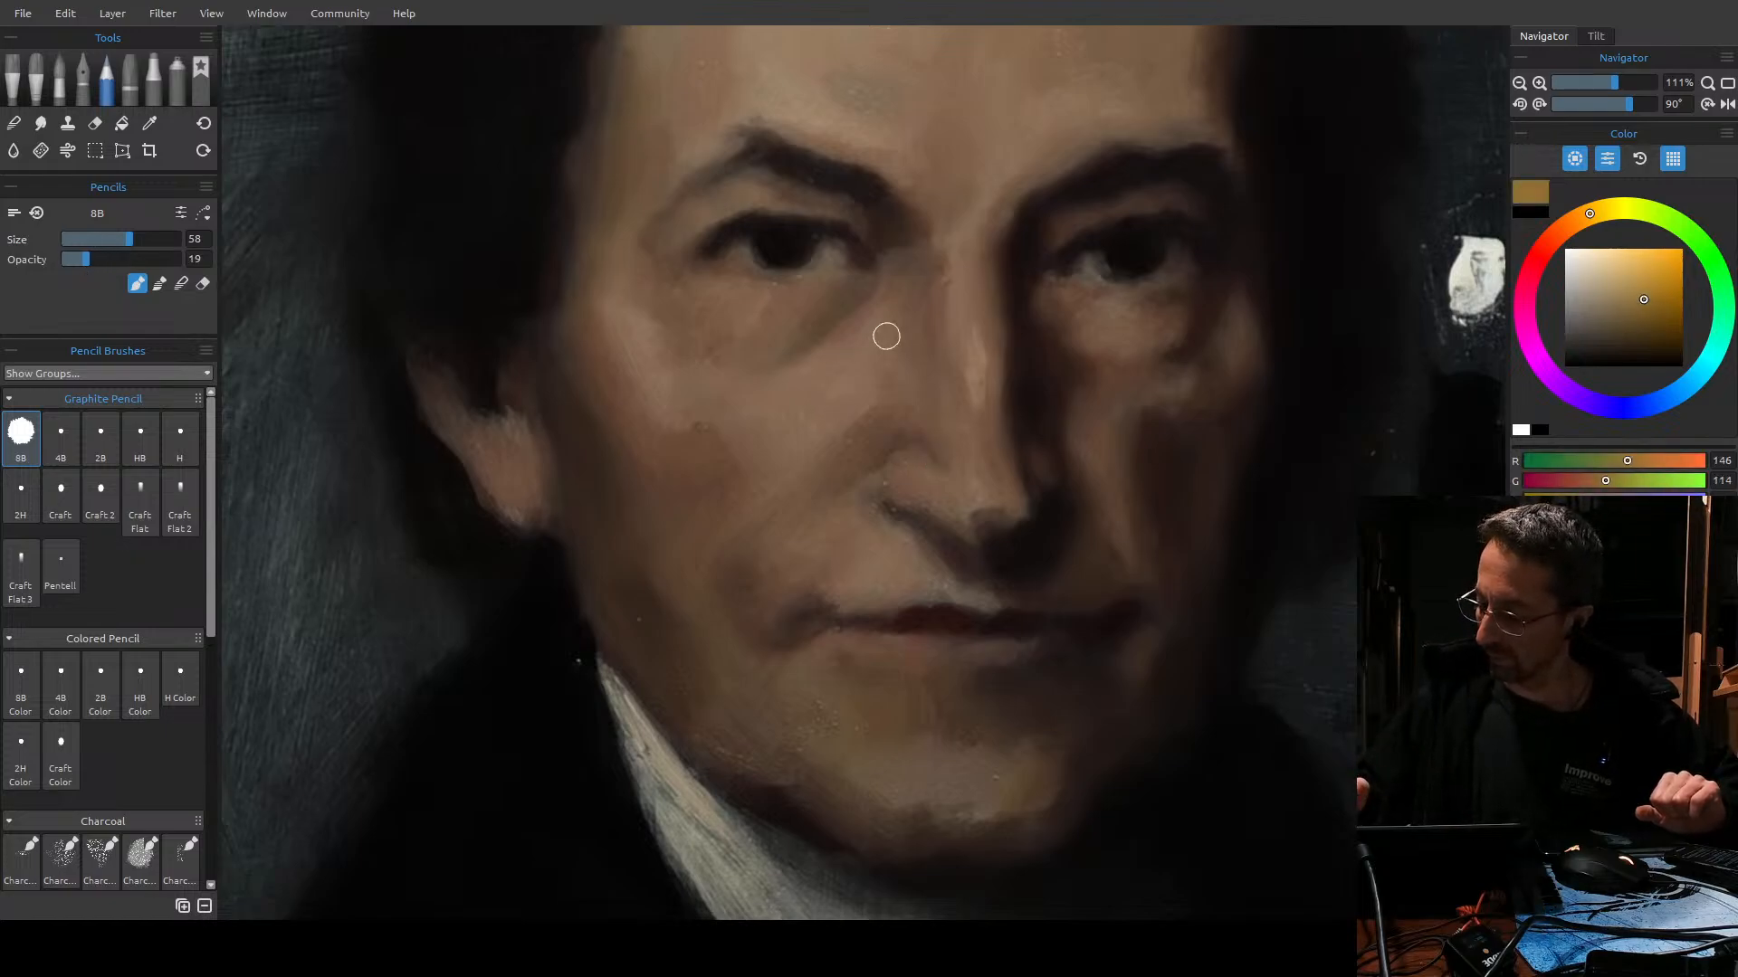
{"action": "key", "text": "ctrl+z"}
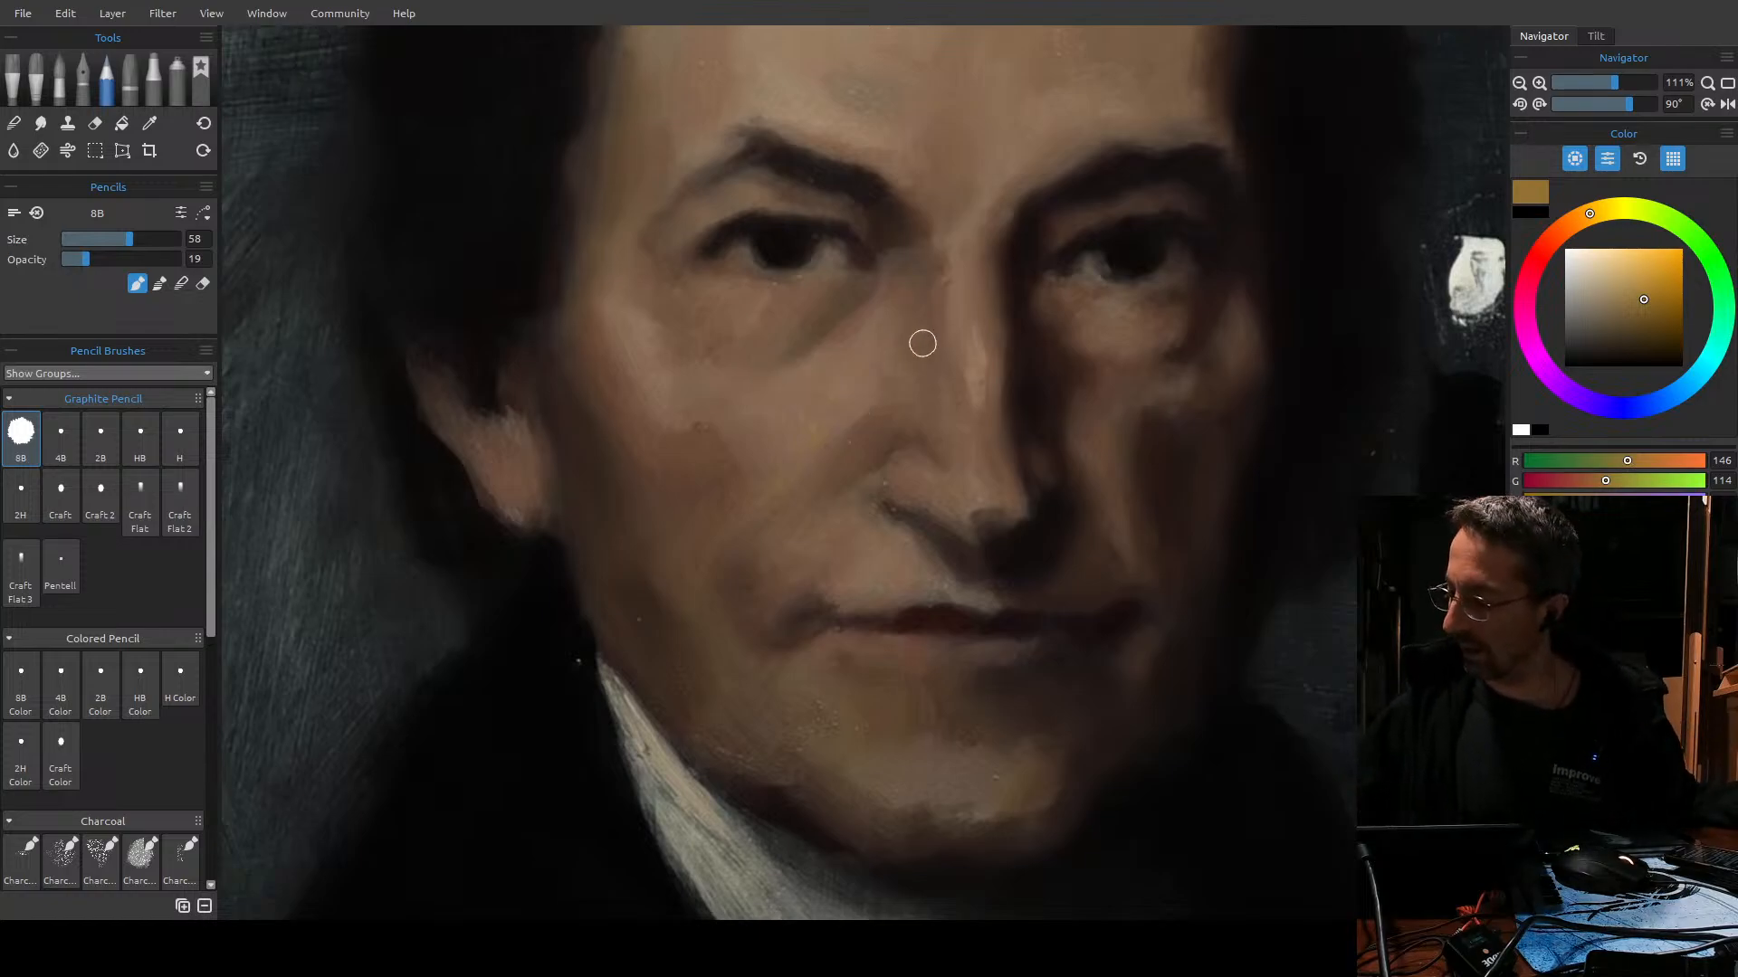
Change the color to a muted pink with R 156 and G 105, and undo the test stroke on the cheek.
{"action": "left_click", "coordinate": [1542, 251]}
{"action": "left_click", "coordinate": [1622, 291]}
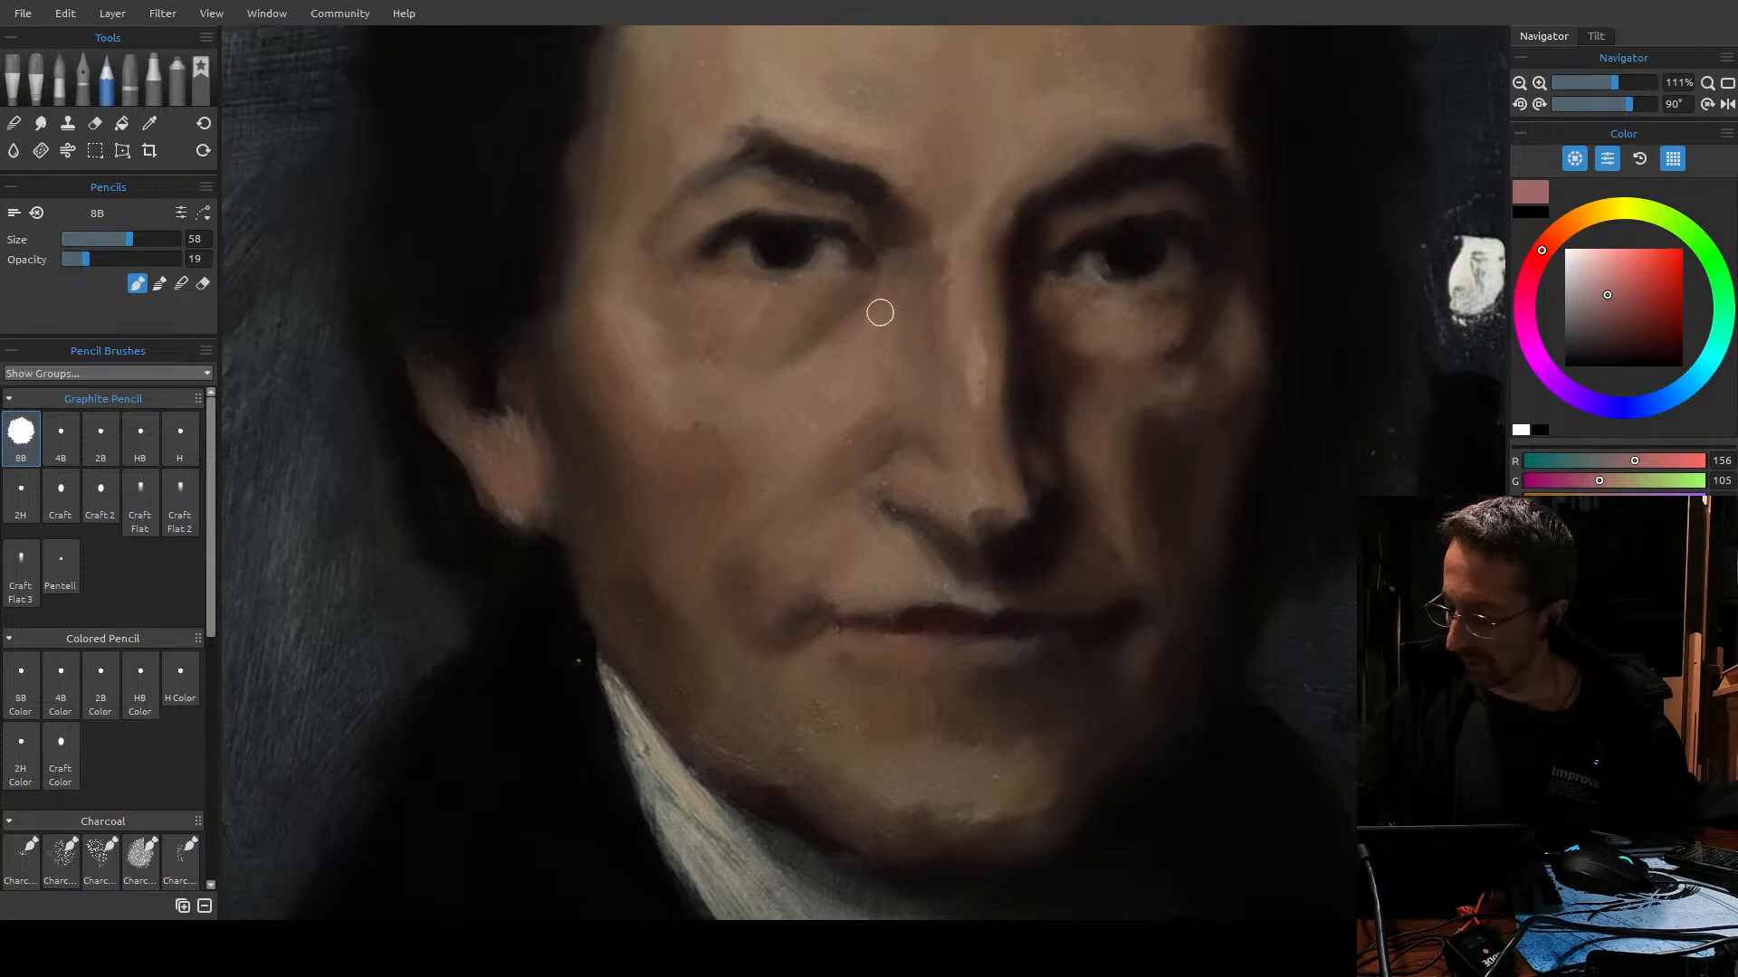
{"action": "left_click_drag", "start_coordinate": [701, 420], "coordinate": [751, 529]}
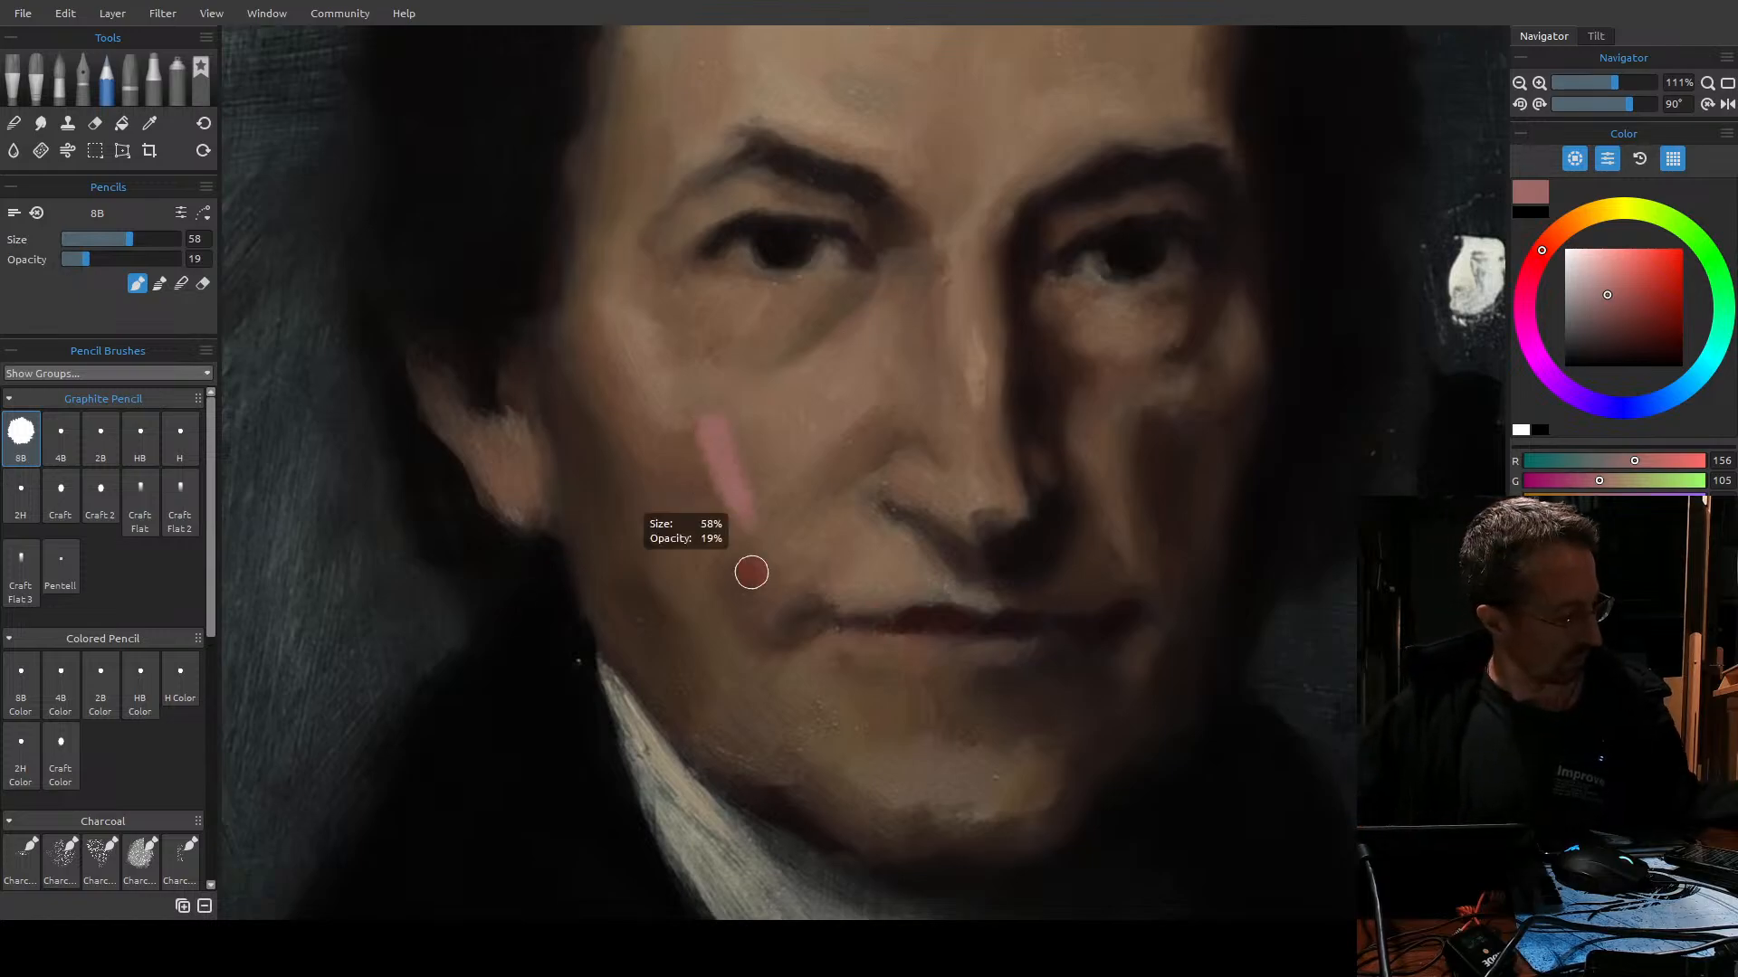
{"action": "key", "text": "ctrl+z"}
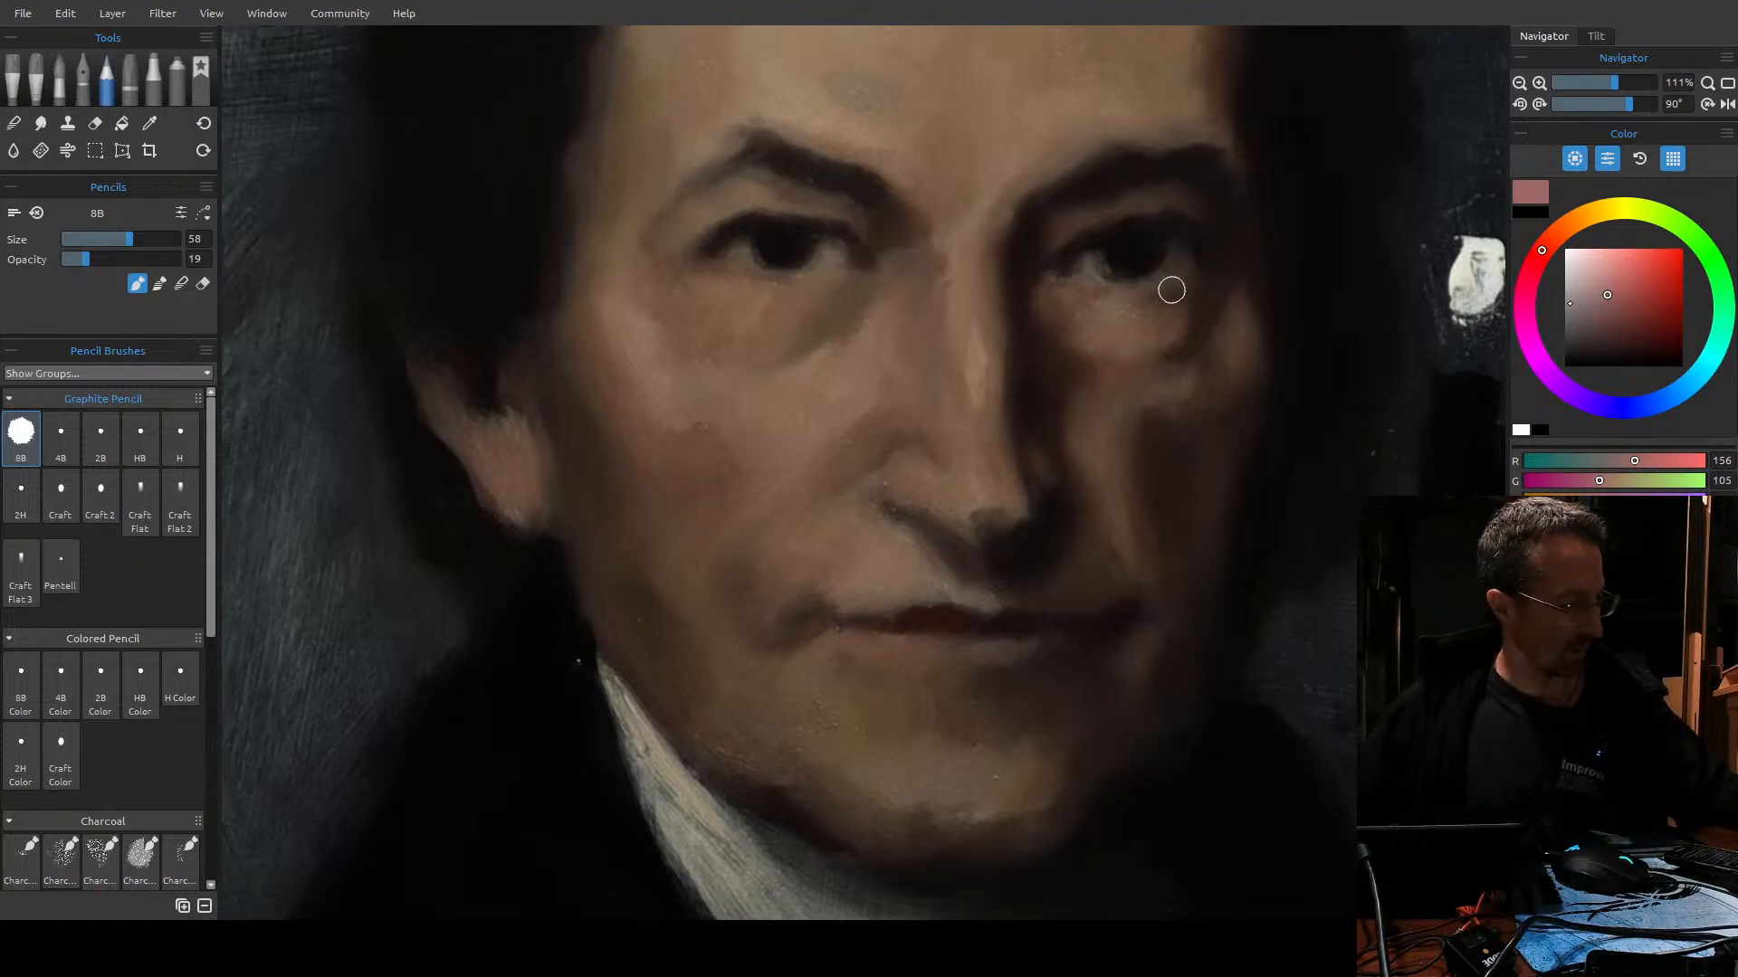
Sample the dark shadow beside the nose and shift its hue toward red, giving R 34 and G 10.
{"action": "key", "text": "alt"}
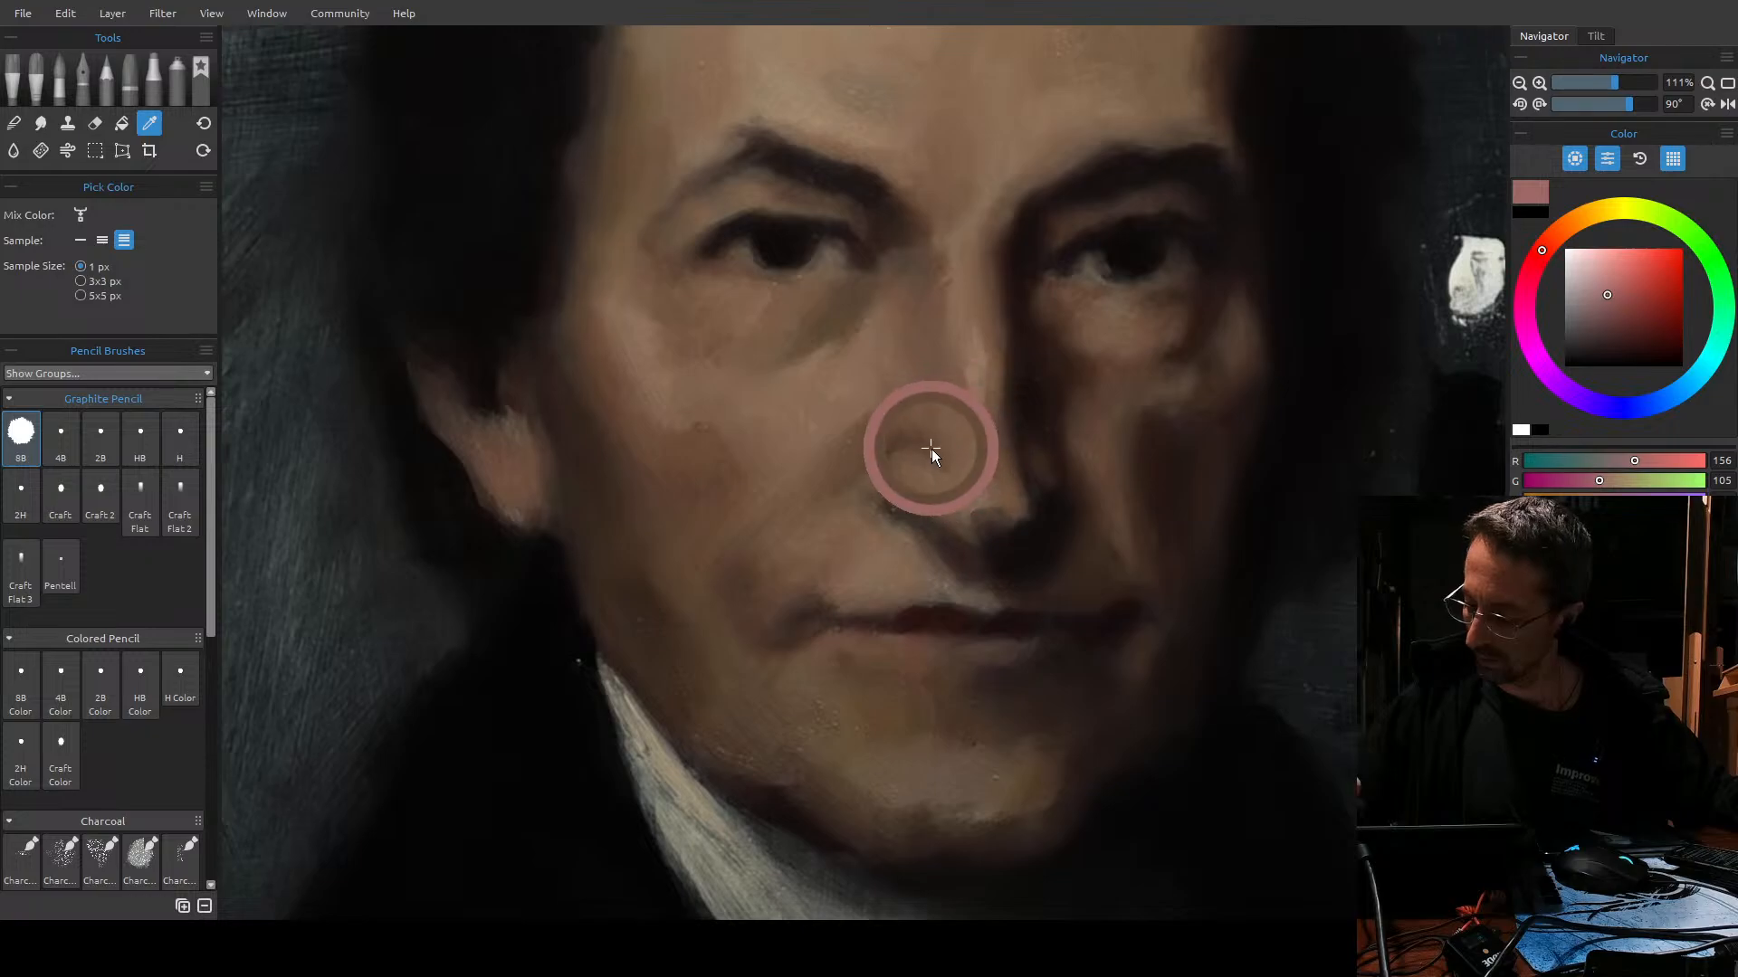
{"action": "left_click", "coordinate": [1020, 356], "text": "alt"}
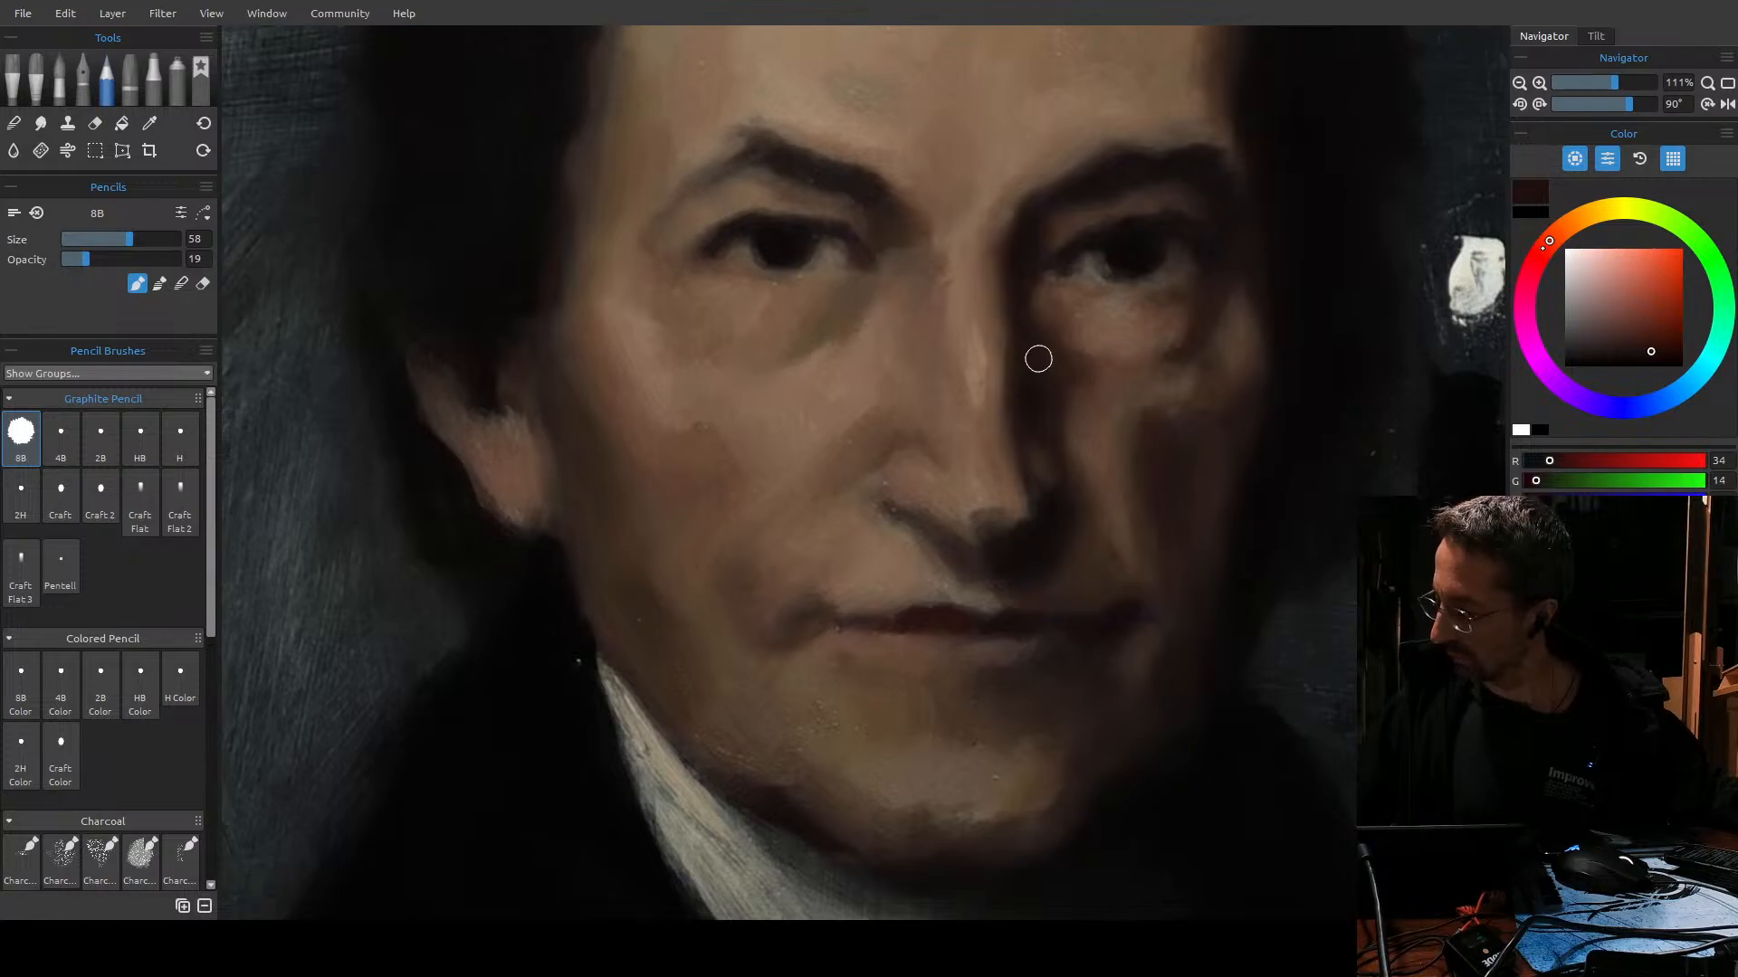
{"action": "left_click_drag", "start_coordinate": [1541, 254], "coordinate": [1538, 256]}
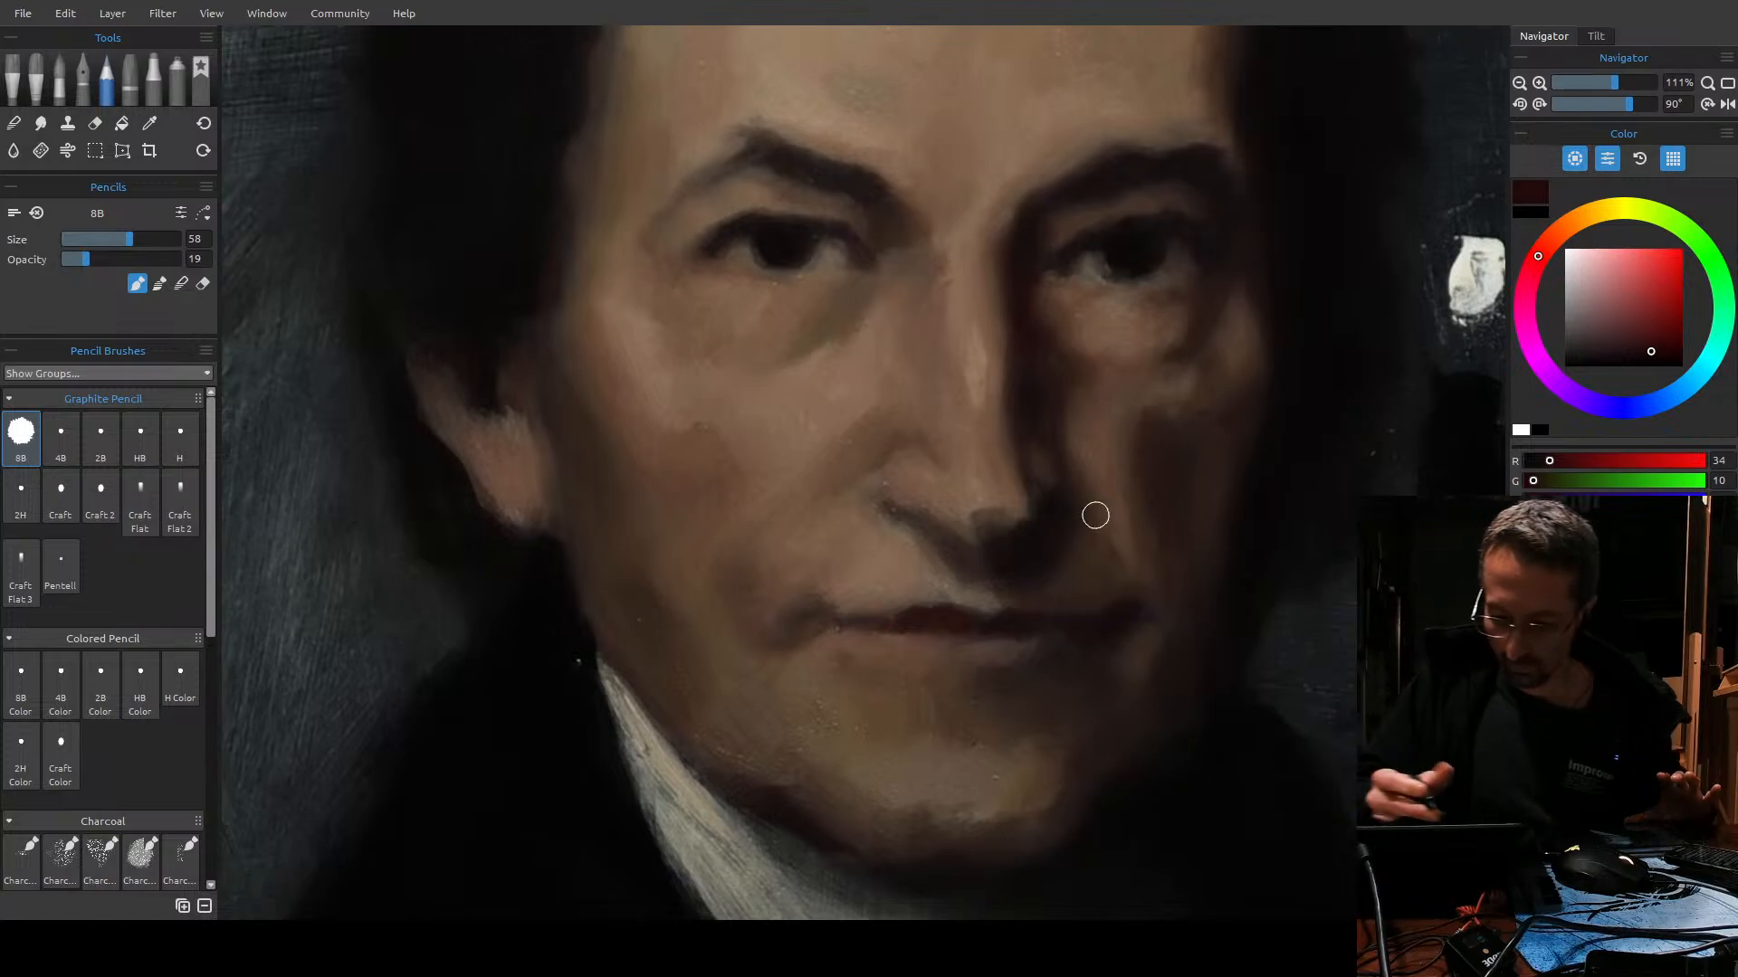
Raise the pencil's opacity to 40 and undo the test stroke along the shadow side of the nose.
{"action": "left_click", "coordinate": [109, 258]}
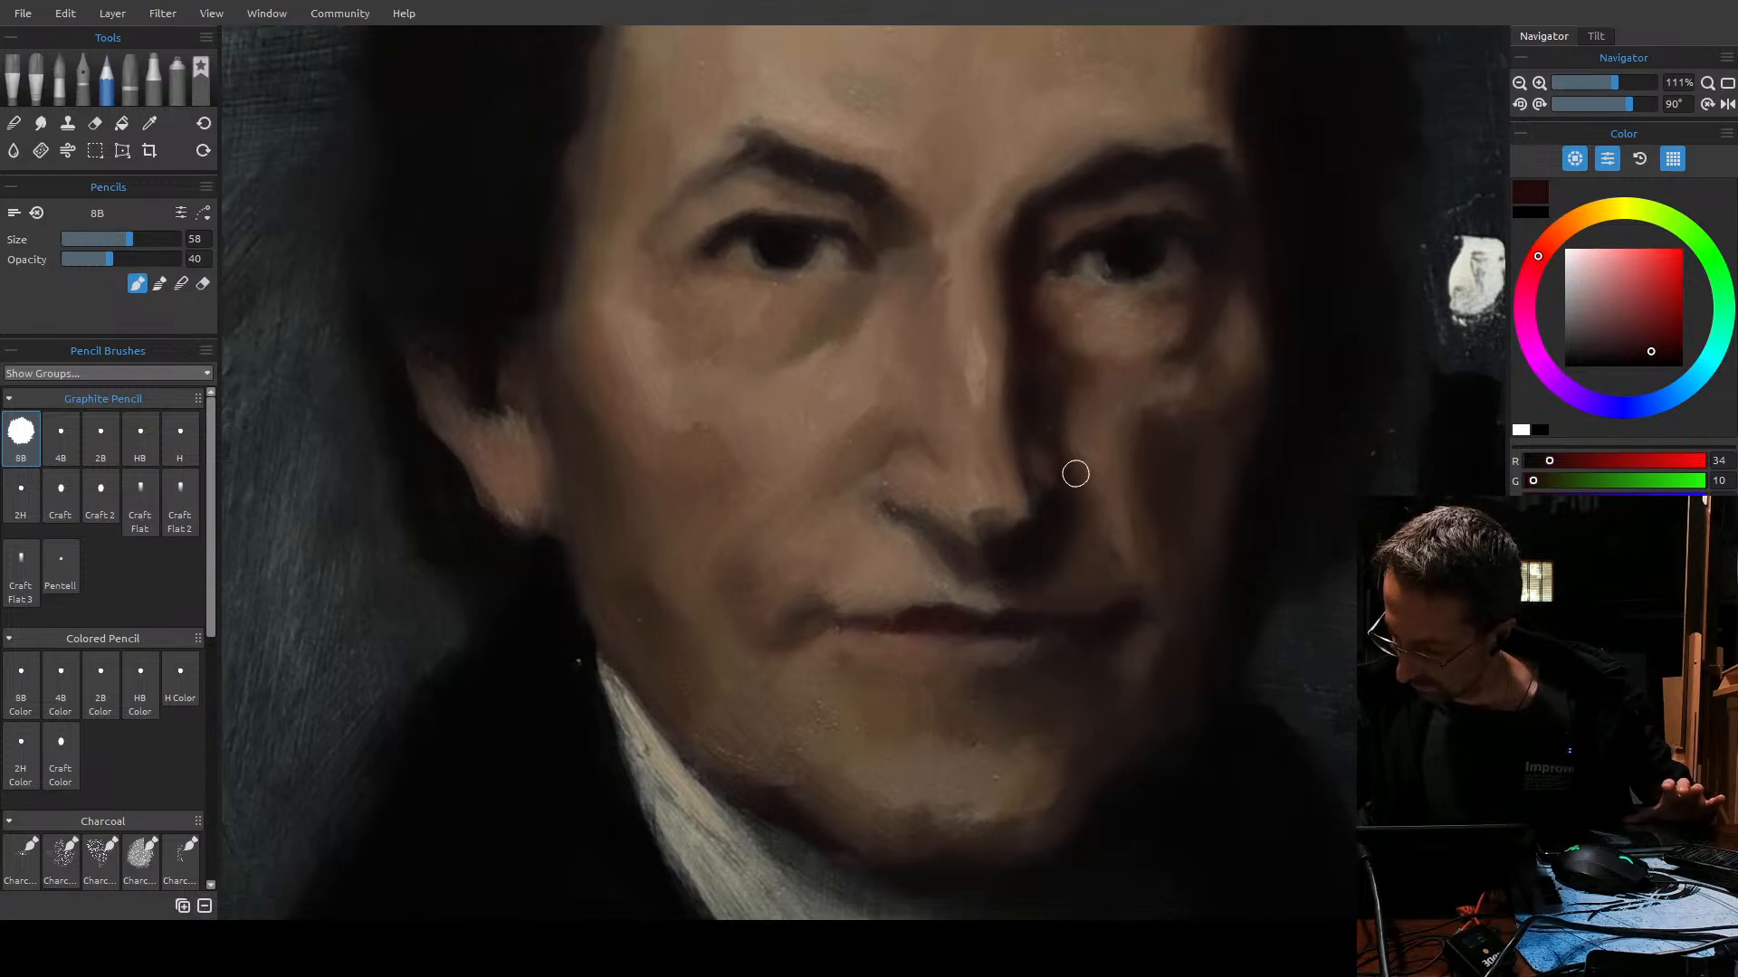
{"action": "left_click_drag", "start_coordinate": [1059, 386], "coordinate": [1067, 469]}
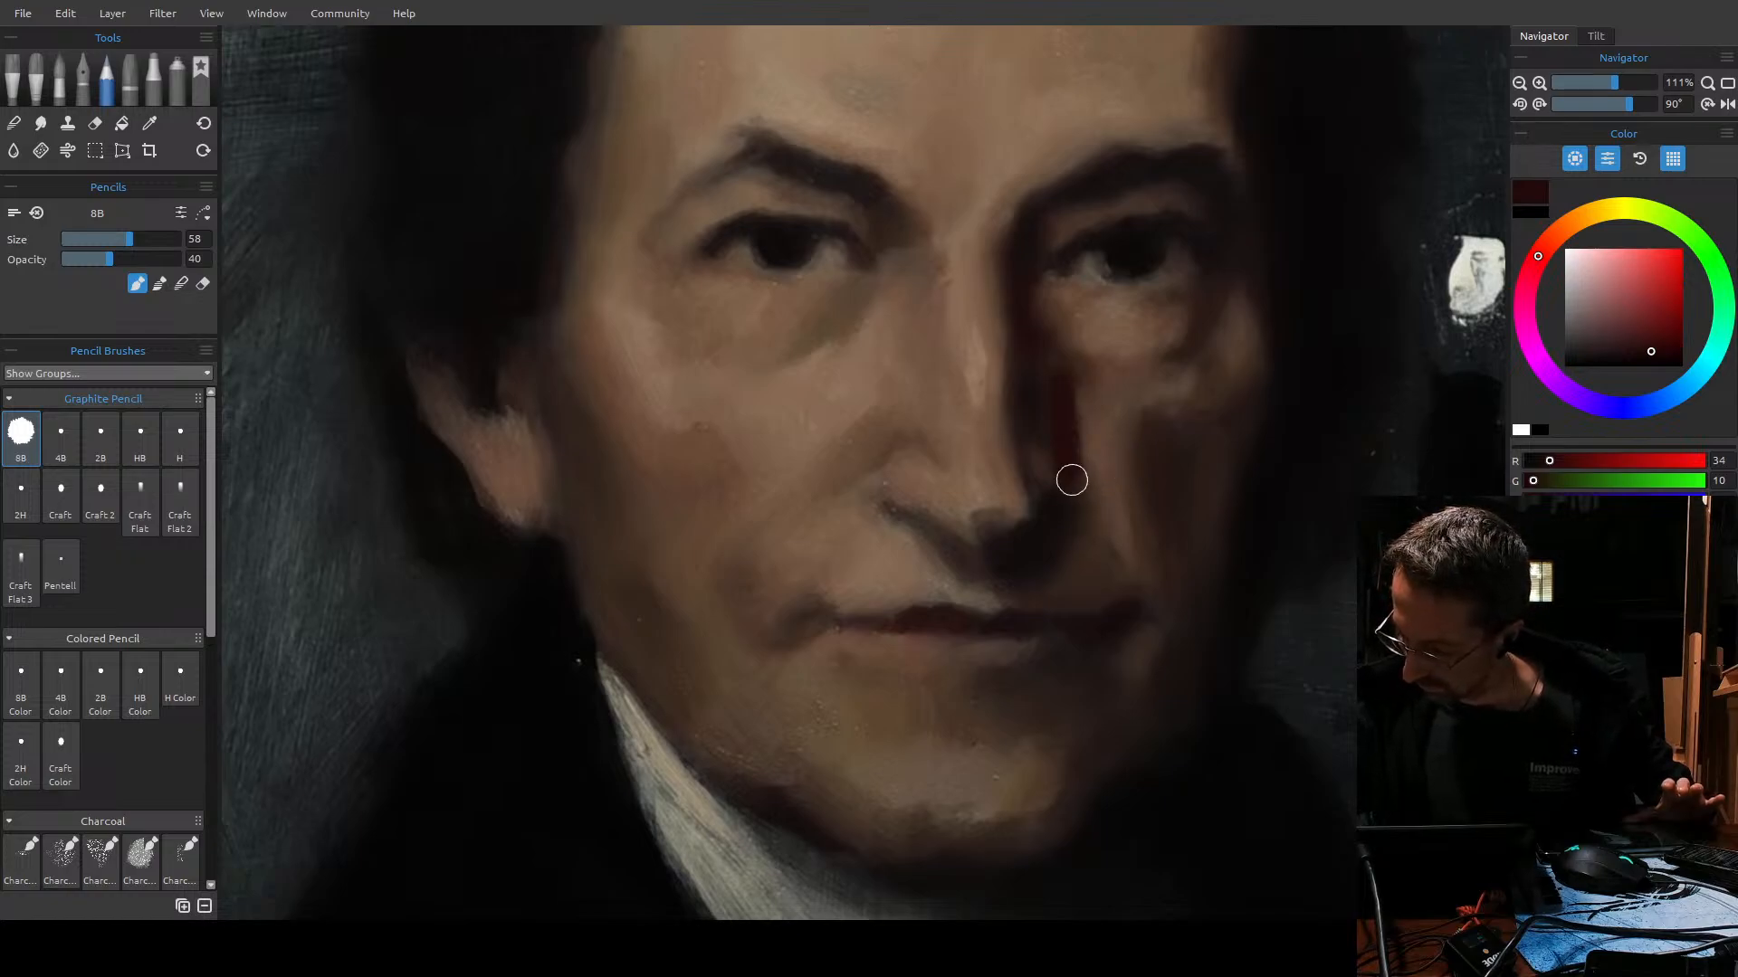
{"action": "key", "text": "ctrl+alt"}
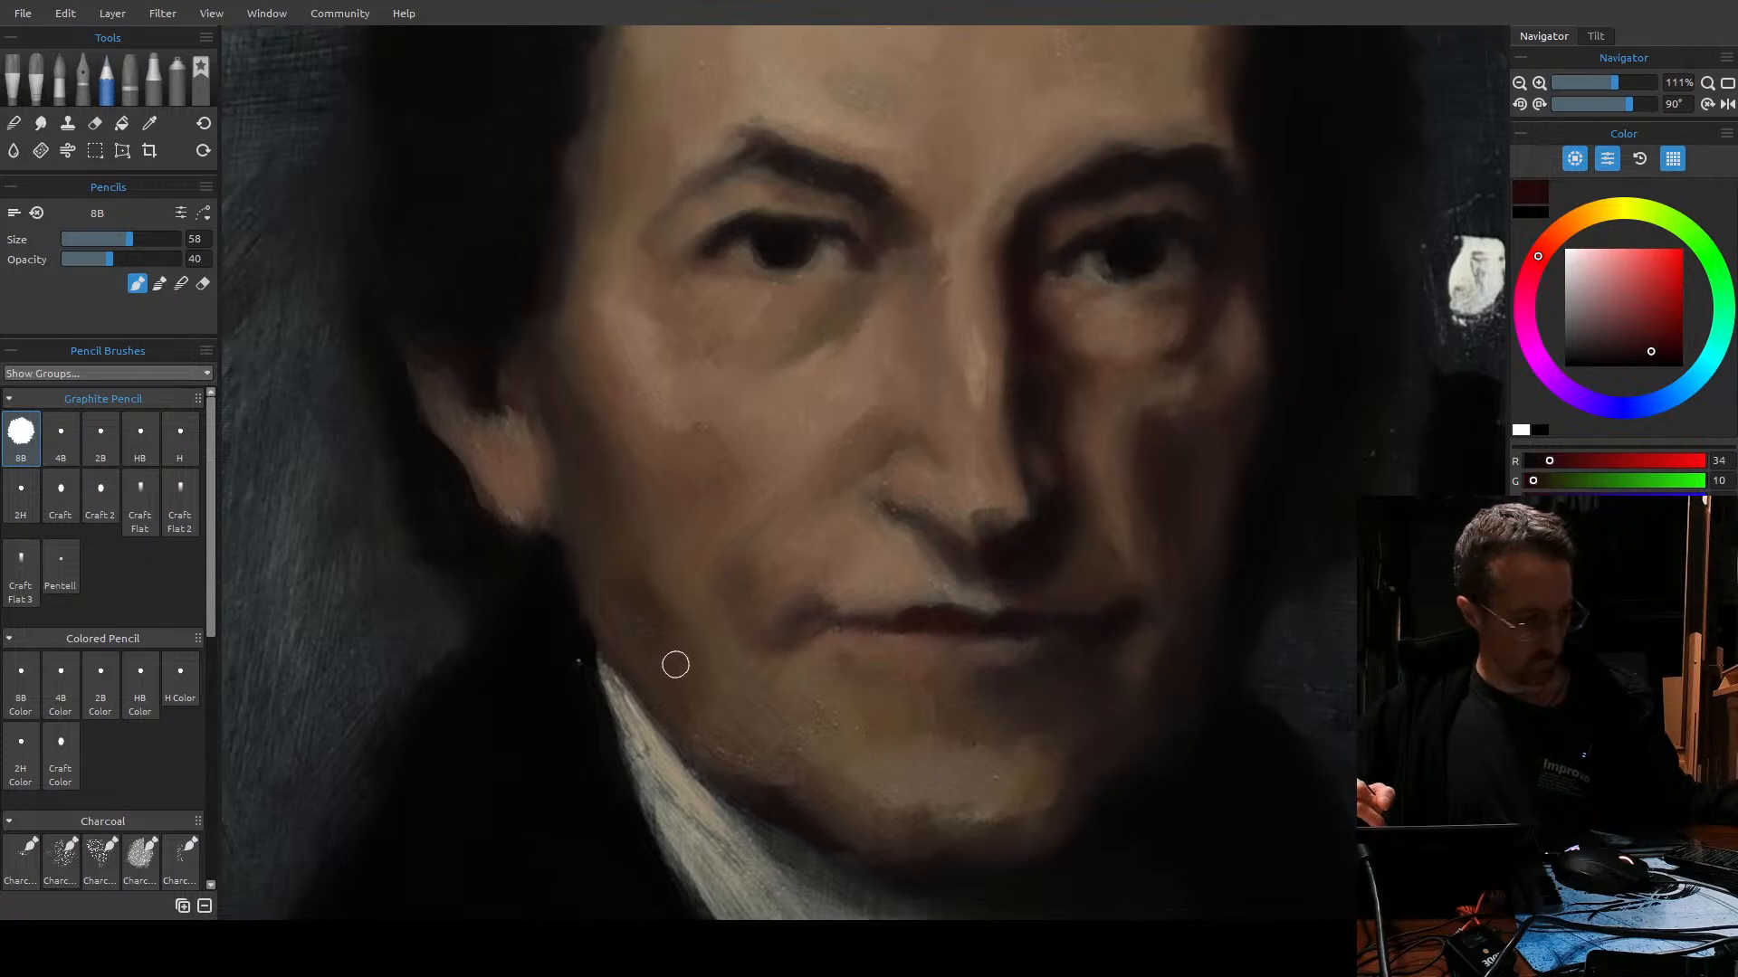
Sample the brown at the lower cheek and shift it to a redder brown with R 49 and G 27.
{"action": "key", "text": "alt"}
{"action": "left_click", "coordinate": [661, 607], "text": "alt"}
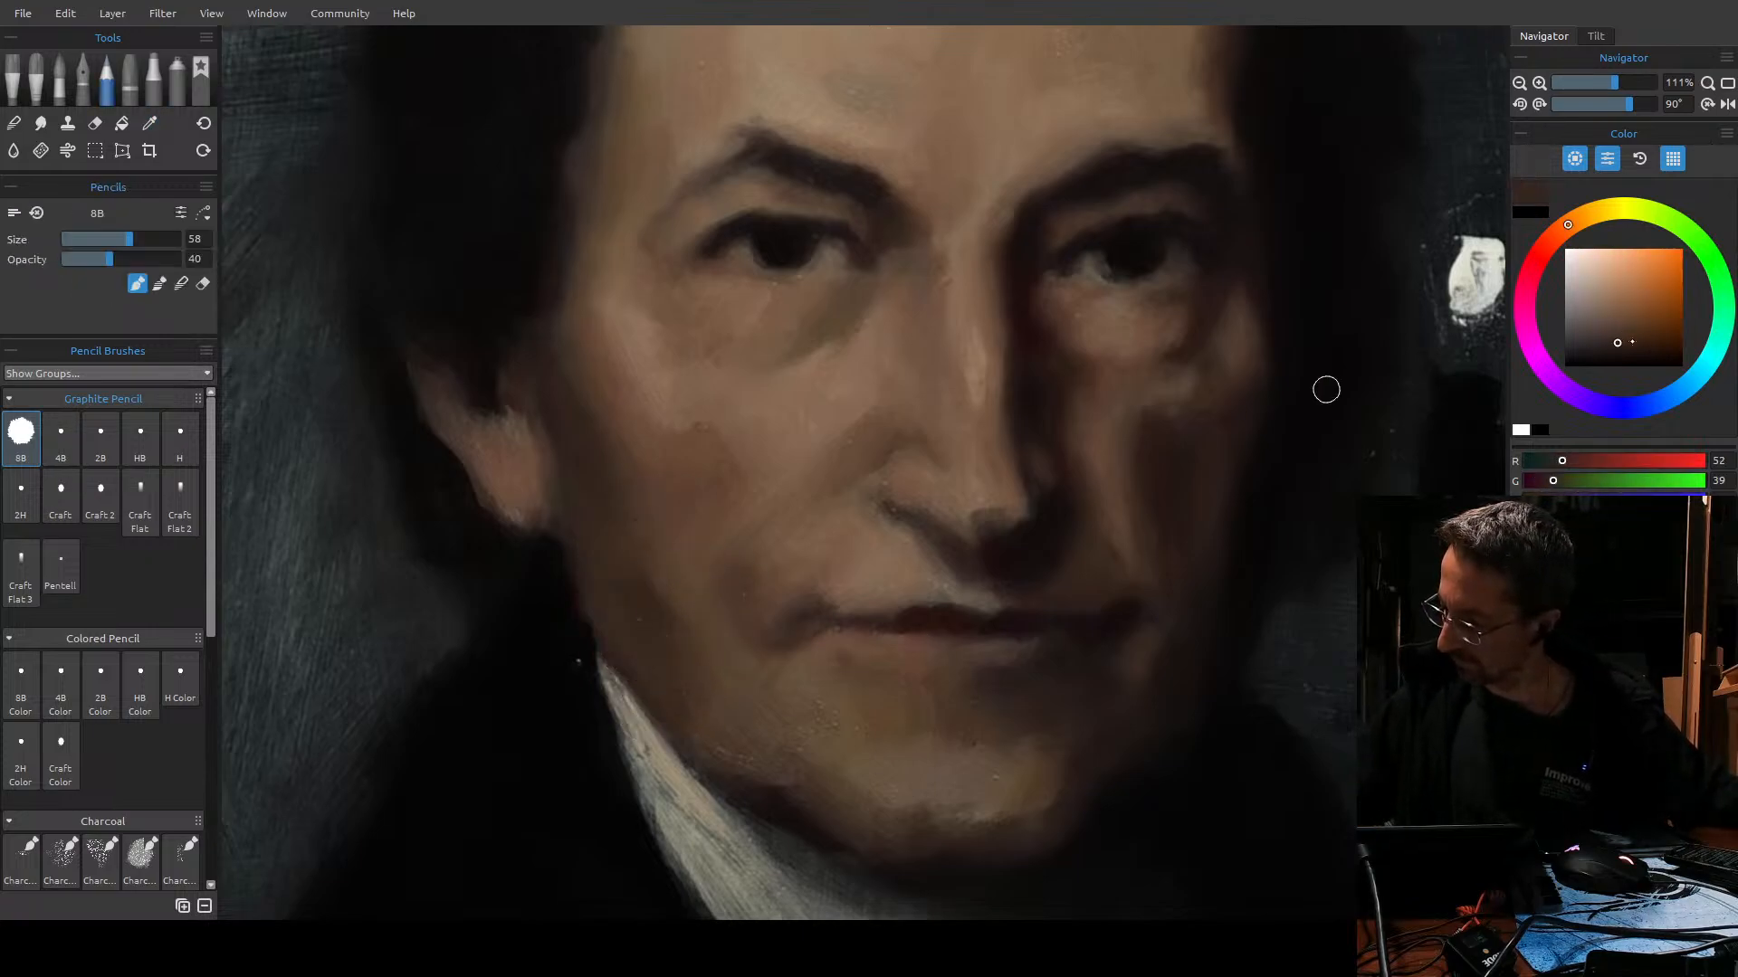
{"action": "left_click", "coordinate": [1551, 240]}
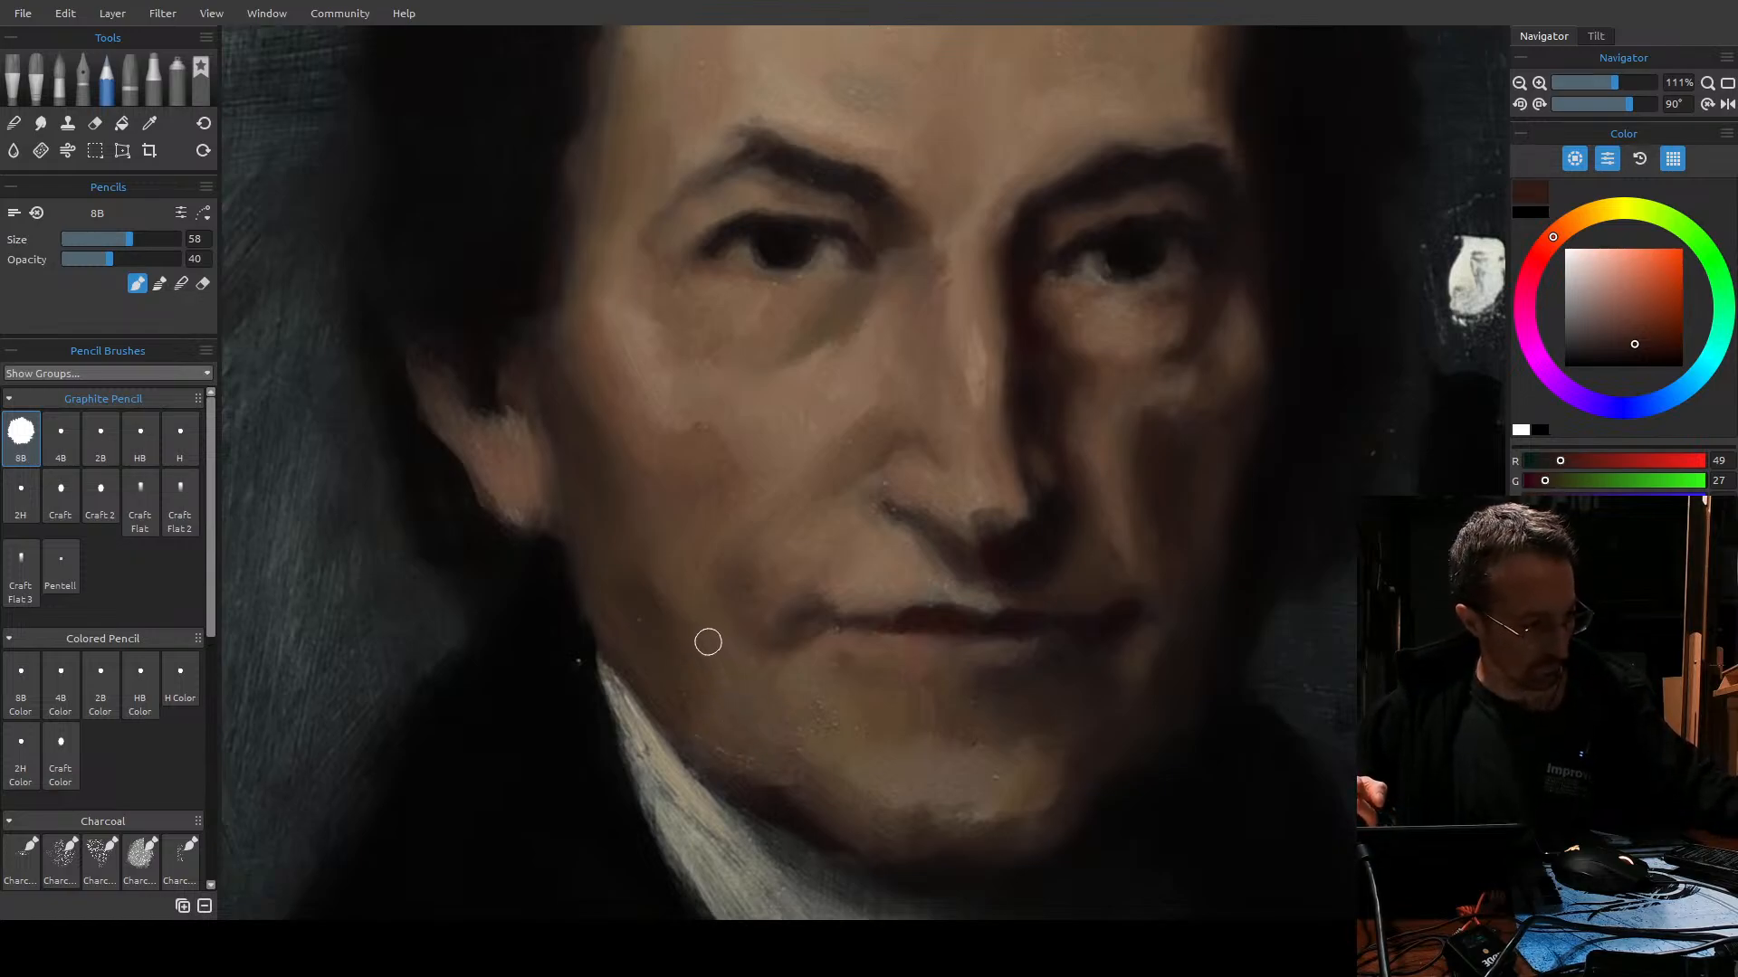
Increase the pencil size to 100 for shading the jaw.
{"action": "key", "text": "]"}
{"action": "key", "text": "]"}
{"action": "key", "text": "]"}
{"action": "key", "text": "]"}
{"action": "key", "text": "]"}
{"action": "key", "text": "]"}
{"action": "key", "text": "]"}
{"action": "key", "text": "]"}
{"action": "key", "text": "]"}
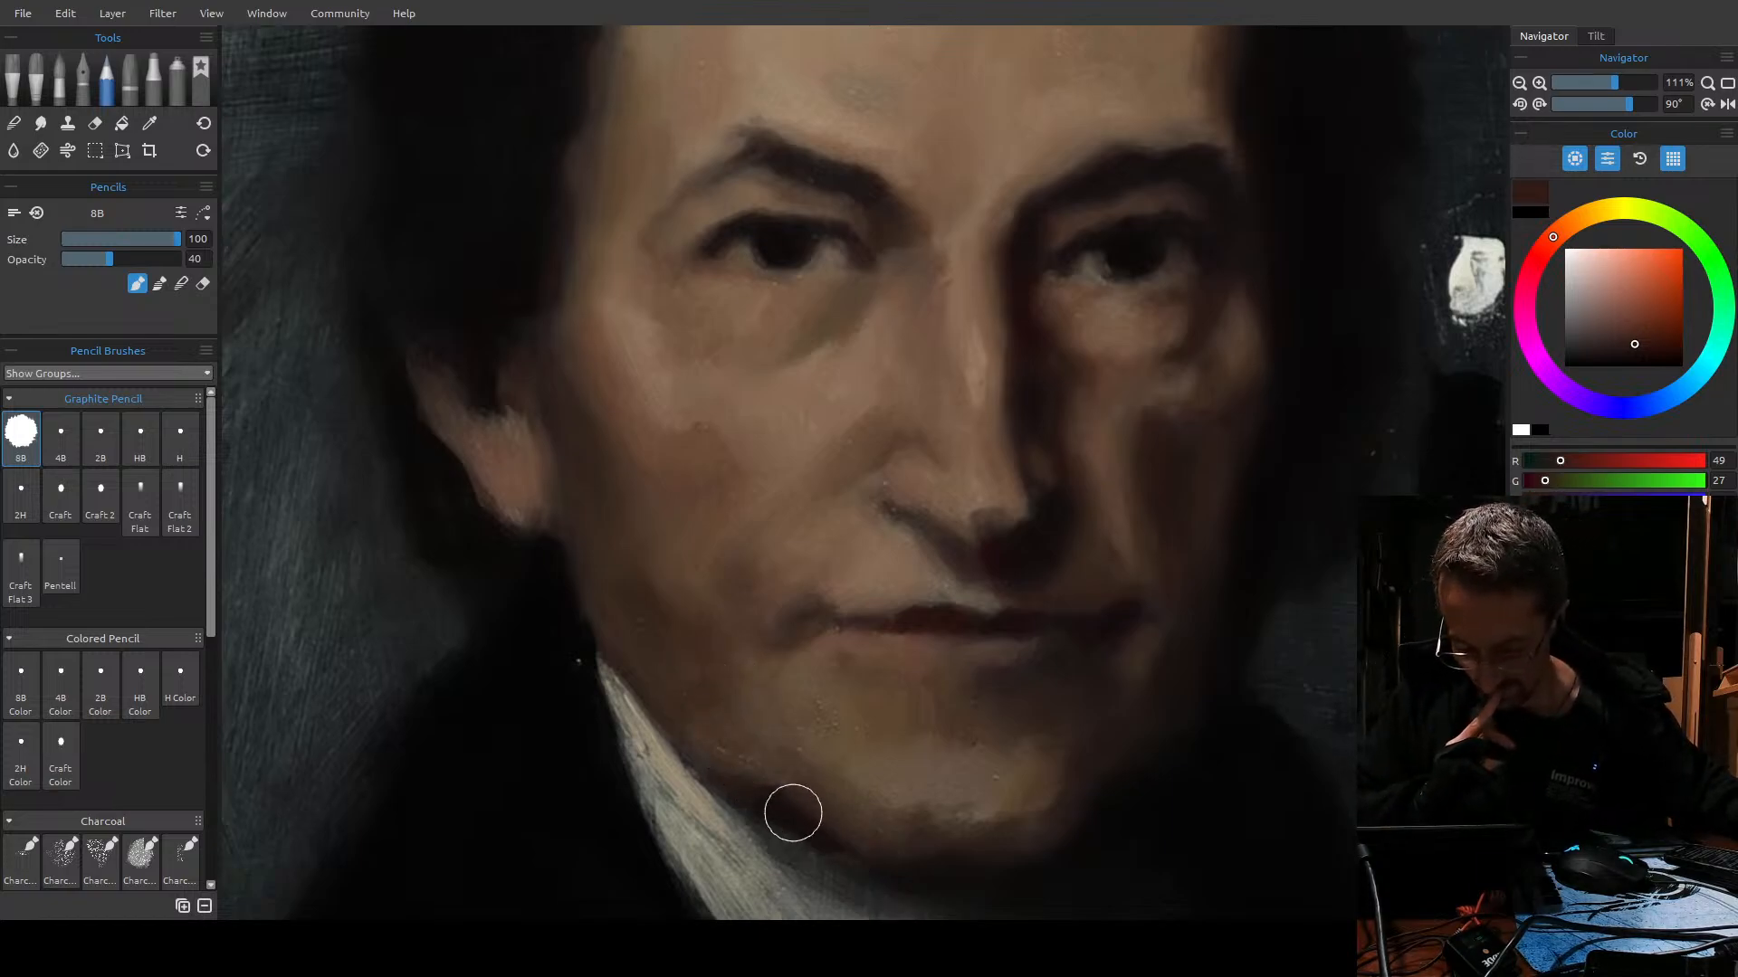
Switch to the Express Oils Round Soft glaze brush at size 30 and undo the test stroke on the jaw.
{"action": "left_click", "coordinate": [34, 95]}
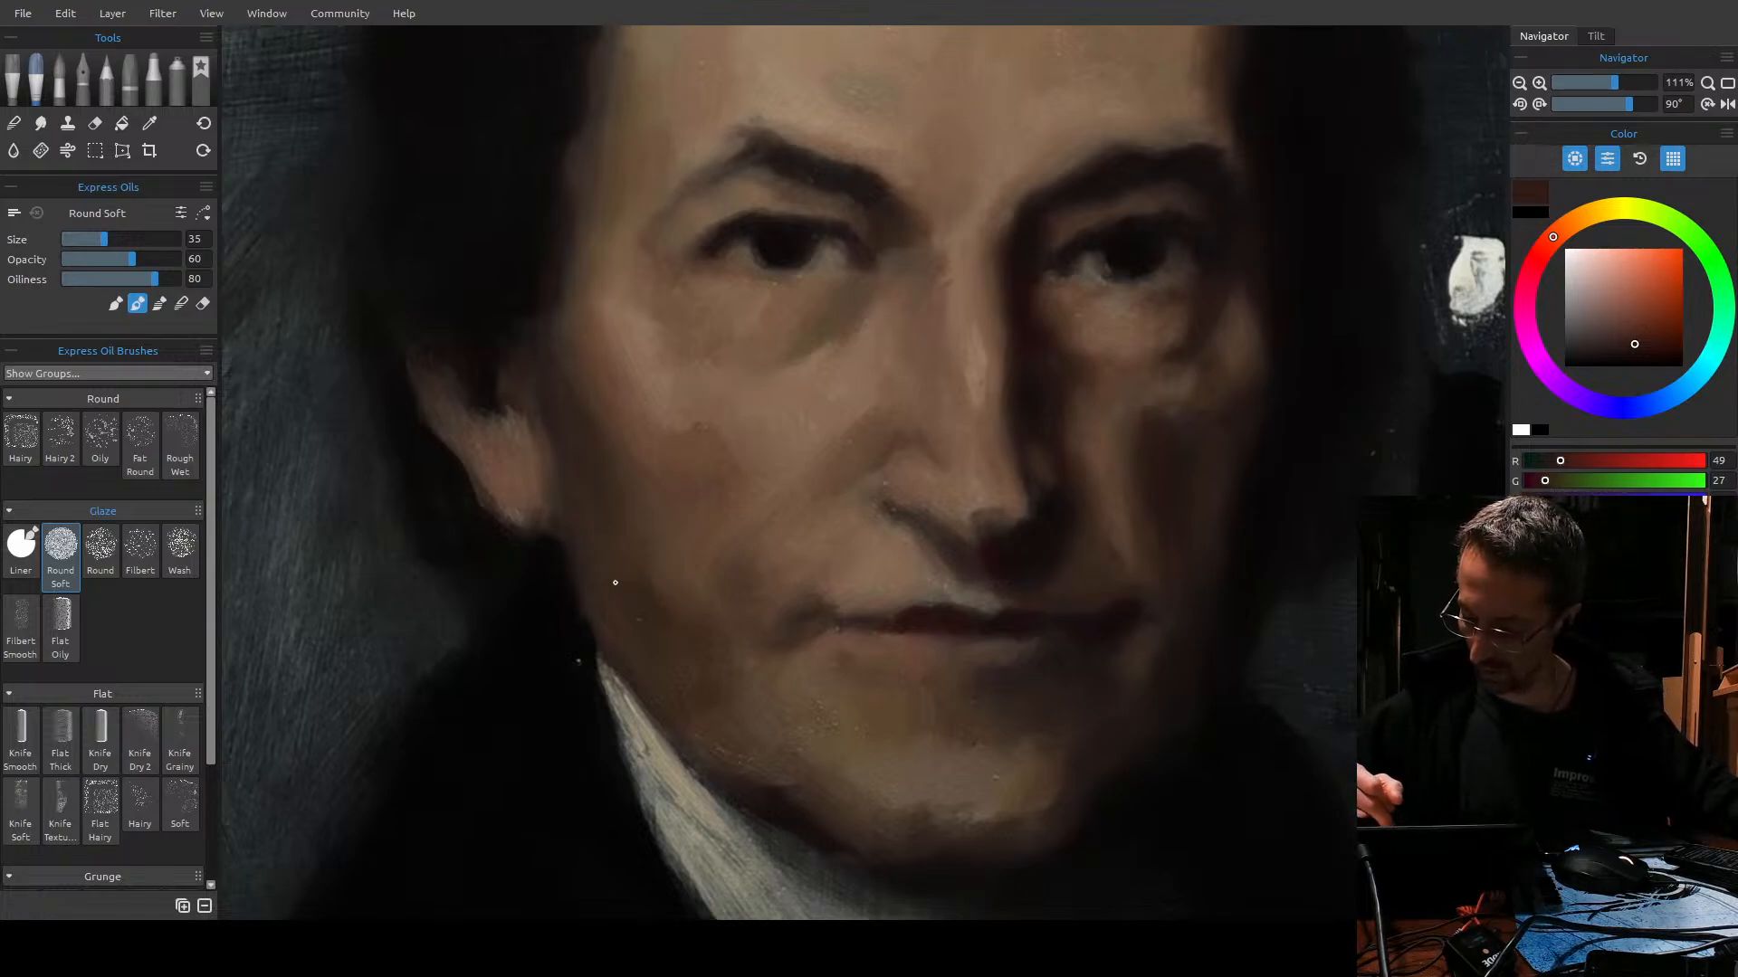
{"action": "key", "text": "bracketright"}
{"action": "key", "text": "bracketright"}
{"action": "key", "text": "bracketright"}
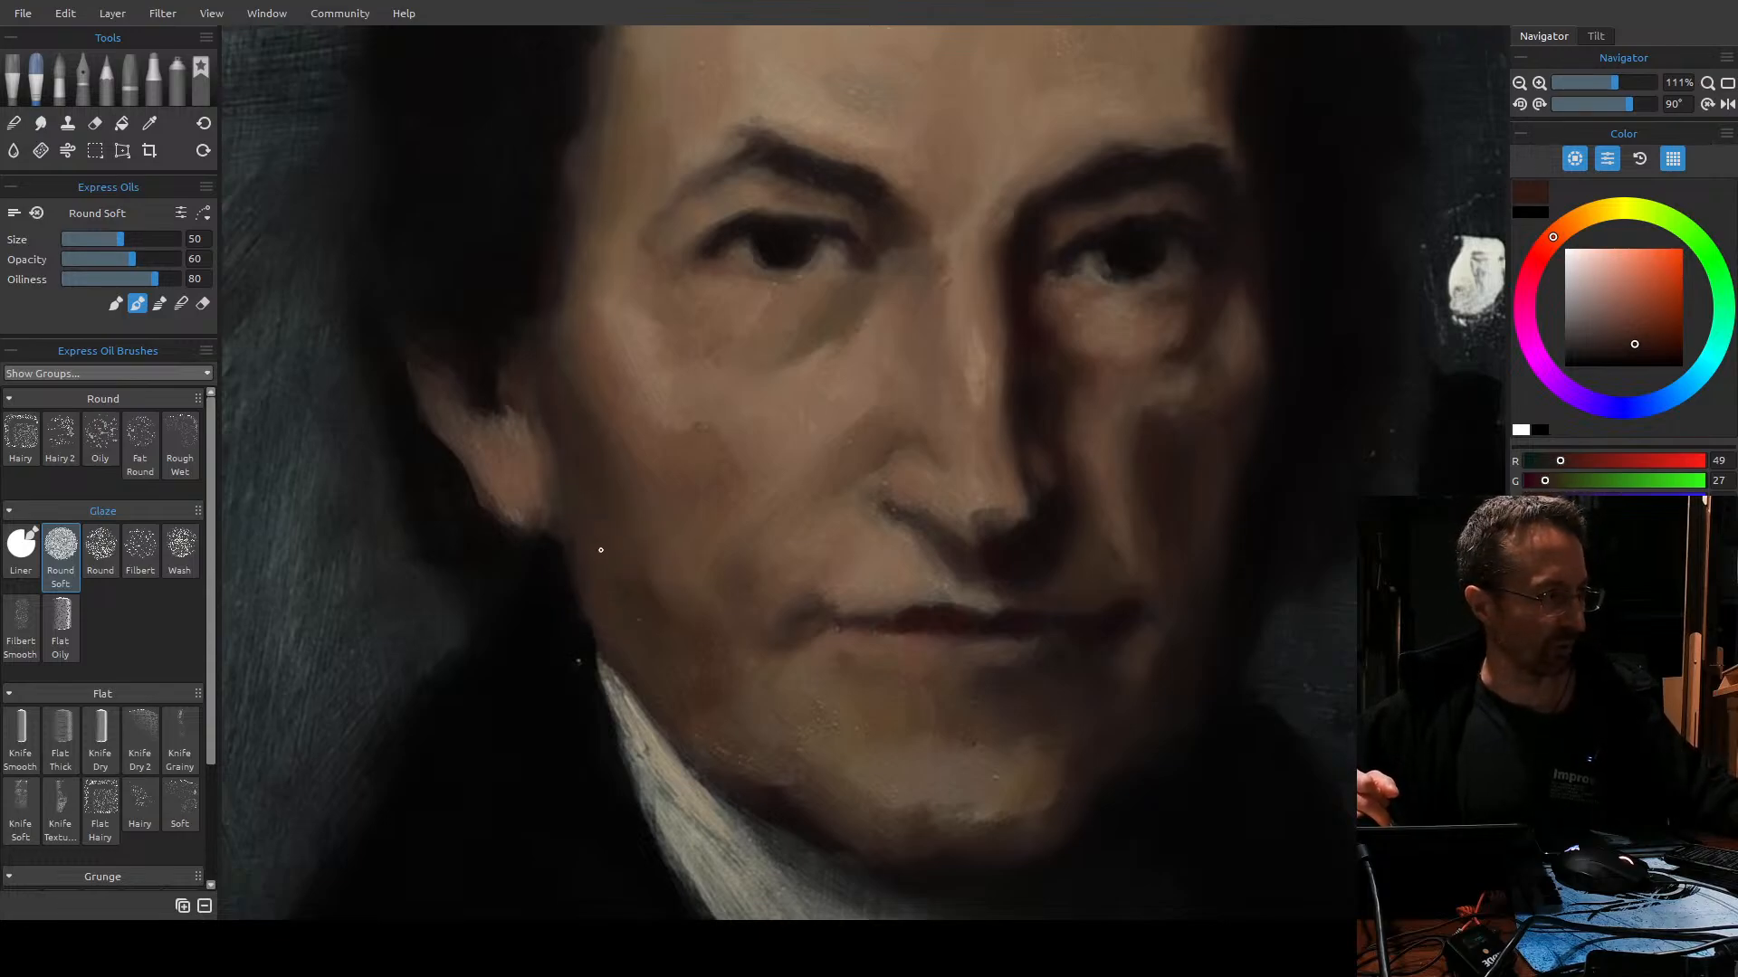
{"action": "key", "text": "bracketleft"}
{"action": "key", "text": "bracketleft"}
{"action": "key", "text": "bracketleft"}
{"action": "key", "text": "bracketleft"}
{"action": "key", "text": "bracketleft"}
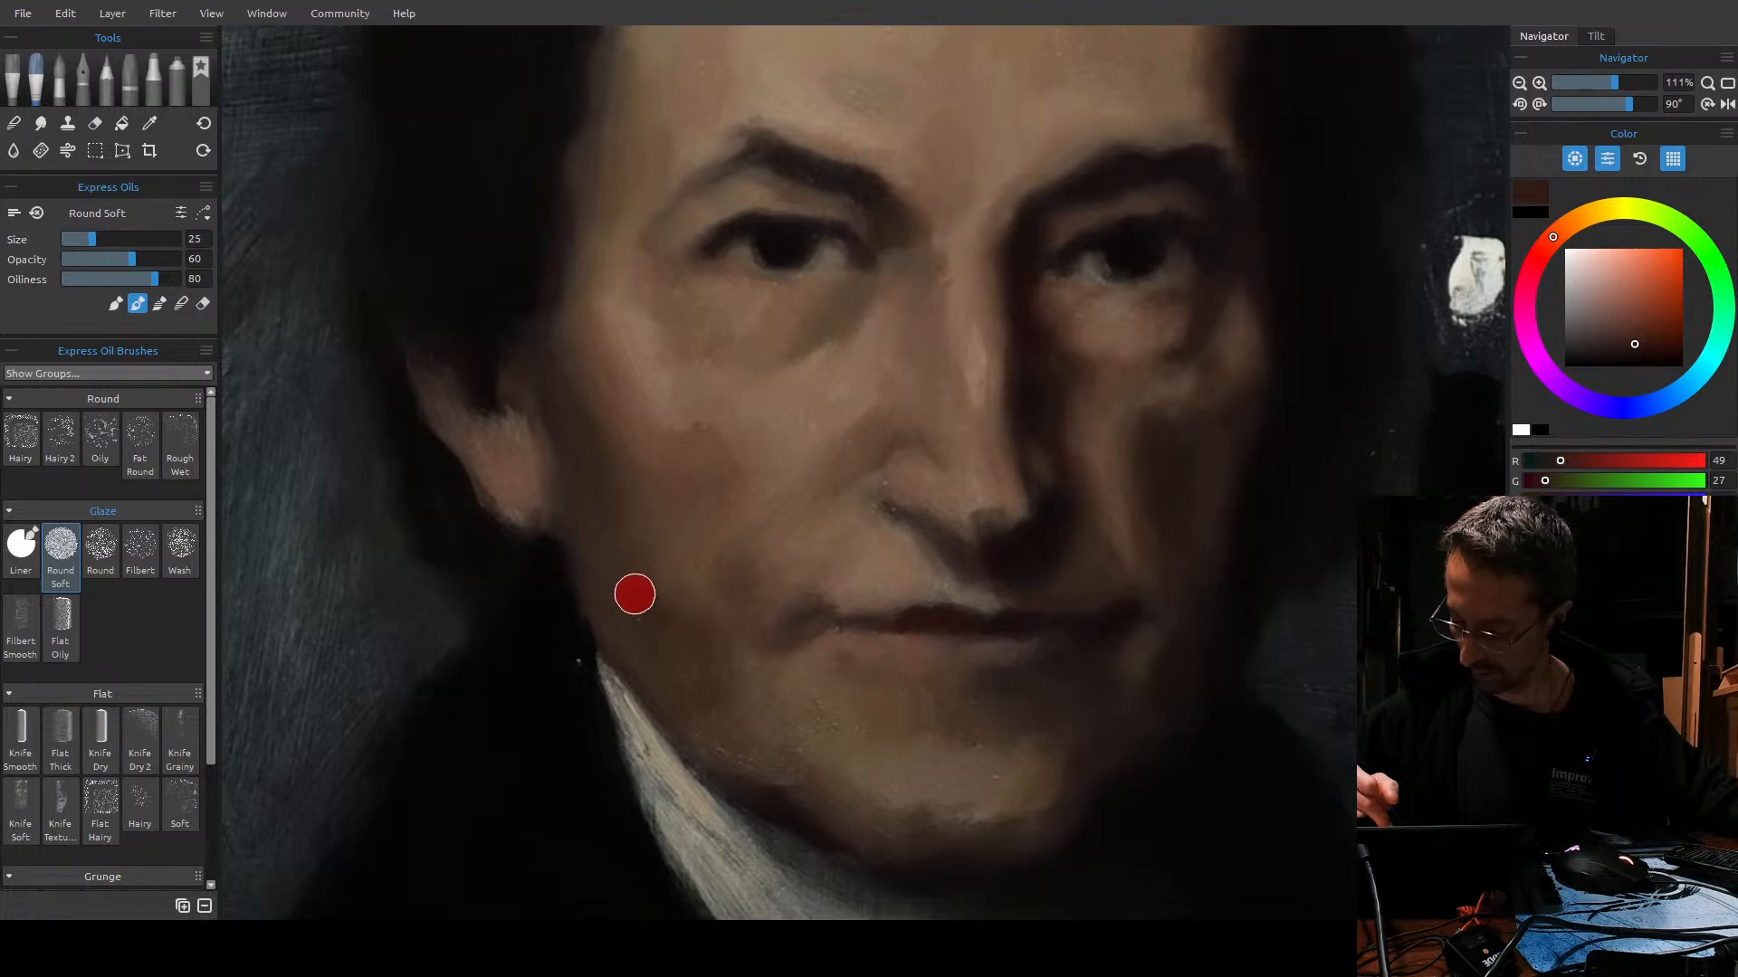
{"action": "key", "text": "bracketright"}
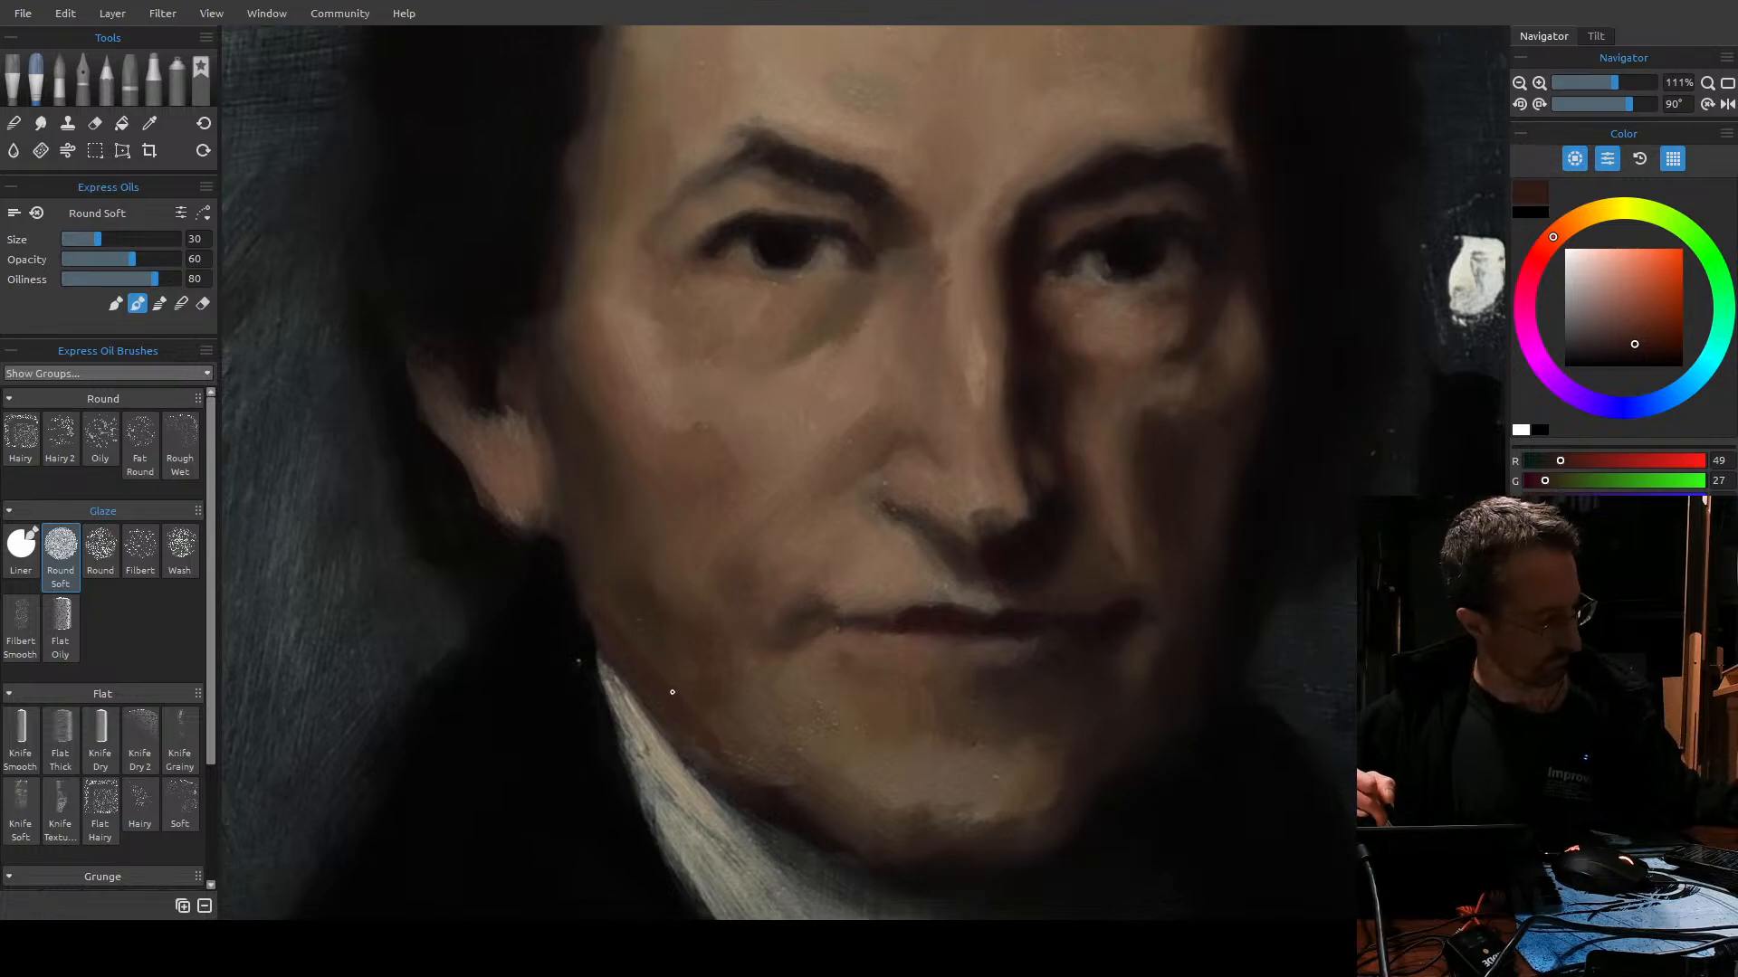
{"action": "key", "text": "ctrl+z"}
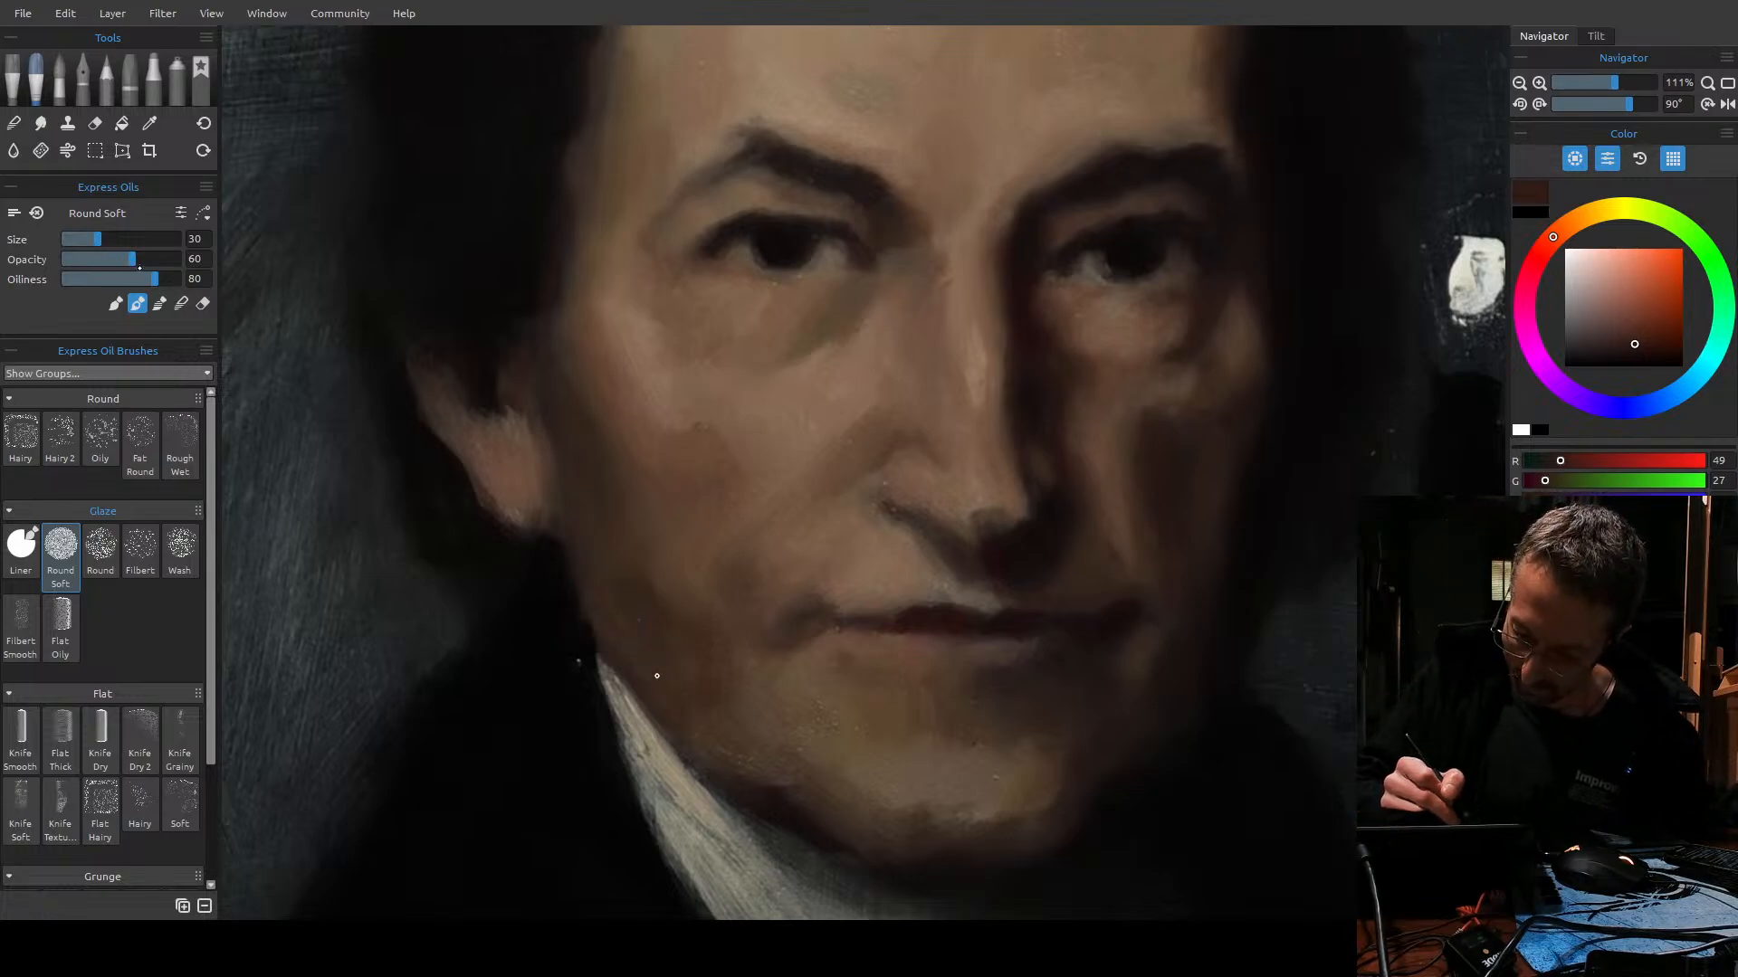
Lower the Round Soft brush's Opacity to 11 and enable its custom pressure curve.
{"action": "left_click_drag", "start_coordinate": [104, 258], "coordinate": [76, 277]}
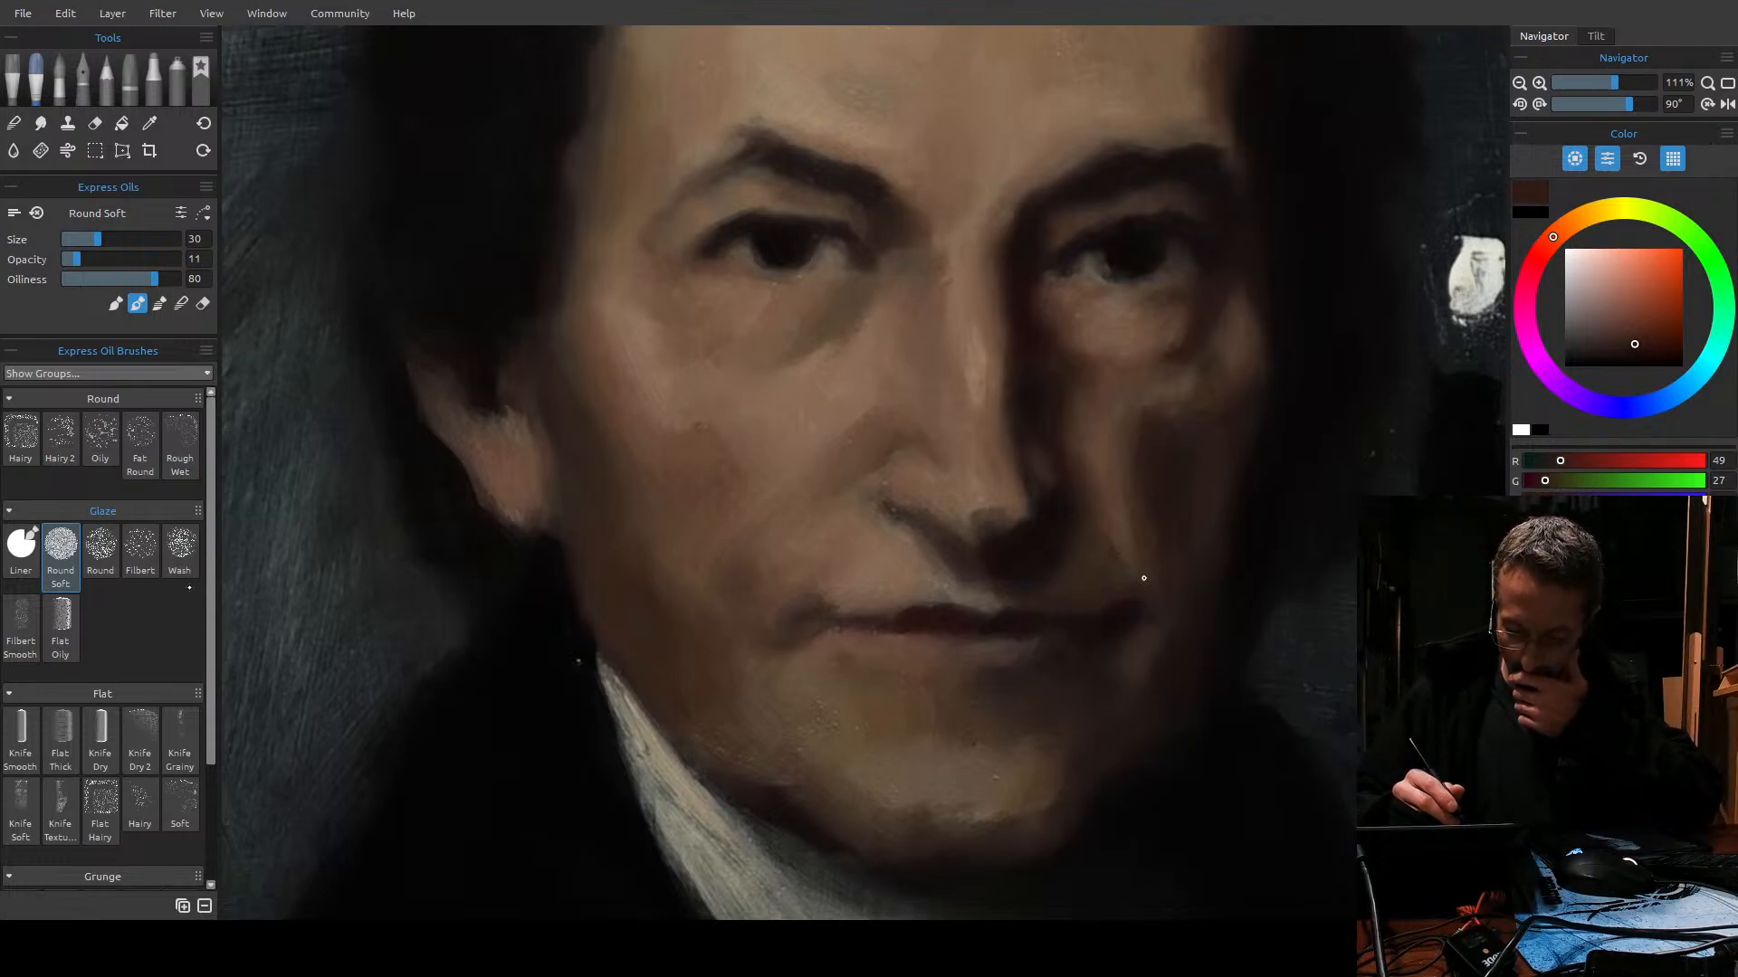
{"action": "left_click_drag", "start_coordinate": [209, 703], "coordinate": [216, 821]}
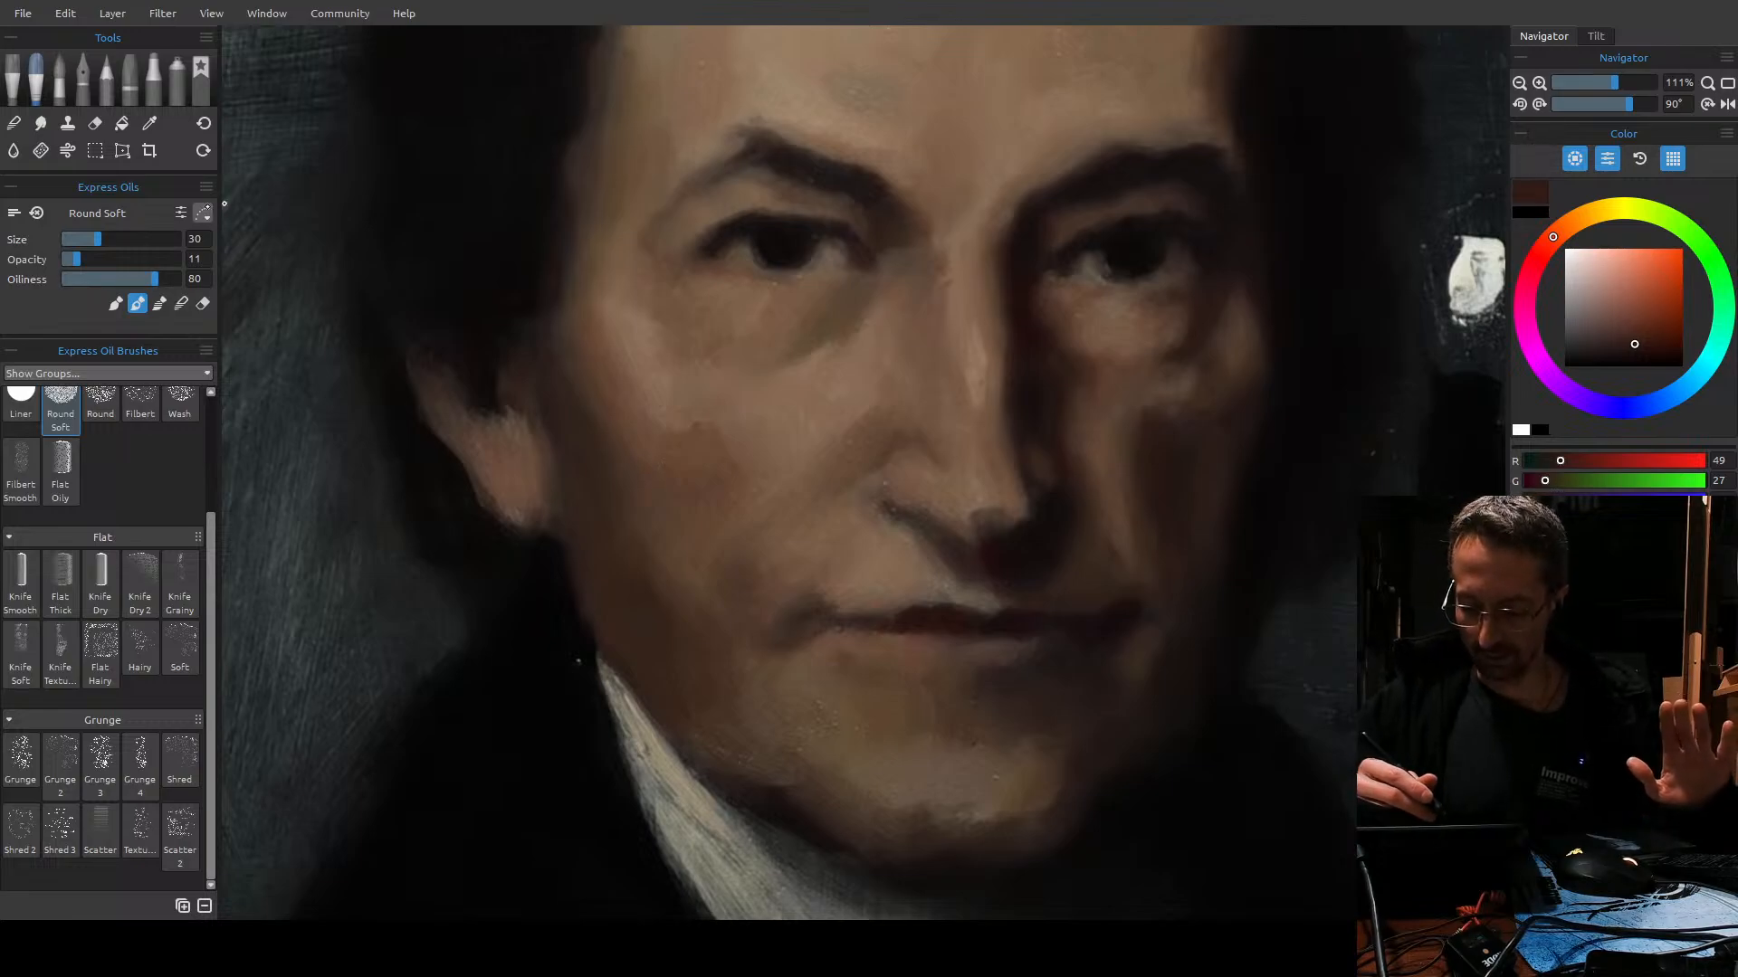
{"action": "left_click", "coordinate": [203, 213]}
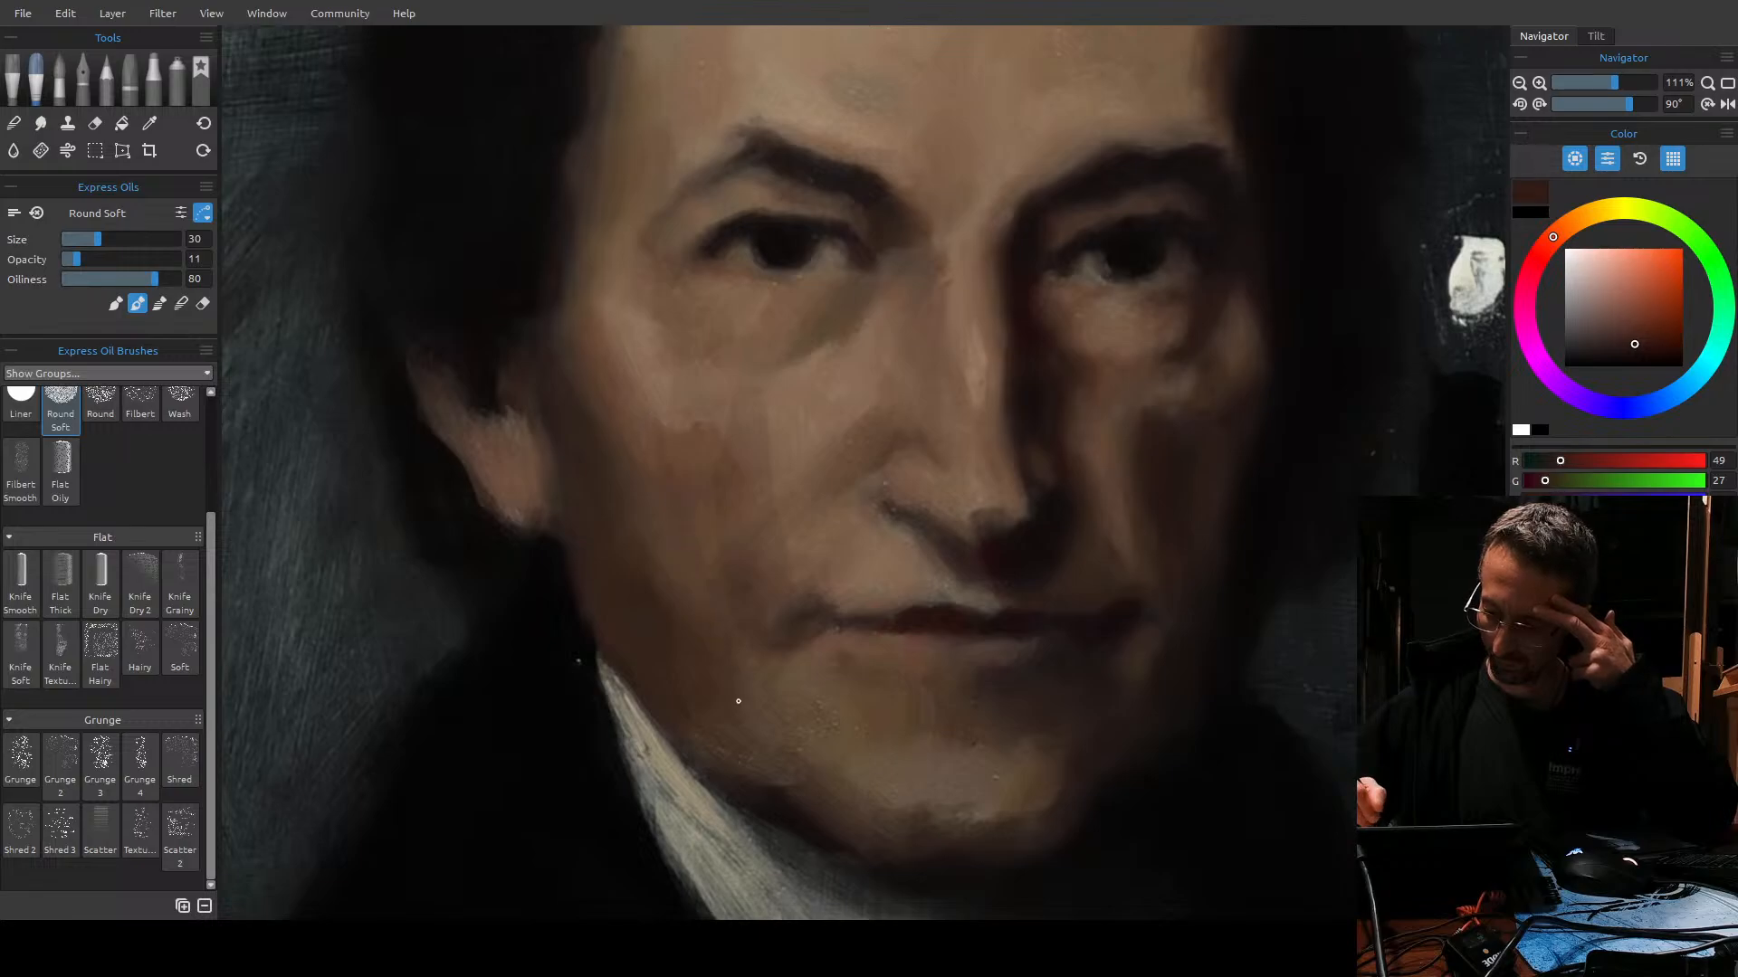
Undo the glaze test strokes on the cheek and jaw.
{"action": "key", "text": "ctrl+z"}
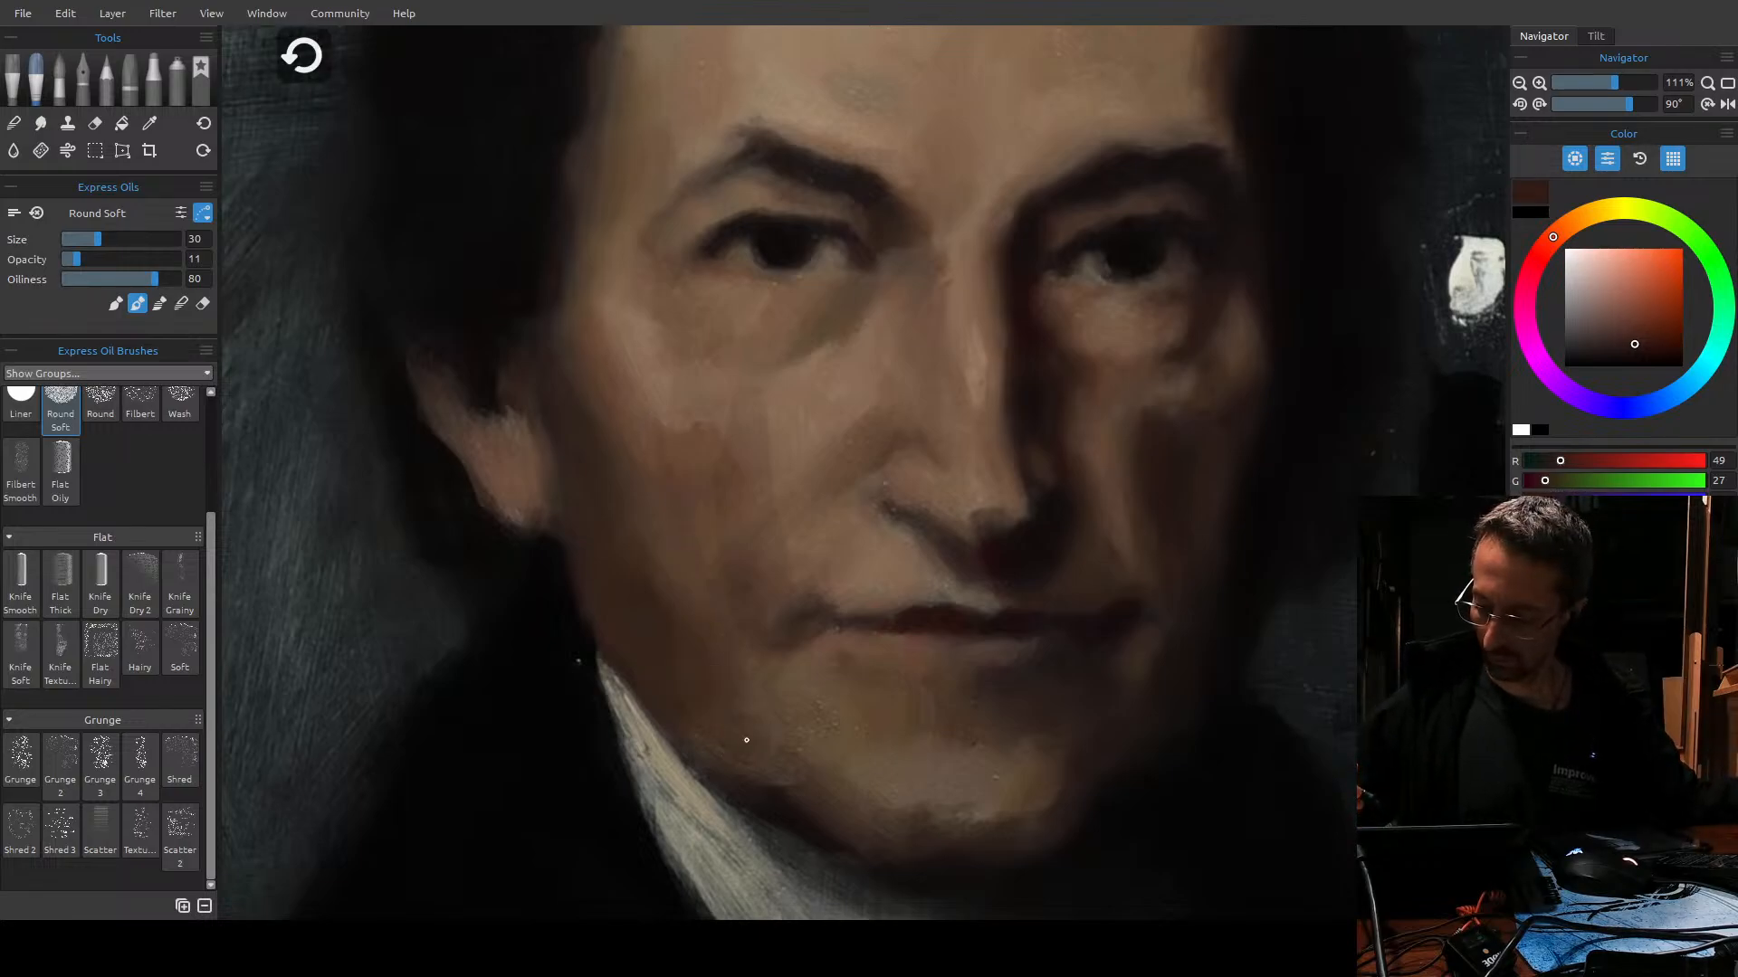
{"action": "key", "text": "ctrl+z"}
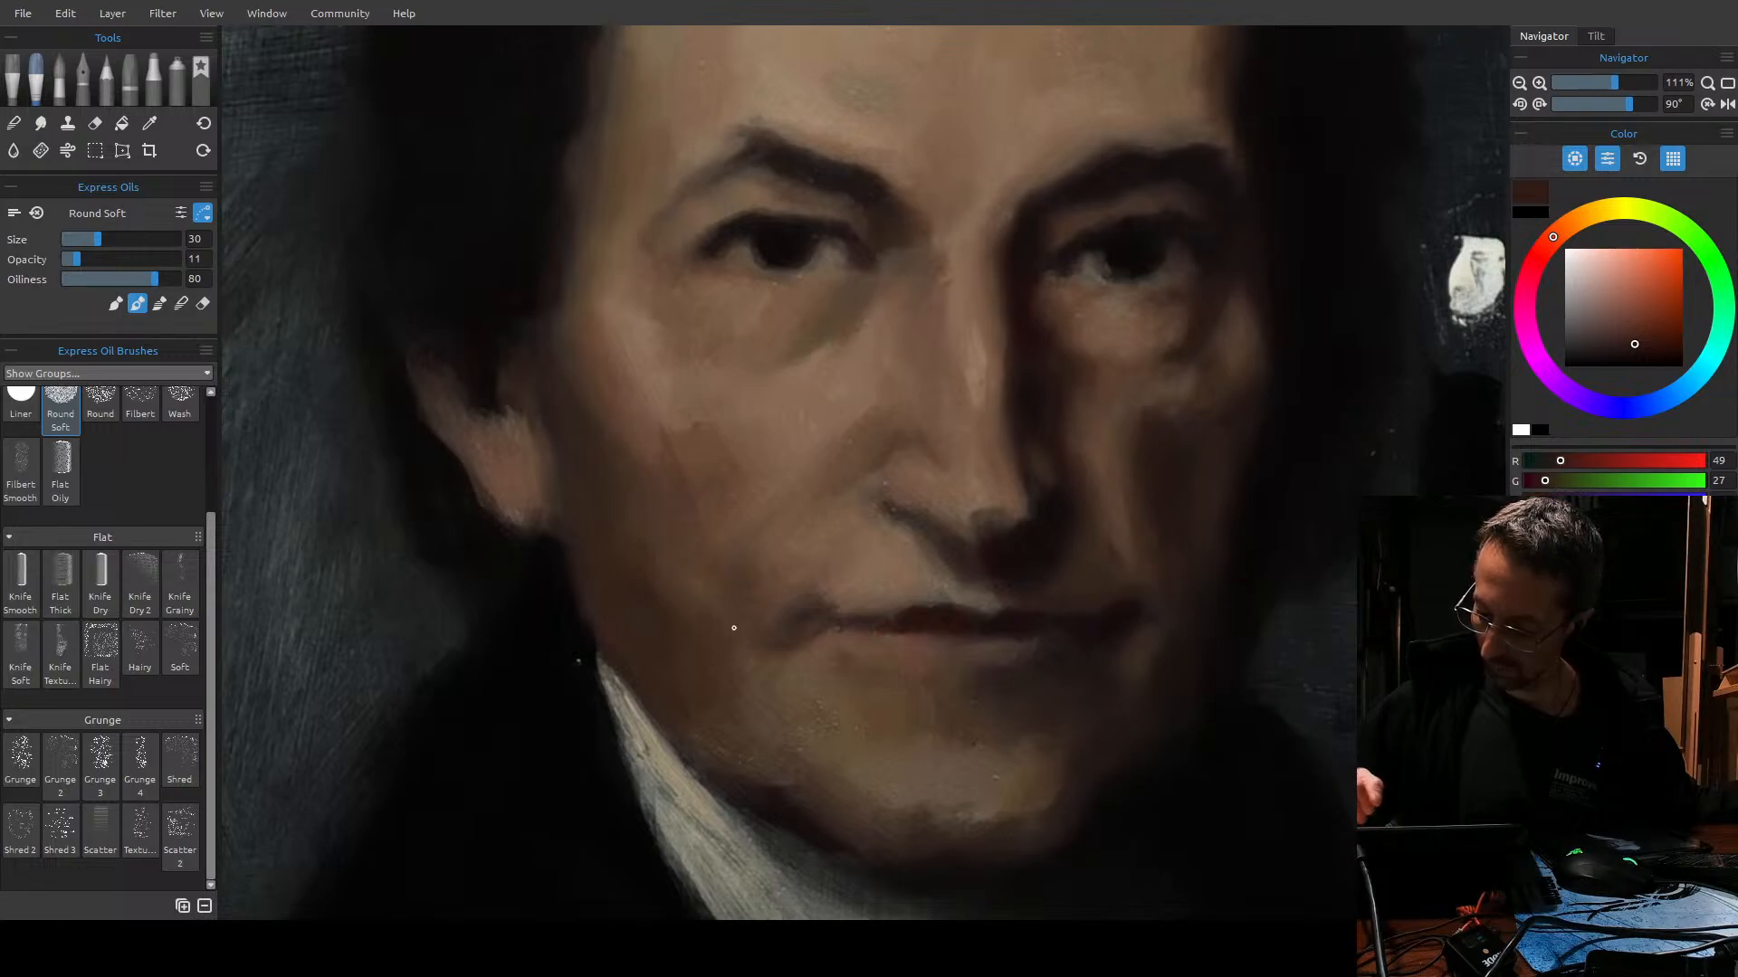
{"action": "key", "text": "ctrl+z"}
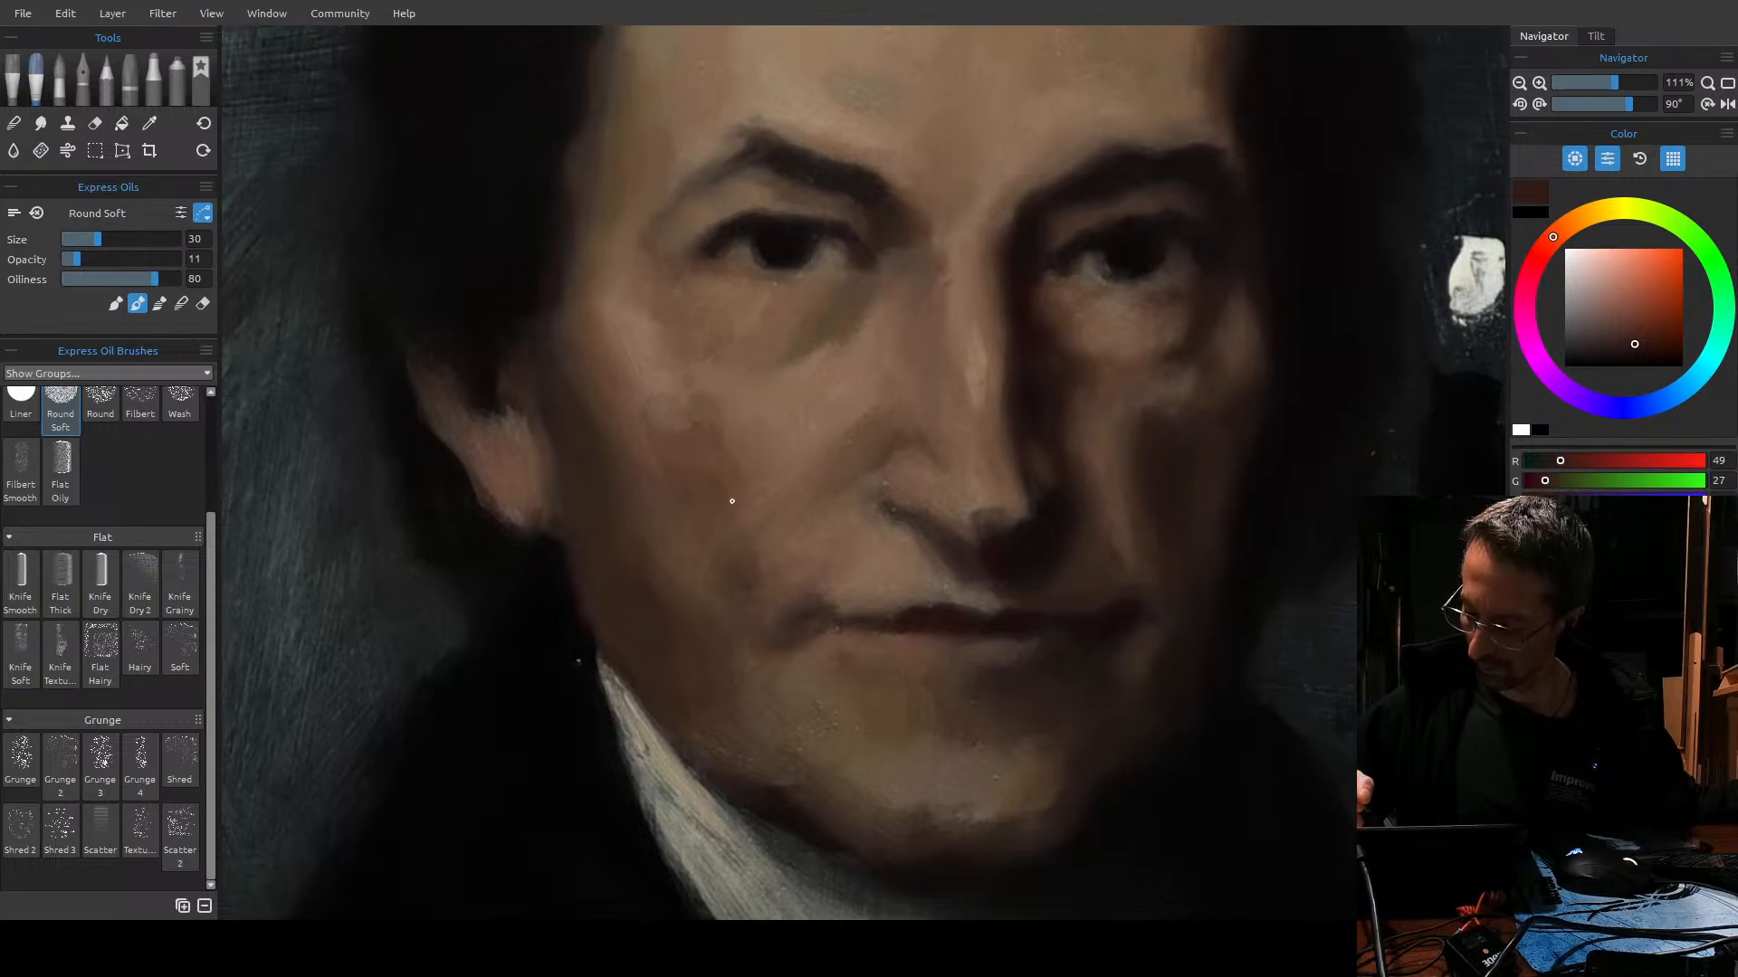
{"action": "key", "text": "ctrl+z"}
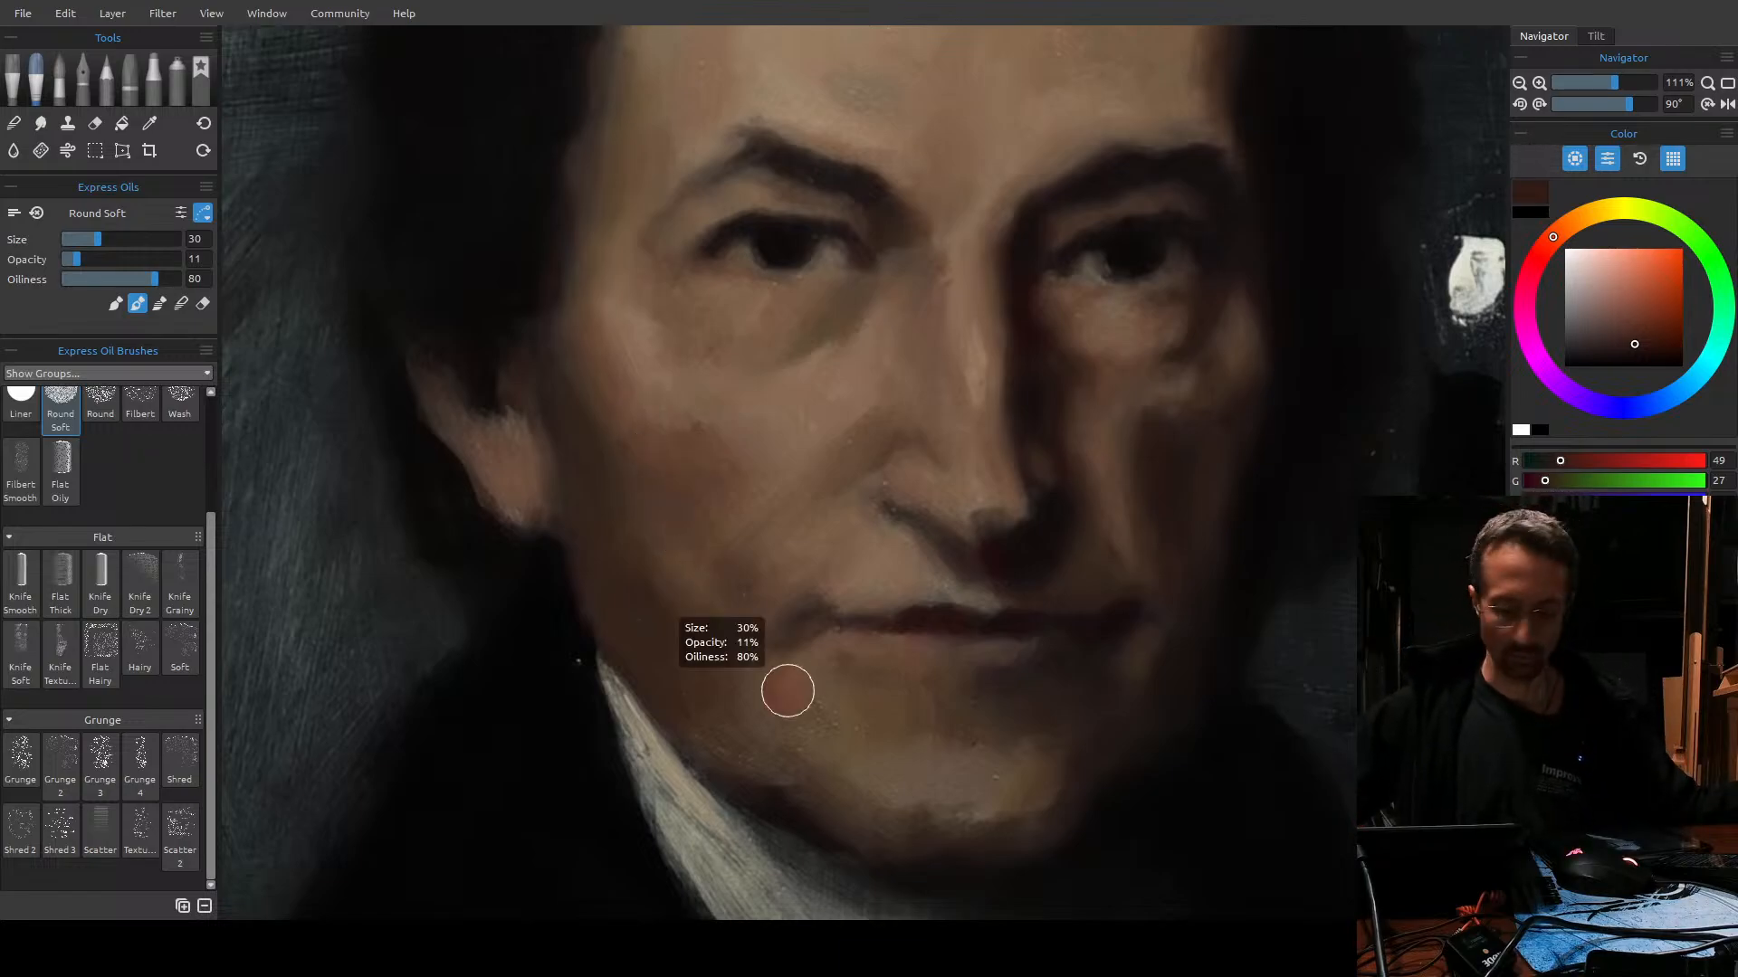
{"action": "key", "text": "ctrl+z"}
{"action": "key", "text": "ctrl+z"}
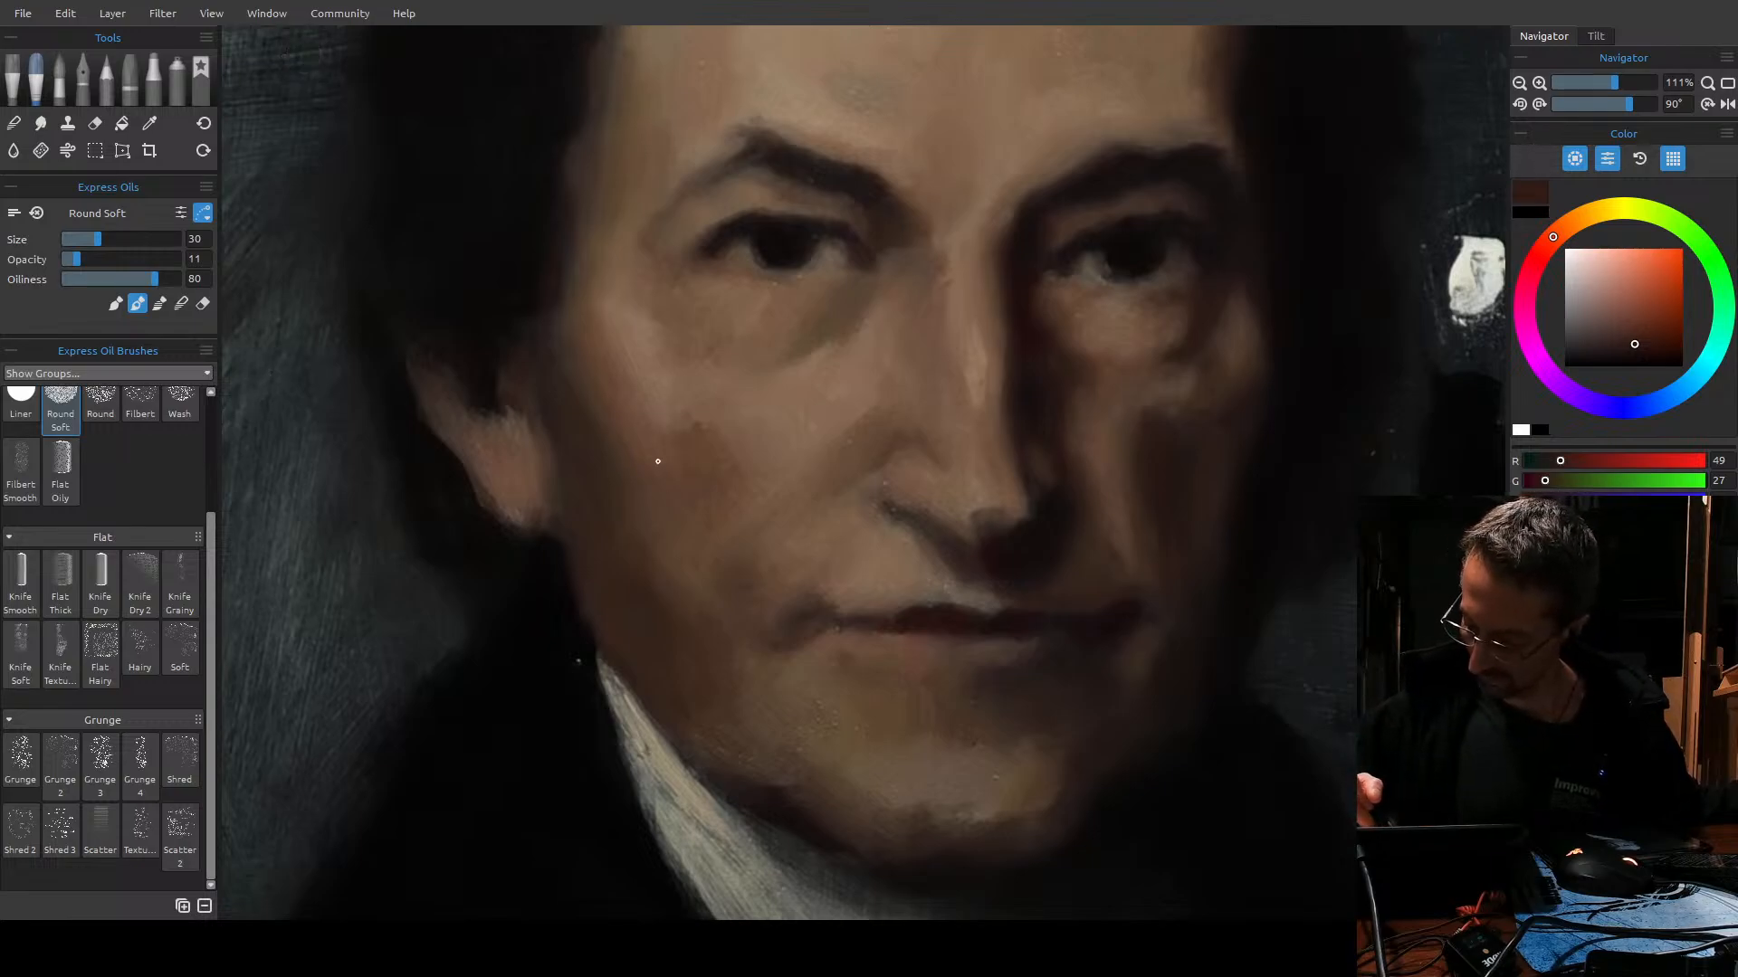
Undo the last glaze stroke on the cheek and disable the Round Soft brush's custom pressure curve.
{"action": "key", "text": "ctrl+z"}
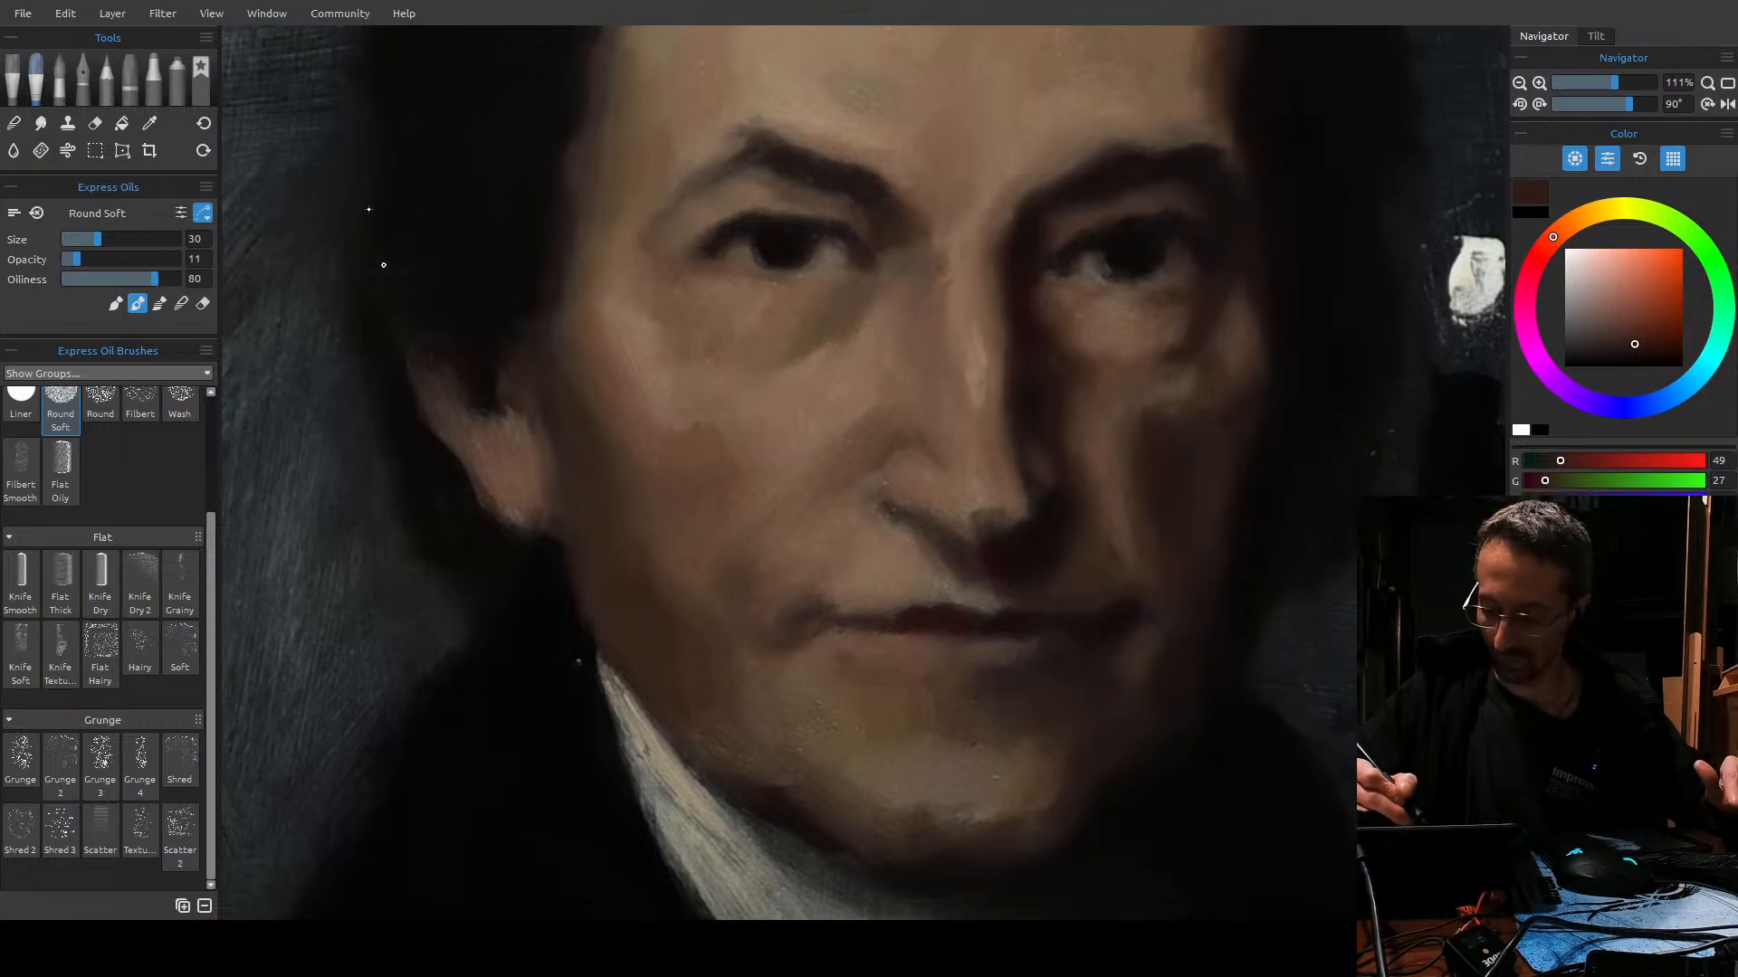
{"action": "key", "text": "s"}
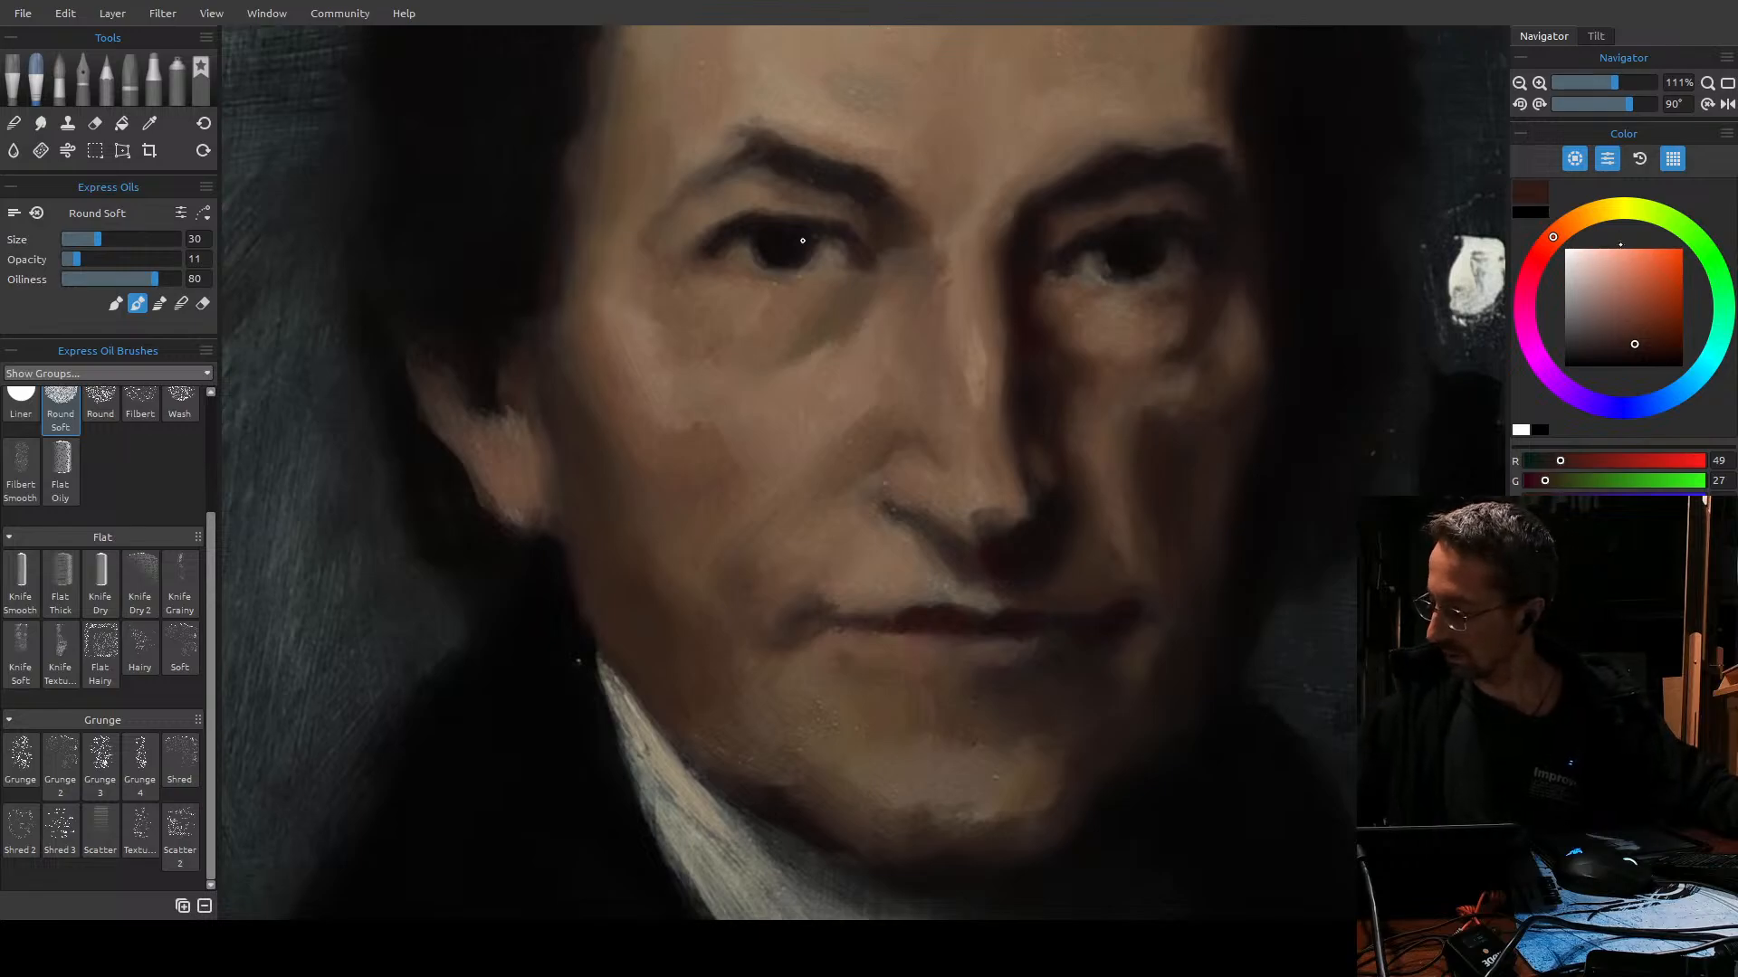
Choose a slightly lighter brown (R 65, G 34) and set the brush size to 25 for glazing the lit side's jaw.
{"action": "left_click", "coordinate": [1639, 328]}
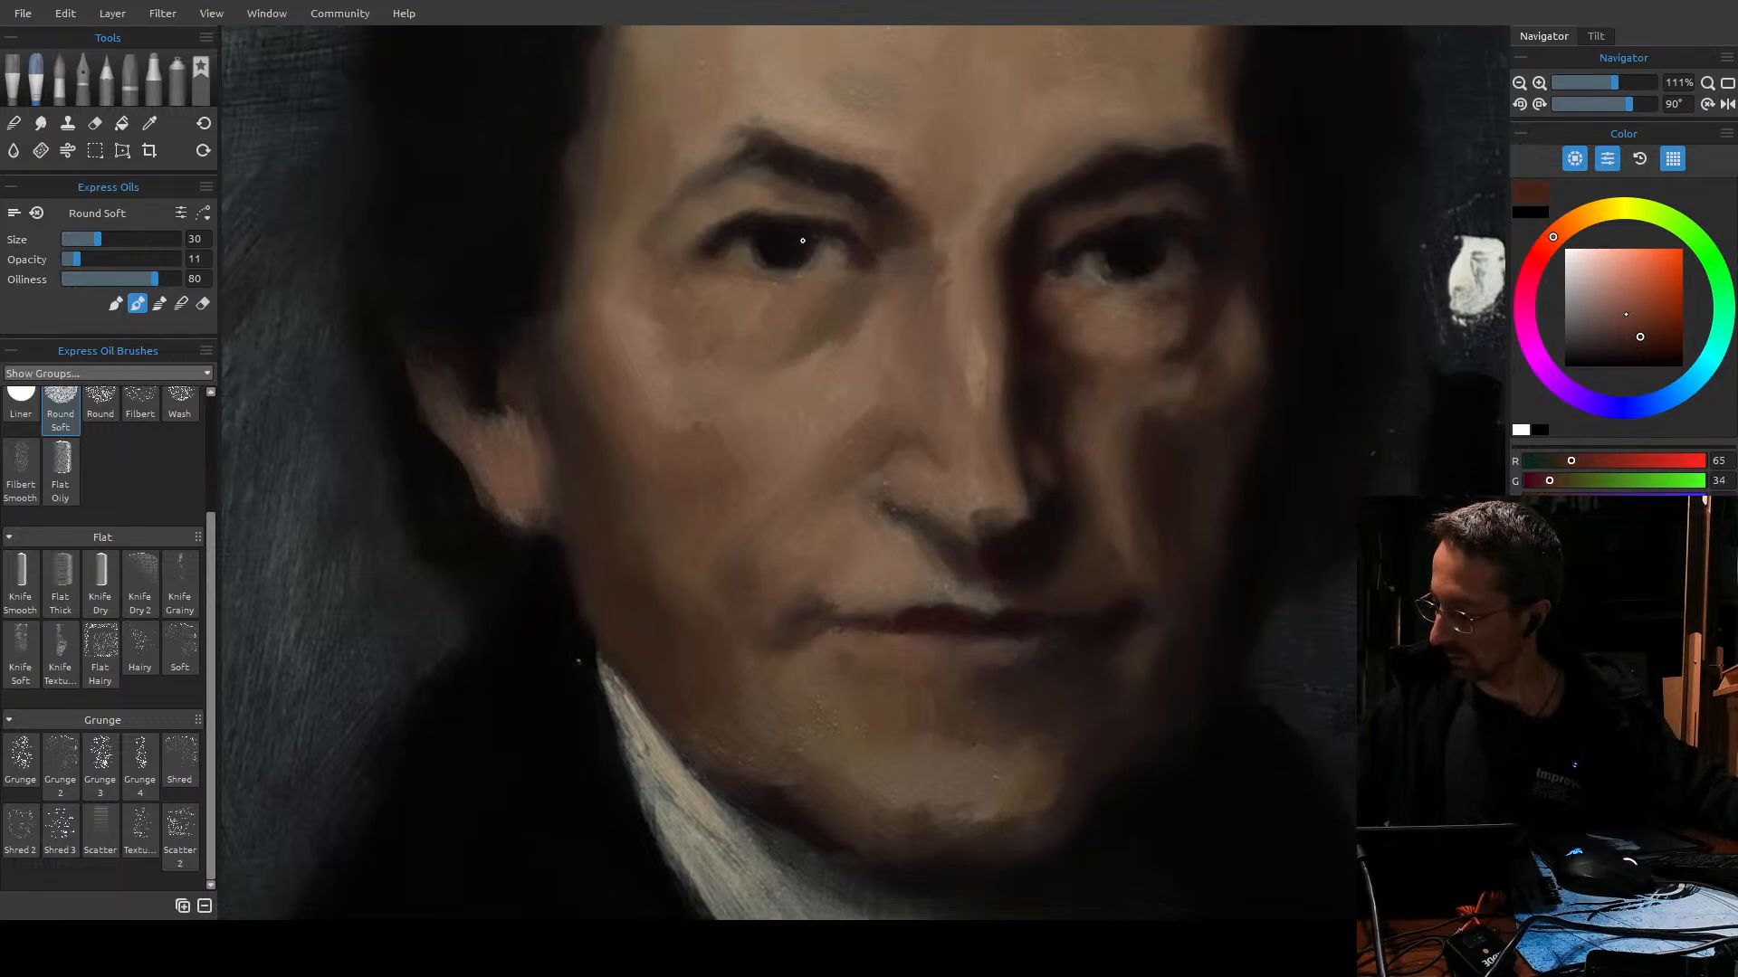
{"action": "key", "text": "bracketright"}
{"action": "key", "text": "bracketright"}
{"action": "key", "text": "bracketleft"}
{"action": "key", "text": "bracketleft"}
{"action": "key", "text": "bracketleft"}
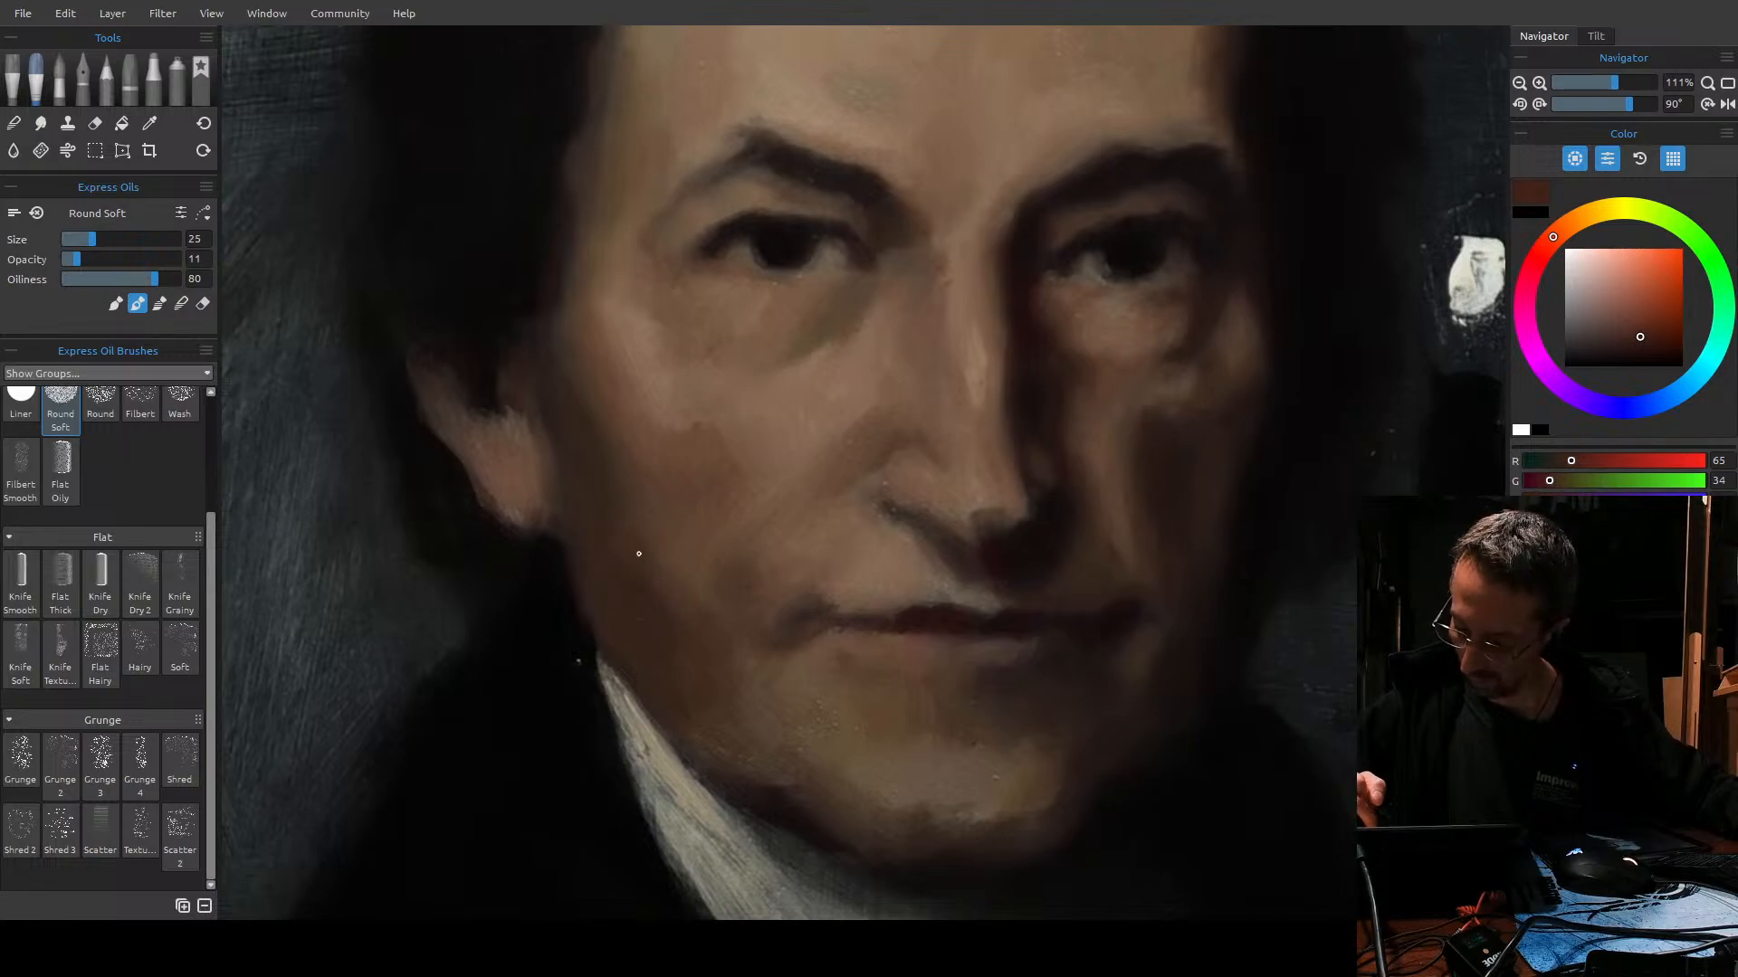
Sample a dark reddish brown near the mouth corner and glaze the side of the cheek at brush size 40.
{"action": "key", "text": "bracketright"}
{"action": "key", "text": "bracketright"}
{"action": "left_click", "coordinate": [837, 610], "text": "alt"}
{"action": "key", "text": "bracketright"}
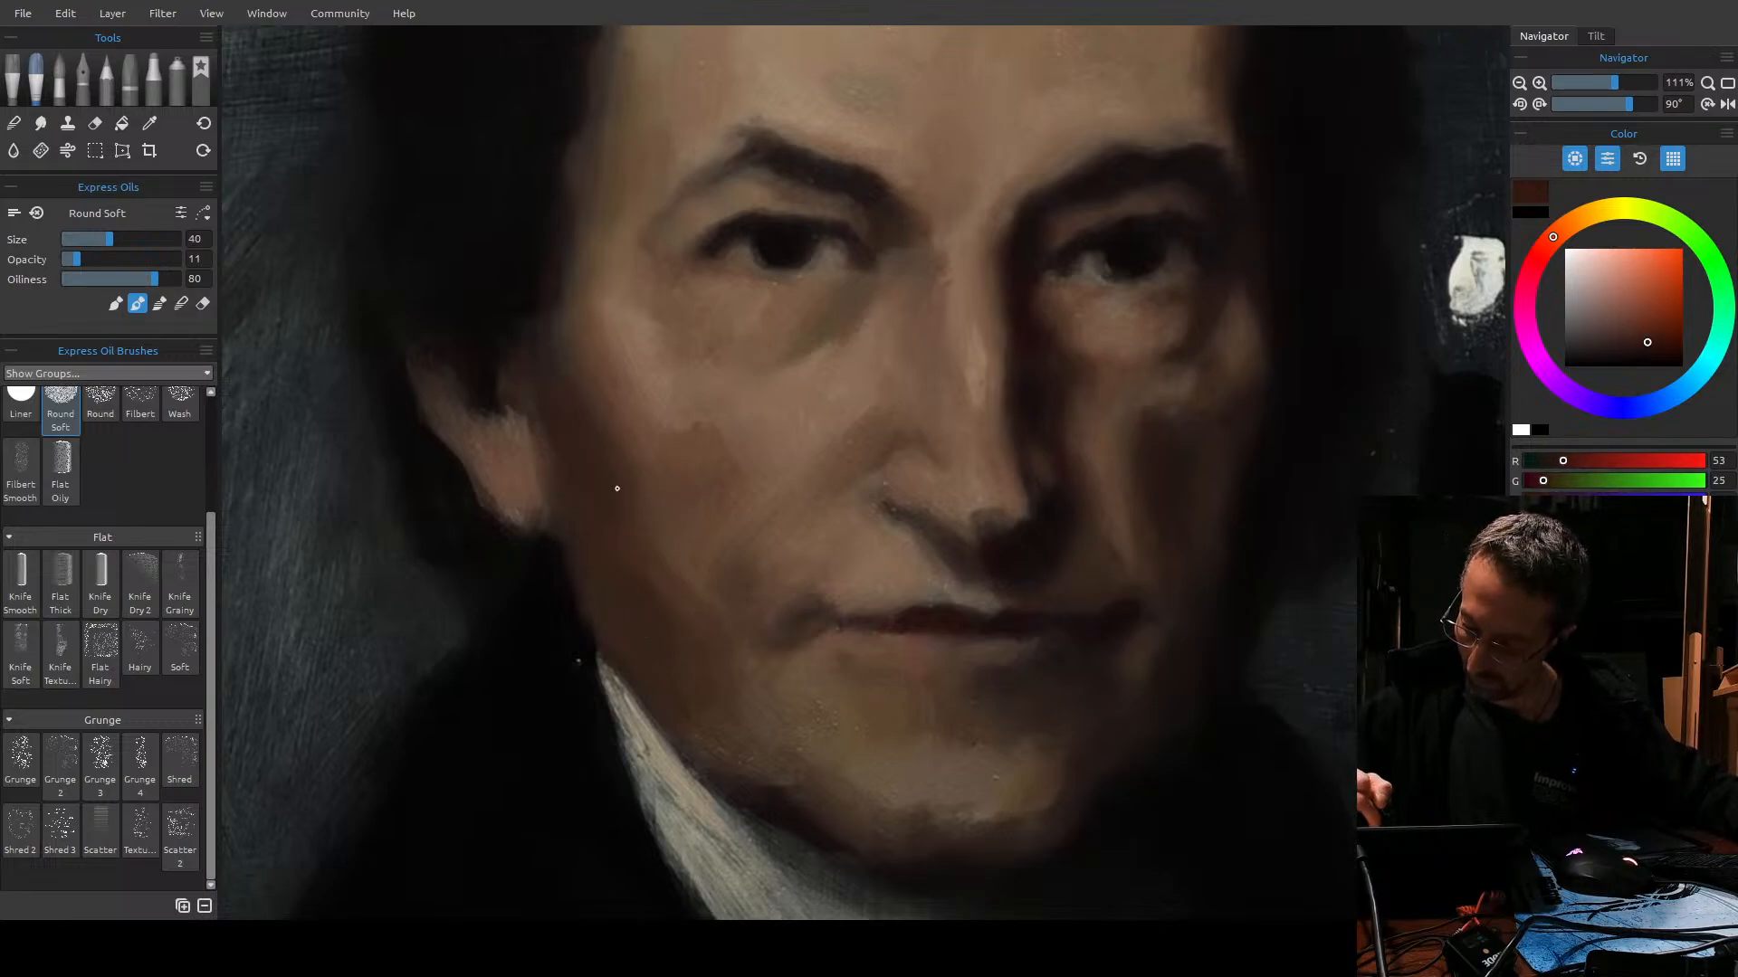
Choose a very dark brown (R 36, G 12) and deepen the shadow between cheek and ear at brush size 20.
{"action": "key", "text": "bracketleft"}
{"action": "key", "text": "bracketleft"}
{"action": "key", "text": "bracketleft"}
{"action": "key", "text": "bracketleft"}
{"action": "key", "text": "bracketright"}
{"action": "key", "text": "bracketleft"}
{"action": "key", "text": "bracketleft"}
{"action": "left_click", "coordinate": [1667, 350]}
{"action": "key", "text": "bracketright"}
{"action": "key", "text": "bracketright"}
{"action": "key", "text": "bracketright"}
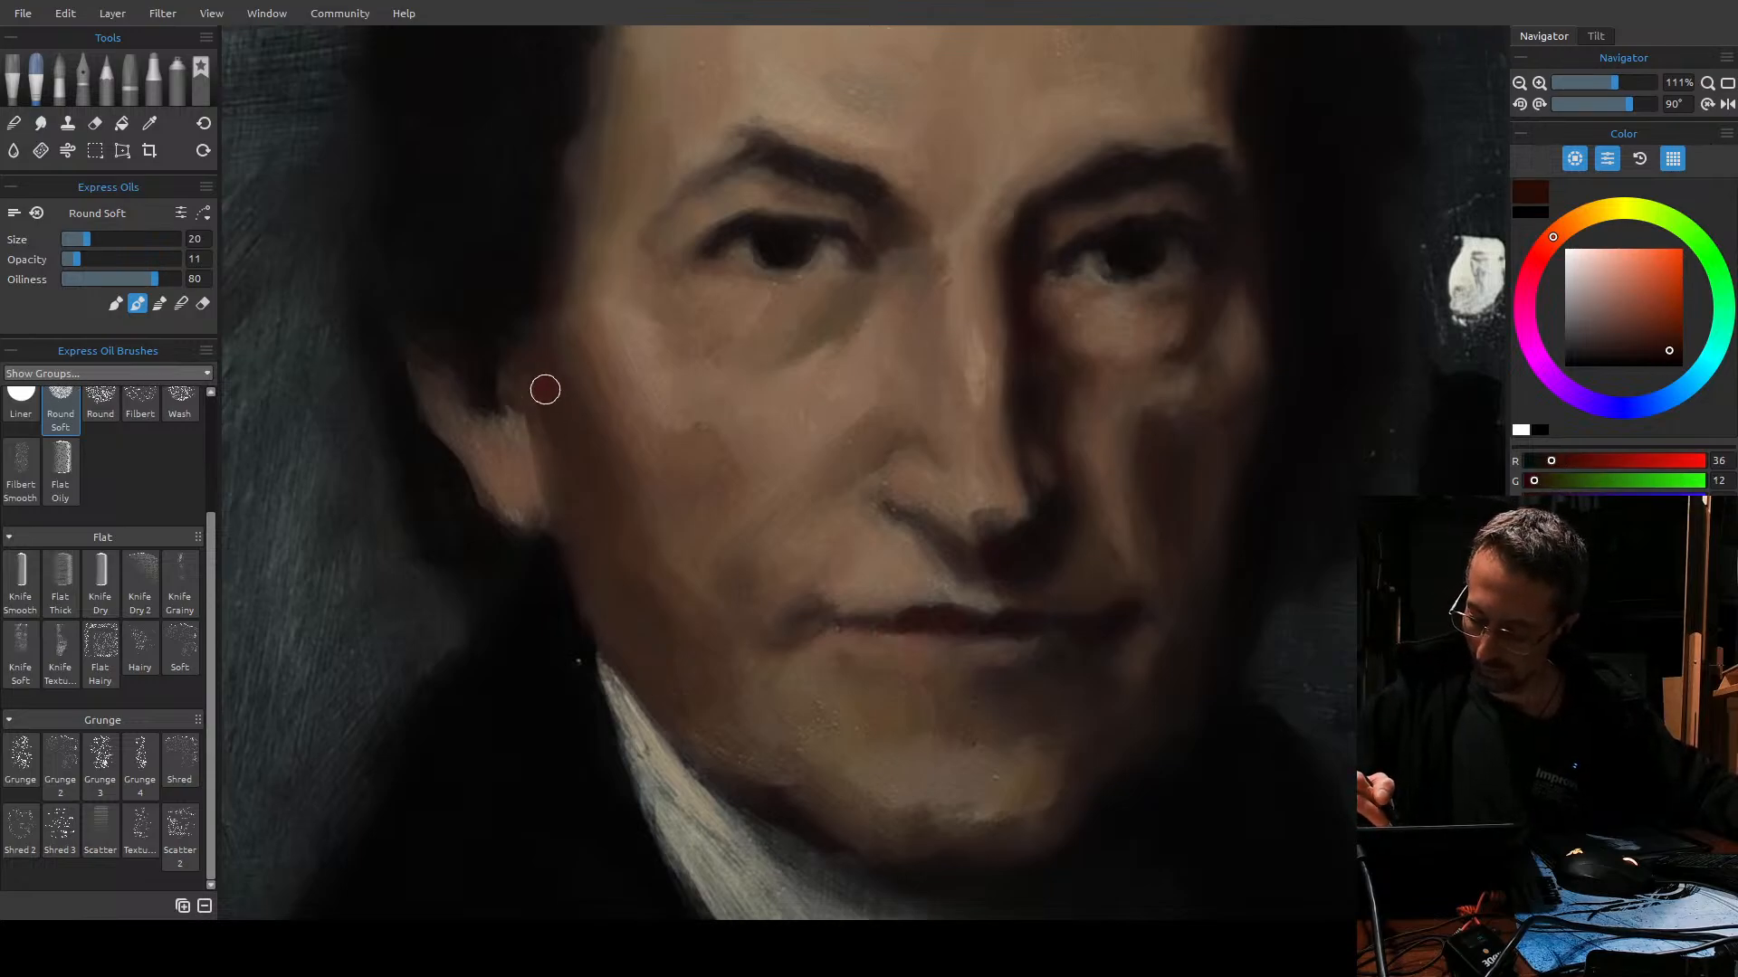
Glaze the dark brown beside the ear and down the jawline, varying the brush size between 7 and 25.
{"action": "key", "text": "bracketleft"}
{"action": "key", "text": "bracketleft"}
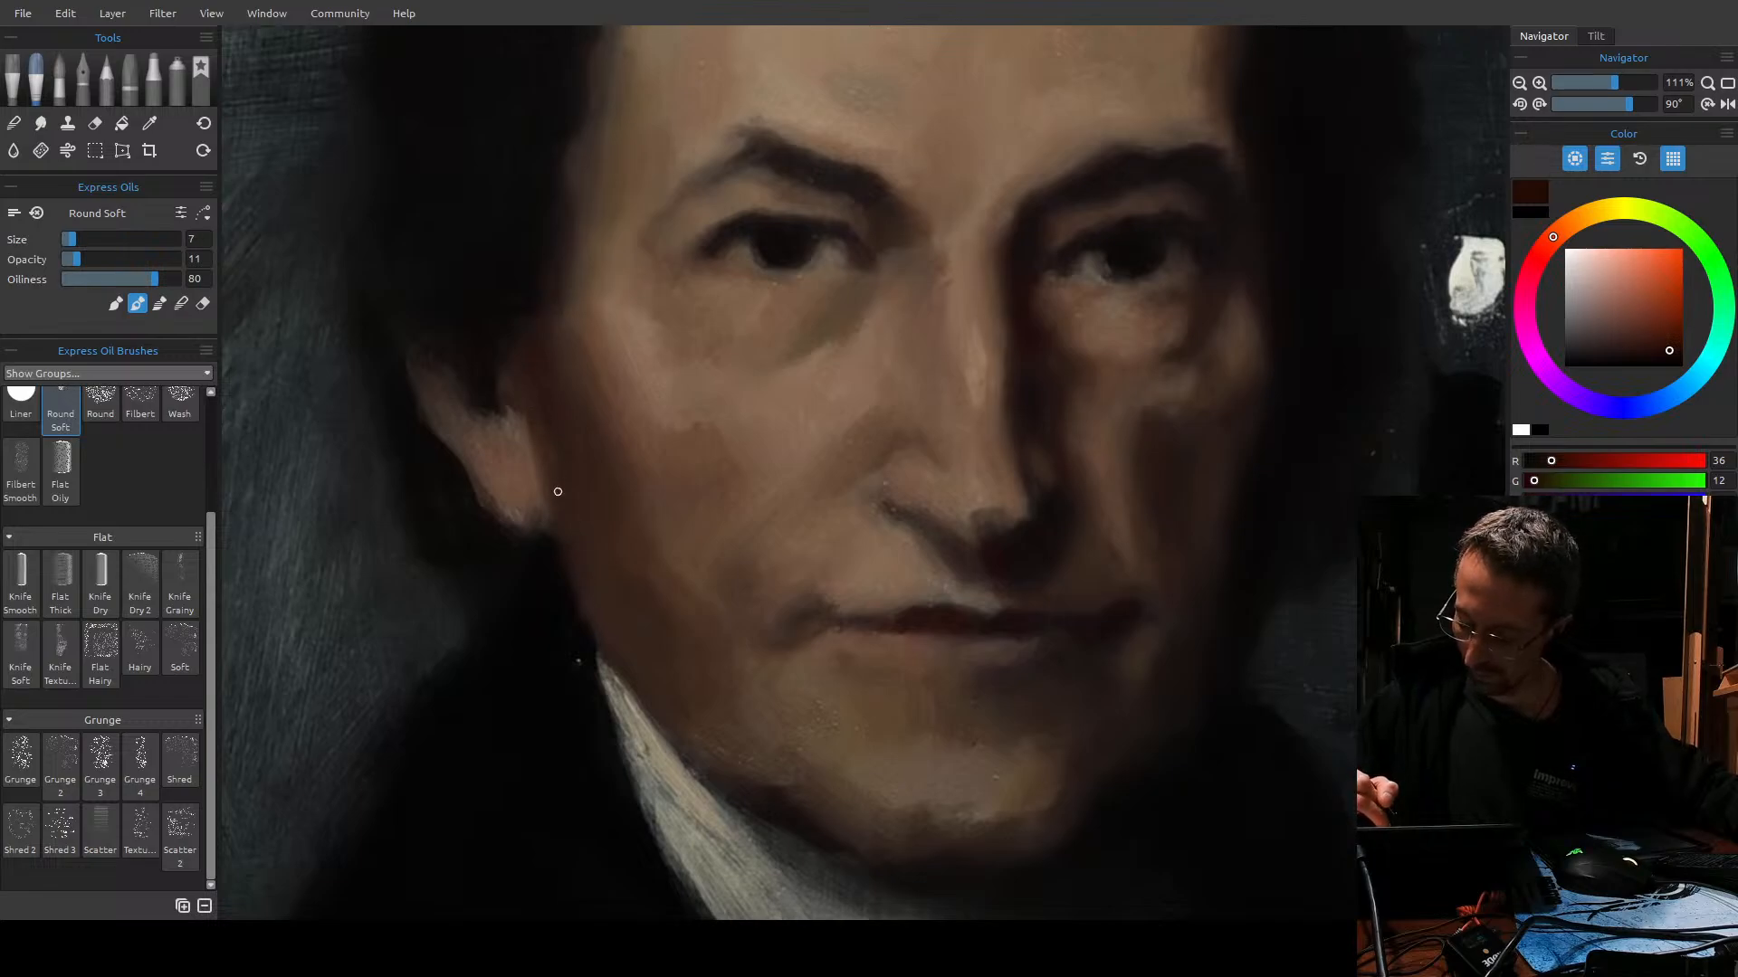
{"action": "key", "text": "bracketright"}
{"action": "key", "text": "bracketright"}
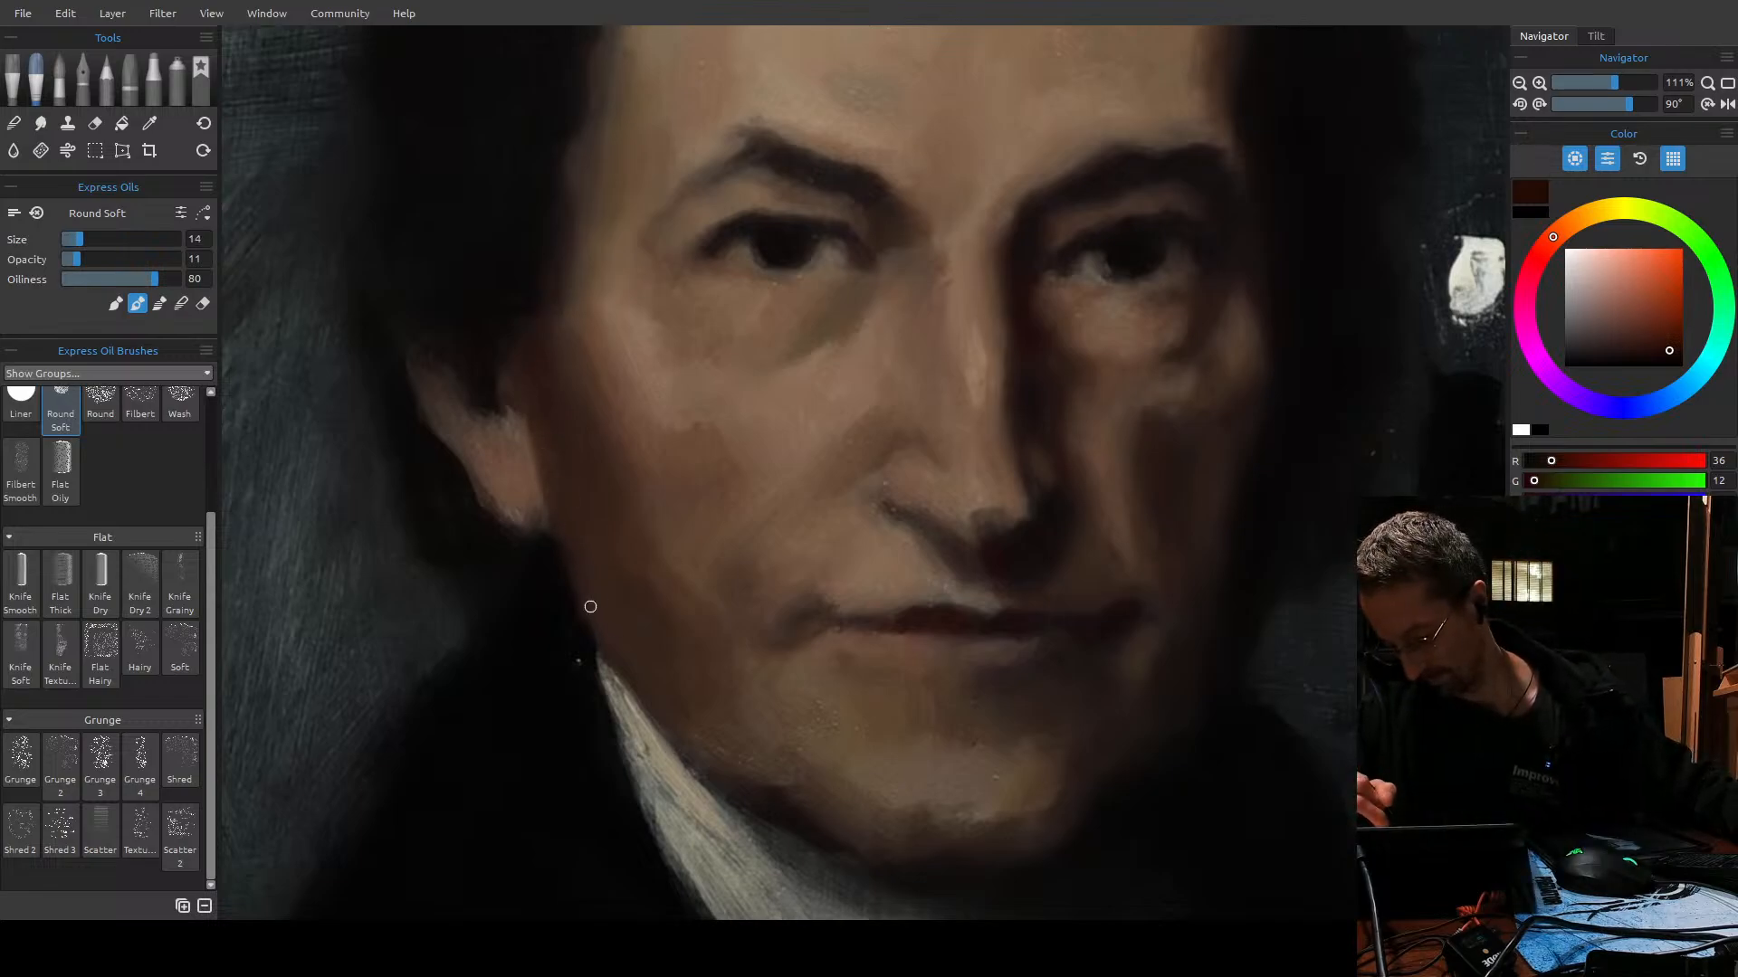
{"action": "key", "text": "bracketright"}
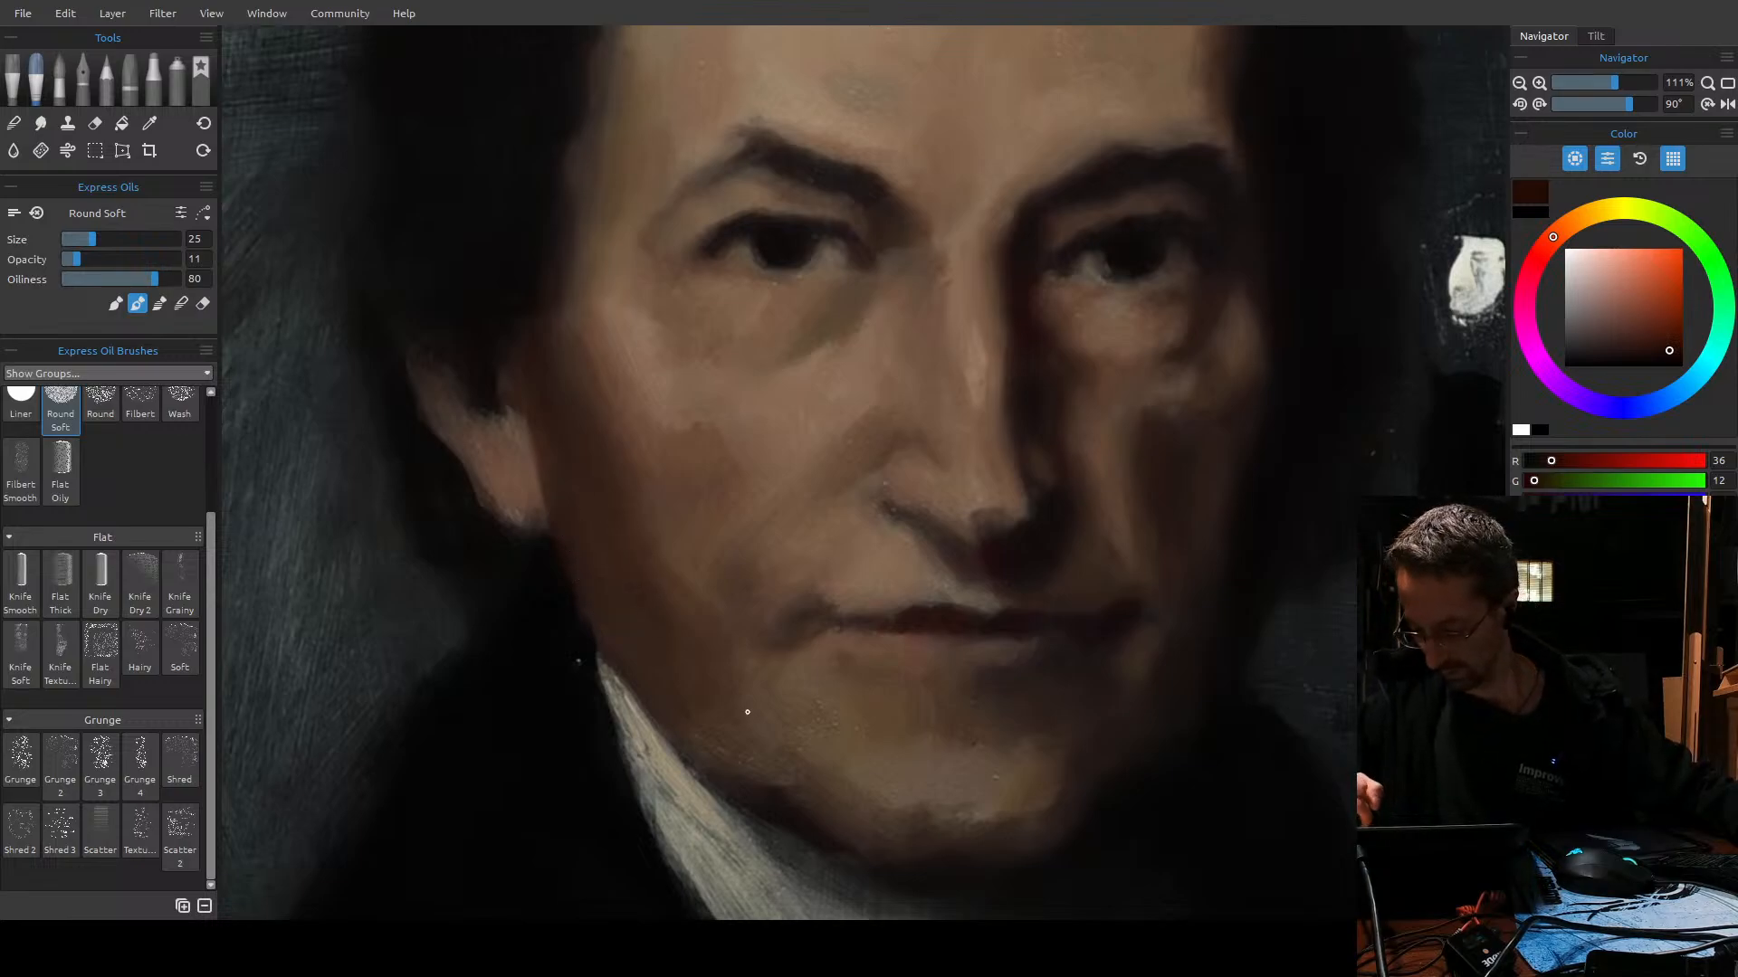
Darken the underside of the chin at brush size 35 and the shadowed side of the face at 30, finishing at size 20.
{"action": "key", "text": "bracketright"}
{"action": "key", "text": "bracketright"}
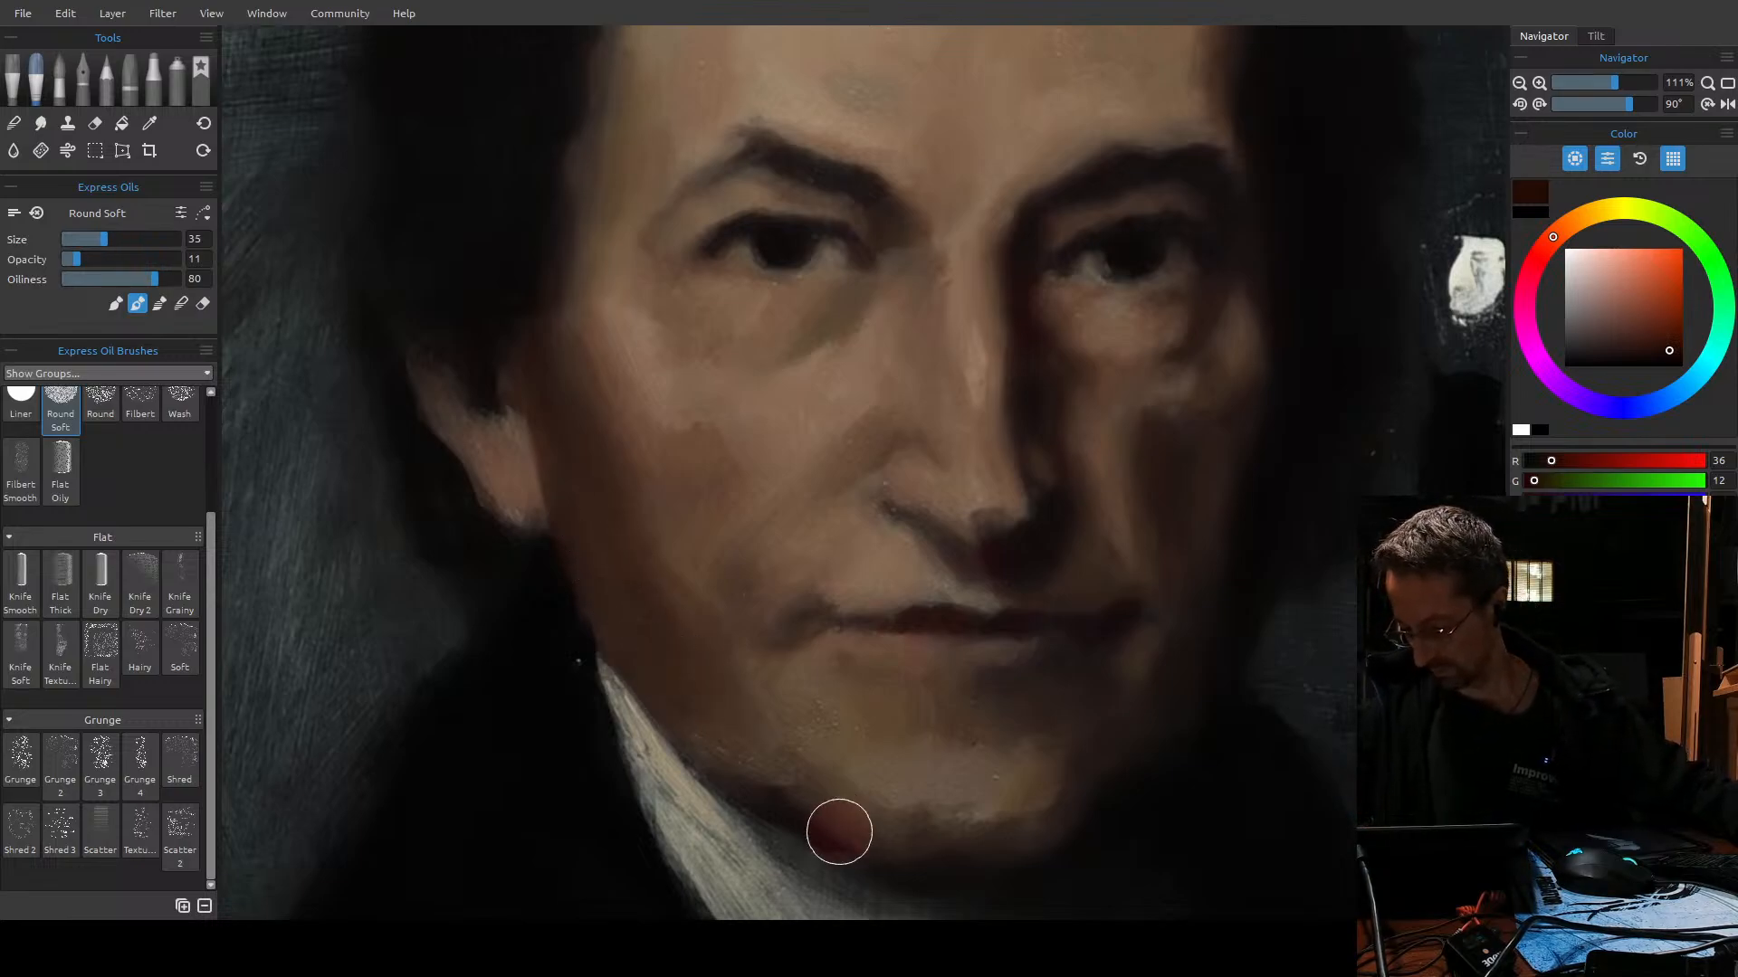
{"action": "key", "text": "bracketright"}
{"action": "key", "text": "bracketleft"}
{"action": "key", "text": "bracketleft"}
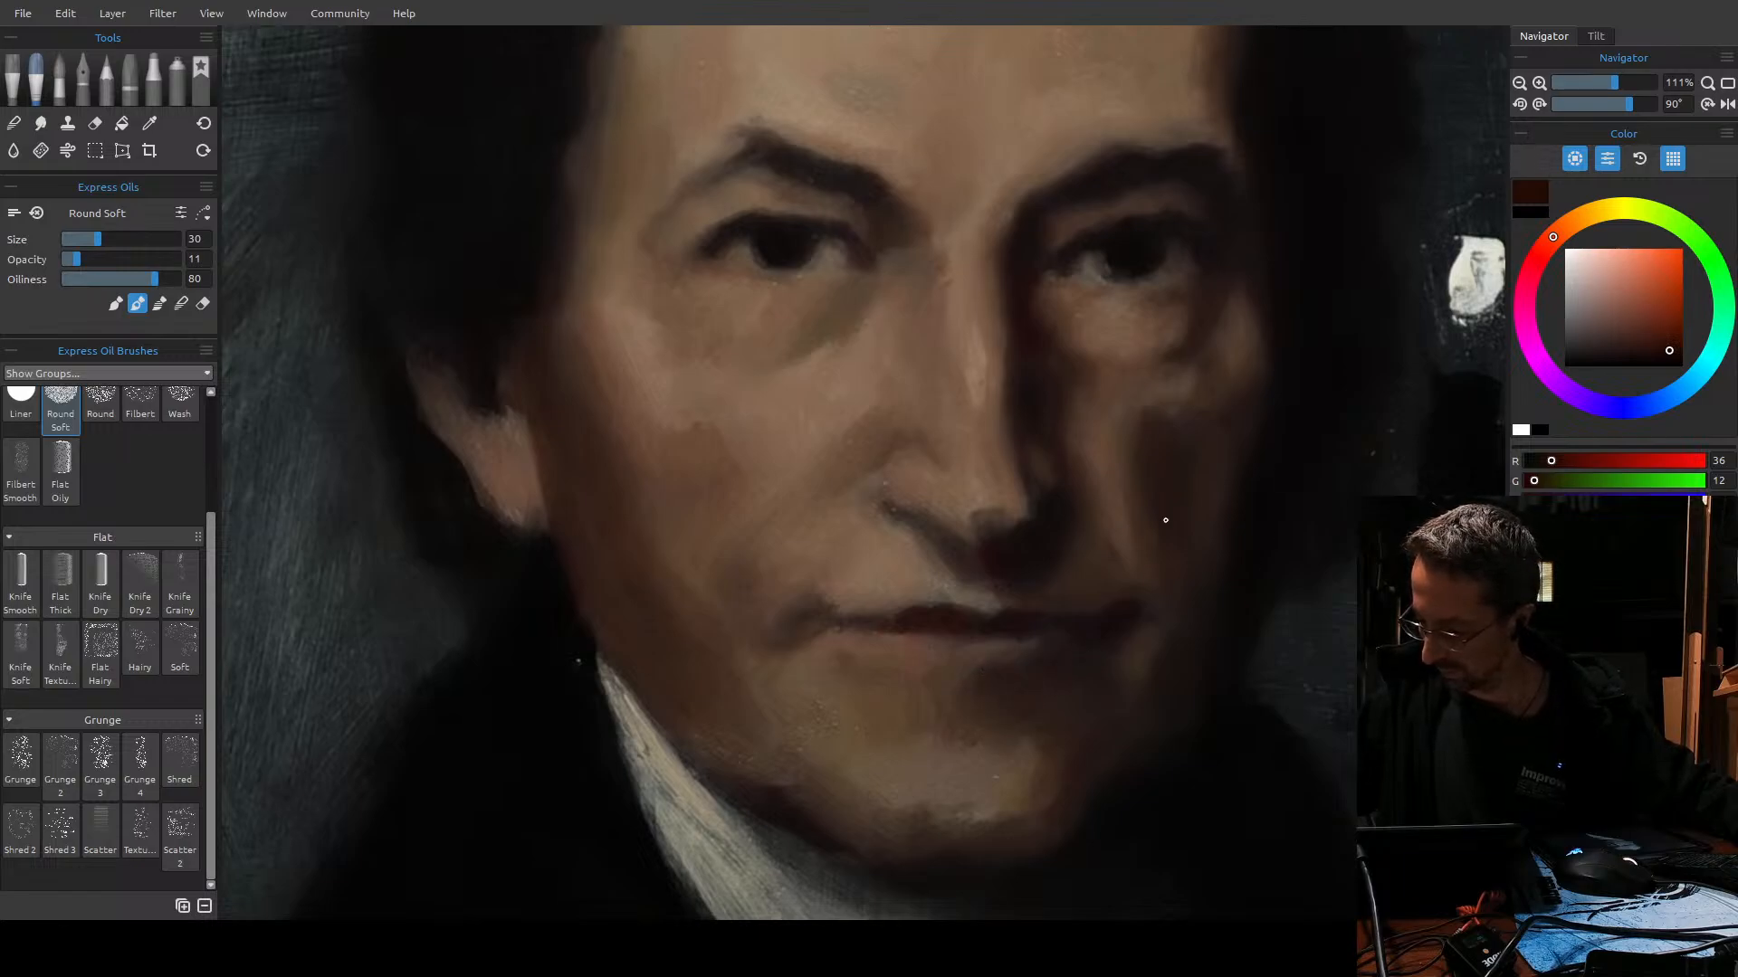
{"action": "key", "text": "bracketleft"}
{"action": "key", "text": "bracketleft"}
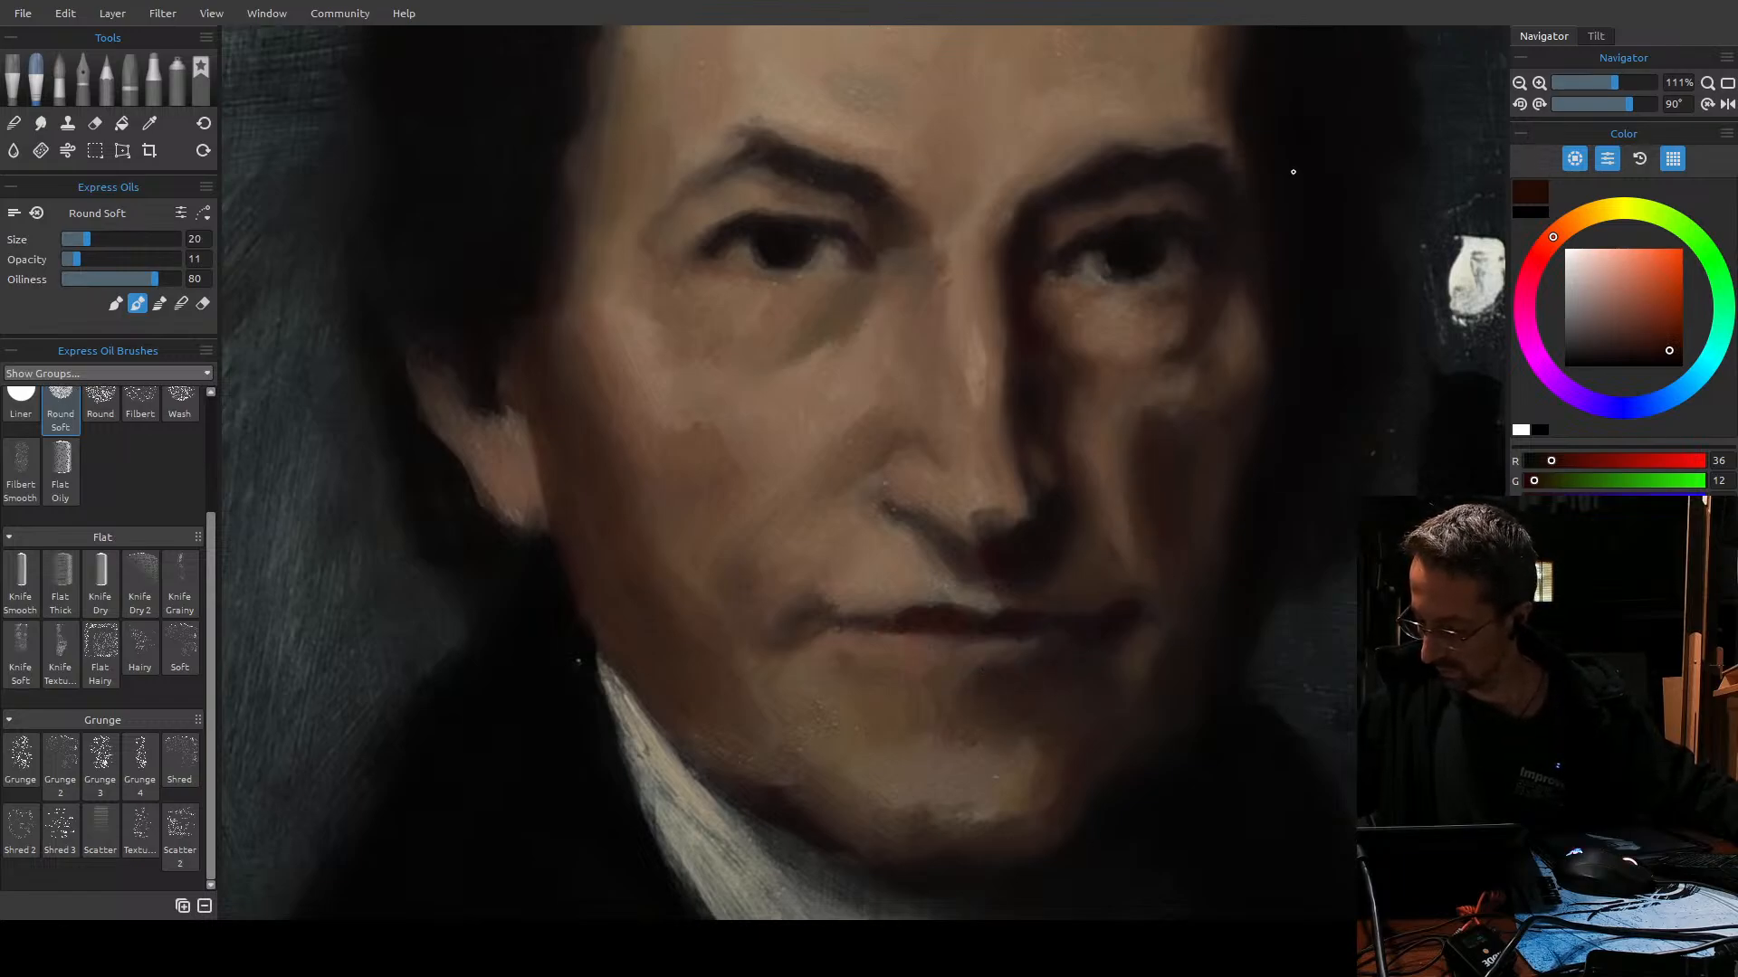
Sample the skin under the shadowed eye, shift it to a muted red (R 130, G 77), and enlarge the brush to 40.
{"action": "left_click", "coordinate": [1106, 308], "text": "alt"}
{"action": "left_click_drag", "start_coordinate": [1553, 238], "coordinate": [1544, 248]}
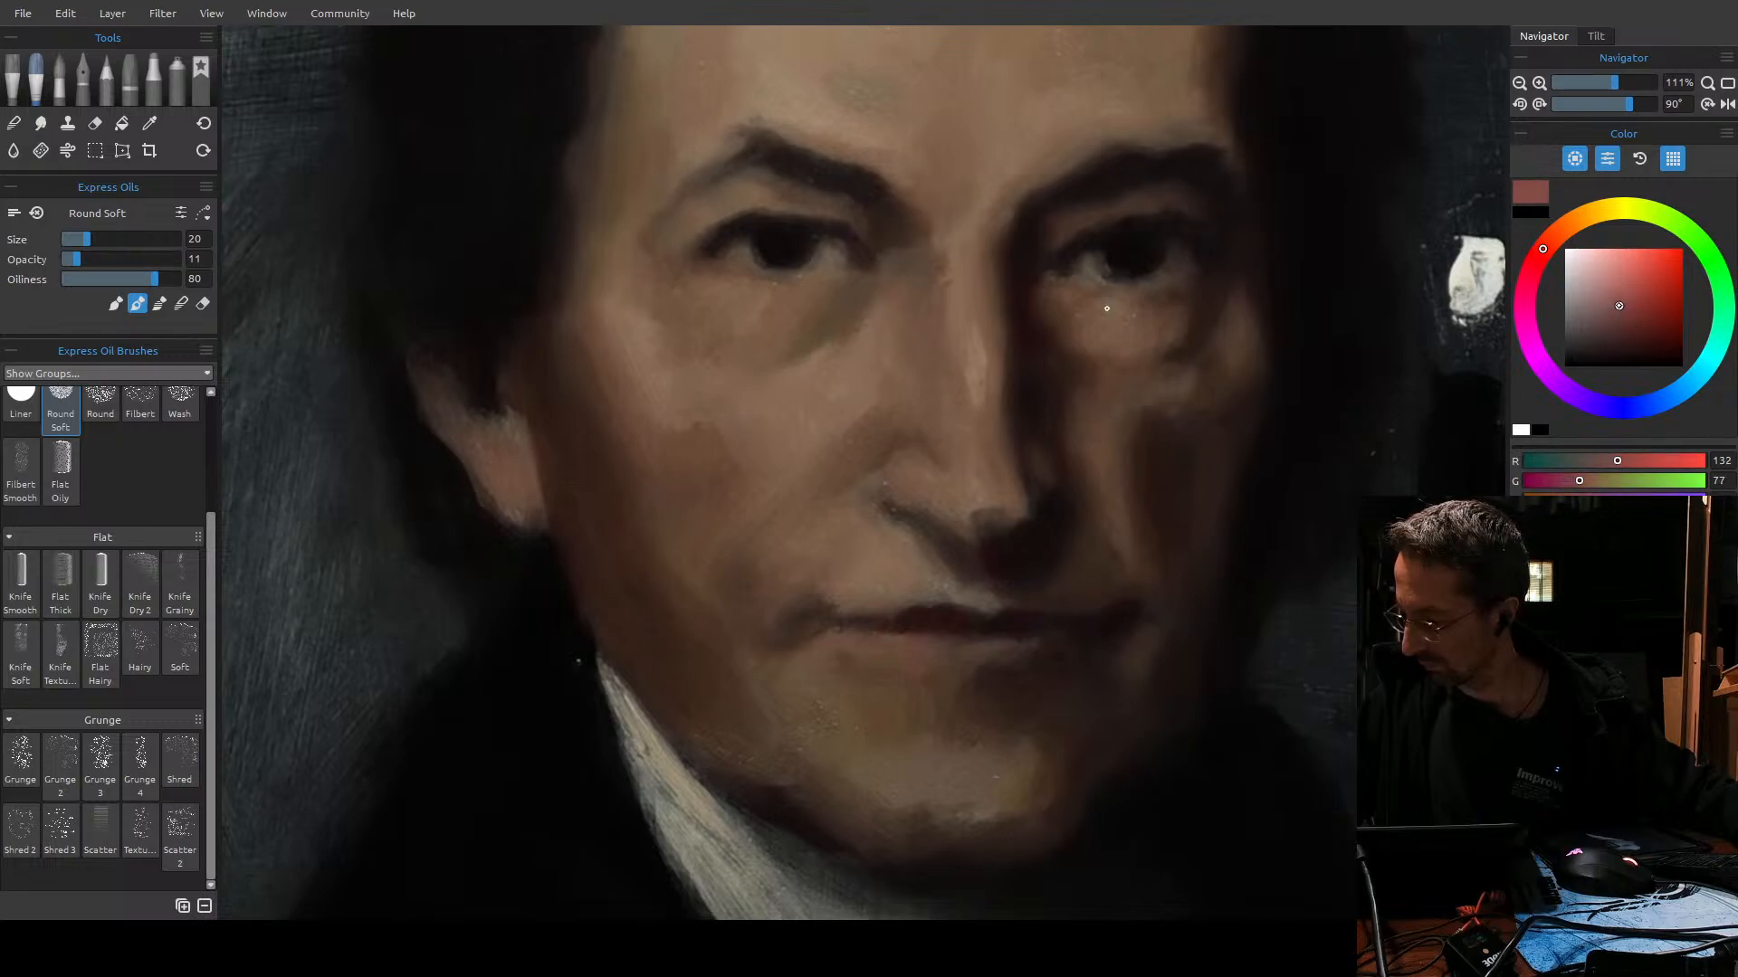
{"action": "left_click_drag", "start_coordinate": [1619, 305], "coordinate": [1619, 307]}
{"action": "key", "text": "bracketright"}
{"action": "key", "text": "bracketright"}
{"action": "key", "text": "bracketright"}
{"action": "key", "text": "bracketright"}
{"action": "key", "text": "bracketright"}
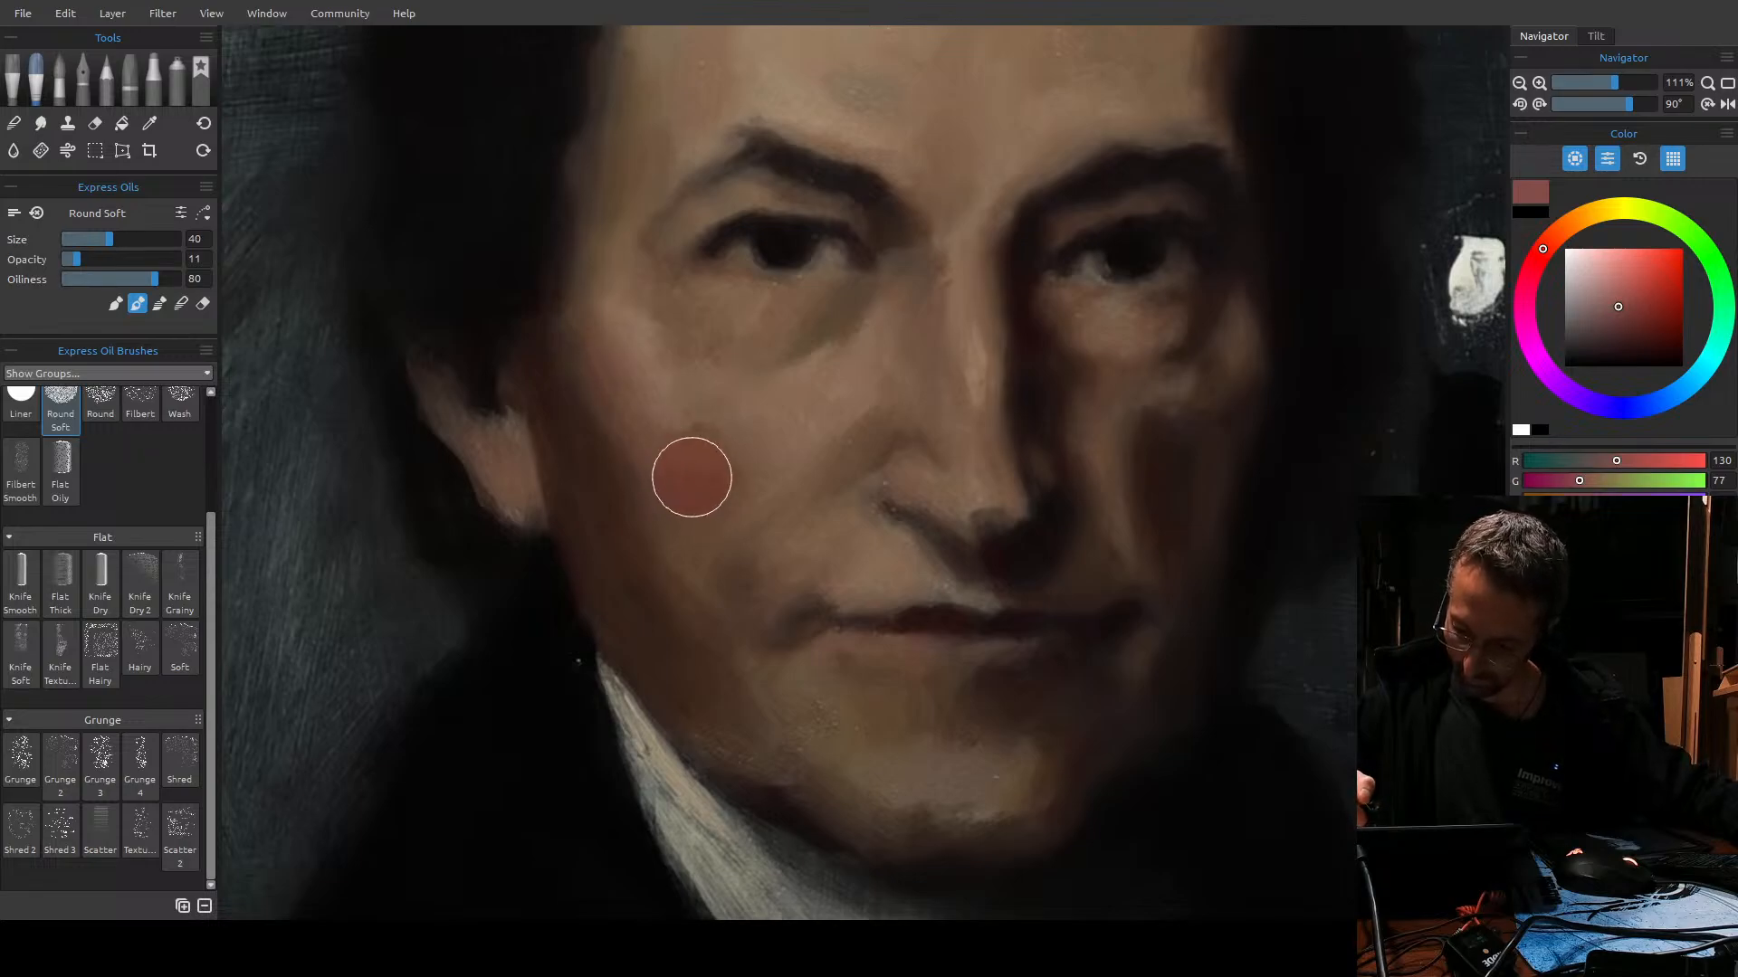
Glaze a muted red blush onto the lit cheek below the eye, finishing at brush size 35.
{"action": "key", "text": "bracketleft"}
{"action": "key", "text": "bracketleft"}
{"action": "key", "text": "bracketleft"}
{"action": "key", "text": "bracketleft"}
{"action": "key", "text": "bracketleft"}
{"action": "key", "text": "bracketright"}
{"action": "key", "text": "bracketright"}
{"action": "key", "text": "bracketright"}
{"action": "key", "text": "bracketright"}
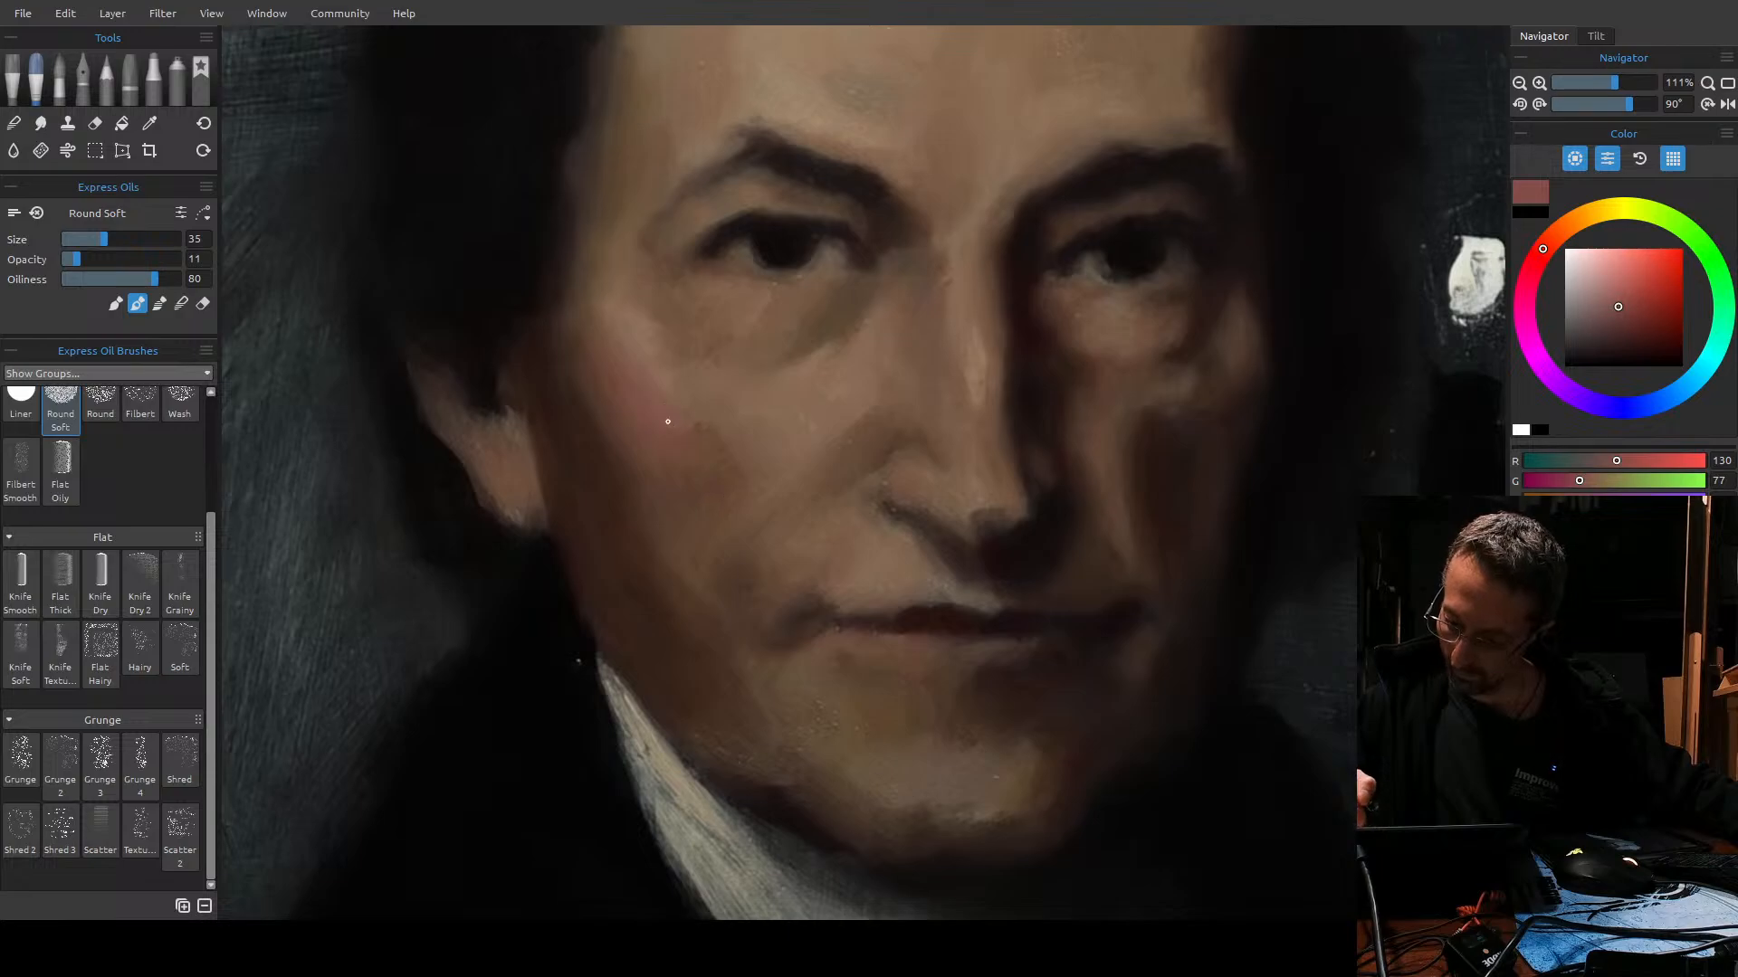
Sample the lip colour, darken it to R 95, G 51, and glaze more red into the lit cheek, reducing the brush to size 25.
{"action": "left_click", "coordinate": [892, 621], "text": "alt"}
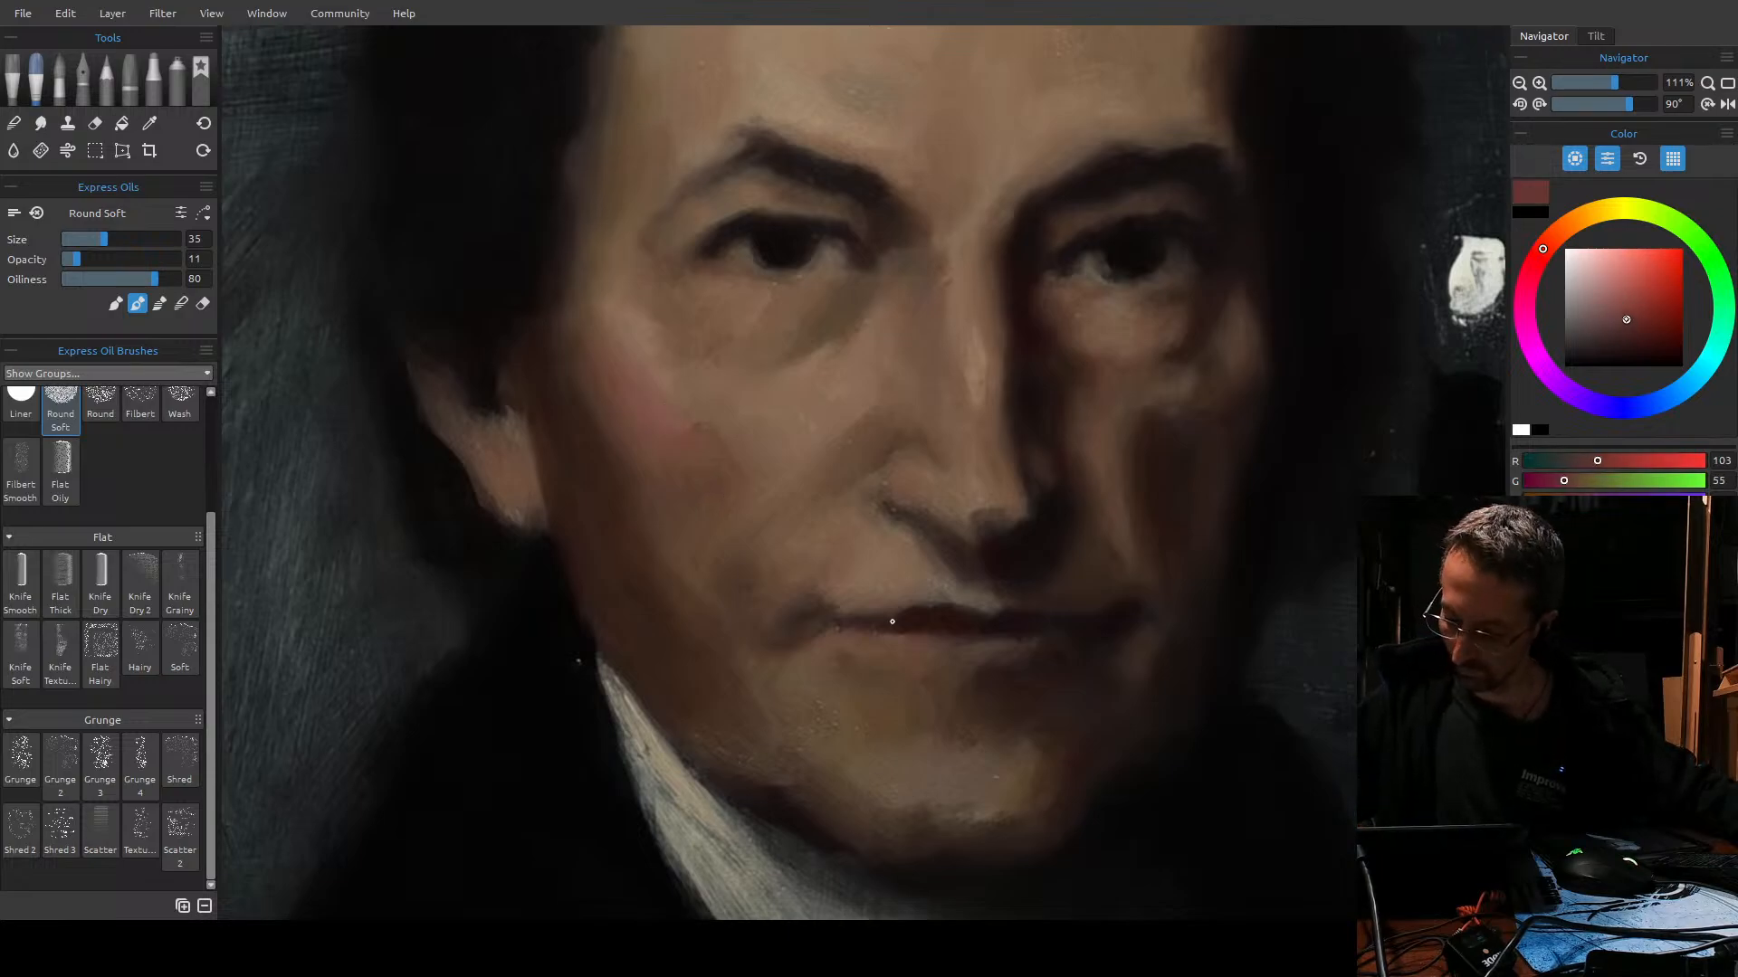
{"action": "key", "text": "bracketright"}
{"action": "key", "text": "bracketright"}
{"action": "key", "text": "bracketleft"}
{"action": "key", "text": "bracketleft"}
{"action": "key", "text": "bracketleft"}
{"action": "key", "text": "bracketleft"}
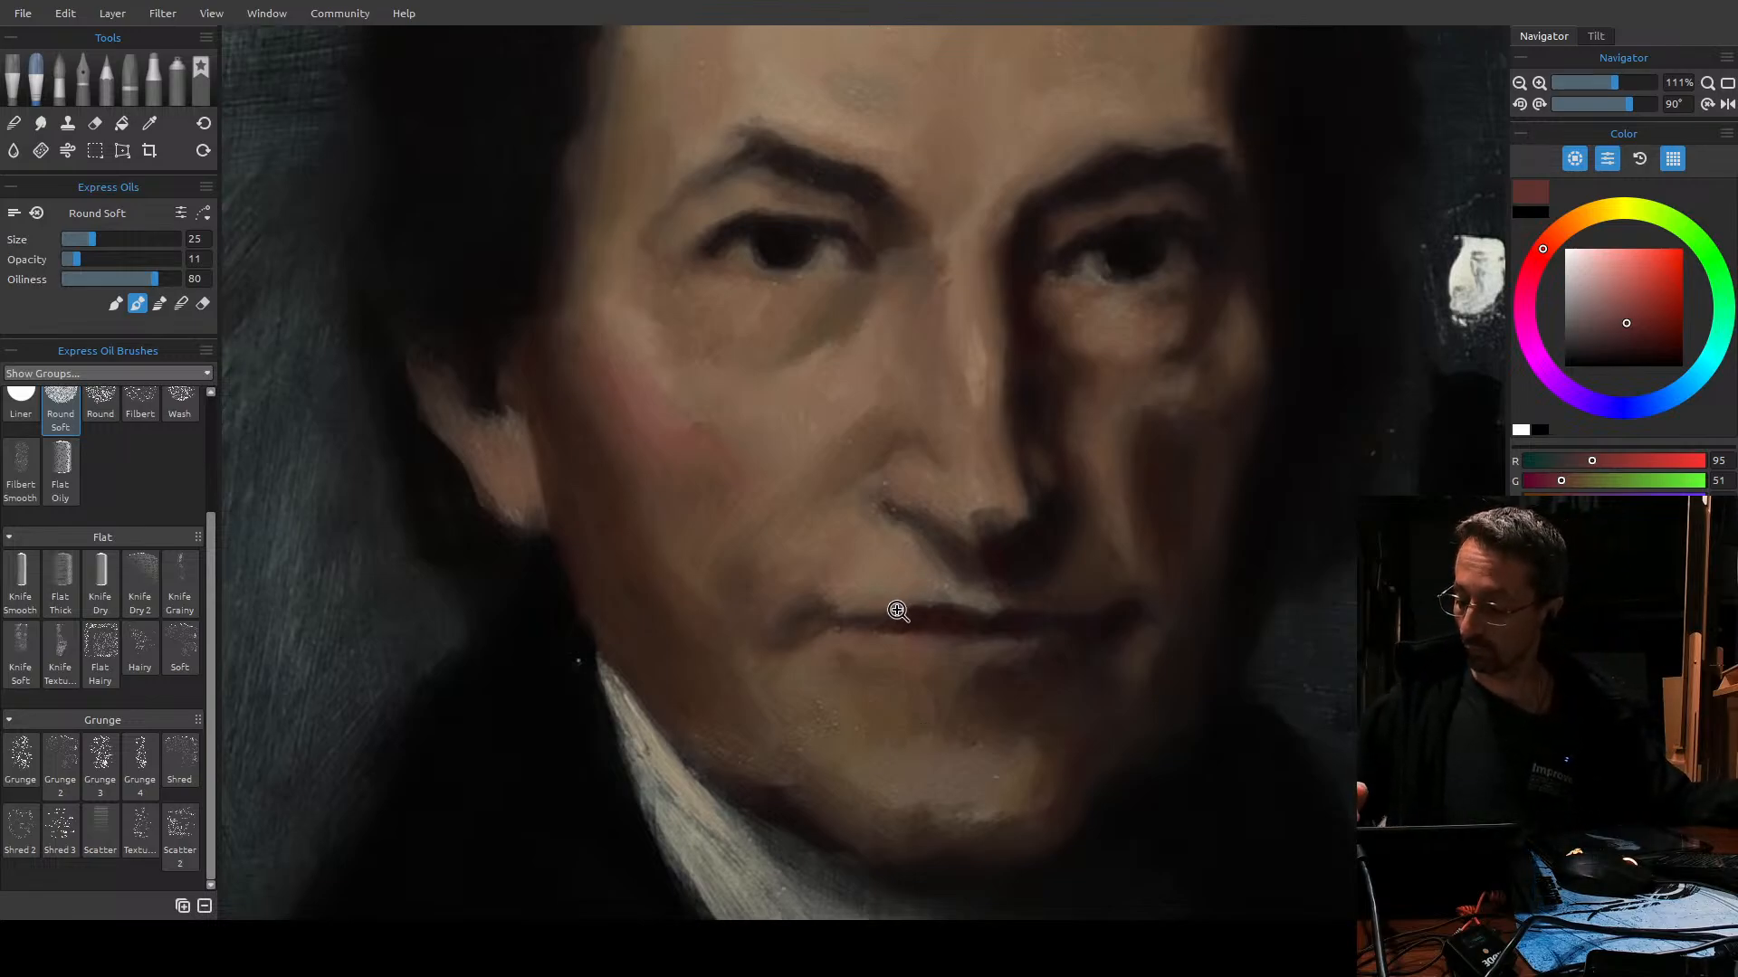
Spread the lip-toned red glaze over the lower part of the lit cheek, adjusting the brush size around 25.
{"action": "scroll", "coordinate": [897, 611], "scroll_direction": "down", "scroll_amount": 2}
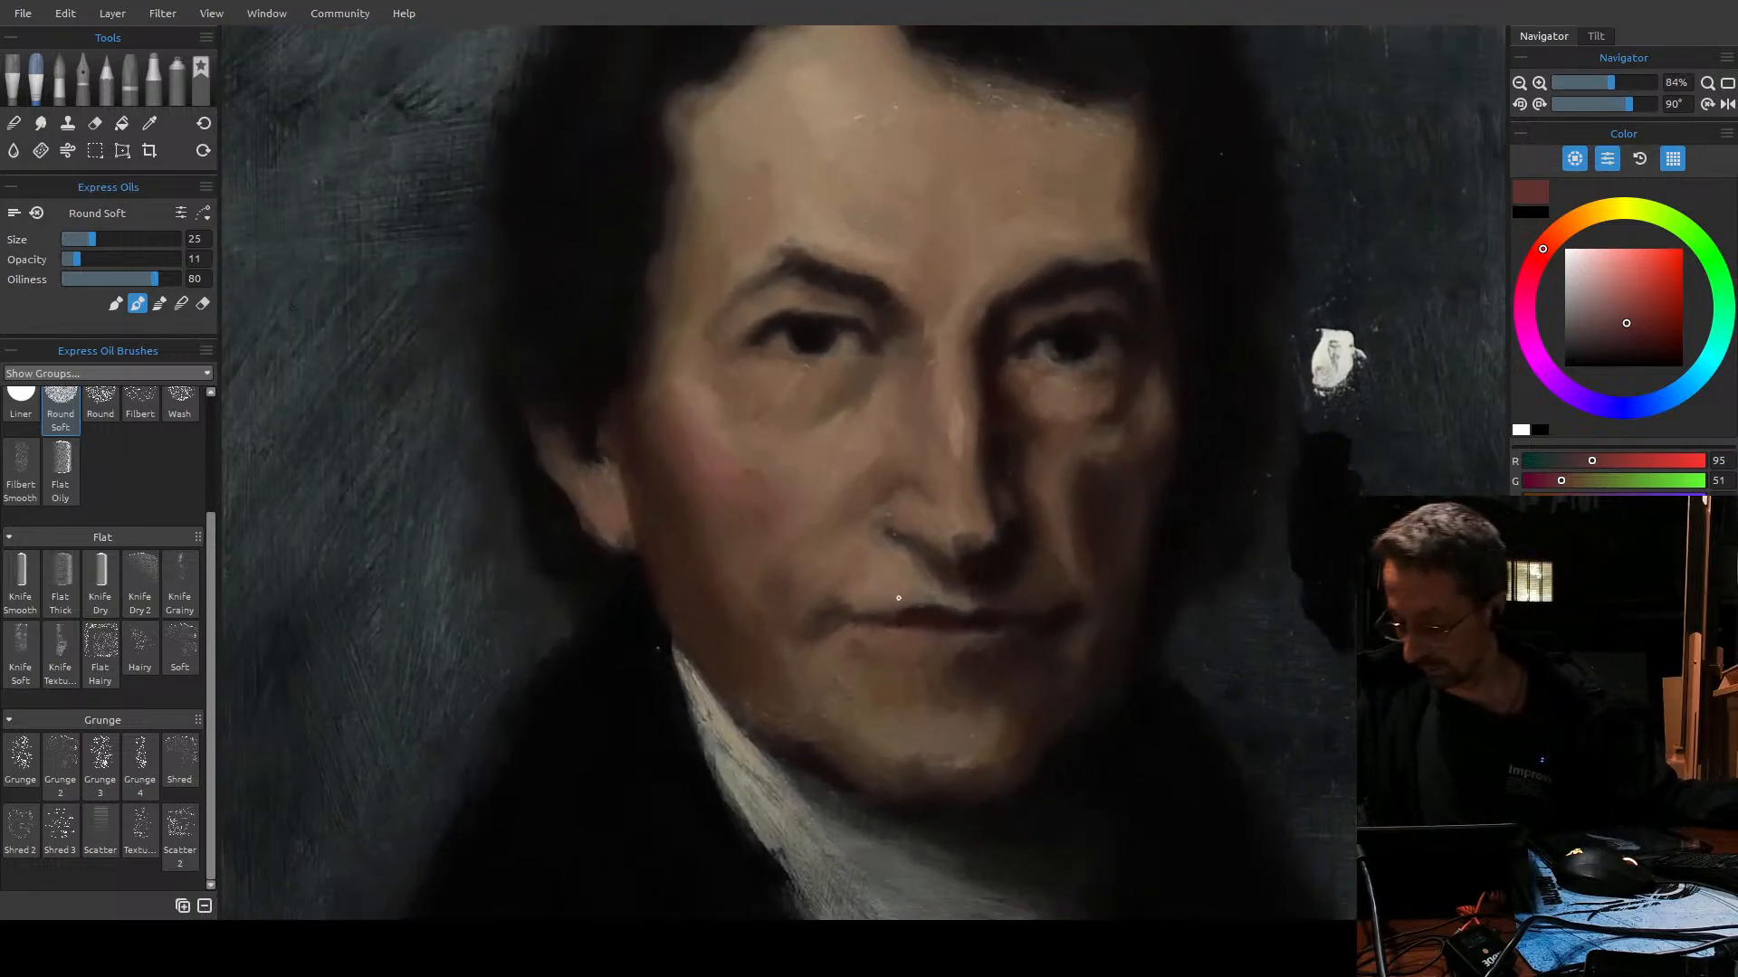
{"action": "key", "text": "bracketright"}
{"action": "key", "text": "bracketright"}
{"action": "key", "text": "bracketleft"}
{"action": "key", "text": "bracketleft"}
{"action": "key", "text": "bracketleft"}
{"action": "key", "text": "bracketleft"}
{"action": "key", "text": "bracketright"}
{"action": "key", "text": "bracketright"}
{"action": "key", "text": "bracketright"}
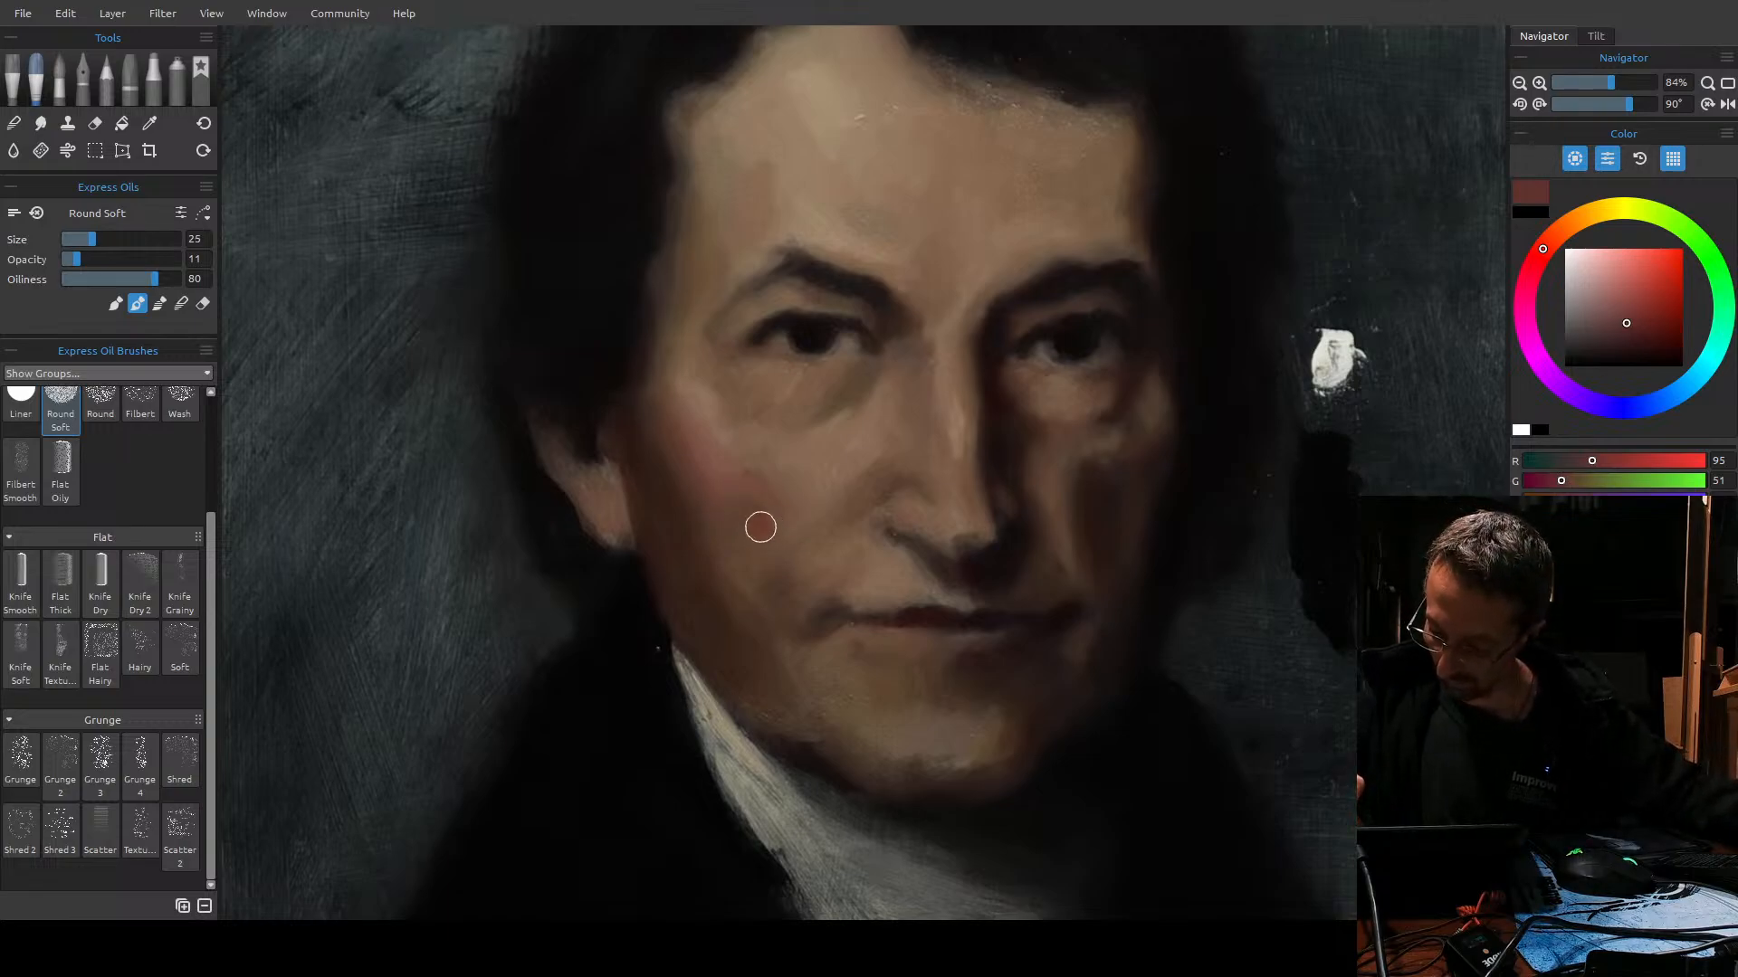
Sample a reddish brown from the jaw (R 79, G 44) and glaze the lower lit cheek at brush sizes 25 to 35.
{"action": "left_click", "coordinate": [766, 628], "text": "alt"}
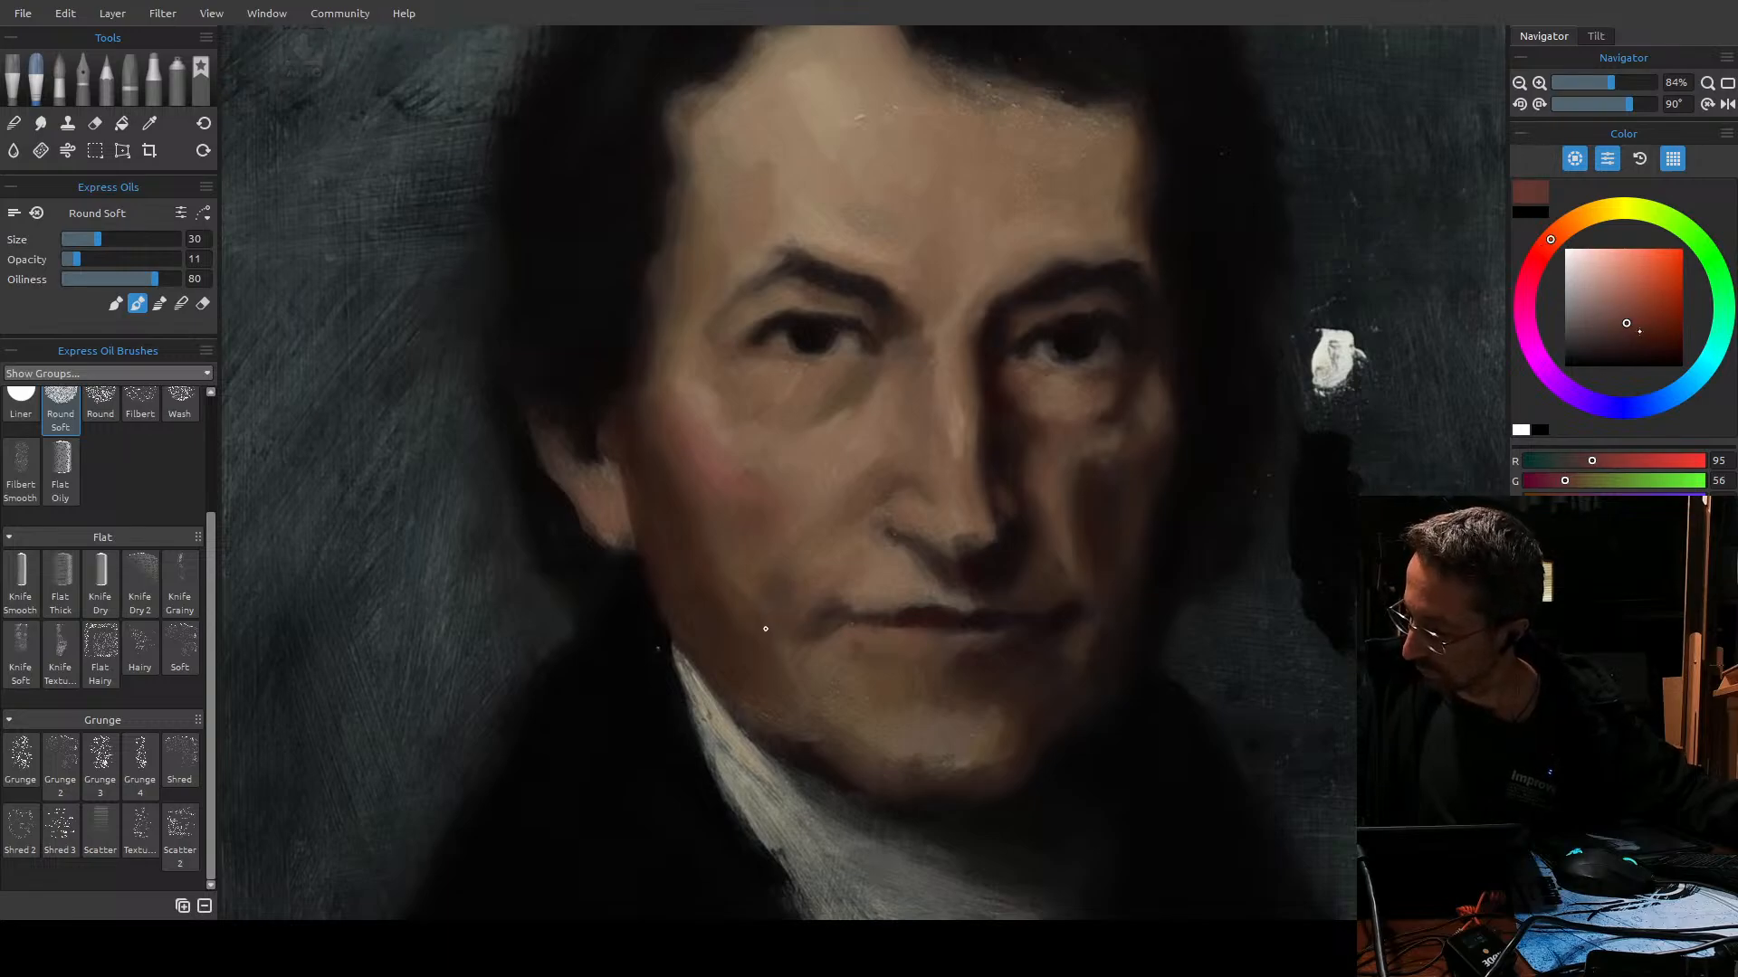
{"action": "key", "text": "bracketright"}
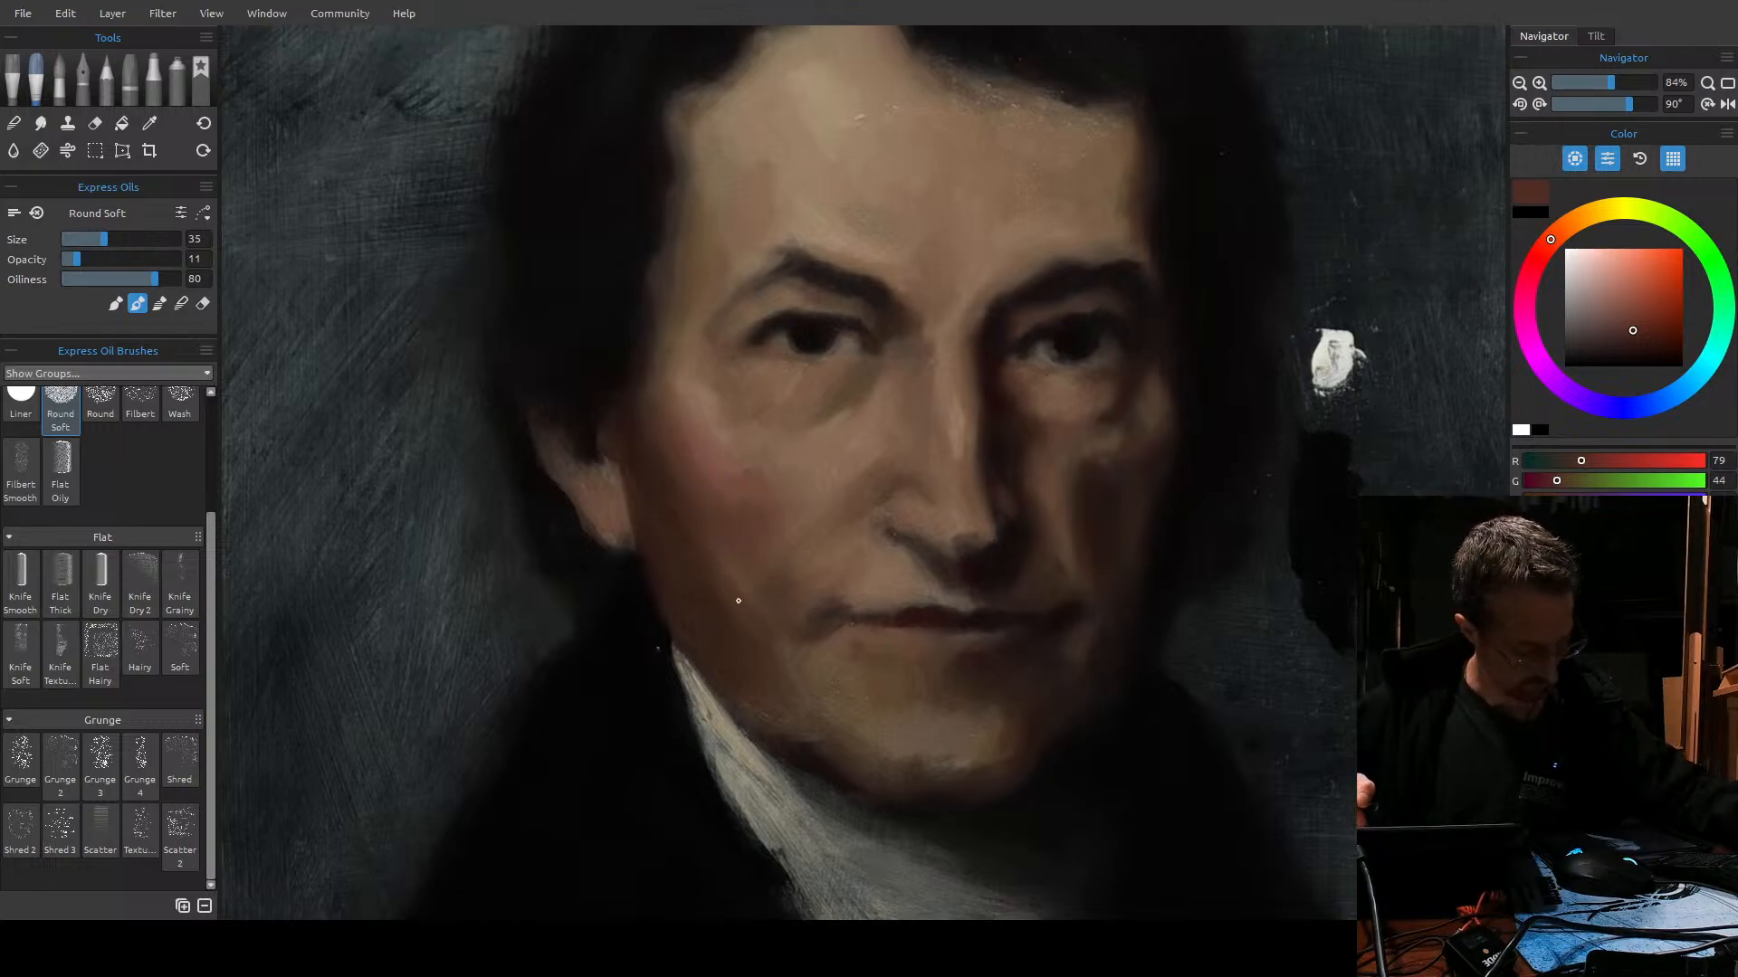
{"action": "key", "text": "bracketright"}
{"action": "key", "text": "bracketright"}
{"action": "key", "text": "bracketleft"}
{"action": "key", "text": "bracketleft"}
{"action": "key", "text": "bracketleft"}
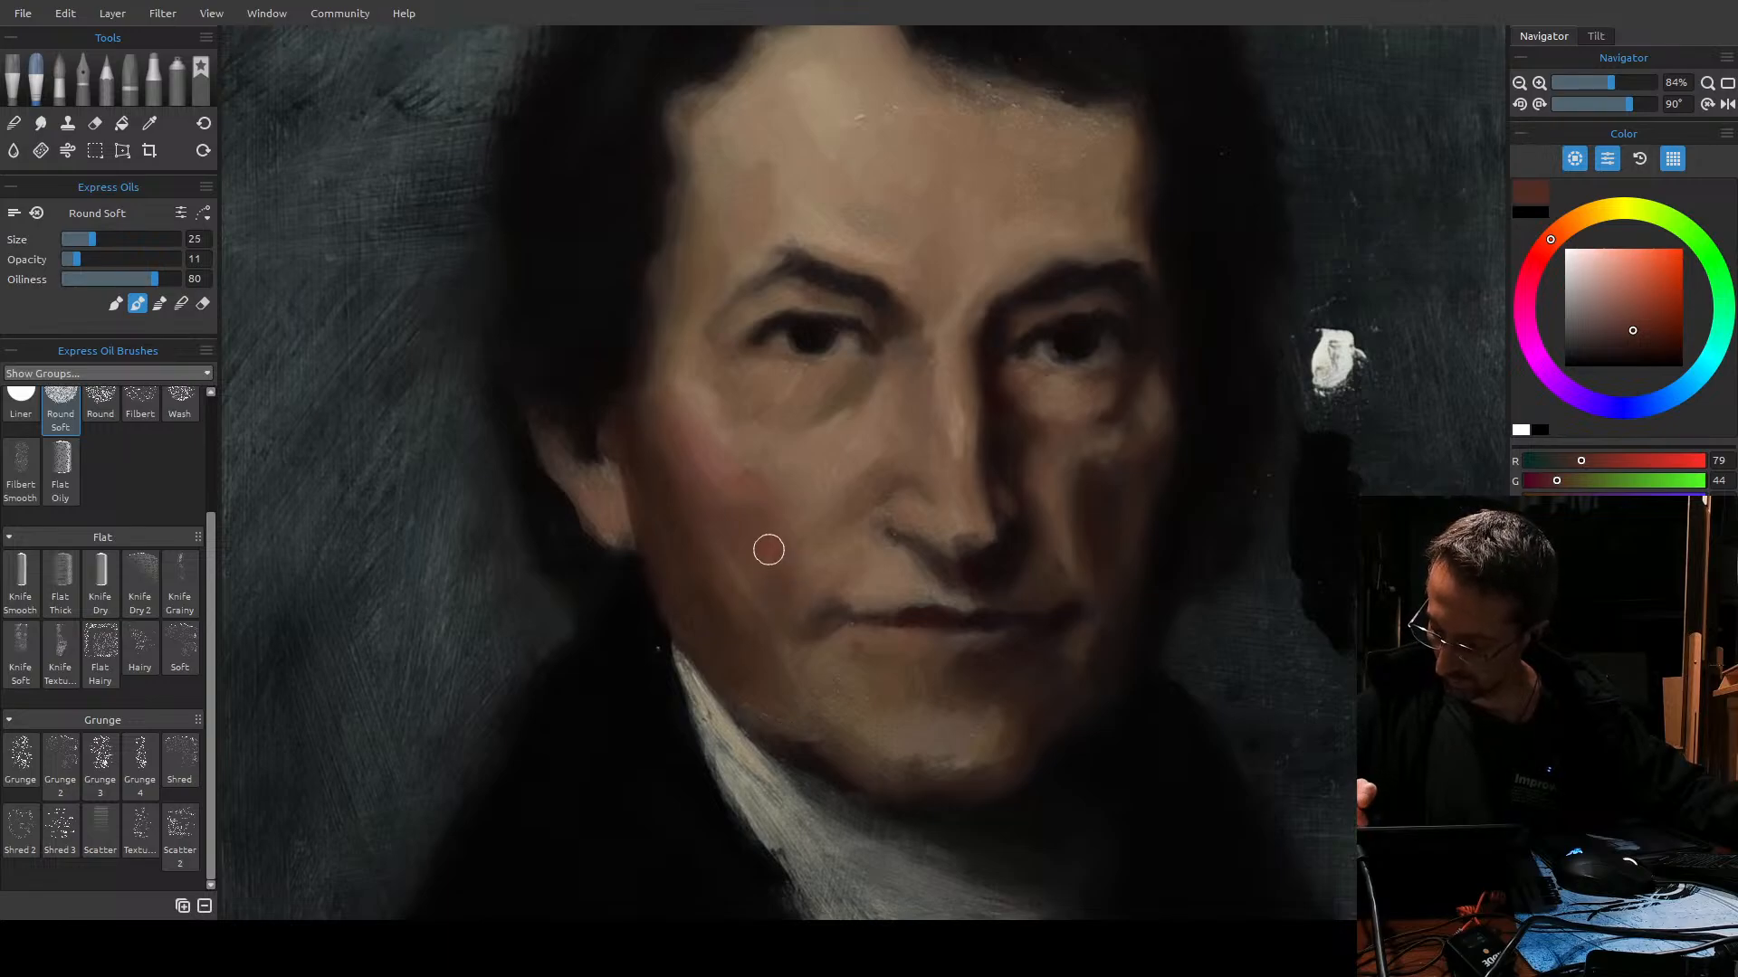
{"action": "key", "text": "bracketright"}
{"action": "key", "text": "bracketright"}
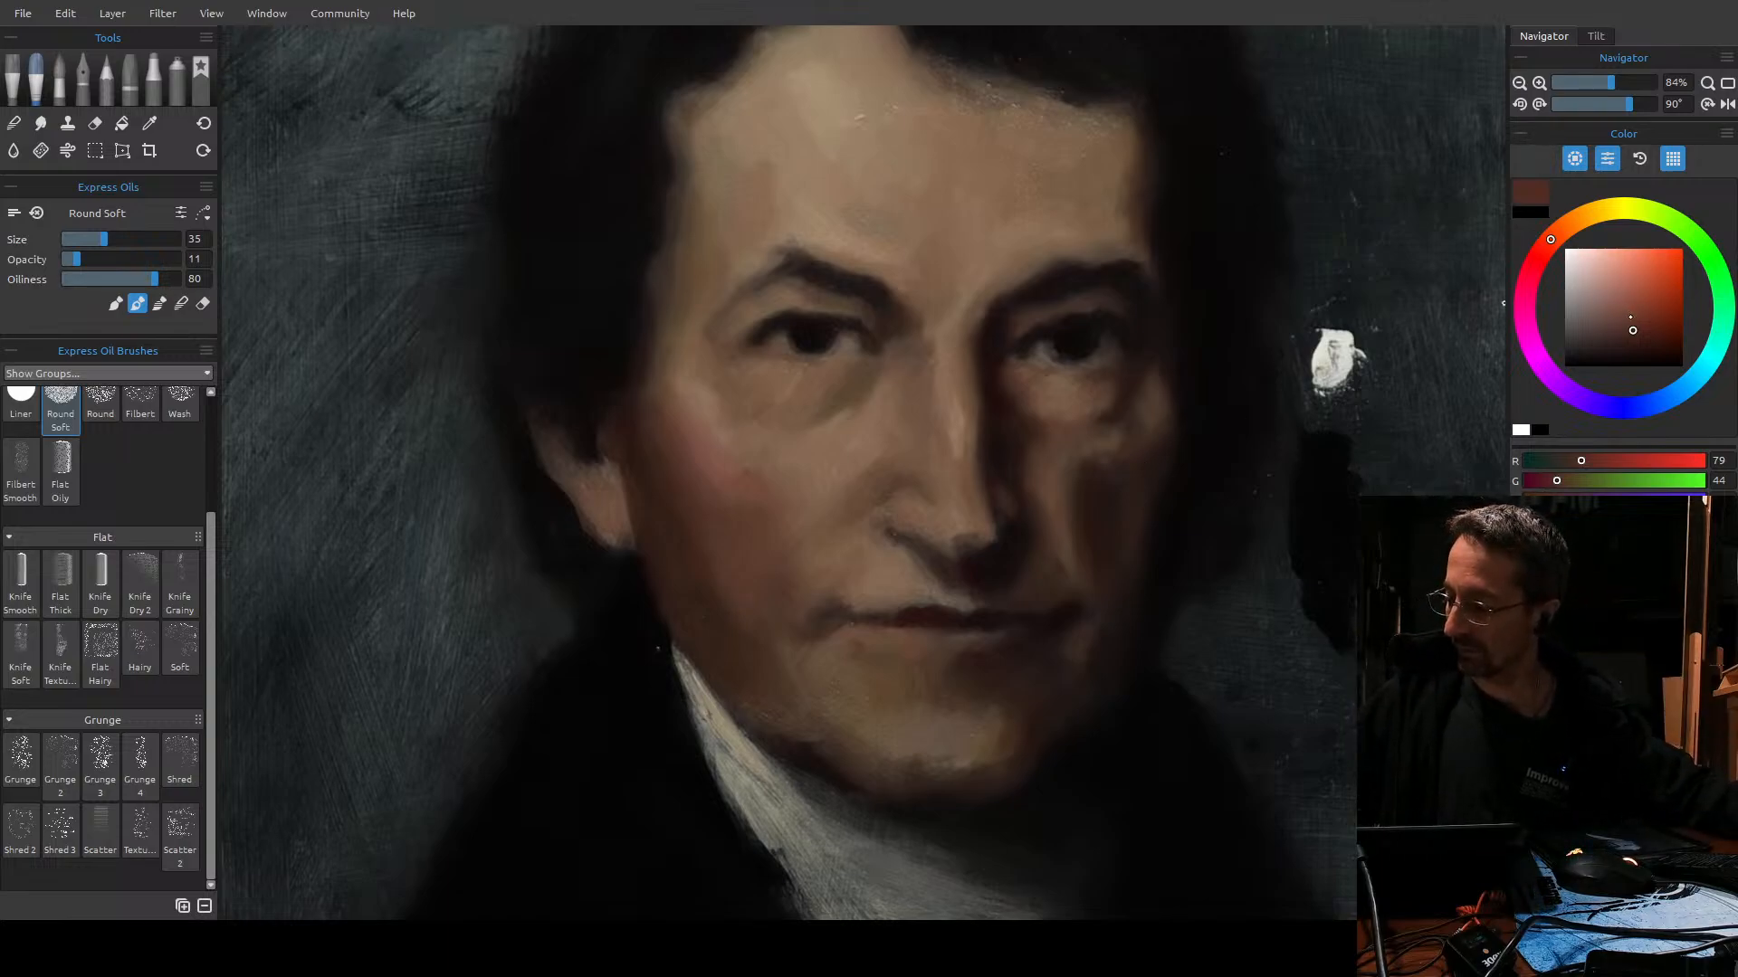
Shift the colour to a deeper red (R 93, G 44) and glaze the shadow-side cheek at brush size 20.
{"action": "left_click", "coordinate": [1539, 254]}
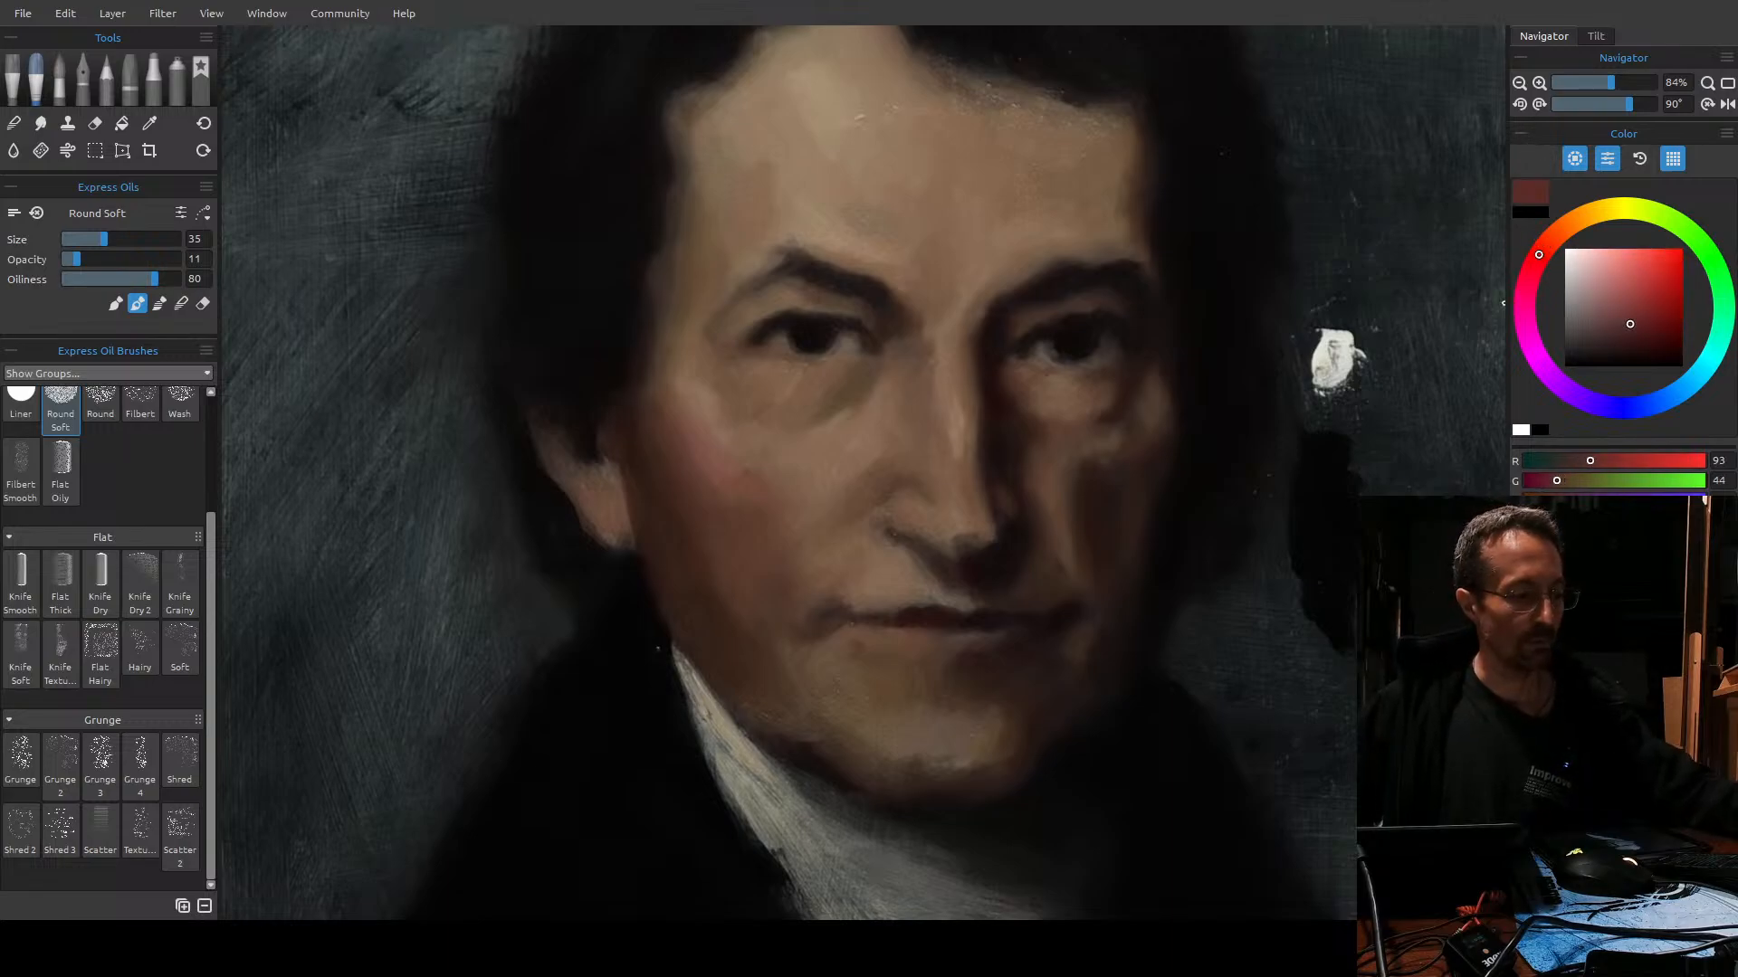
{"action": "key", "text": "["}
{"action": "key", "text": "["}
{"action": "key", "text": "["}
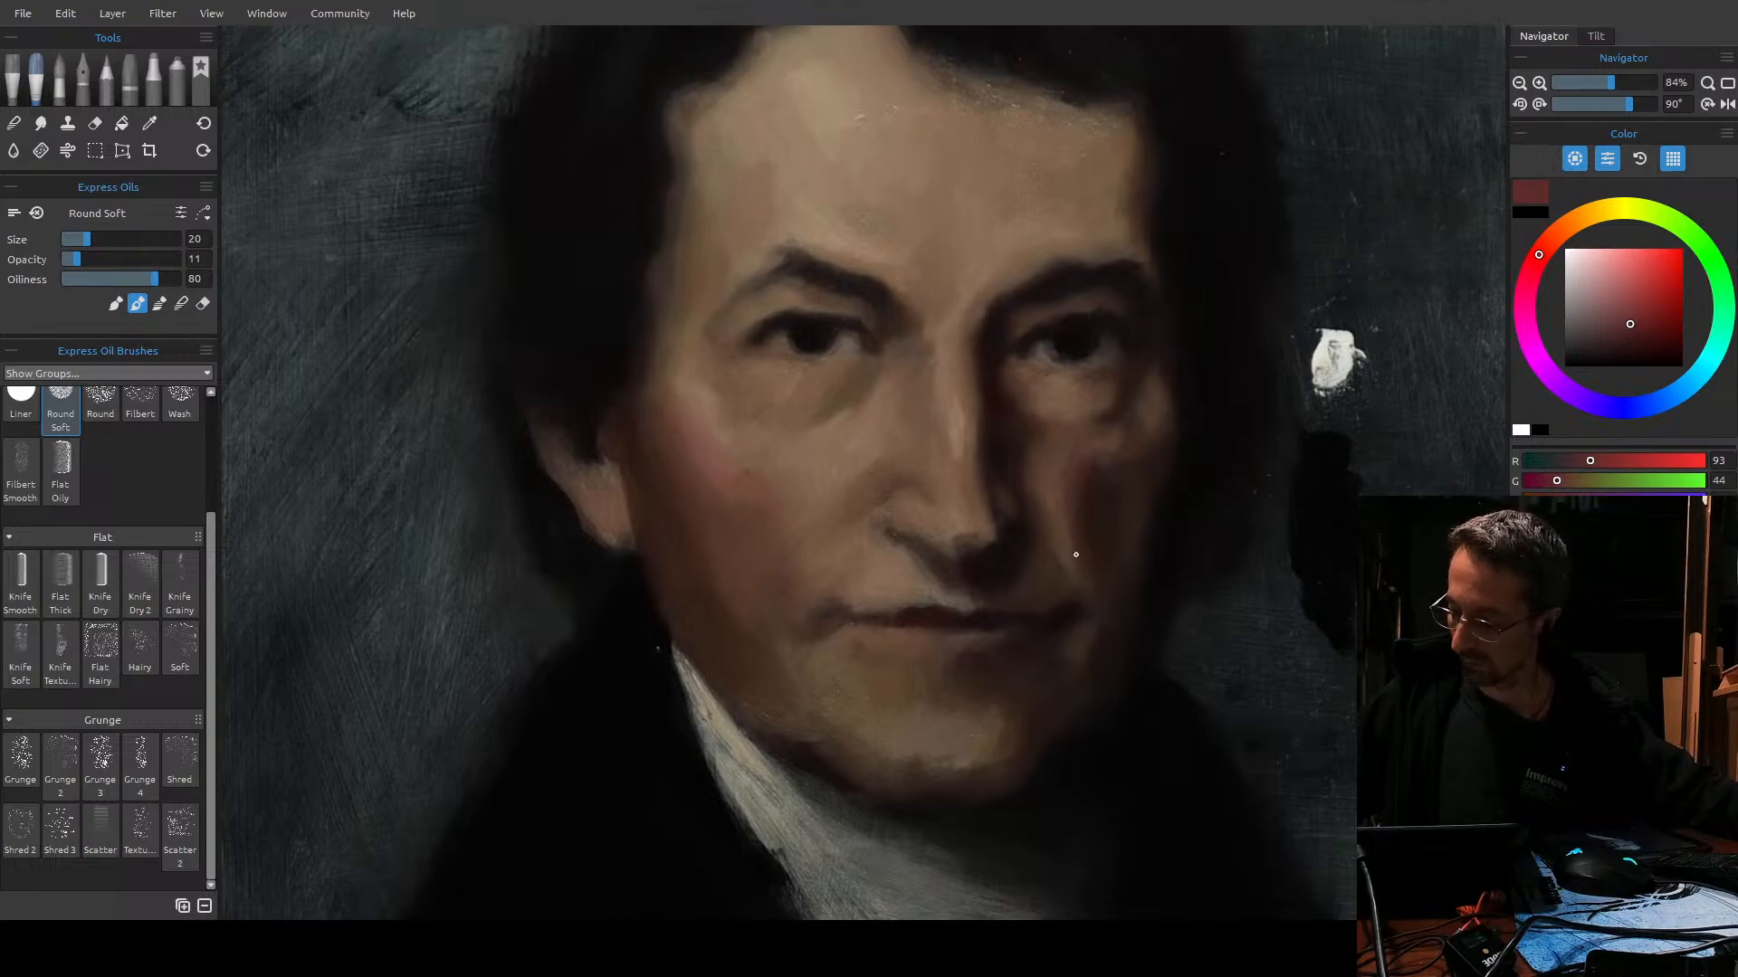
Enlarge the brush to 40 and then set it to 35 for glazing the lit cheek with the deeper red.
{"action": "key", "text": "]"}
{"action": "key", "text": "]"}
{"action": "key", "text": "]"}
{"action": "key", "text": "]"}
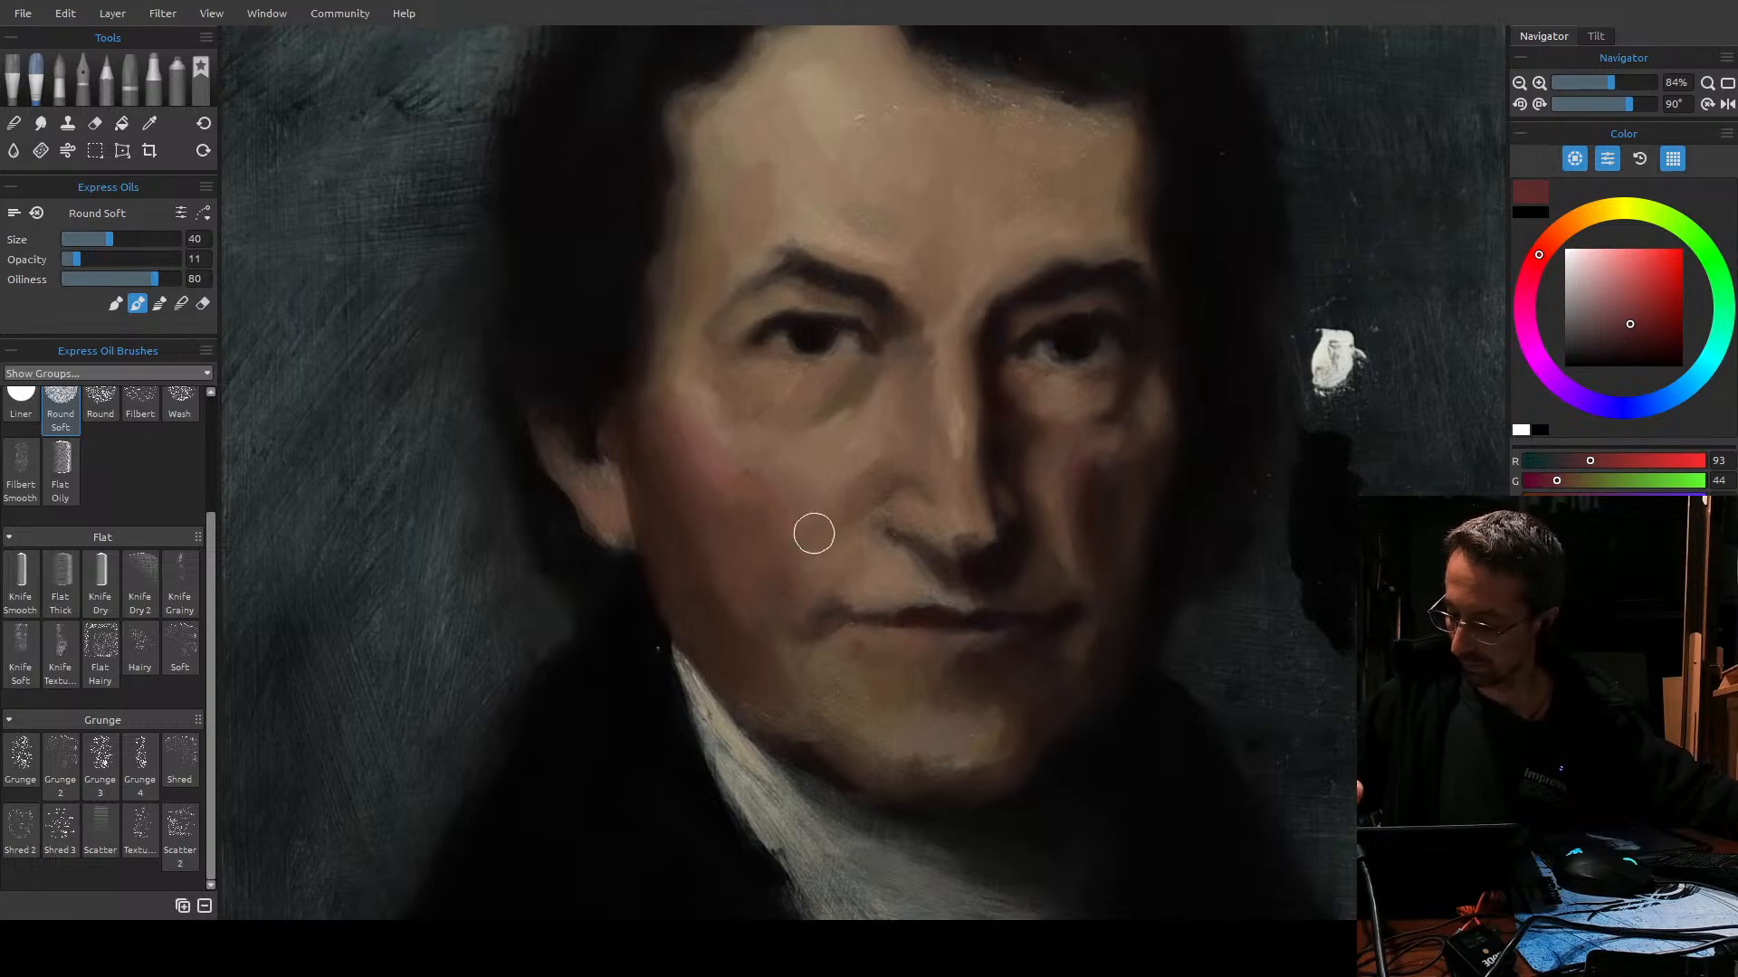
{"action": "key", "text": "bracketleft"}
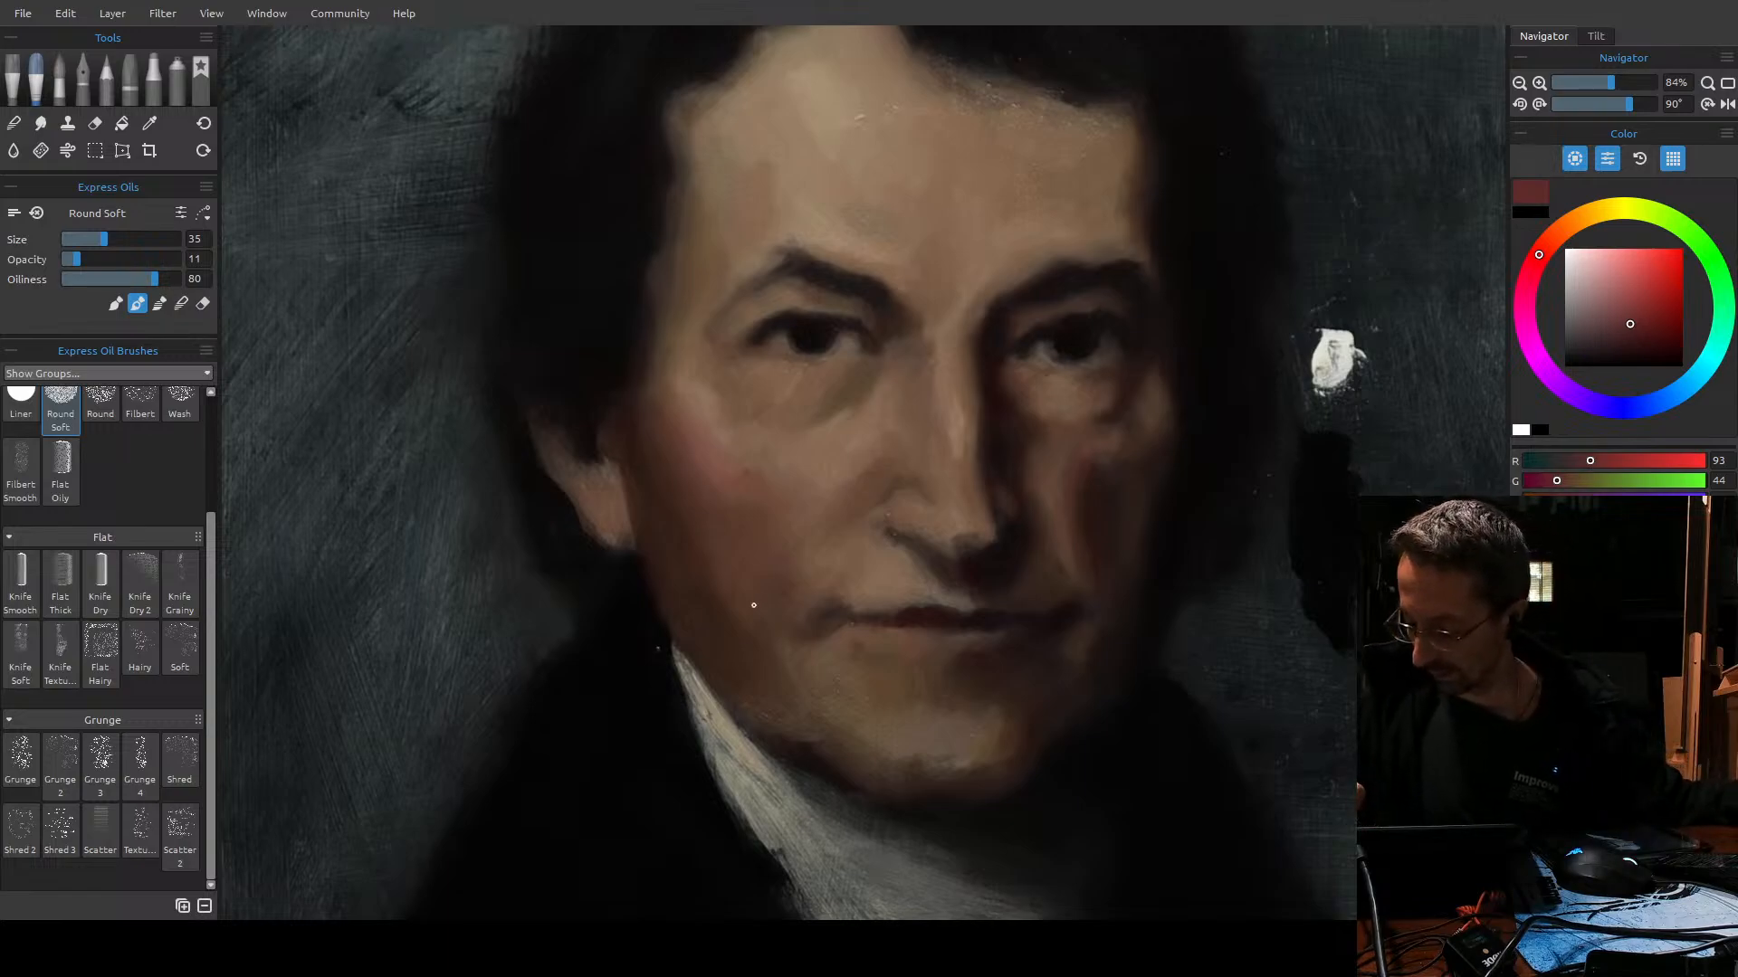
Undo the last three glaze strokes on the face.
{"action": "key", "text": "ctrl+z"}
{"action": "key", "text": "ctrl+z"}
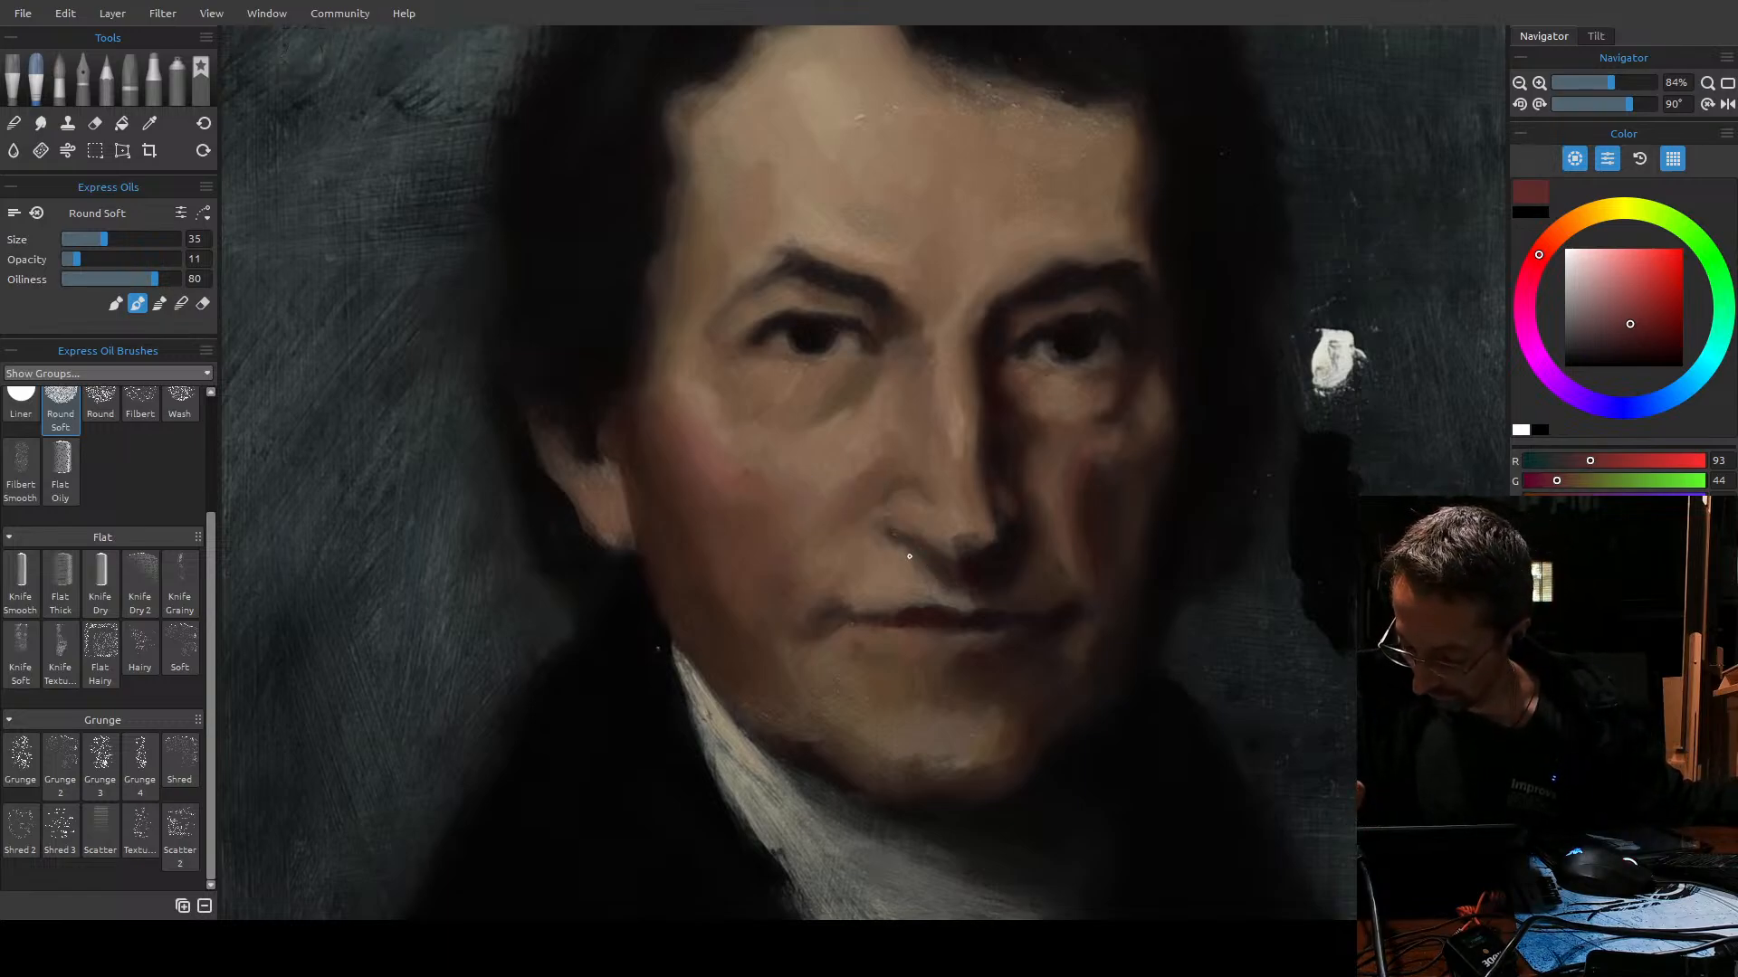
{"action": "key", "text": "ctrl+z"}
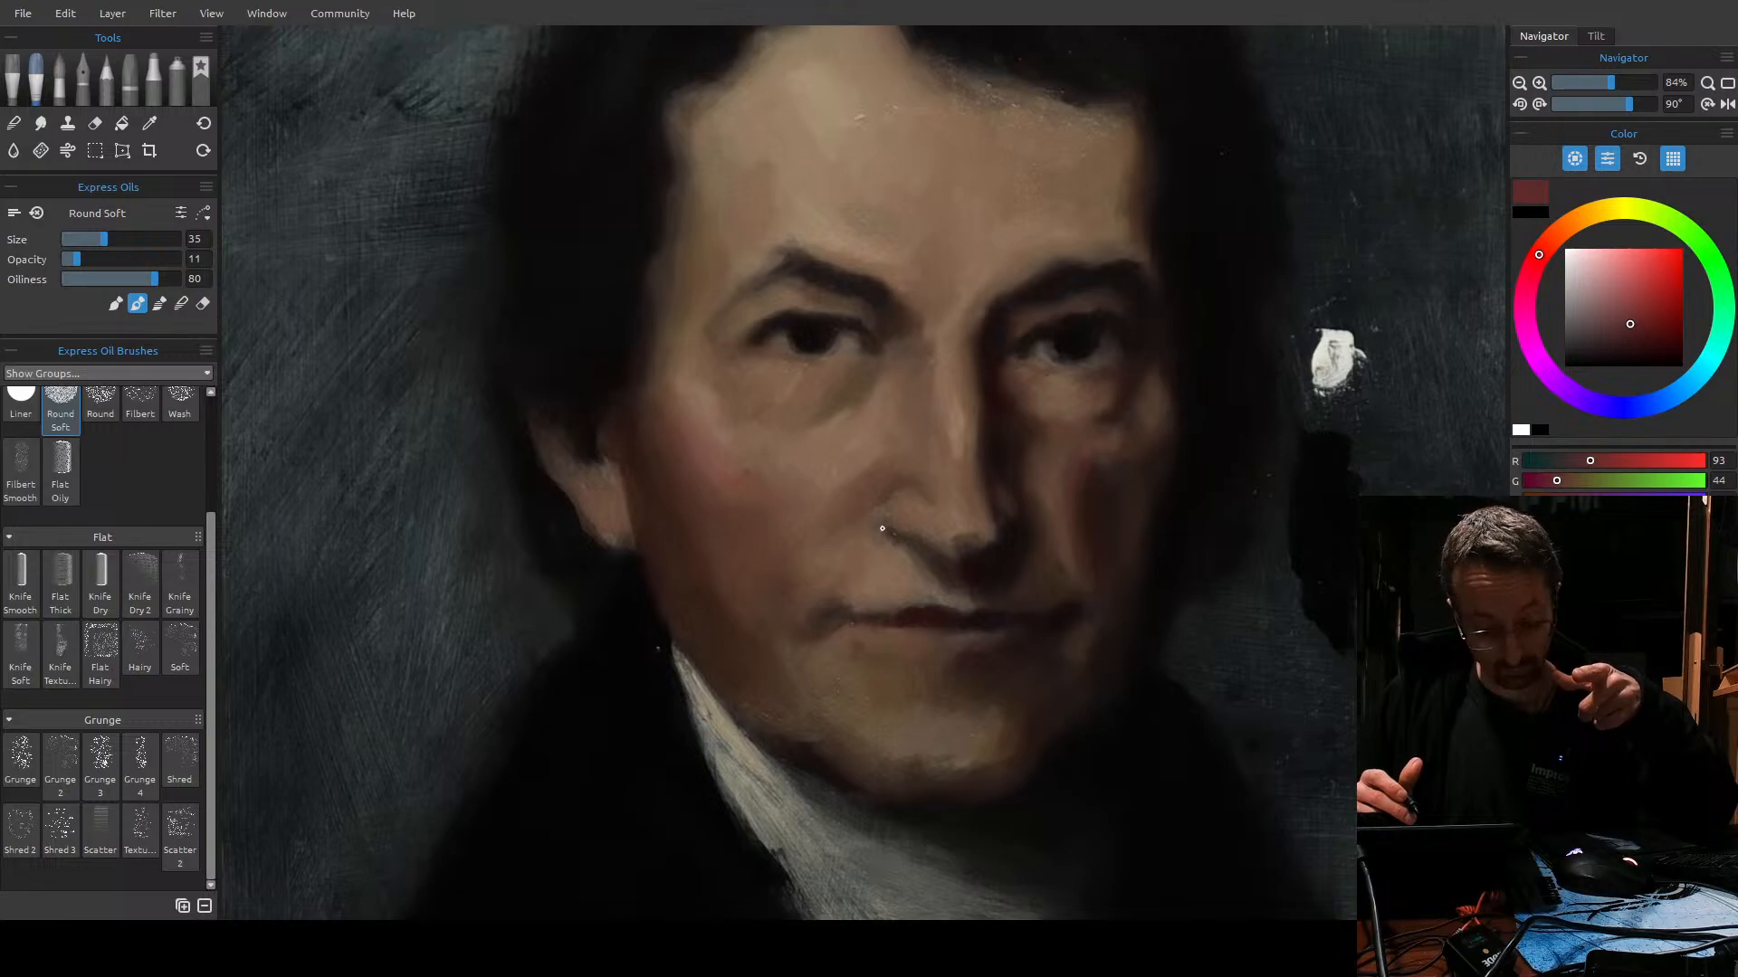
Try Oiliness 40 on the Round Soft brush, undo the test stroke, and set Oiliness to 66.
{"action": "left_click_drag", "start_coordinate": [152, 278], "coordinate": [109, 279]}
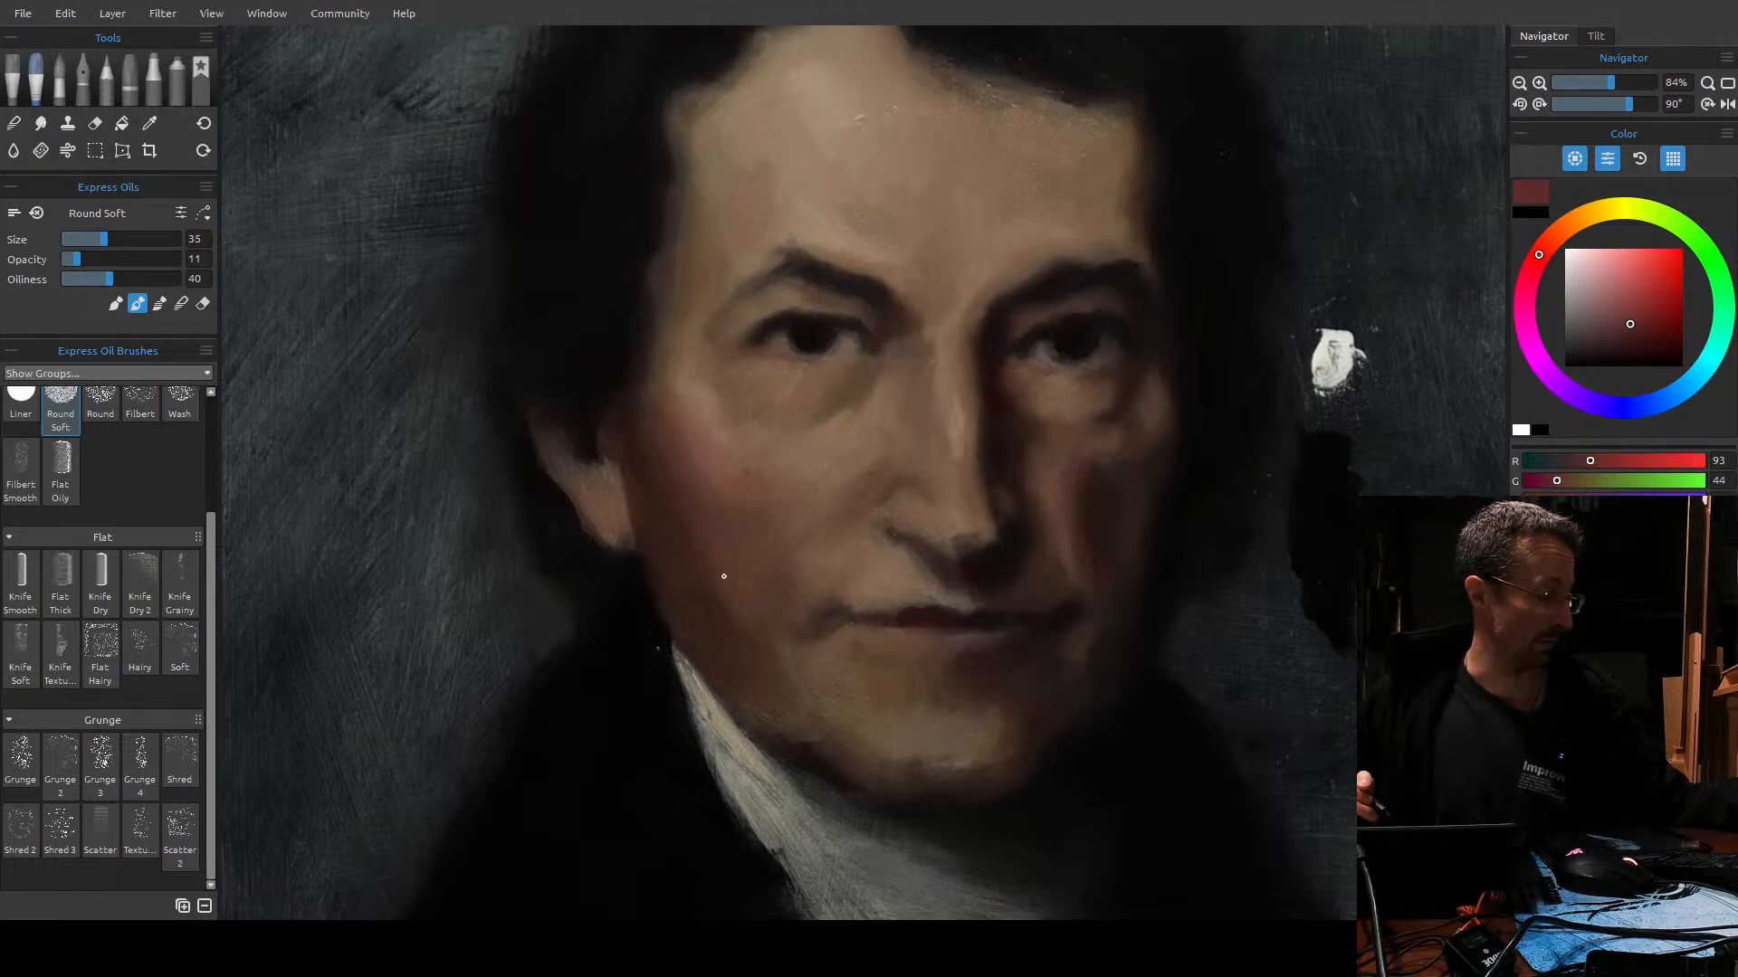
{"action": "key", "text": "ctrl+z"}
{"action": "left_click", "coordinate": [139, 279]}
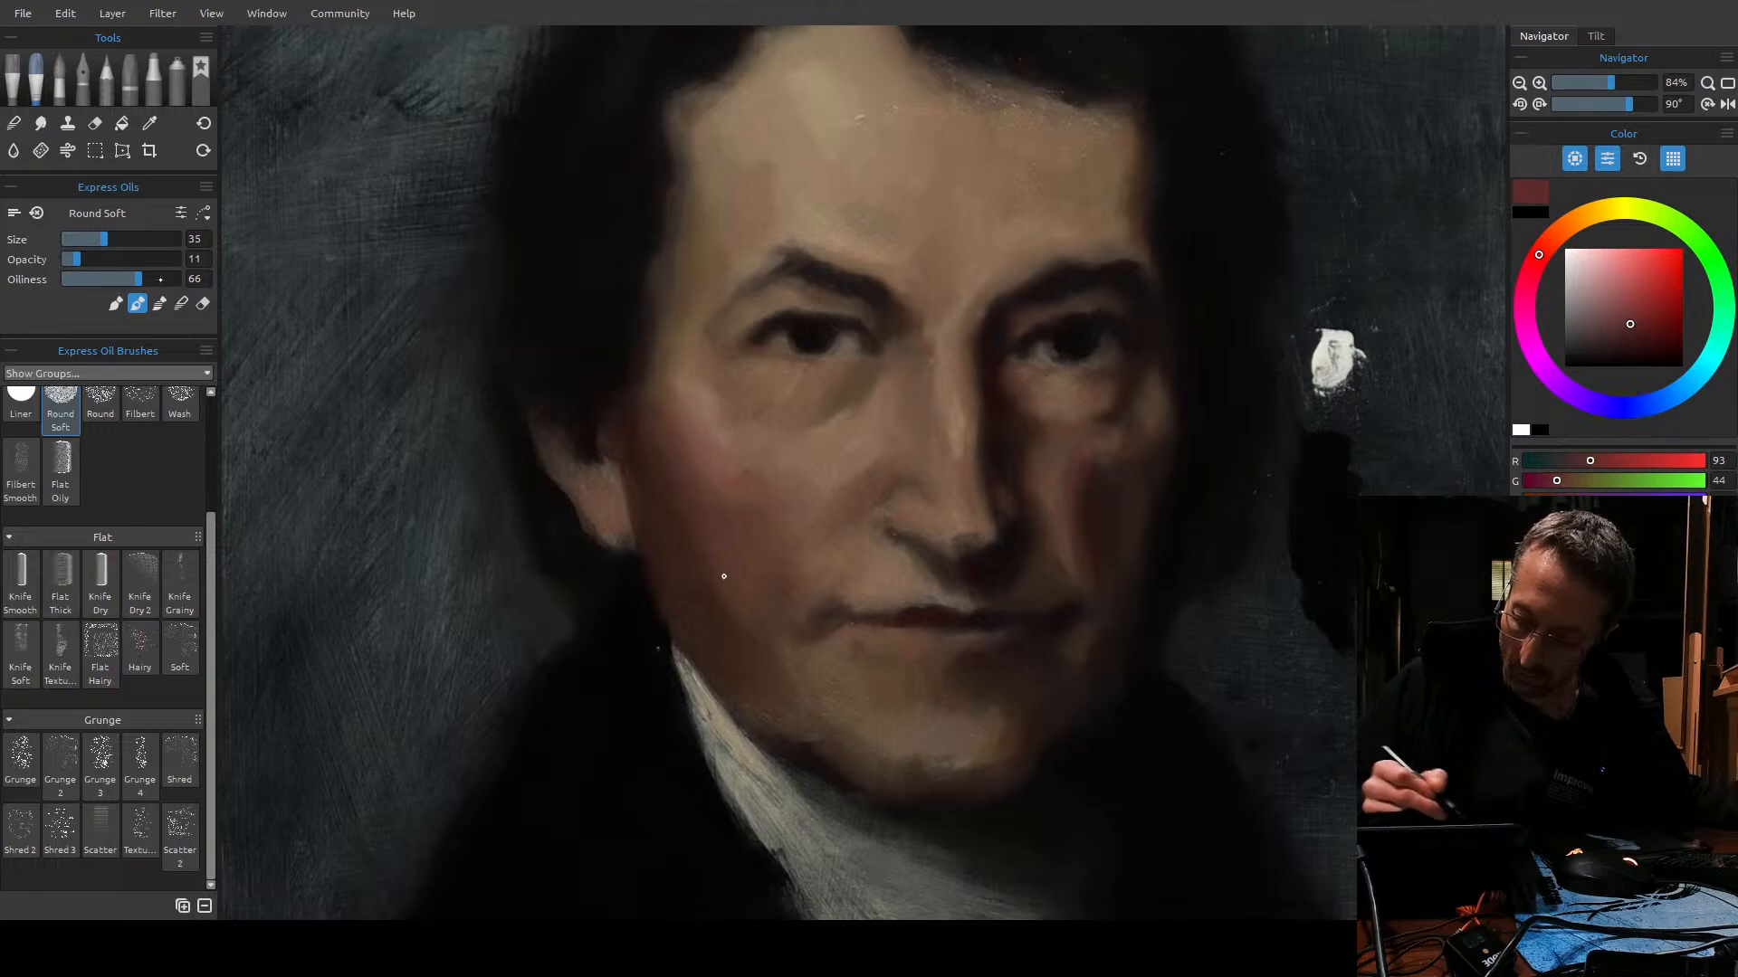
Glaze the deeper red around the side of the nose and the lit cheek, reducing the brush size to 18.
{"action": "key", "text": "bracketright"}
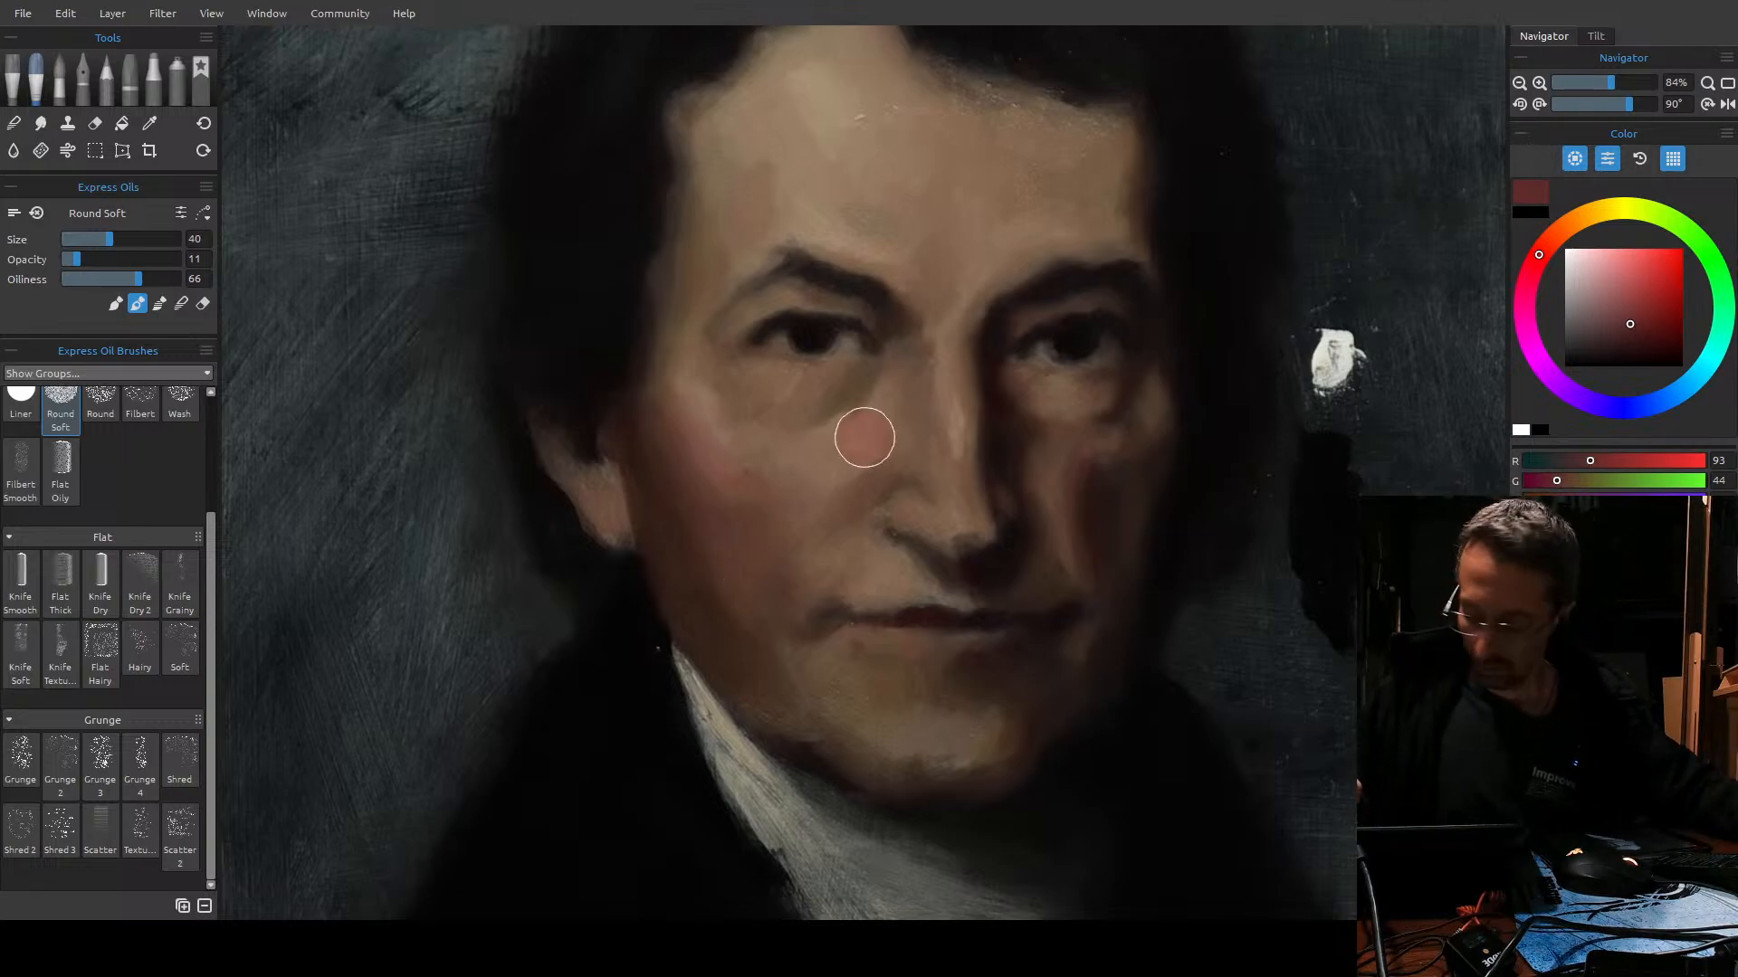
{"action": "key", "text": "bracketleft"}
{"action": "key", "text": "bracketleft"}
{"action": "key", "text": "bracketleft"}
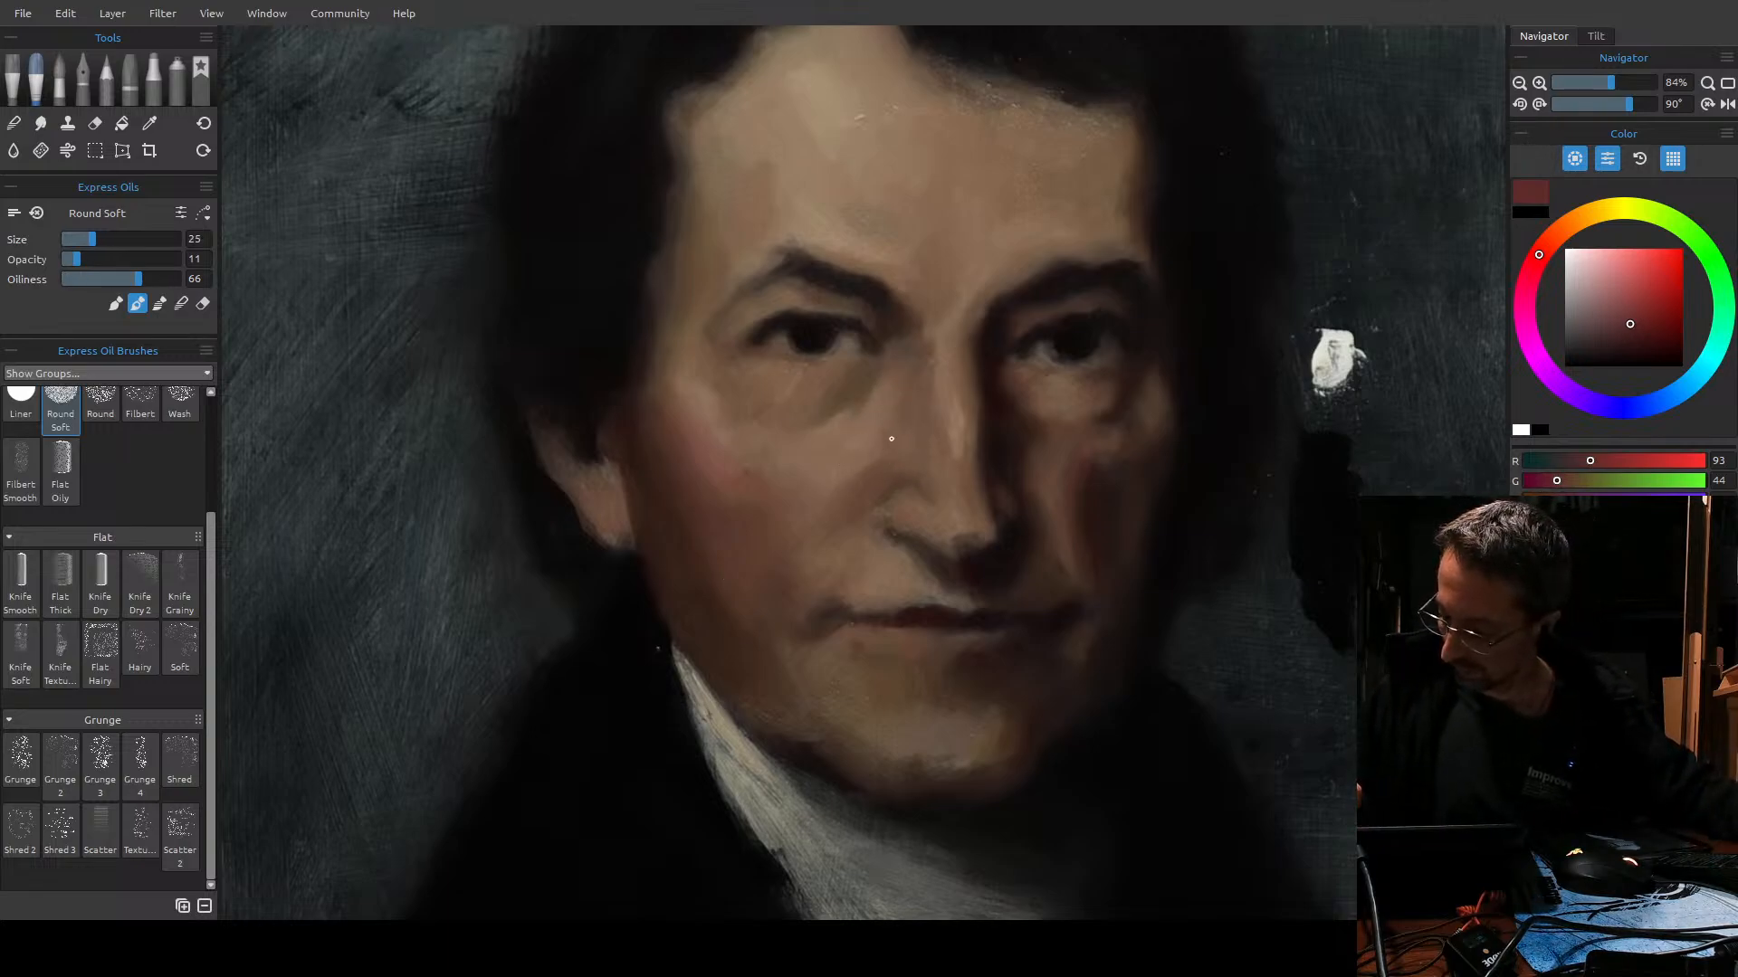
{"action": "key", "text": "bracketleft"}
{"action": "key", "text": "bracketleft"}
{"action": "key", "text": "bracketleft"}
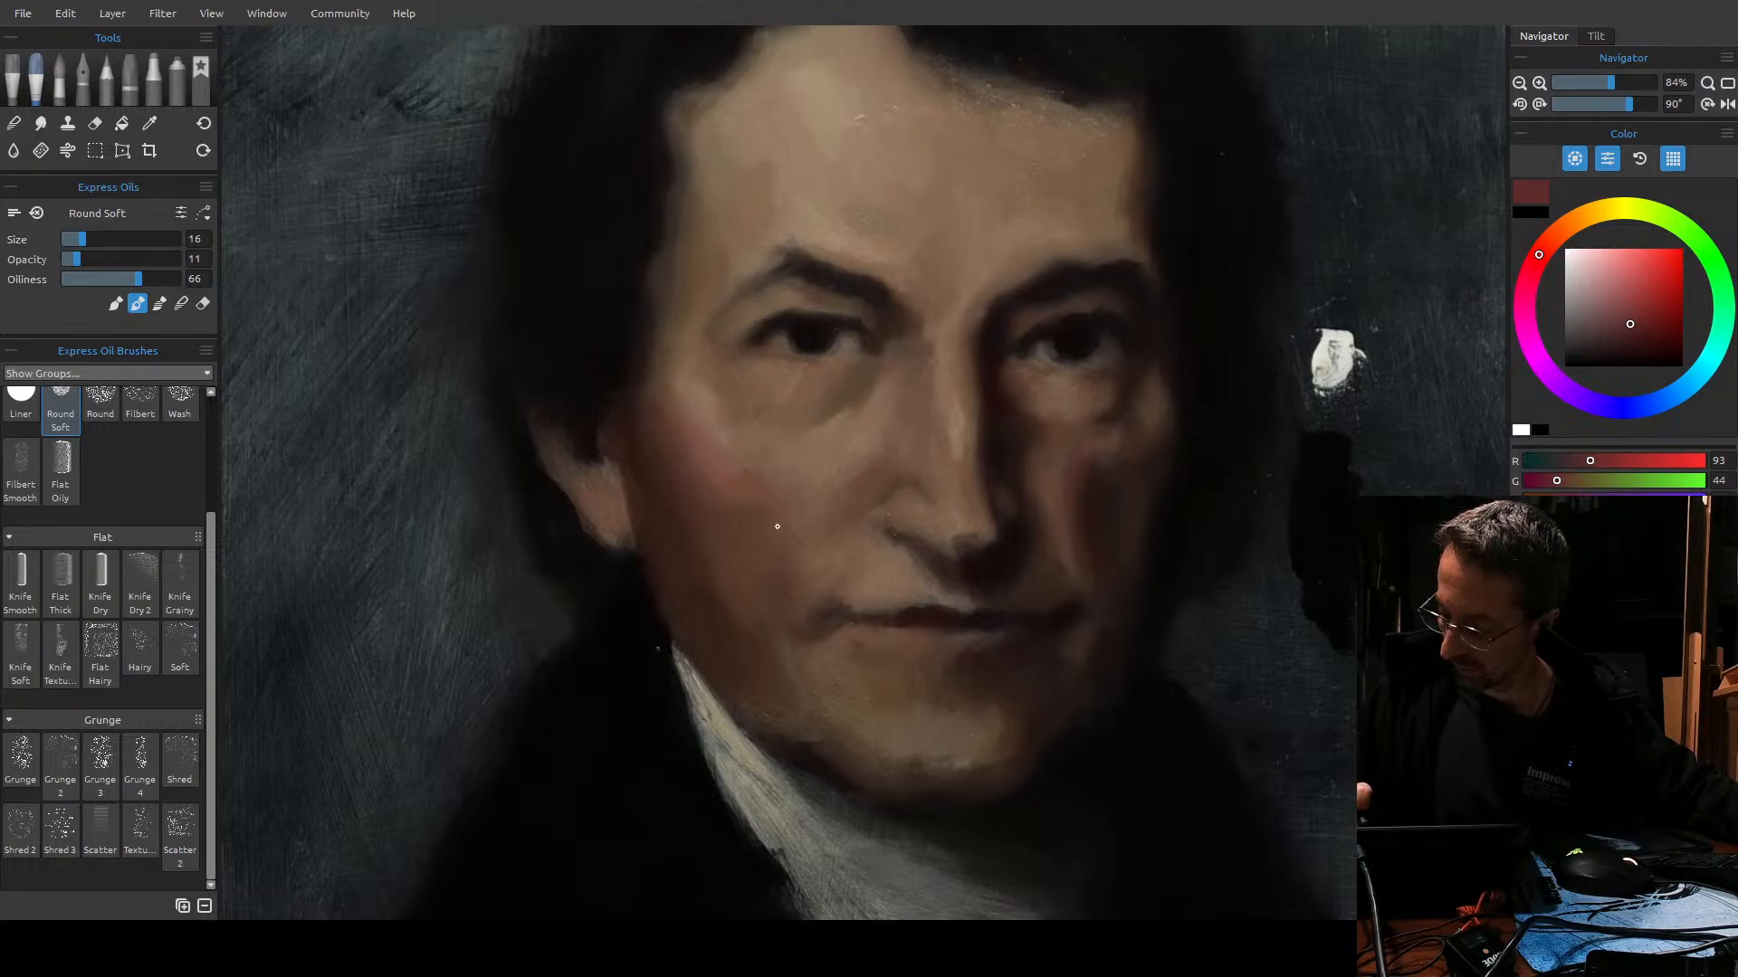
{"action": "key", "text": "bracketright"}
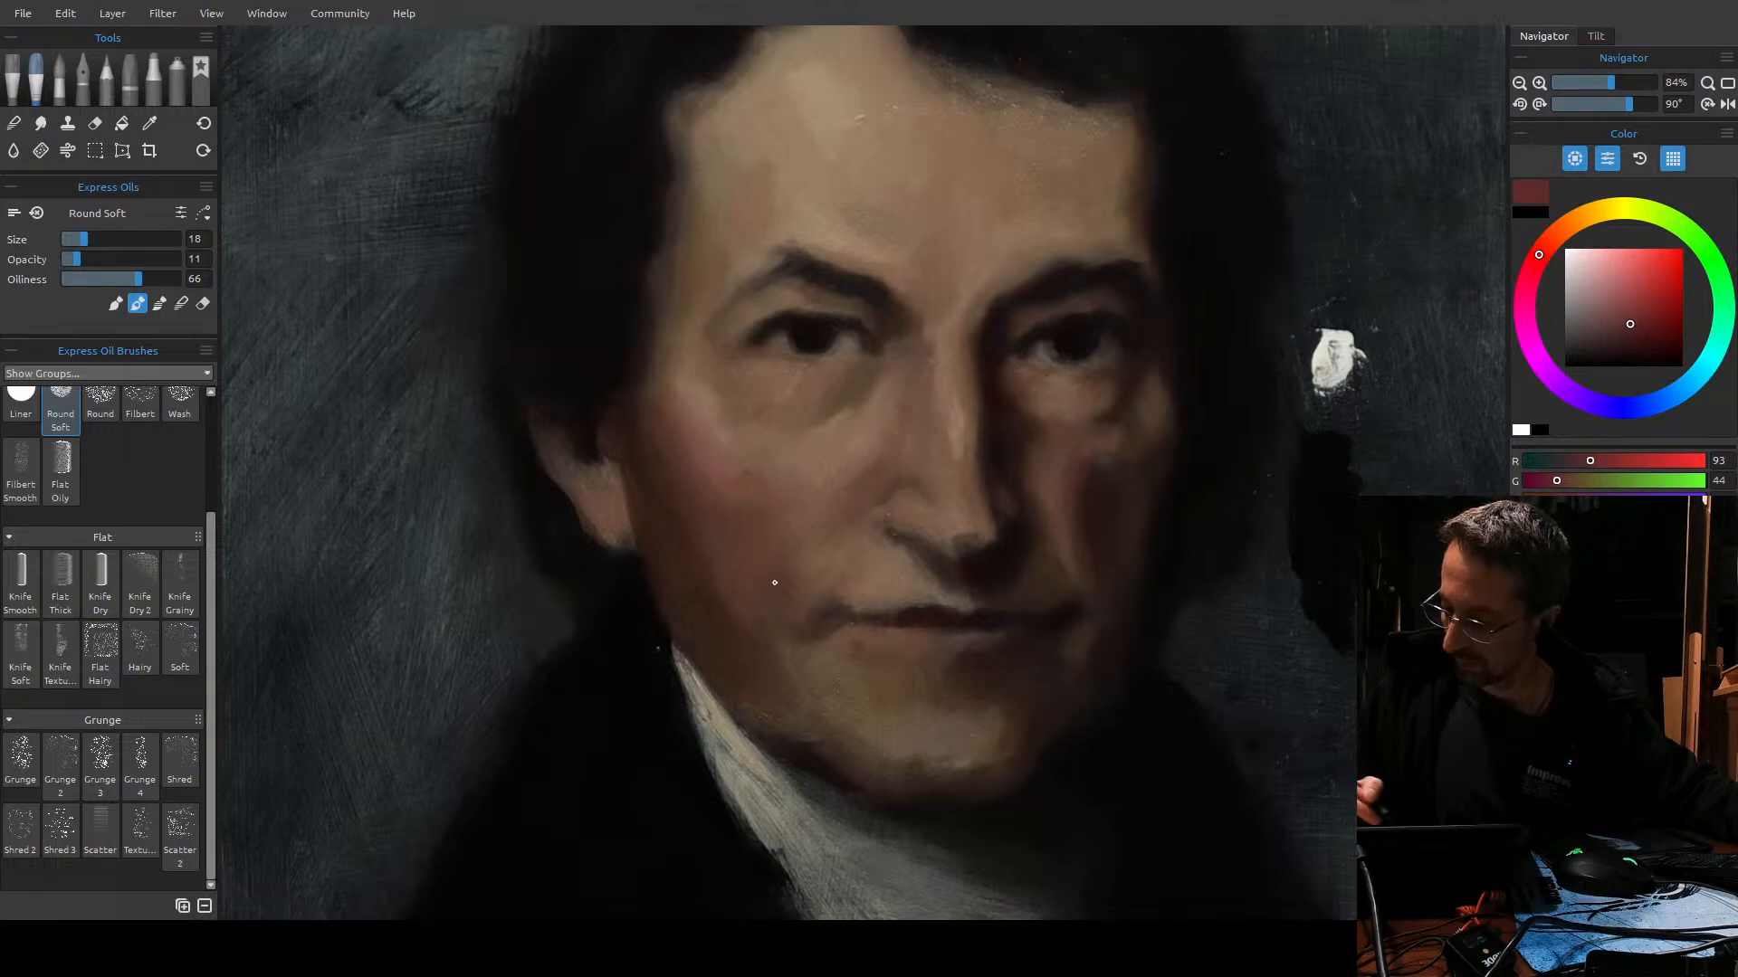
Enlarge the Round Soft brush to 35 and lighten the glaze red to R 107, G 56.
{"action": "key", "text": "bracketright"}
{"action": "key", "text": "bracketright"}
{"action": "key", "text": "bracketright"}
{"action": "key", "text": "bracketright"}
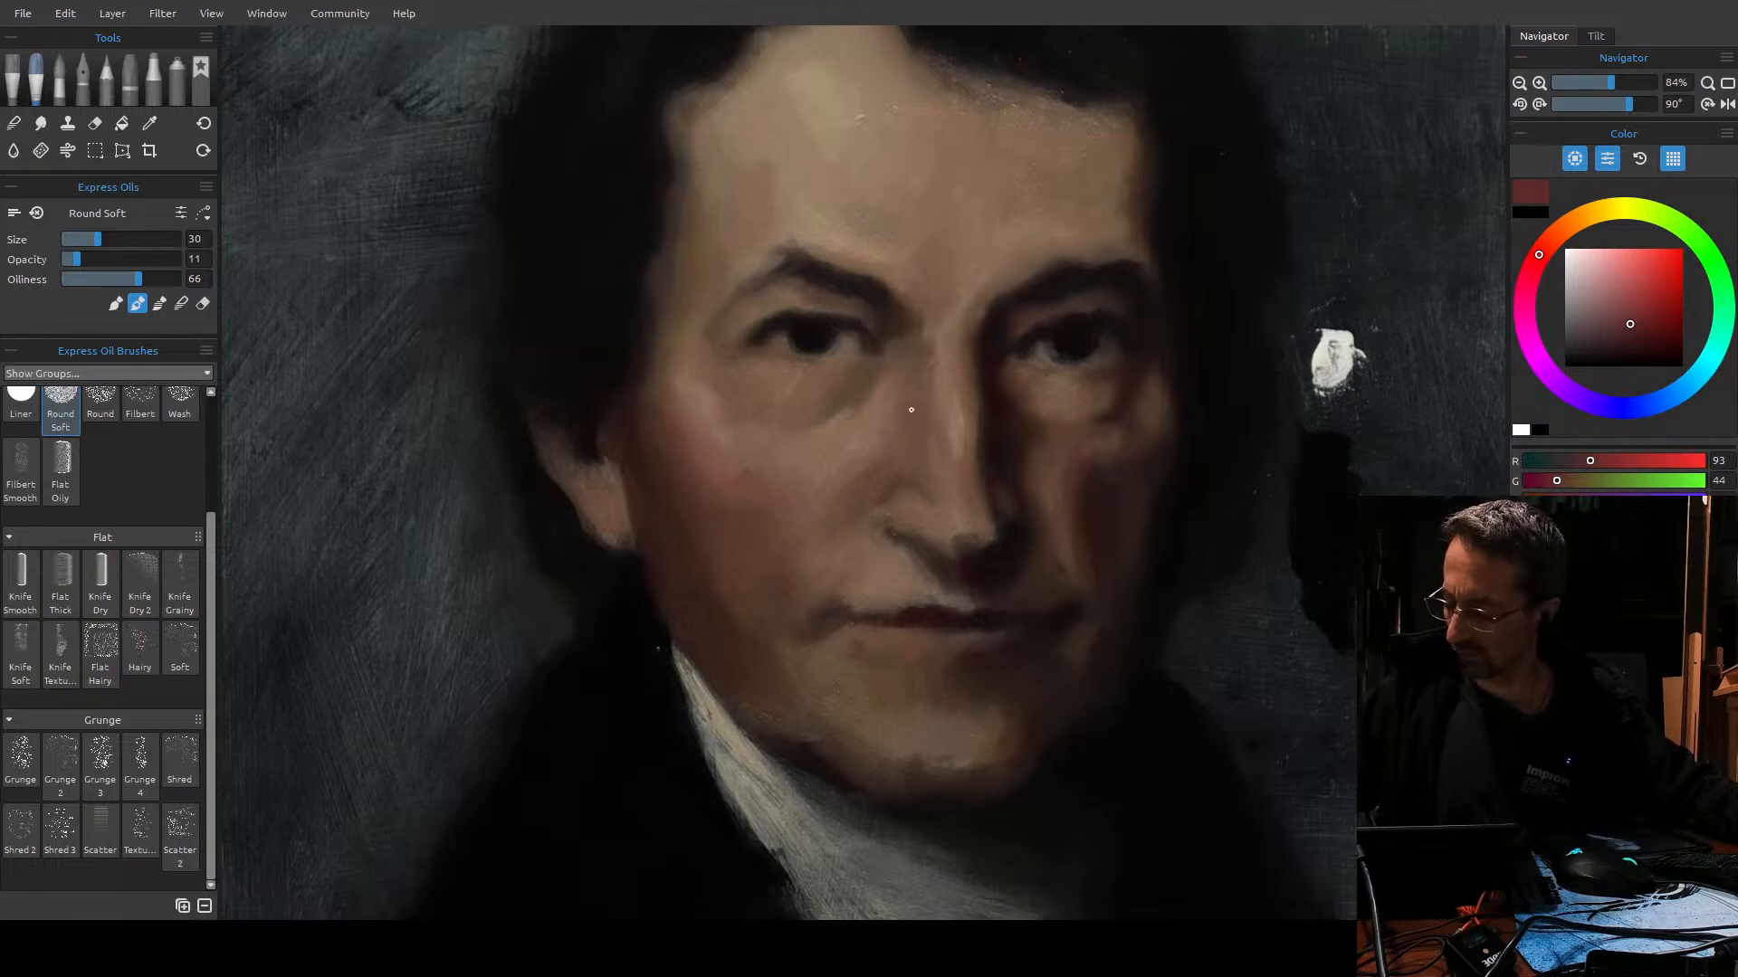
{"action": "key", "text": "bracketright"}
{"action": "left_click", "coordinate": [977, 423], "text": "alt"}
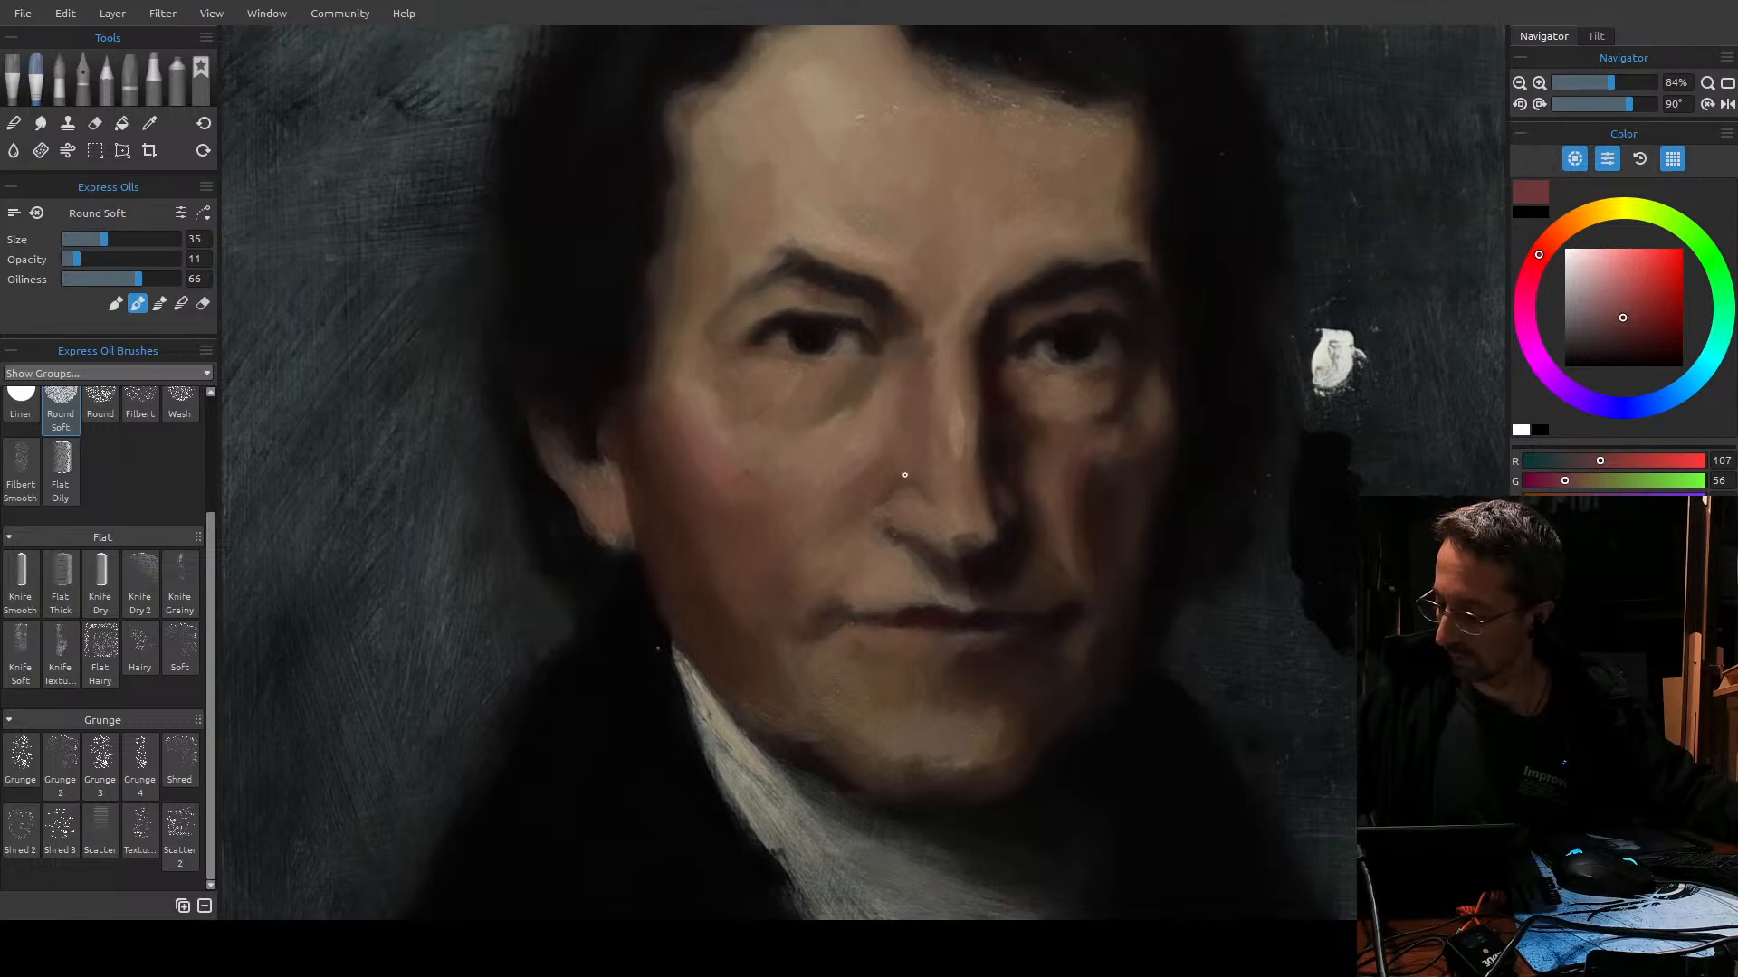
Shift the glaze color toward orange at R 107, G 68, and reduce the brush size to 25 for the nose area.
{"action": "left_click", "coordinate": [1557, 251]}
{"action": "left_click_drag", "start_coordinate": [1555, 242], "coordinate": [1554, 235]}
{"action": "key", "text": "]"}
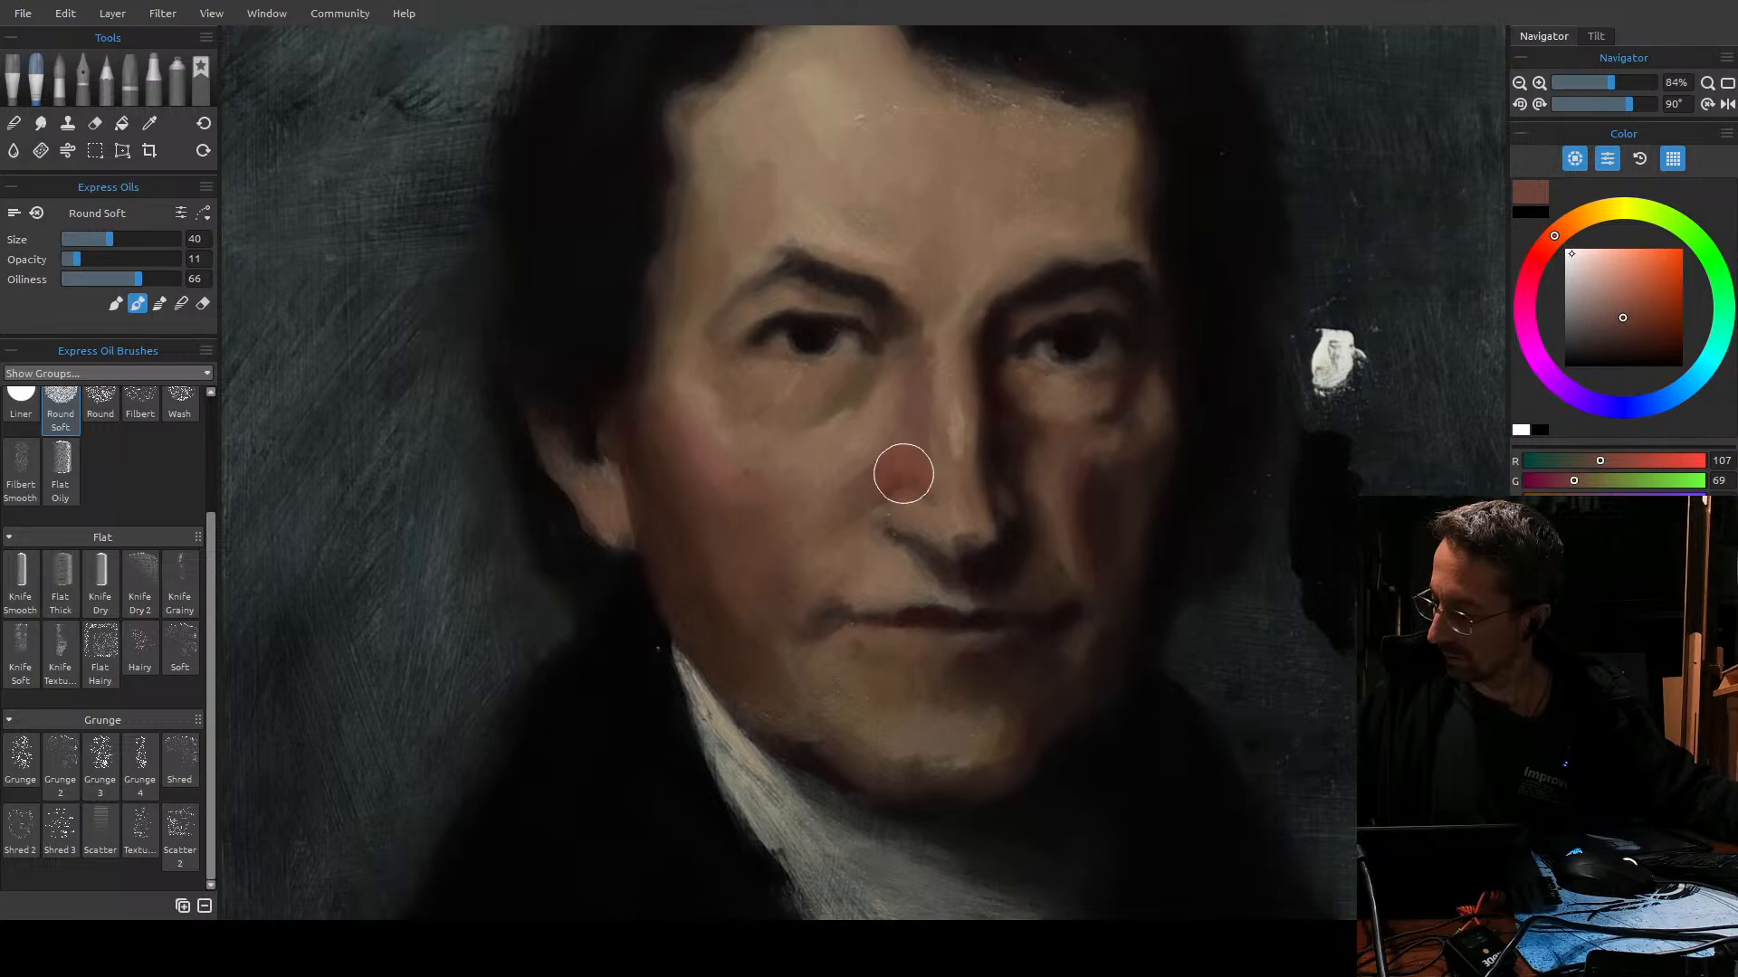
{"action": "key", "text": "]"}
{"action": "key", "text": "bracketleft"}
{"action": "key", "text": "bracketleft"}
{"action": "key", "text": "bracketleft"}
{"action": "key", "text": "bracketleft"}
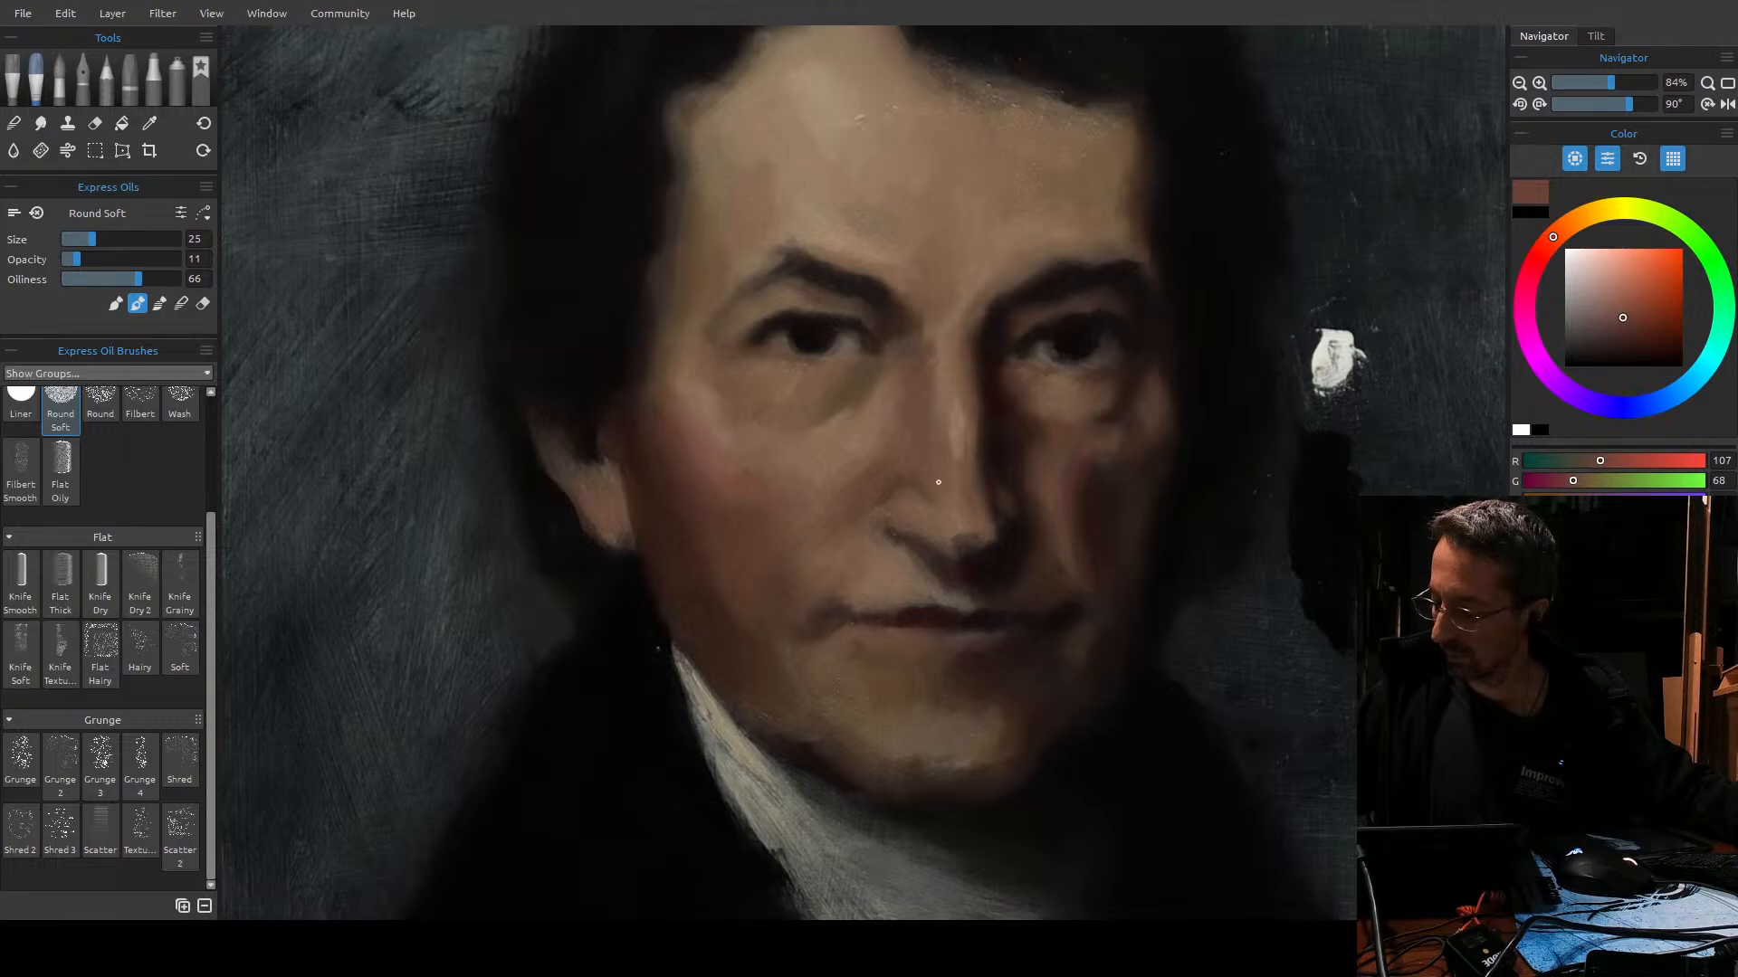
Glaze the reddish brown over the nose and shadowed cheek, setting the brush to 35 and reducing it to 12.
{"action": "key", "text": "bracketright"}
{"action": "key", "text": "bracketright"}
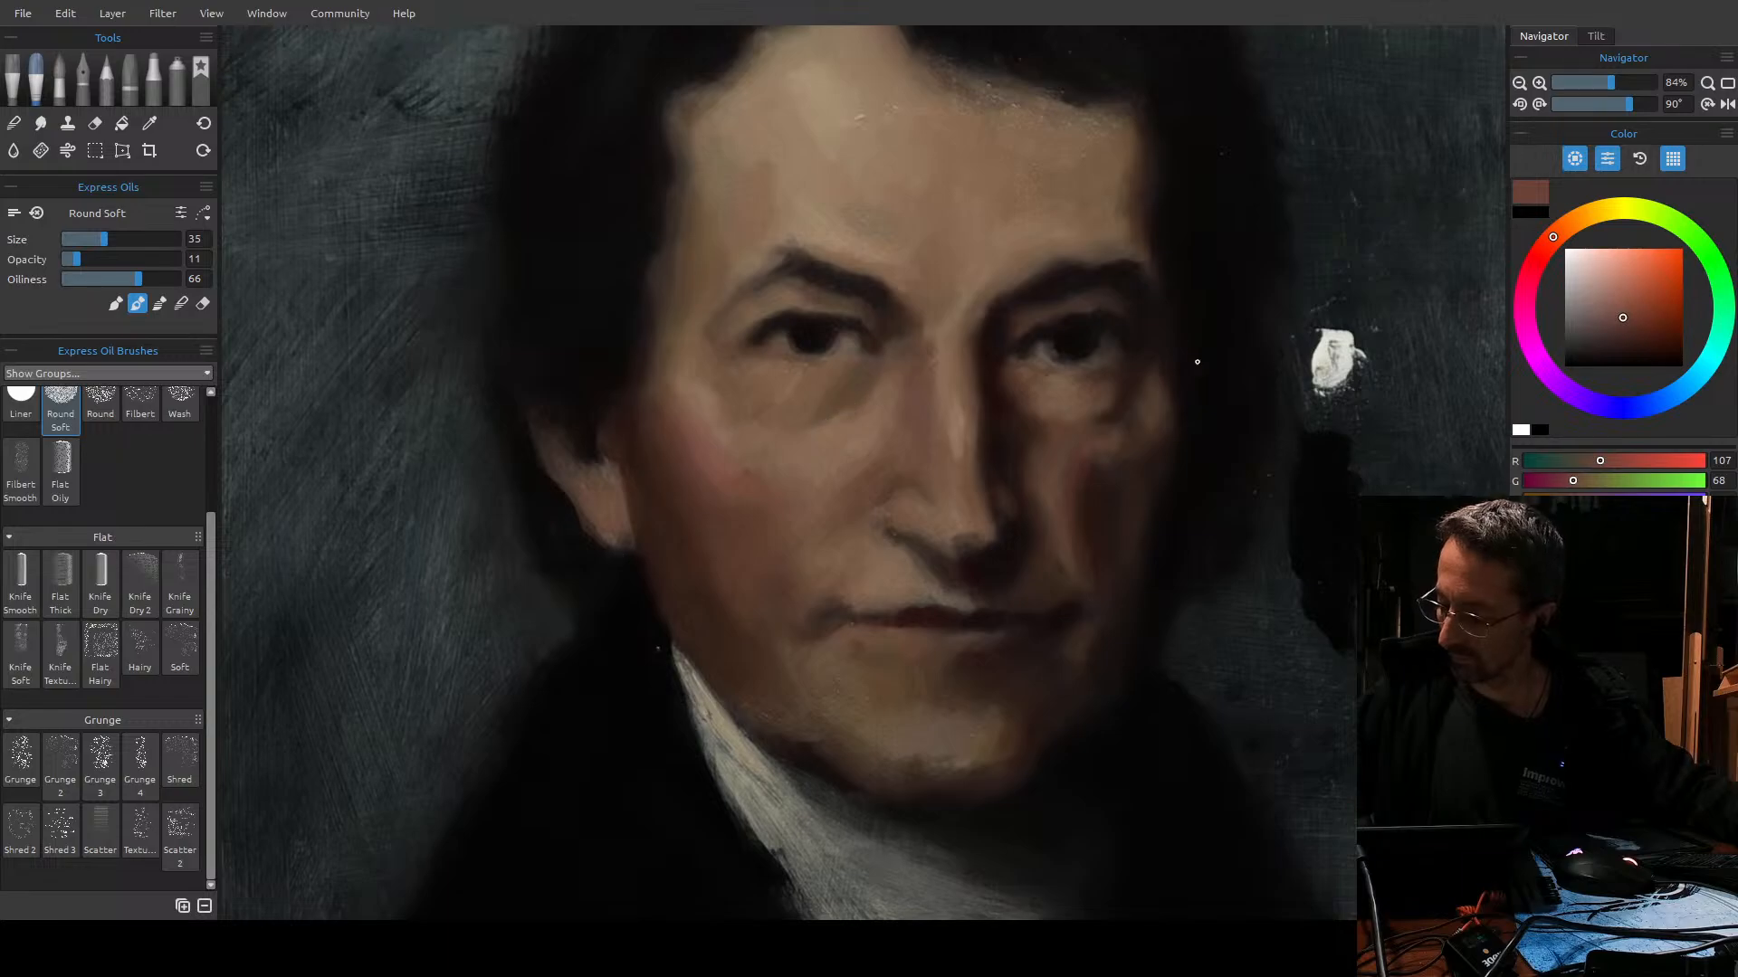
{"action": "key", "text": "bracketleft"}
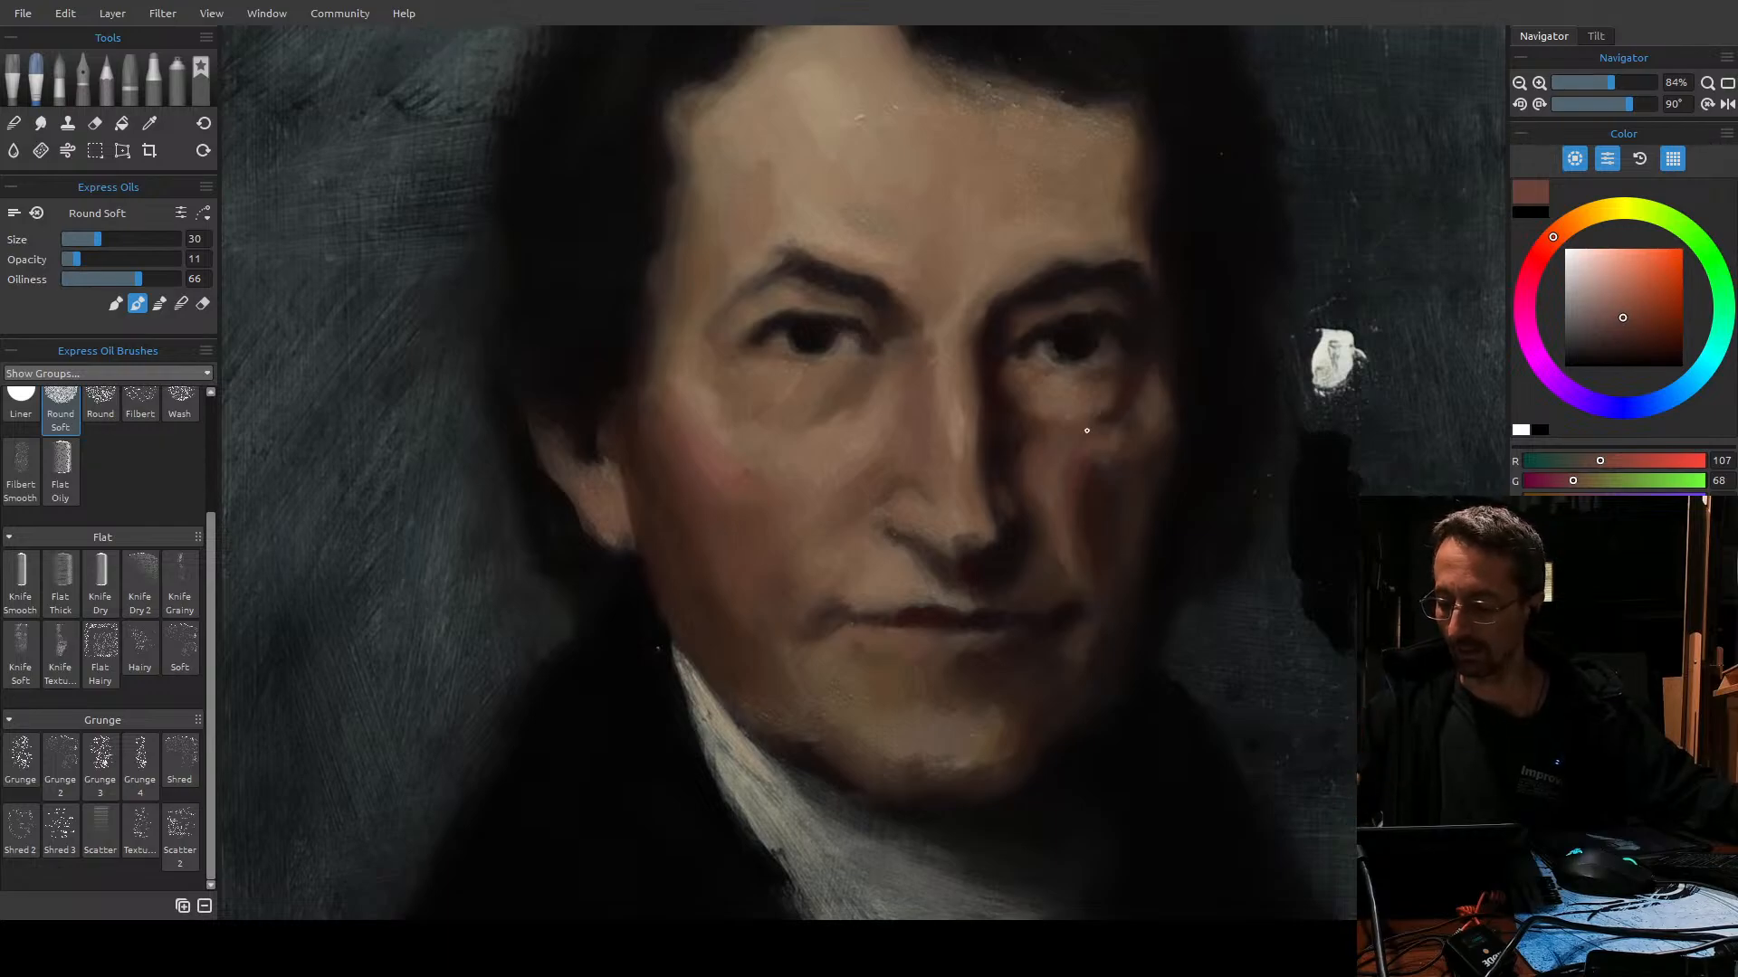
{"action": "key", "text": "["}
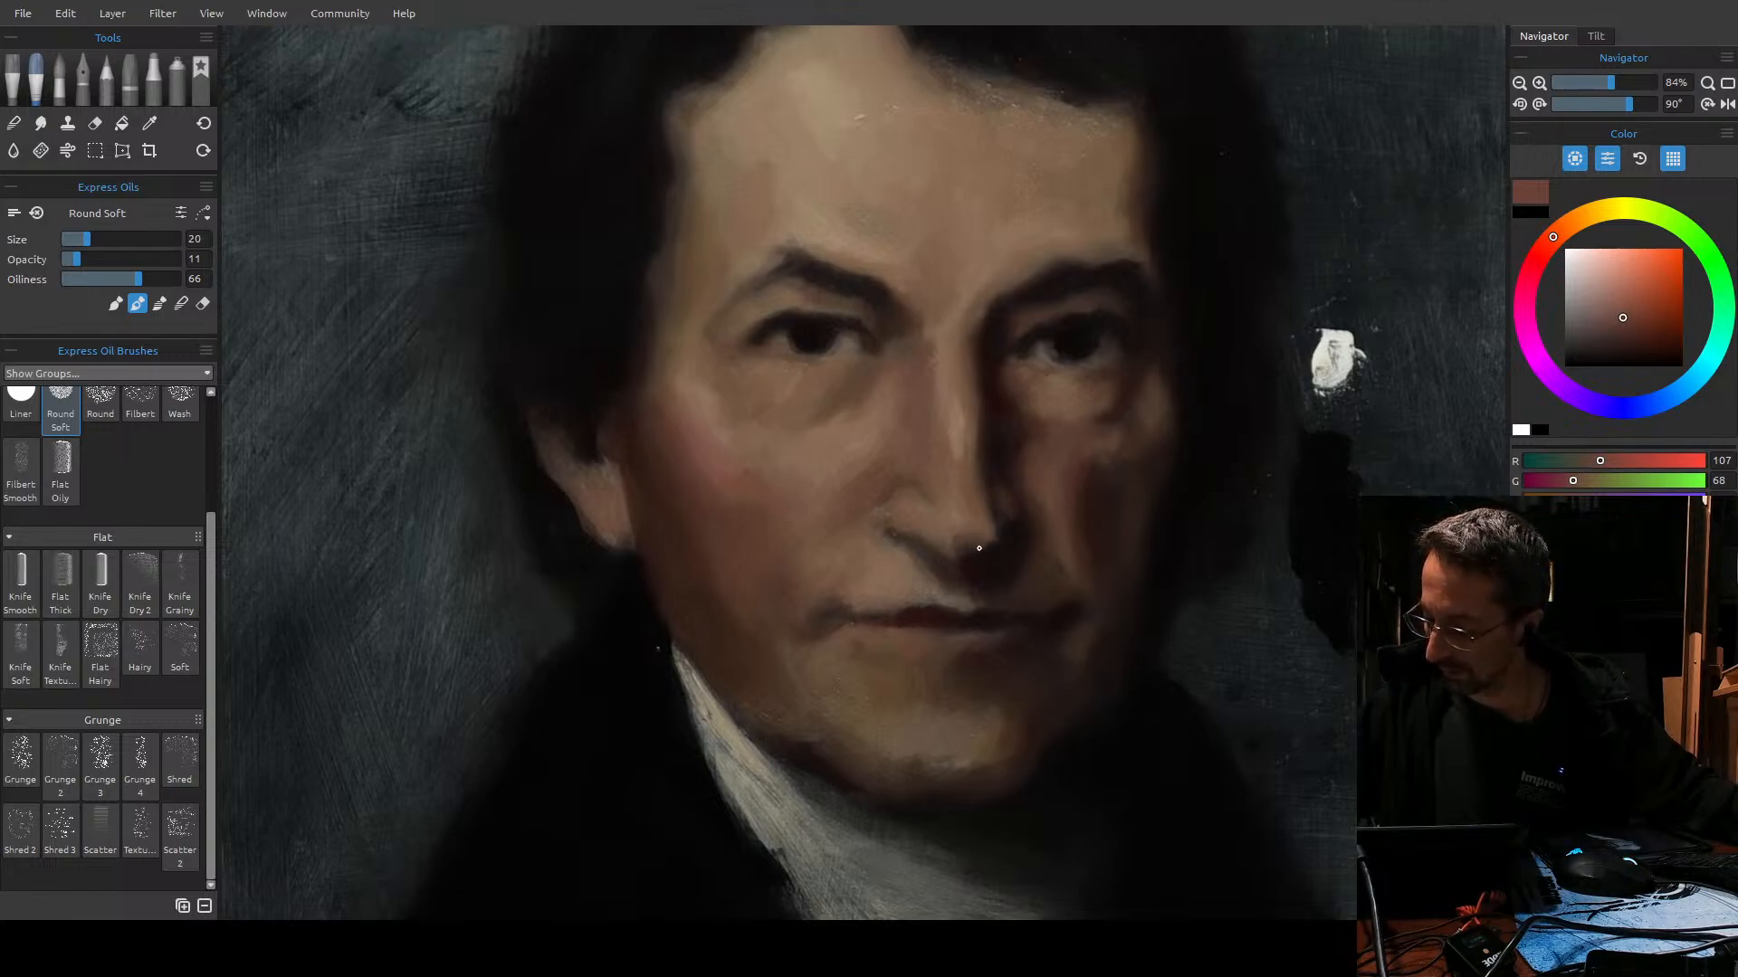
{"action": "key", "text": "["}
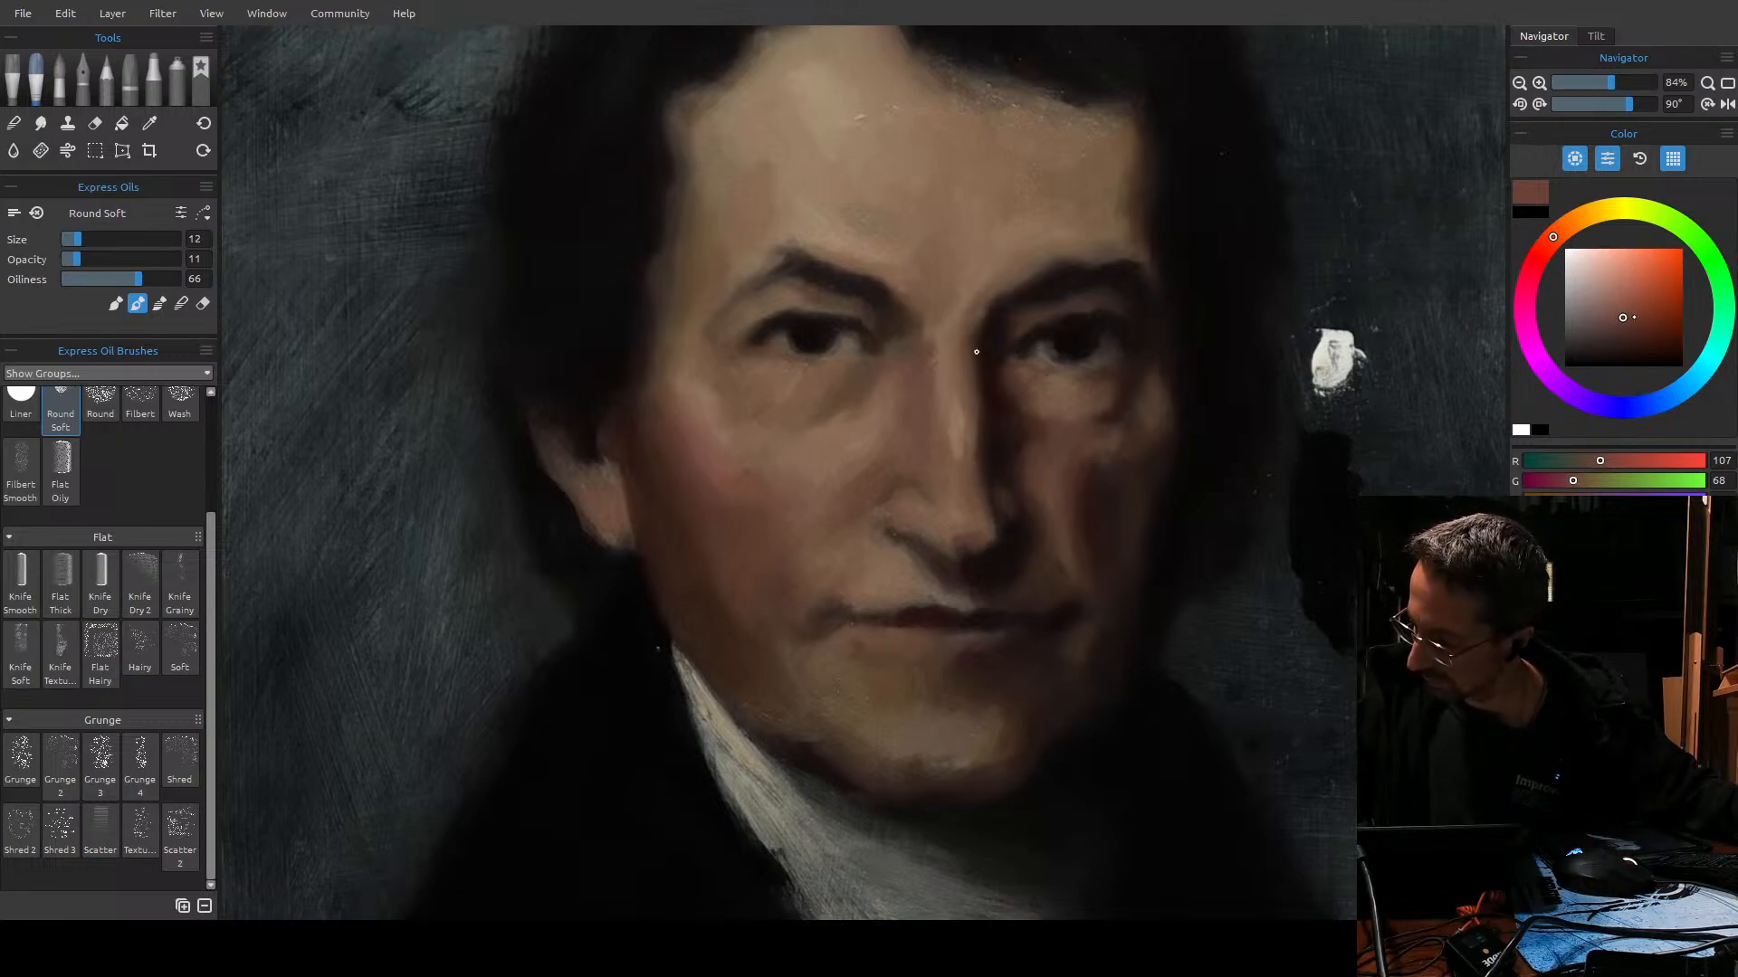
Lighten the glaze to a reddish R 132, G 77, and work on the nose bridge while enlarging the brush to 25.
{"action": "left_click", "coordinate": [1623, 306]}
{"action": "left_click", "coordinate": [1546, 245]}
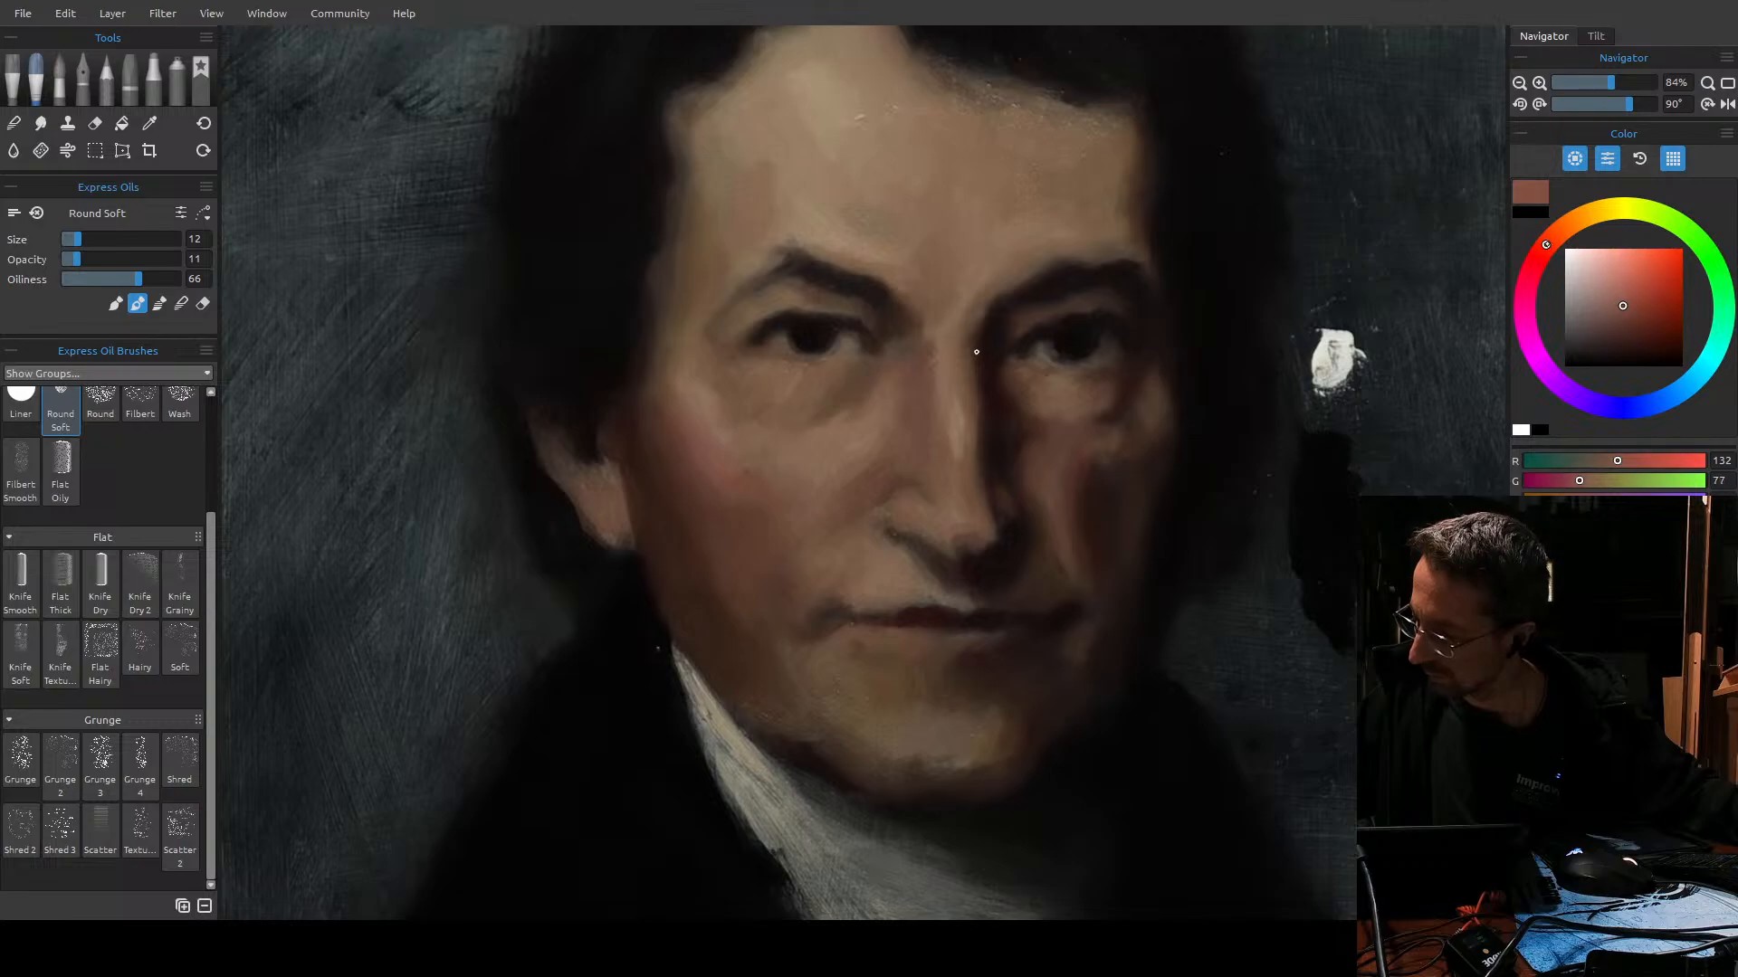
{"action": "key", "text": "]"}
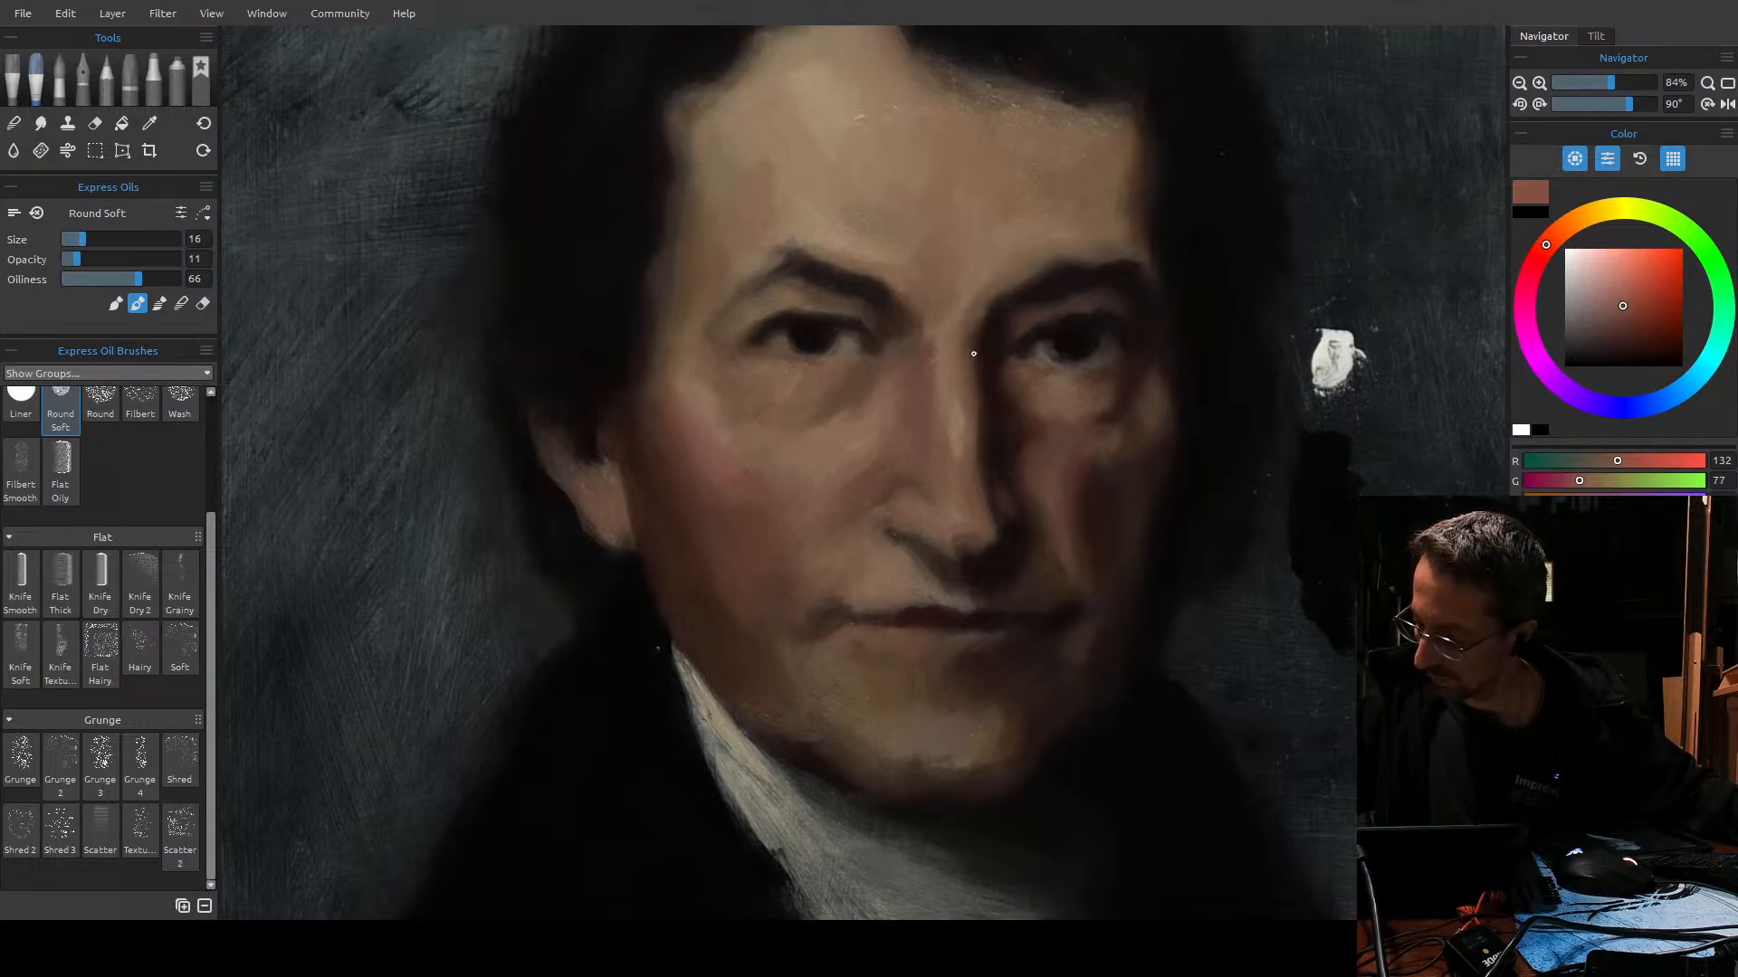
{"action": "key", "text": "]"}
{"action": "key", "text": "]"}
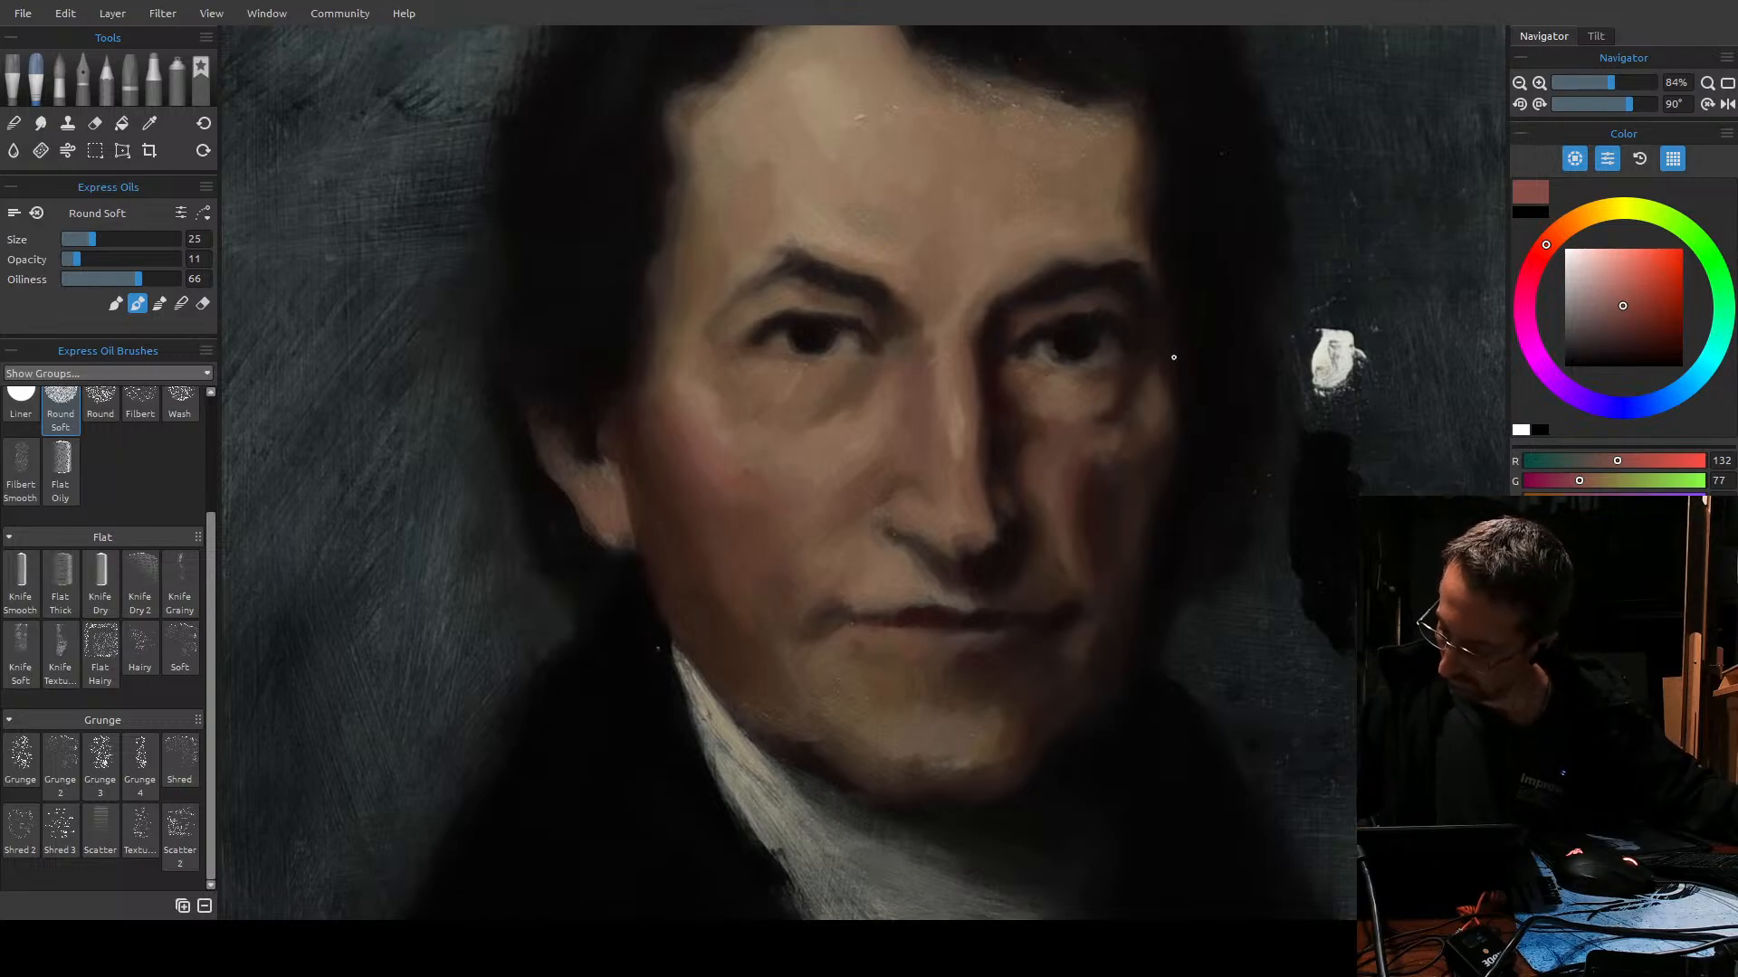
Mix a lighter orange skin tone, R 168, G 117, and glaze the nose with the brush at 35 and then 20.
{"action": "left_click", "coordinate": [1616, 289]}
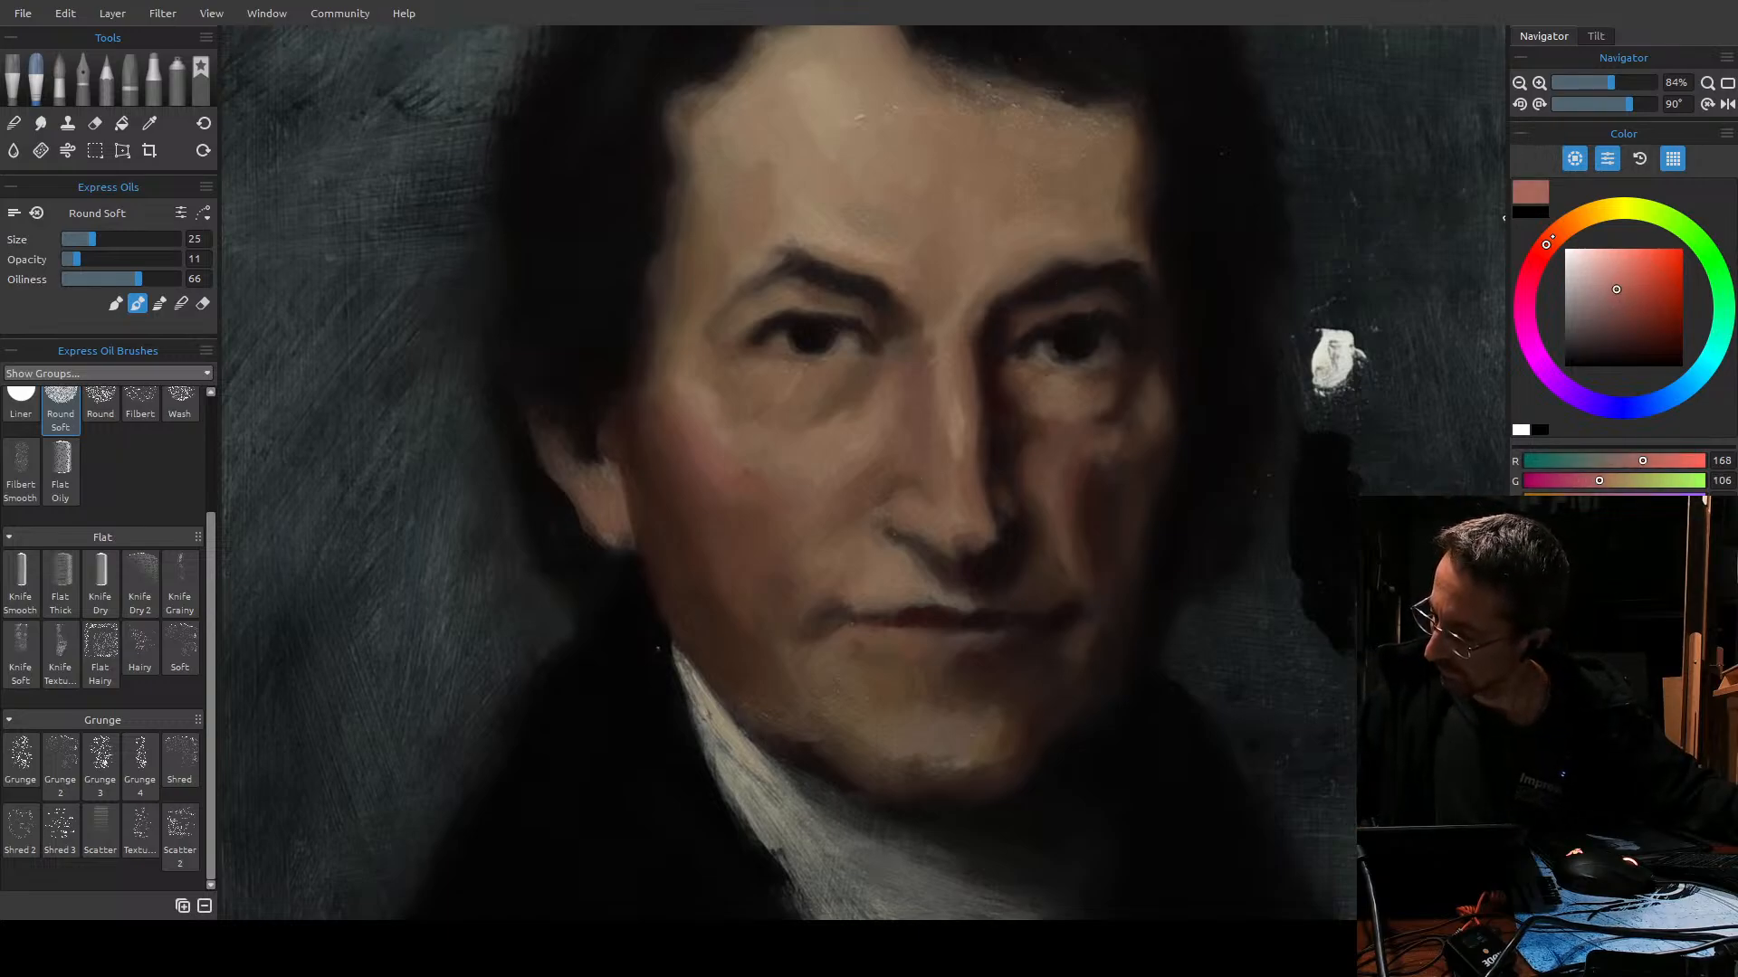
{"action": "left_click", "coordinate": [1555, 234]}
{"action": "key", "text": "]"}
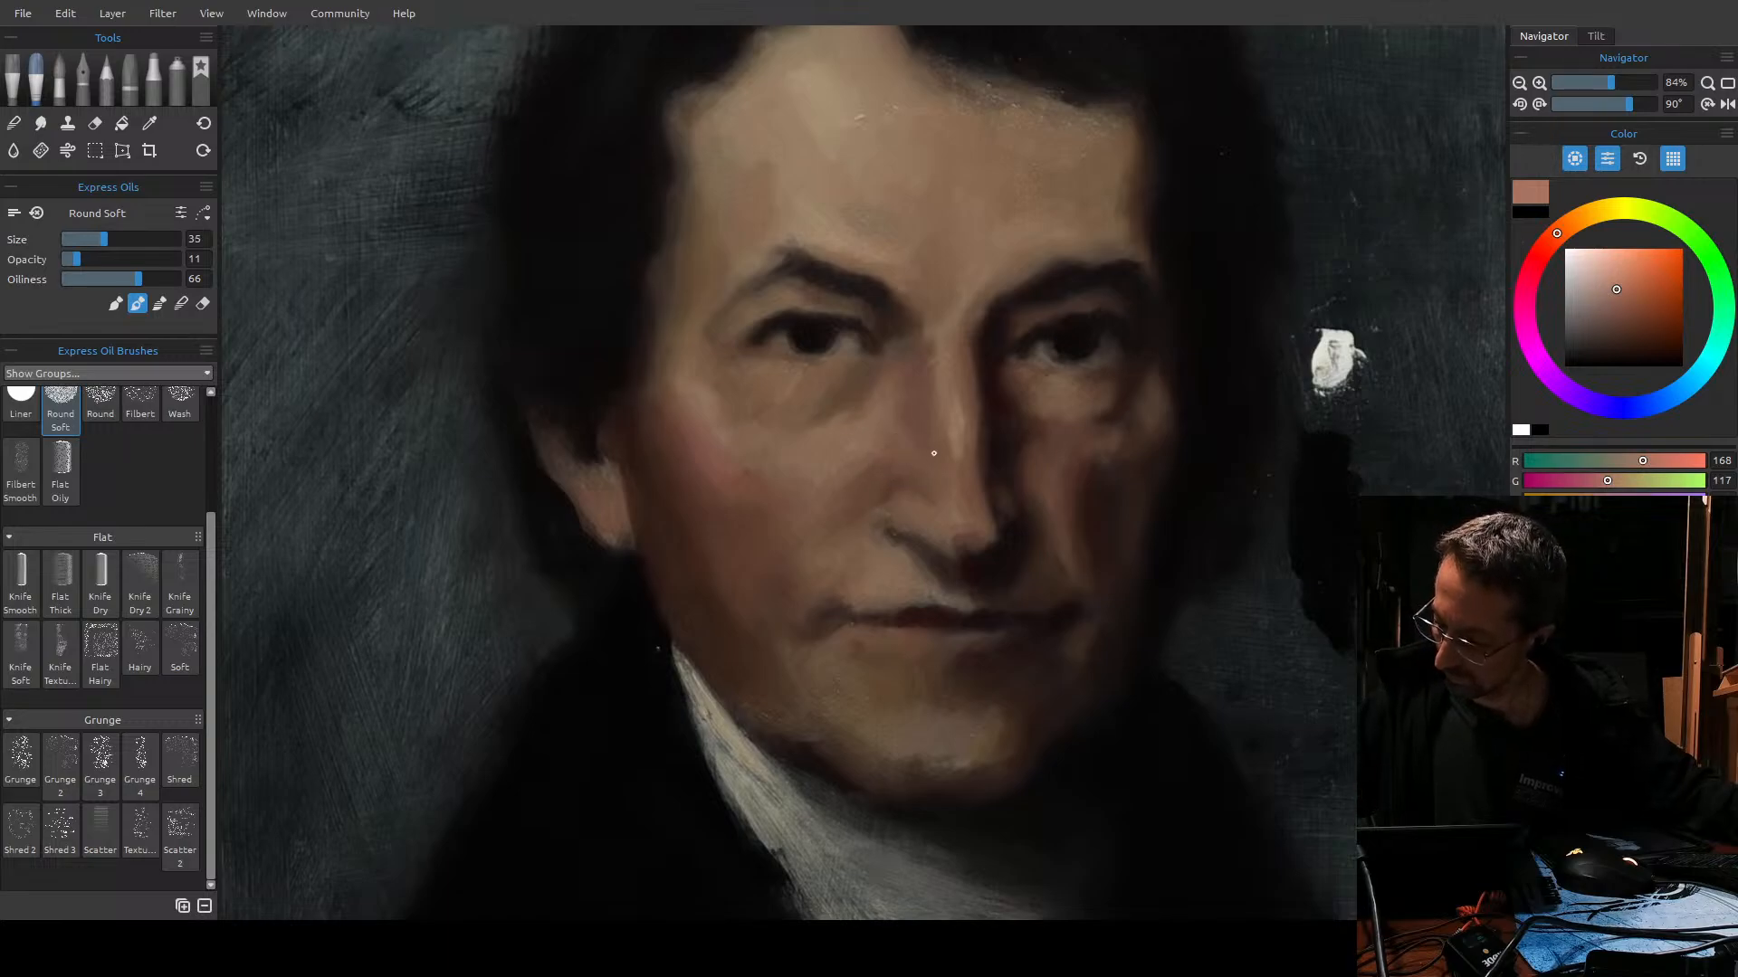
{"action": "key", "text": "["}
{"action": "key", "text": "["}
{"action": "key", "text": "["}
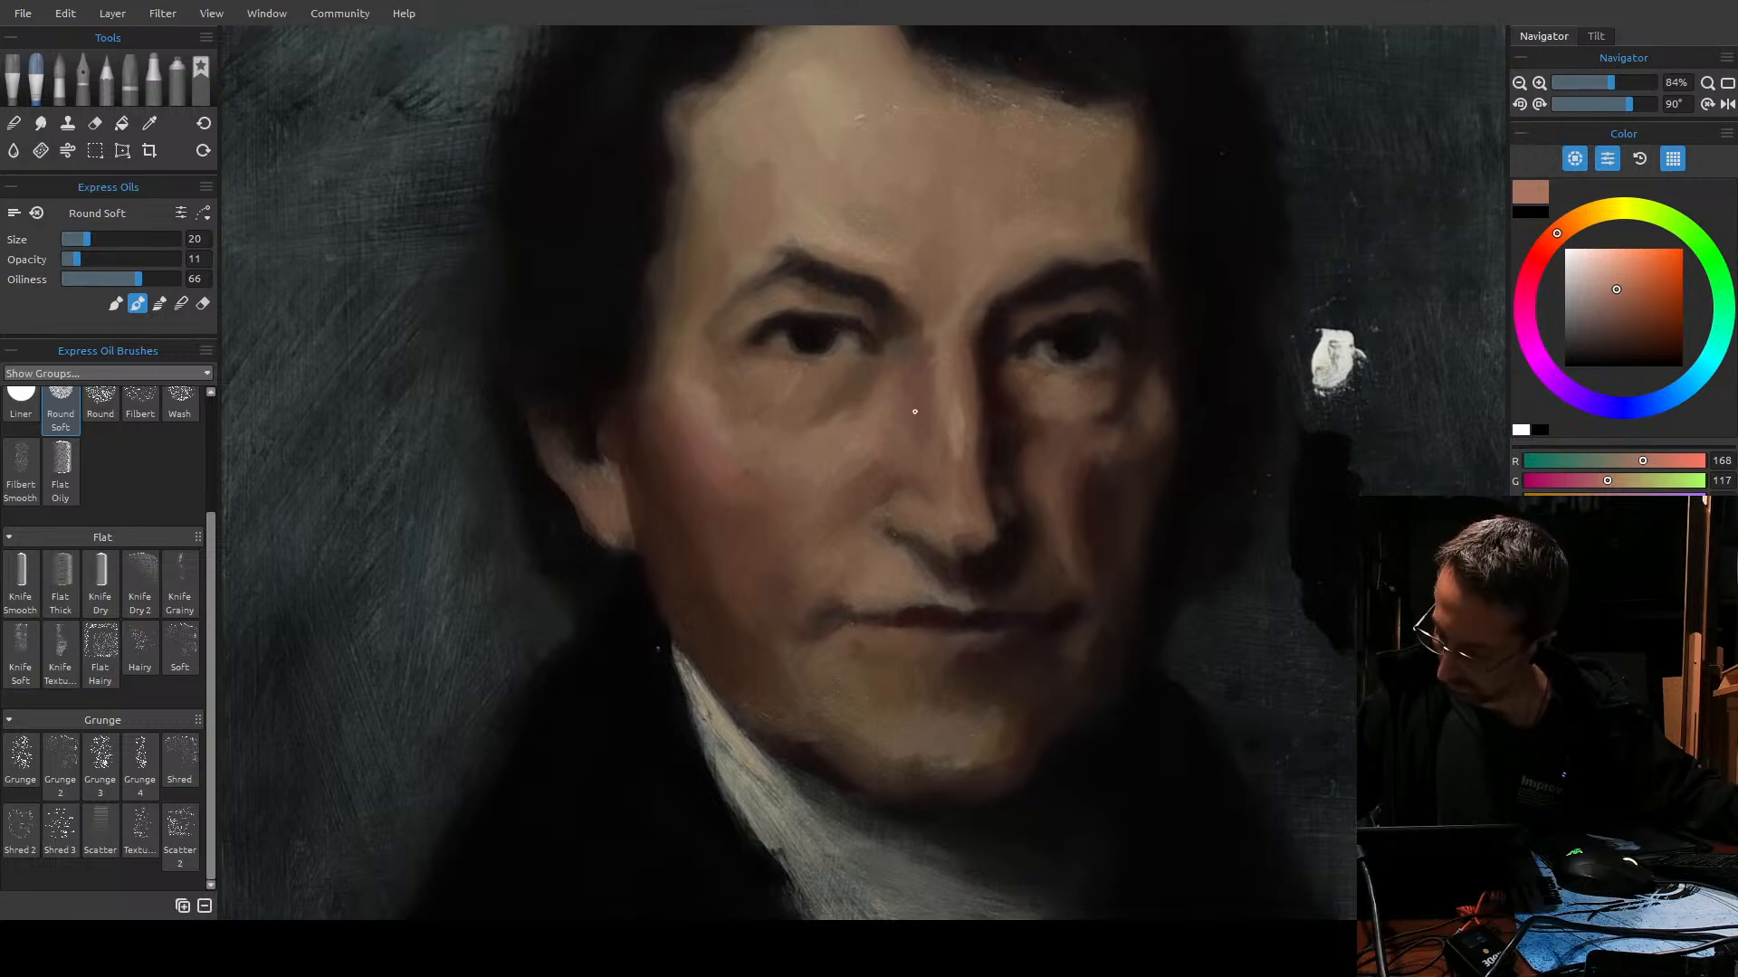
Glaze the lighter skin tone beneath the lit eye and beside the nostril, using brush sizes 18 and 14.
{"action": "key", "text": "["}
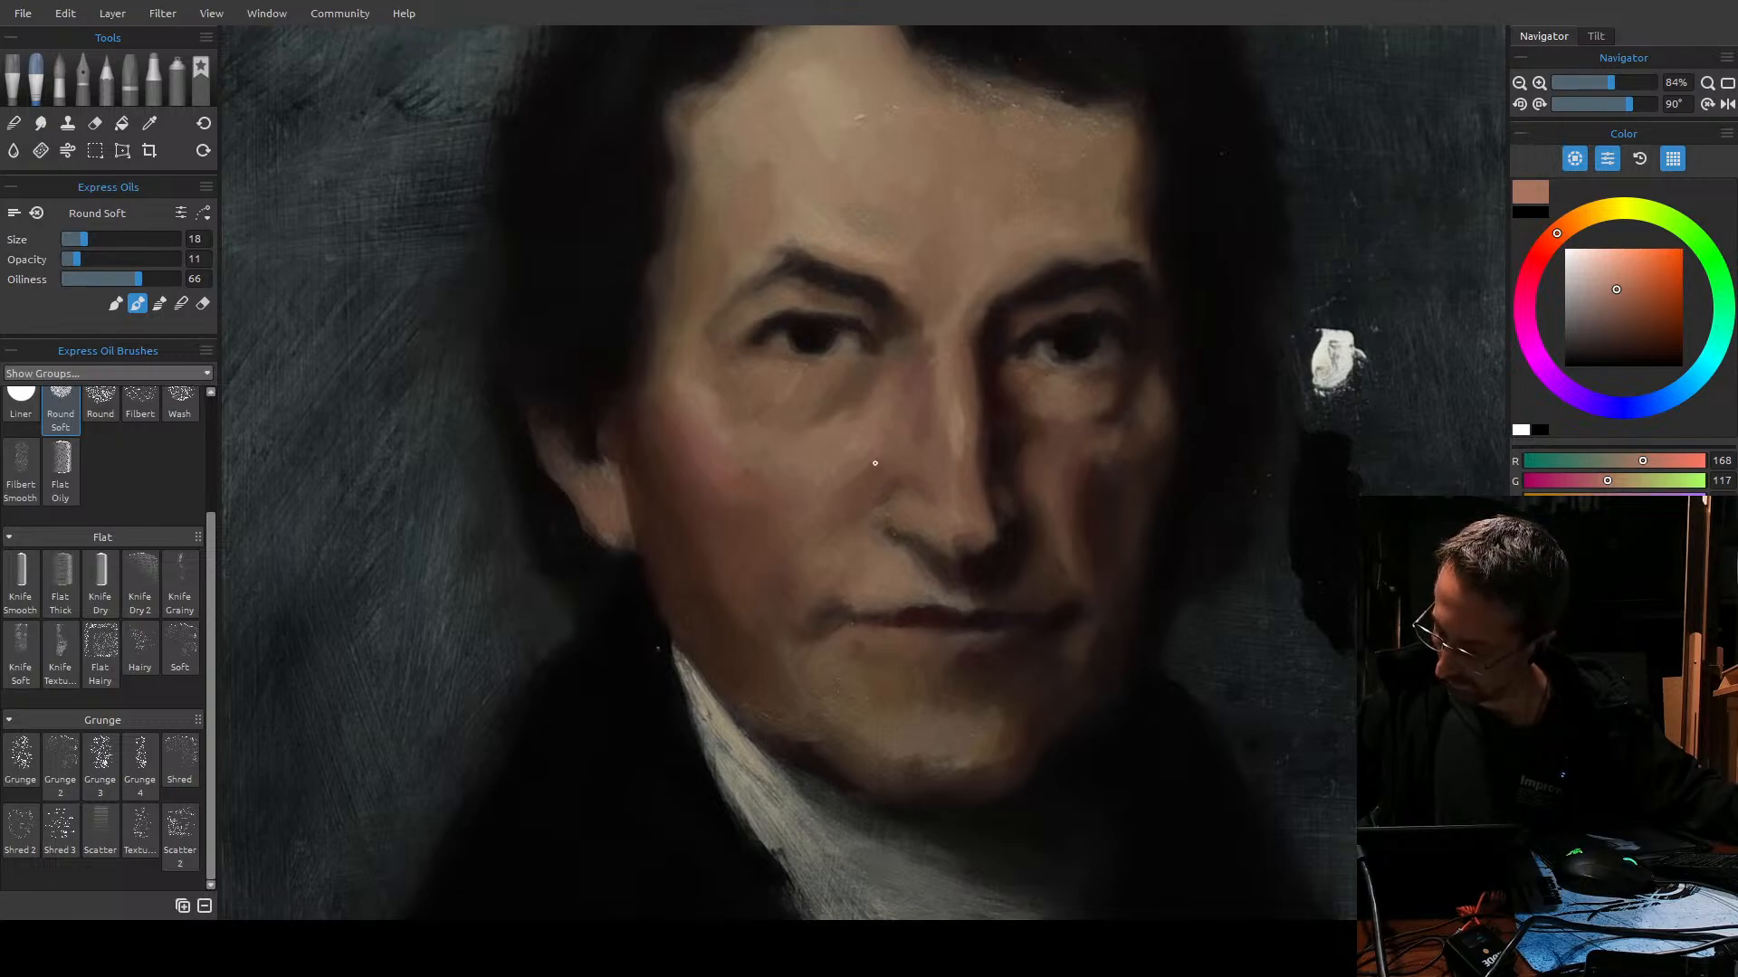
{"action": "key", "text": "]"}
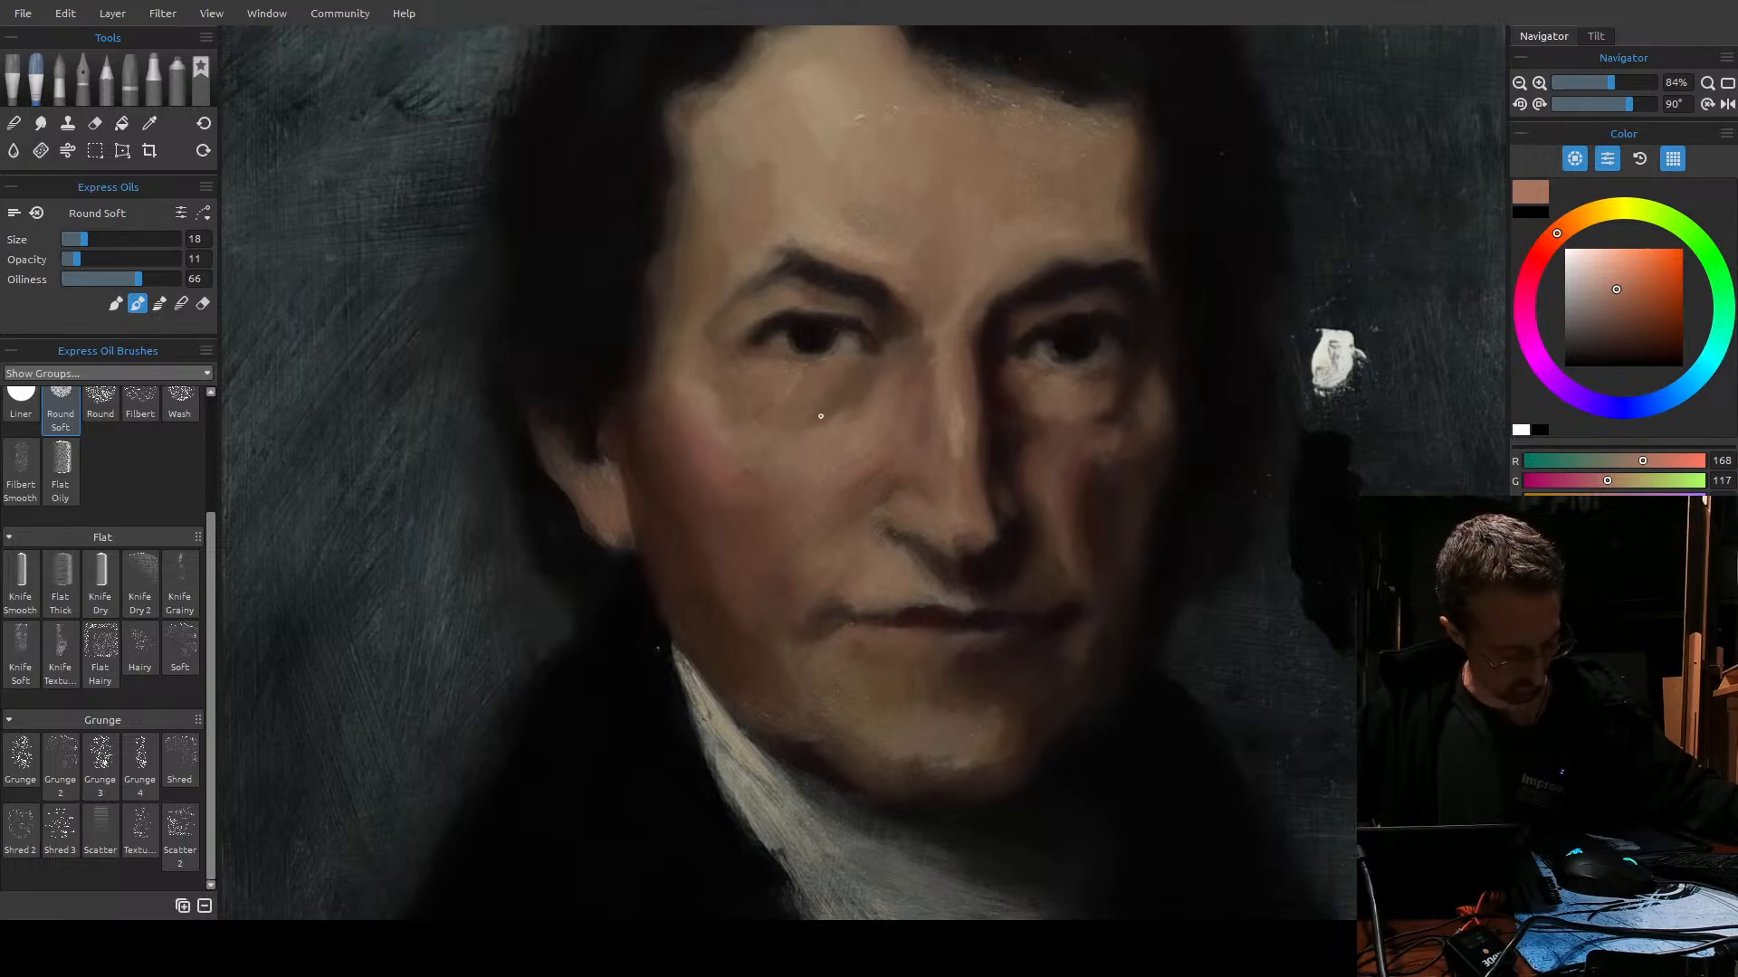
{"action": "key", "text": "["}
{"action": "key", "text": "["}
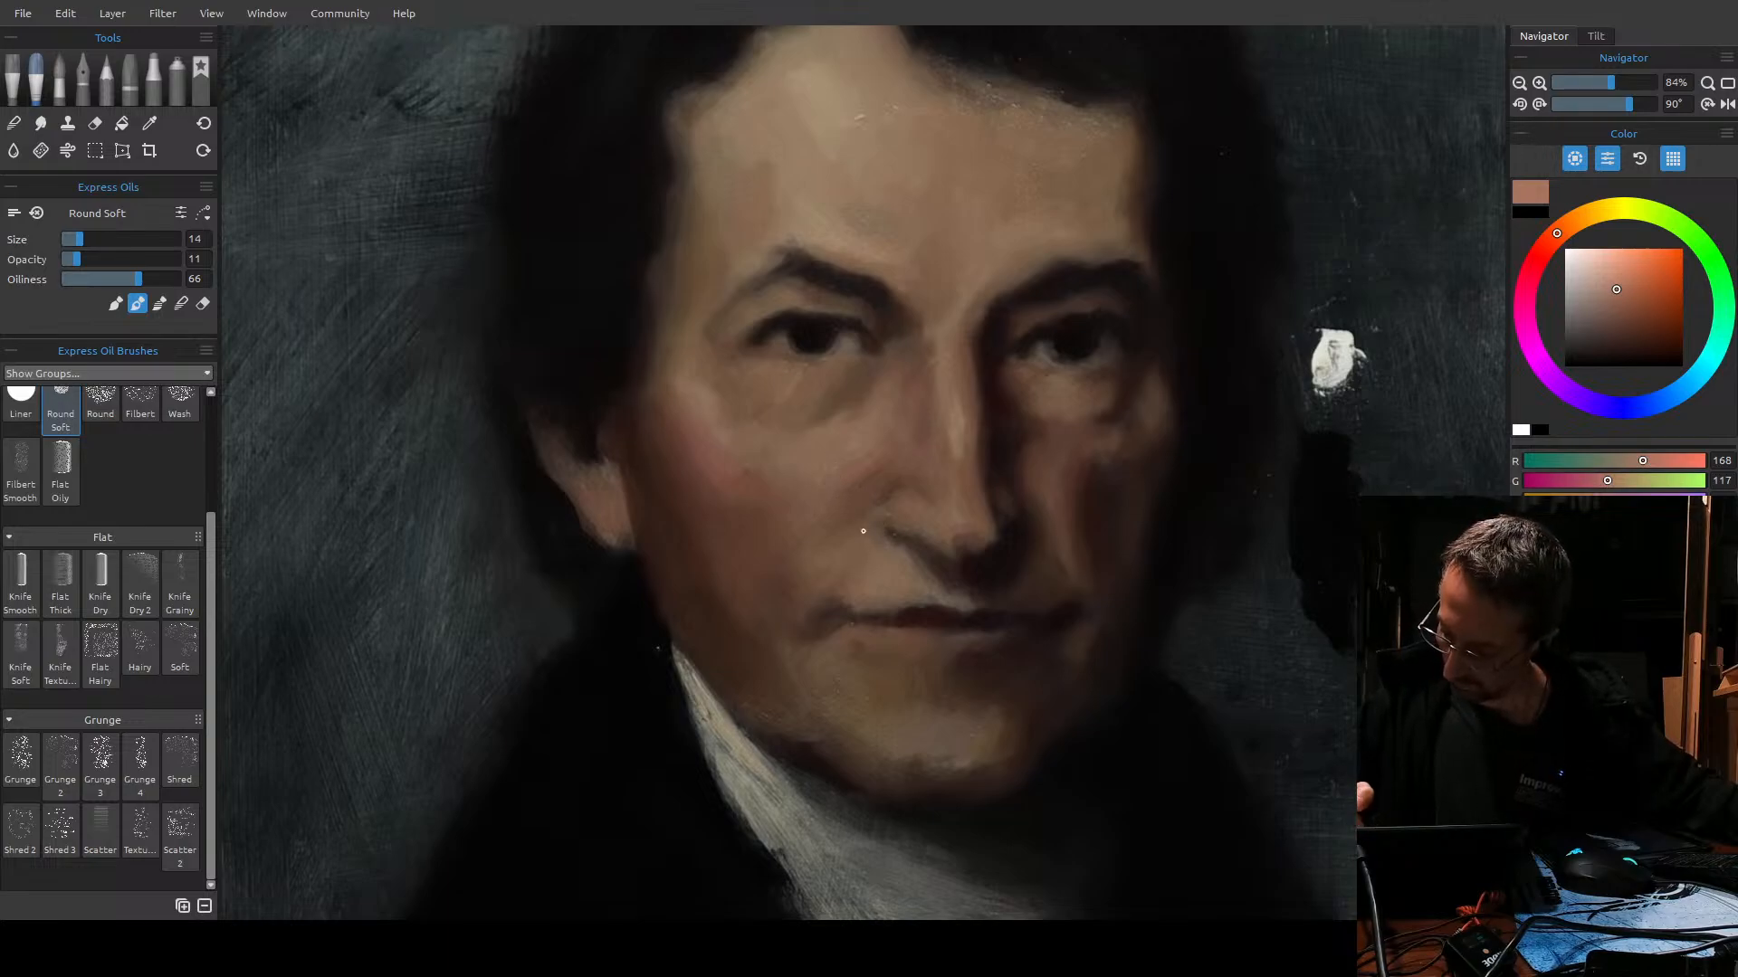
{"action": "key", "text": "]"}
{"action": "key", "text": "]"}
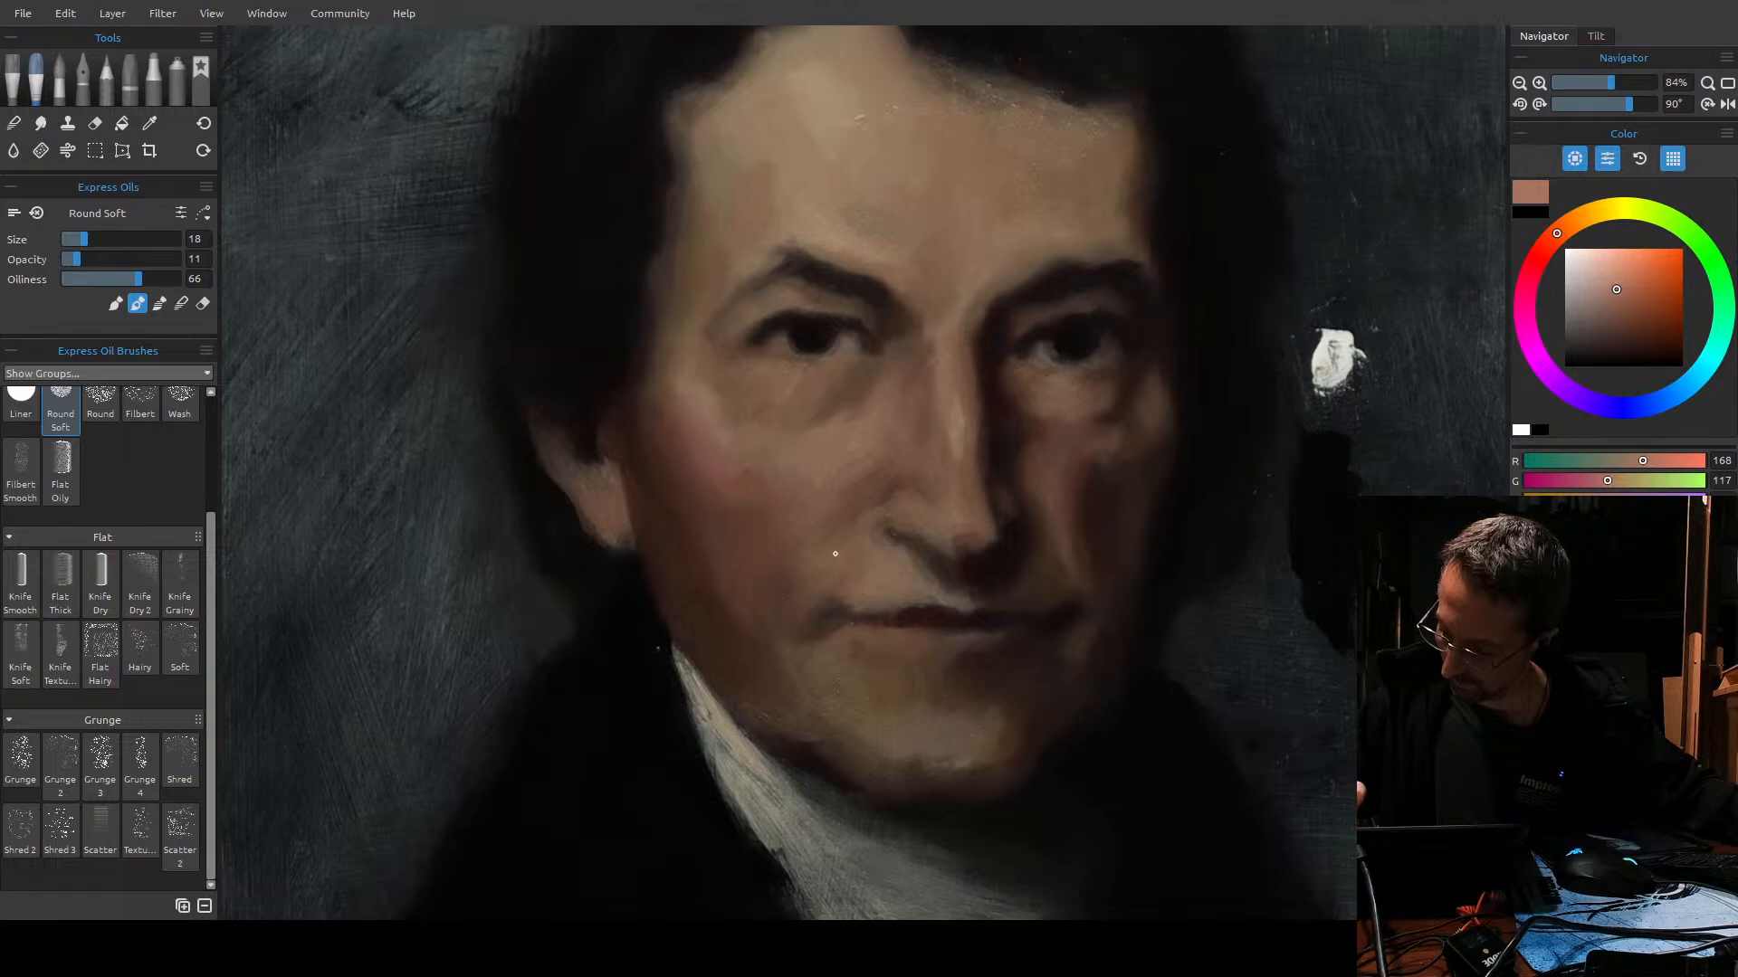
Enlarge the brush to 25 to glaze the lit side of the face, and reduce it to 18.
{"action": "key", "text": "]"}
{"action": "key", "text": "]"}
{"action": "key", "text": "]"}
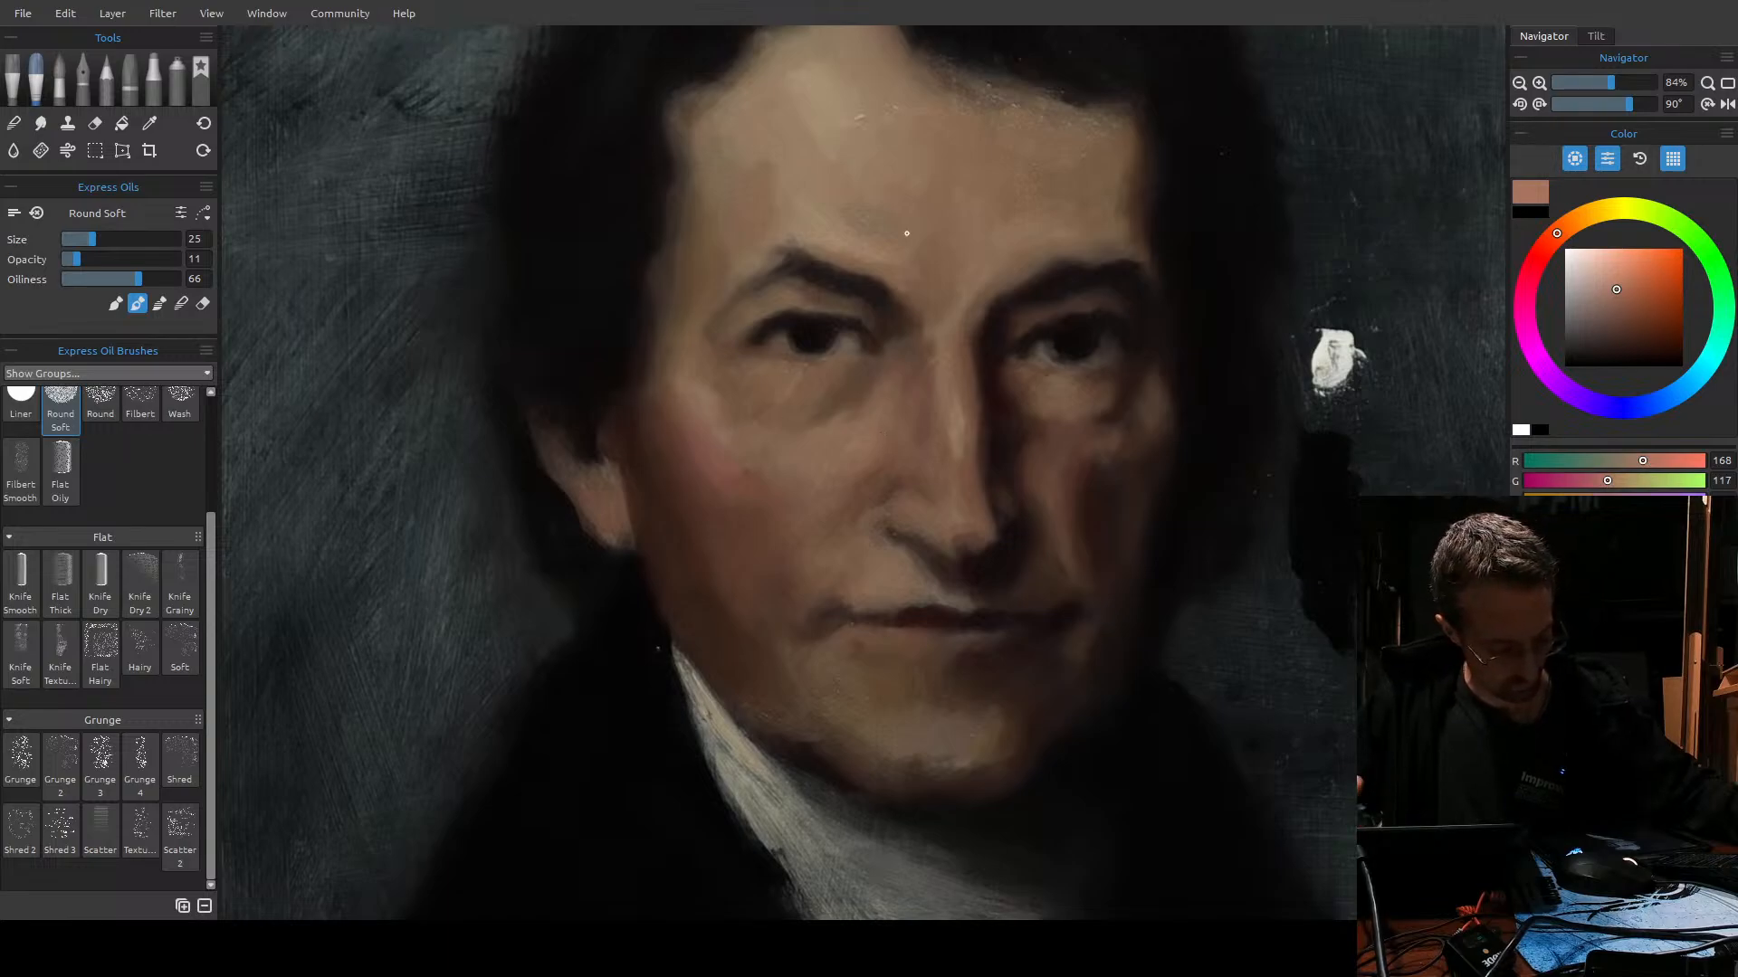
{"action": "key", "text": "["}
{"action": "key", "text": "["}
{"action": "key", "text": "["}
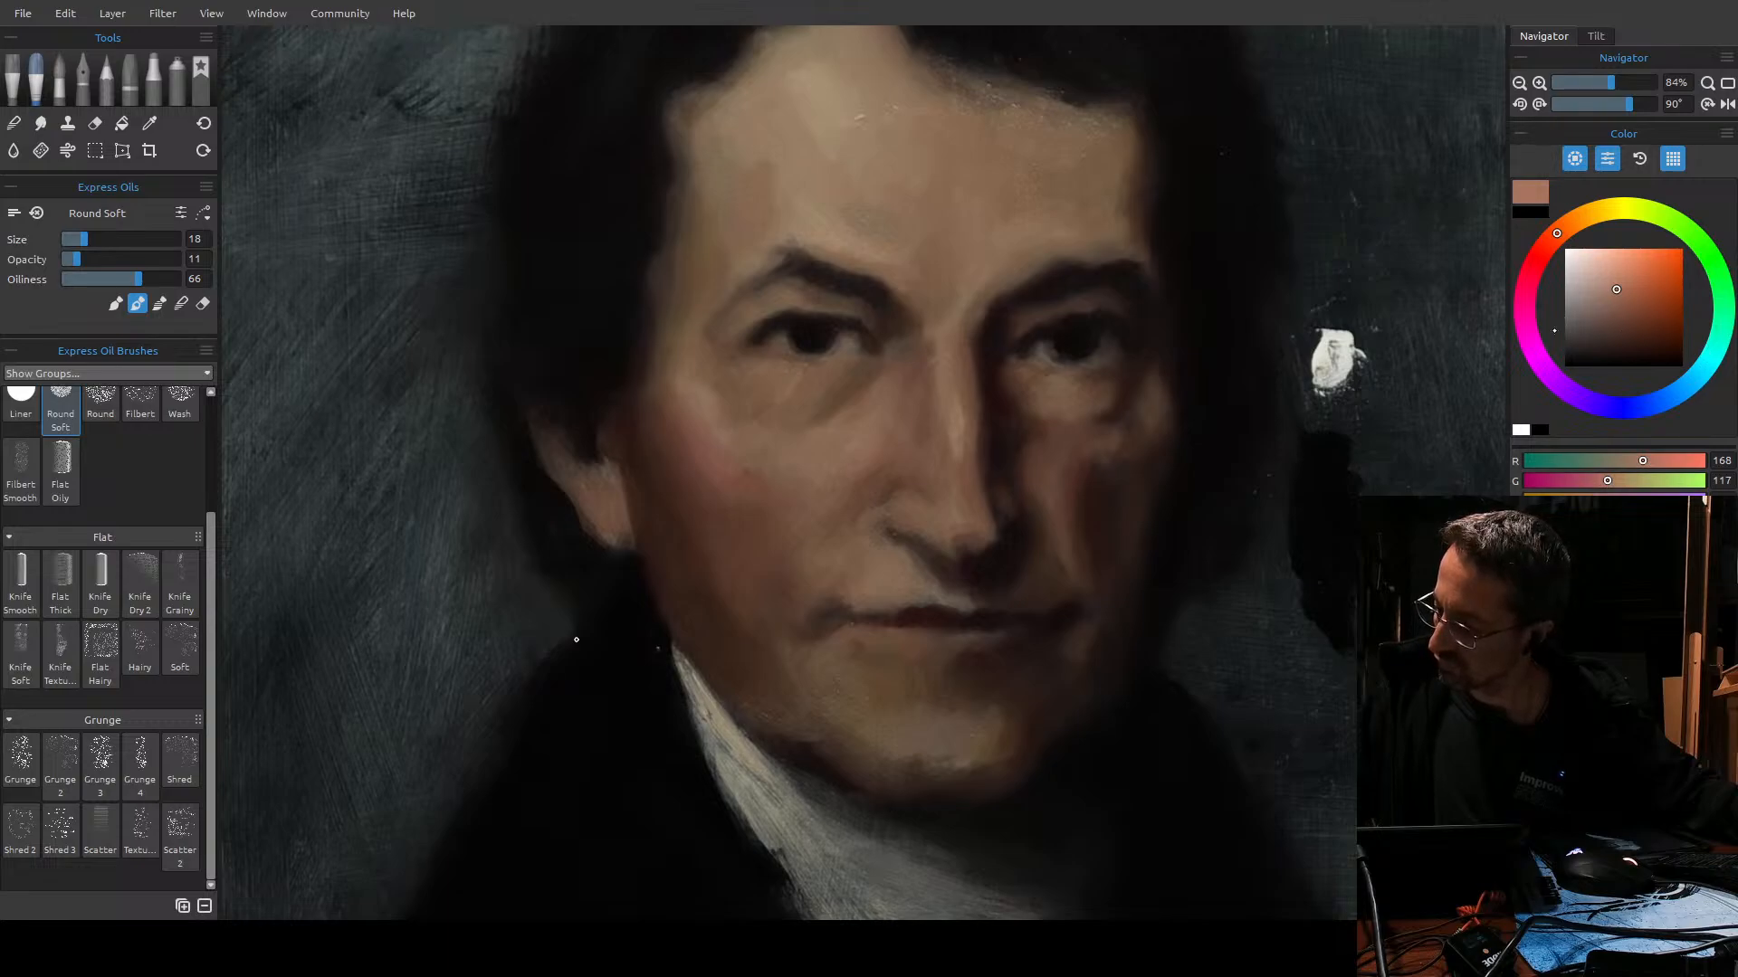
Try a light blue glaze, R 117, G 207, beside the nose at brush size 18, and undo the stroke.
{"action": "left_click", "coordinate": [1701, 370]}
{"action": "left_click_drag", "start_coordinate": [1599, 272], "coordinate": [1621, 265]}
{"action": "key", "text": "["}
{"action": "key", "text": "["}
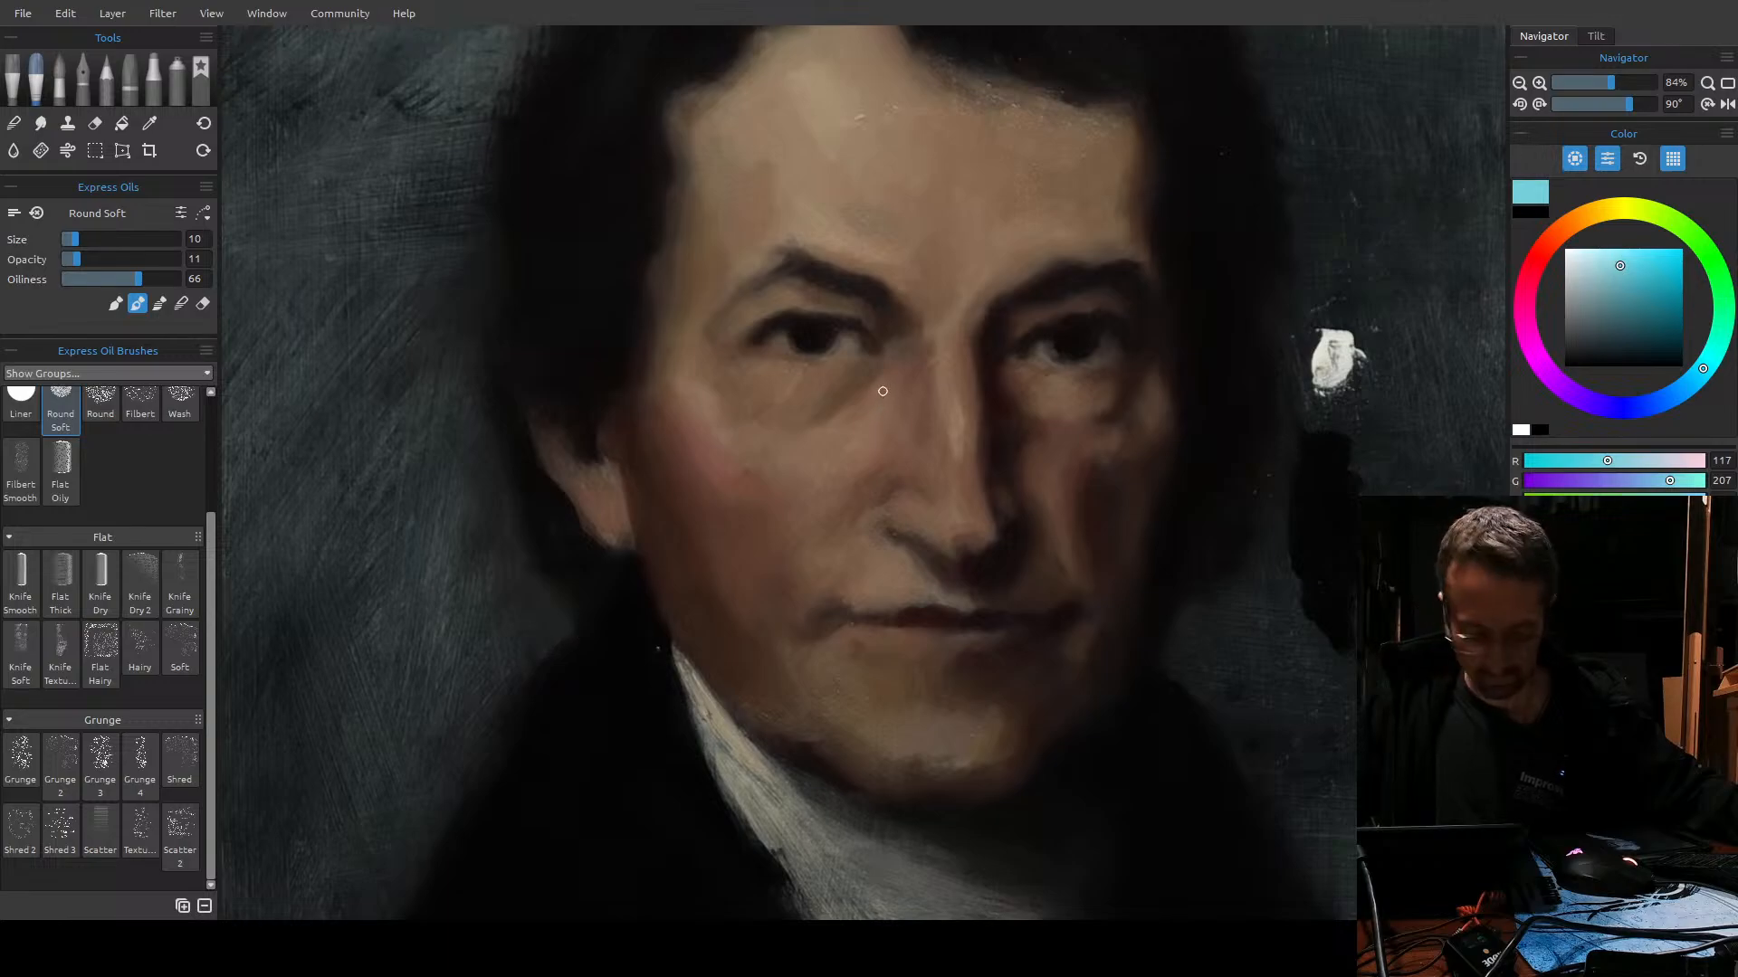
{"action": "key", "text": "]"}
{"action": "key", "text": "]"}
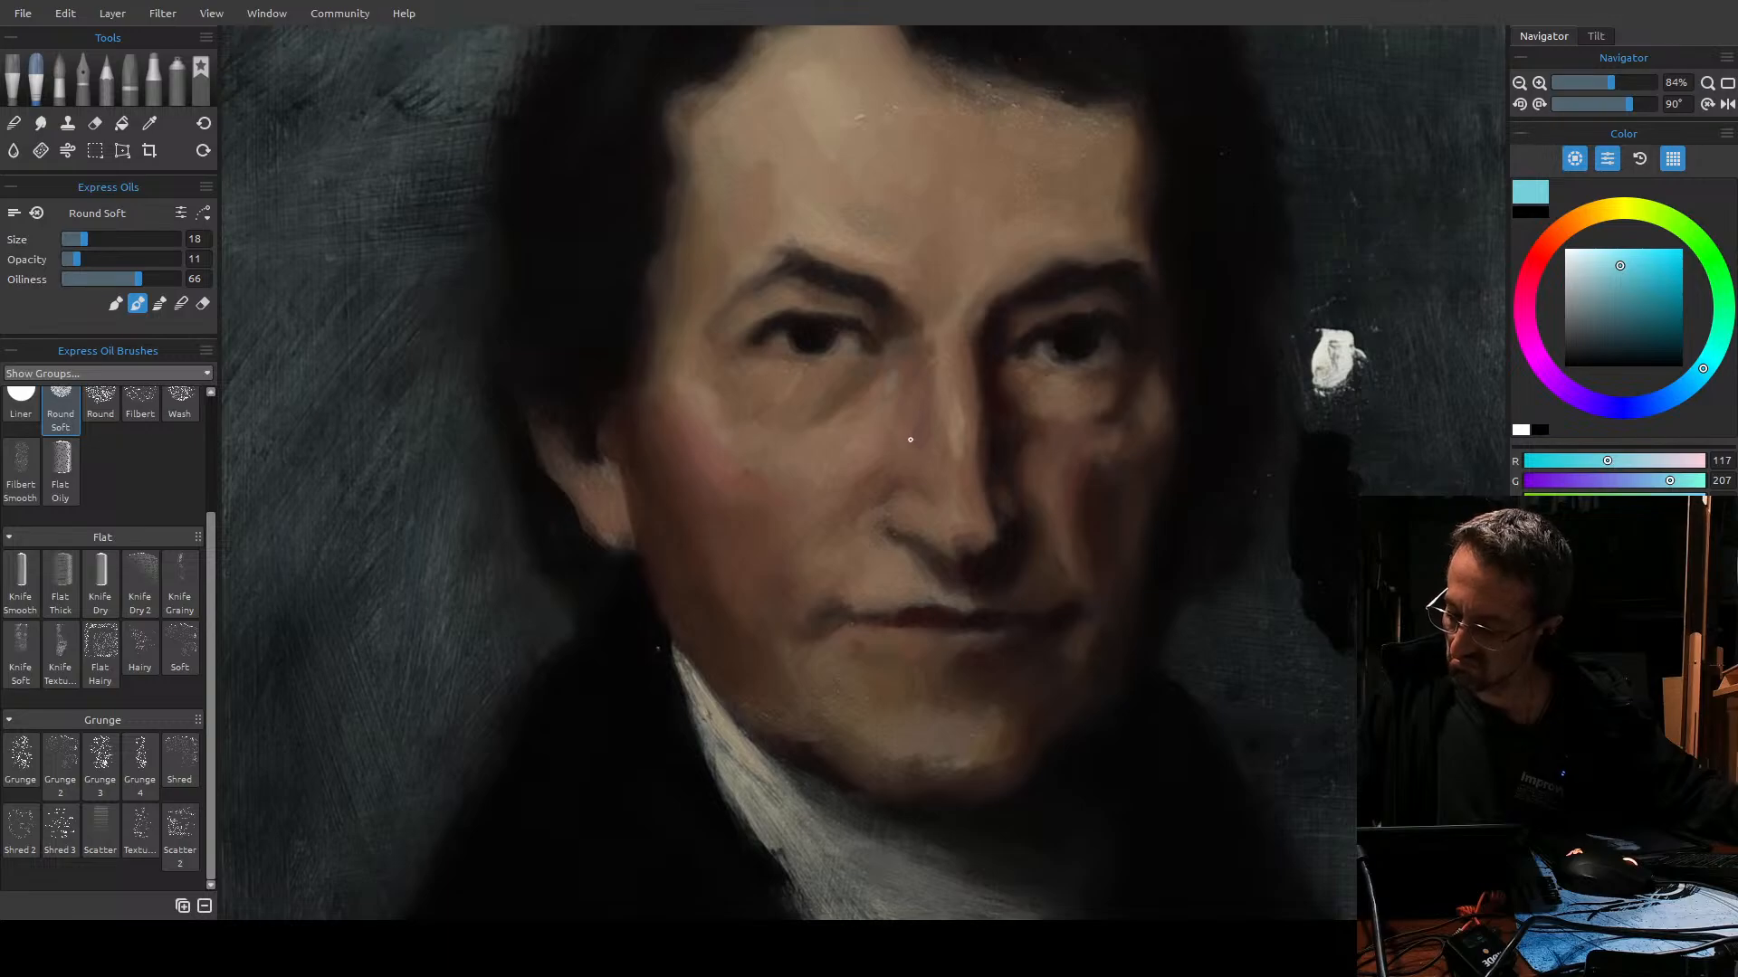
{"action": "key", "text": "ctrl+z"}
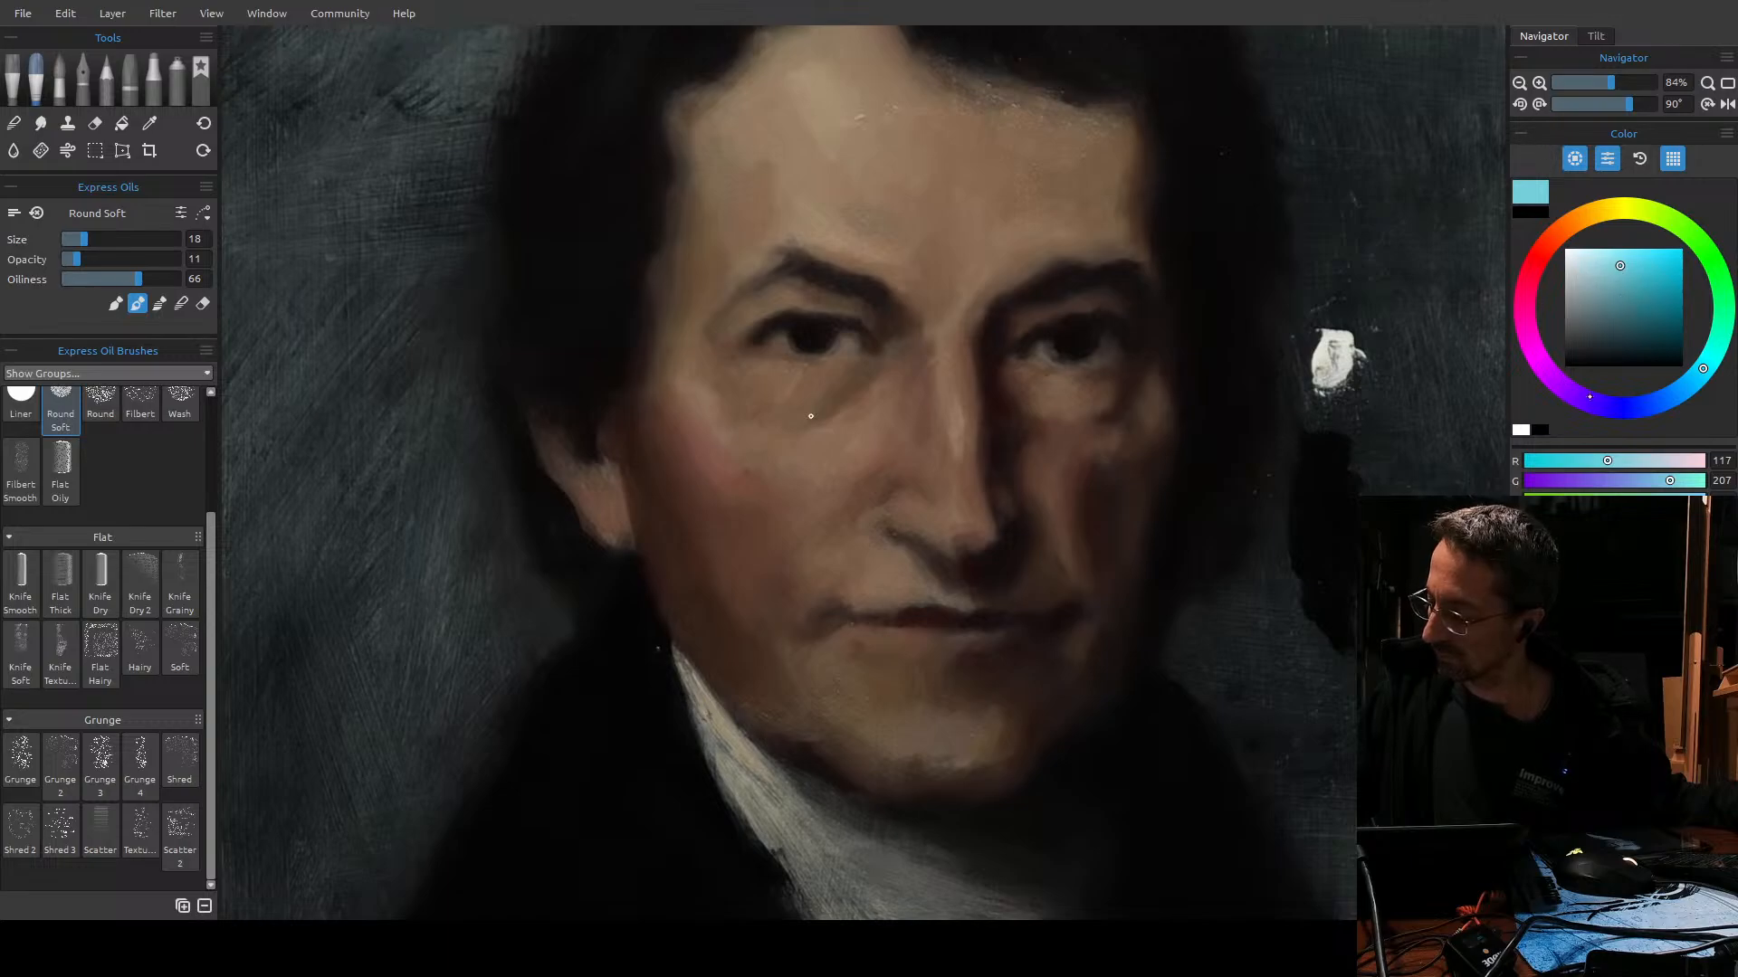
Compare pink and blue hues on the color wheel, and desaturate the color to a greyish skin tone, R 166, G 147.
{"action": "left_click", "coordinate": [811, 416], "text": "alt"}
{"action": "mouse_move", "coordinate": [1588, 214]}
{"action": "left_mouse_down"}
{"action": "mouse_move", "coordinate": [1615, 208]}
{"action": "mouse_move", "coordinate": [1579, 217]}
{"action": "mouse_move", "coordinate": [1523, 310]}
{"action": "left_mouse_up"}
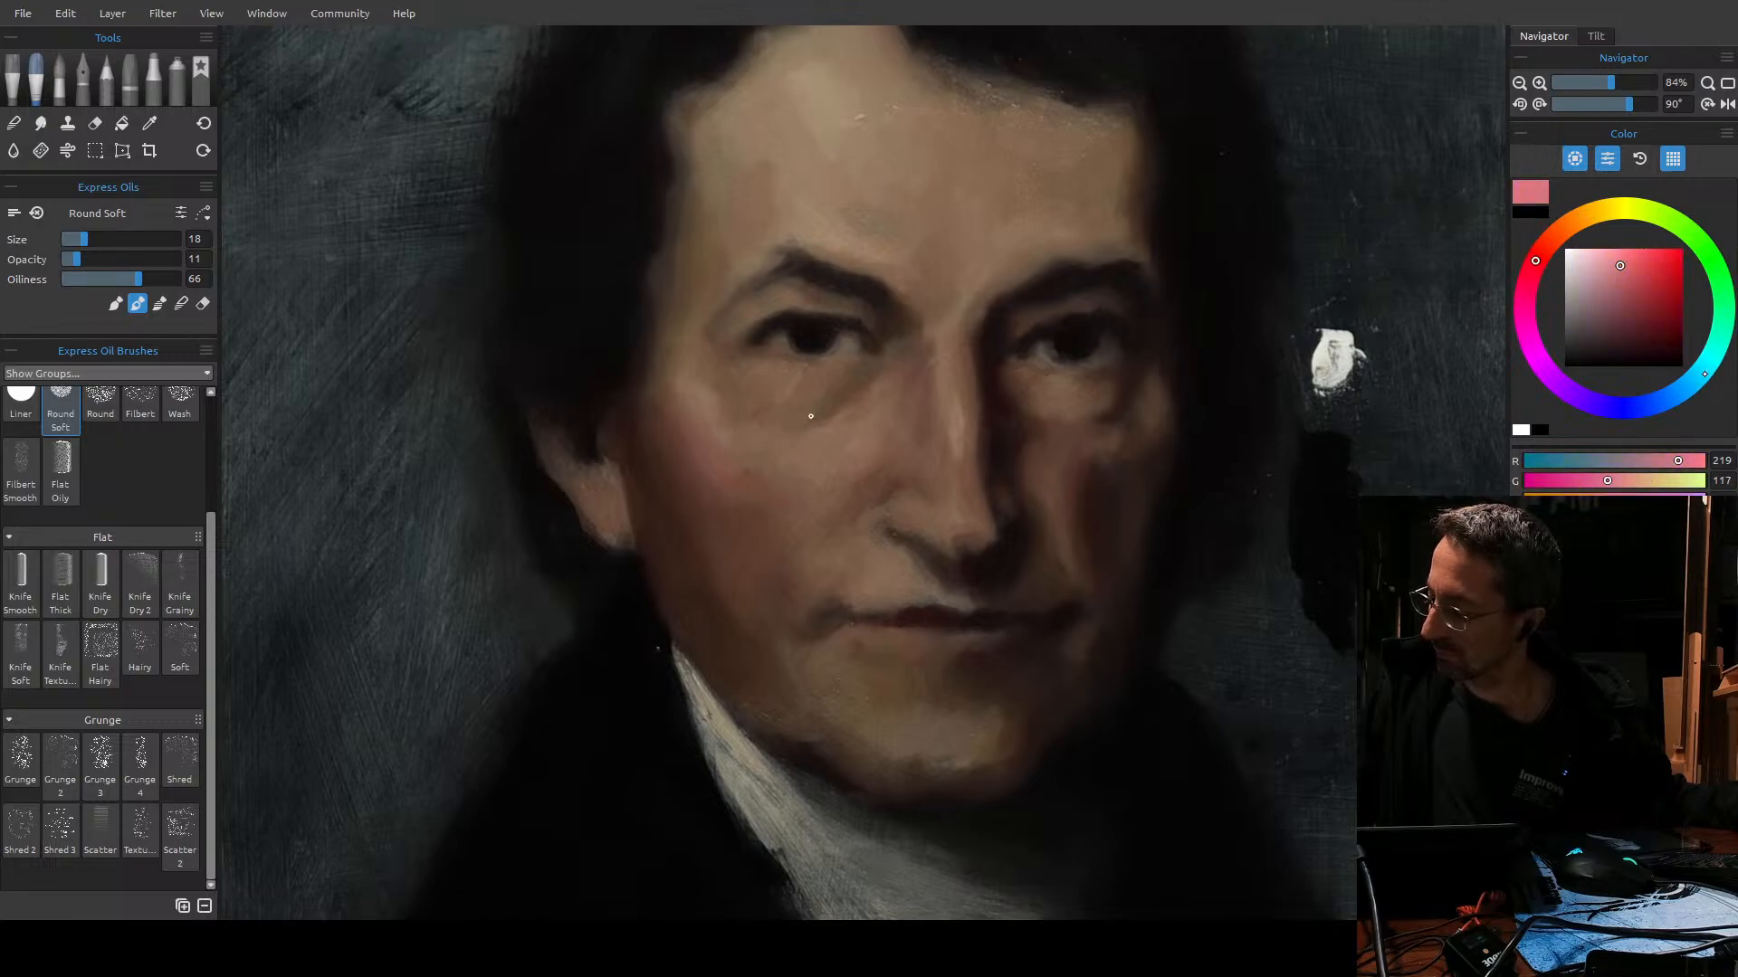
{"action": "left_click", "coordinate": [1710, 359]}
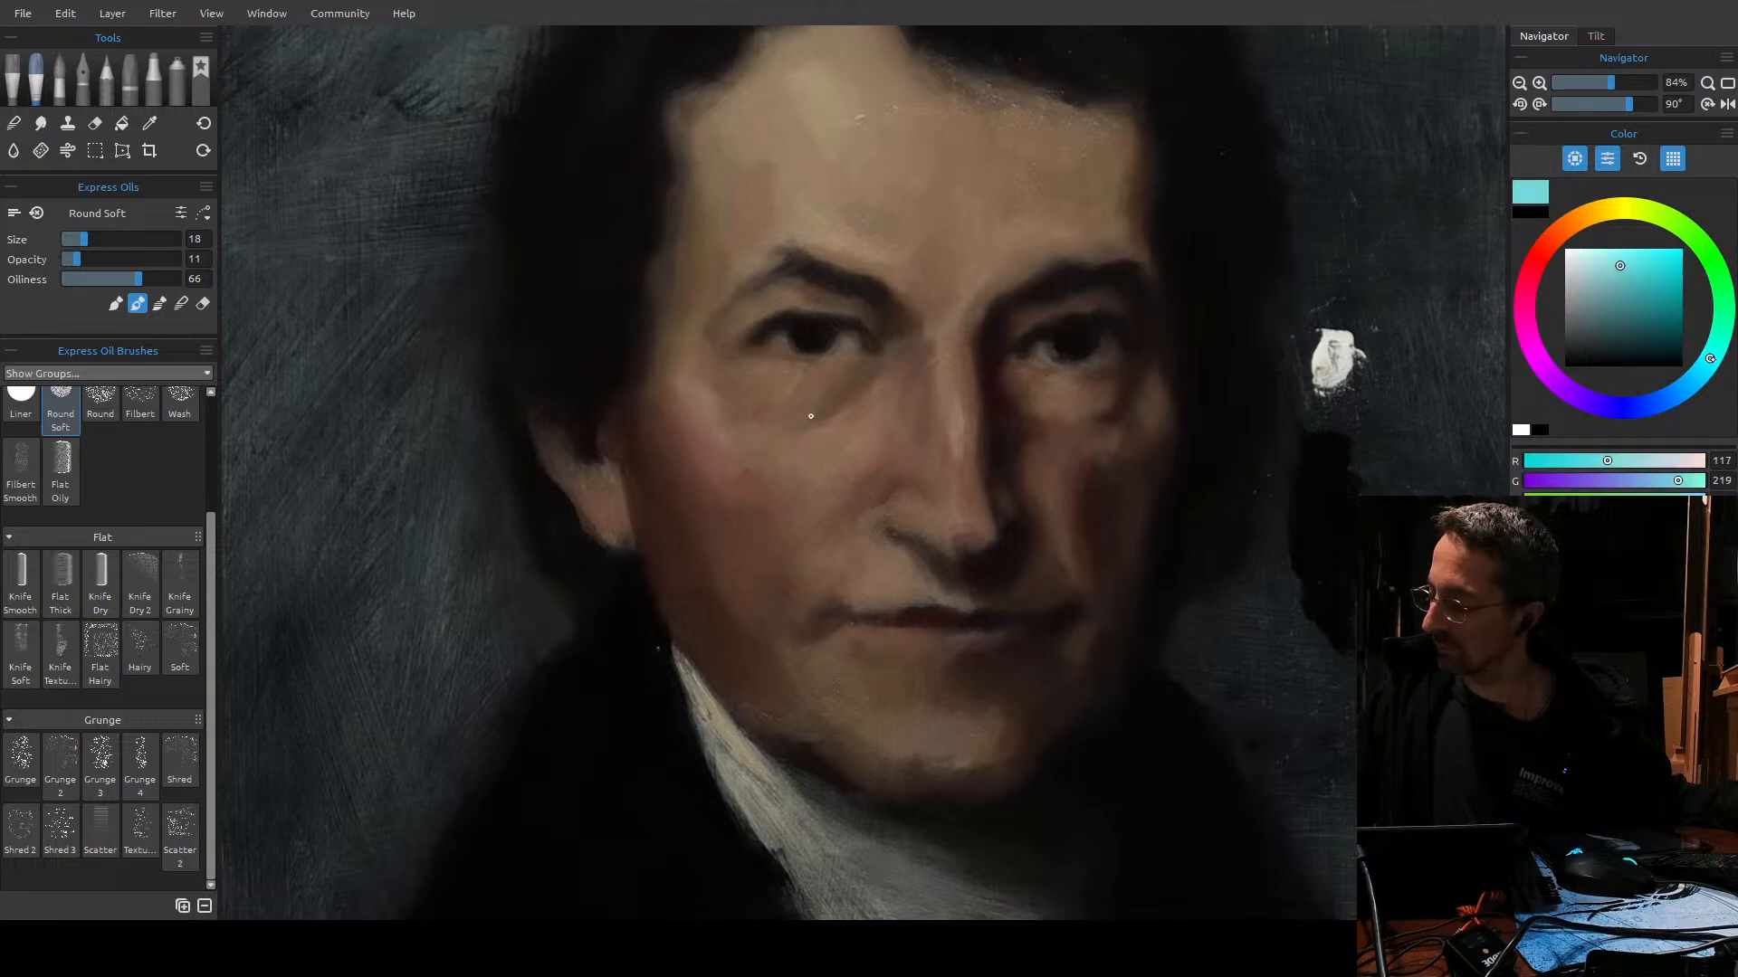
{"action": "left_click_drag", "start_coordinate": [1706, 364], "coordinate": [1704, 369]}
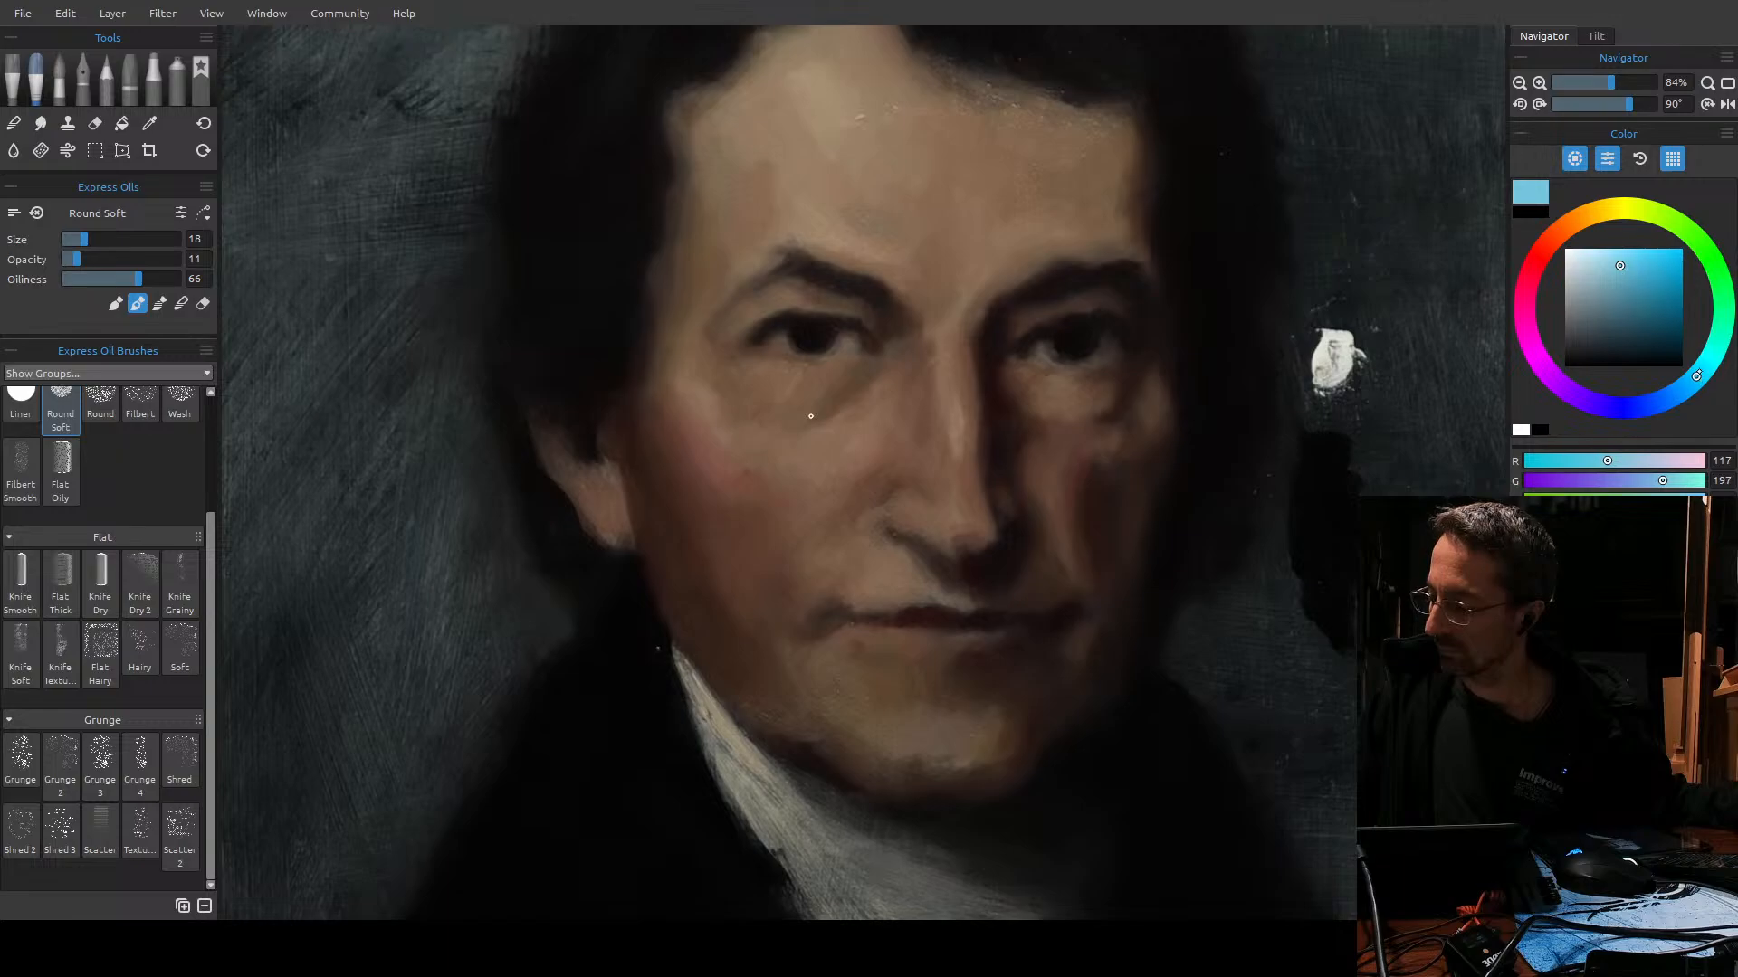
{"action": "left_click_drag", "start_coordinate": [1619, 266], "coordinate": [1584, 291]}
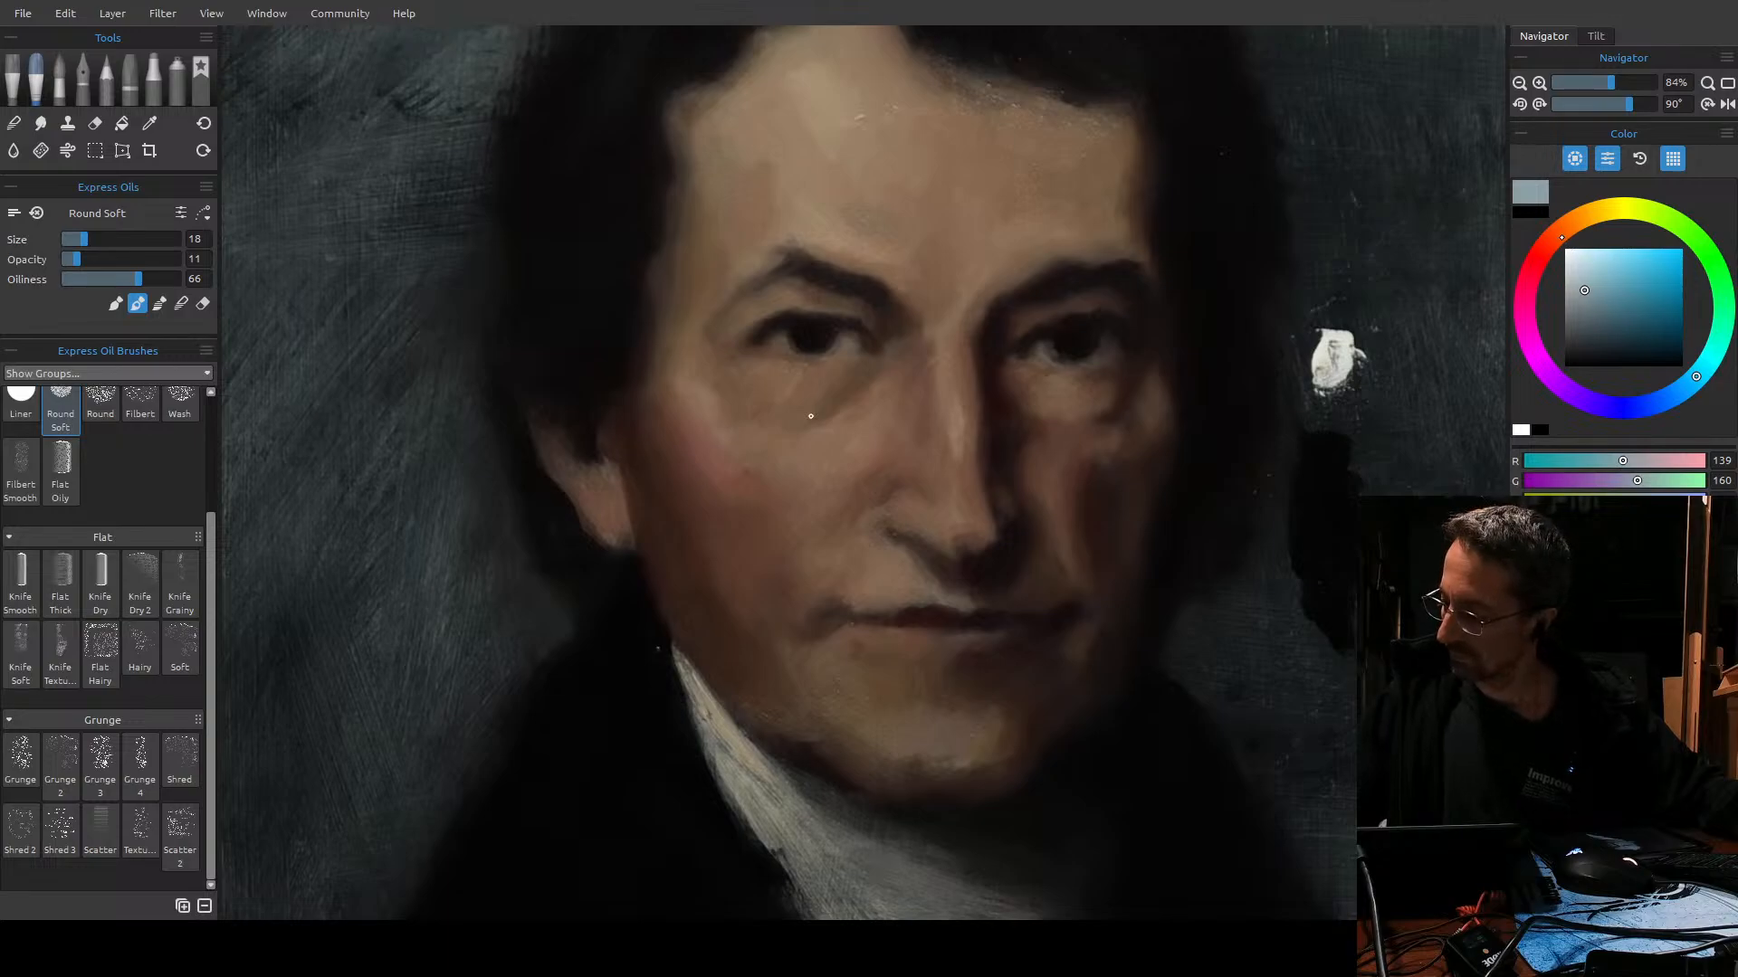
{"action": "left_click", "coordinate": [1560, 236]}
Reduce the brush size to 14 for glazing the greyish skin tone between the lit eye and the nose.
{"action": "key", "text": "bracketleft"}
{"action": "key", "text": "bracketleft"}
{"action": "key", "text": "bracketleft"}
{"action": "key", "text": "bracketleft"}
{"action": "key", "text": "bracketleft"}
{"action": "key", "text": "bracketleft"}
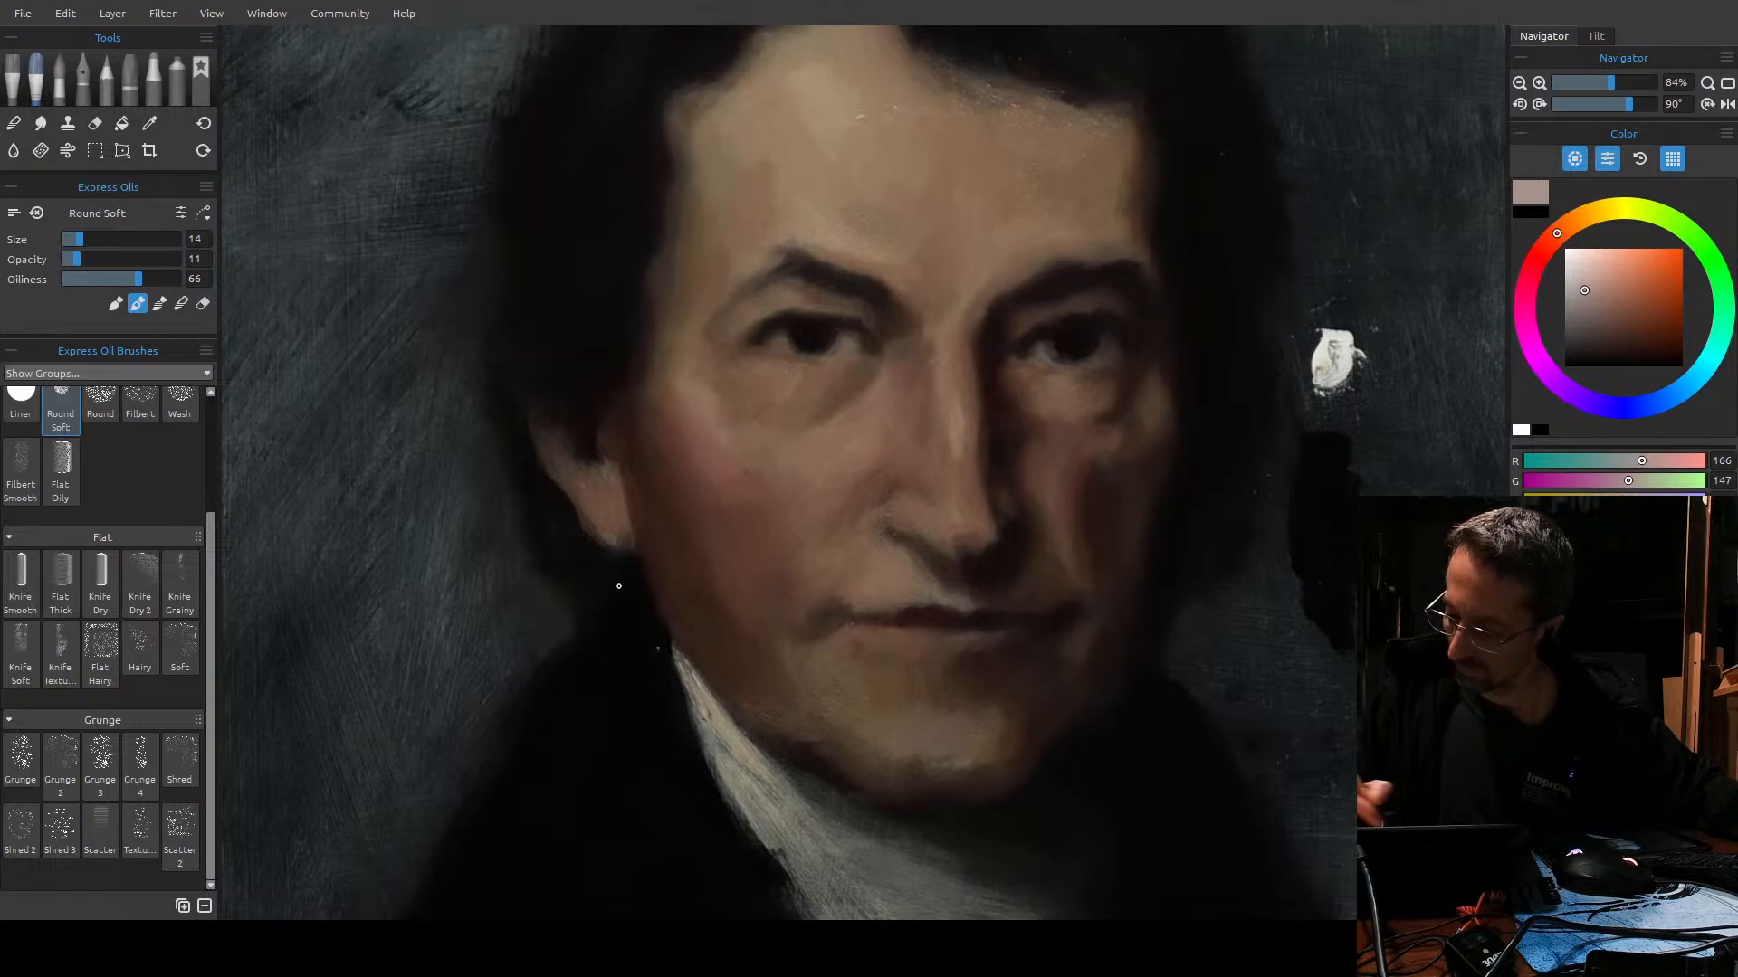
{"action": "key", "text": "bracketright"}
{"action": "key", "text": "bracketright"}
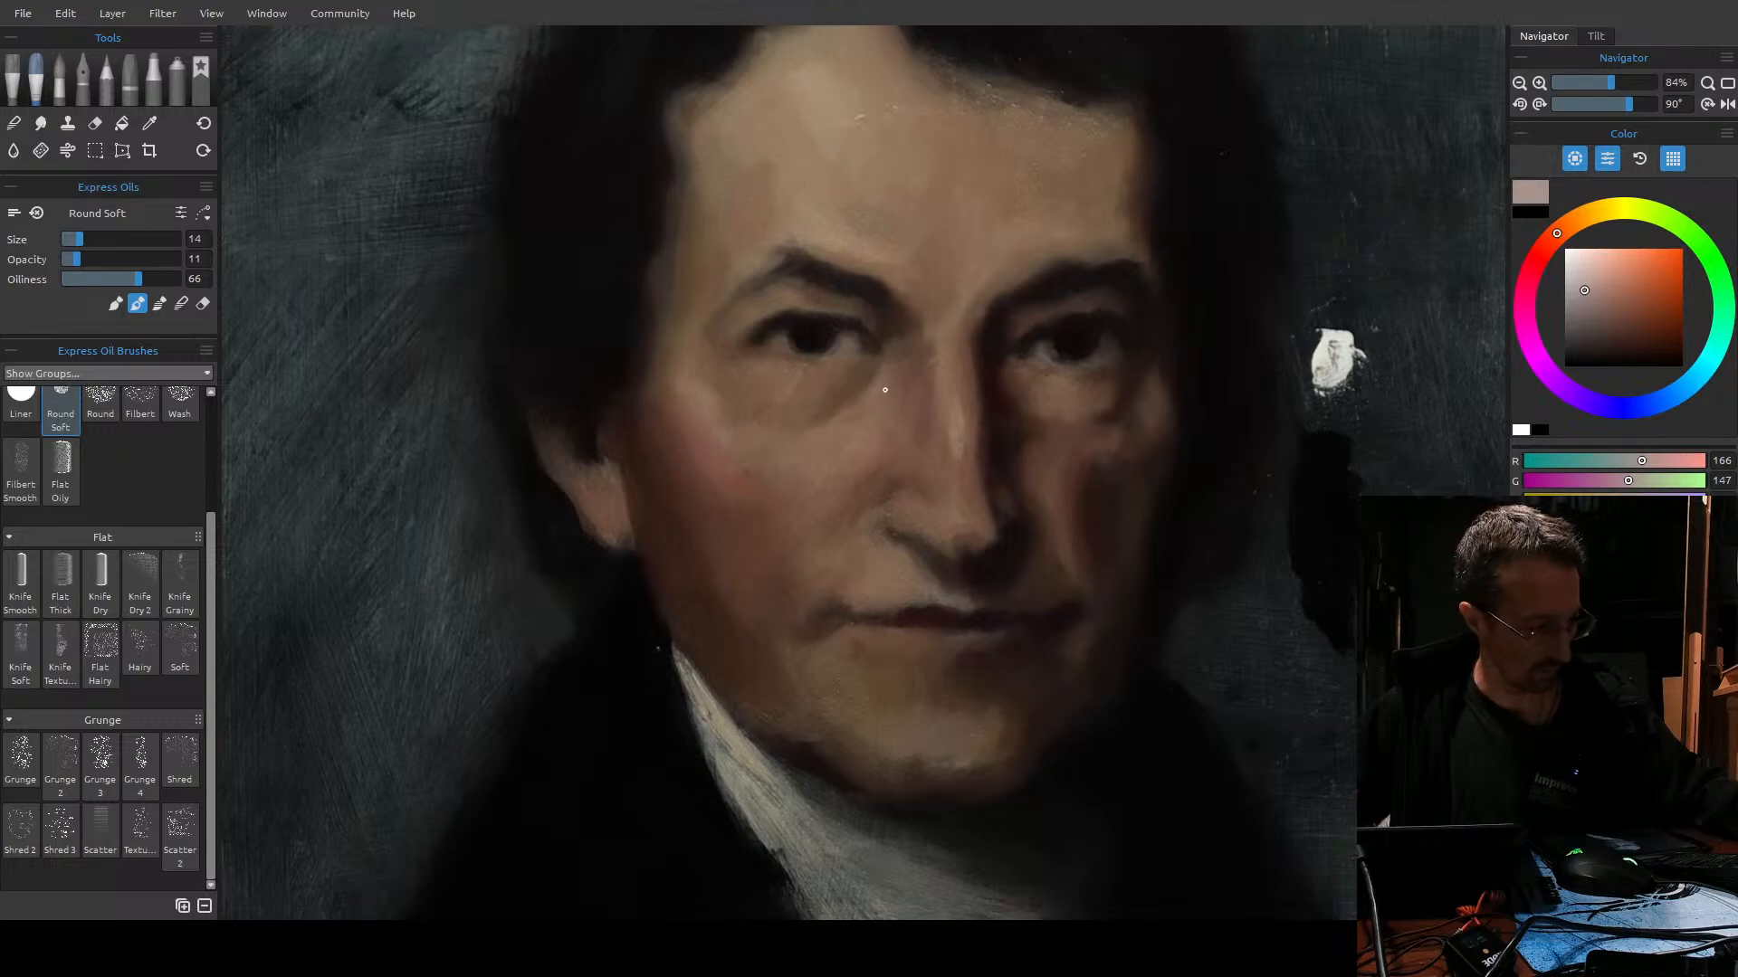
Glaze the greyish tone around the nose bridge and inner eye corner with the brush at 18 and then 16.
{"action": "key", "text": "bracketright"}
{"action": "key", "text": "bracketright"}
{"action": "key", "text": "bracketright"}
{"action": "key", "text": "bracketright"}
{"action": "key", "text": "bracketright"}
{"action": "key", "text": "bracketright"}
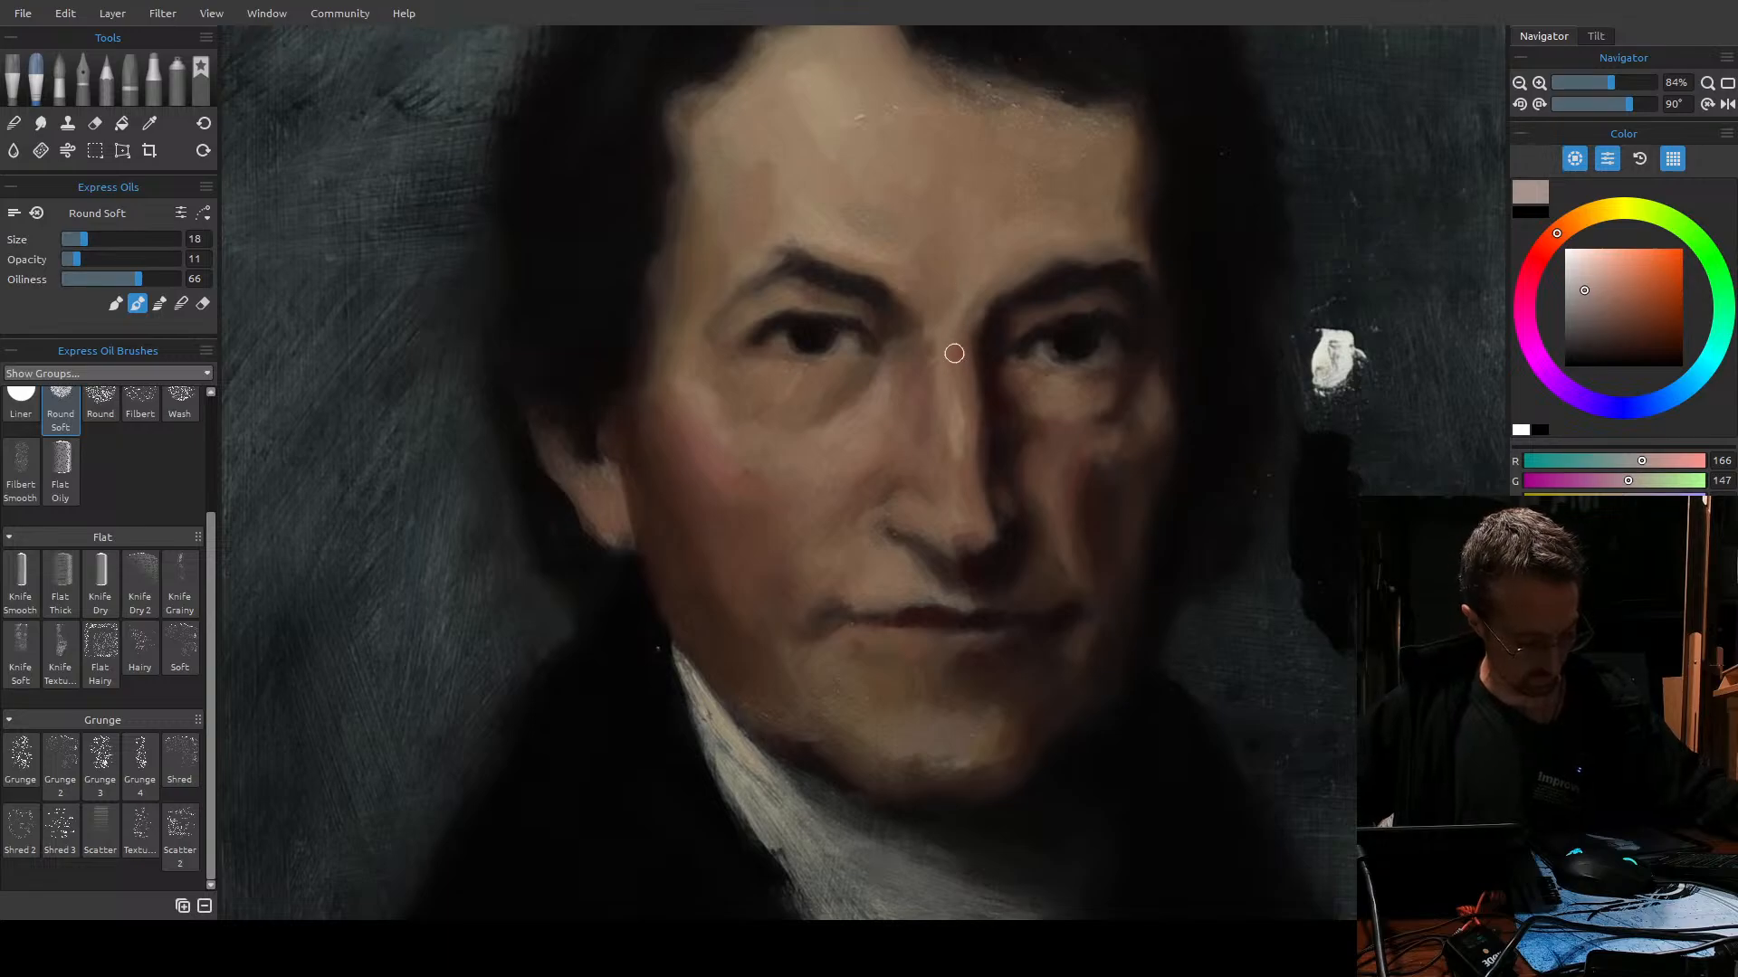
{"action": "key", "text": "bracketleft"}
{"action": "key", "text": "bracketleft"}
{"action": "key", "text": "bracketleft"}
{"action": "key", "text": "bracketleft"}
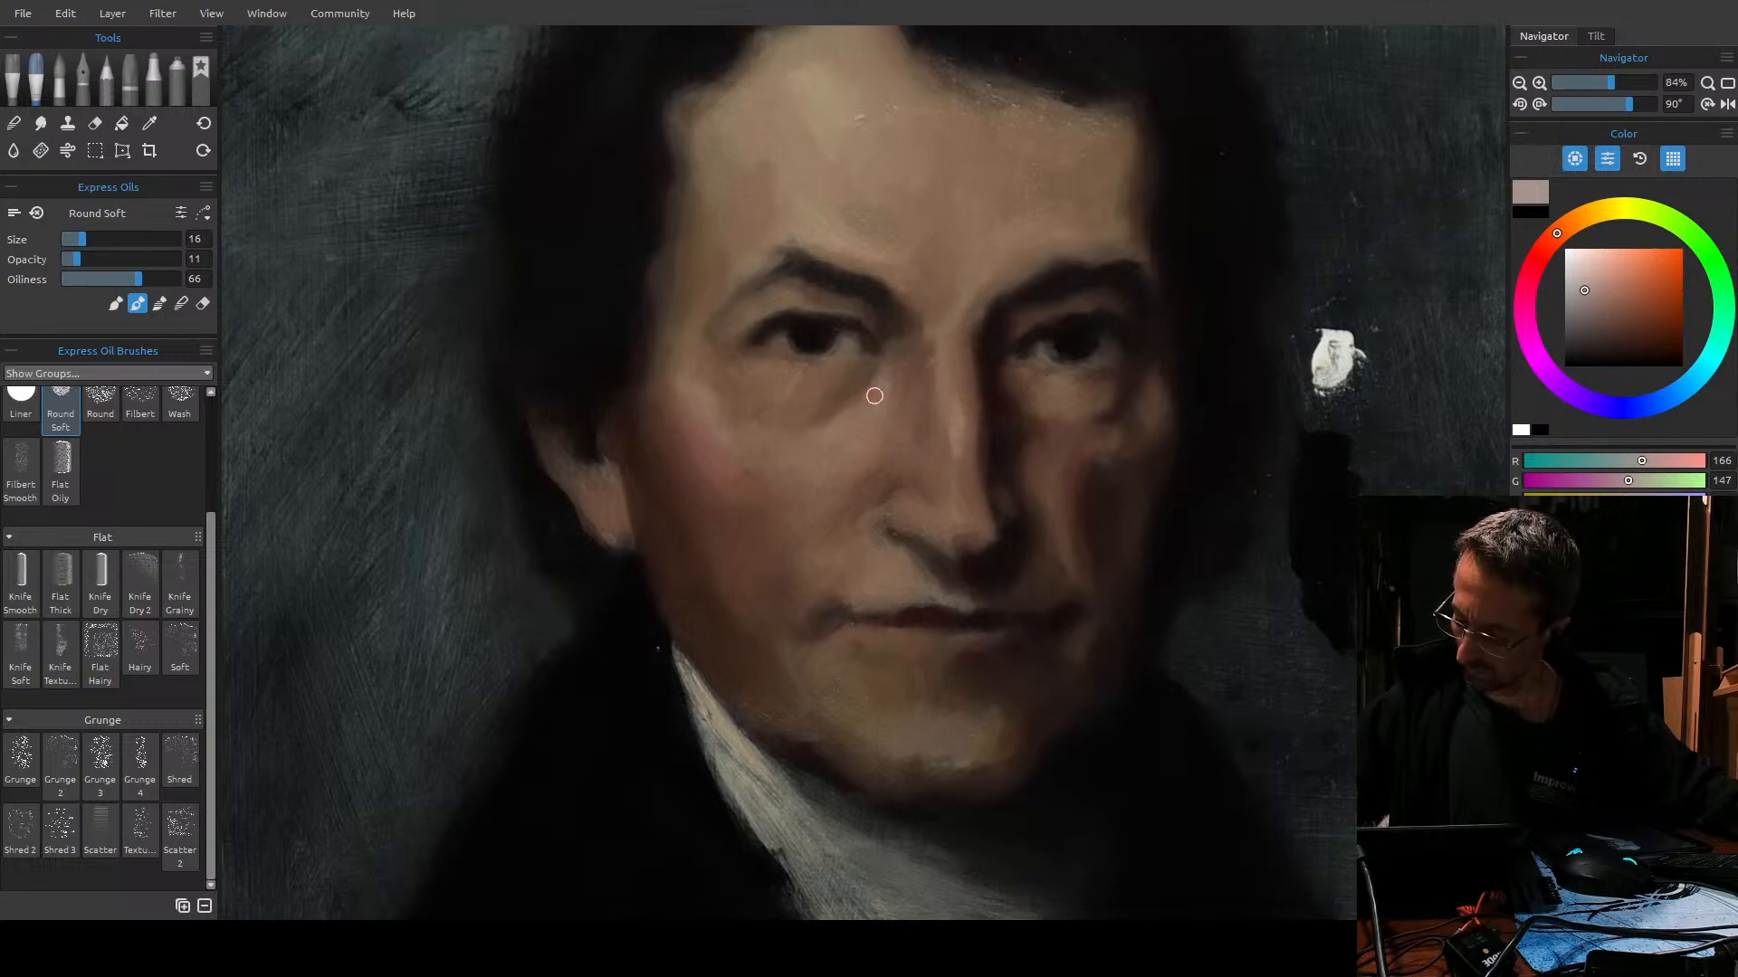
Continue the greyish glaze beneath the lit eye, enlarging the brush to 18 and then 25.
{"action": "key", "text": "bracketright"}
{"action": "key", "text": "bracketright"}
{"action": "key", "text": "bracketright"}
{"action": "key", "text": "bracketright"}
{"action": "key", "text": "bracketright"}
{"action": "key", "text": "bracketright"}
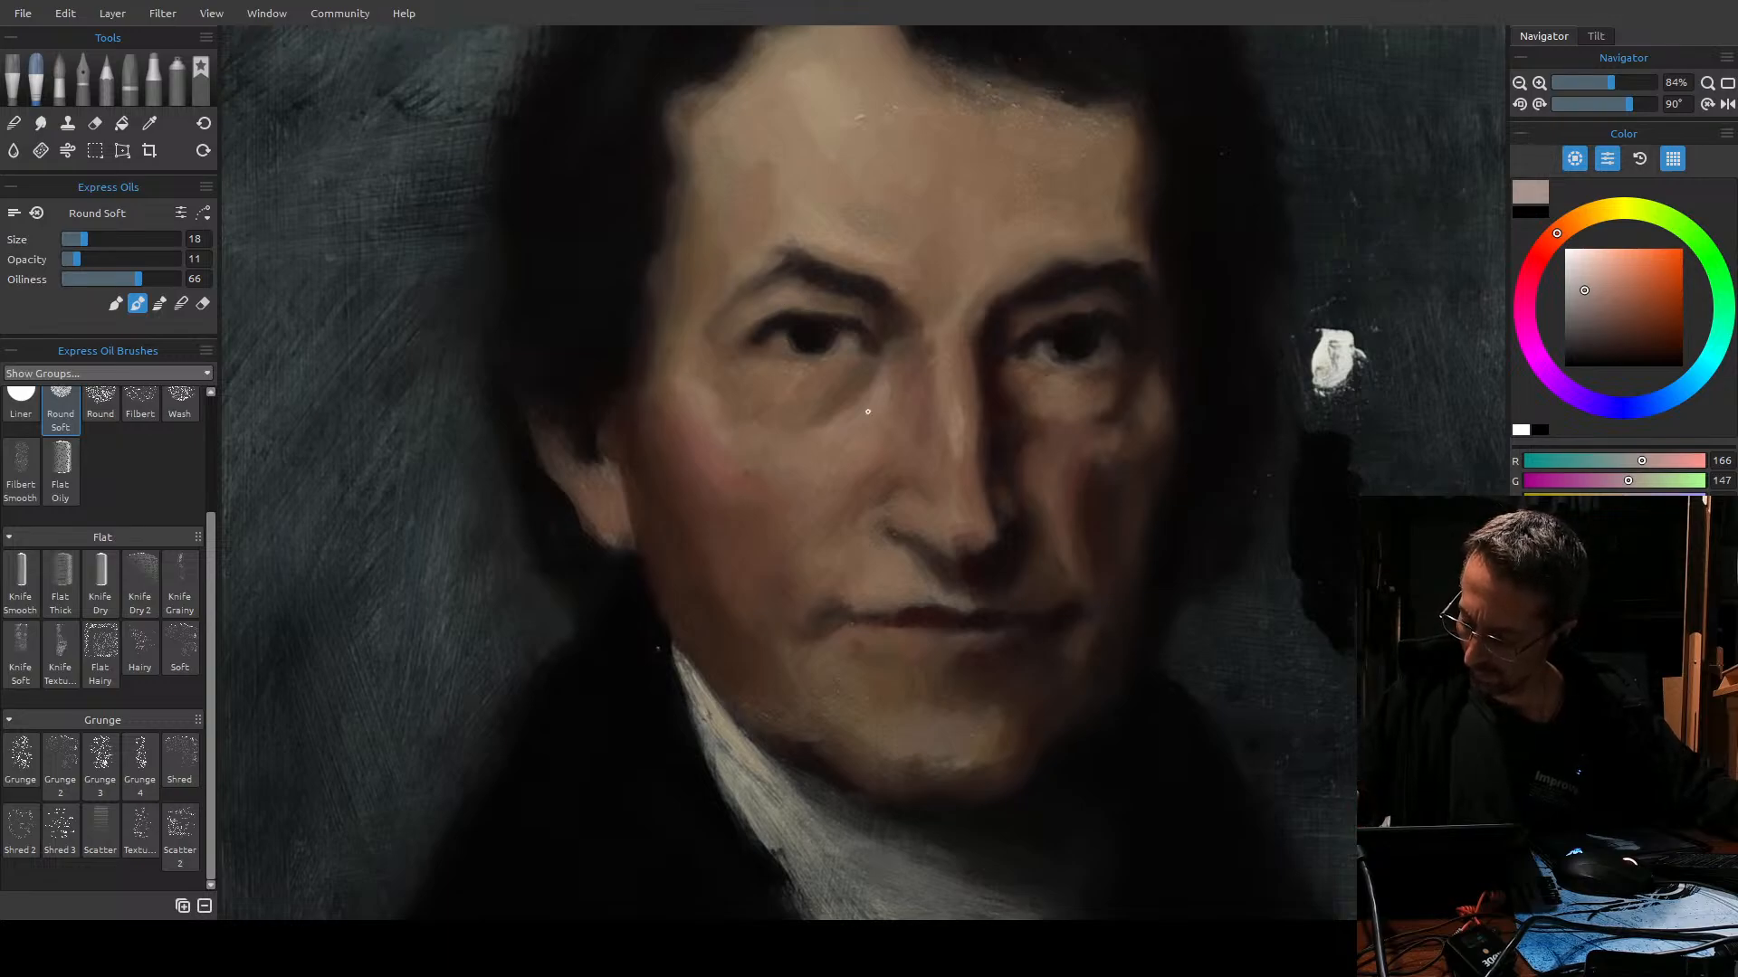
{"action": "key", "text": "bracketright"}
{"action": "key", "text": "bracketright"}
{"action": "key", "text": "bracketright"}
{"action": "key", "text": "bracketright"}
{"action": "key", "text": "bracketright"}
{"action": "key", "text": "bracketright"}
{"action": "key", "text": "bracketright"}
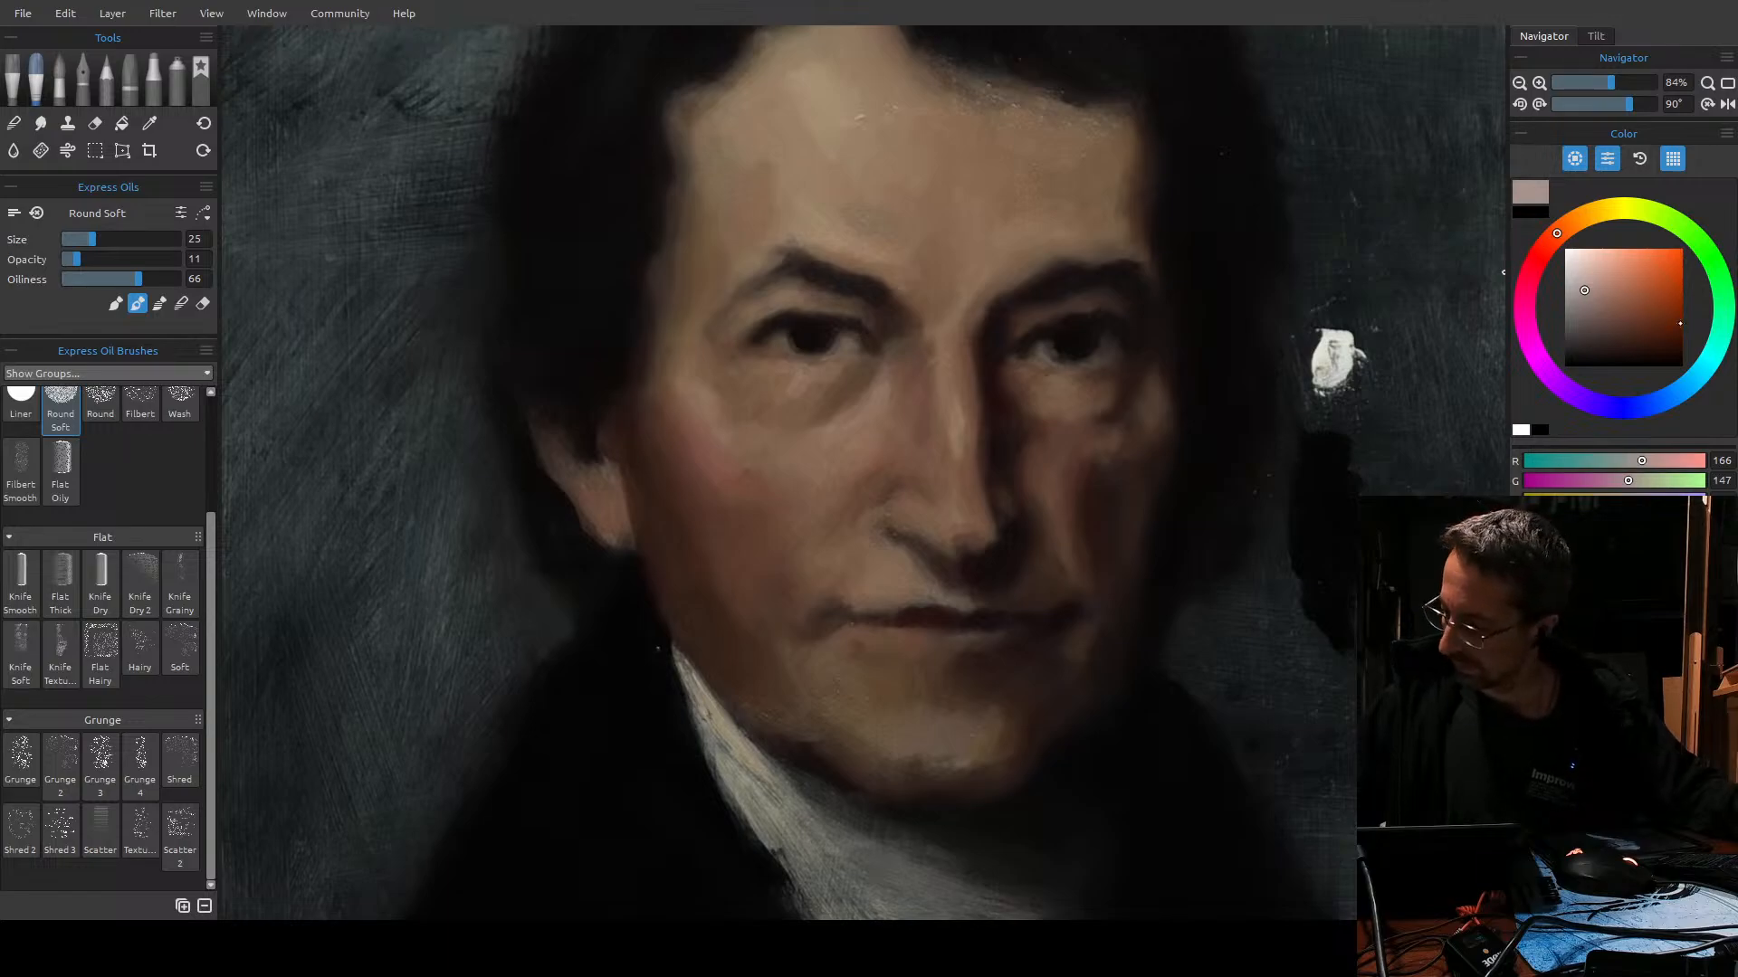
Change the glaze color to a more saturated orange-brown, R 156, G 113.
{"action": "left_click", "coordinate": [1612, 304]}
{"action": "left_click", "coordinate": [1621, 293]}
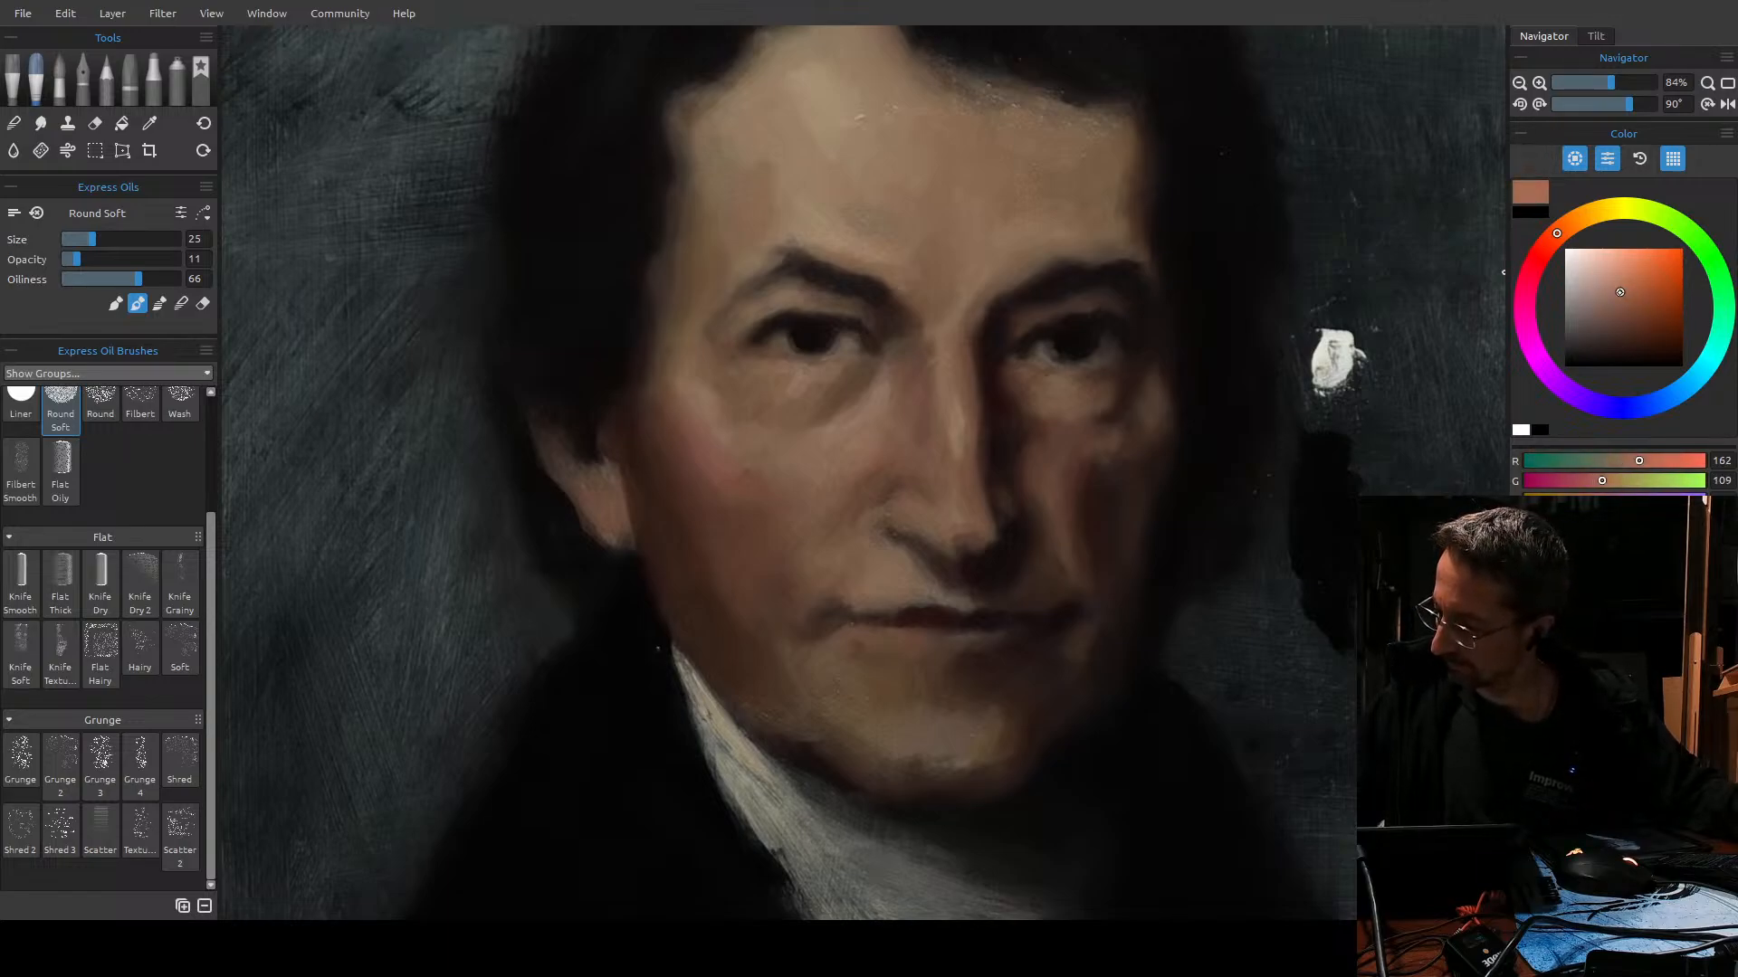
{"action": "left_click", "coordinate": [1572, 223]}
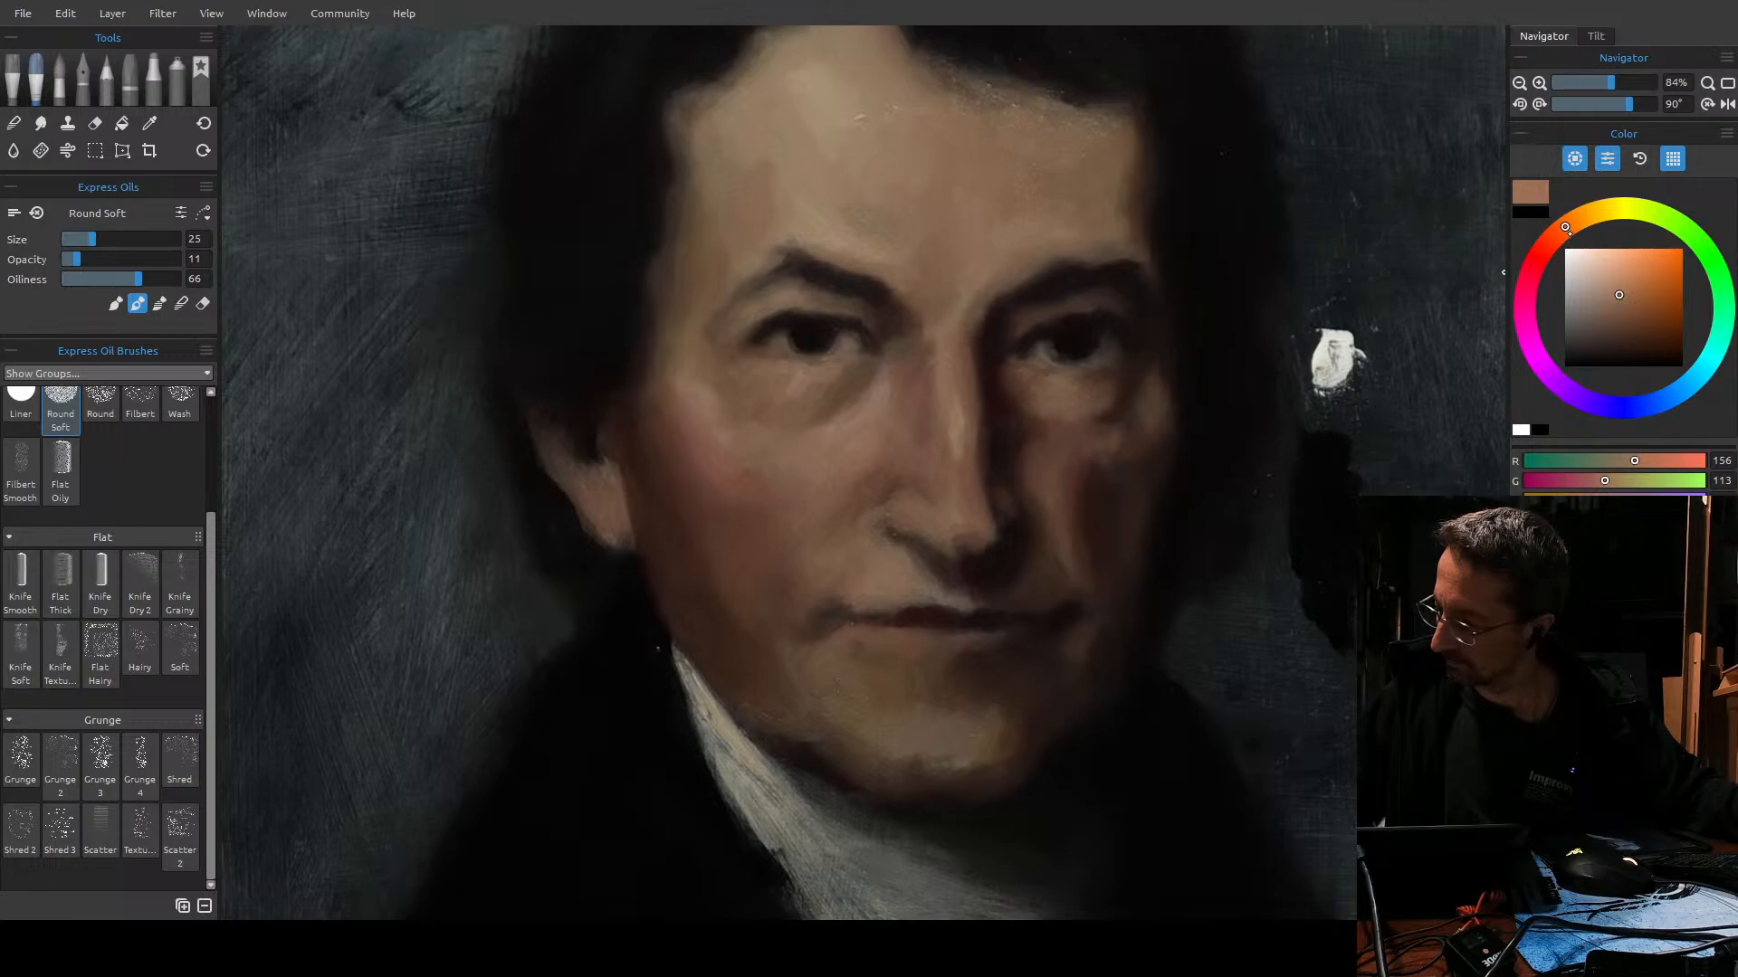
Set the glaze color to a warmer orange-brown, R 160, G 108, and enlarge the brush to 45 for the area between the brows.
{"action": "left_click", "coordinate": [1629, 293]}
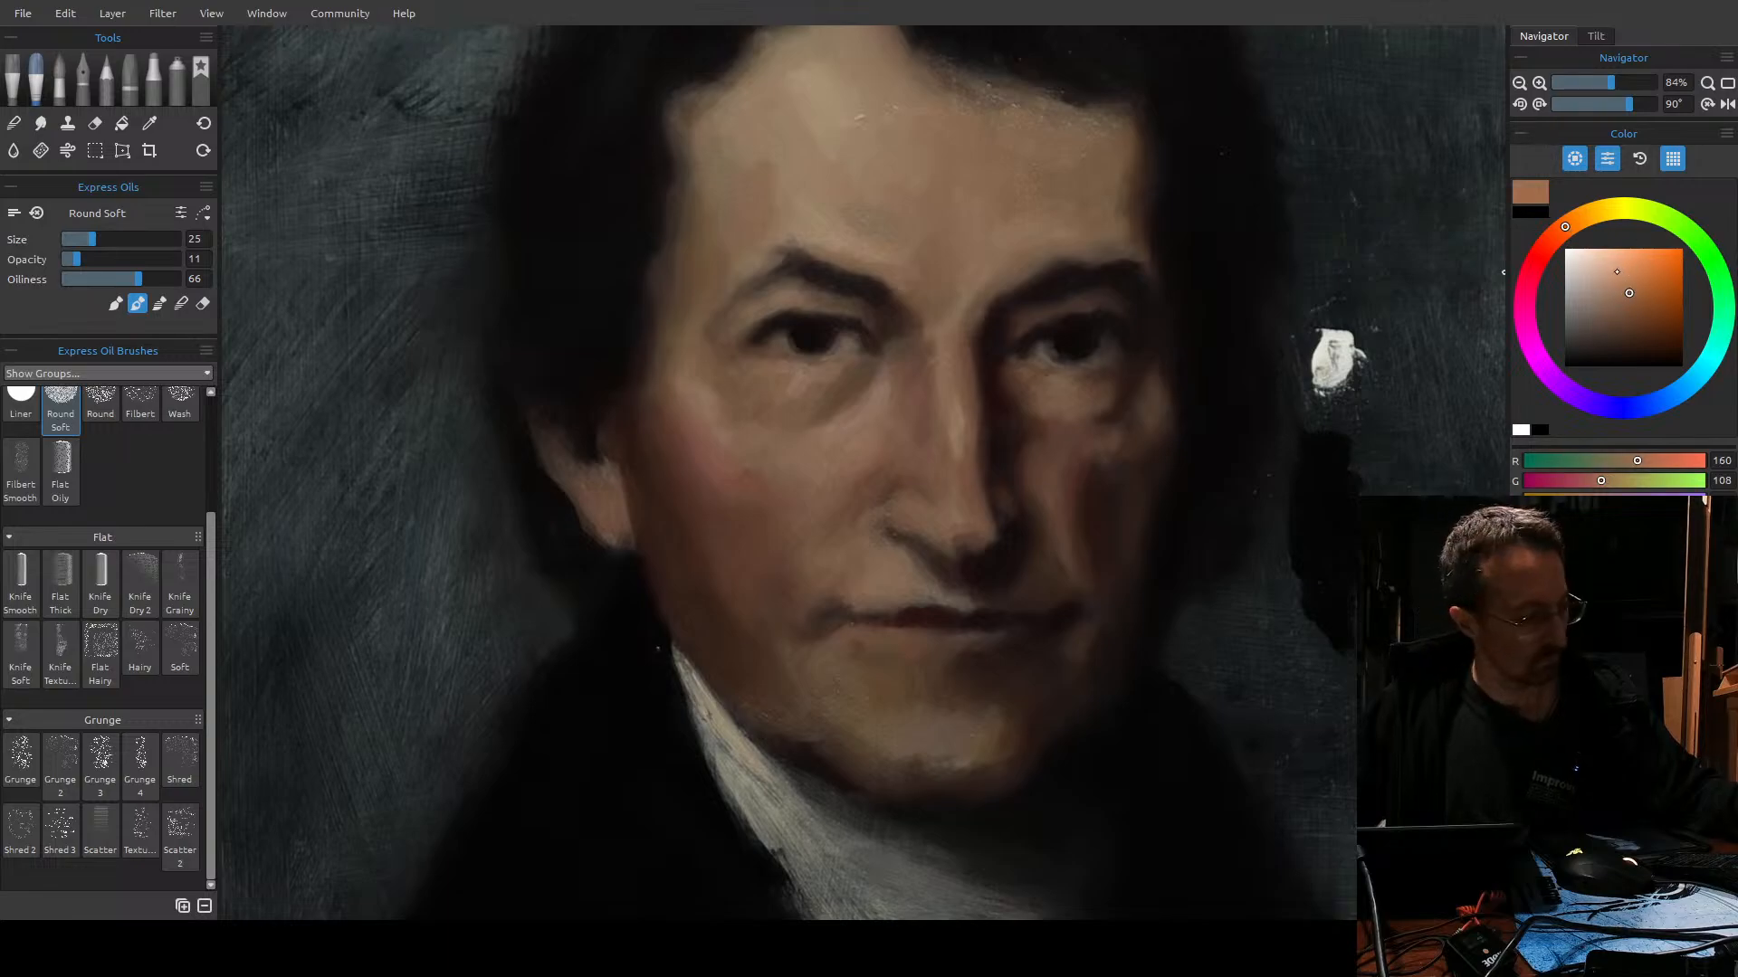
{"action": "key", "text": "bracketright"}
{"action": "key", "text": "bracketright"}
{"action": "key", "text": "bracketright"}
{"action": "key", "text": "bracketright"}
{"action": "key", "text": "bracketleft"}
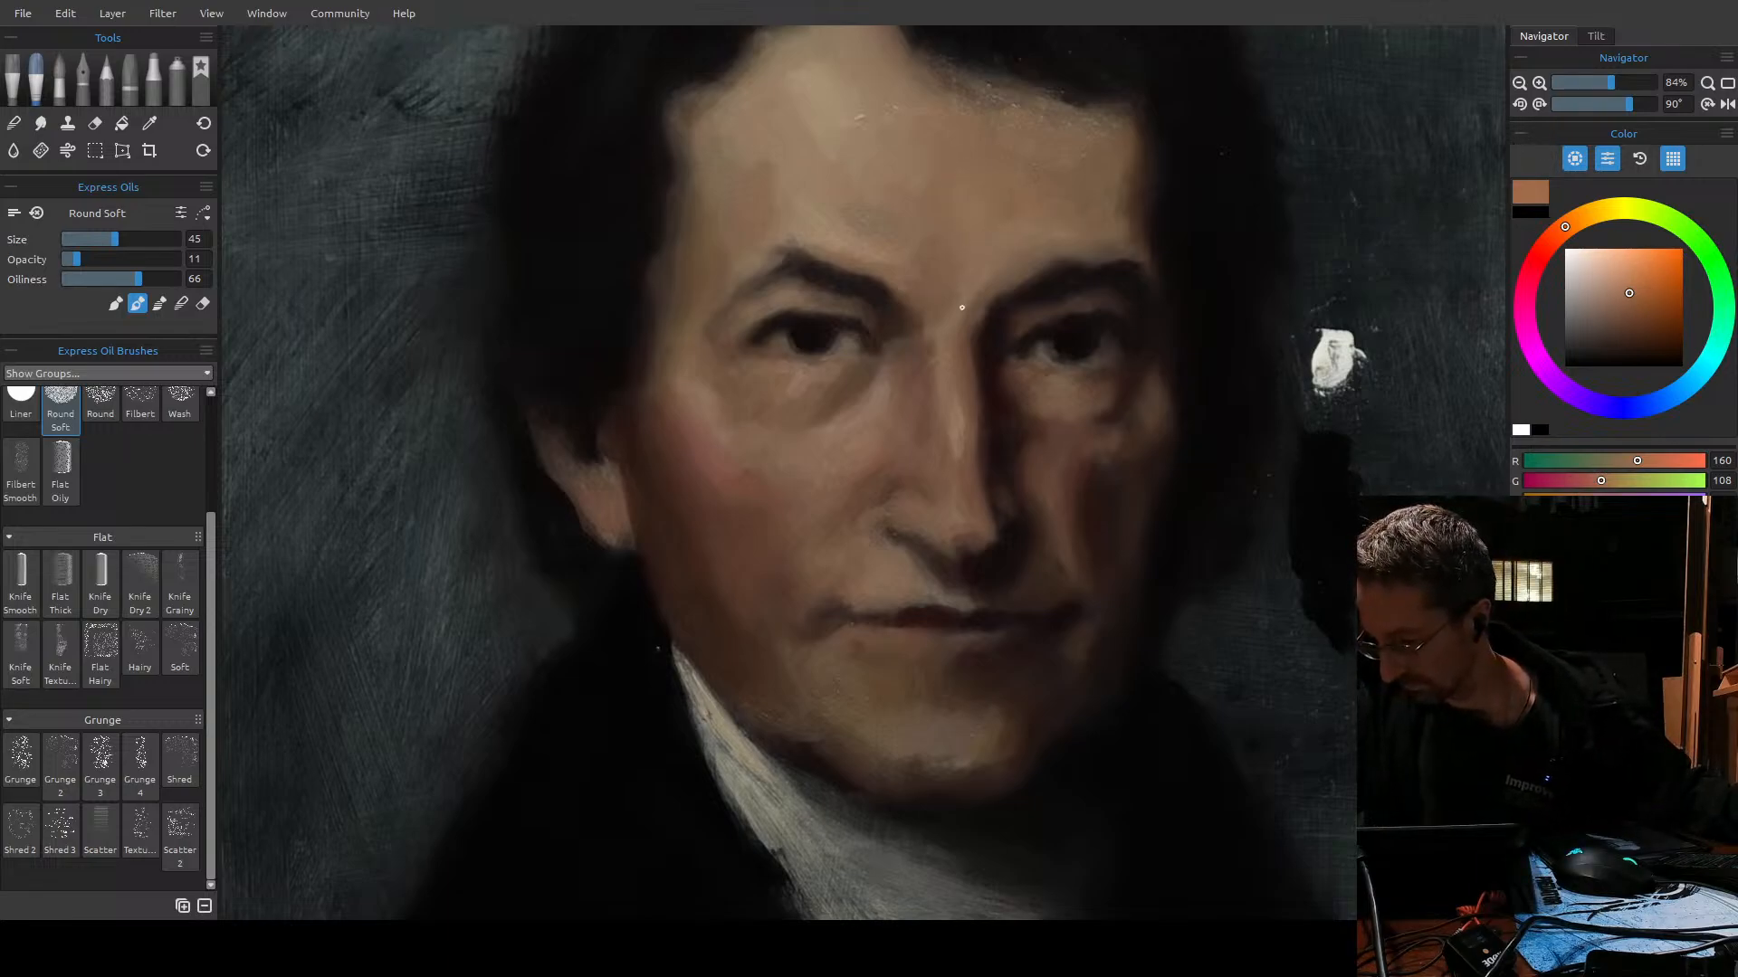
Sample a forehead tone, mute it to R 117, G 83, and glaze the forehead with the brush at 40 and then 50.
{"action": "left_click", "coordinate": [902, 253], "text": "alt"}
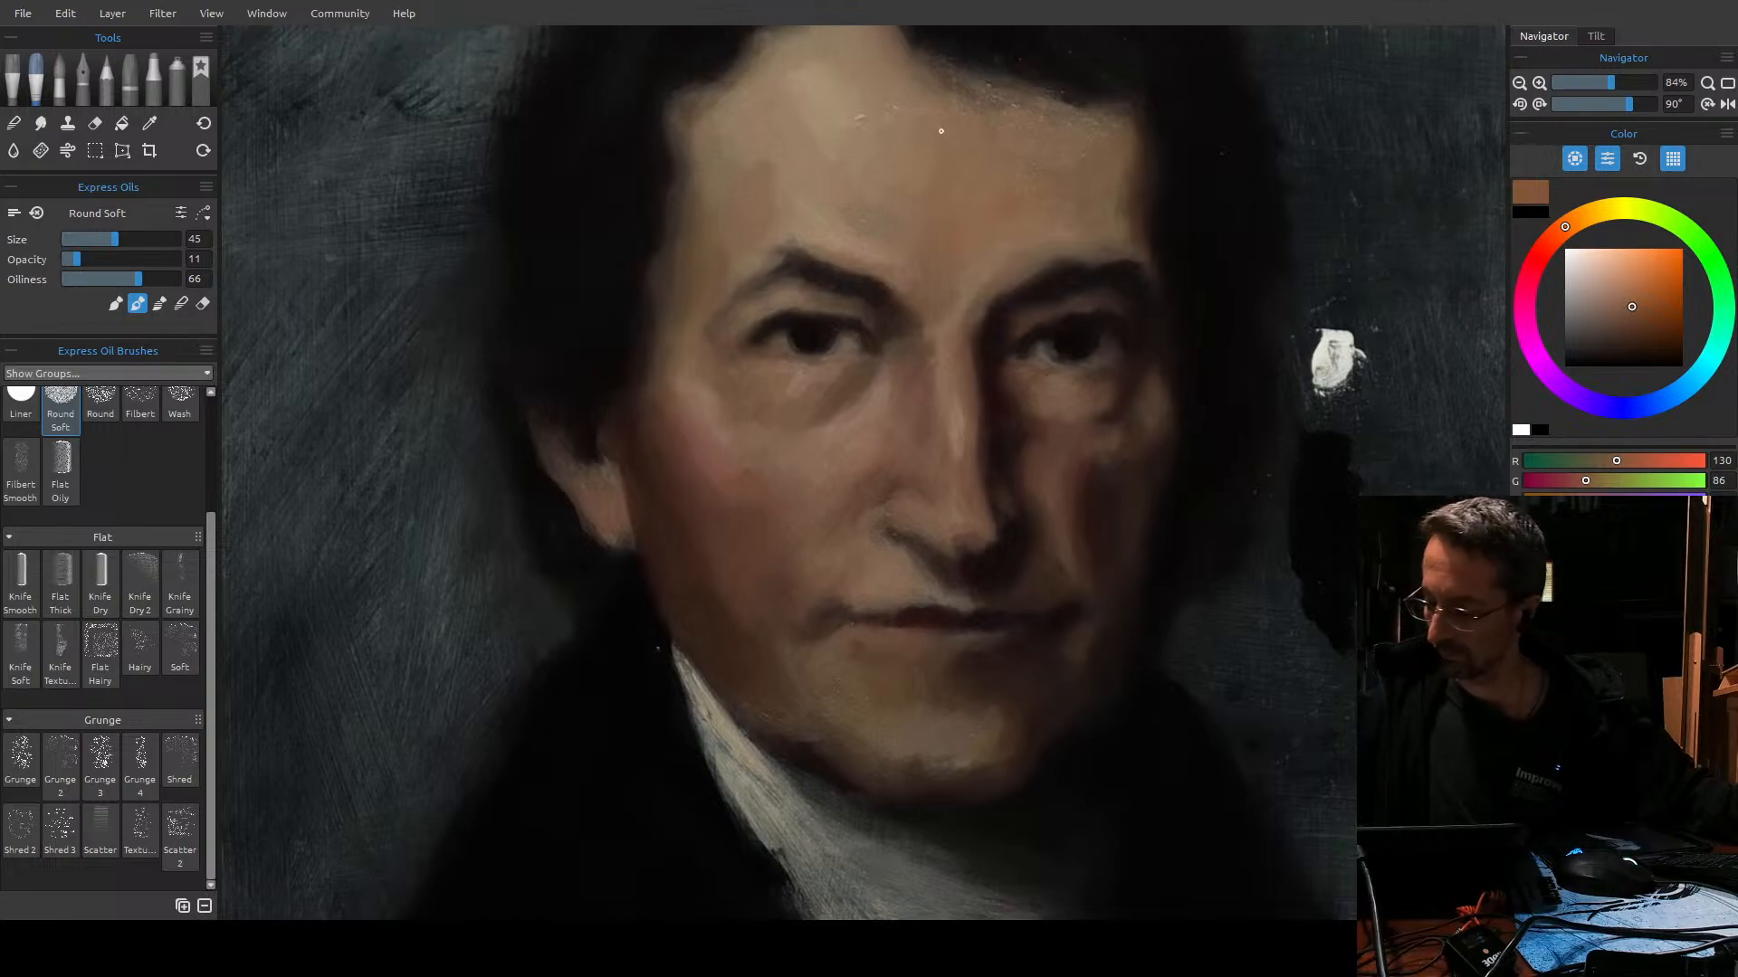
{"action": "left_click_drag", "start_coordinate": [1624, 320], "coordinate": [1620, 314]}
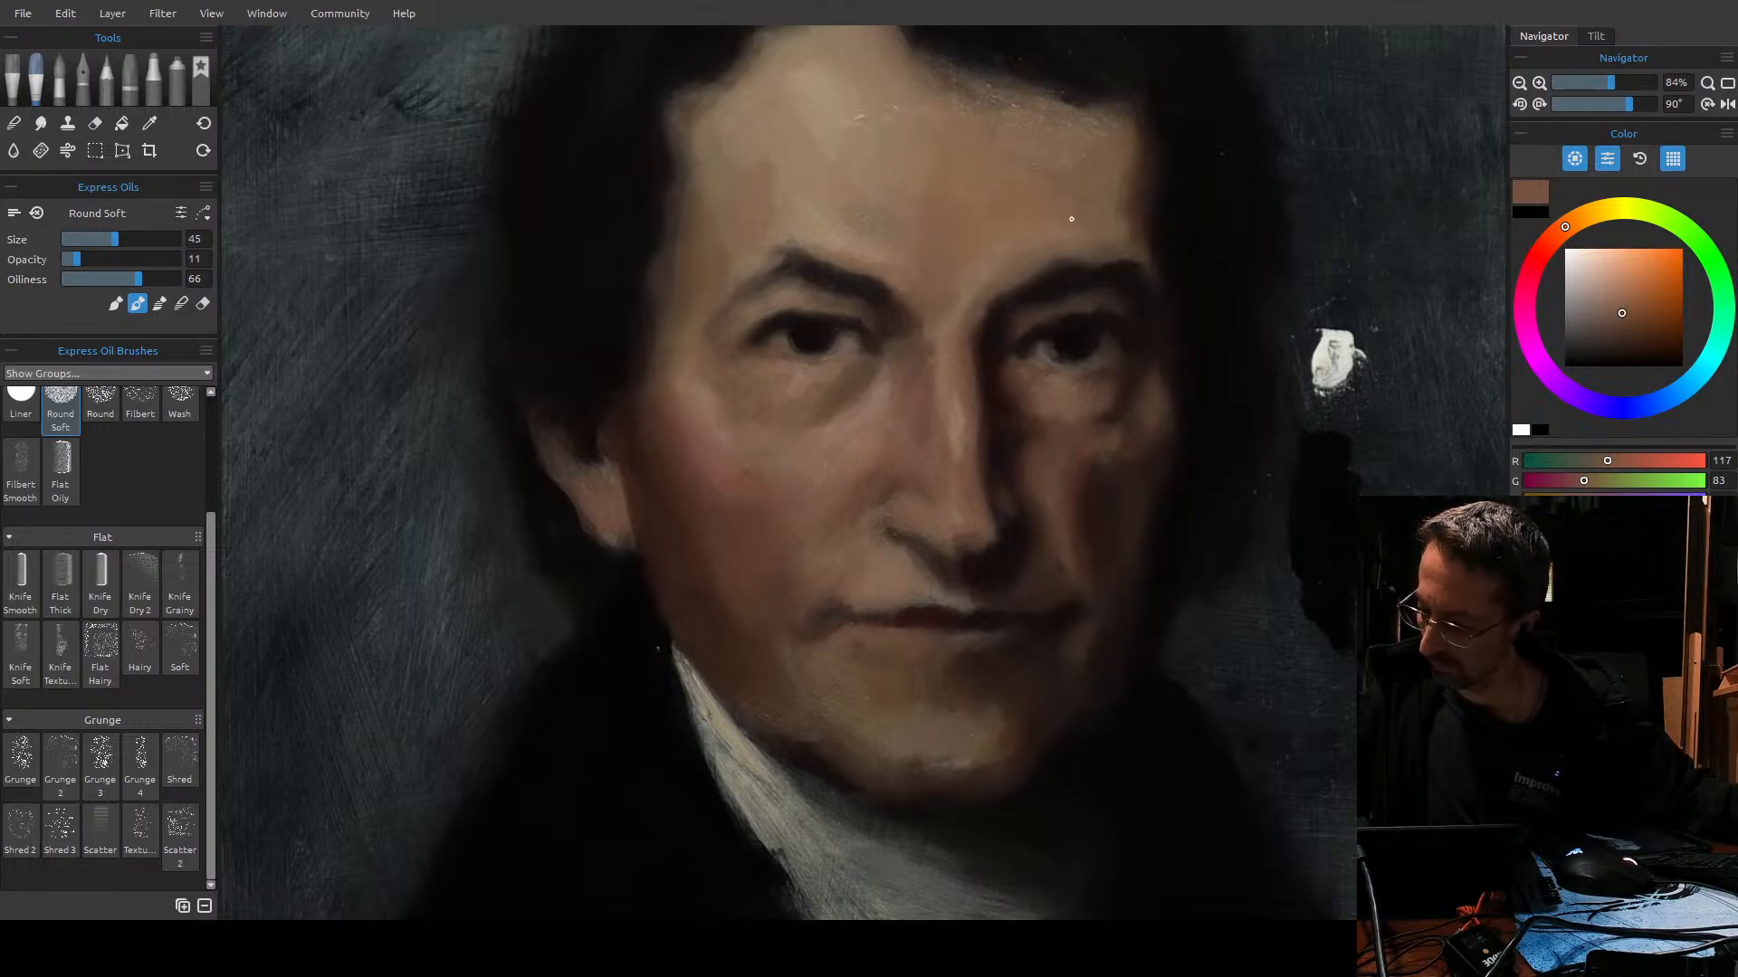
{"action": "key", "text": "bracketleft"}
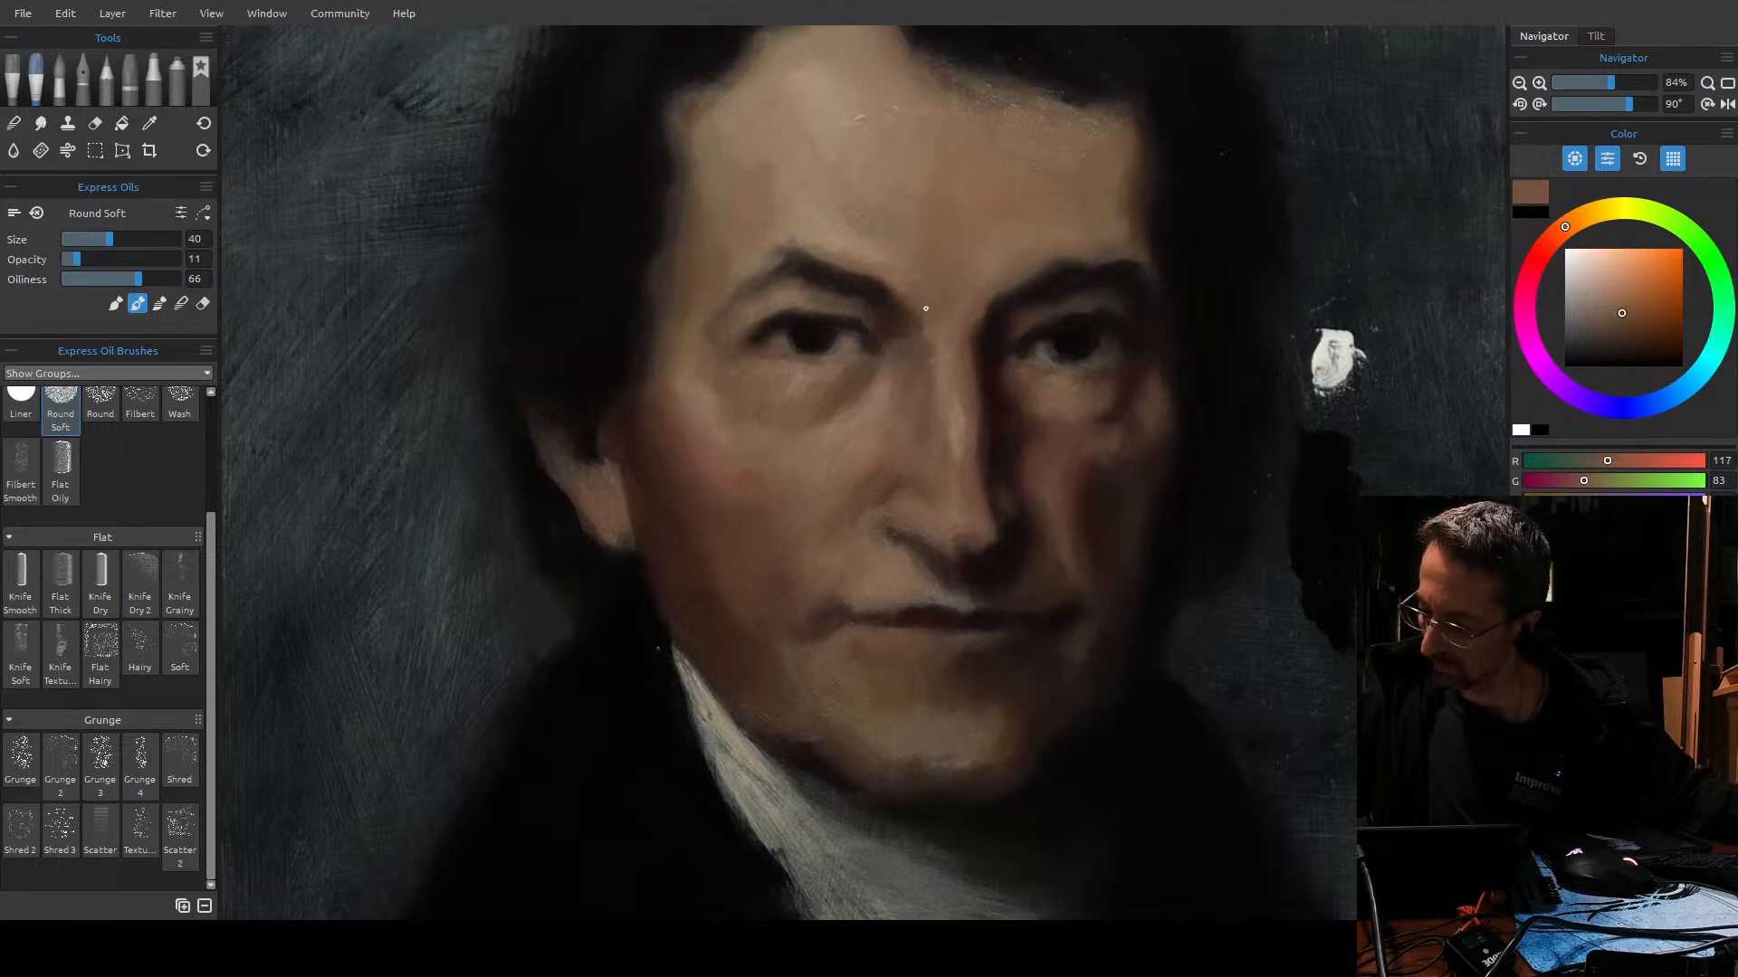
{"action": "key", "text": "bracketright"}
{"action": "key", "text": "bracketright"}
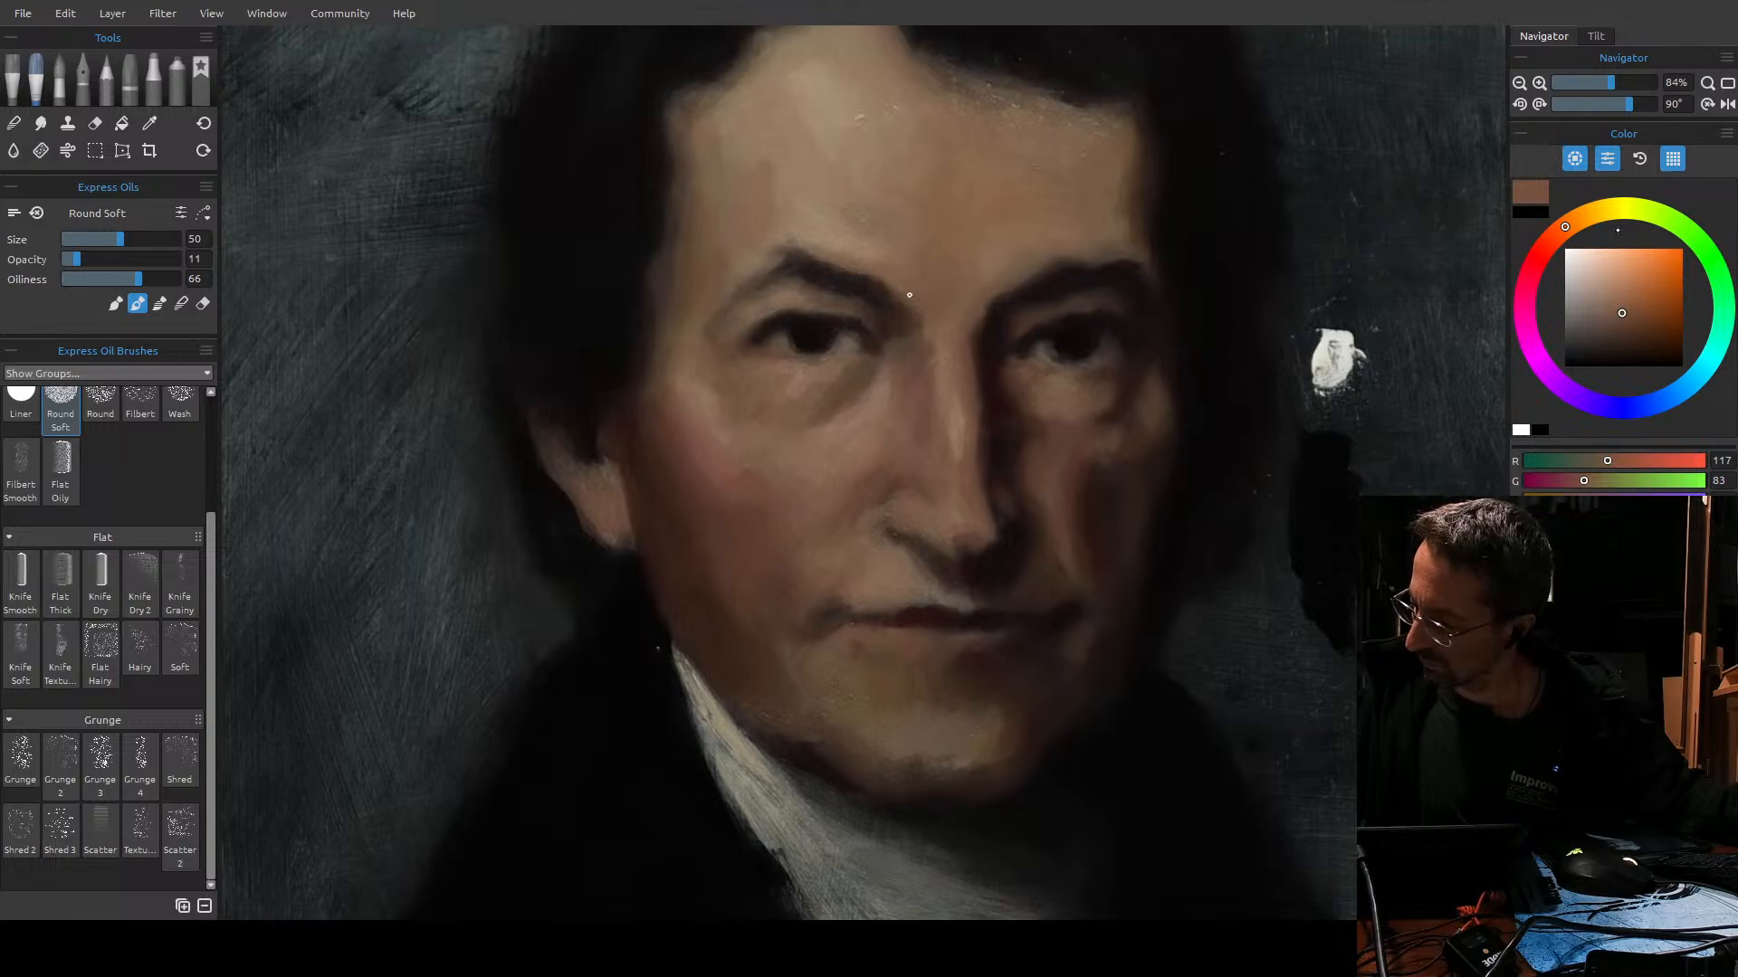
Shift the glaze to a yellower brown, R 117, G 97, and glaze the shadowed side of the forehead with the brush at 45 and then 35.
{"action": "left_click", "coordinate": [1575, 223]}
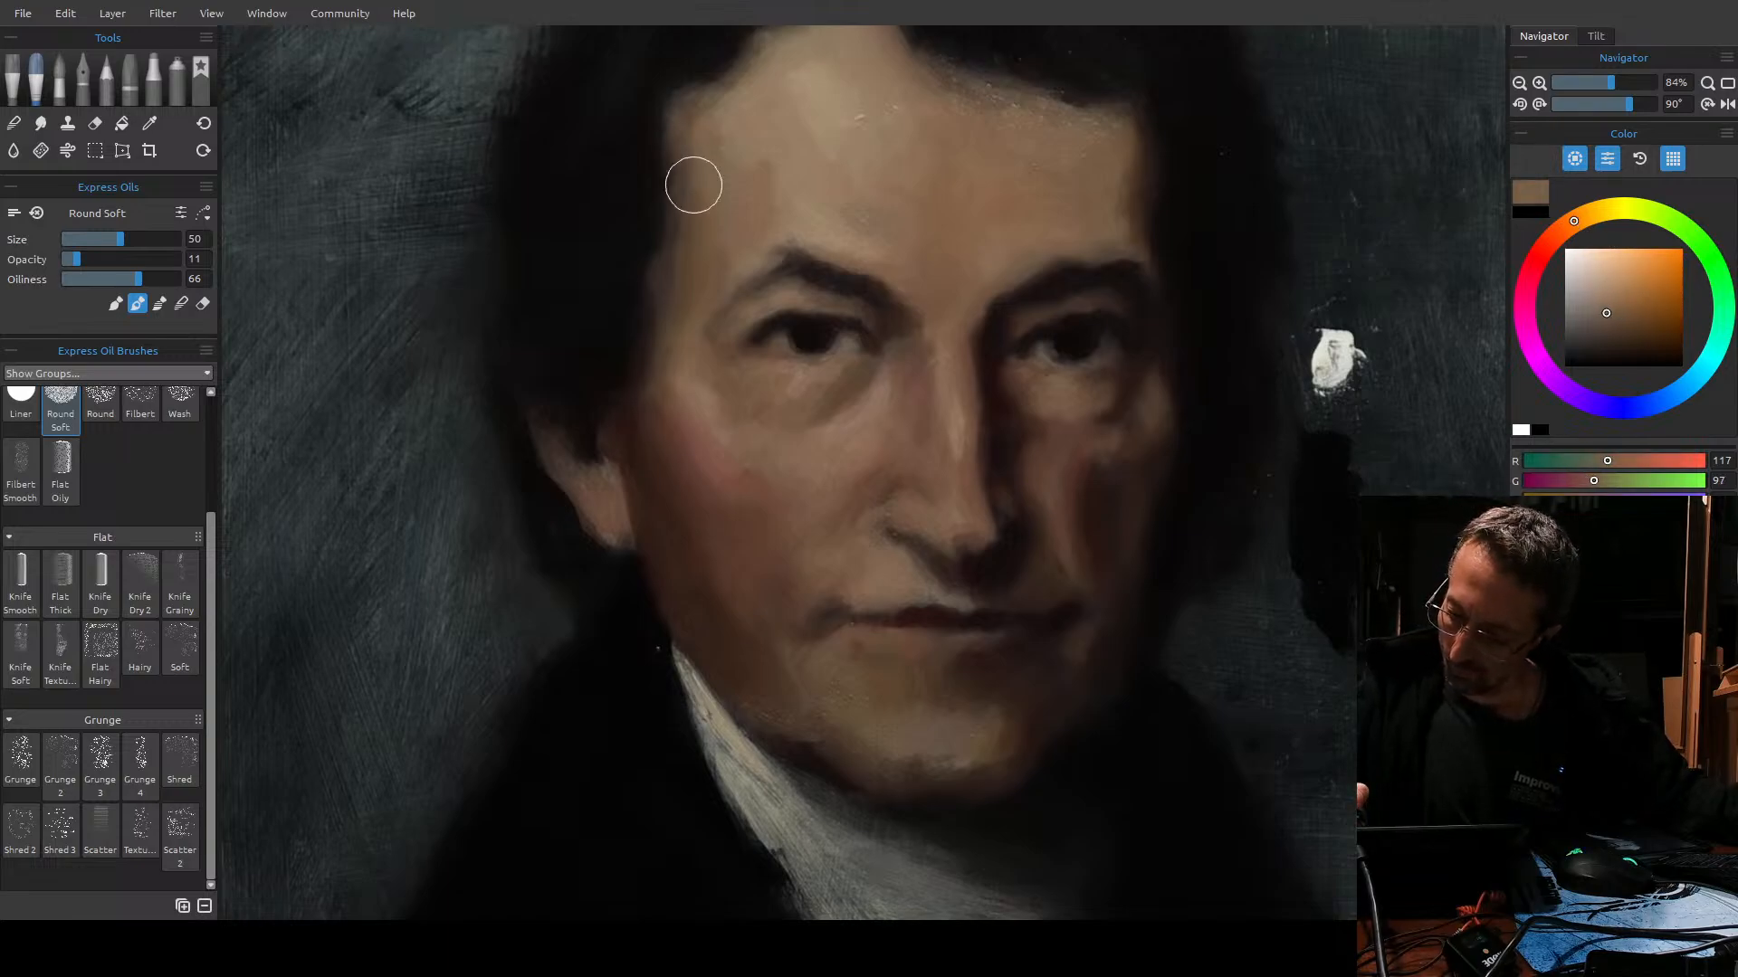
{"action": "key", "text": "bracketleft"}
{"action": "key", "text": "bracketleft"}
{"action": "key", "text": "bracketleft"}
{"action": "key", "text": "bracketleft"}
{"action": "key", "text": "bracketleft"}
{"action": "key", "text": "bracketright"}
{"action": "key", "text": "bracketright"}
{"action": "key", "text": "bracketright"}
{"action": "key", "text": "bracketright"}
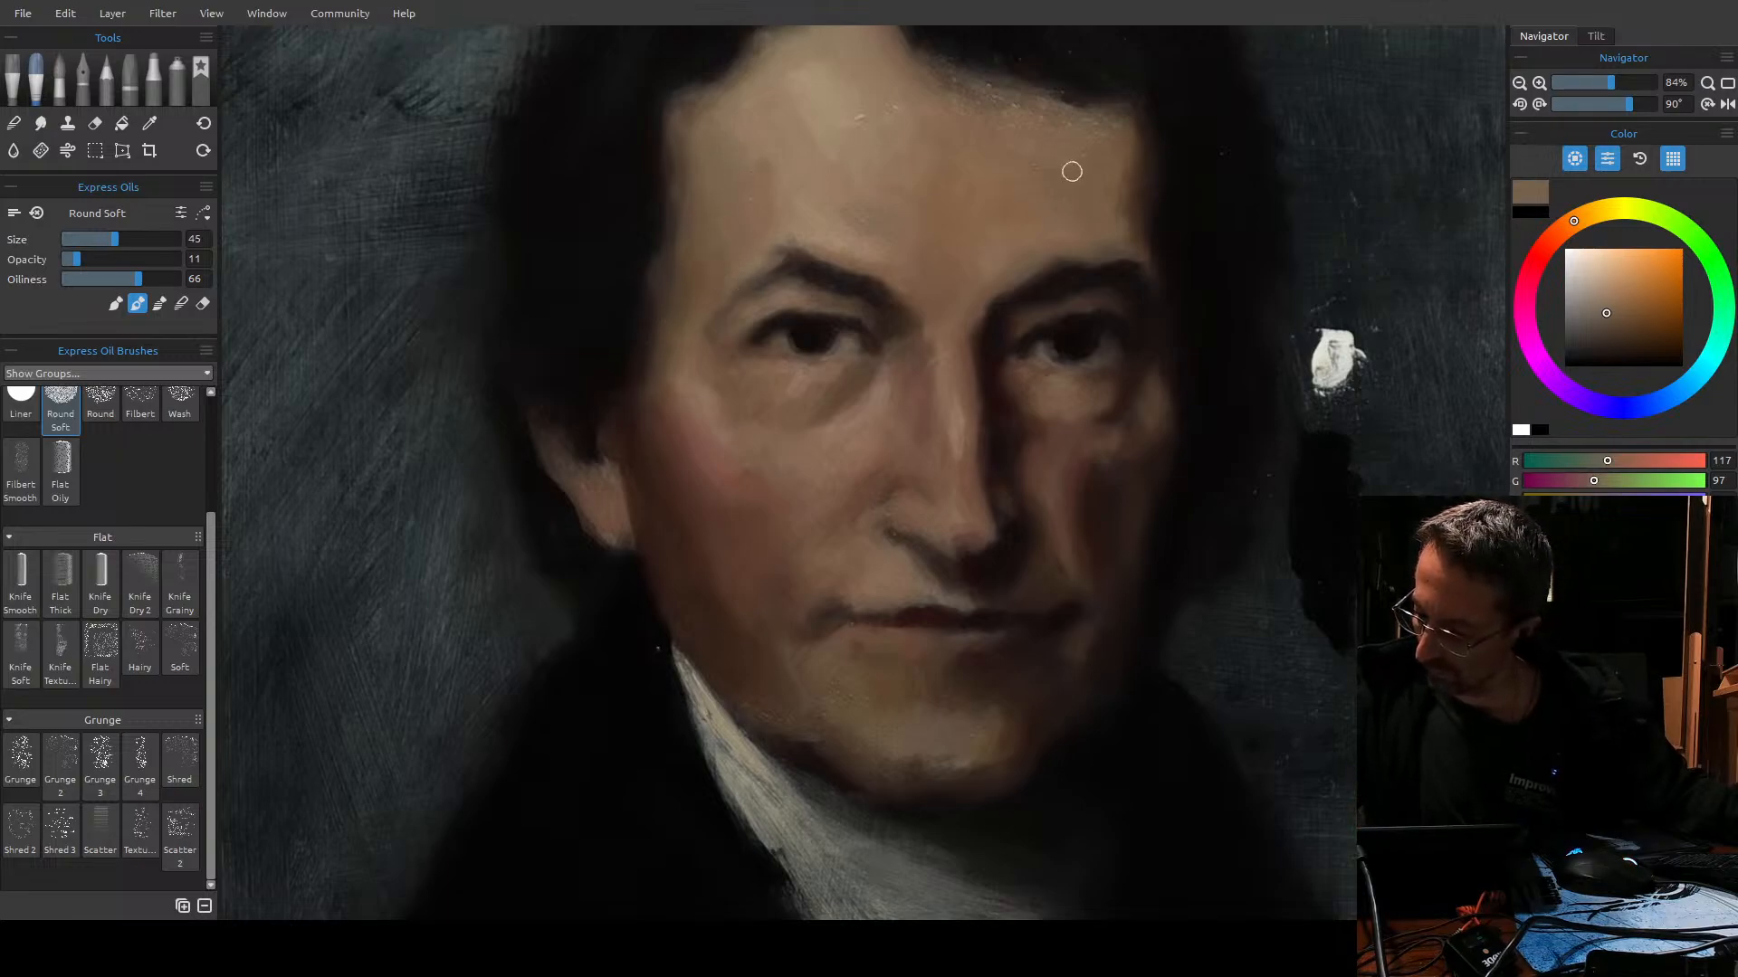
{"action": "key", "text": "bracketleft"}
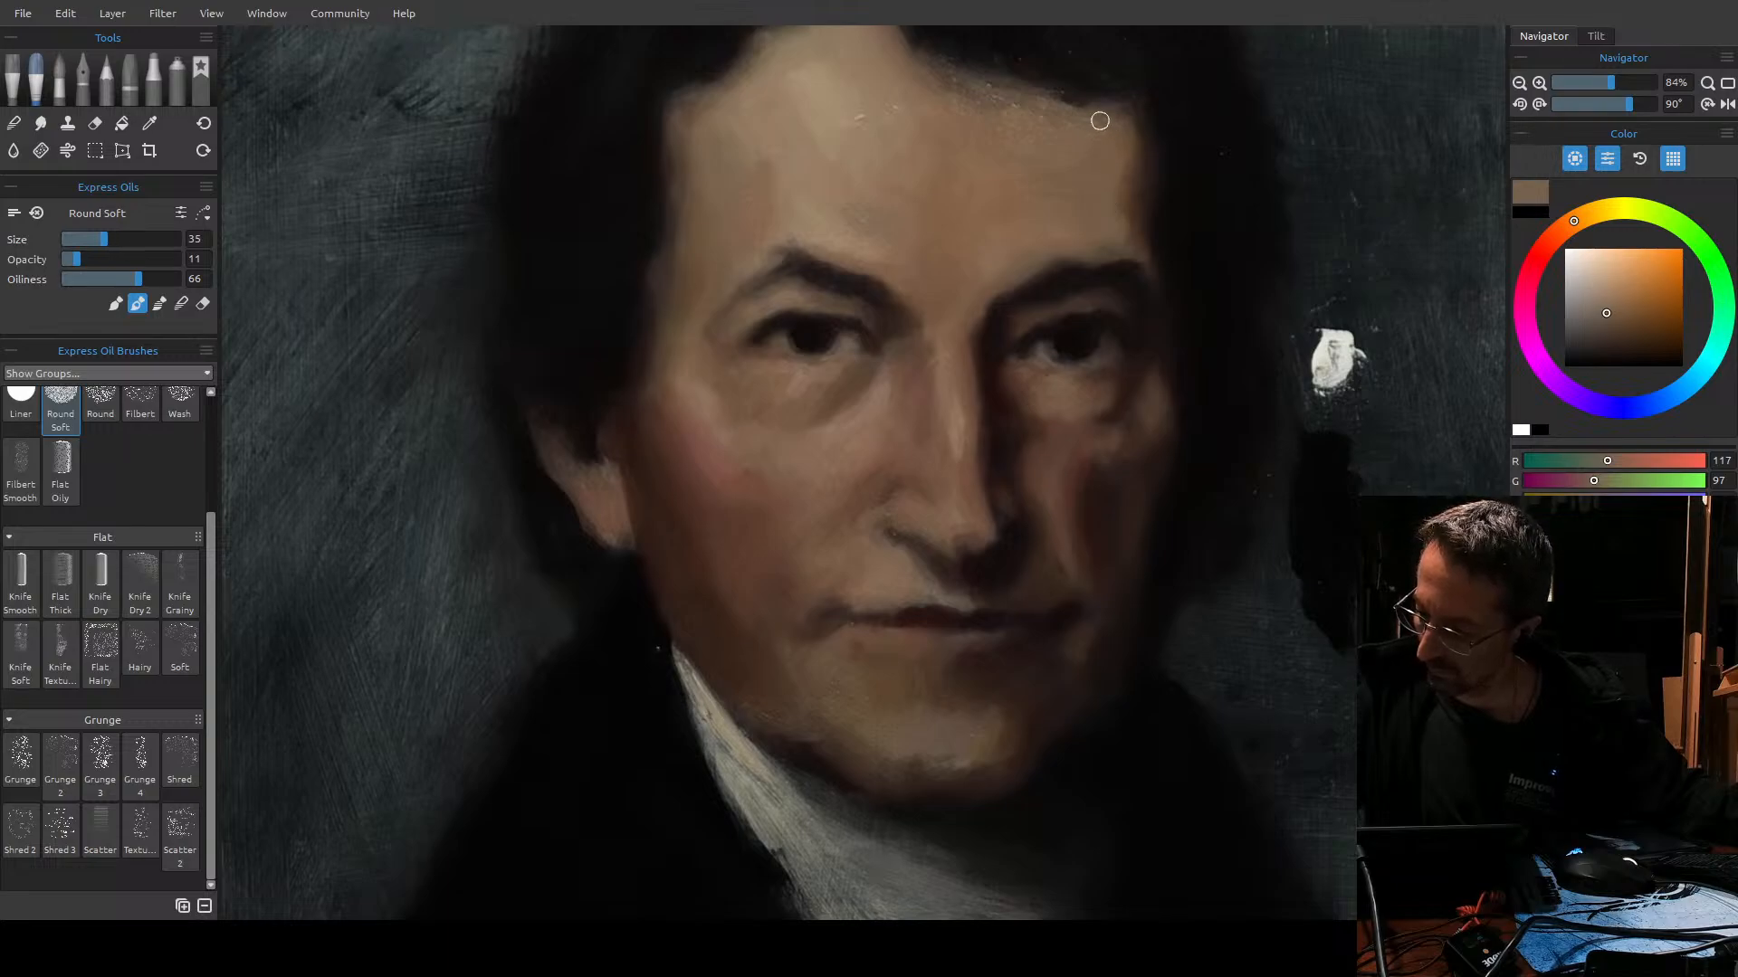
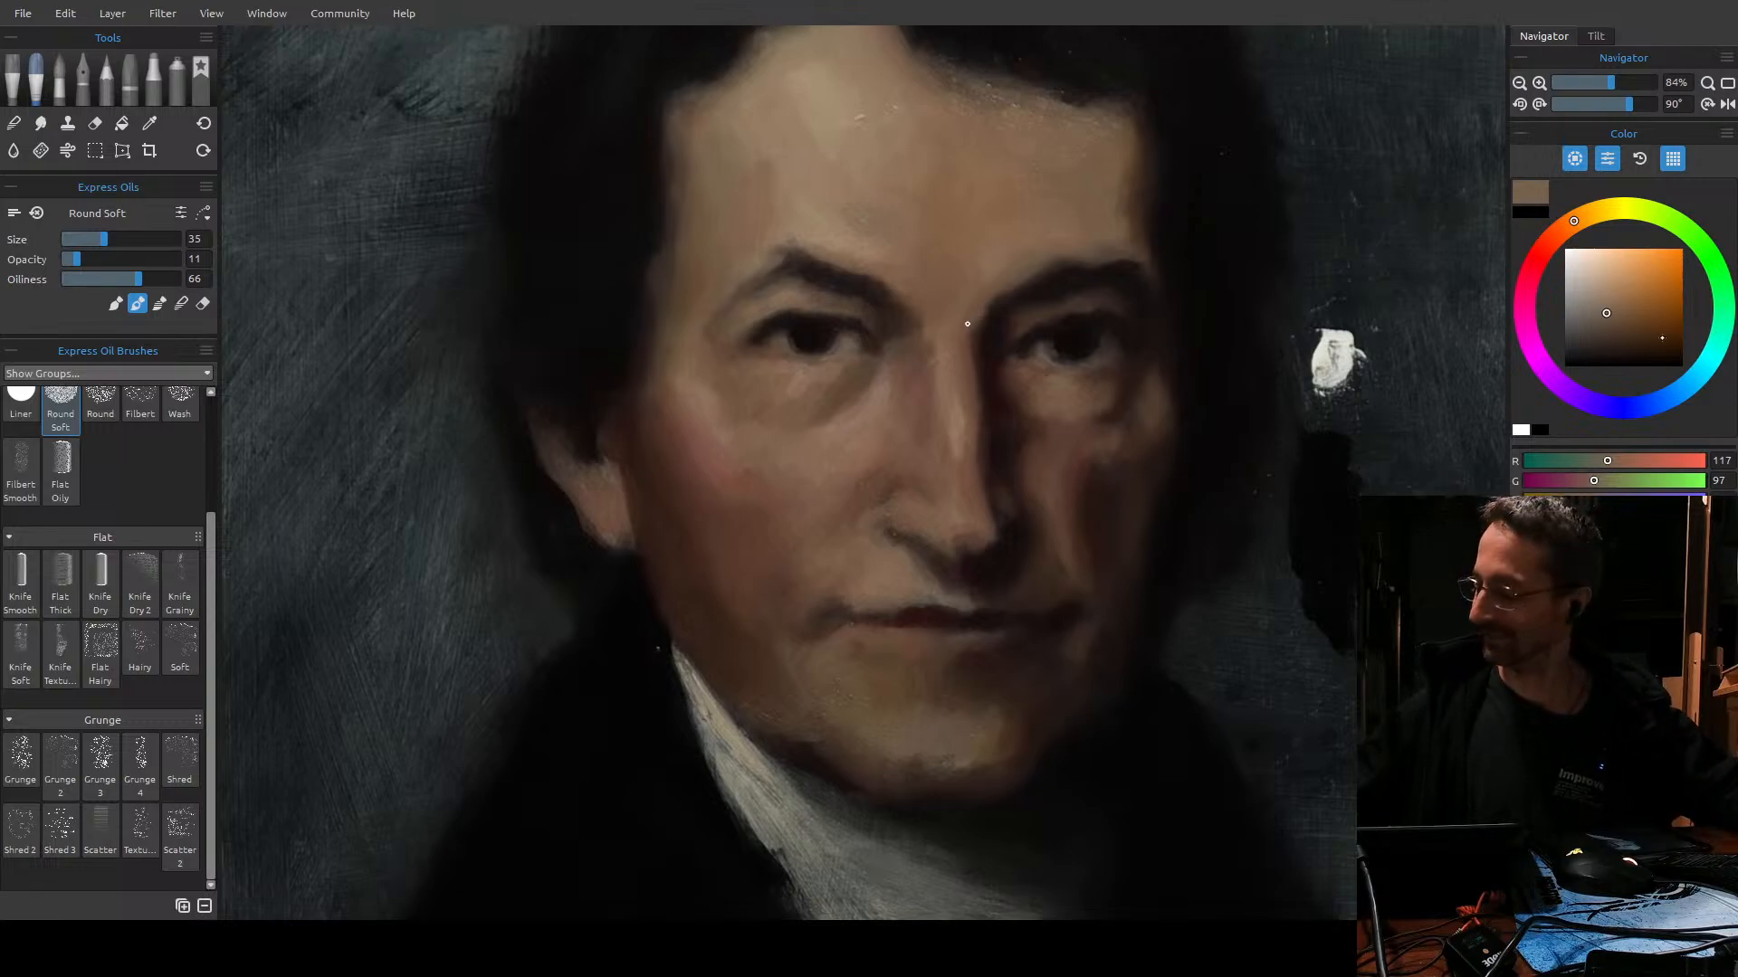
Darken the glaze color to R 87, G 66 and reduce the brush to 18 for the top of the nose bridge.
{"action": "left_click", "coordinate": [1622, 326]}
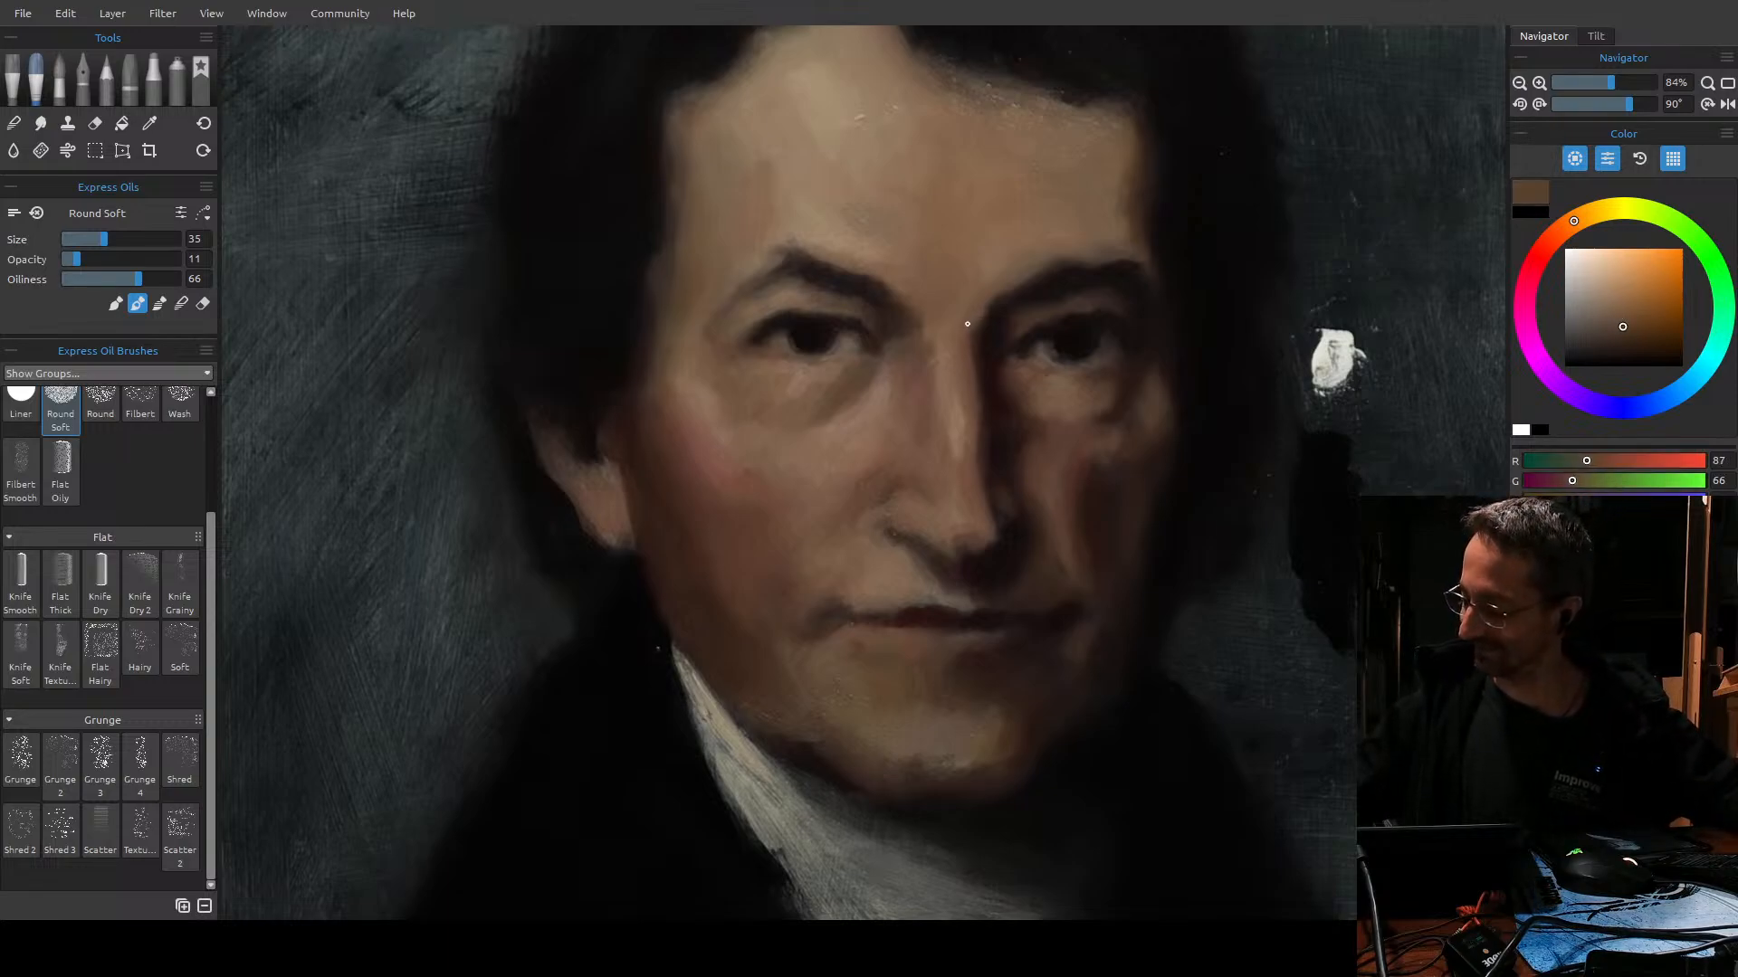
{"action": "key", "text": "bracketleft"}
{"action": "key", "text": "bracketright"}
{"action": "key", "text": "bracketright"}
{"action": "key", "text": "bracketright"}
{"action": "key", "text": "bracketright"}
{"action": "key", "text": "bracketleft"}
{"action": "key", "text": "bracketleft"}
{"action": "key", "text": "bracketleft"}
{"action": "key", "text": "bracketleft"}
{"action": "key", "text": "bracketleft"}
{"action": "key", "text": "bracketleft"}
{"action": "key", "text": "bracketleft"}
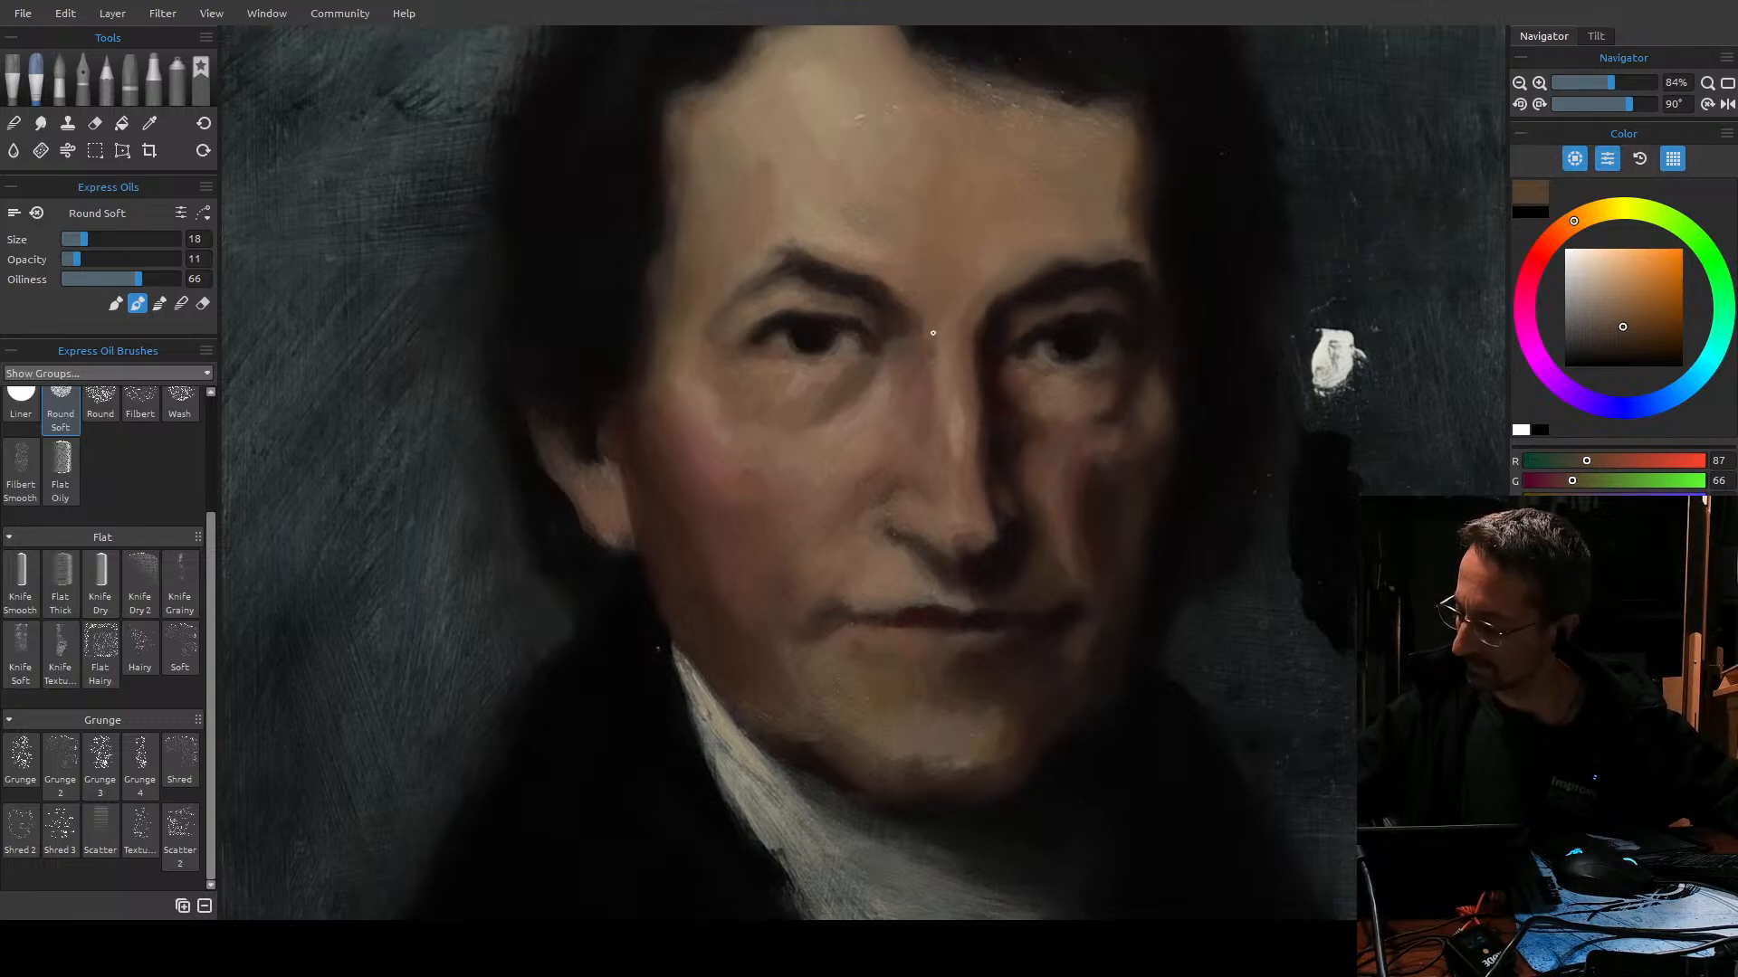
Continue the dark brown glaze above the brows, enlarging the brush to 45 and then 50.
{"action": "key", "text": "bracketright"}
{"action": "key", "text": "bracketright"}
{"action": "key", "text": "bracketright"}
{"action": "key", "text": "bracketright"}
{"action": "key", "text": "bracketright"}
{"action": "key", "text": "bracketright"}
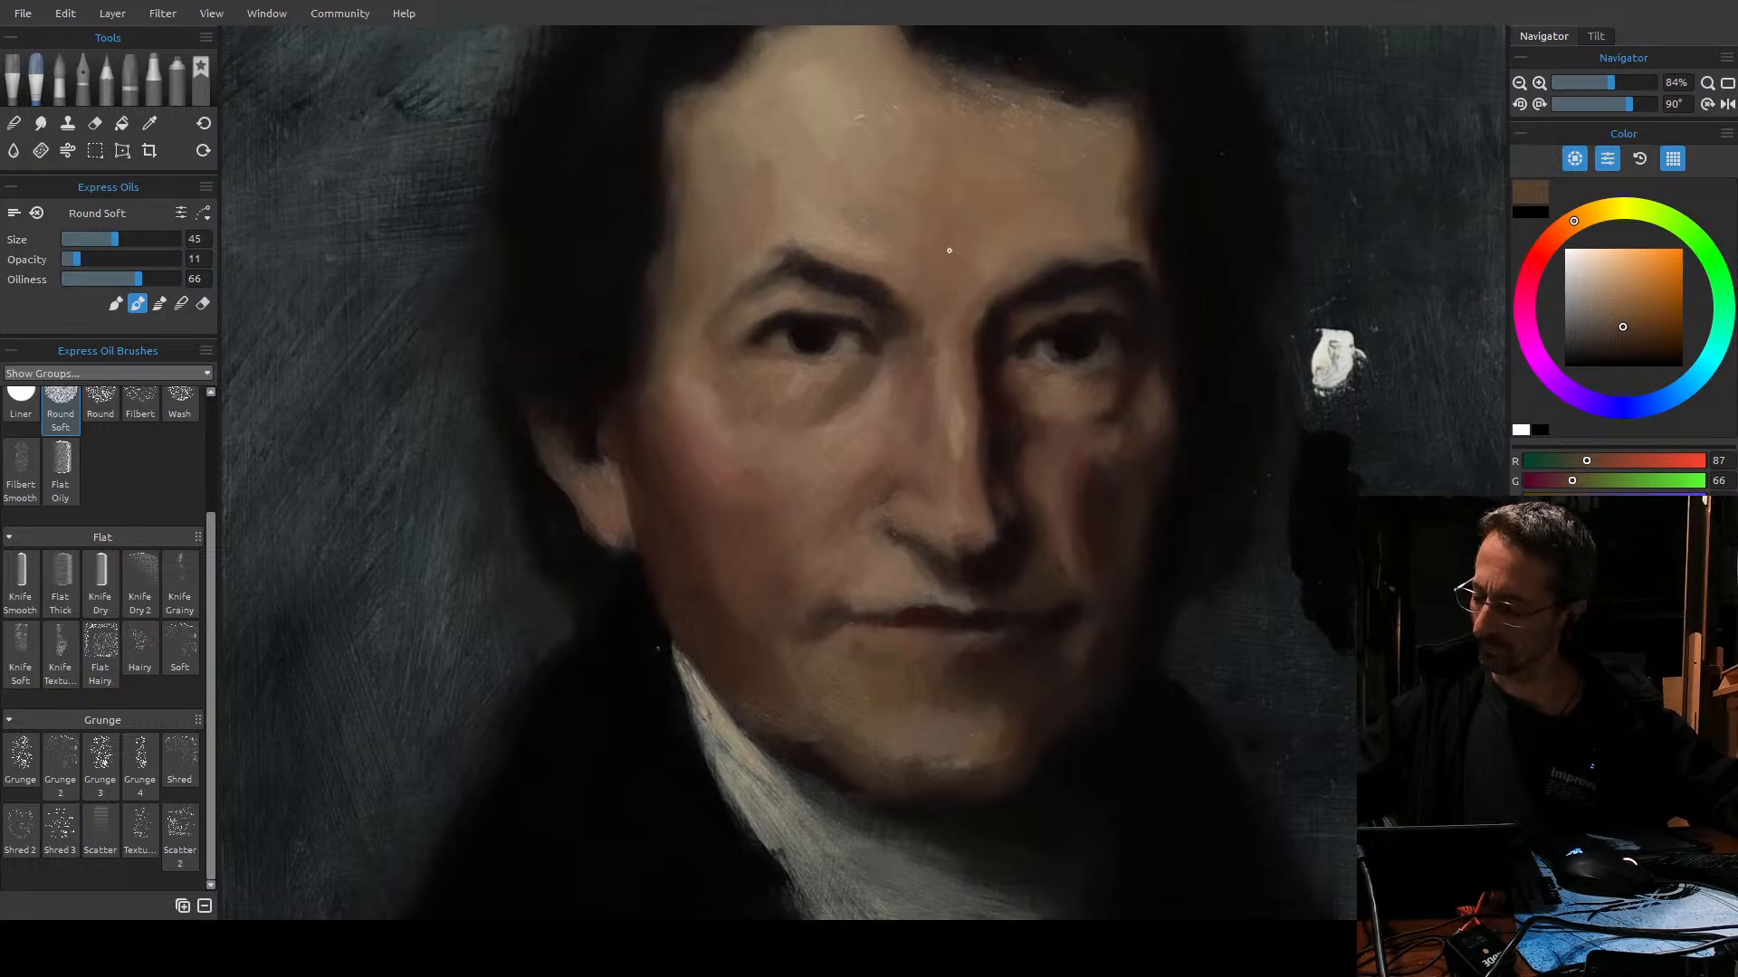
{"action": "key", "text": "bracketright"}
Glaze the dark brown along the hairline beside the widow's peak with the brush at 18 and then 25.
{"action": "mouse_move", "coordinate": [916, 270]}
{"action": "left_mouse_down"}
{"action": "mouse_move", "coordinate": [922, 313]}
{"action": "mouse_move", "coordinate": [891, 379]}
{"action": "left_mouse_up"}
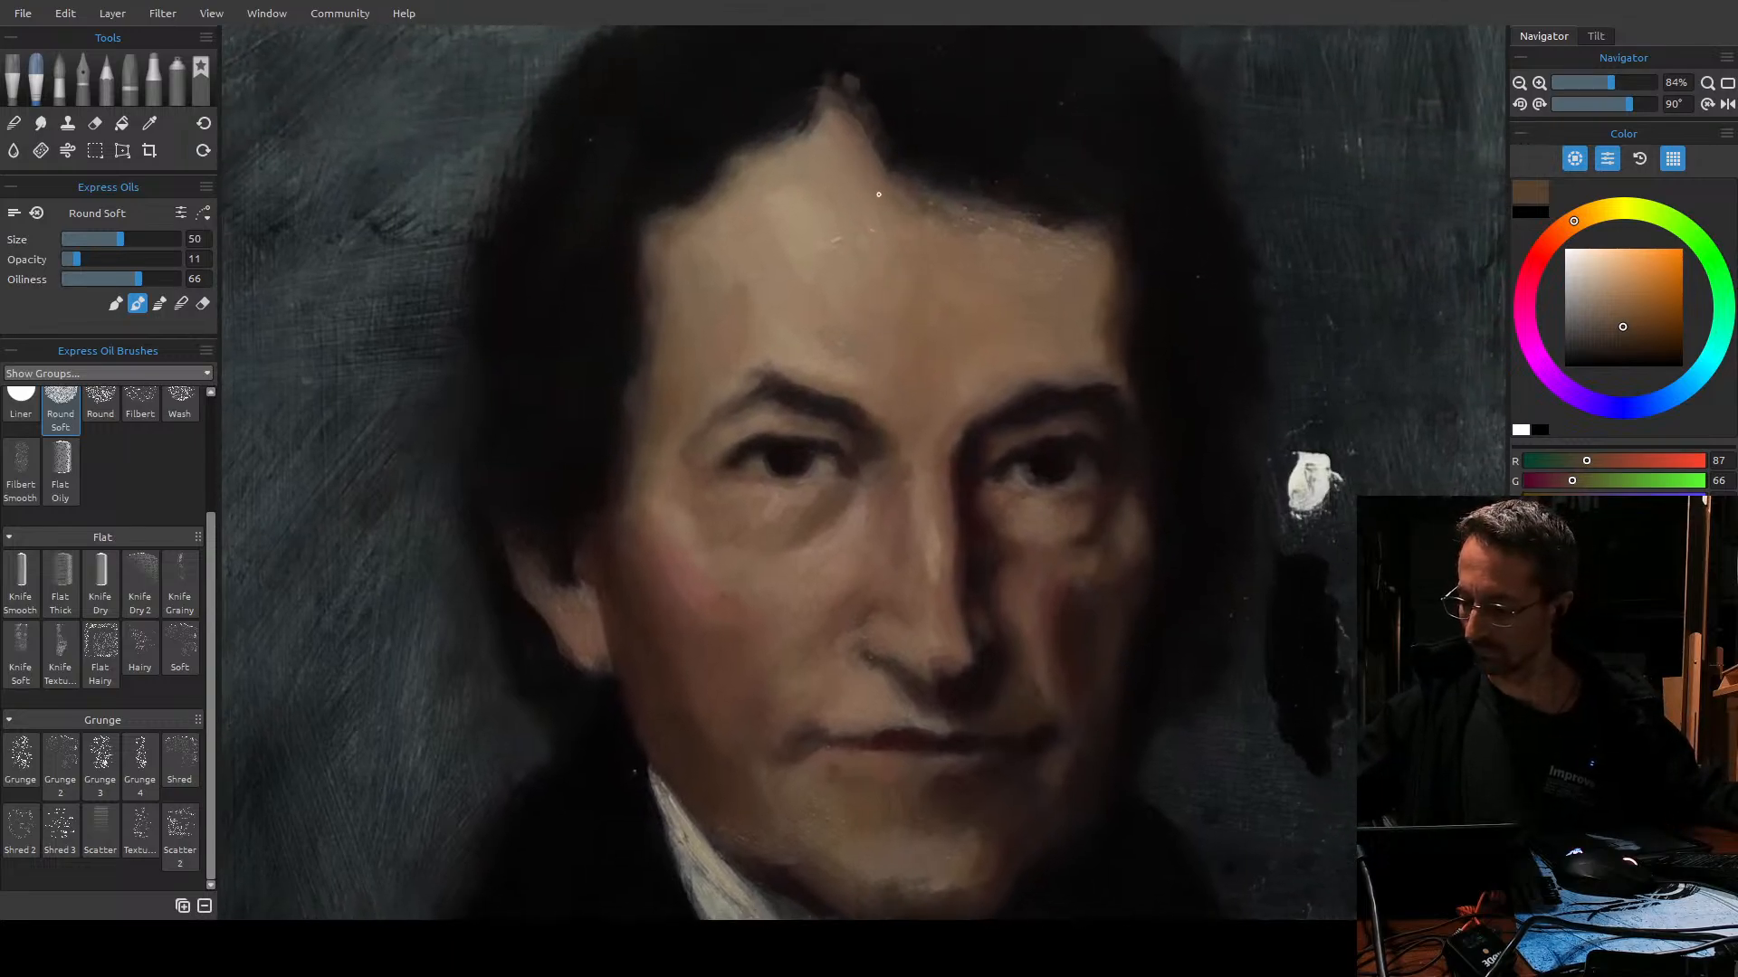
{"action": "key", "text": "bracketleft"}
{"action": "key", "text": "bracketleft"}
{"action": "key", "text": "bracketleft"}
{"action": "key", "text": "bracketleft"}
{"action": "key", "text": "bracketleft"}
{"action": "key", "text": "bracketleft"}
{"action": "key", "text": "bracketleft"}
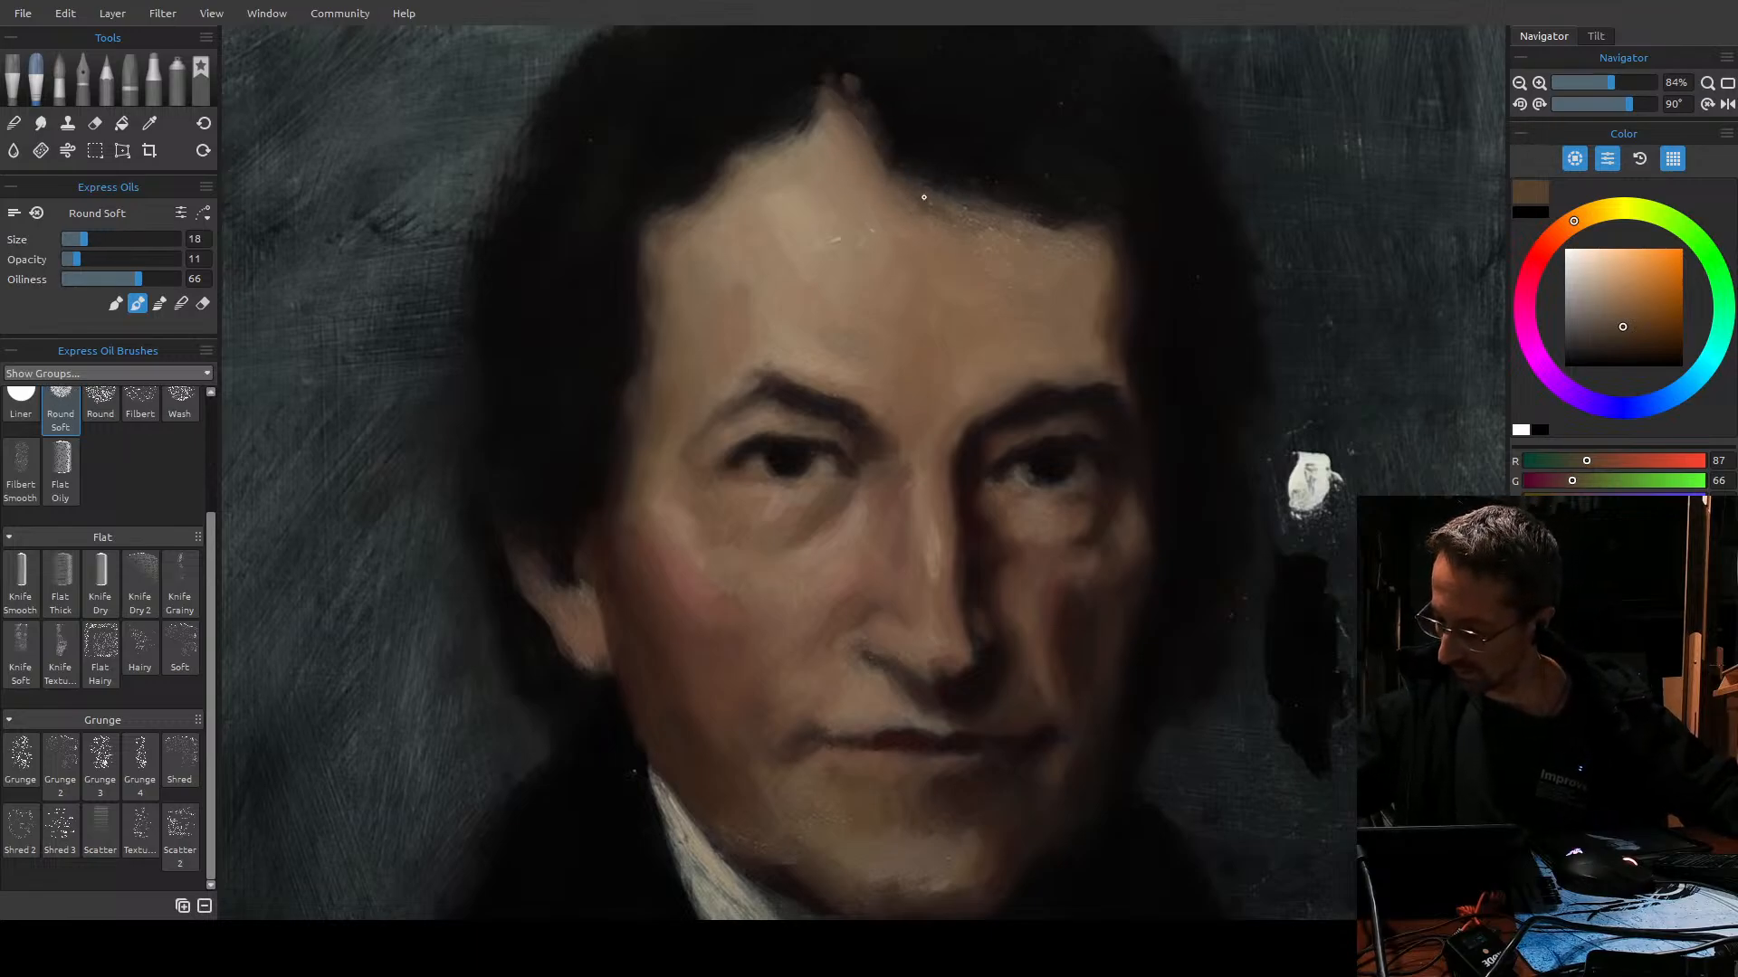
{"action": "key", "text": "bracketright"}
{"action": "key", "text": "bracketright"}
{"action": "key", "text": "bracketleft"}
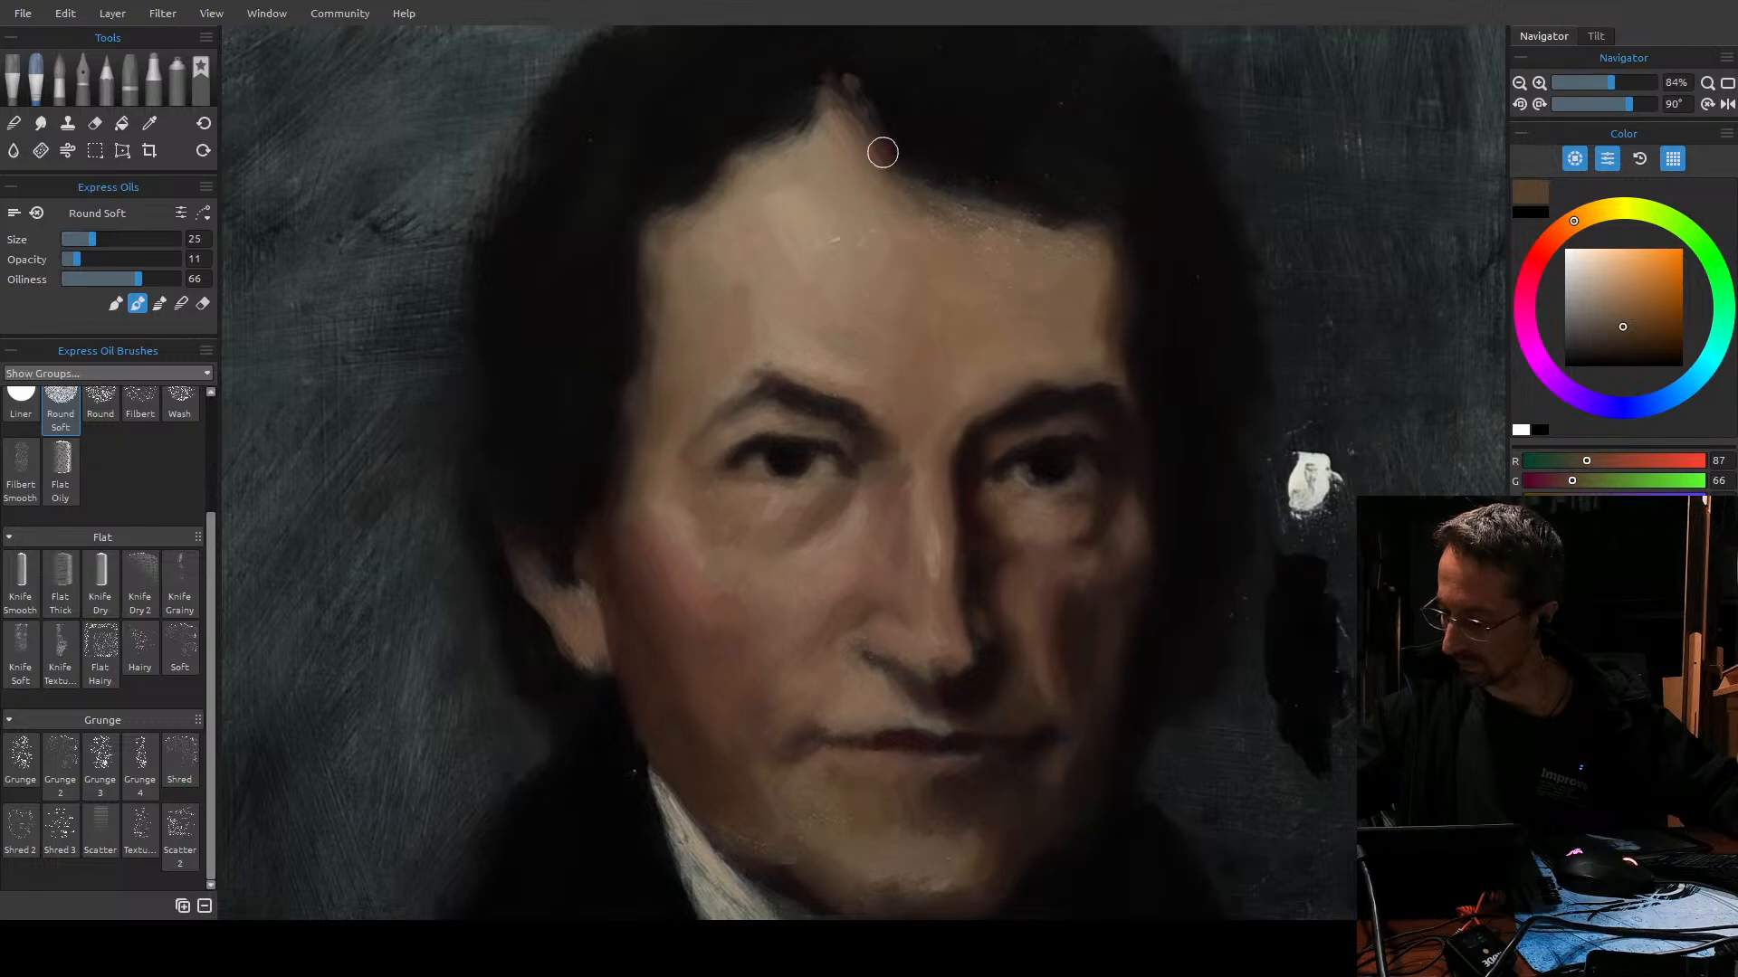
Change the glaze to a greyer brown, R 103, G 85, and refine the widow's peak with the brush at 18.
{"action": "left_click", "coordinate": [1213, 246], "text": "alt"}
{"action": "left_click", "coordinate": [1214, 246], "text": "alt"}
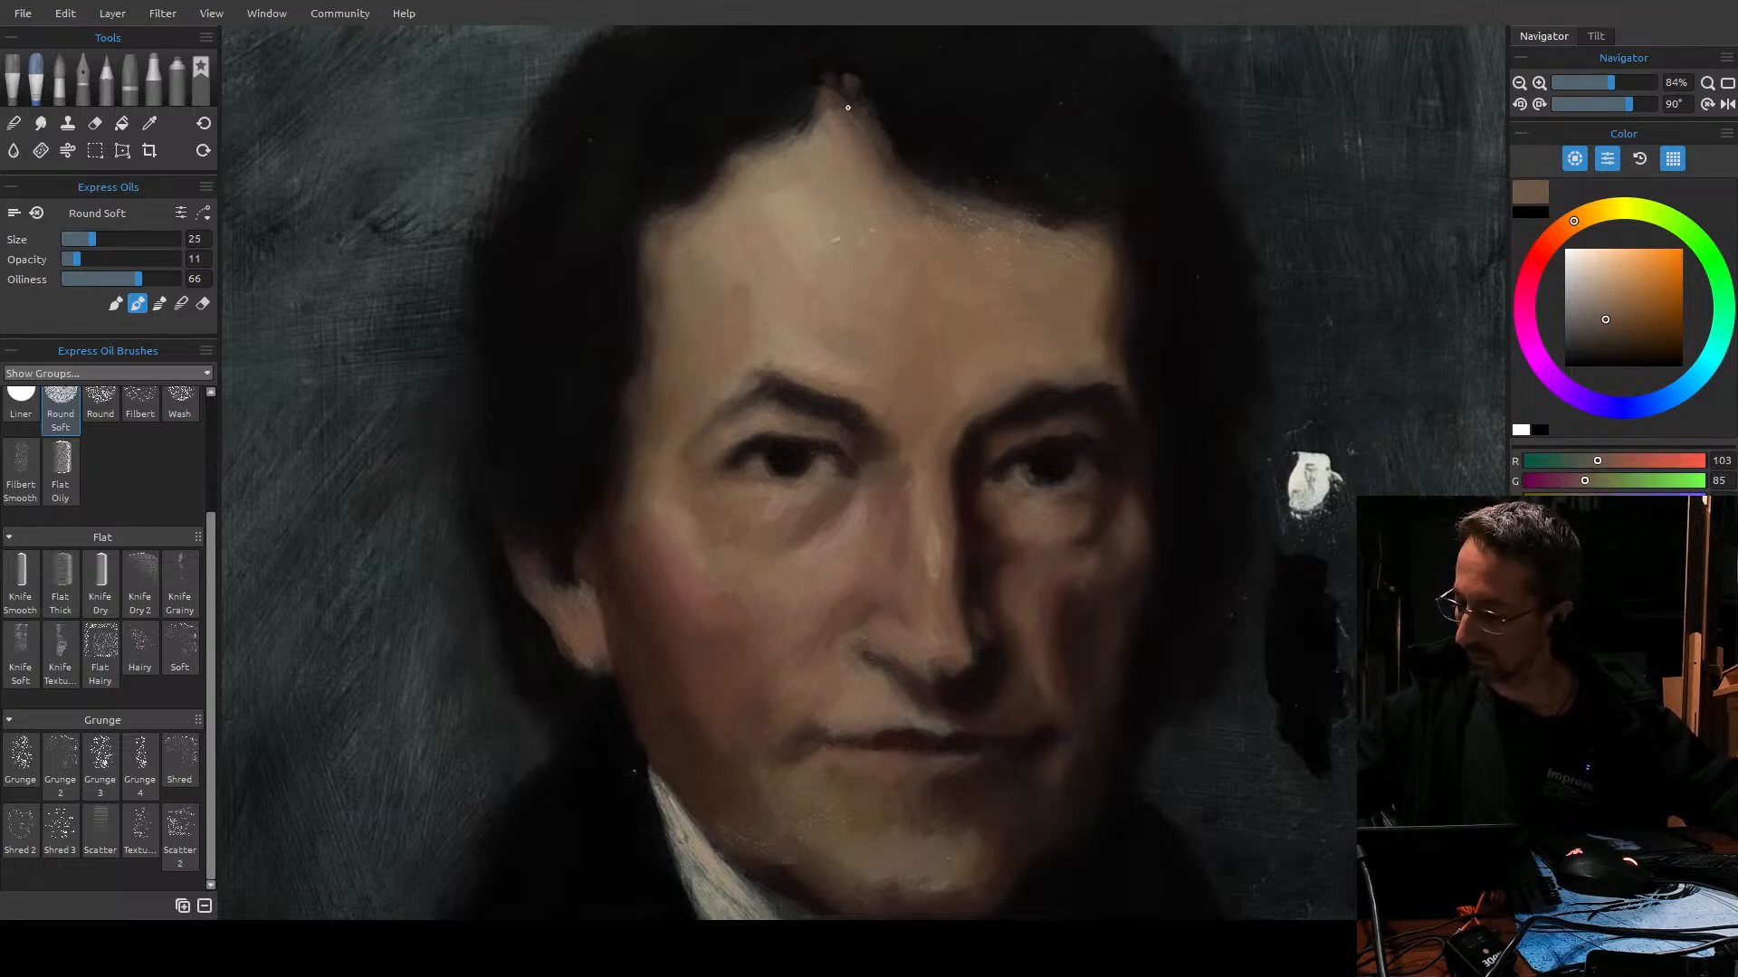
{"action": "key", "text": "bracketleft"}
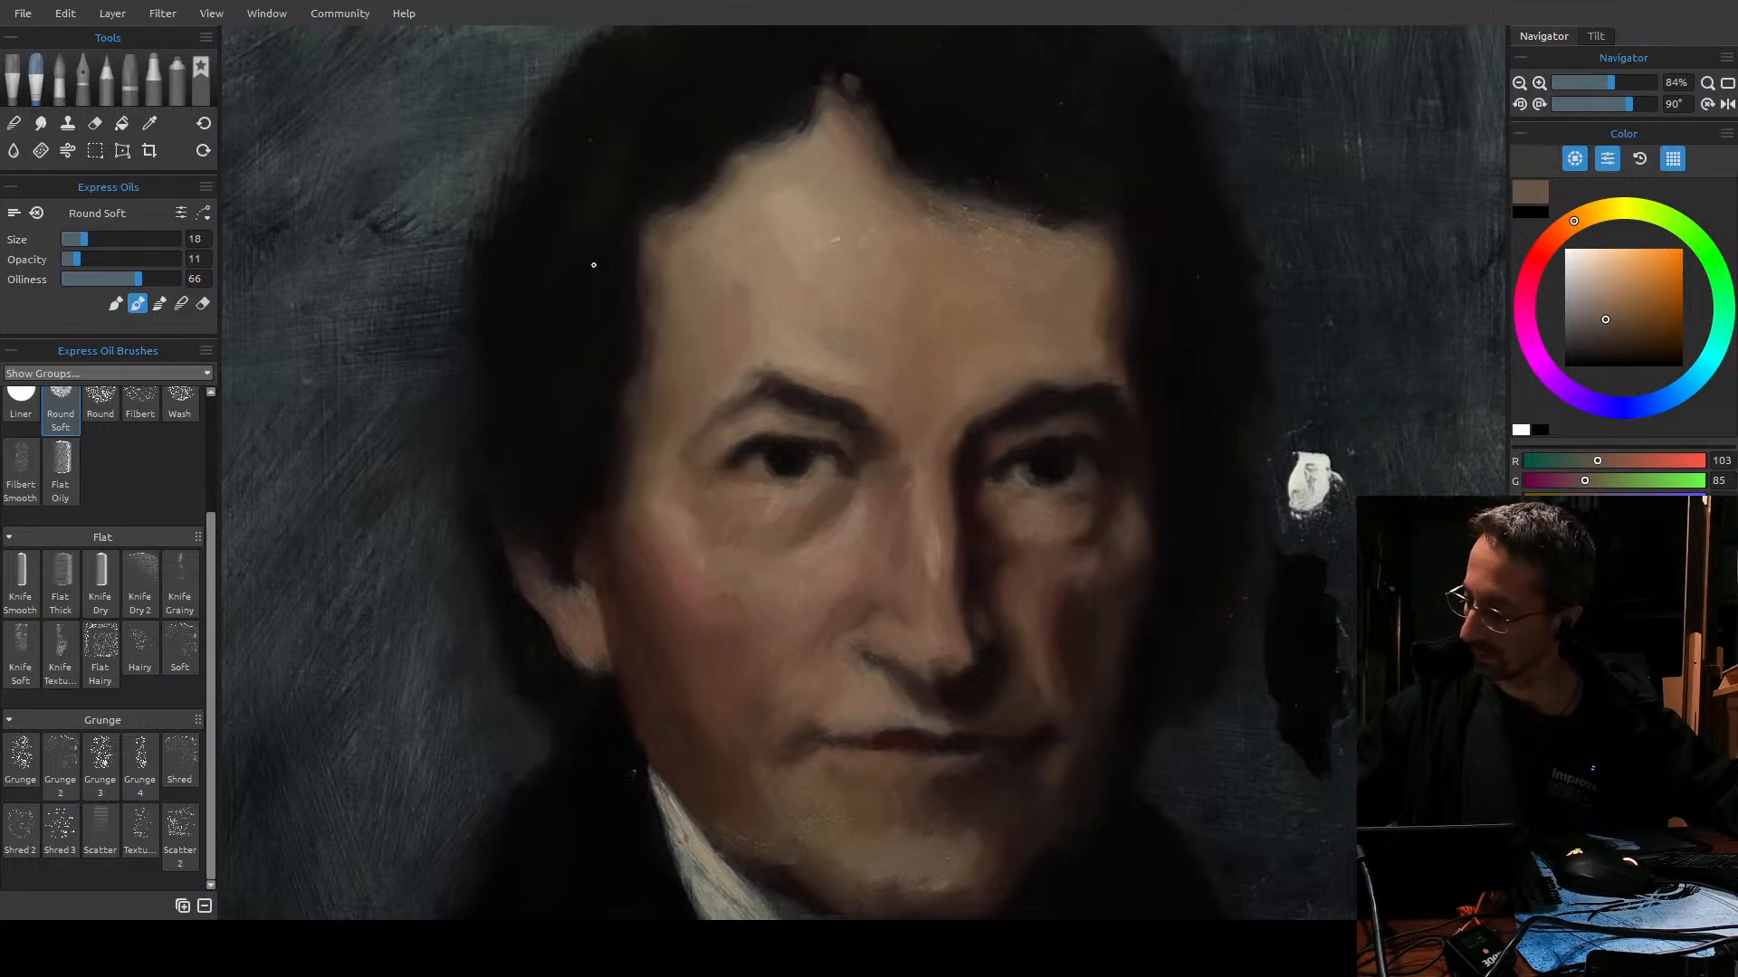
Lighten the glaze color to a greyish R 152, G 133 and set the brush to 20 for the middle of the forehead.
{"action": "left_click", "coordinate": [1594, 297]}
{"action": "key", "text": "bracketright"}
{"action": "key", "text": "bracketright"}
{"action": "key", "text": "bracketleft"}
{"action": "key", "text": "bracketleft"}
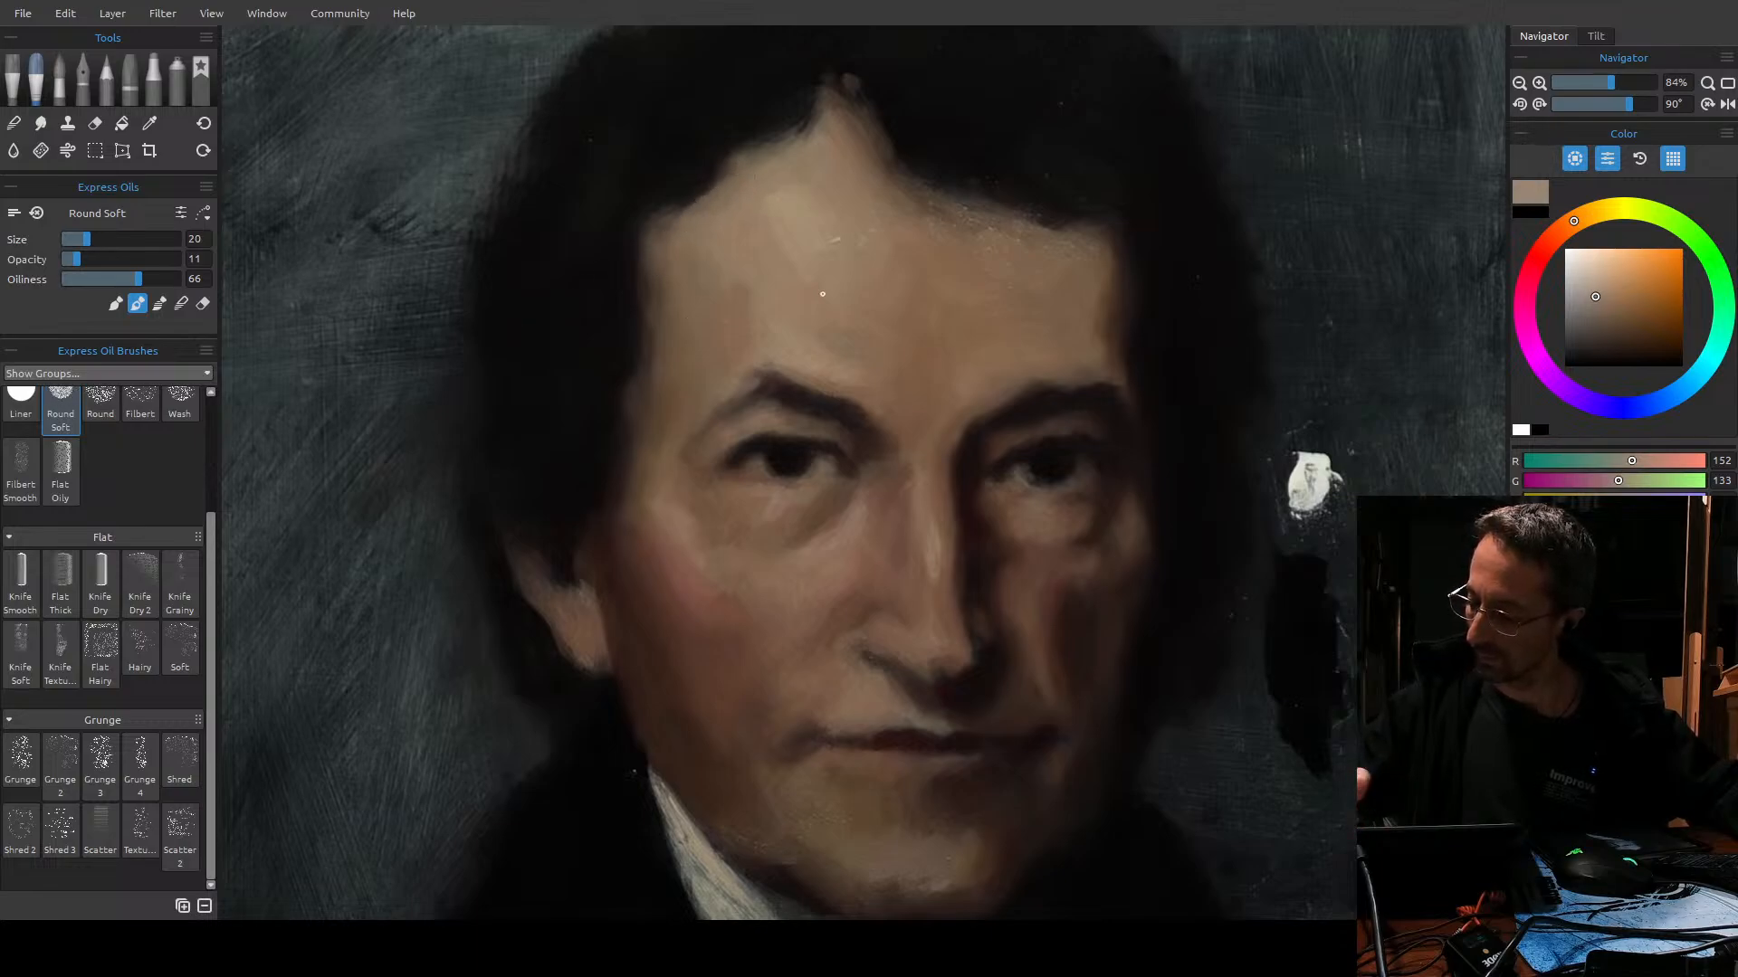
Continue the light greyish glaze across the upper forehead, enlarging the brush to 30, 35 and then 45.
{"action": "key", "text": "bracketright"}
{"action": "key", "text": "bracketright"}
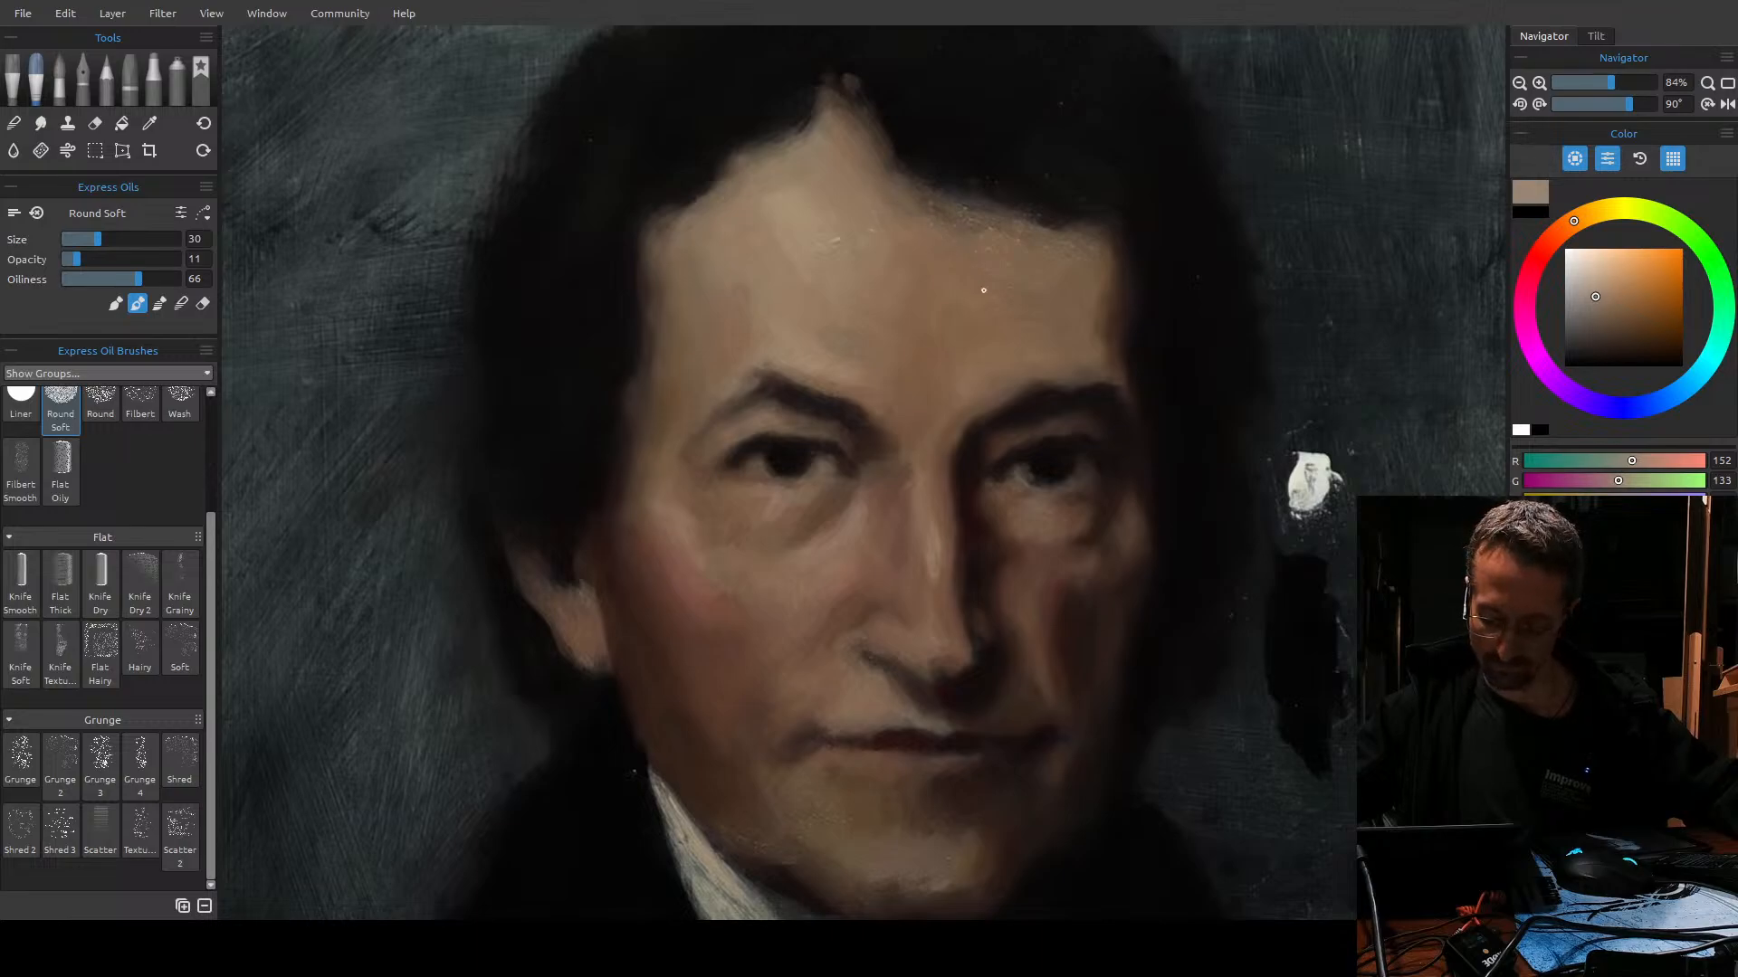
{"action": "key", "text": "bracketright"}
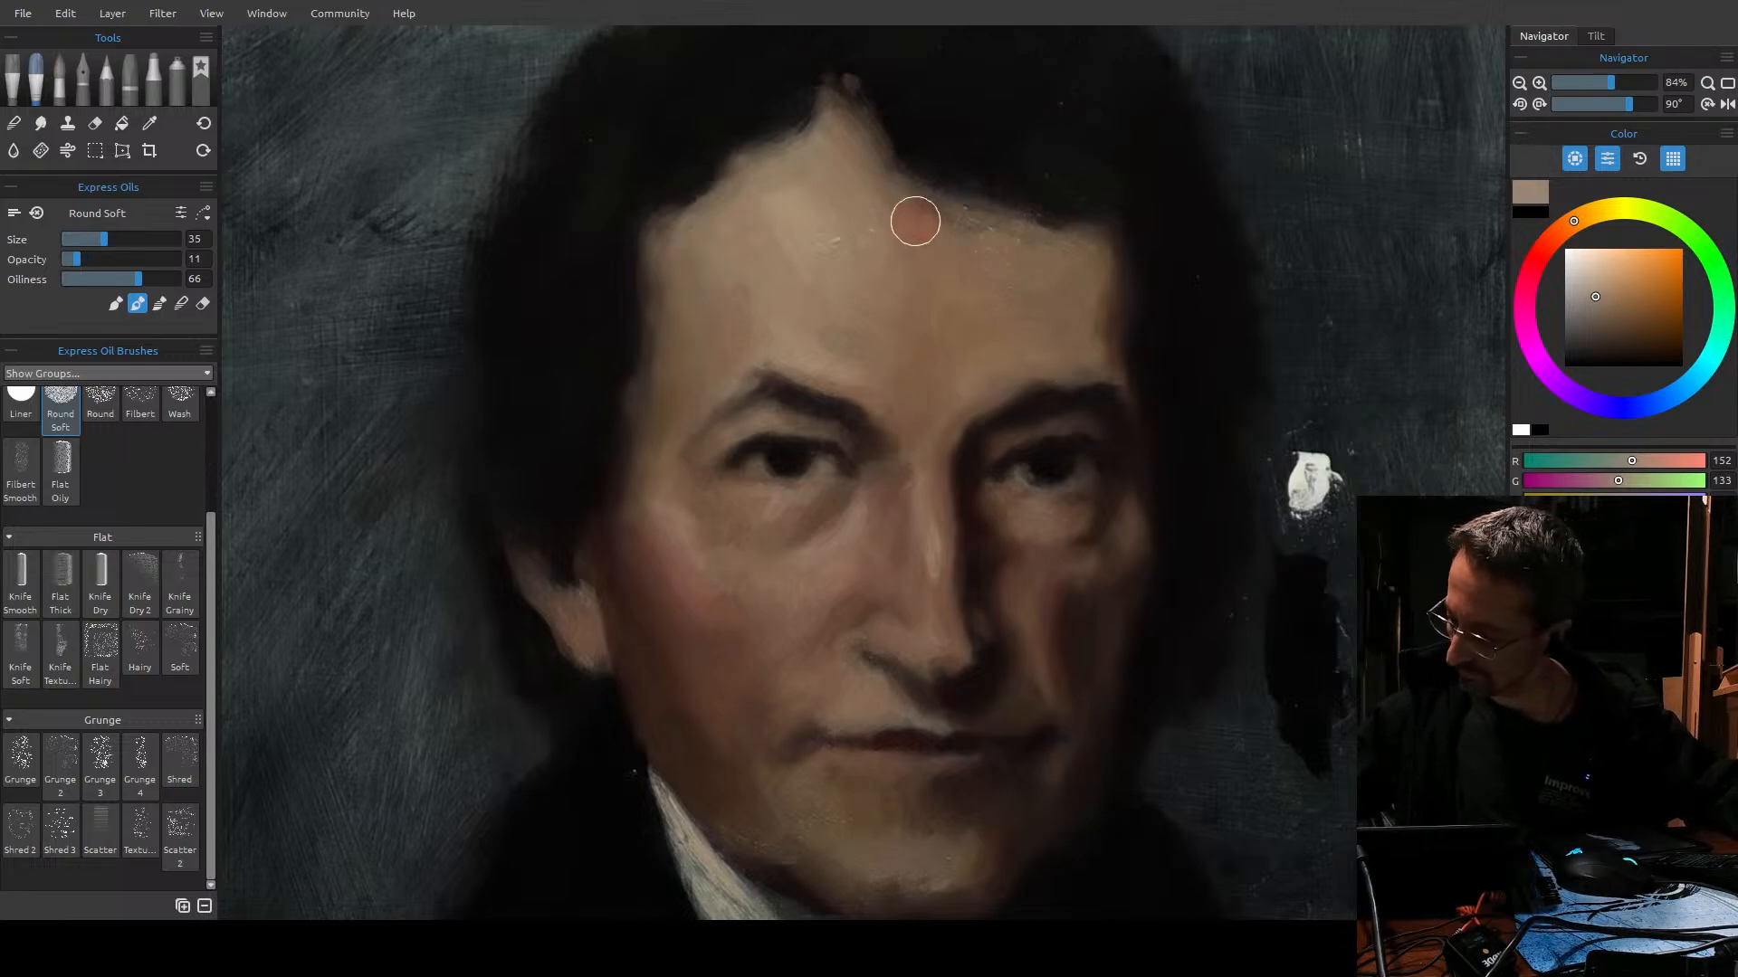
{"action": "key", "text": "bracketright"}
{"action": "key", "text": "bracketright"}
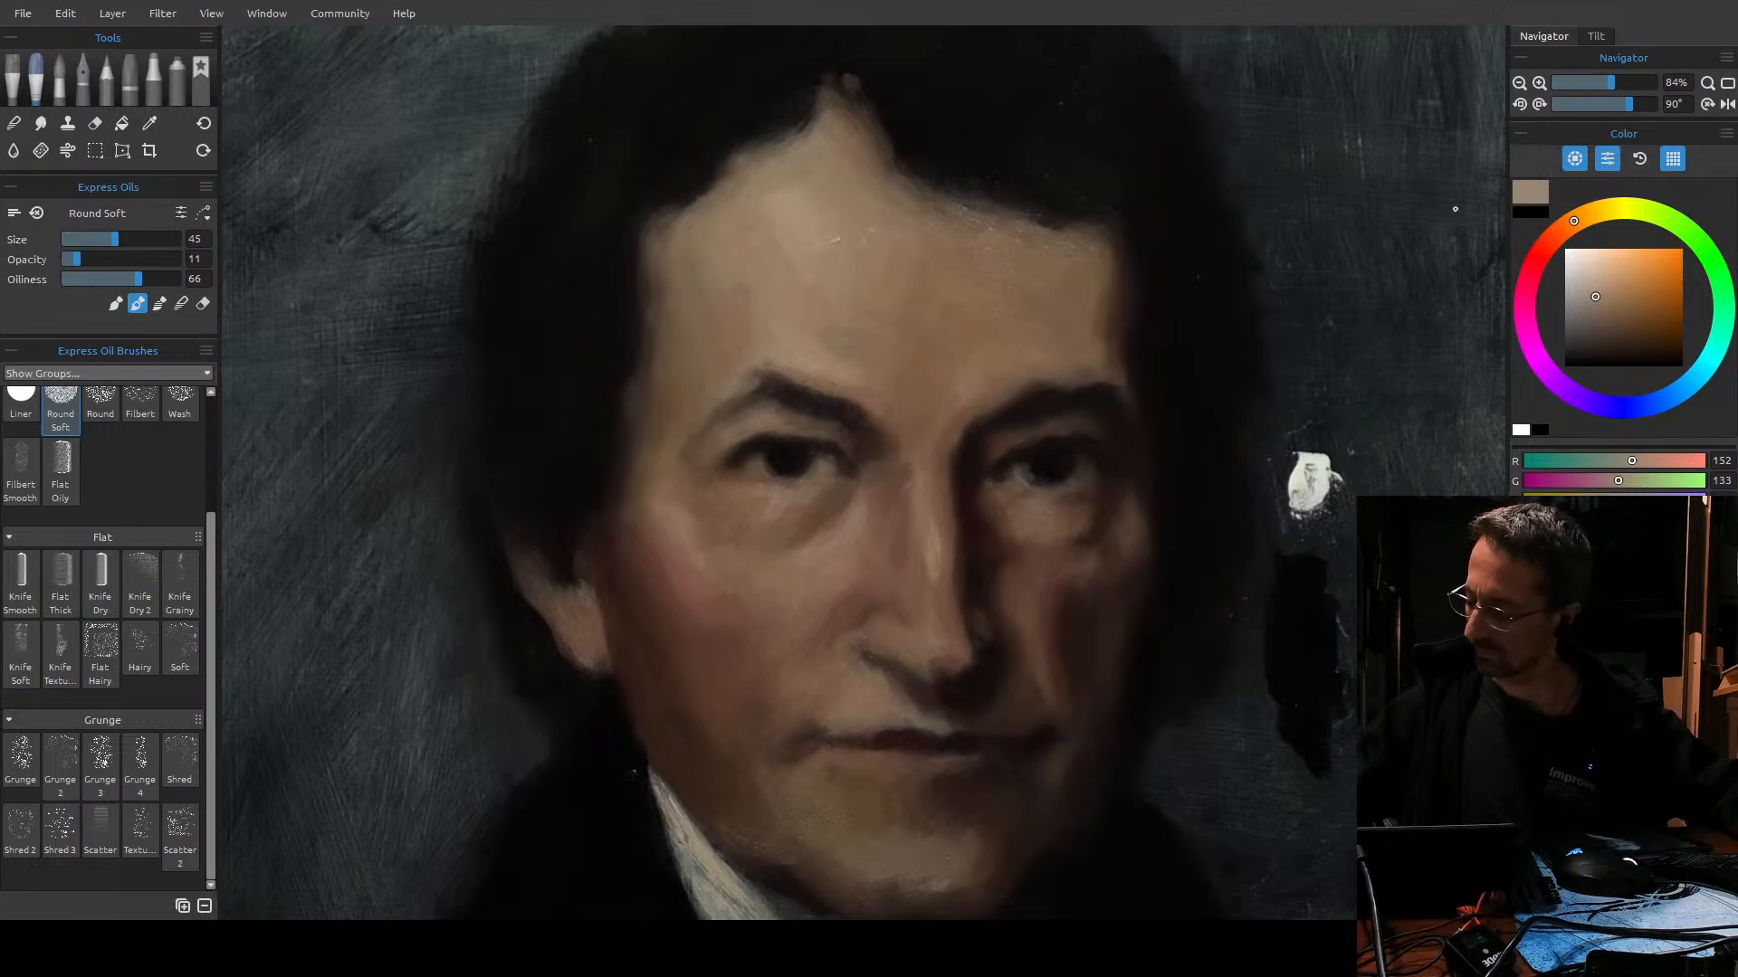
Change the glaze color to a saturated, redder brown, R 136, G 89.
{"action": "left_click", "coordinate": [1621, 297]}
{"action": "left_click", "coordinate": [1629, 307]}
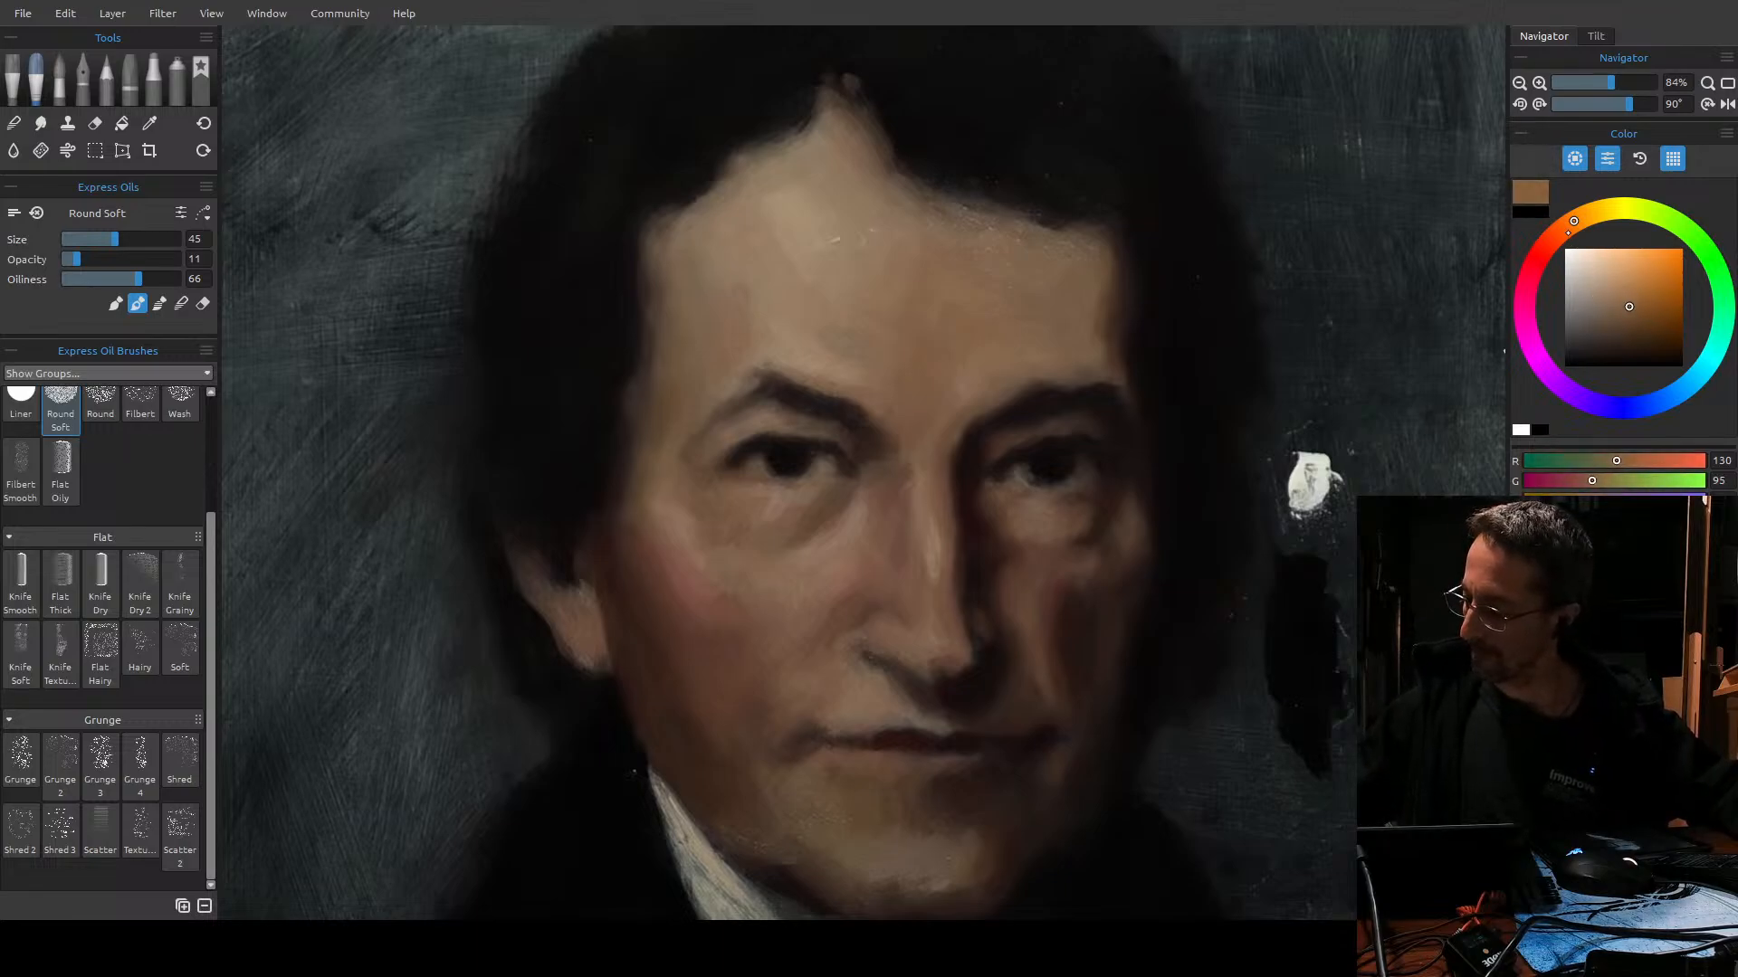
{"action": "left_click_drag", "start_coordinate": [1565, 229], "coordinate": [1561, 230]}
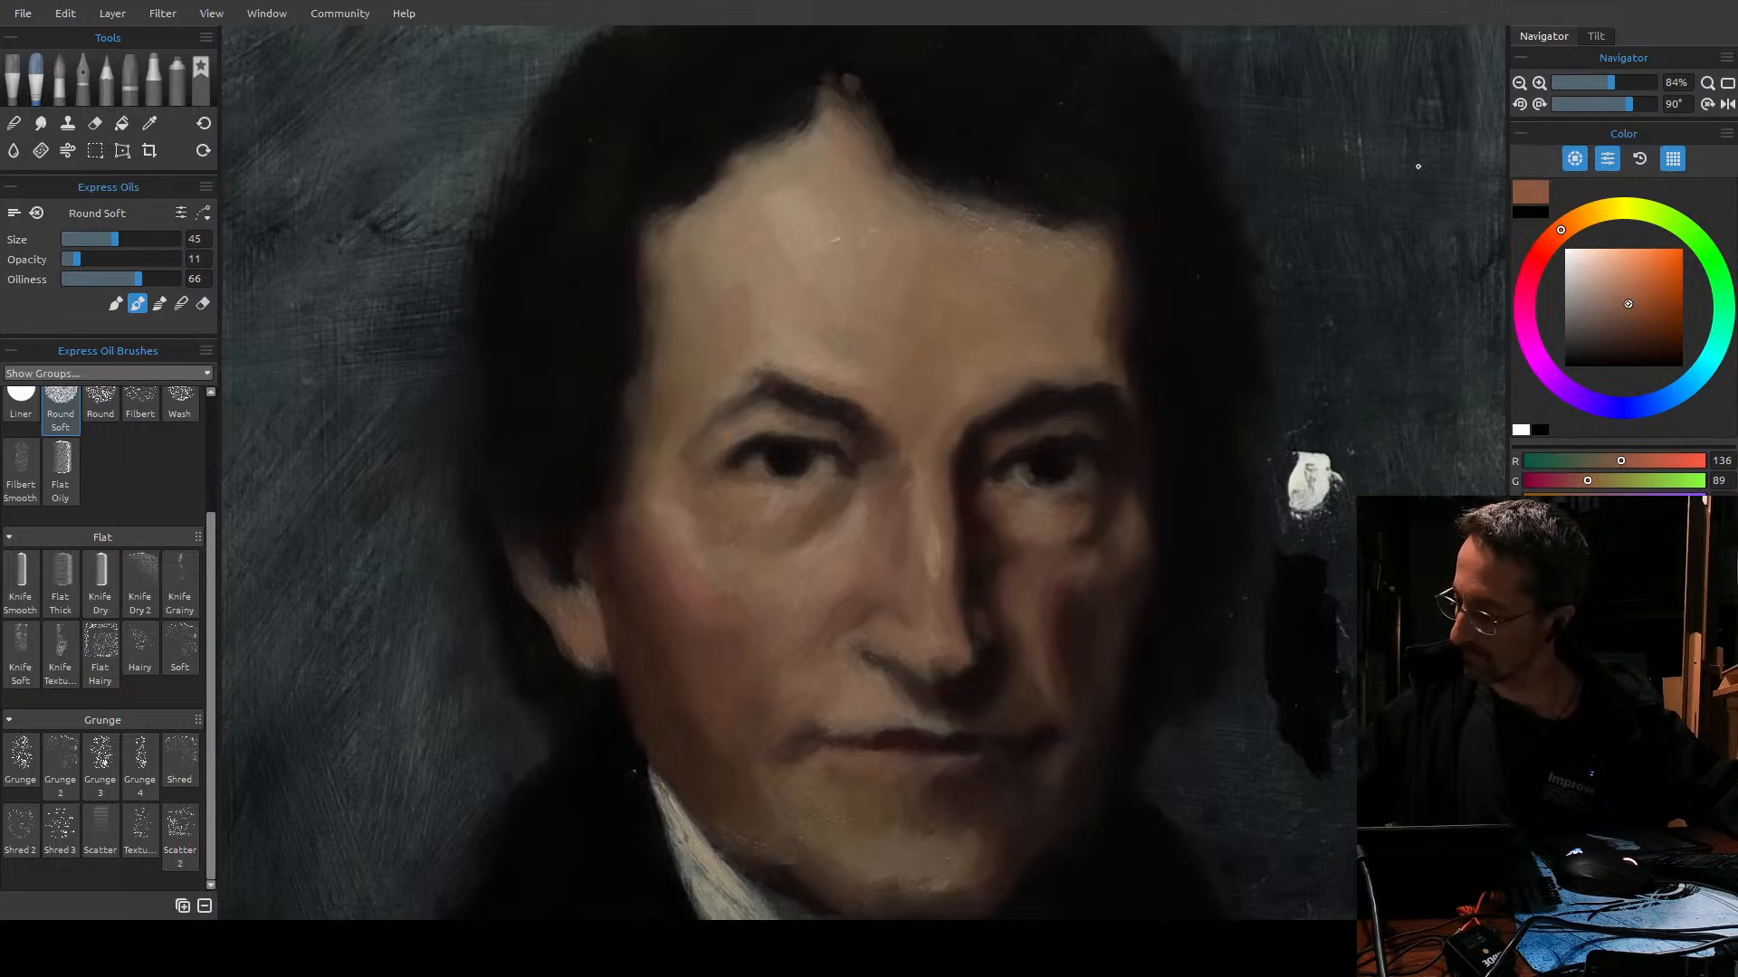
Glaze a slightly lighter reddish brown, R 142, G 95, beneath the widow's peak with the brush at 40.
{"action": "key", "text": "bracketleft"}
{"action": "key", "text": "bracketleft"}
{"action": "key", "text": "bracketleft"}
{"action": "key", "text": "bracketleft"}
{"action": "key", "text": "bracketright"}
{"action": "key", "text": "bracketright"}
{"action": "key", "text": "bracketright"}
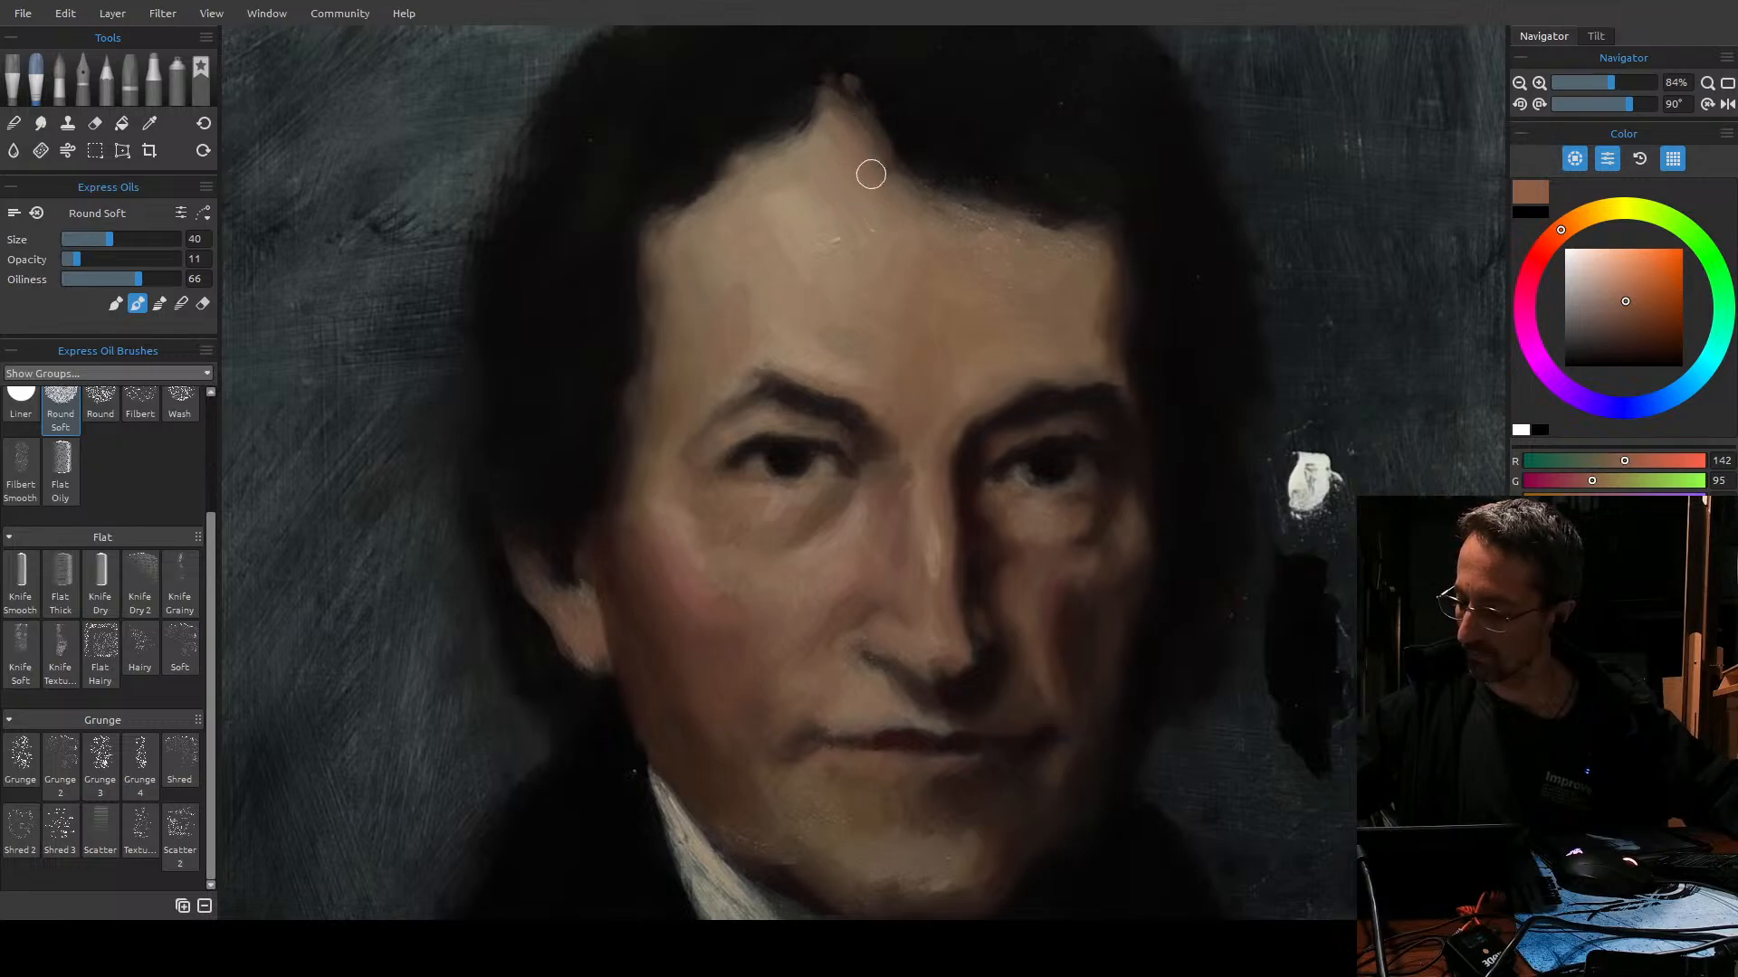
Spread the reddish-brown glaze across the forehead, varying the brush size between 45 and 60 and ending at 45.
{"action": "key", "text": "bracketright"}
{"action": "key", "text": "bracketright"}
{"action": "key", "text": "bracketleft"}
{"action": "key", "text": "bracketright"}
{"action": "key", "text": "bracketleft"}
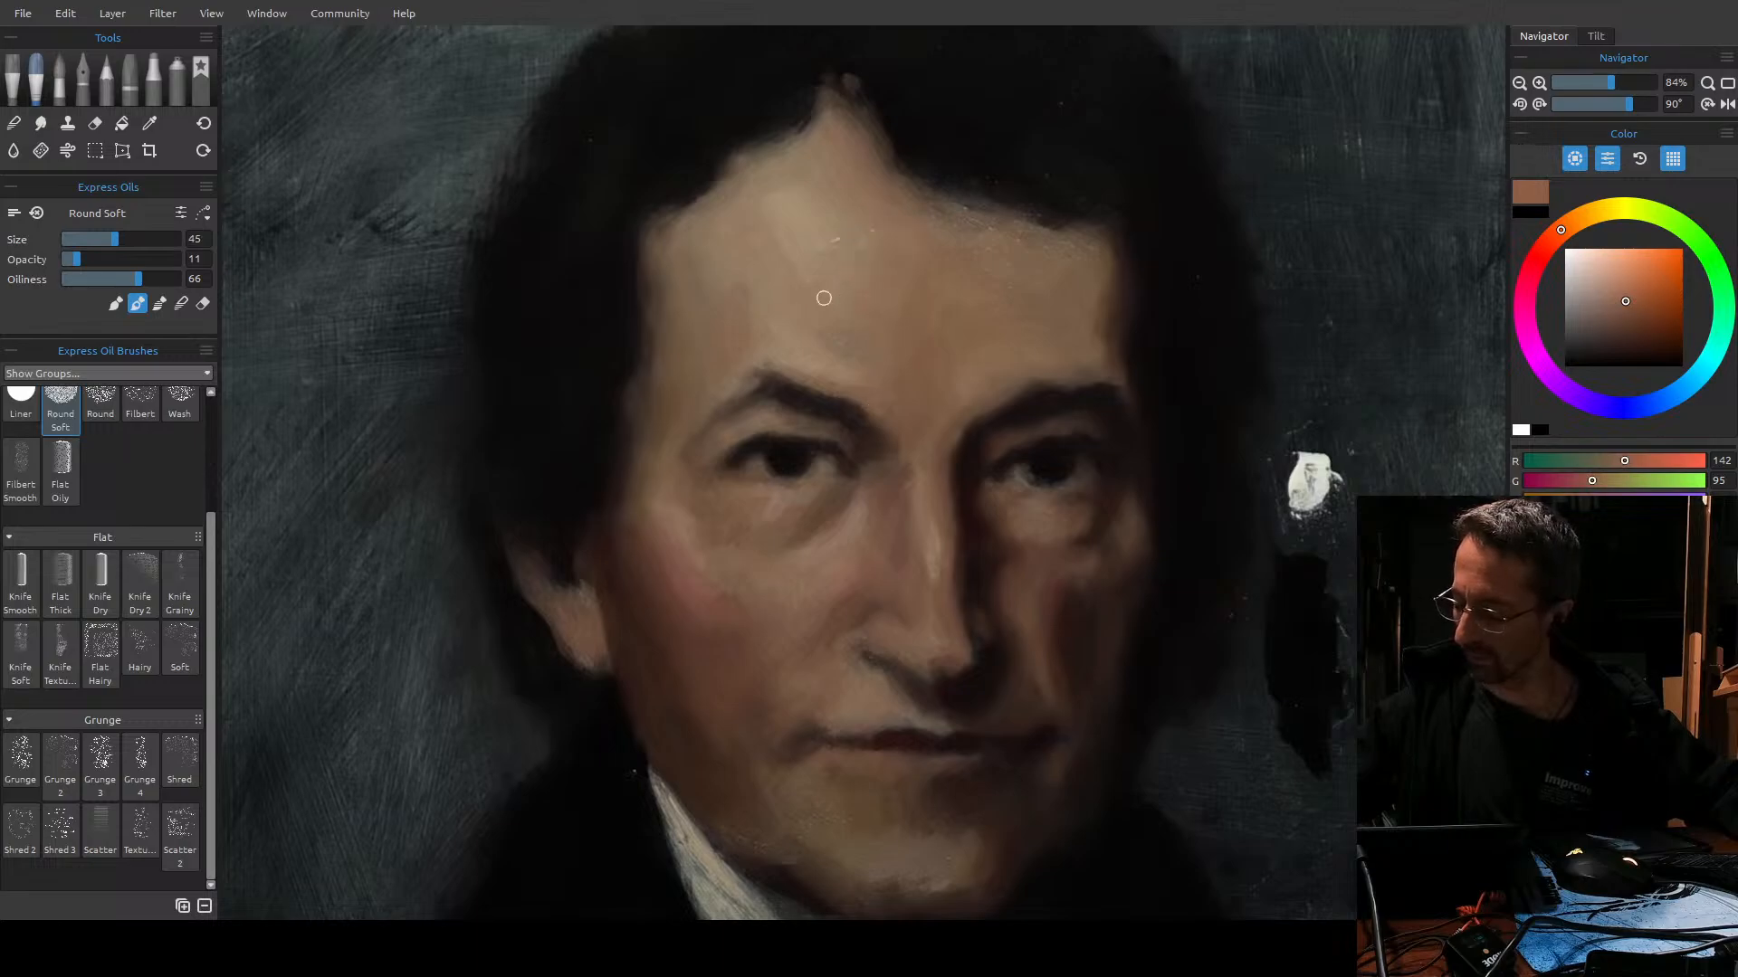
{"action": "key", "text": "bracketright"}
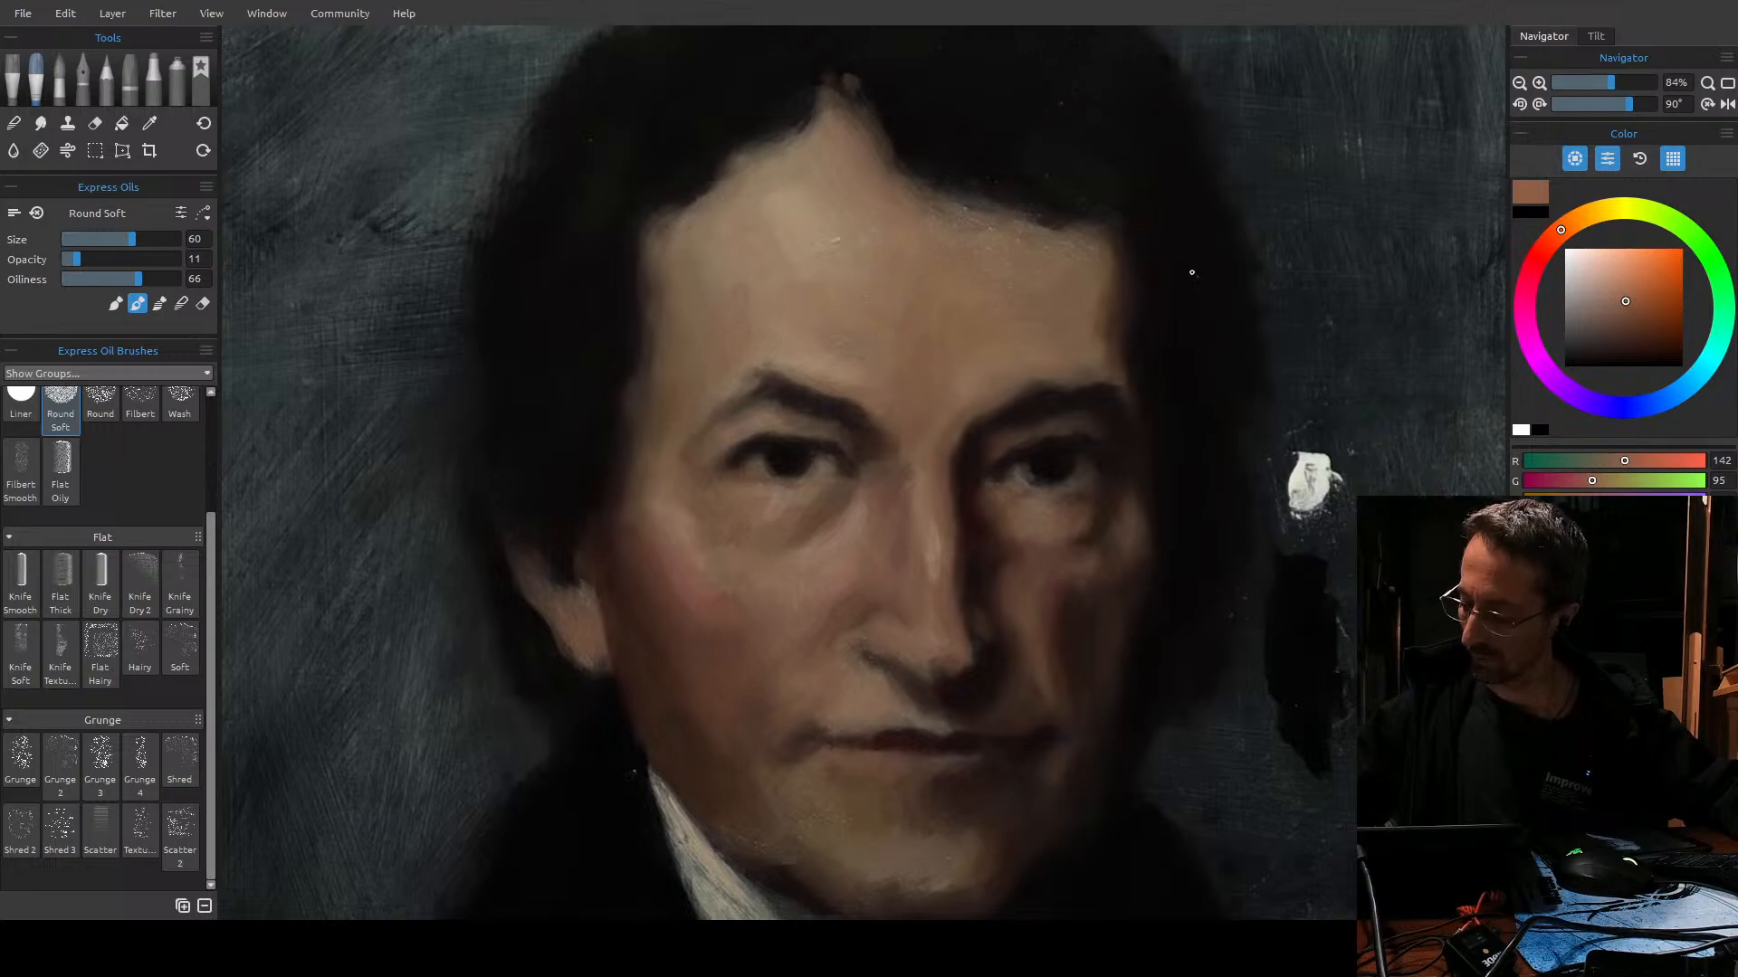
{"action": "key", "text": "bracketleft"}
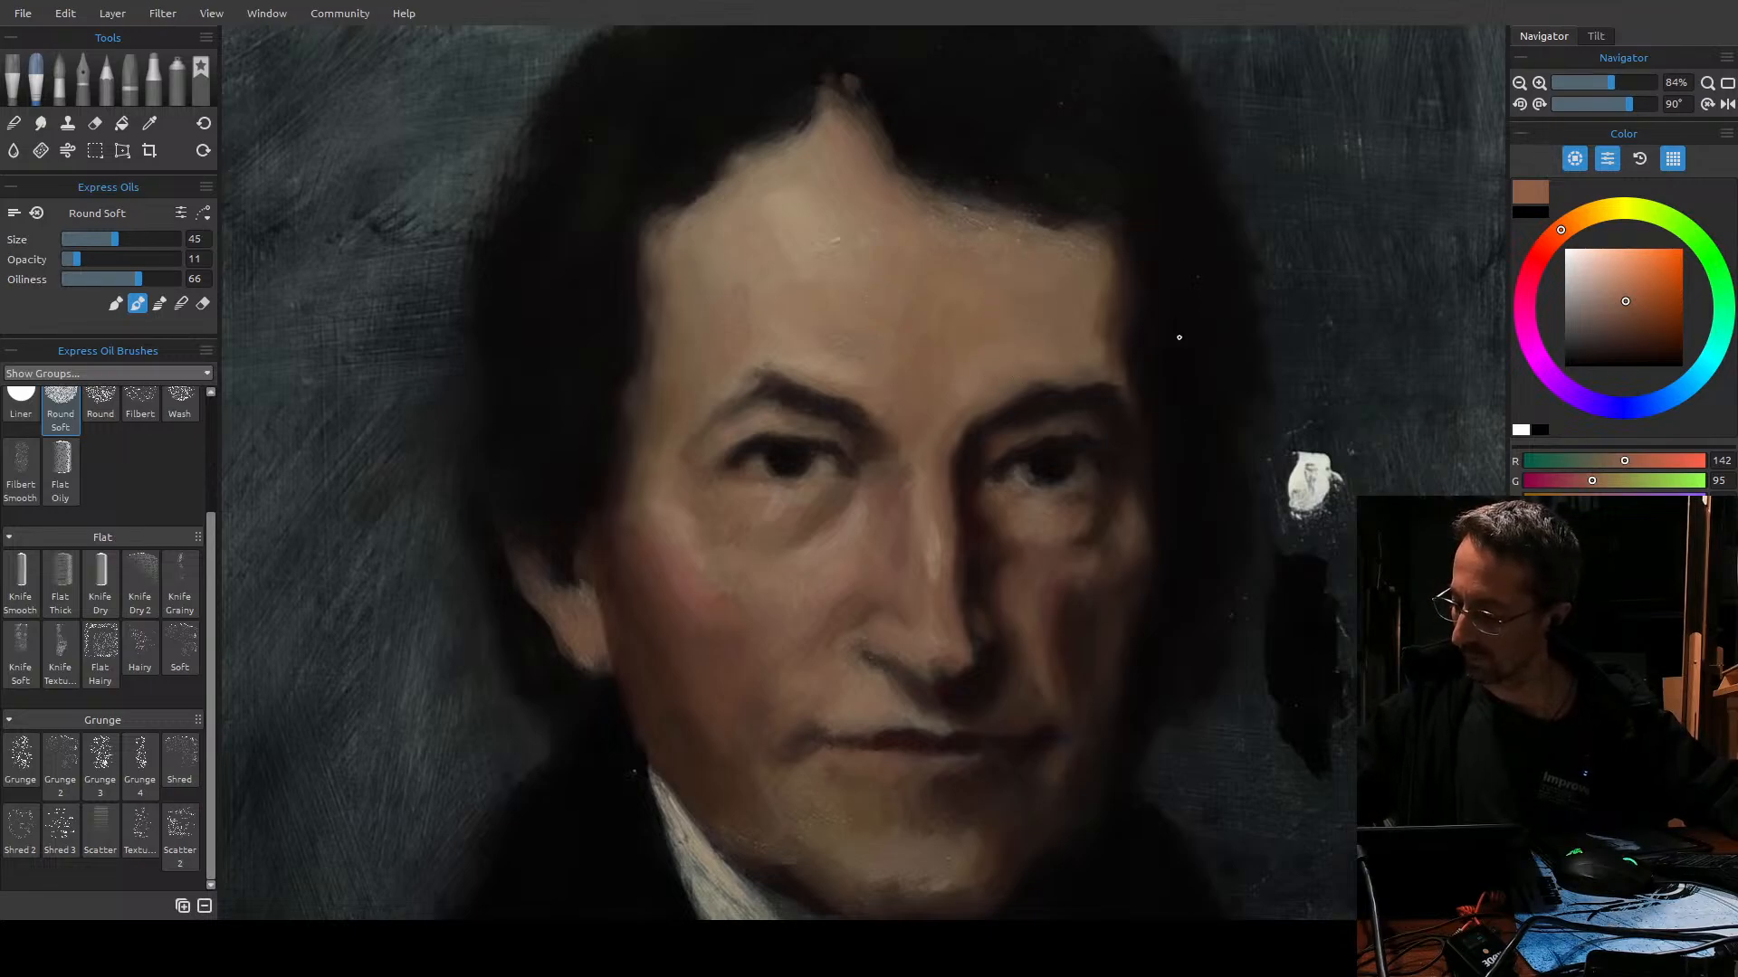
Sample the tone above the shadowed eyebrow, shift it to R 130, G 105, and glaze the nearby temple with the brush at 40.
{"action": "left_click", "coordinate": [1096, 381], "text": "alt"}
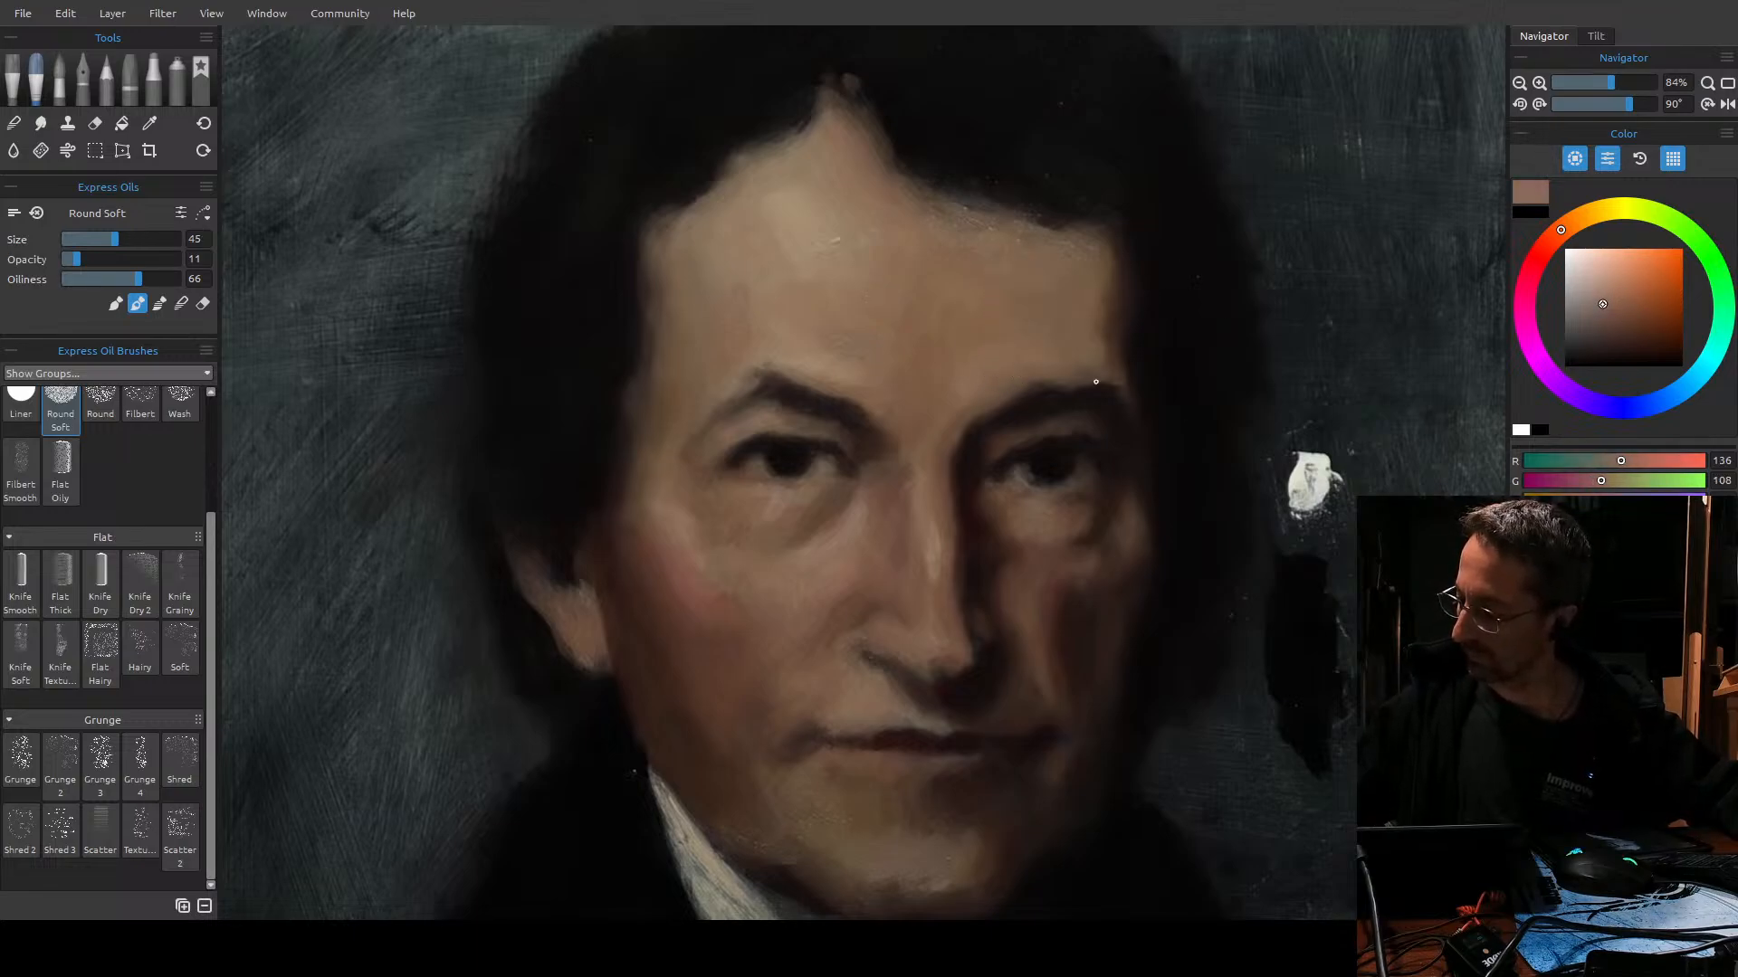
{"action": "left_click_drag", "start_coordinate": [1566, 236], "coordinate": [1567, 224]}
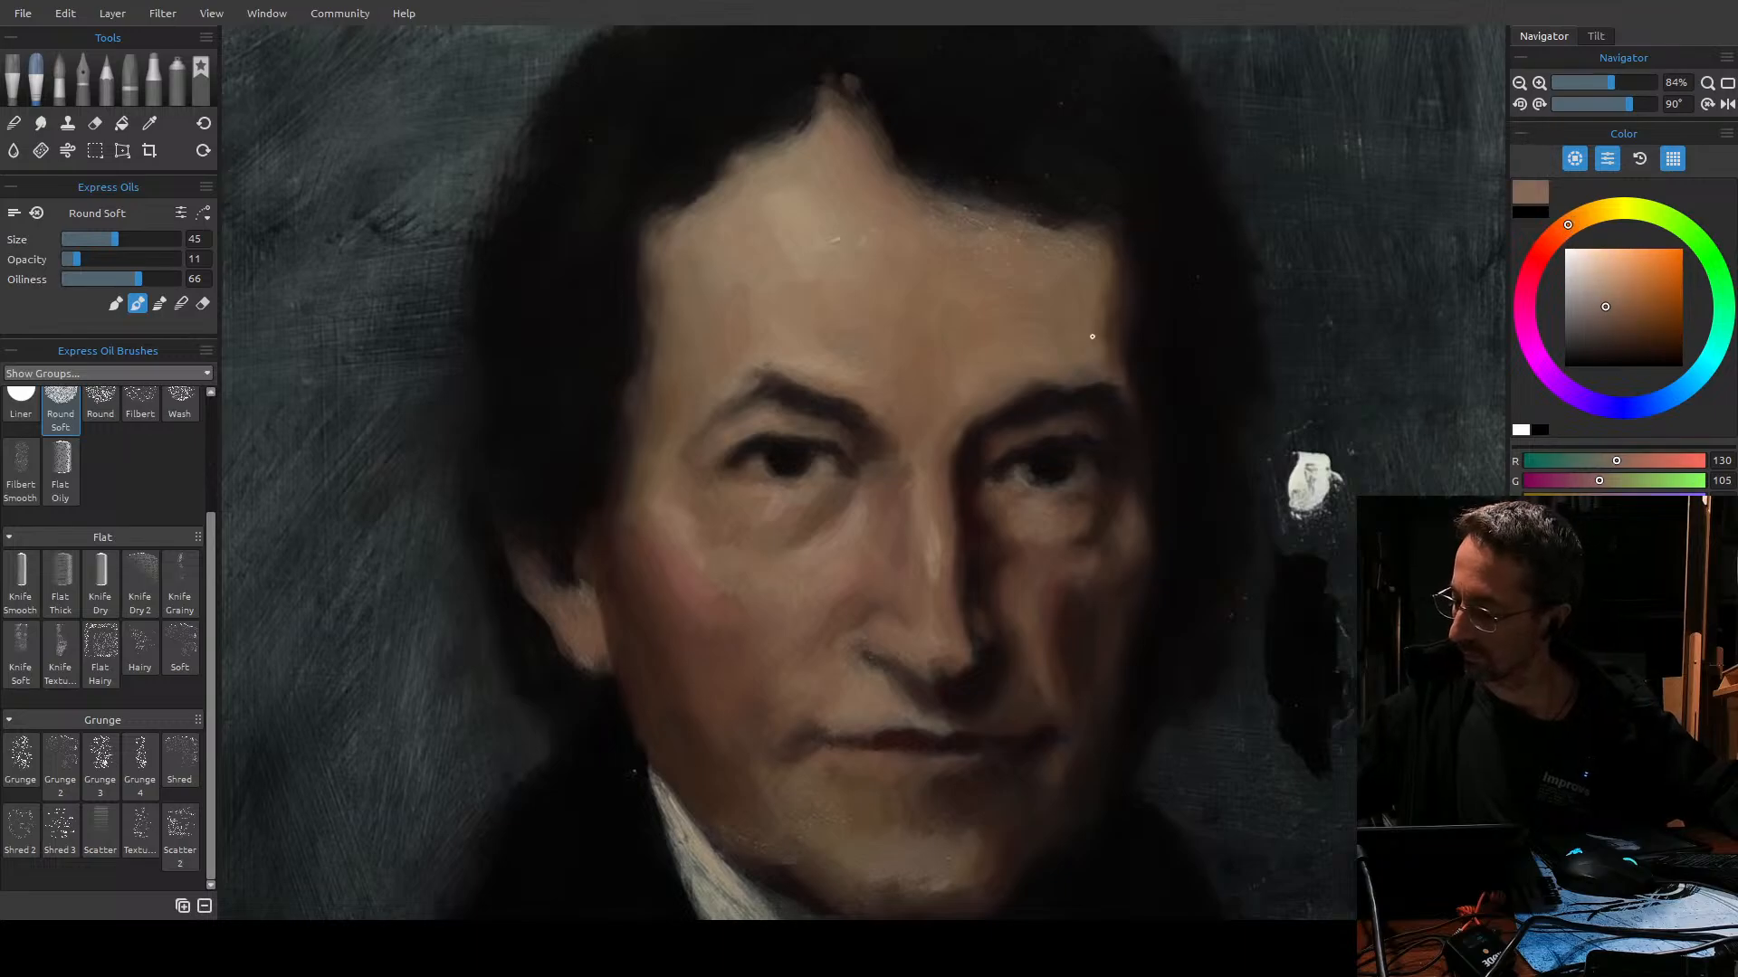
{"action": "key", "text": "bracketleft"}
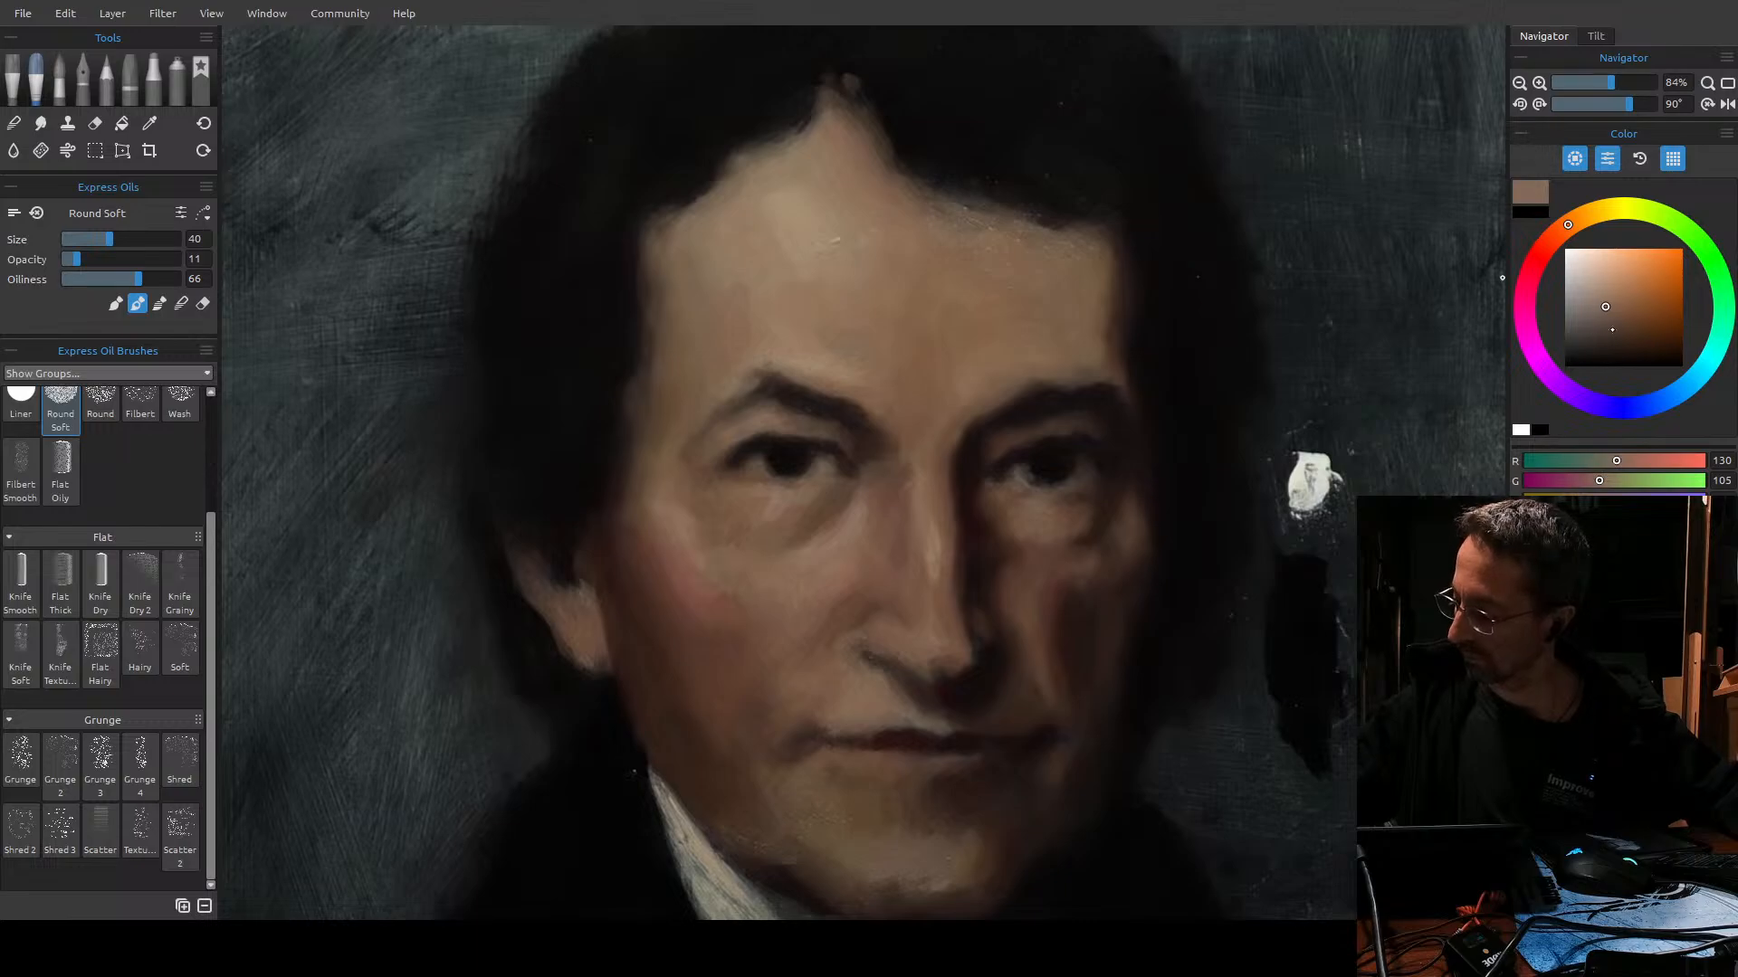
Darken the glaze color to R 91, G 69 and shade the shadowed temple and forehead edge, varying the brush between 50 and 40.
{"action": "left_click", "coordinate": [1616, 324]}
{"action": "key", "text": "bracketright"}
{"action": "key", "text": "bracketright"}
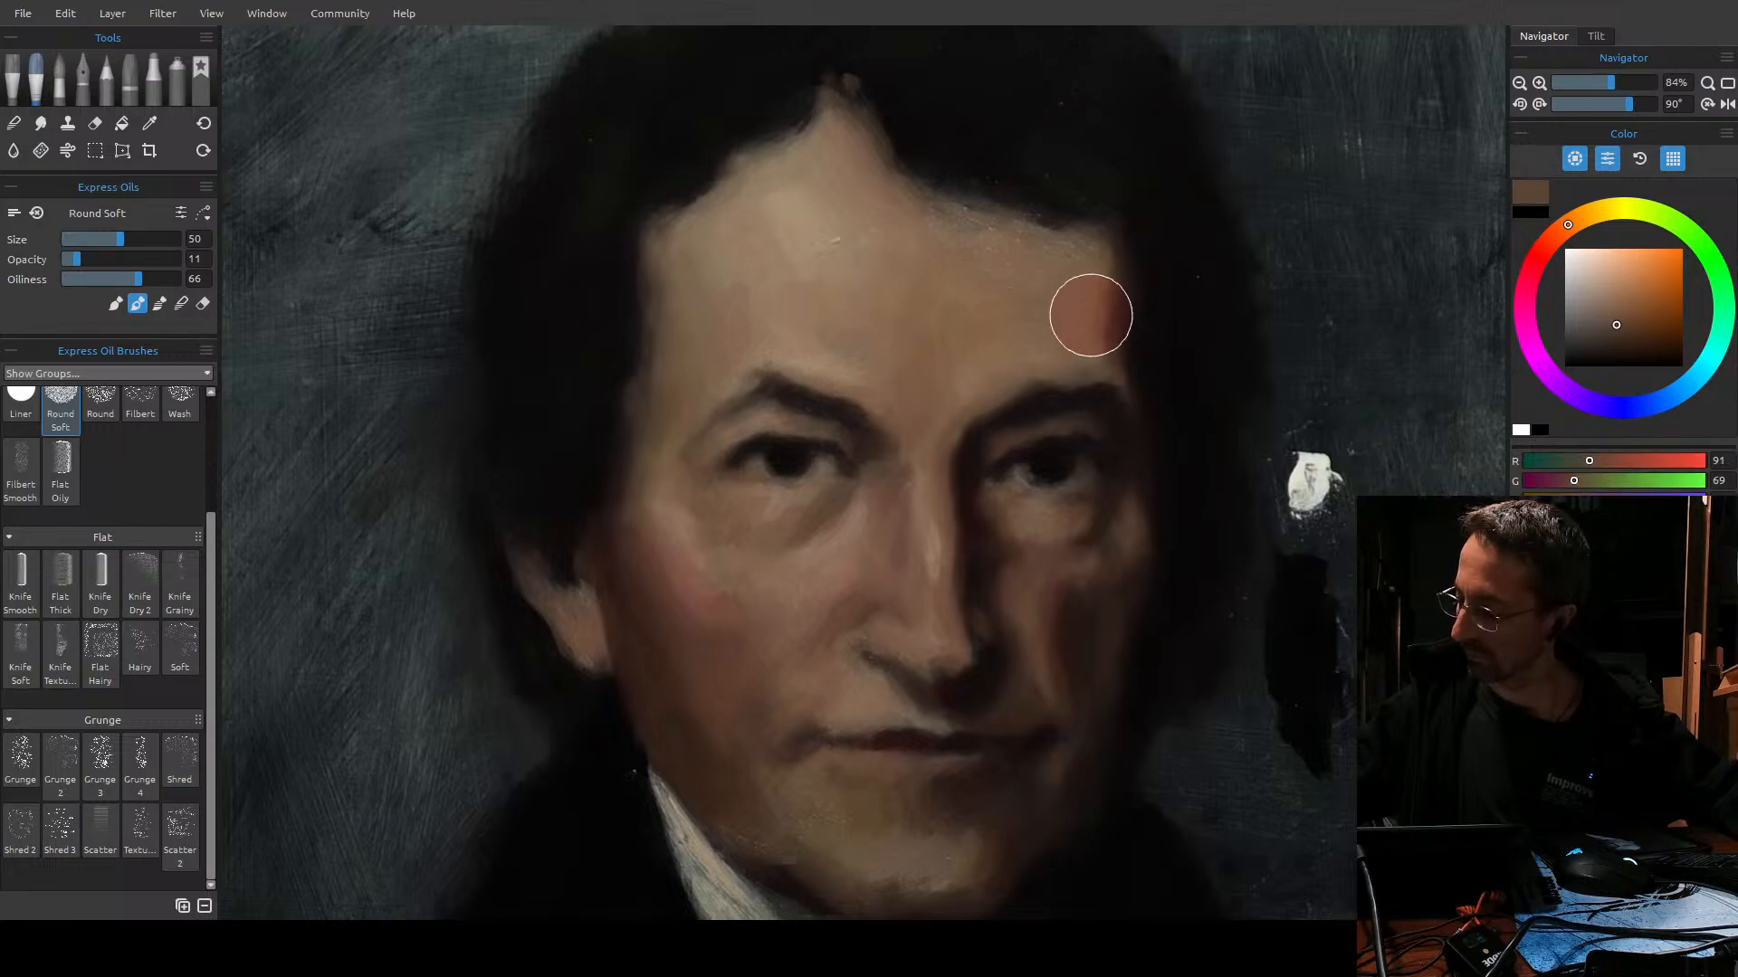
{"action": "key", "text": "bracketleft"}
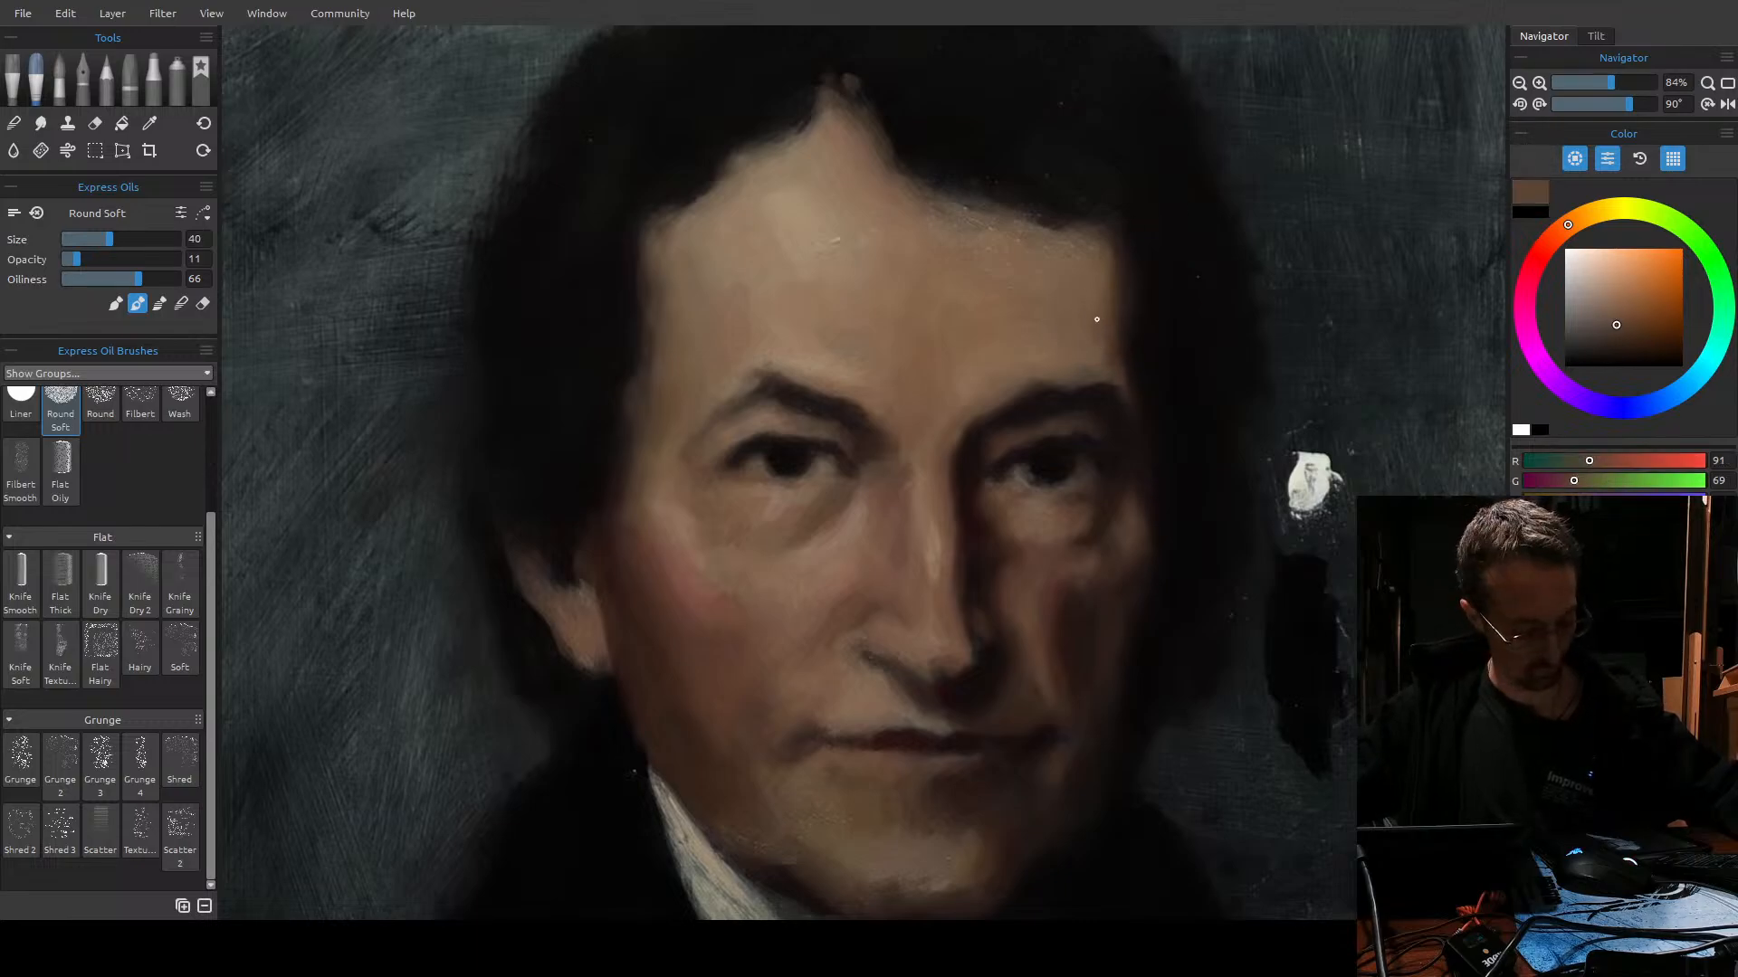
{"action": "key", "text": "bracketright"}
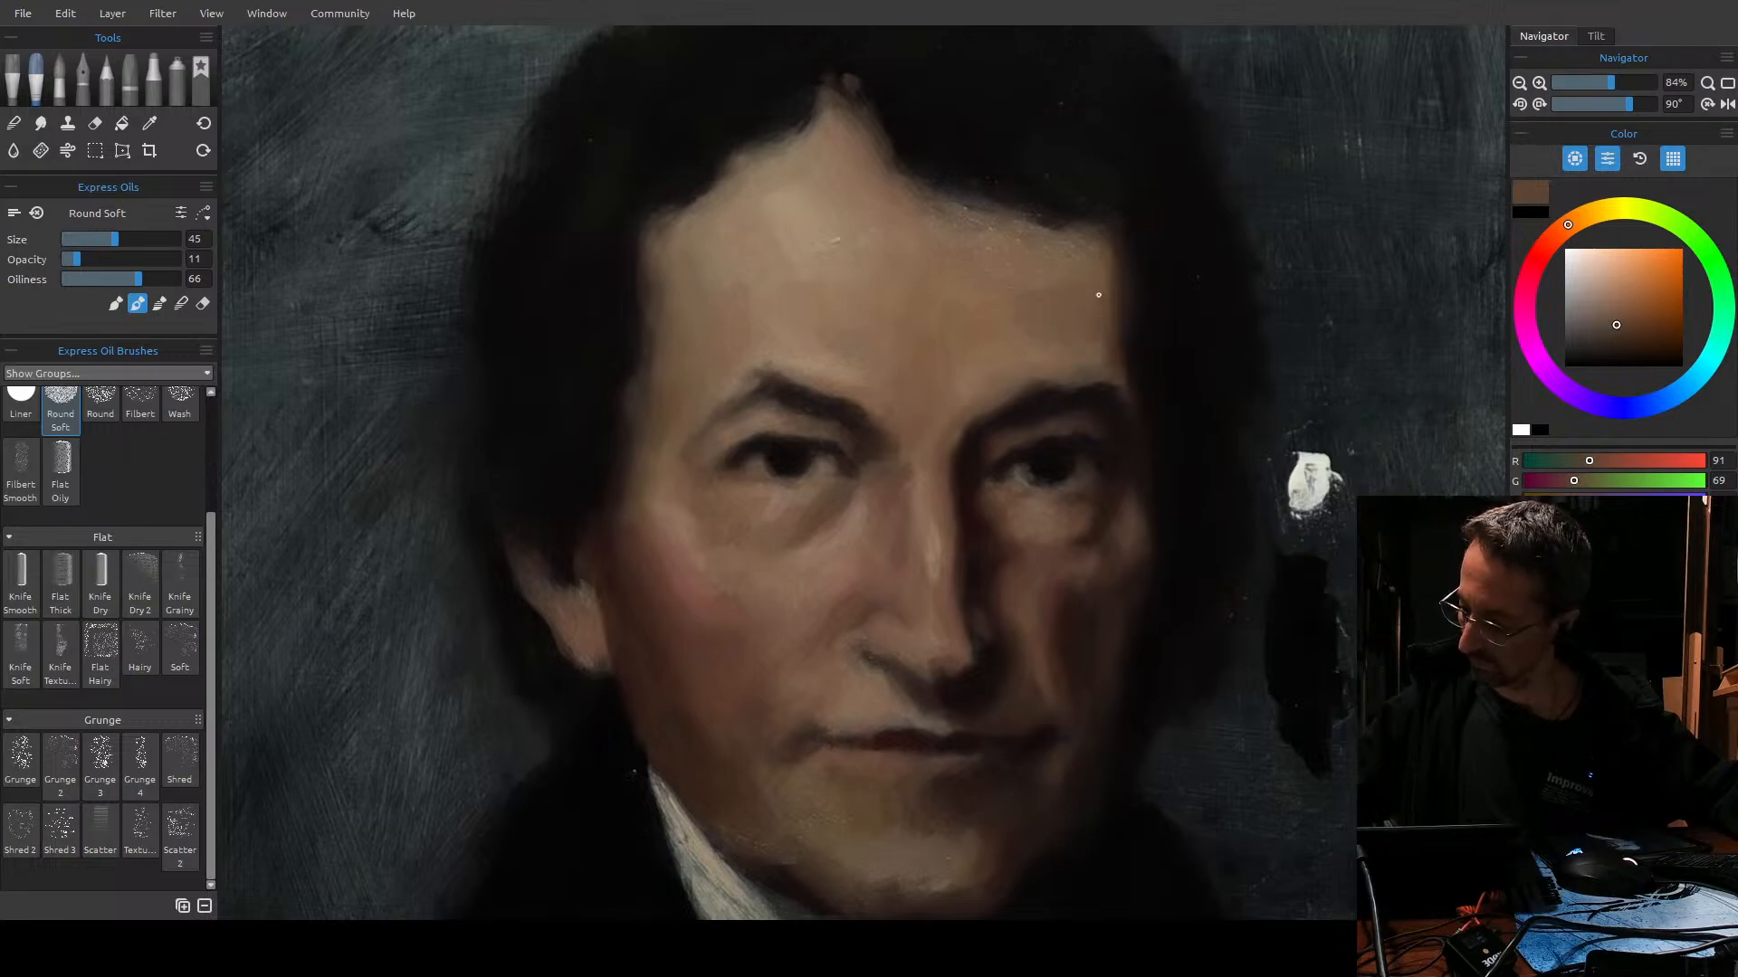
{"action": "key", "text": "bracketleft"}
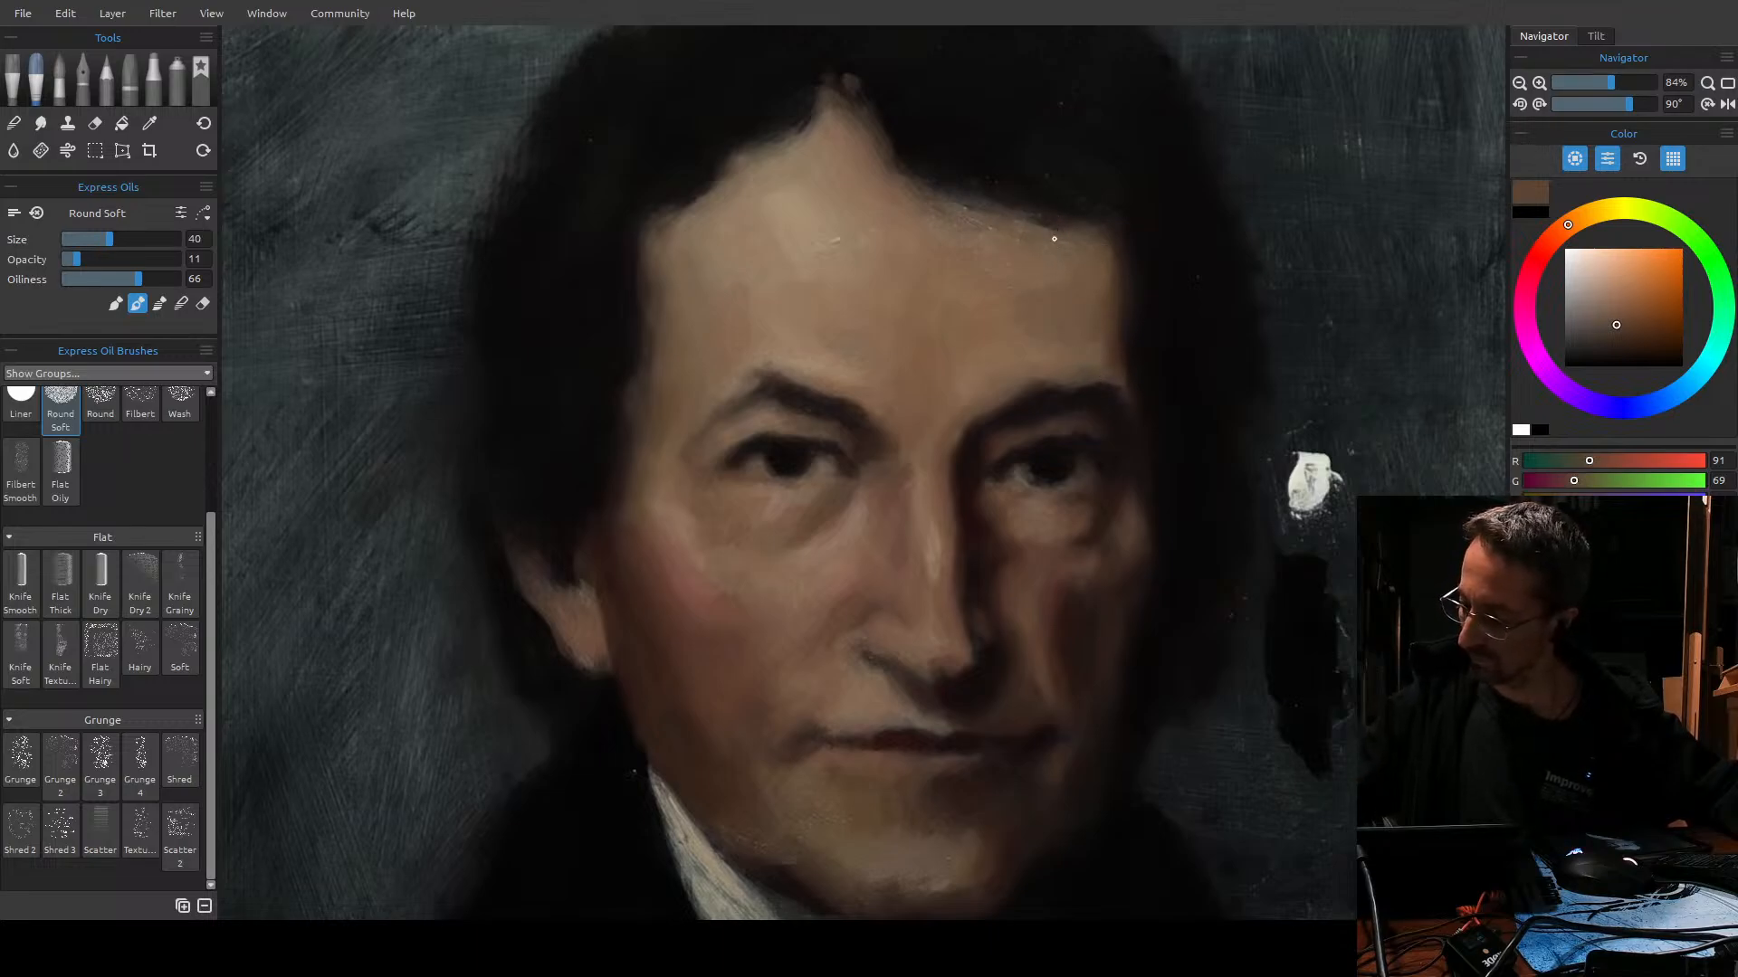
Sample a mid skin tone, R 136, G 106, and glaze above the shadowed eyebrow, varying the brush size between 45 and 25 and ending at 30.
{"action": "key", "text": "bracketright"}
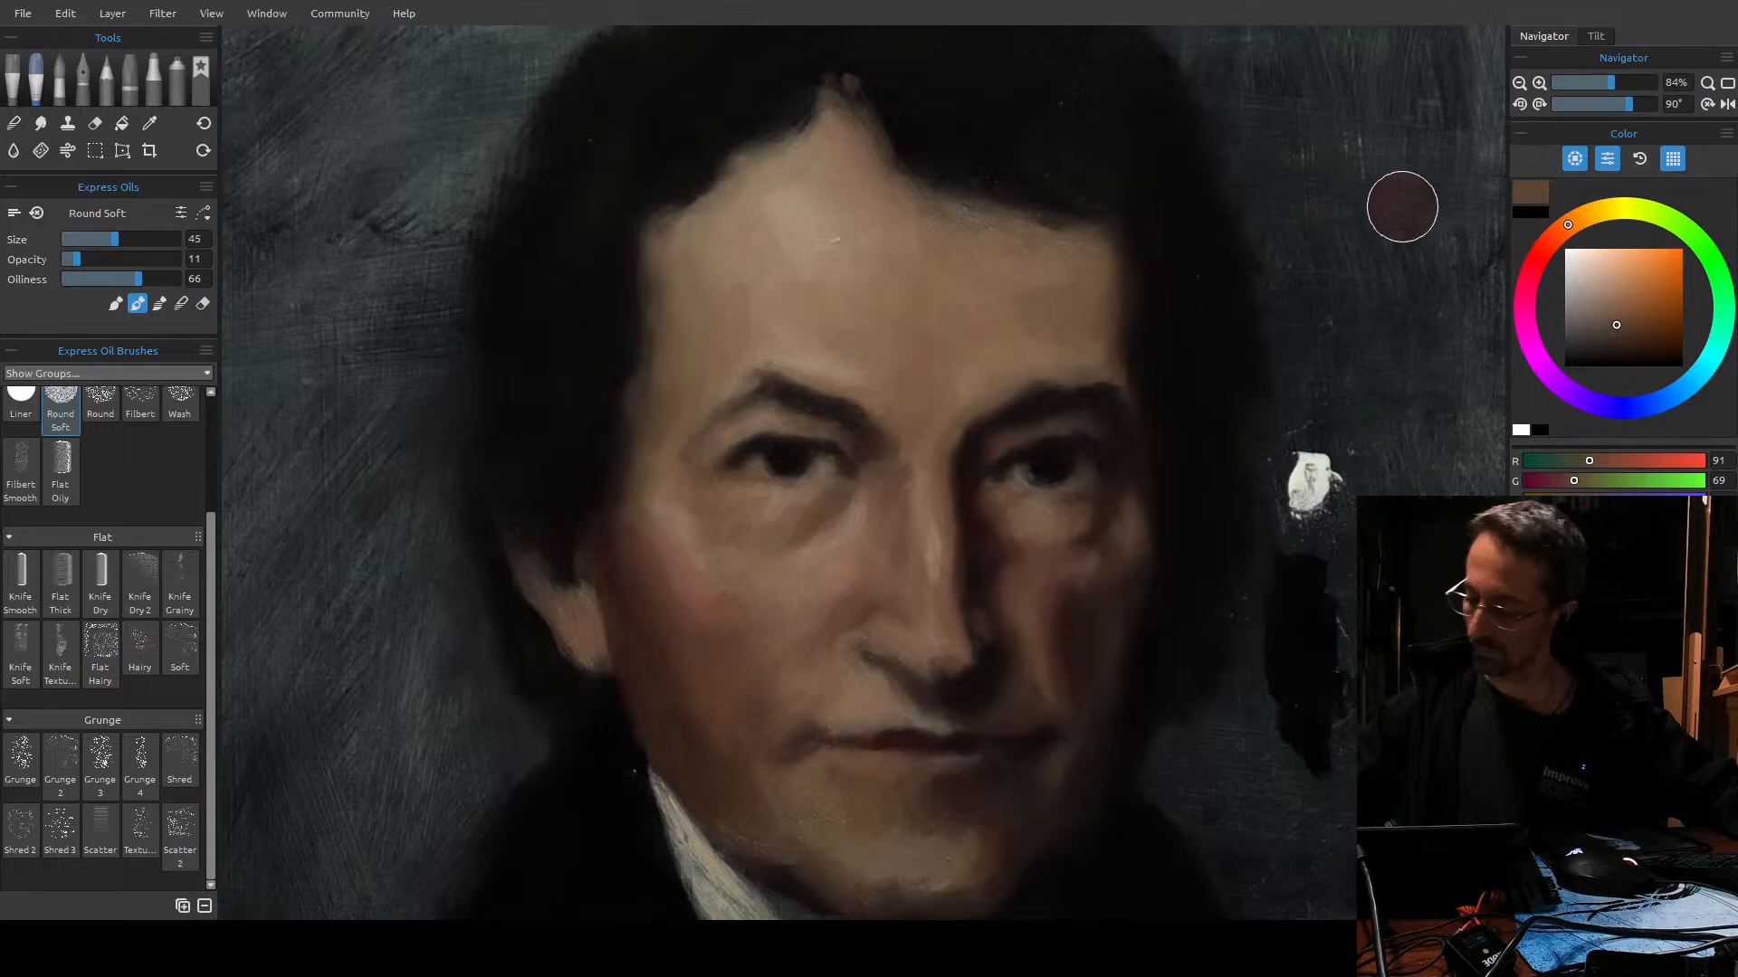
{"action": "left_click_drag", "start_coordinate": [871, 563], "coordinate": [1008, 613]}
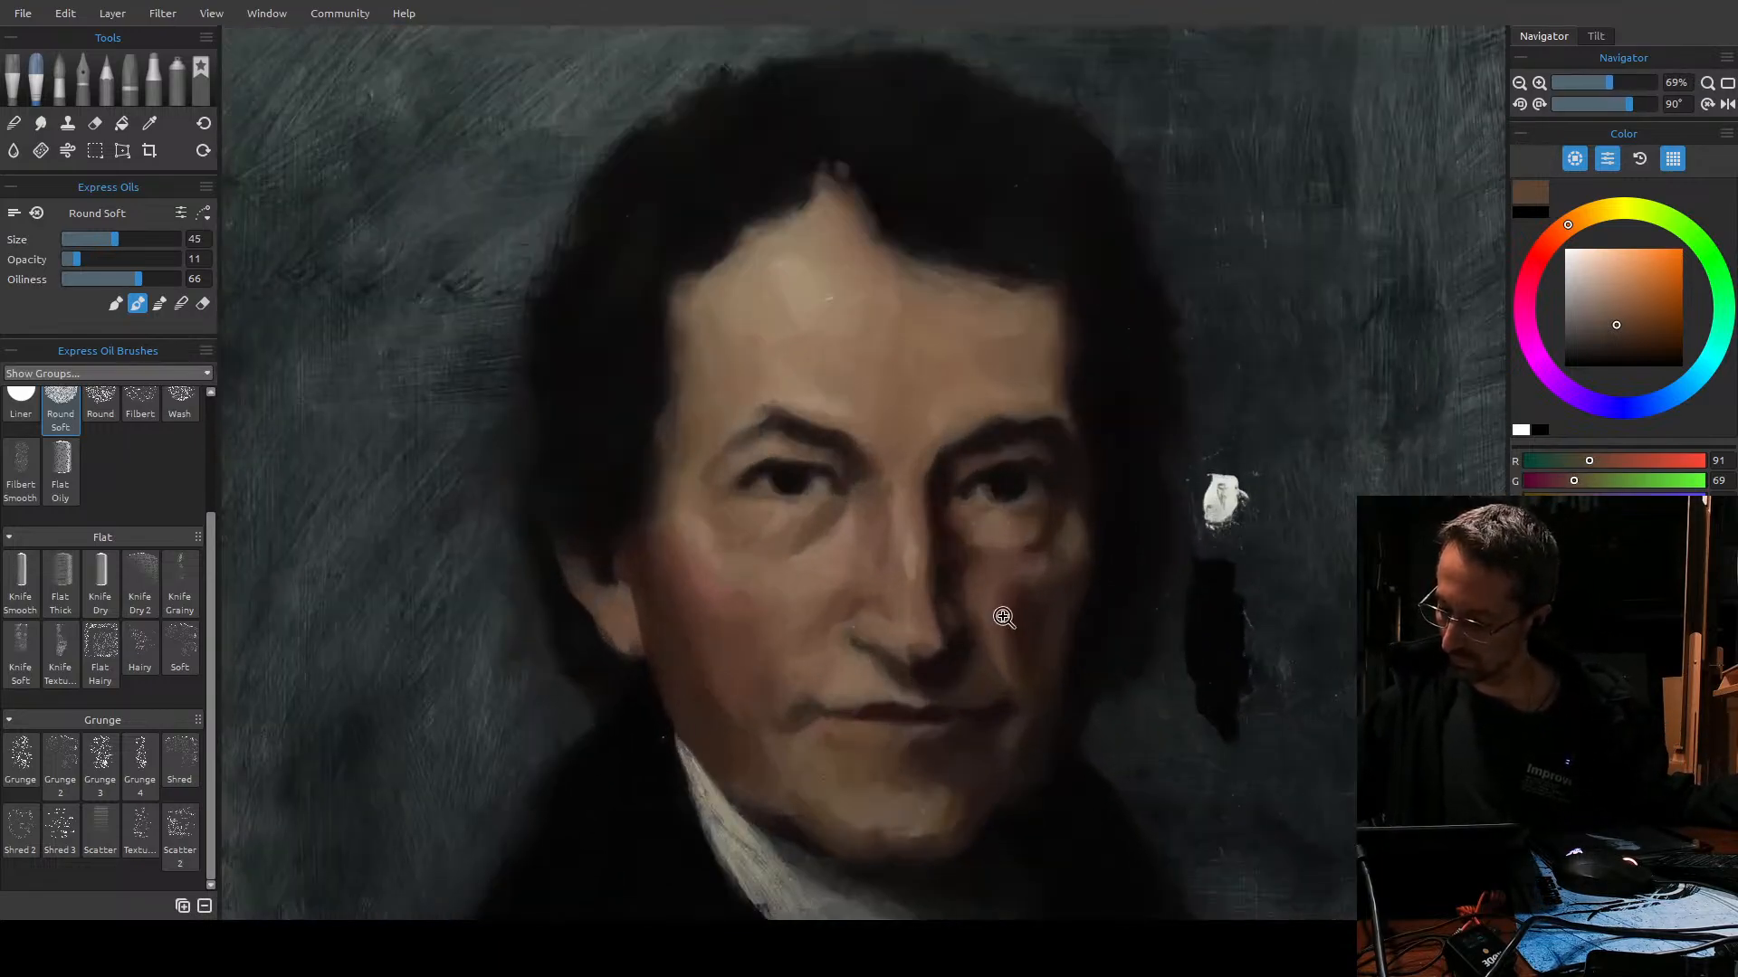
{"action": "left_click", "coordinate": [958, 617], "text": "alt"}
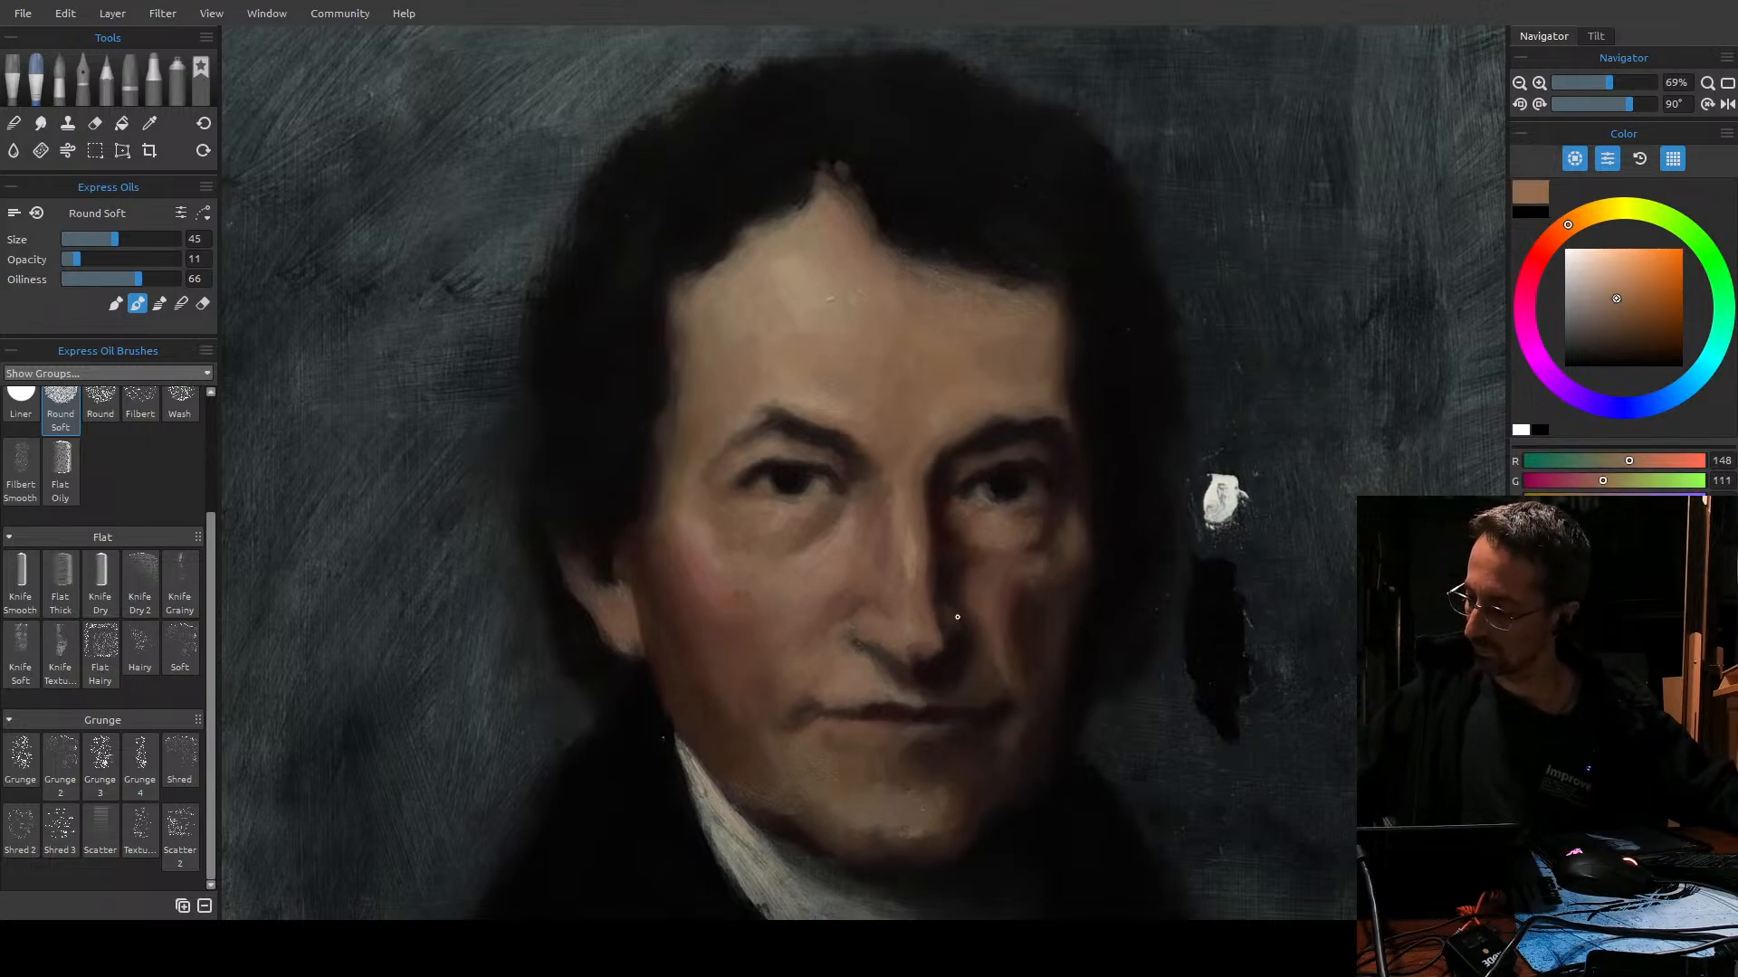
{"action": "left_click", "coordinate": [957, 617], "text": "alt"}
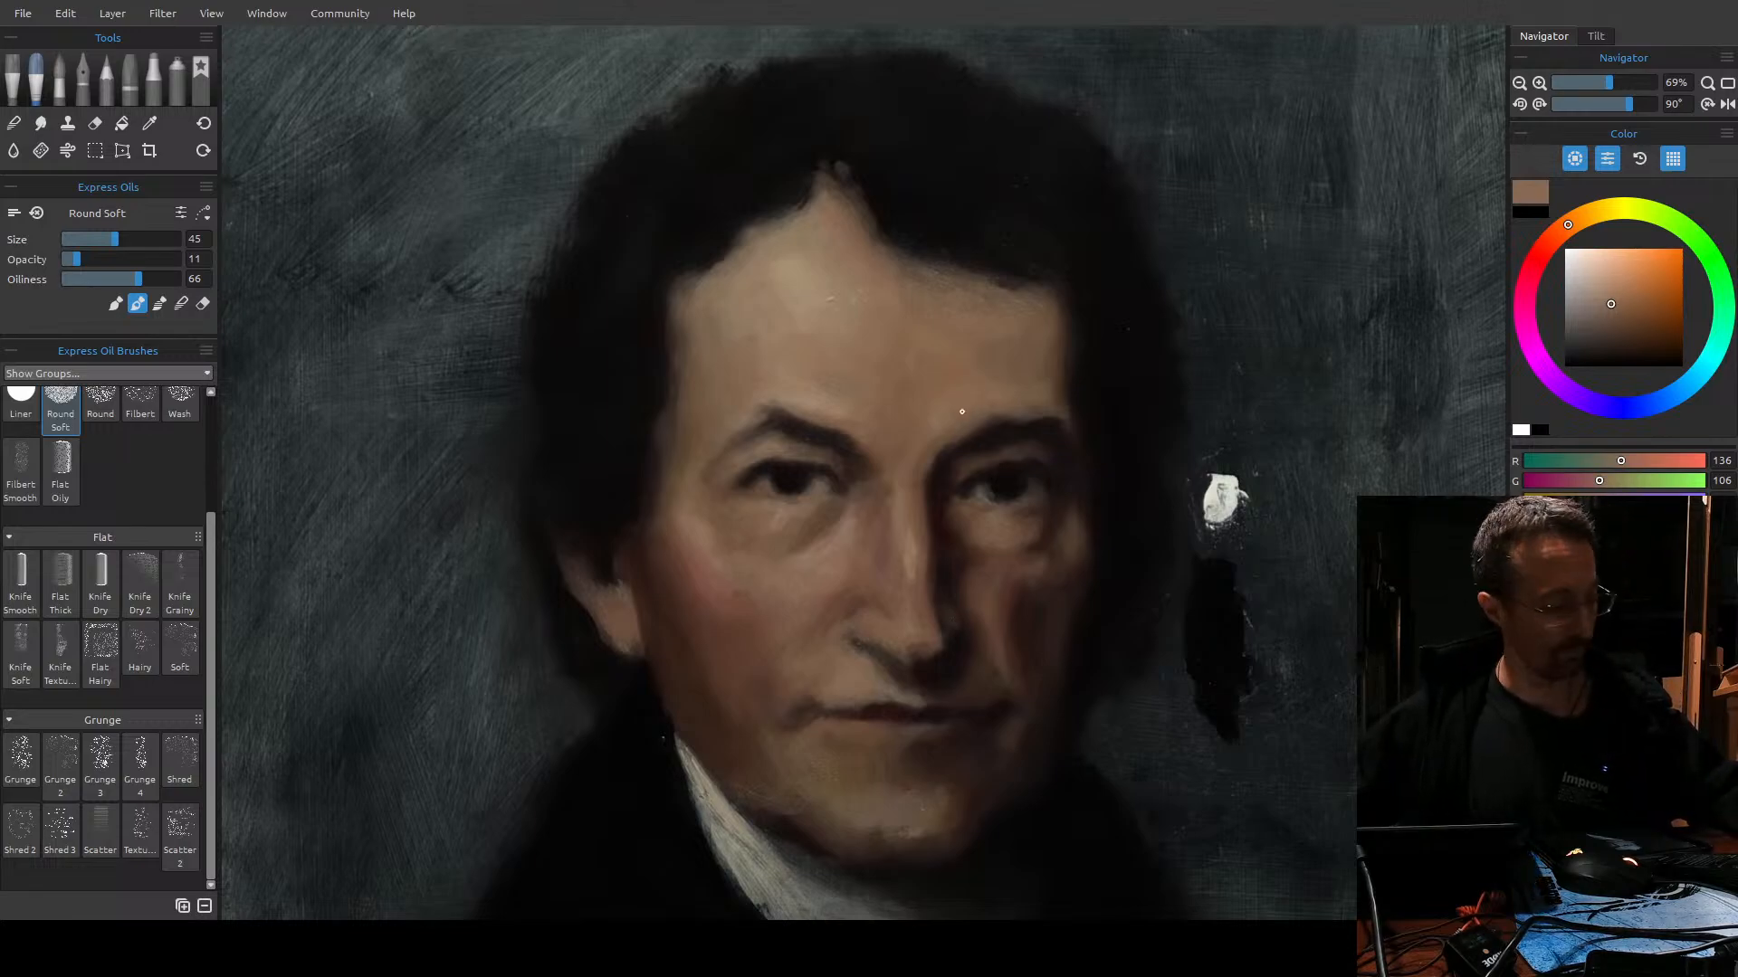
{"action": "key", "text": "bracketleft"}
{"action": "key", "text": "bracketleft"}
{"action": "key", "text": "bracketleft"}
{"action": "key", "text": "bracketleft"}
{"action": "key", "text": "bracketright"}
{"action": "key", "text": "bracketright"}
{"action": "key", "text": "bracketright"}
{"action": "key", "text": "bracketleft"}
{"action": "key", "text": "bracketleft"}
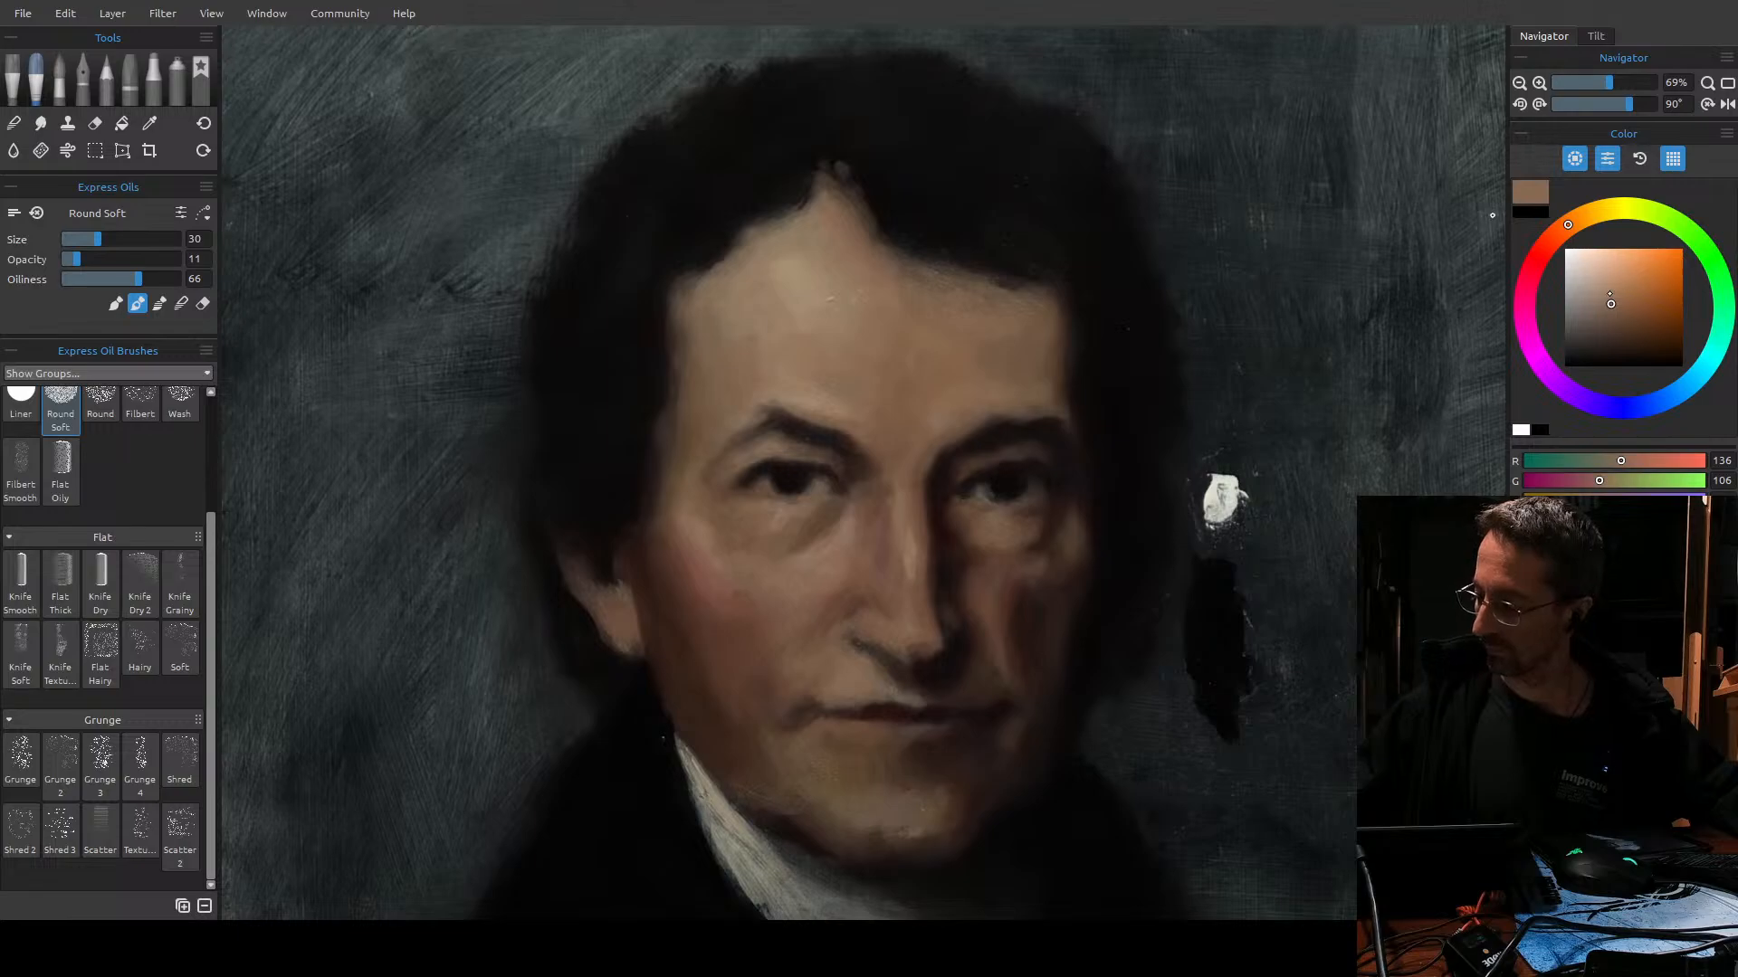
Lighten the glaze color to R 172, G 142 and glaze the forehead and brow area, raising the brush to 45 and ending at 30.
{"action": "left_click_drag", "start_coordinate": [1609, 293], "coordinate": [1601, 288]}
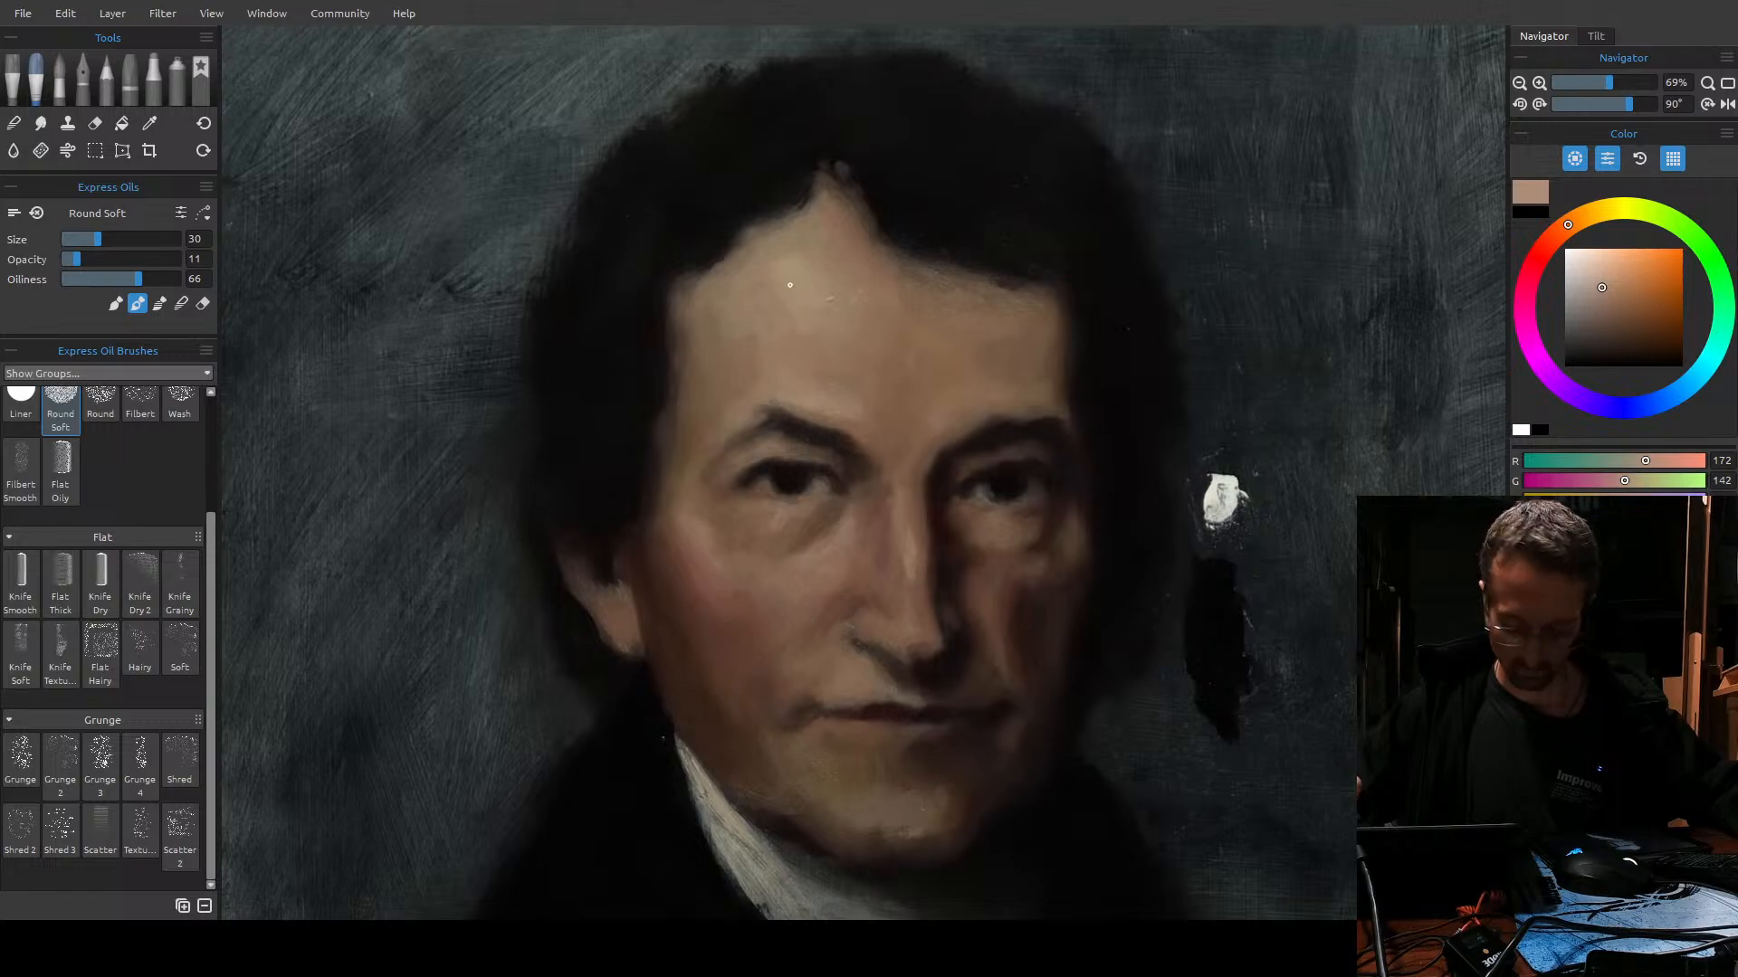
{"action": "key", "text": "]"}
{"action": "key", "text": "]"}
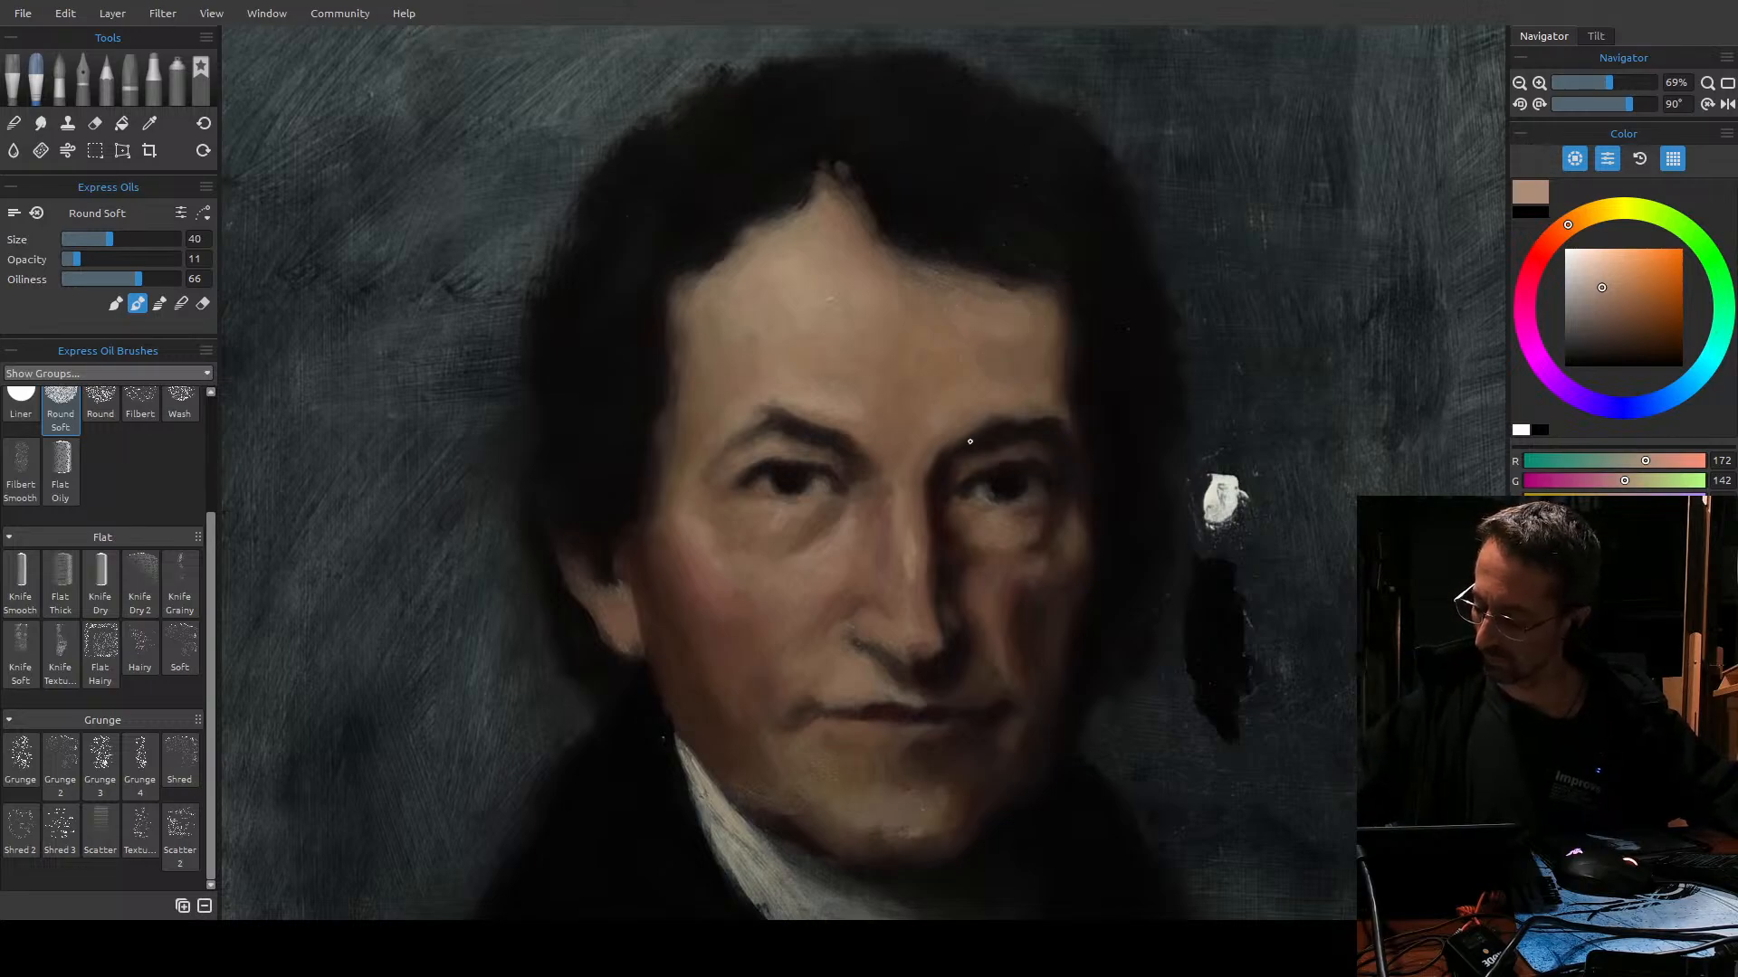
{"action": "key", "text": "]"}
{"action": "key", "text": "bracketleft"}
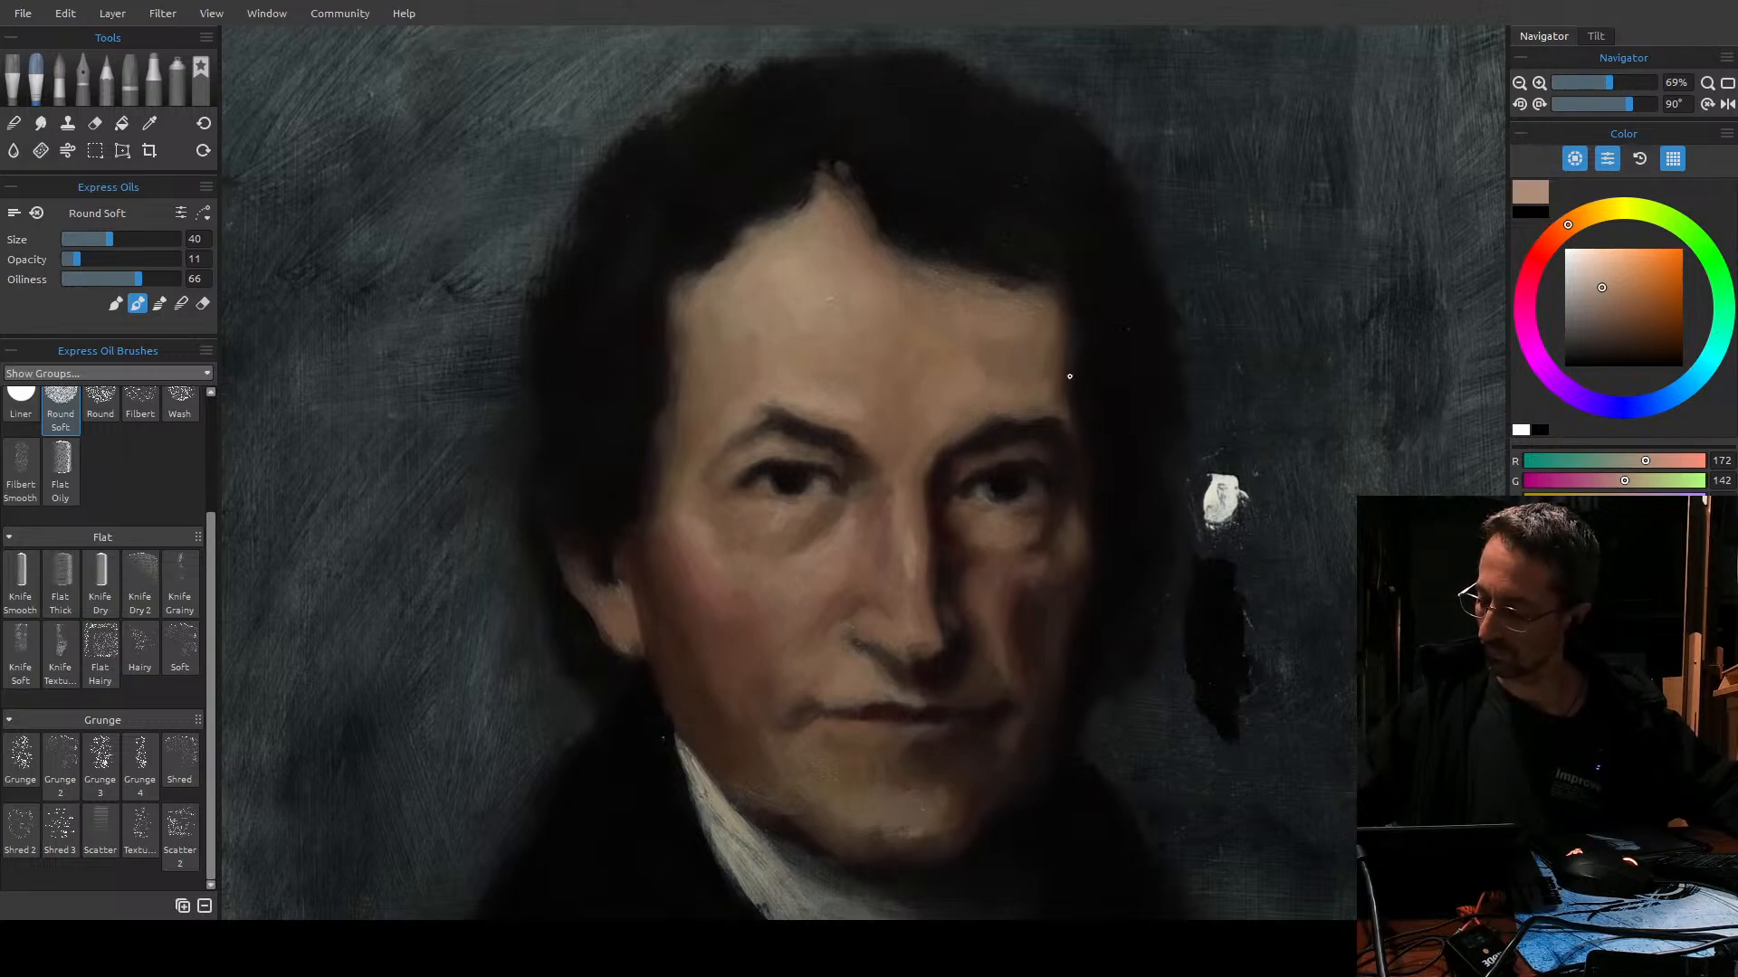
{"action": "key", "text": "bracketleft"}
{"action": "key", "text": "bracketleft"}
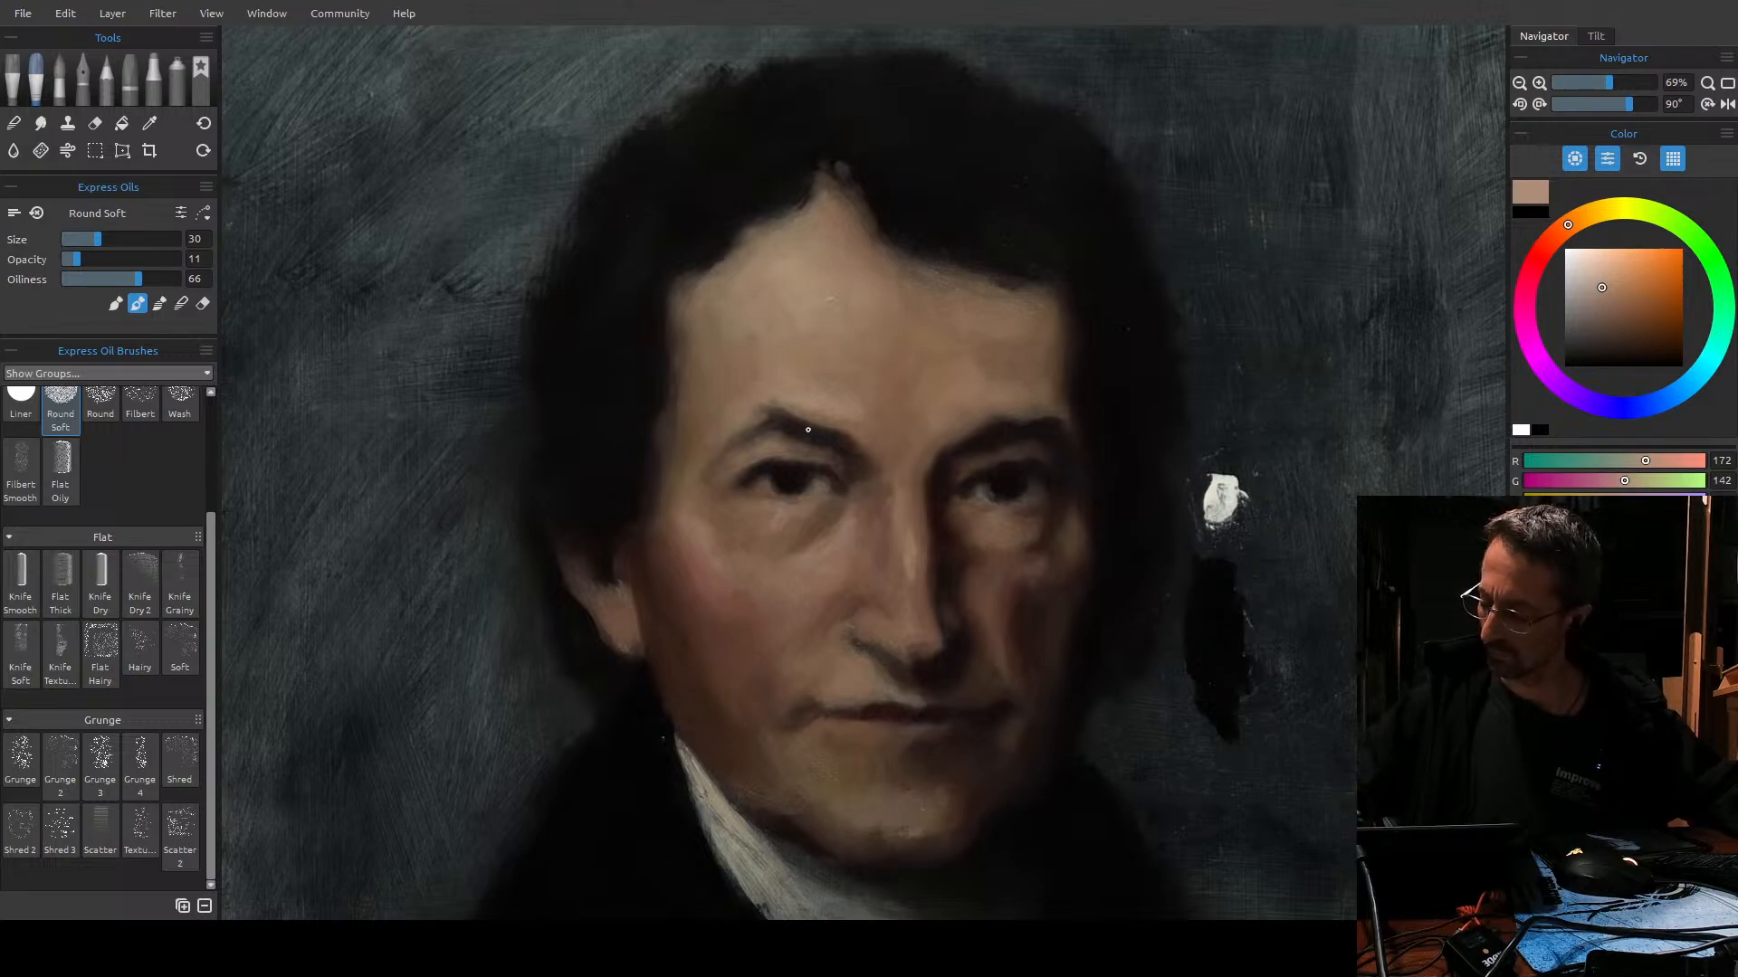
Blend the light glaze above the lit eyebrow and between the brows at sizes 30 to 40, undoing a stroke and ending at 30.
{"action": "key", "text": "bracketright"}
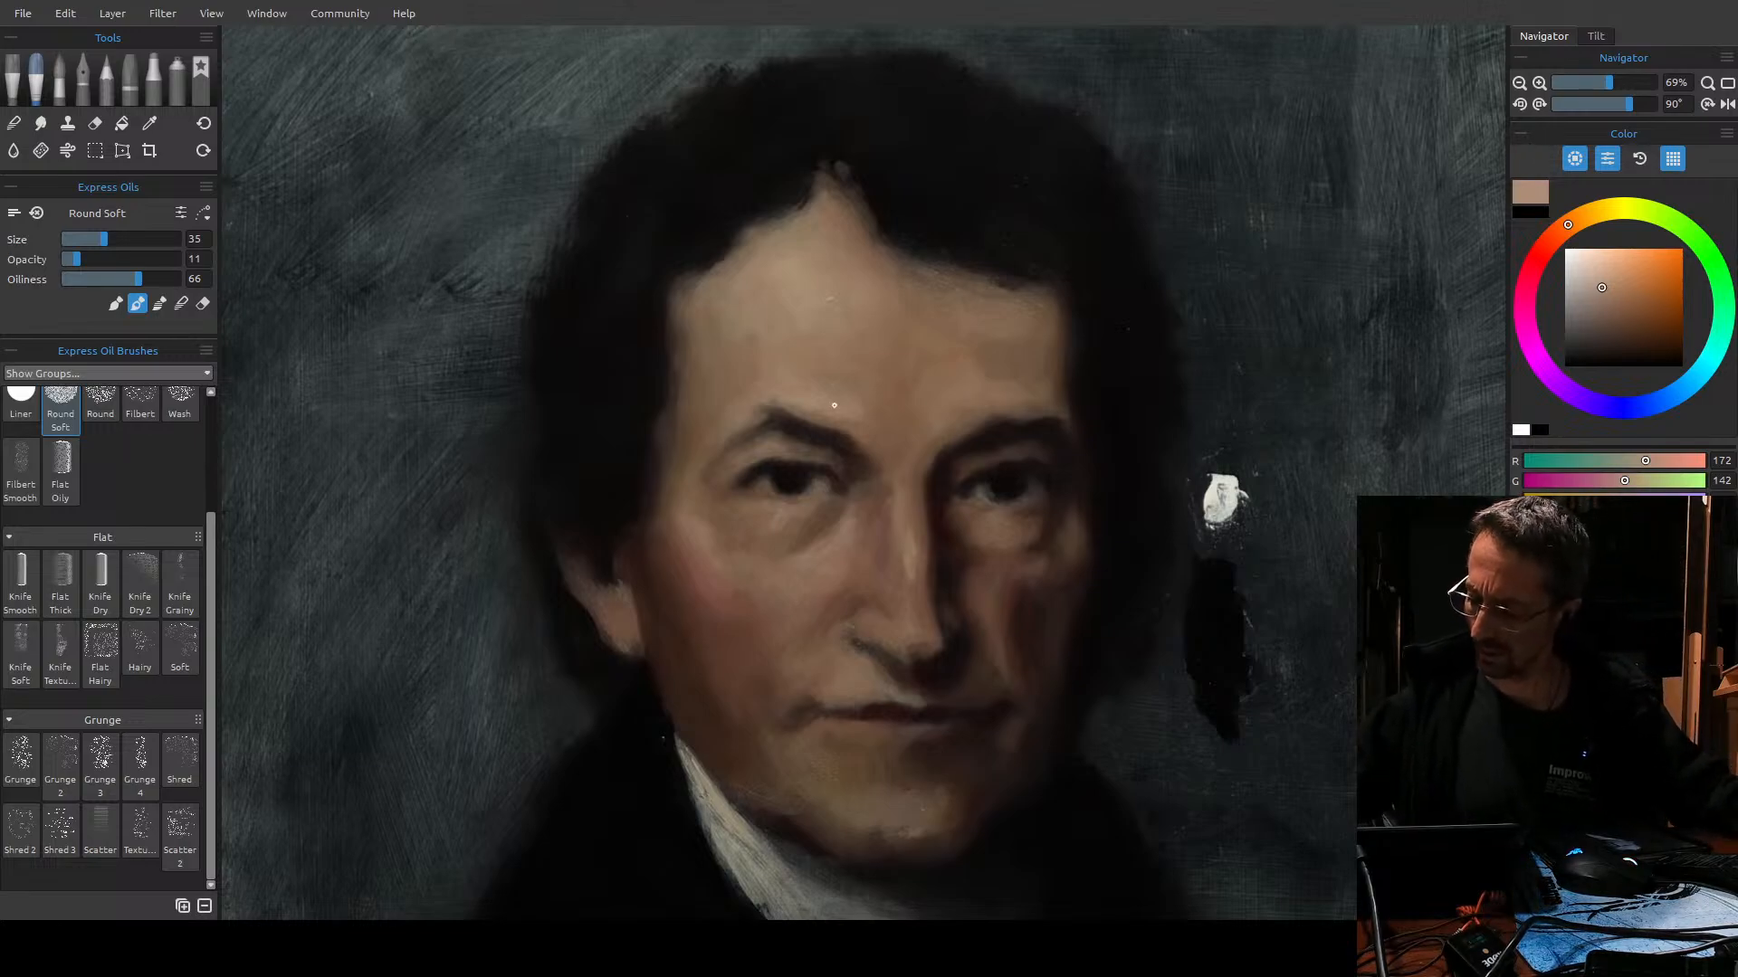
{"action": "key", "text": "bracketright"}
{"action": "key", "text": "bracketleft"}
{"action": "key", "text": "bracketleft"}
{"action": "key", "text": "bracketright"}
{"action": "key", "text": "bracketright"}
{"action": "key", "text": "bracketleft"}
{"action": "key", "text": "bracketleft"}
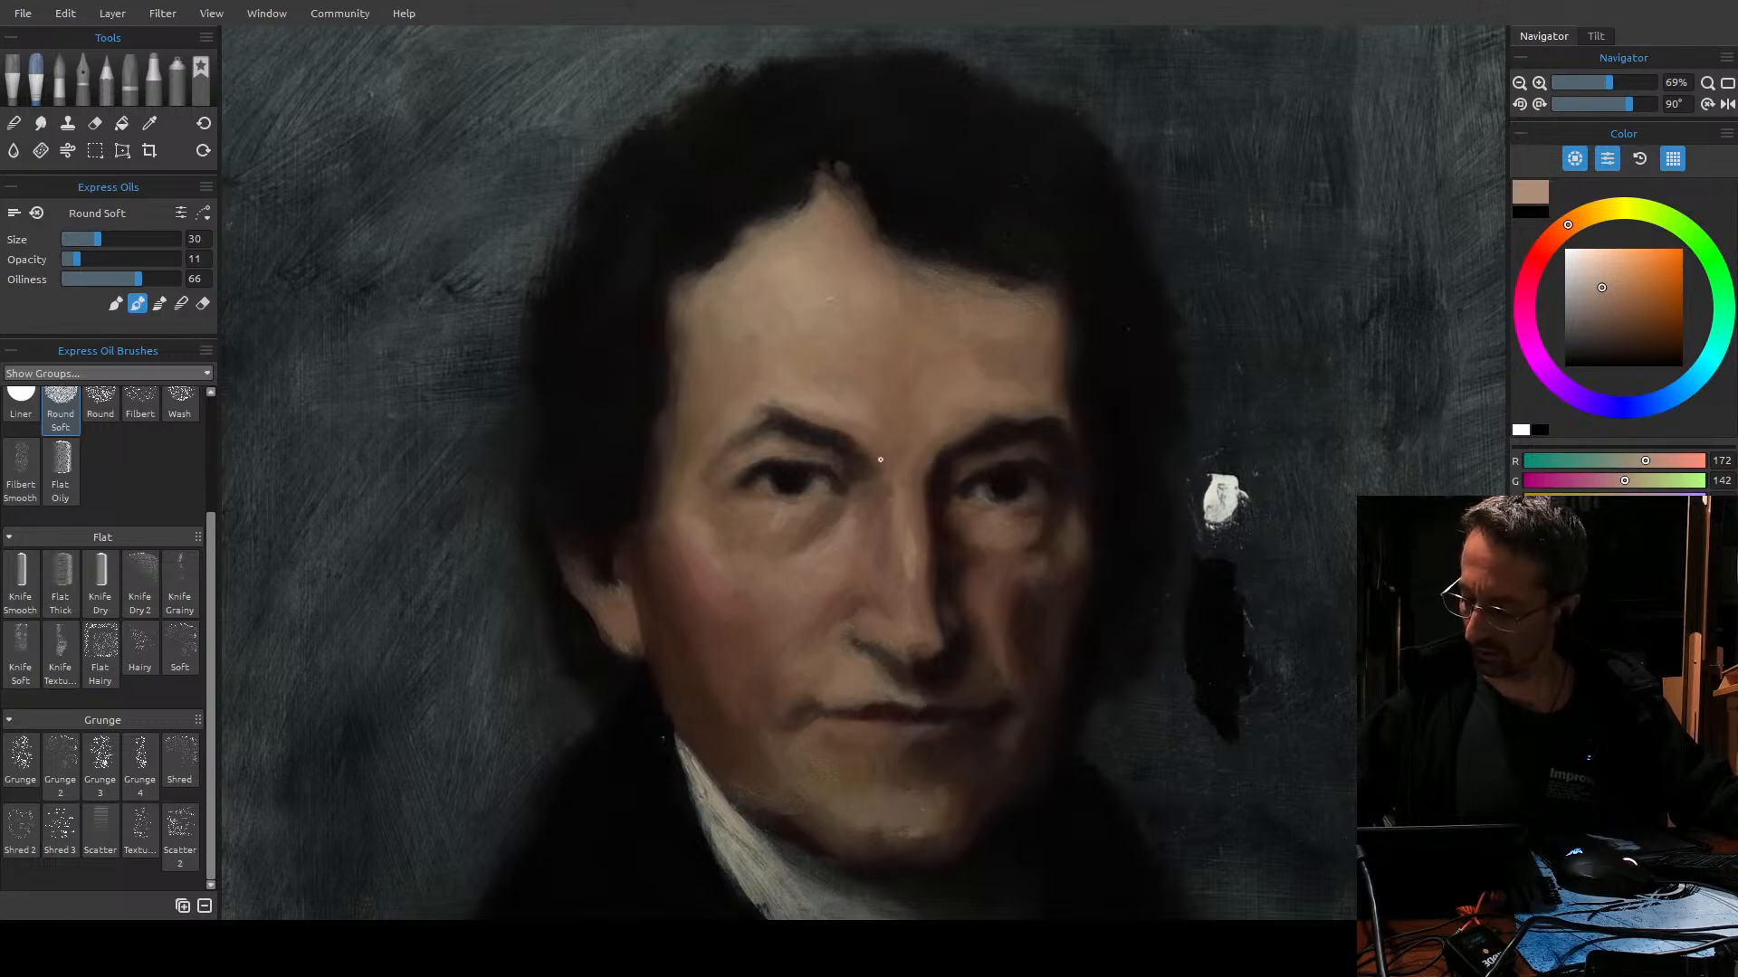
{"action": "key", "text": "d"}
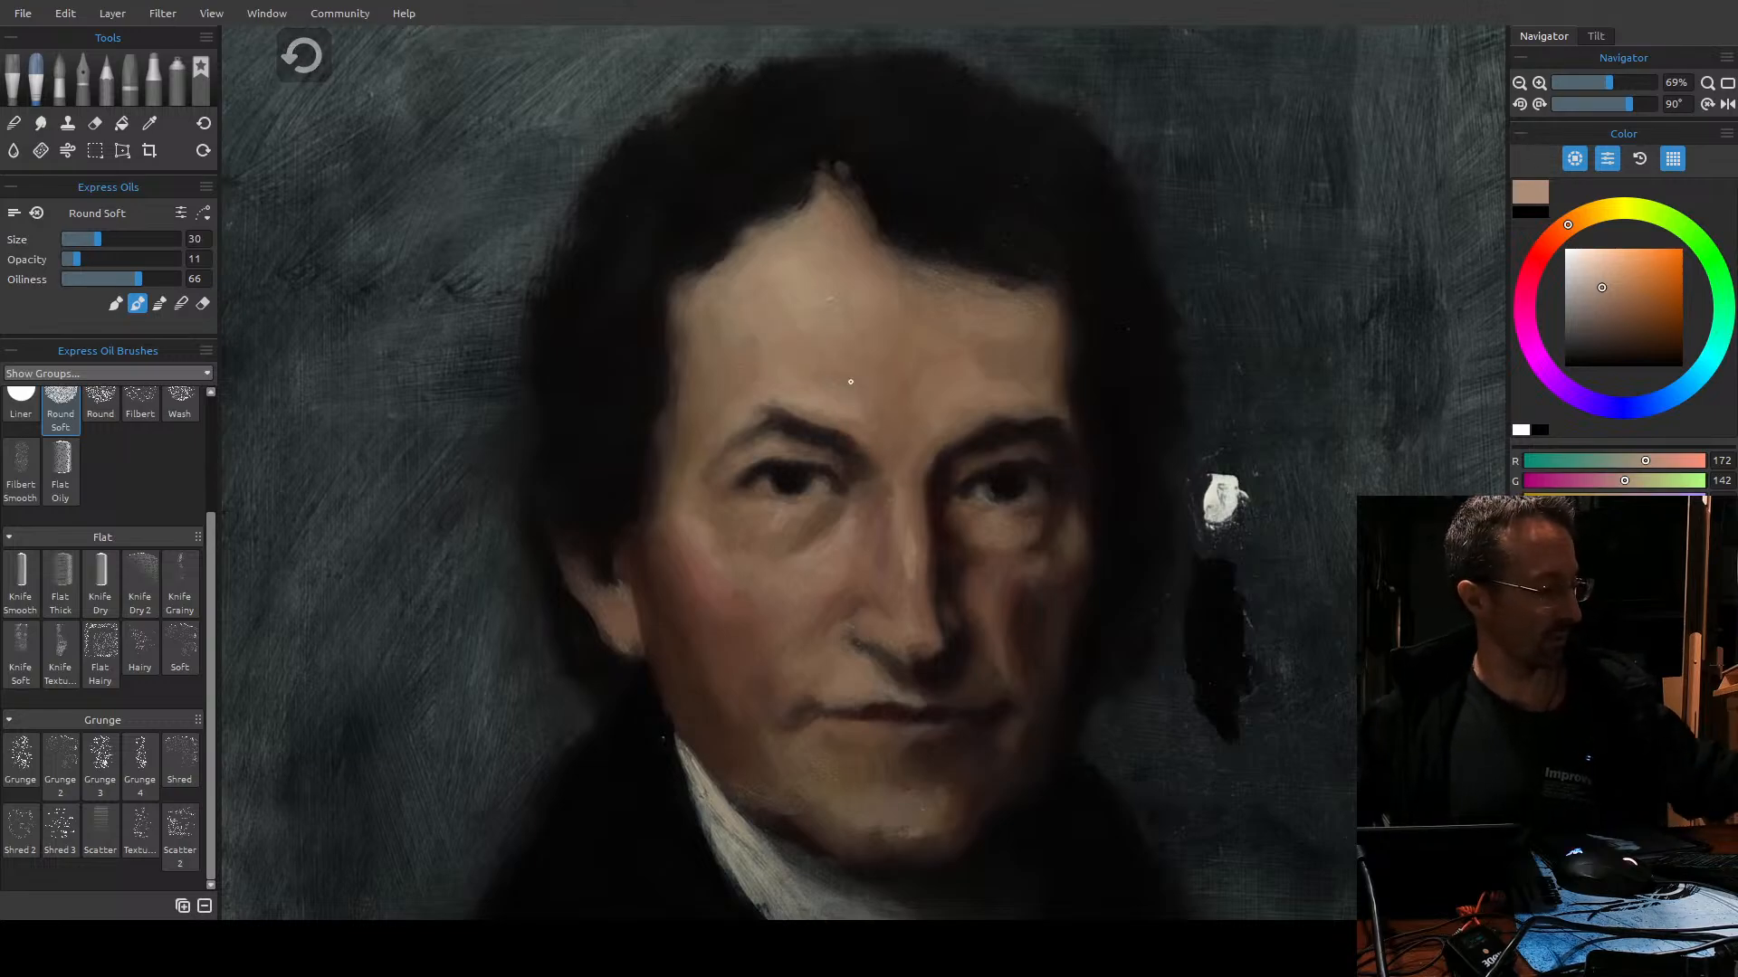
{"action": "key", "text": "bracketright"}
{"action": "key", "text": "bracketleft"}
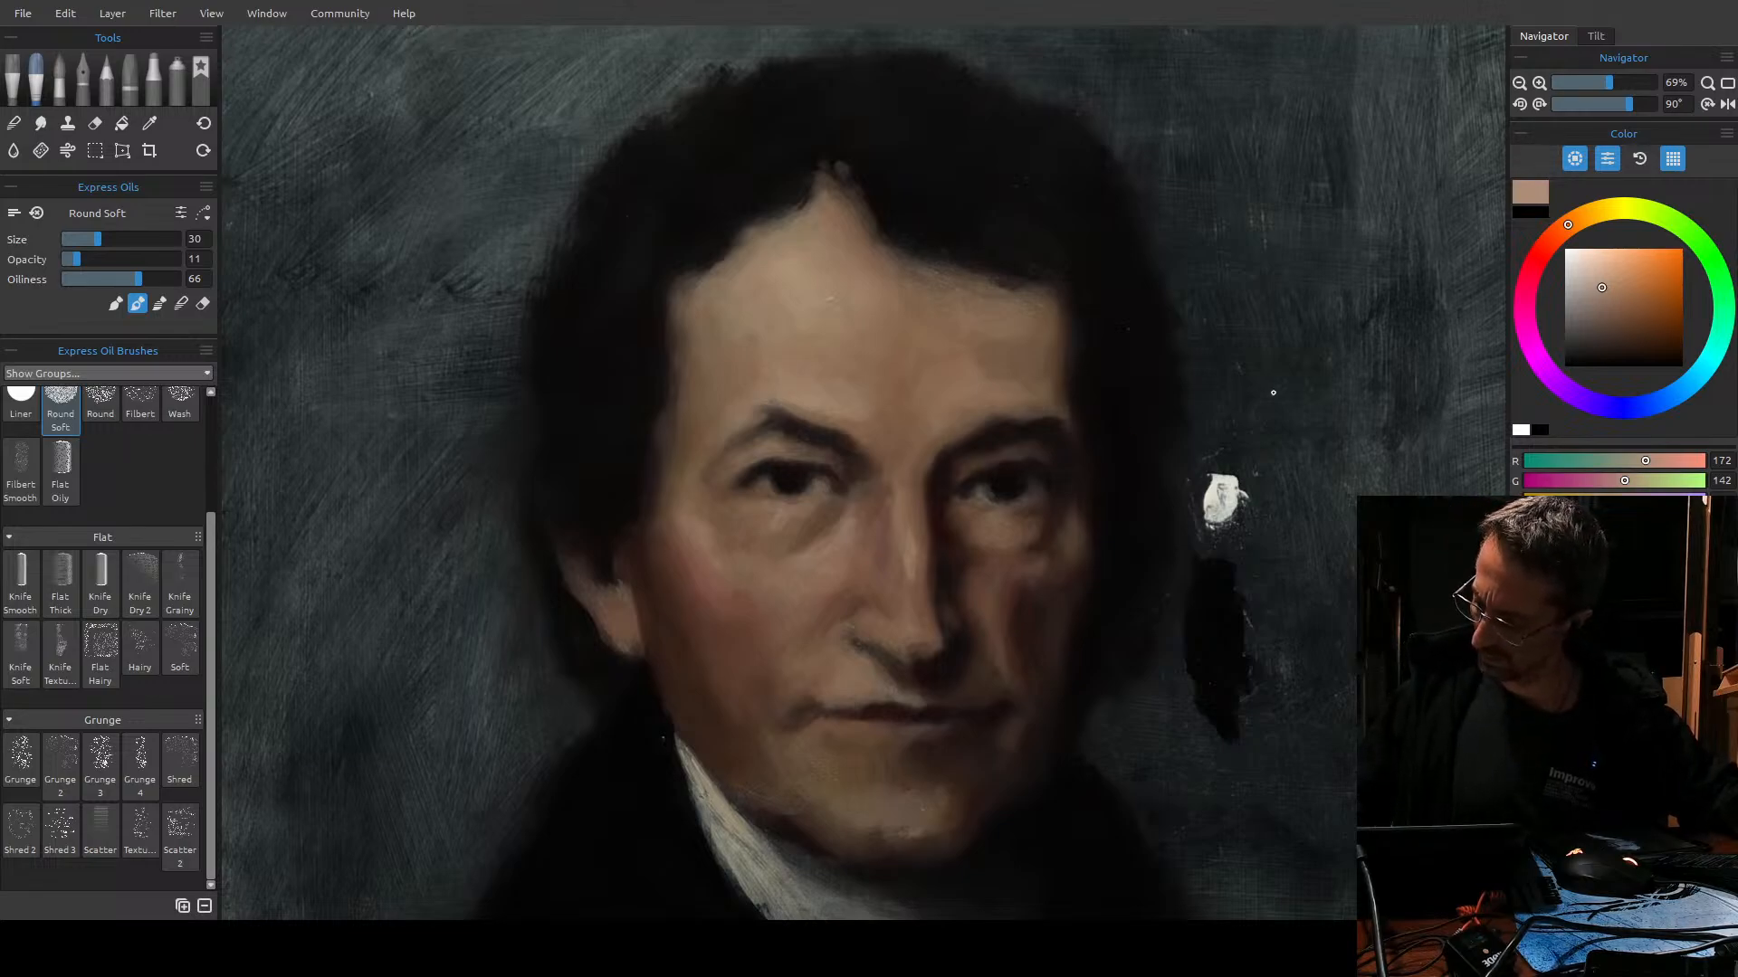
Shift the glaze to a more saturated orange-brown, R 174, G 126, and glaze near the brows with the brush at 40.
{"action": "left_click", "coordinate": [1622, 304]}
{"action": "left_click_drag", "start_coordinate": [1623, 298], "coordinate": [1621, 286]}
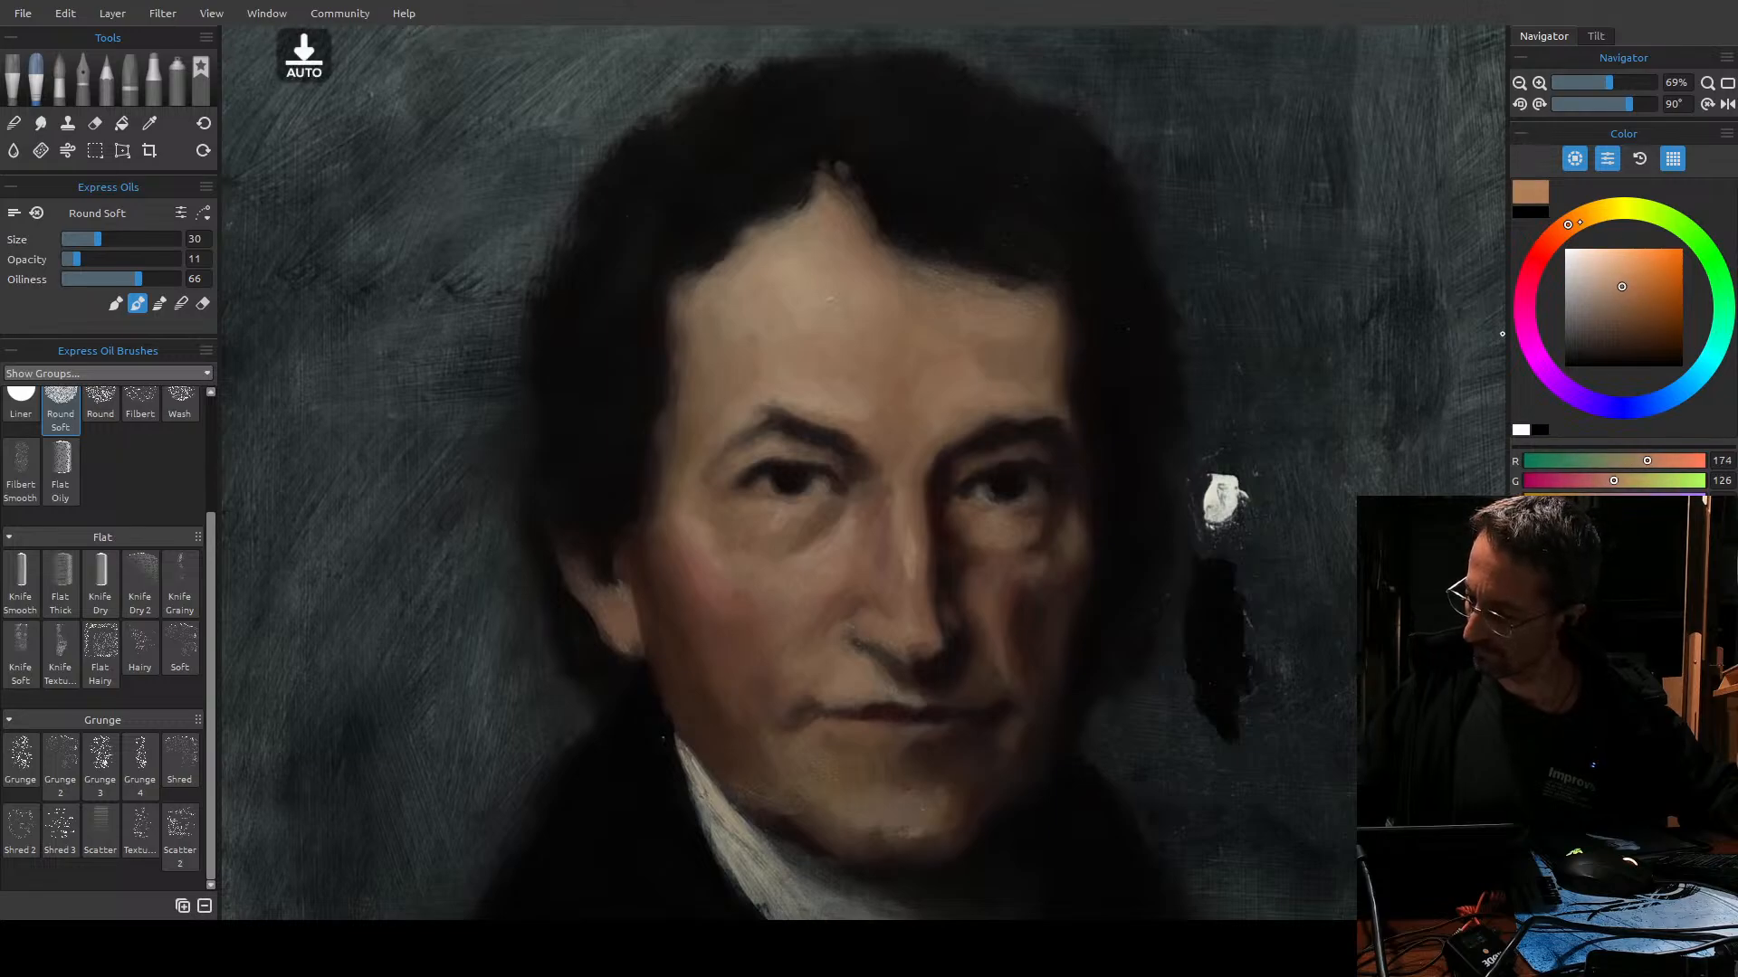
{"action": "key", "text": "bracketright"}
{"action": "key", "text": "bracketright"}
{"action": "key", "text": "bracketright"}
{"action": "key", "text": "bracketleft"}
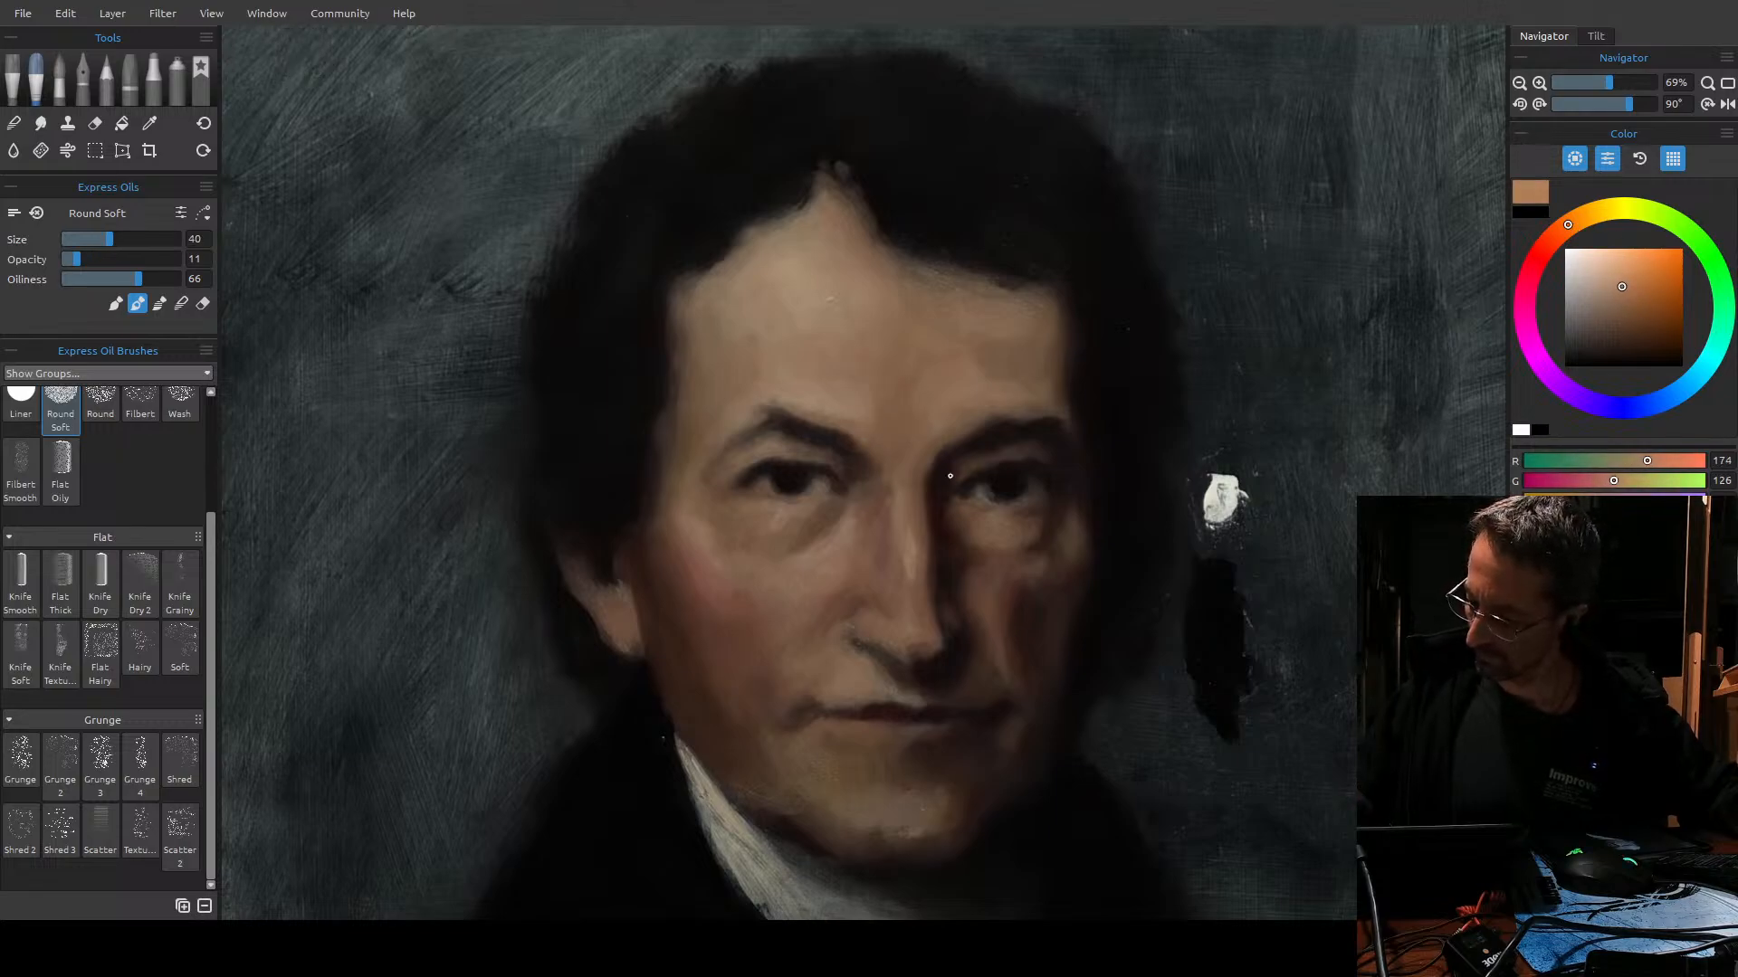
Glaze the lower forehead with a darker brown, R 142, G 100, followed by a lighter tone, R 176, G 136, with the brush at 45.
{"action": "left_click", "coordinate": [1628, 301]}
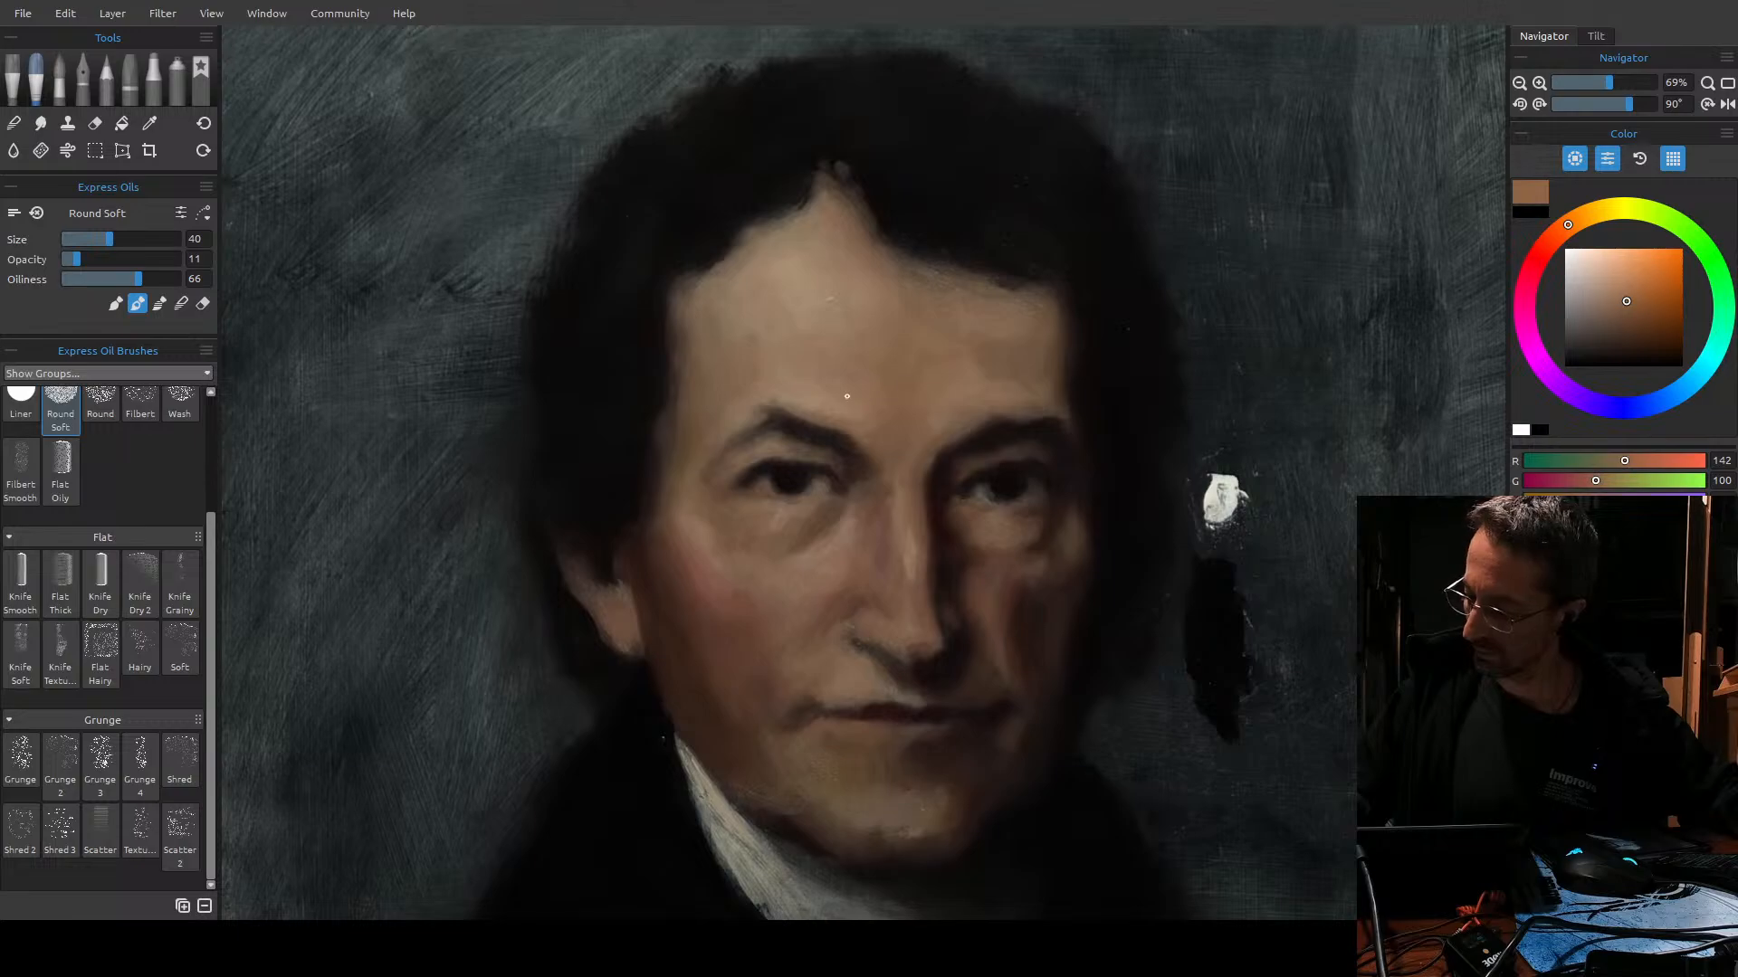
{"action": "left_click", "coordinate": [1614, 294]}
{"action": "key", "text": "bracketright"}
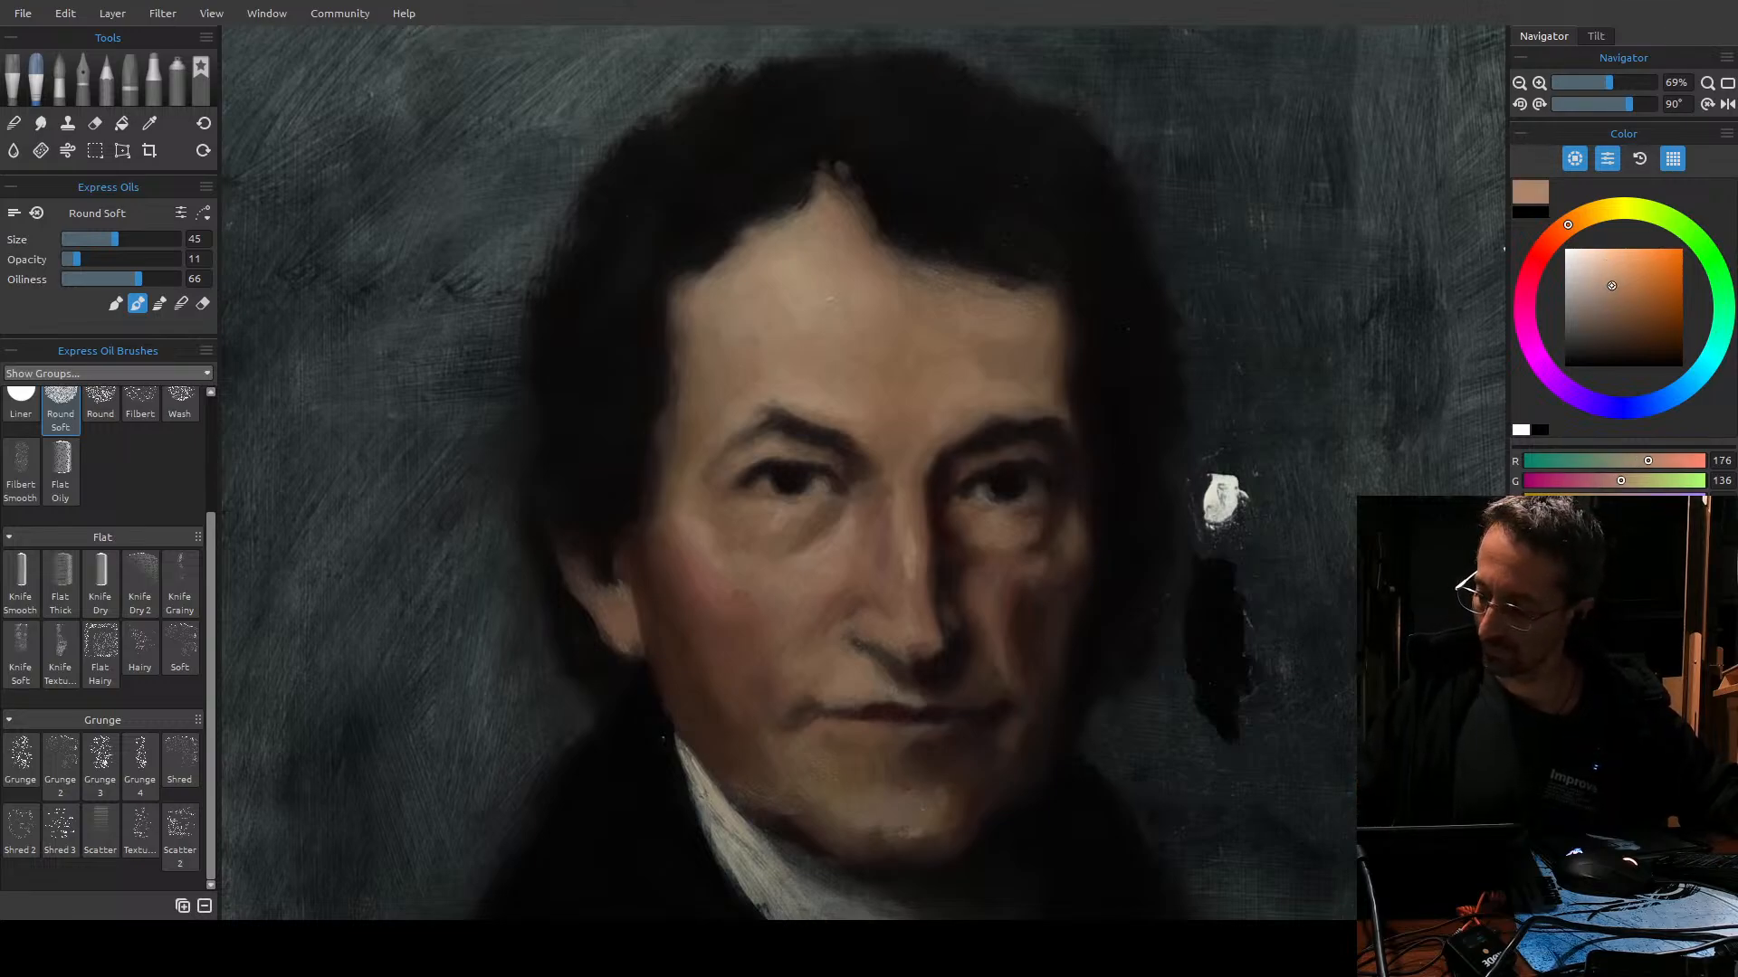
Lighten the glaze color to R 186, G 144 and glaze the lit side of the forehead with the brush at 60.
{"action": "left_click", "coordinate": [1612, 280]}
{"action": "key", "text": "]"}
{"action": "key", "text": "]"}
{"action": "key", "text": "]"}
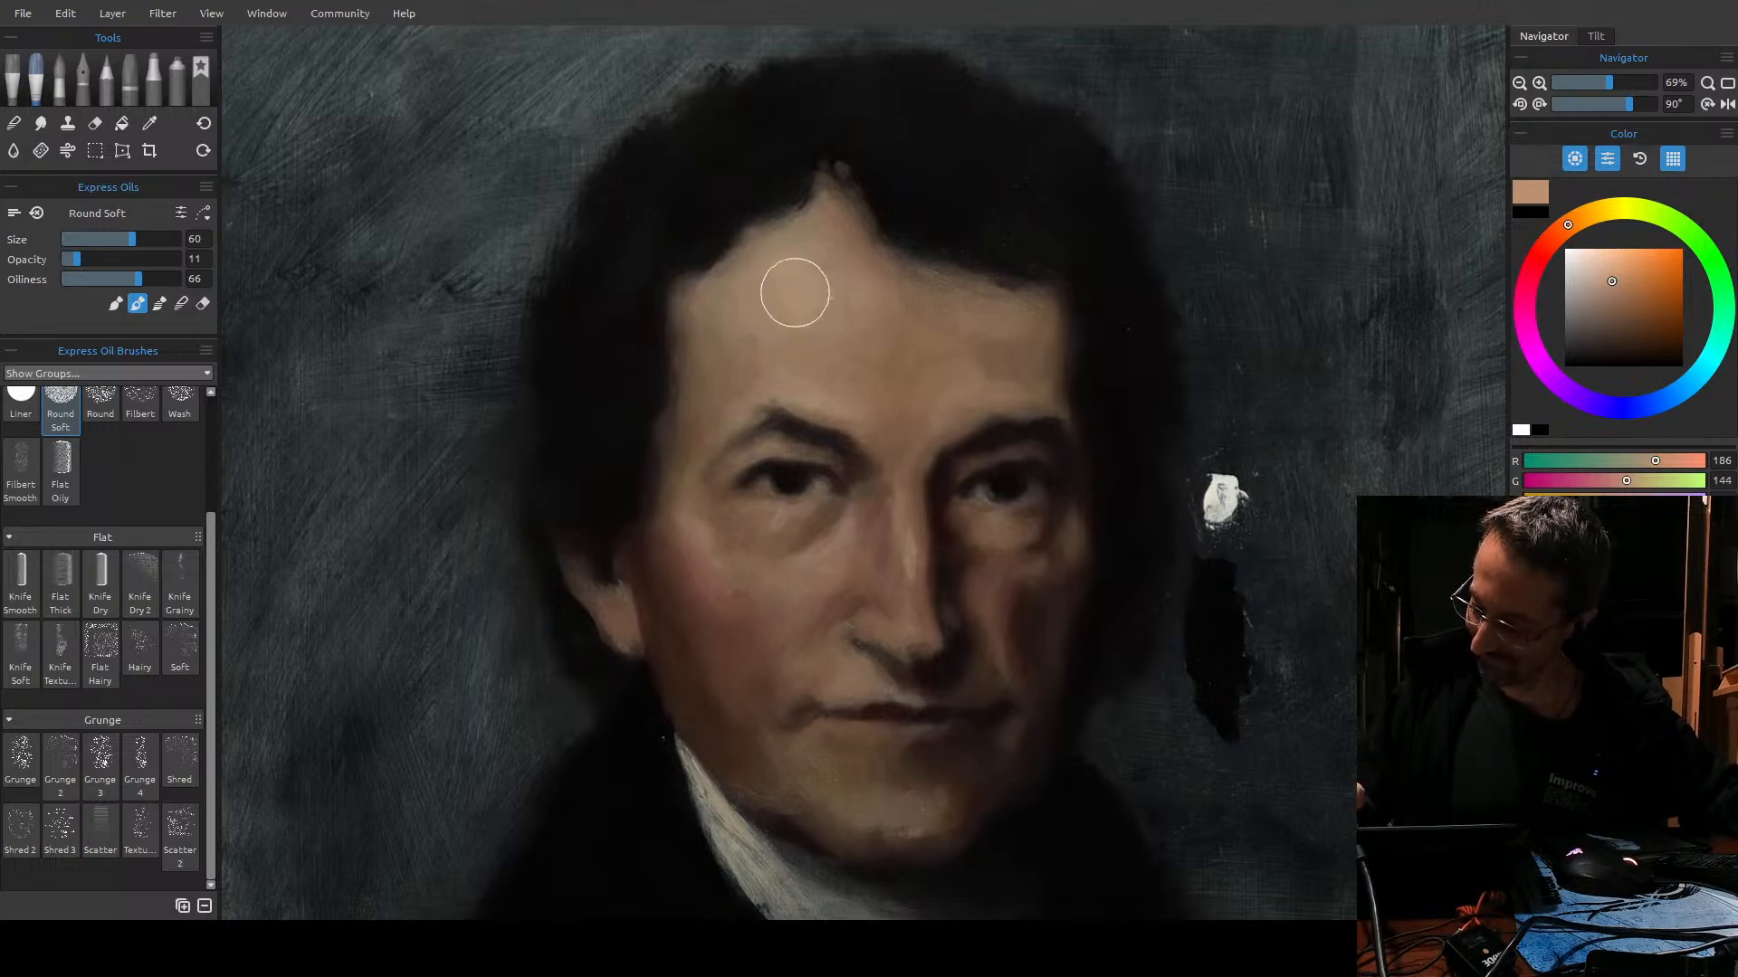
Reduce the brush size to 16 and glaze the light tone onto the bridge of the nose.
{"action": "key", "text": "["}
{"action": "key", "text": "["}
{"action": "key", "text": "["}
{"action": "key", "text": "["}
{"action": "key", "text": "["}
{"action": "key", "text": "["}
{"action": "key", "text": "["}
{"action": "key", "text": "["}
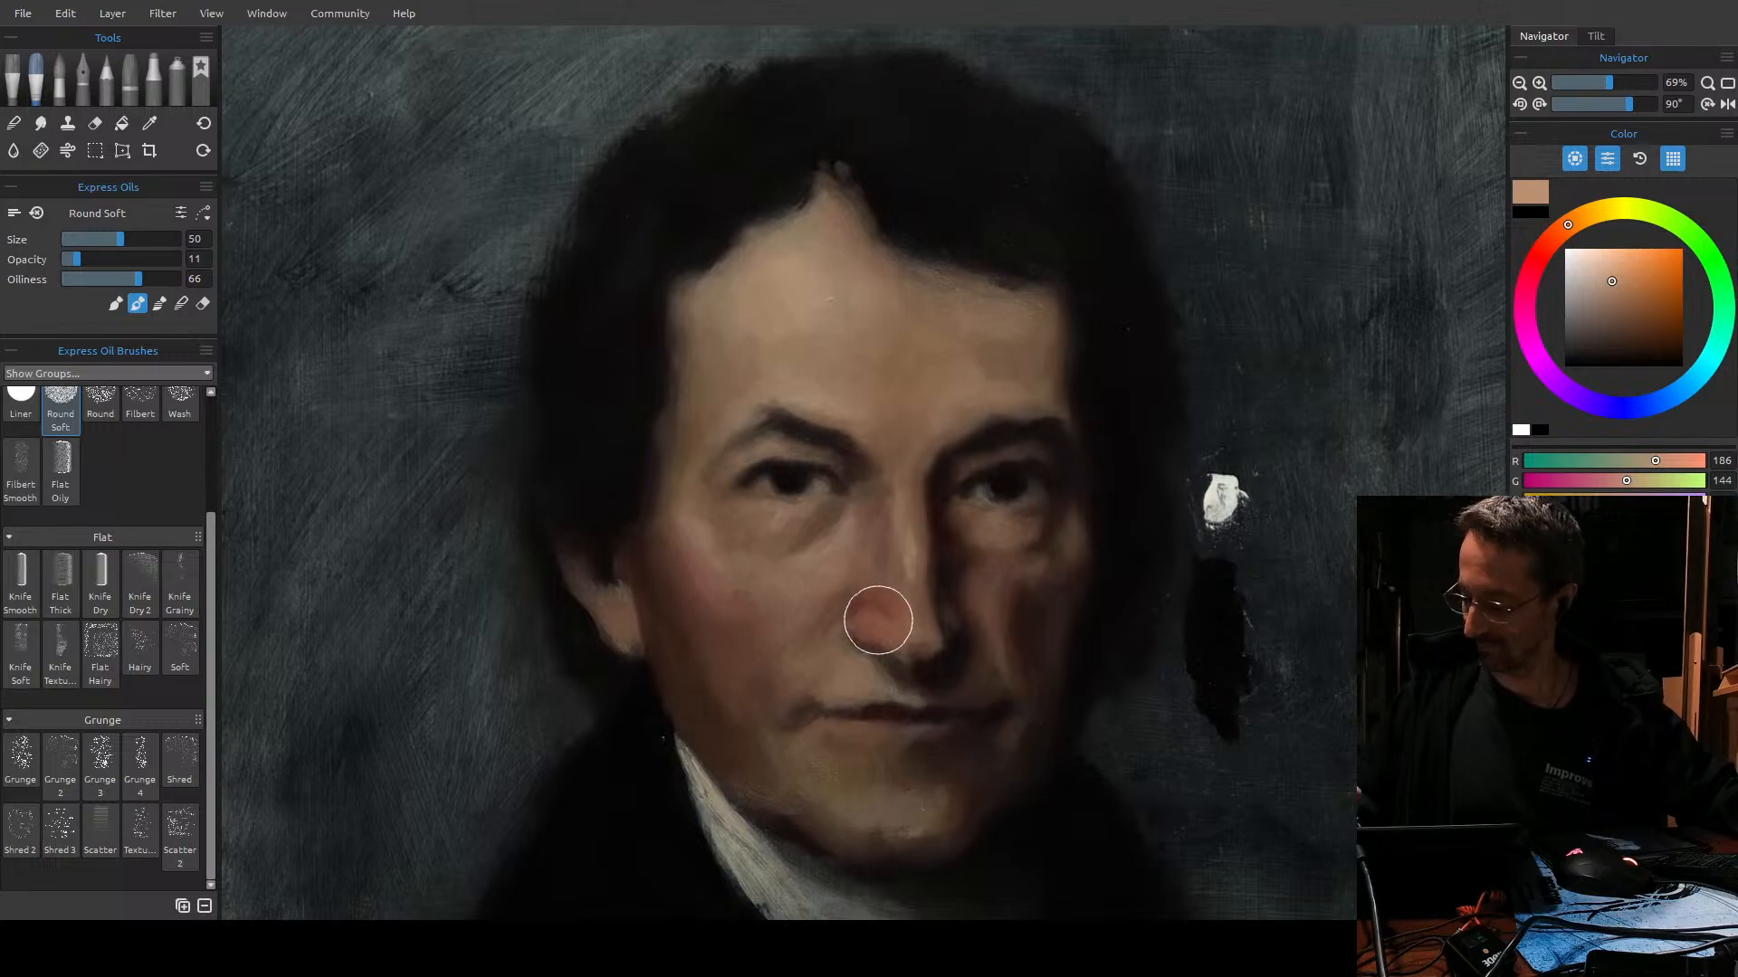
{"action": "key", "text": "["}
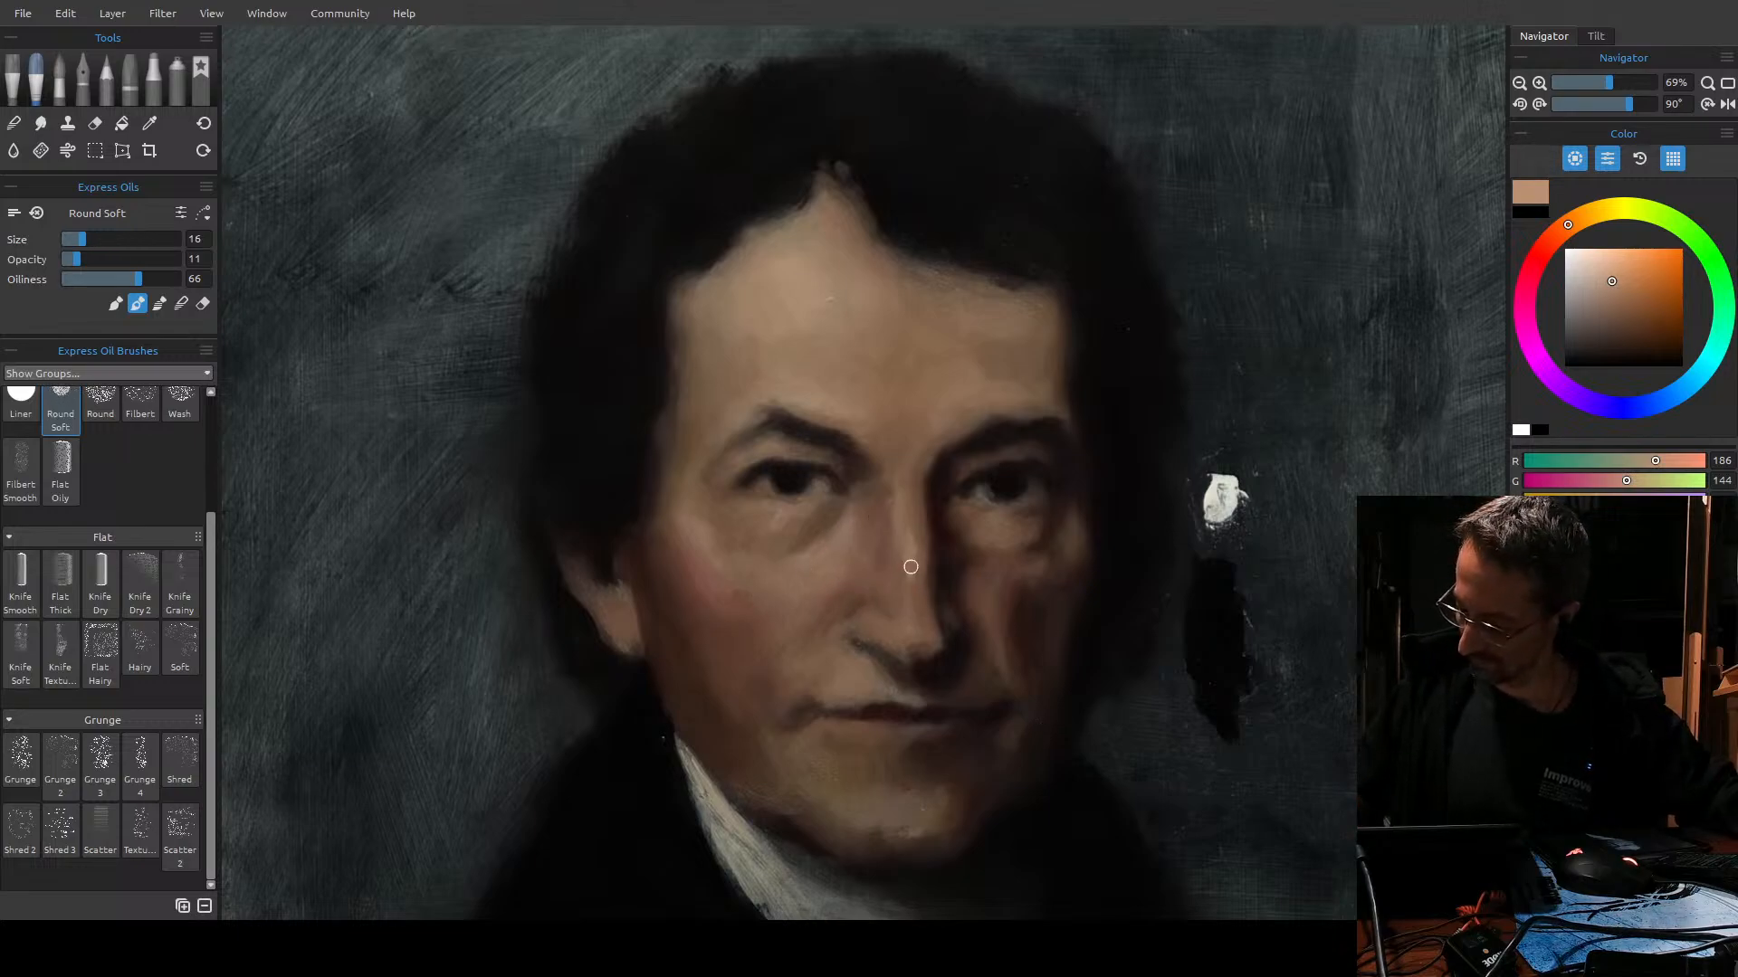
Refine the highlight along the nose from bridge to tip, varying the brush size between 14 and 25.
{"action": "key", "text": "bracketright"}
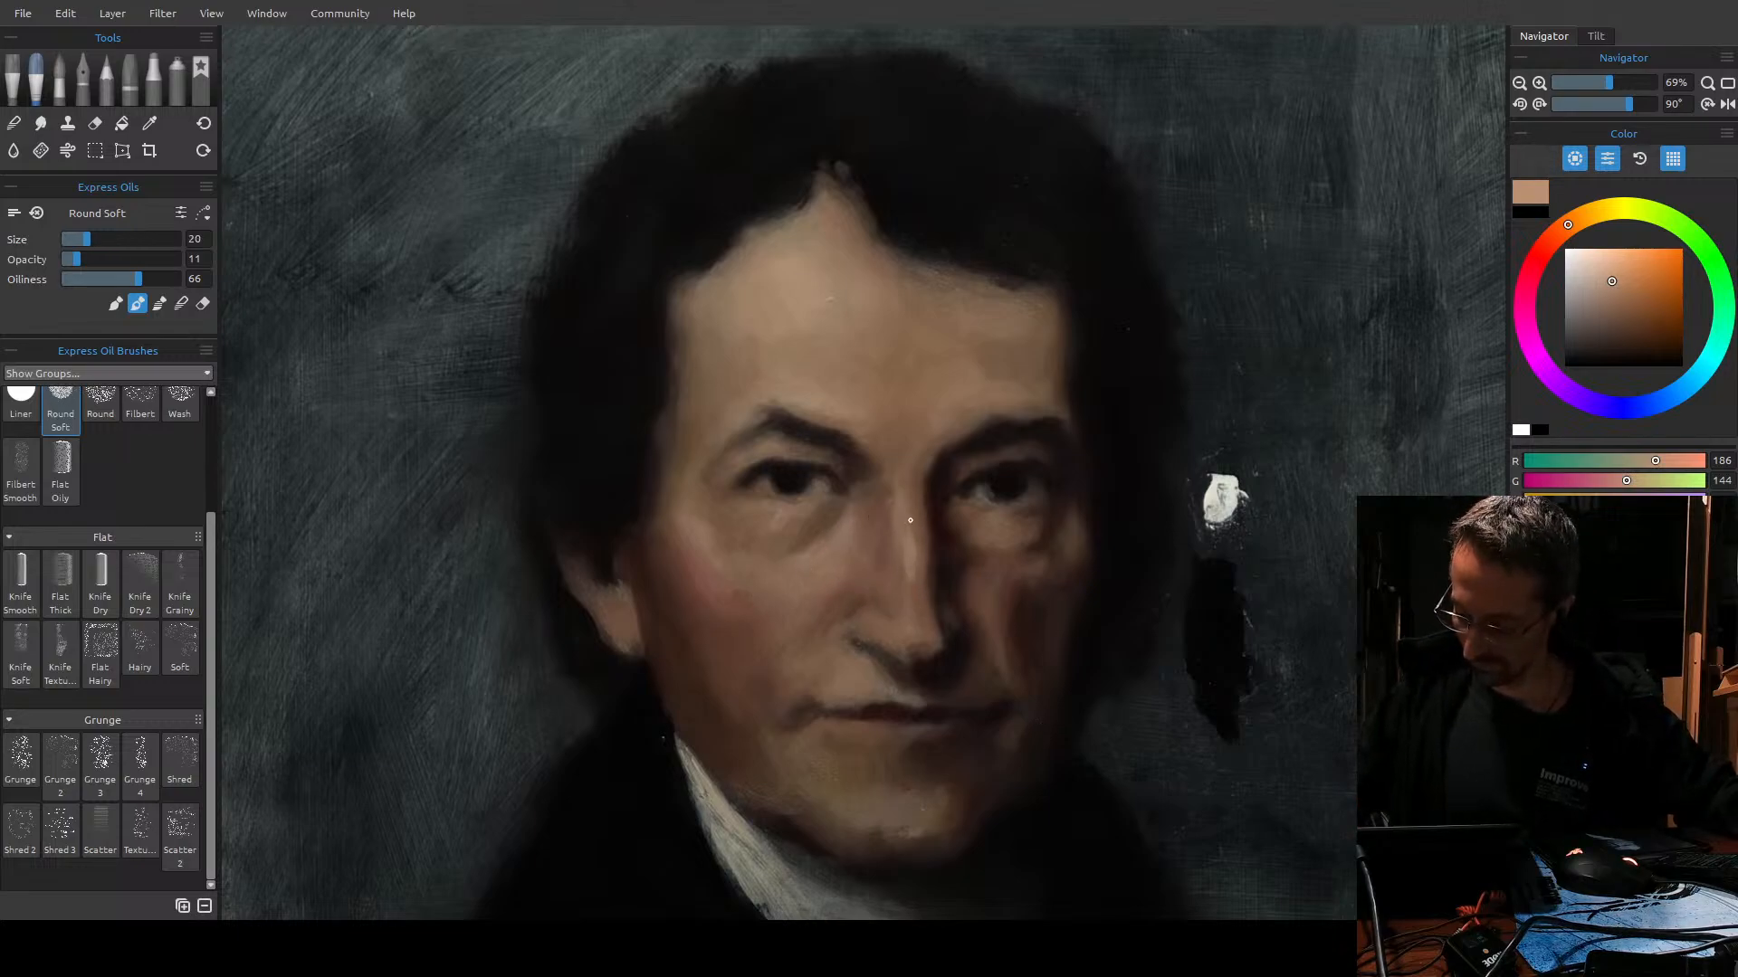
{"action": "key", "text": "bracketright"}
{"action": "key", "text": "bracketleft"}
{"action": "key", "text": "bracketleft"}
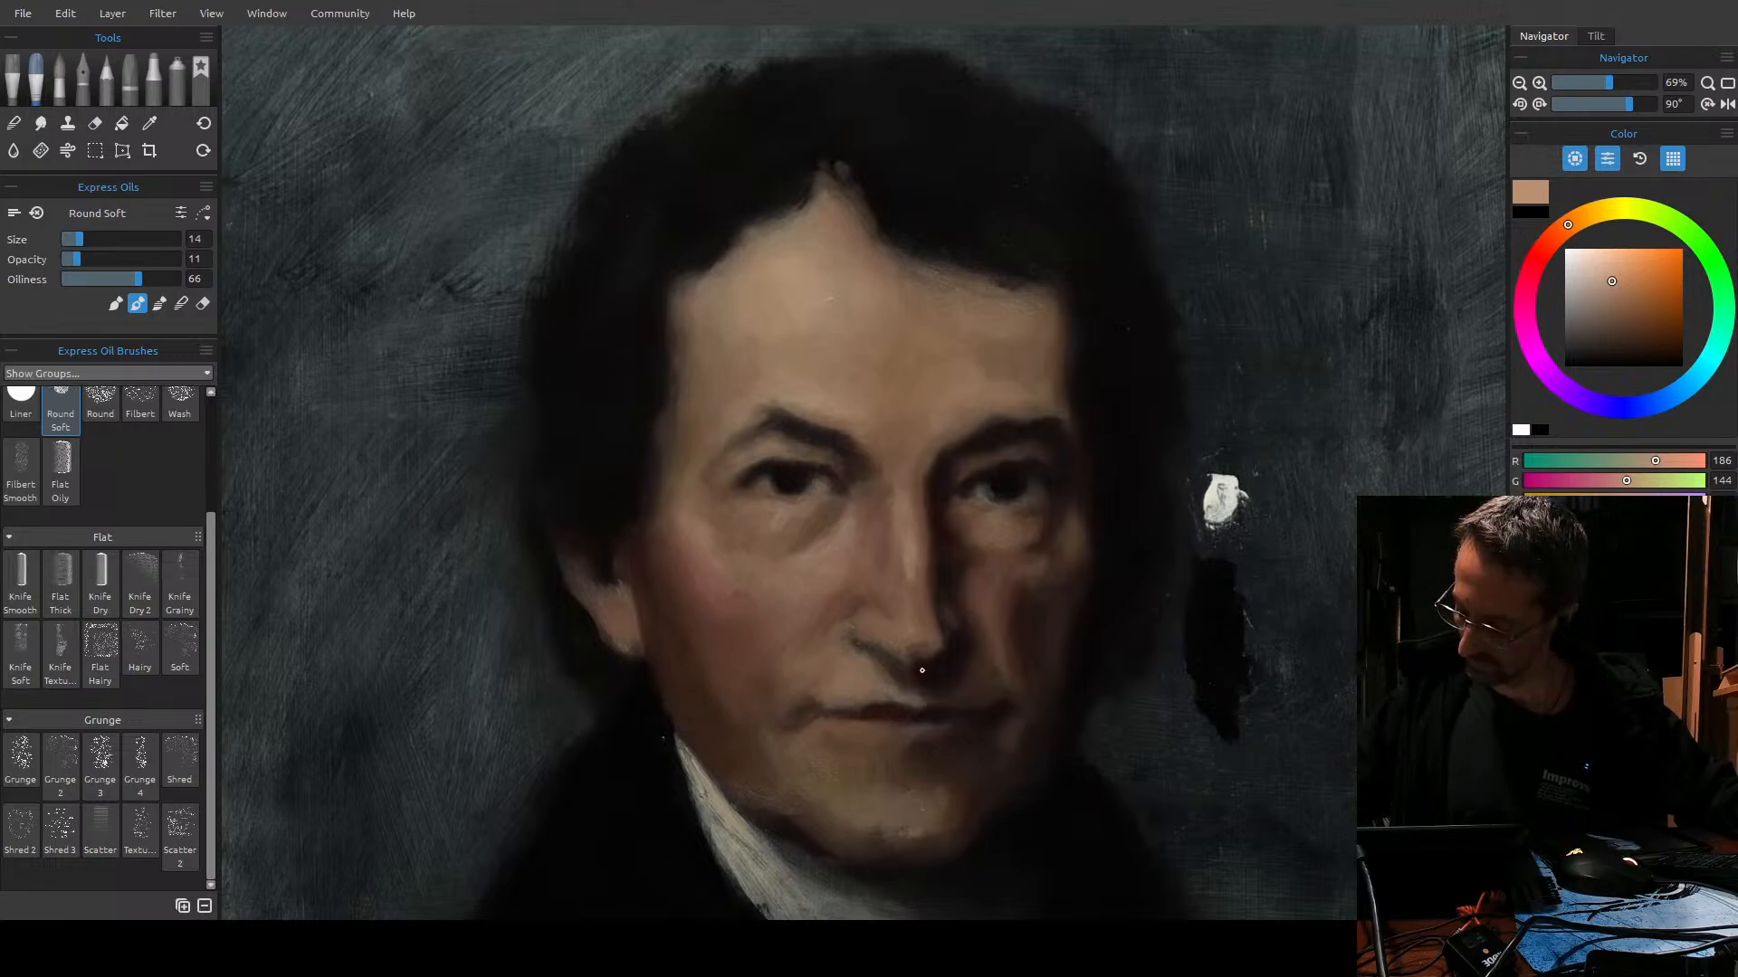
{"action": "key", "text": "bracketright"}
{"action": "key", "text": "bracketright"}
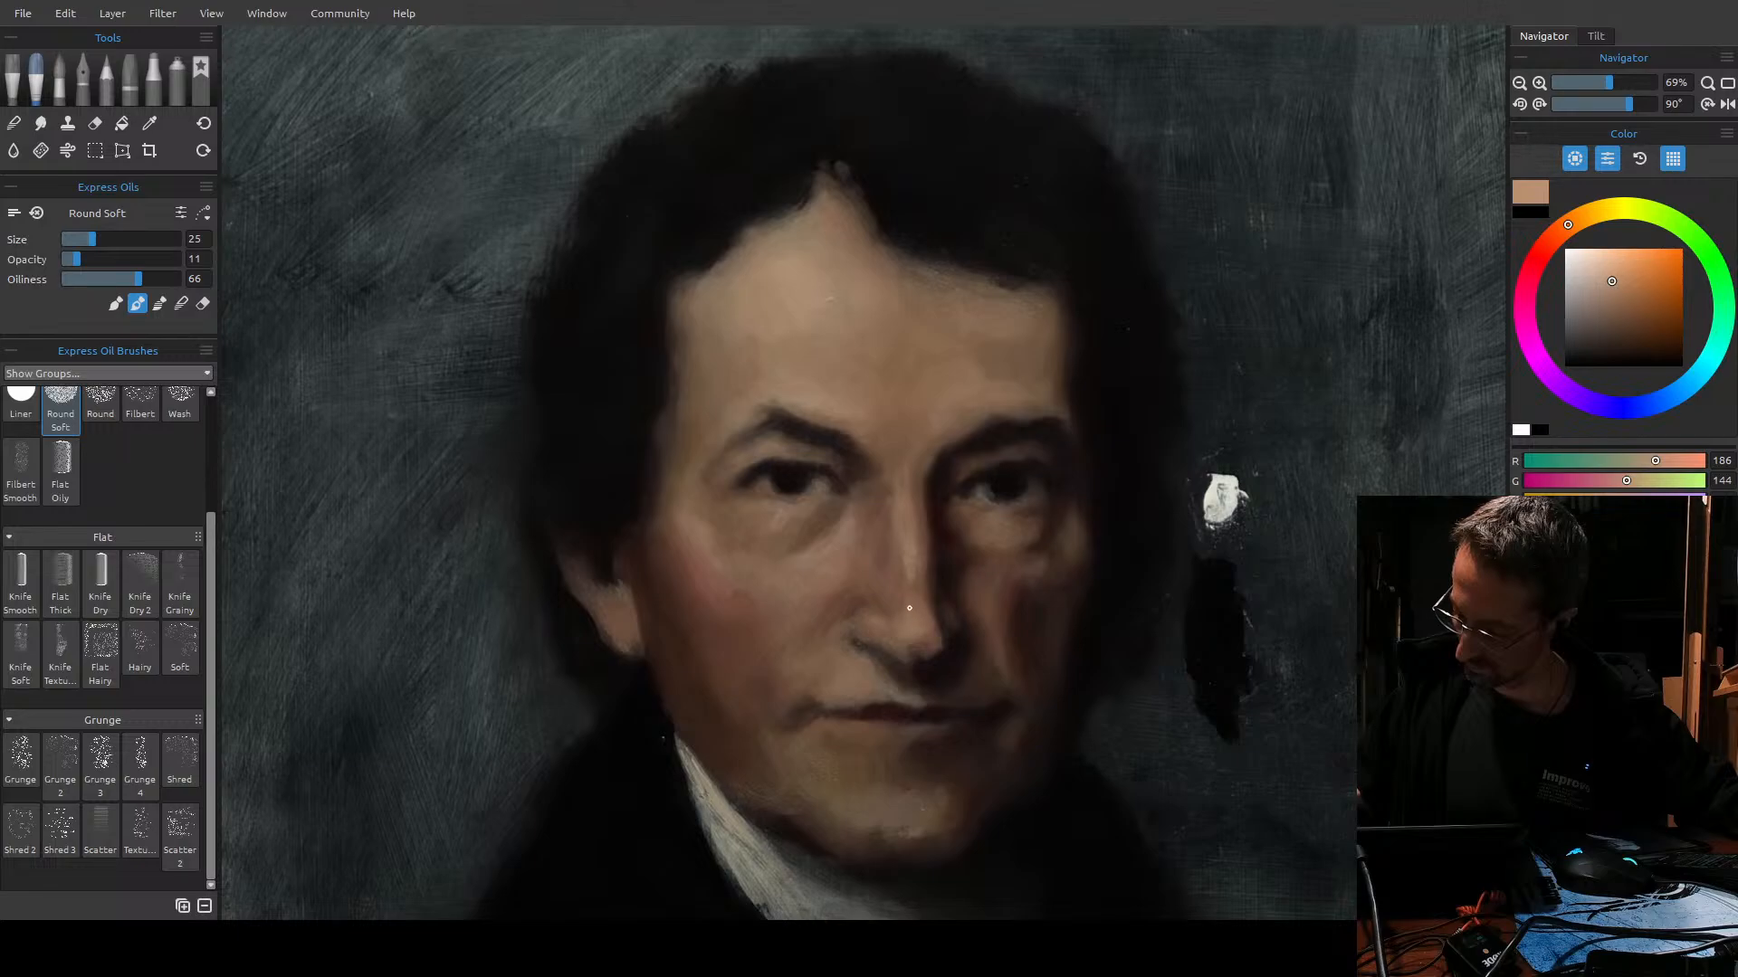
Sample the tone at the nose tip, shift it to a pinker R 192, G 141, and glaze between the brows, ending at brush size 30.
{"action": "key", "text": "bracketright"}
{"action": "key", "text": "bracketright"}
{"action": "left_click", "coordinate": [923, 645], "text": "alt"}
{"action": "left_click_drag", "start_coordinate": [1561, 230], "coordinate": [1605, 278]}
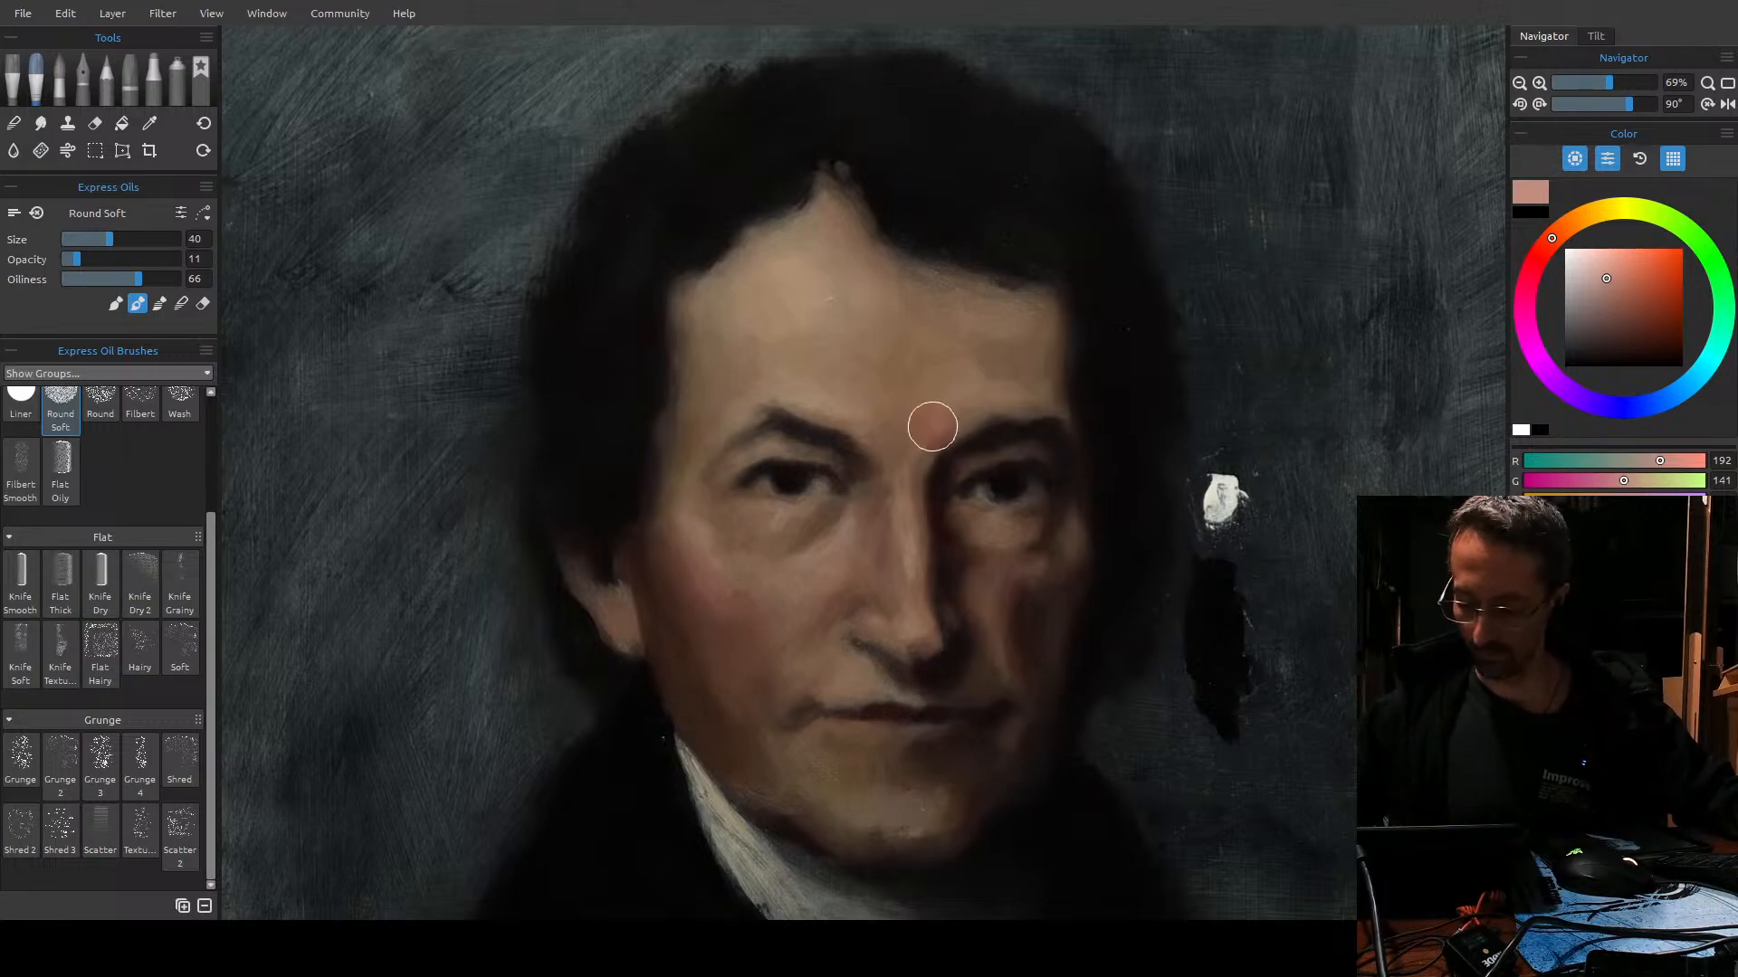
{"action": "key", "text": "bracketleft"}
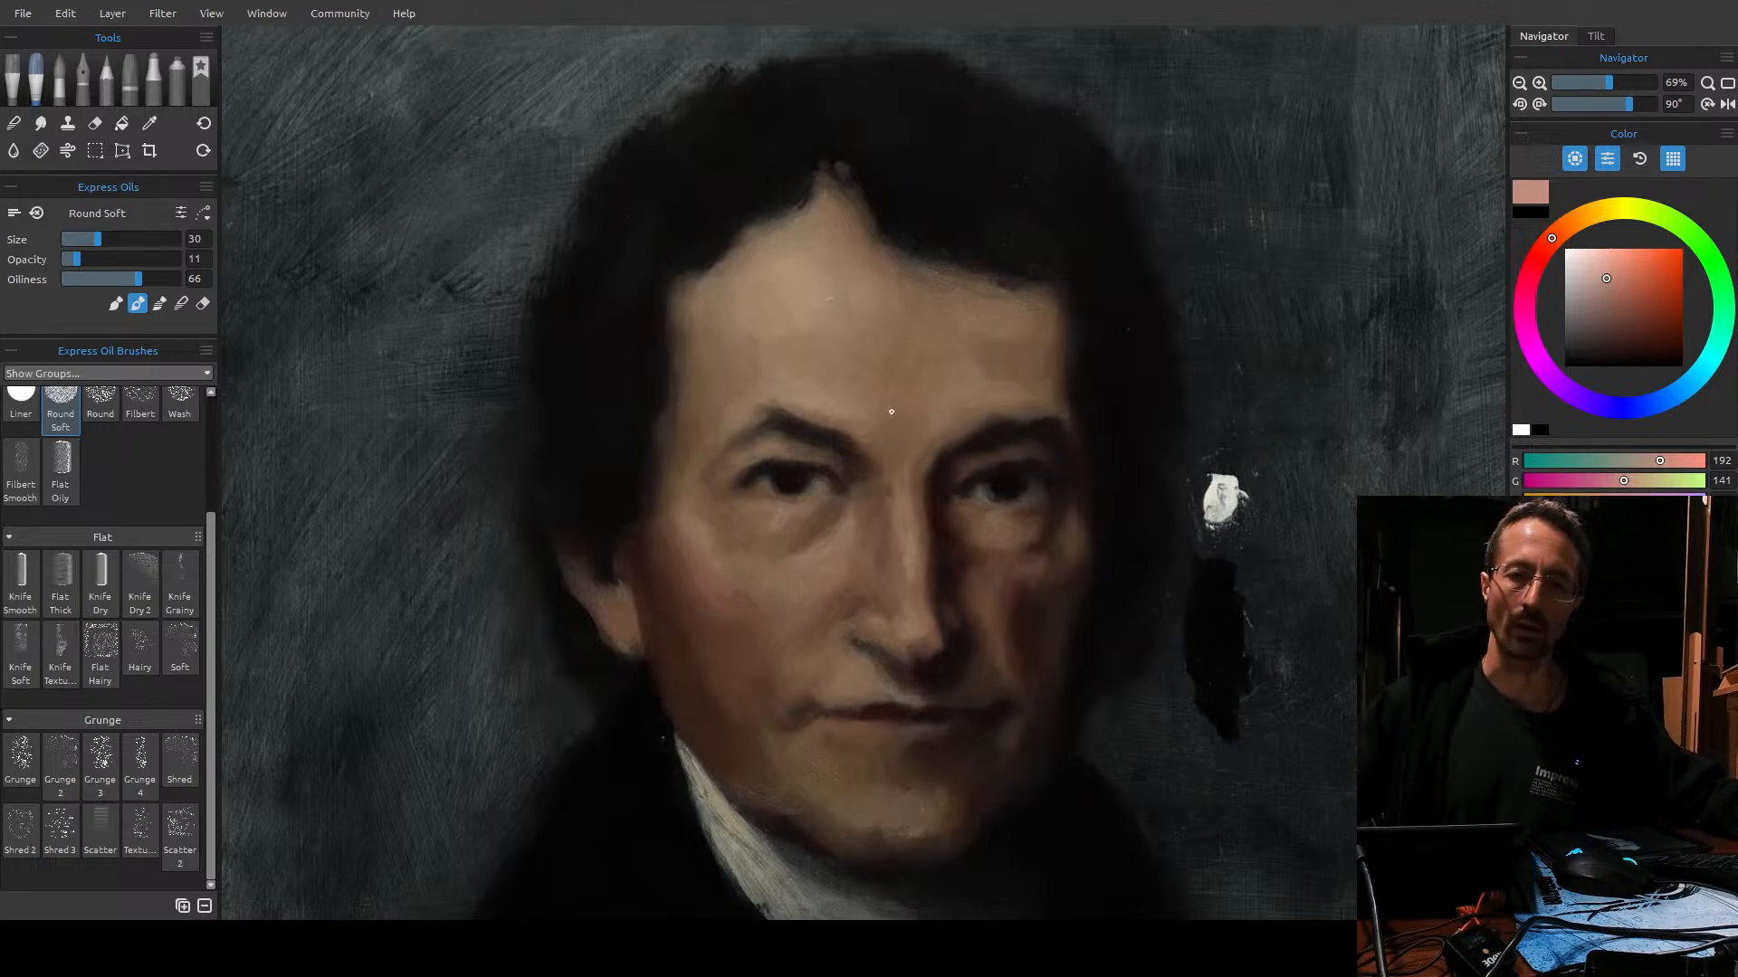
Glaze the pink tone over the forehead and beside the nose at brush sizes 30 to 35, undoing the last stroke.
{"action": "key", "text": "bracketright"}
{"action": "key", "text": "bracketleft"}
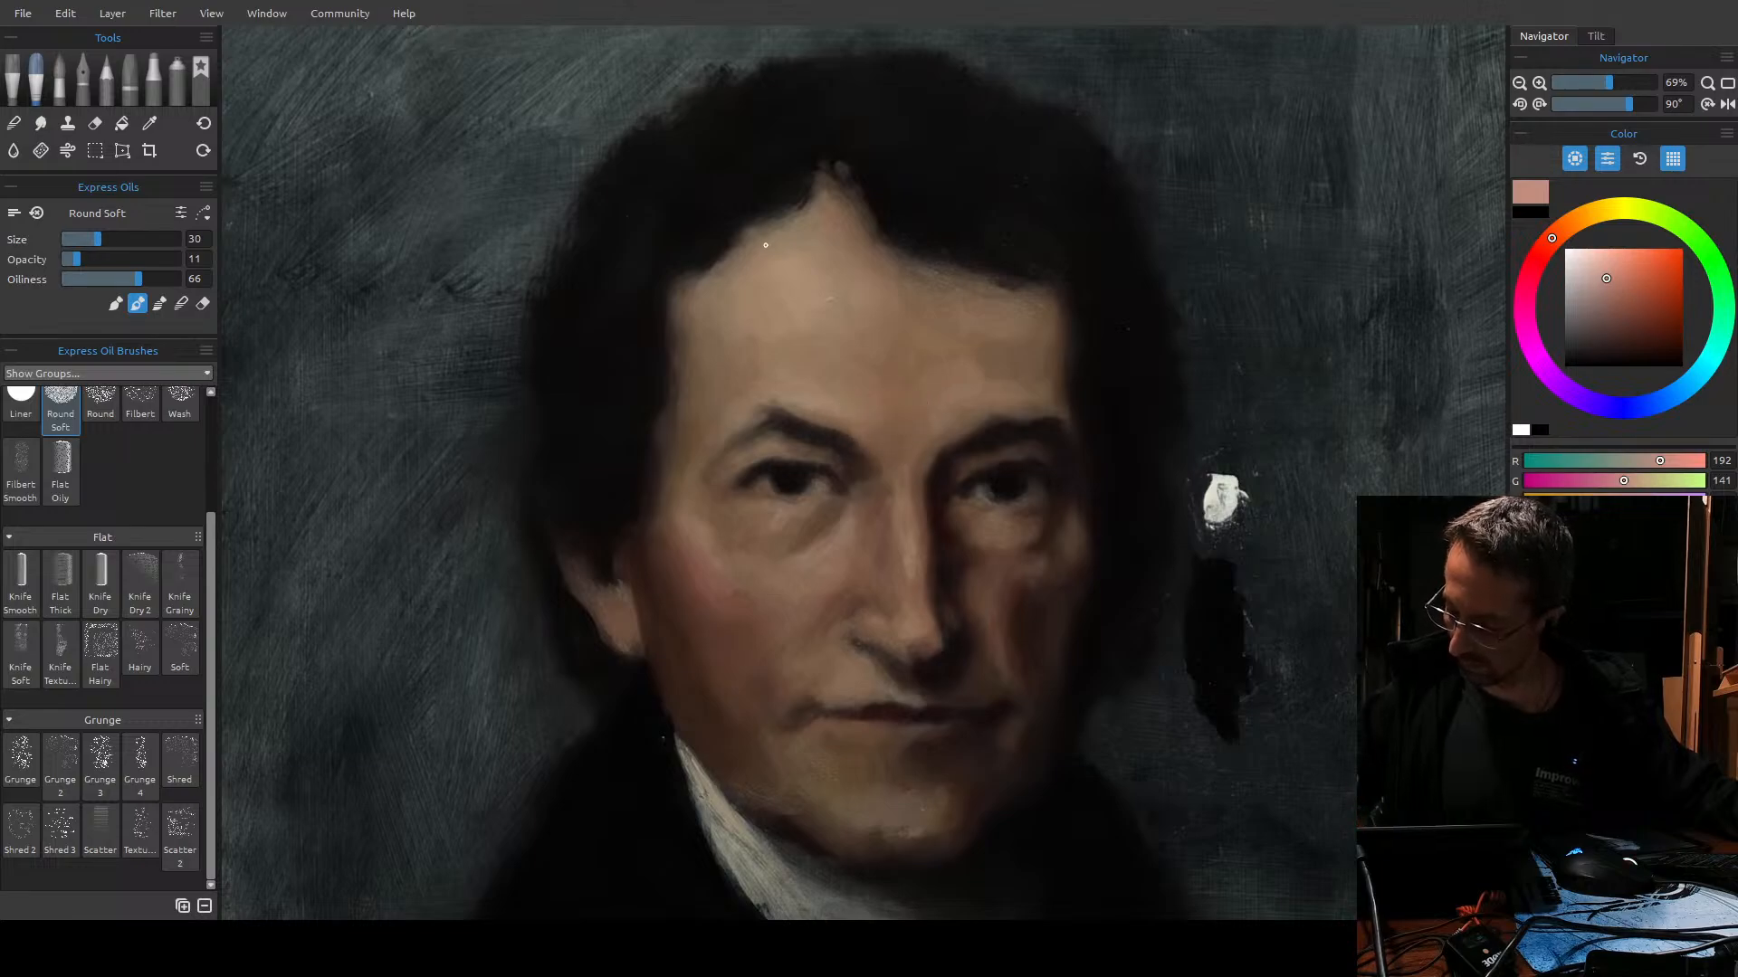
{"action": "key", "text": "bracketright"}
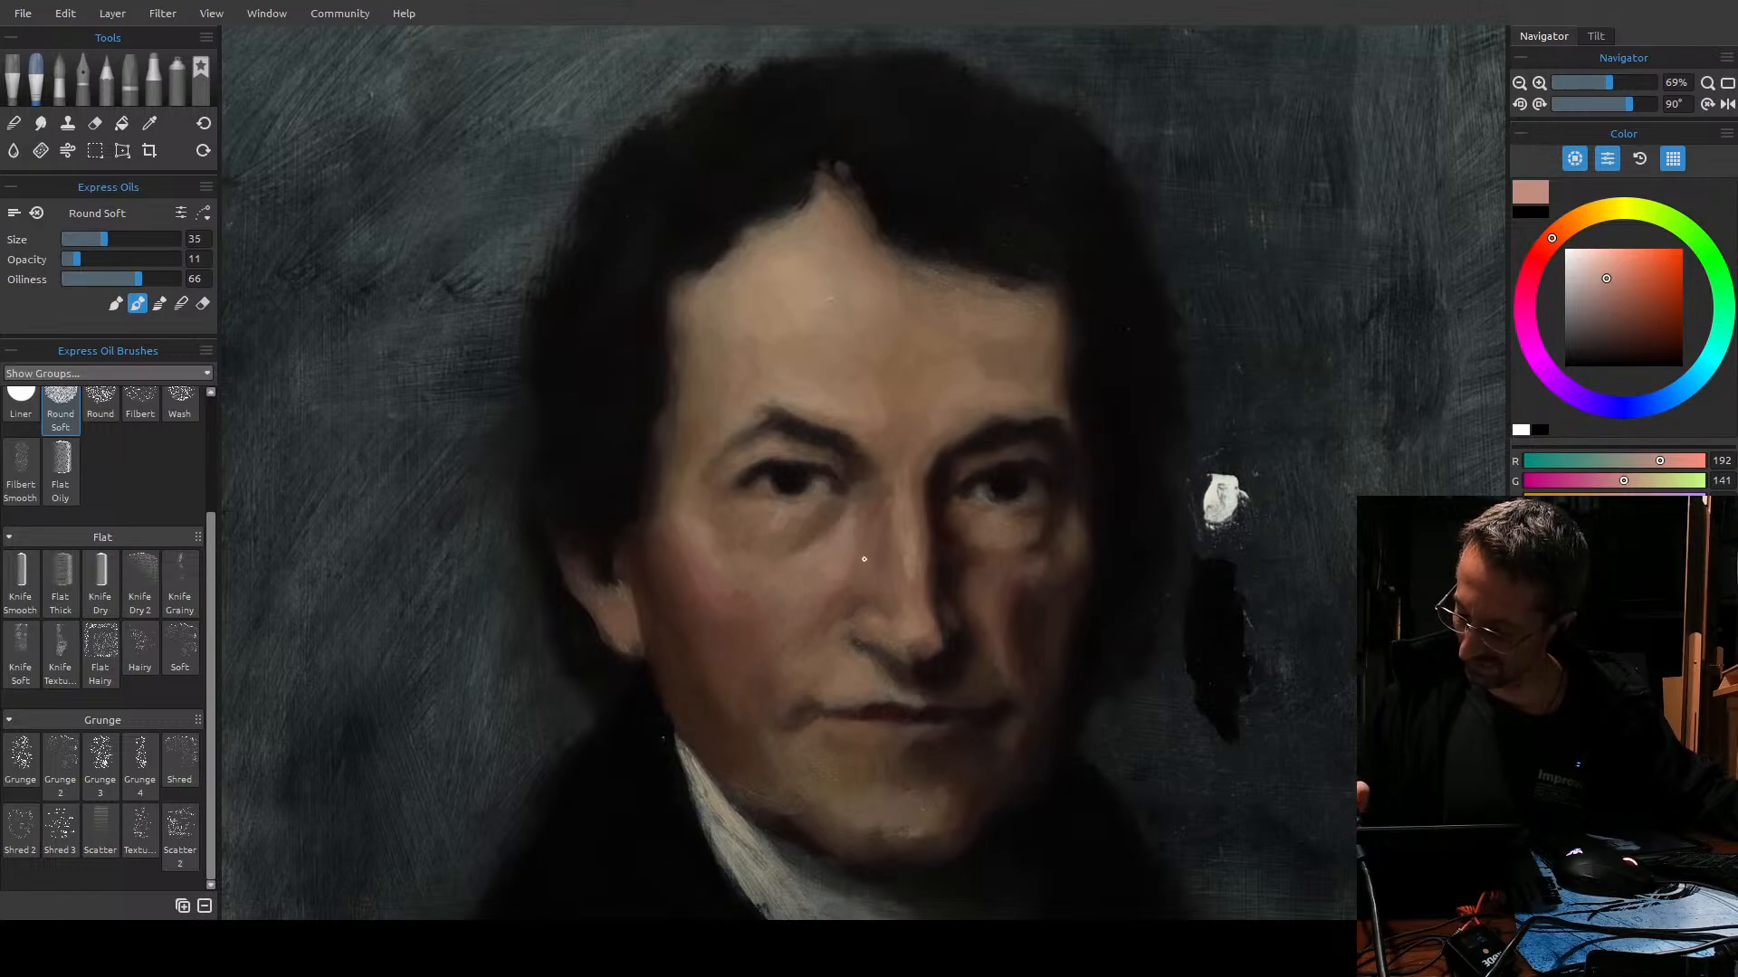
{"action": "key", "text": "d"}
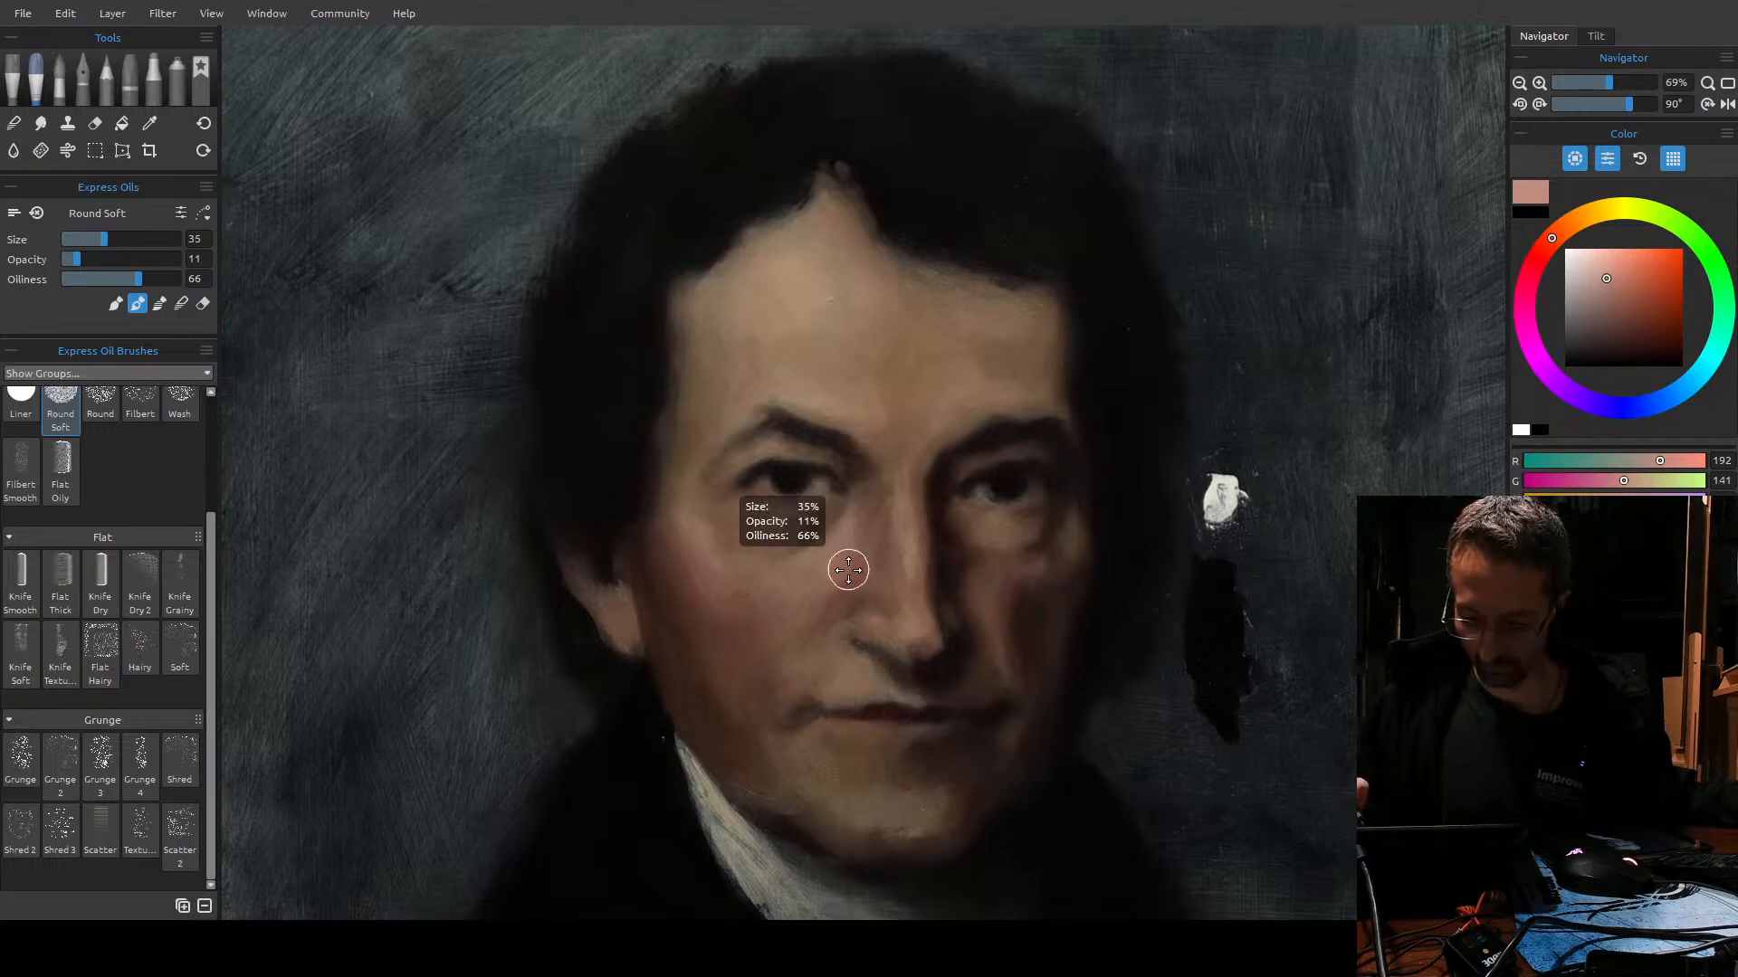
{"action": "key", "text": "ctrl+z"}
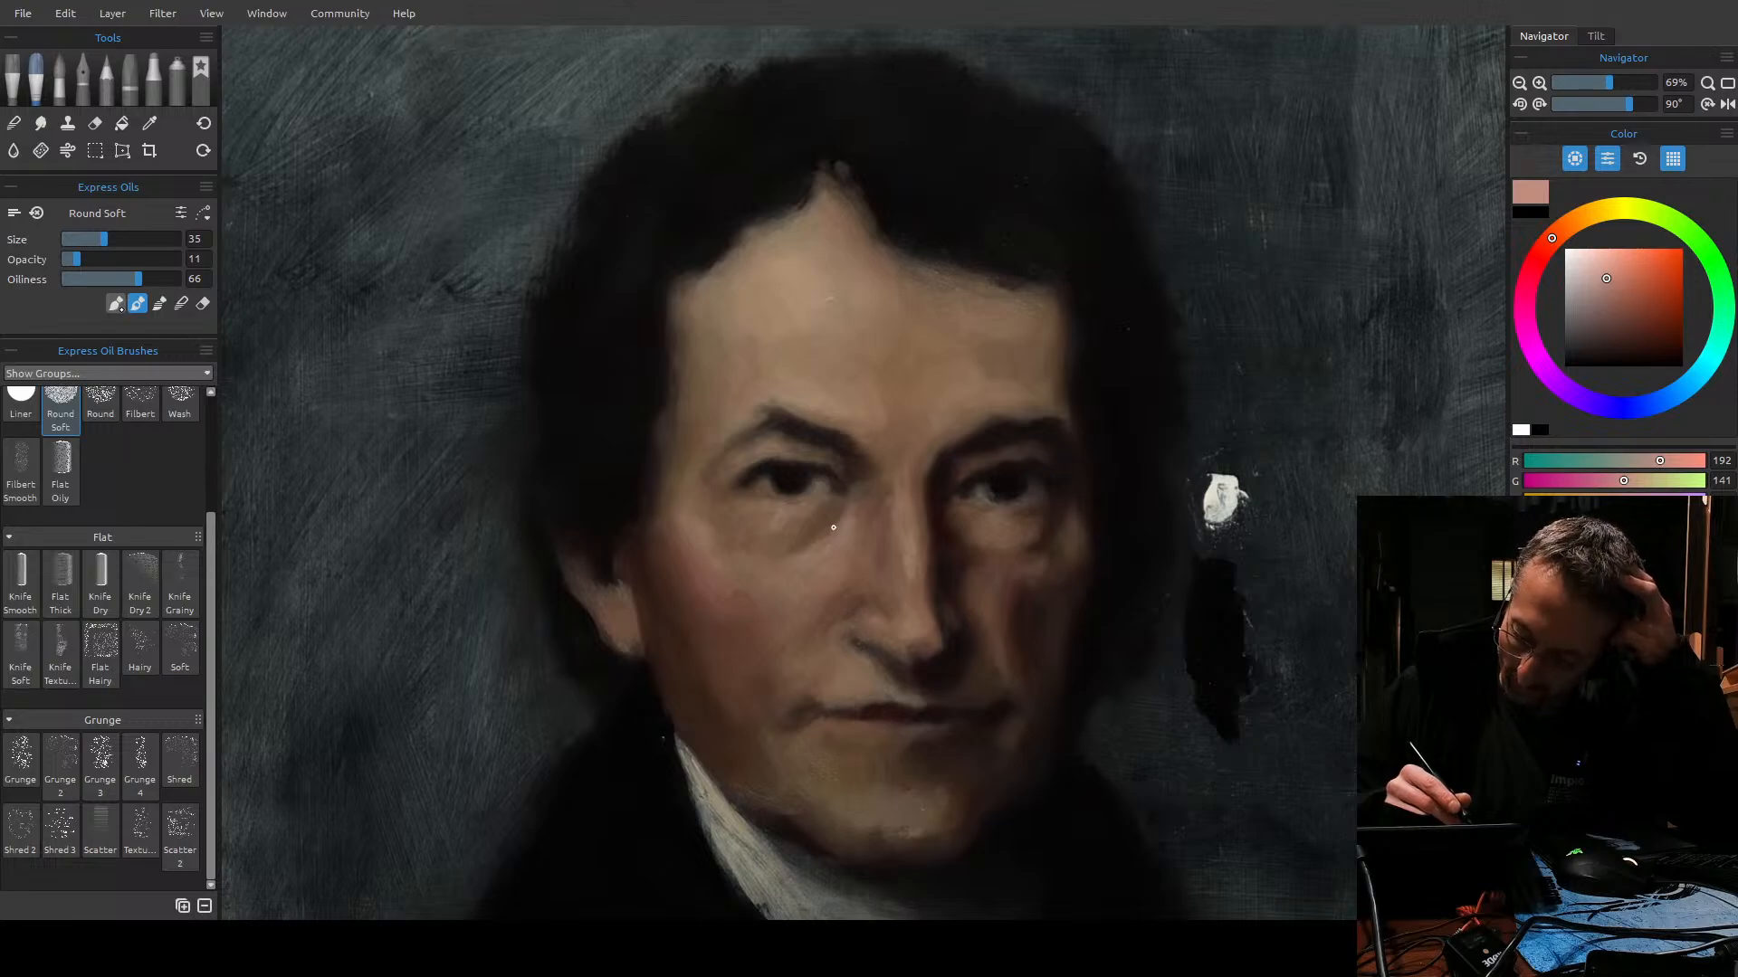
Switch to the Round brush at size 50 and lower its Opacity to 12.
{"action": "left_click", "coordinate": [101, 401]}
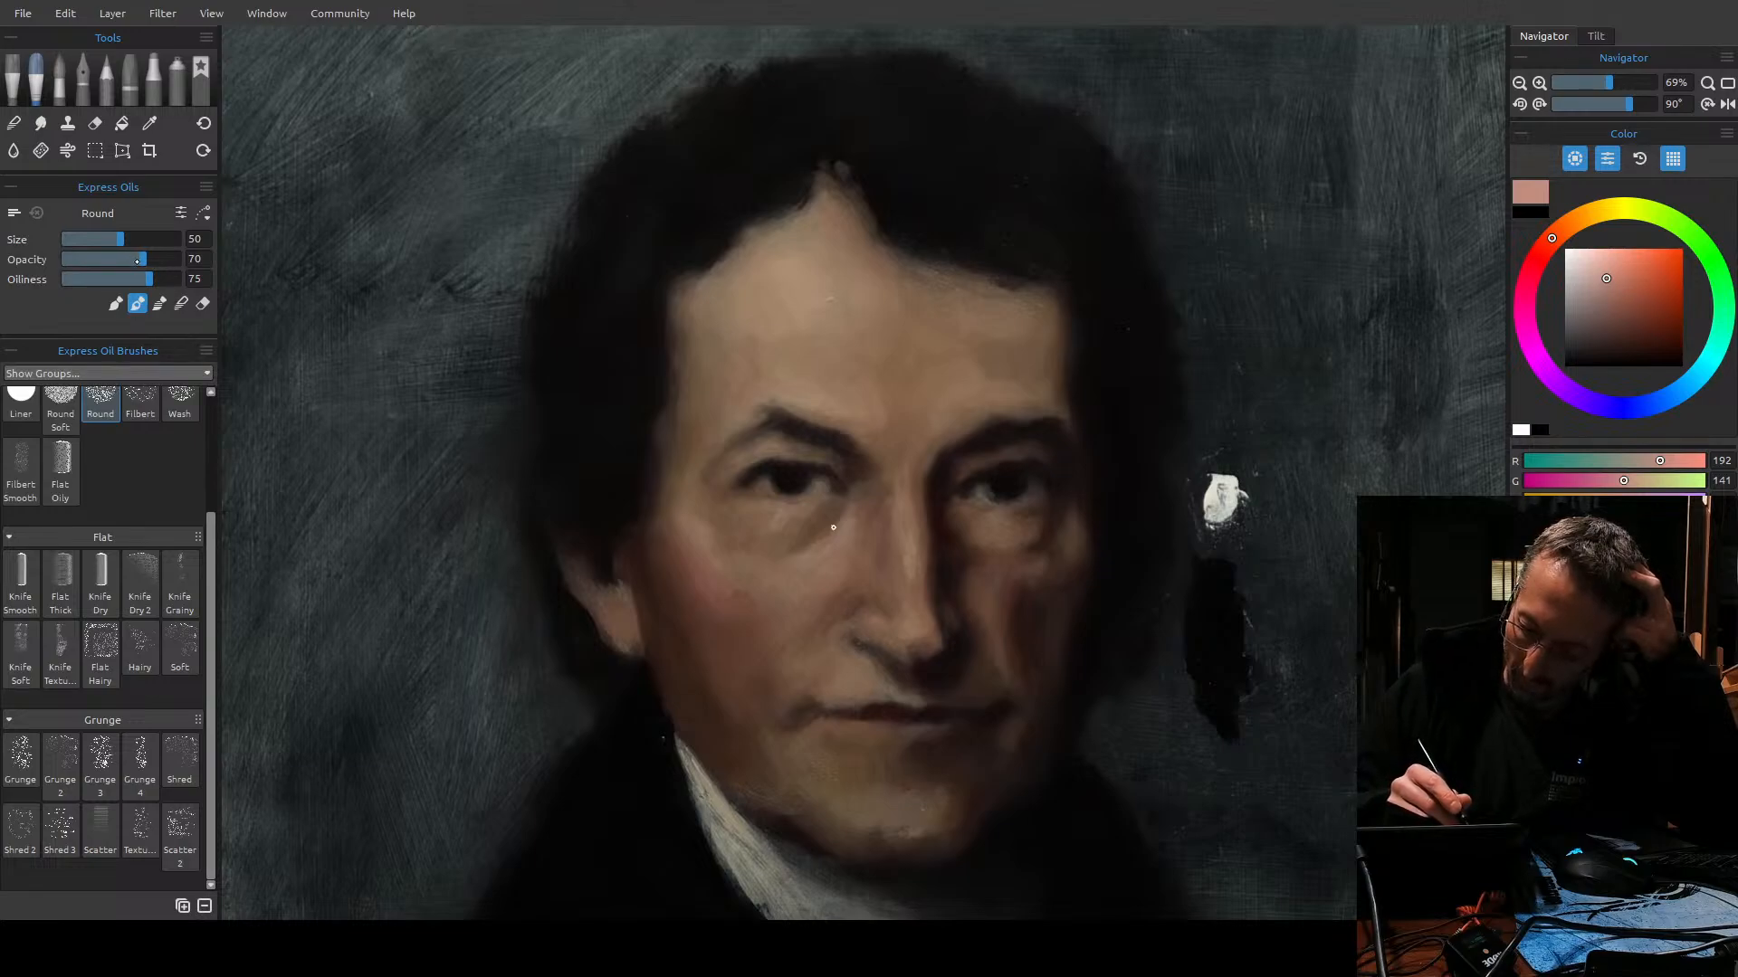
{"action": "left_click", "coordinate": [76, 259]}
{"action": "left_click", "coordinate": [203, 213]}
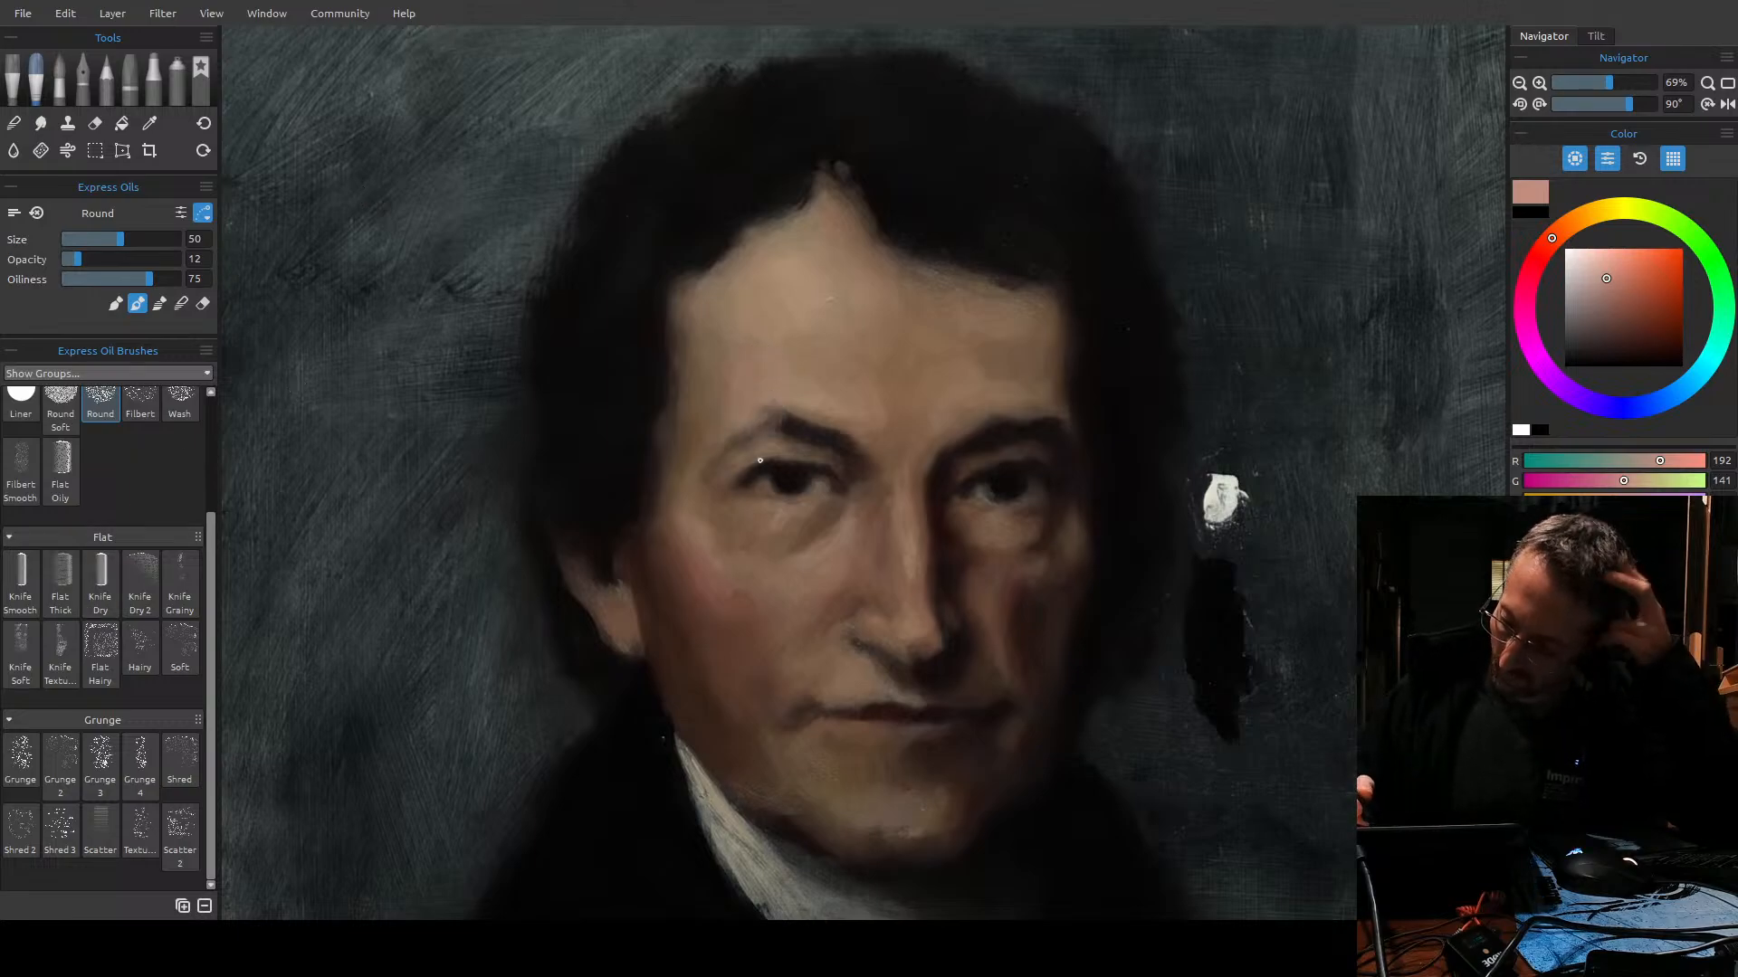
Undo the last glazing strokes made on the face with the Round brush.
{"action": "key", "text": "ctrl+z"}
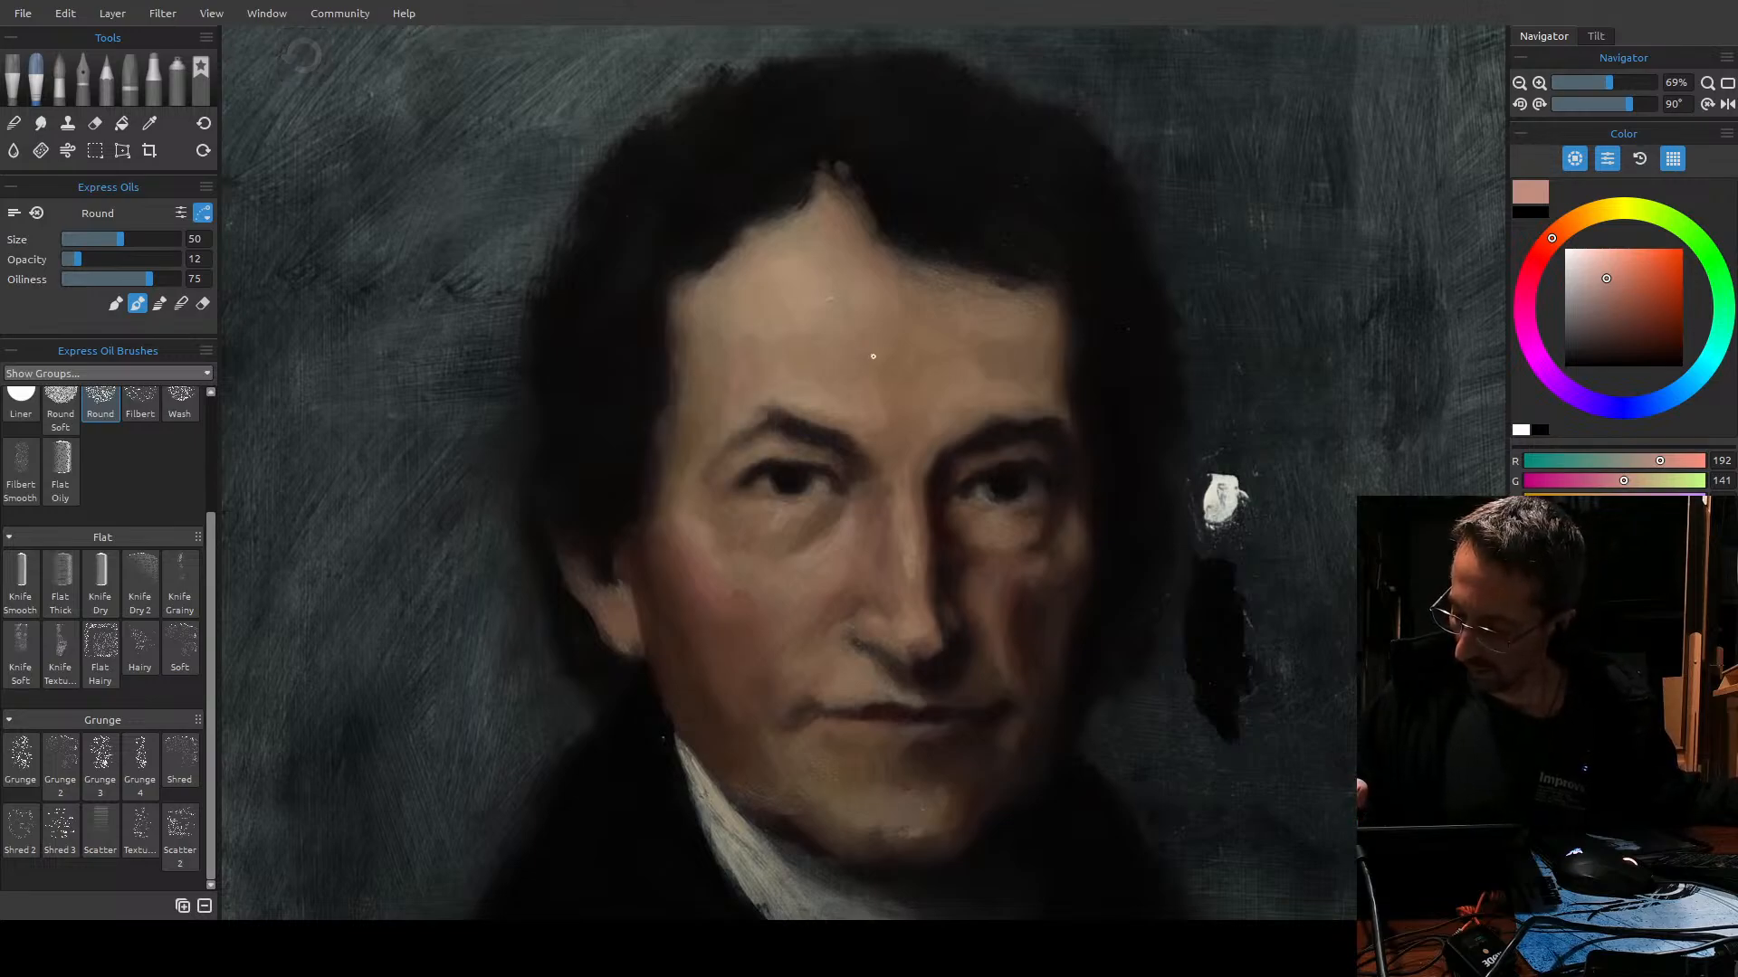
{"action": "key", "text": "ctrl+z"}
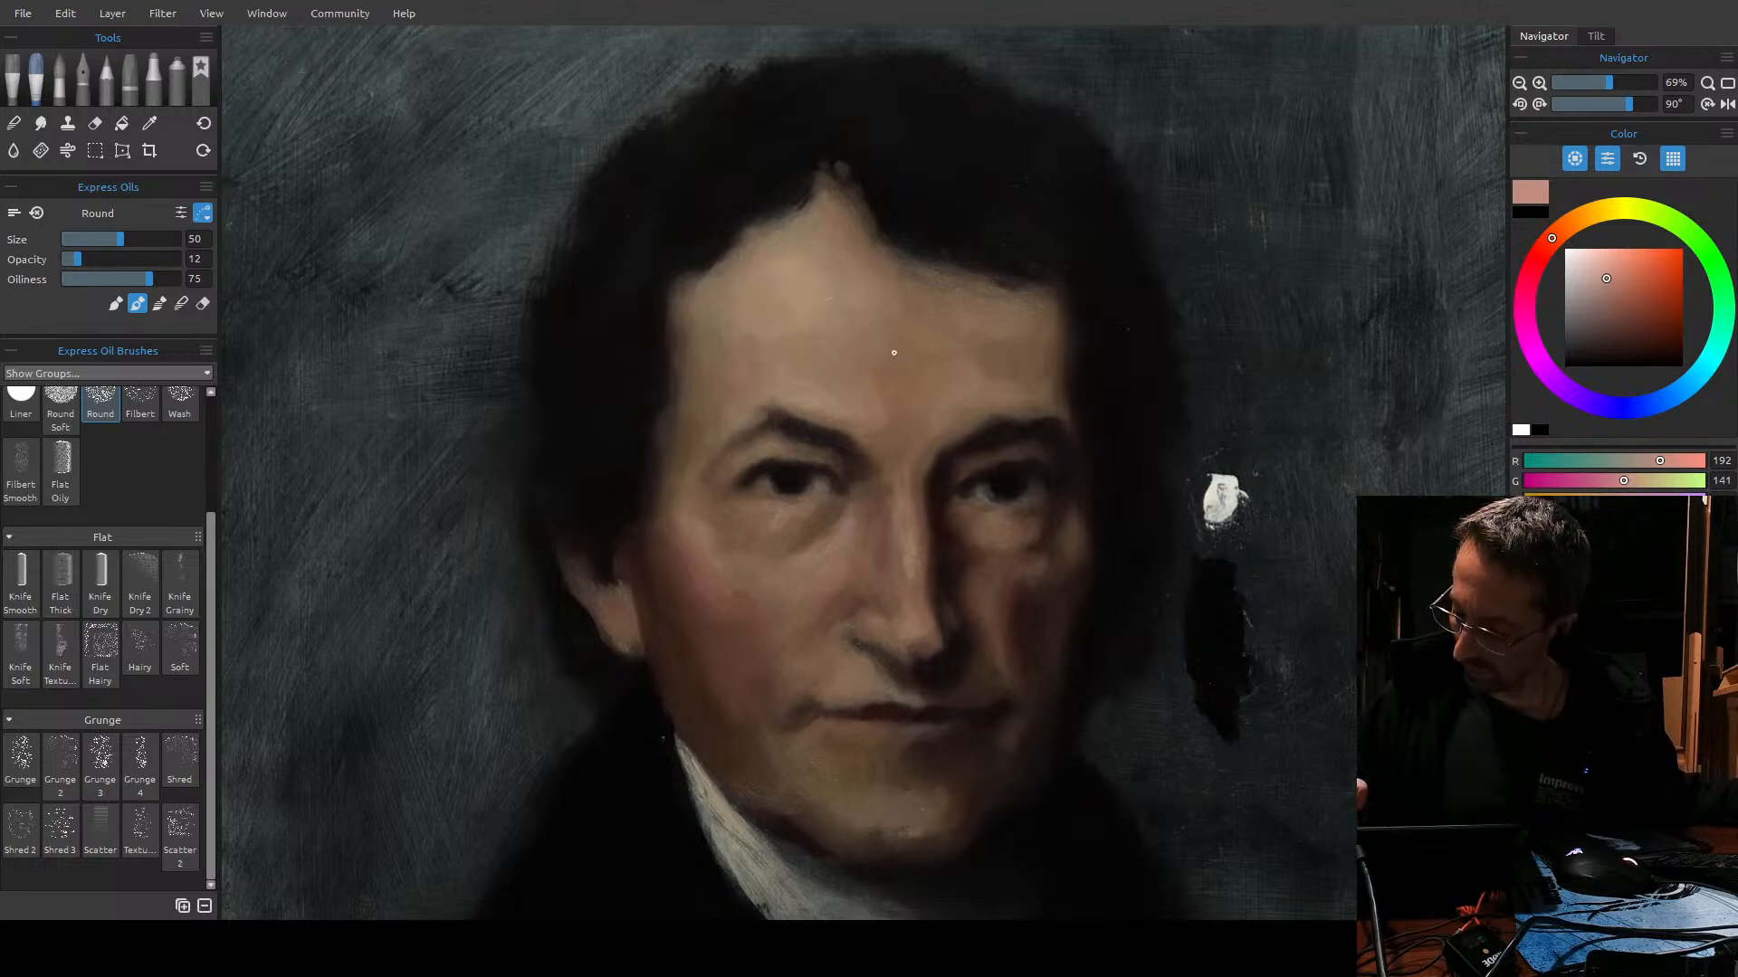
{"action": "key", "text": "ctrl+z"}
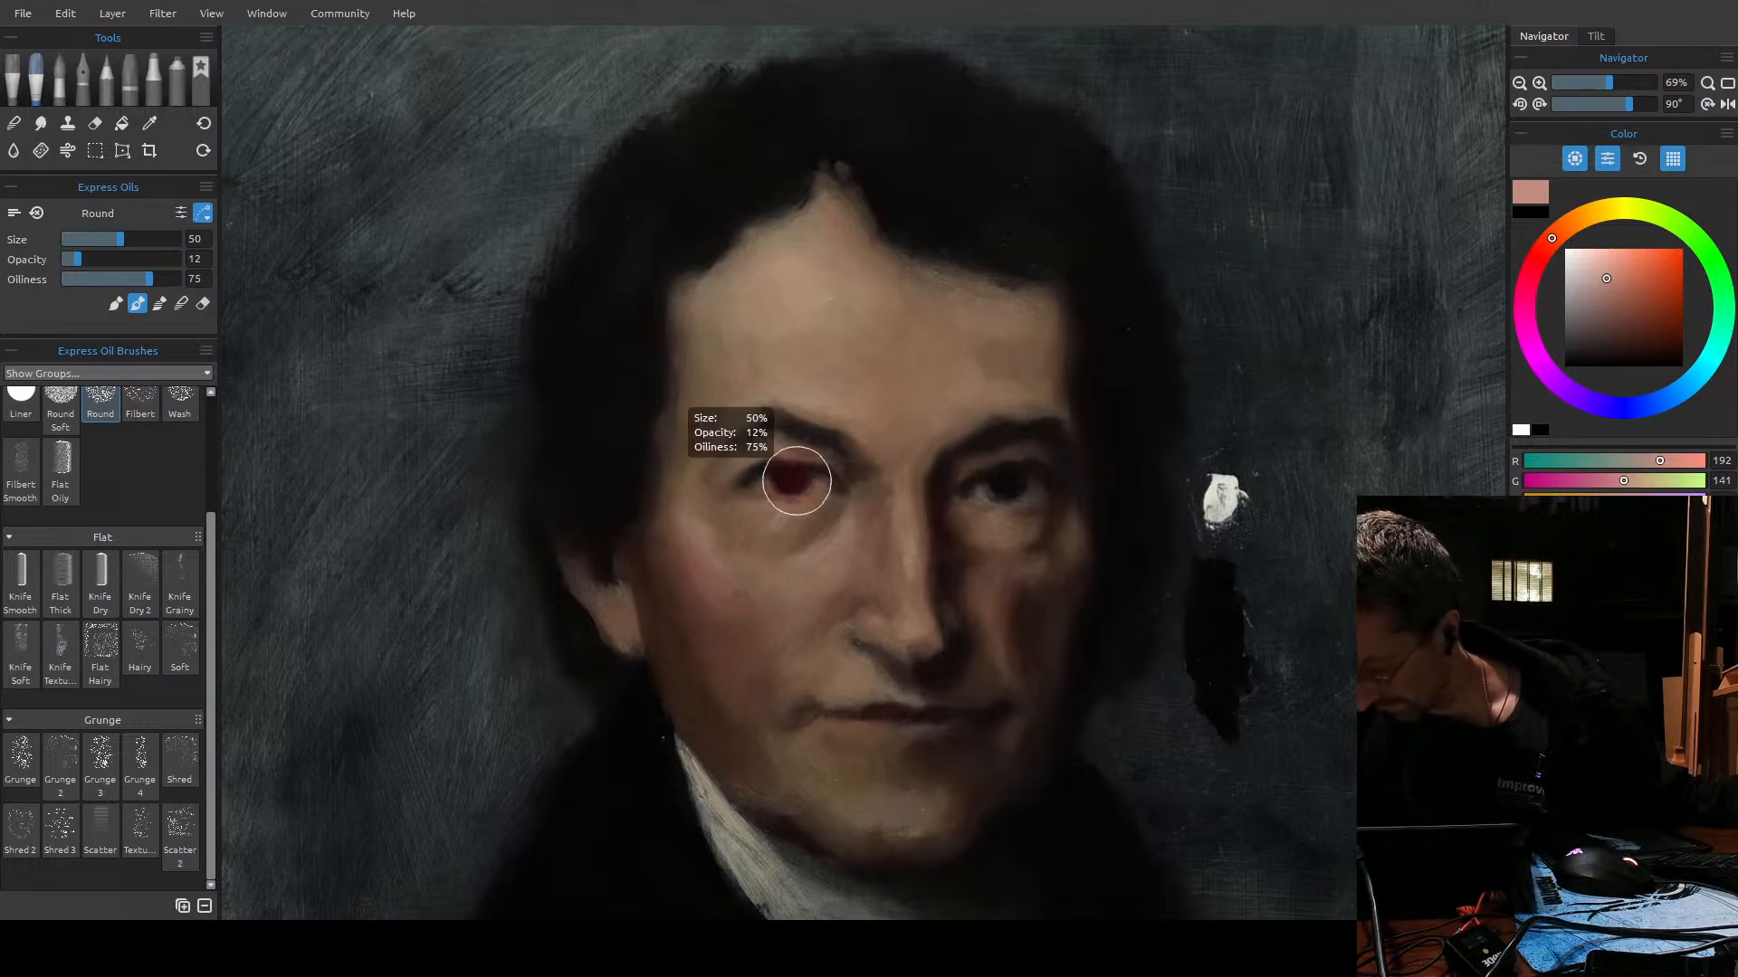
{"action": "key", "text": "ctrl+z"}
{"action": "left_click_drag", "start_coordinate": [974, 180], "coordinate": [959, 222]}
{"action": "key", "text": "ctrl+z"}
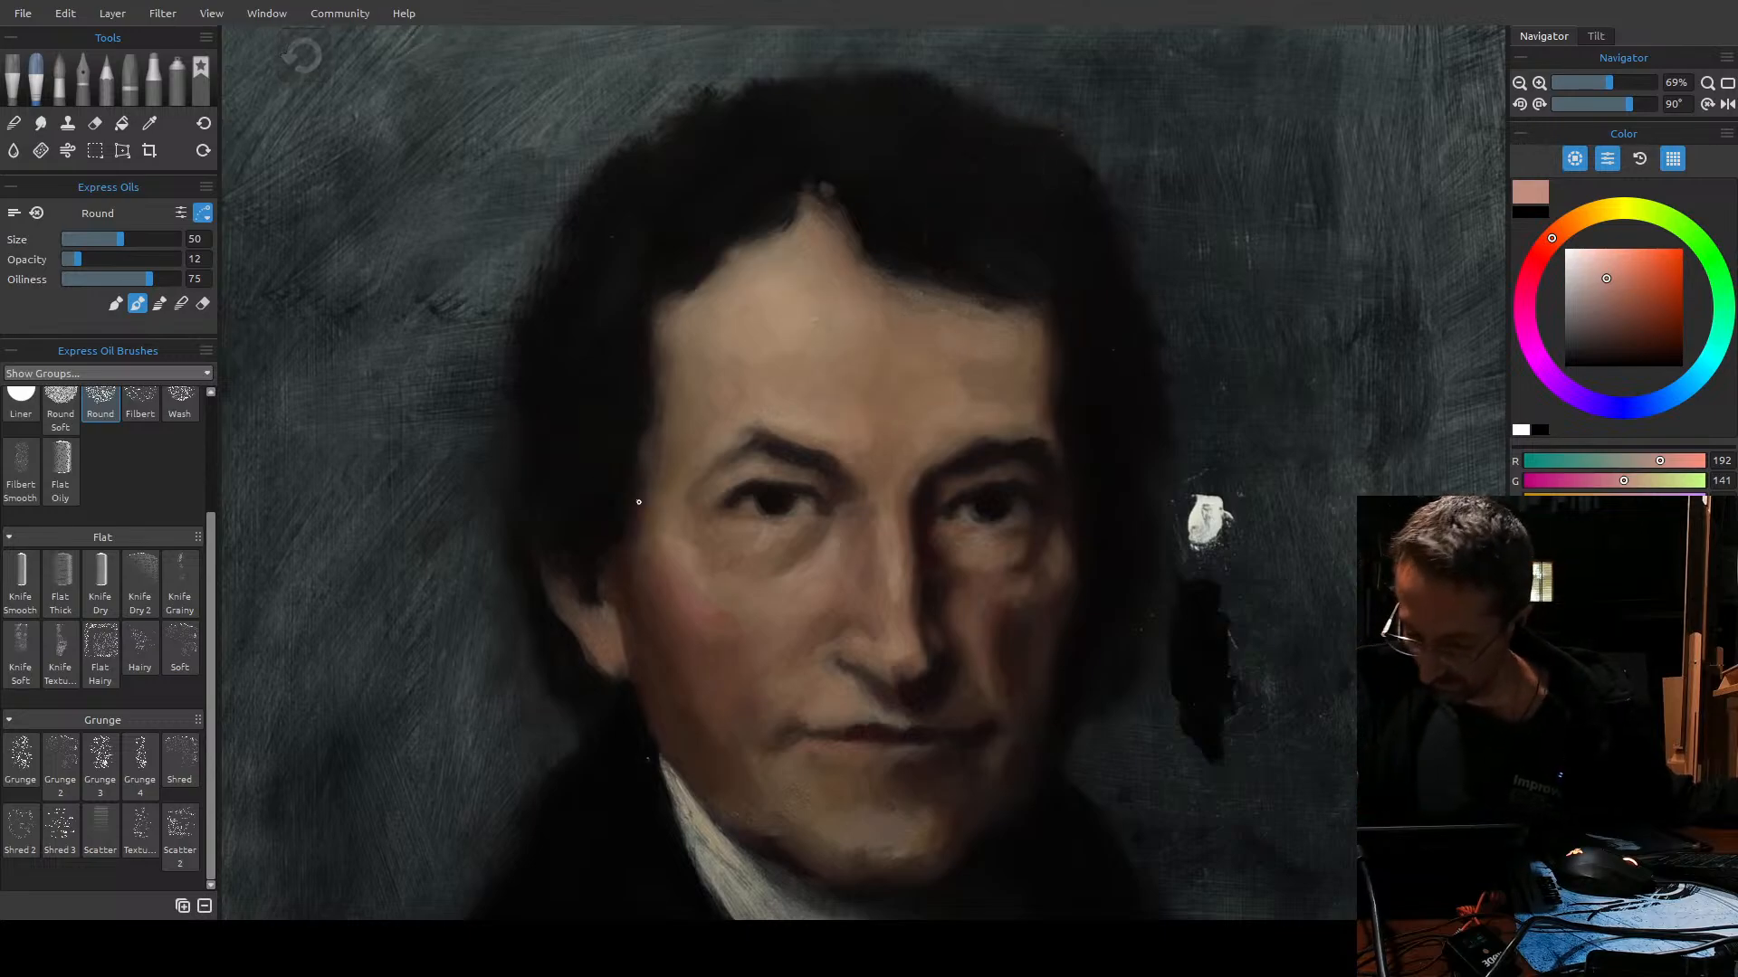
Try a very dark brown stroke, R 18, G 10, across the forehead with the Opacity at 98, and undo it.
{"action": "left_click", "coordinate": [174, 259]}
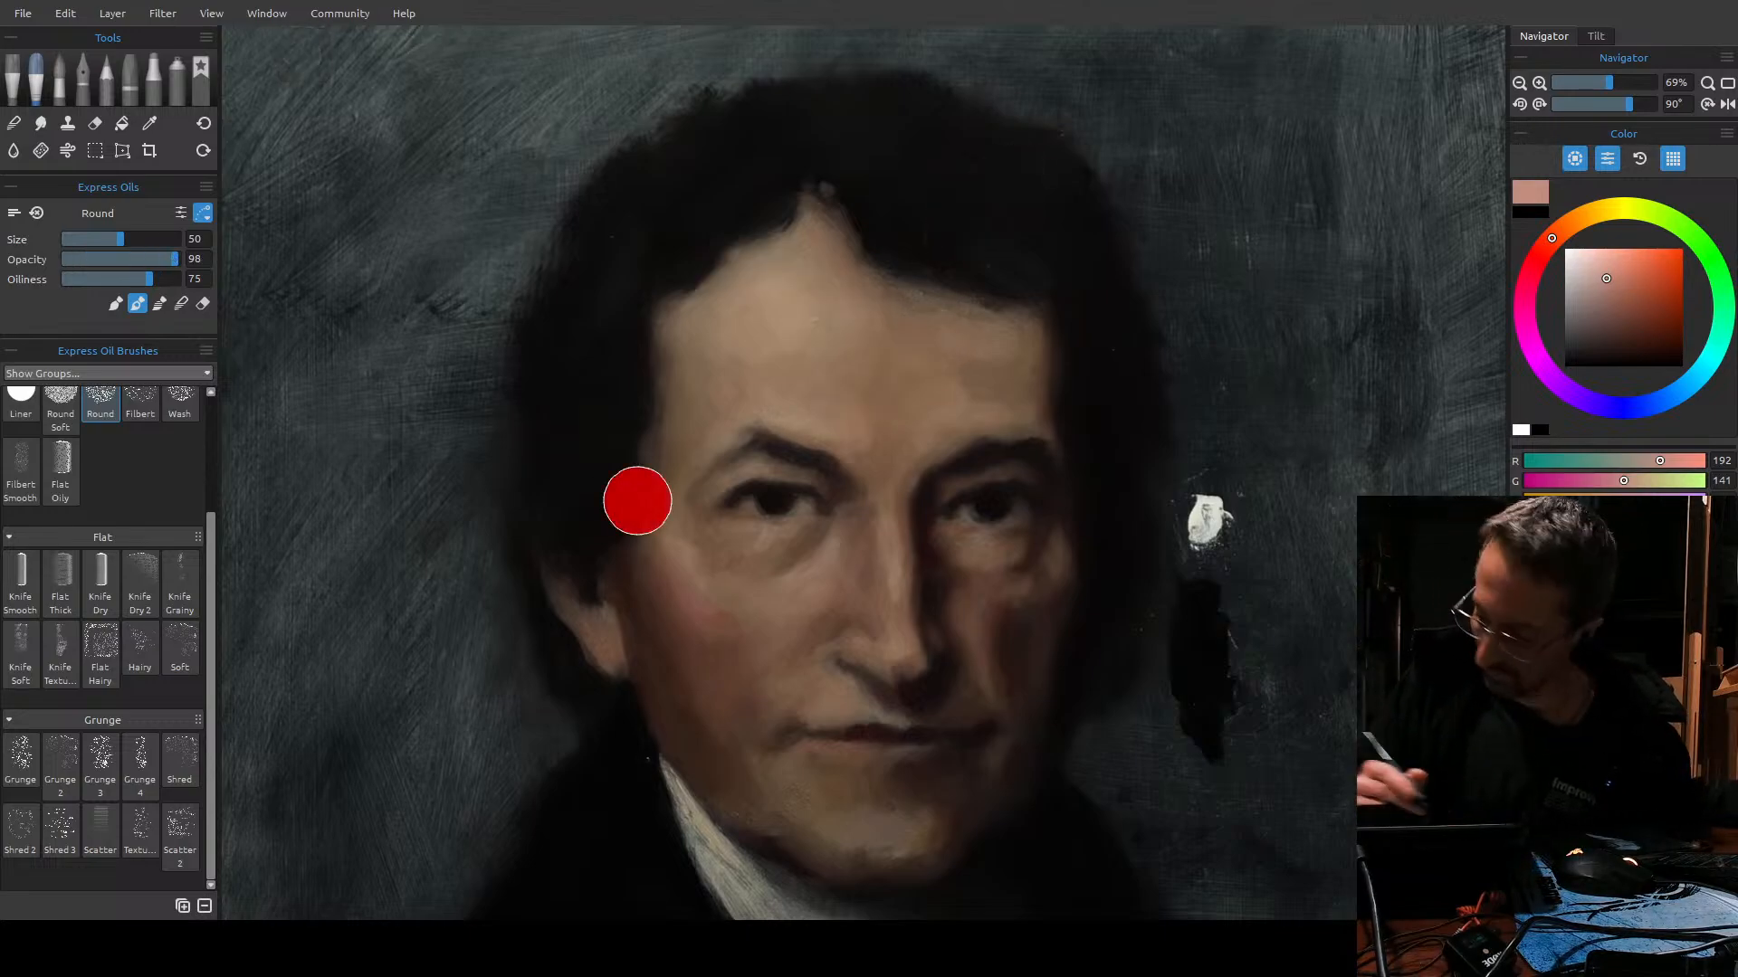
{"action": "left_click", "coordinate": [1629, 358]}
{"action": "left_click_drag", "start_coordinate": [952, 312], "coordinate": [756, 385]}
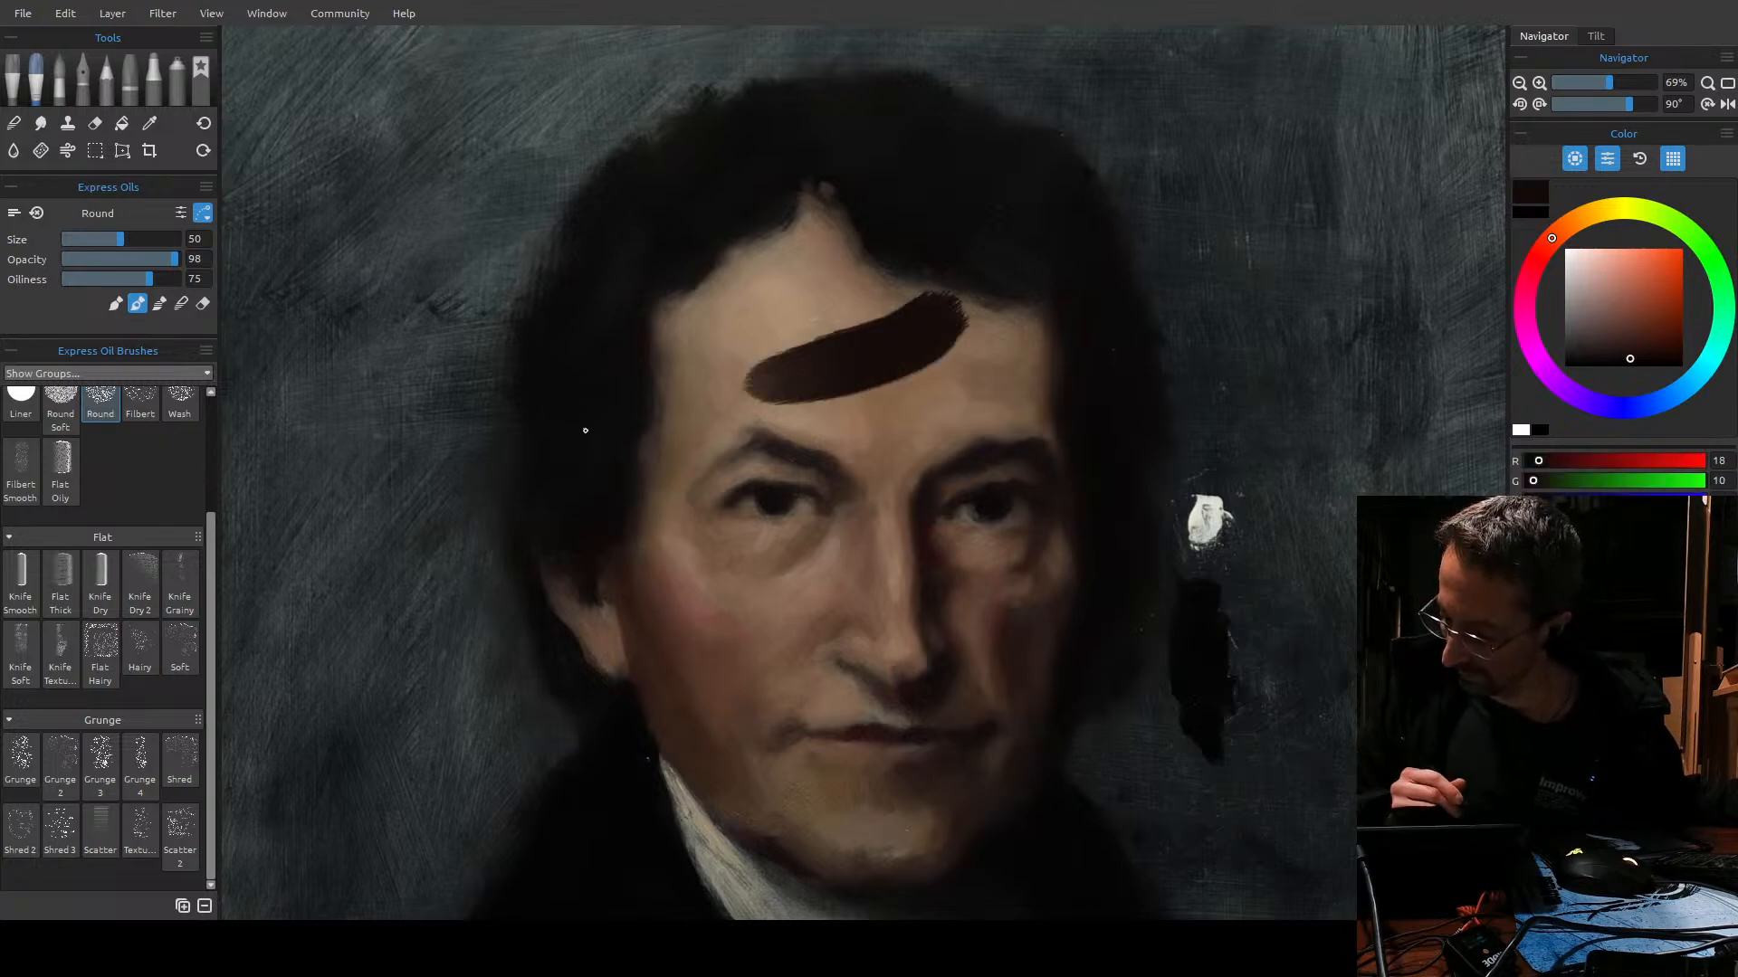
{"action": "left_click_drag", "start_coordinate": [586, 431], "coordinate": [584, 429]}
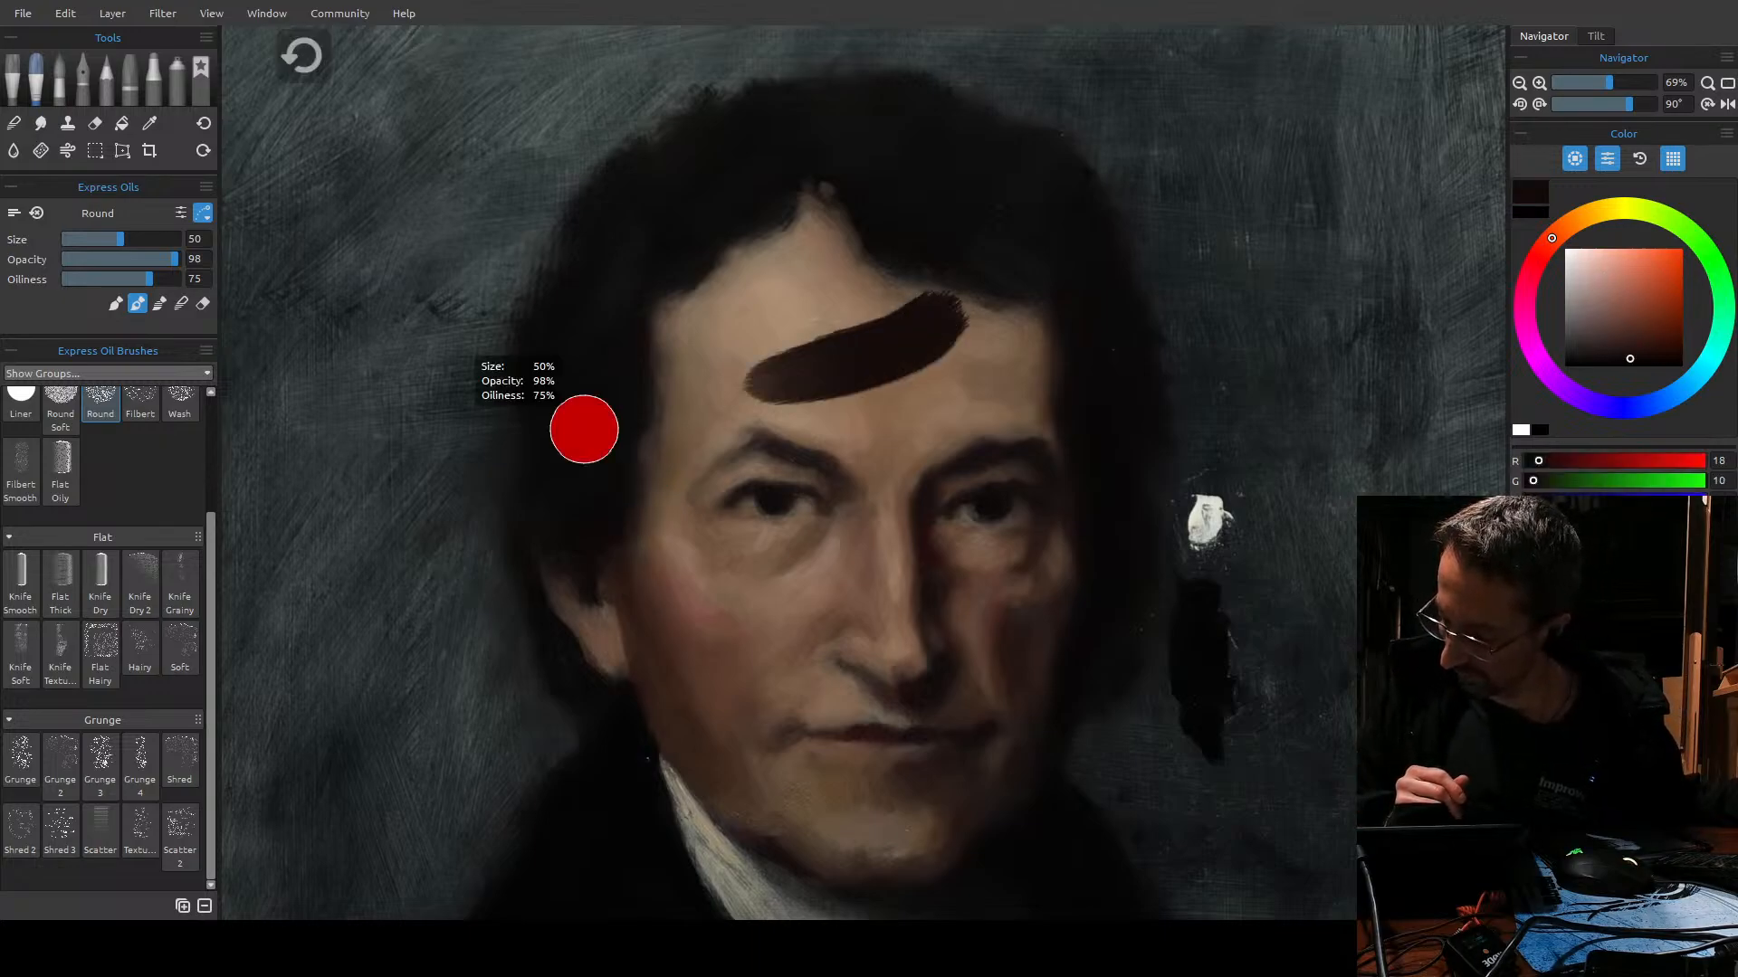
{"action": "key", "text": "ctrl+z"}
Lower the Round brush's Opacity to 14 and its size to 30 for glazing the face.
{"action": "left_click", "coordinate": [155, 260]}
{"action": "left_click_drag", "start_coordinate": [155, 262], "coordinate": [80, 260]}
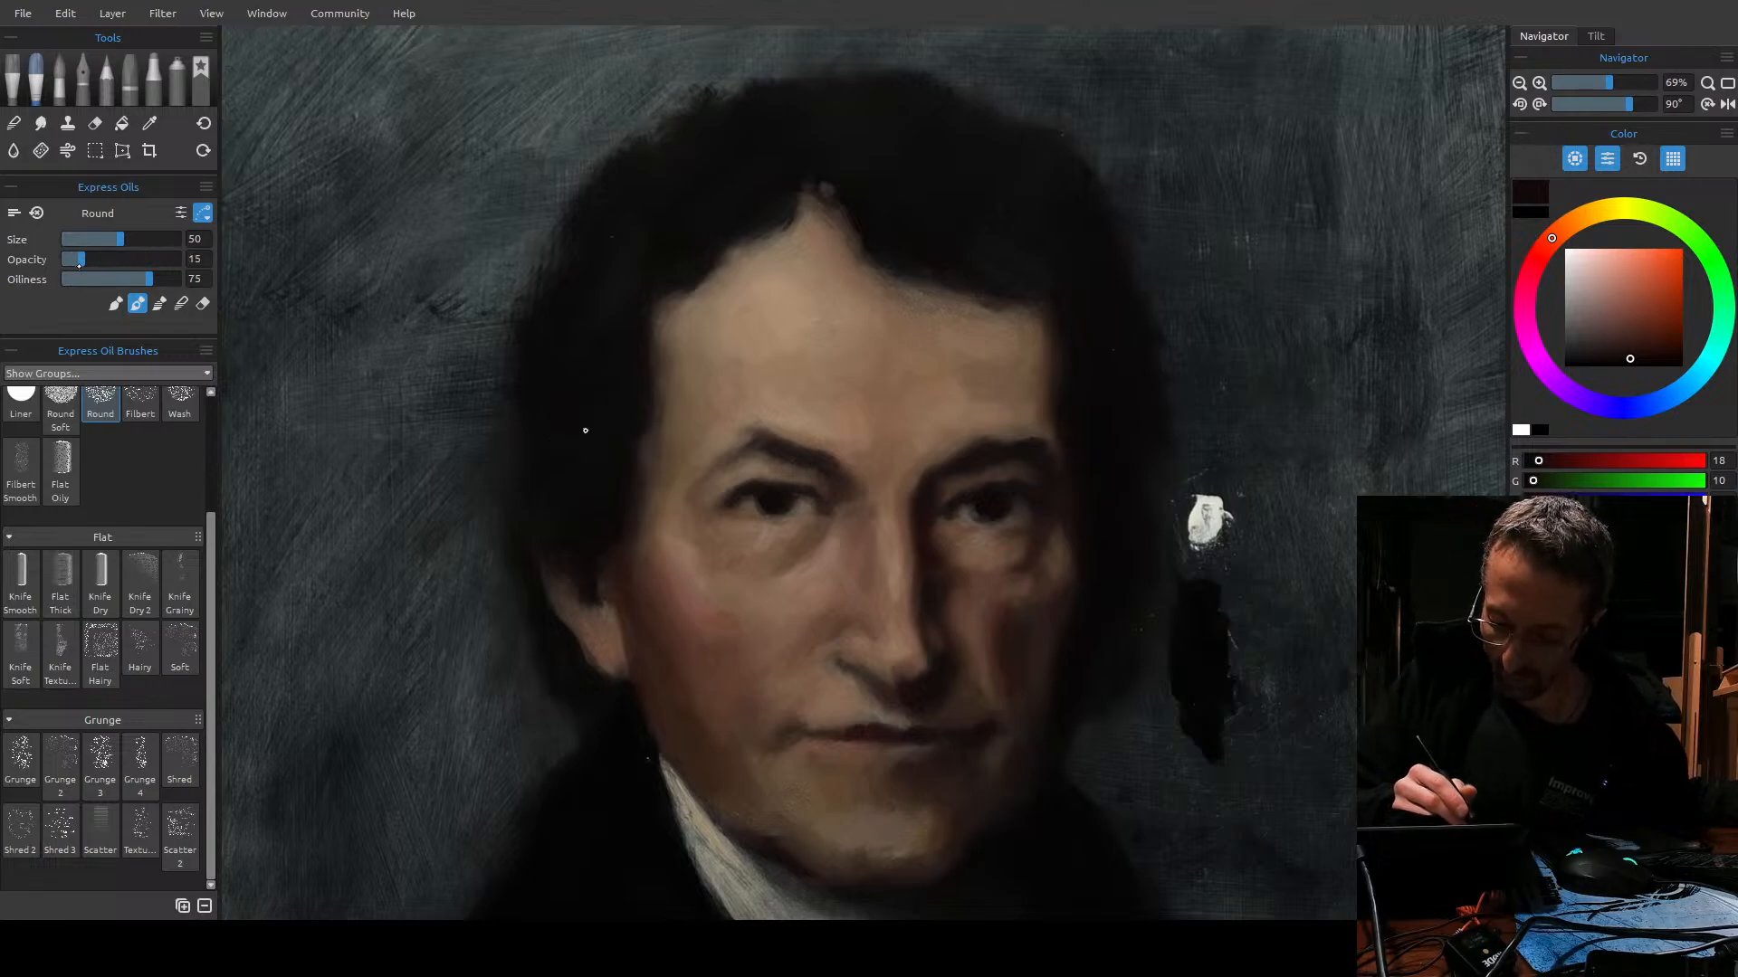
{"action": "left_click", "coordinate": [86, 261]}
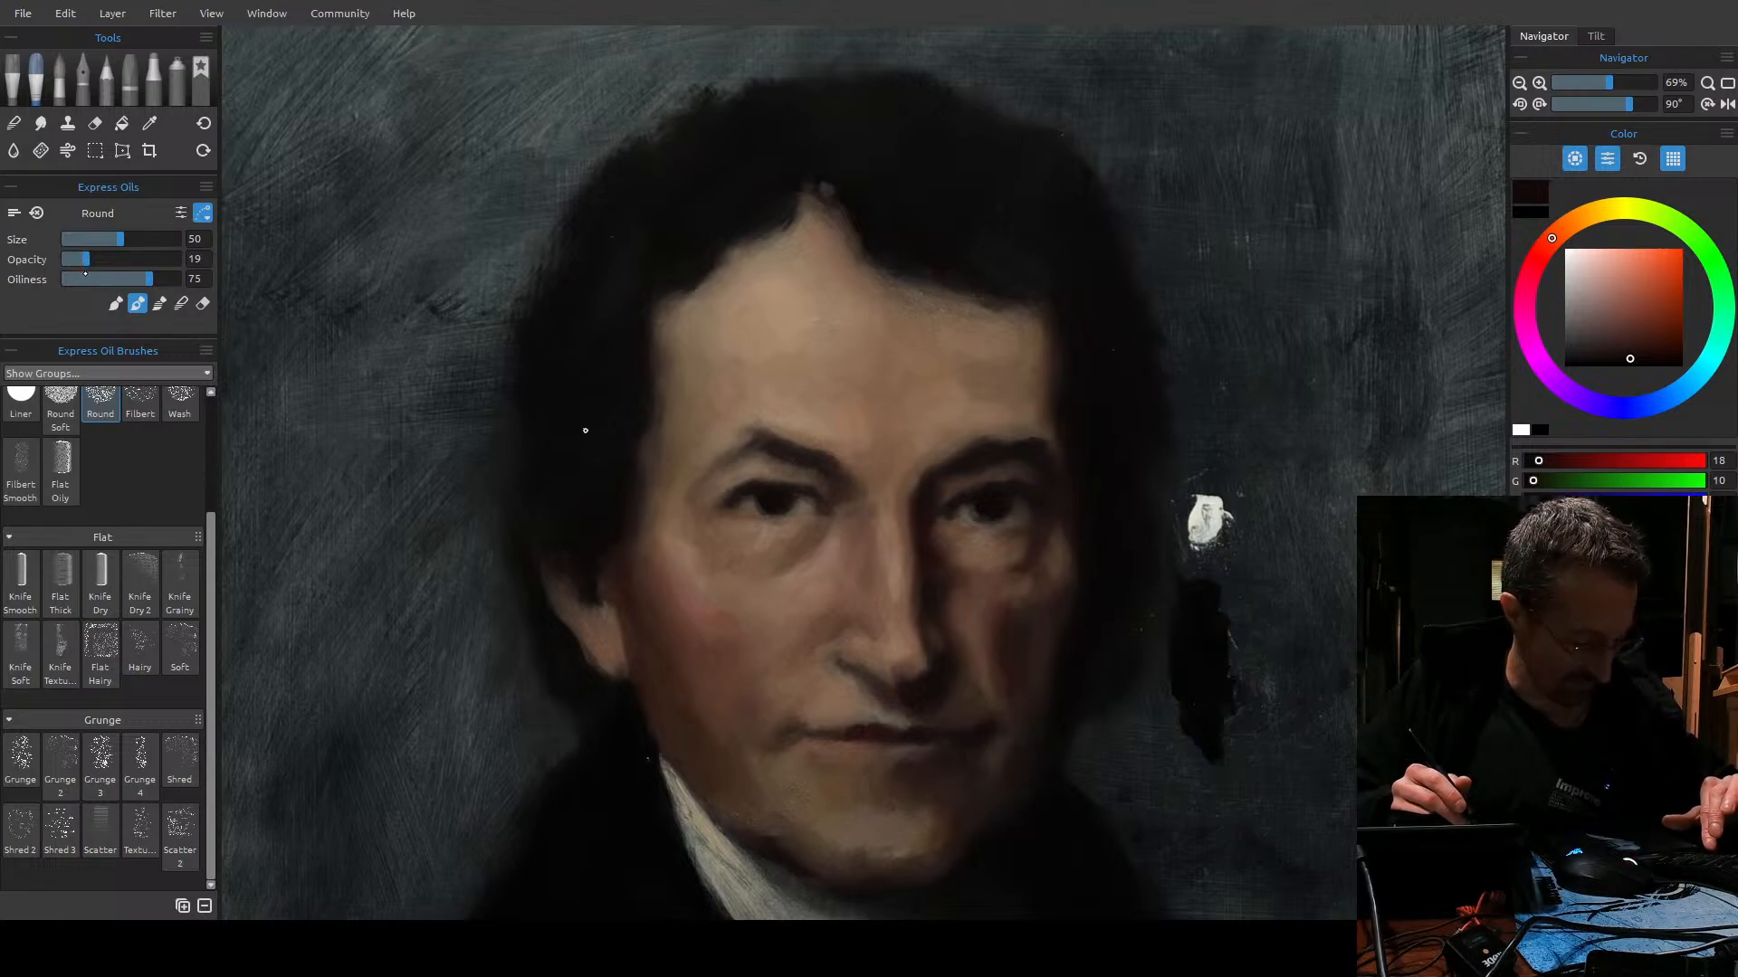
{"action": "left_click_drag", "start_coordinate": [87, 260], "coordinate": [77, 260]}
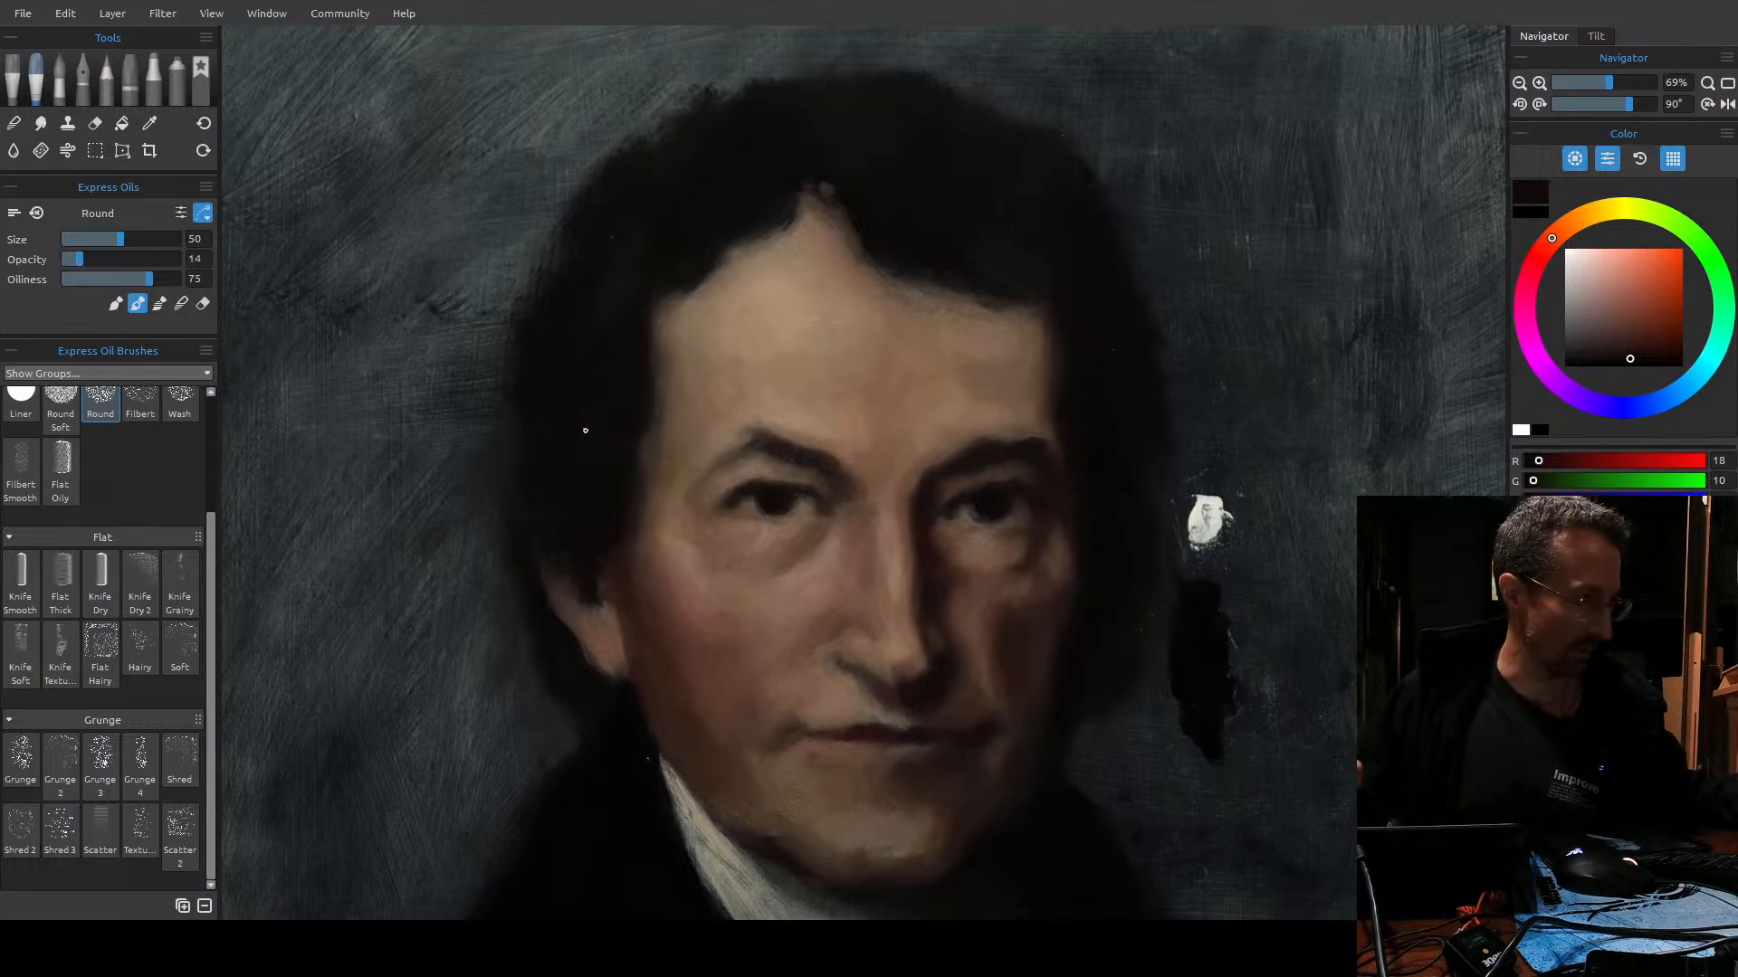
{"action": "left_click_drag", "start_coordinate": [825, 584], "coordinate": [857, 469]}
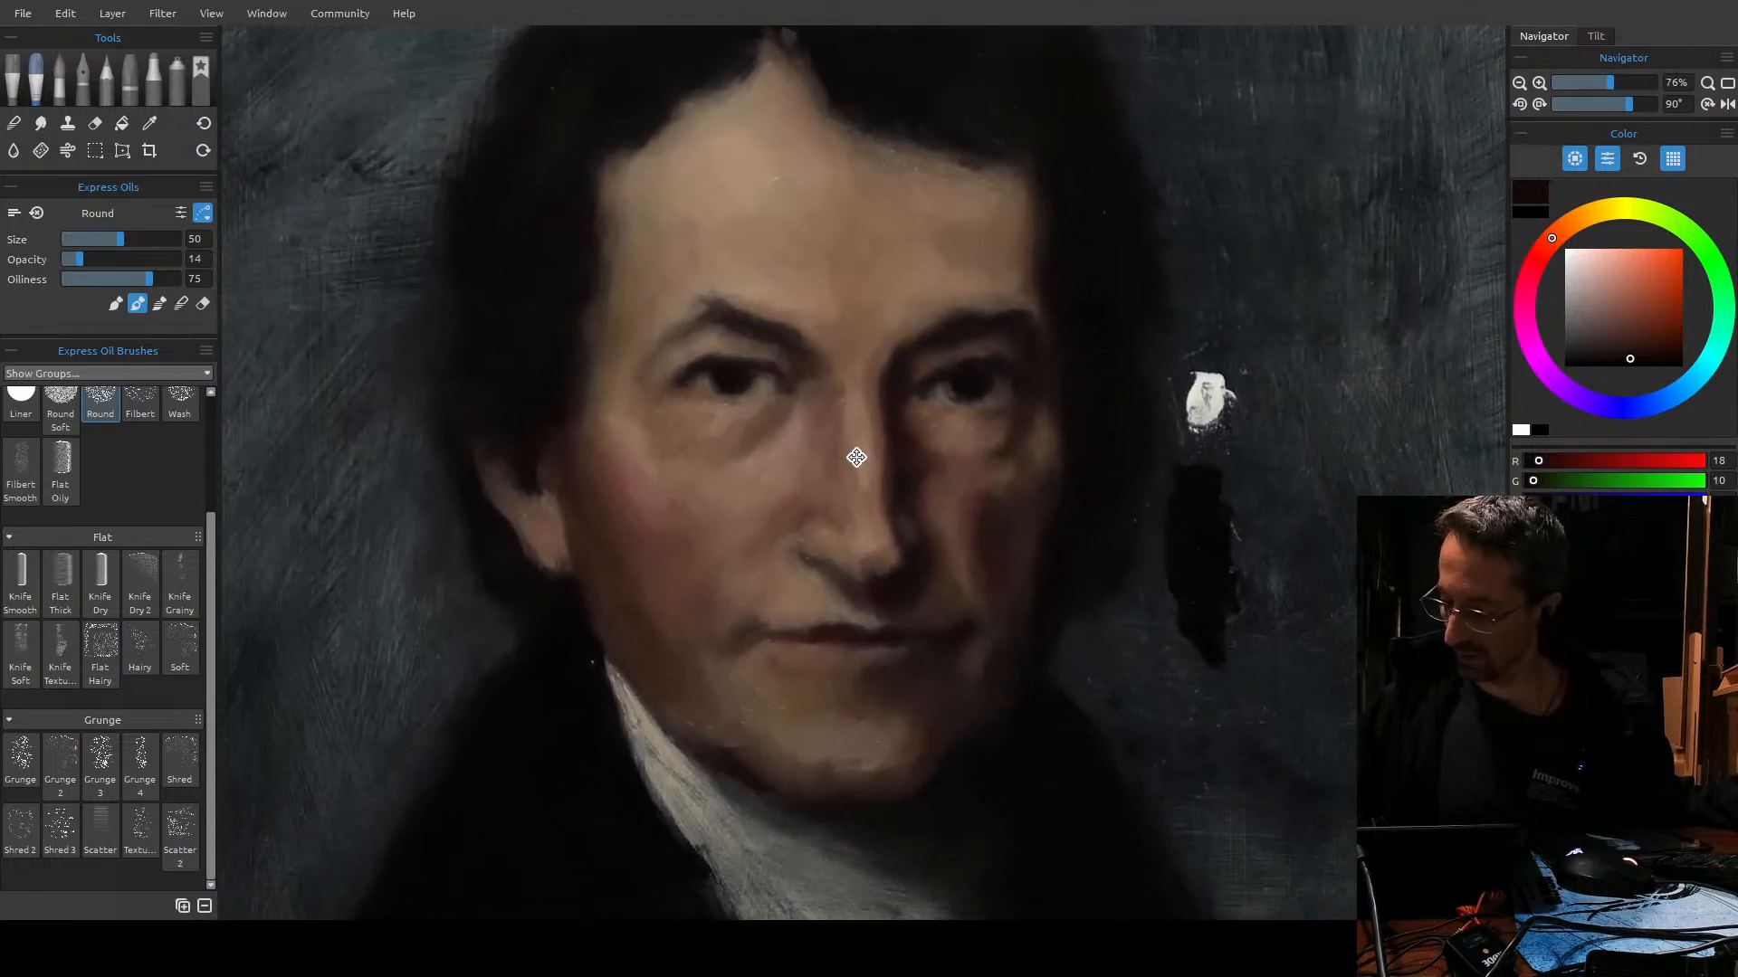
{"action": "key", "text": "bracketleft"}
{"action": "key", "text": "bracketleft"}
{"action": "key", "text": "bracketleft"}
{"action": "key", "text": "bracketleft"}
{"action": "key", "text": "bracketleft"}
{"action": "key", "text": "bracketleft"}
{"action": "key", "text": "bracketright"}
{"action": "key", "text": "bracketright"}
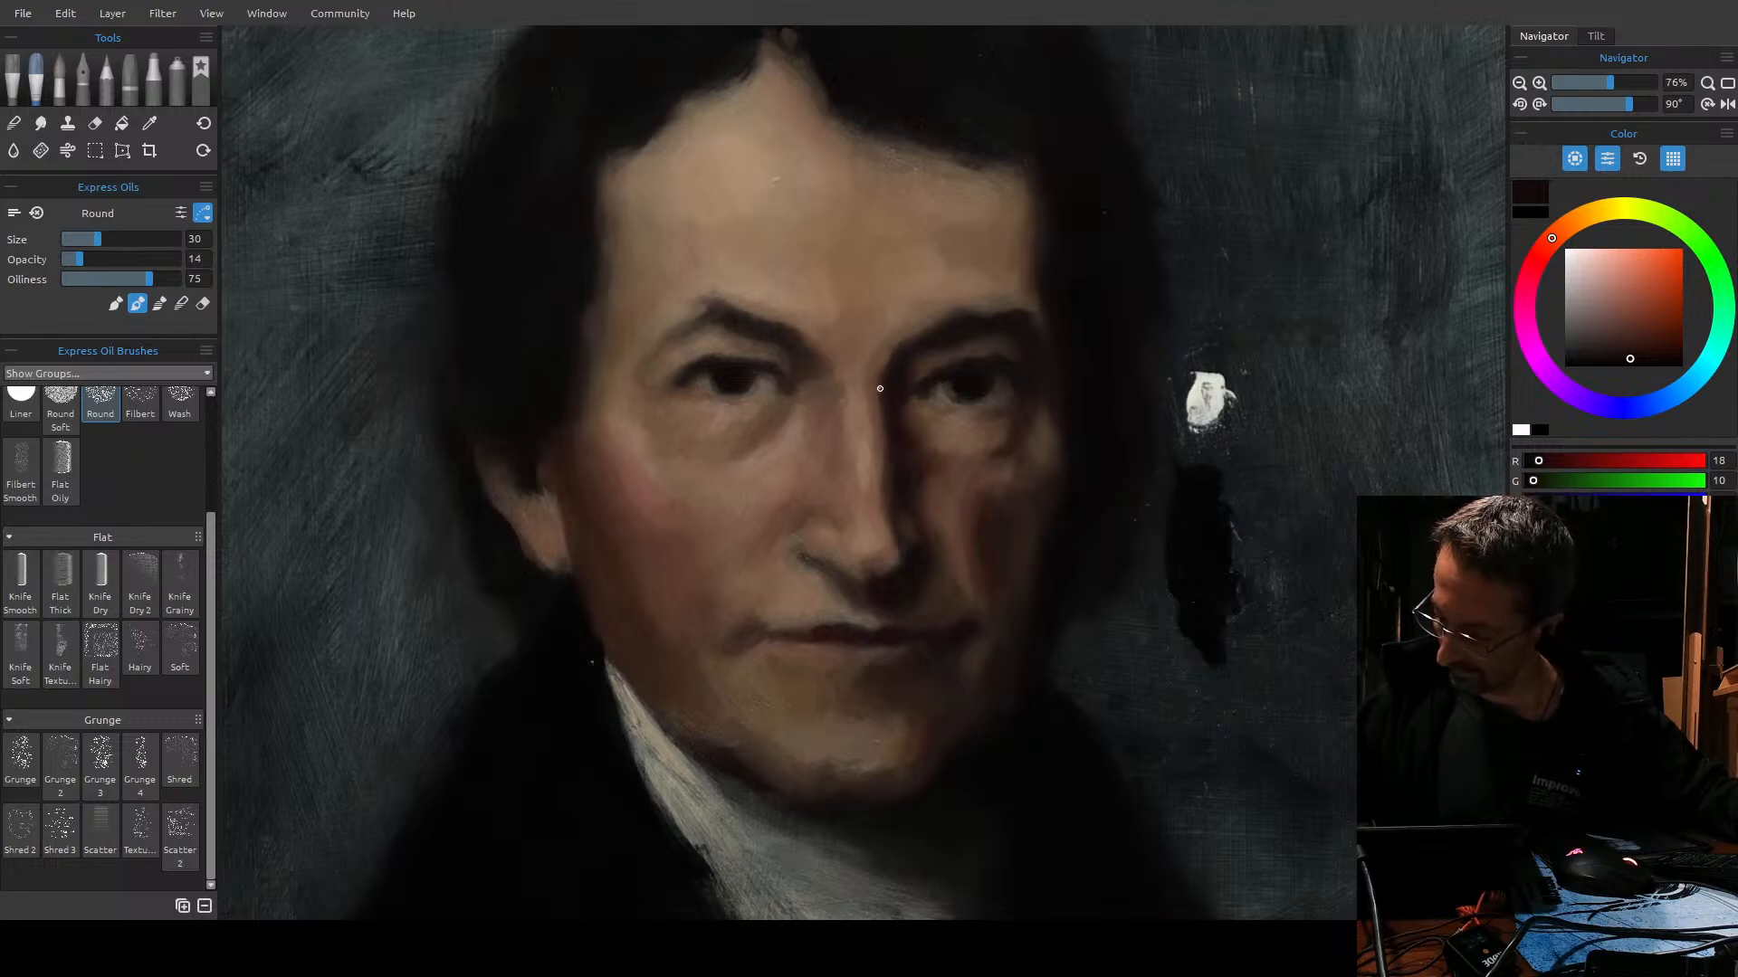
Mix a deep red, R 103, G 36, and reduce the brush size to 18.
{"action": "left_click", "coordinate": [1633, 322]}
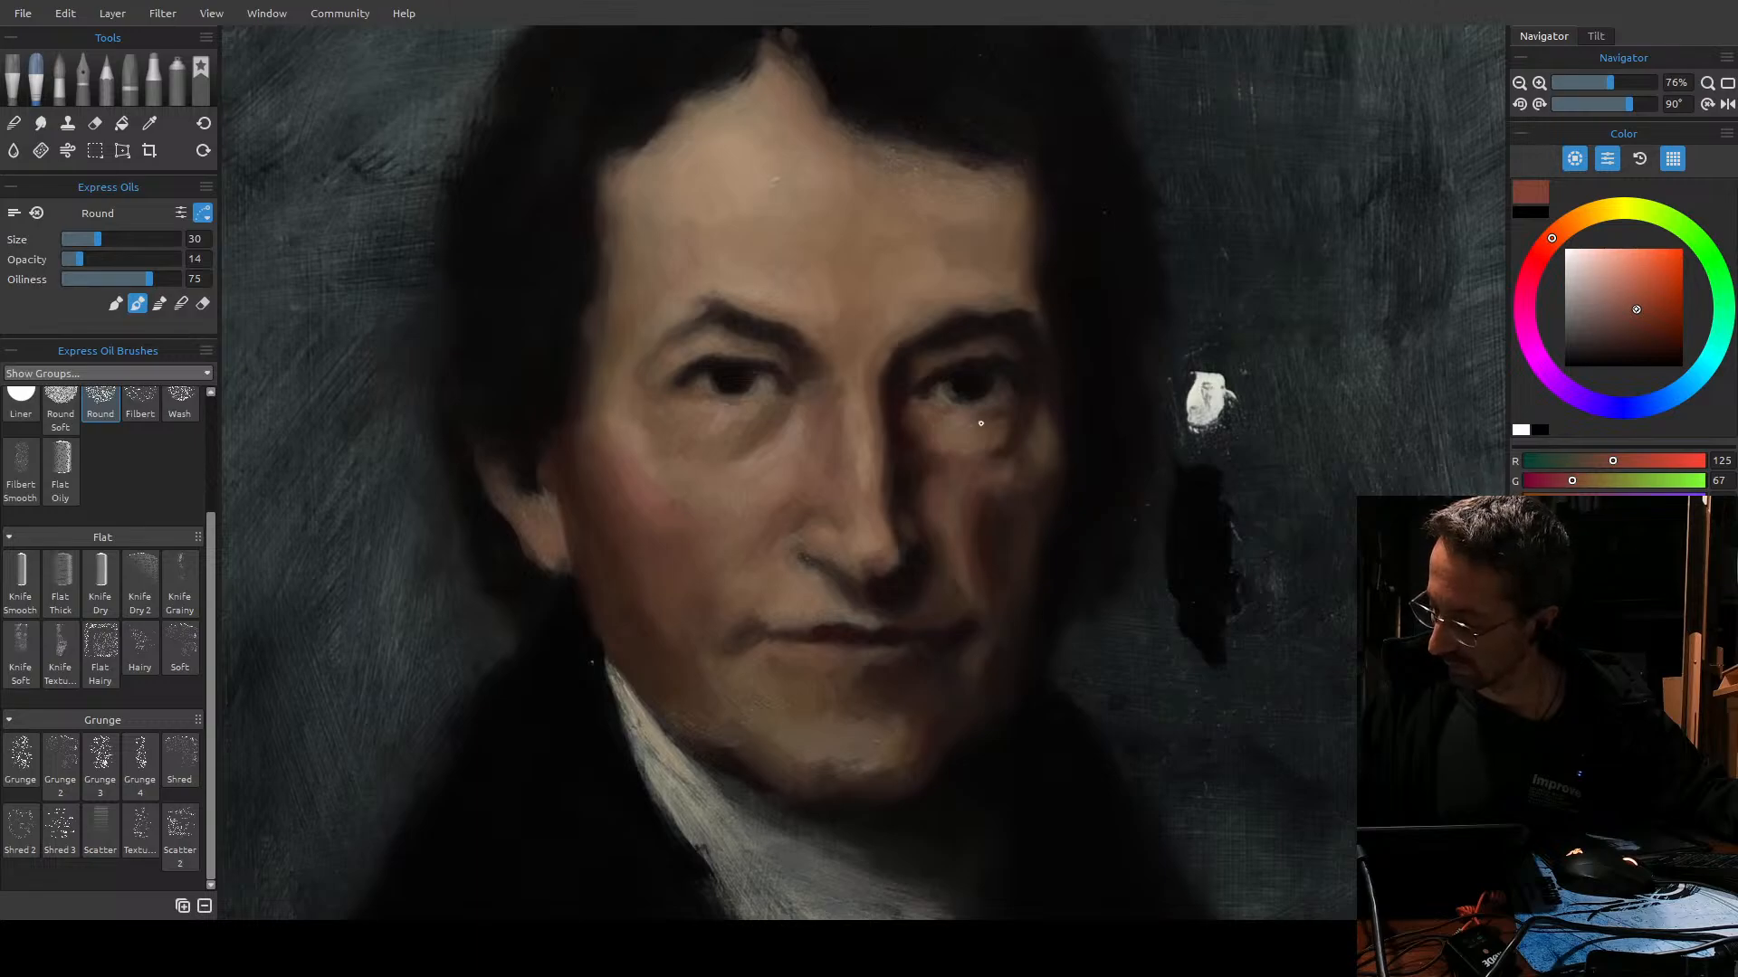
{"action": "left_click_drag", "start_coordinate": [1636, 310], "coordinate": [1647, 327]}
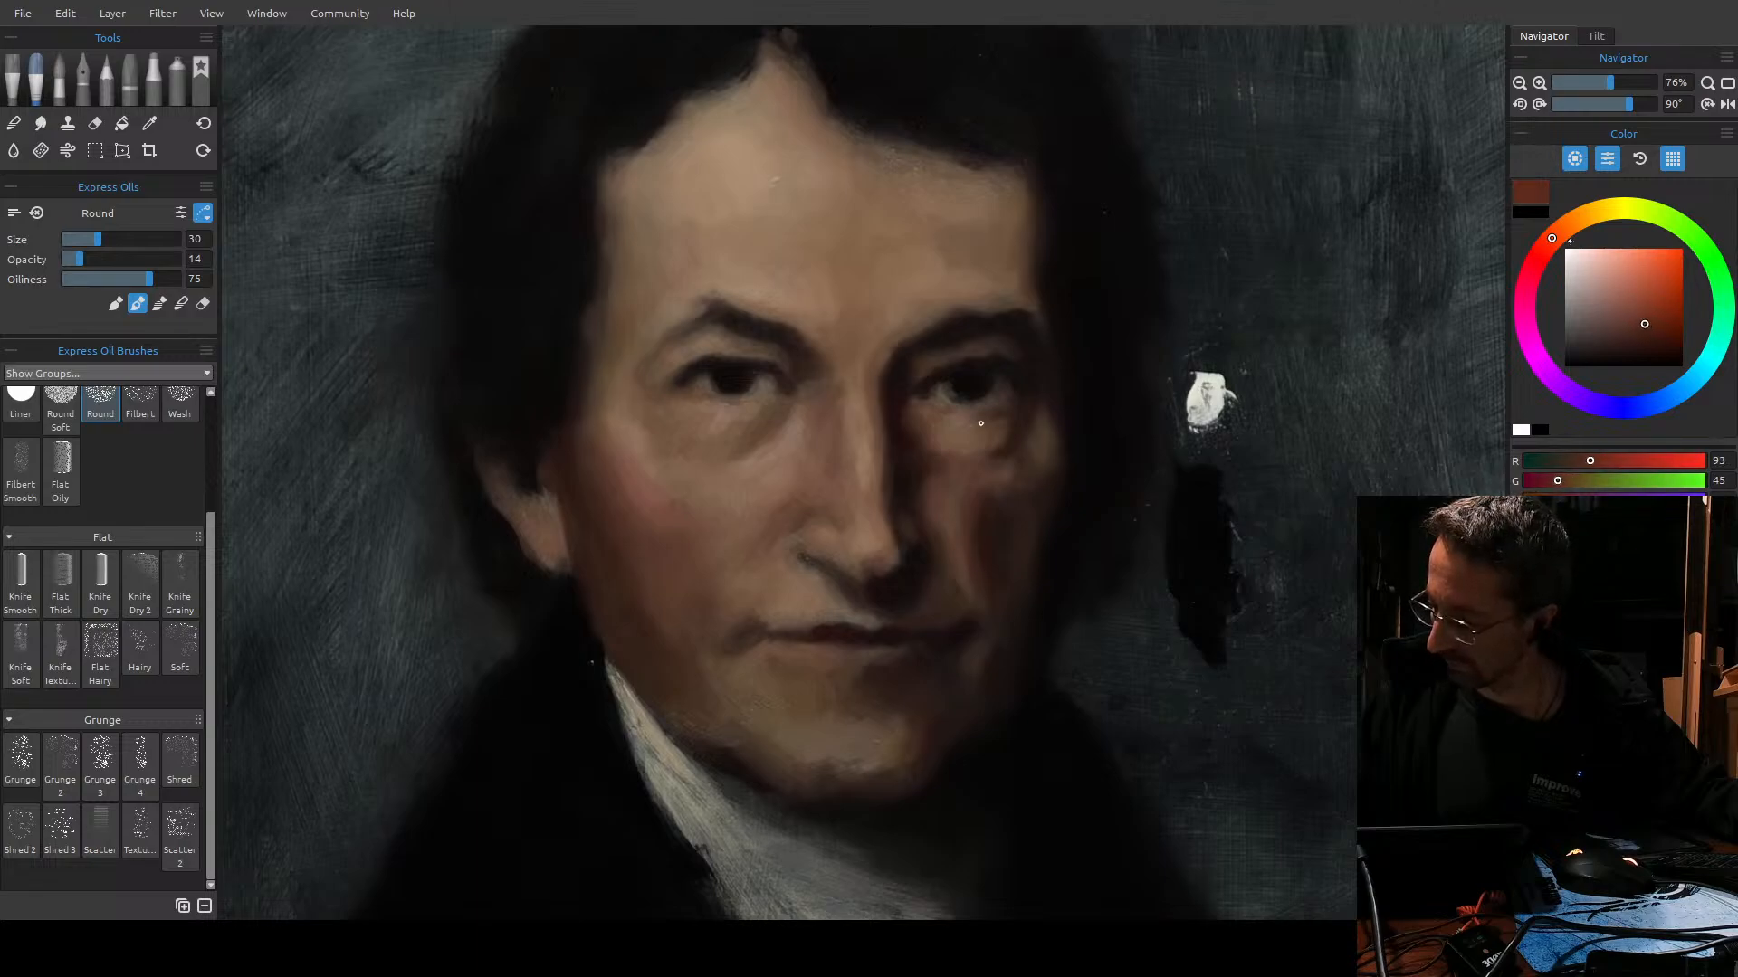
{"action": "key", "text": "bracketleft"}
{"action": "key", "text": "bracketleft"}
{"action": "key", "text": "bracketleft"}
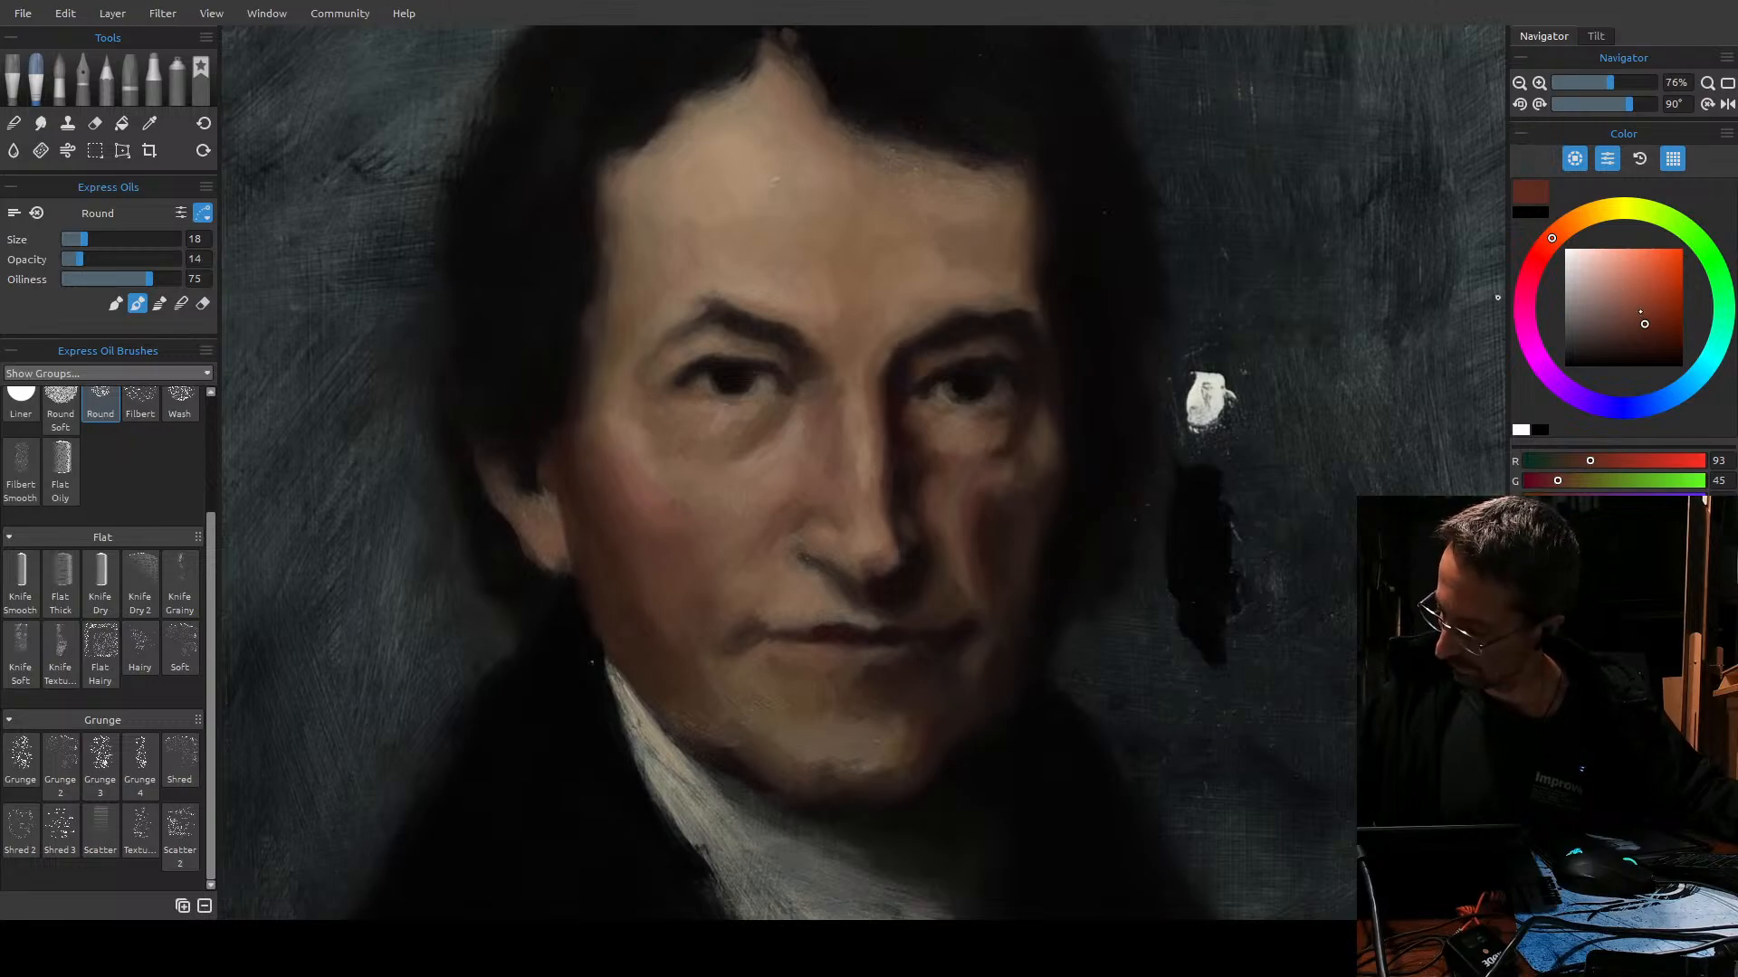
{"action": "left_click", "coordinate": [1539, 242]}
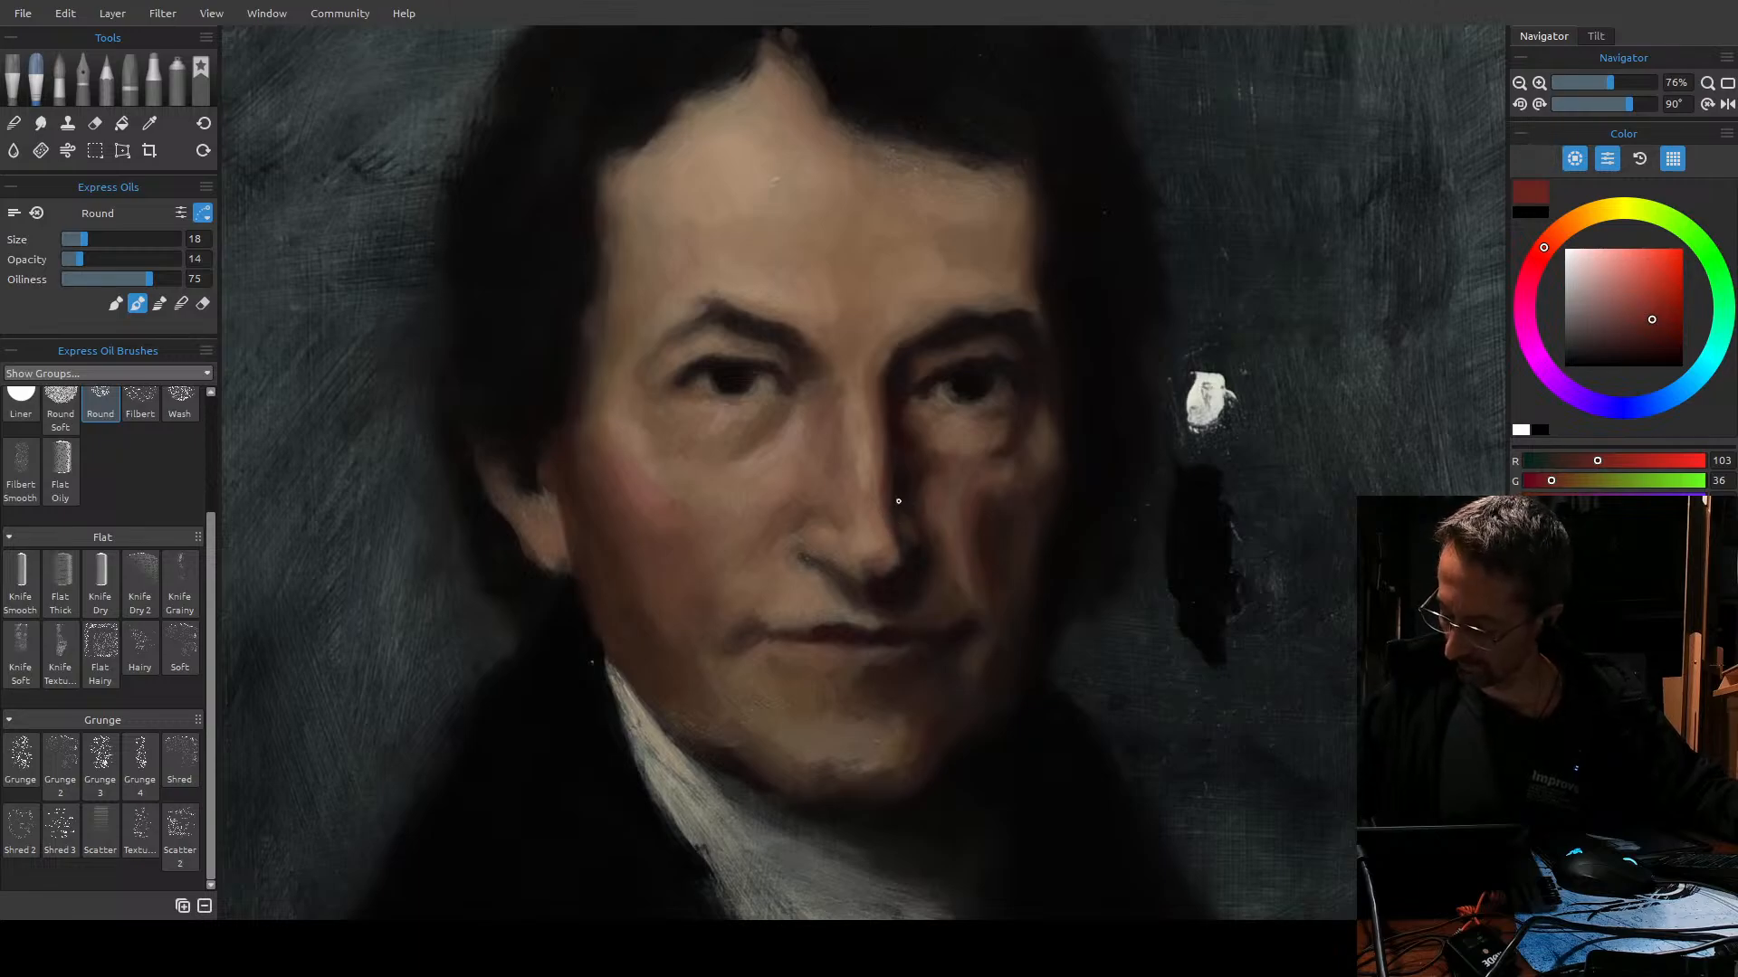
Glaze the deep red along the shaded side of the nose and over the cheek, raising the brush size from 20 to 50.
{"action": "key", "text": "]"}
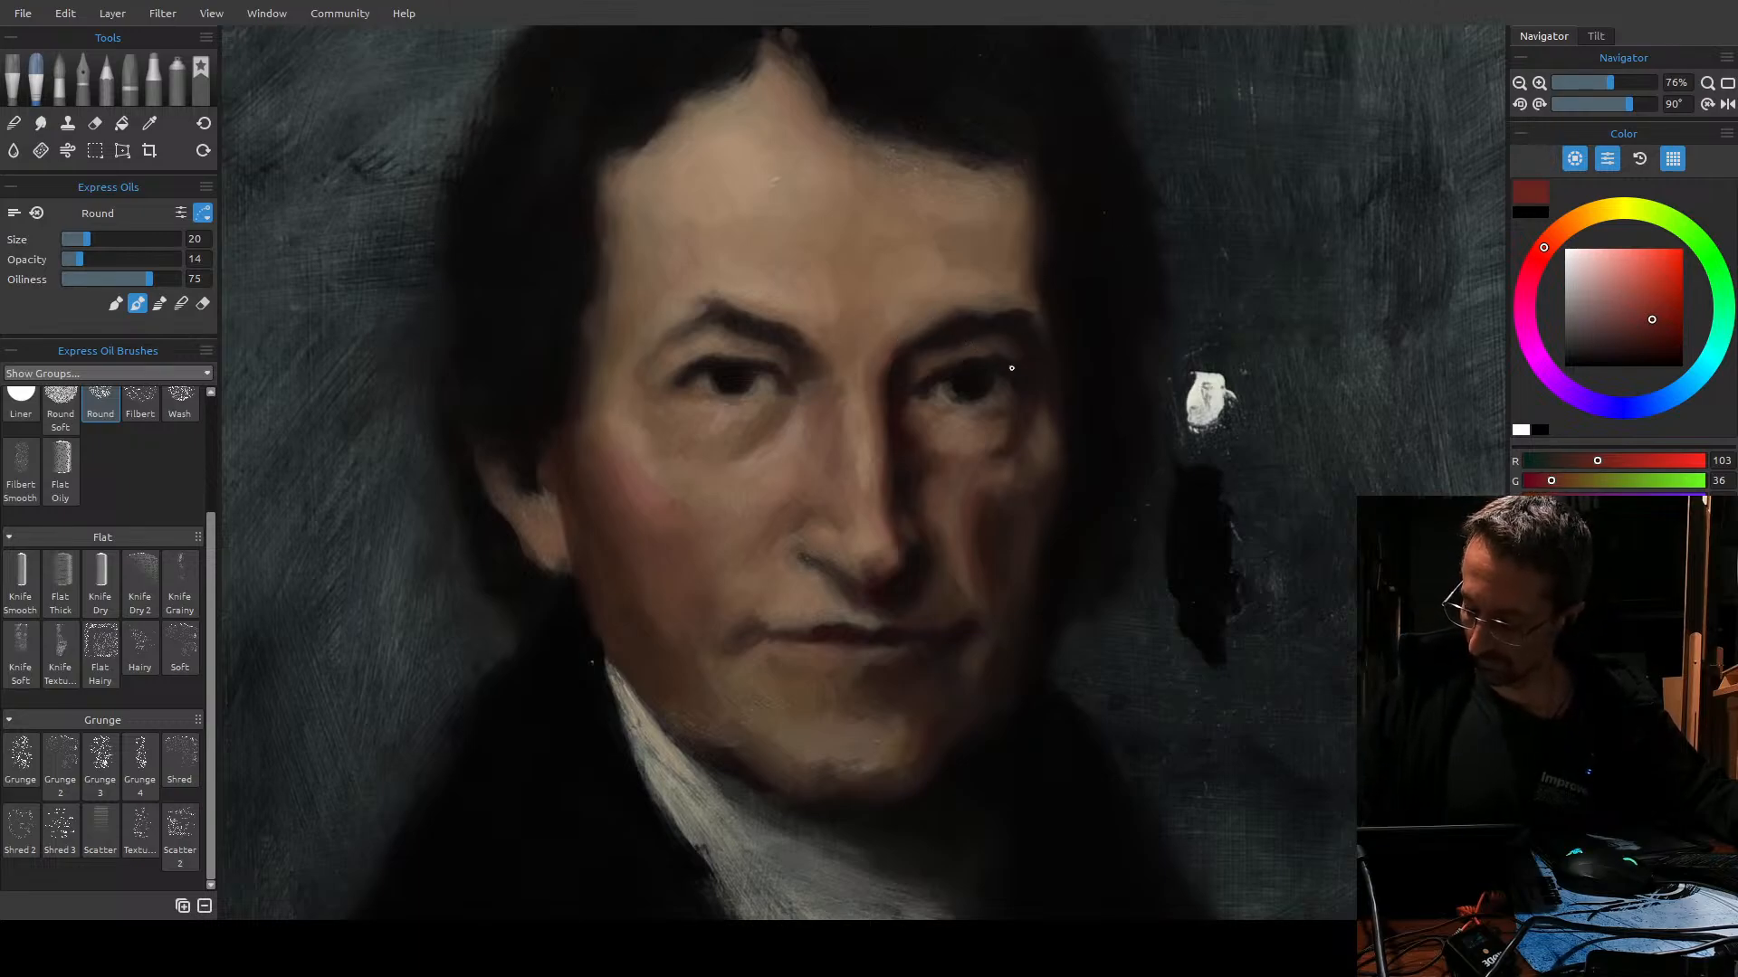
{"action": "key", "text": "]"}
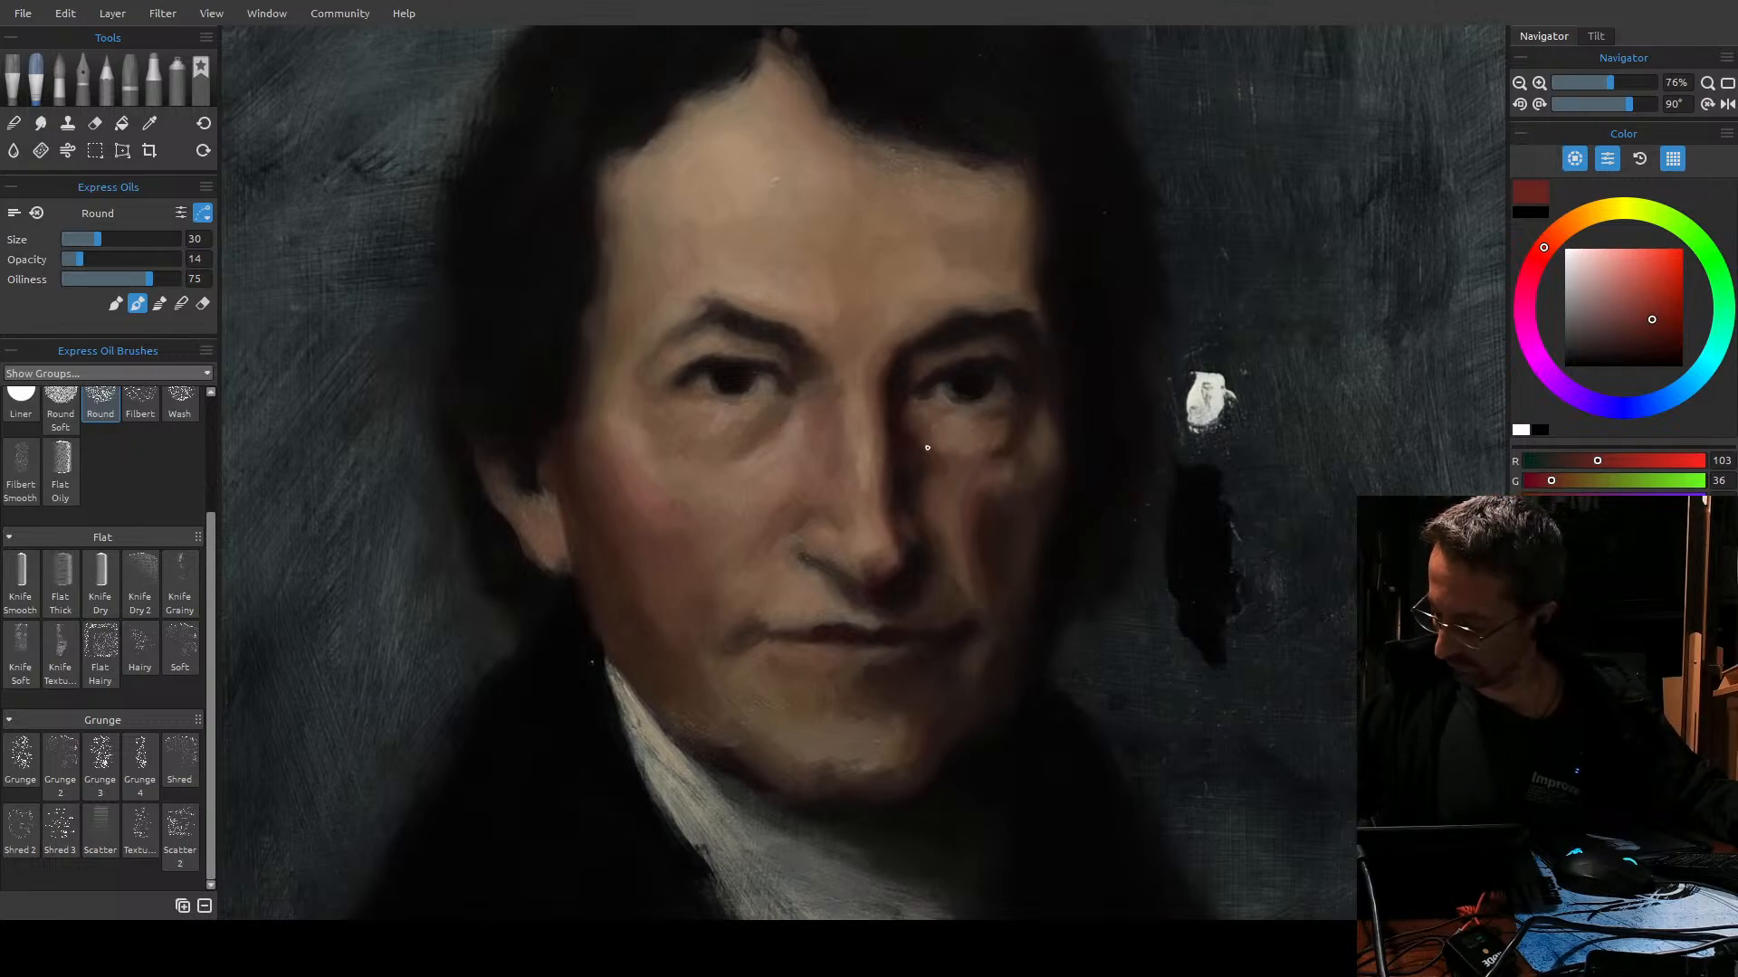
{"action": "key", "text": "]"}
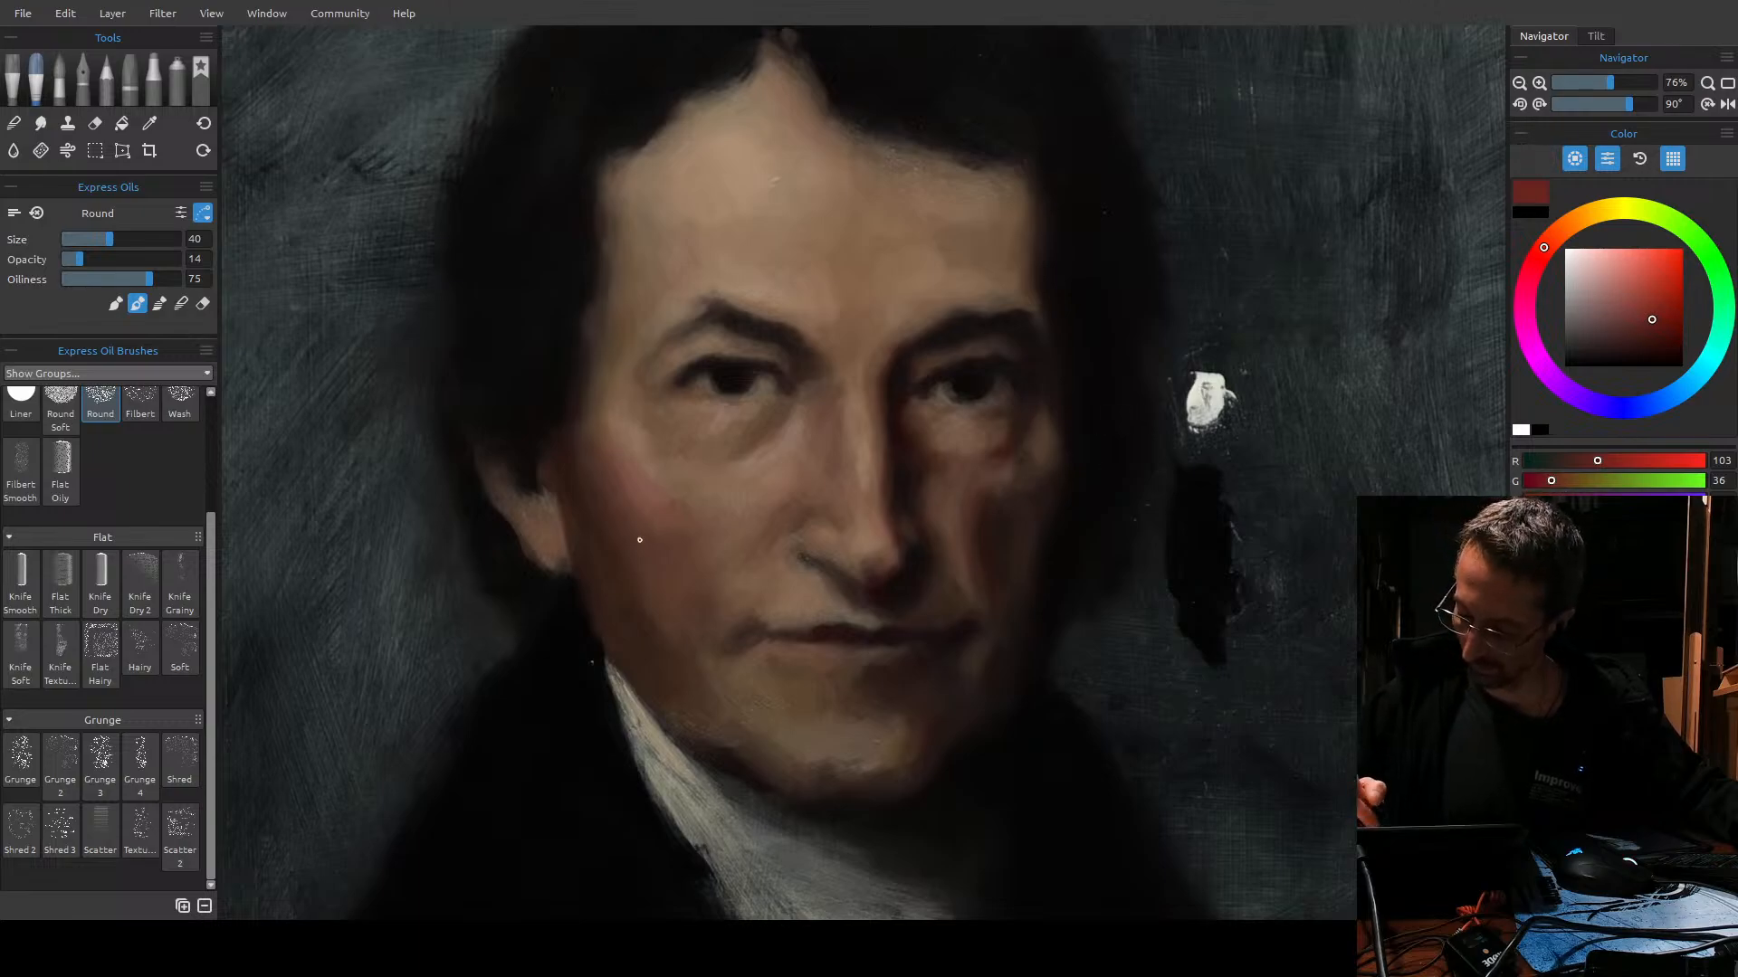
{"action": "key", "text": "]"}
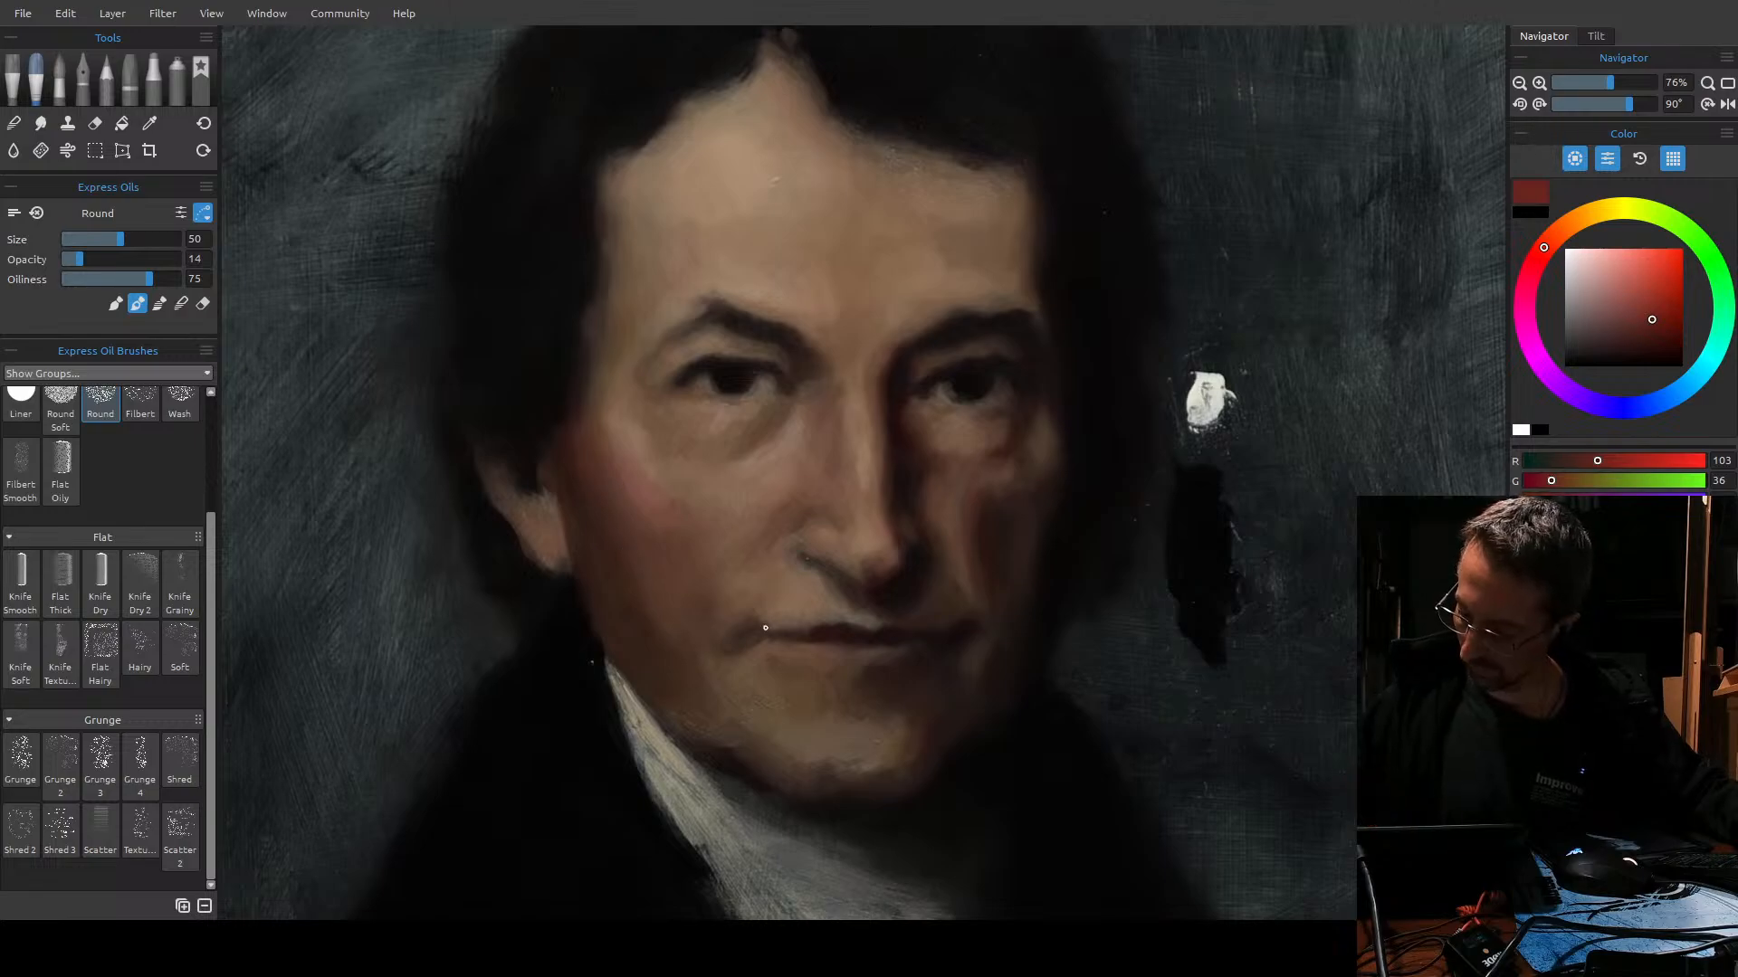
Shift the color to a dark brown, R 75, G 32, and glaze the lower cheek at brush size 40.
{"action": "left_click_drag", "start_coordinate": [1548, 244], "coordinate": [1554, 236]}
{"action": "left_click", "coordinate": [1658, 332]}
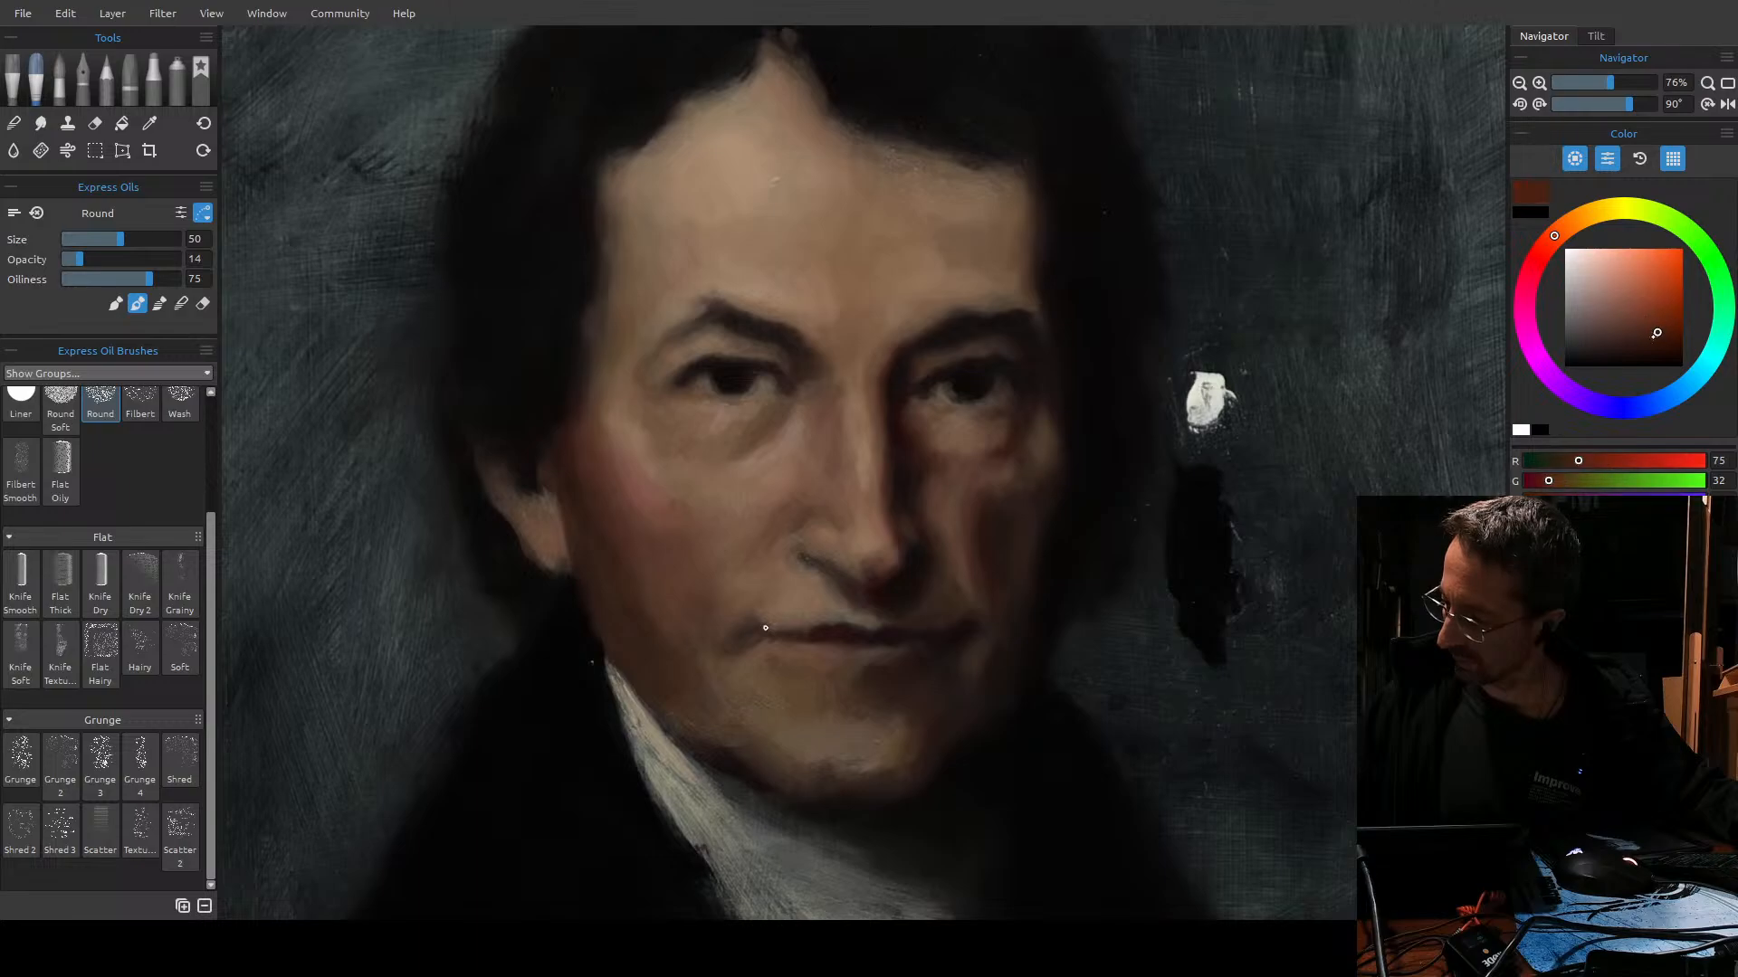
{"action": "key", "text": "bracketright"}
{"action": "key", "text": "bracketright"}
{"action": "key", "text": "bracketleft"}
{"action": "key", "text": "bracketleft"}
{"action": "key", "text": "bracketleft"}
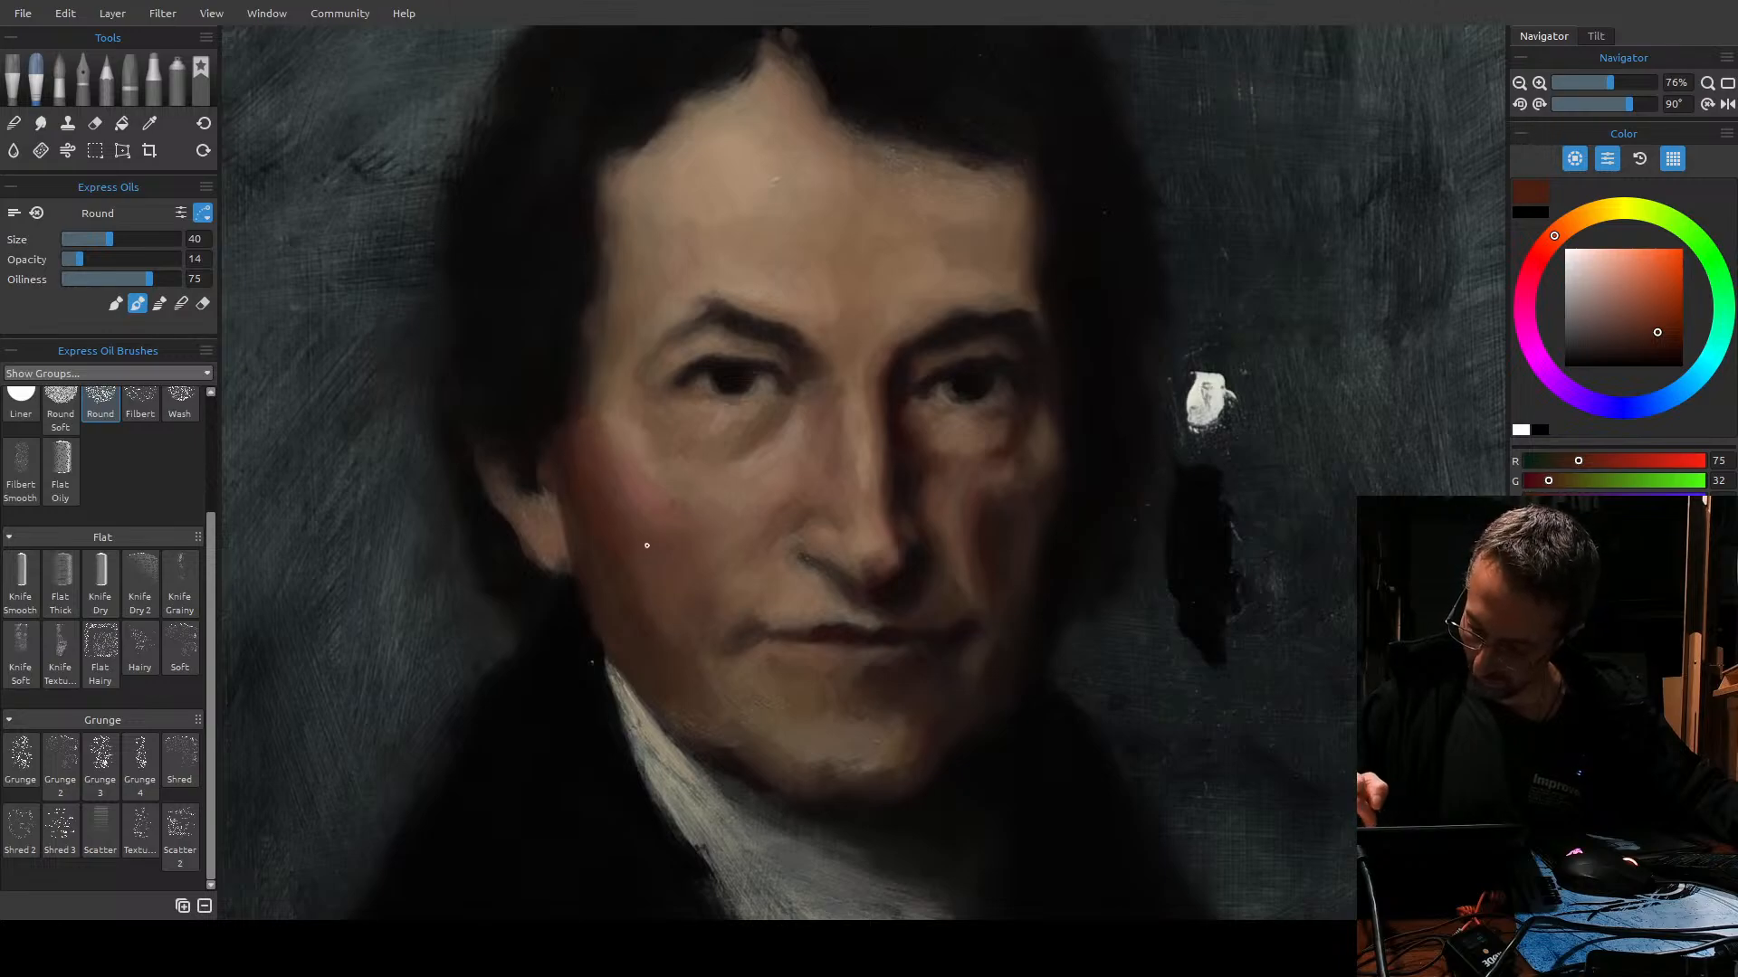
Sample tones from the jaw below the mouth corner, adjust to a muted R 81, G 49, and glaze the jaw.
{"action": "left_click", "coordinate": [729, 694], "text": "alt"}
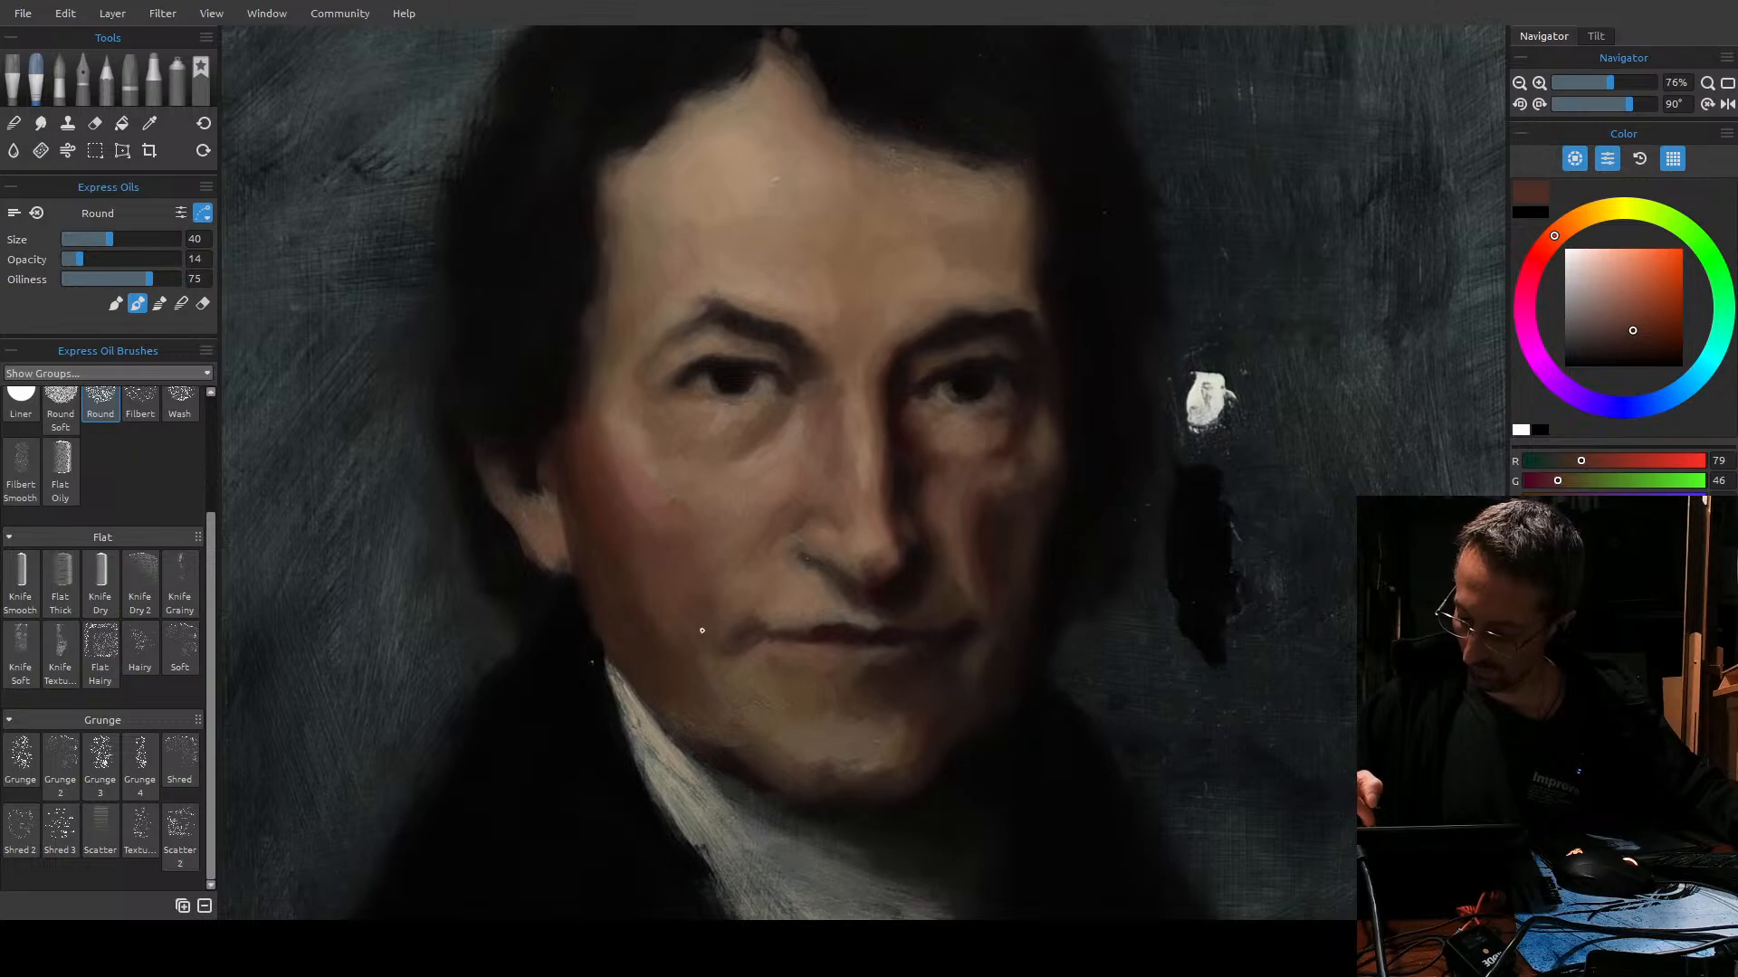
{"action": "left_click", "coordinate": [713, 675], "text": "alt"}
{"action": "left_click", "coordinate": [1617, 328]}
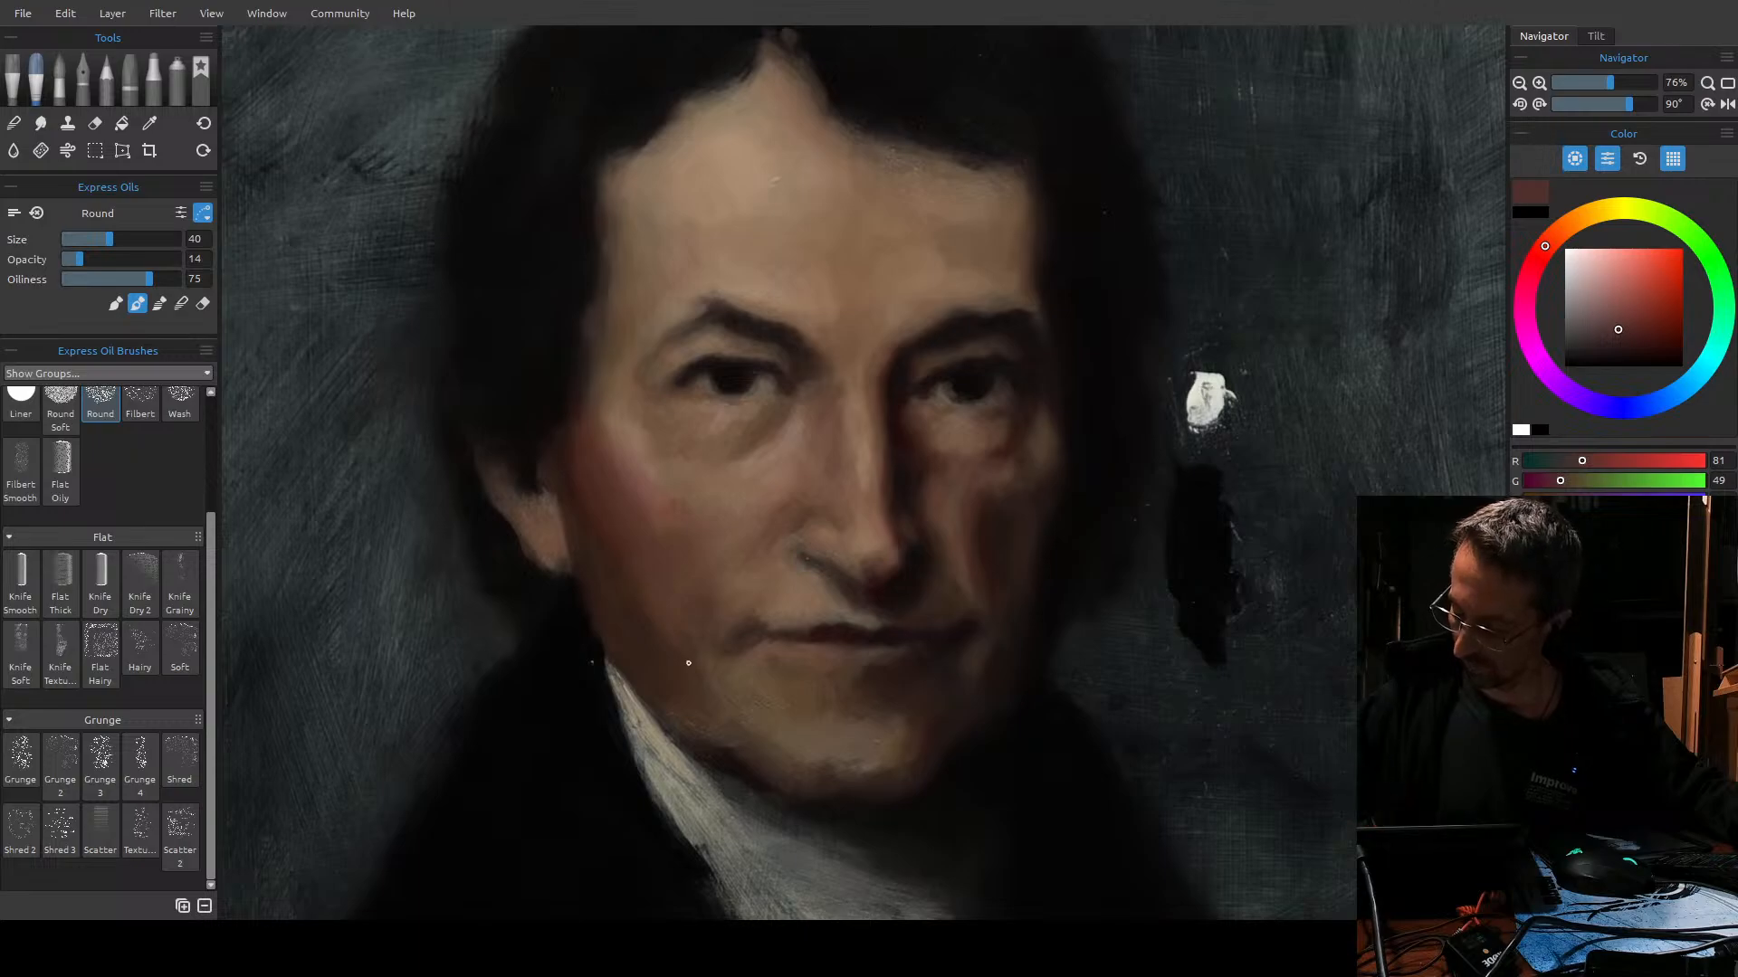
Darken the color to R 53, G 28 and glaze the outer edge of the shaded cheek at brush sizes 25 to 40.
{"action": "left_click", "coordinate": [1637, 340]}
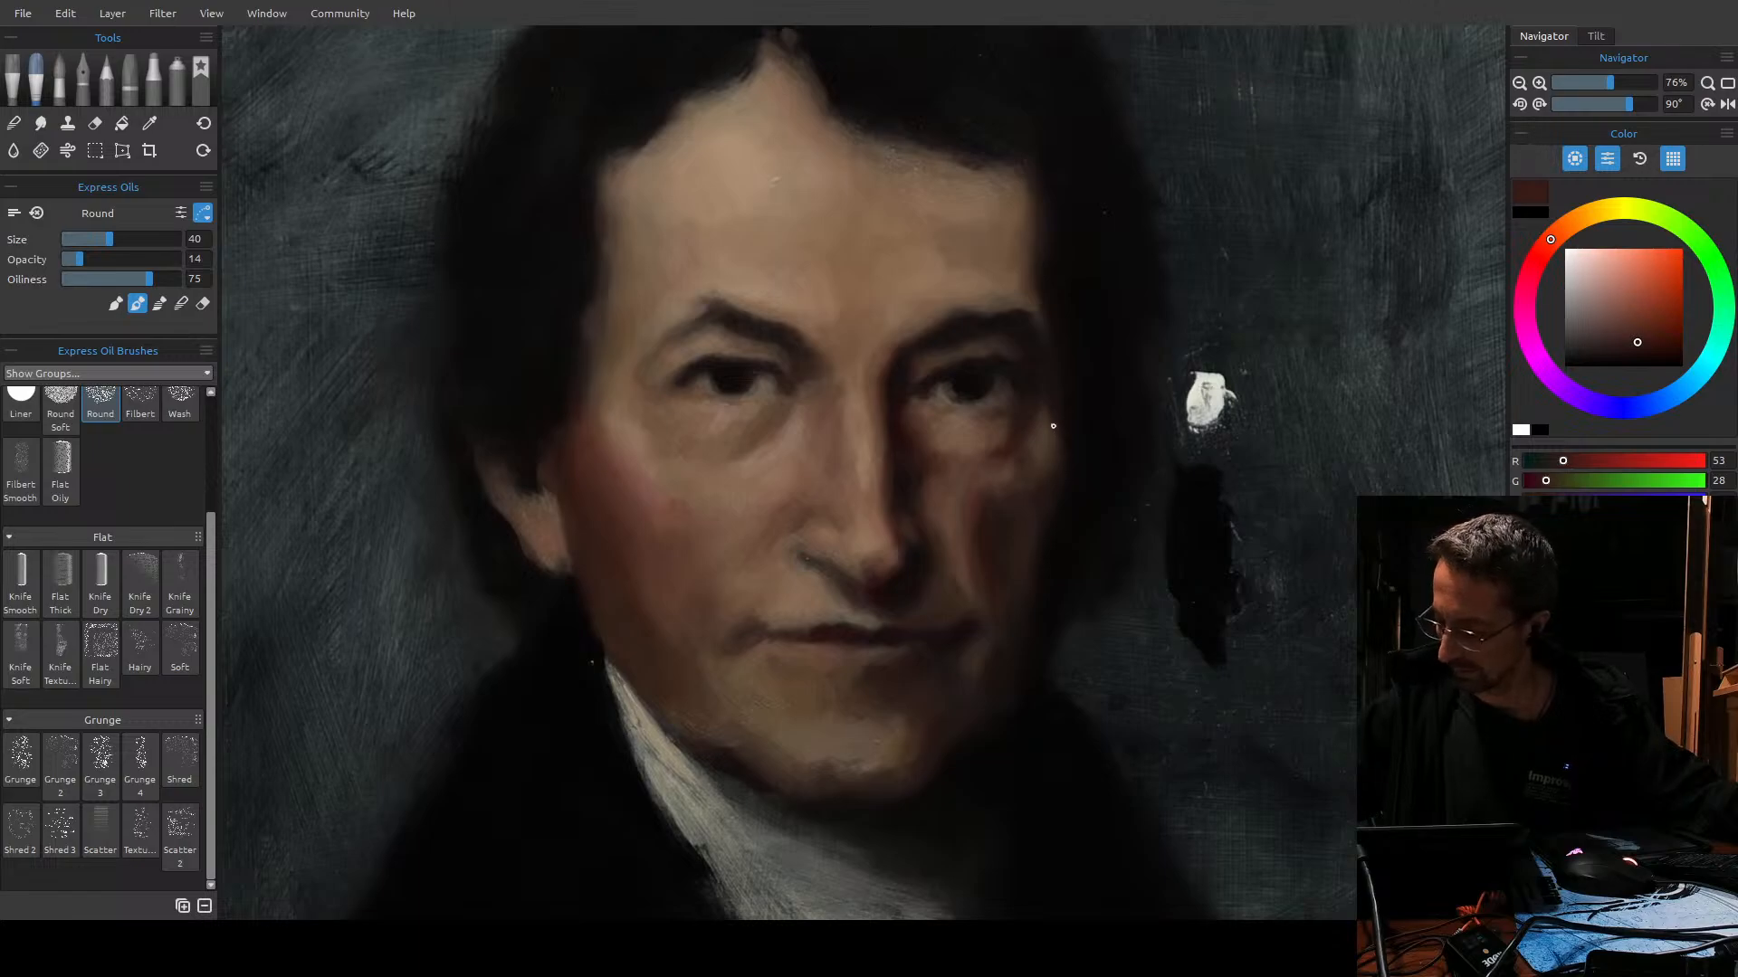
{"action": "key", "text": "bracketright"}
{"action": "key", "text": "bracketleft"}
{"action": "key", "text": "bracketleft"}
{"action": "key", "text": "bracketleft"}
{"action": "key", "text": "bracketleft"}
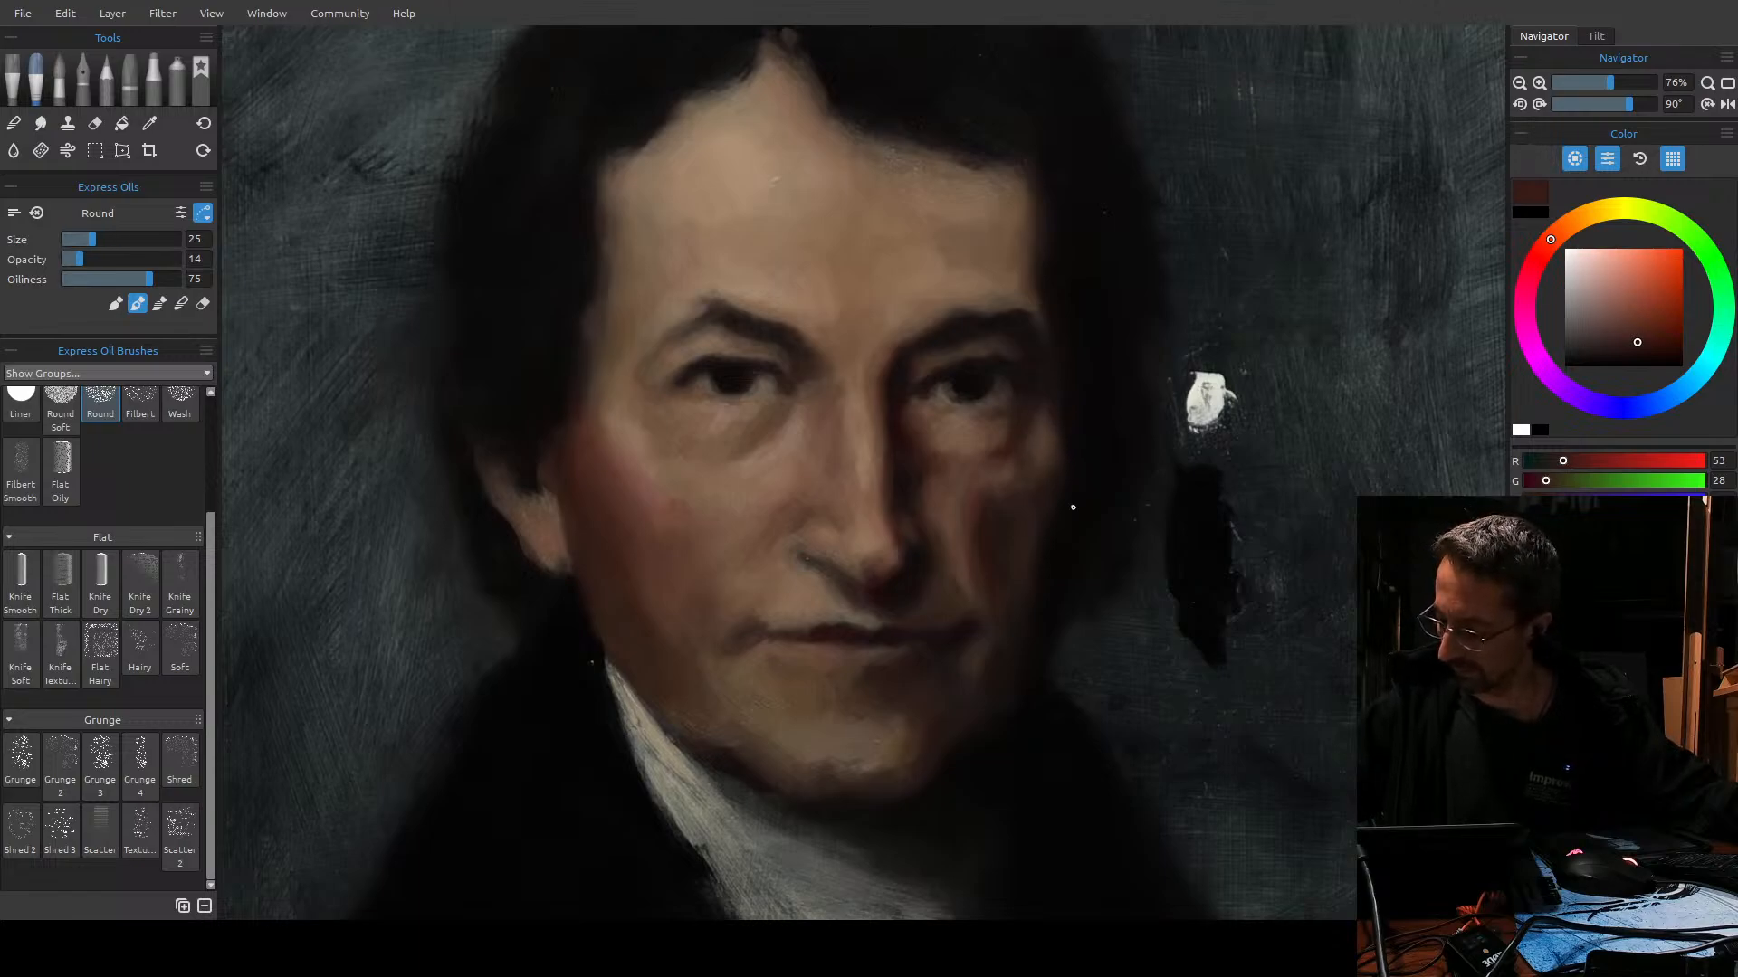
{"action": "key", "text": "bracketright"}
{"action": "key", "text": "bracketright"}
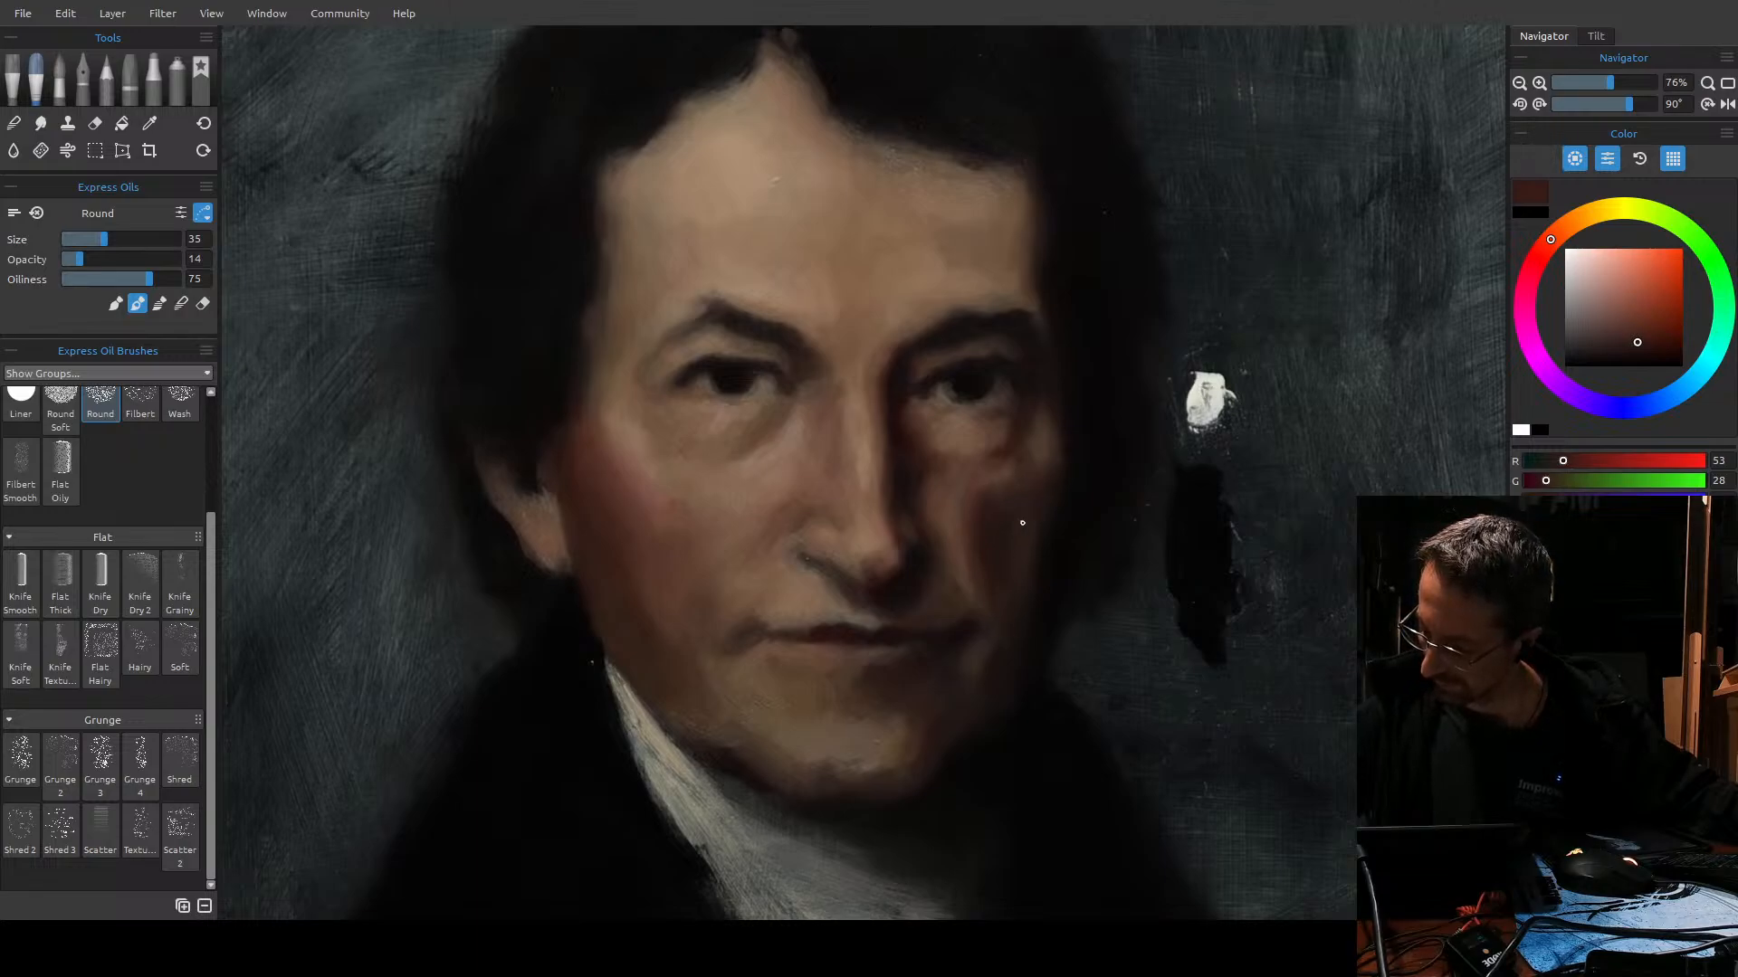
{"action": "key", "text": "bracketright"}
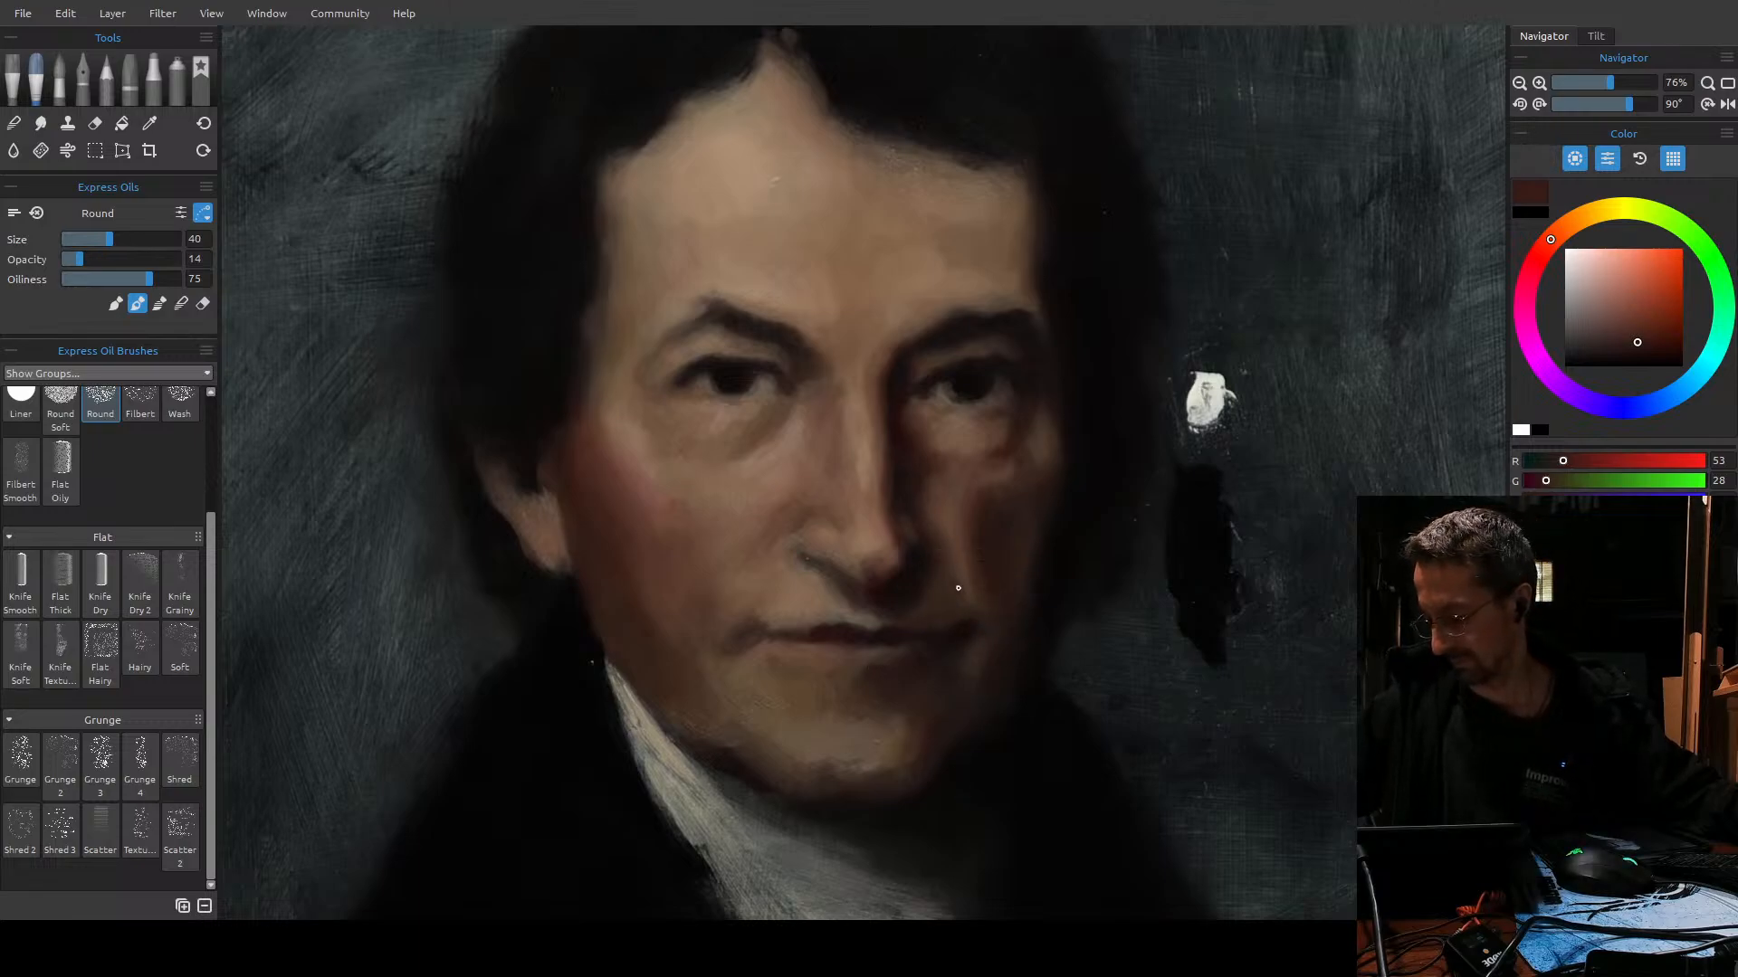
Shift the color to a grayer brown, R 83, G 64, and glaze between the shaded cheek and mouth, ending at brush size 30.
{"action": "left_click", "coordinate": [1638, 329]}
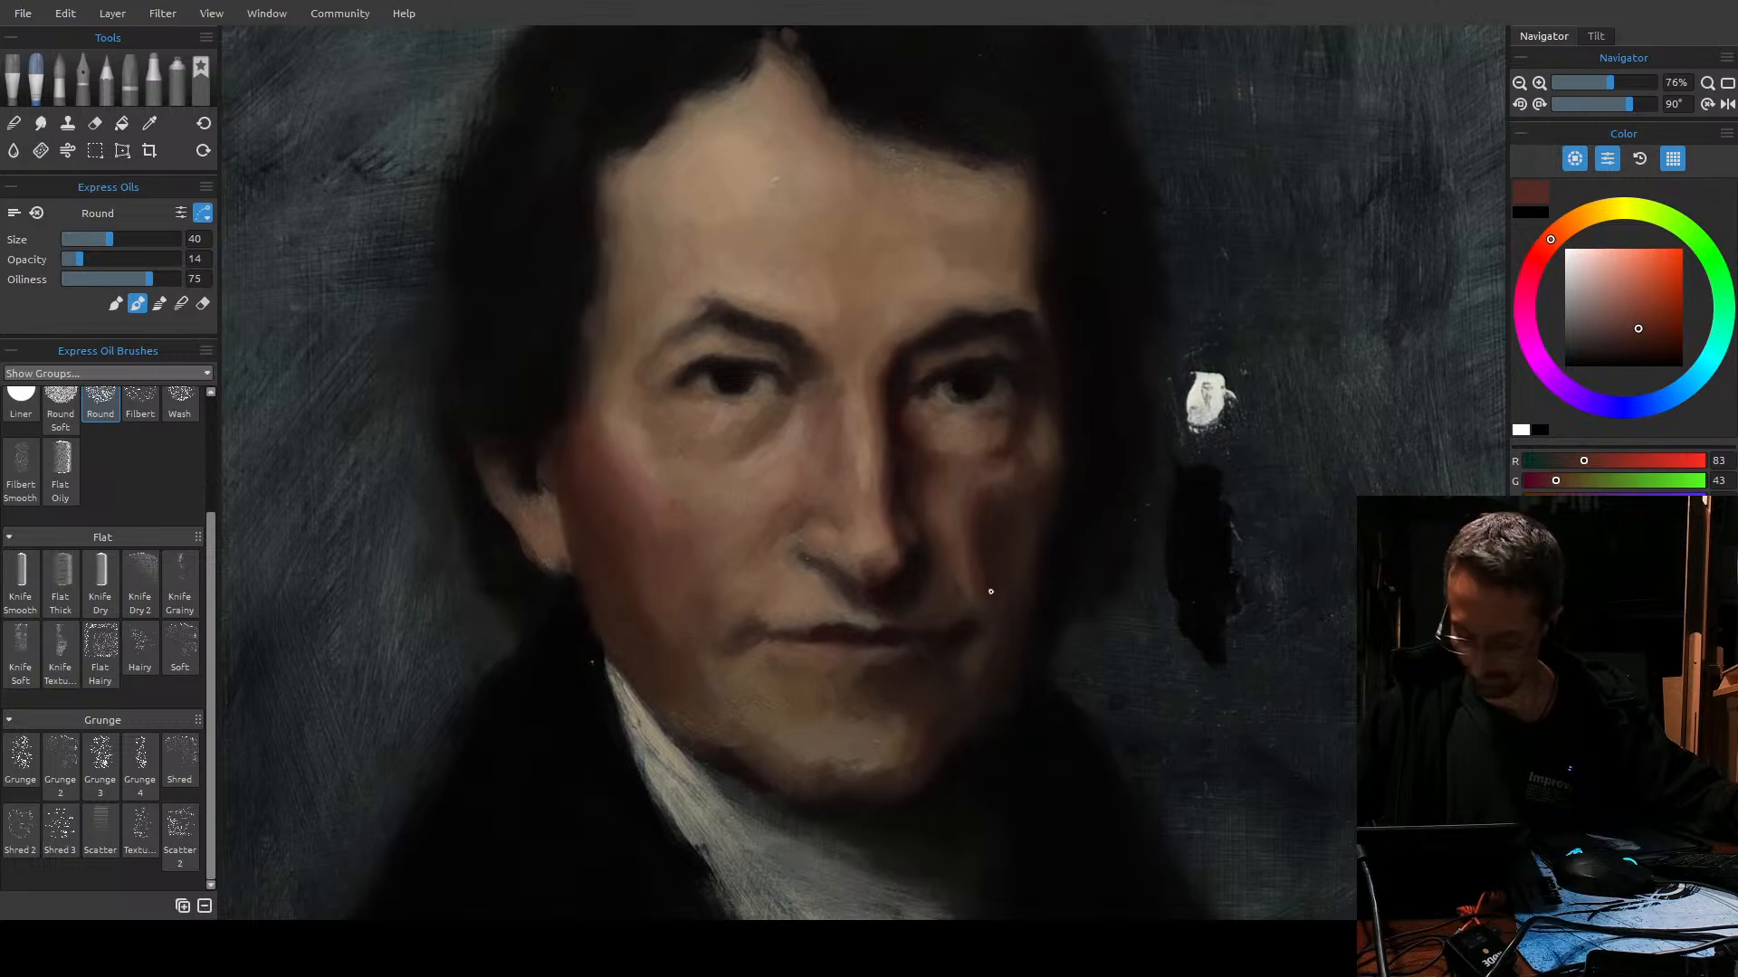
{"action": "left_click", "coordinate": [1560, 234]}
{"action": "left_click", "coordinate": [1609, 329]}
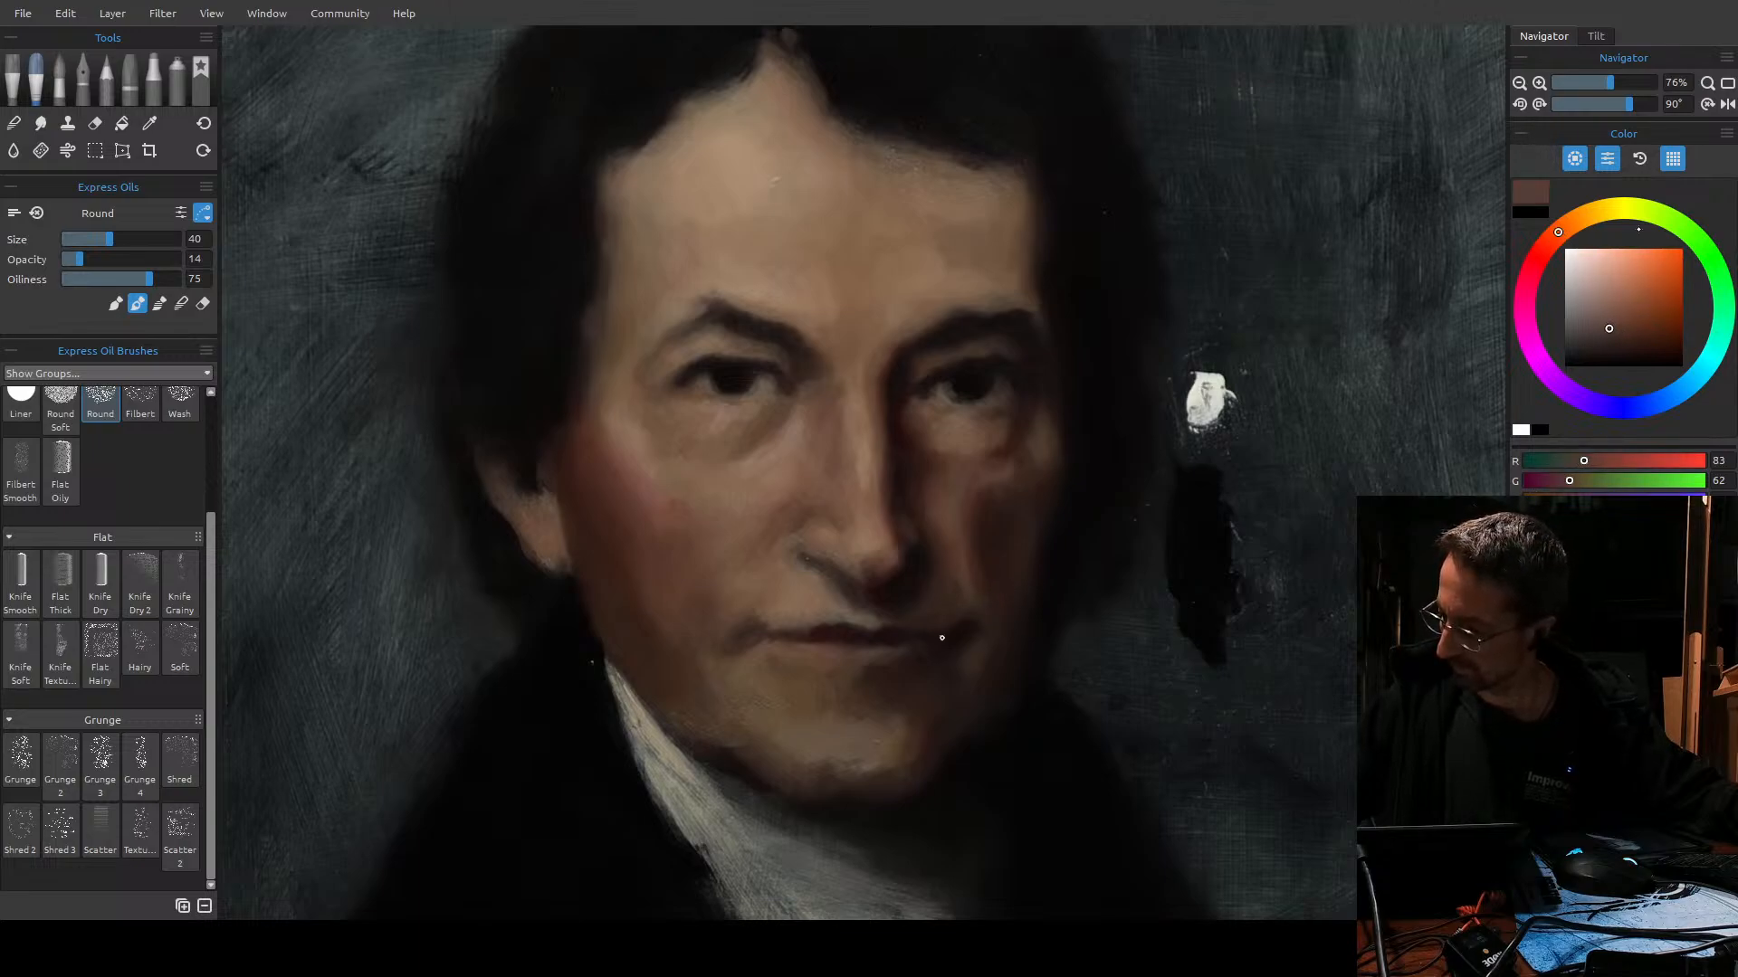
{"action": "left_click", "coordinate": [1565, 226]}
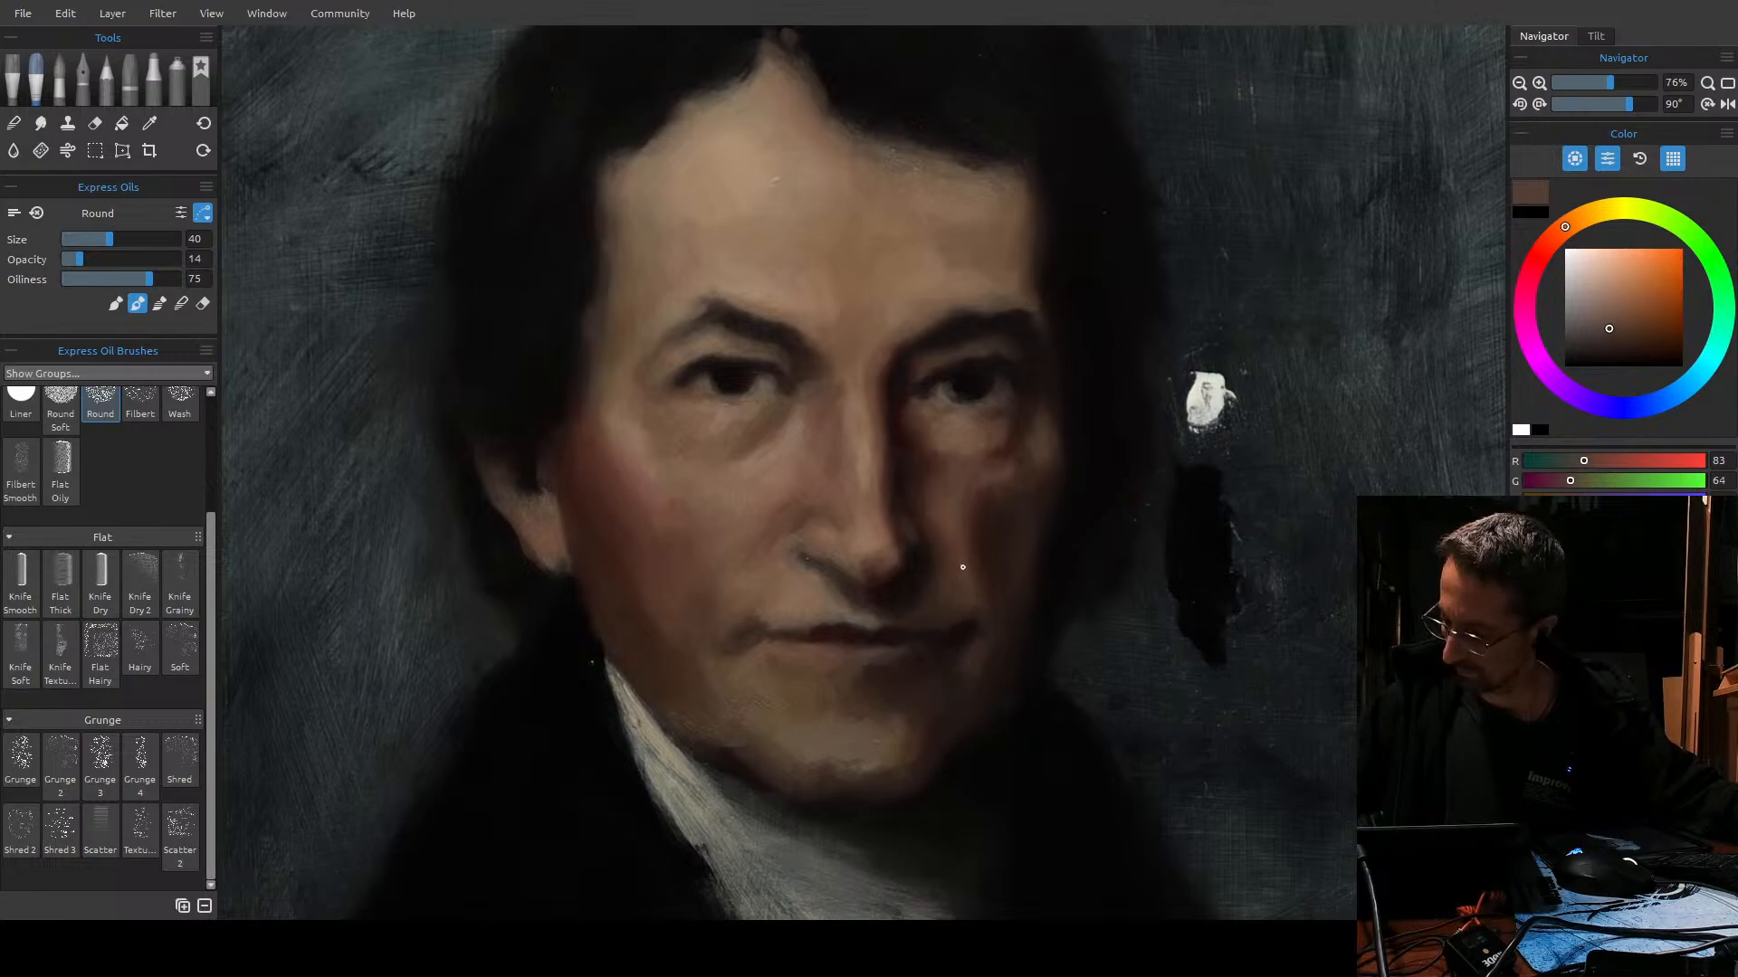
{"action": "key", "text": "["}
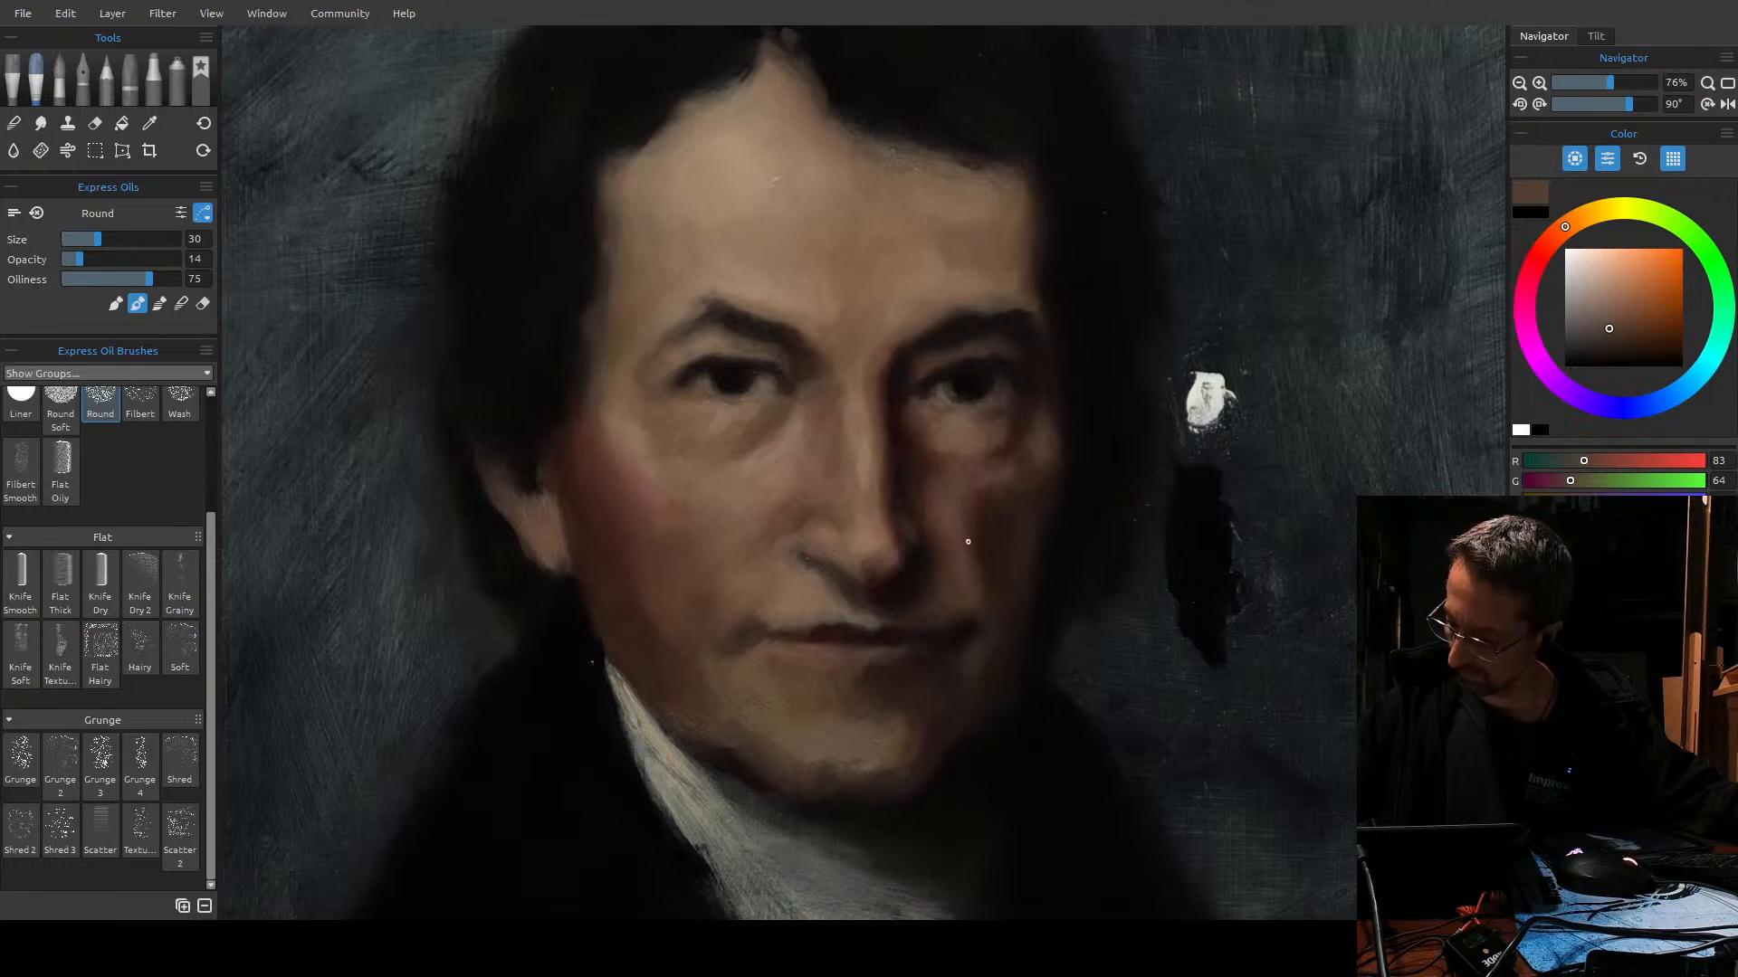
Lighten the color to a tan R 146, G 113, glaze the face at brush sizes 45 down to 20, and save the painting.
{"action": "left_click", "coordinate": [1609, 299]}
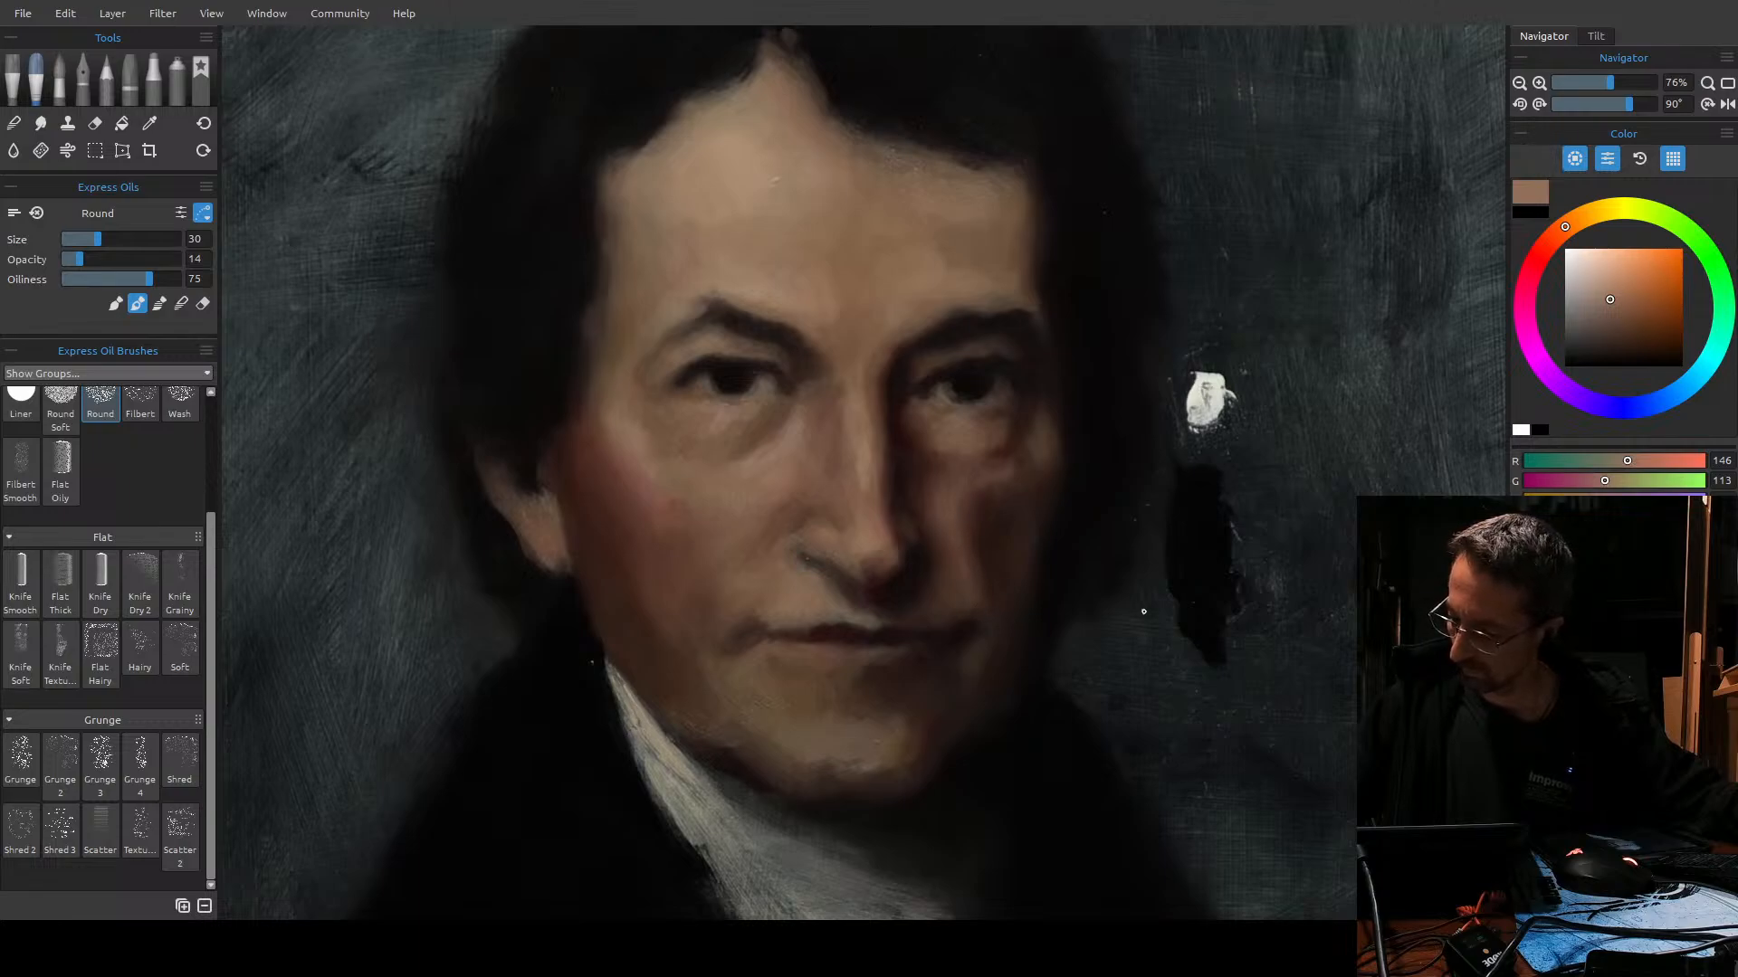
{"action": "key", "text": "]"}
{"action": "key", "text": "]"}
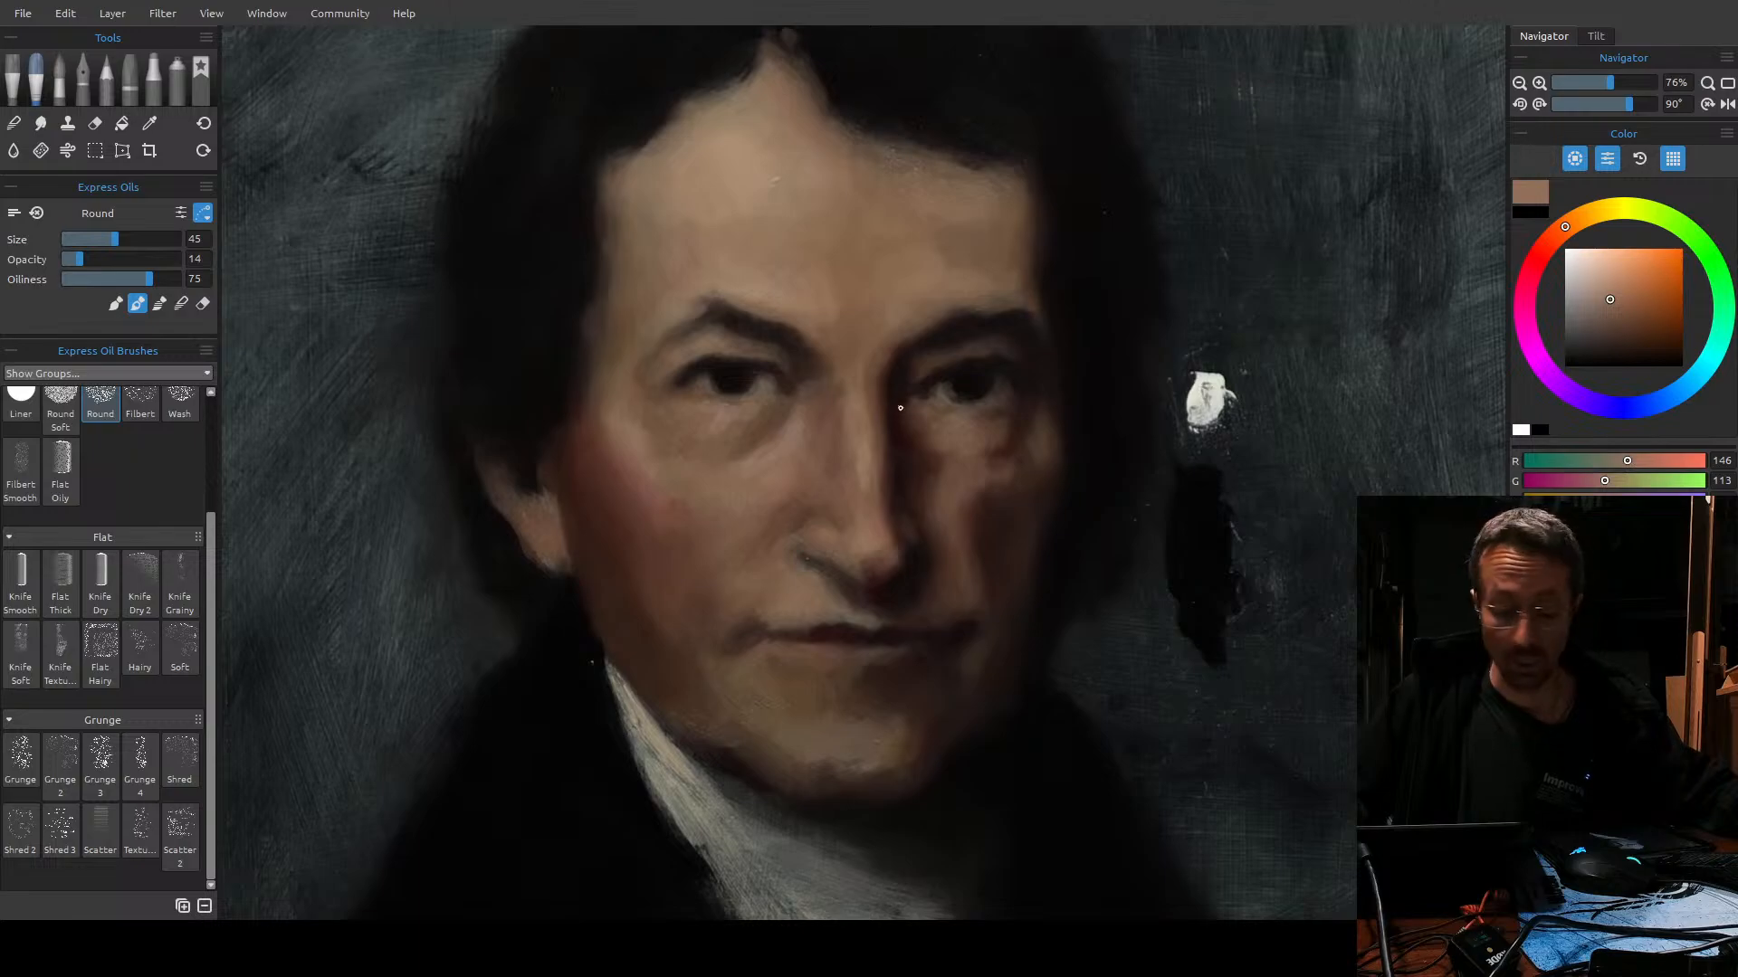
{"action": "key", "text": "["}
{"action": "key", "text": "["}
{"action": "key", "text": "["}
{"action": "key", "text": "["}
{"action": "key", "text": "["}
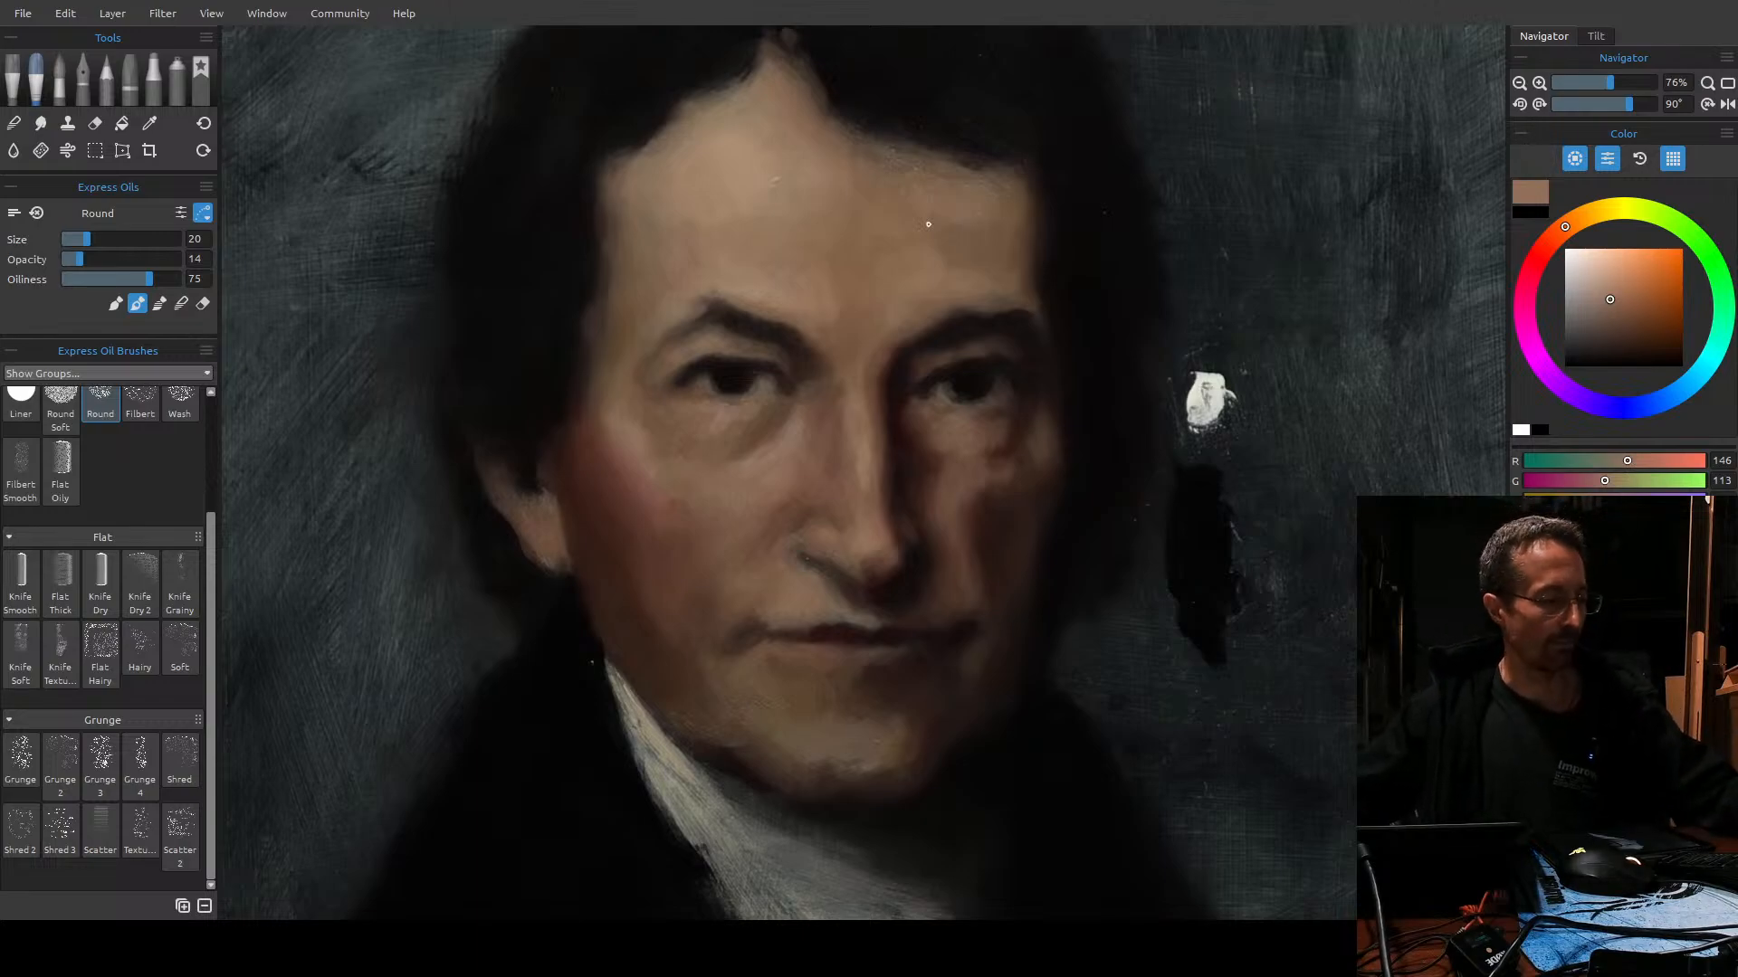
{"action": "key", "text": "ctrl+s"}
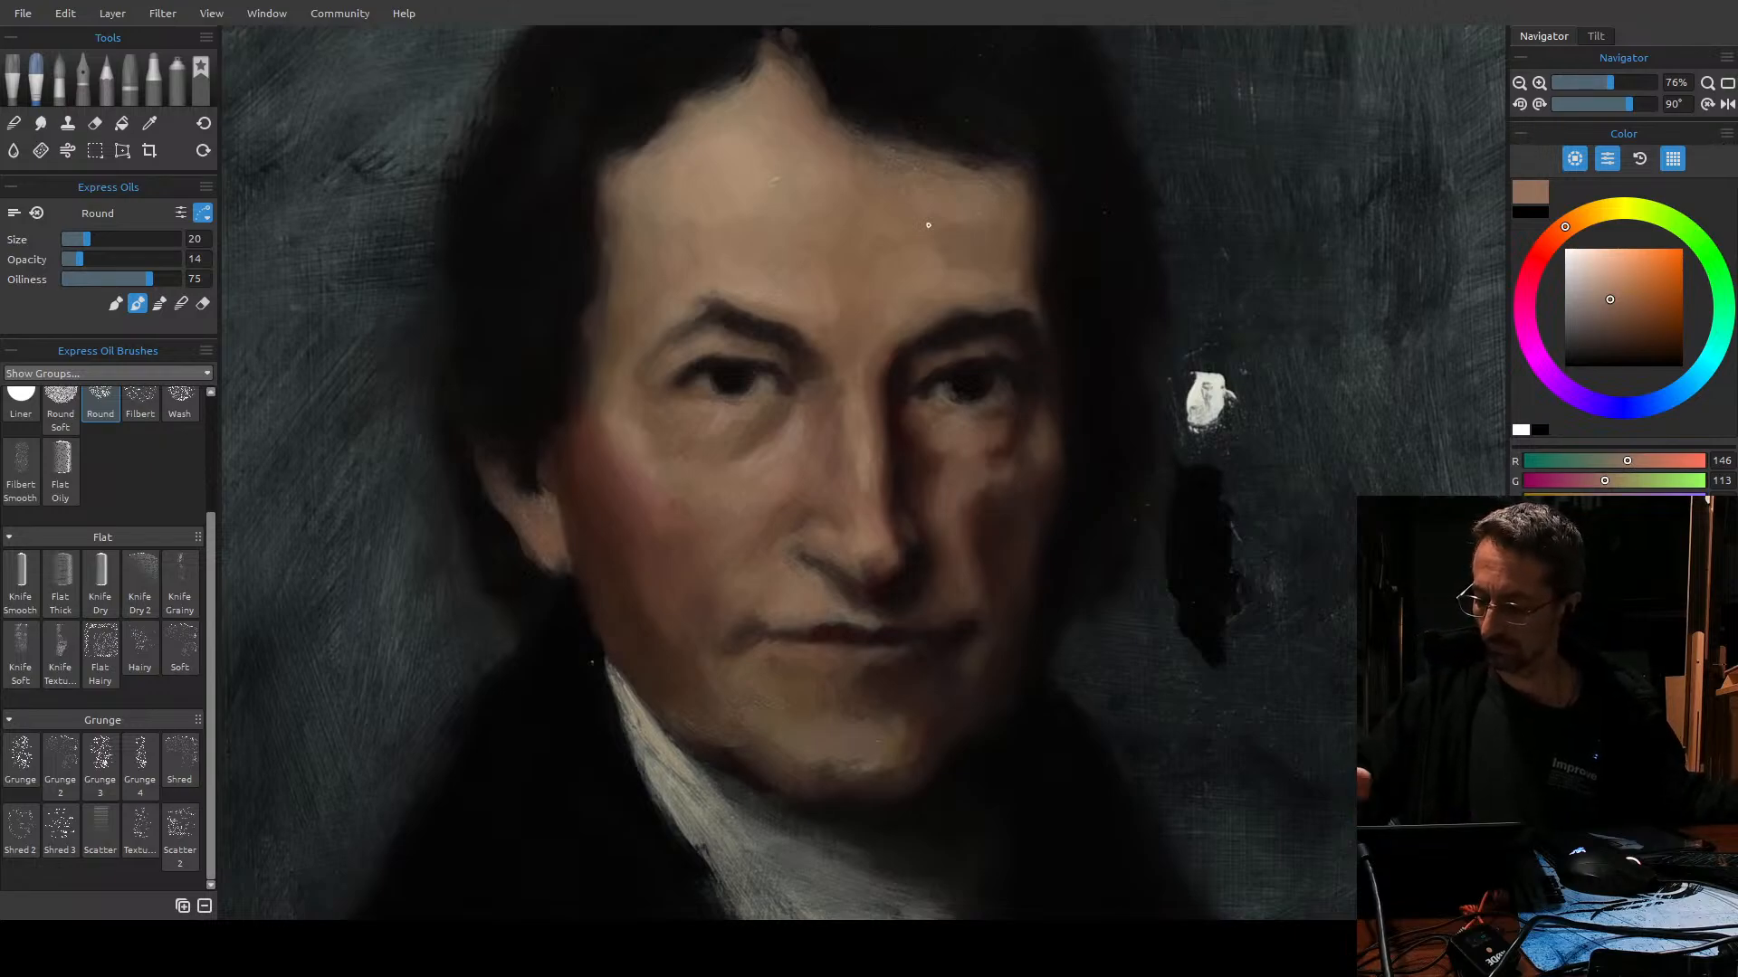
Mix a very dark red, R 32, G 9, and reduce the brush size to 9 for the eye and brow details.
{"action": "left_click", "coordinate": [1672, 355]}
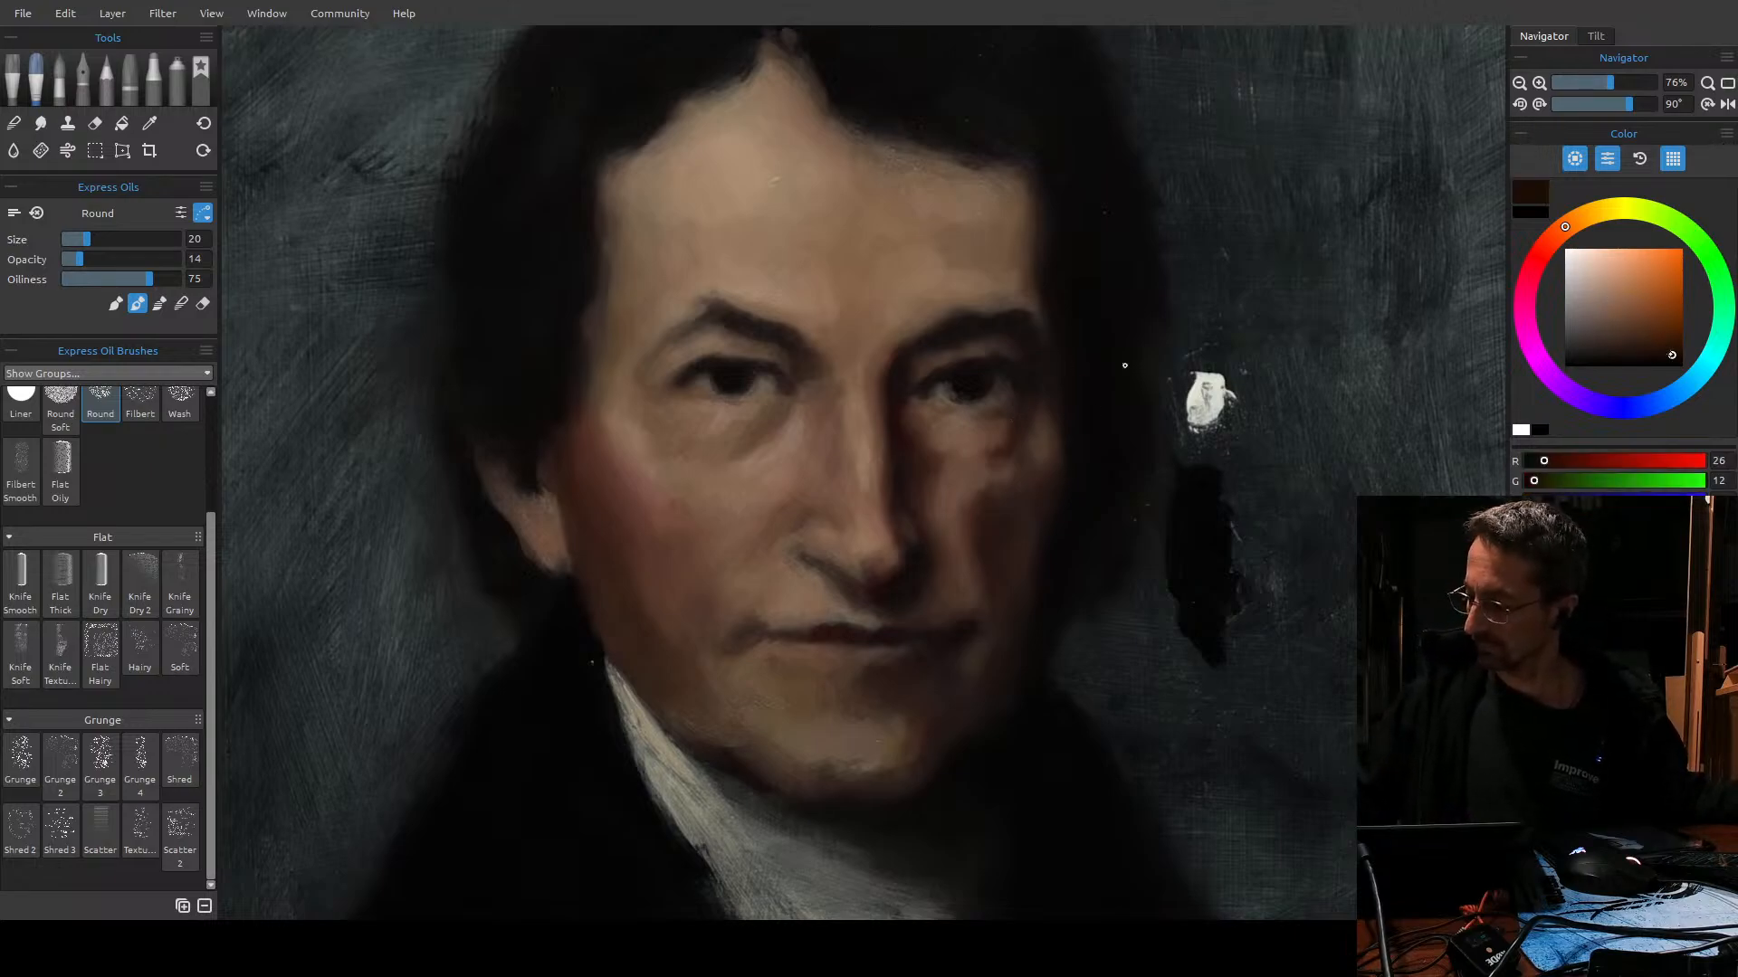
{"action": "left_click_drag", "start_coordinate": [1567, 232], "coordinate": [1554, 255]}
{"action": "left_click_drag", "start_coordinate": [1658, 344], "coordinate": [1654, 352]}
{"action": "key", "text": "["}
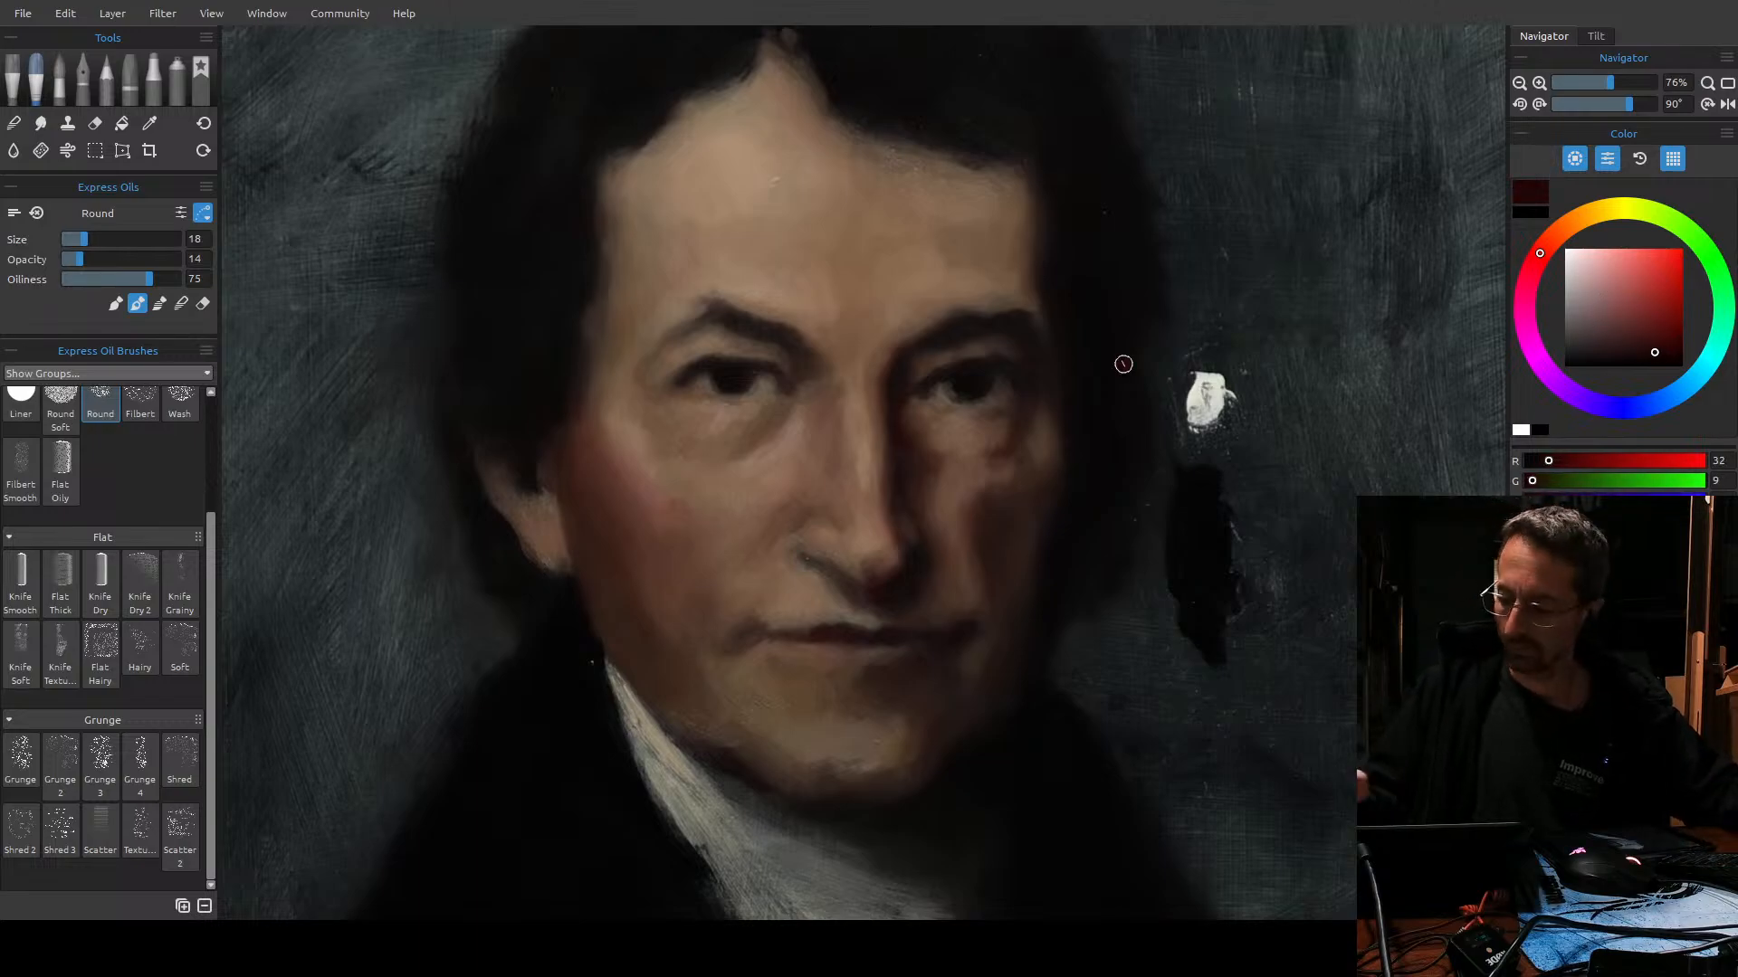
{"action": "key", "text": "["}
{"action": "key", "text": "["}
{"action": "key", "text": "["}
{"action": "key", "text": "["}
{"action": "key", "text": "["}
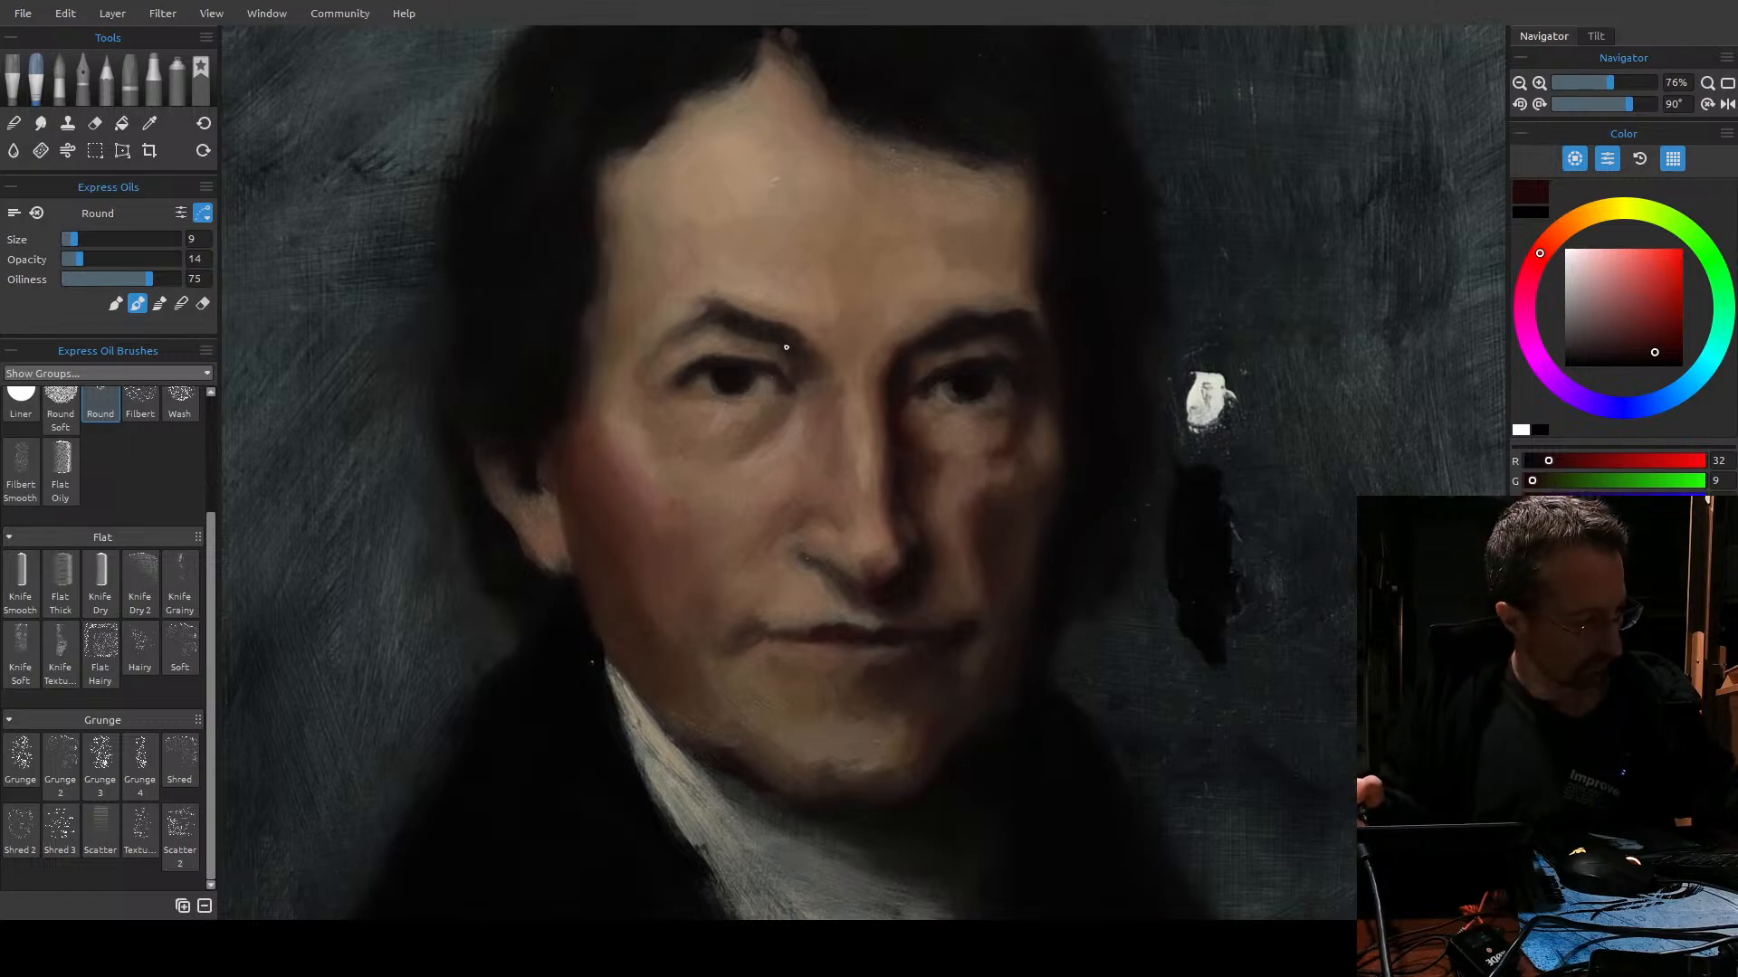
Sample brown skin tones around the lit eye, ending at R 91, G 70, and glaze beneath the eye at brush sizes 8 to 18.
{"action": "left_click", "coordinate": [670, 379], "text": "alt"}
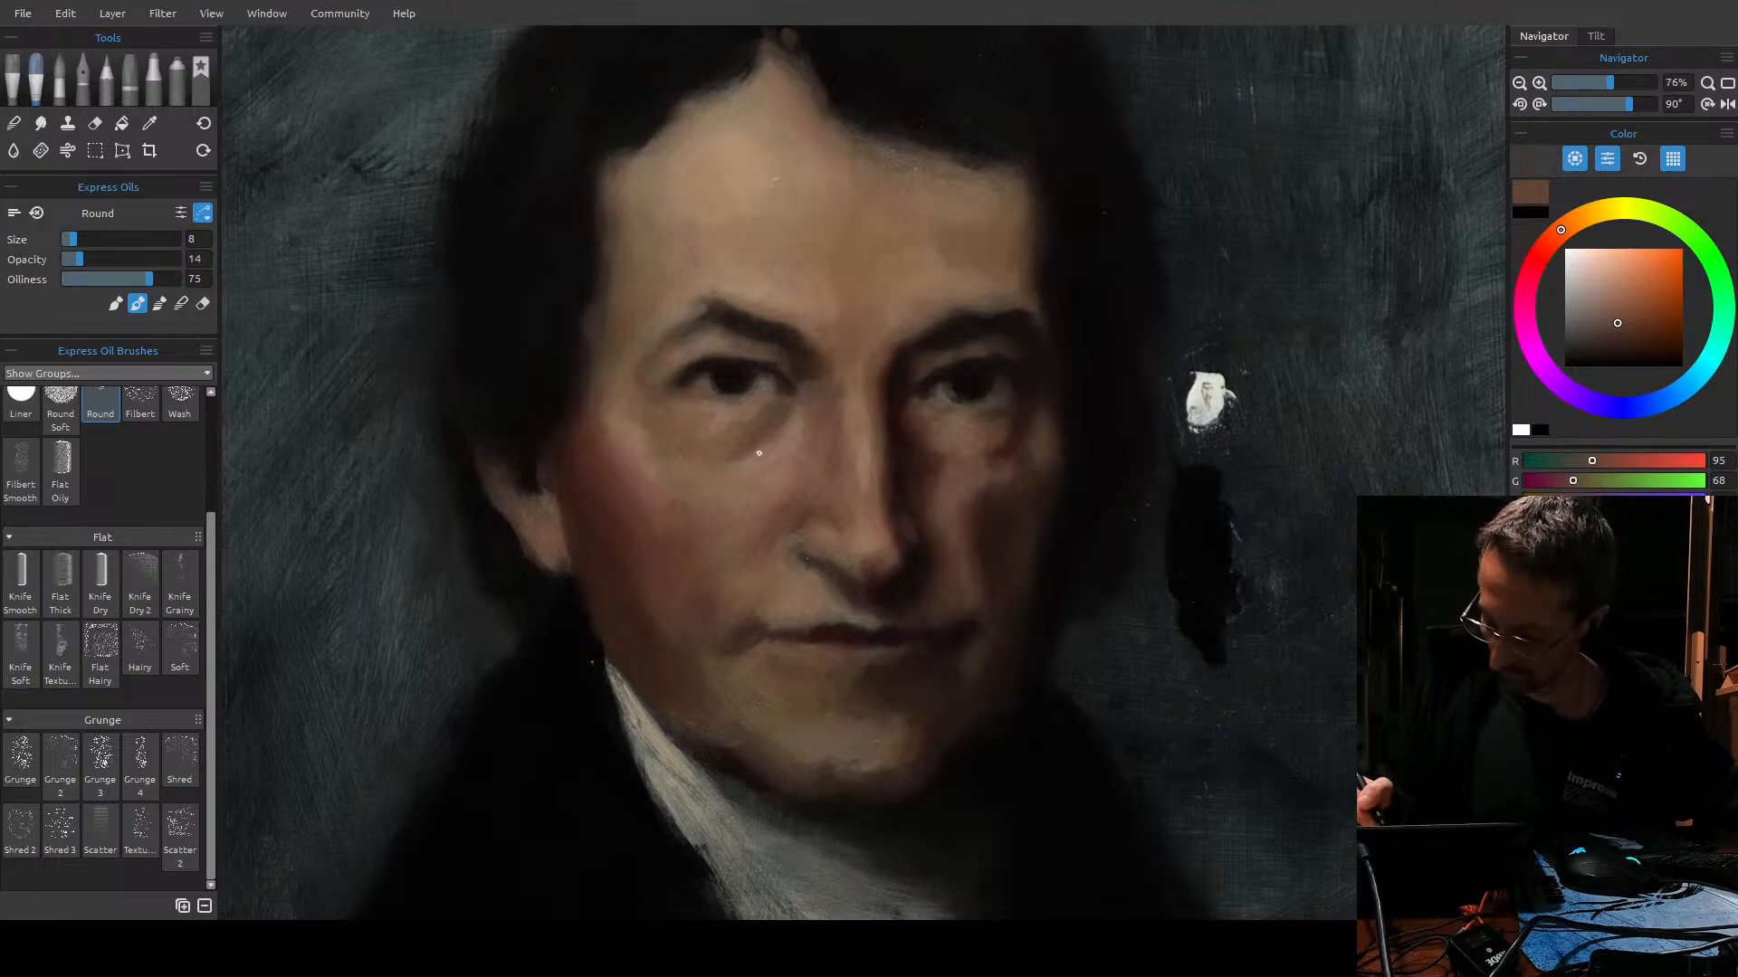
{"action": "key", "text": "i"}
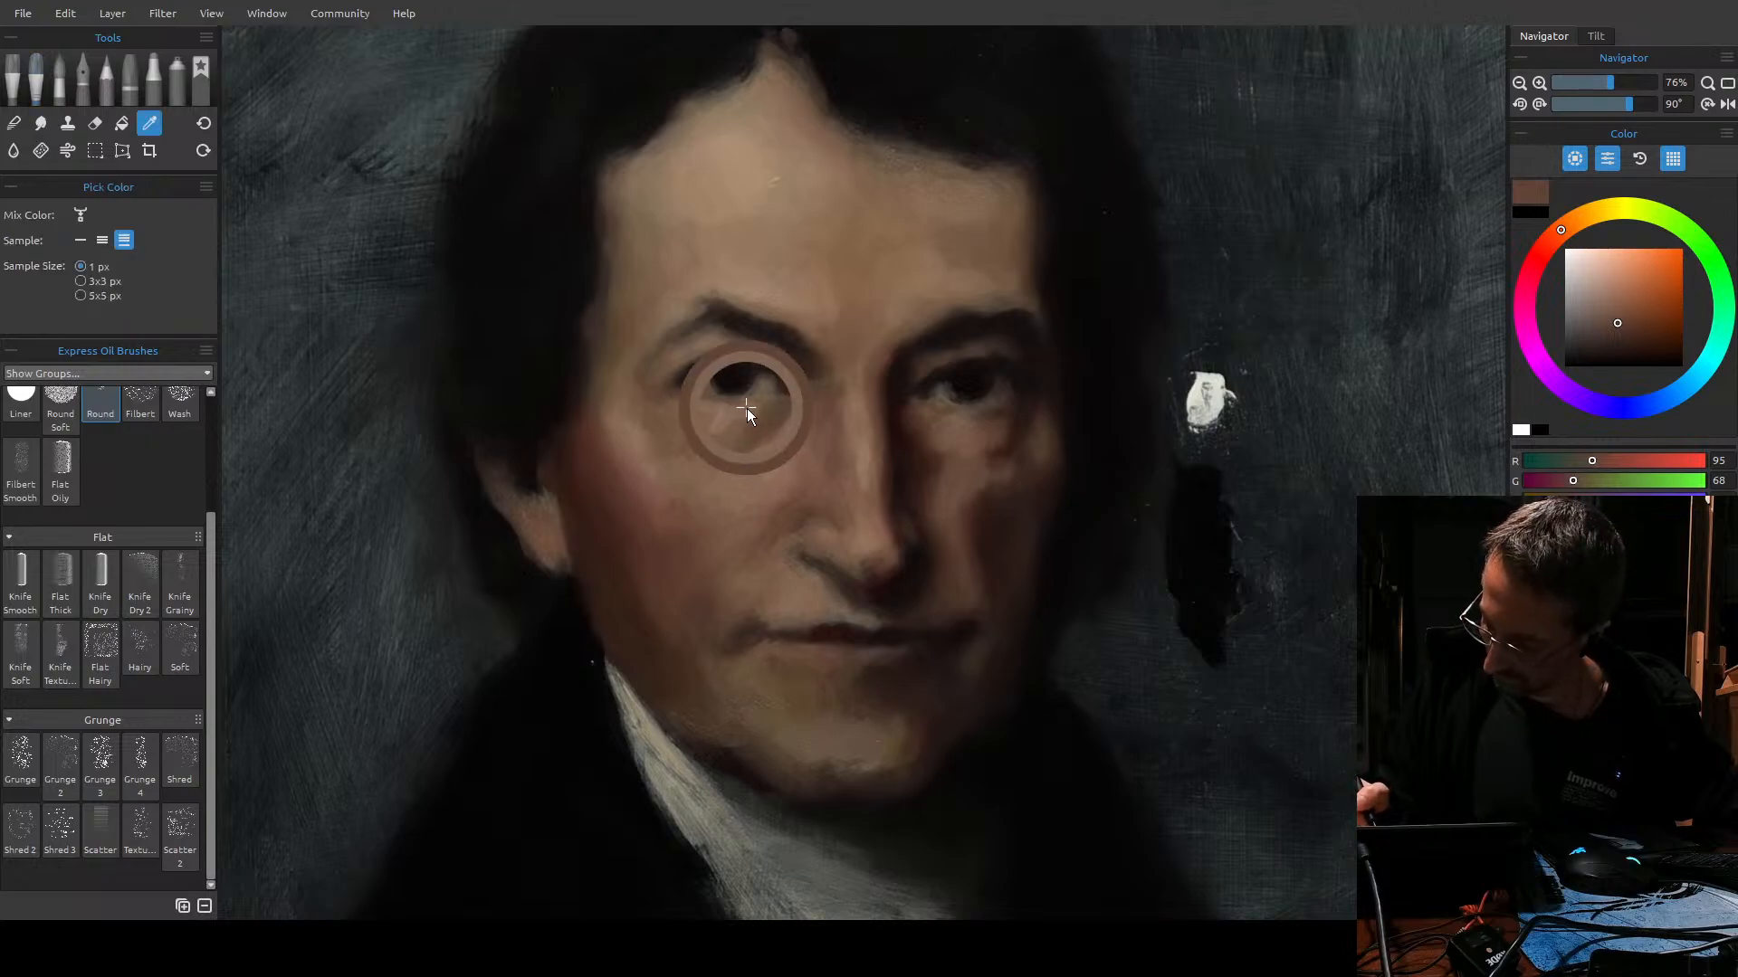
{"action": "left_click", "coordinate": [744, 411]}
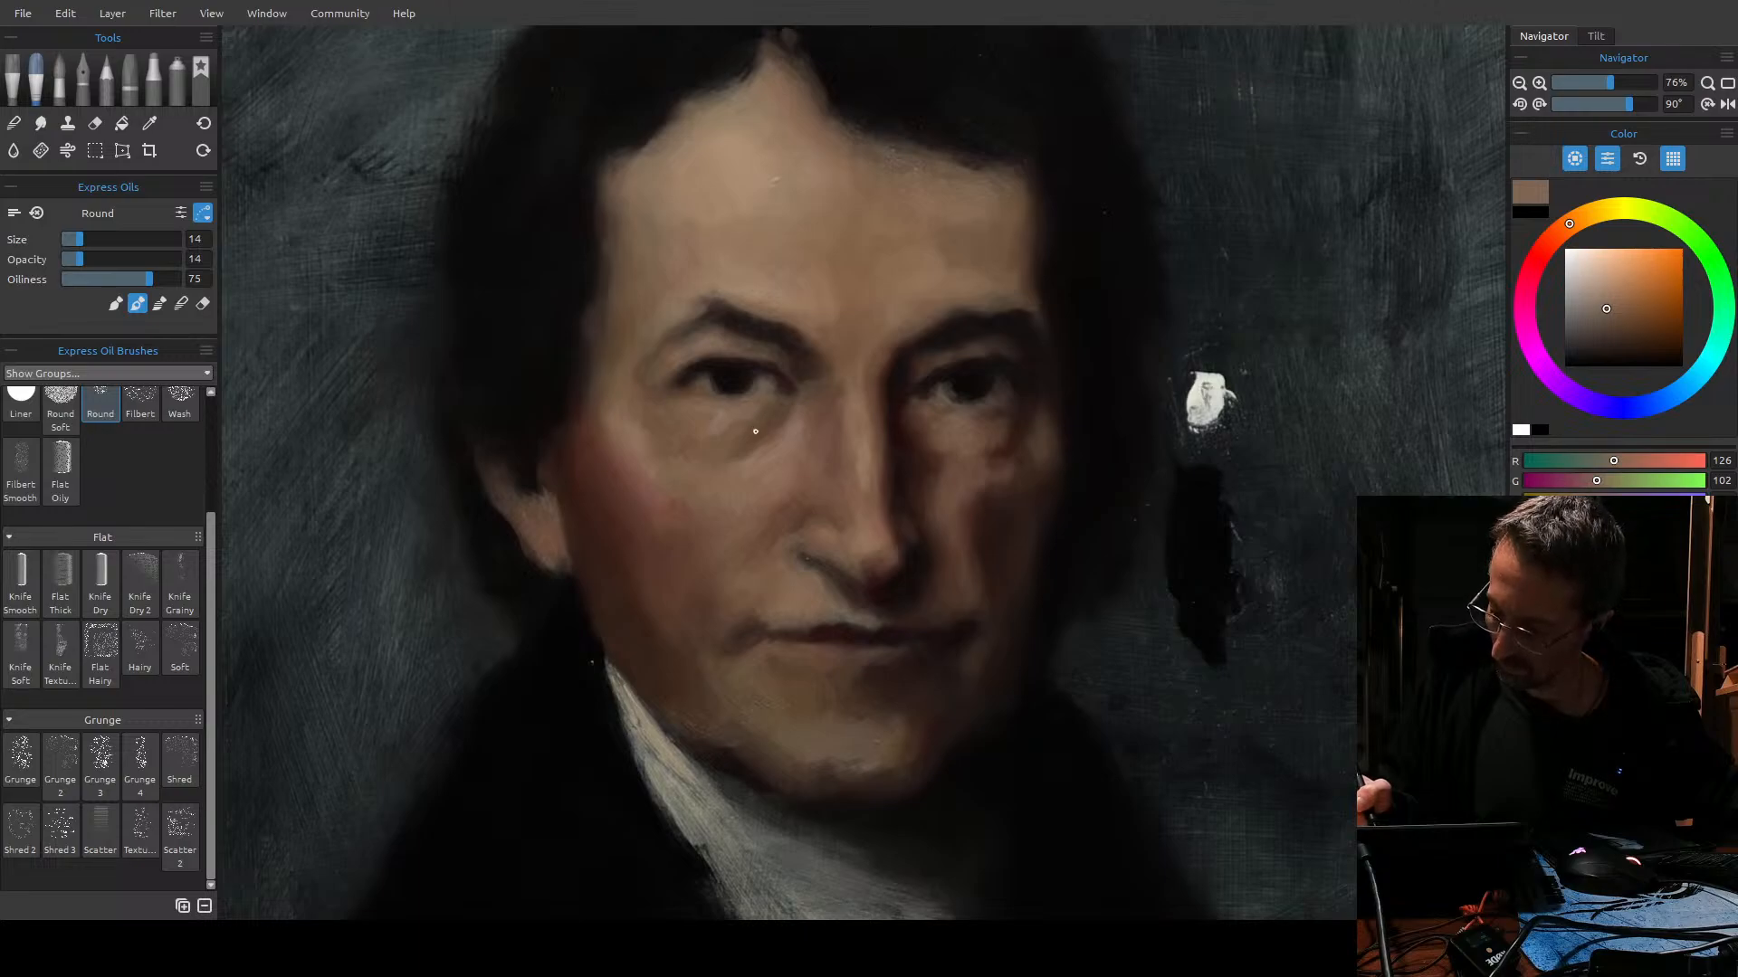
{"action": "key", "text": "i"}
{"action": "left_click", "coordinate": [763, 425]}
{"action": "key", "text": "b"}
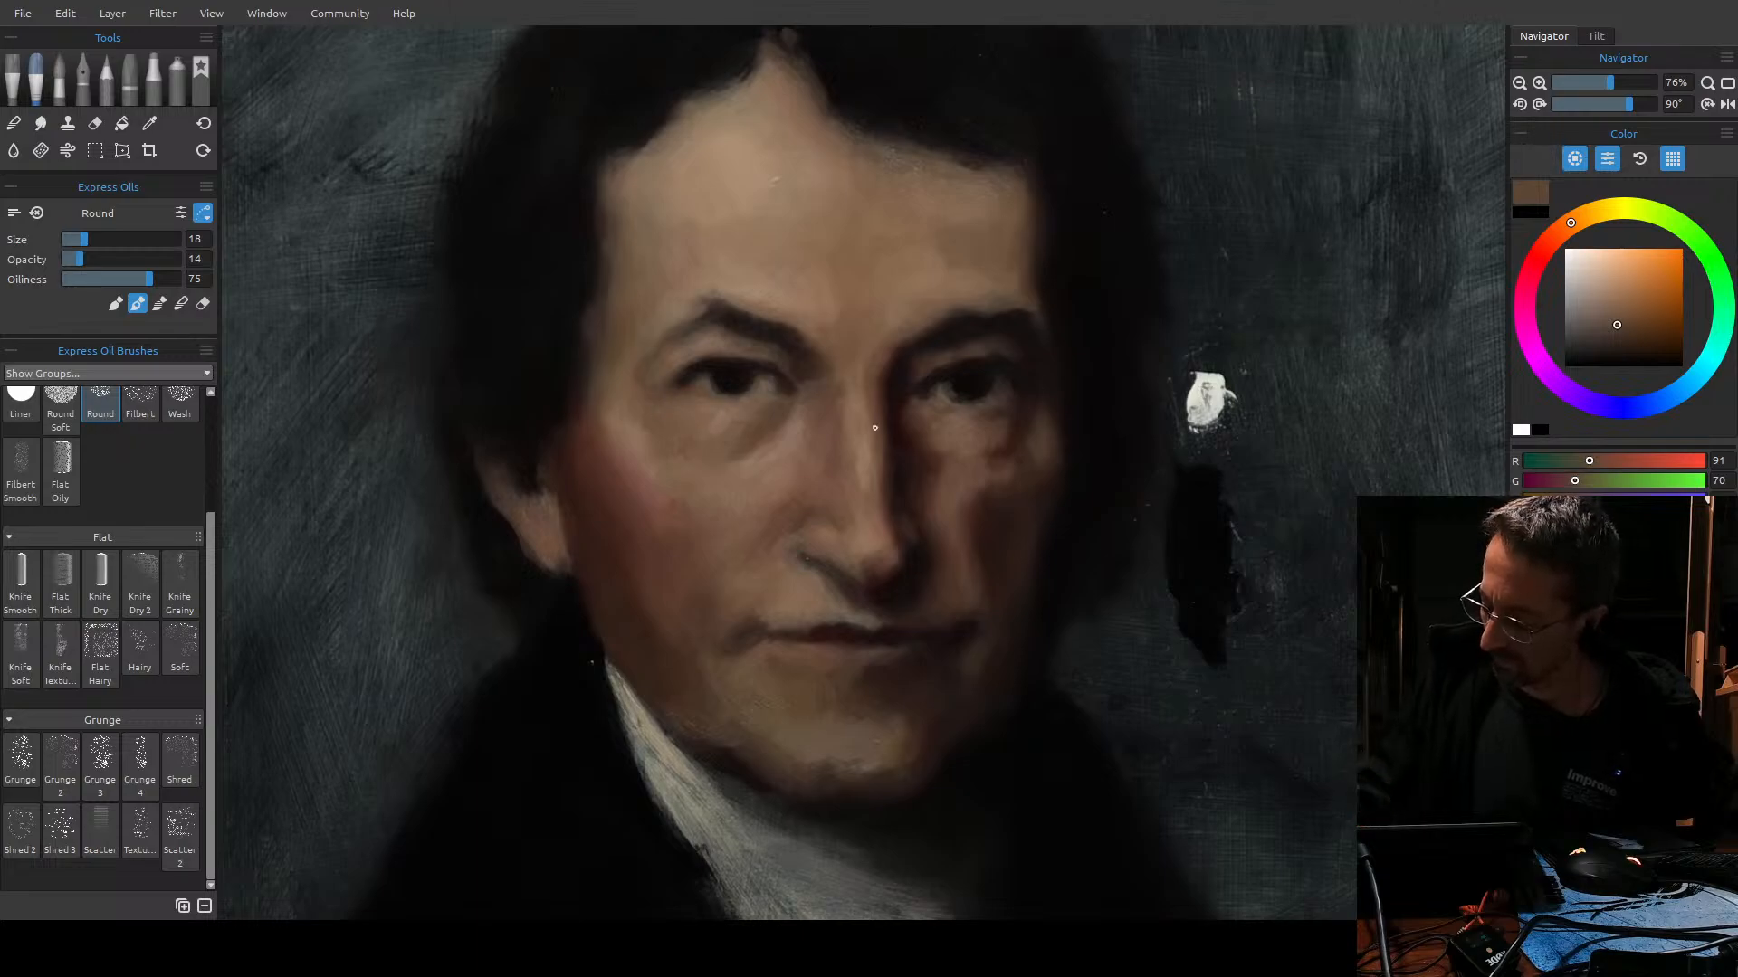
Glaze the skin around the lit eye's outer corner in the same brown at brush sizes 14 to 18.
{"action": "key", "text": "bracketleft"}
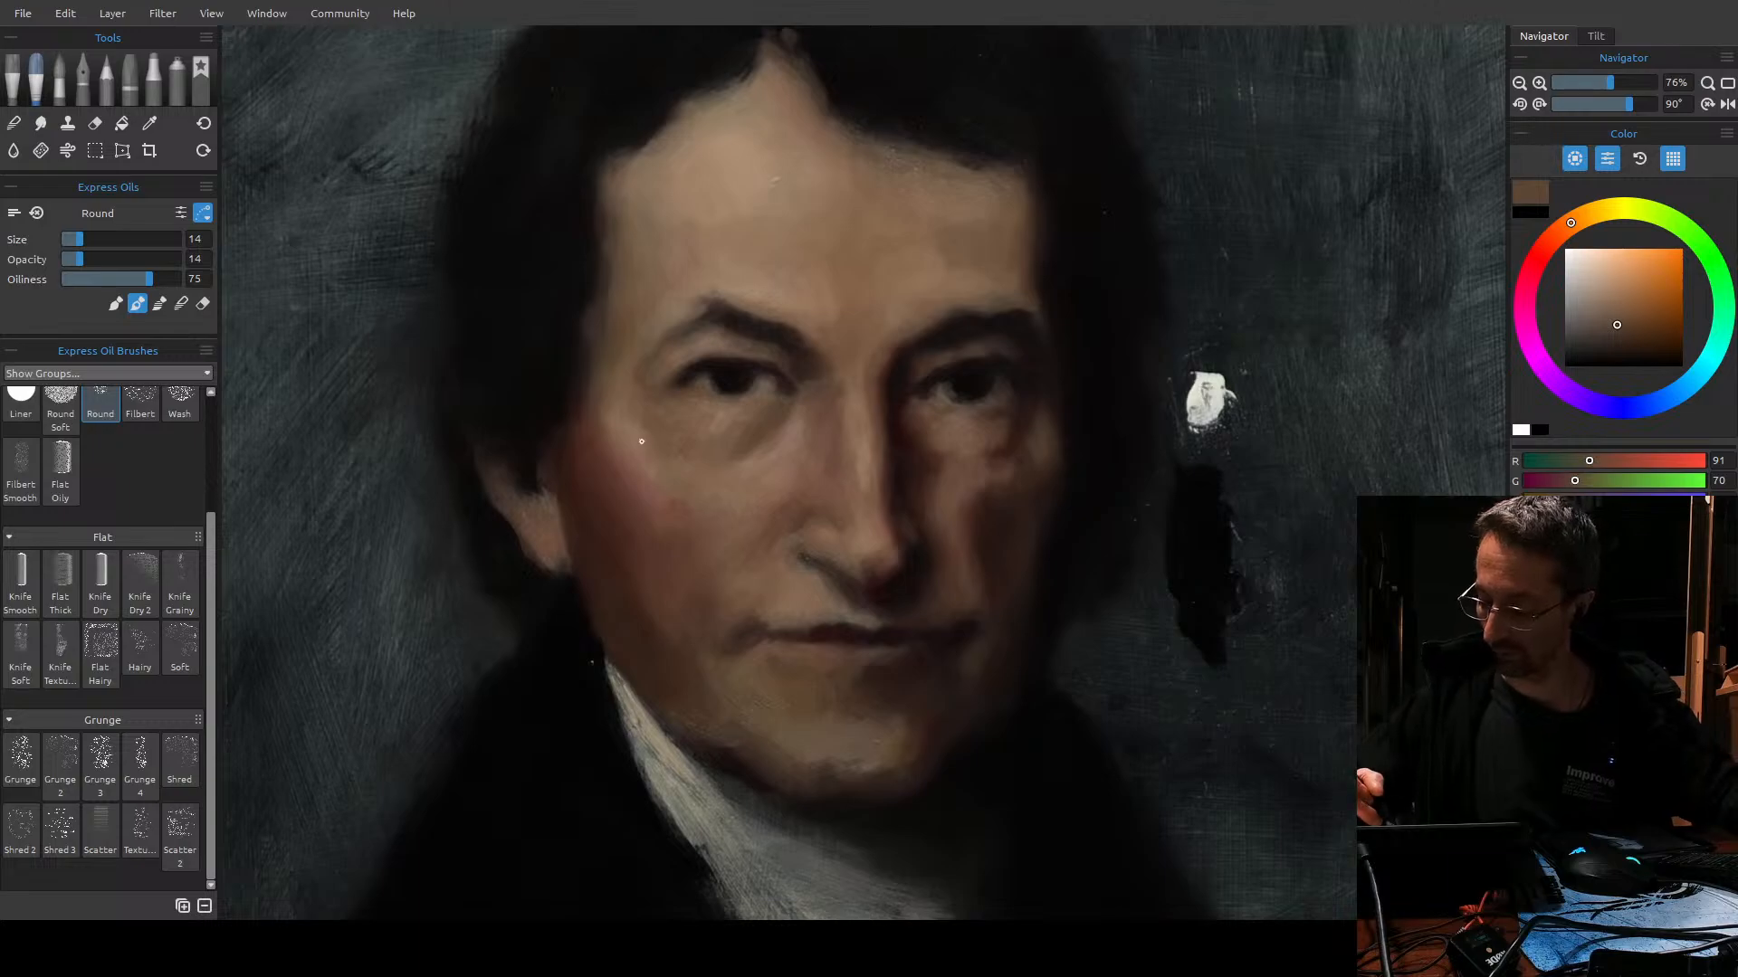
{"action": "key", "text": "bracketright"}
{"action": "key", "text": "bracketright"}
{"action": "key", "text": "bracketright"}
{"action": "key", "text": "bracketright"}
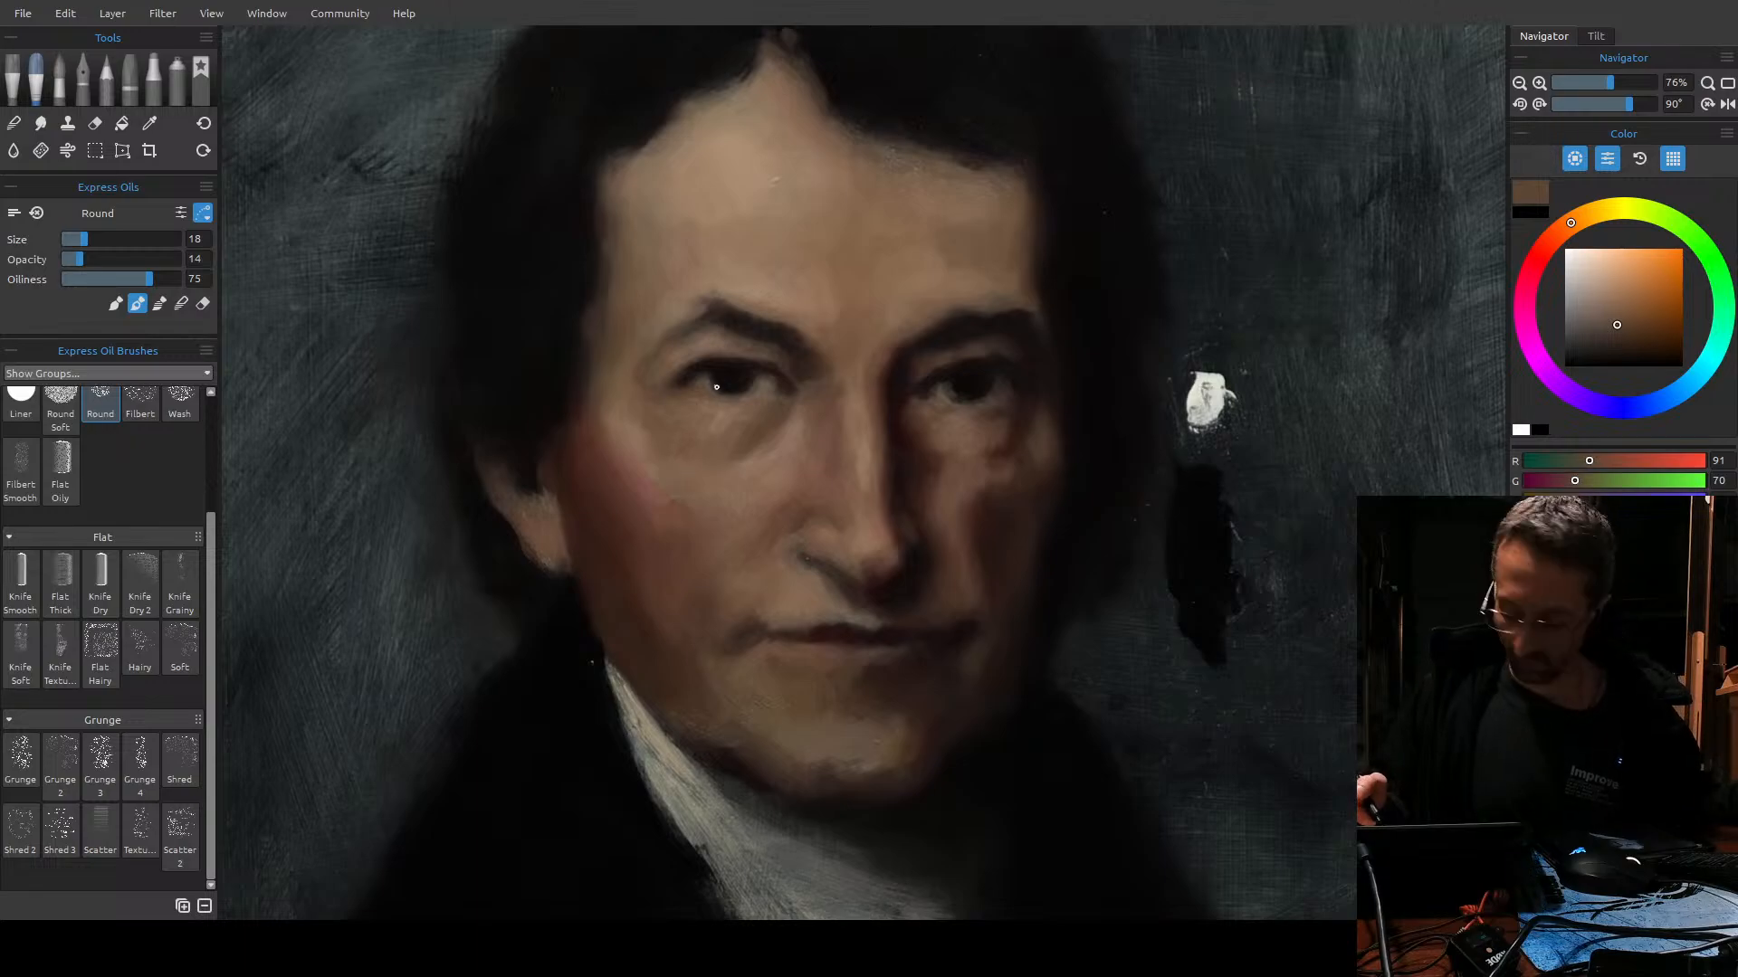
{"action": "mouse_move", "coordinate": [677, 410]}
{"action": "left_mouse_down"}
{"action": "mouse_move", "coordinate": [709, 413]}
{"action": "mouse_move", "coordinate": [687, 417]}
{"action": "left_mouse_up"}
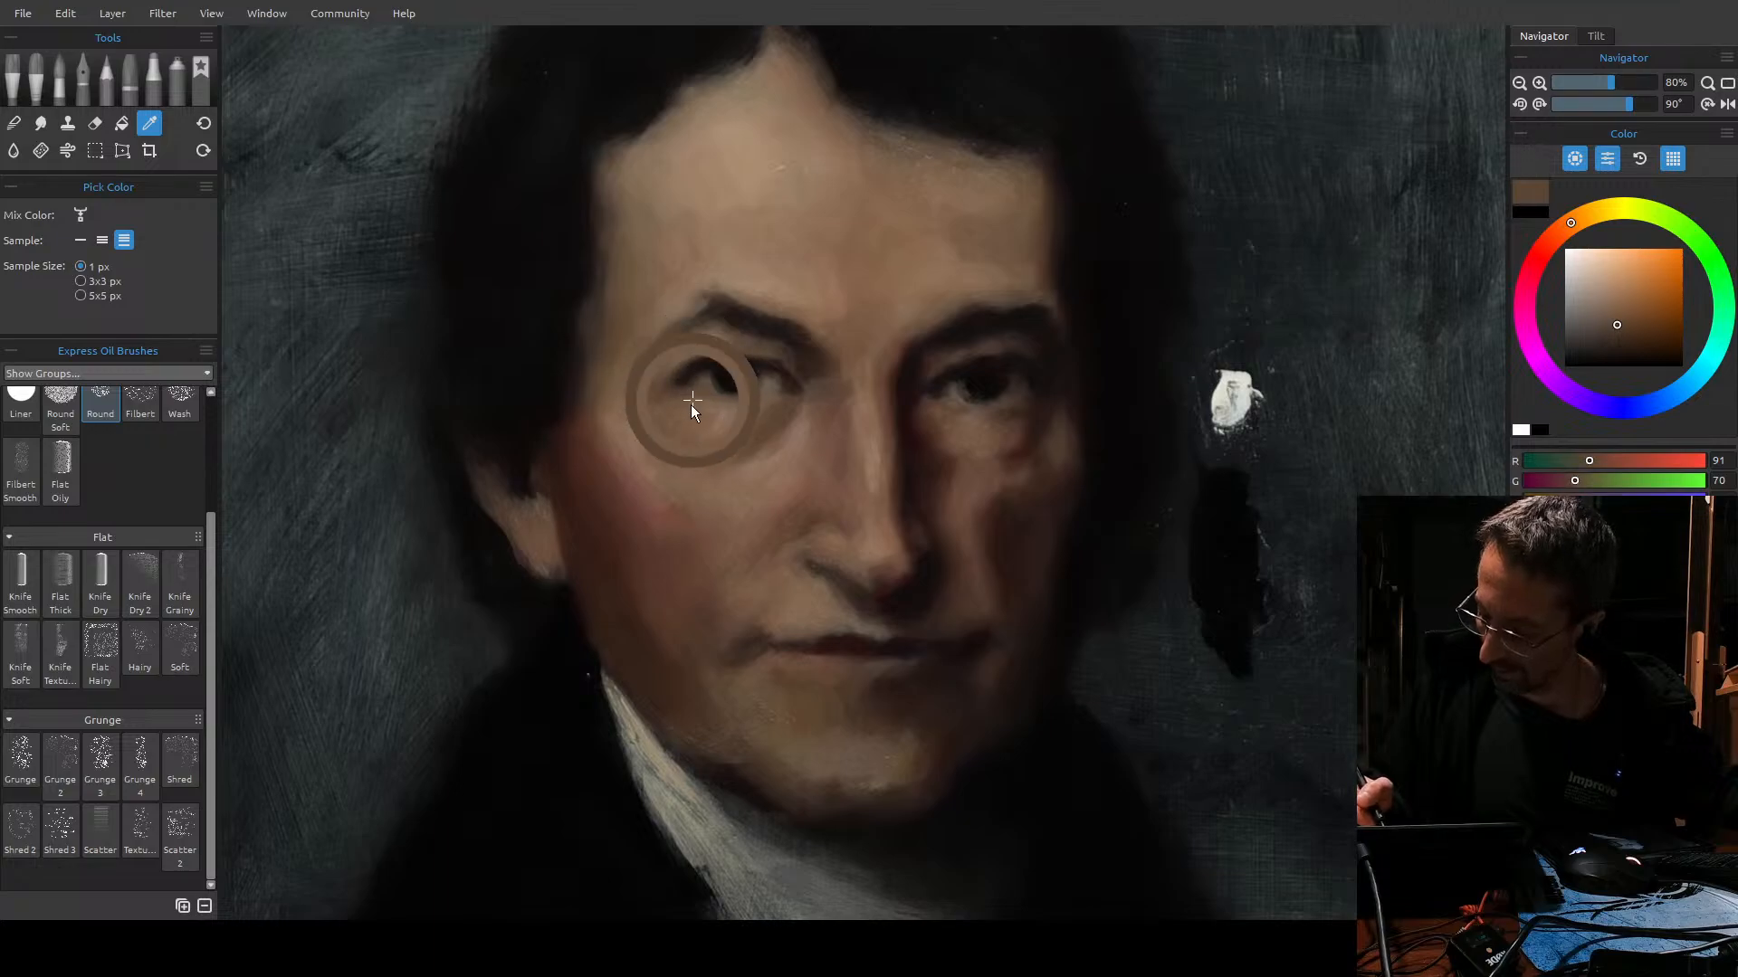
Sample the dark lash line of the lit eye, shift it to a deep red R 57, G 27, and reduce the brush size to 10.
{"action": "left_click", "coordinate": [690, 375], "text": "alt"}
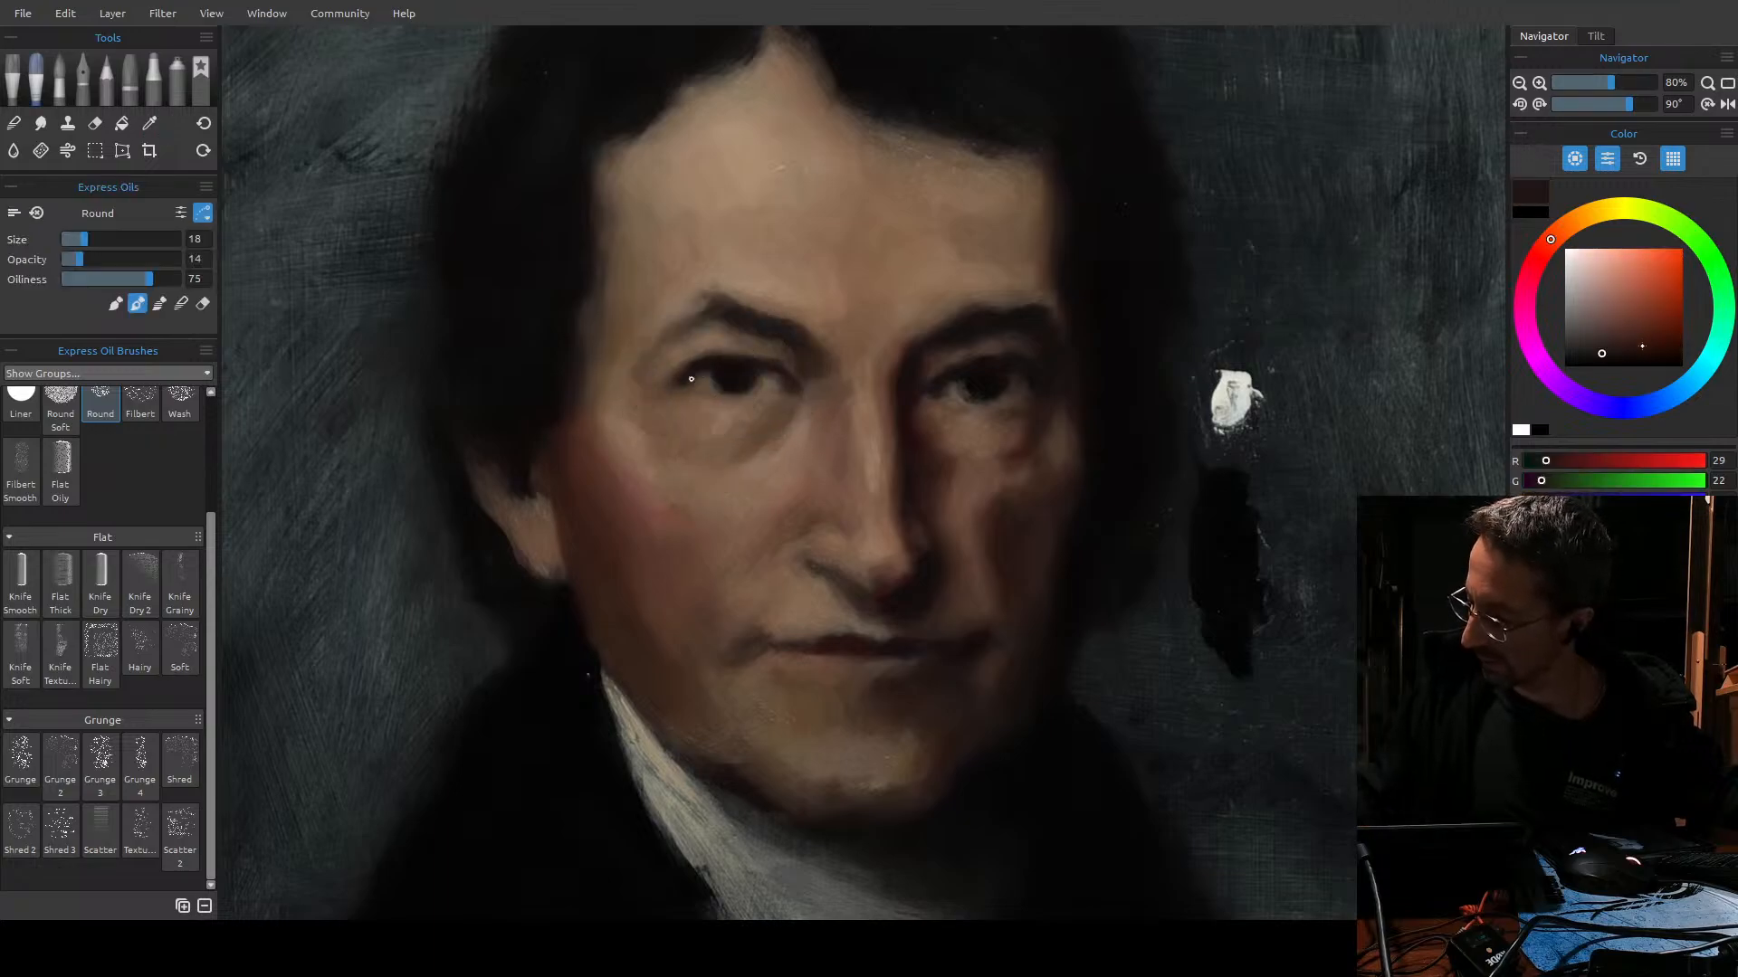
{"action": "left_click_drag", "start_coordinate": [1639, 341], "coordinate": [1635, 341]}
{"action": "left_click_drag", "start_coordinate": [1549, 240], "coordinate": [1543, 247]}
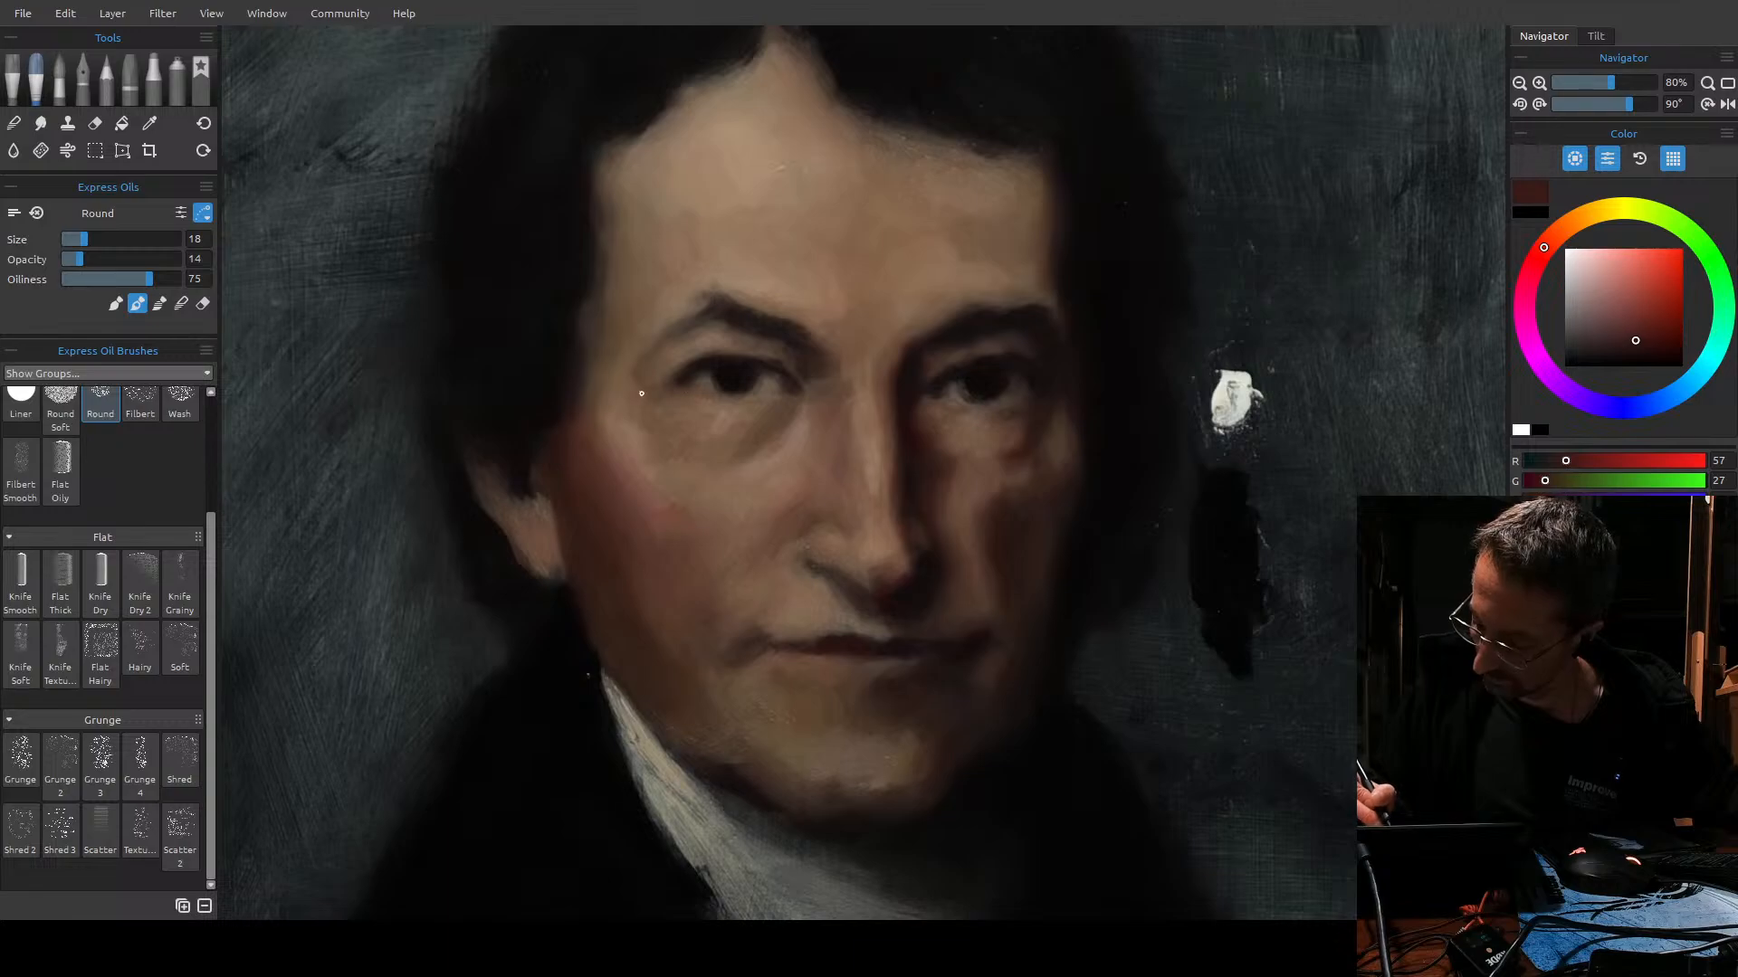
{"action": "key", "text": "["}
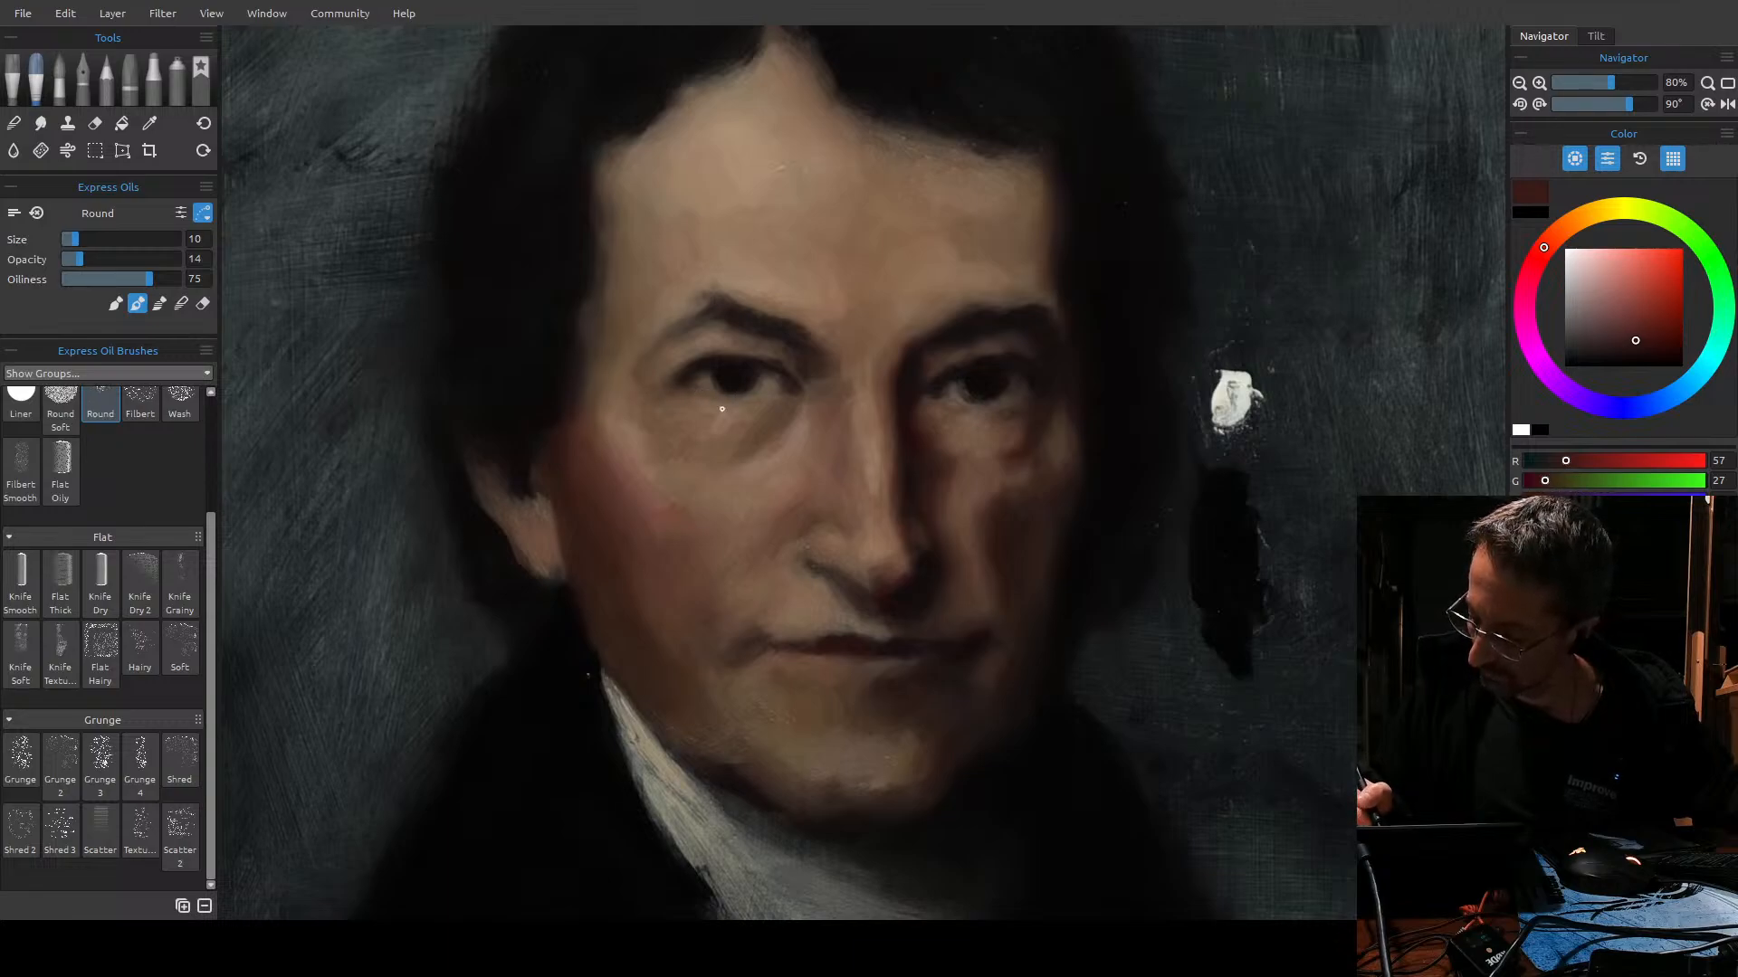
{"action": "key", "text": "]"}
Lighten the color to R 101, G 64, gray it to R 87, G 76, and glaze the lit eye's white at brush size 12.
{"action": "left_click_drag", "start_coordinate": [1635, 331], "coordinate": [1614, 320]}
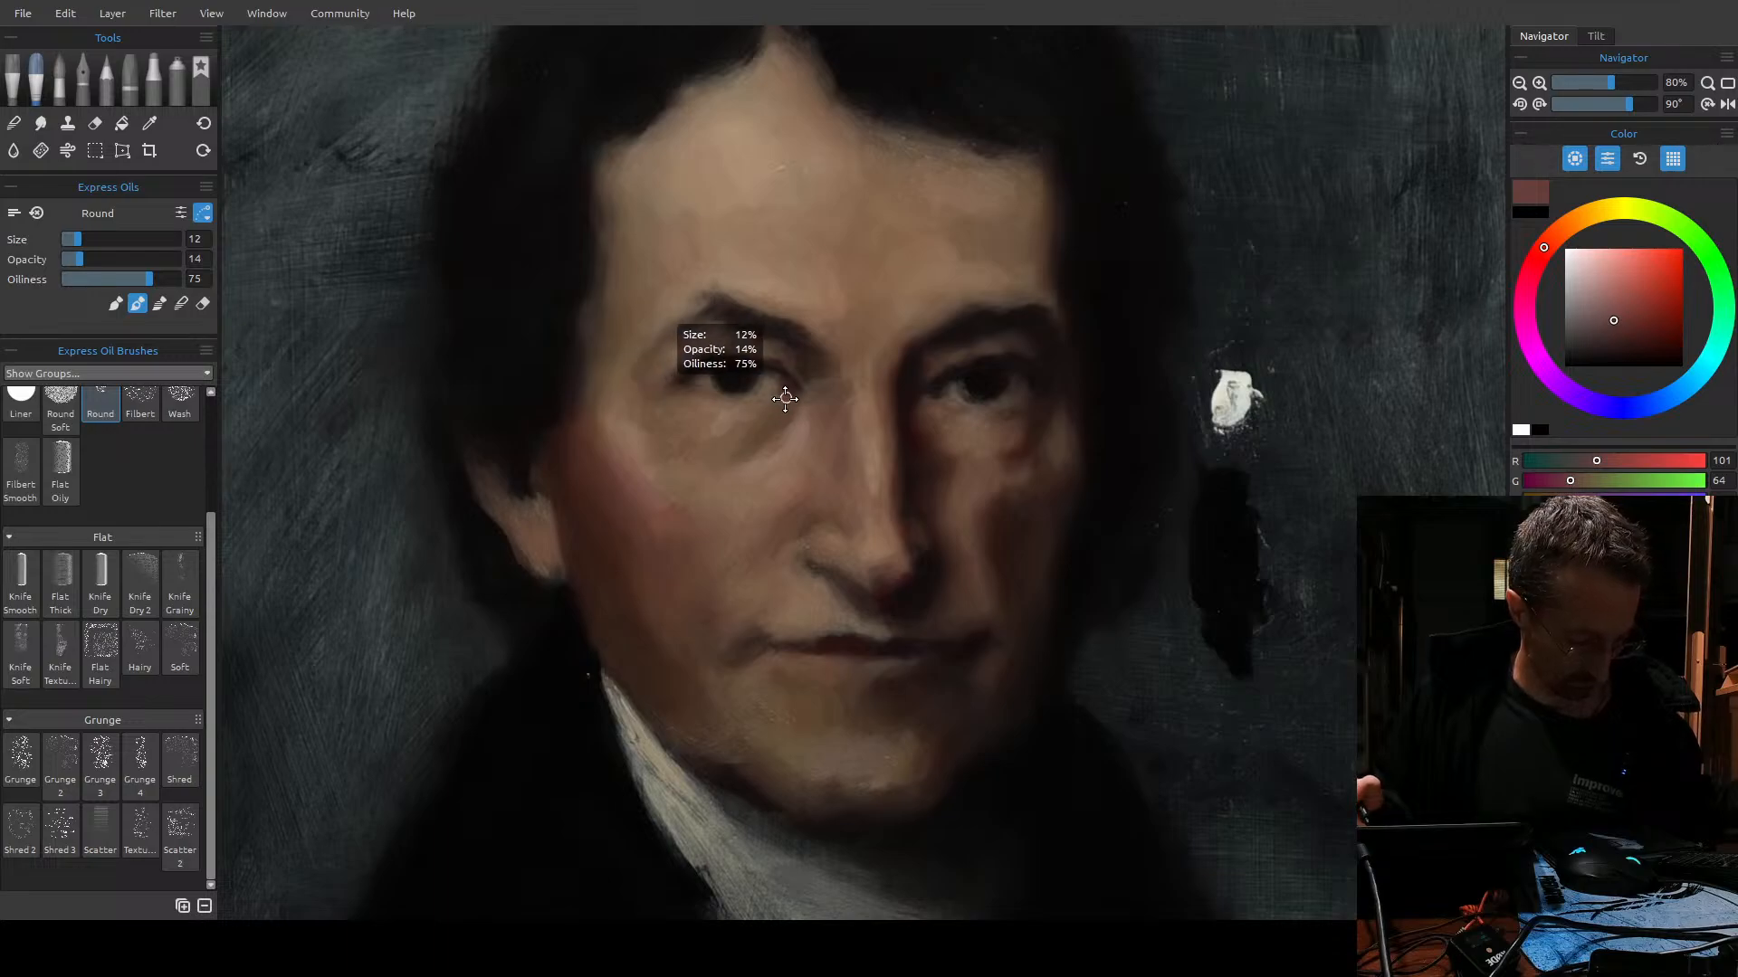
{"action": "key", "text": "ctrl+space"}
{"action": "left_click_drag", "start_coordinate": [760, 419], "coordinate": [784, 403]}
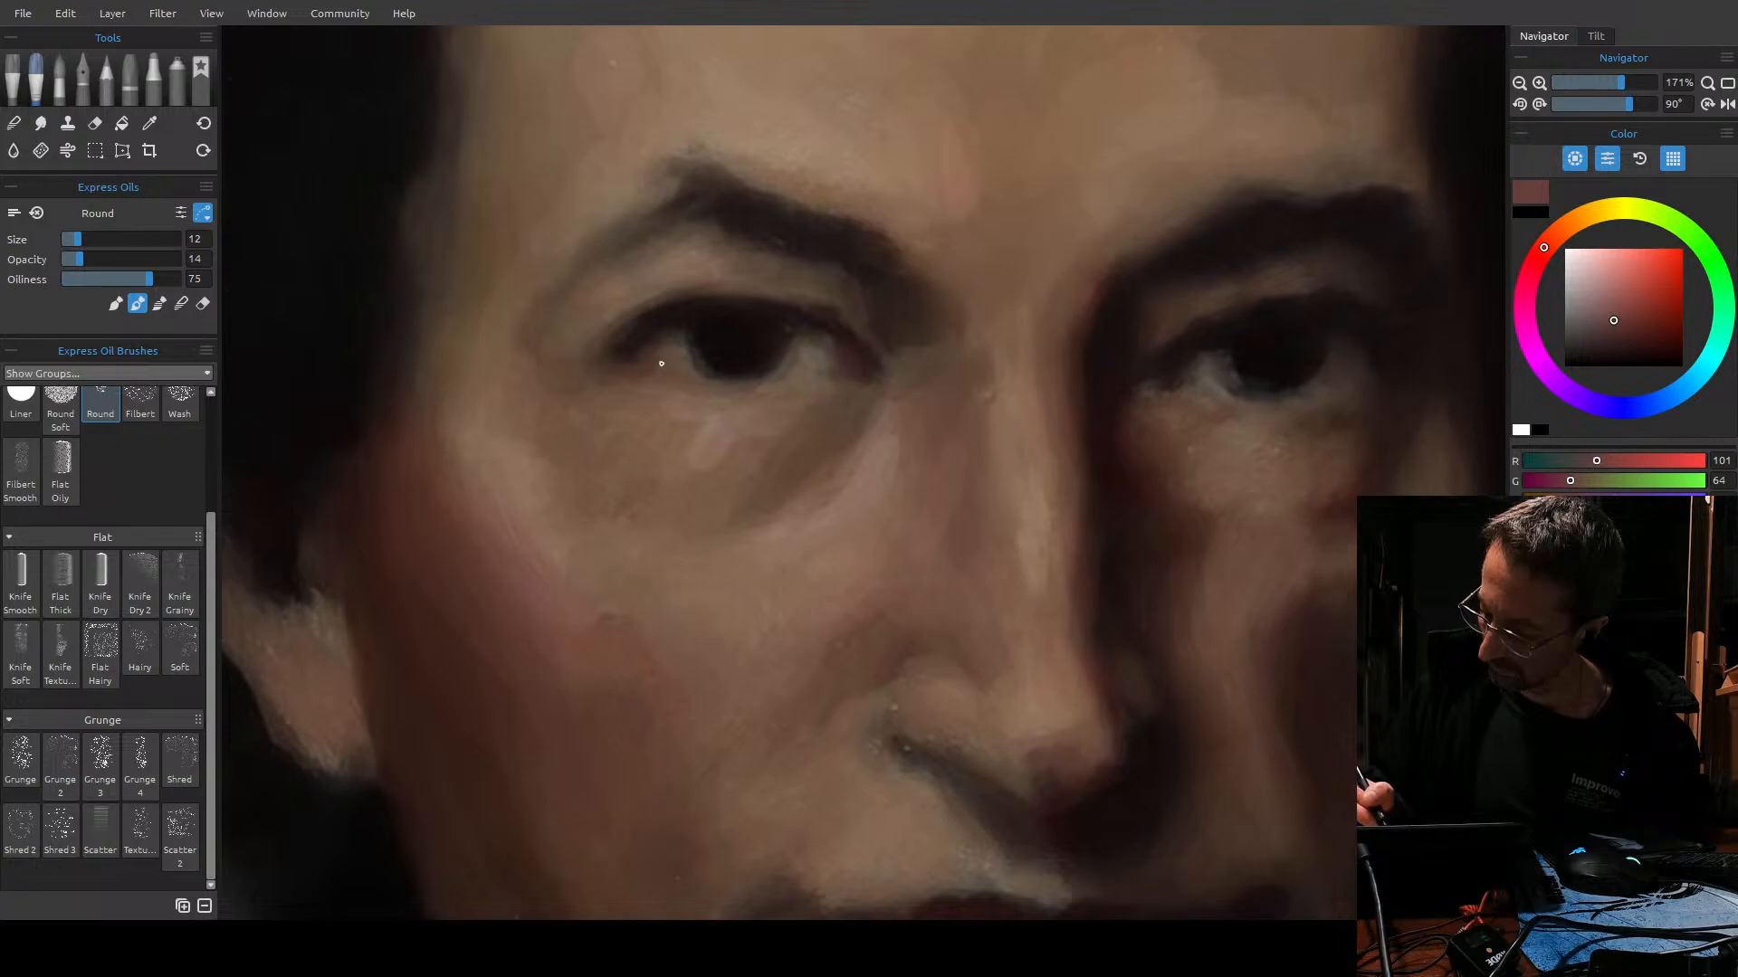
{"action": "left_click", "coordinate": [1482, 299], "text": "alt"}
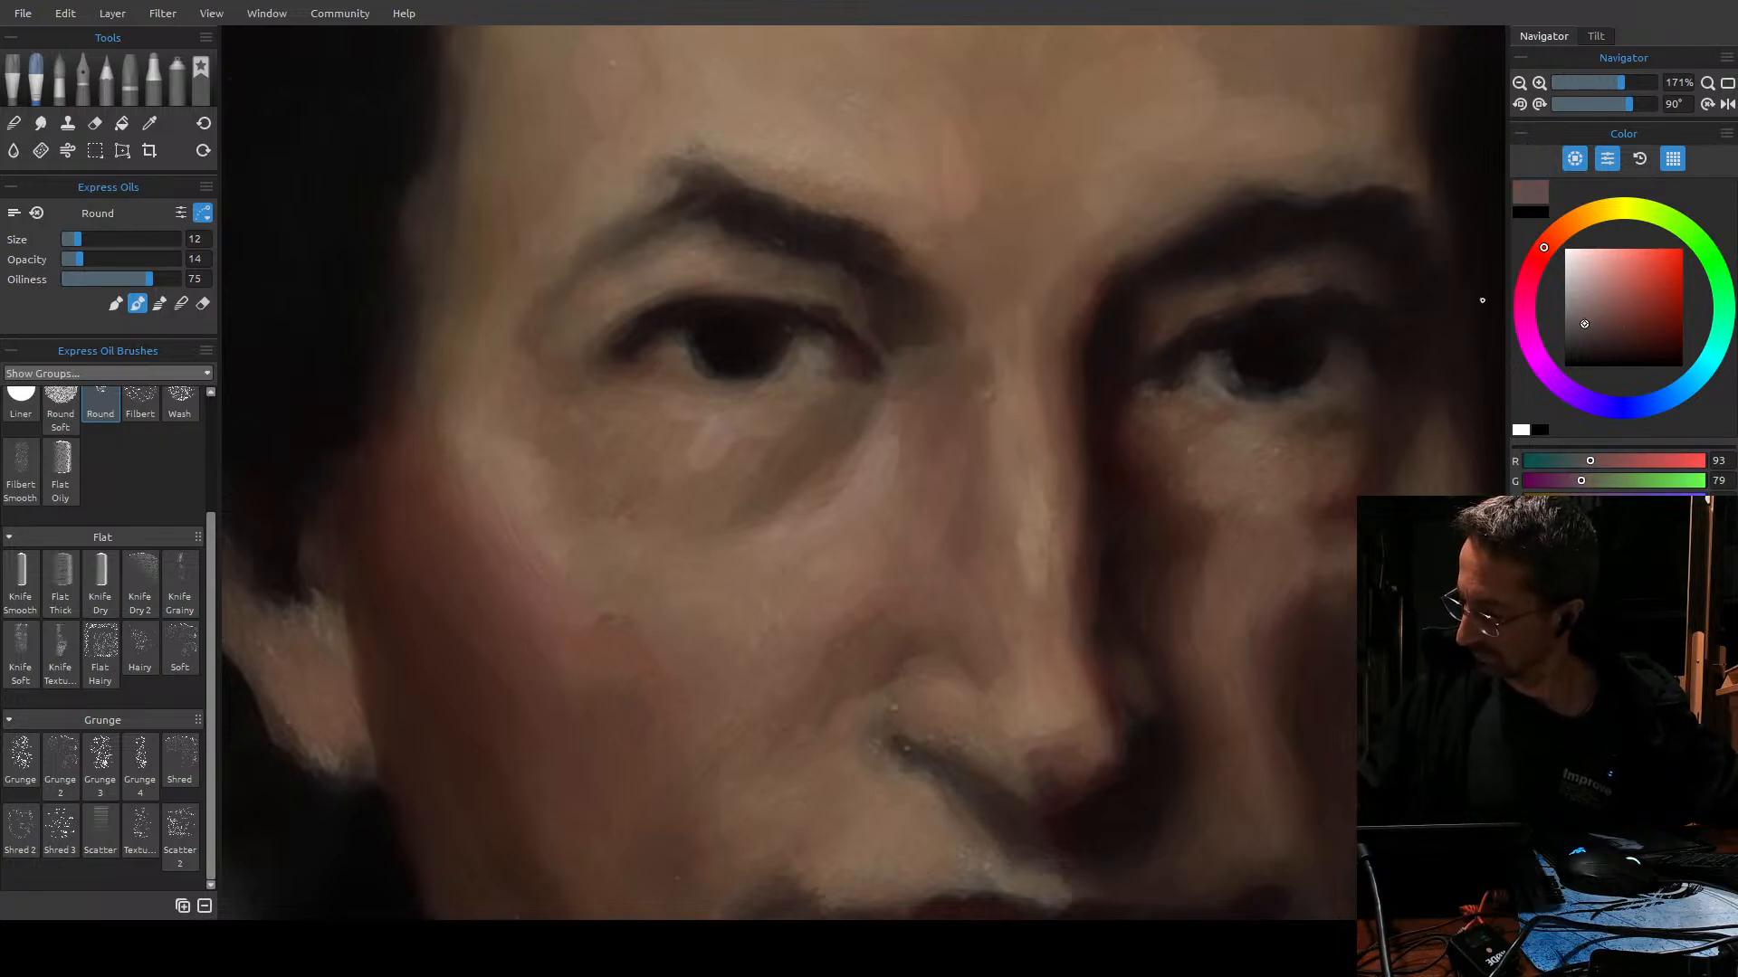
{"action": "left_click_drag", "start_coordinate": [1584, 324], "coordinate": [1582, 327]}
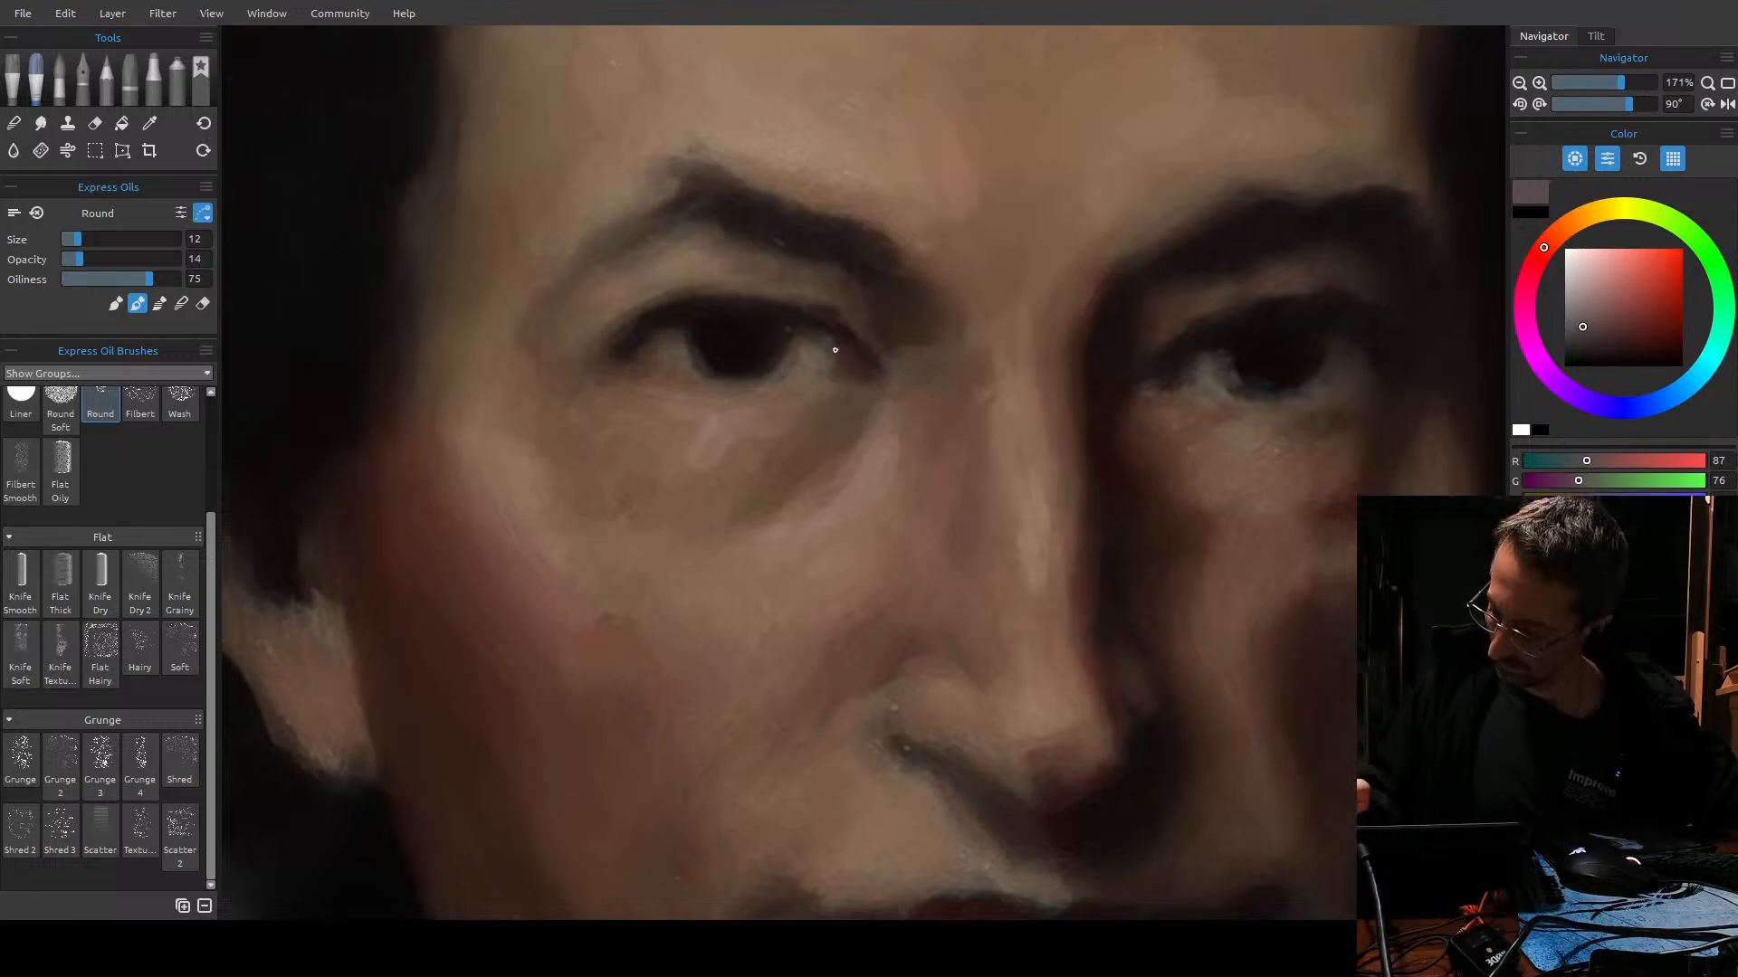
Dab a highlight on the lit eye's iris in R 146, G 125, and tone it with a near-black R 22, G 14.
{"action": "left_click_drag", "start_coordinate": [1595, 313], "coordinate": [1580, 285]}
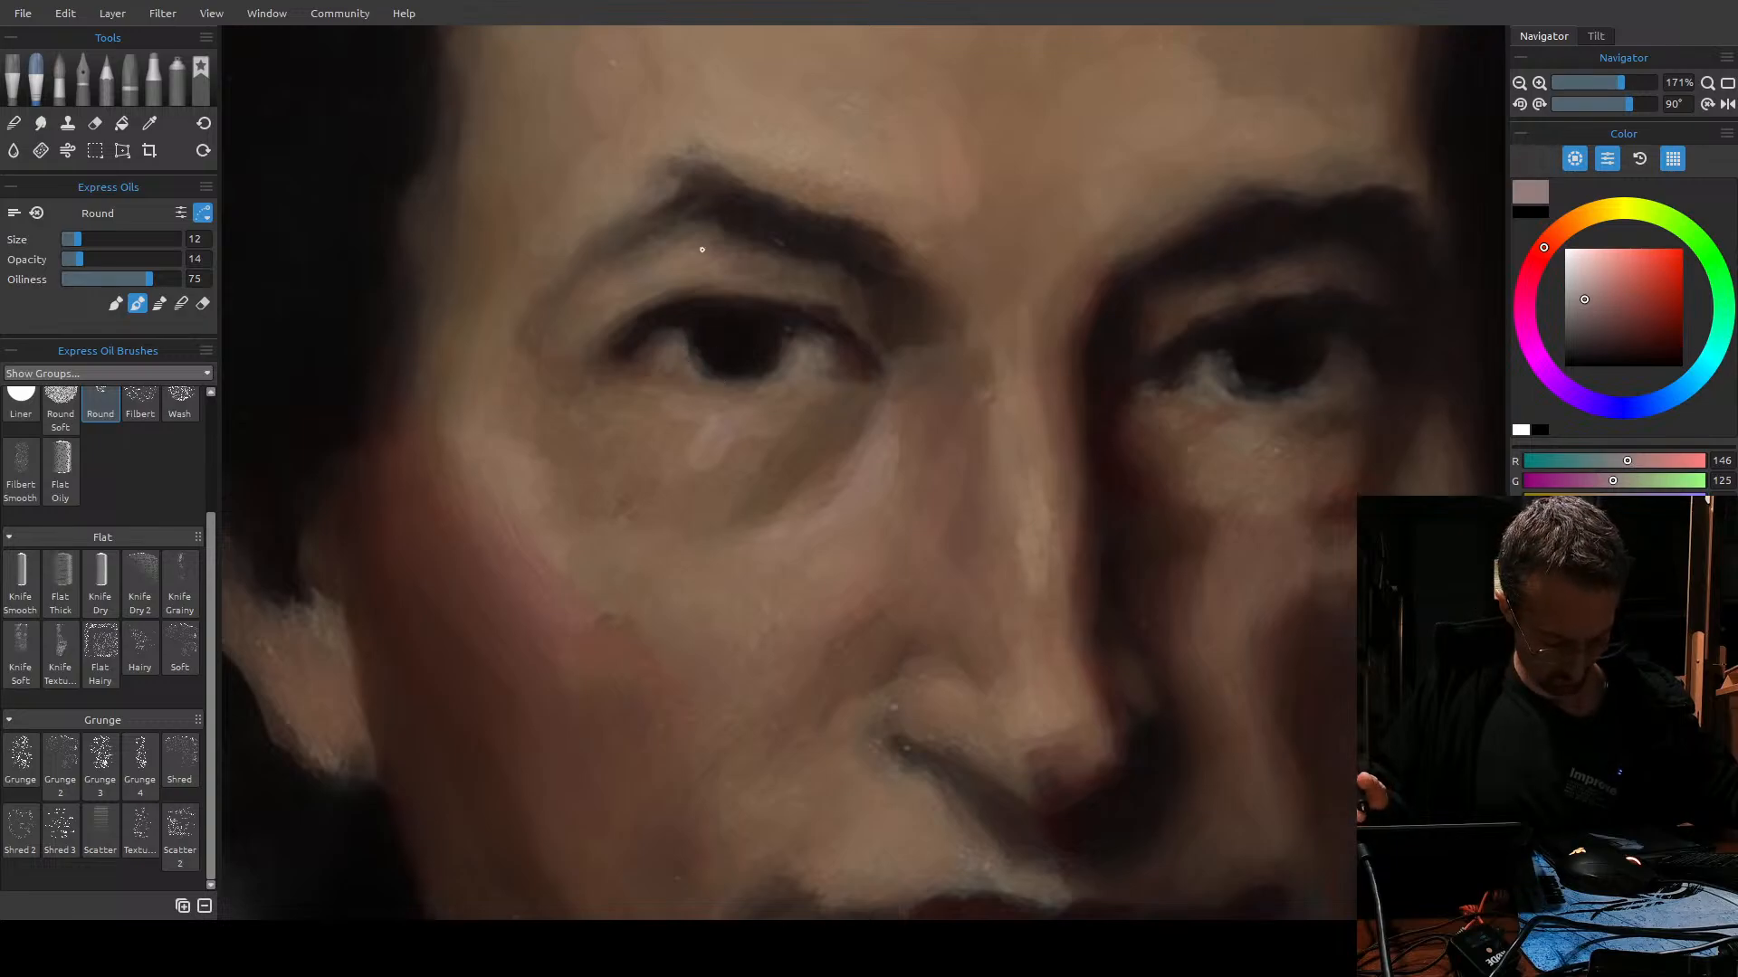
{"action": "left_click_drag", "start_coordinate": [716, 341], "coordinate": [714, 347]}
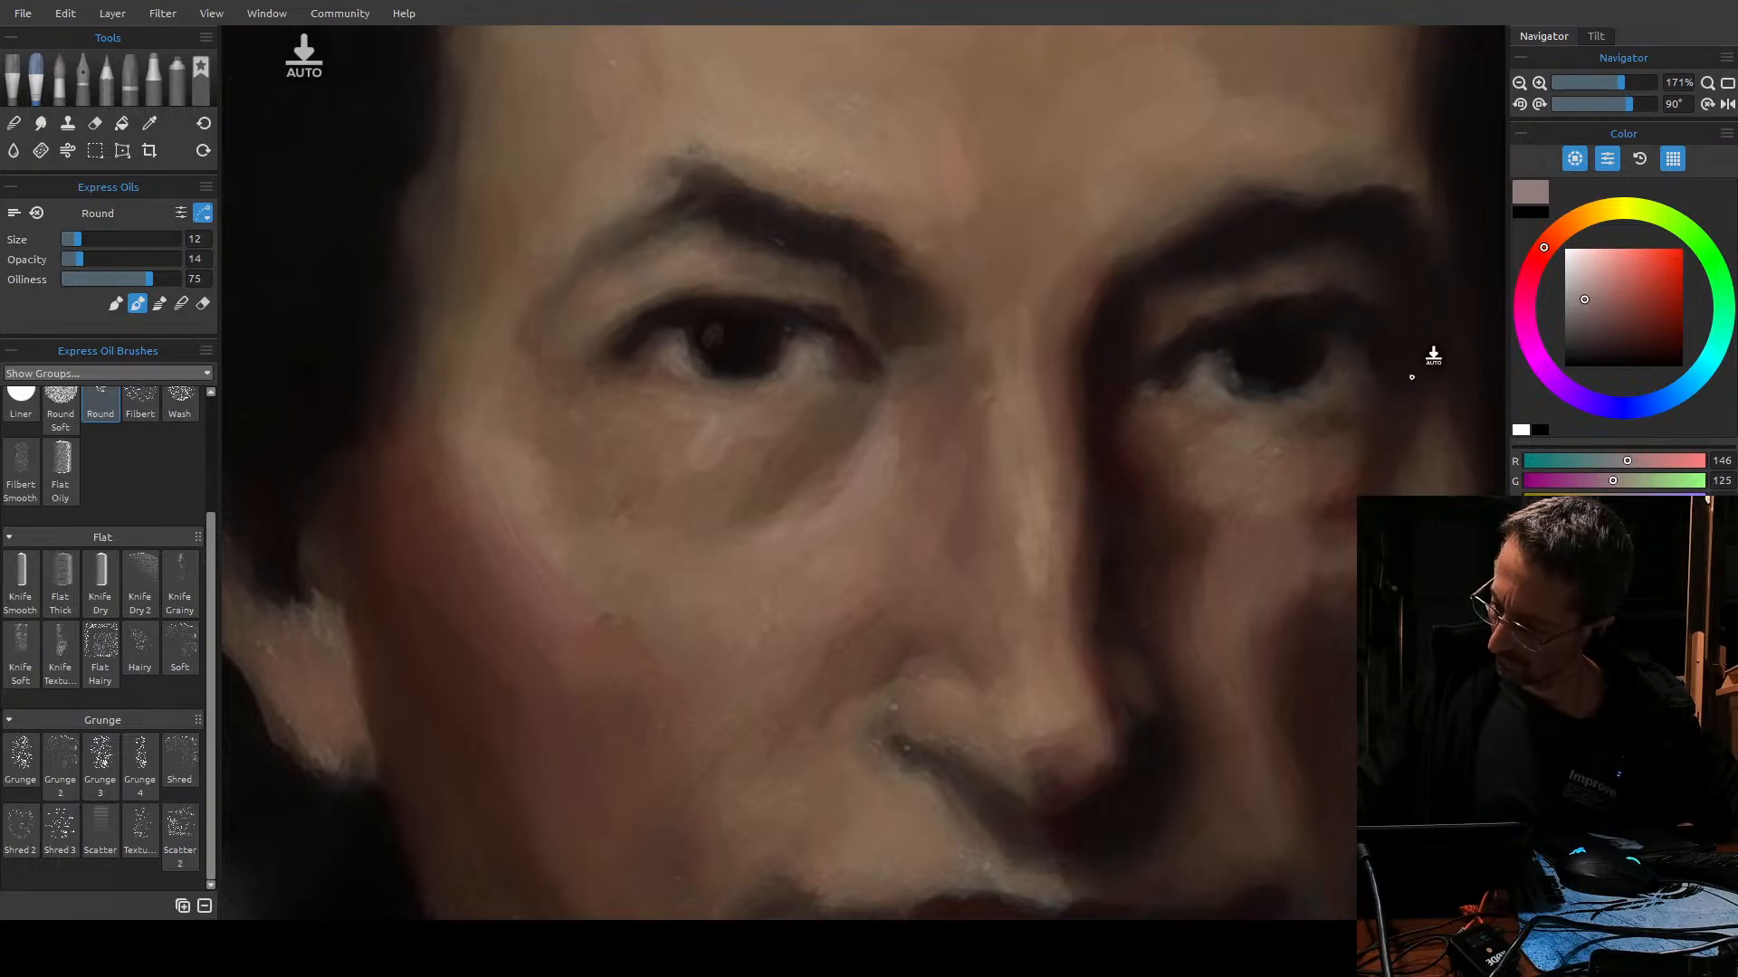
{"action": "left_click", "coordinate": [1638, 353]}
{"action": "left_click_drag", "start_coordinate": [1644, 348], "coordinate": [1638, 353]}
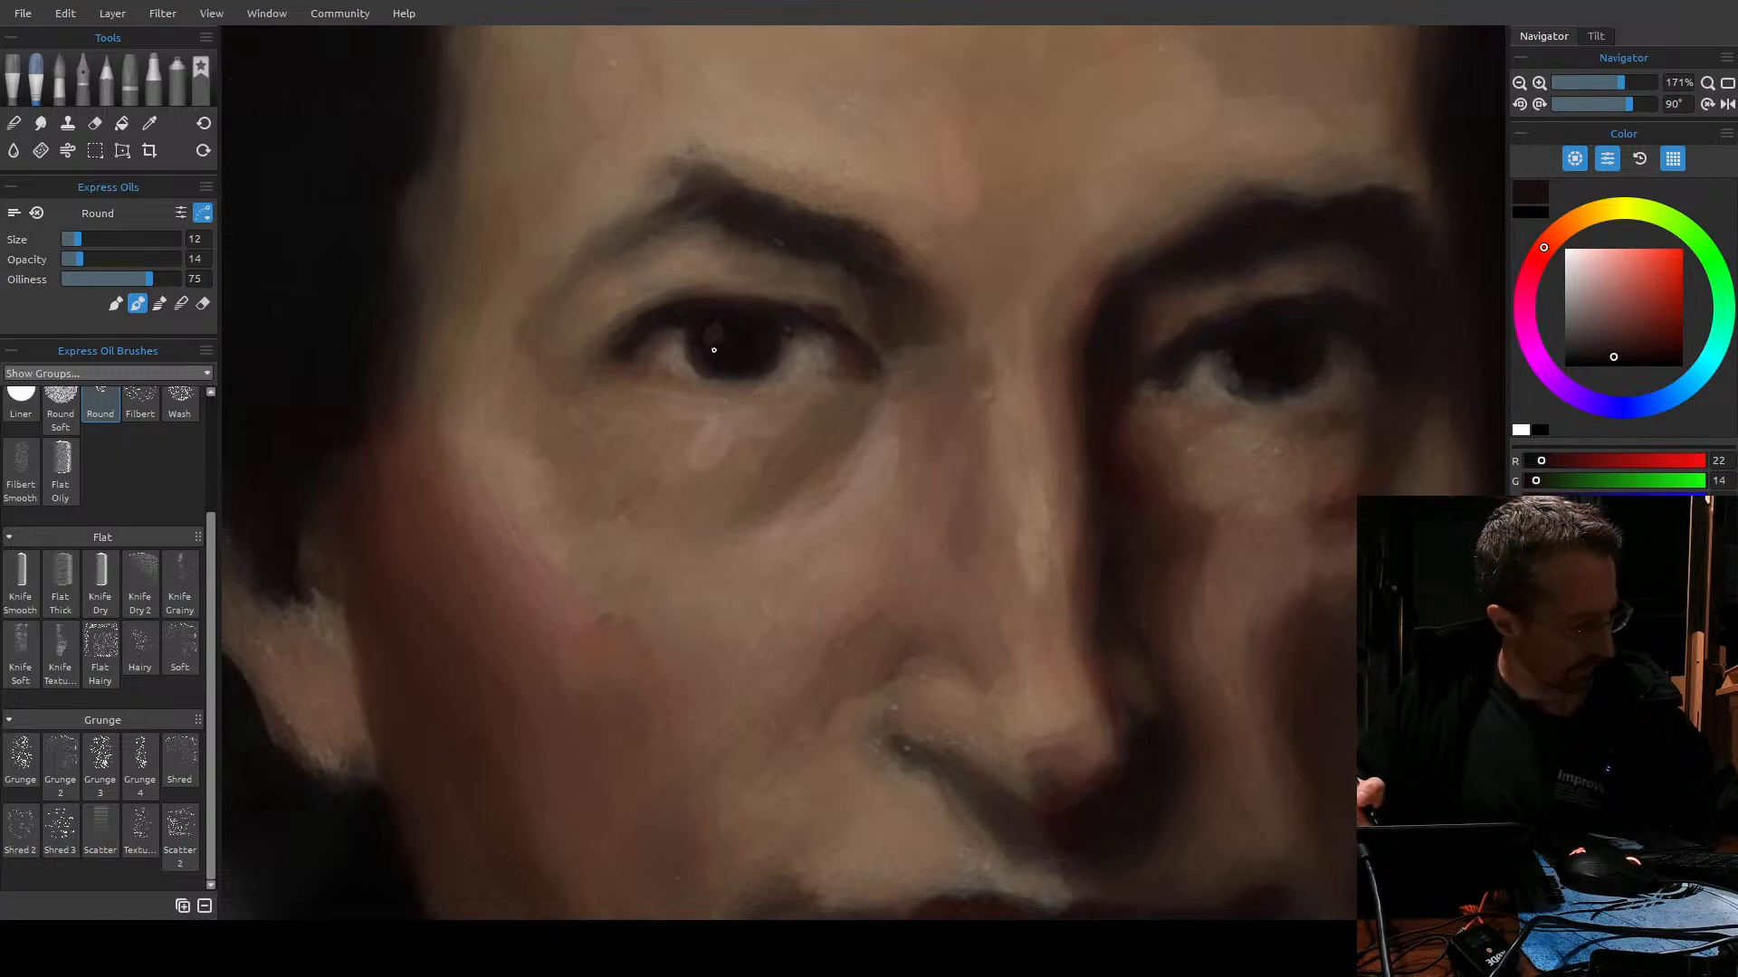
Sample the lit eye's white and dark outer corner to refine its edges, and warm the color to a dark brown R 42, G 21.
{"action": "left_click", "coordinate": [685, 358], "text": "alt"}
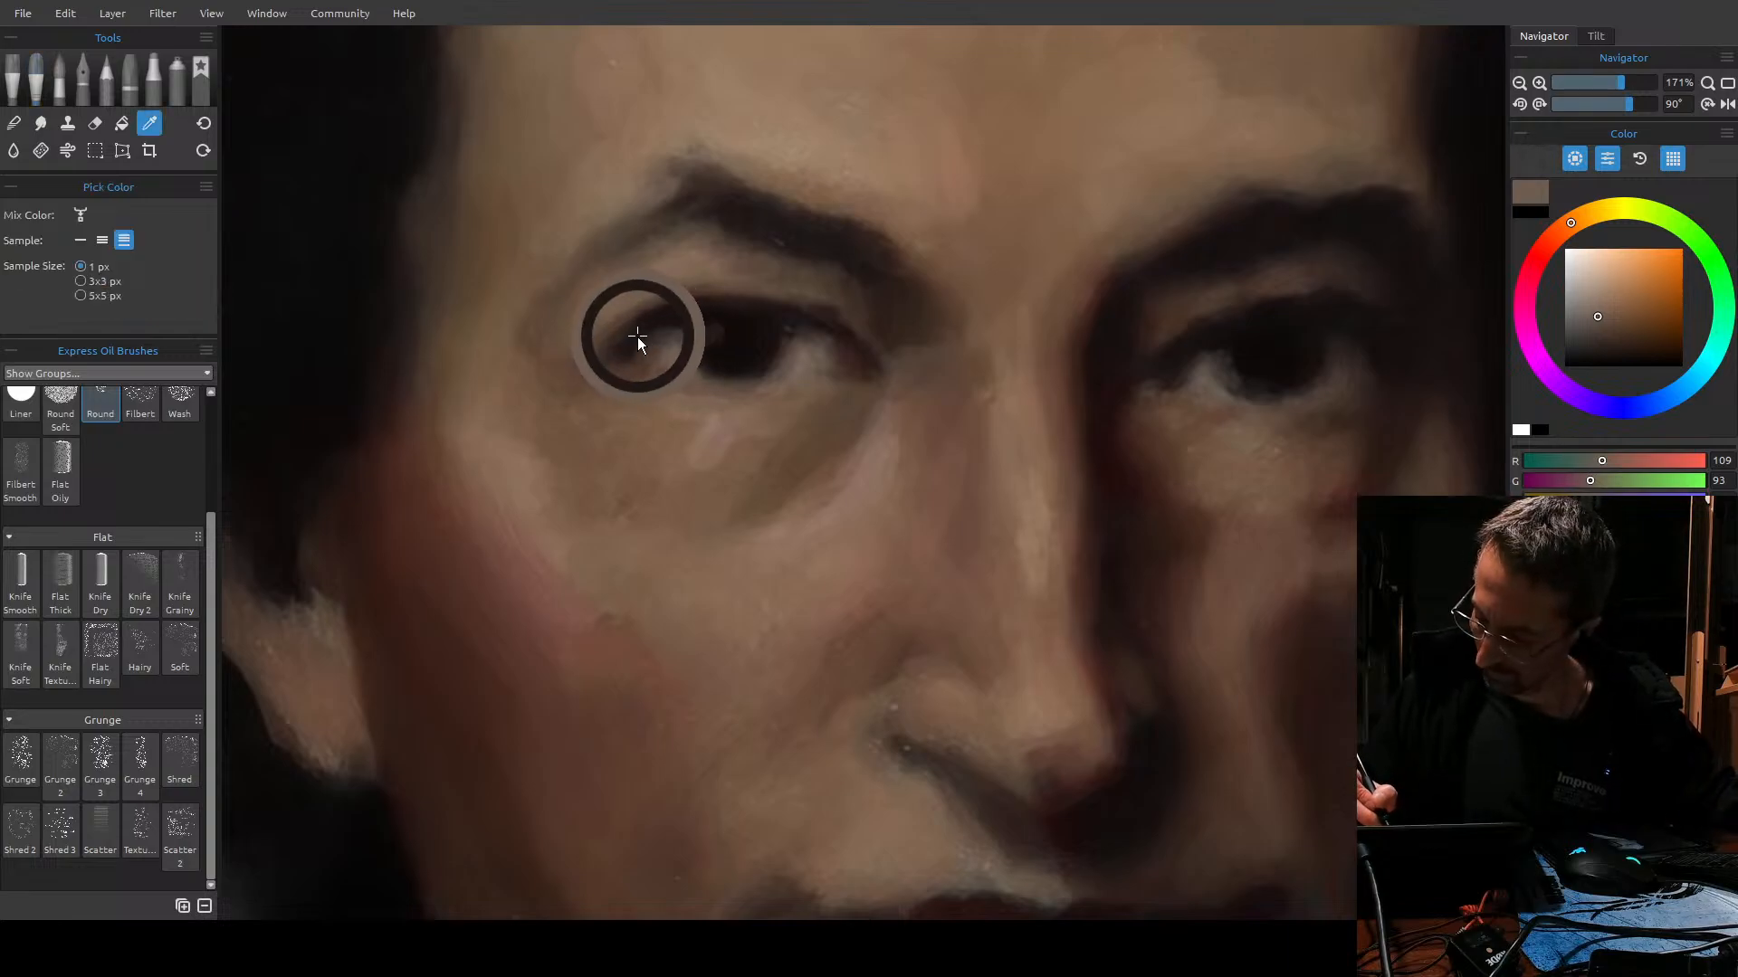
{"action": "left_click", "coordinate": [645, 351], "text": "alt"}
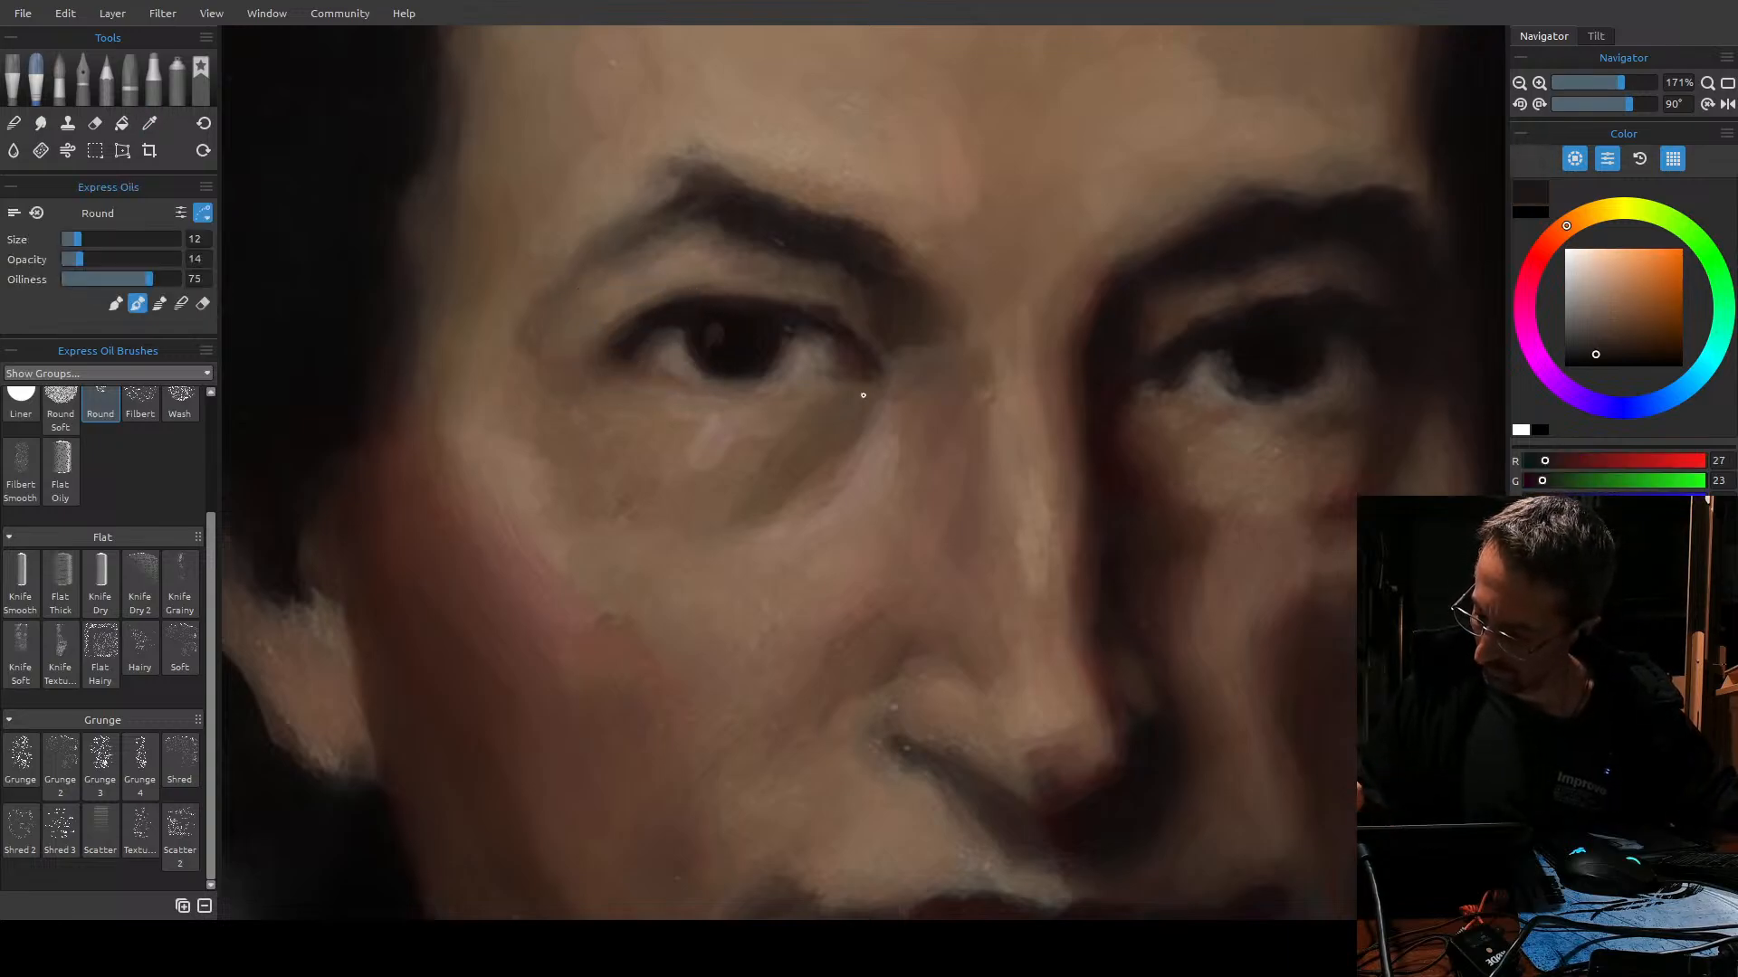
{"action": "left_click", "coordinate": [1556, 241]}
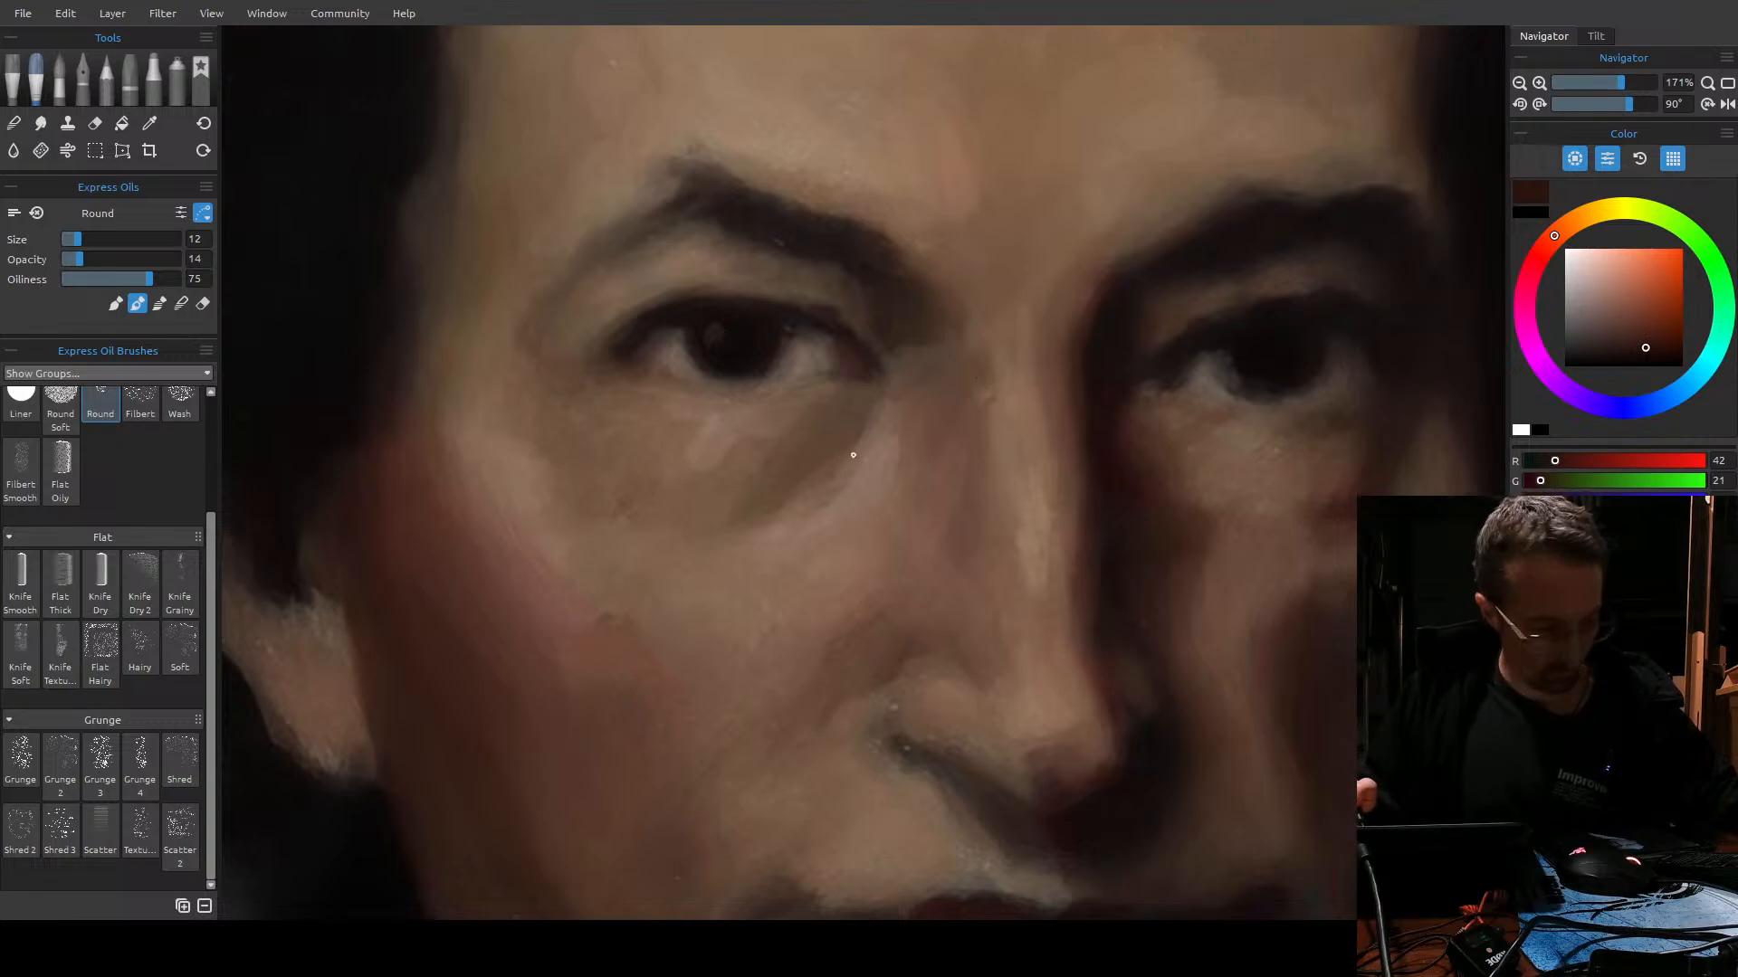
Glaze the shadow between the lit eye's inner corner and the nose bridge in R 47, G 21, raising the brush size to 35.
{"action": "key", "text": "]"}
{"action": "key", "text": "]"}
{"action": "key", "text": "]"}
{"action": "key", "text": "]"}
{"action": "left_click_drag", "start_coordinate": [823, 458], "coordinate": [814, 476]}
{"action": "key", "text": "]"}
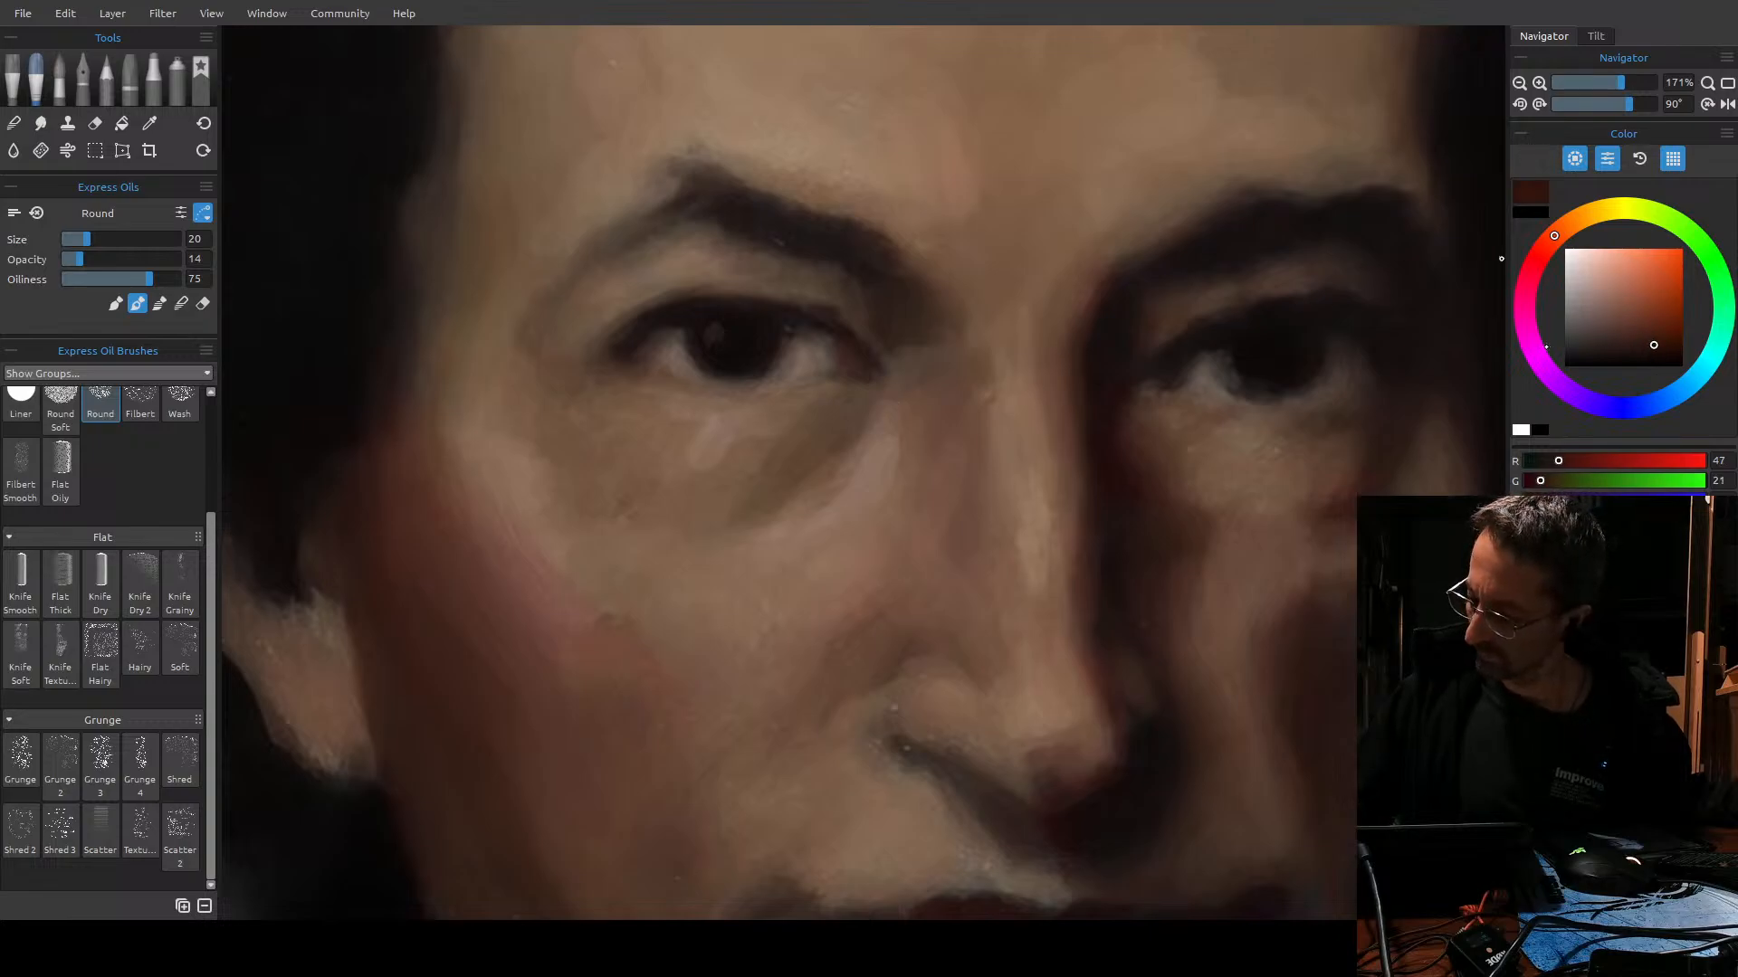
{"action": "key", "text": "]"}
{"action": "key", "text": "]"}
{"action": "key", "text": "]"}
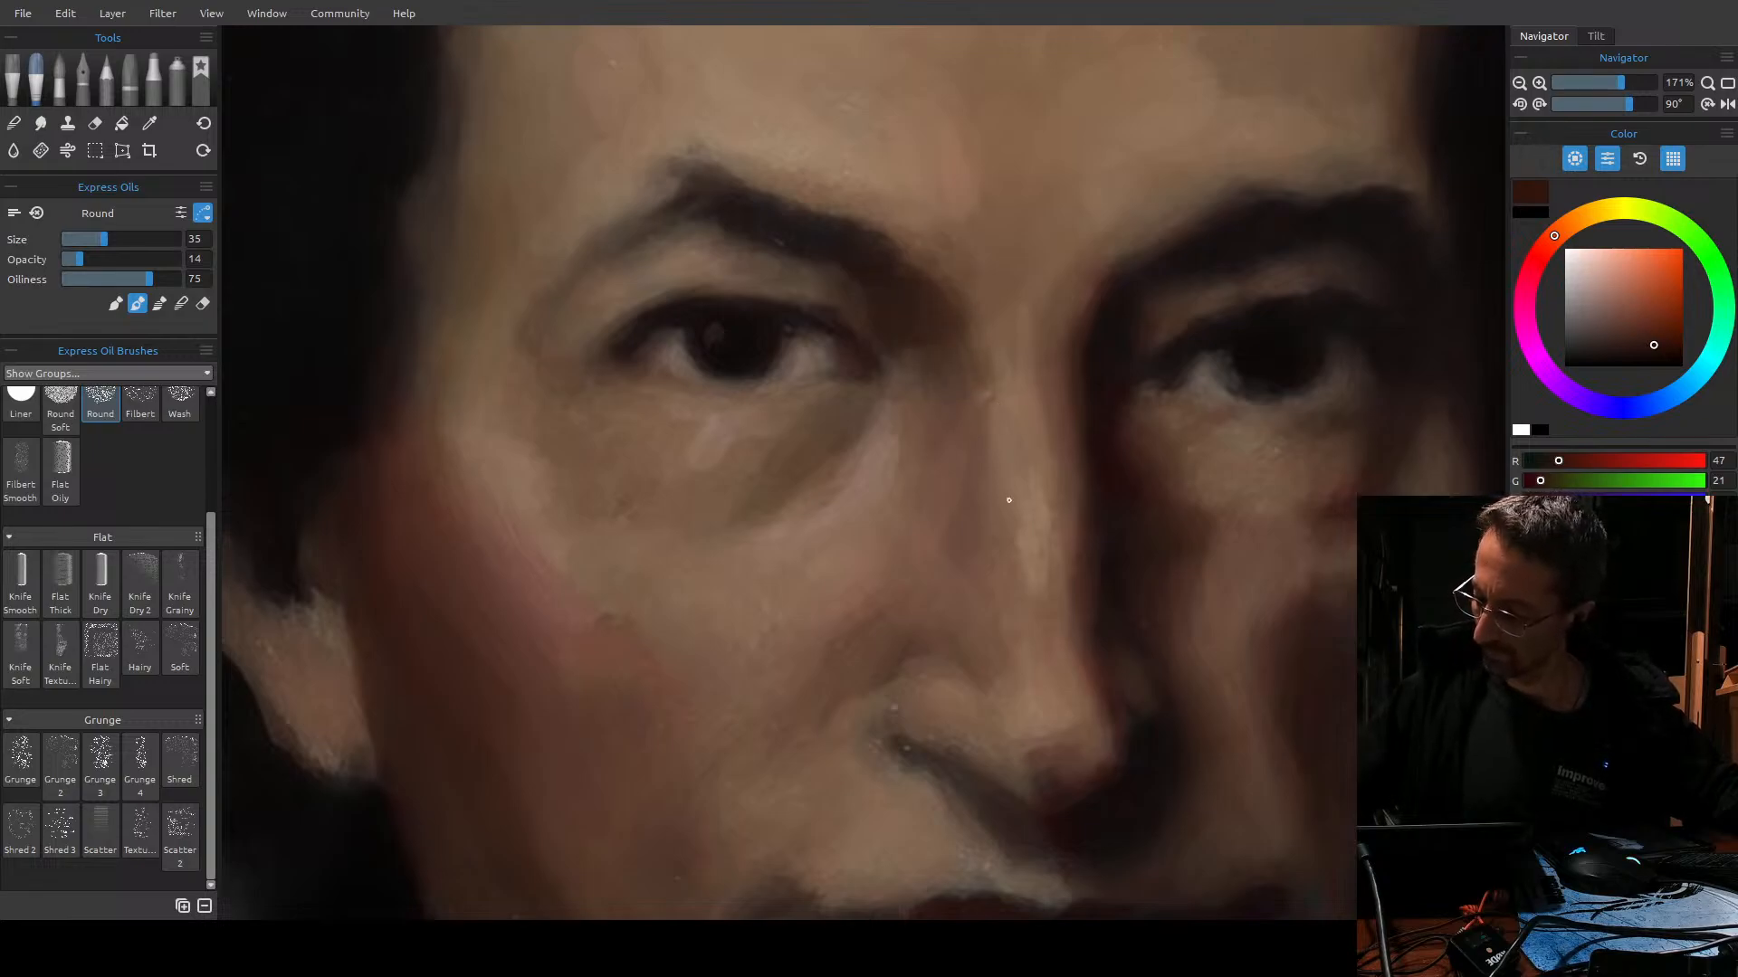
Glaze the lit side's eyebrow and under-eye fold in the same dark brown, reducing the brush size from 35 to 18.
{"action": "left_click_drag", "start_coordinate": [874, 217], "coordinate": [716, 189]}
{"action": "key", "text": "["}
{"action": "key", "text": "["}
{"action": "key", "text": "["}
{"action": "key", "text": "["}
{"action": "left_click_drag", "start_coordinate": [835, 222], "coordinate": [942, 302]}
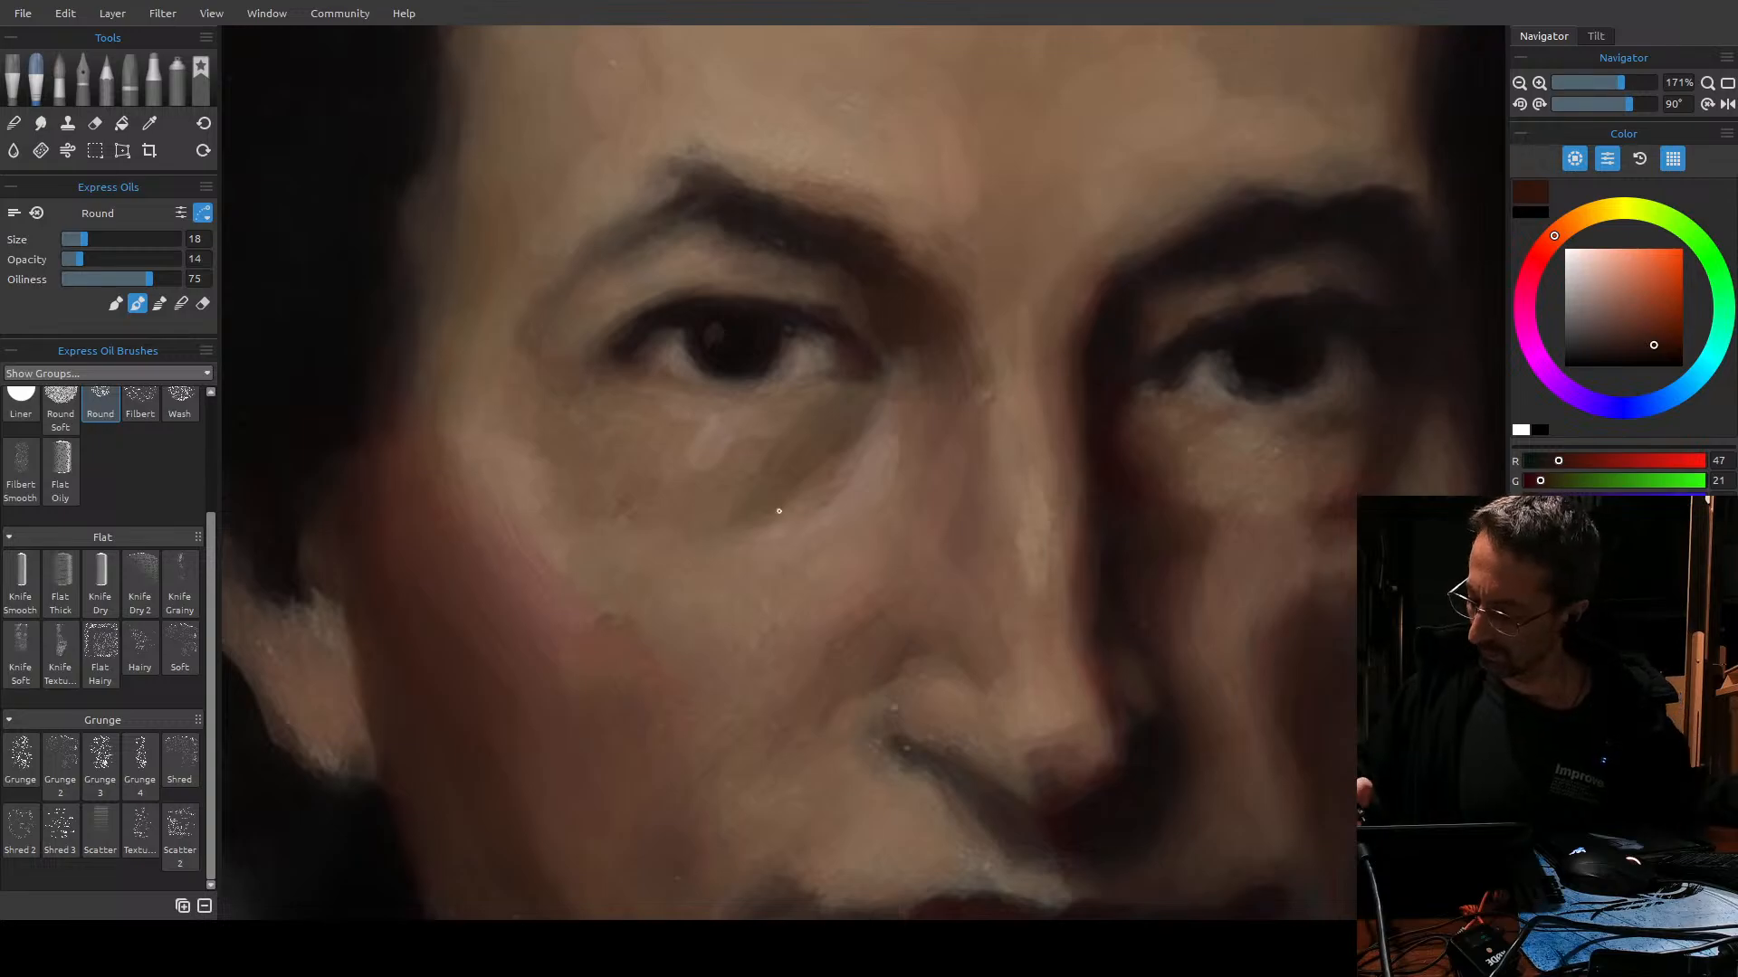
{"action": "mouse_move", "coordinate": [751, 493]}
{"action": "left_mouse_down"}
{"action": "mouse_move", "coordinate": [737, 528]}
{"action": "mouse_move", "coordinate": [1061, 450]}
{"action": "left_mouse_up"}
{"action": "left_click_drag", "start_coordinate": [771, 514], "coordinate": [798, 473]}
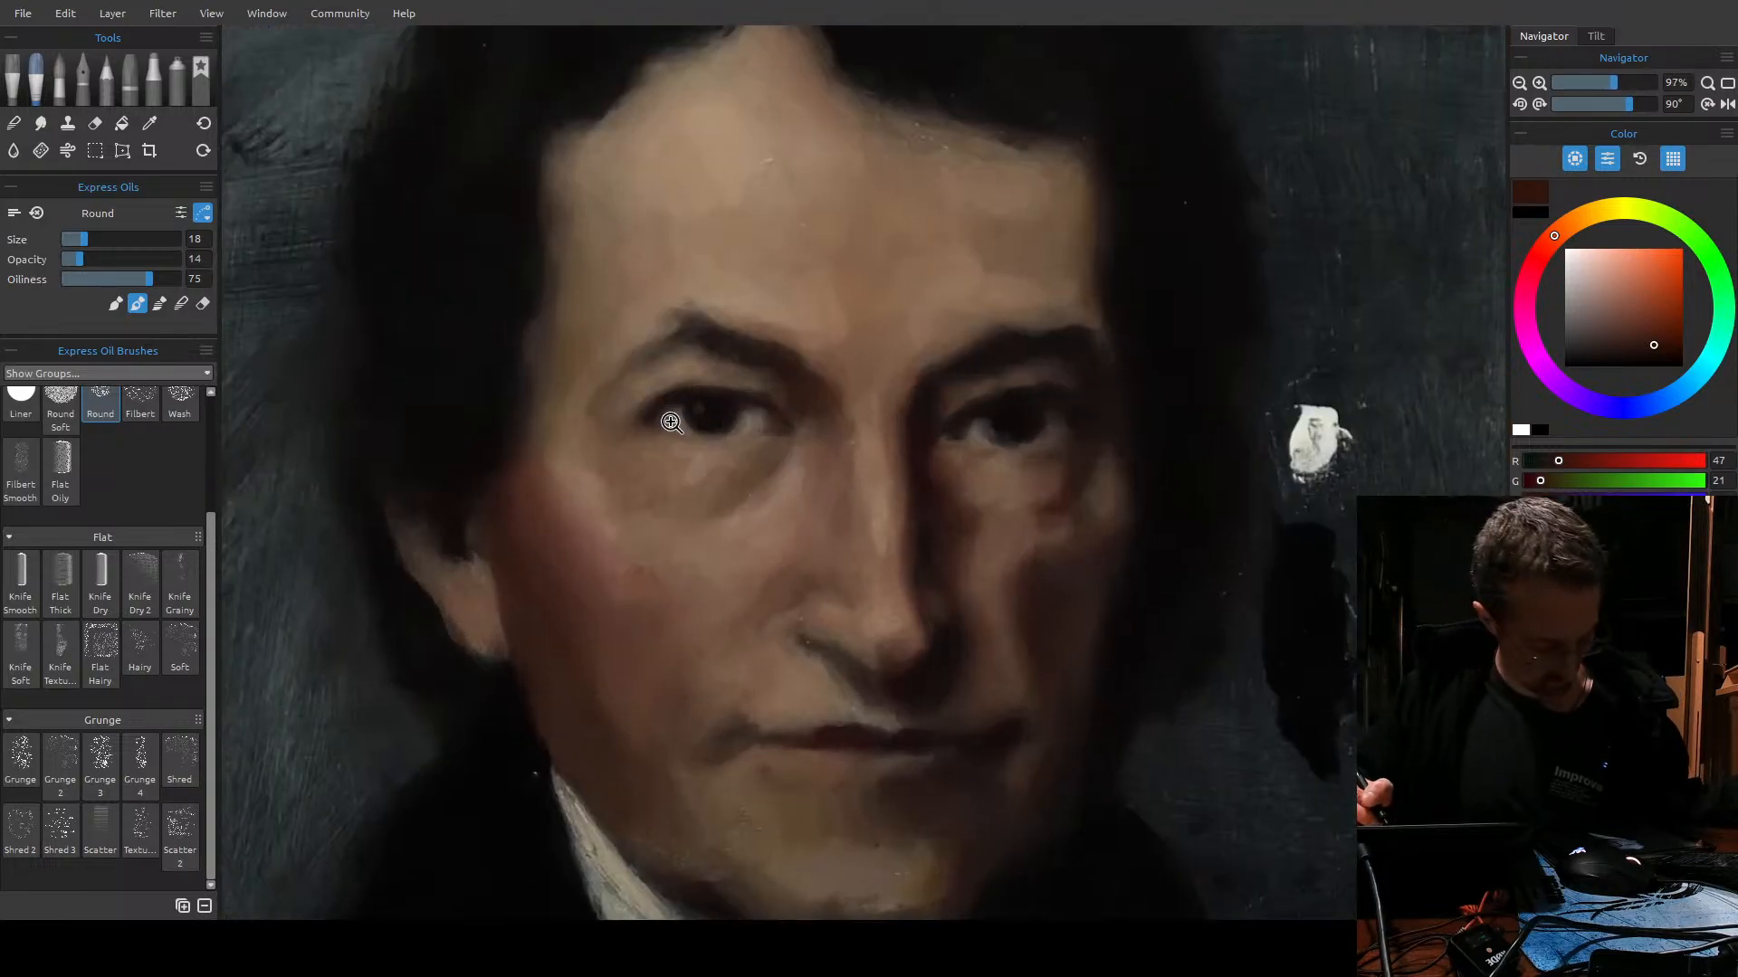
Lighten the color to a pinkish R 160, G 118 and glaze the lit eye's upper lid, reducing the brush size from 18 to 10.
{"action": "left_click_drag", "start_coordinate": [640, 446], "coordinate": [663, 450]}
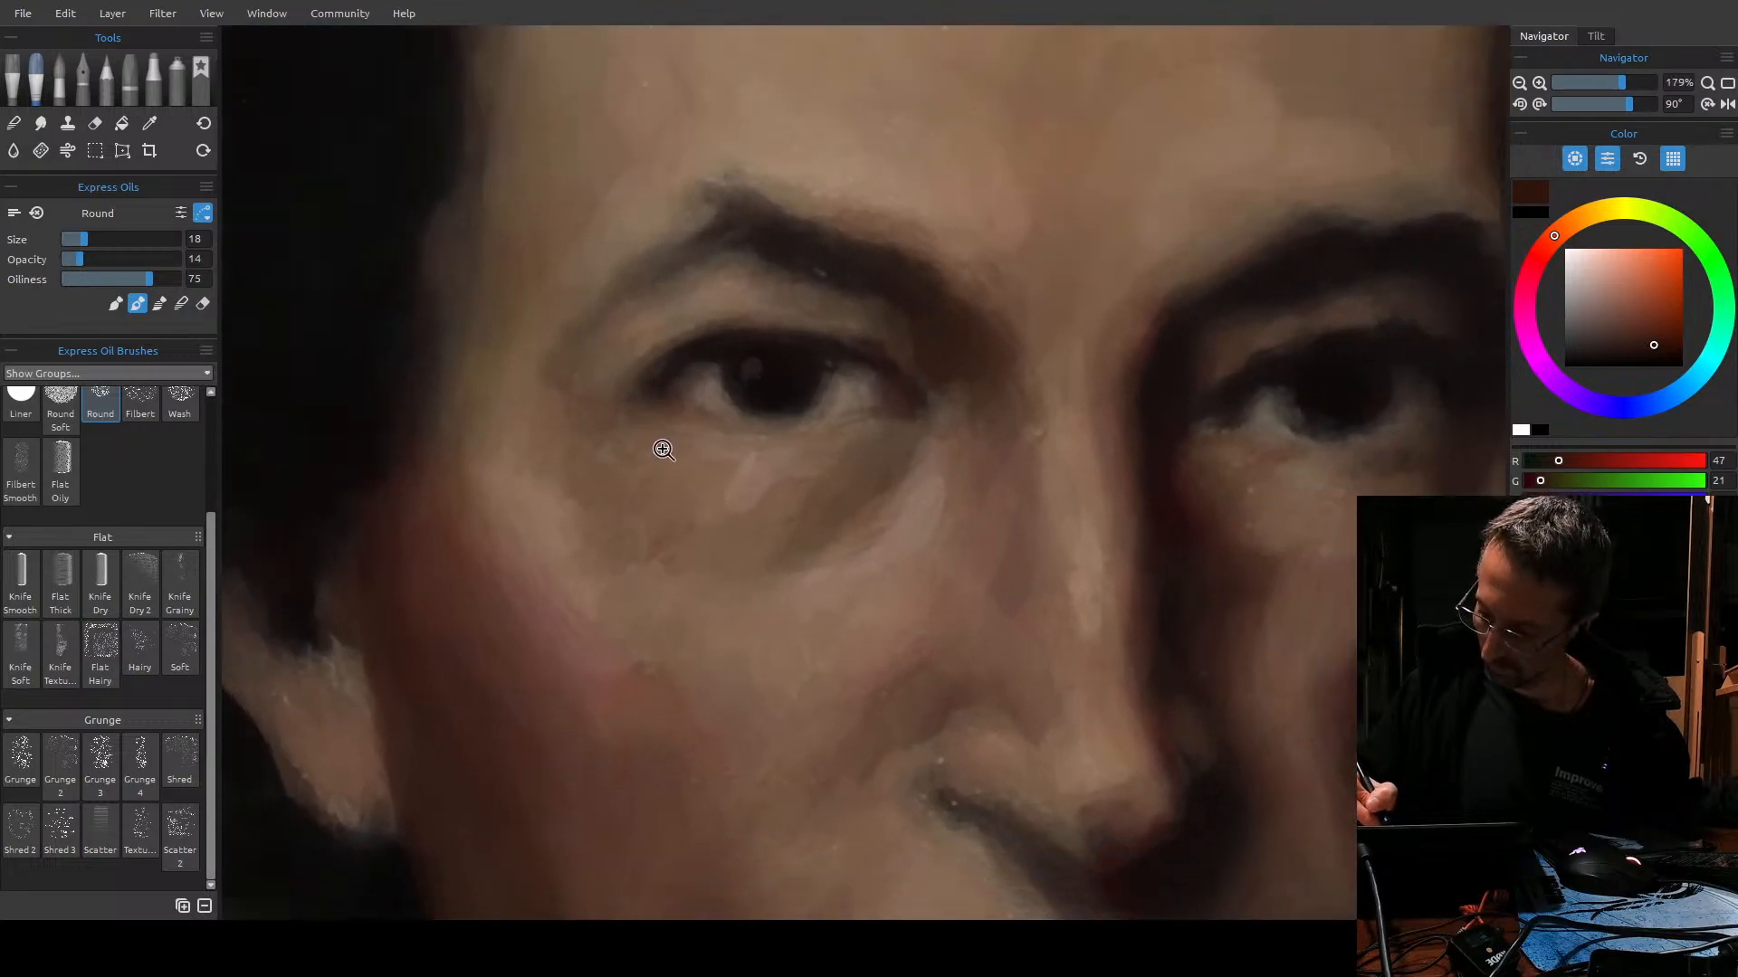
{"action": "left_click_drag", "start_coordinate": [1621, 319], "coordinate": [1610, 295]}
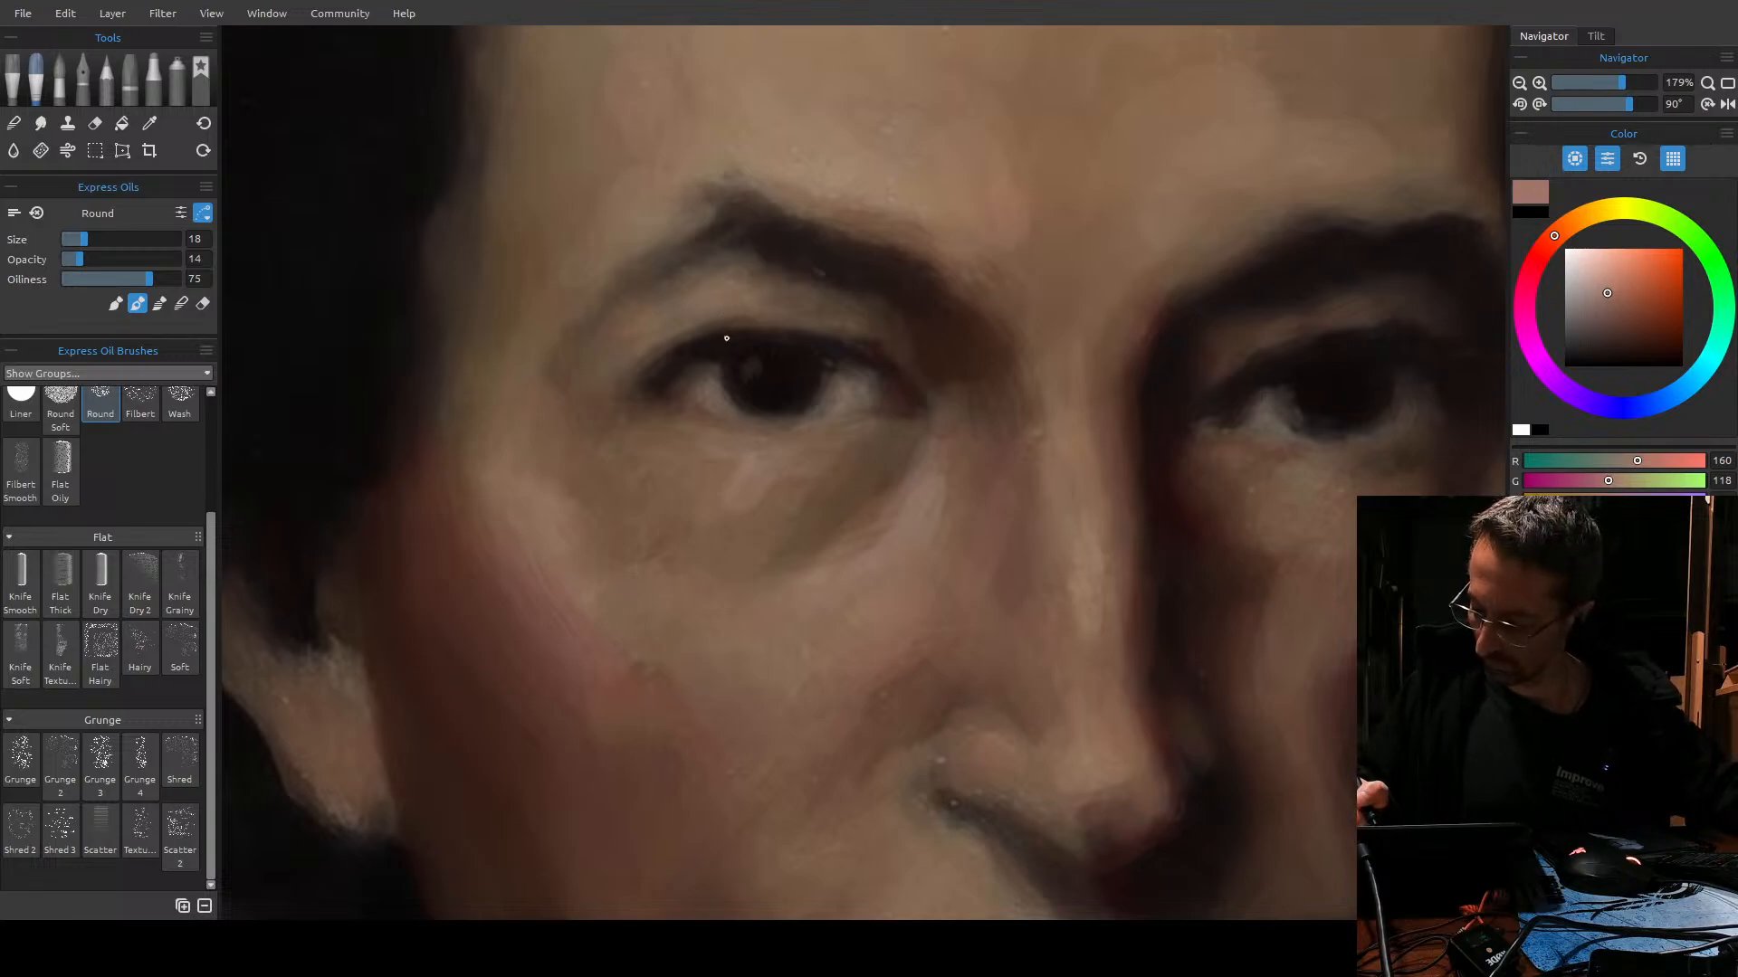
{"action": "key", "text": "]"}
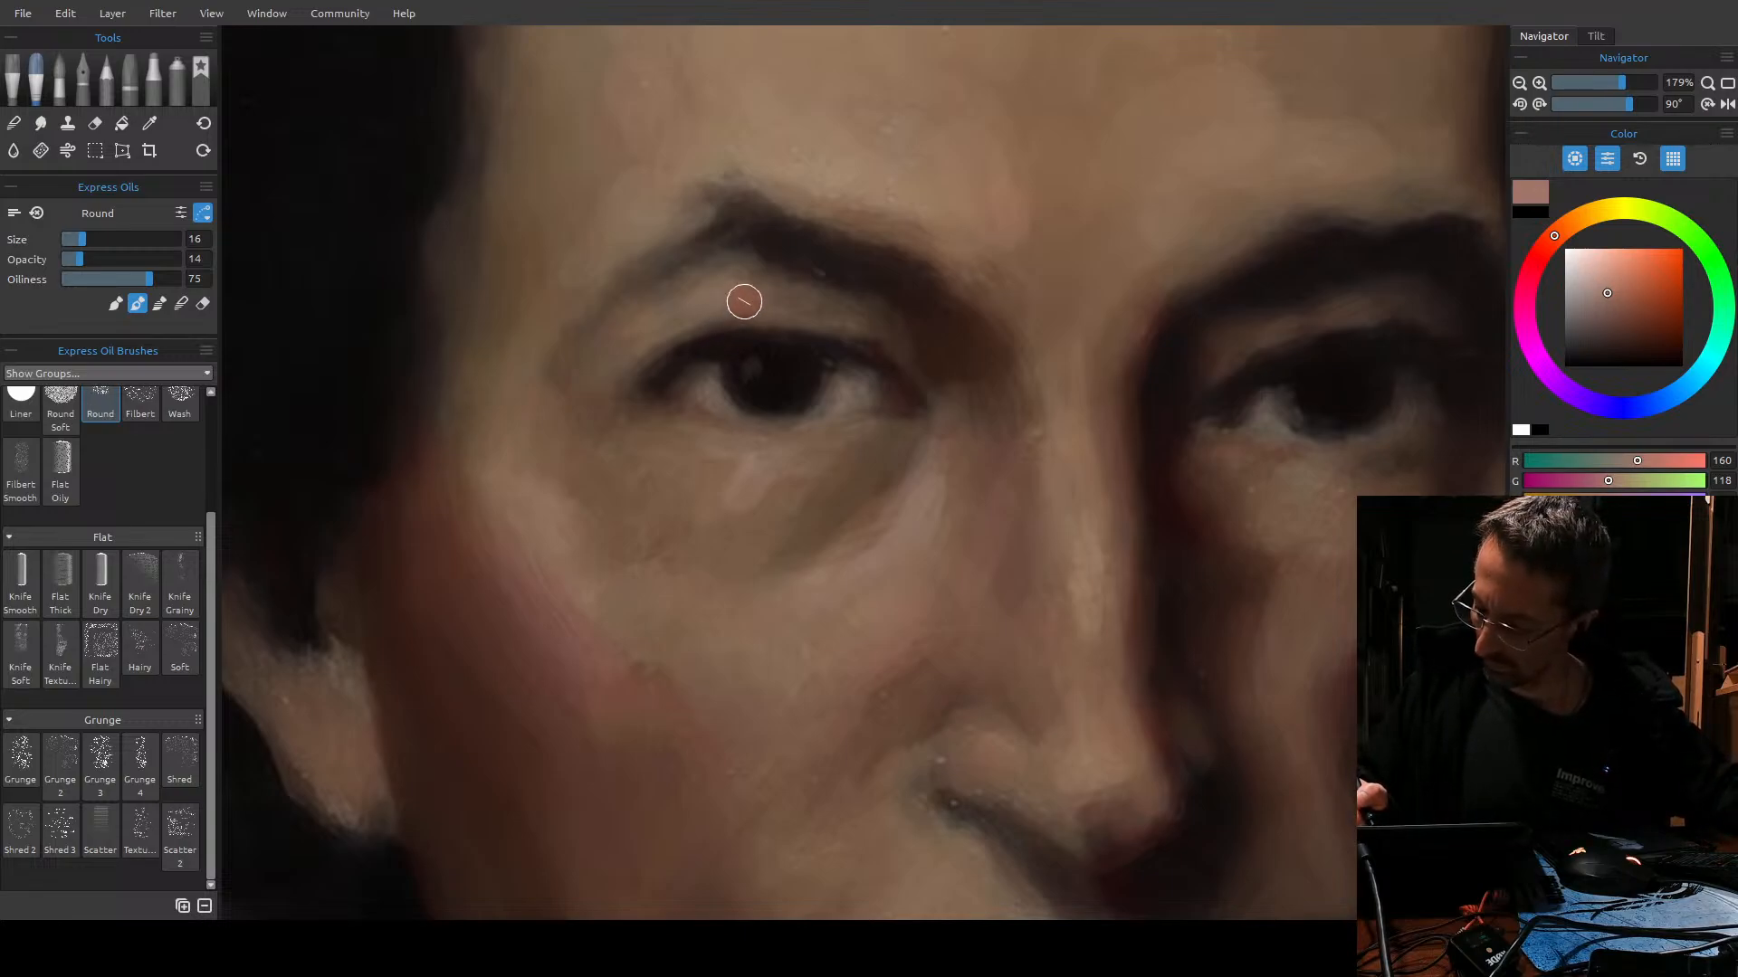
{"action": "key", "text": "bracketleft"}
{"action": "key", "text": "bracketleft"}
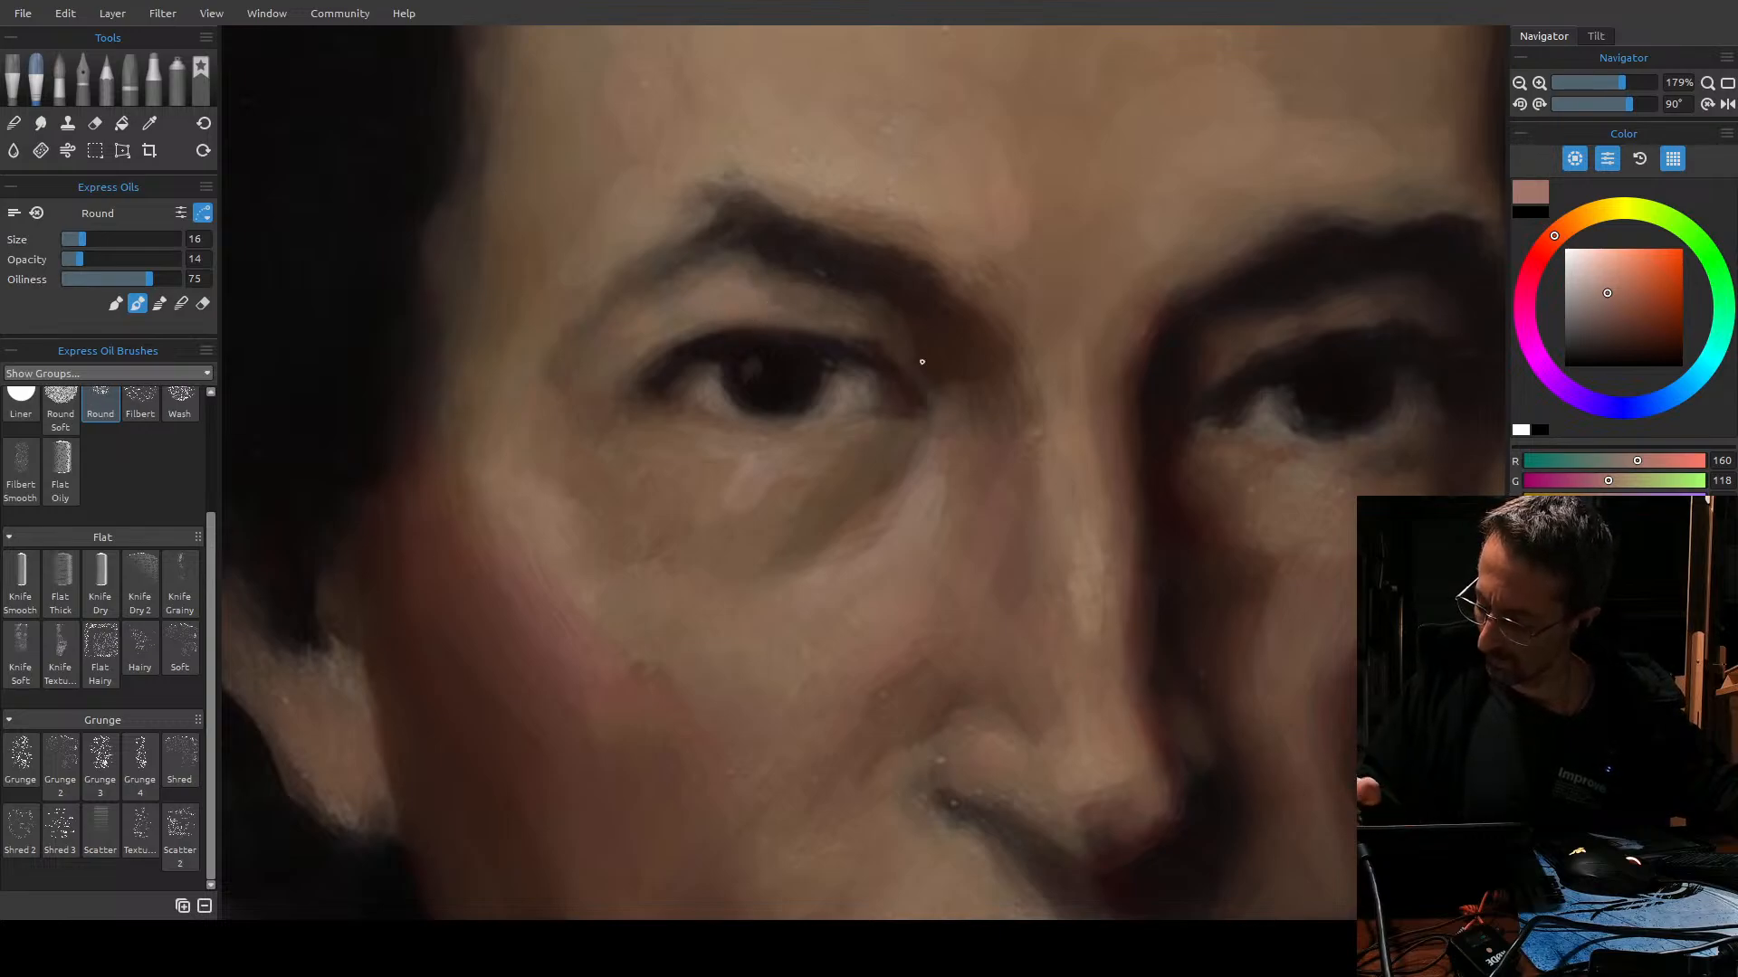
{"action": "key", "text": "bracketright"}
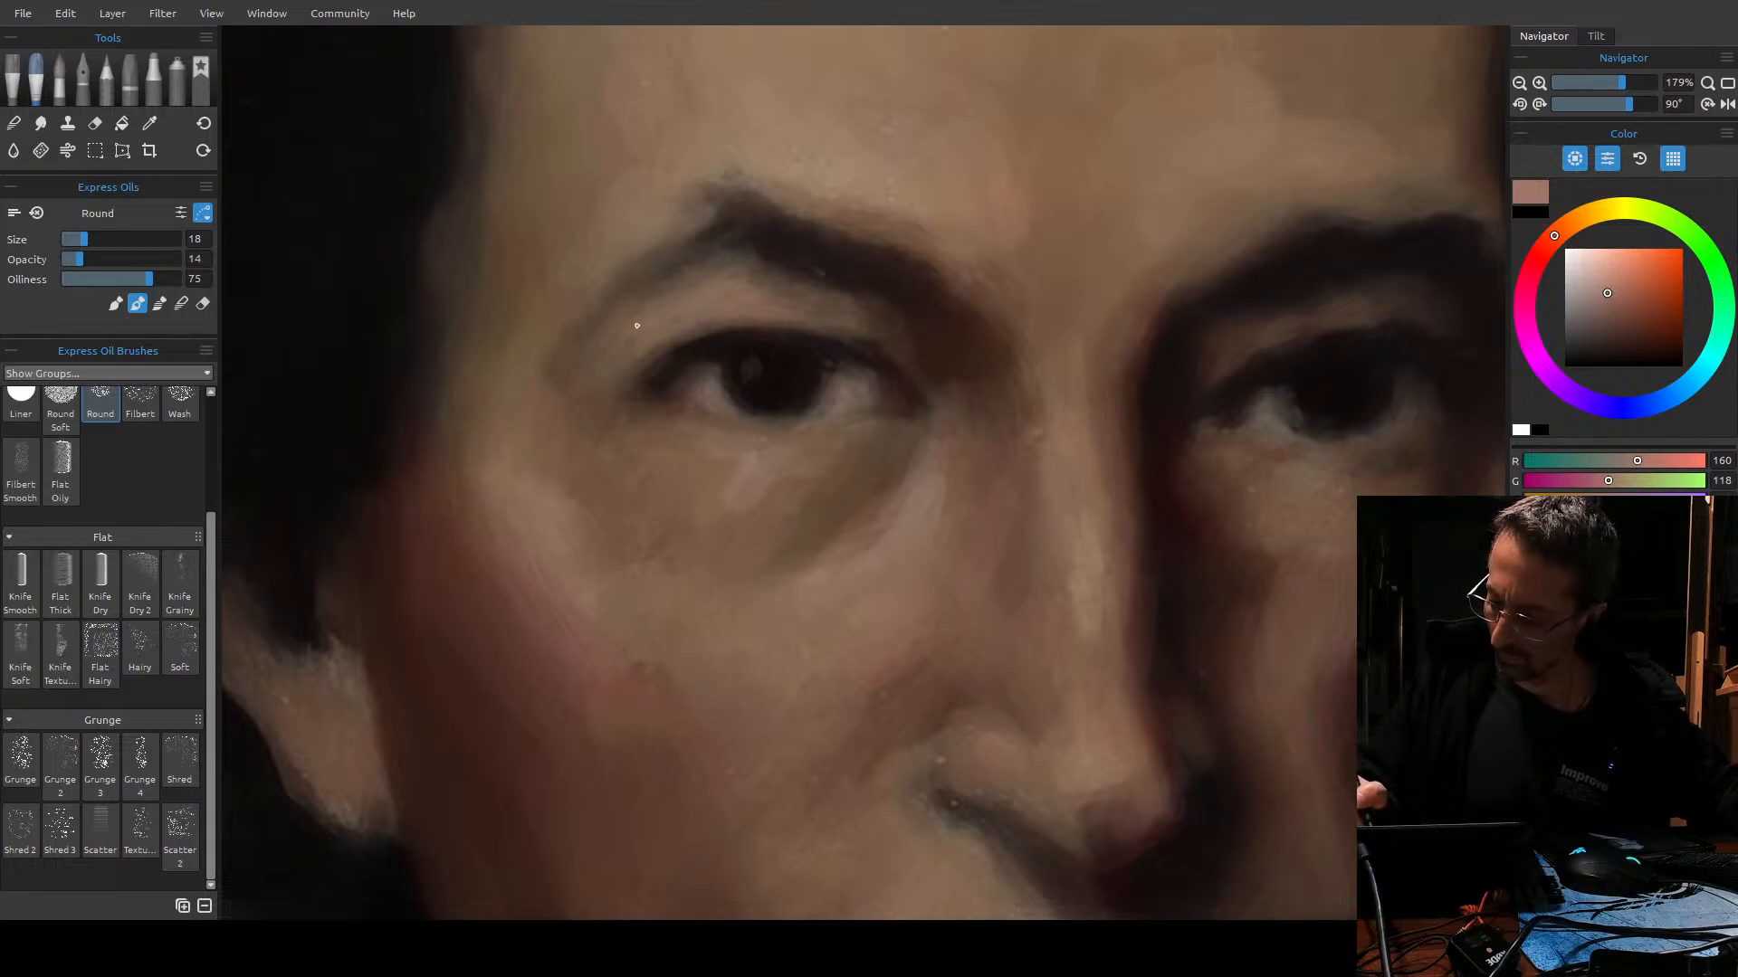
{"action": "key", "text": "bracketleft"}
{"action": "key", "text": "bracketleft"}
{"action": "key", "text": "bracketleft"}
{"action": "key", "text": "bracketleft"}
{"action": "key", "text": "bracketleft"}
{"action": "key", "text": "bracketleft"}
{"action": "key", "text": "bracketleft"}
{"action": "key", "text": "bracketleft"}
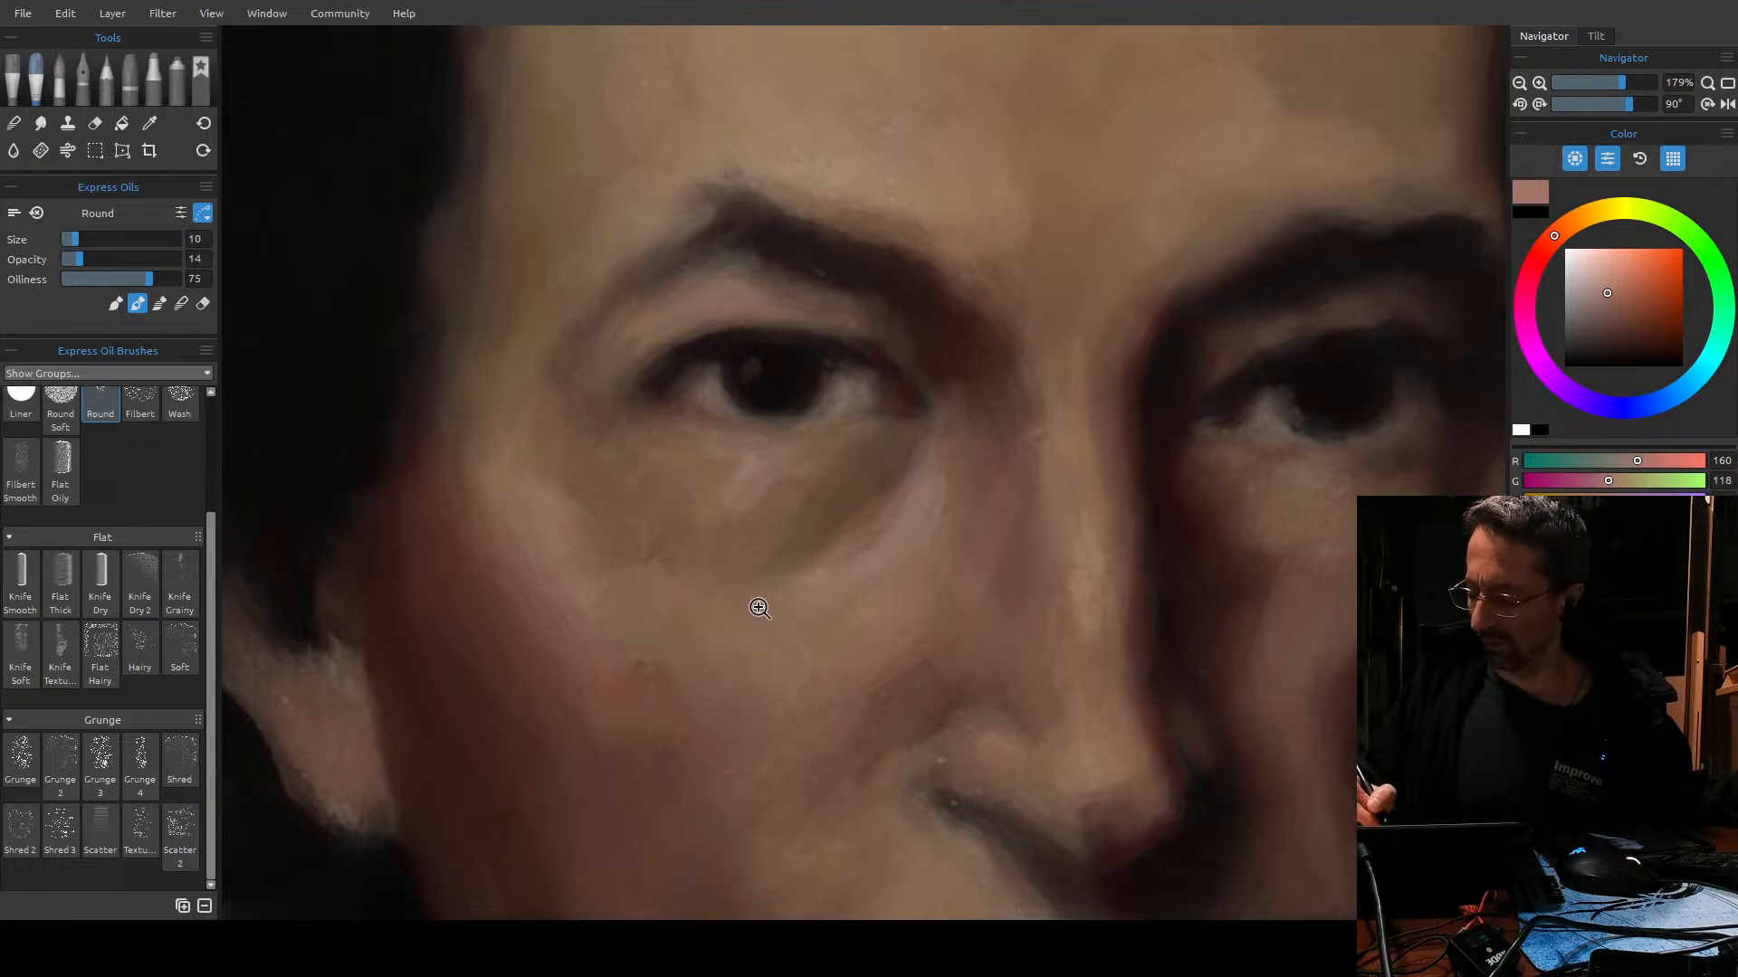
Shift the color to a muted tan brown, R 136, G 104, and set the brush size to 8 for the lit eye's outer corner.
{"action": "scroll", "coordinate": [720, 621], "scroll_direction": "down", "scroll_amount": 4}
{"action": "scroll", "coordinate": [792, 628], "scroll_direction": "up", "scroll_amount": 3}
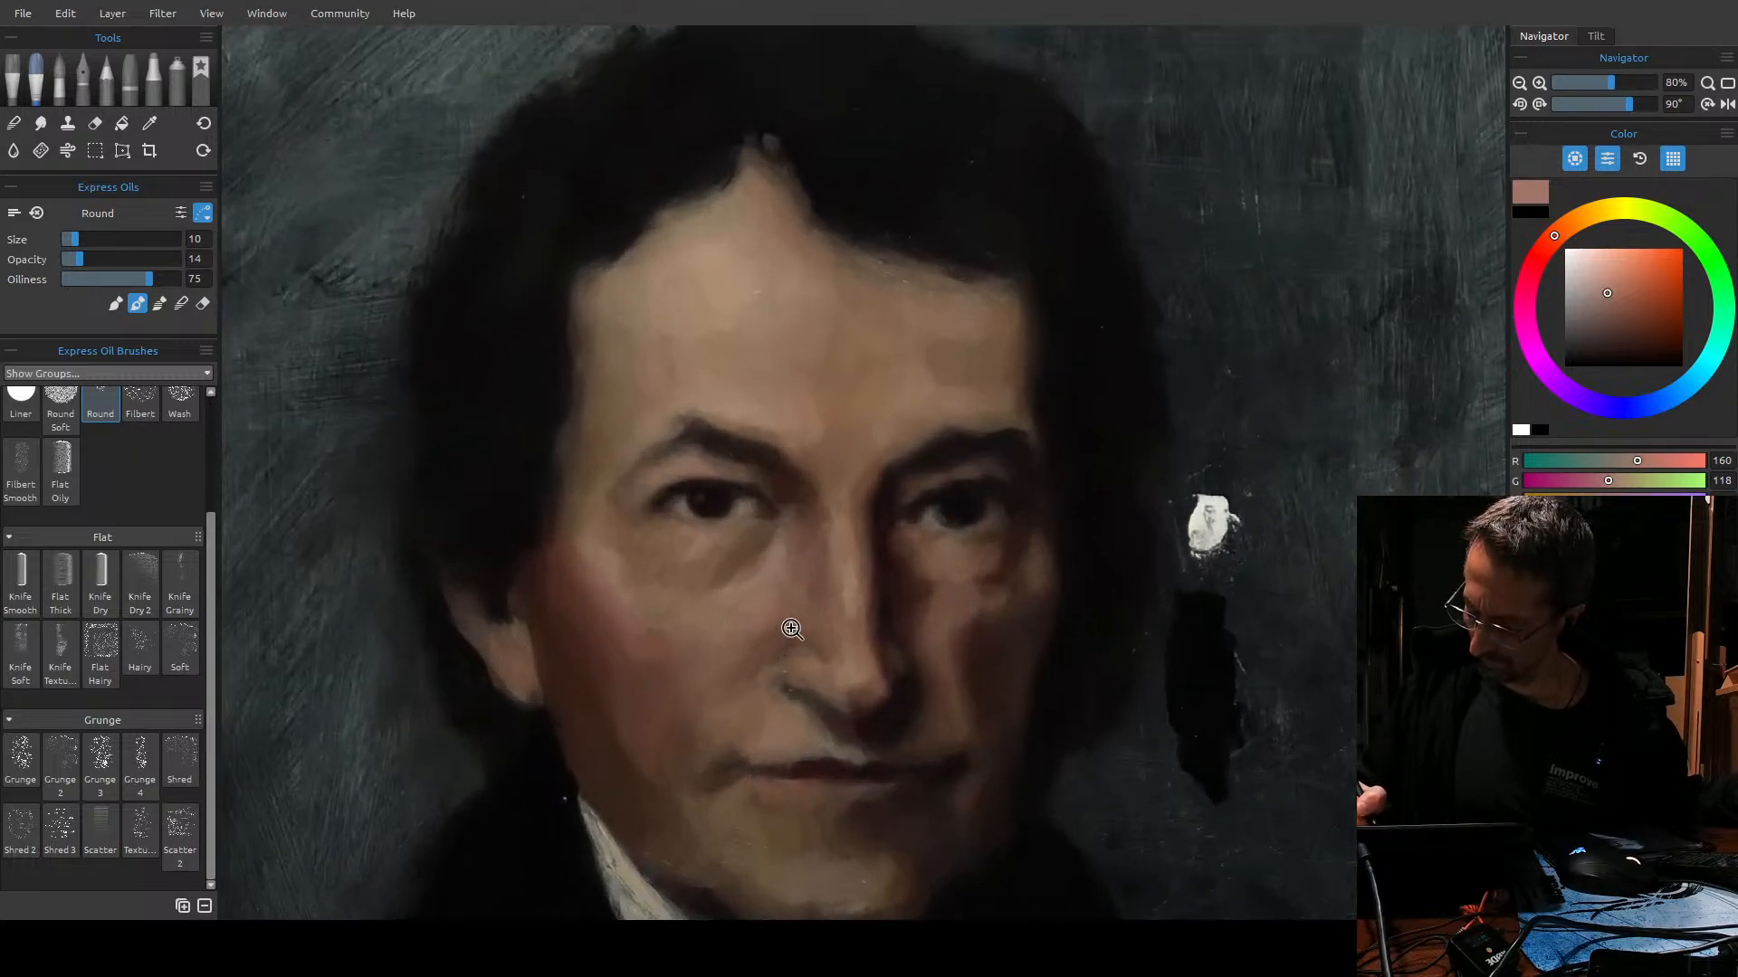
{"action": "scroll", "coordinate": [792, 628], "scroll_direction": "up", "scroll_amount": 1}
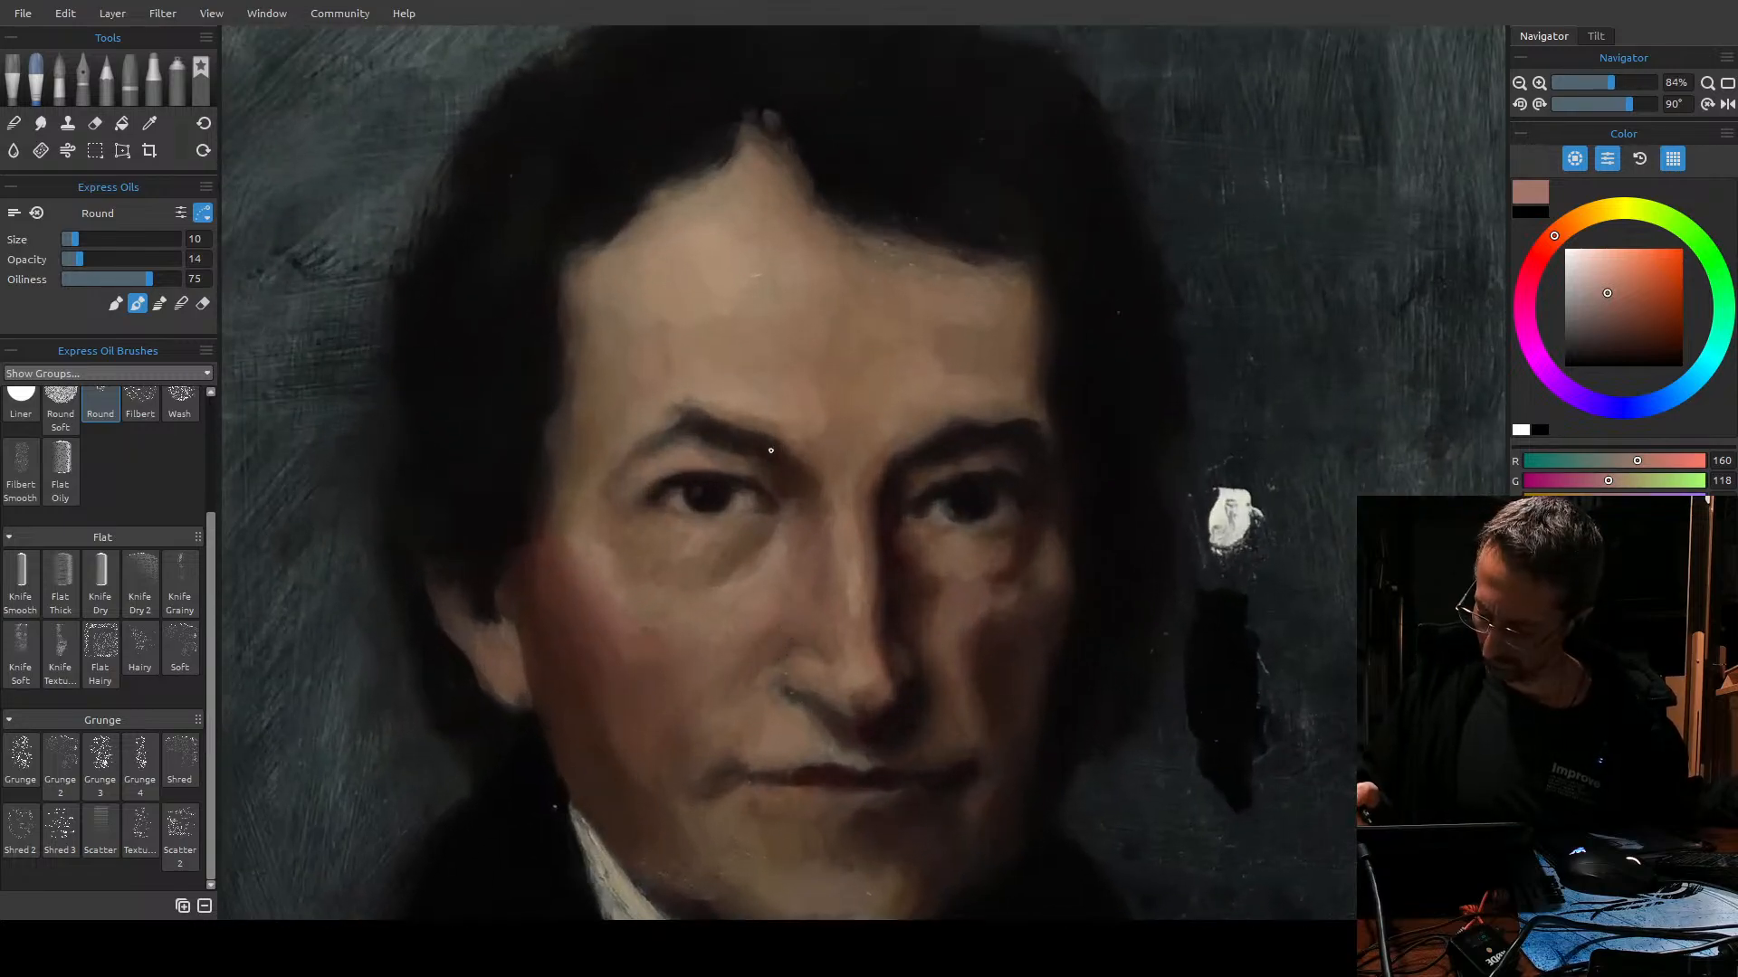
{"action": "left_click", "coordinate": [1614, 305]}
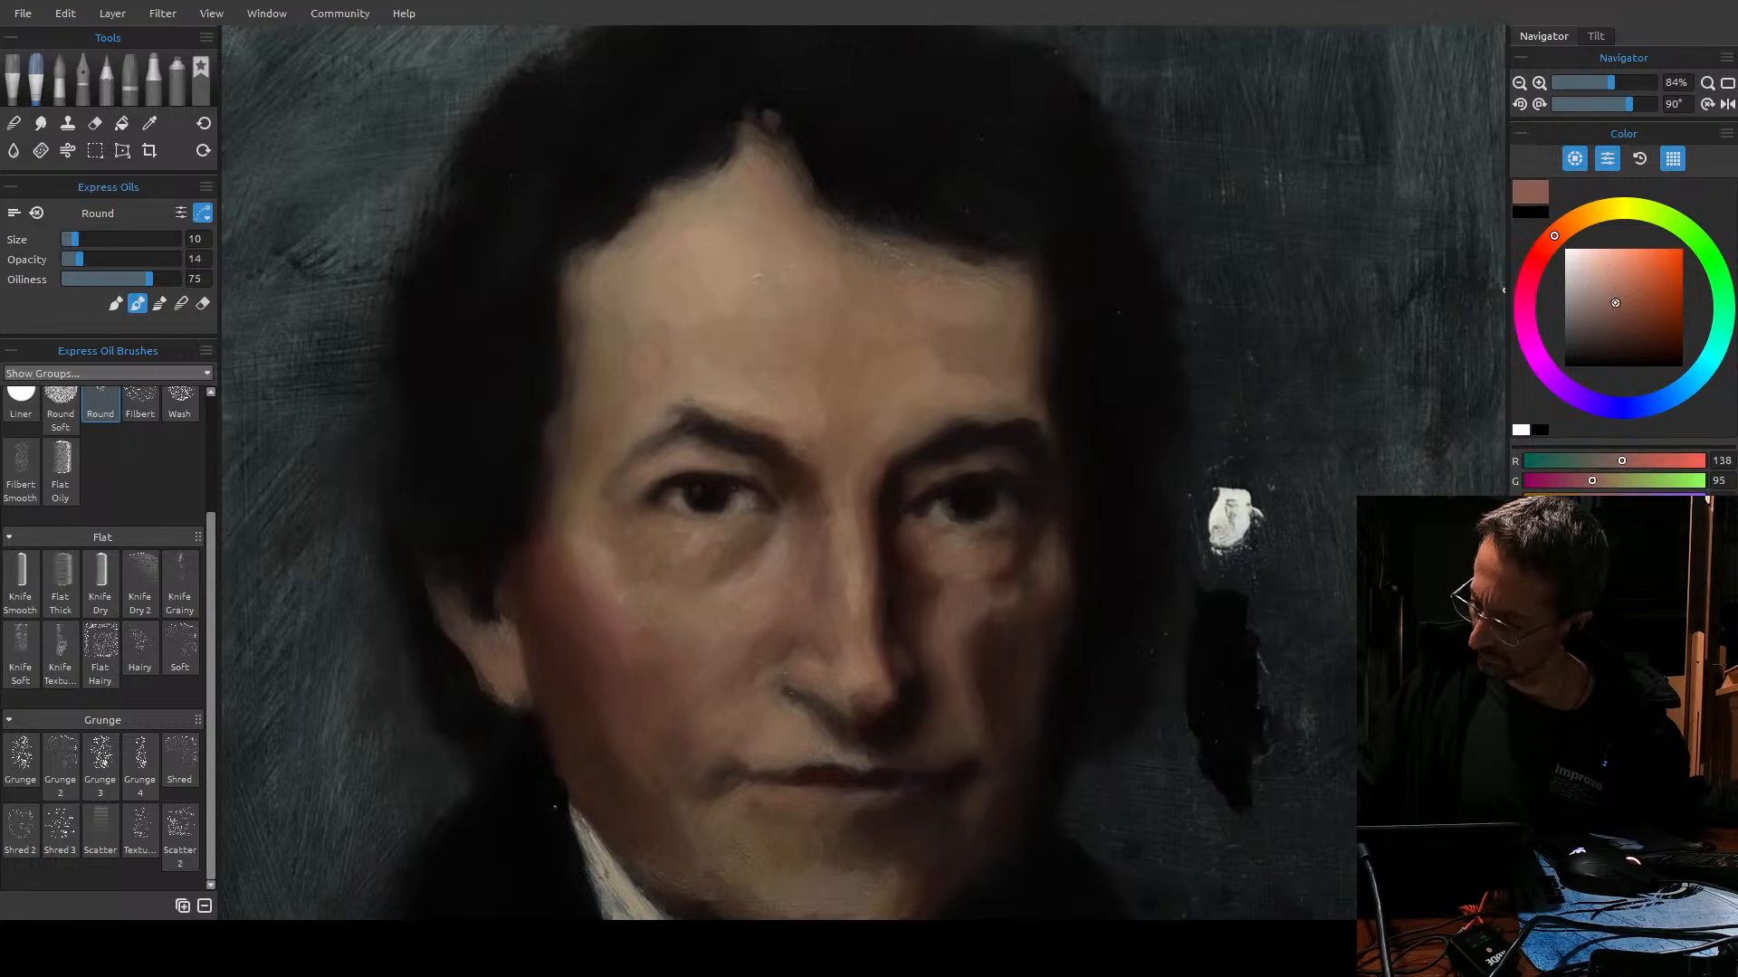
{"action": "left_click", "coordinate": [1567, 224]}
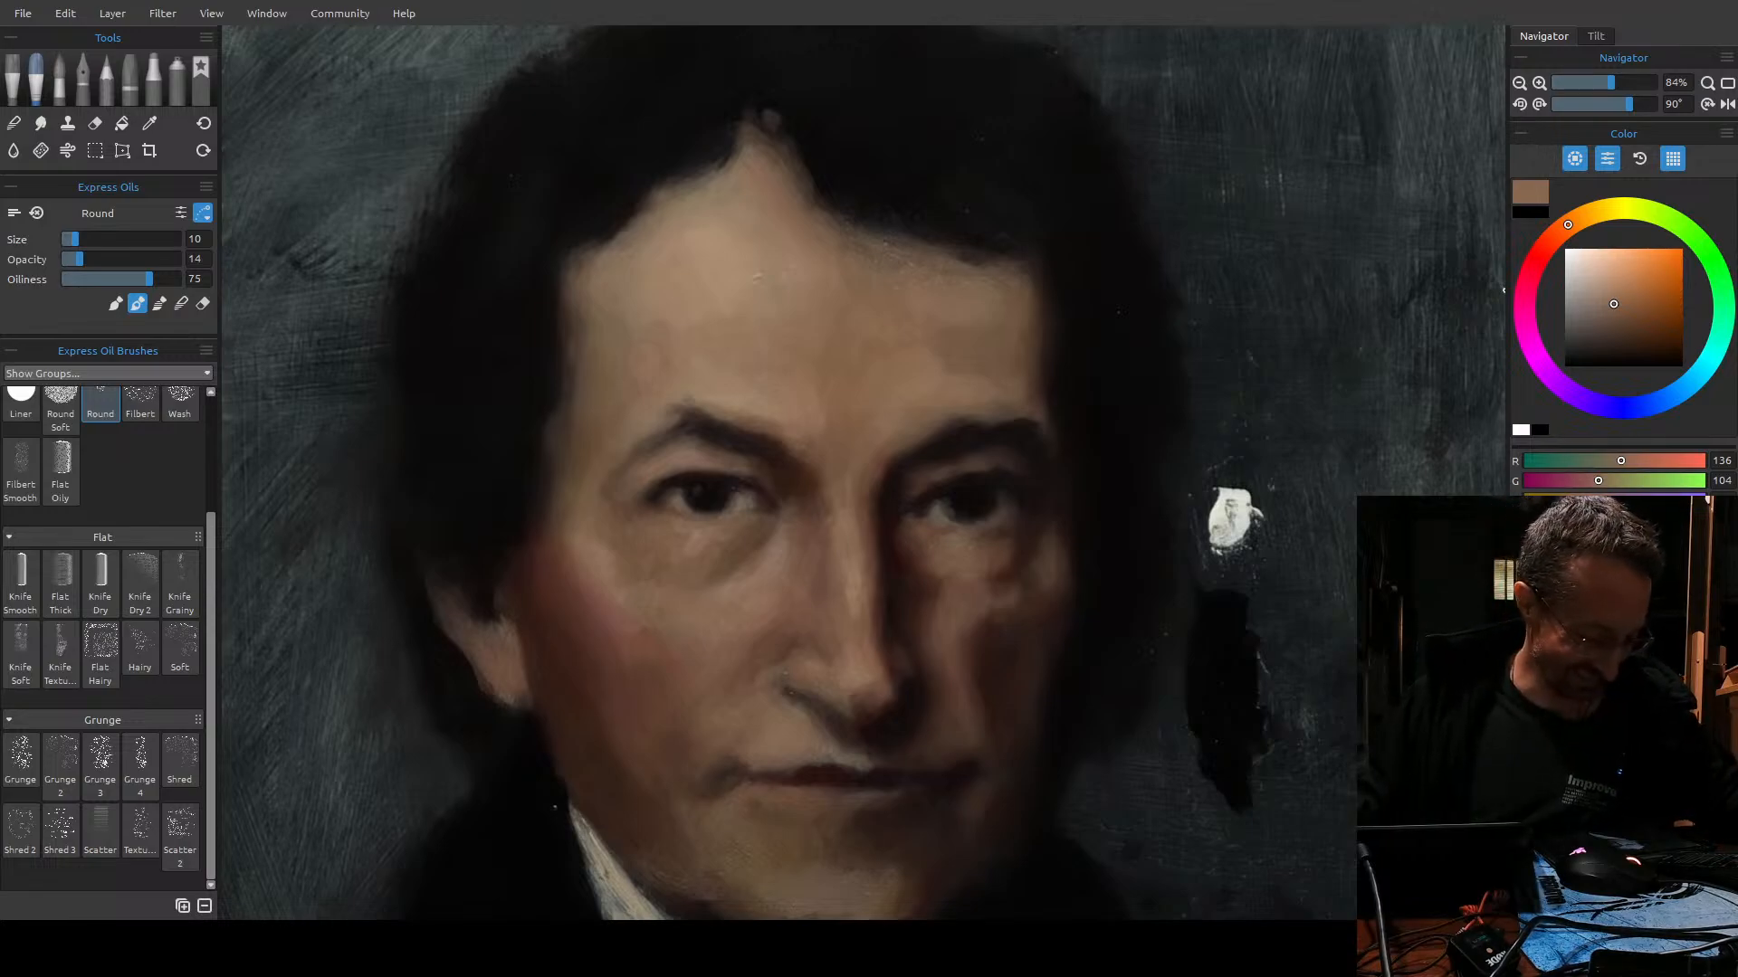
{"action": "key", "text": "bracketleft"}
{"action": "key", "text": "bracketleft"}
{"action": "key", "text": "bracketleft"}
{"action": "key", "text": "bracketleft"}
{"action": "key", "text": "bracketright"}
{"action": "key", "text": "bracketright"}
{"action": "key", "text": "bracketright"}
{"action": "key", "text": "bracketright"}
{"action": "key", "text": "bracketright"}
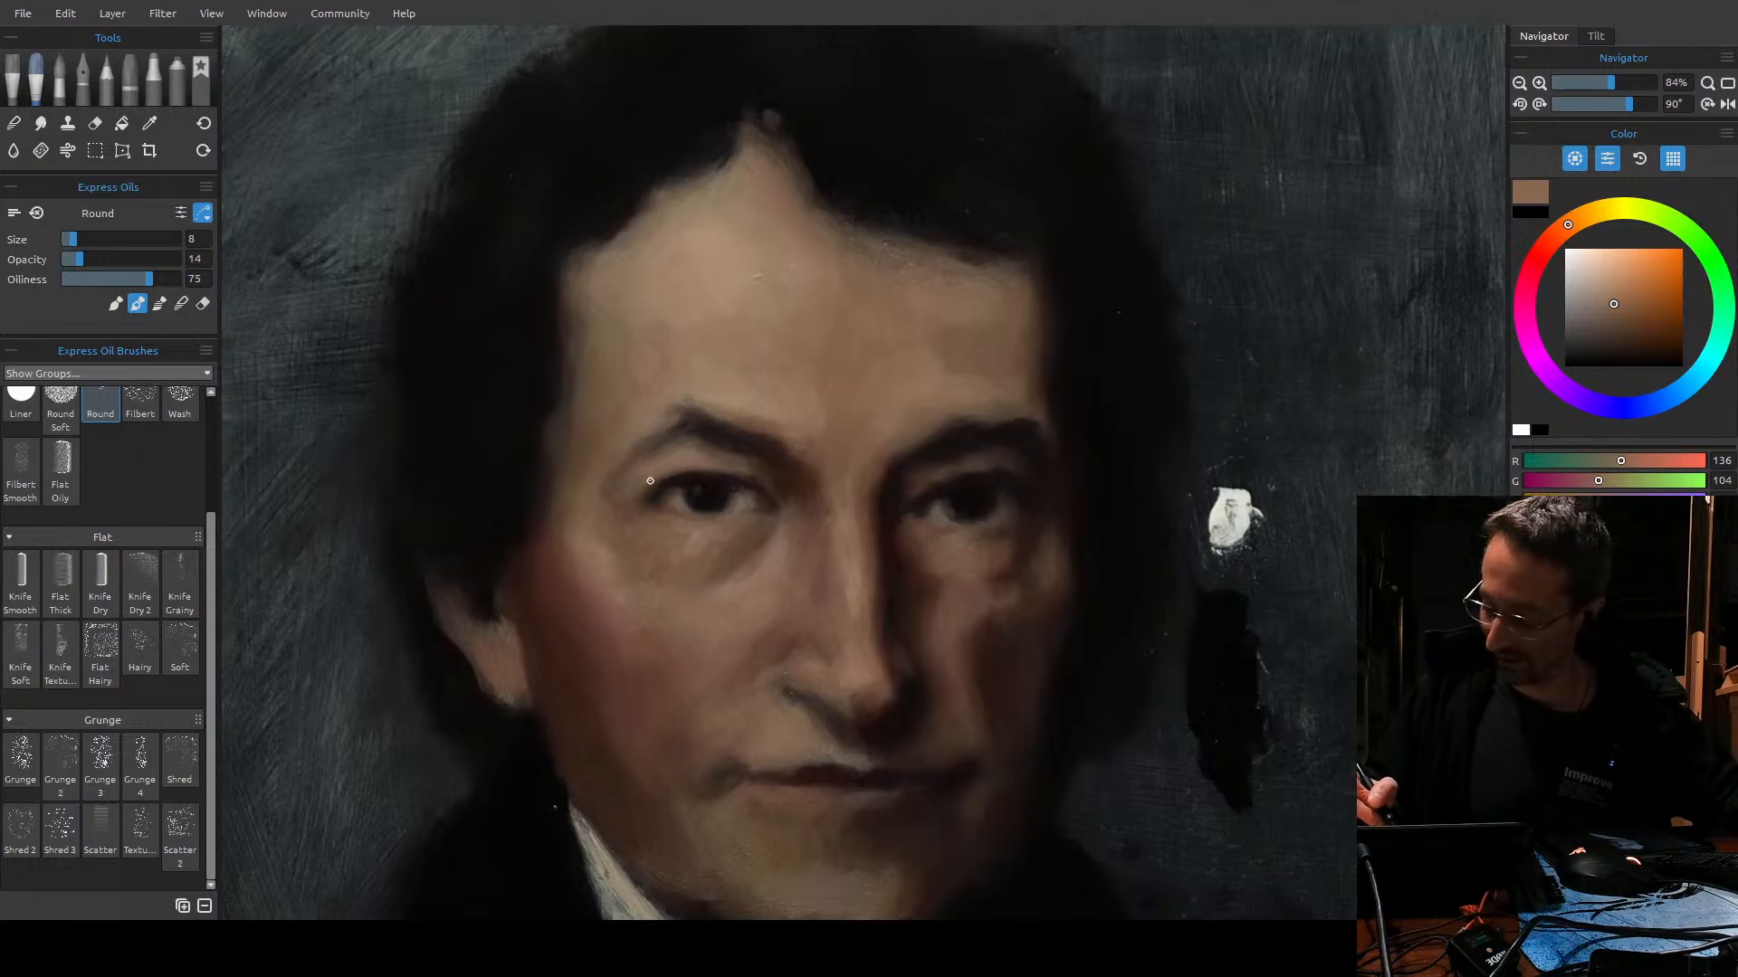
Glaze the lit side's temple and forehead edge in the same tan brown, raising the brush size to 18 and on to 30.
{"action": "key", "text": "bracketright"}
{"action": "key", "text": "bracketright"}
{"action": "key", "text": "bracketright"}
{"action": "key", "text": "bracketright"}
{"action": "key", "text": "bracketright"}
{"action": "key", "text": "bracketright"}
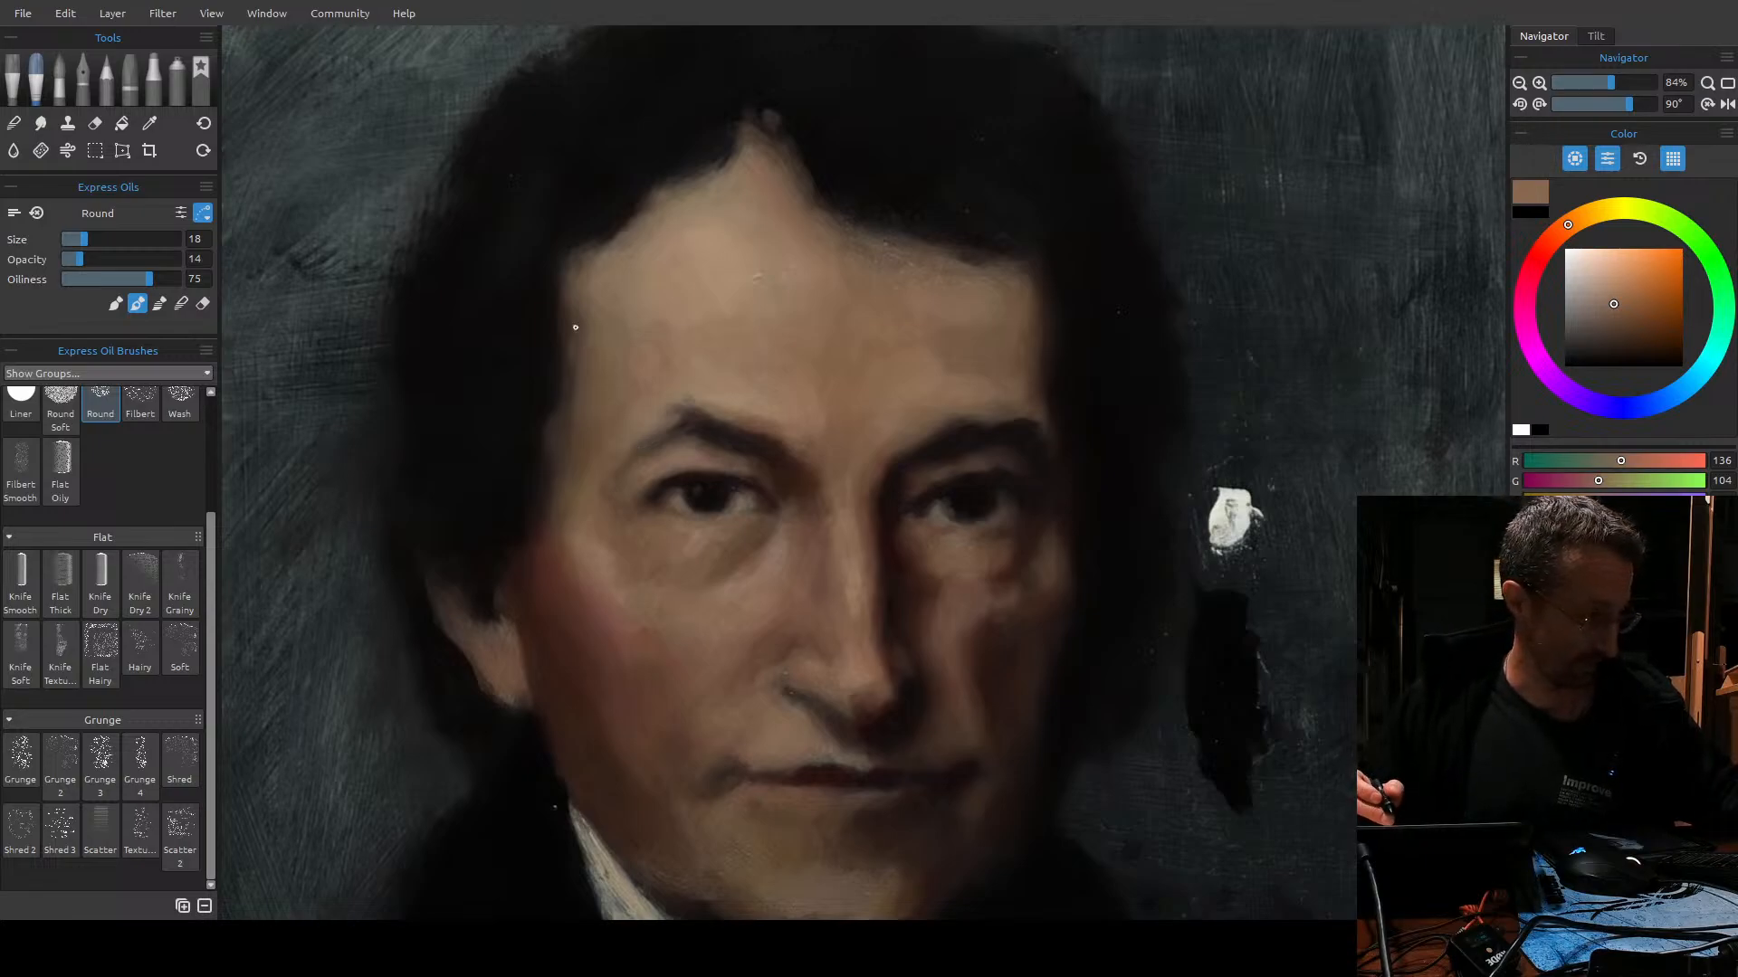
{"action": "key", "text": "bracketright"}
{"action": "key", "text": "bracketright"}
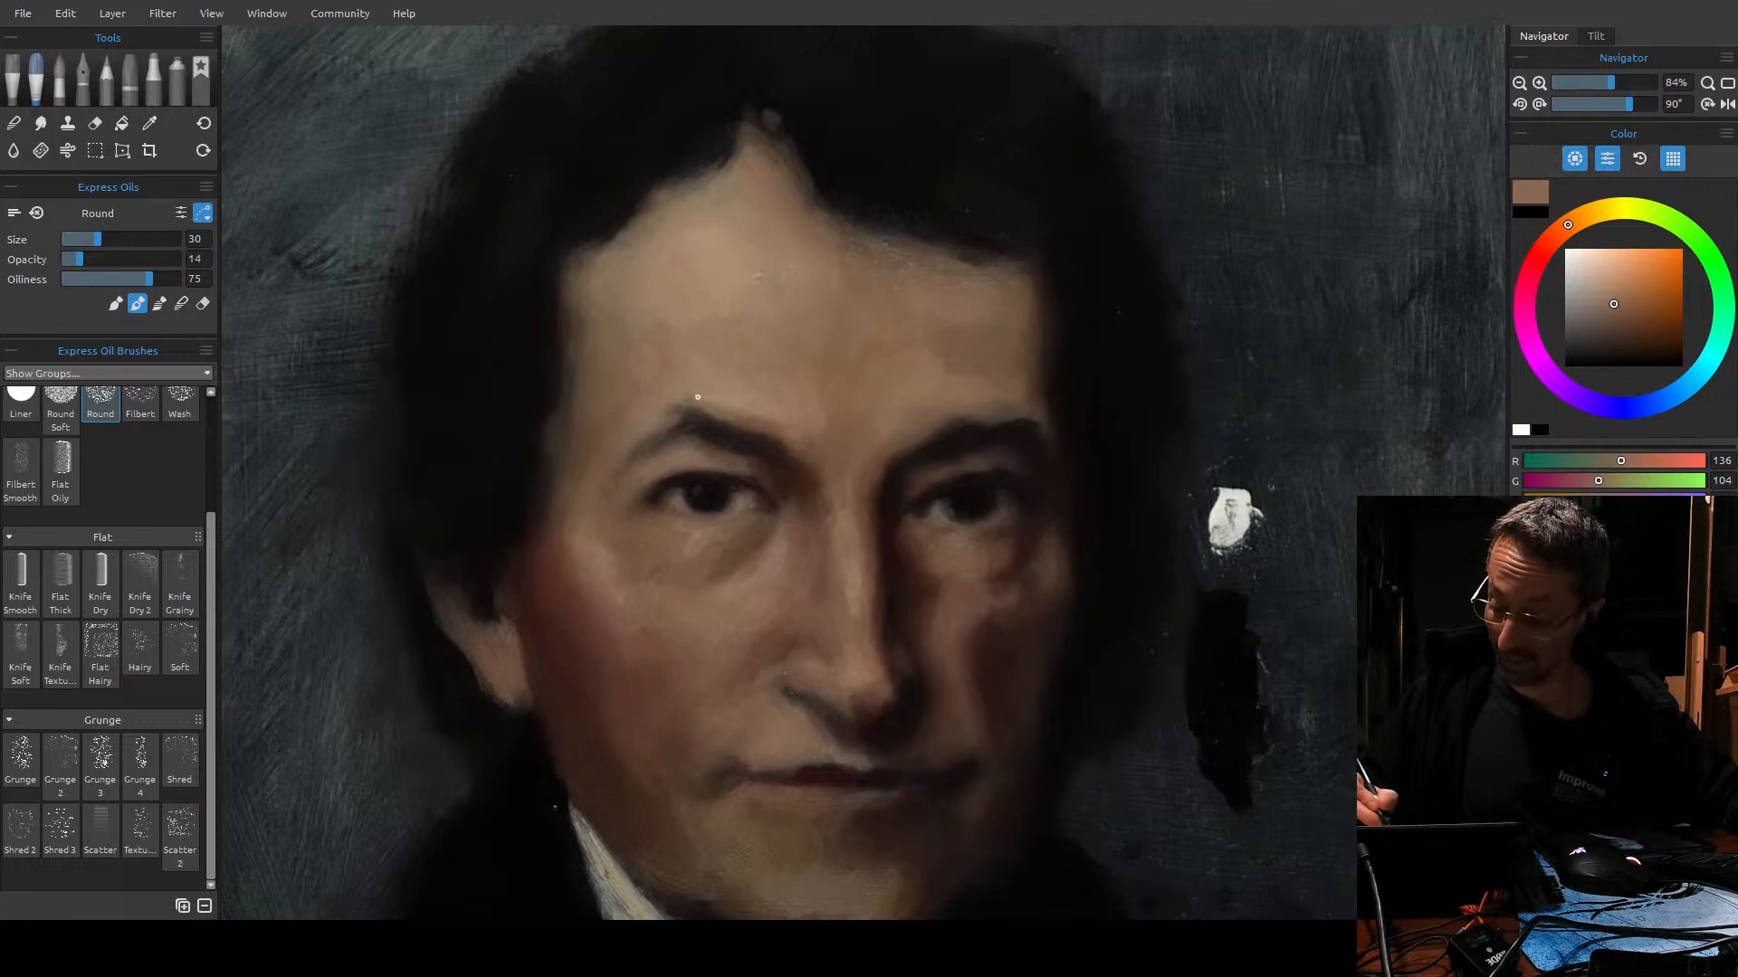
Glaze the skin above the lit side's eyebrow toward the temple, varying the brush size between 25 and 30 and ending at 25.
{"action": "key", "text": "bracketleft"}
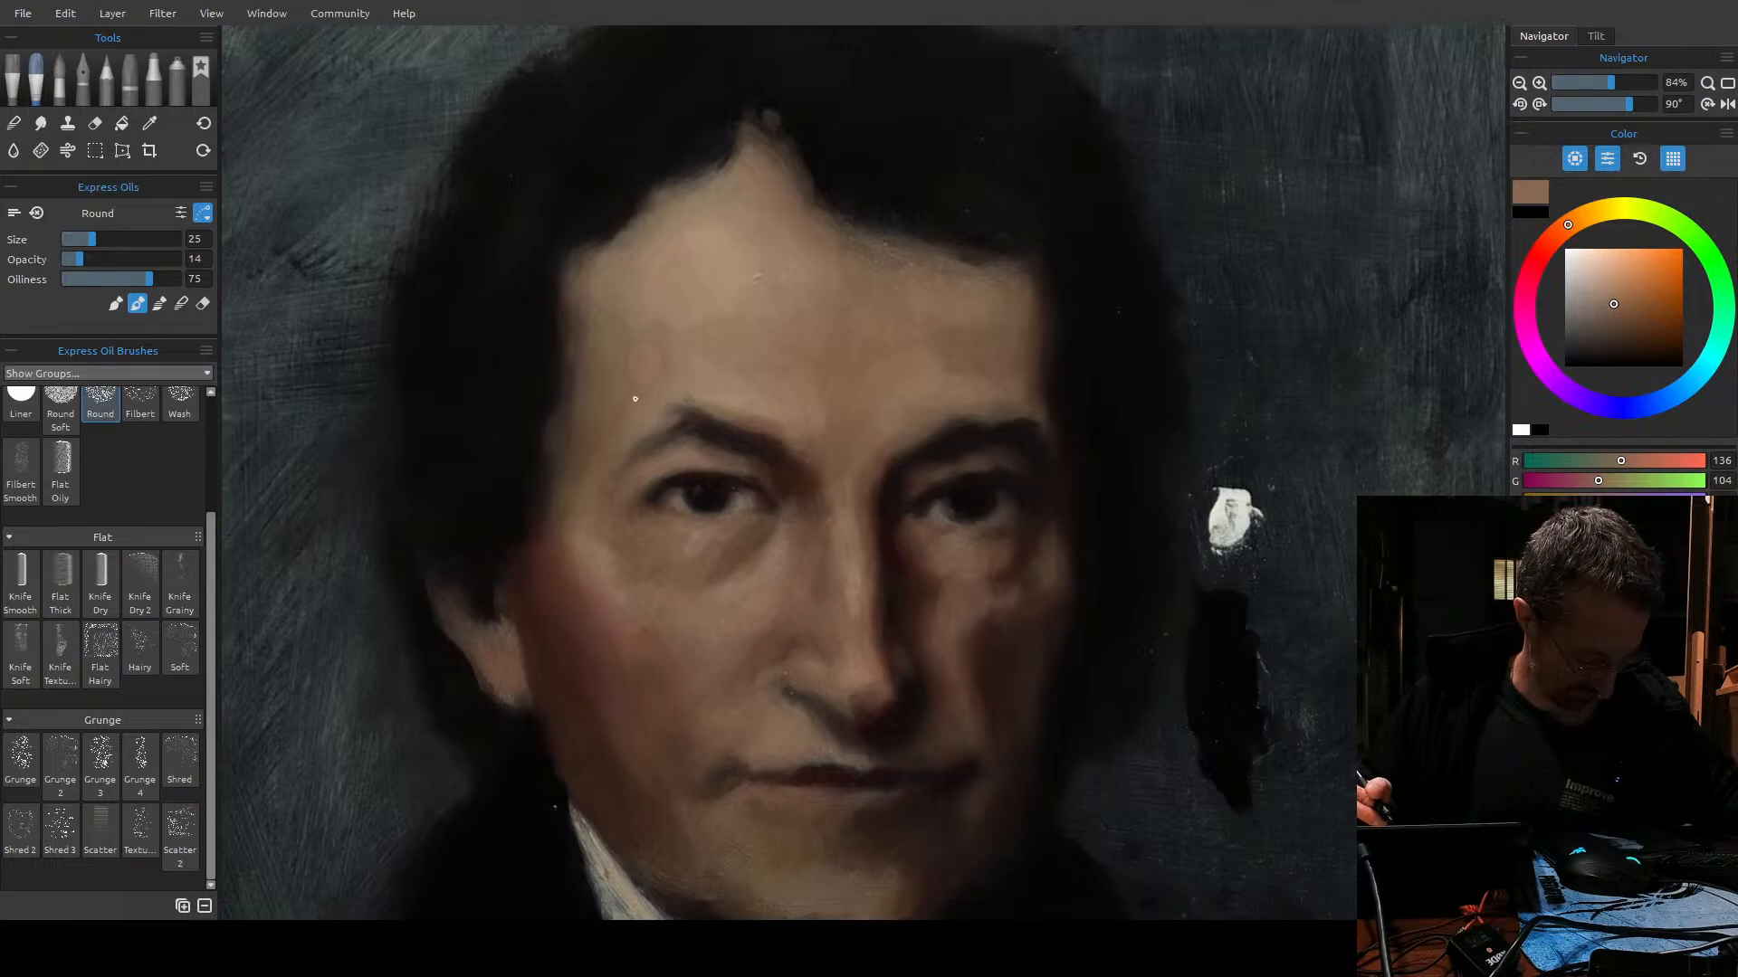
{"action": "key", "text": "bracketright"}
{"action": "key", "text": "bracketright"}
{"action": "key", "text": "bracketright"}
{"action": "key", "text": "bracketleft"}
{"action": "key", "text": "bracketleft"}
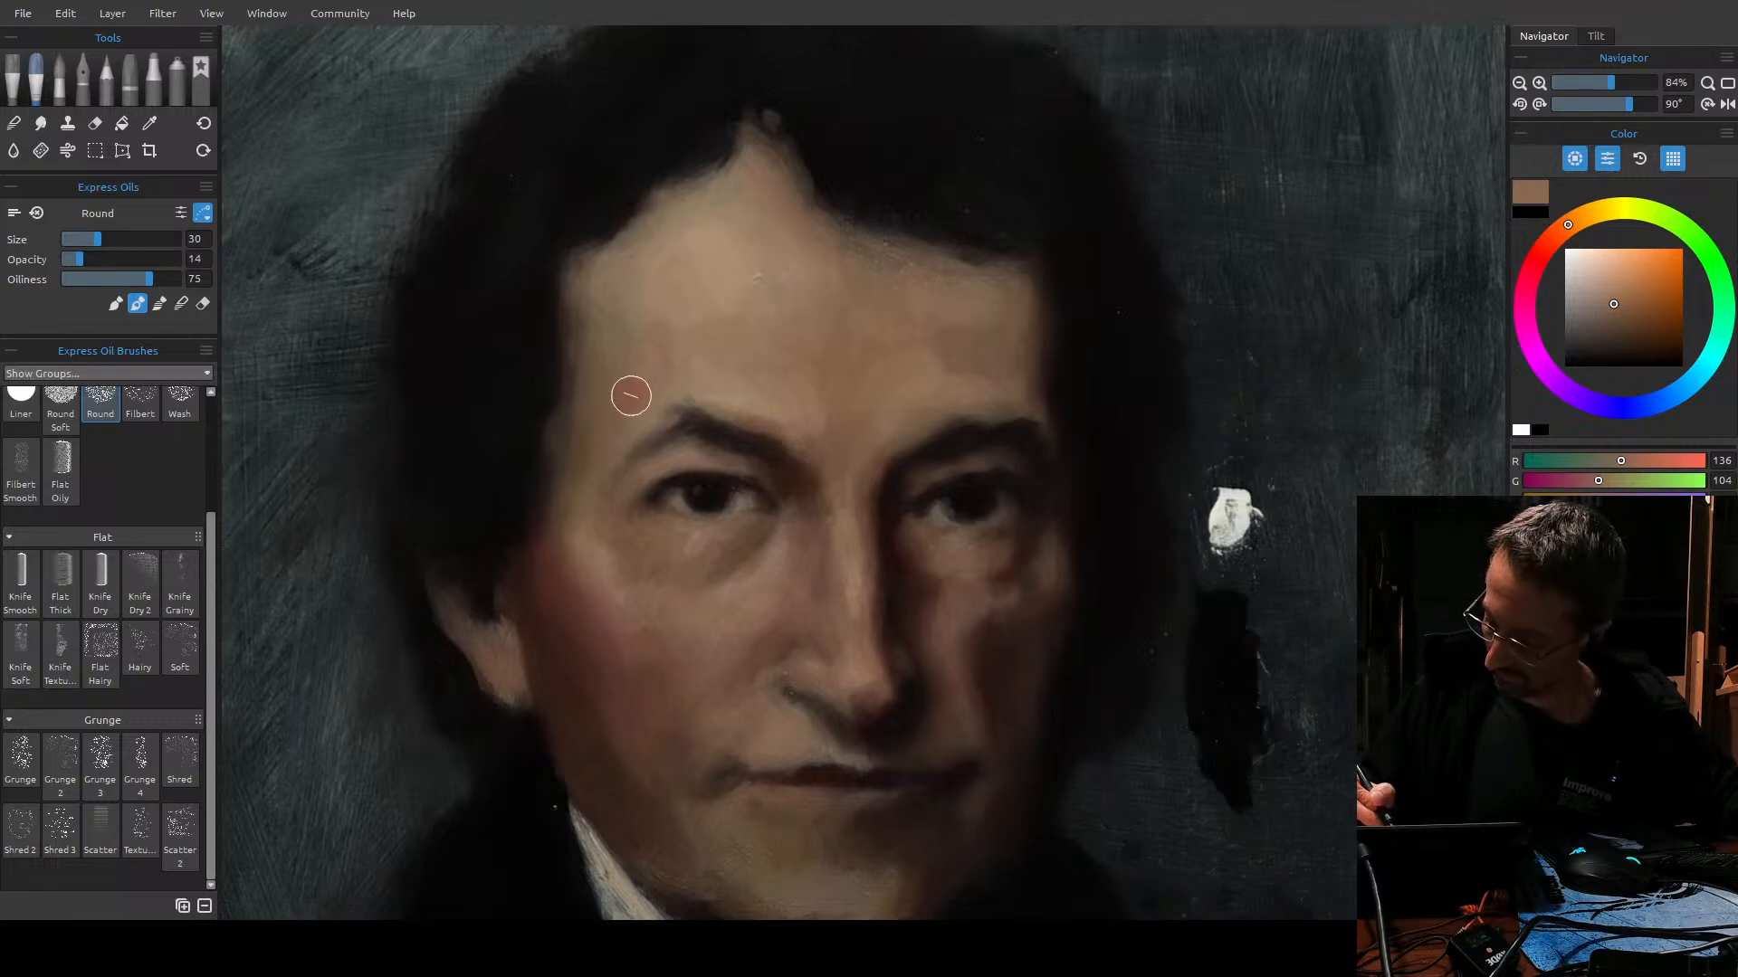
{"action": "key", "text": "bracketleft"}
{"action": "key", "text": "bracketleft"}
{"action": "key", "text": "bracketright"}
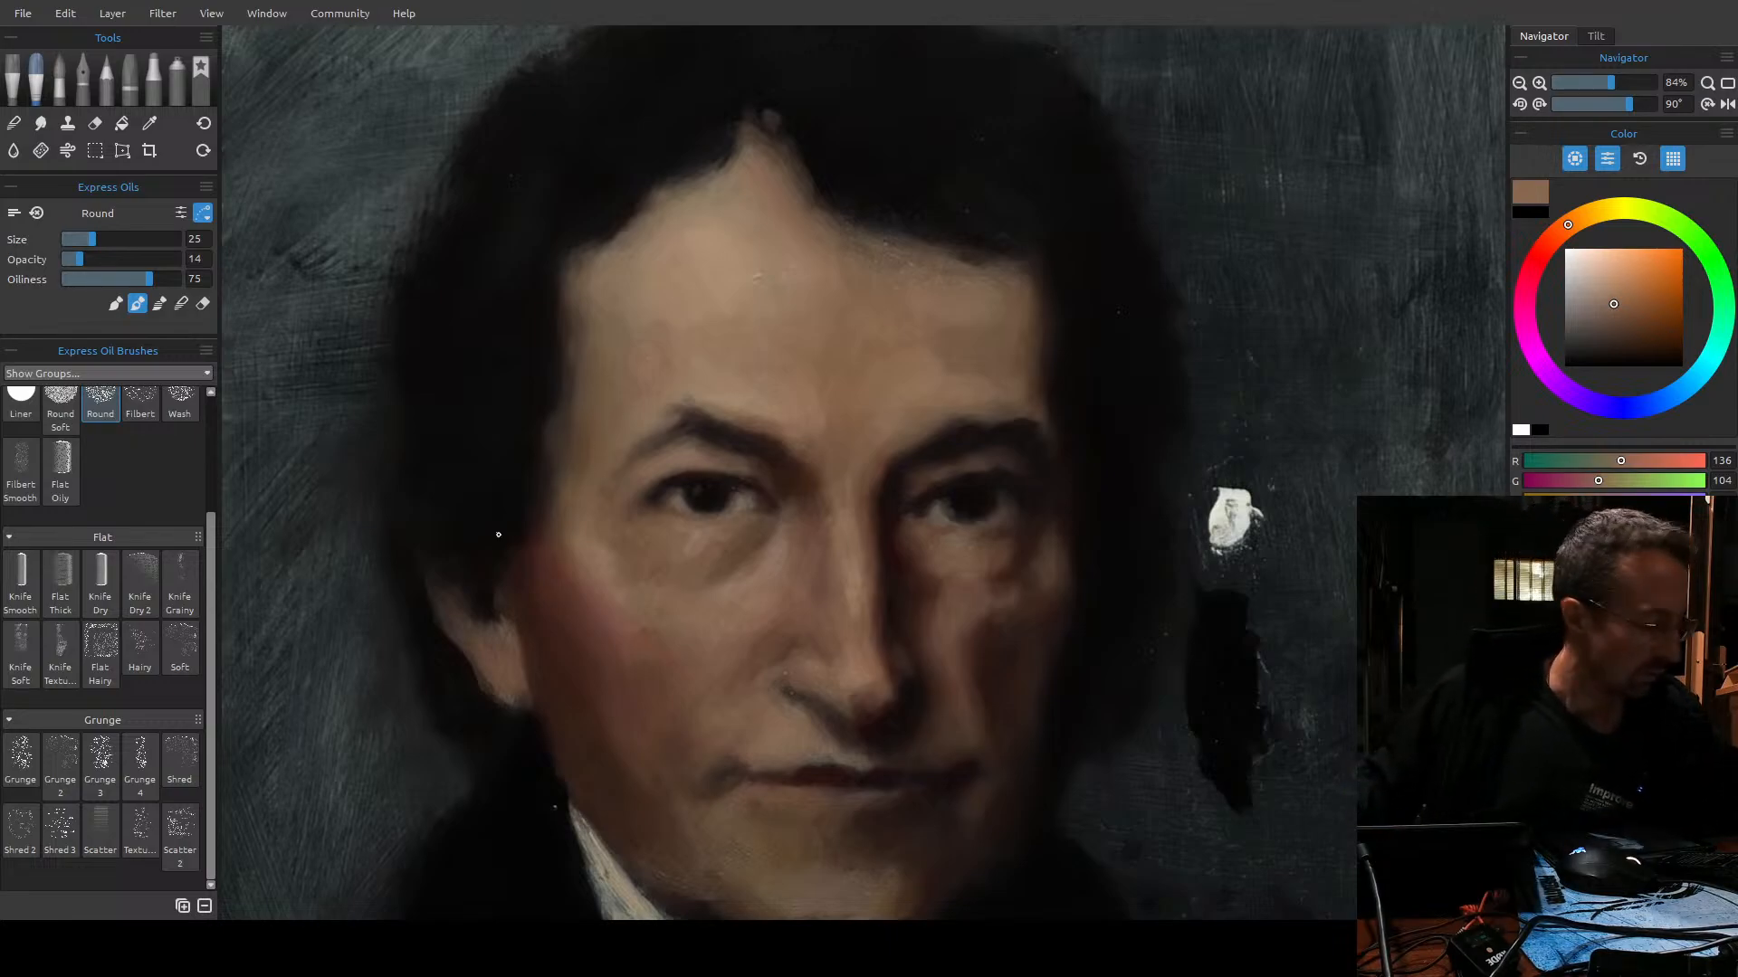
Sample a skin tone from the lit temple beside the dark hairline with the color picker.
{"action": "key", "text": "i"}
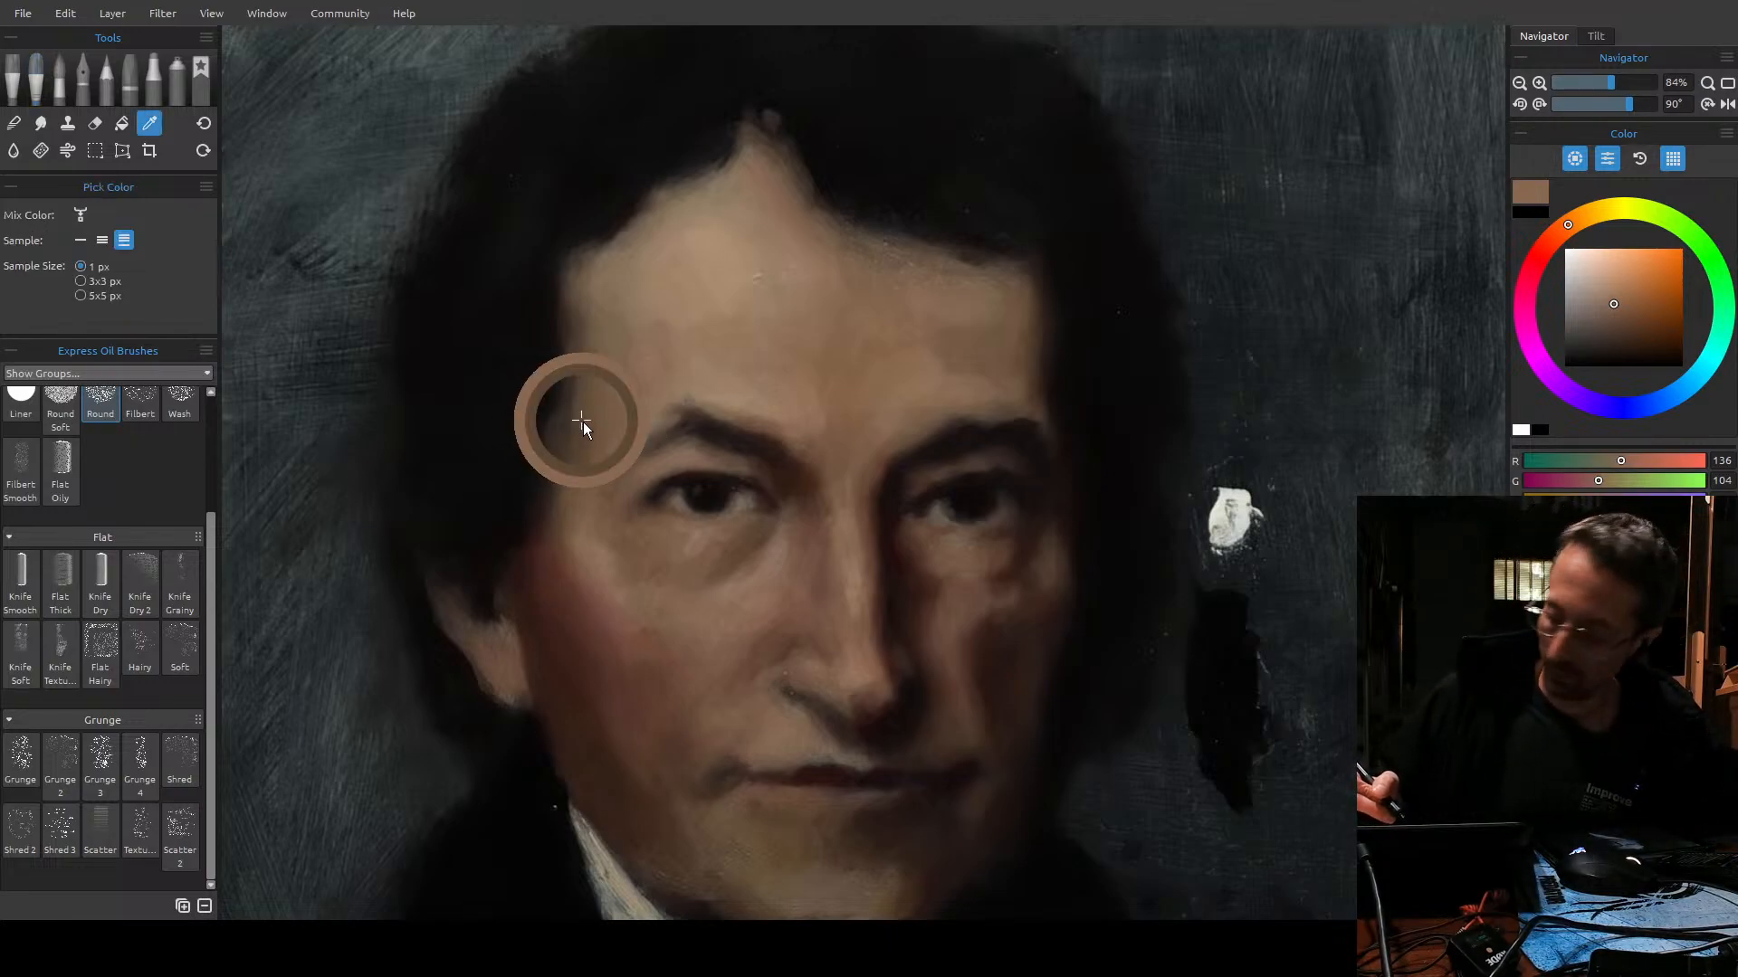
Sample the skin colour at the temple, darken it to deep brown (R 57, G 42), and refine the hairline edge with a size 14 brush.
{"action": "left_click", "coordinate": [581, 447]}
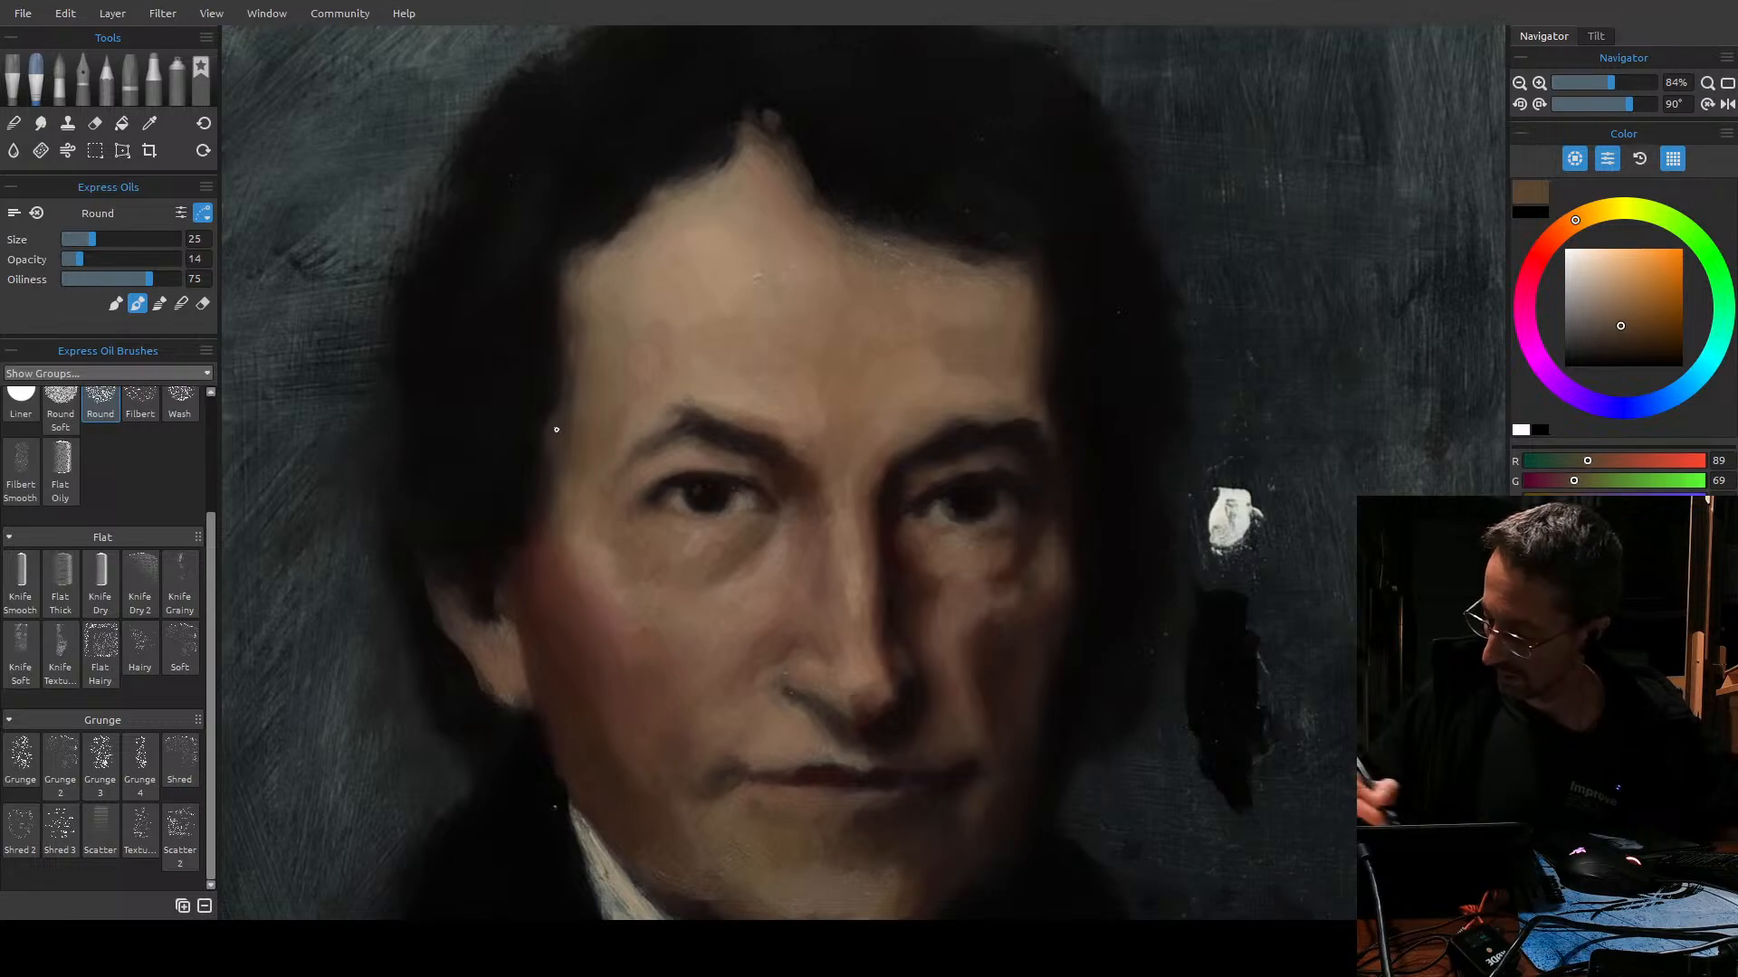
{"action": "left_click", "coordinate": [1637, 329]}
{"action": "key", "text": "bracketright"}
{"action": "key", "text": "bracketright"}
{"action": "key", "text": "bracketleft"}
{"action": "key", "text": "bracketleft"}
{"action": "key", "text": "bracketleft"}
{"action": "left_click", "coordinate": [1656, 334]}
{"action": "key", "text": "bracketleft"}
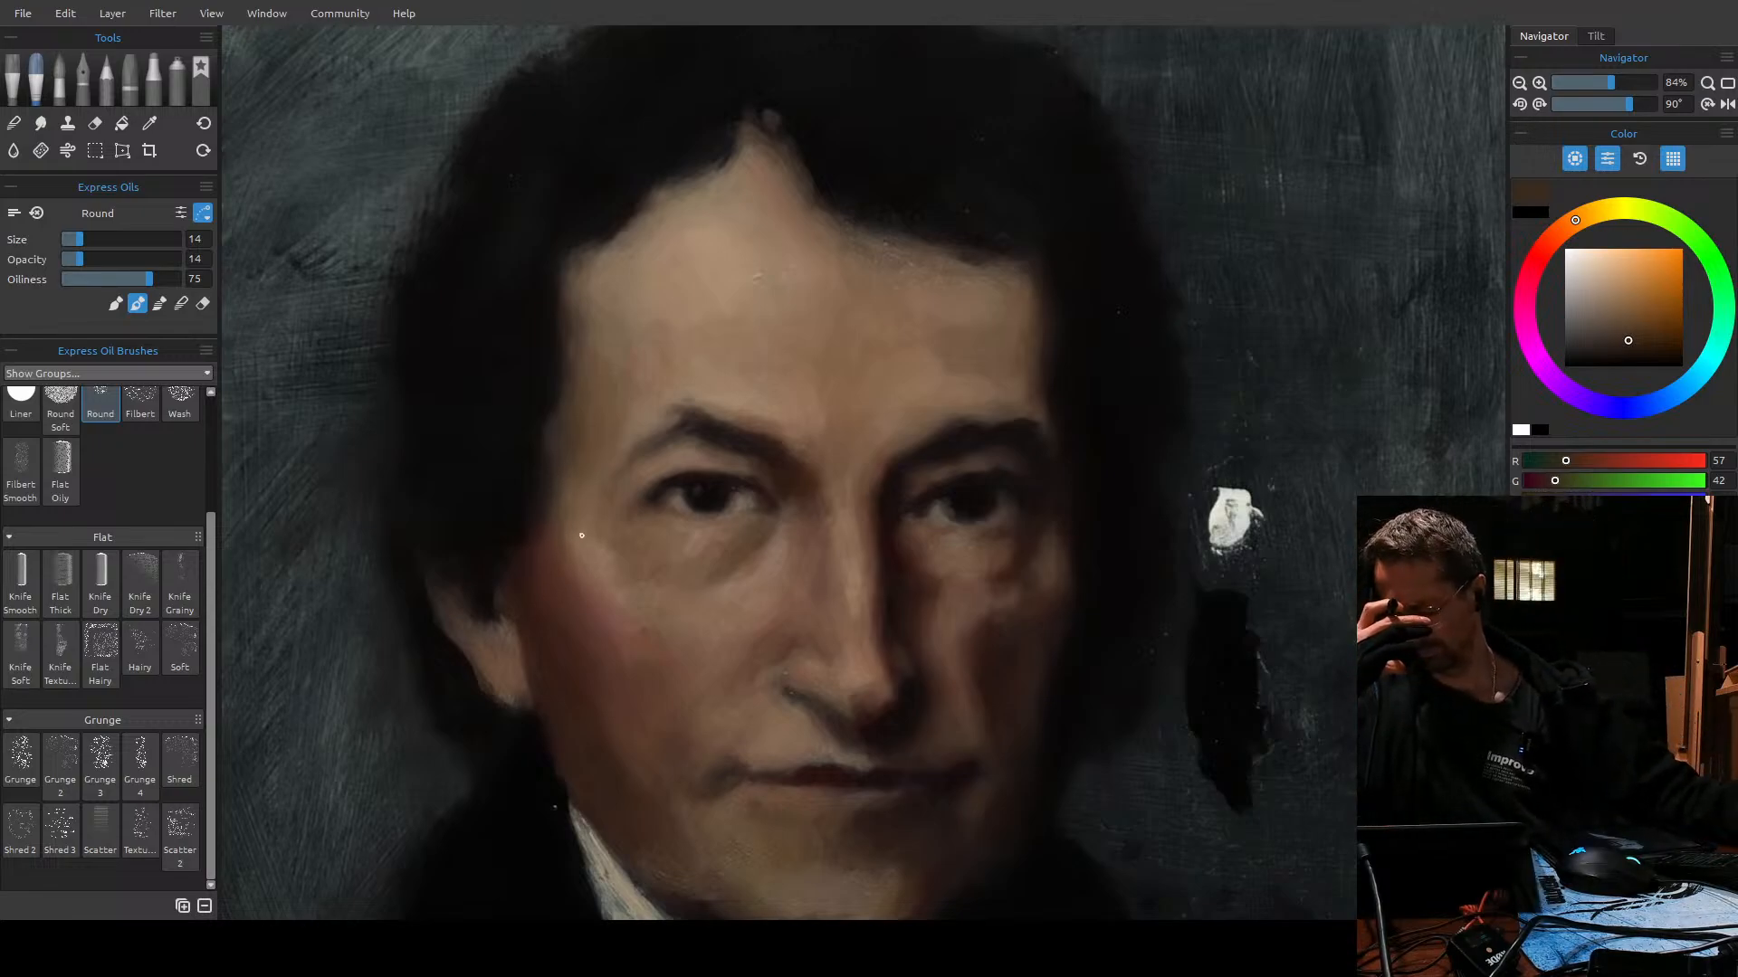
Mix a muted dark brown (R 71, G 58), enlarge the round brush to 40, and try a shading stroke down the temple beside the hairline.
{"action": "key", "text": "d"}
{"action": "left_click_drag", "start_coordinate": [601, 548], "coordinate": [446, 728]}
{"action": "mouse_move", "coordinate": [679, 631]}
{"action": "left_mouse_down"}
{"action": "mouse_move", "coordinate": [737, 609]}
{"action": "mouse_move", "coordinate": [714, 613]}
{"action": "left_mouse_up"}
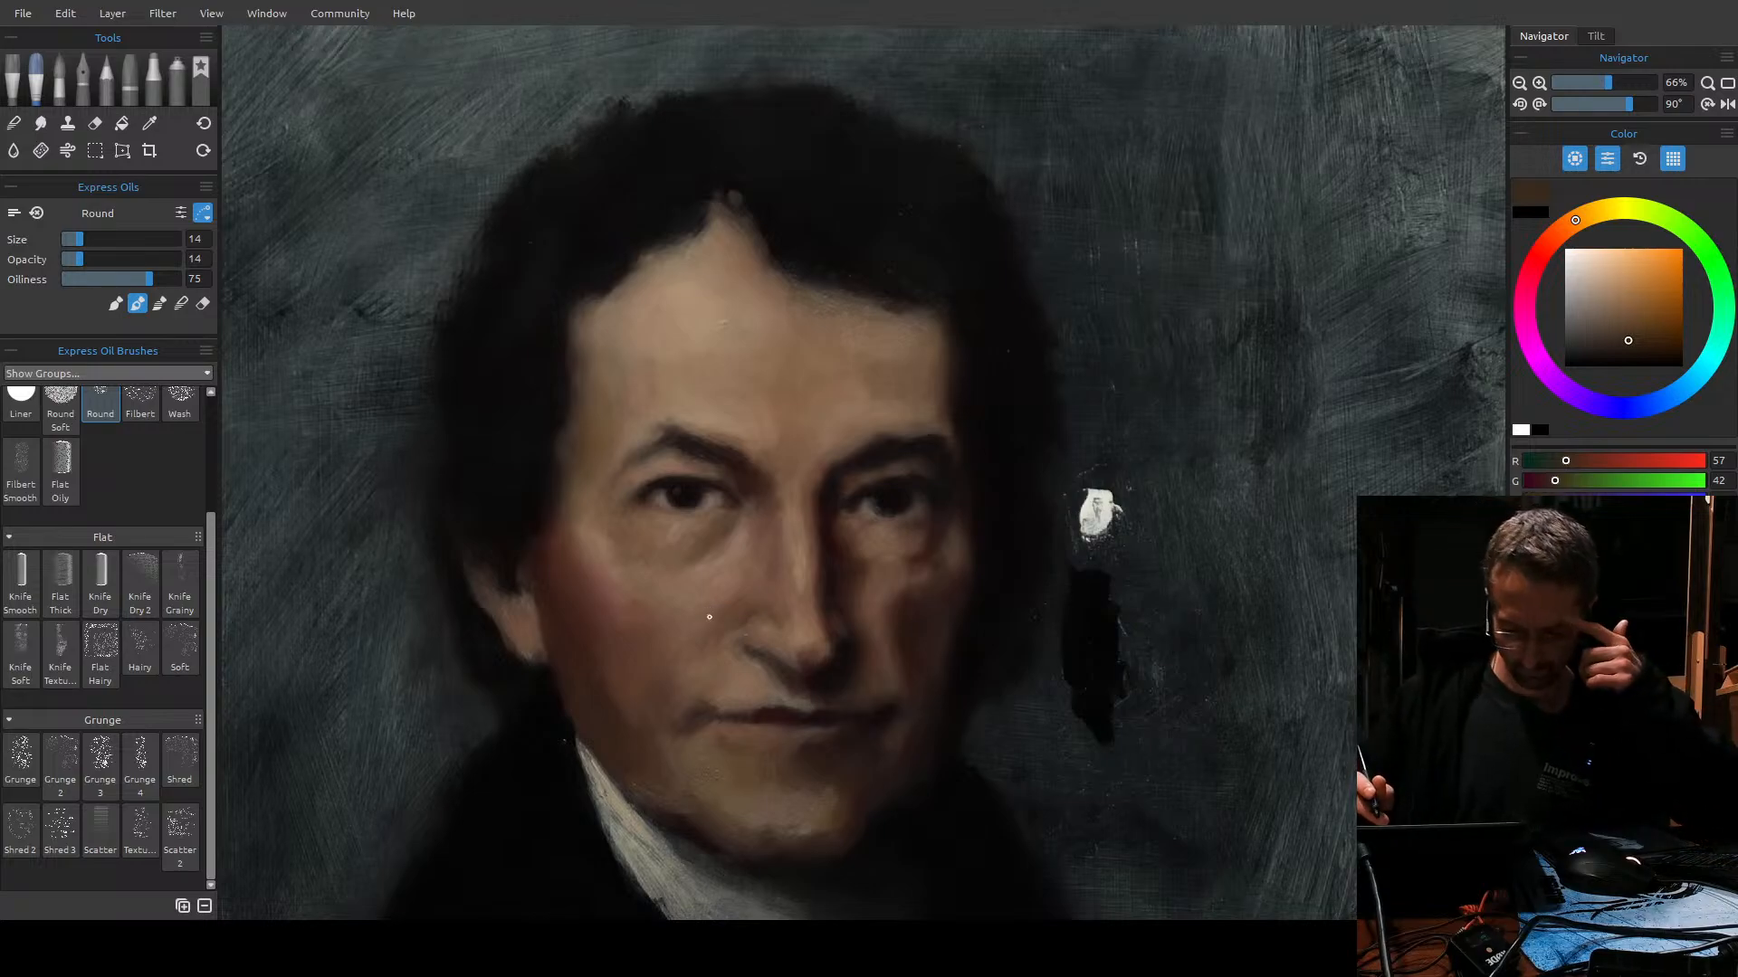
{"action": "left_click", "coordinate": [710, 617], "text": "alt"}
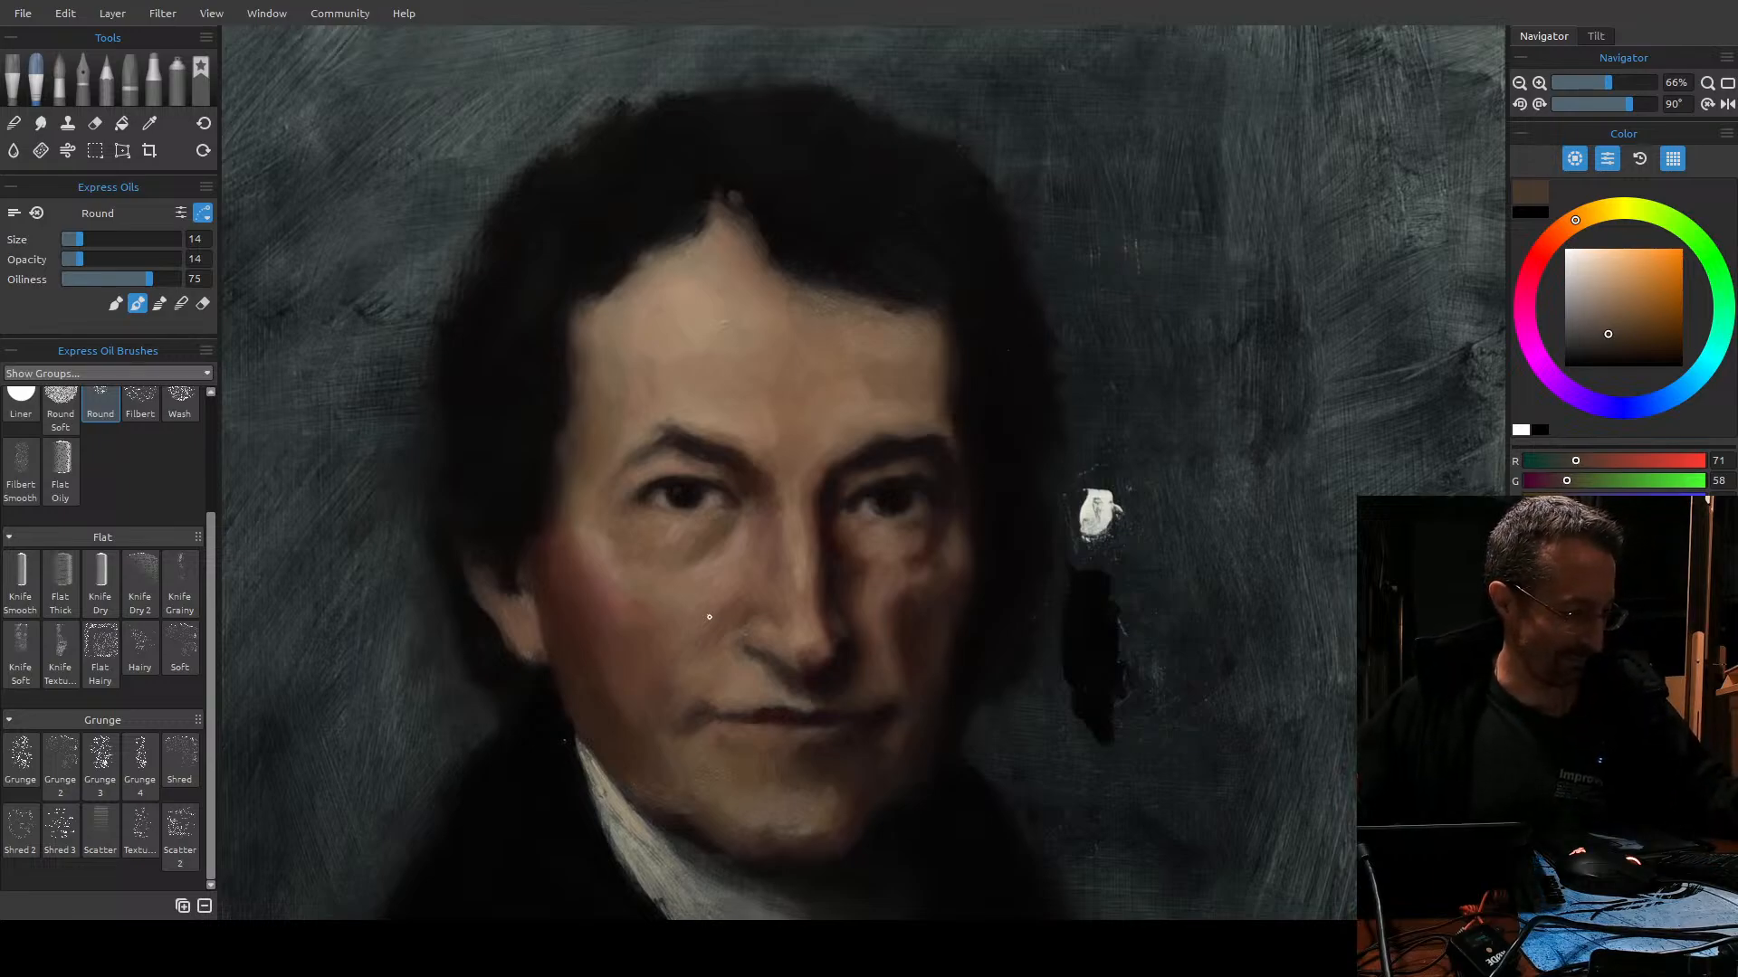
{"action": "key", "text": "bracketright"}
{"action": "key", "text": "bracketright"}
{"action": "key", "text": "bracketright"}
{"action": "key", "text": "bracketright"}
{"action": "key", "text": "bracketright"}
{"action": "key", "text": "bracketright"}
{"action": "key", "text": "bracketright"}
{"action": "key", "text": "bracketright"}
{"action": "key", "text": "bracketright"}
{"action": "key", "text": "bracketright"}
{"action": "key", "text": "bracketright"}
{"action": "key", "text": "bracketright"}
{"action": "key", "text": "bracketright"}
{"action": "key", "text": "bracketright"}
{"action": "key", "text": "bracketright"}
{"action": "key", "text": "bracketright"}
{"action": "key", "text": "bracketright"}
{"action": "key", "text": "bracketright"}
{"action": "key", "text": "bracketright"}
{"action": "key", "text": "bracketright"}
{"action": "key", "text": "bracketright"}
{"action": "key", "text": "bracketright"}
{"action": "key", "text": "bracketright"}
{"action": "key", "text": "bracketright"}
{"action": "left_click_drag", "start_coordinate": [591, 328], "coordinate": [609, 440]}
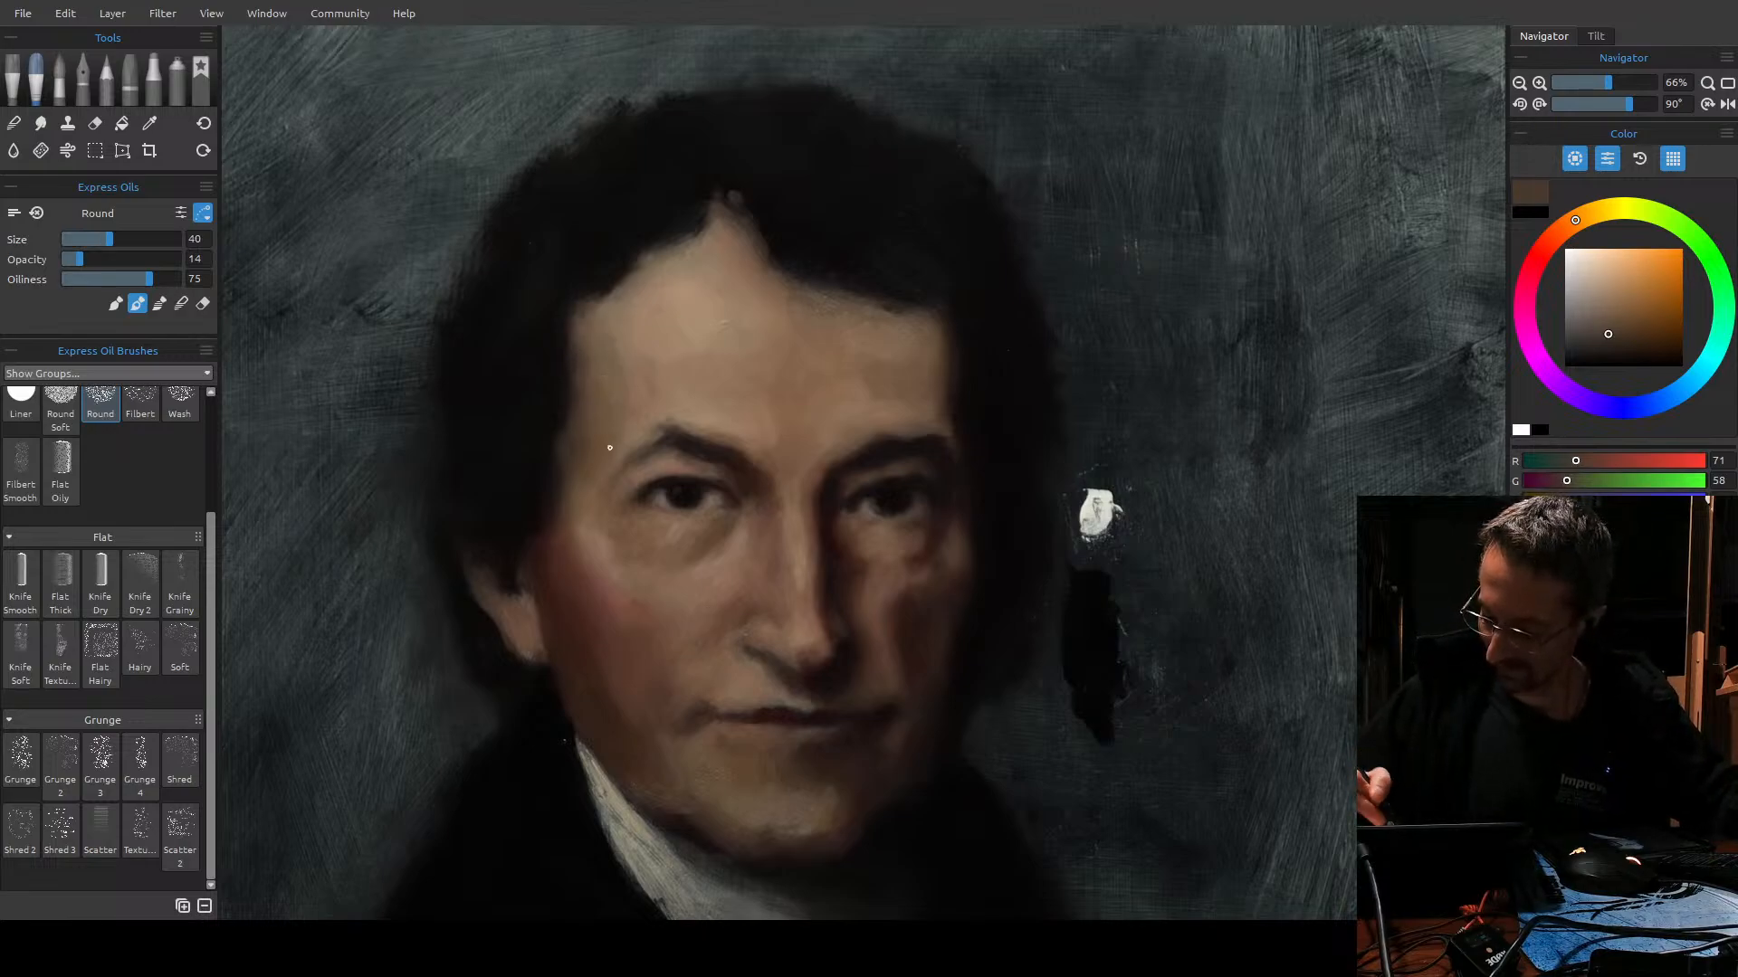
{"action": "key", "text": "ctrl+z"}
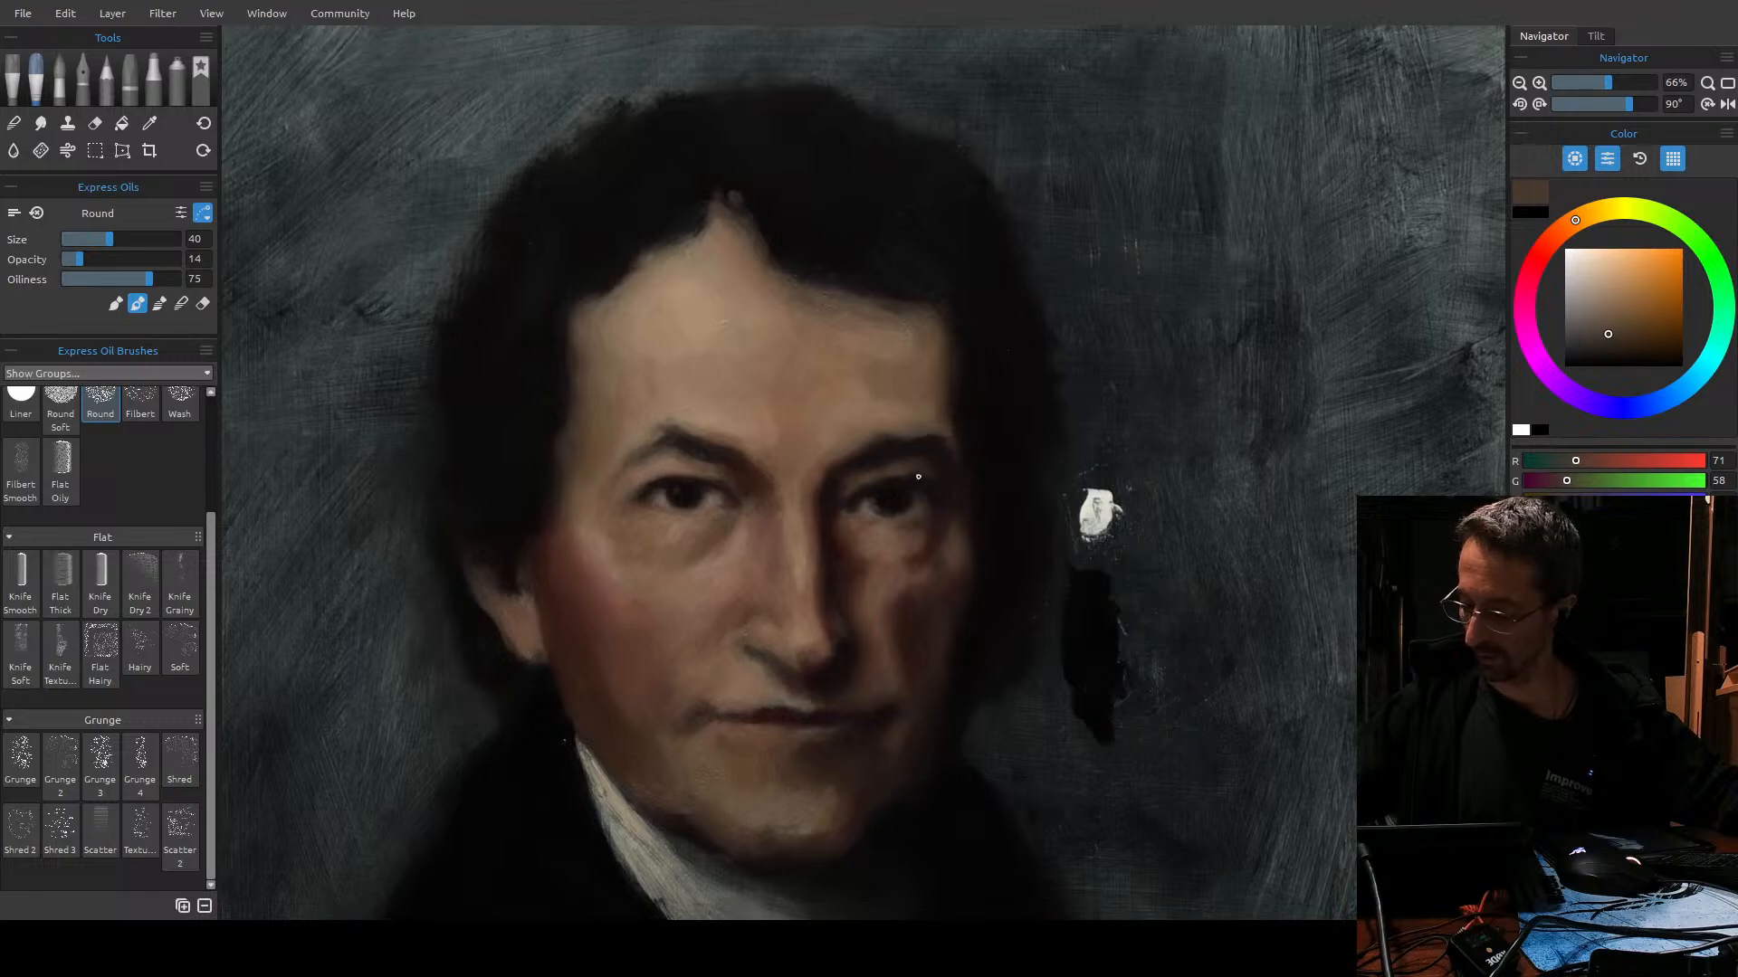
Mix a warm tan (R 142, G 105) and blend soft strokes across the forehead, varying the brush size from 45 to 70.
{"action": "left_click_drag", "start_coordinate": [1630, 306], "coordinate": [1635, 298]}
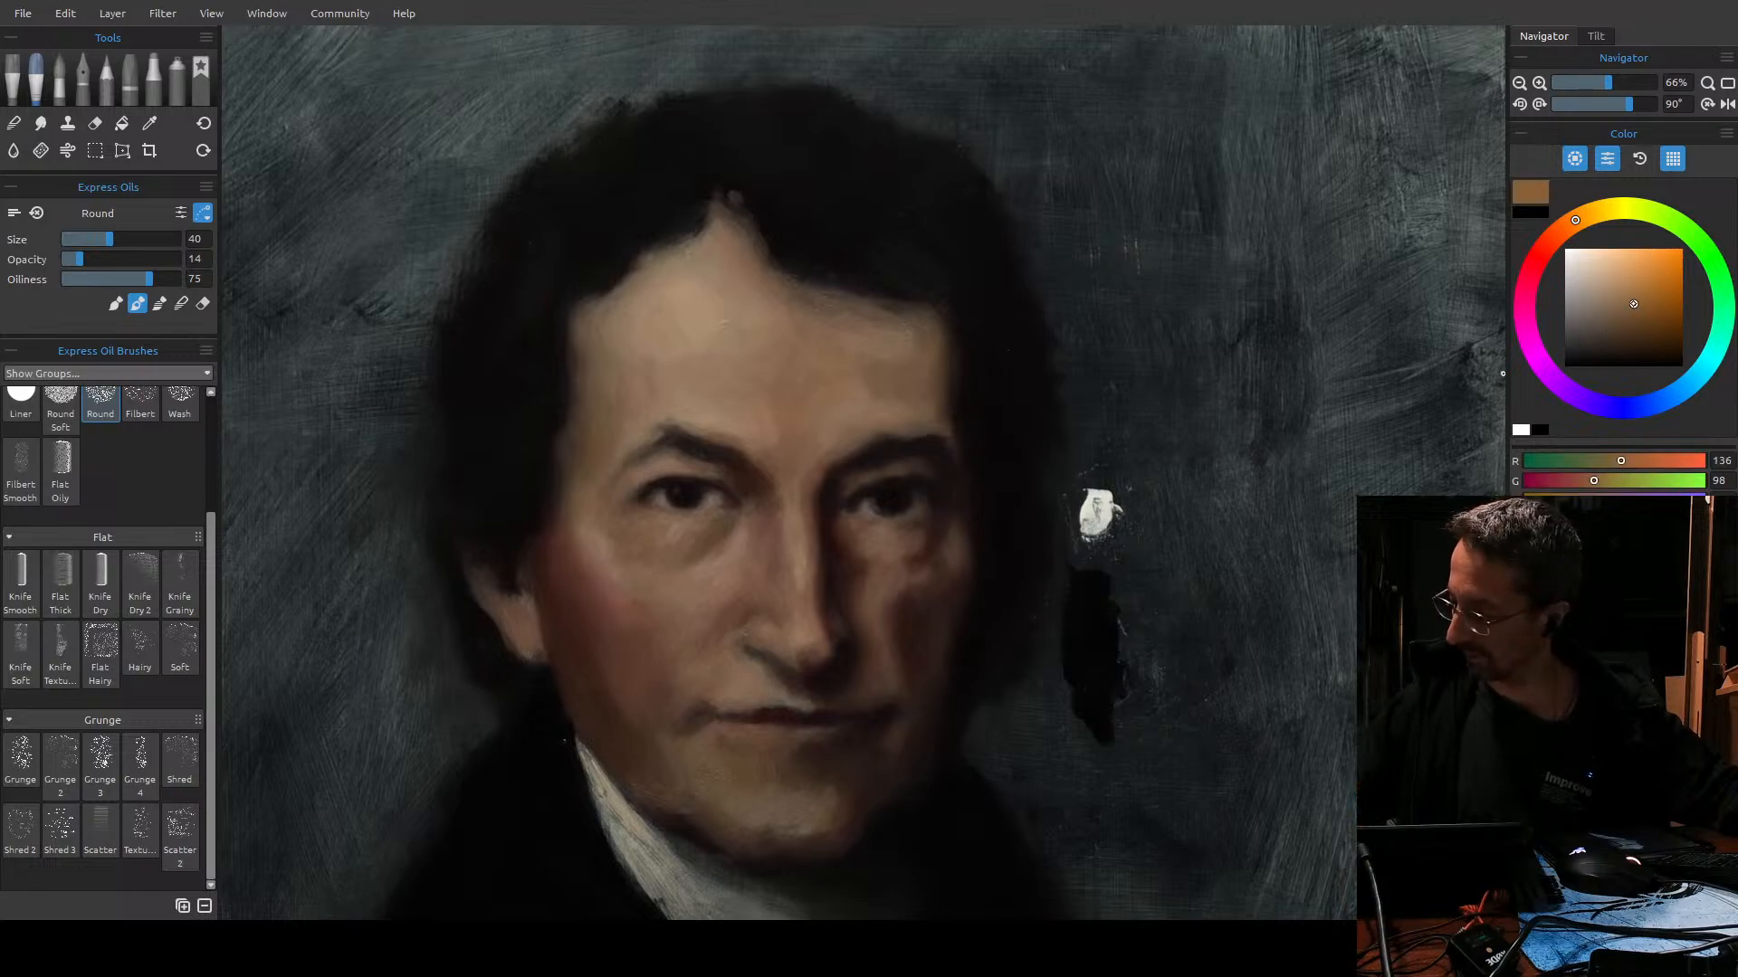
{"action": "left_click_drag", "start_coordinate": [772, 326], "coordinate": [771, 337]}
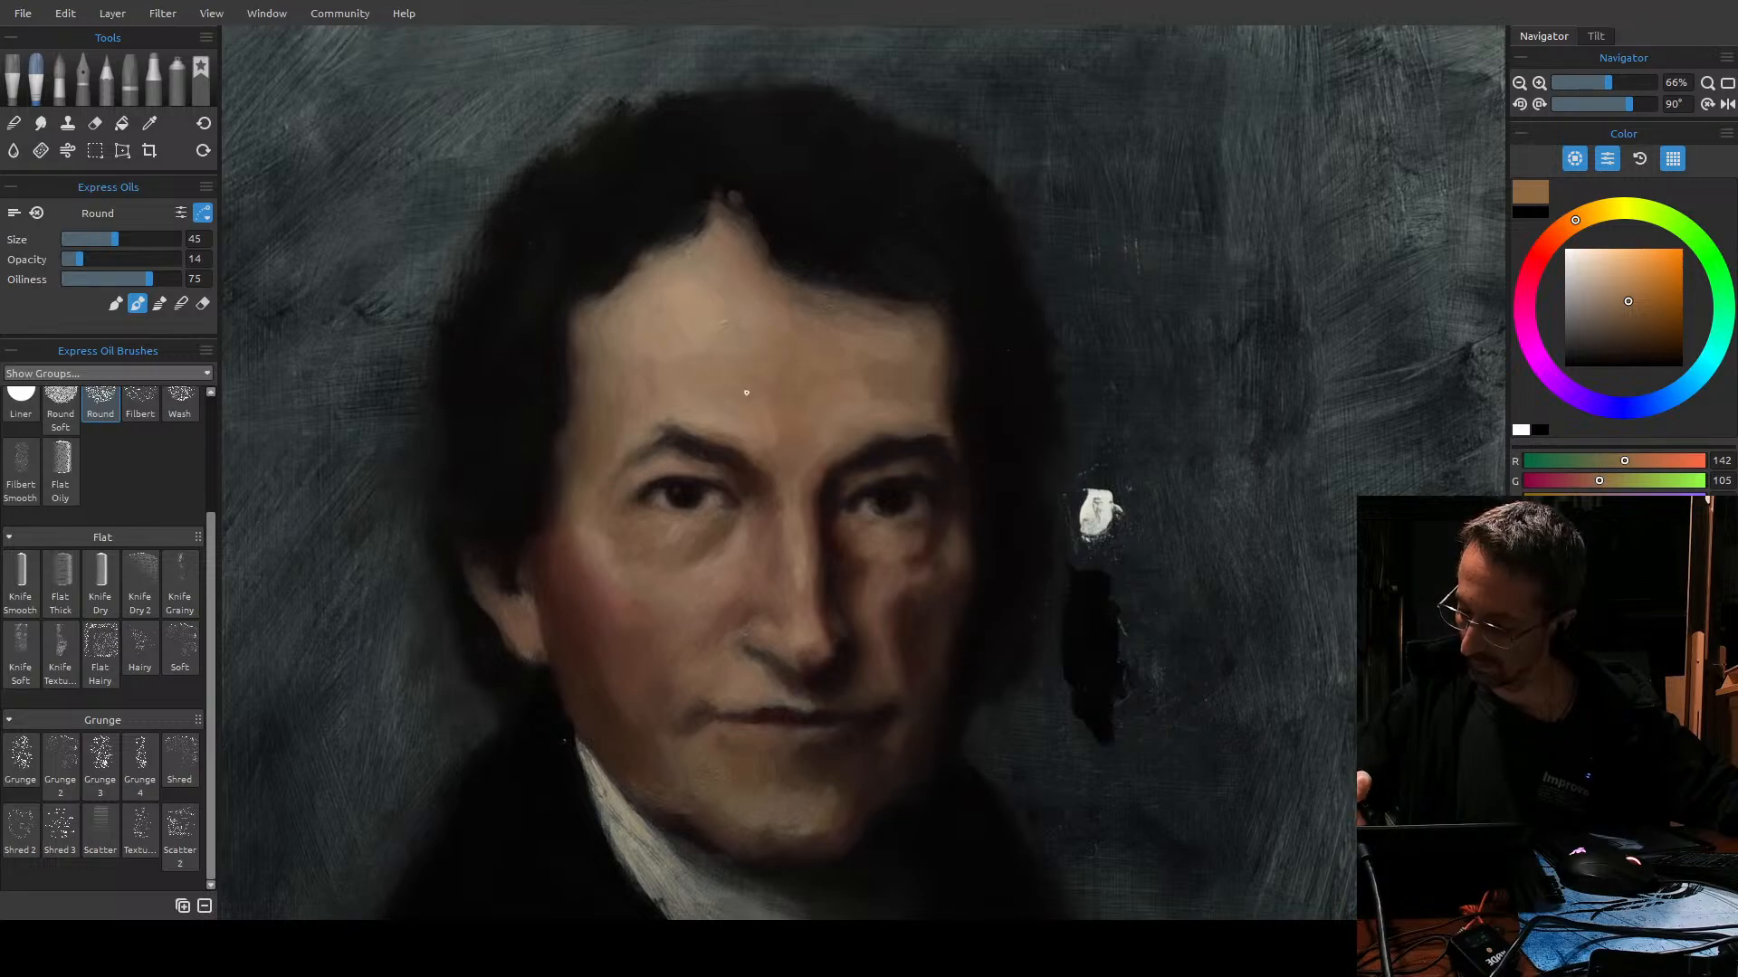
{"action": "mouse_move", "coordinate": [691, 305]}
{"action": "left_mouse_down"}
{"action": "mouse_move", "coordinate": [715, 263]}
{"action": "mouse_move", "coordinate": [700, 295]}
{"action": "left_mouse_up"}
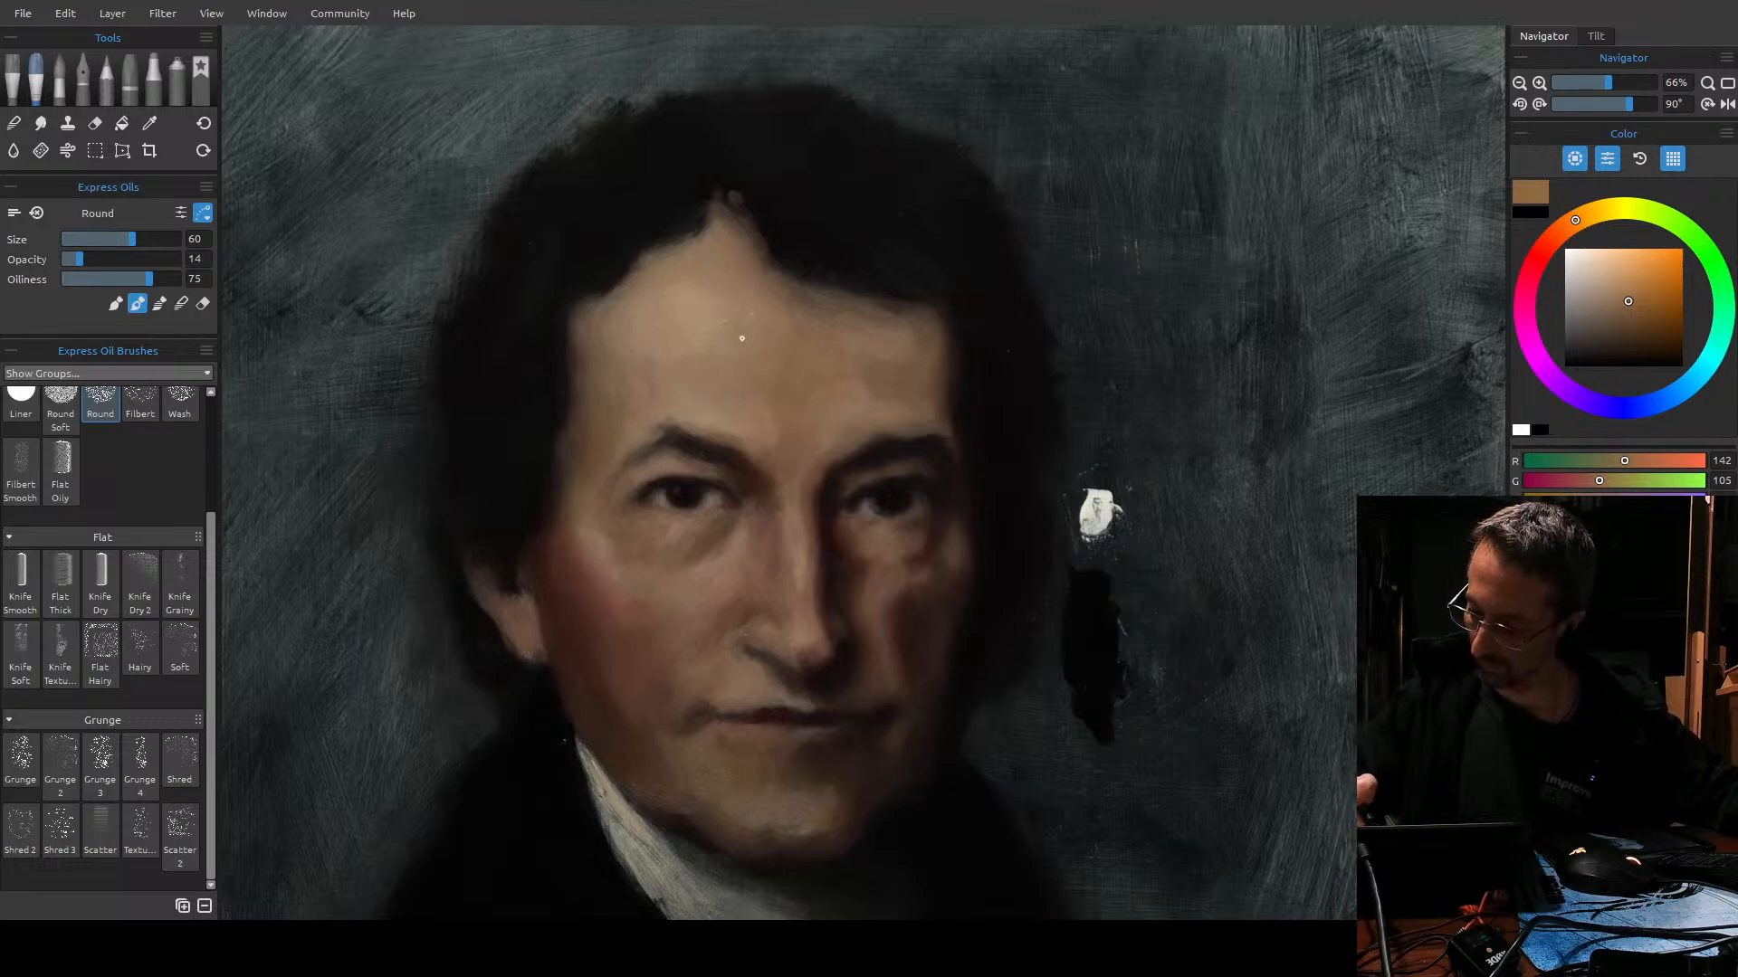
{"action": "left_click_drag", "start_coordinate": [733, 318], "coordinate": [721, 326]}
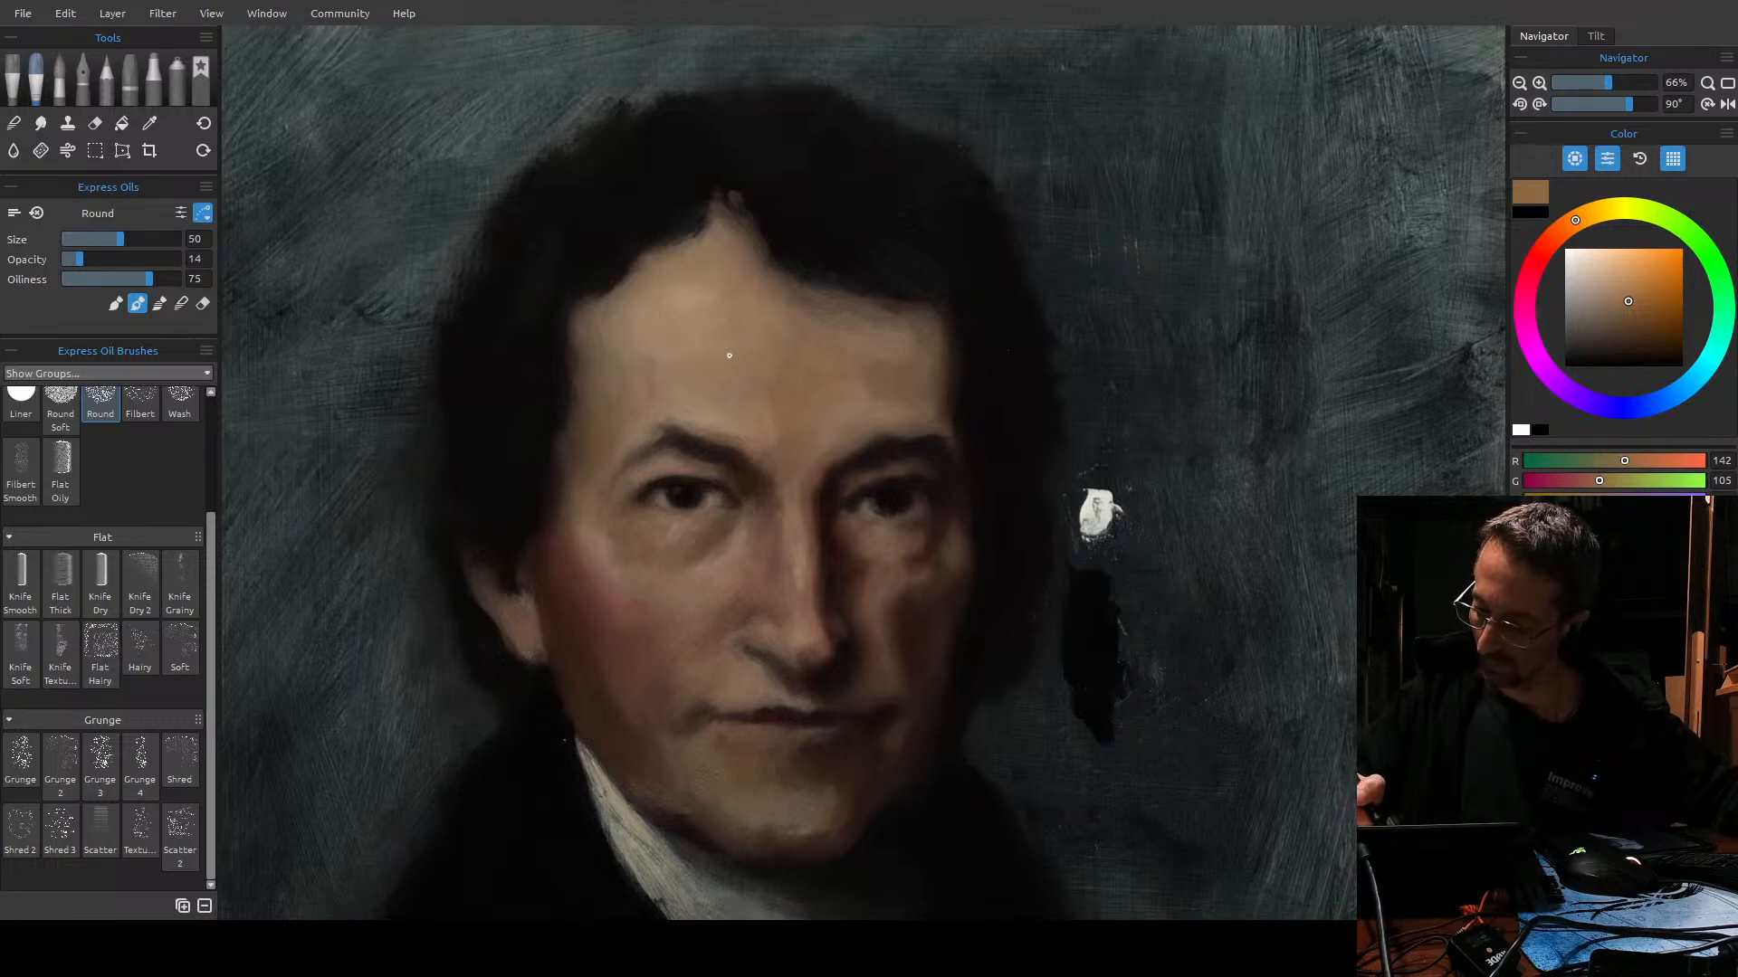
{"action": "left_click_drag", "start_coordinate": [660, 333], "coordinate": [613, 348]}
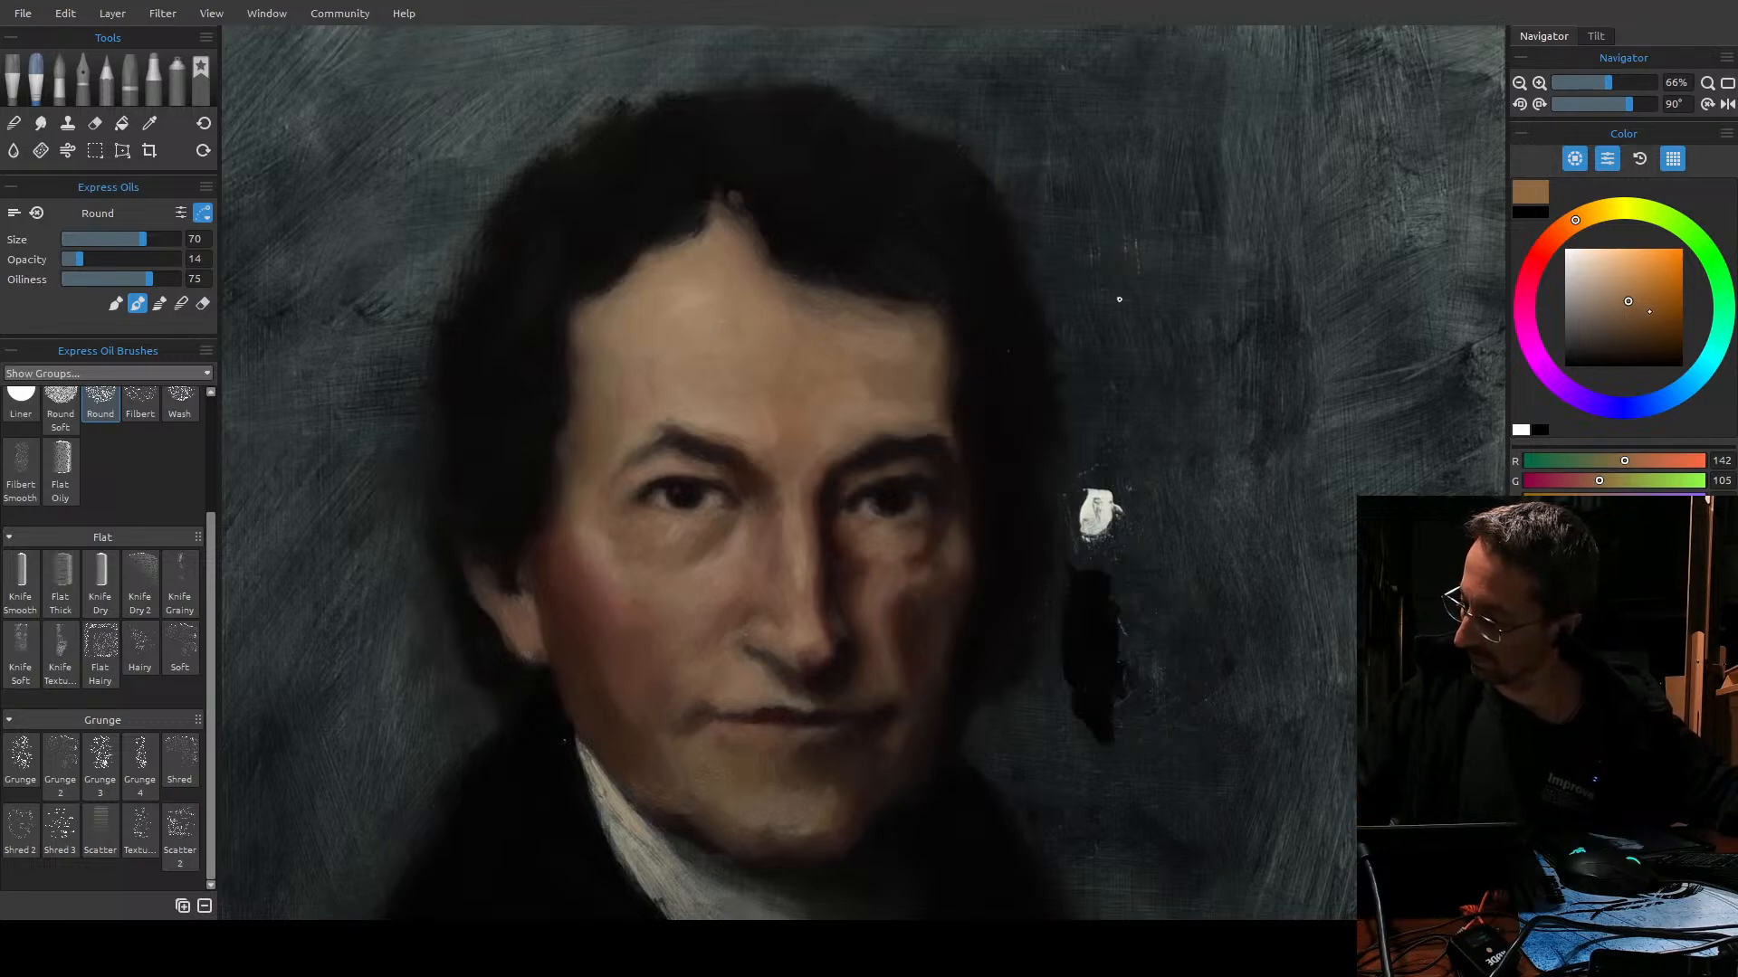
Shift the paint colour to a reddish brown (R 105, G 65) and glaze the face with brush sizes between 50 and 70.
{"action": "left_click", "coordinate": [1640, 318]}
{"action": "left_click", "coordinate": [1567, 229]}
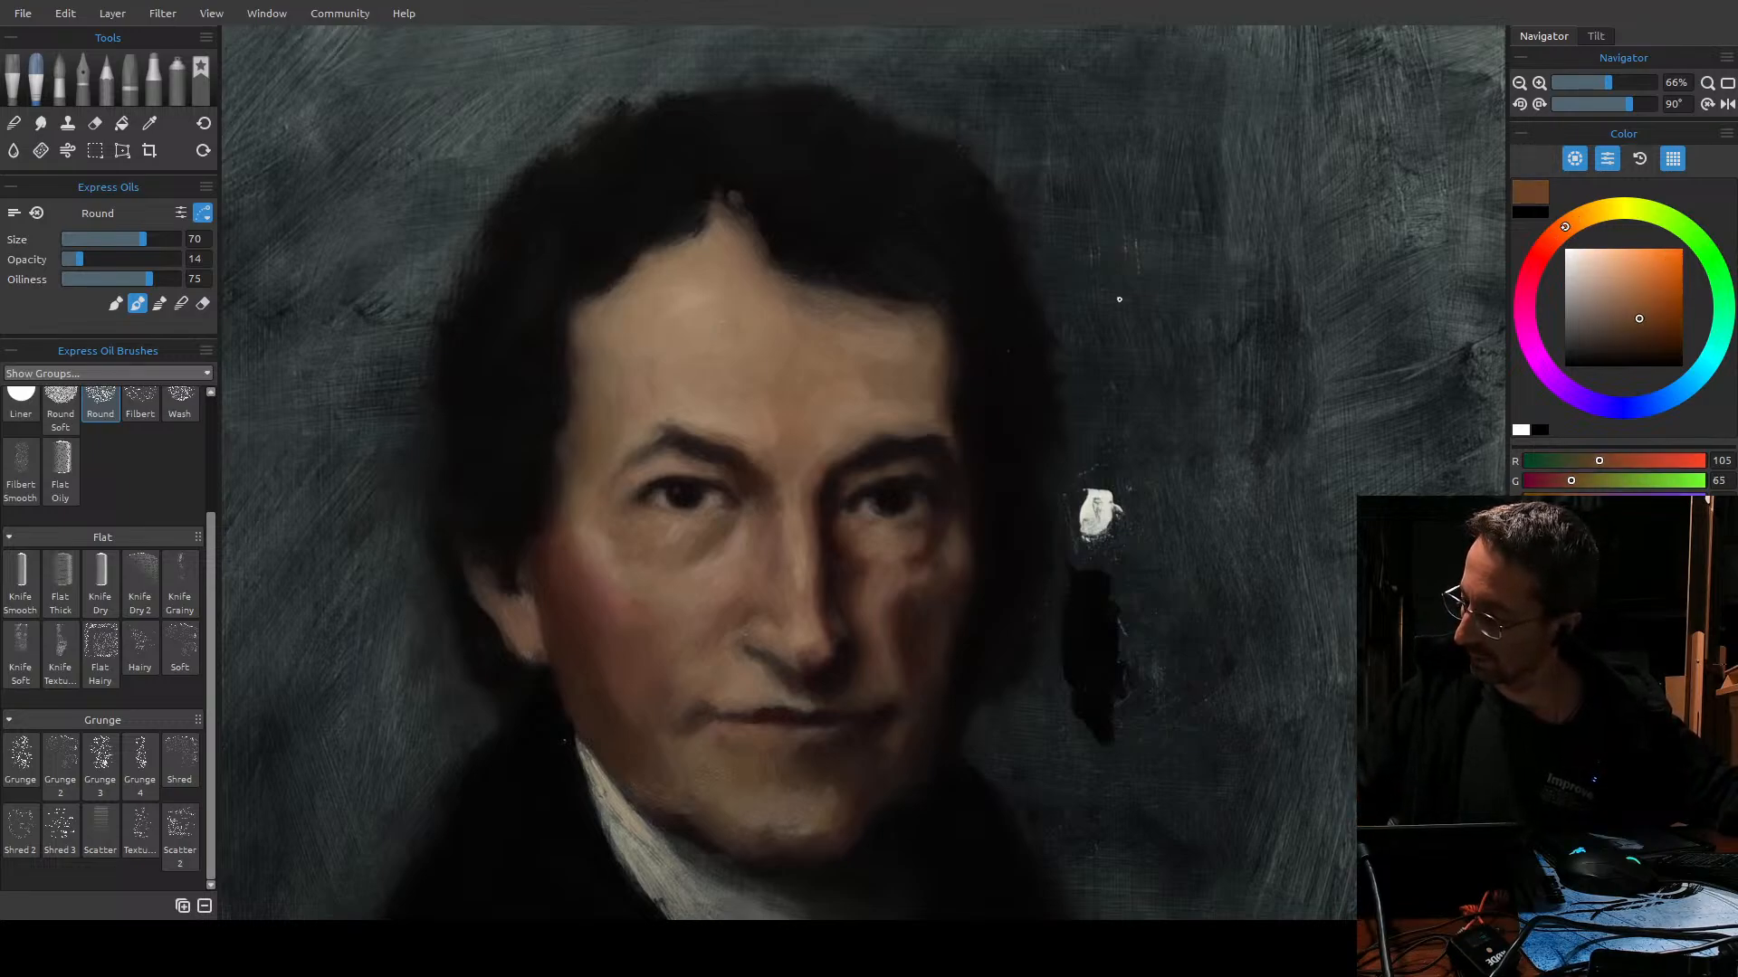
{"action": "key", "text": "bracketright"}
{"action": "key", "text": "bracketright"}
{"action": "key", "text": "bracketleft"}
{"action": "key", "text": "bracketleft"}
{"action": "key", "text": "bracketleft"}
{"action": "key", "text": "bracketleft"}
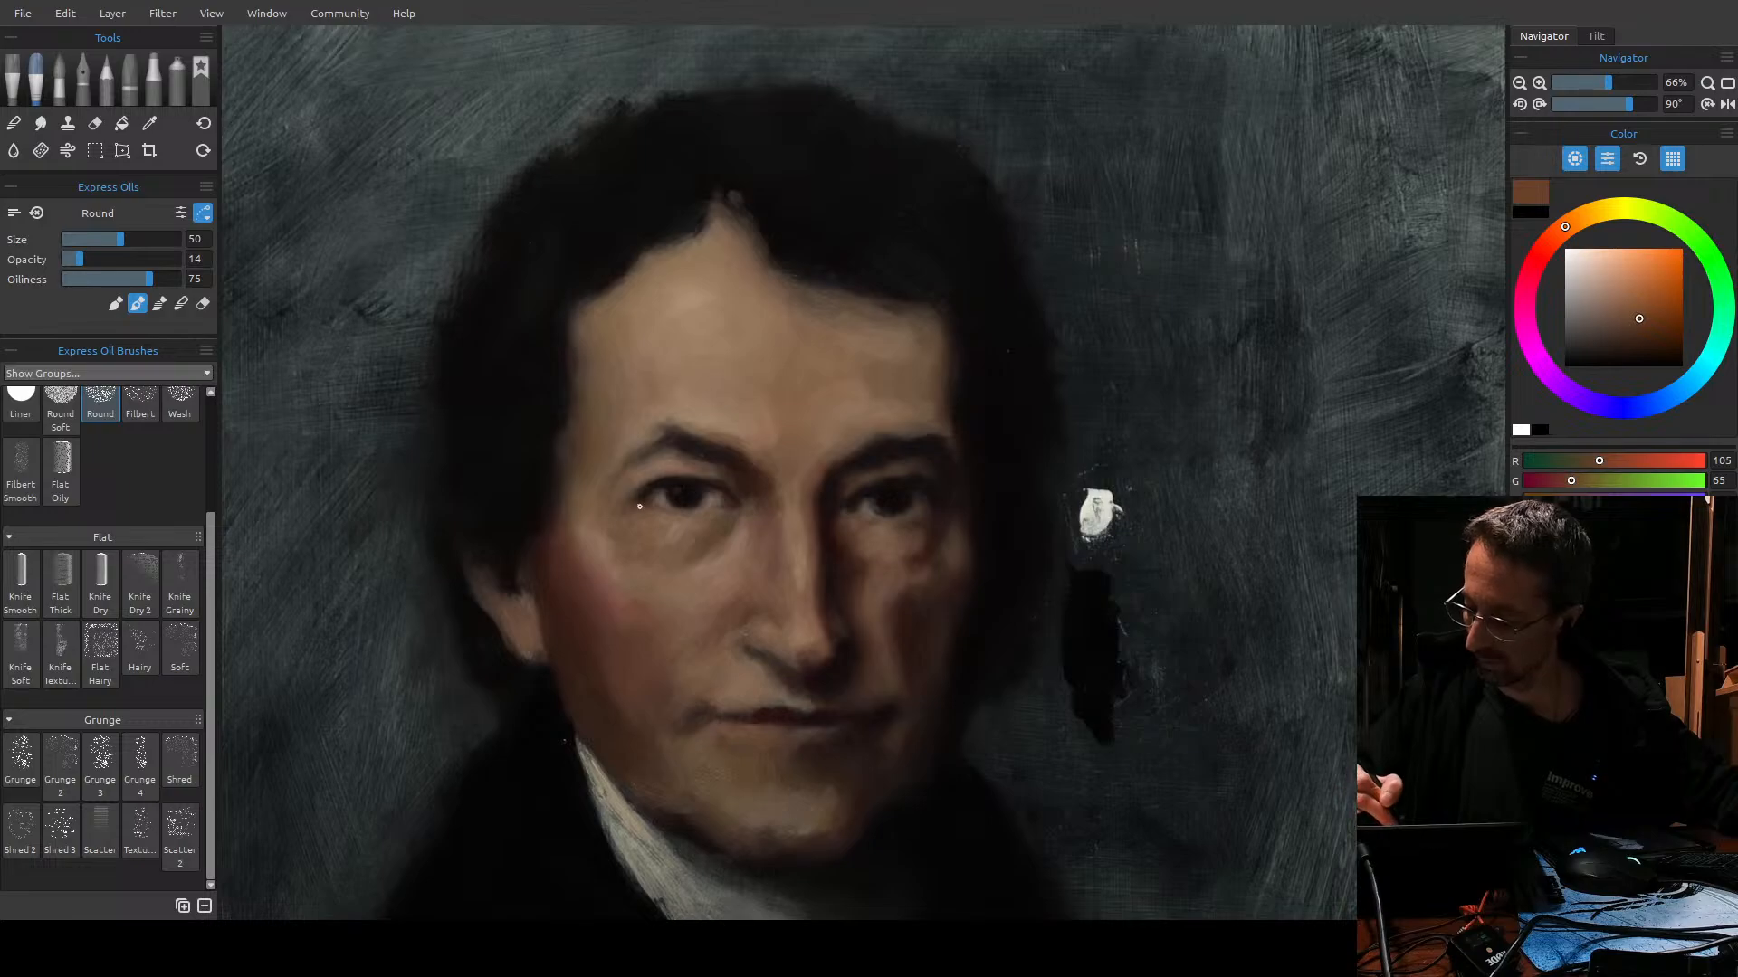
{"action": "key", "text": "bracketright"}
{"action": "key", "text": "bracketright"}
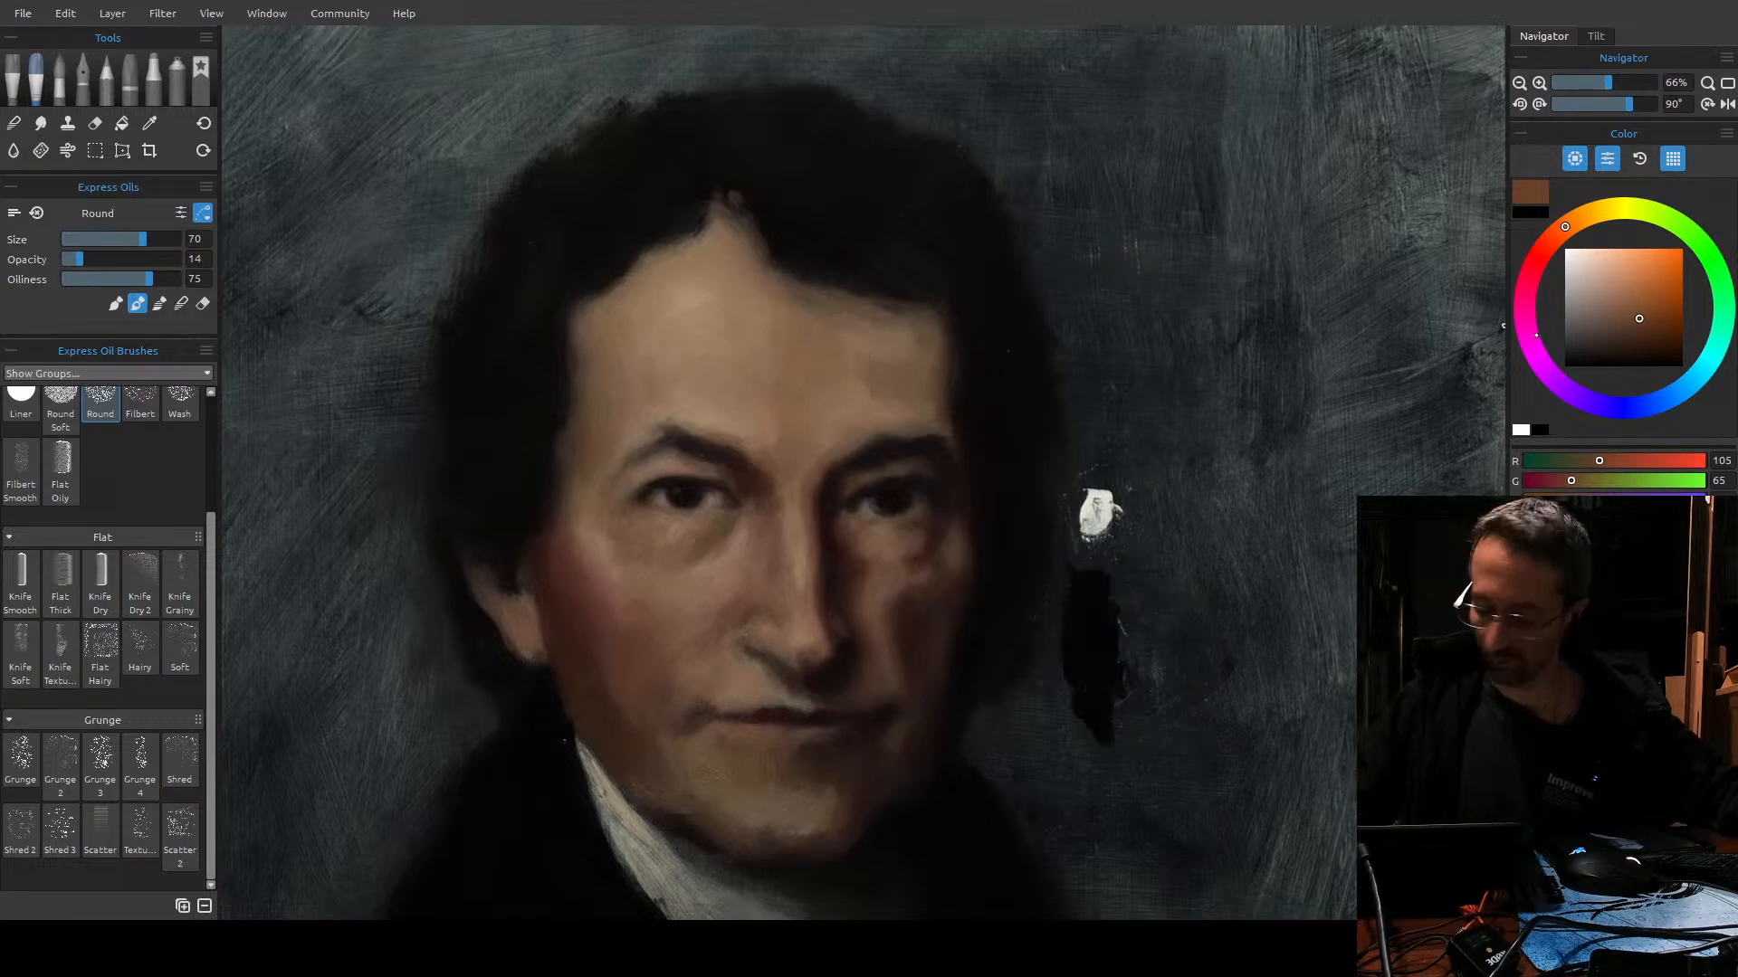
Lighten the paint to a warm peach (R 198, G 135) and work it into the shadow side of the forehead, reducing the brush to 40.
{"action": "left_click", "coordinate": [1636, 308]}
{"action": "left_click", "coordinate": [1632, 297]}
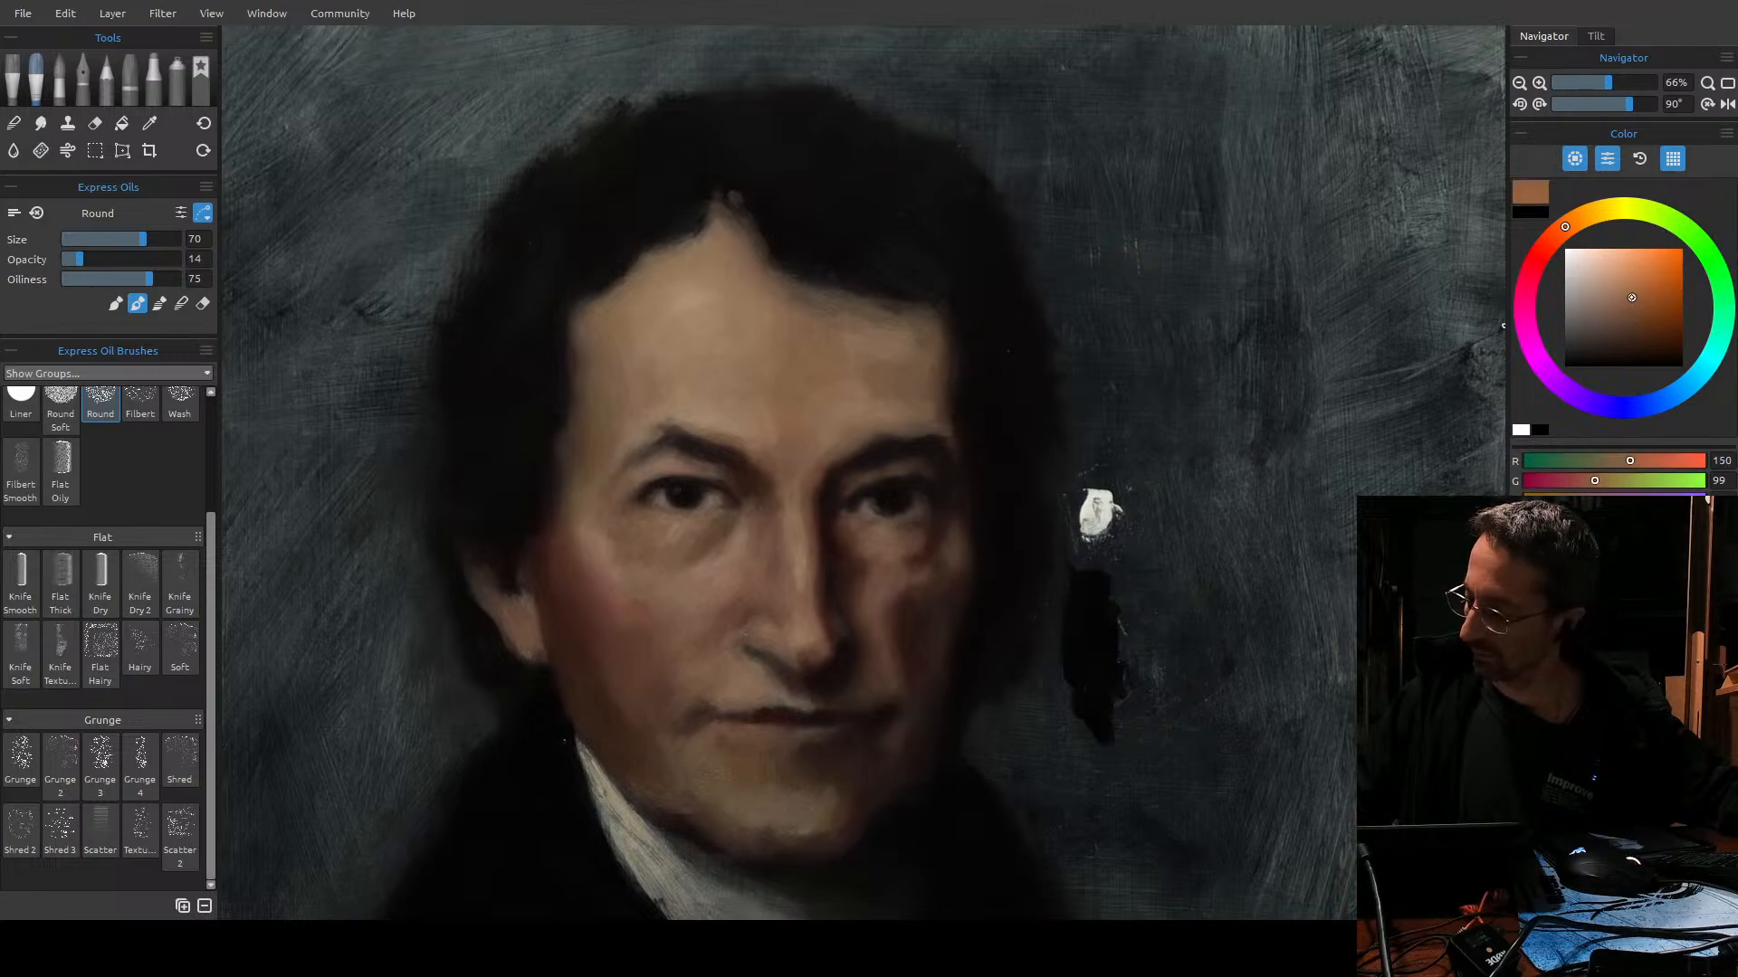
{"action": "key", "text": "bracketleft"}
{"action": "key", "text": "bracketleft"}
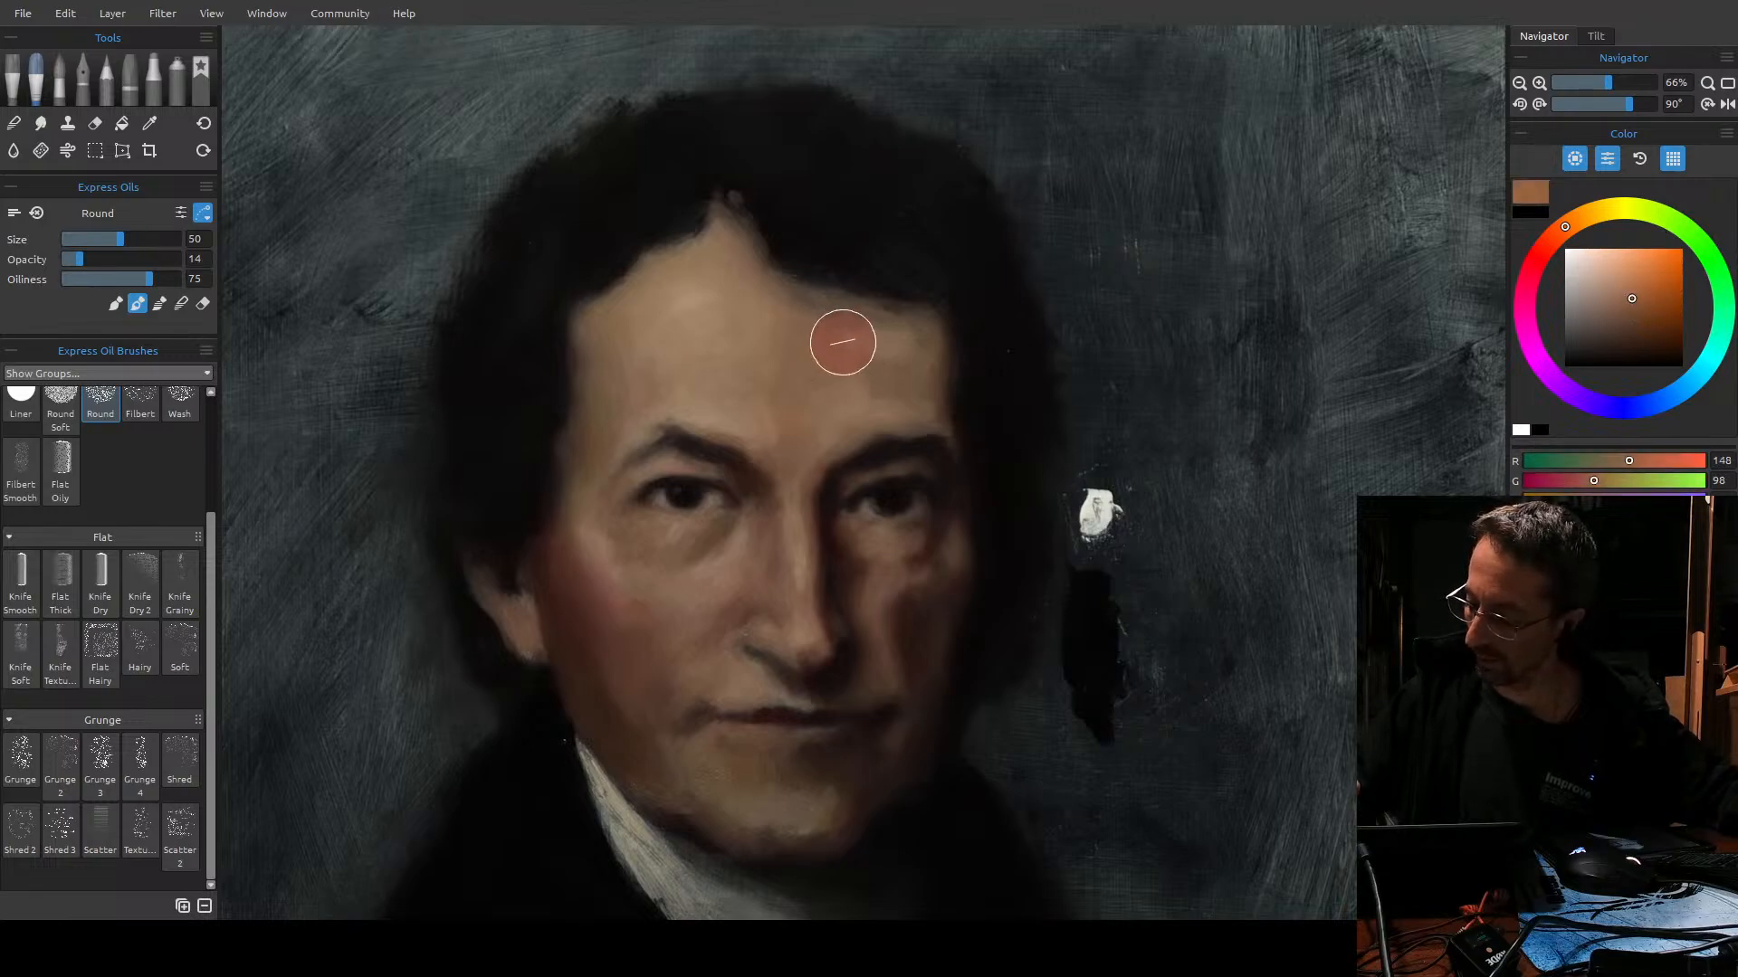
{"action": "left_click", "coordinate": [1623, 284]}
{"action": "left_click", "coordinate": [1628, 275]}
{"action": "key", "text": "bracketleft"}
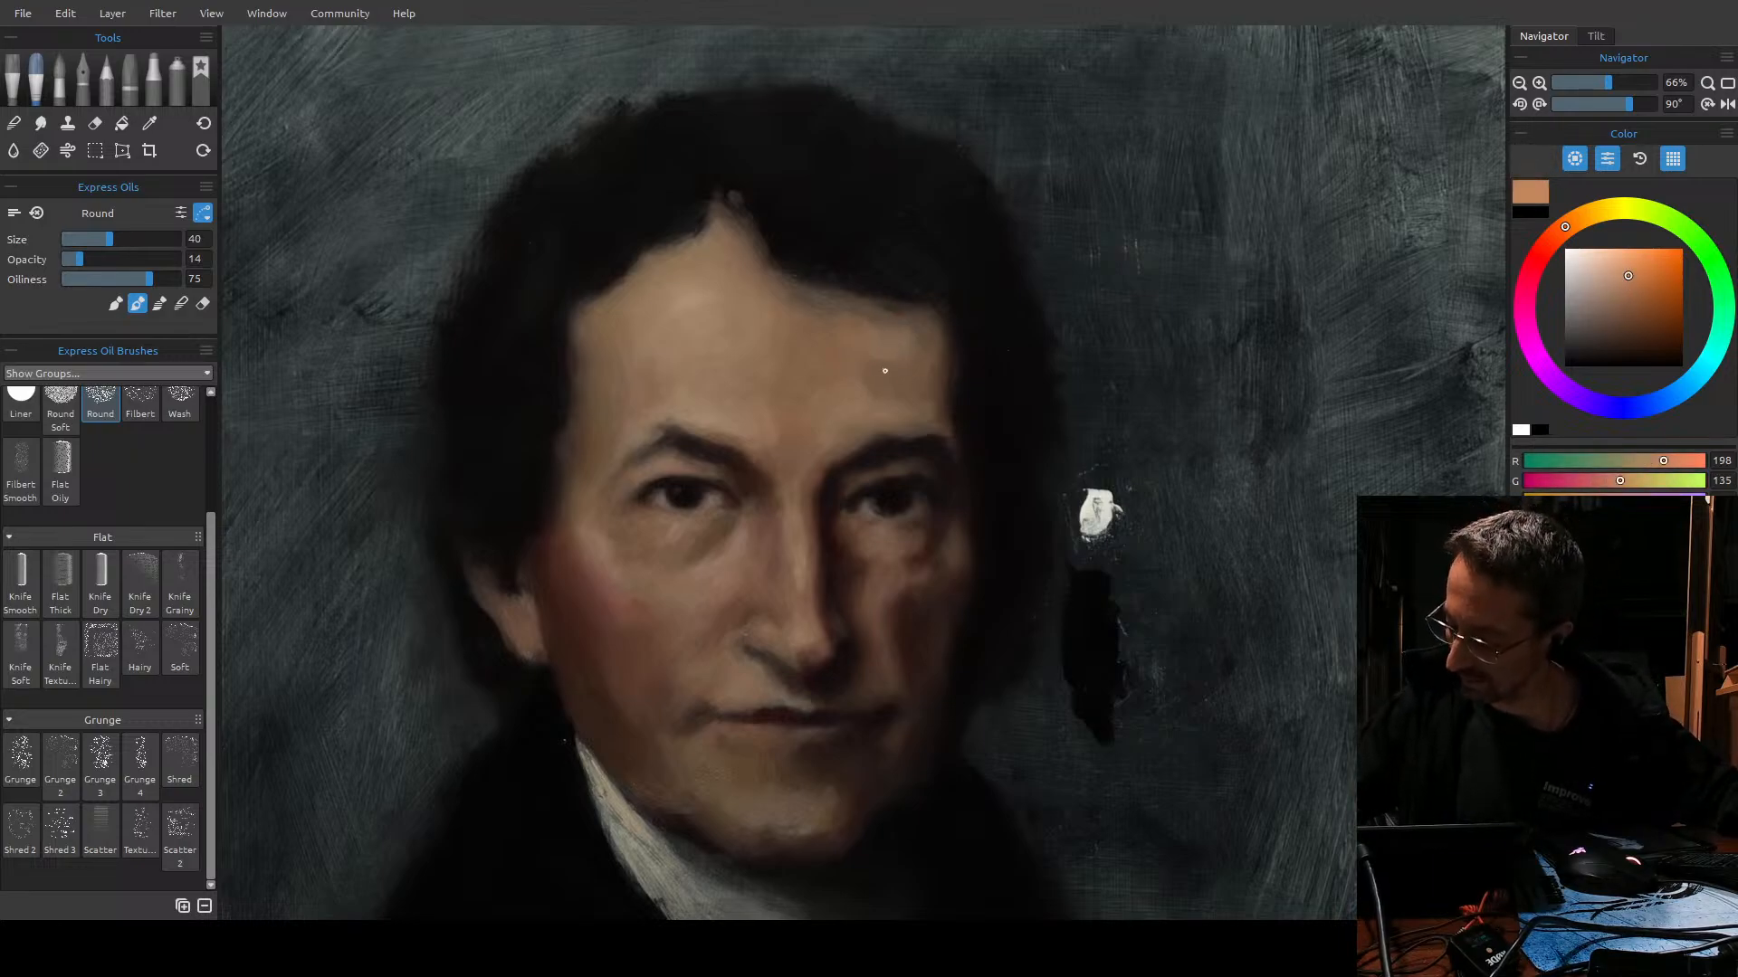
Shift the peach towards red (R 198, G 119) and warm the forehead above the brows, reducing the brush size to 35.
{"action": "left_click_drag", "start_coordinate": [1564, 227], "coordinate": [1554, 236]}
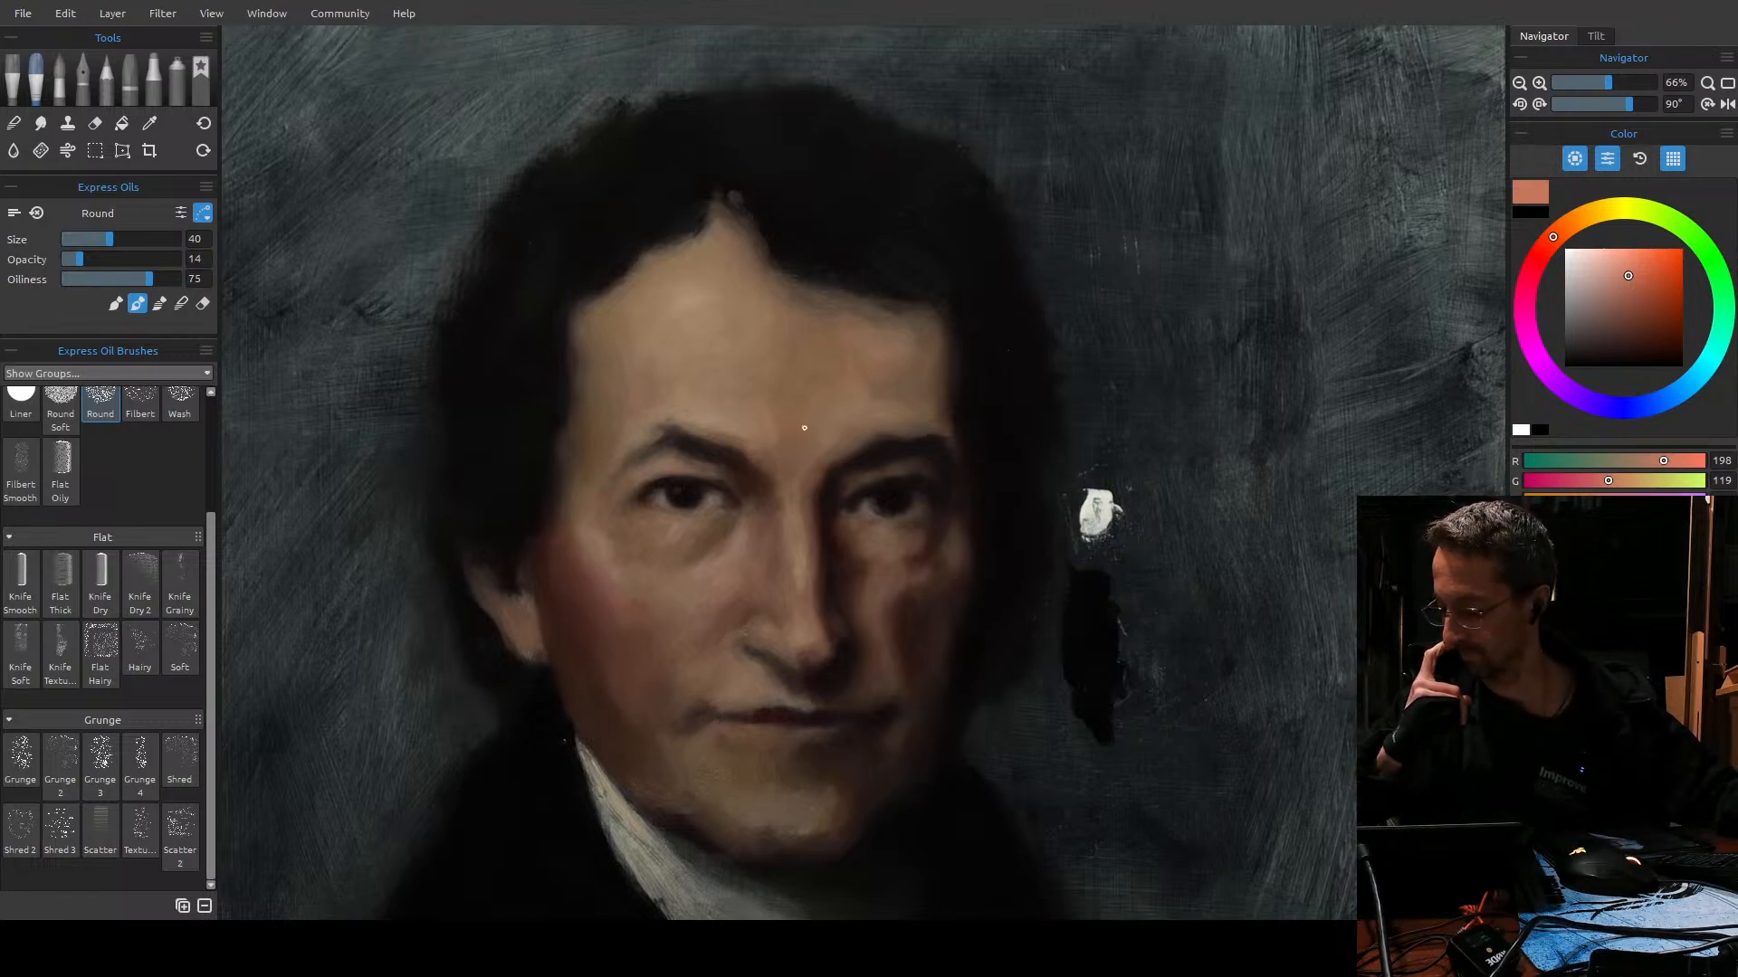
{"action": "key", "text": "bracketright"}
{"action": "key", "text": "bracketleft"}
{"action": "key", "text": "bracketleft"}
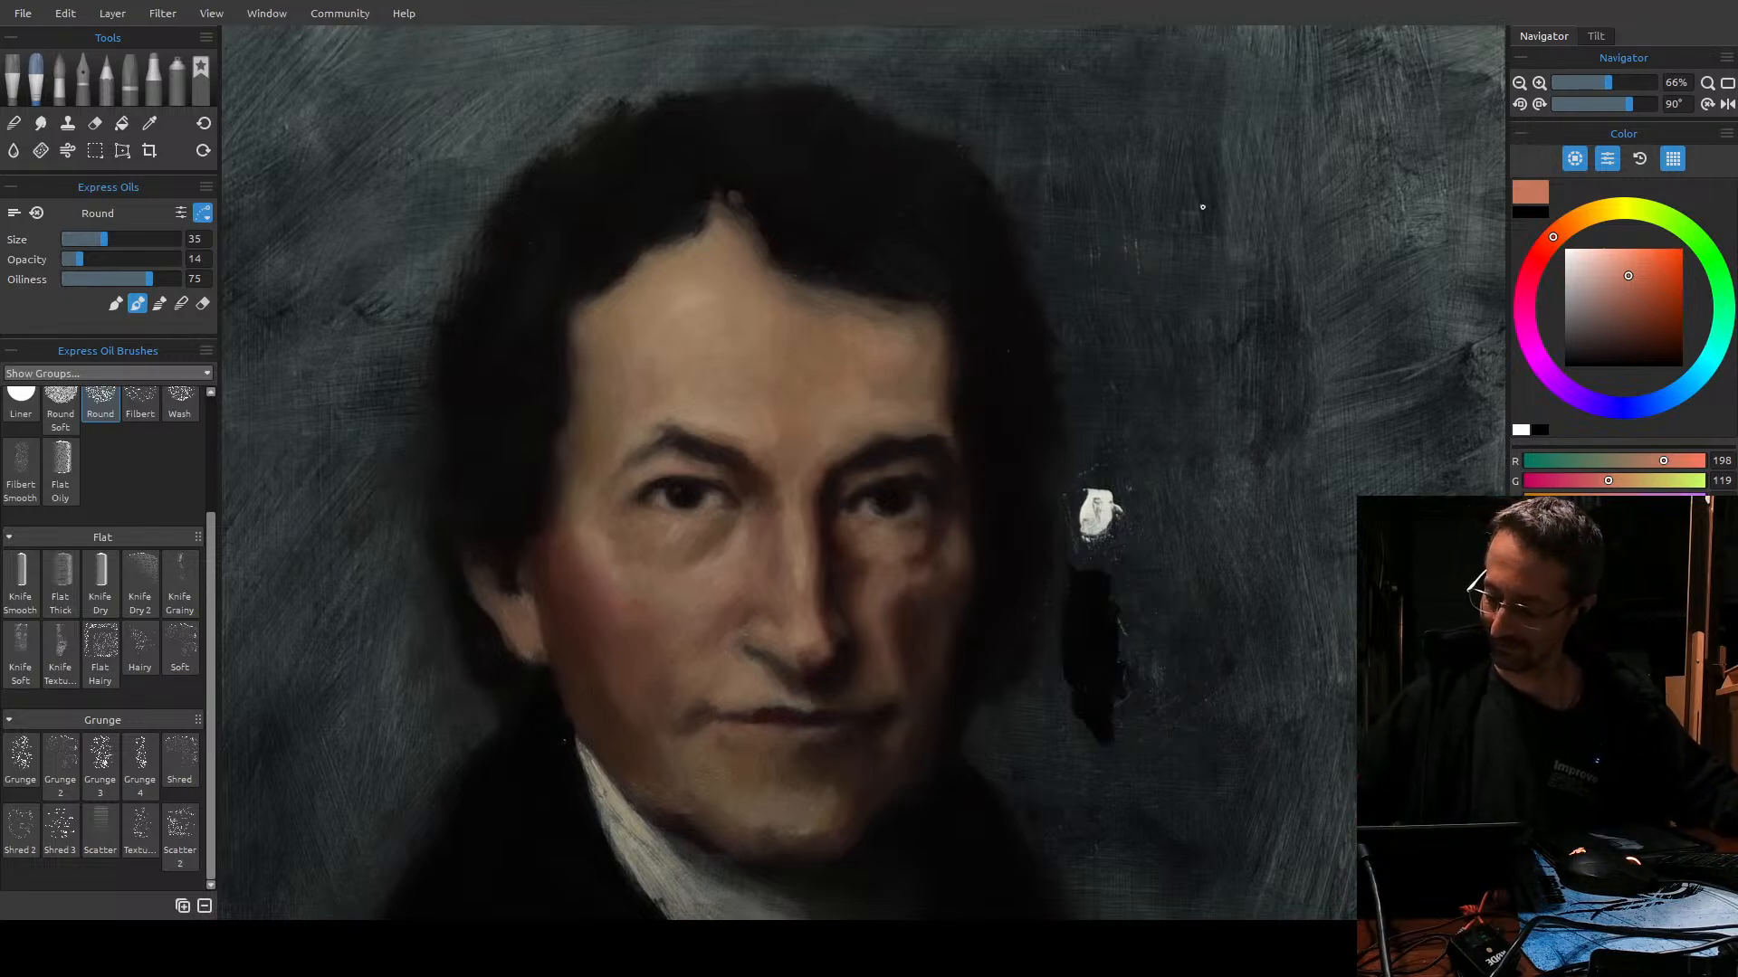
Mix a pale pink (R 215, G 160) and build up the highlight on the upper forehead with brush sizes between 25 and 40.
{"action": "left_click_drag", "start_coordinate": [1619, 274], "coordinate": [1598, 266]}
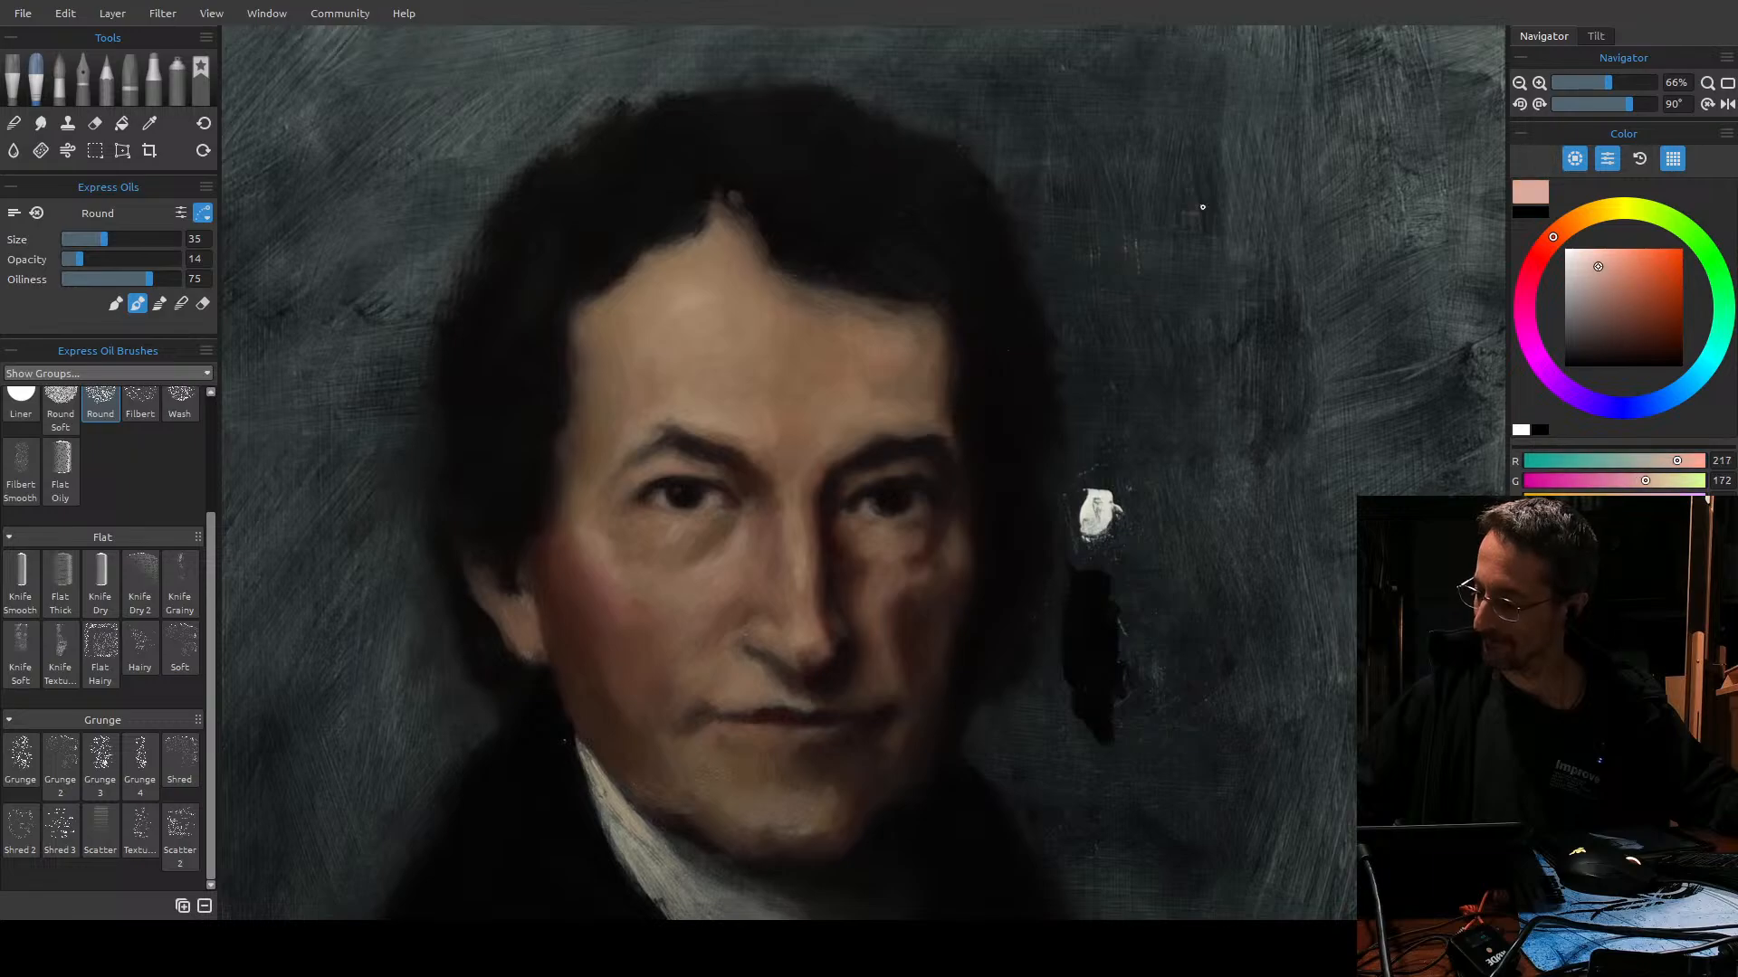
{"action": "key", "text": "bracketleft"}
{"action": "key", "text": "bracketleft"}
{"action": "key", "text": "bracketleft"}
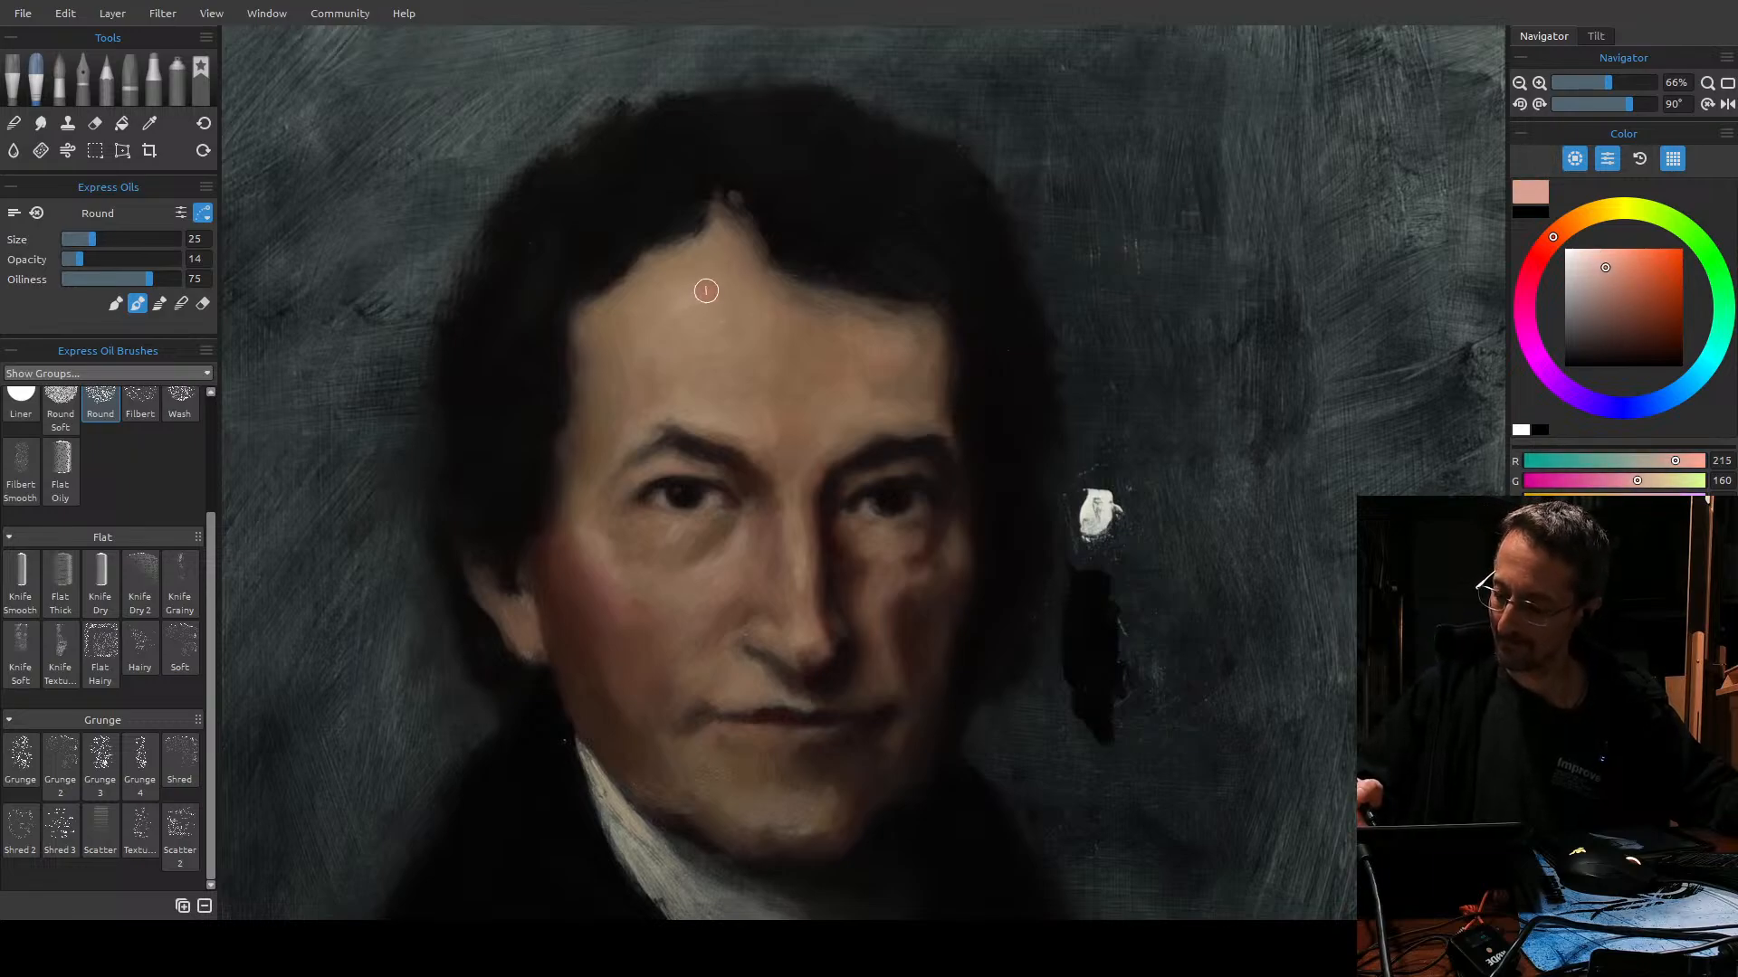
{"action": "key", "text": "bracketright"}
{"action": "key", "text": "bracketright"}
{"action": "key", "text": "bracketright"}
{"action": "key", "text": "bracketright"}
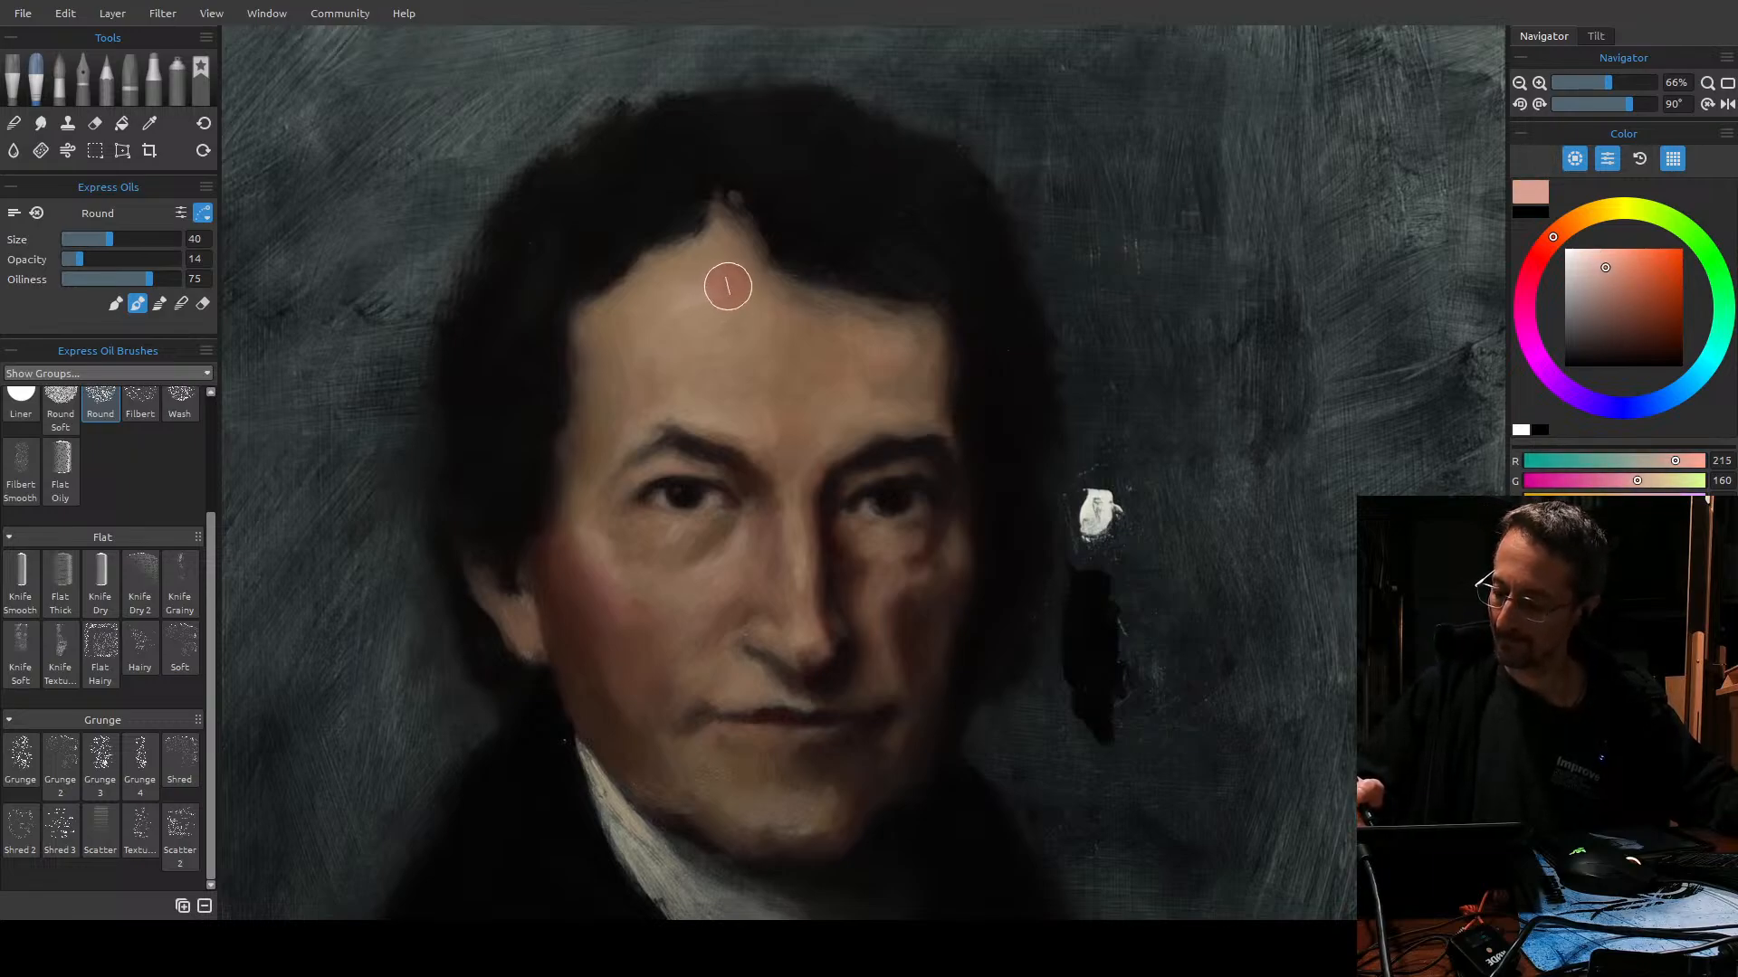
{"action": "key", "text": "bracketleft"}
{"action": "key", "text": "bracketleft"}
{"action": "key", "text": "bracketleft"}
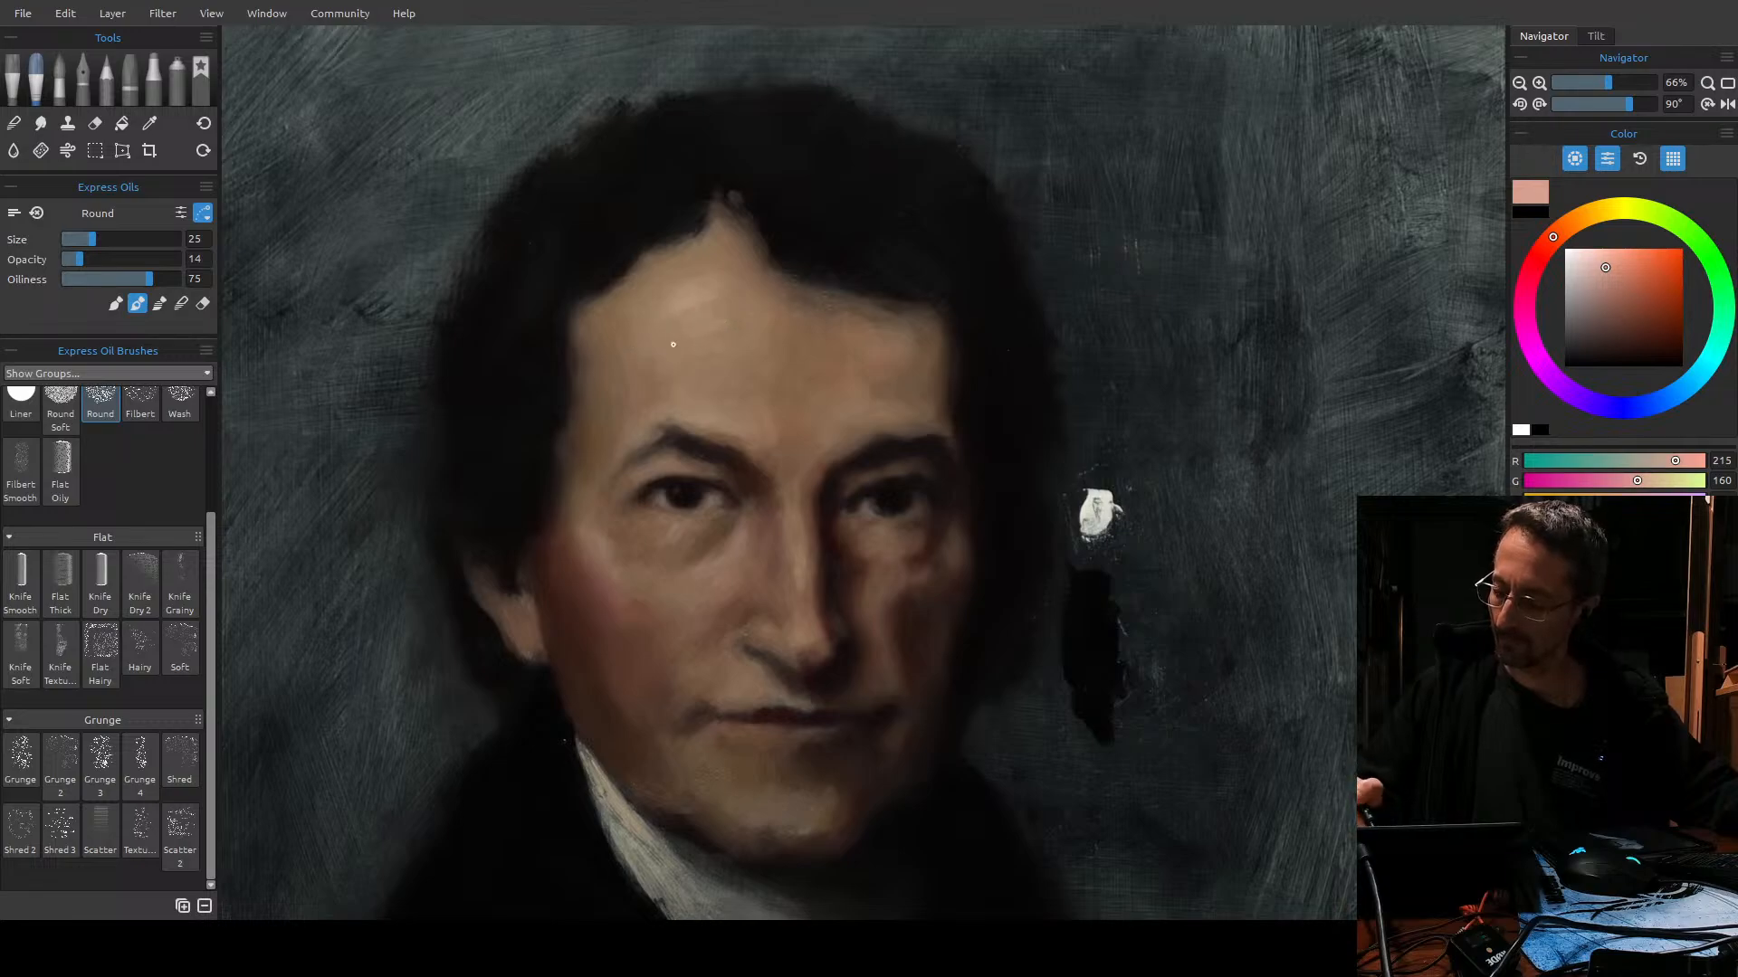
{"action": "key", "text": "bracketright"}
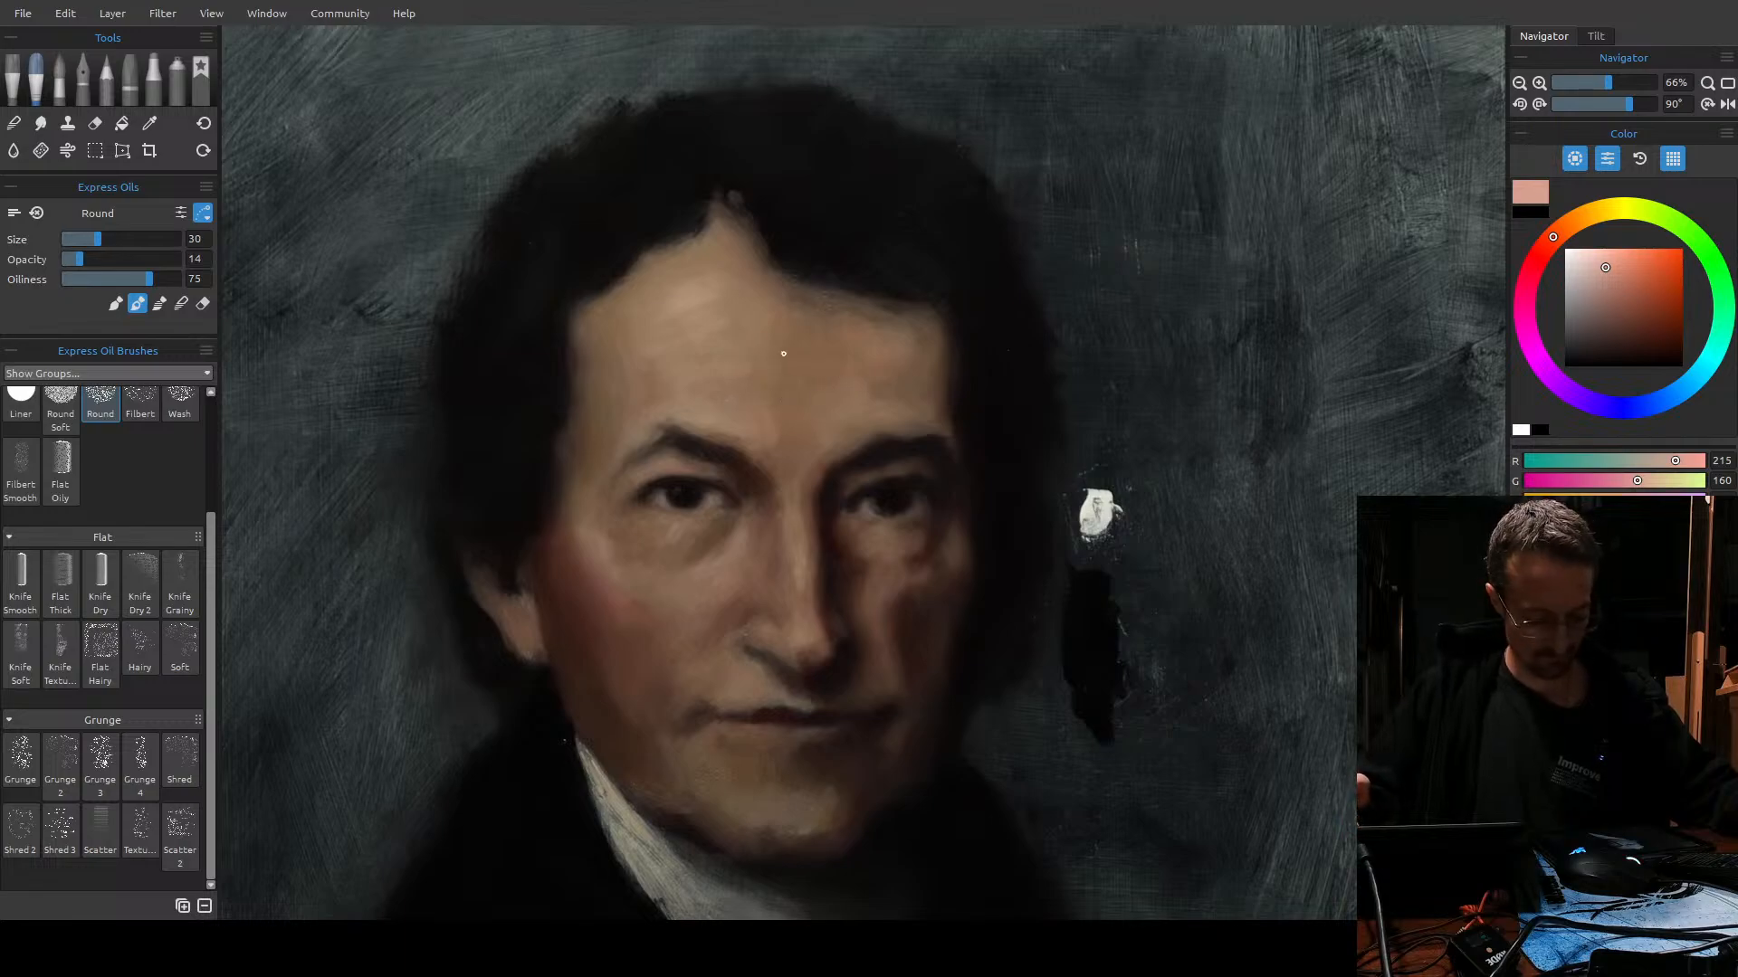
Enlarge the round brush to 70 and soften the pale pink highlight into the surrounding forehead.
{"action": "key", "text": "bracketright"}
{"action": "key", "text": "bracketright"}
{"action": "key", "text": "bracketright"}
{"action": "key", "text": "bracketright"}
{"action": "key", "text": "bracketright"}
{"action": "key", "text": "bracketright"}
{"action": "key", "text": "bracketright"}
{"action": "key", "text": "bracketright"}
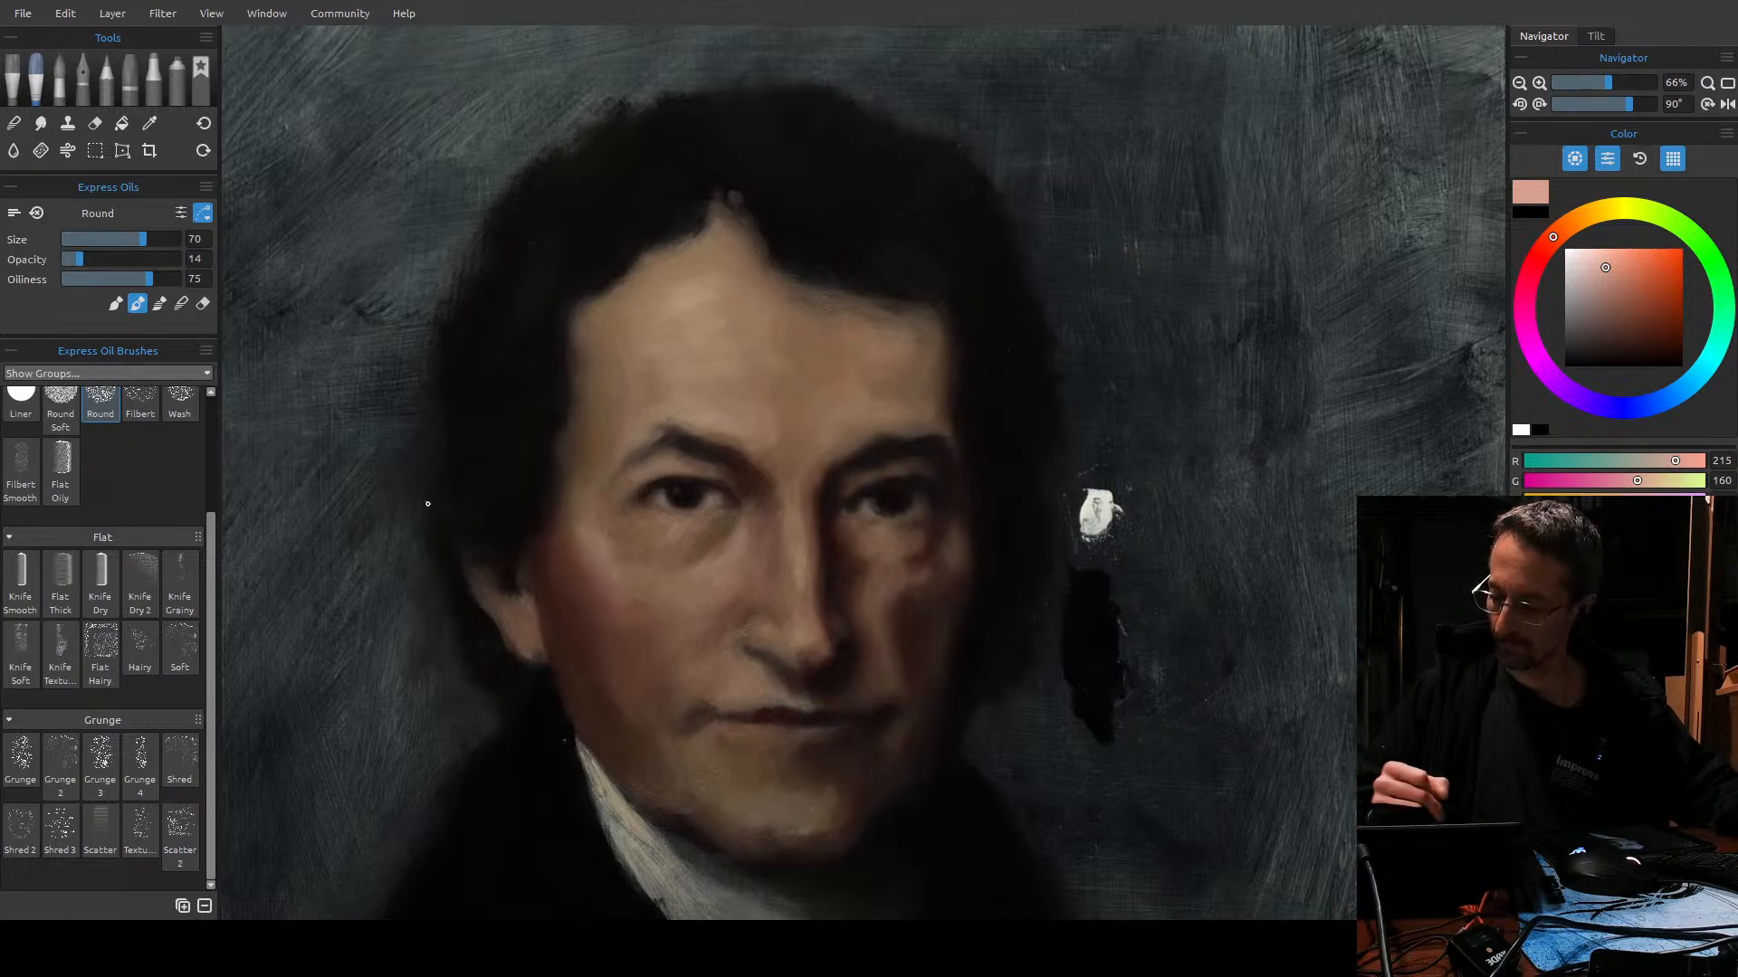
Darken the paint to a muted rose brown (R 148, G 100) and model the middle of the forehead with brush sizes 35 and 45.
{"action": "left_click_drag", "start_coordinate": [1619, 283], "coordinate": [1622, 290]}
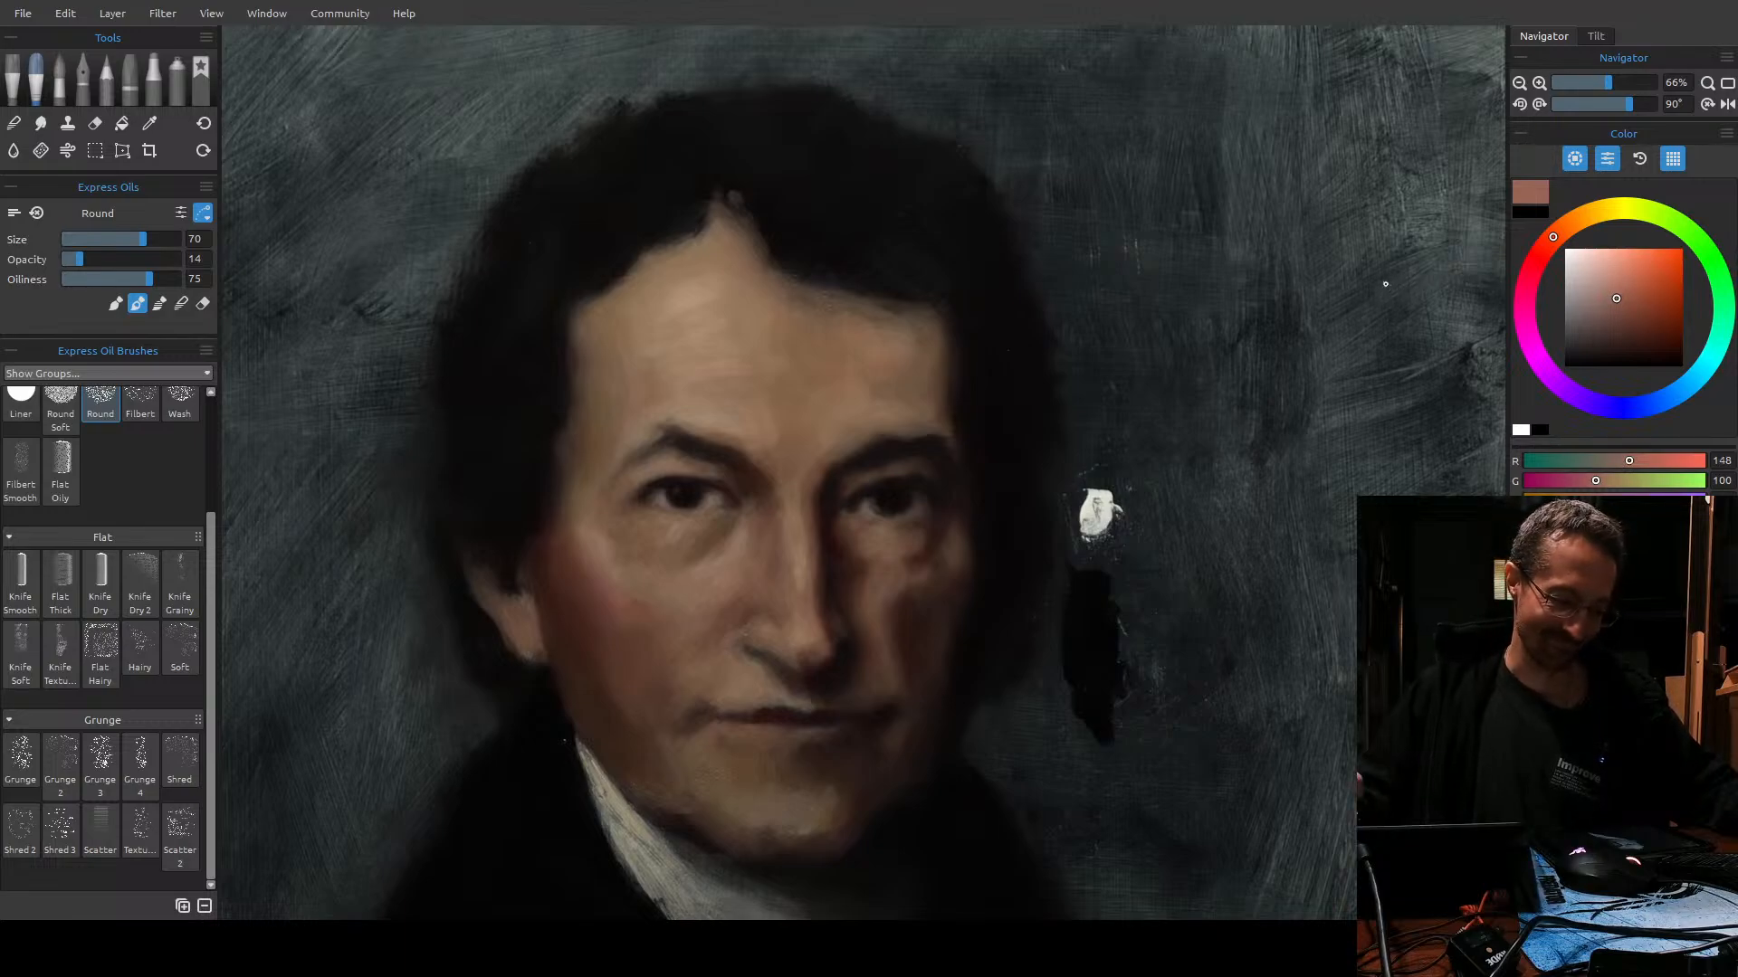
{"action": "key", "text": "bracketleft"}
{"action": "key", "text": "bracketleft"}
{"action": "key", "text": "bracketleft"}
{"action": "key", "text": "bracketleft"}
{"action": "key", "text": "bracketleft"}
{"action": "key", "text": "bracketleft"}
{"action": "key", "text": "bracketleft"}
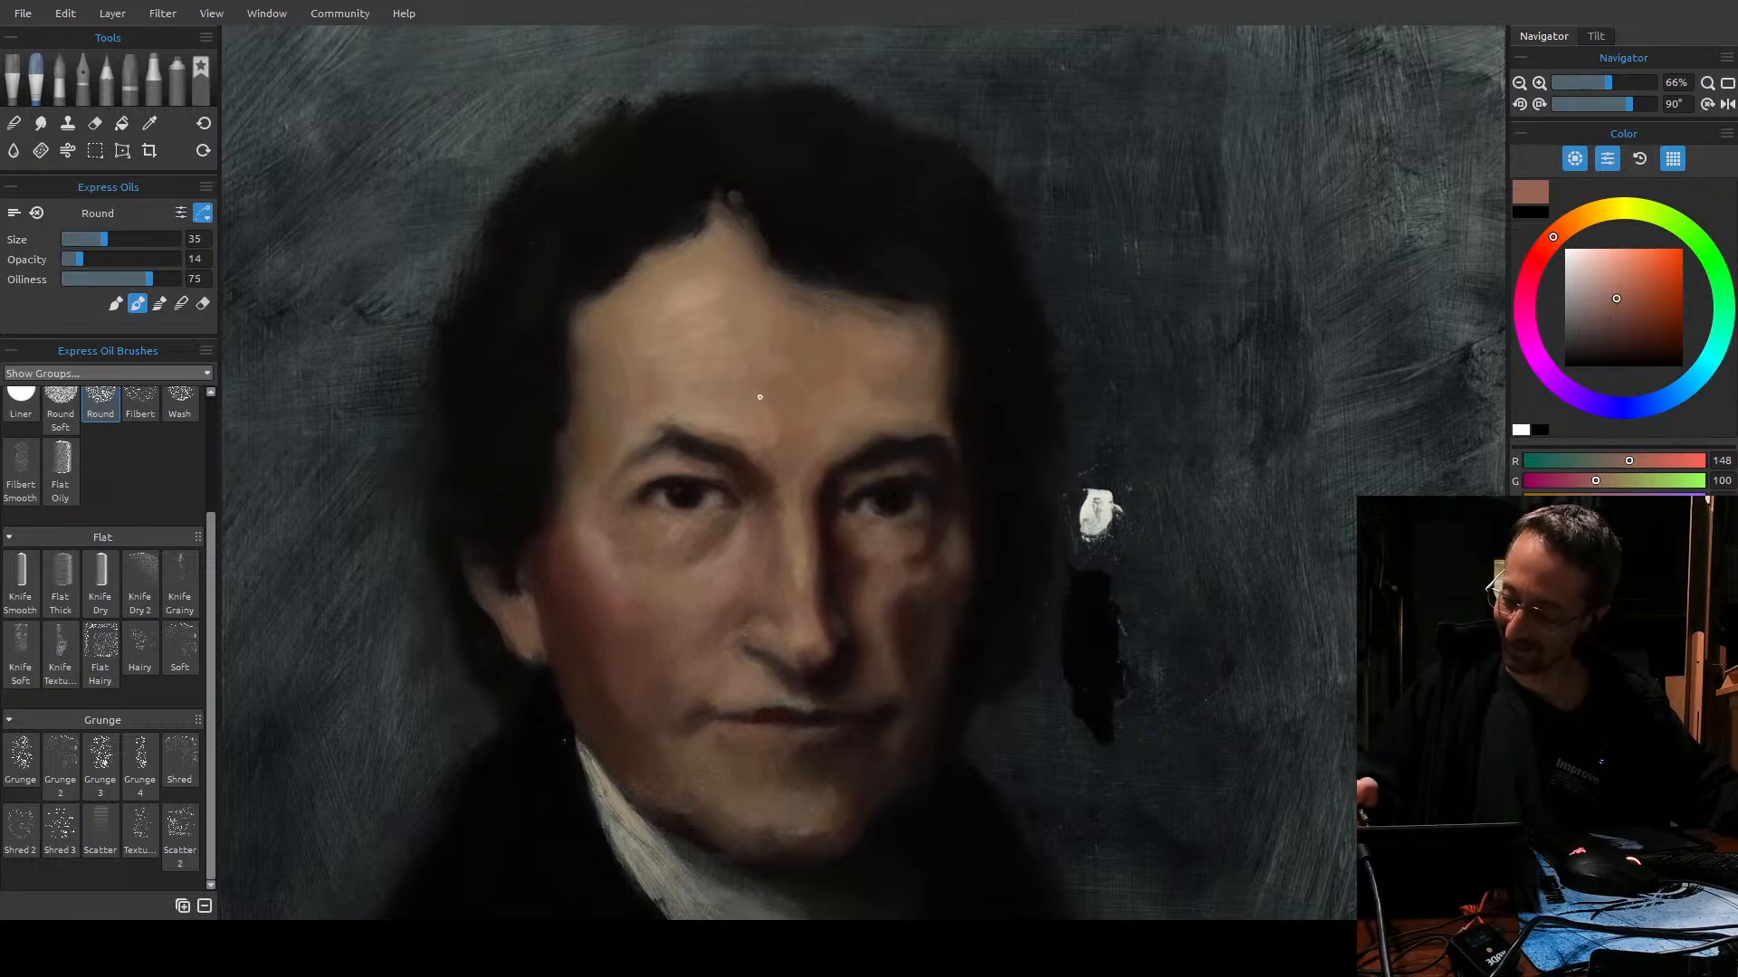
{"action": "key", "text": "bracketright"}
{"action": "key", "text": "bracketright"}
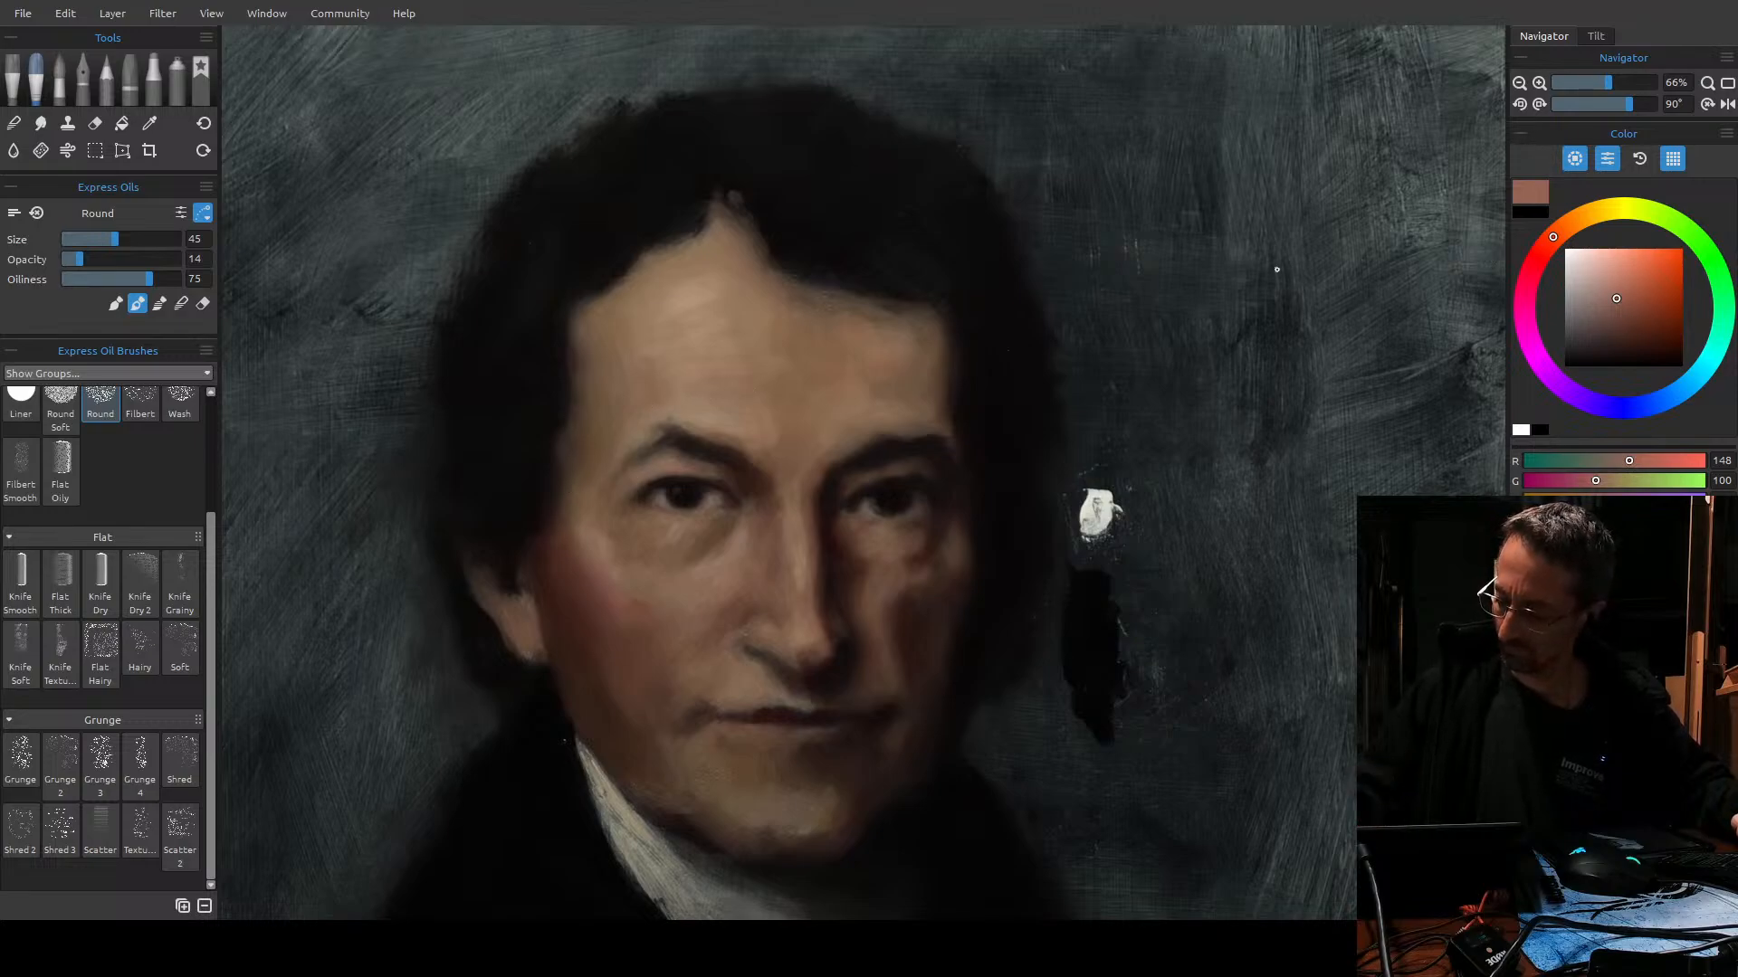
Mix a browner mid-tone (R 127, G 93) and blend it across the forehead and between the brows, enlarging the brush to 60.
{"action": "left_click", "coordinate": [656, 407], "text": "alt"}
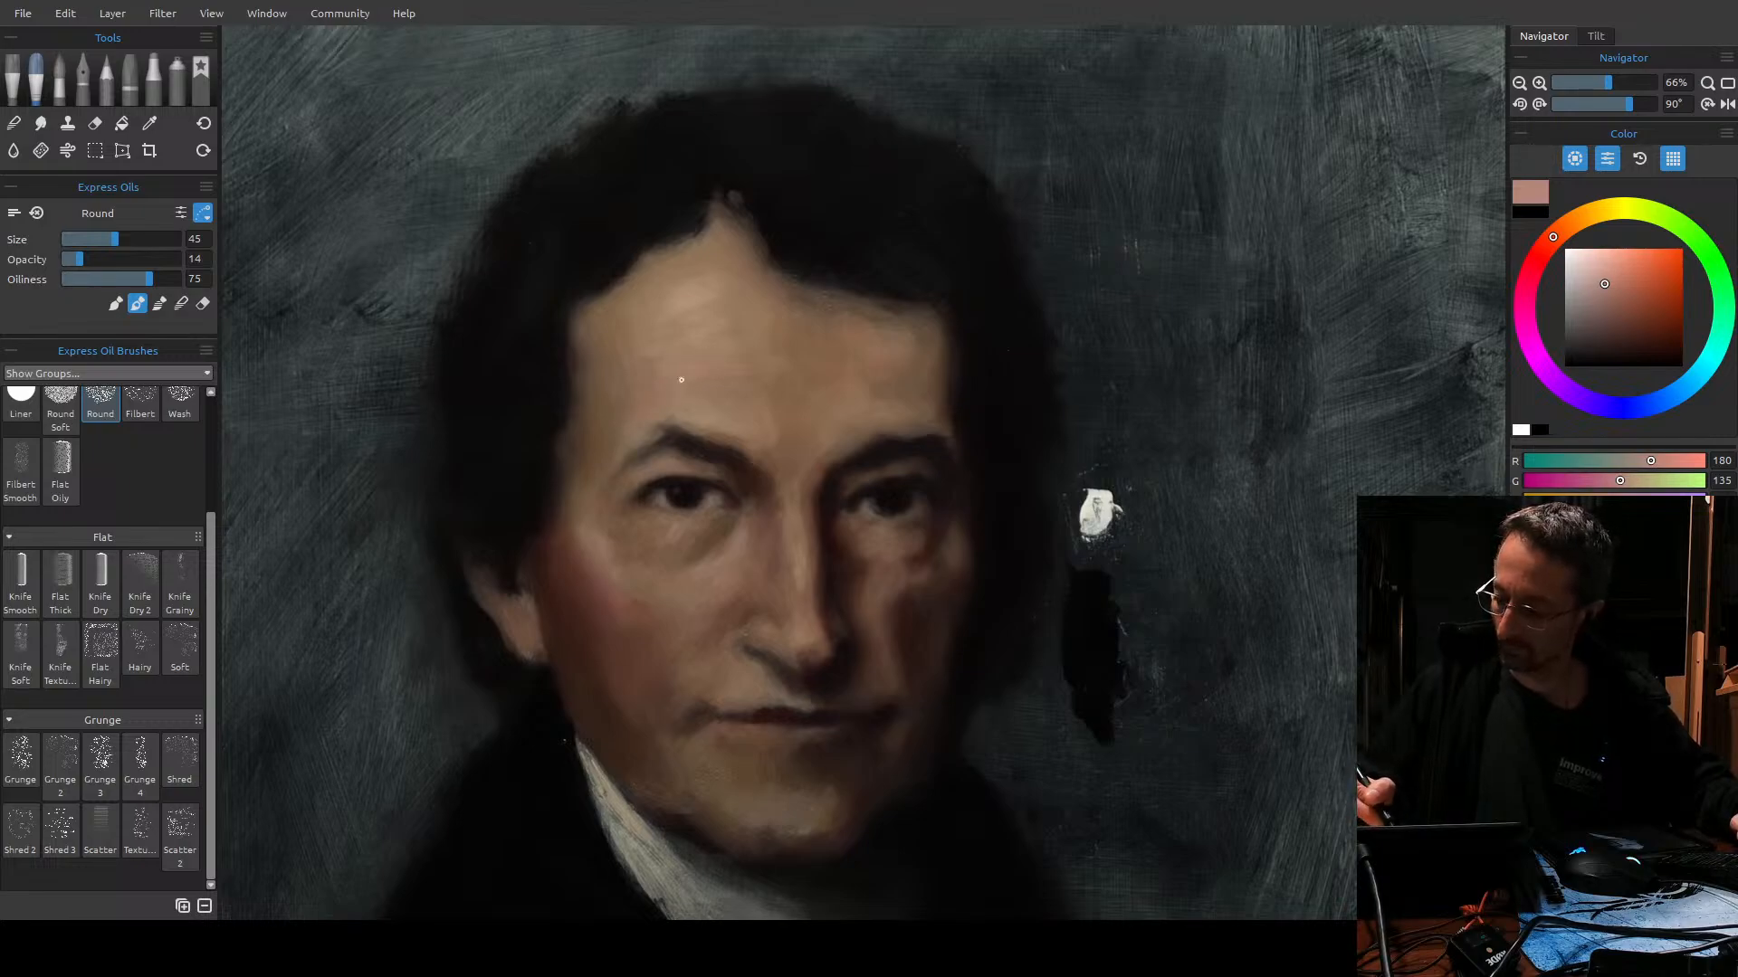
{"action": "left_click", "coordinate": [1602, 289]}
{"action": "left_click_drag", "start_coordinate": [1553, 237], "coordinate": [1567, 227]}
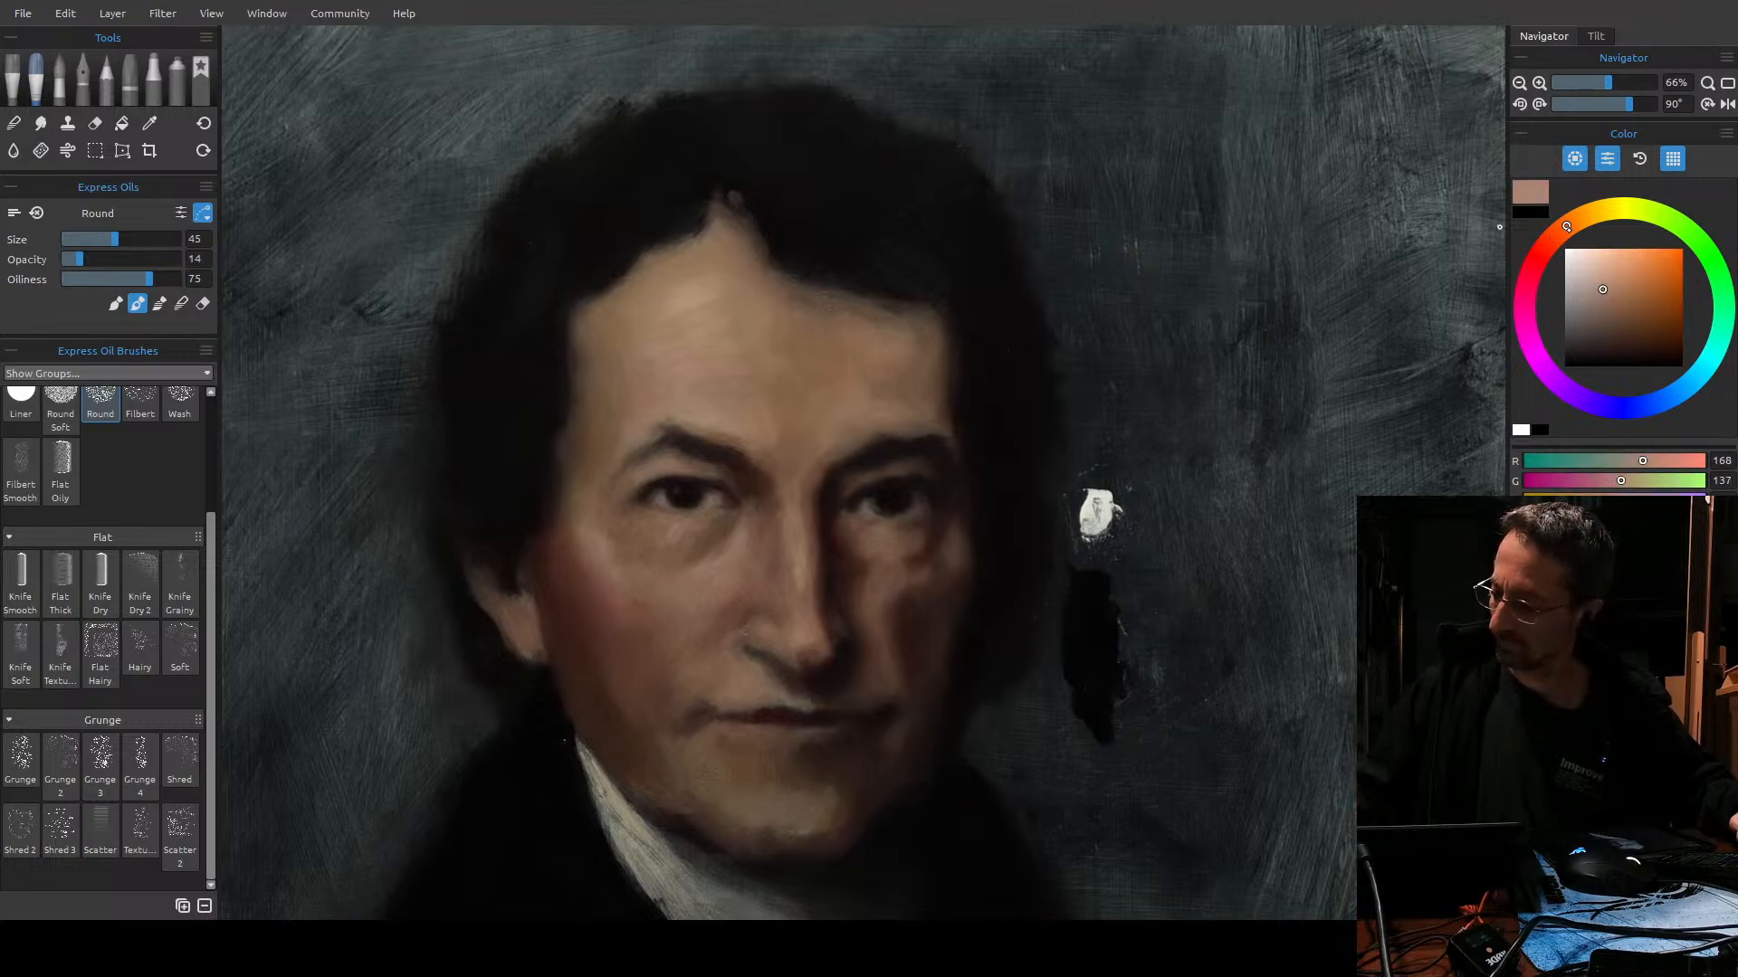
{"action": "left_click", "coordinate": [1617, 308]}
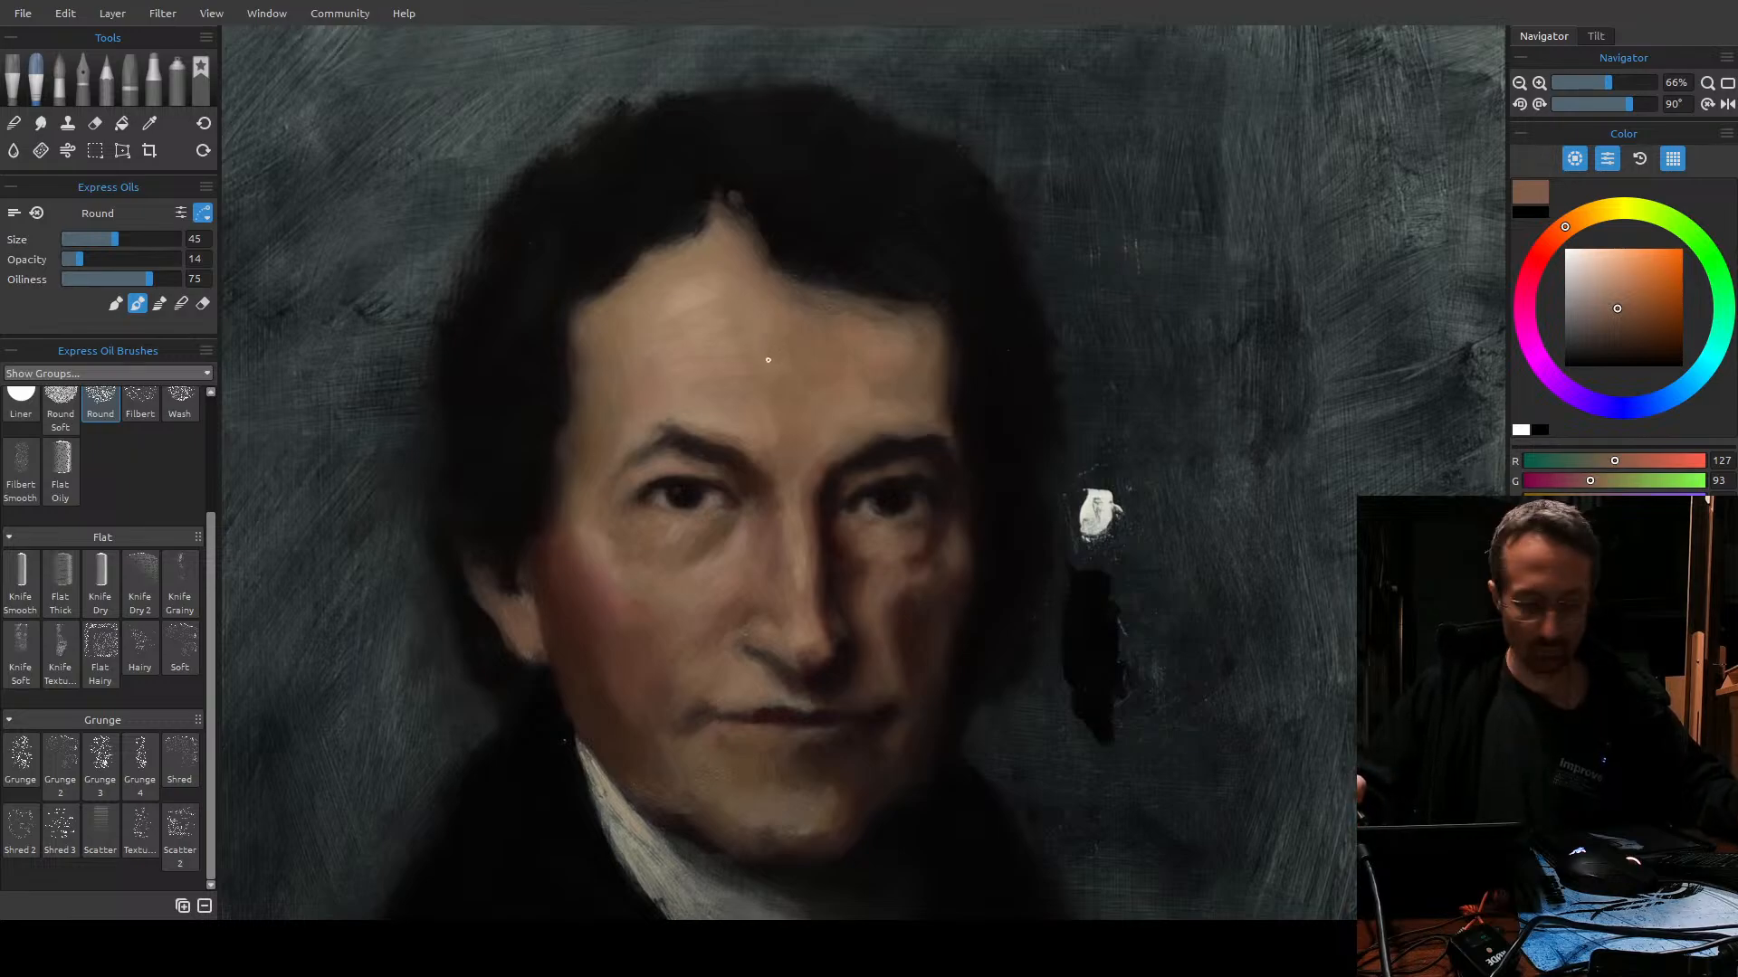
{"action": "key", "text": "bracketleft"}
{"action": "key", "text": "bracketright"}
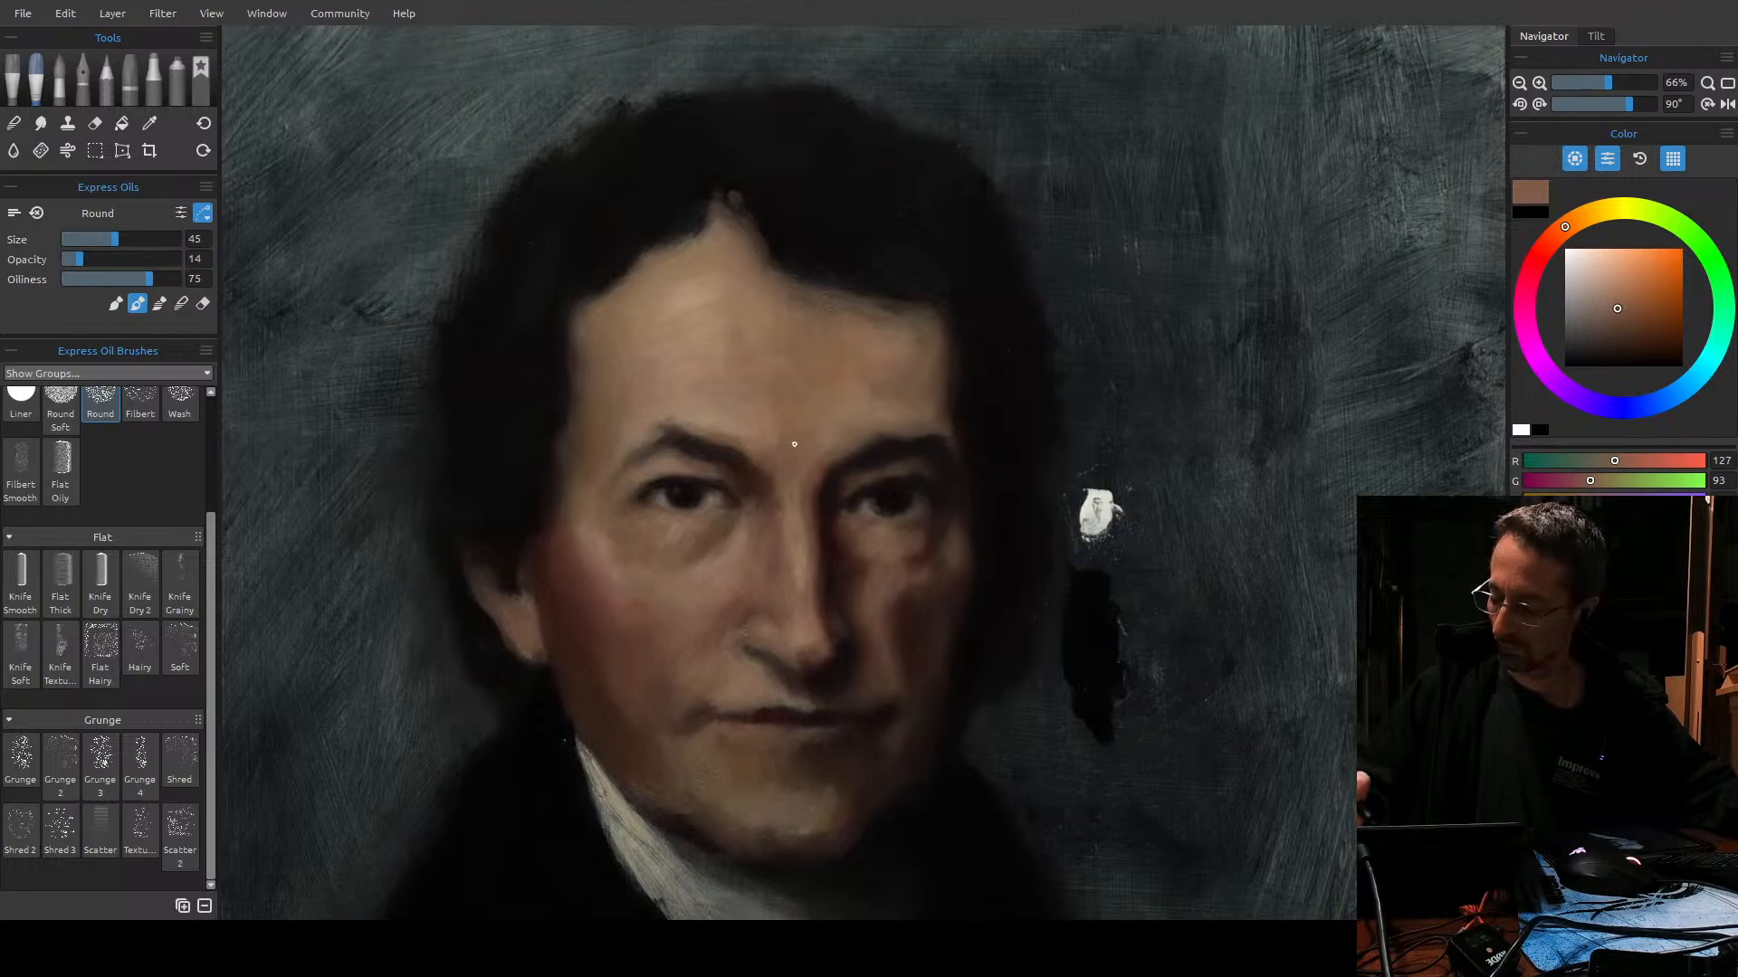
{"action": "key", "text": "bracketright"}
{"action": "key", "text": "bracketright"}
{"action": "key", "text": "bracketright"}
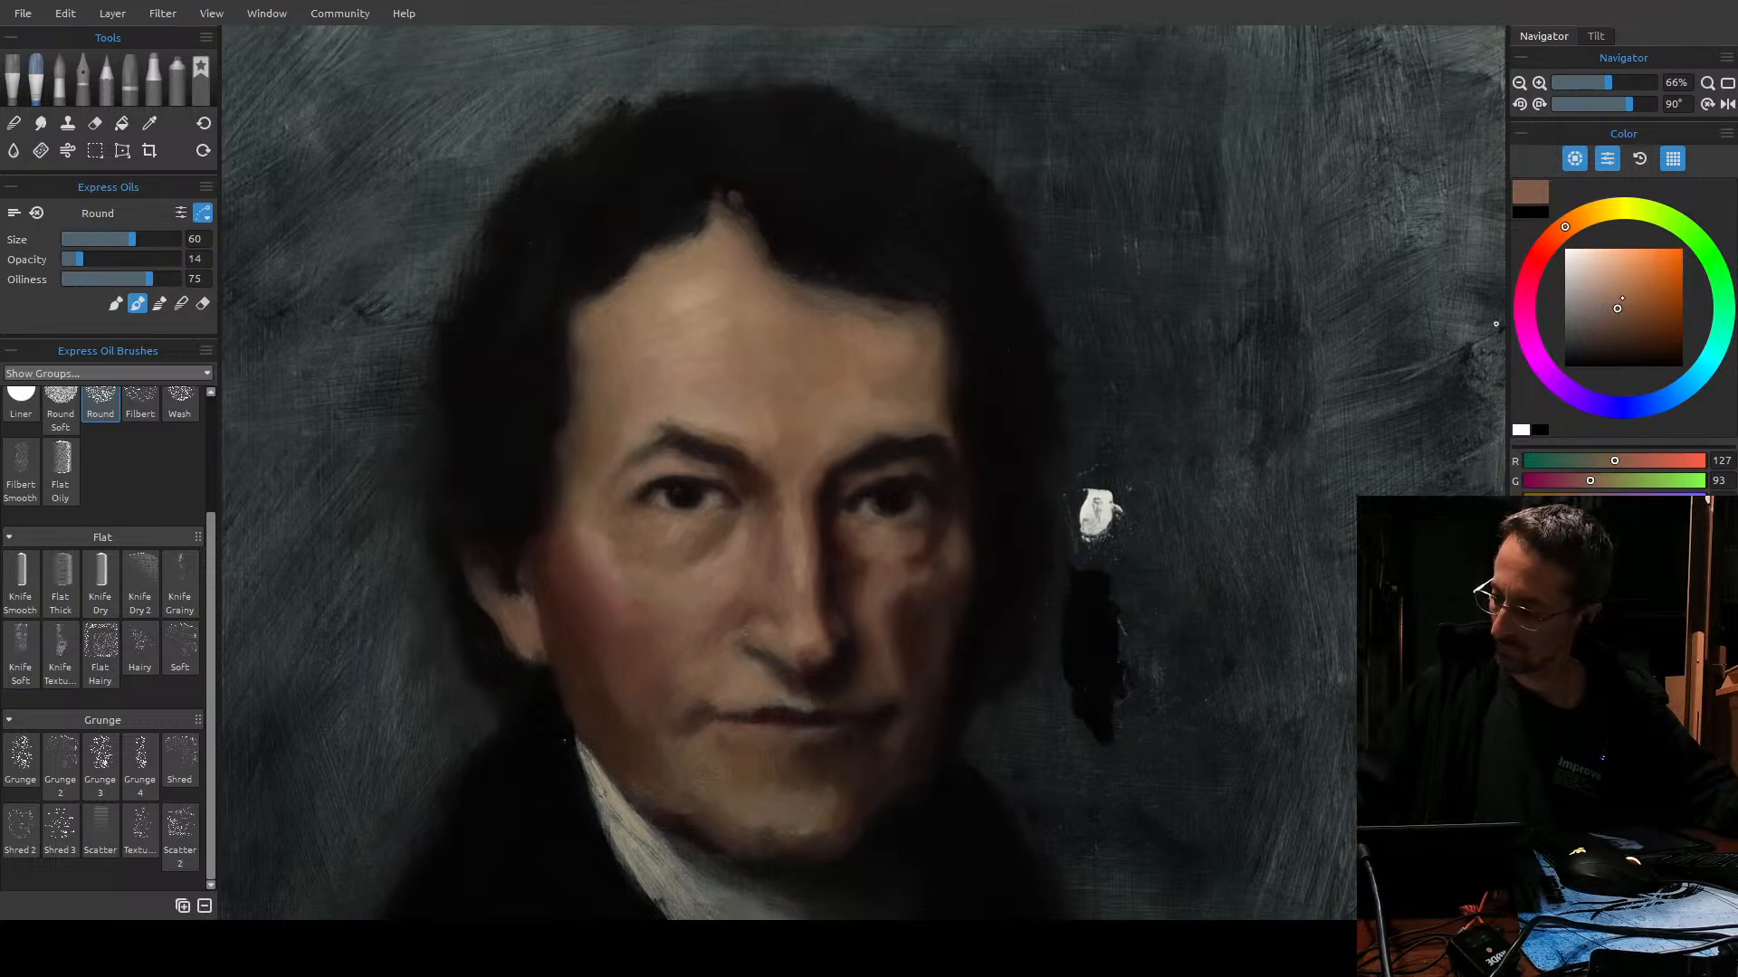
Mix a light salmon (R 204, G 141), enlarge the round brush to 80, and glaze it over the central forehead.
{"action": "left_click_drag", "start_coordinate": [1622, 297], "coordinate": [1612, 281]}
{"action": "left_click_drag", "start_coordinate": [1564, 226], "coordinate": [1554, 236]}
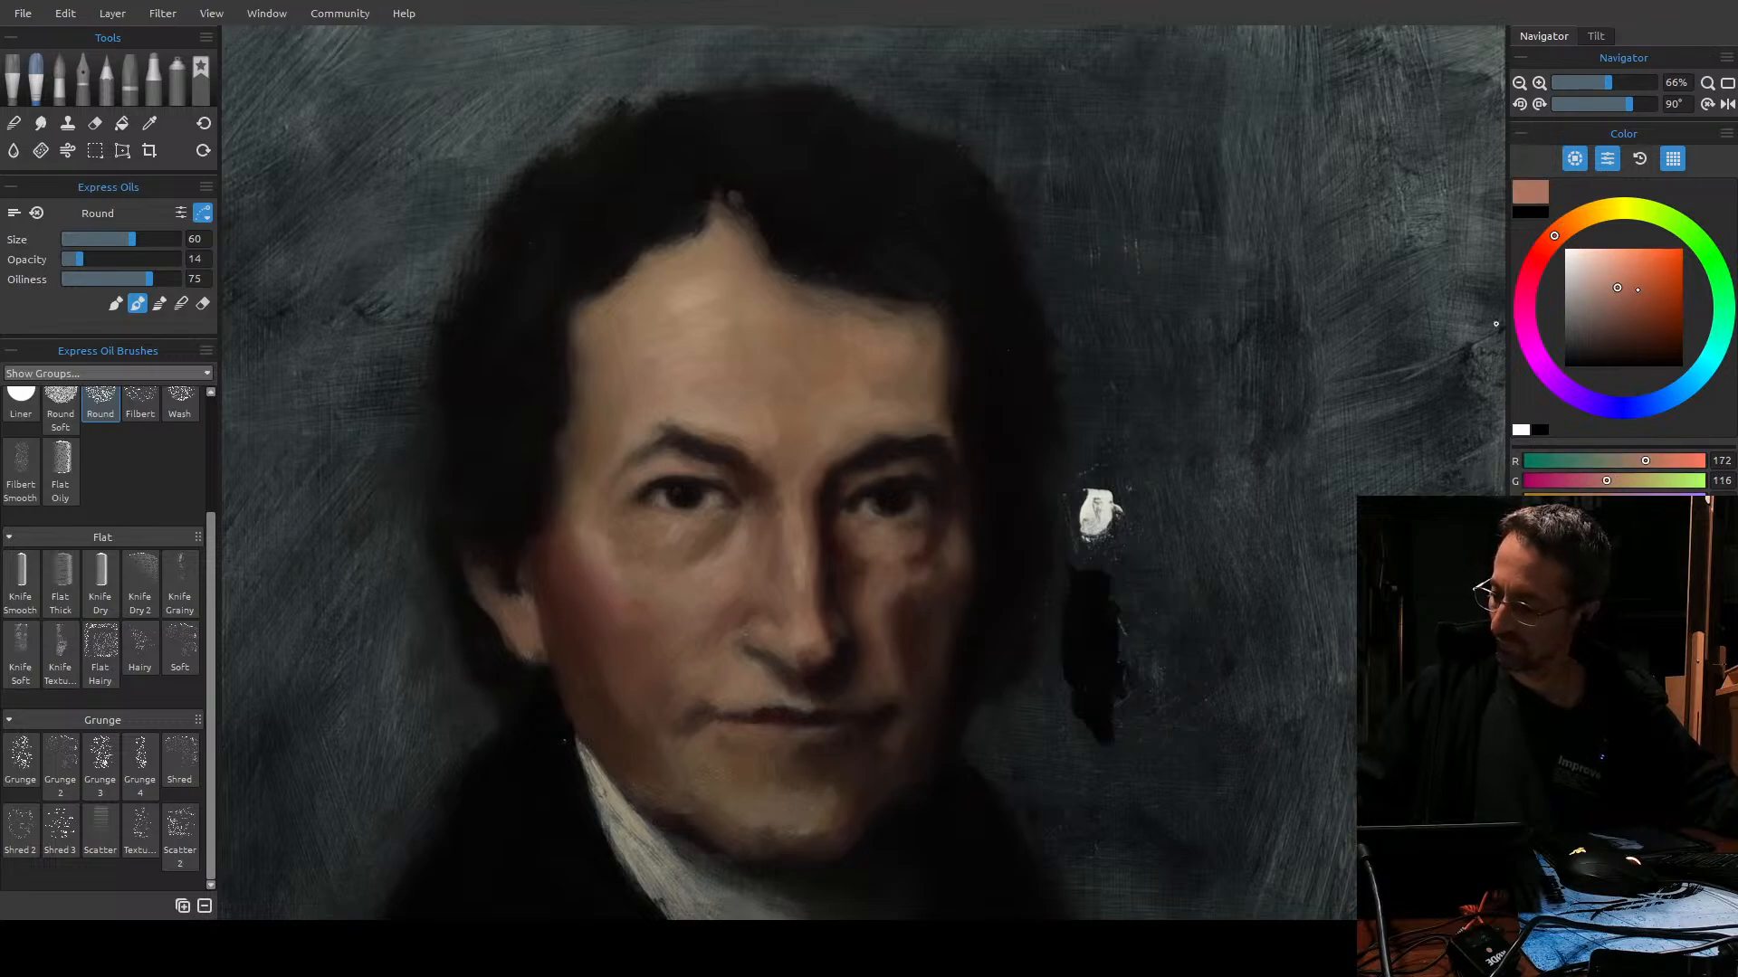
{"action": "left_click_drag", "start_coordinate": [1623, 281], "coordinate": [1614, 272]}
{"action": "key", "text": "bracketright"}
{"action": "key", "text": "bracketright"}
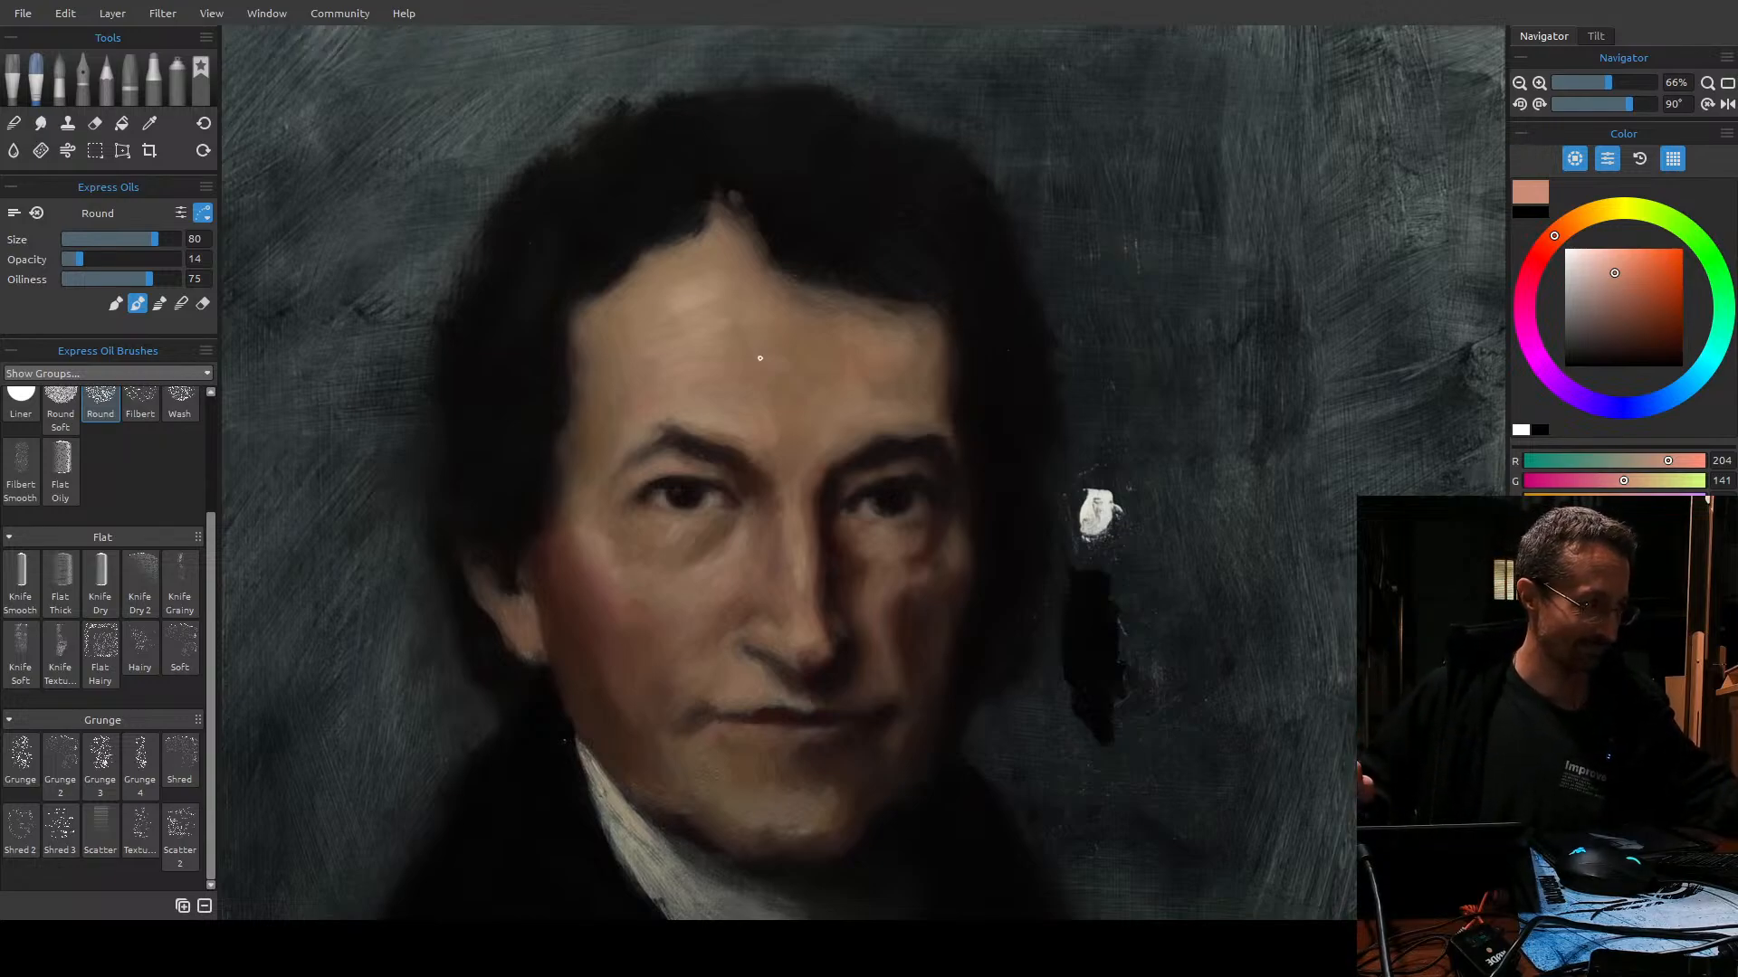
Blend the light salmon paint into the forehead with the round brush at sizes 40 and 60.
{"action": "key", "text": "bracketleft"}
{"action": "key", "text": "bracketleft"}
{"action": "key", "text": "bracketleft"}
{"action": "key", "text": "bracketleft"}
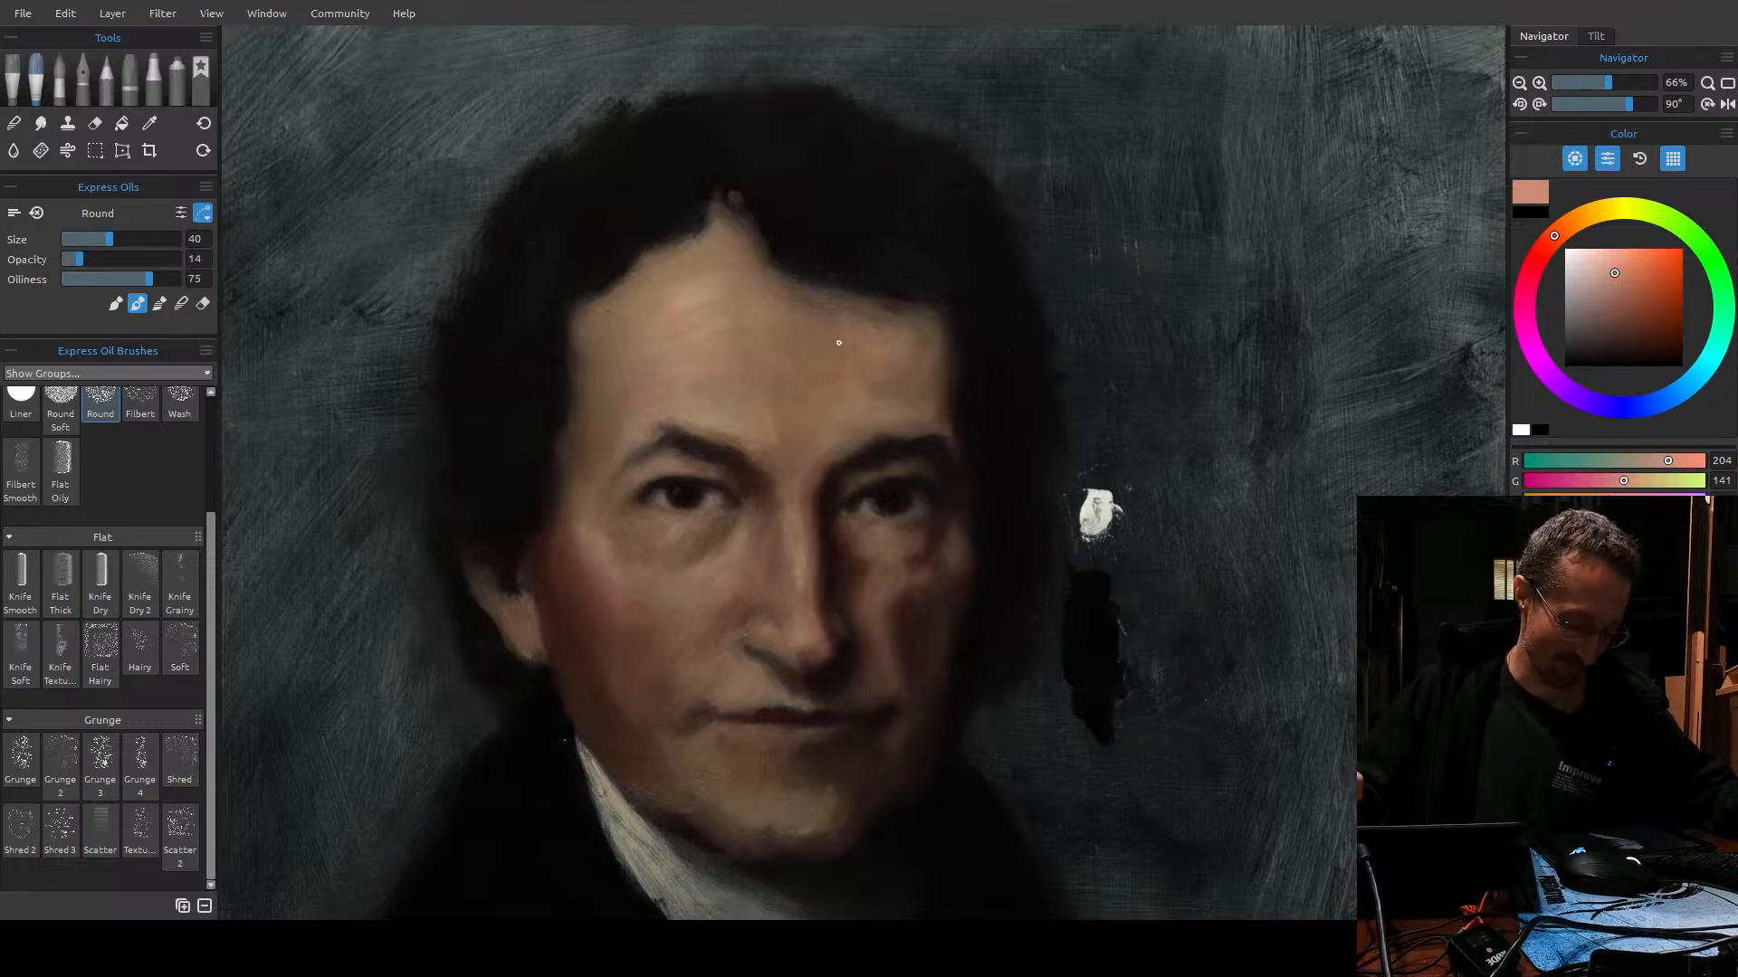
{"action": "key", "text": "bracketright"}
{"action": "key", "text": "bracketright"}
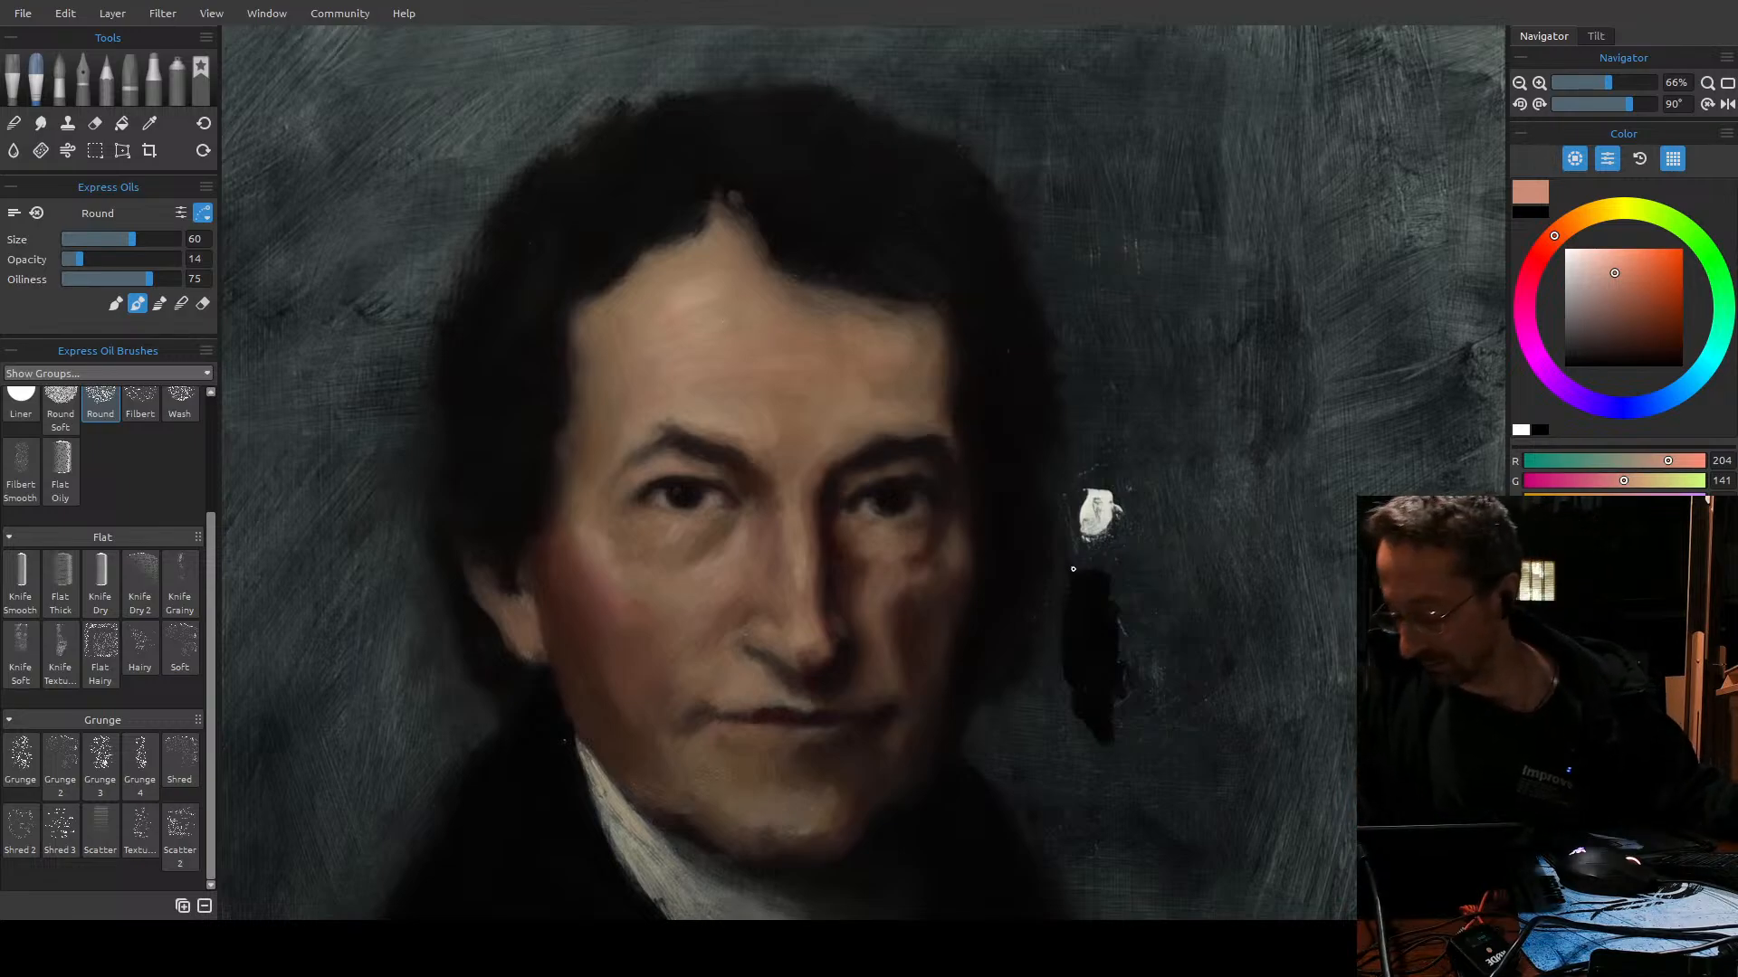
{"action": "key", "text": "bracketleft"}
{"action": "key", "text": "bracketleft"}
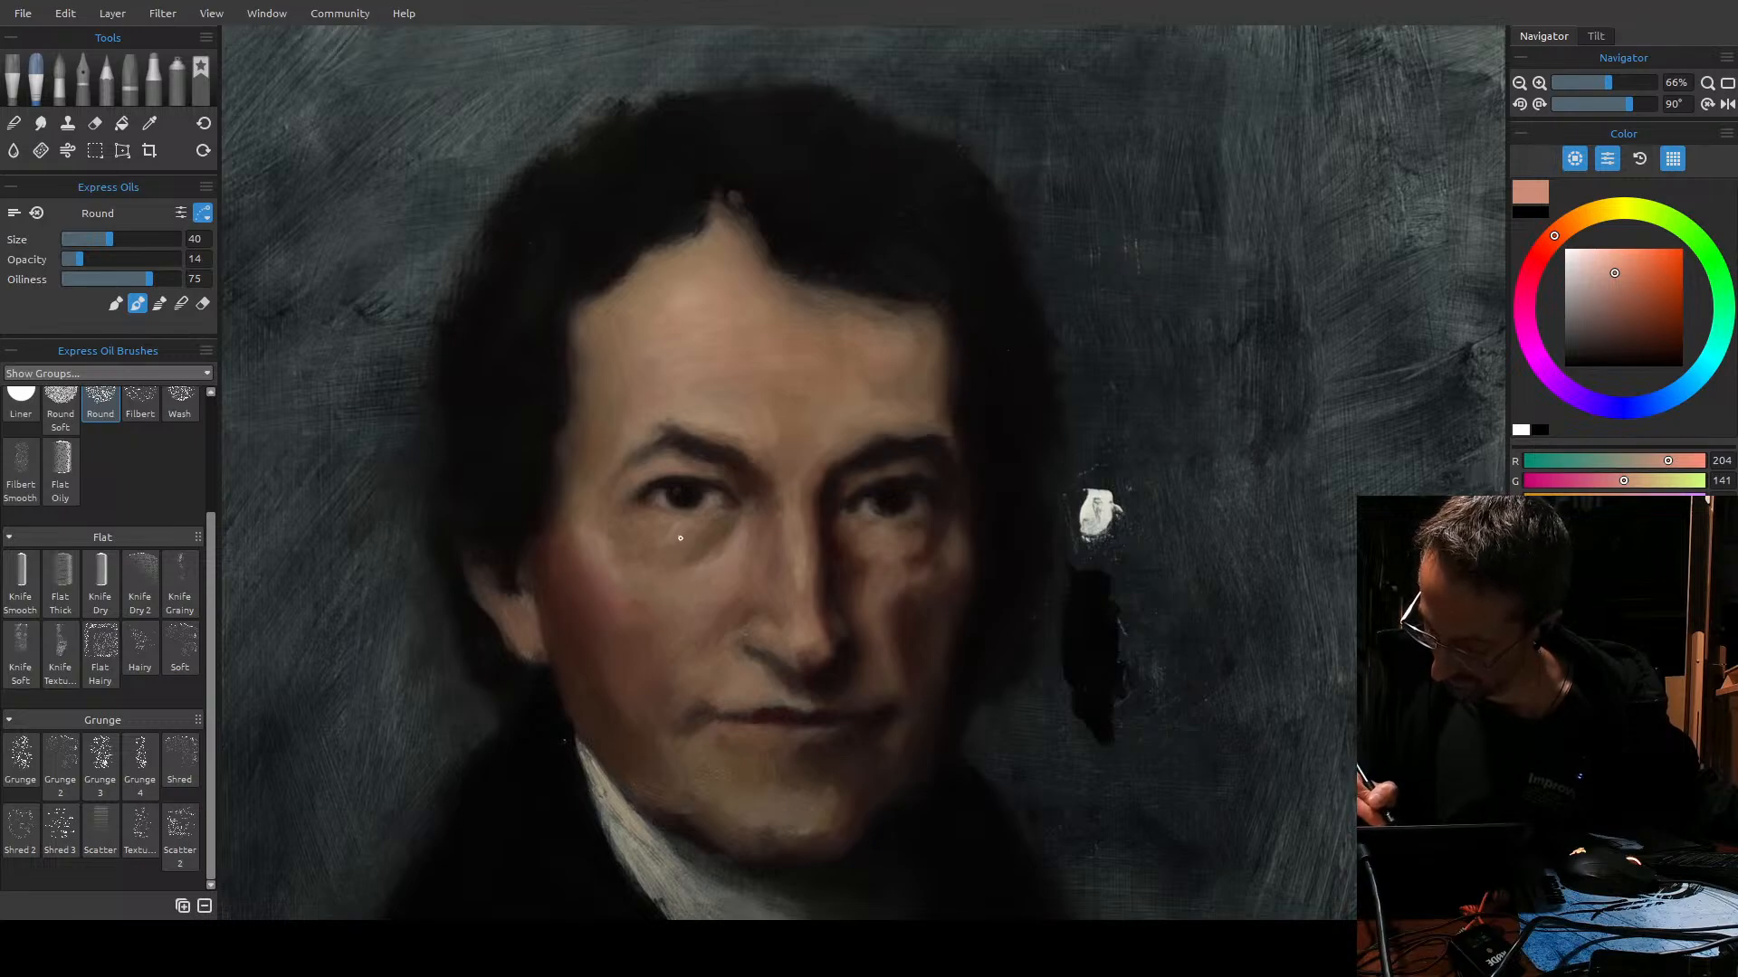
Reduce the round brush to 20 and its opacity to 7 for soft glazing around the eye and upper cheek.
{"action": "key", "text": "["}
{"action": "key", "text": "["}
{"action": "key", "text": "["}
{"action": "key", "text": "["}
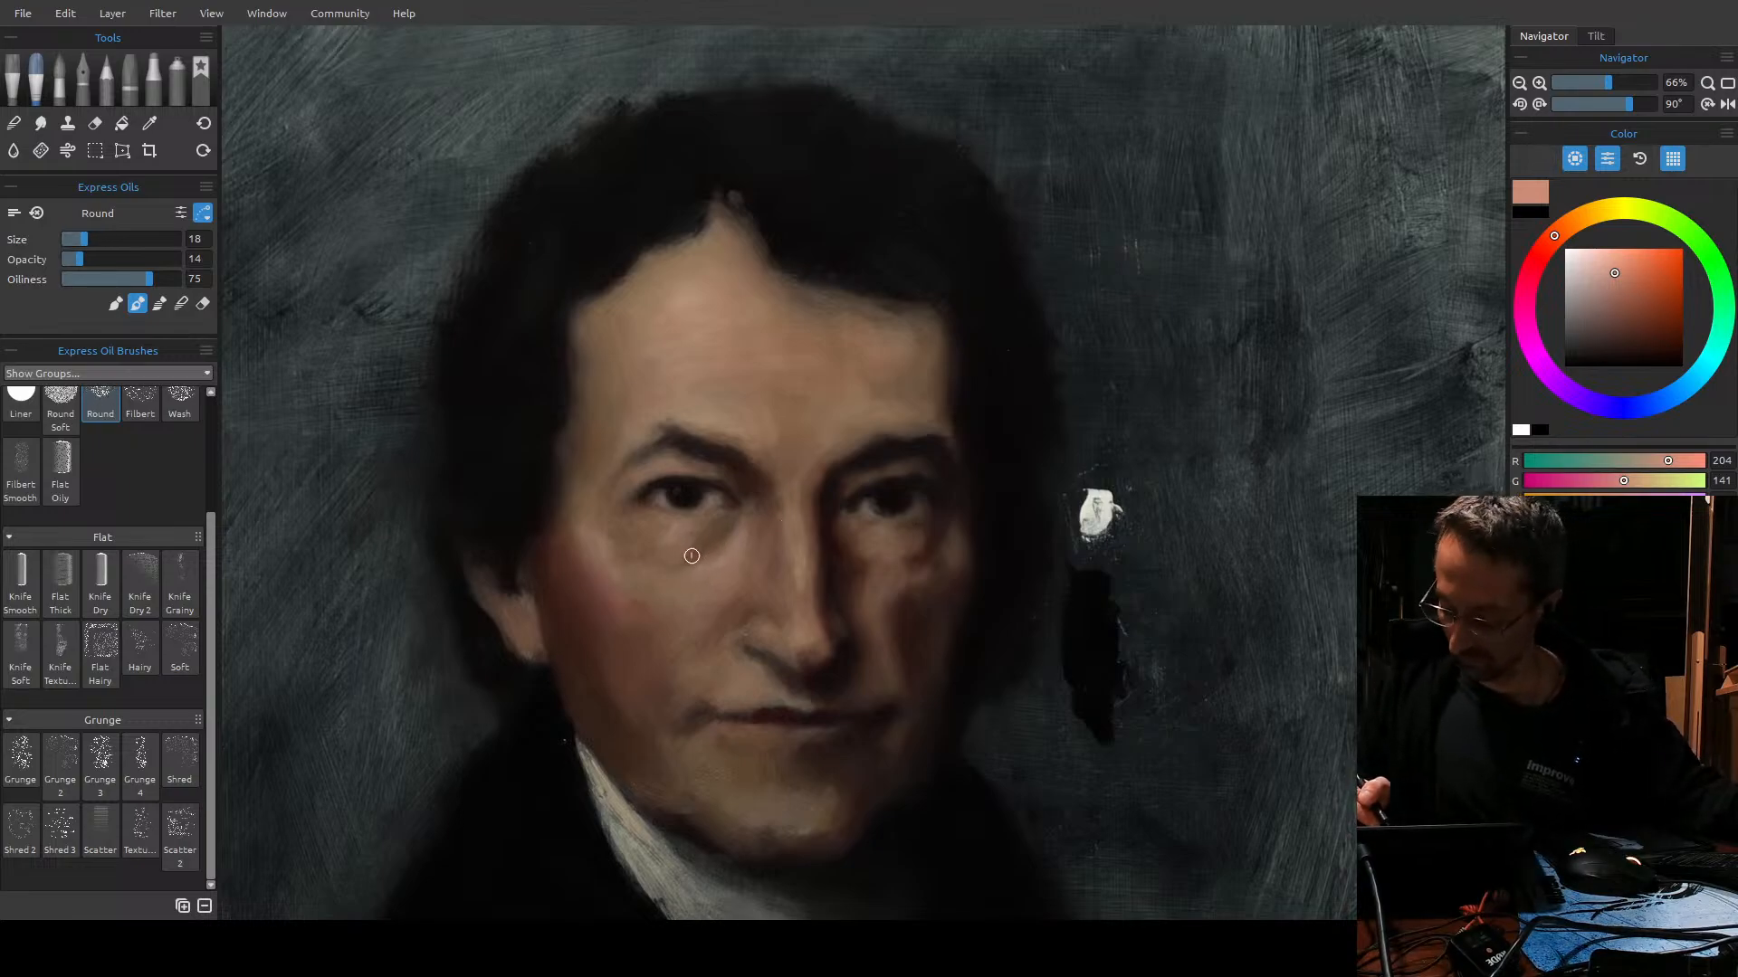
{"action": "key", "text": "bracketright"}
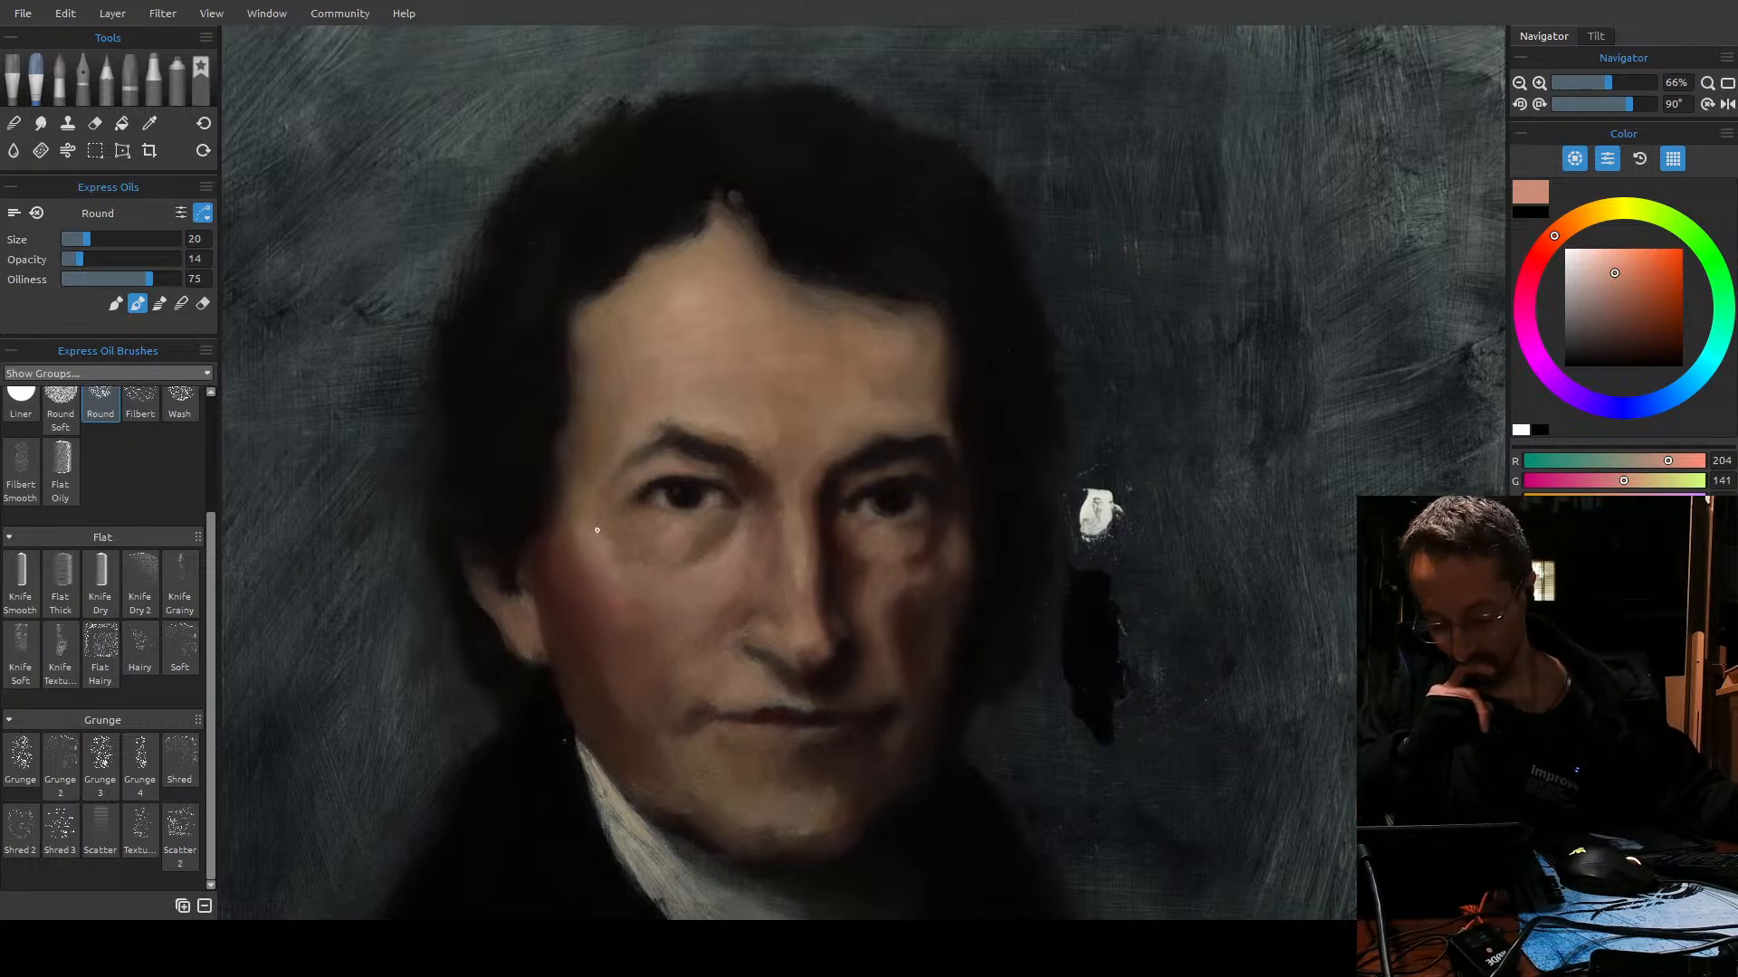
{"action": "left_click", "coordinate": [71, 258]}
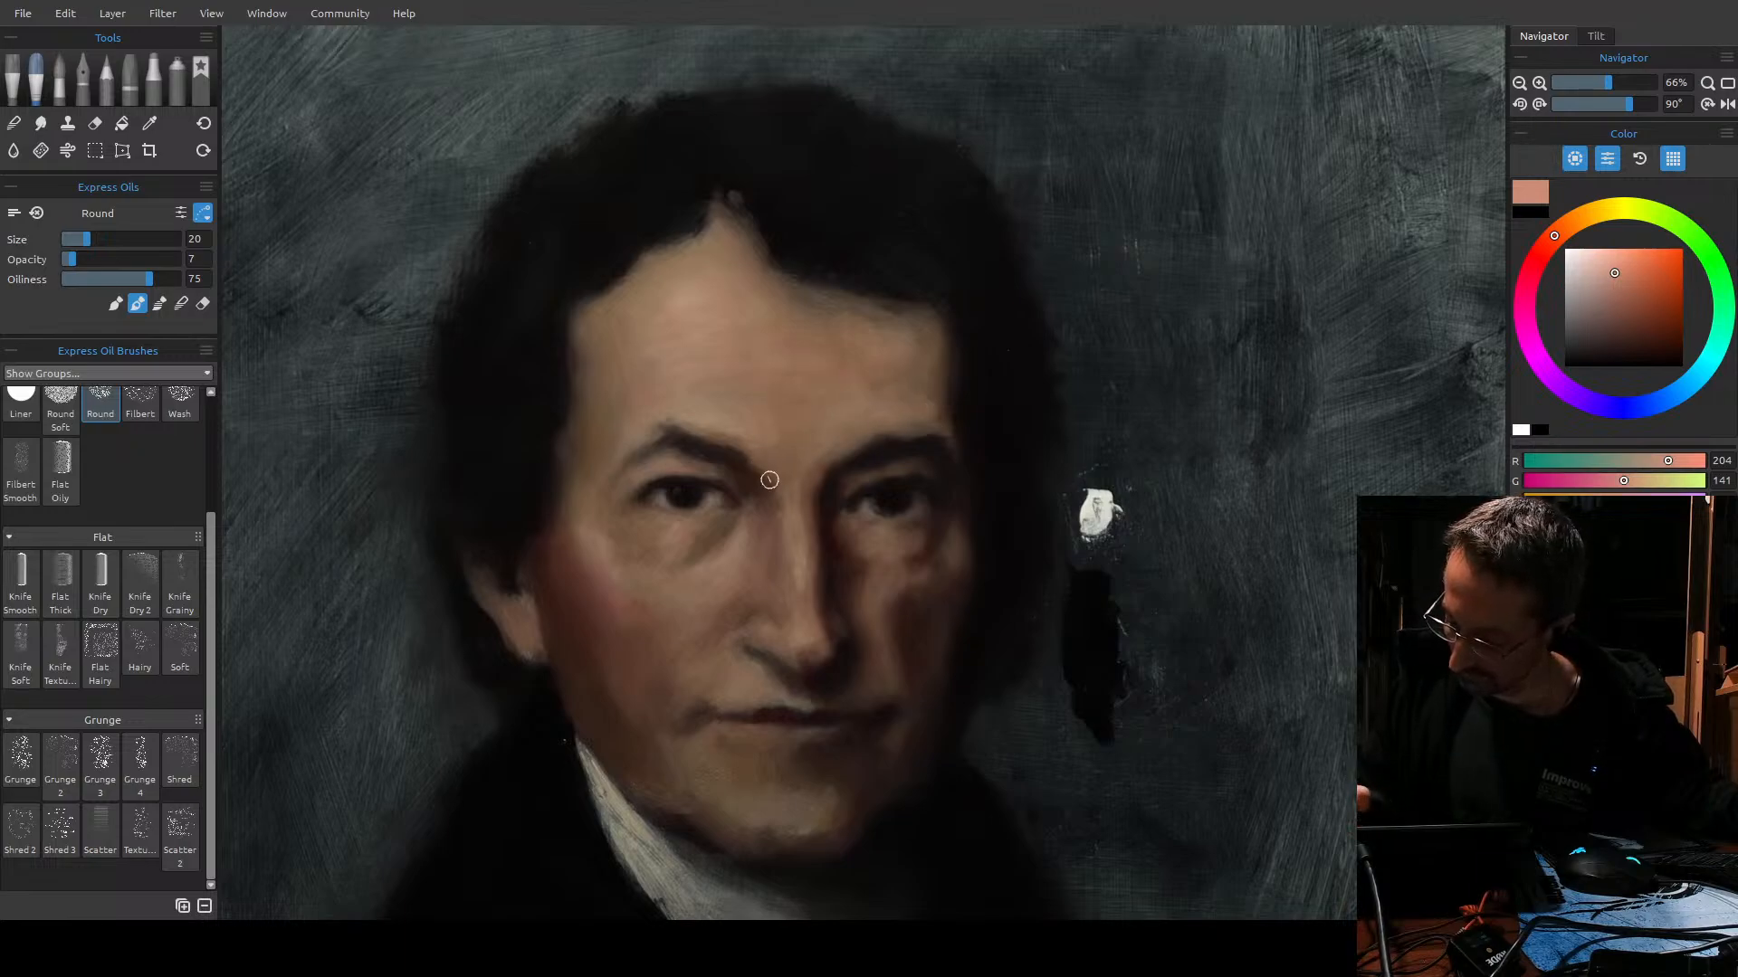
{"action": "key", "text": "ctrl+z"}
{"action": "mouse_move", "coordinate": [924, 190]}
{"action": "left_mouse_down"}
{"action": "mouse_move", "coordinate": [866, 284]}
{"action": "mouse_move", "coordinate": [999, 243]}
{"action": "left_mouse_up"}
{"action": "key", "text": "ctrl+z"}
{"action": "mouse_move", "coordinate": [864, 243]}
{"action": "left_mouse_down"}
{"action": "mouse_move", "coordinate": [901, 255]}
{"action": "mouse_move", "coordinate": [981, 236]}
{"action": "mouse_move", "coordinate": [919, 220]}
{"action": "mouse_move", "coordinate": [945, 243]}
{"action": "left_mouse_up"}
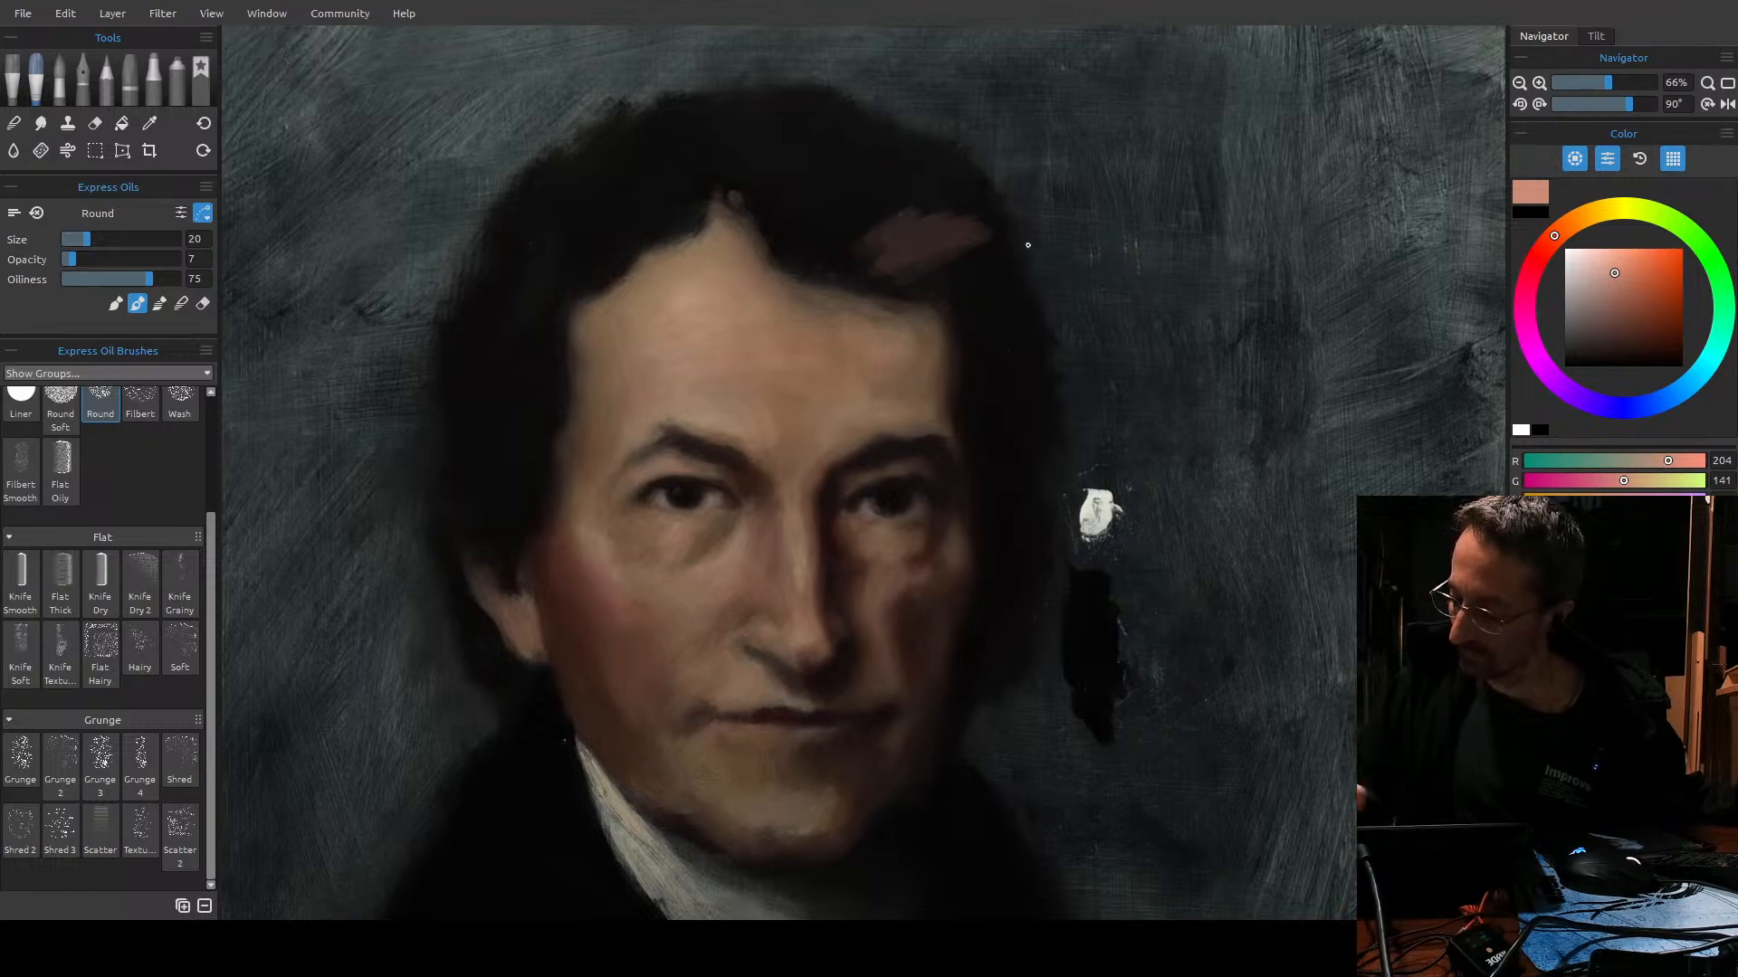
{"action": "key", "text": "ctrl+z"}
{"action": "key", "text": "ctrl+z"}
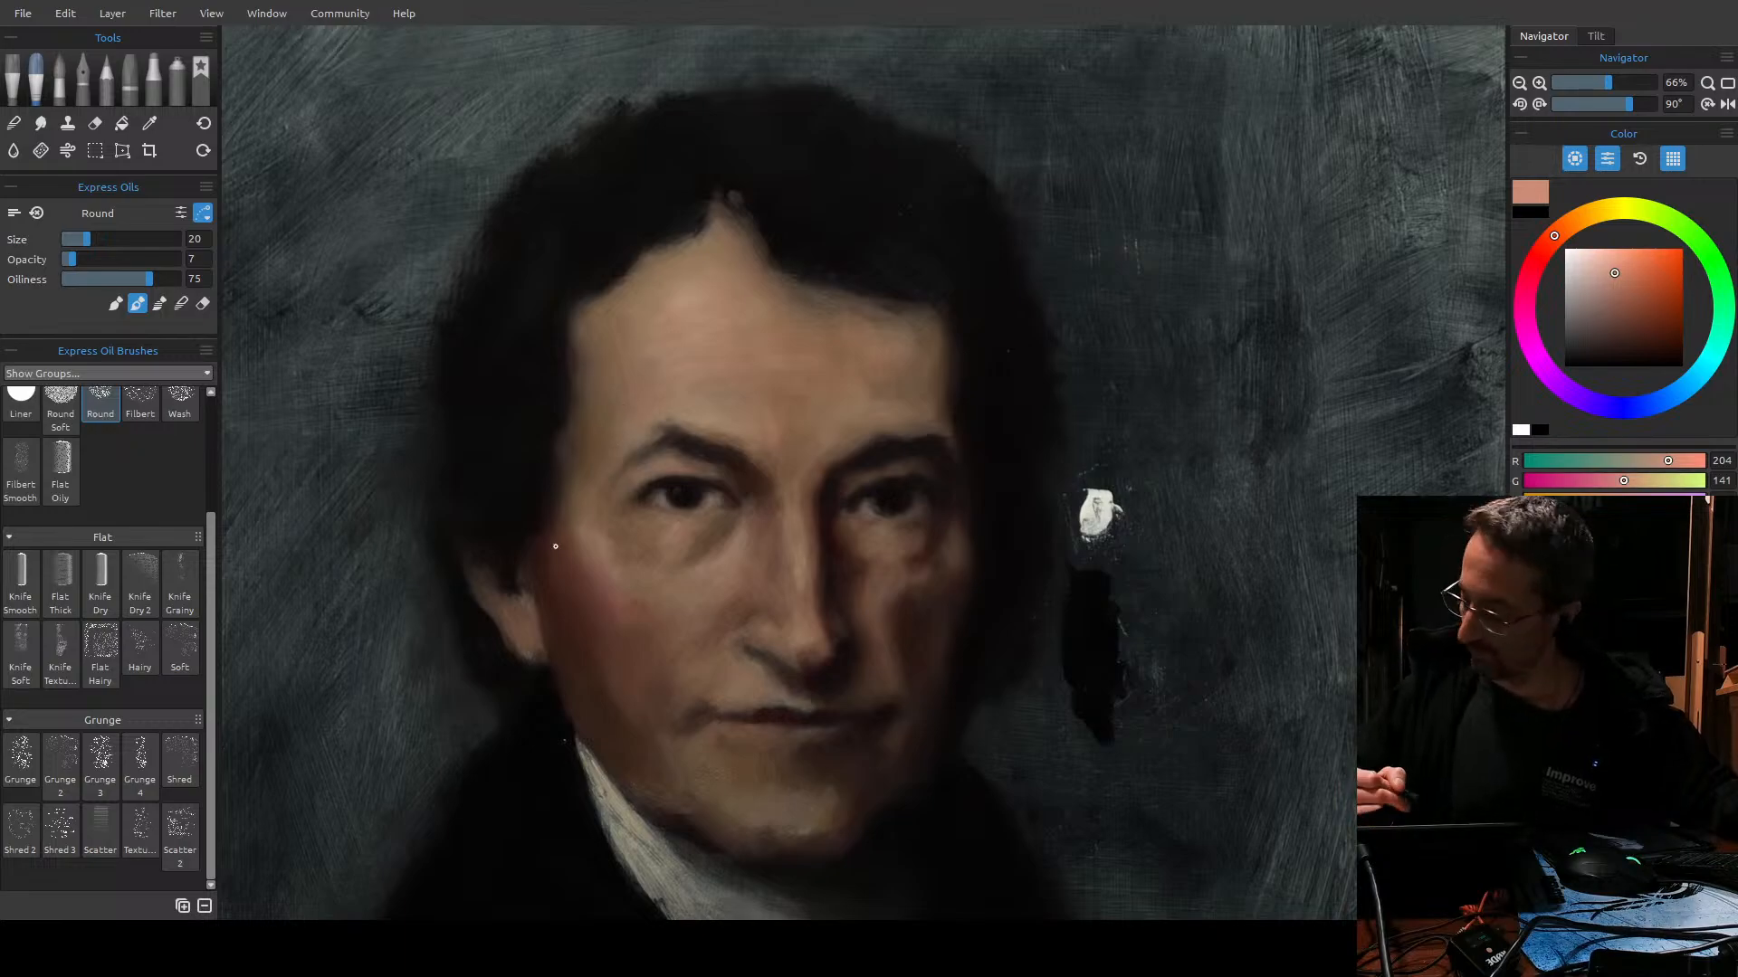
Hide and show the current paint layer twice to compare the skin tones before and after the repaint.
{"action": "key", "text": "ctrl+comma"}
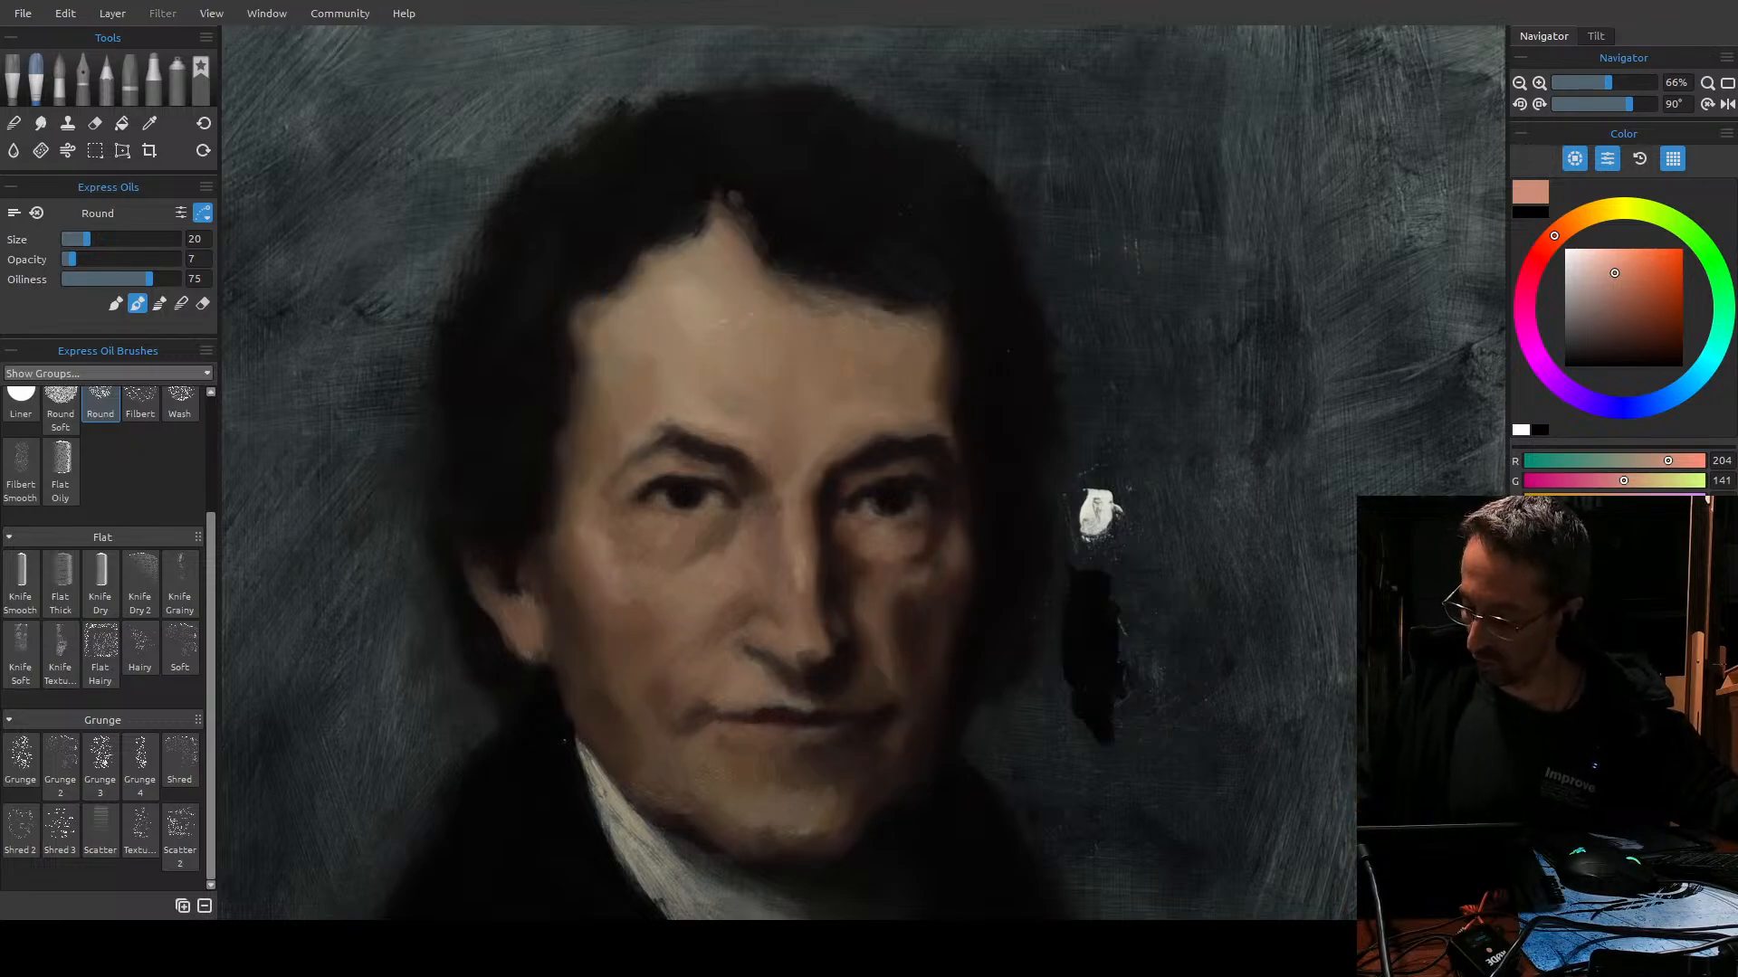
{"action": "key", "text": "ctrl+comma"}
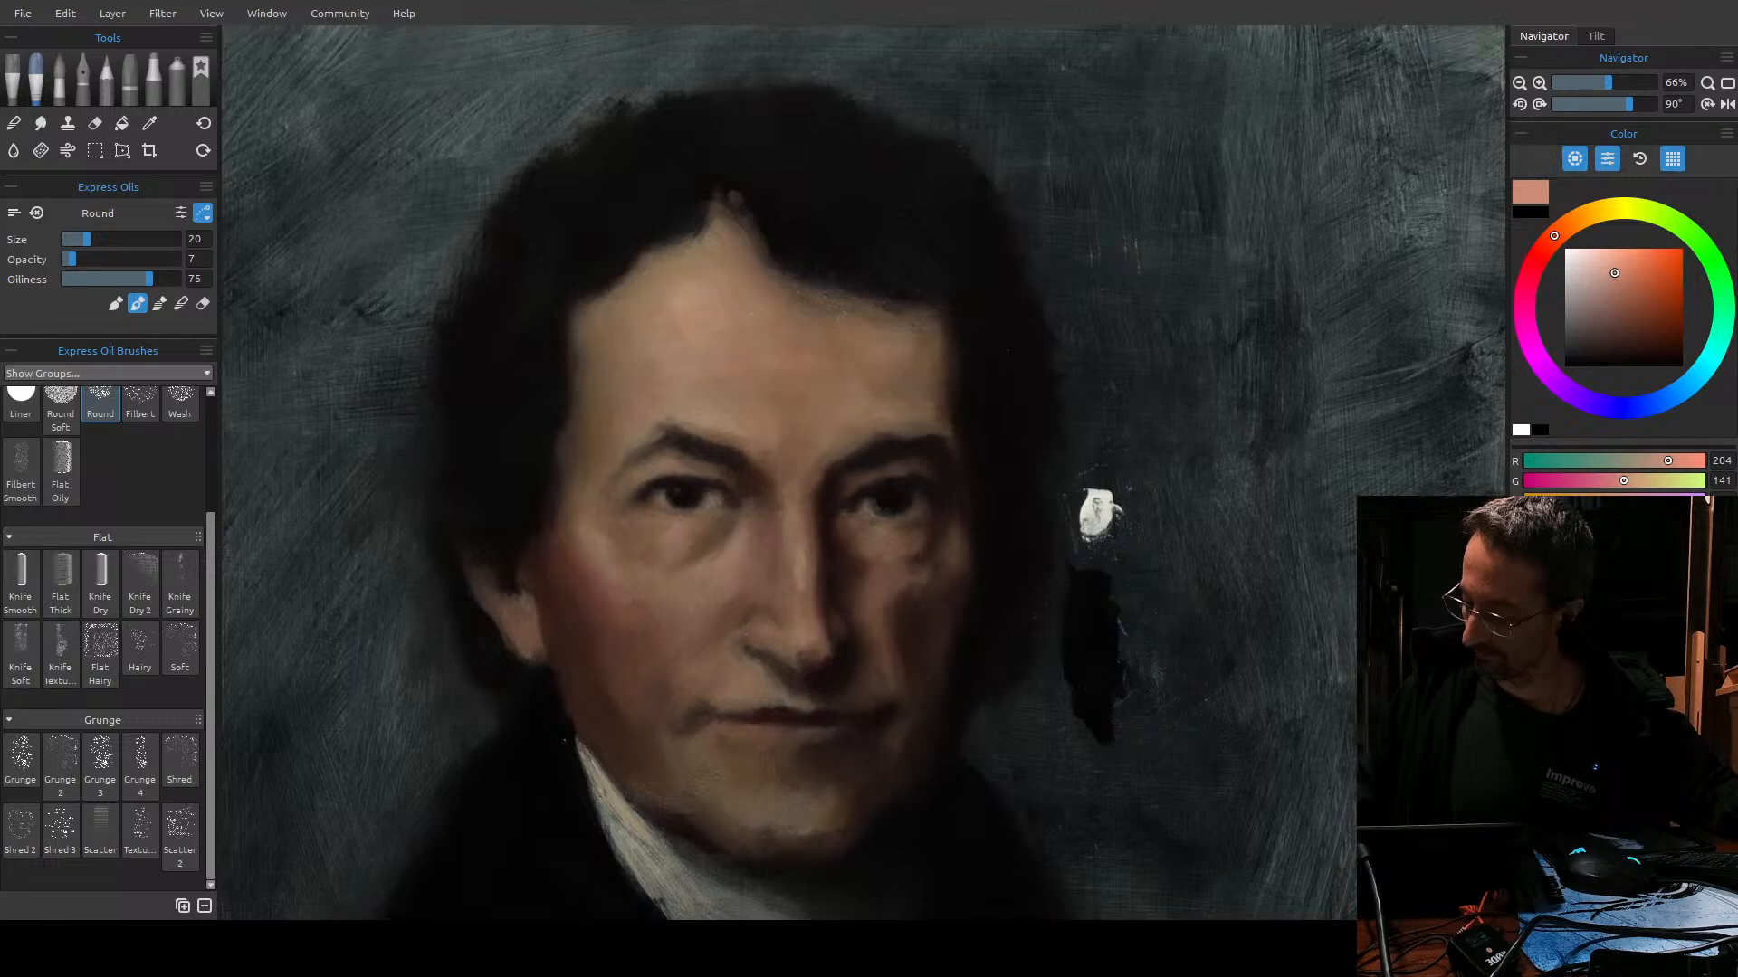
{"action": "key", "text": "ctrl+comma"}
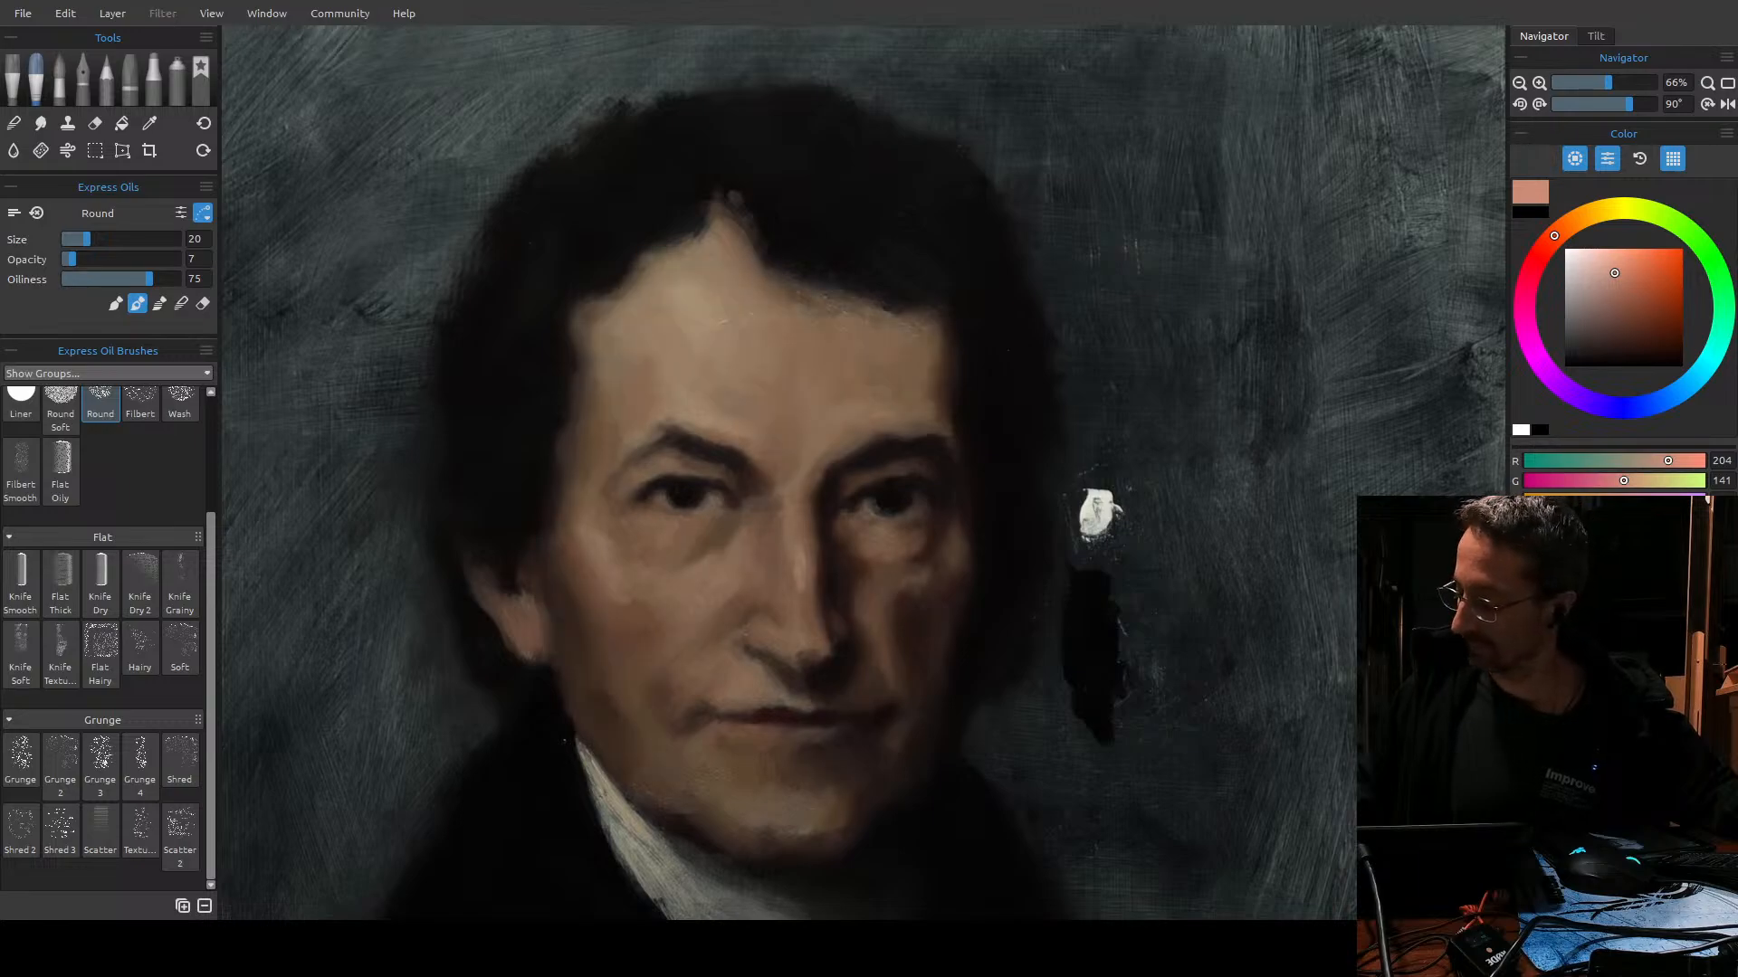
{"action": "key", "text": "ctrl+comma"}
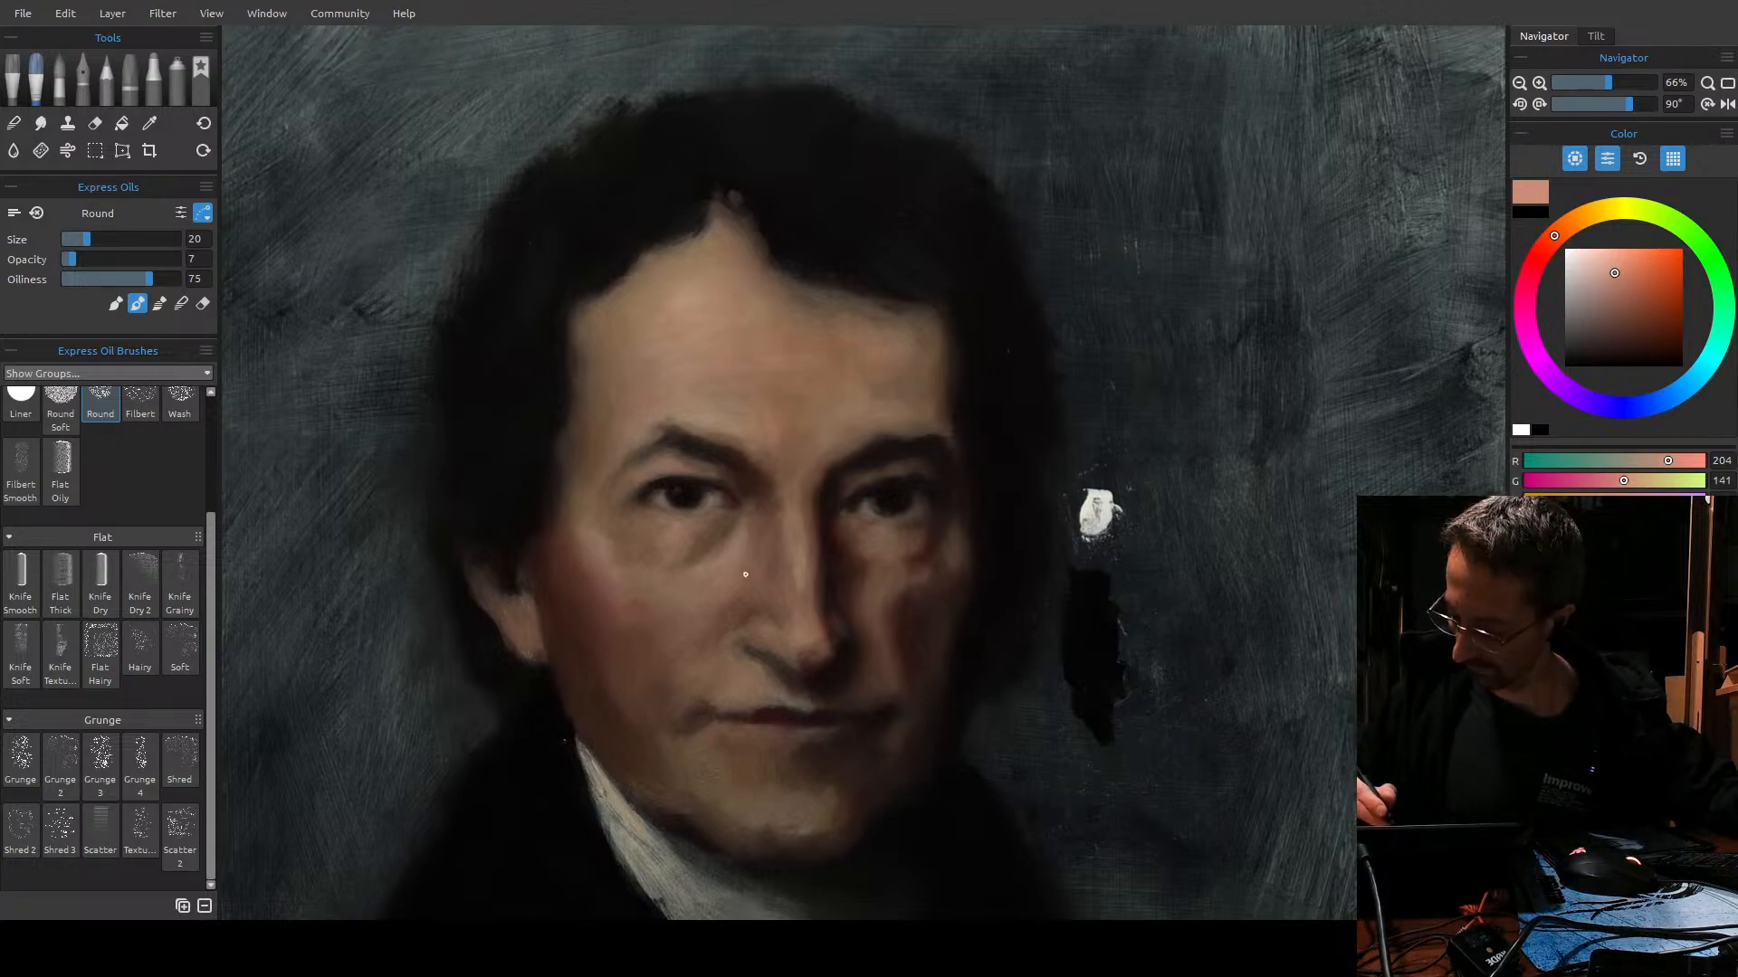
Mix a warm brown (R 138, G 94) and blend it over the cheek and beside the nose with brush sizes 20 and 30.
{"action": "left_click", "coordinate": [1625, 304]}
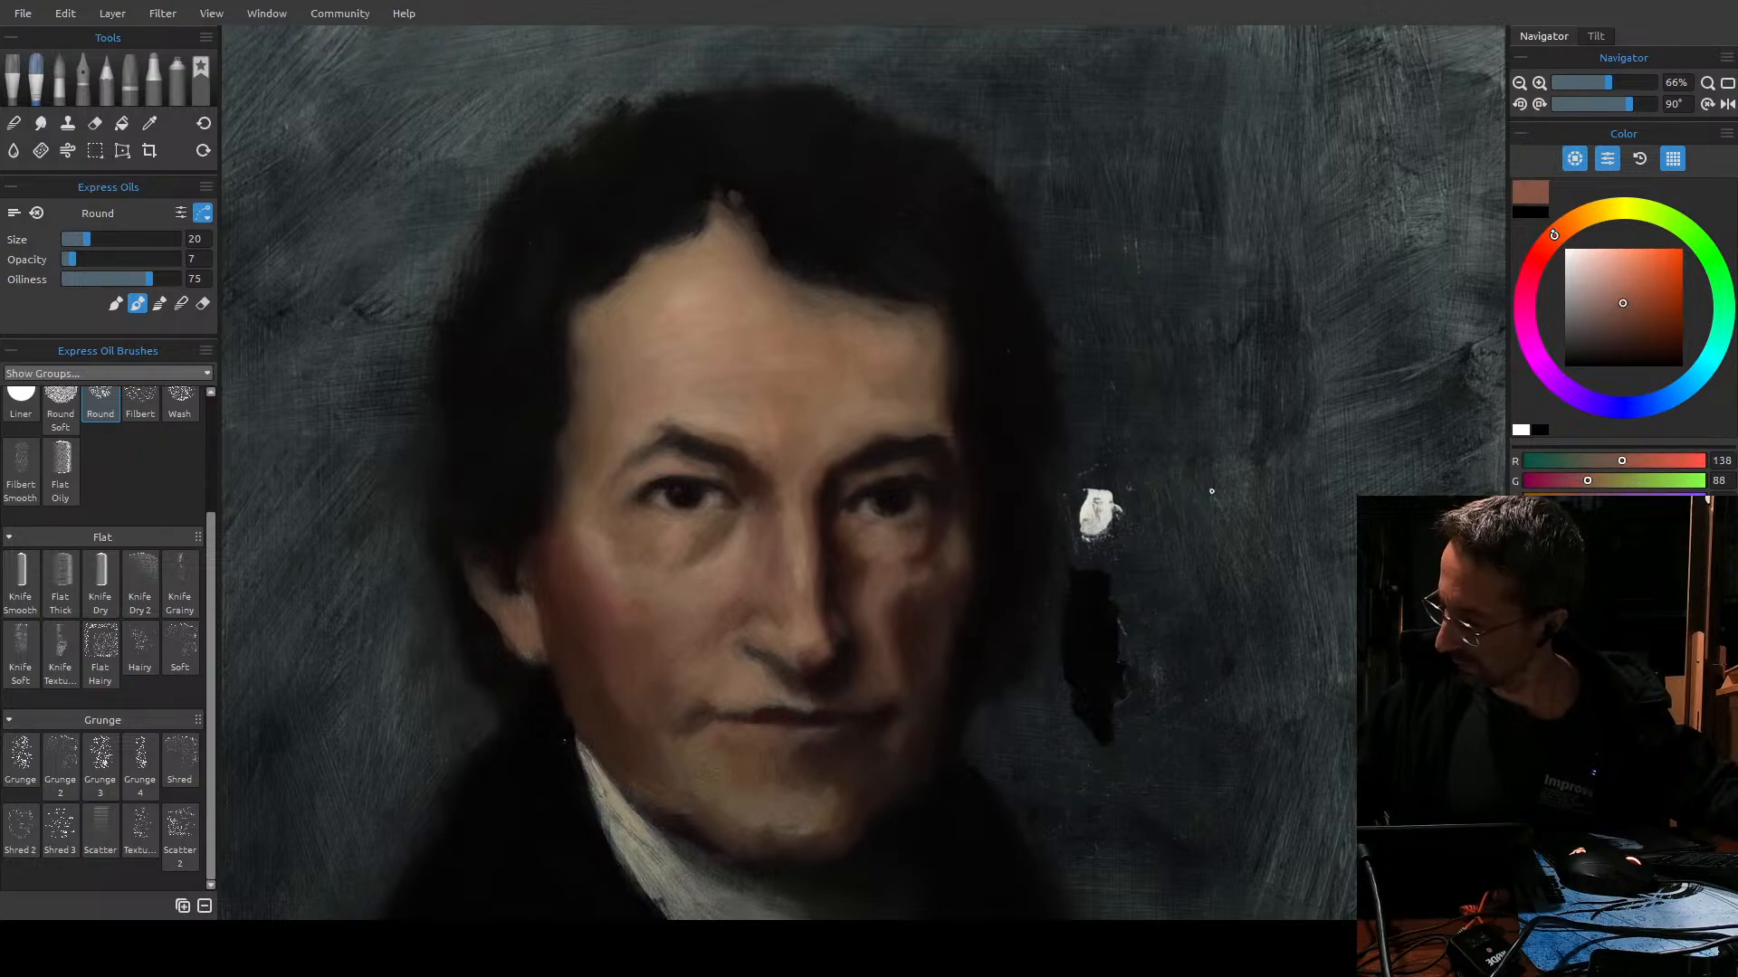
{"action": "left_click_drag", "start_coordinate": [1553, 234], "coordinate": [1566, 226]}
{"action": "key", "text": "bracketright"}
{"action": "key", "text": "bracketright"}
{"action": "key", "text": "bracketright"}
{"action": "key", "text": "bracketleft"}
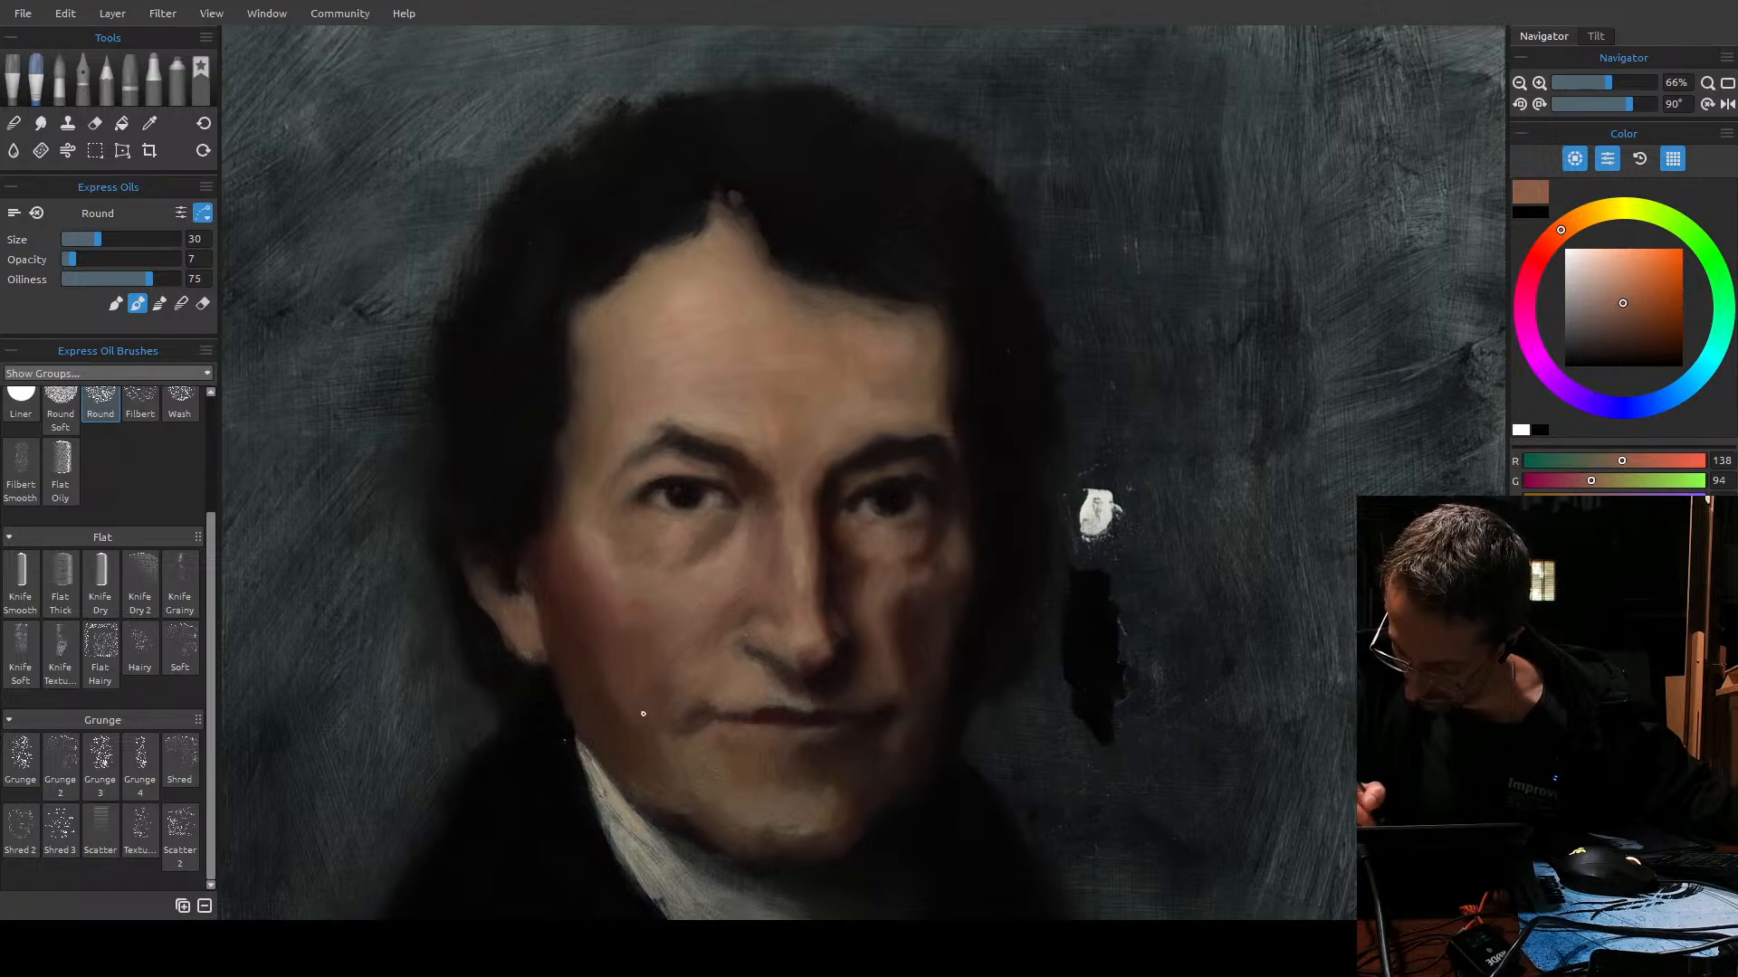
{"action": "key", "text": "bracketleft"}
{"action": "key", "text": "bracketleft"}
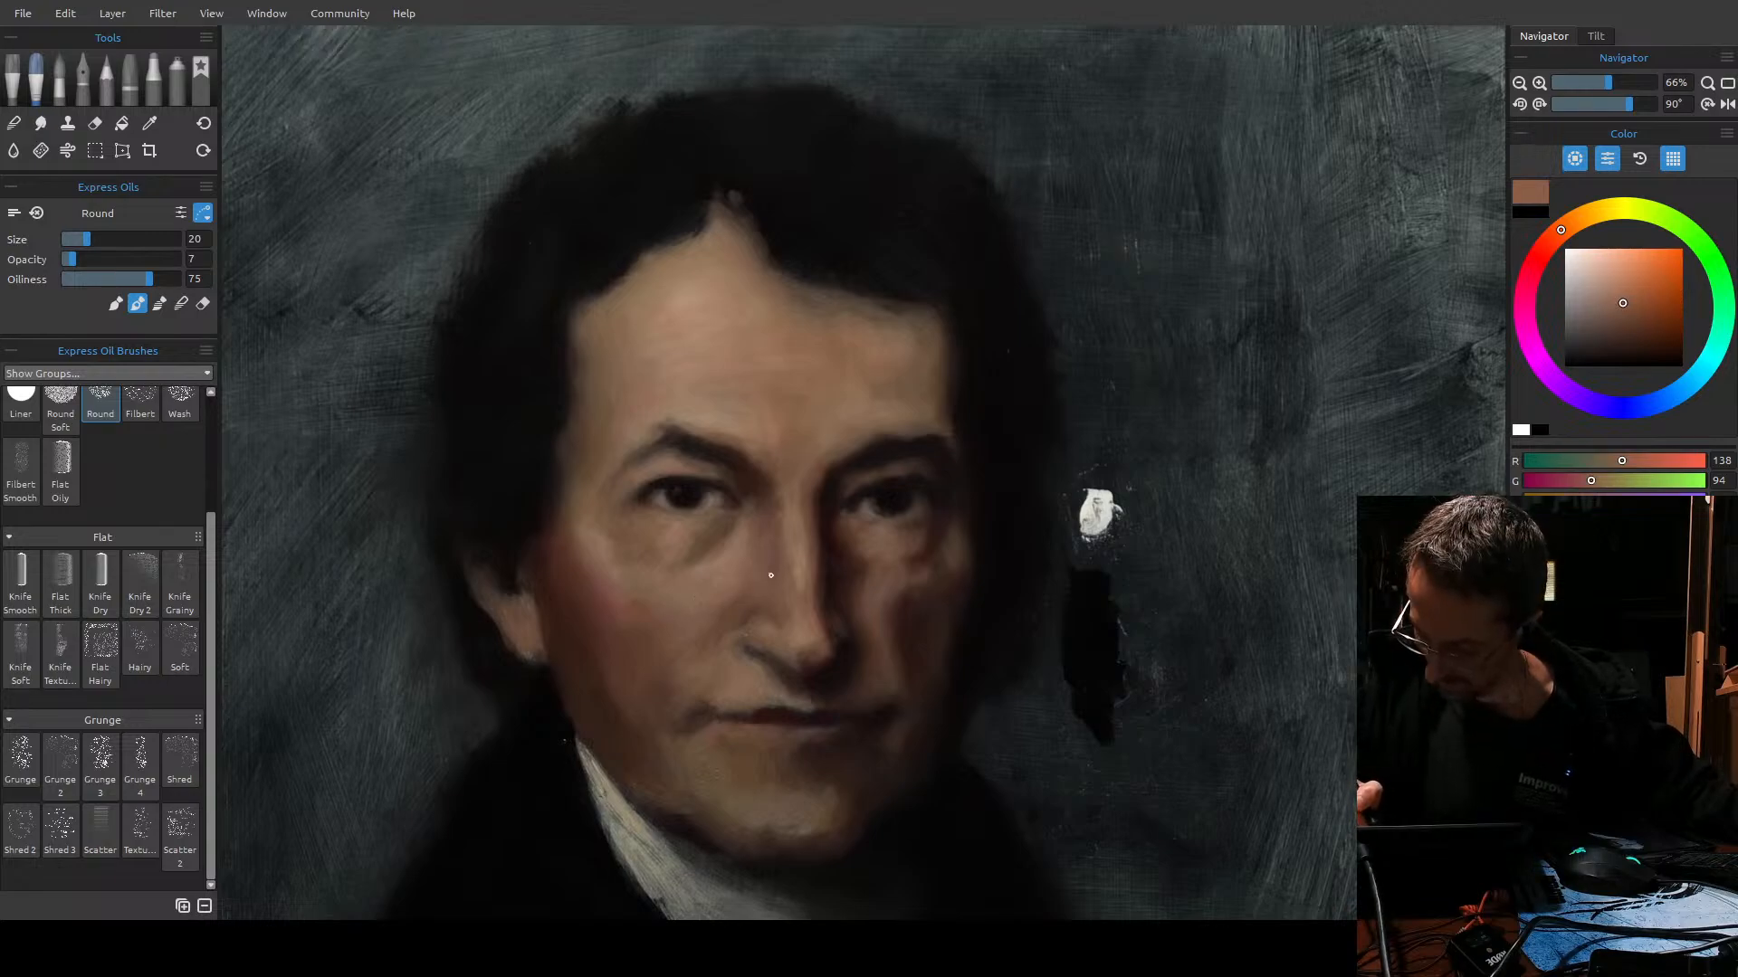
{"action": "key", "text": "bracketright"}
{"action": "key", "text": "bracketright"}
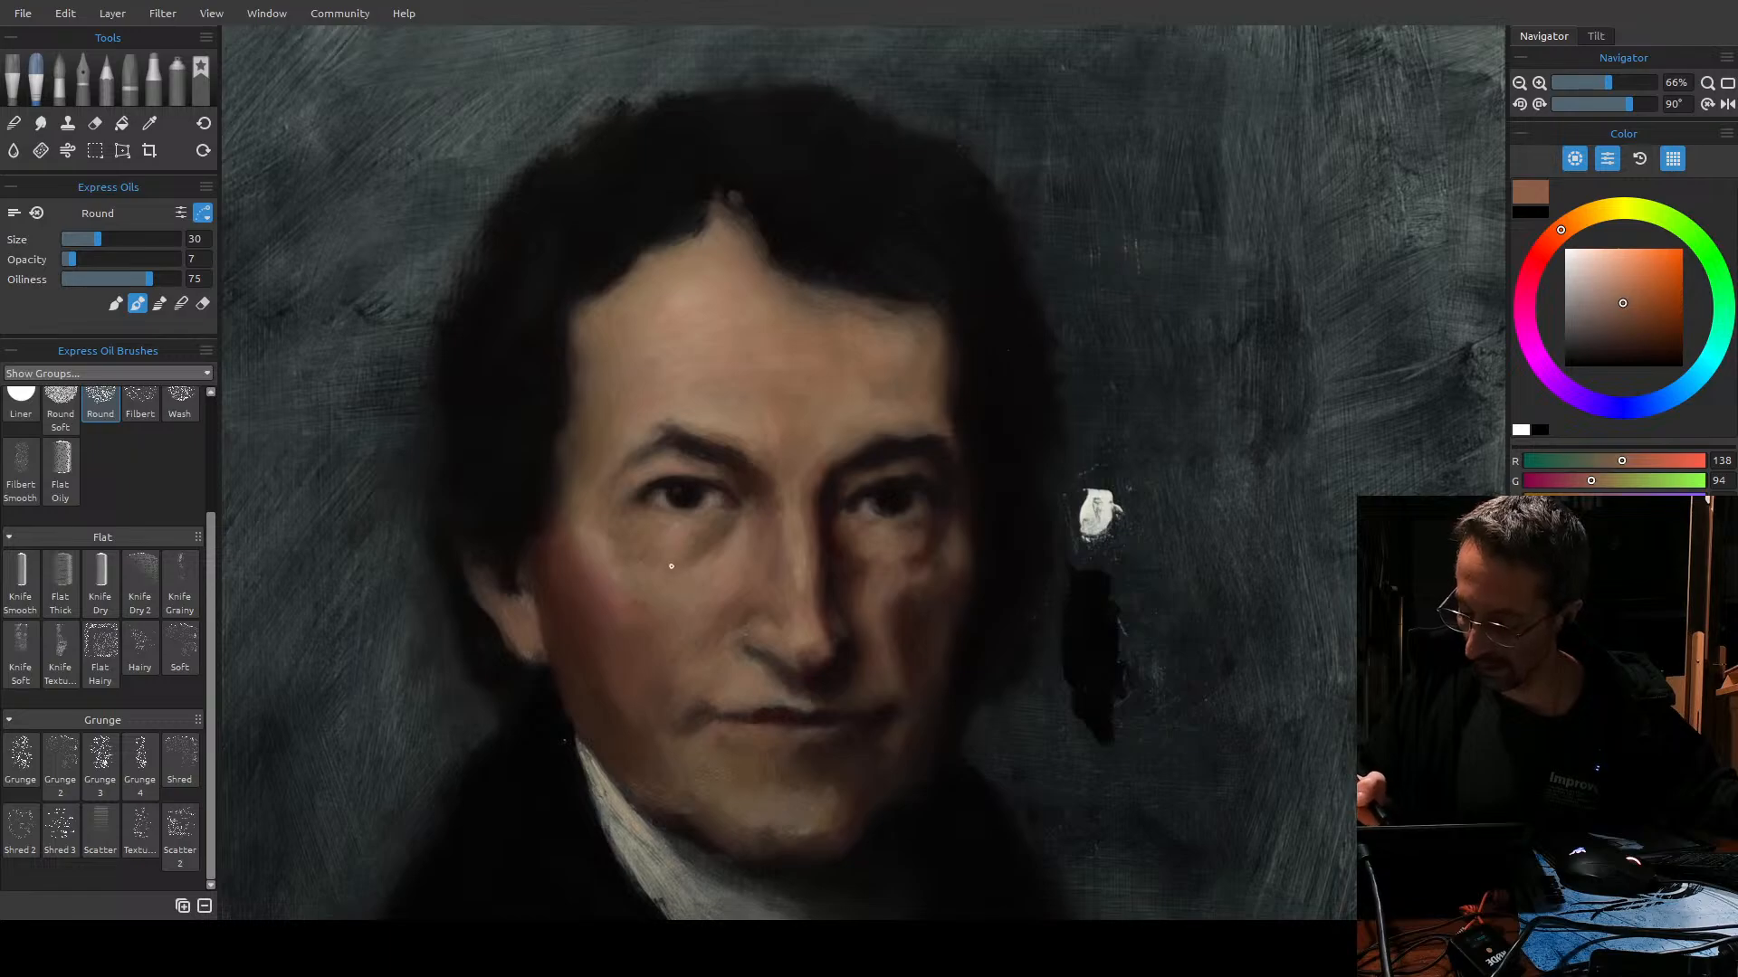
Sample the light flesh tone (R 174, G 131) from the upper cheek and refine the eye area, reducing the brush from 20 to 12.
{"action": "left_click", "coordinate": [898, 591], "text": "alt"}
{"action": "left_click", "coordinate": [604, 548], "text": "alt"}
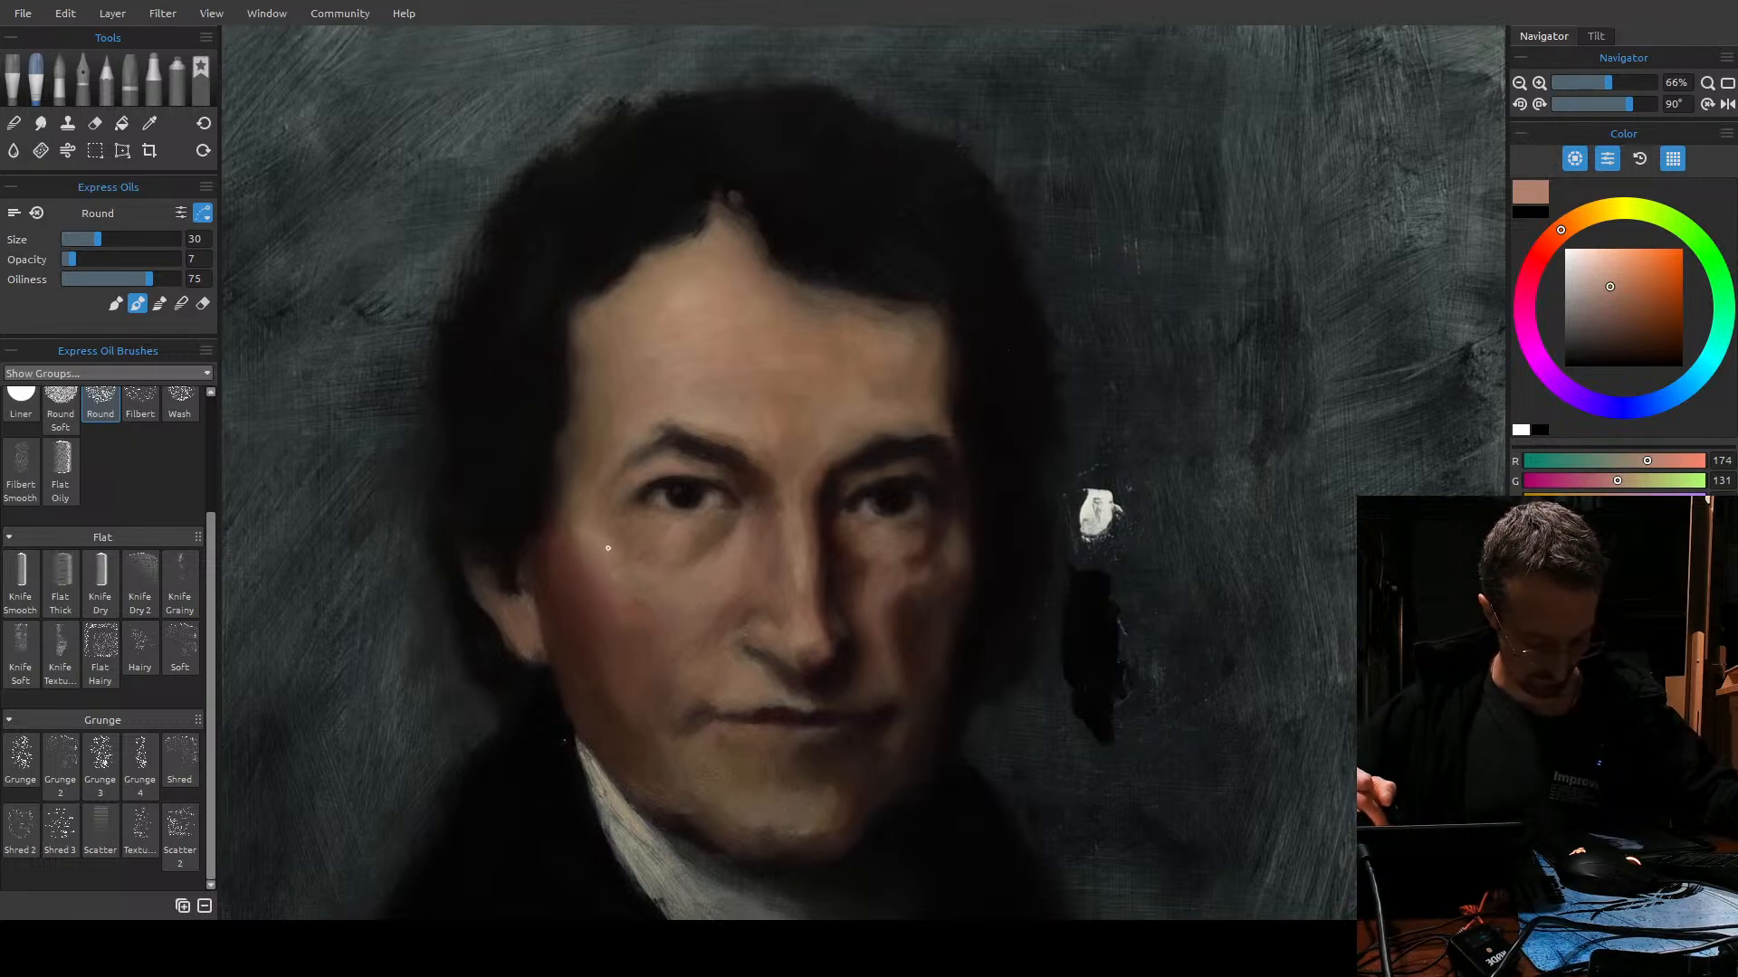
{"action": "key", "text": "bracketleft"}
{"action": "key", "text": "bracketleft"}
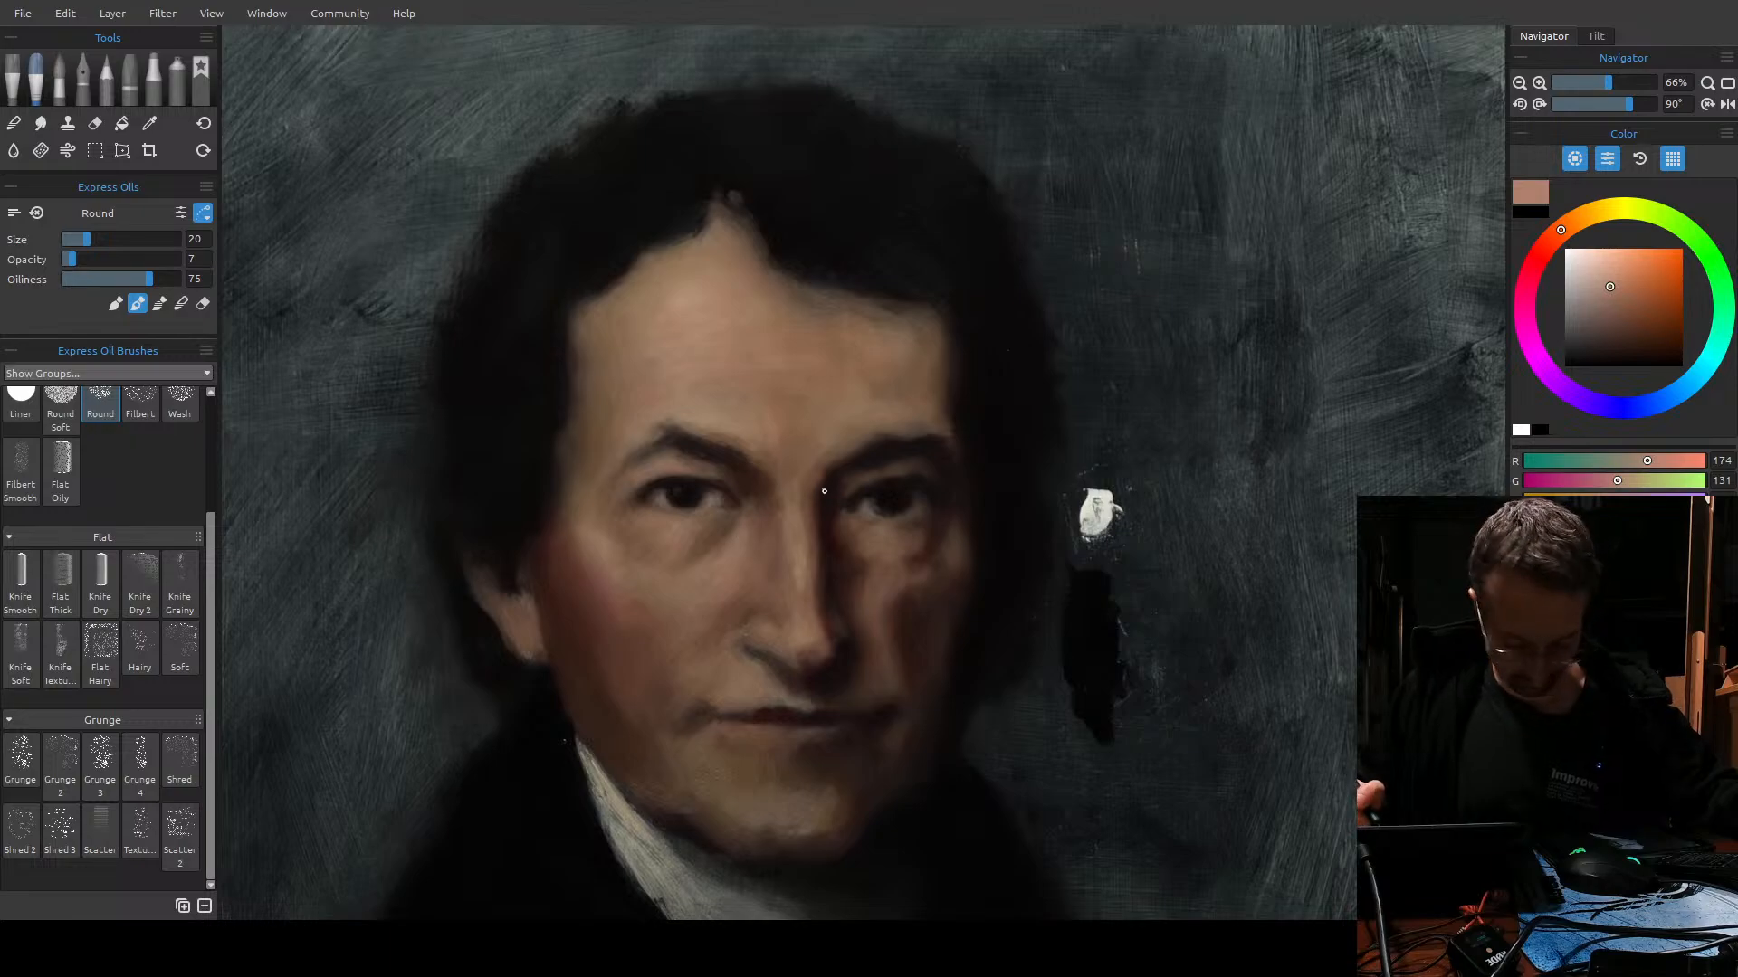
{"action": "key", "text": "bracketleft"}
{"action": "key", "text": "bracketleft"}
{"action": "key", "text": "bracketleft"}
{"action": "key", "text": "bracketleft"}
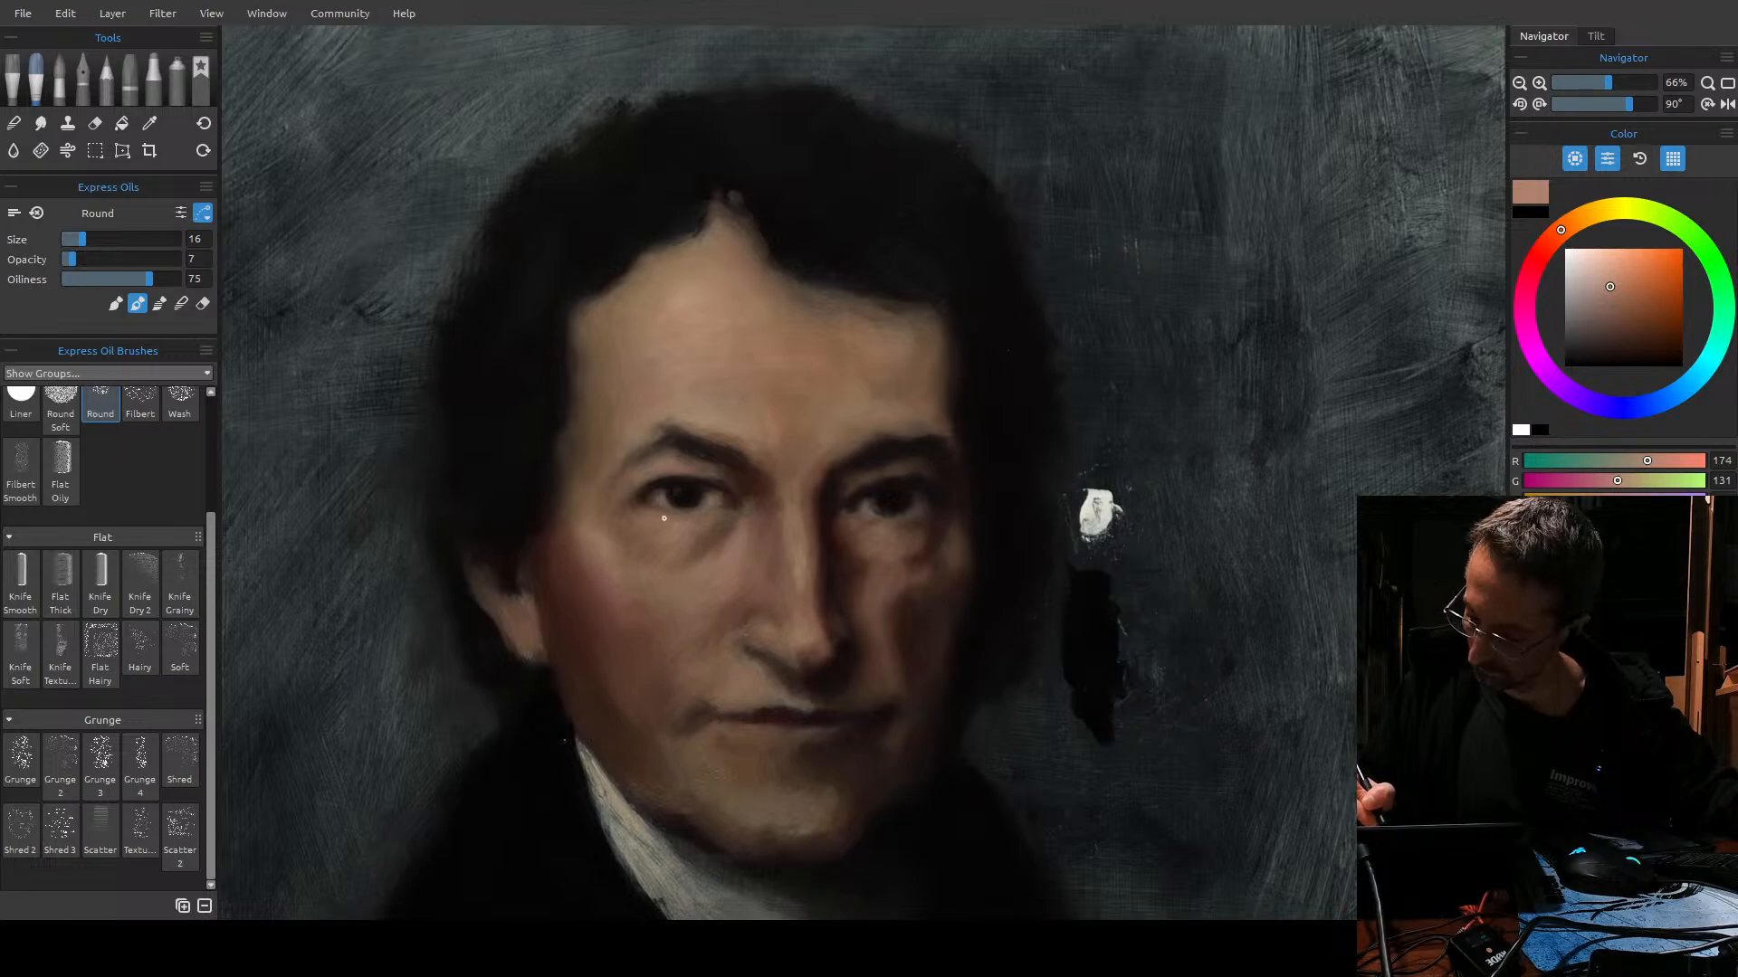
{"action": "key", "text": "bracketleft"}
{"action": "key", "text": "bracketleft"}
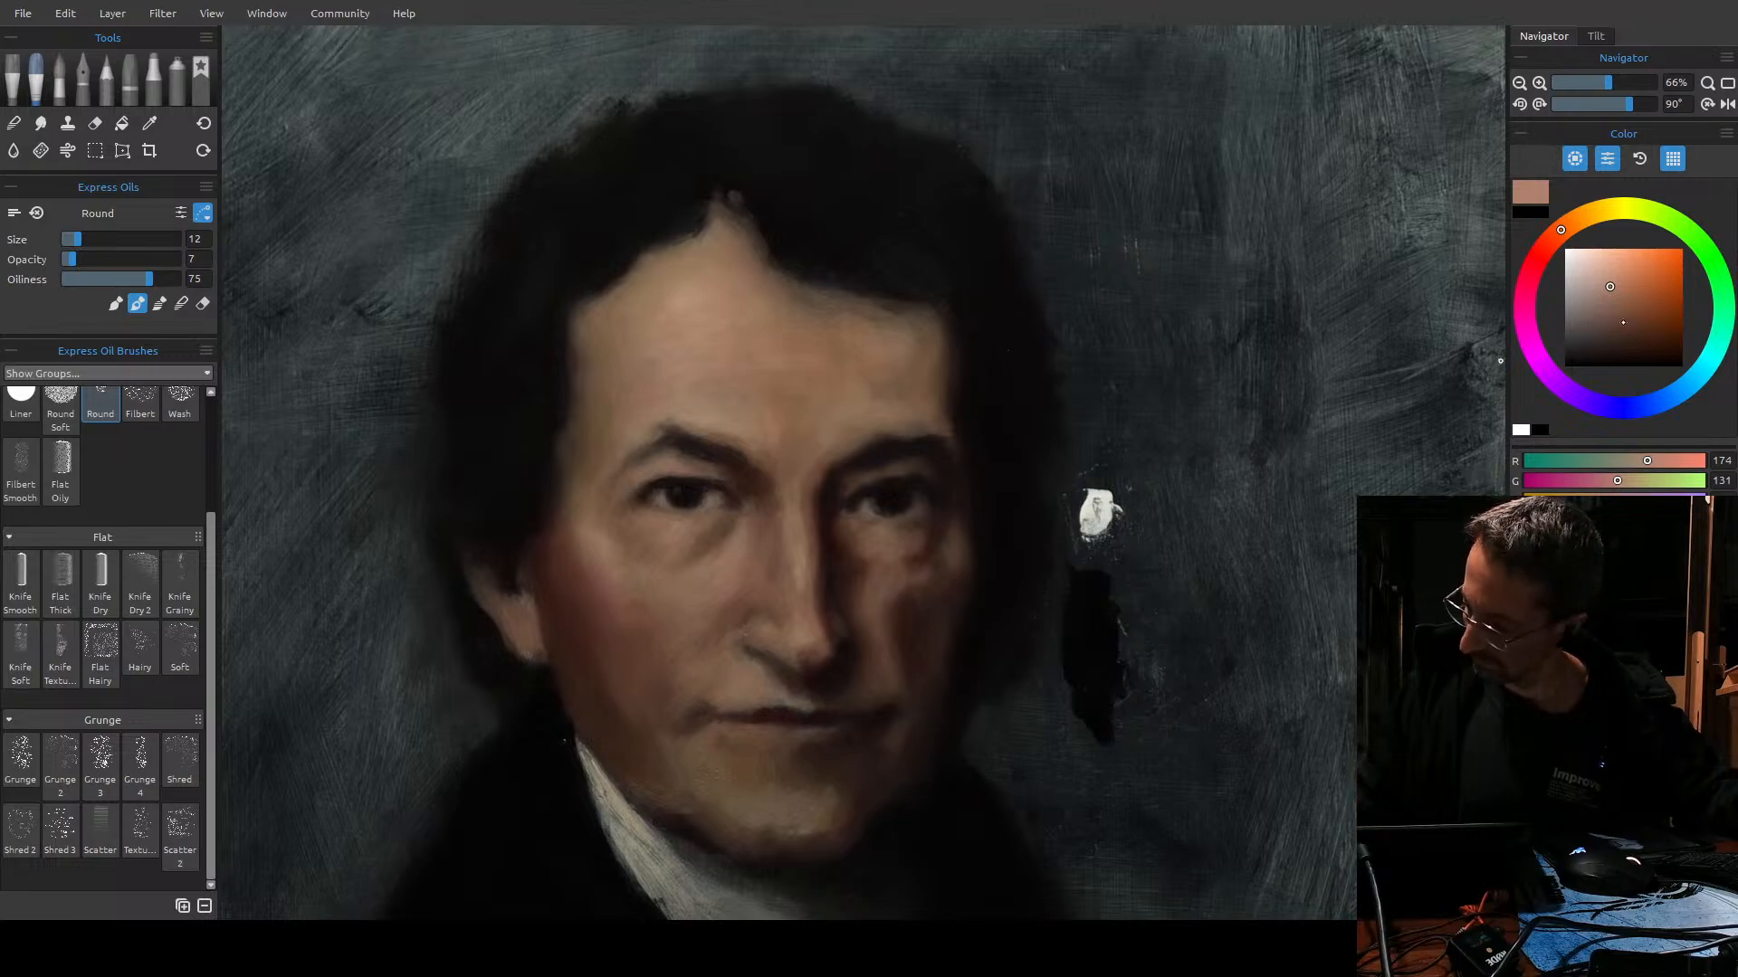
Sample the dark brown (R 89, G 59) at the inner eye corner and shade around the eyes, enlarging the brush to 18.
{"action": "left_click", "coordinate": [733, 492], "text": "alt"}
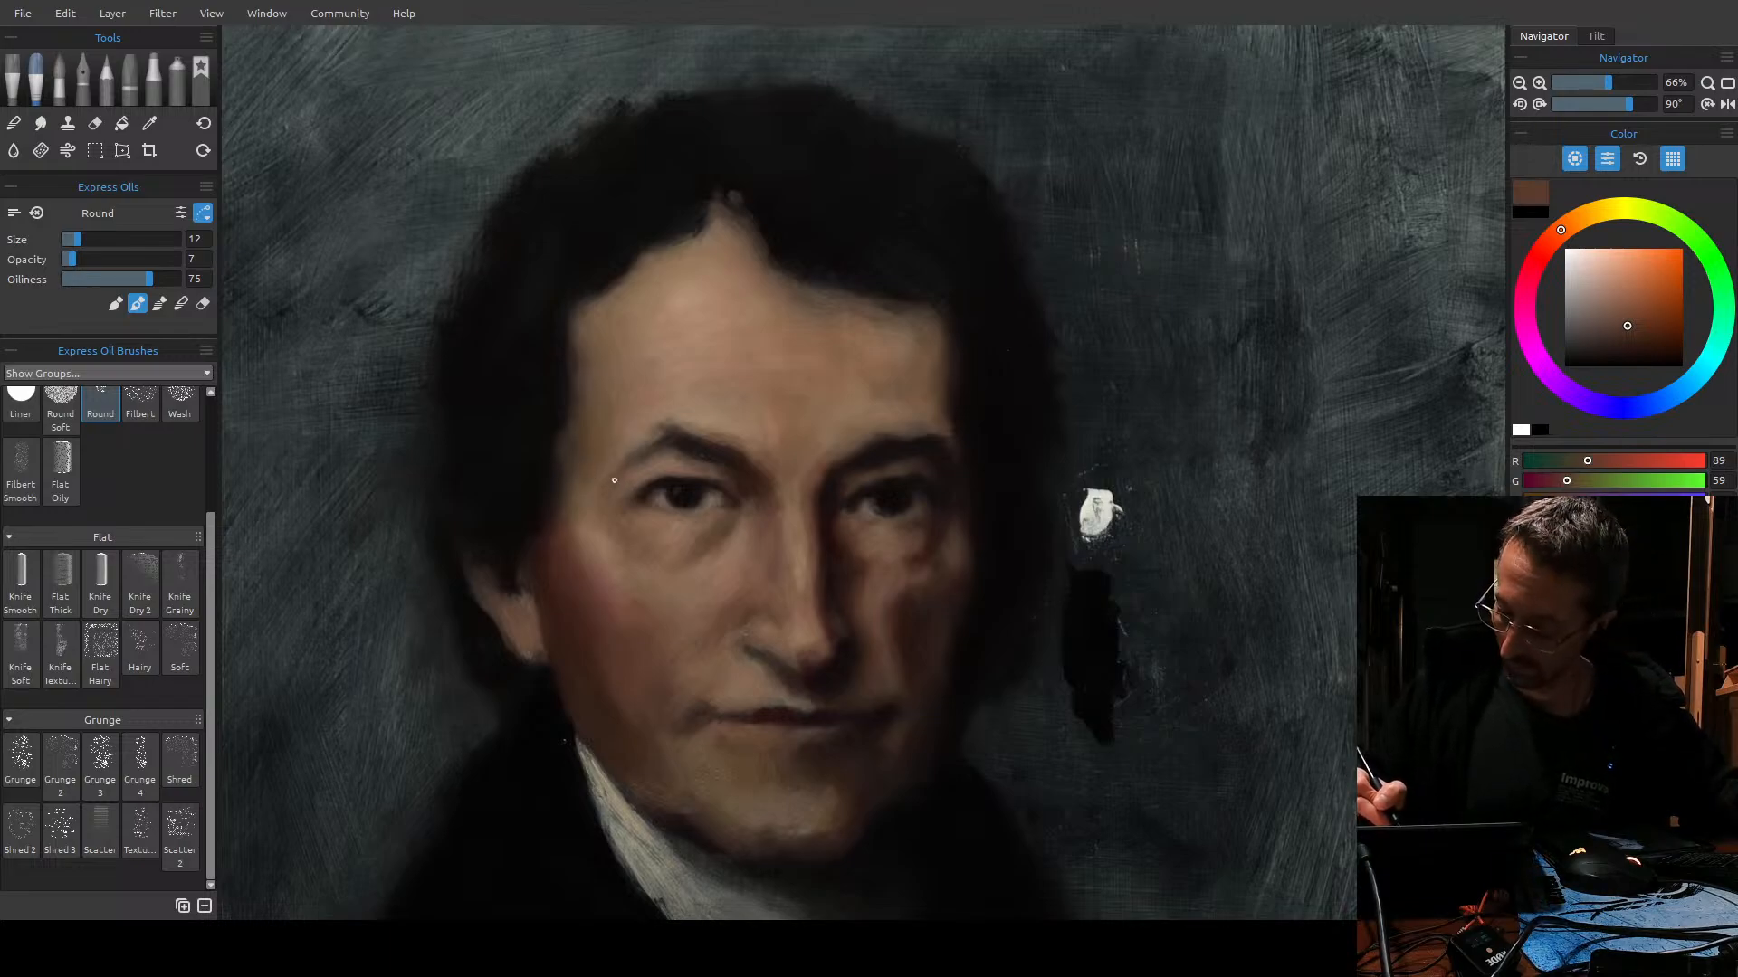
{"action": "key", "text": "bracketright"}
{"action": "key", "text": "bracketright"}
{"action": "key", "text": "bracketright"}
{"action": "key", "text": "bracketright"}
{"action": "key", "text": "bracketright"}
{"action": "key", "text": "bracketright"}
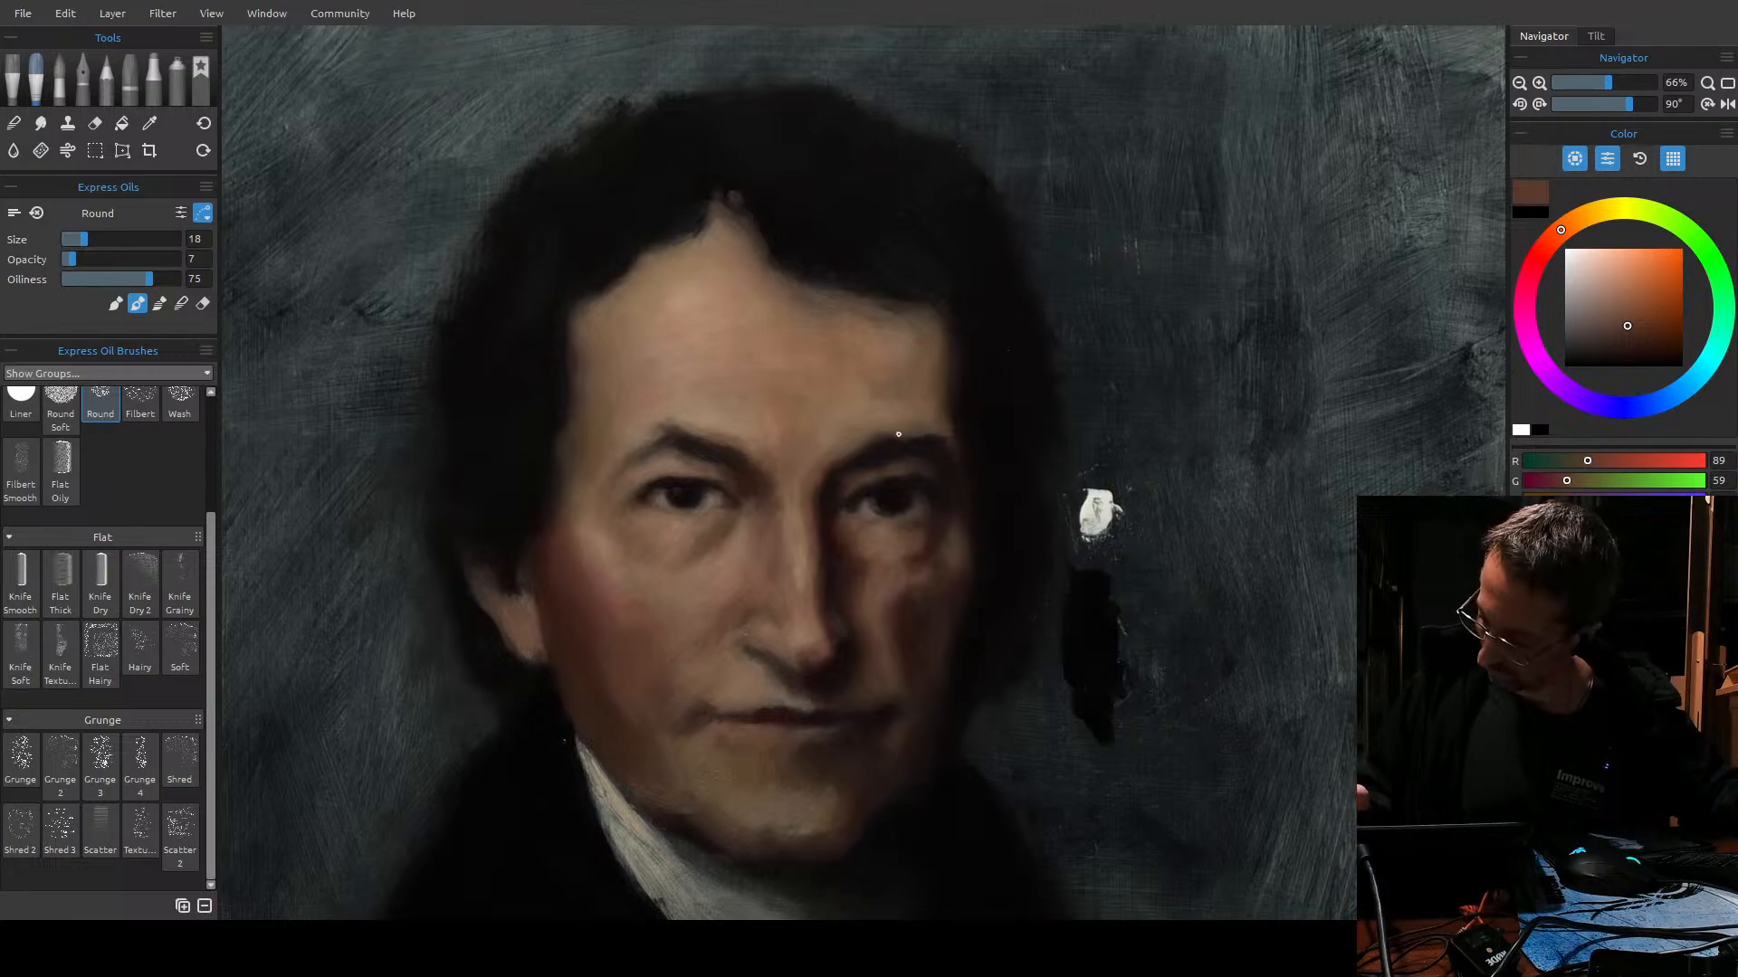
Mix greyer and deeper browns (R 89, G 67; R 67, G 46) for the eyes and brows, setting opacity to 13 and size to 14.
{"action": "left_click", "coordinate": [1611, 325]}
{"action": "key", "text": "]"}
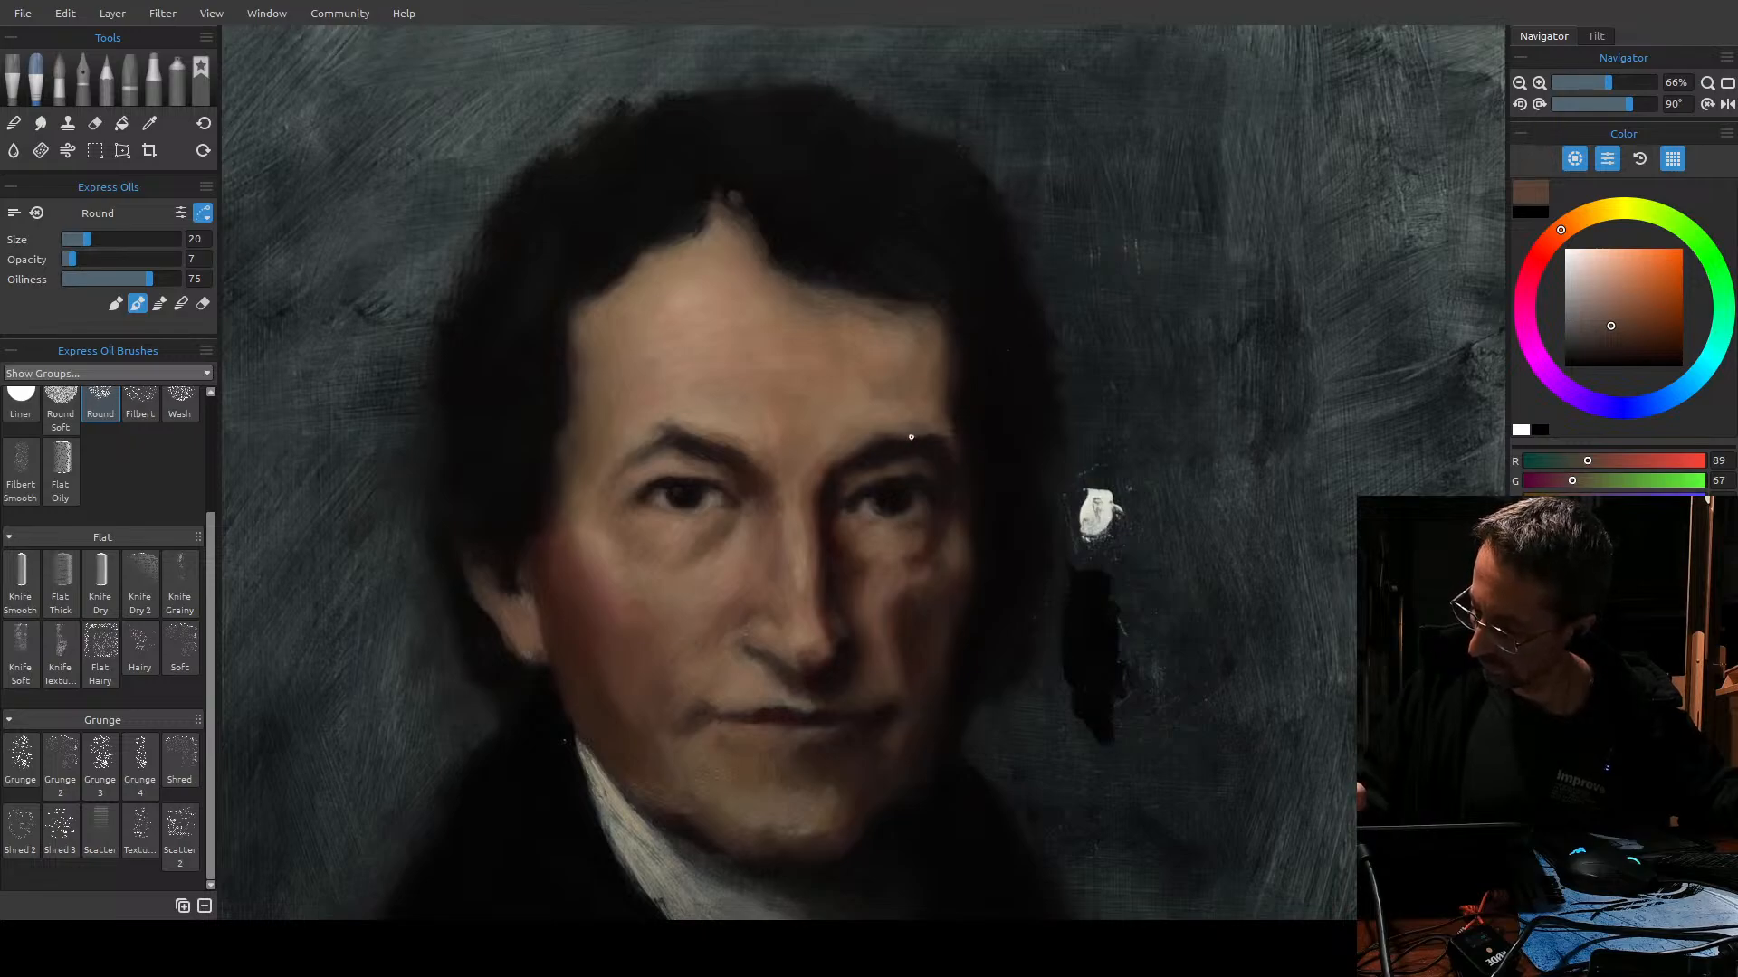
{"action": "key", "text": "["}
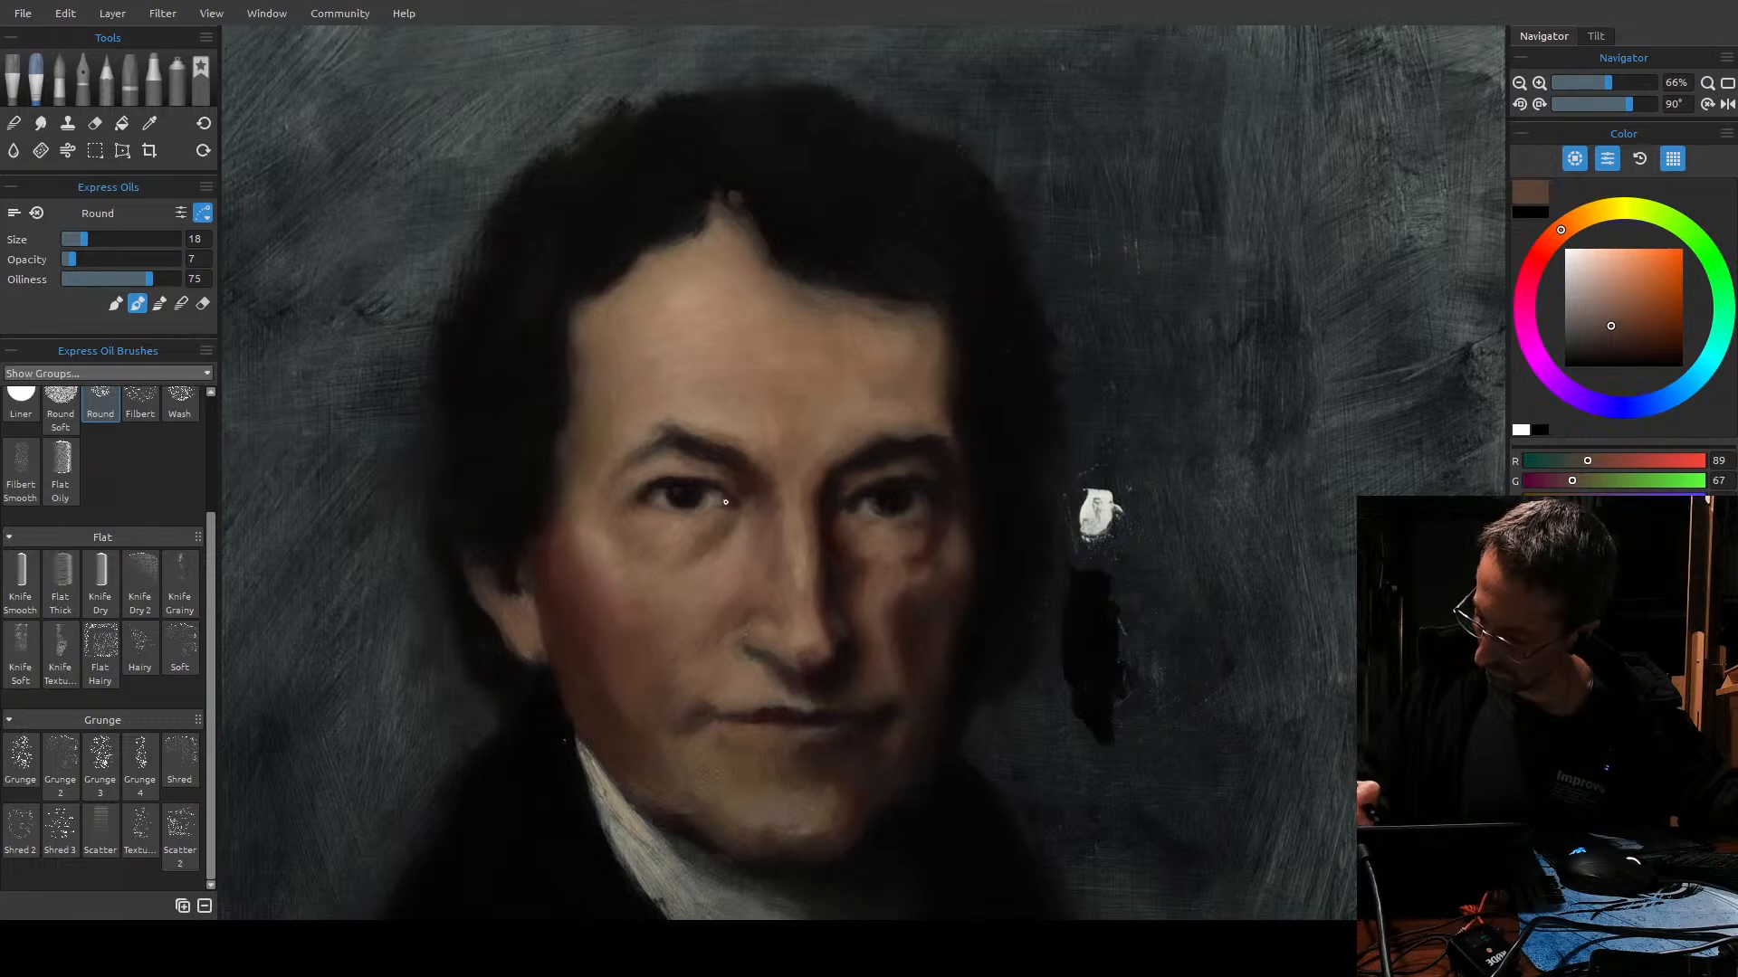
{"action": "left_click", "coordinate": [1621, 338]}
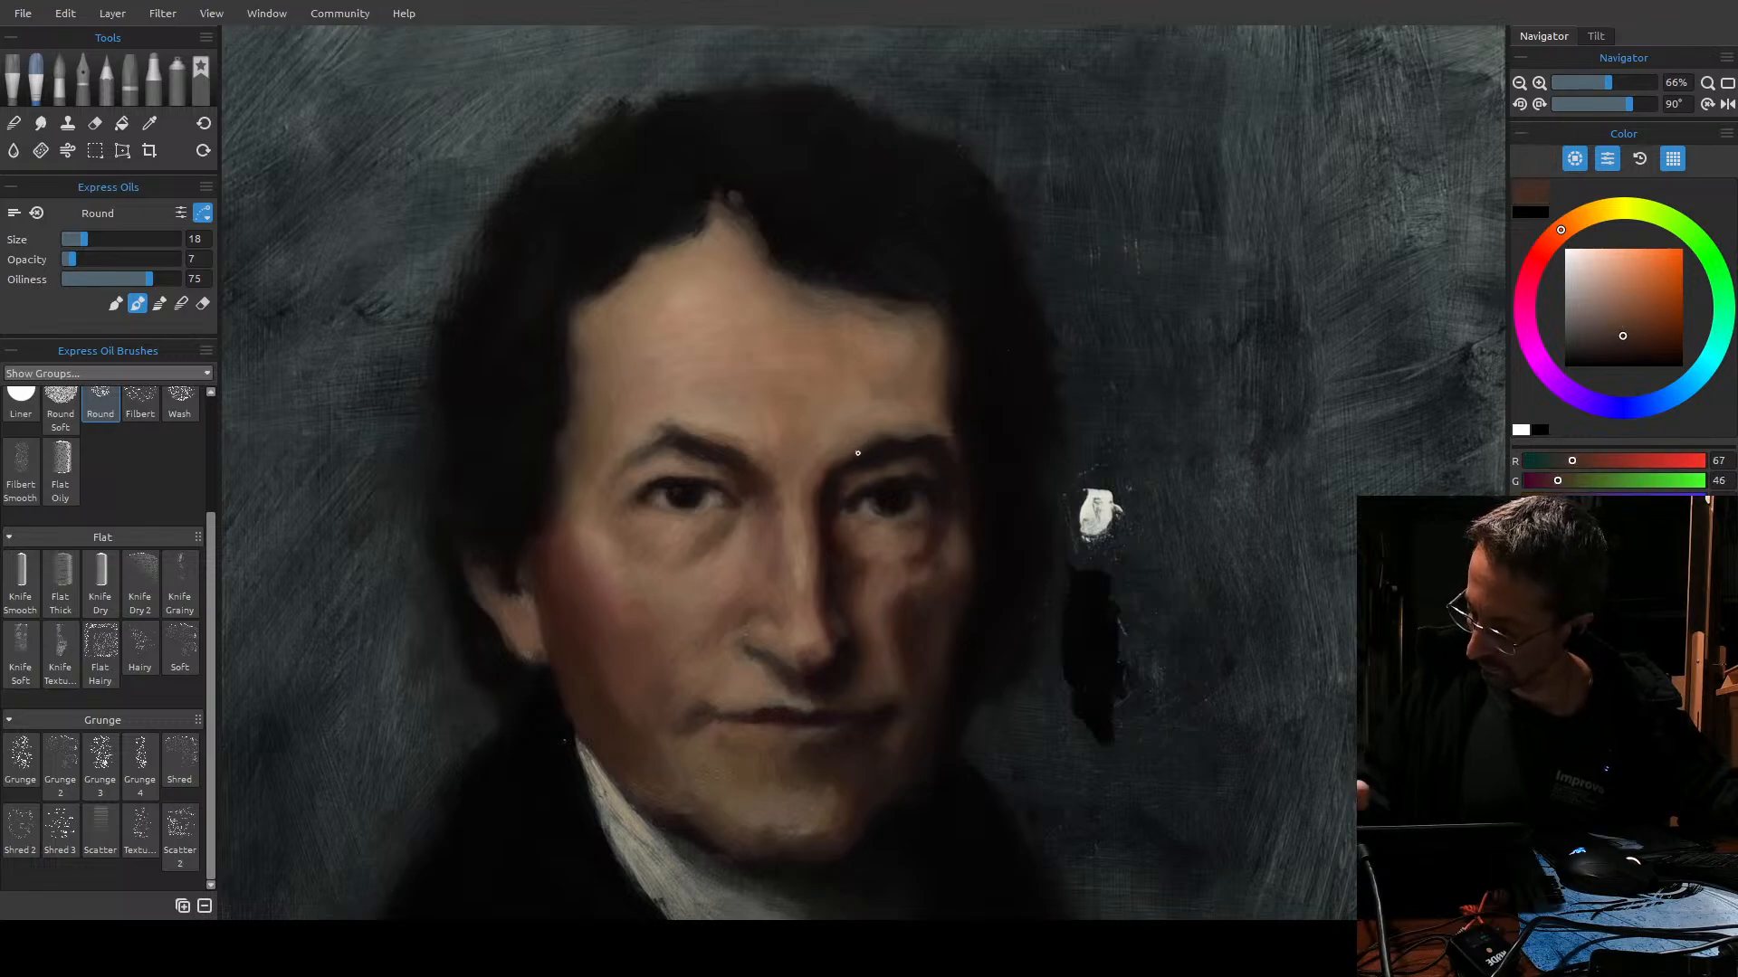
{"action": "left_click", "coordinate": [78, 263]}
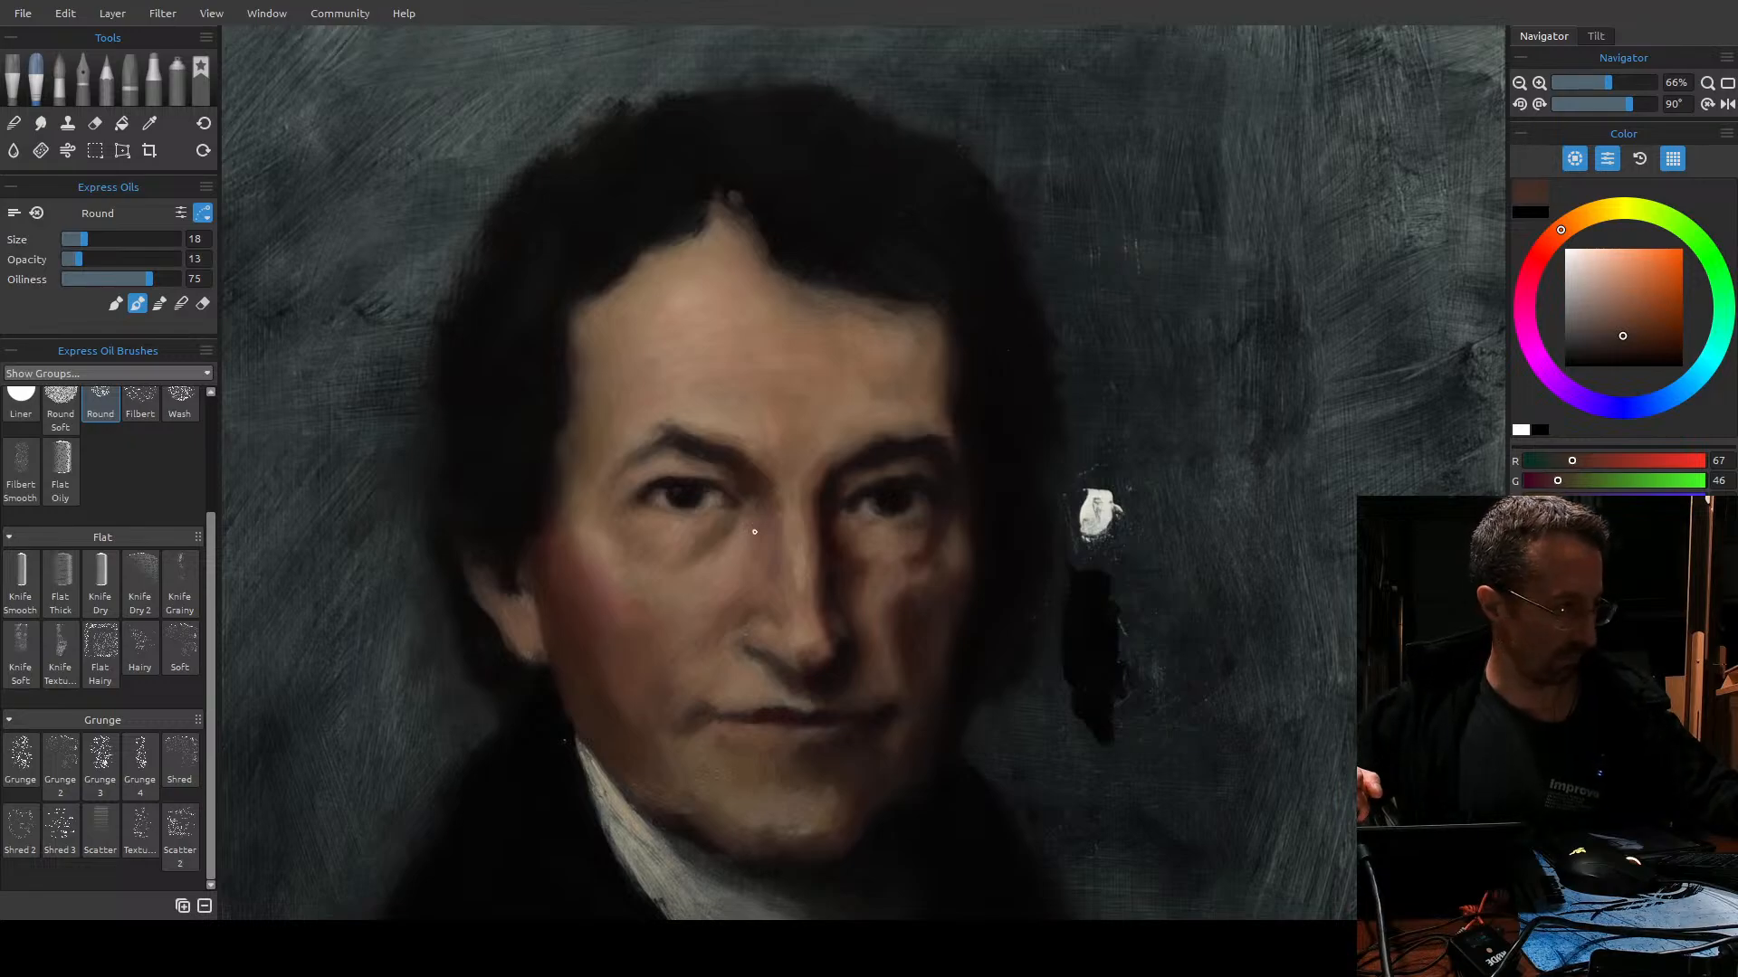
{"action": "key", "text": "bracketleft"}
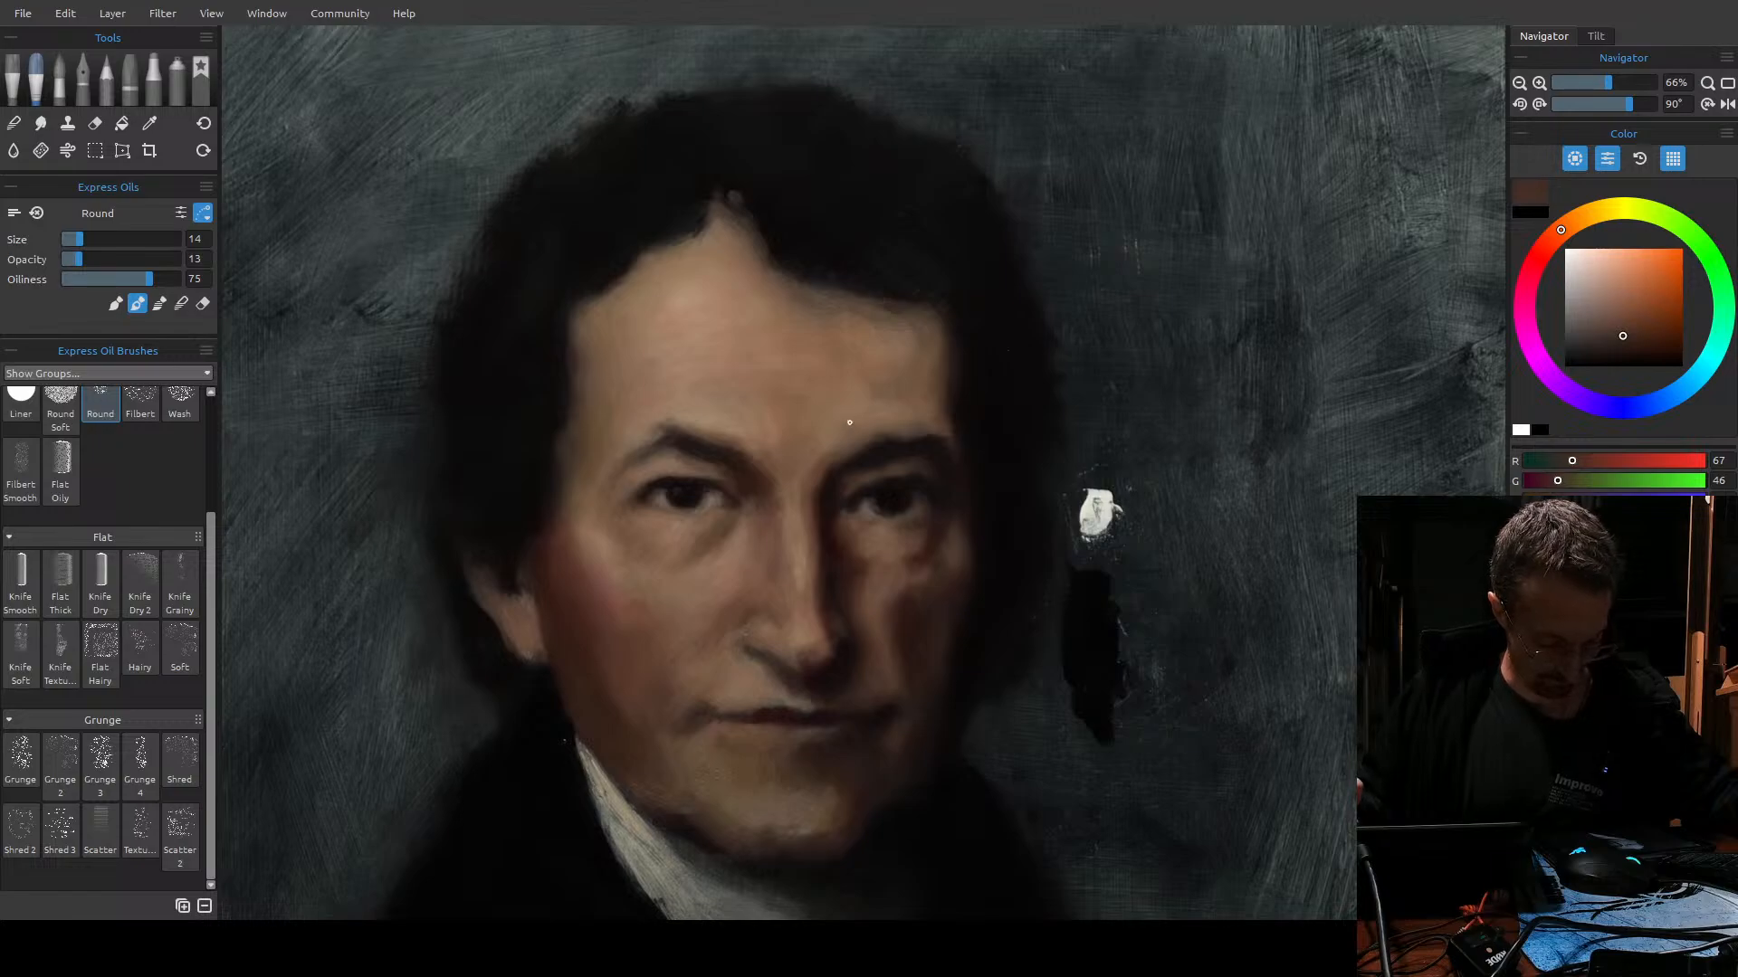
Shade between the brows and along the nose bridge with the deep brown, enlarging the brush through 30 and 45 to 50.
{"action": "key", "text": "bracketright"}
{"action": "key", "text": "bracketright"}
{"action": "key", "text": "bracketright"}
{"action": "key", "text": "bracketright"}
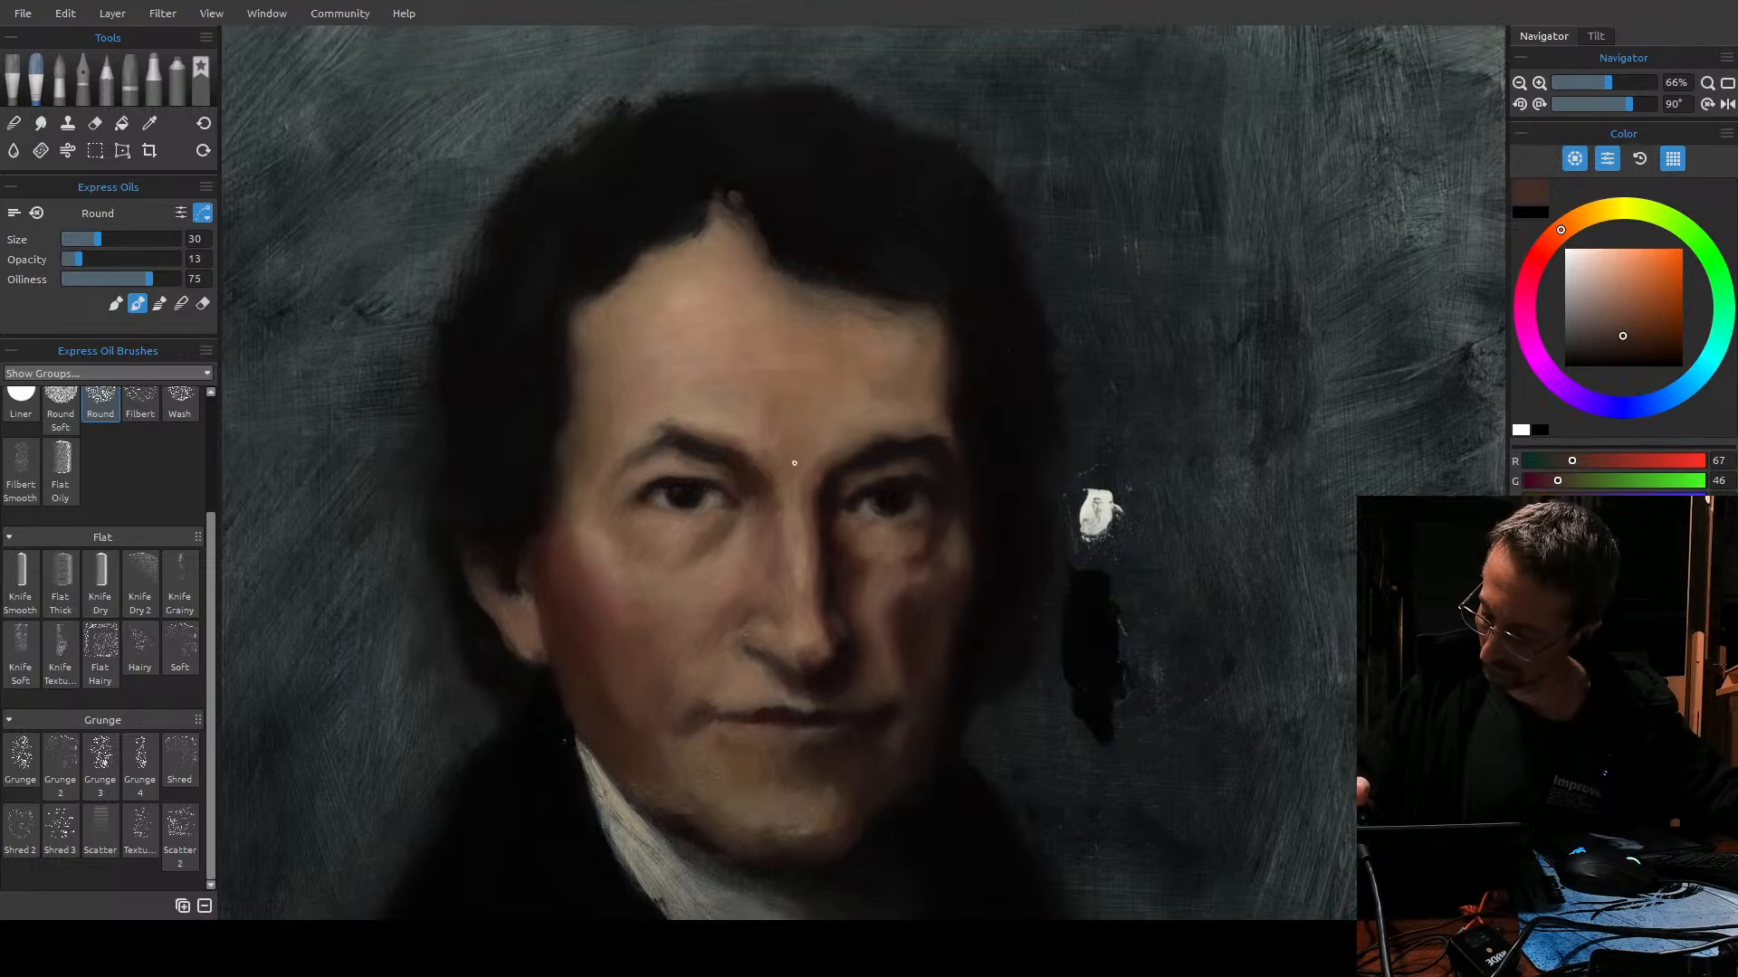
{"action": "key", "text": "bracketright"}
{"action": "key", "text": "bracketright"}
{"action": "key", "text": "bracketright"}
{"action": "key", "text": "bracketright"}
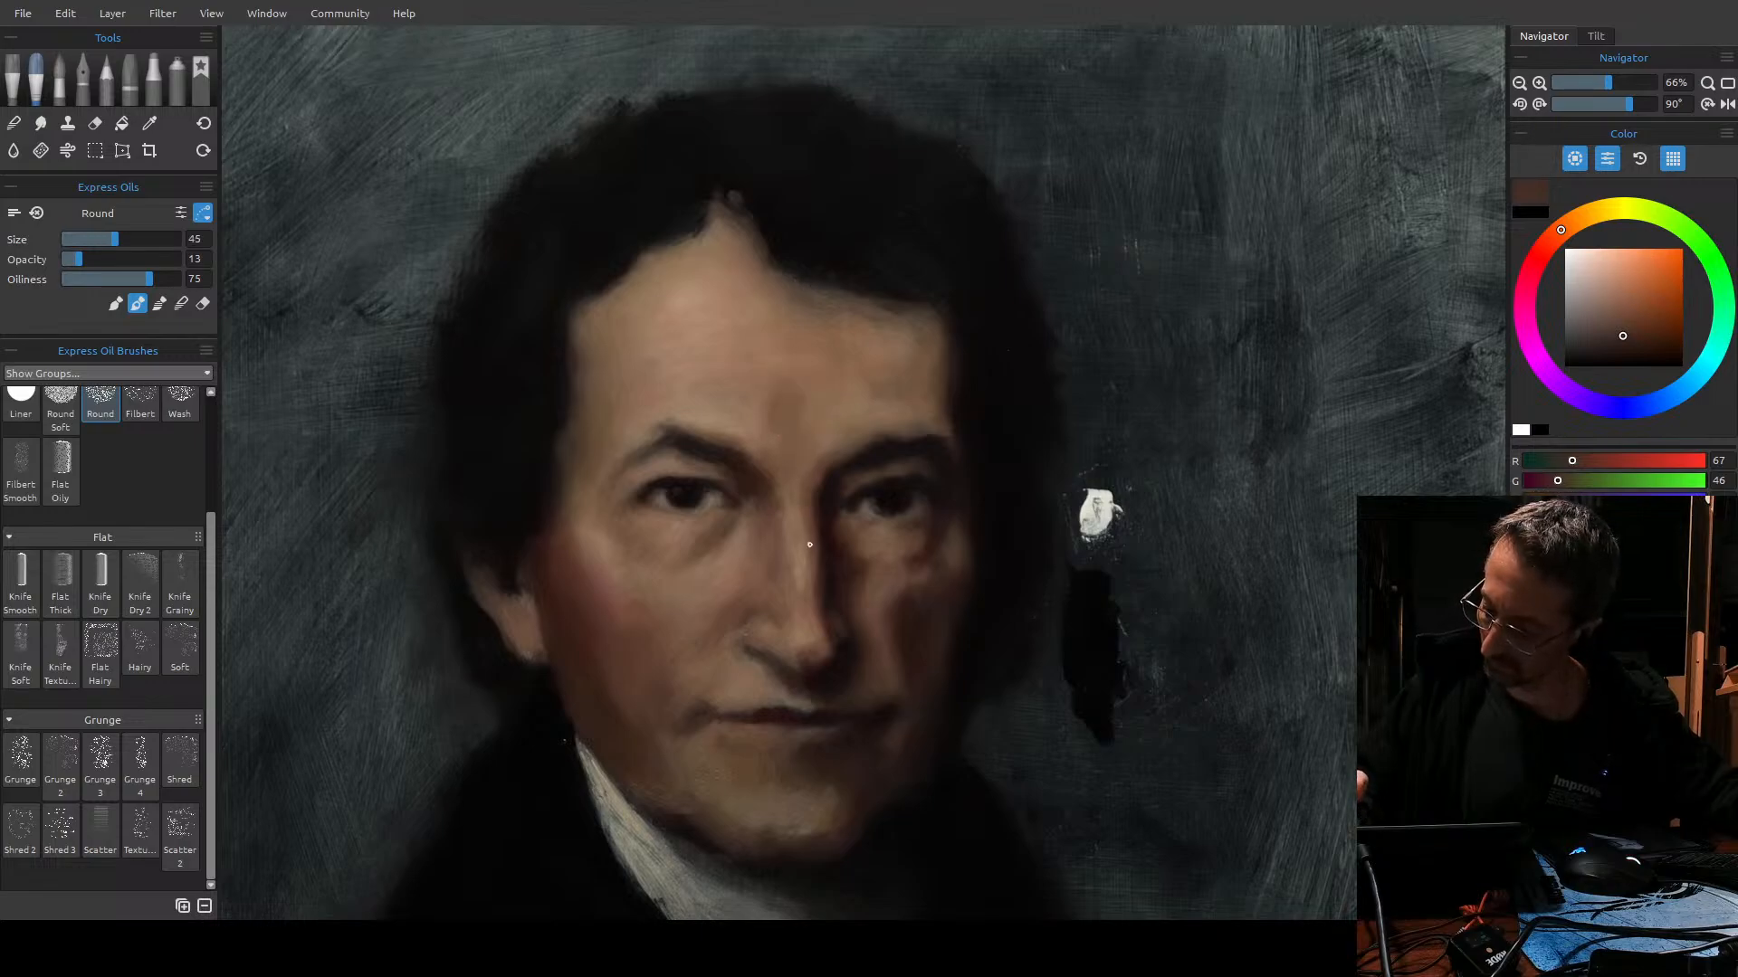
{"action": "key", "text": "bracketright"}
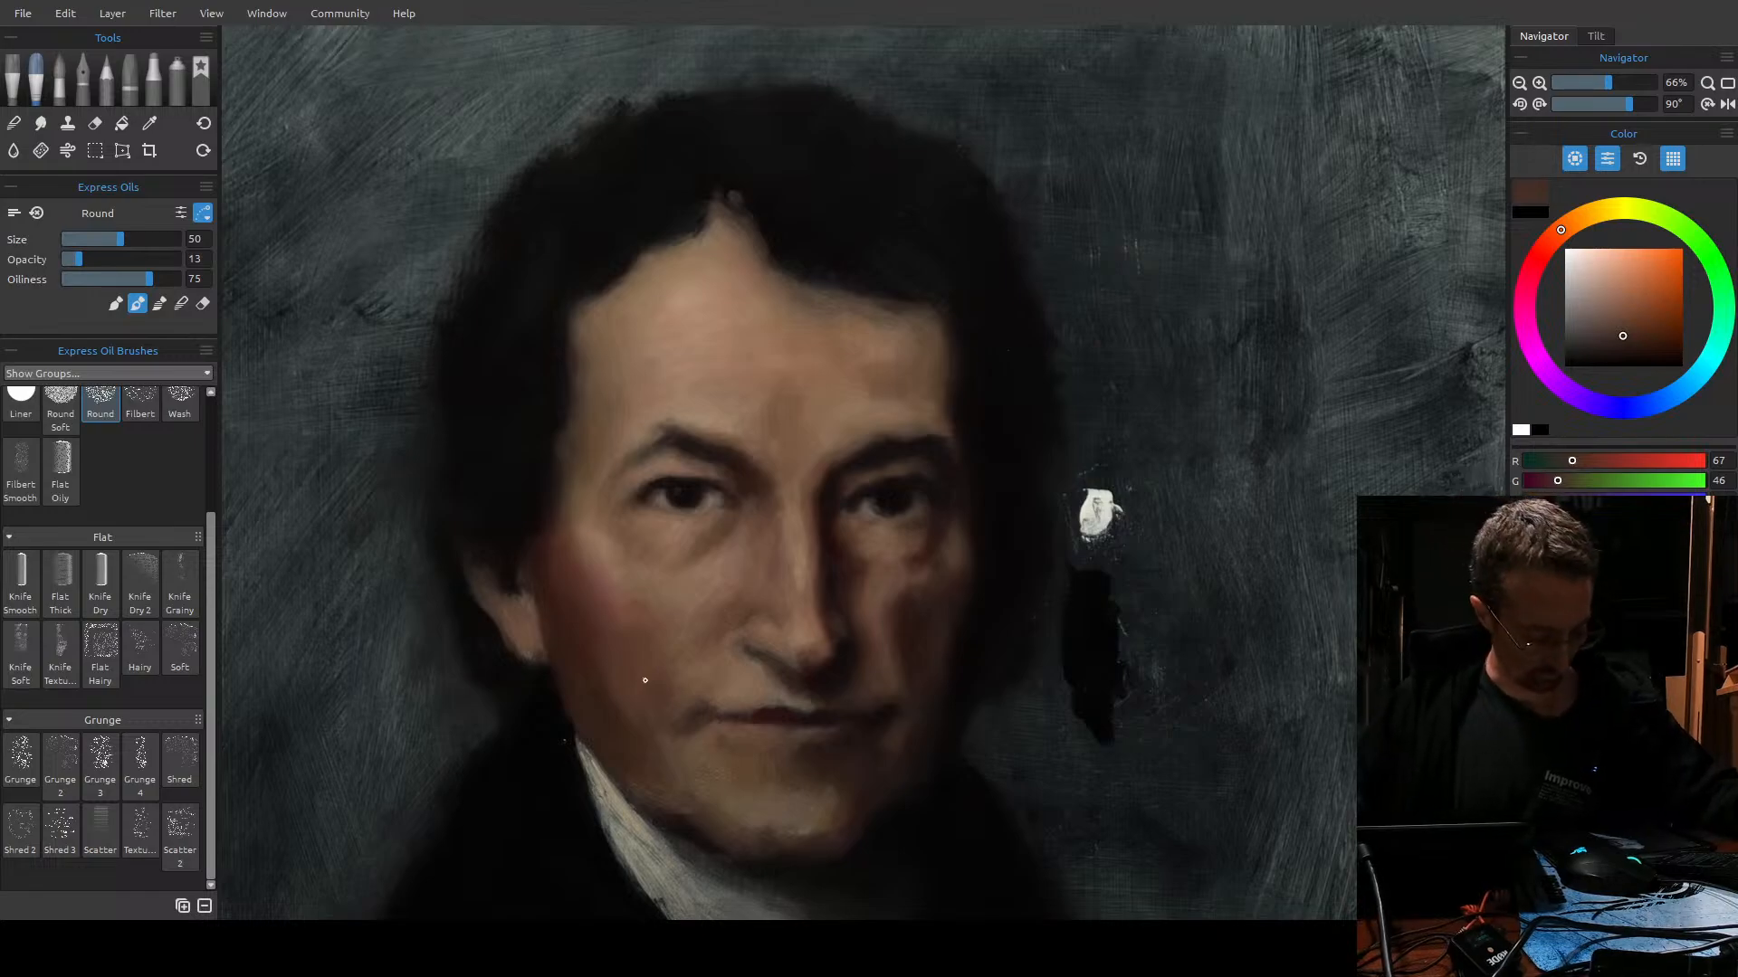
Mix a dark reddish brown (R 49, G 25) and deepen the shadow-side cheek beside the nose and mouth at brush size 40.
{"action": "key", "text": "["}
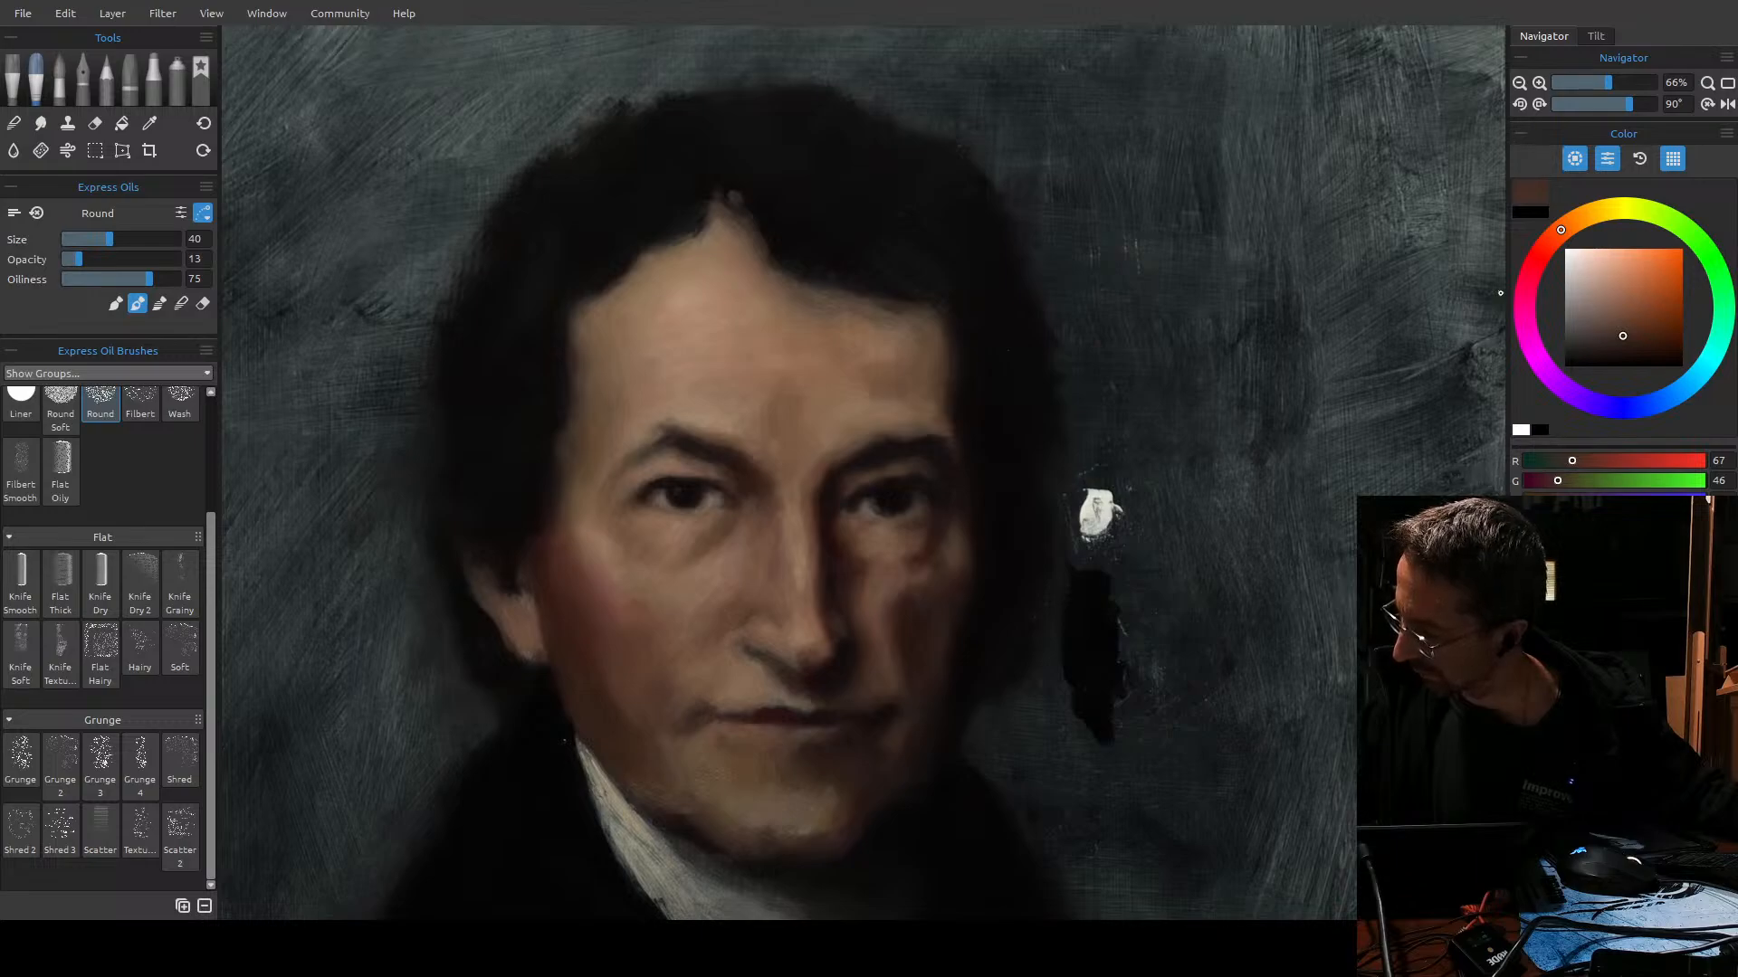
{"action": "mouse_move", "coordinate": [1561, 230]}
{"action": "left_mouse_down"}
{"action": "mouse_move", "coordinate": [1537, 256]}
{"action": "mouse_move", "coordinate": [1549, 241]}
{"action": "left_mouse_up"}
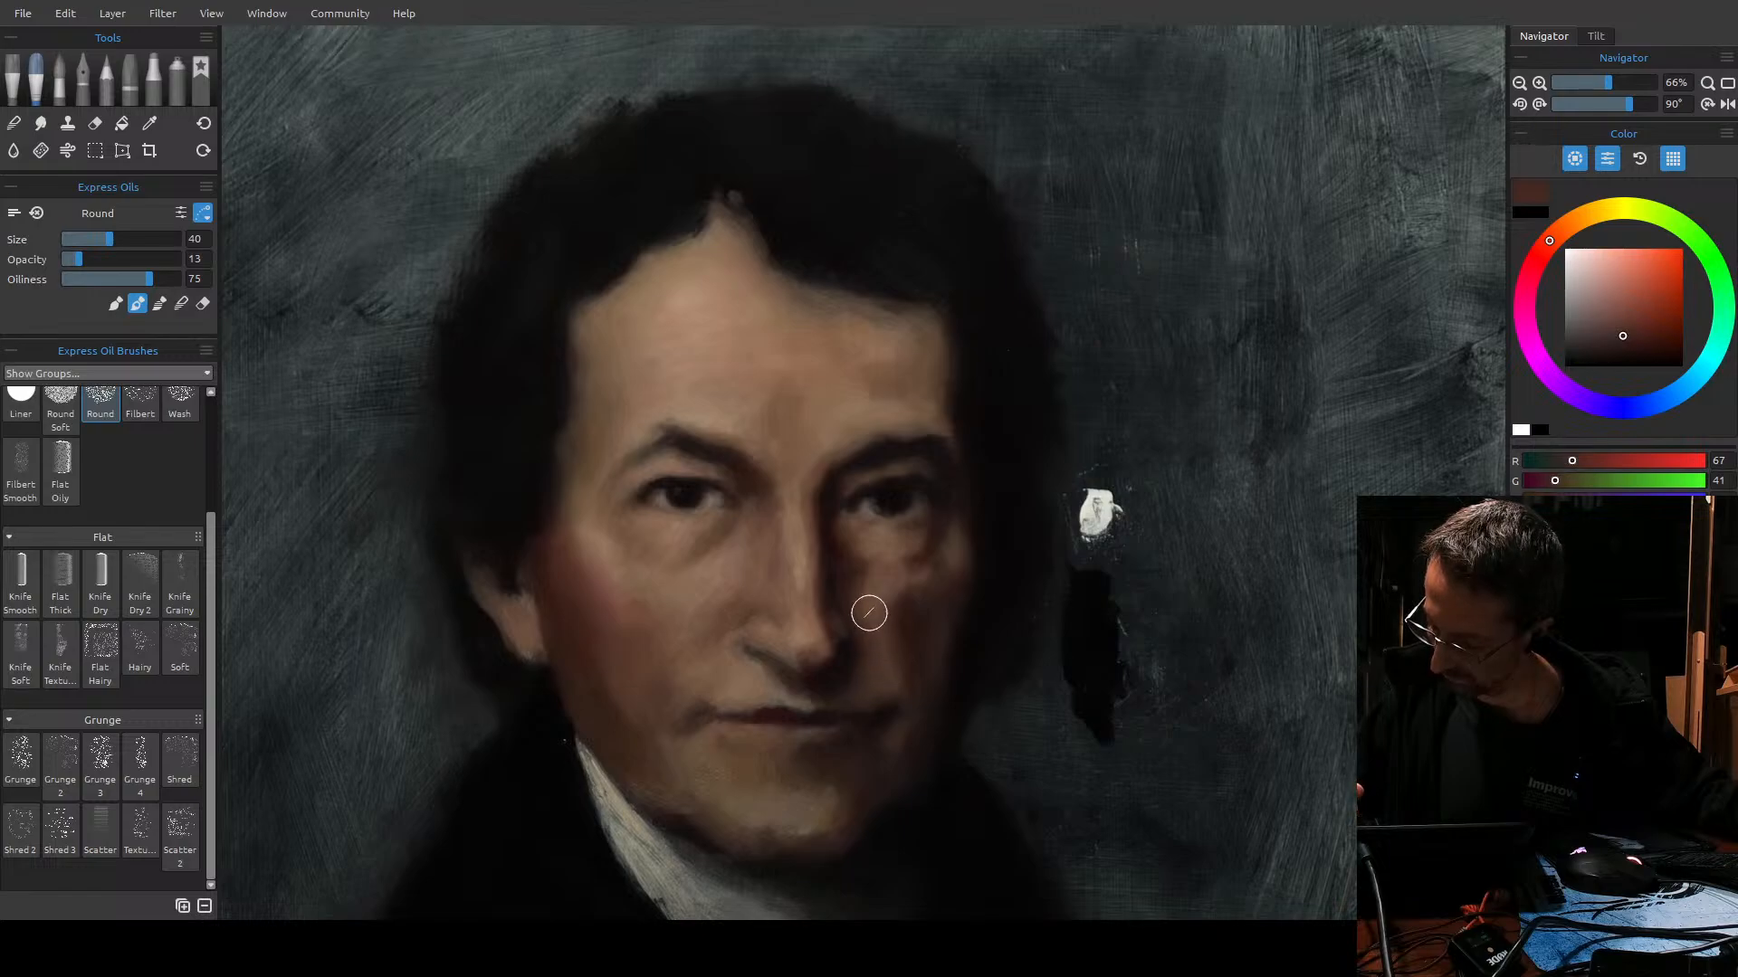
{"action": "left_click", "coordinate": [904, 652], "text": "alt"}
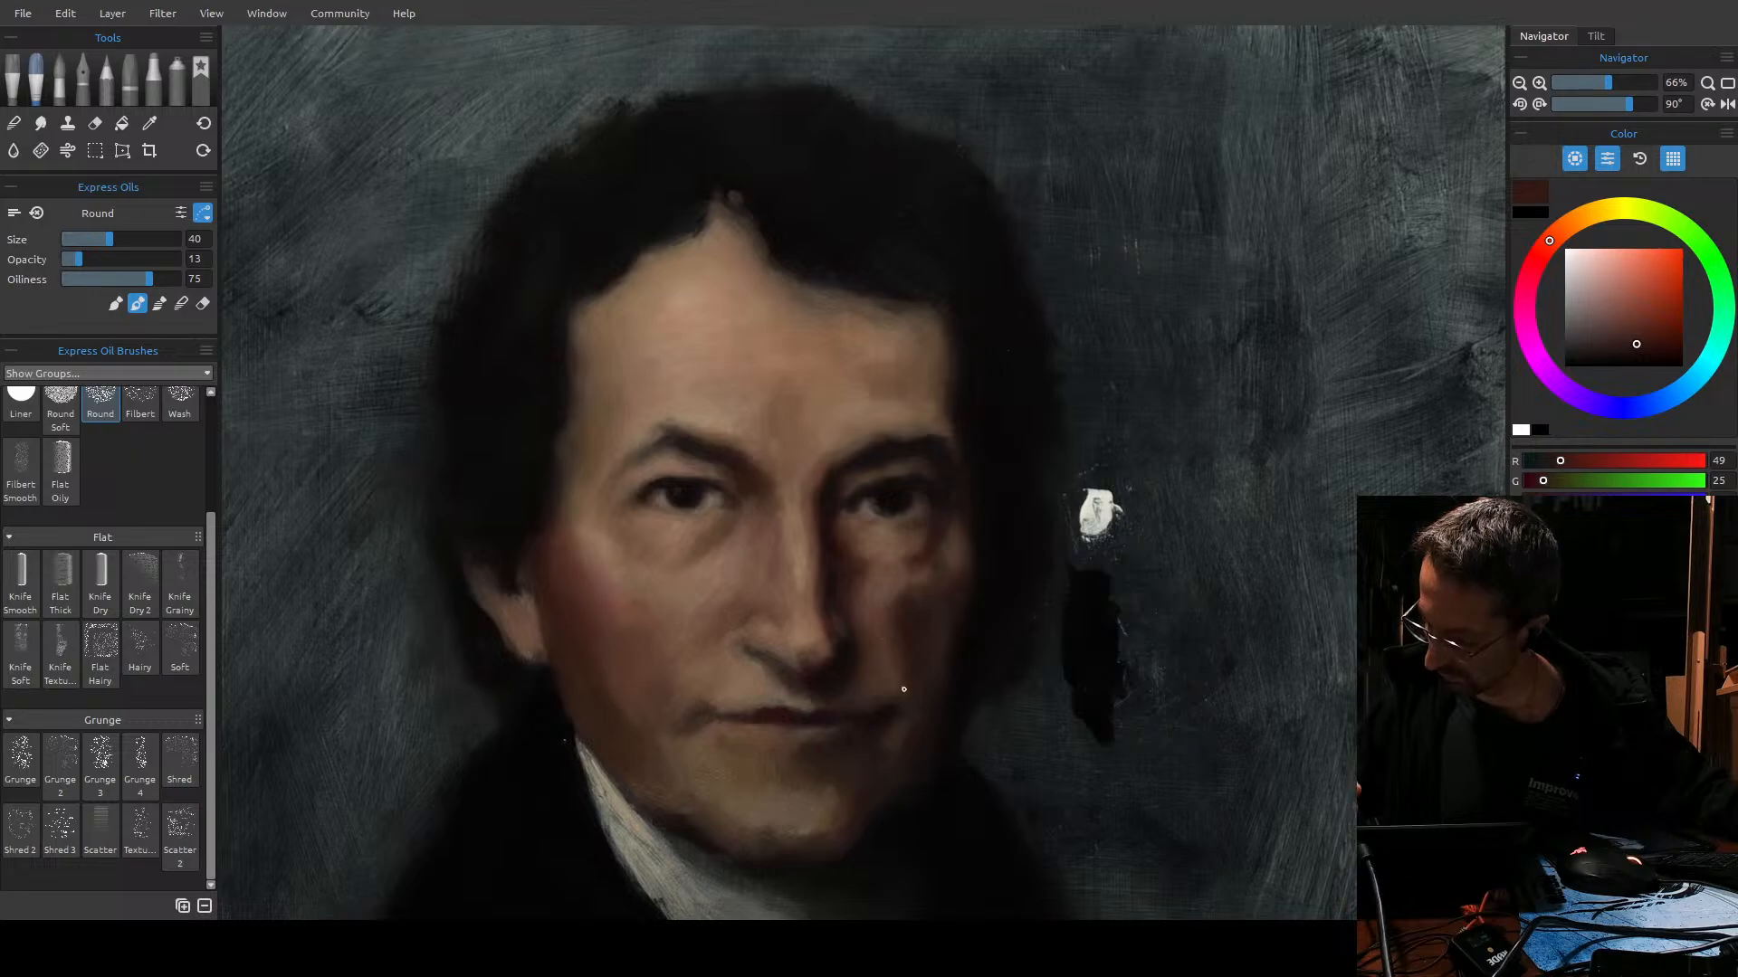
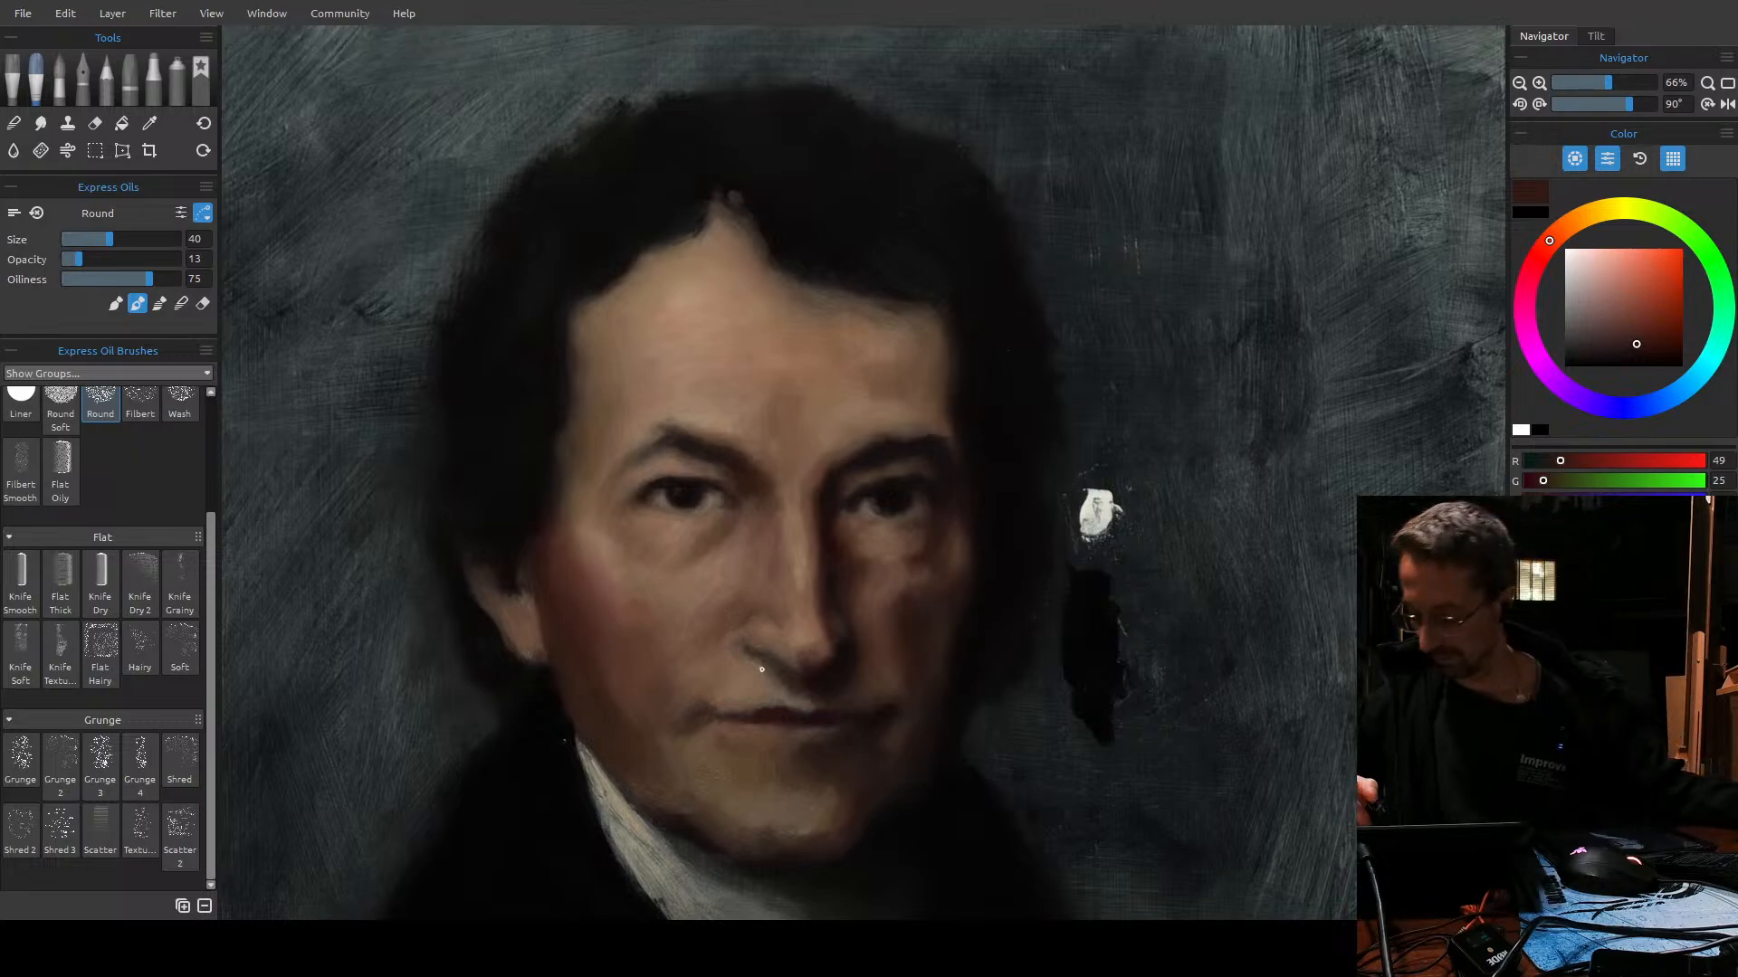
{"action": "mouse_move", "coordinate": [781, 707]}
{"action": "left_mouse_down"}
{"action": "mouse_move", "coordinate": [791, 657]}
{"action": "mouse_move", "coordinate": [768, 657]}
{"action": "left_mouse_up"}
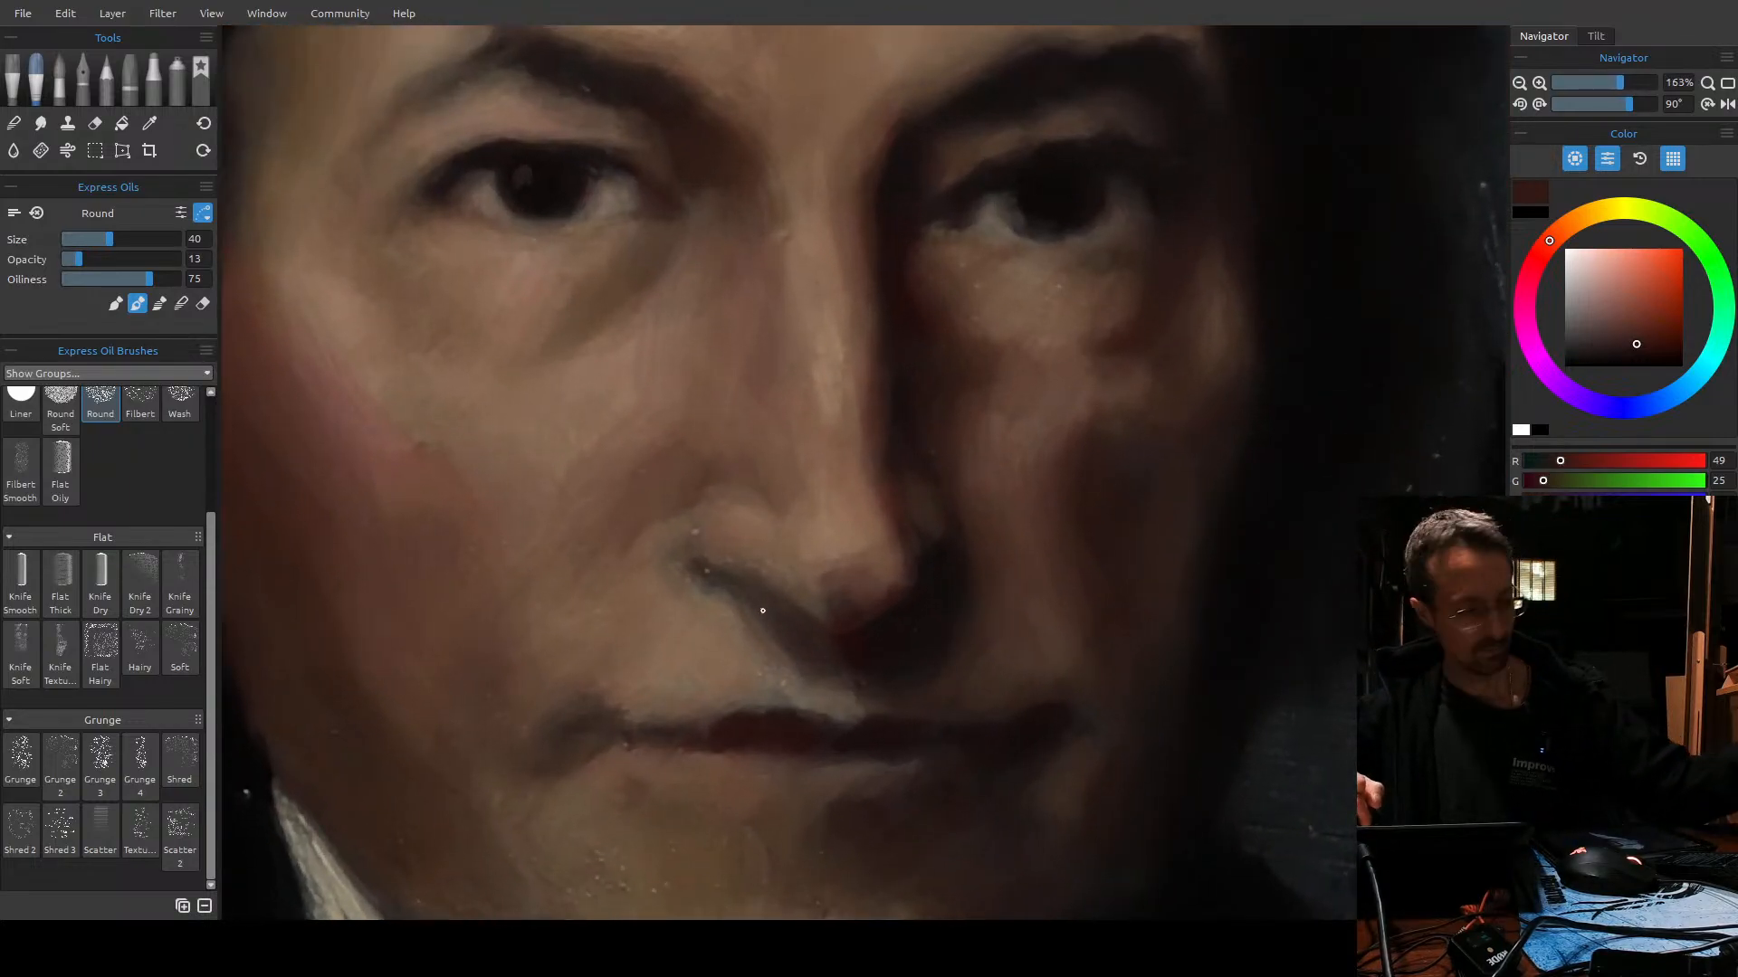
Darken the nostril and the shadow beneath the nose with the dark reddish brown, reducing the brush to 18 and adjusting it to 20.
{"action": "key", "text": "bracketleft"}
{"action": "key", "text": "bracketleft"}
{"action": "key", "text": "bracketleft"}
{"action": "key", "text": "bracketleft"}
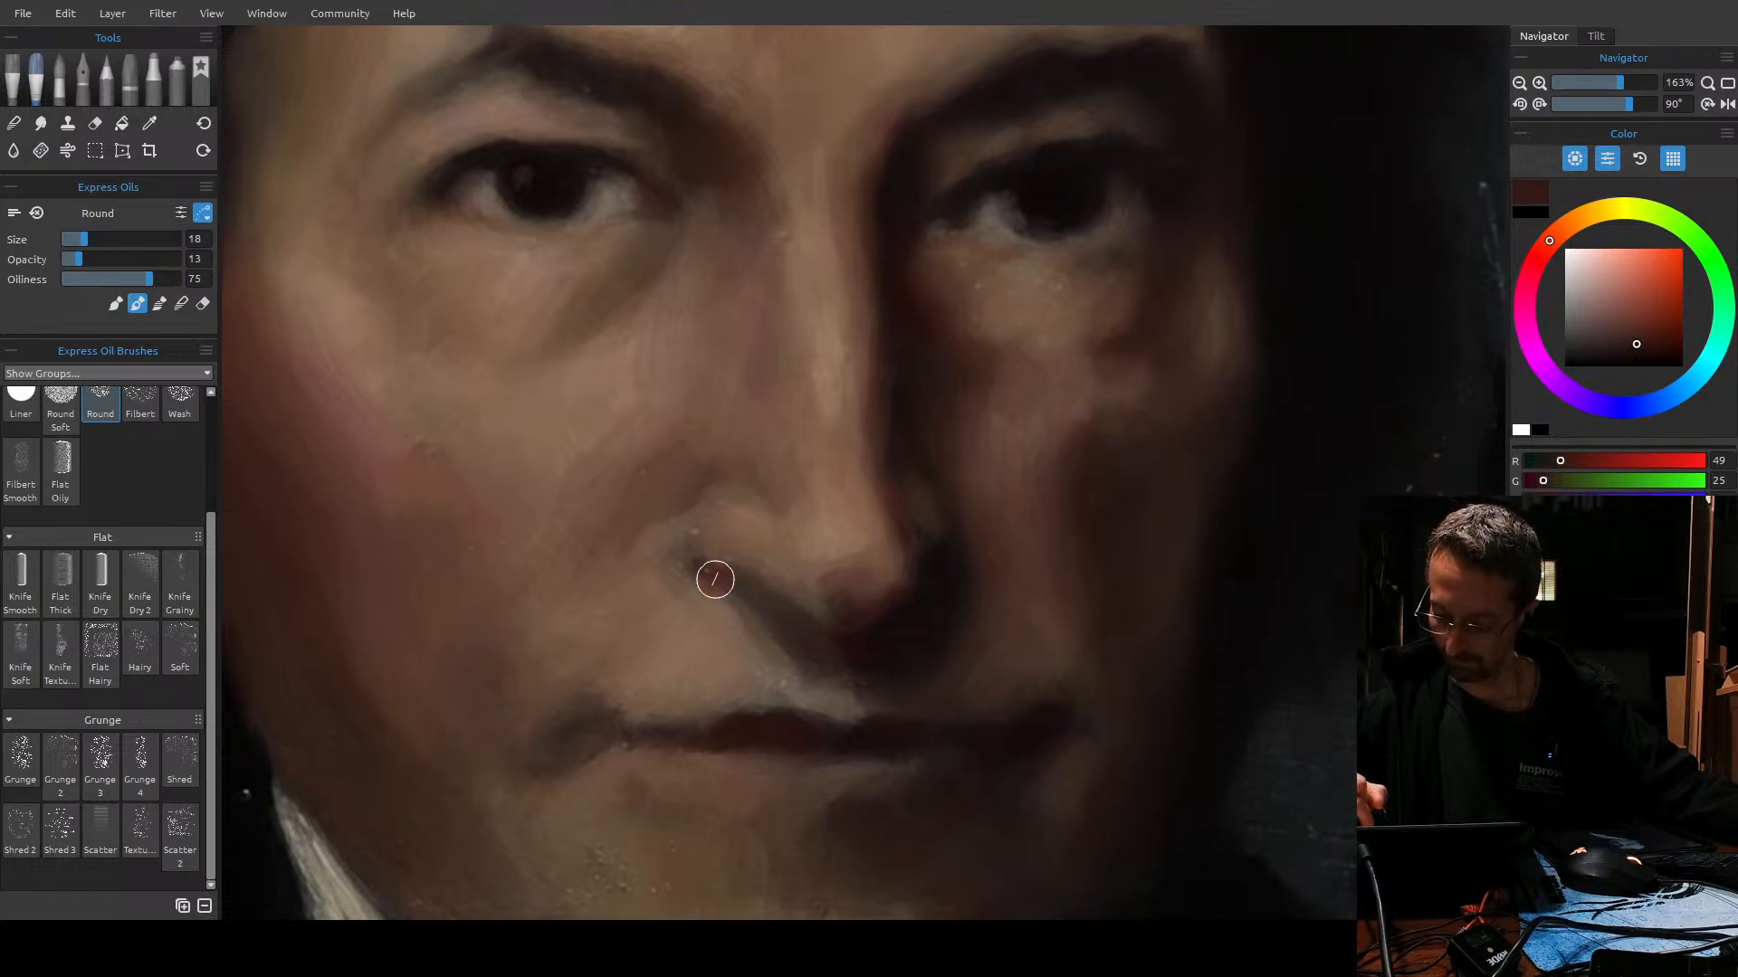
{"action": "key", "text": "bracketright"}
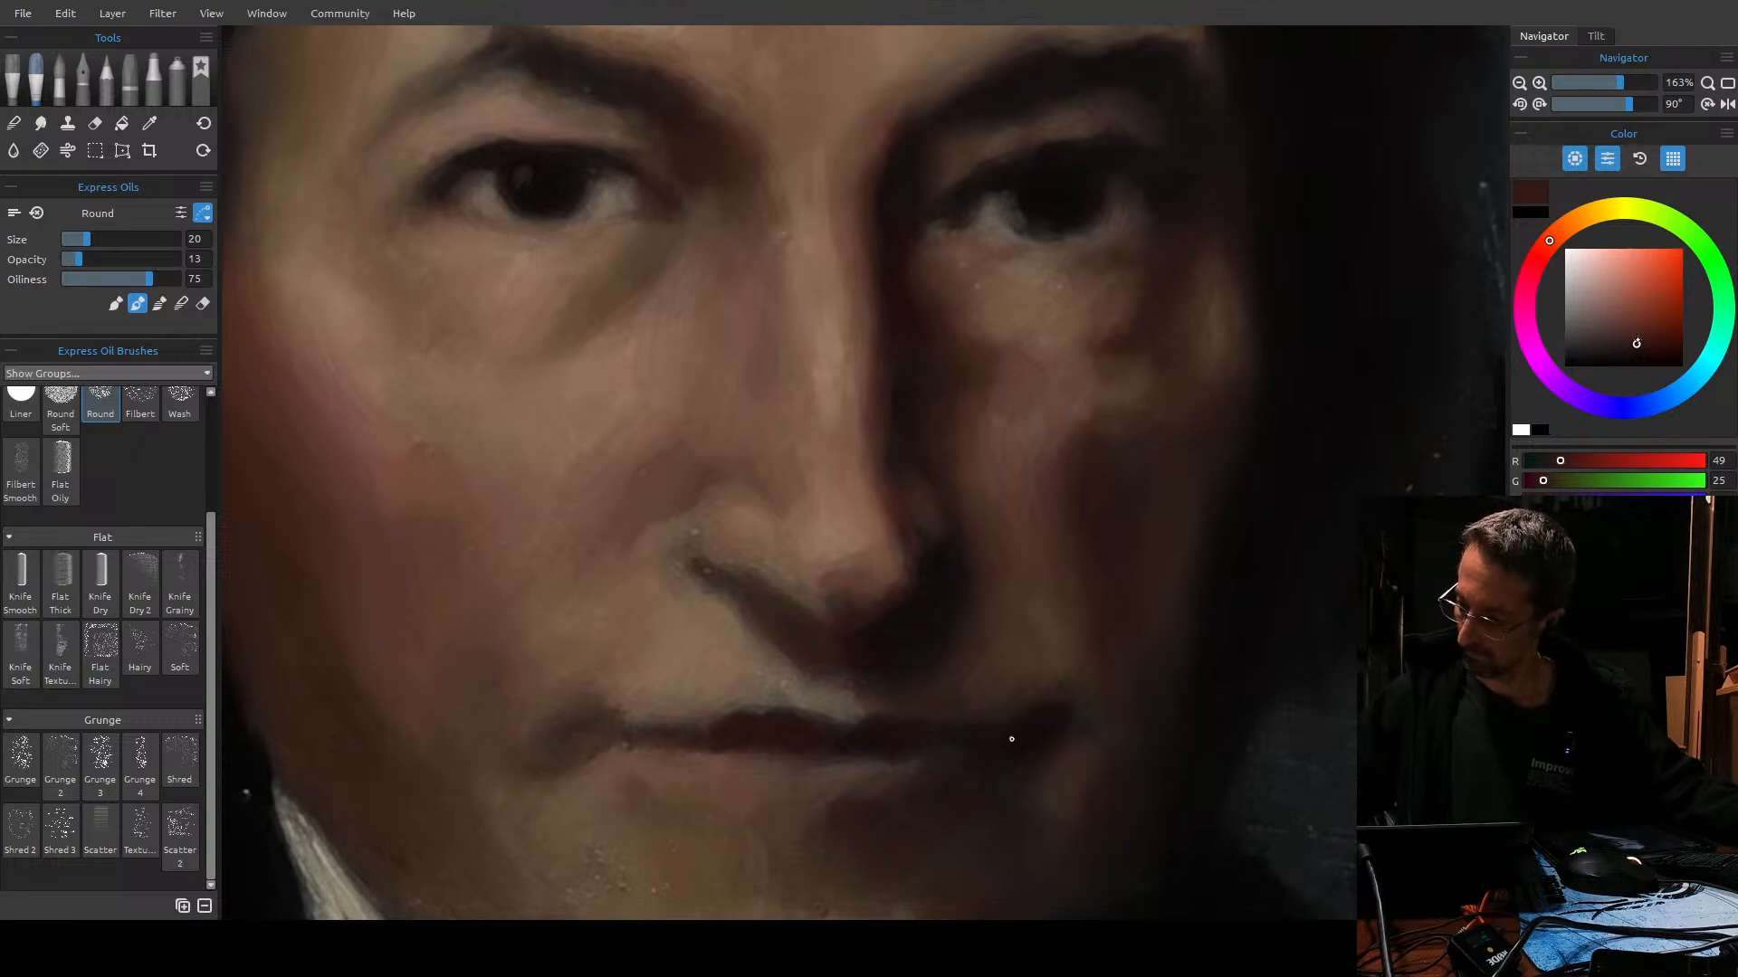
Mix a deeper red-brown (R 40, G 11) and deepen the shadow under the nose and the mouth line at brush sizes 16 and 12.
{"action": "key", "text": "bracketleft"}
{"action": "key", "text": "bracketleft"}
{"action": "key", "text": "bracketleft"}
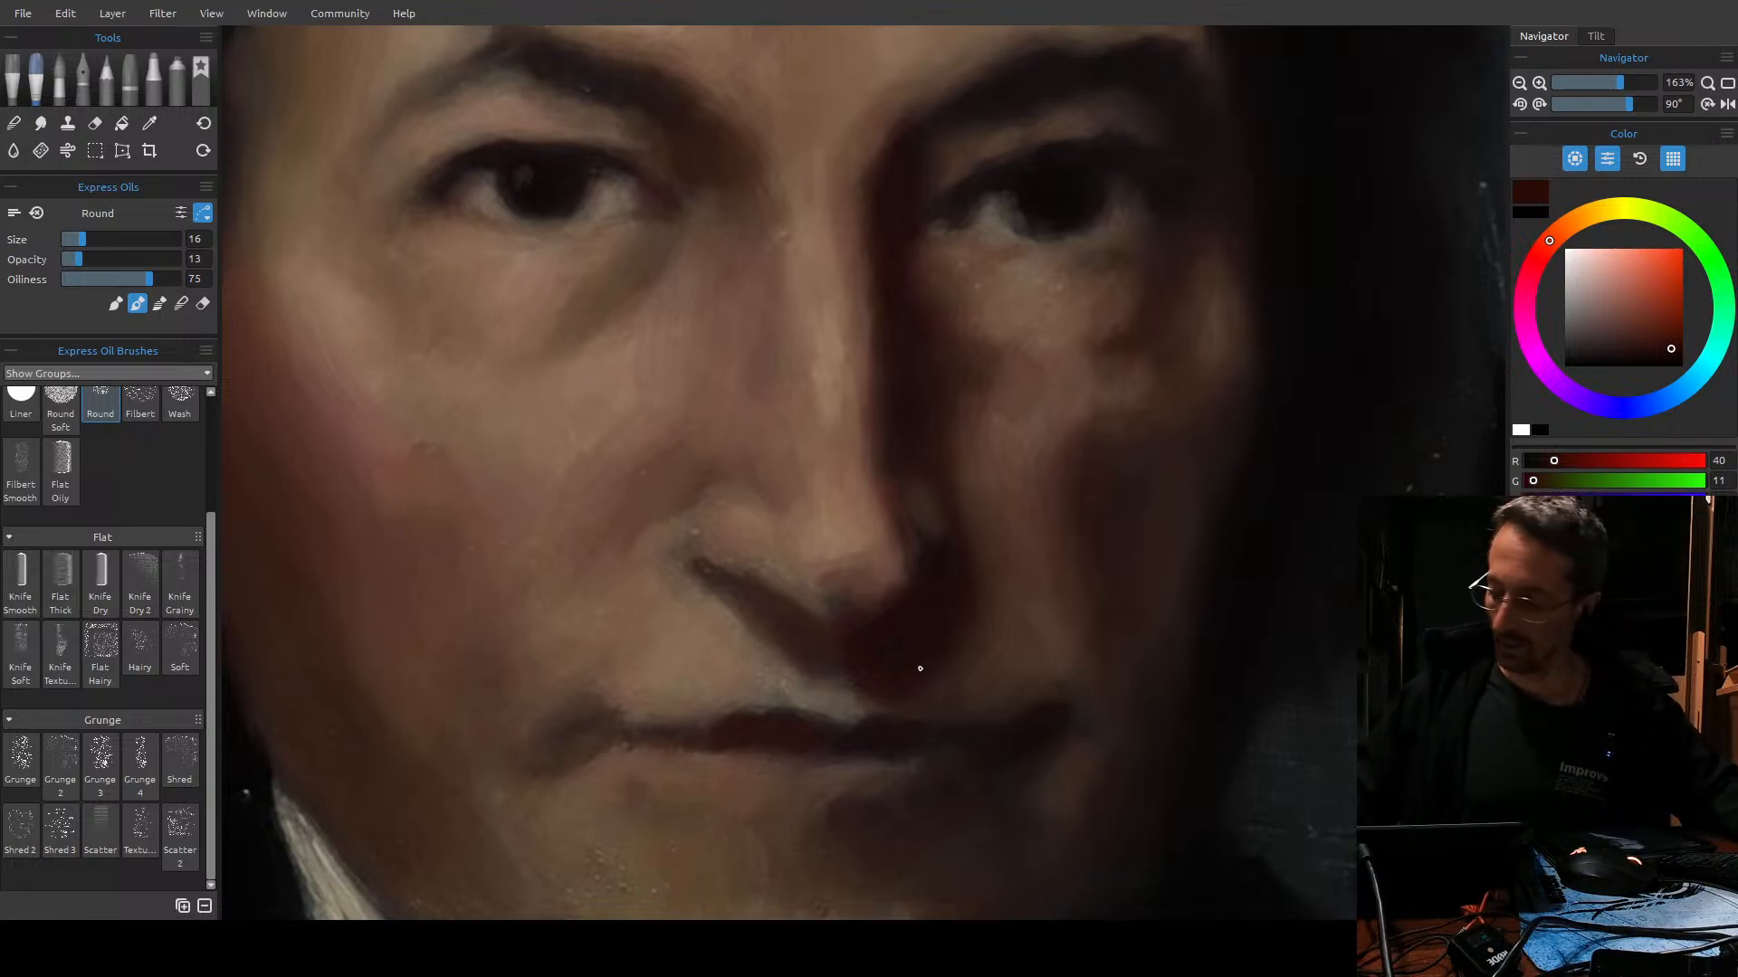
{"action": "key", "text": "bracketleft"}
{"action": "key", "text": "bracketleft"}
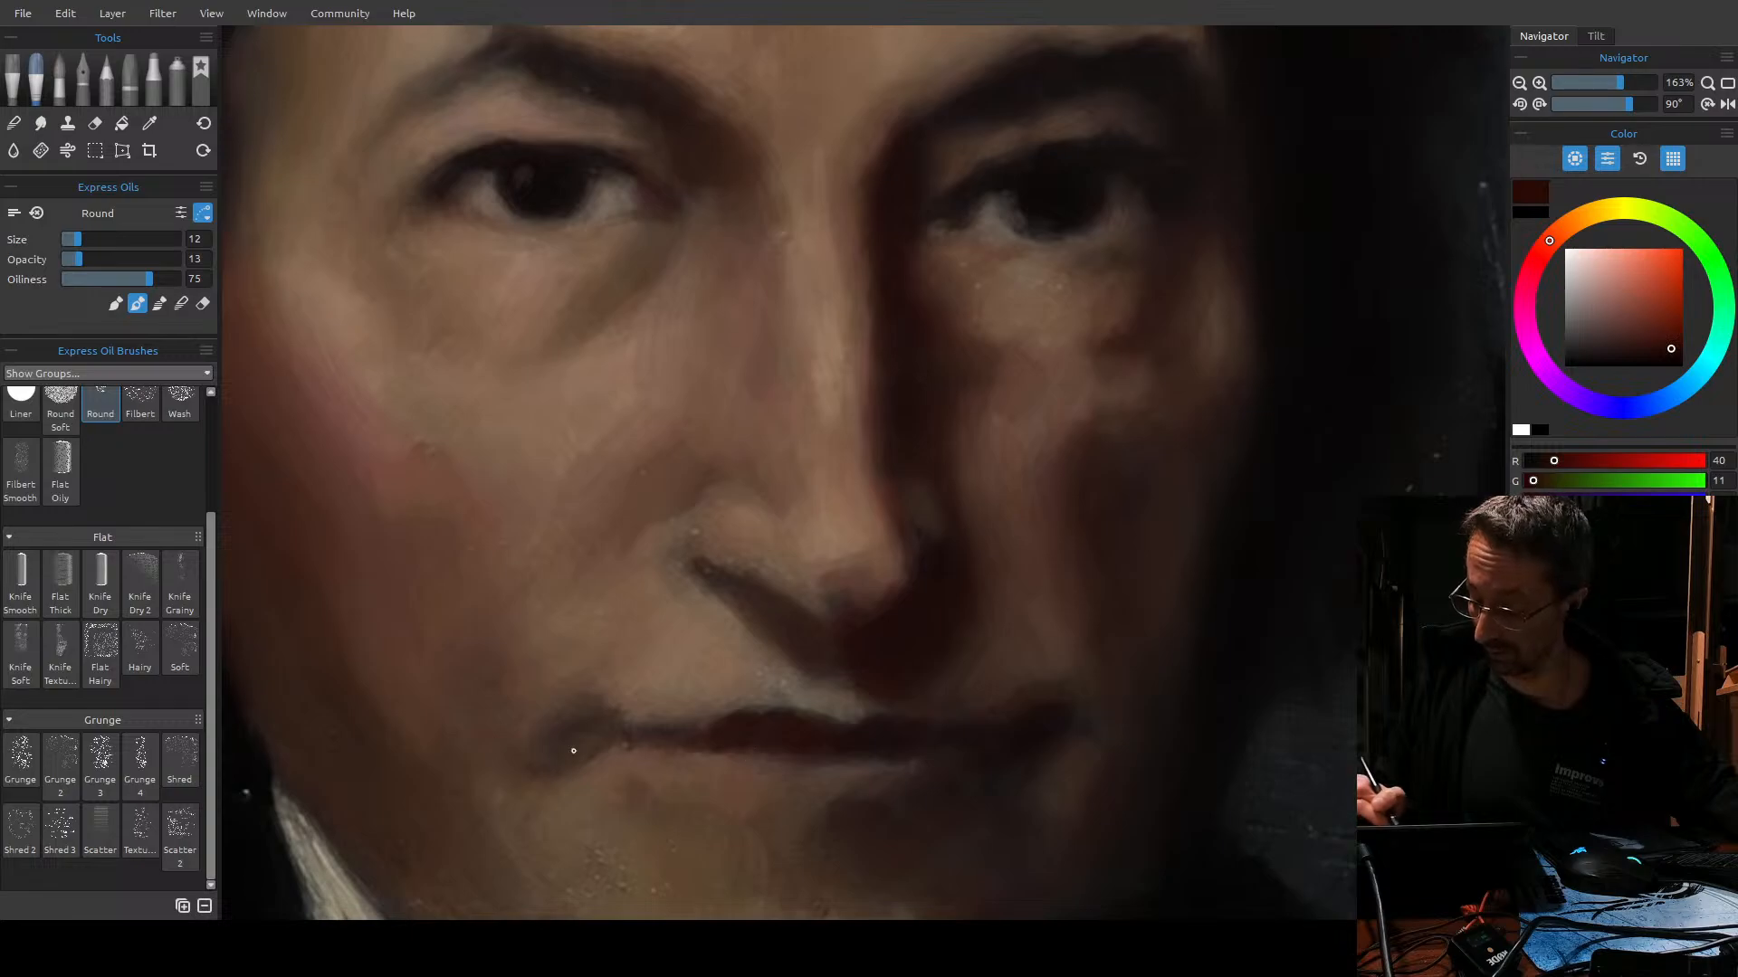
Mix lighter reddish browns (R 63, G 30; R 103, G 64) and soften the mouth corner and upper lip edge, enlarging the brush to 18.
{"action": "left_click", "coordinate": [1648, 341]}
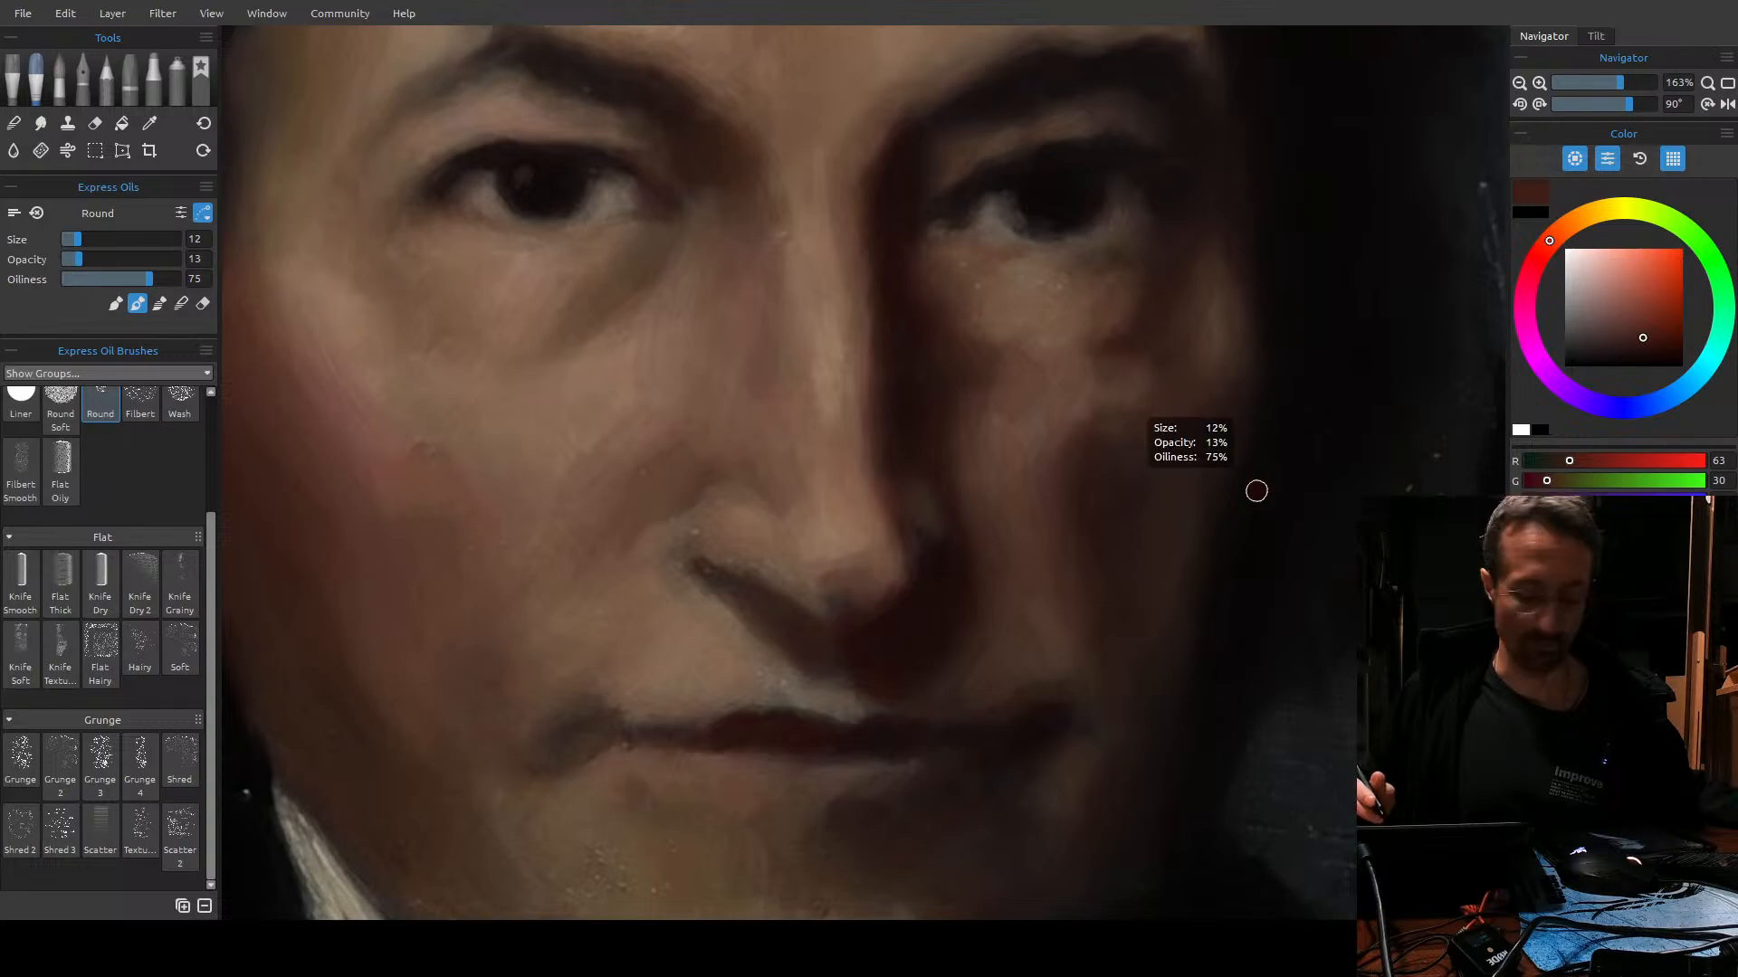
{"action": "scroll", "coordinate": [725, 690], "scroll_direction": "up", "scroll_amount": 5}
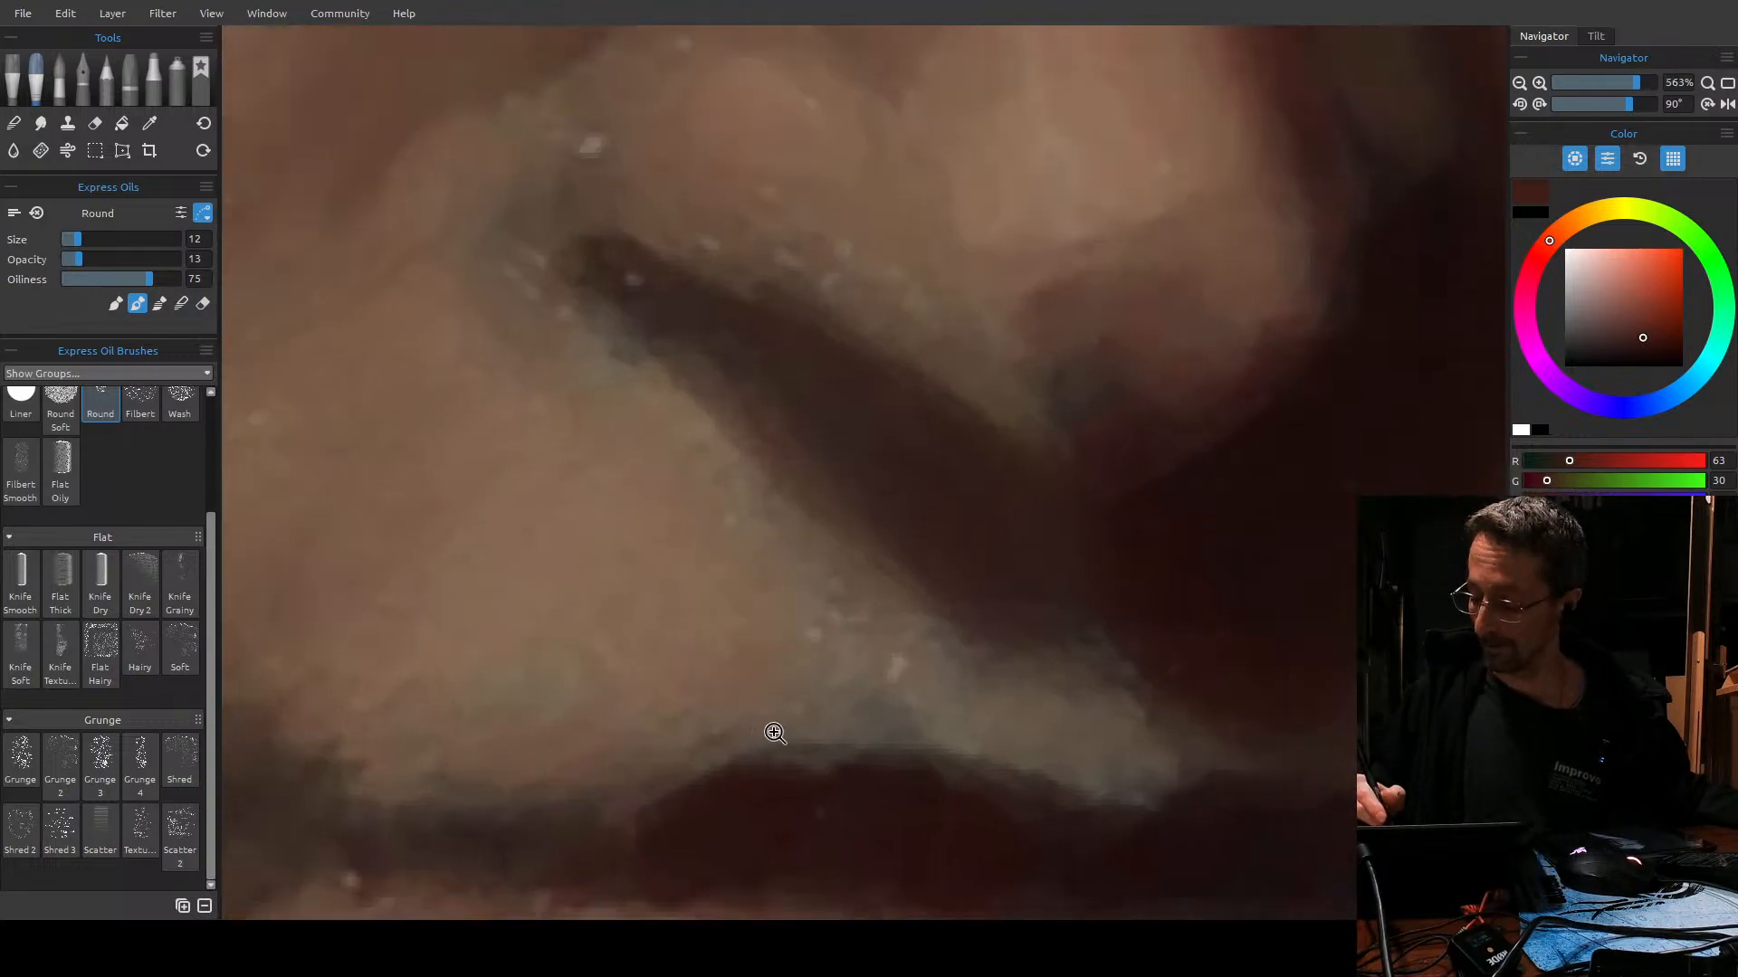
{"action": "scroll", "coordinate": [770, 732], "scroll_direction": "down", "scroll_amount": 8}
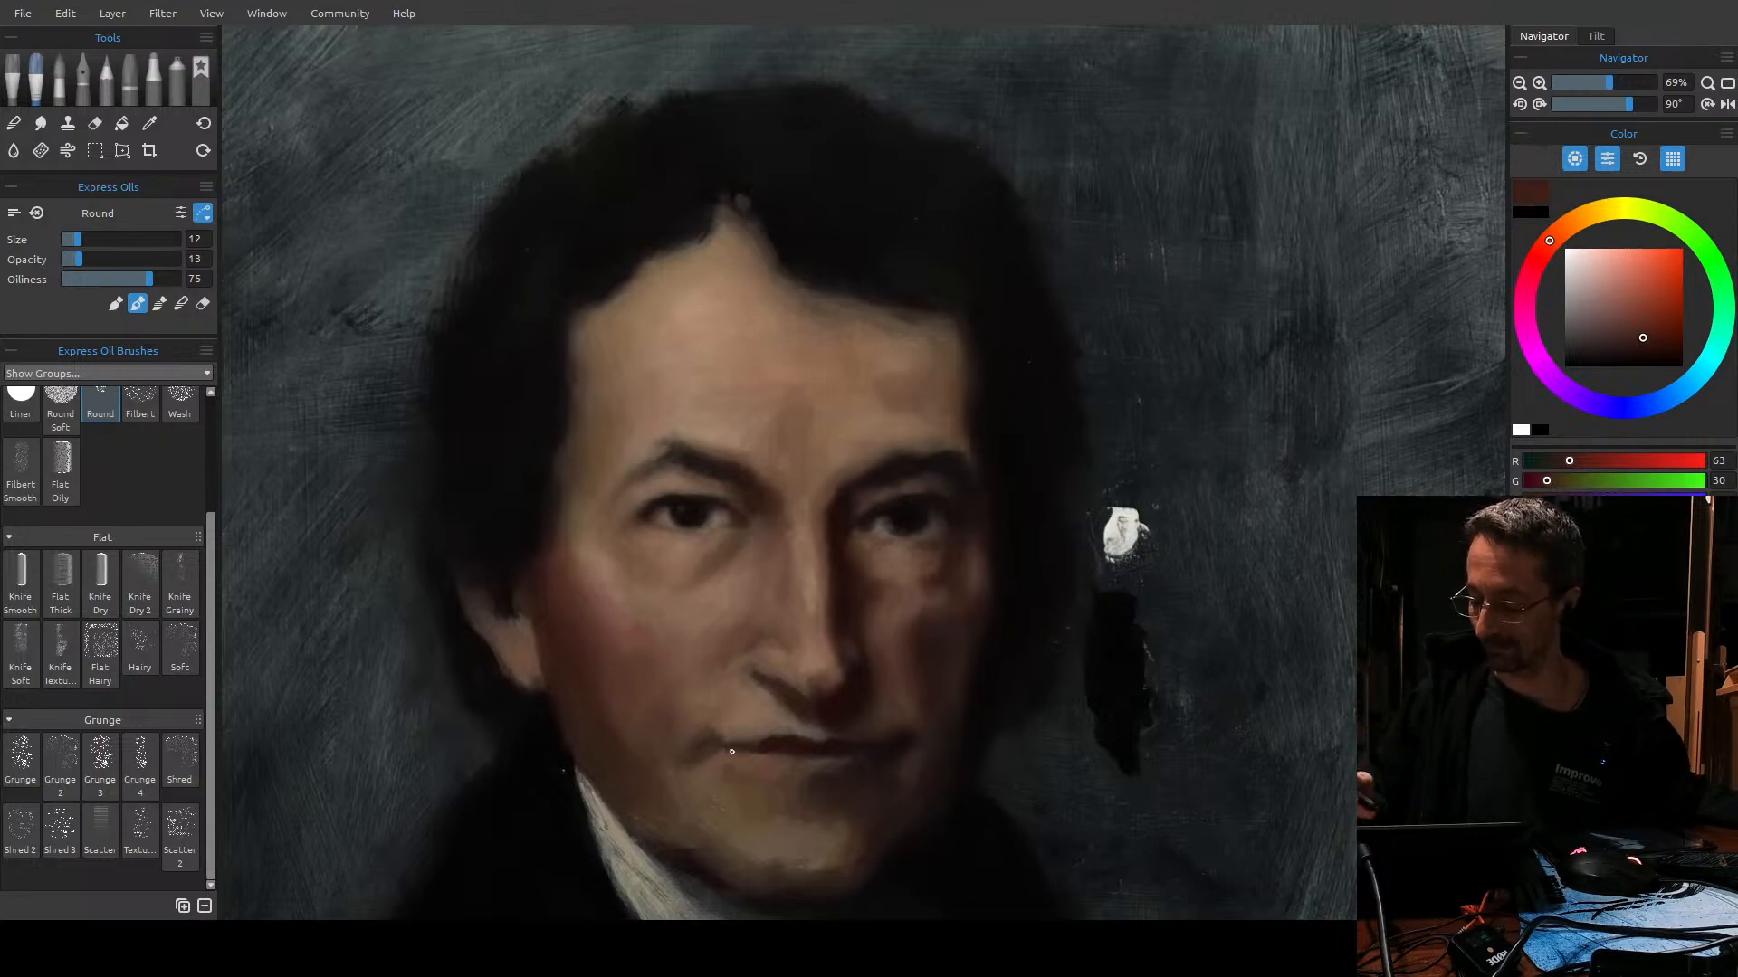
{"action": "left_click_drag", "start_coordinate": [1625, 340], "coordinate": [1620, 320]}
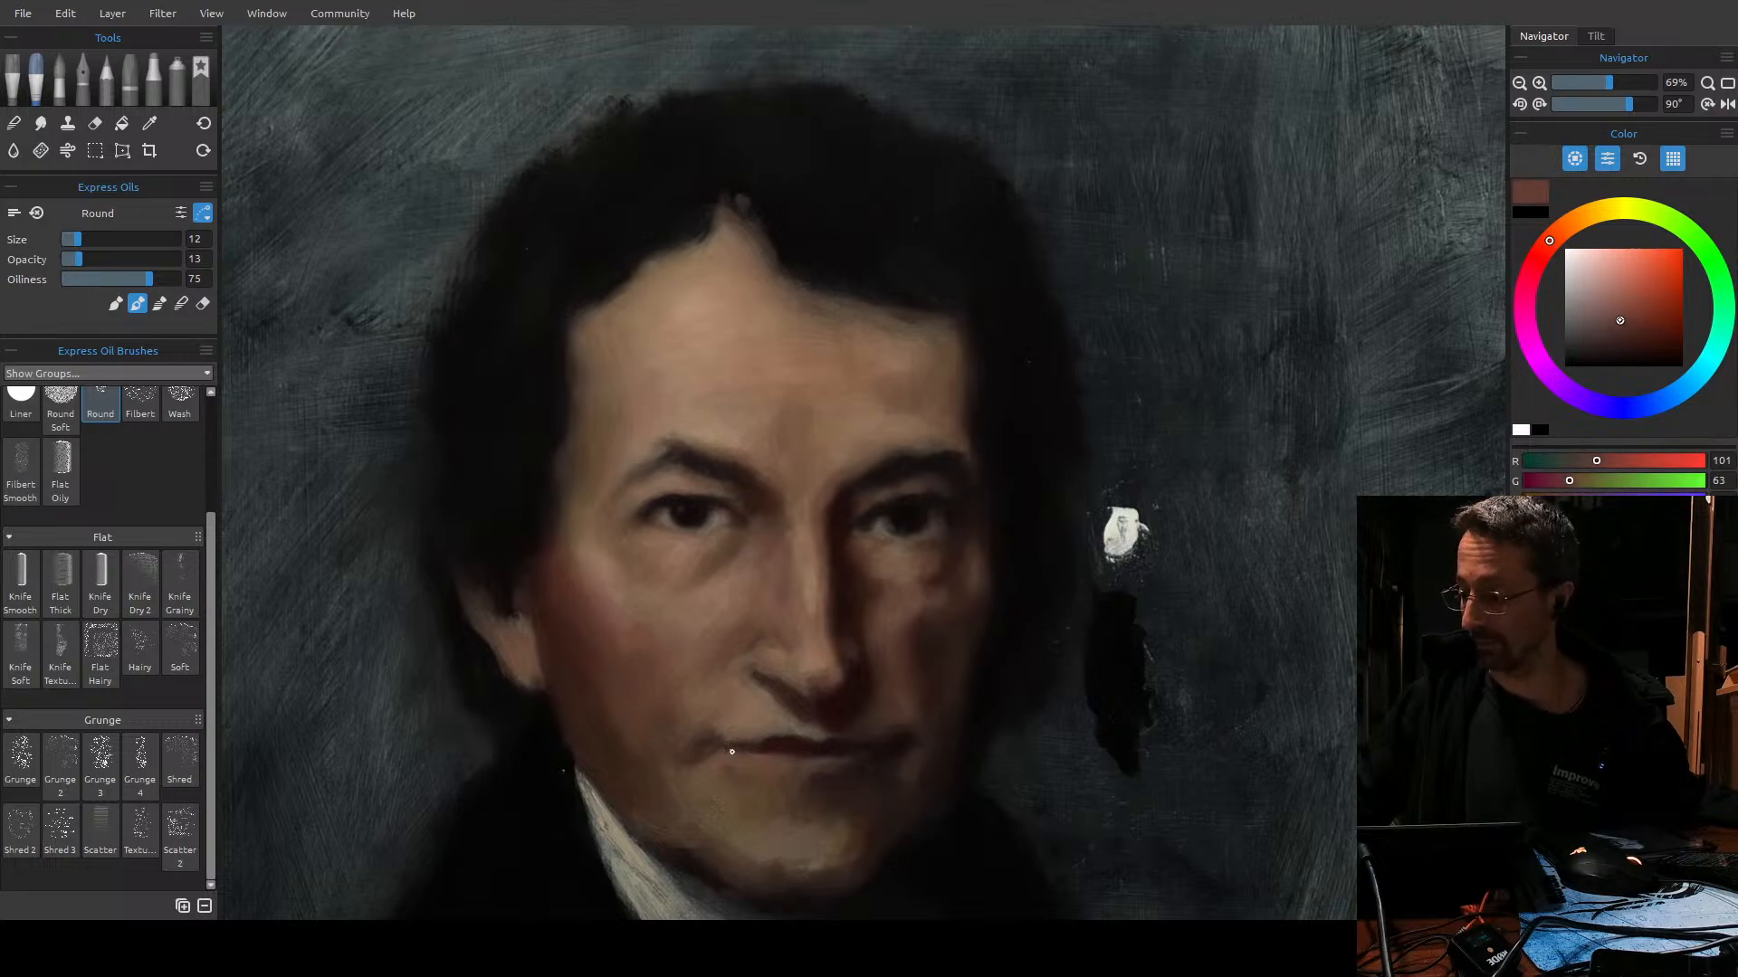
{"action": "scroll", "coordinate": [731, 752], "scroll_direction": "up", "scroll_amount": 4}
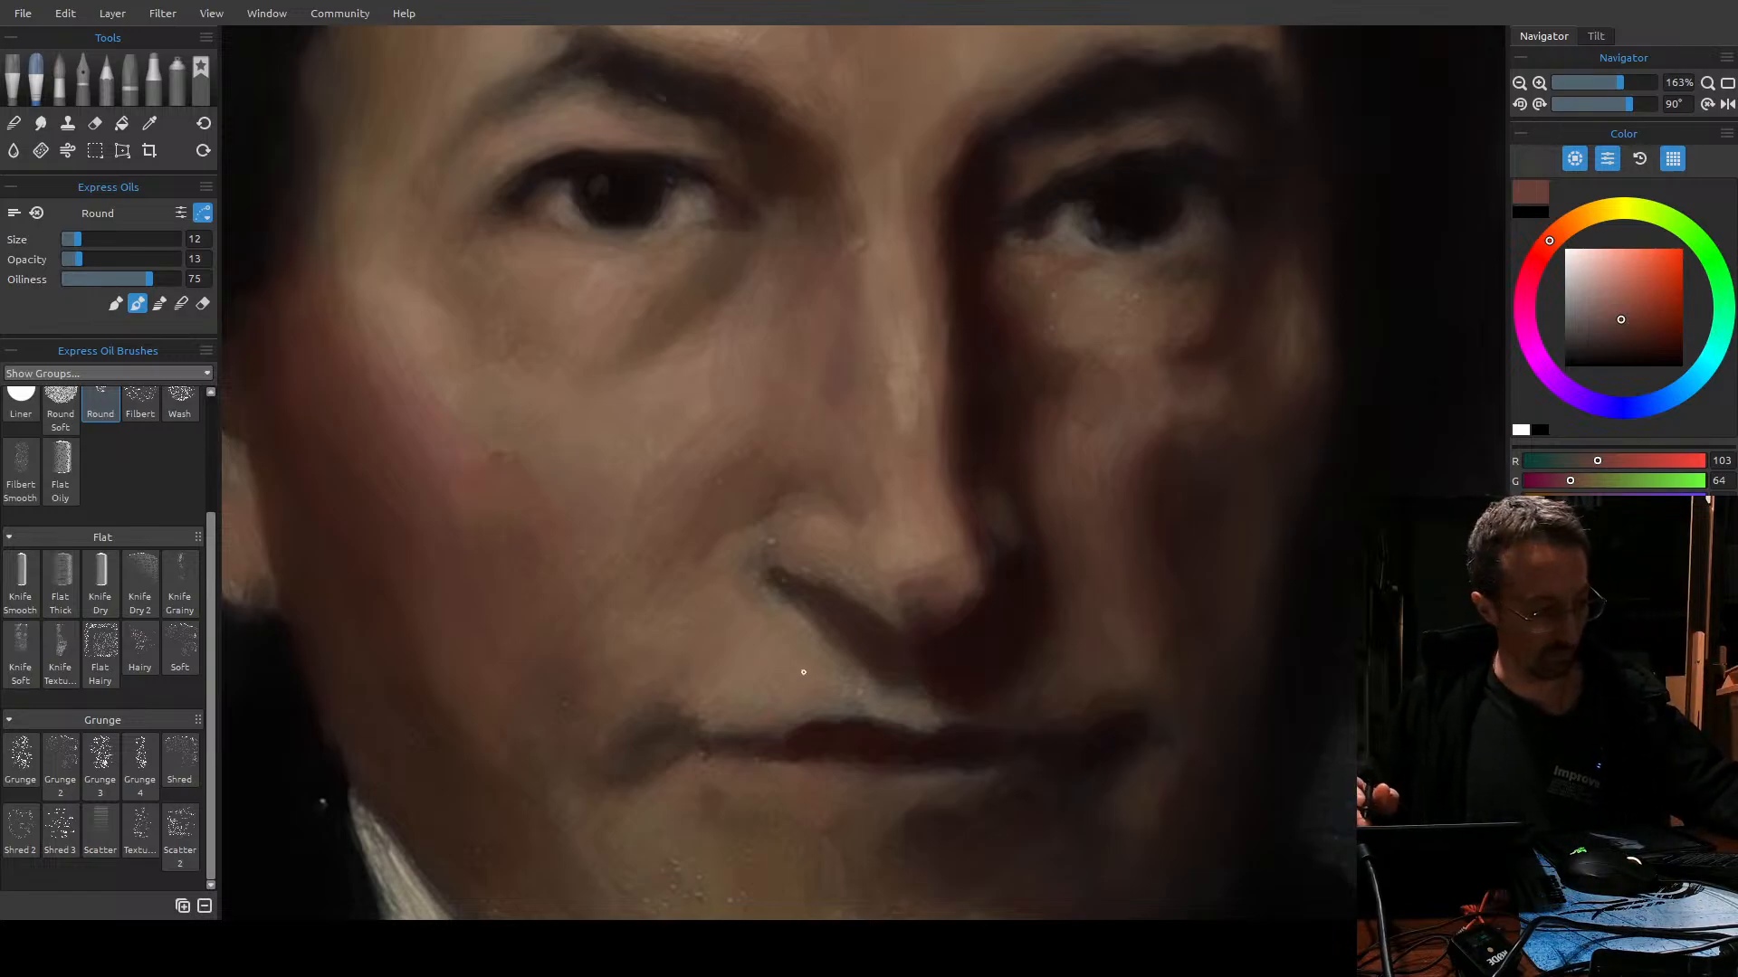
{"action": "key", "text": "]"}
{"action": "key", "text": "]"}
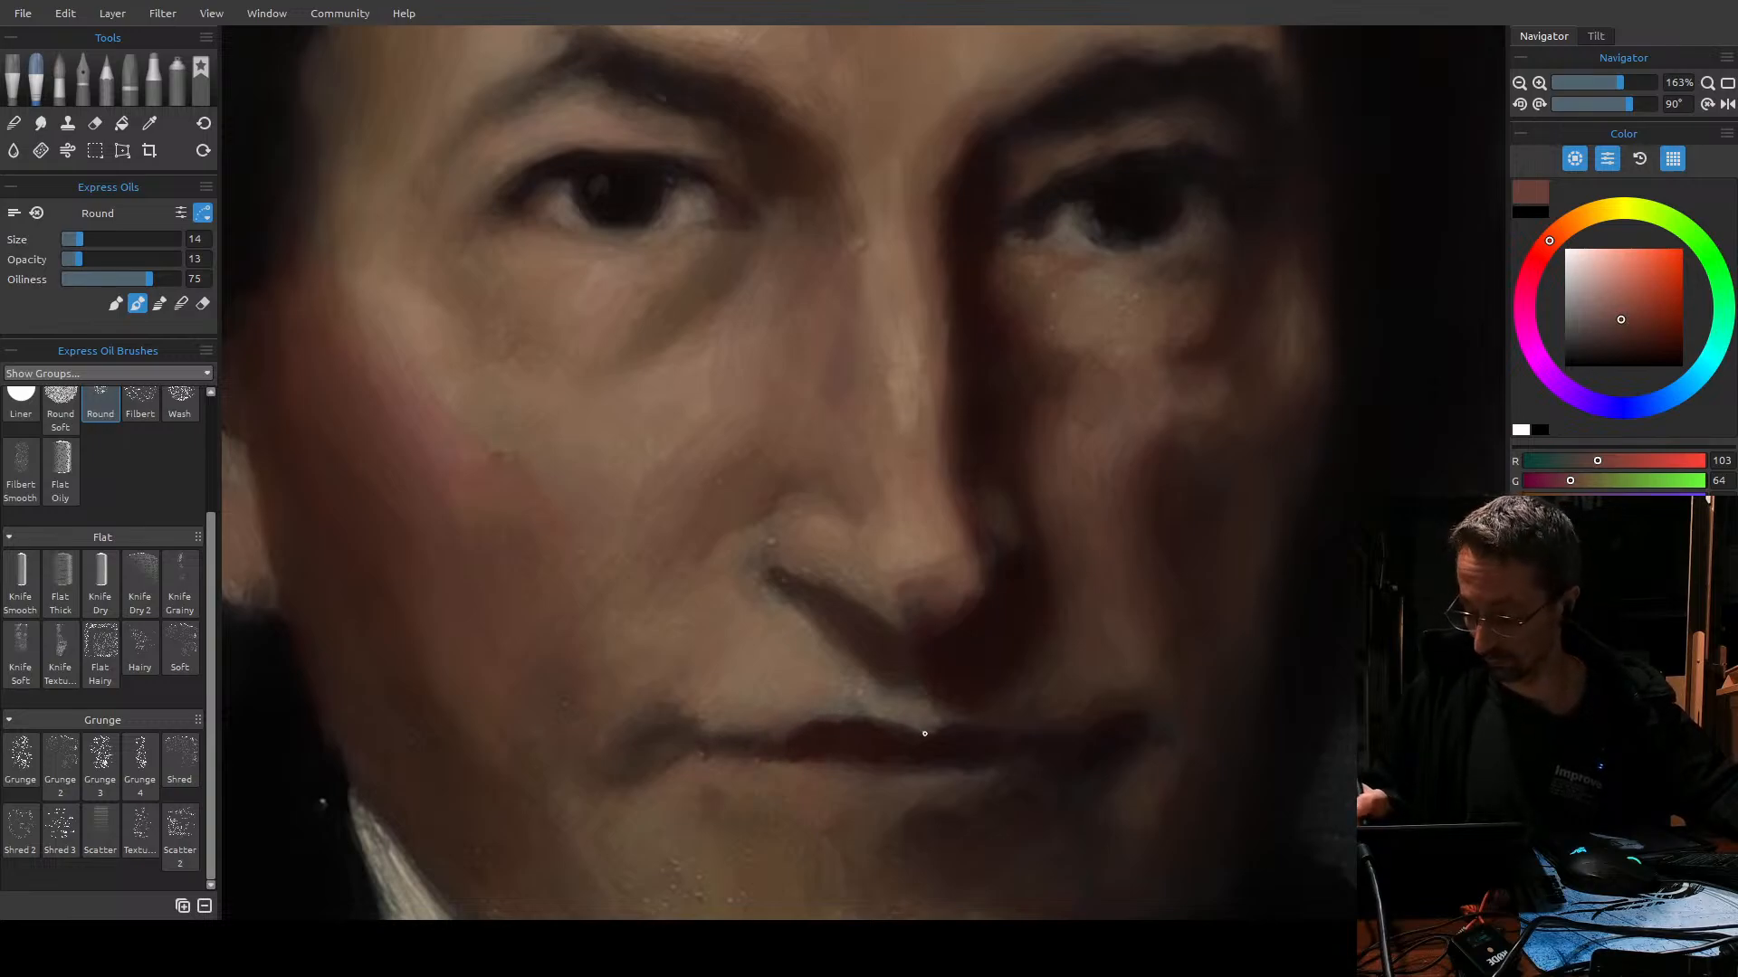
{"action": "key", "text": "]"}
{"action": "key", "text": "]"}
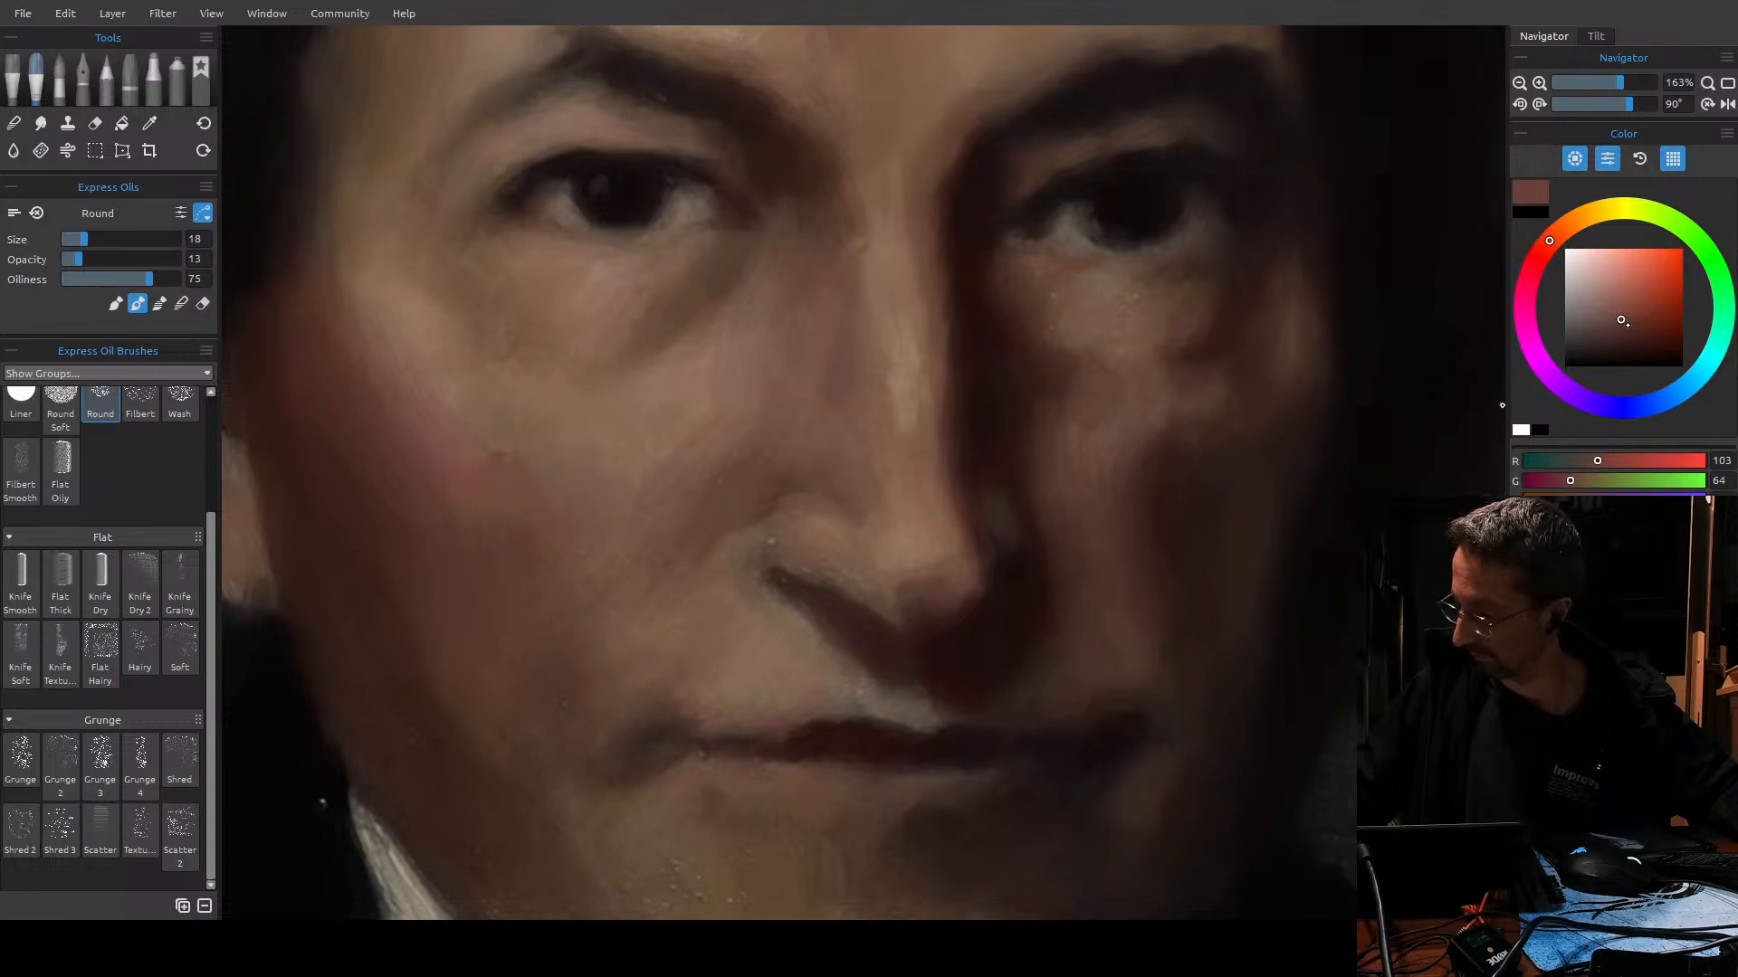
Darken the mix to R 75, G 41 and rework the lip line and lit mouth corner at brush sizes 30, 16 and 20.
{"action": "left_click_drag", "start_coordinate": [1624, 328], "coordinate": [1634, 333]}
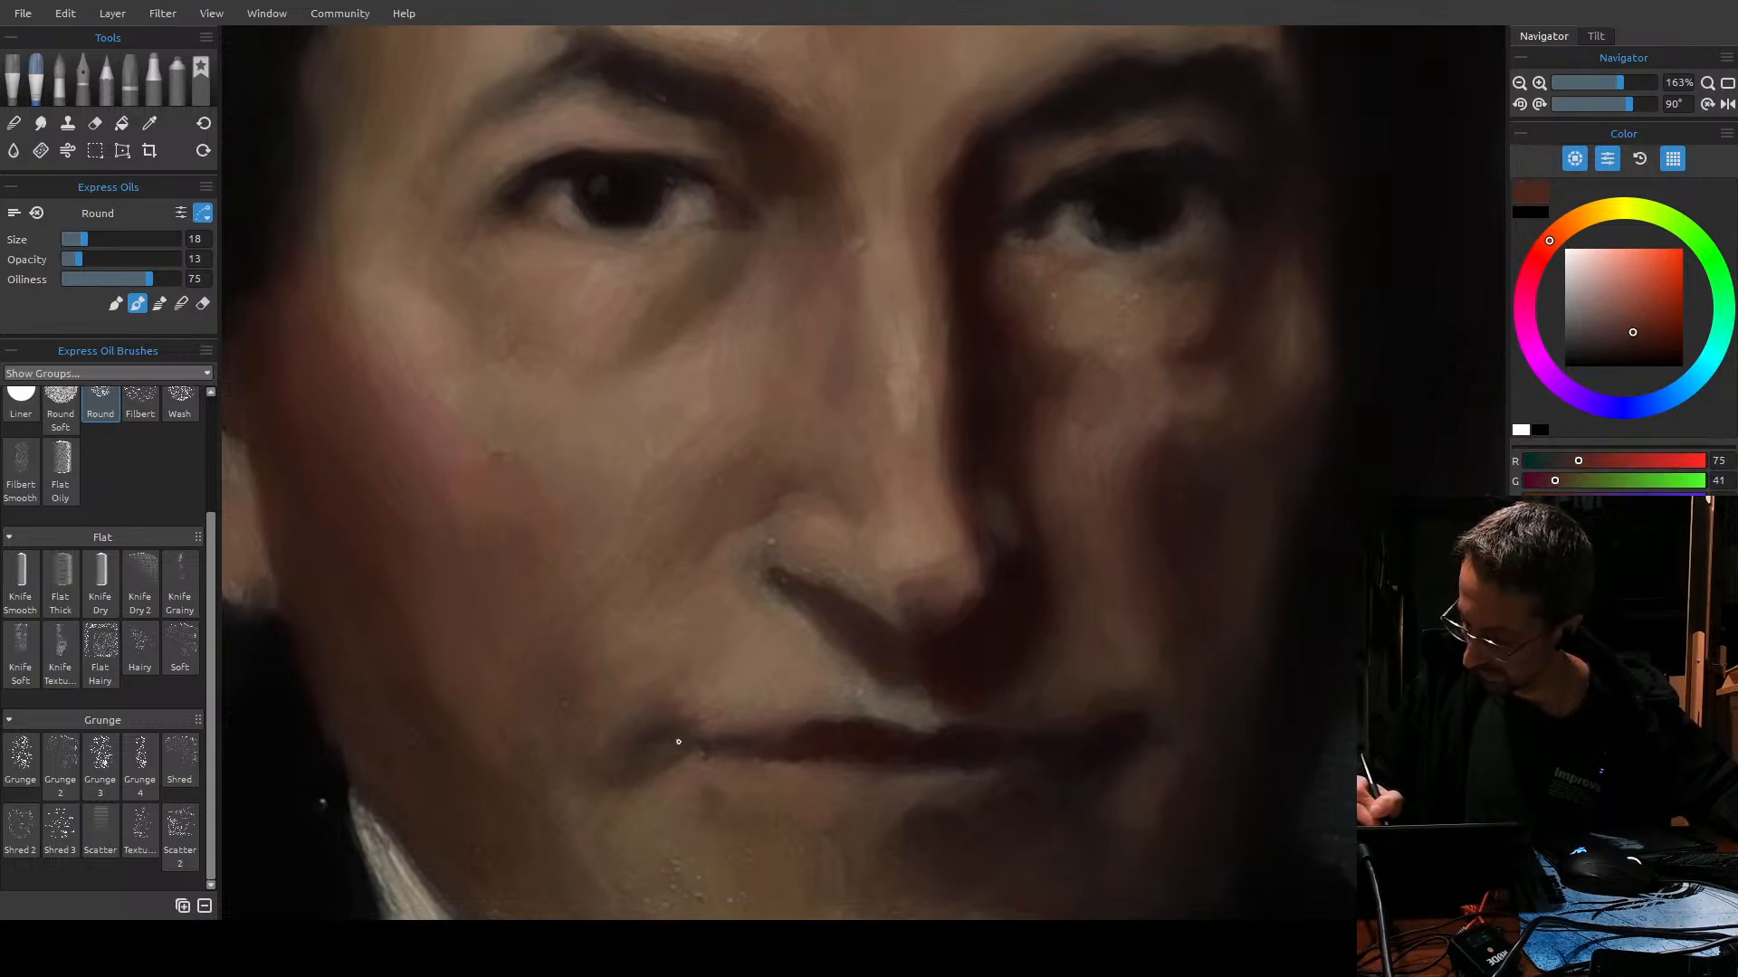
{"action": "key", "text": "]"}
{"action": "key", "text": "]"}
{"action": "key", "text": "]"}
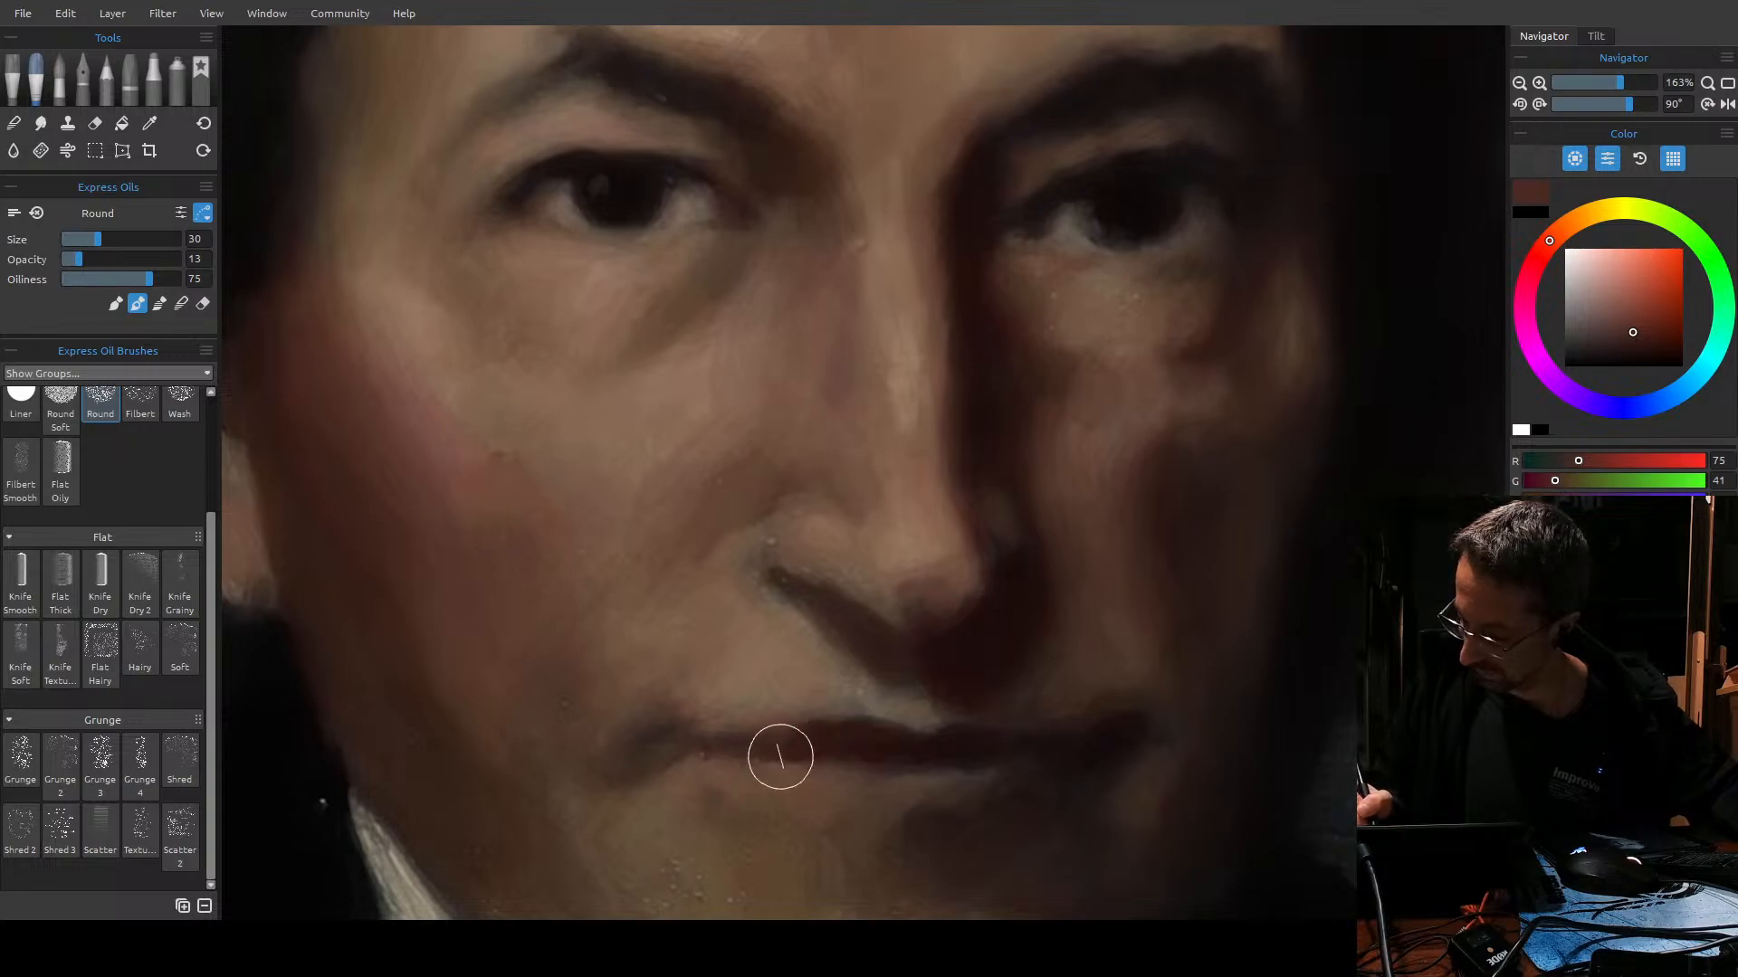
{"action": "key", "text": "["}
{"action": "key", "text": "["}
{"action": "key", "text": "["}
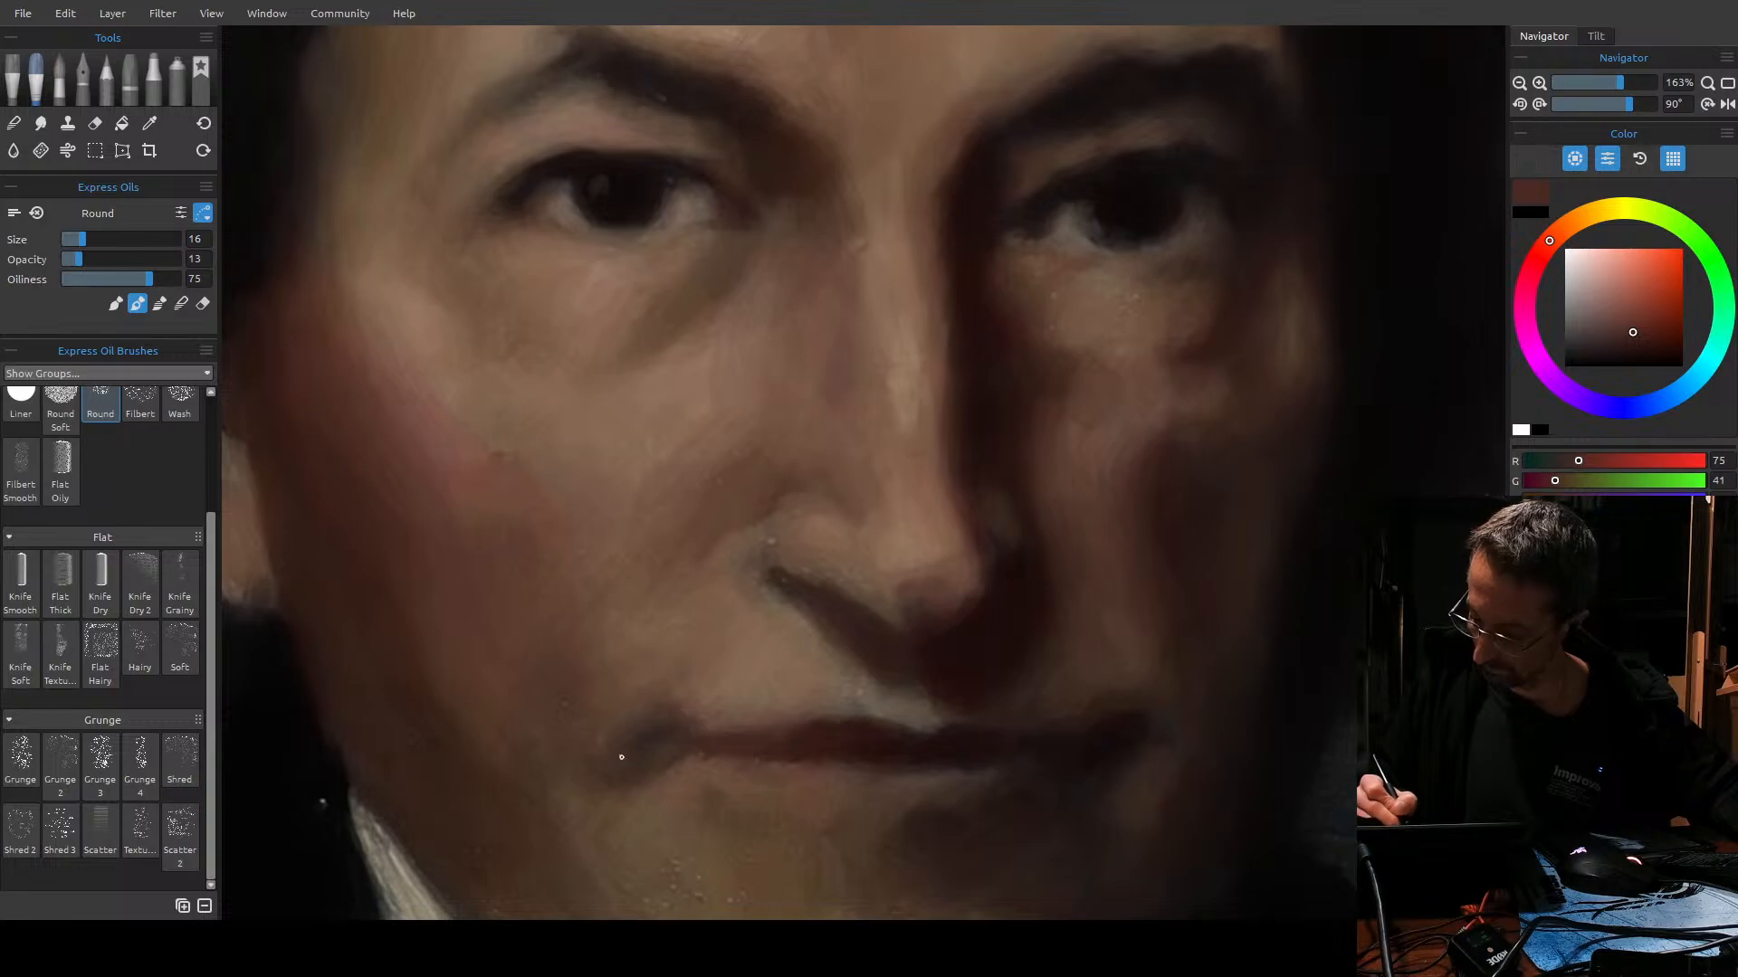
{"action": "key", "text": "bracketright"}
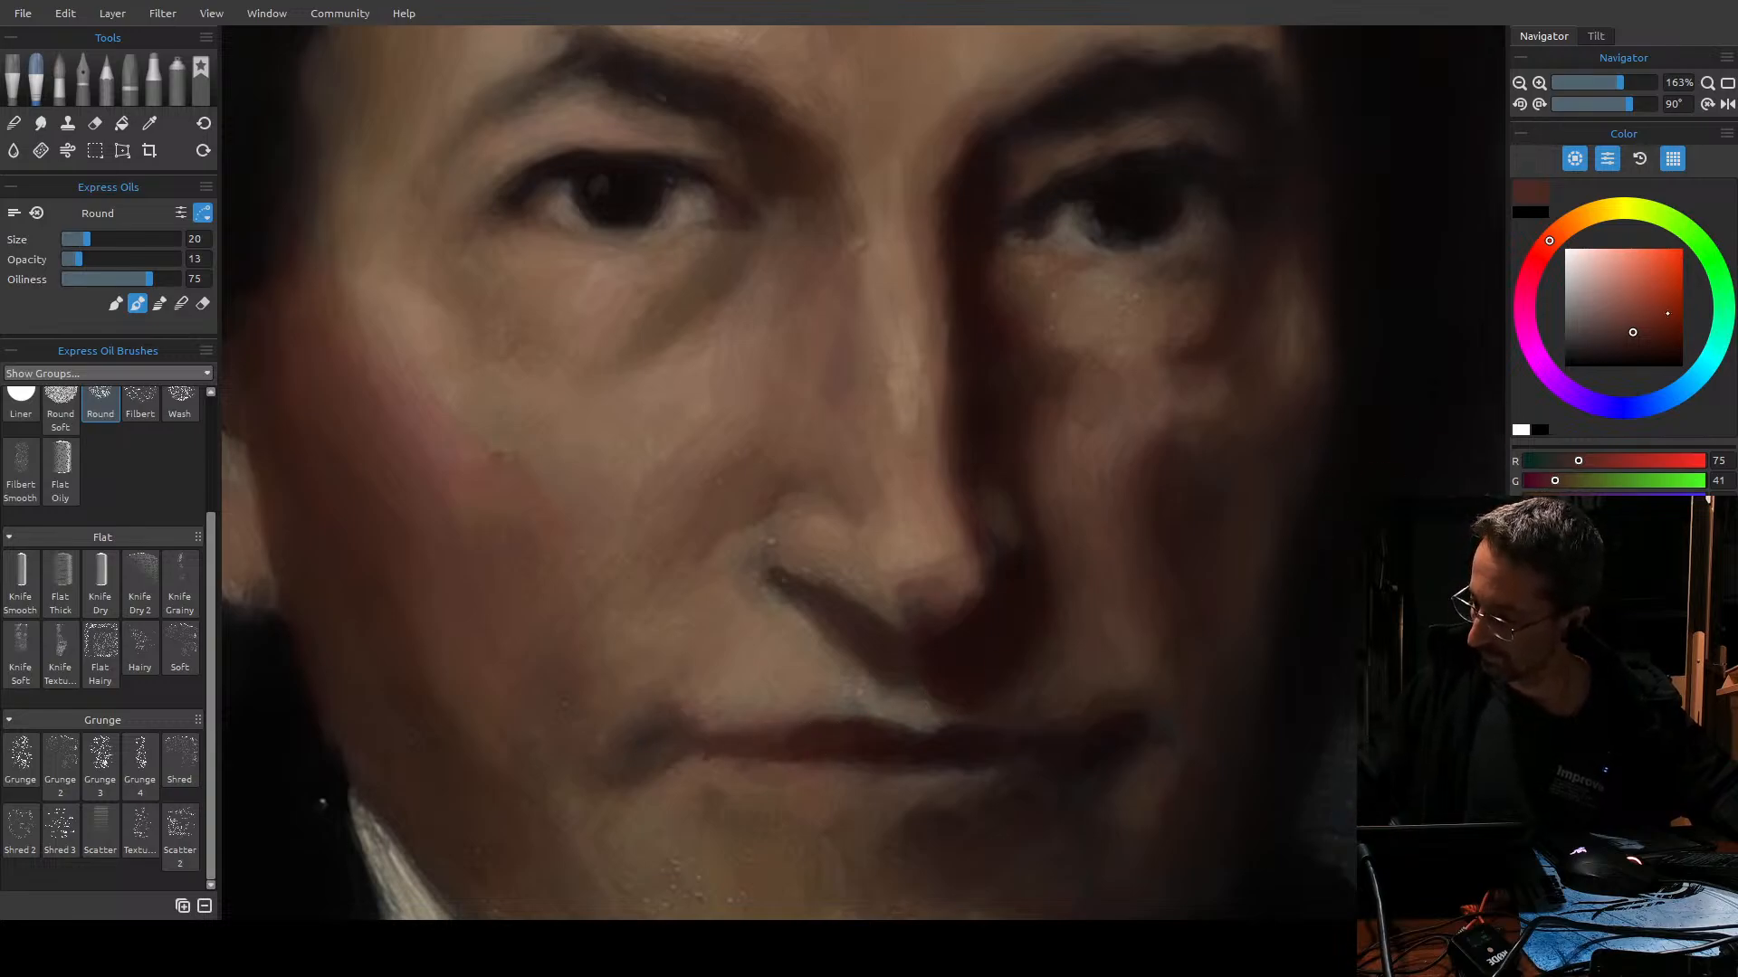
Mix a dusty pink (R 138, G 94) and a browner grey (R 99, G 77) to blend the skin above the mouth corner, enlarging the brush to 35.
{"action": "left_click", "coordinate": [1617, 307]}
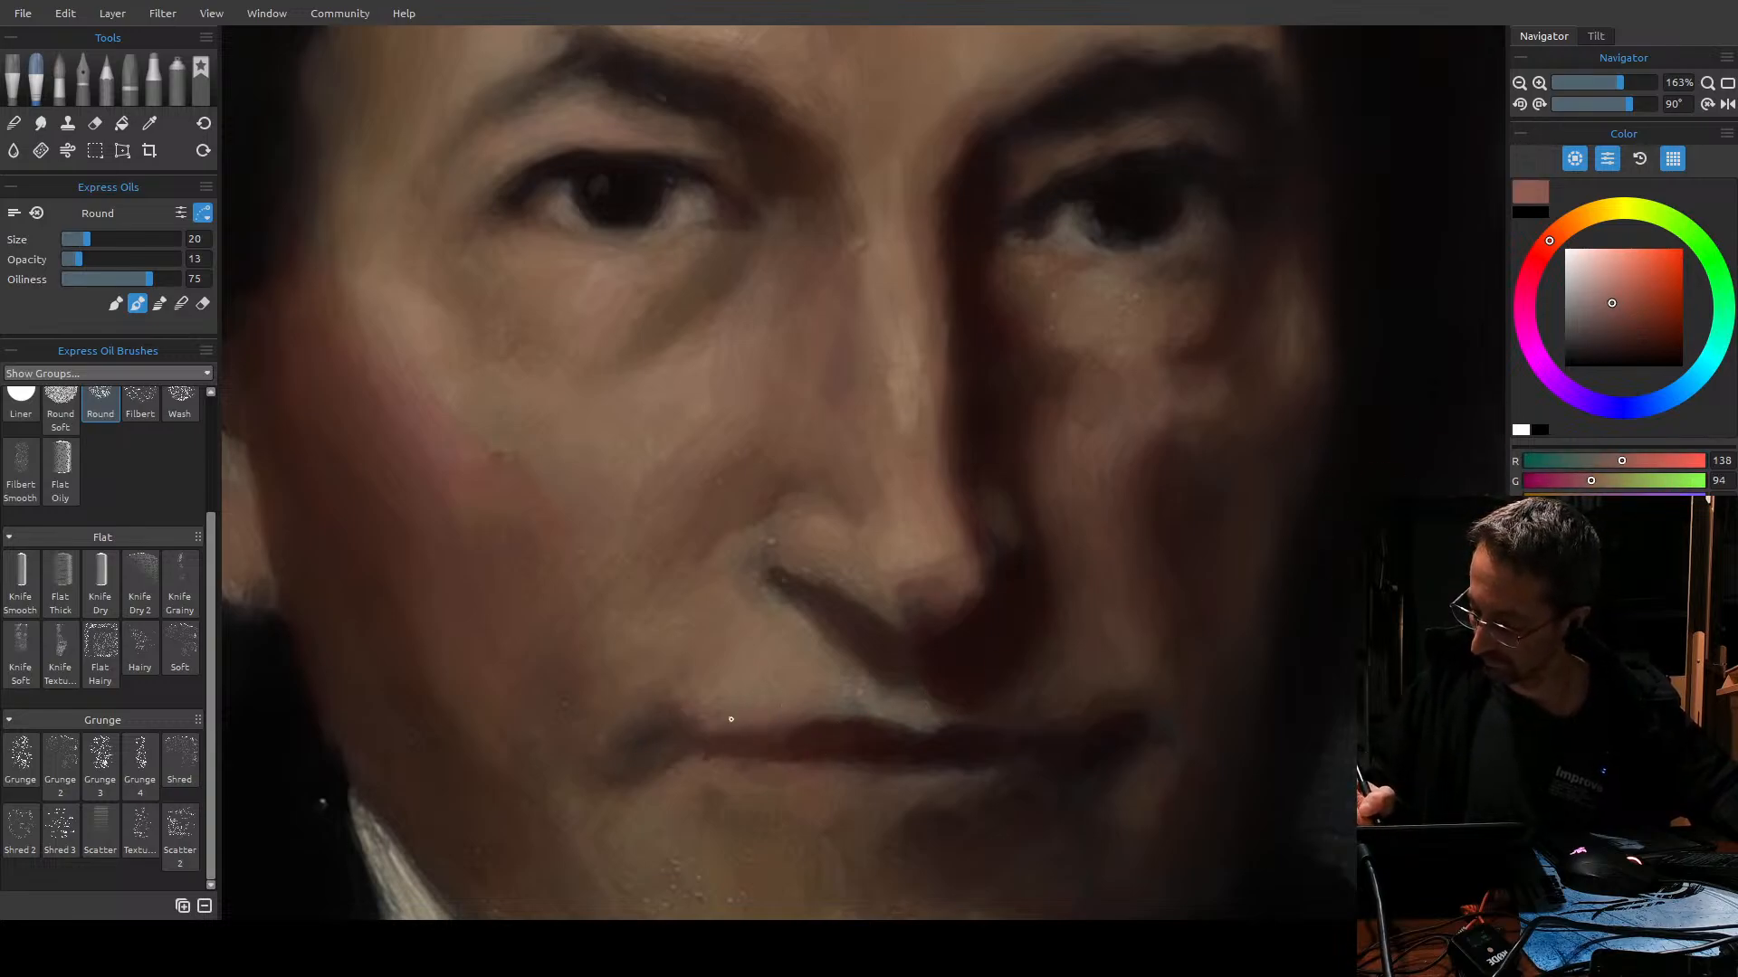
{"action": "key", "text": "bracketright"}
{"action": "key", "text": "bracketright"}
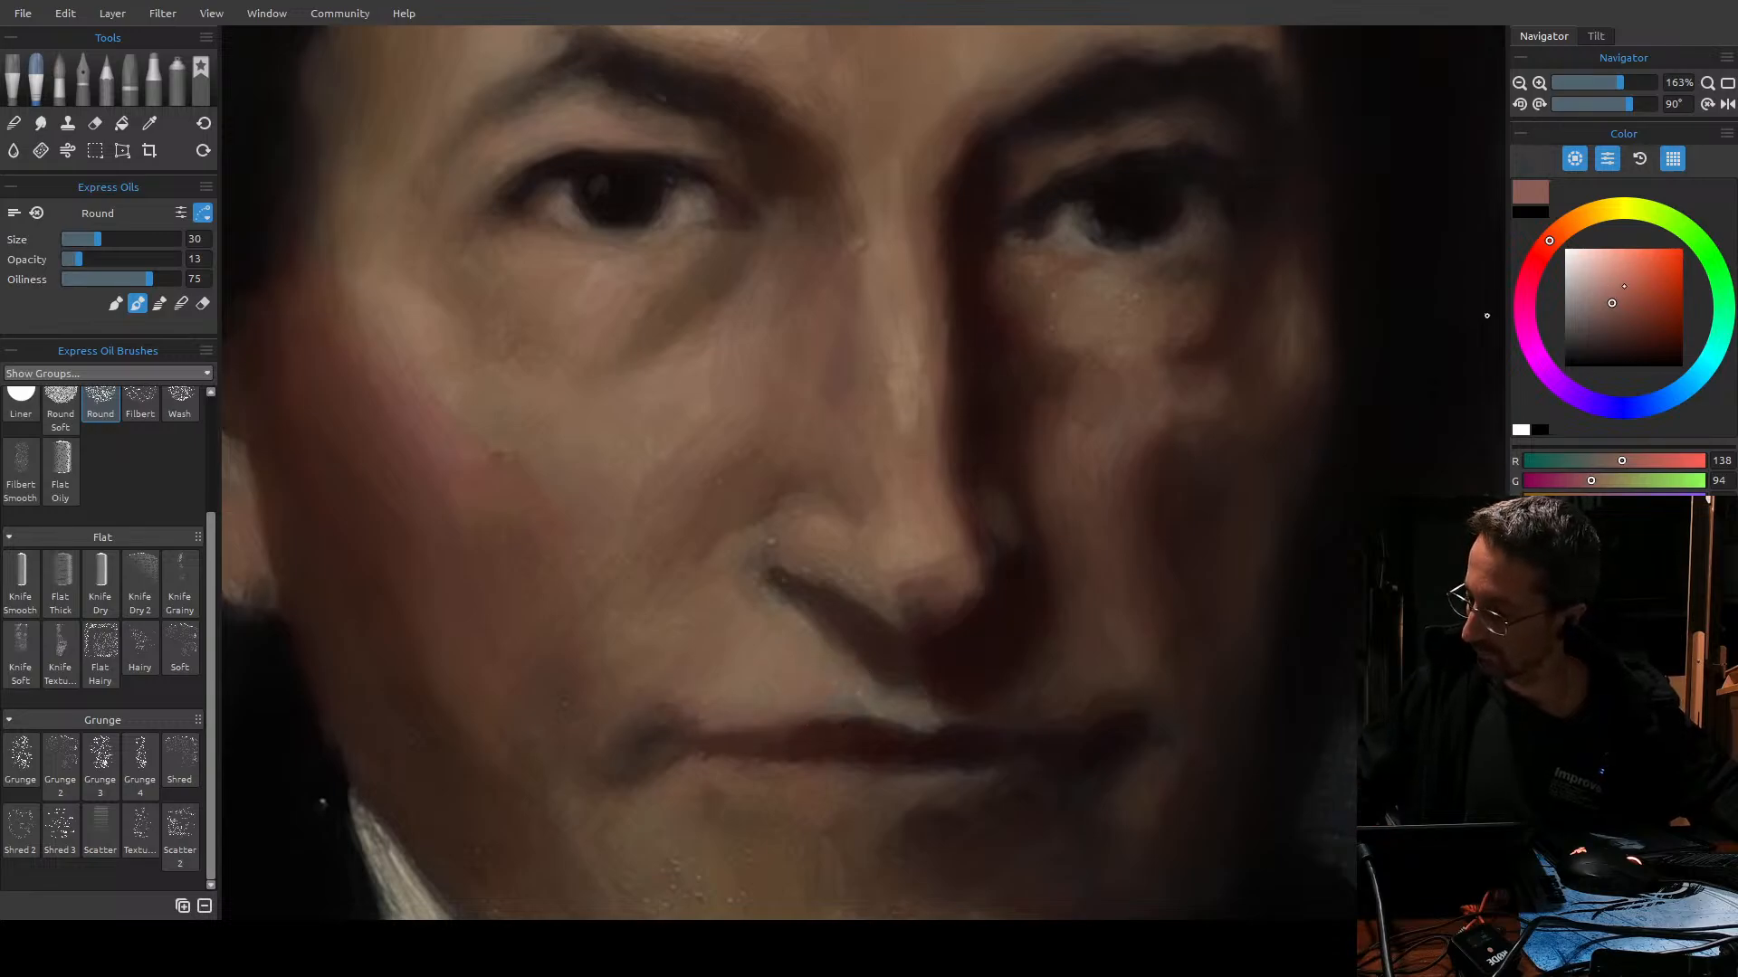
{"action": "left_click_drag", "start_coordinate": [1548, 235], "coordinate": [1560, 231]}
{"action": "left_click_drag", "start_coordinate": [1611, 314], "coordinate": [1609, 319]}
{"action": "key", "text": "bracketright"}
{"action": "key", "text": "bracketright"}
{"action": "key", "text": "bracketleft"}
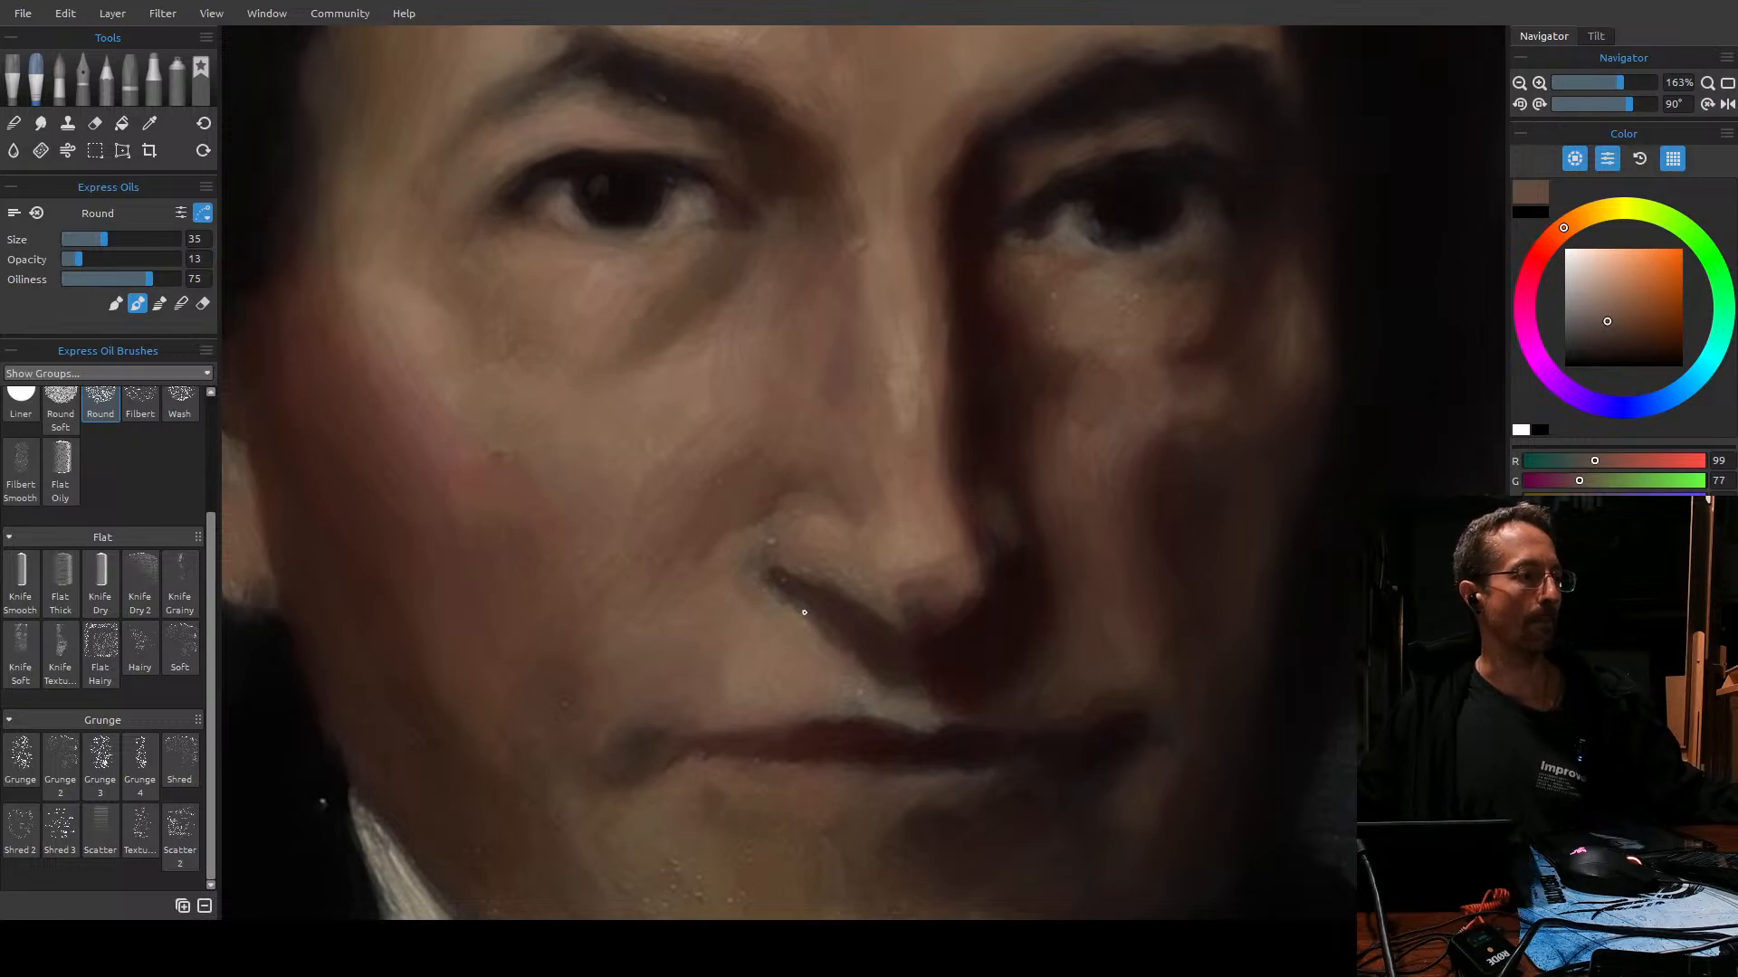
Mix muted grey-browns (R 101, G 84; R 101, G 80) and blend the cheek beside the mouth and nose, enlarging the brush to 45.
{"action": "key", "text": "d"}
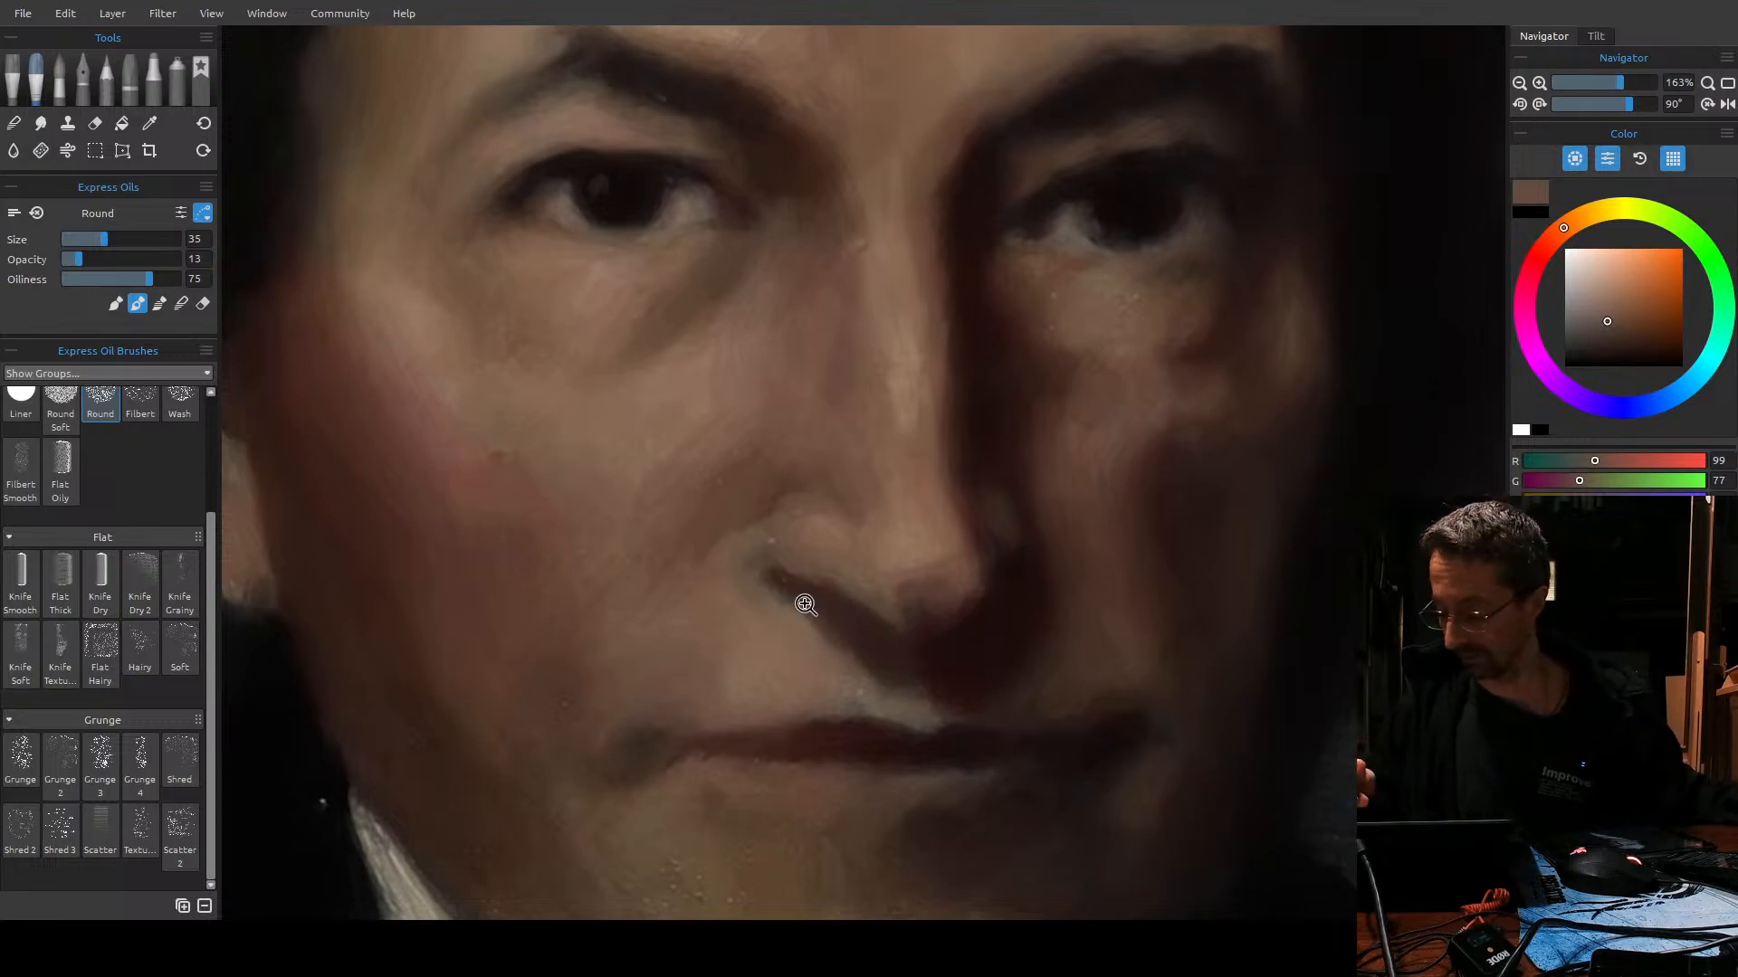
{"action": "mouse_move", "coordinate": [818, 624]}
{"action": "left_mouse_down"}
{"action": "mouse_move", "coordinate": [764, 656]}
{"action": "mouse_move", "coordinate": [933, 657]}
{"action": "mouse_move", "coordinate": [864, 655]}
{"action": "left_mouse_up"}
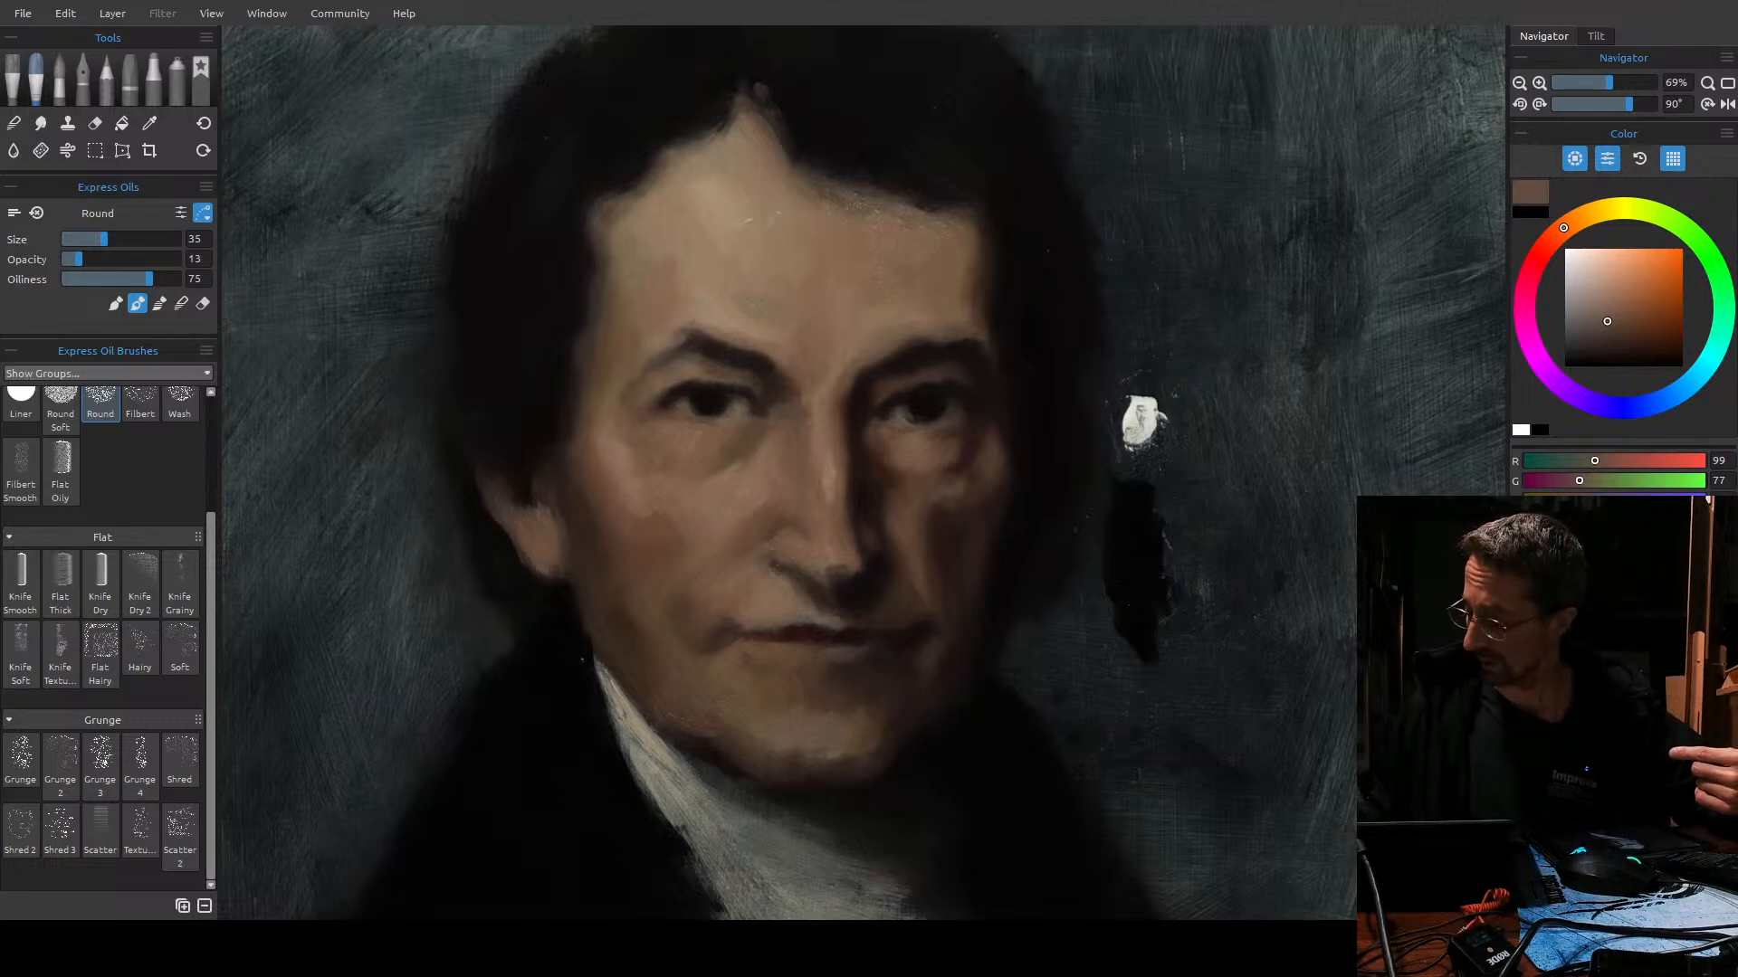
{"action": "key", "text": "ctrl+comma"}
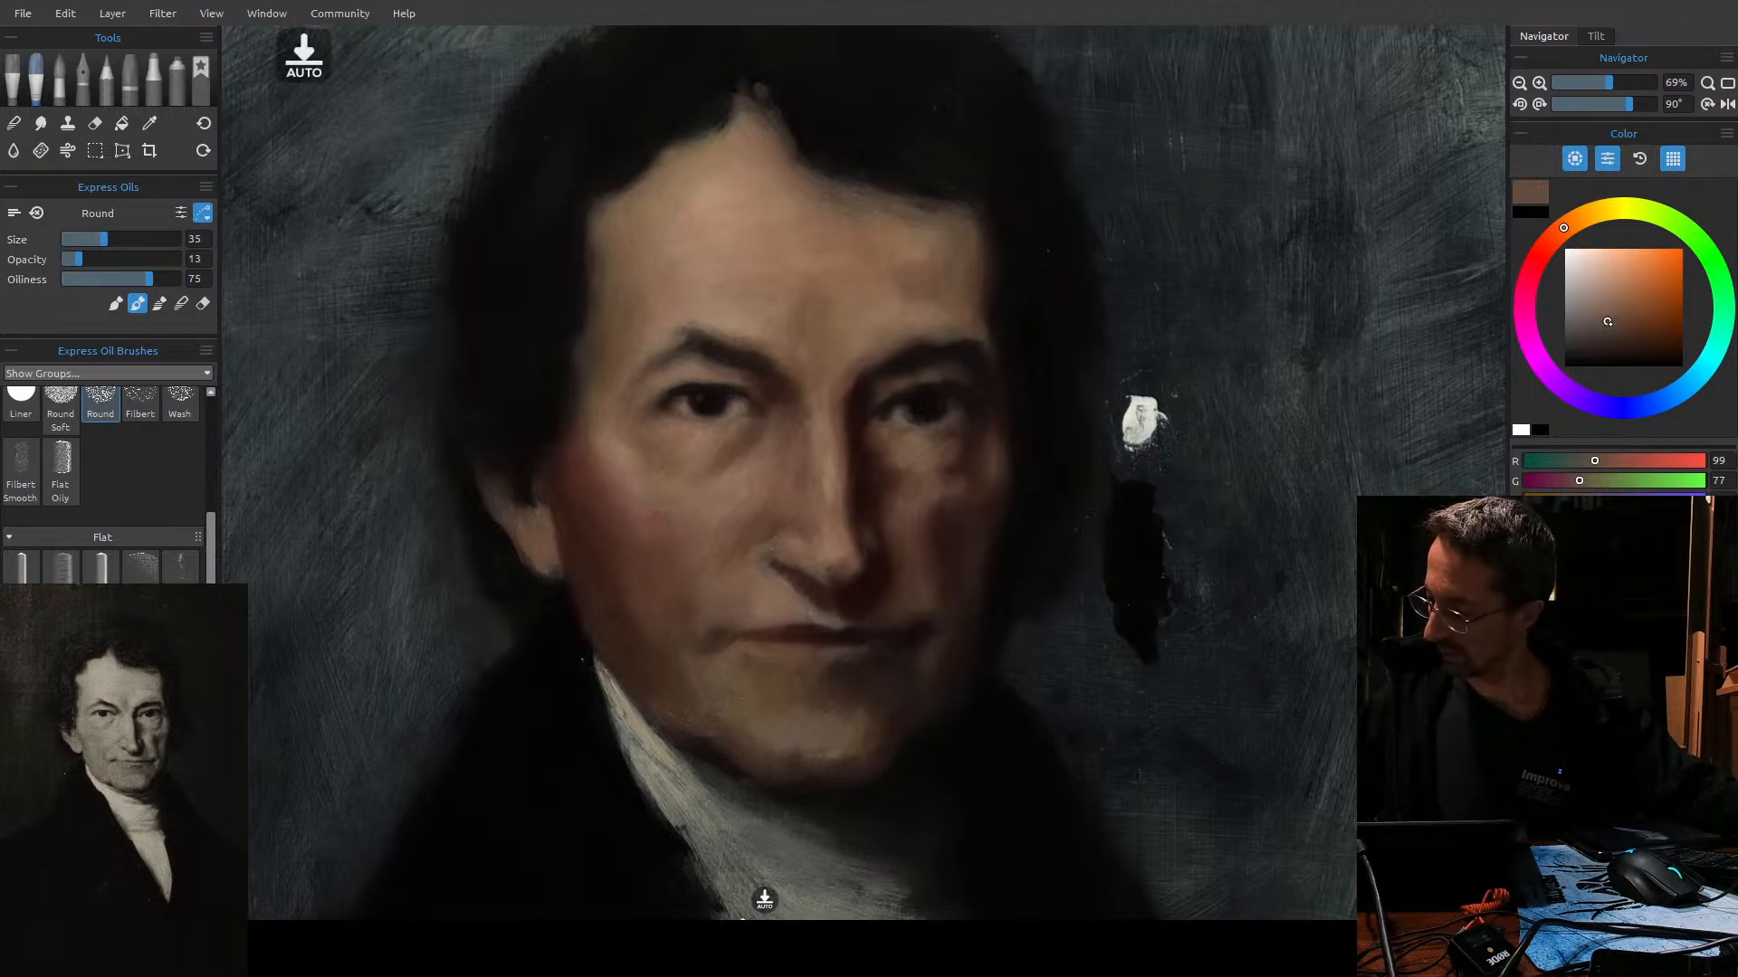
{"action": "left_click_drag", "start_coordinate": [1606, 322], "coordinate": [1597, 321]}
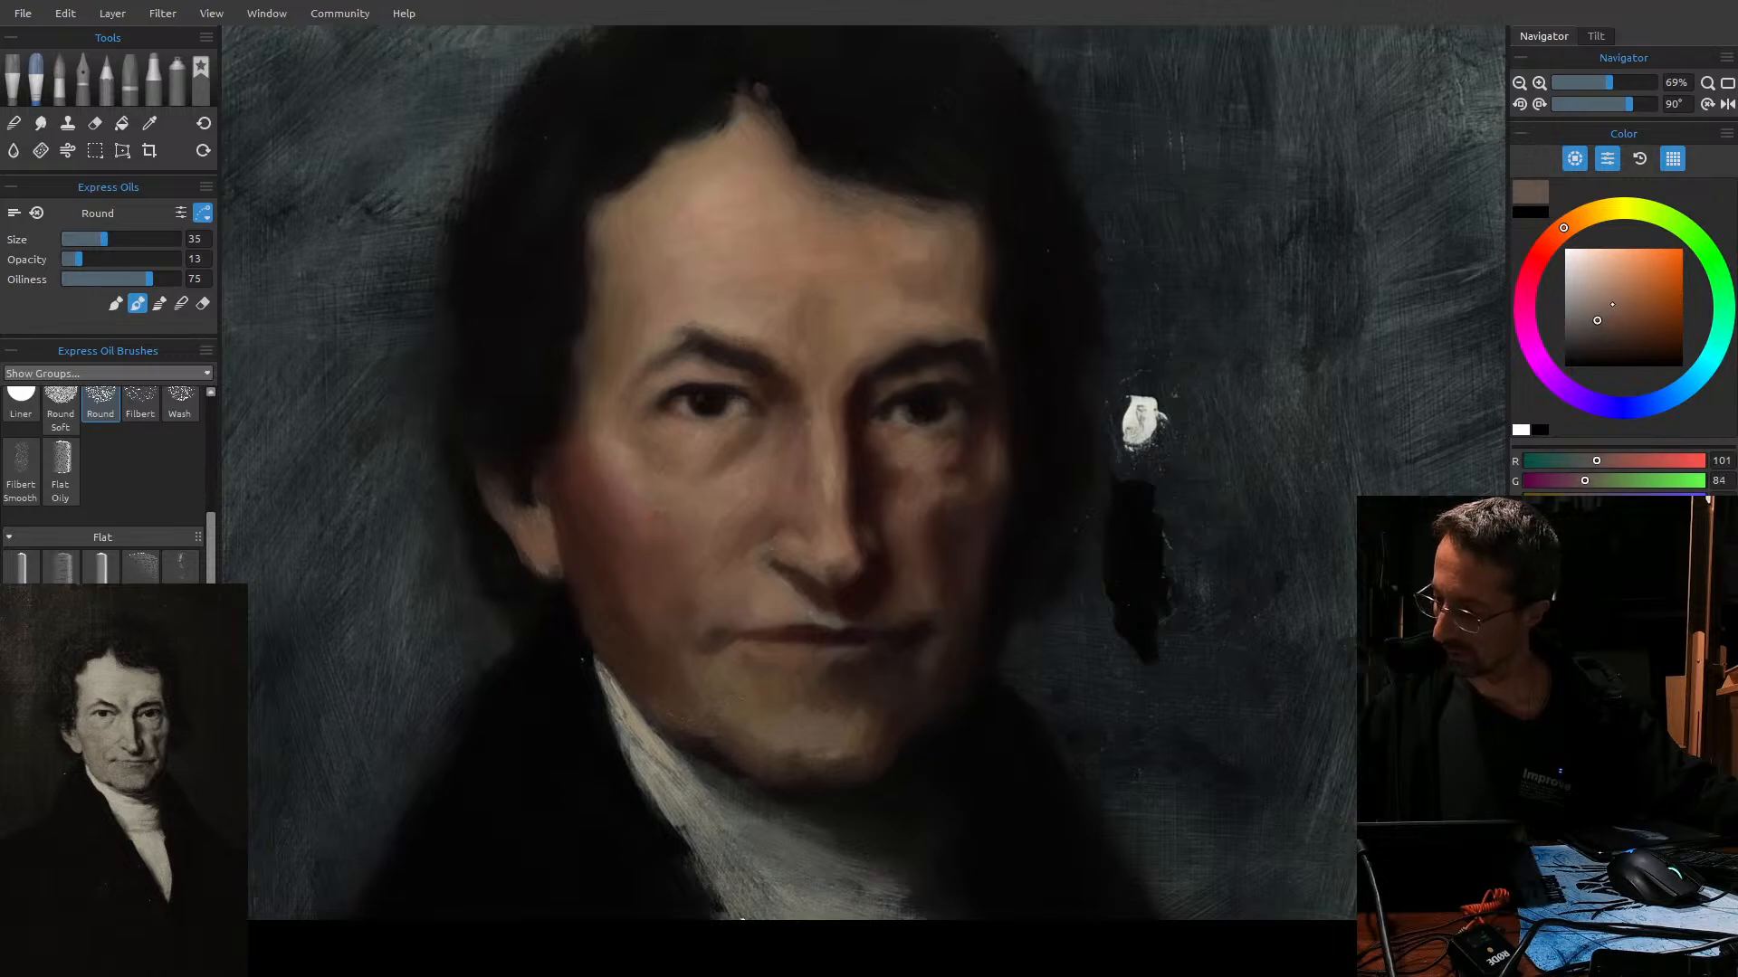
{"action": "key", "text": "bracketright"}
{"action": "key", "text": "bracketright"}
{"action": "key", "text": "bracketleft"}
{"action": "key", "text": "bracketleft"}
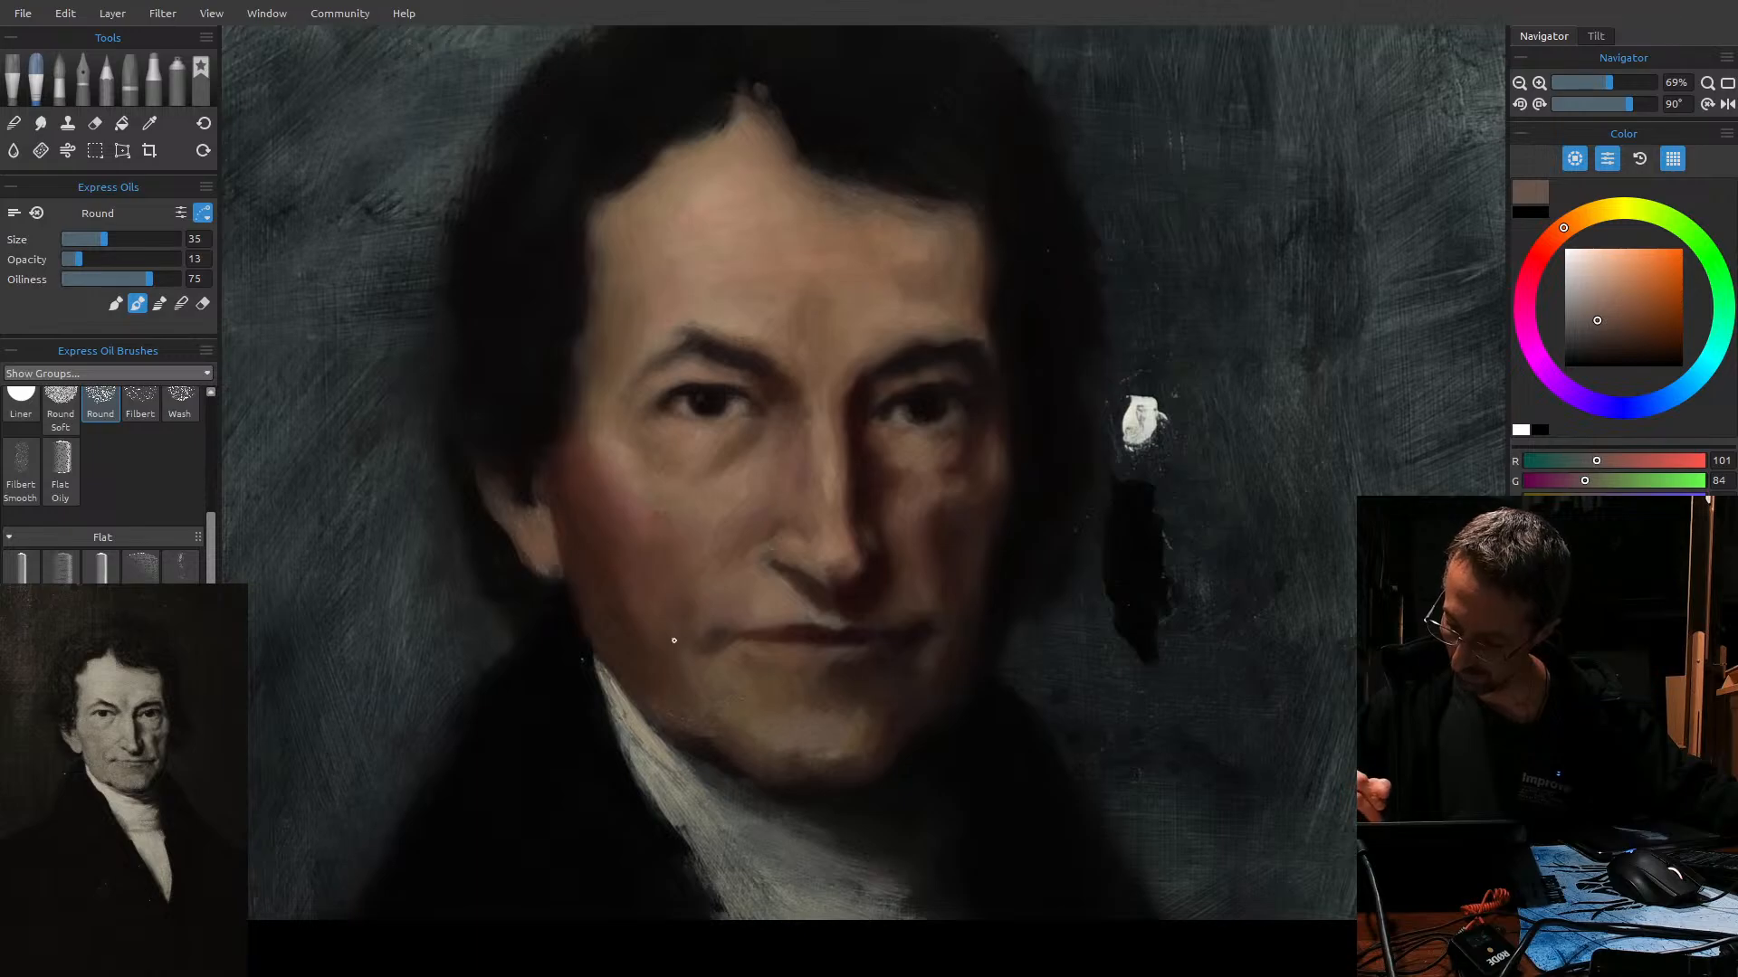
{"action": "left_click", "coordinate": [1552, 238]}
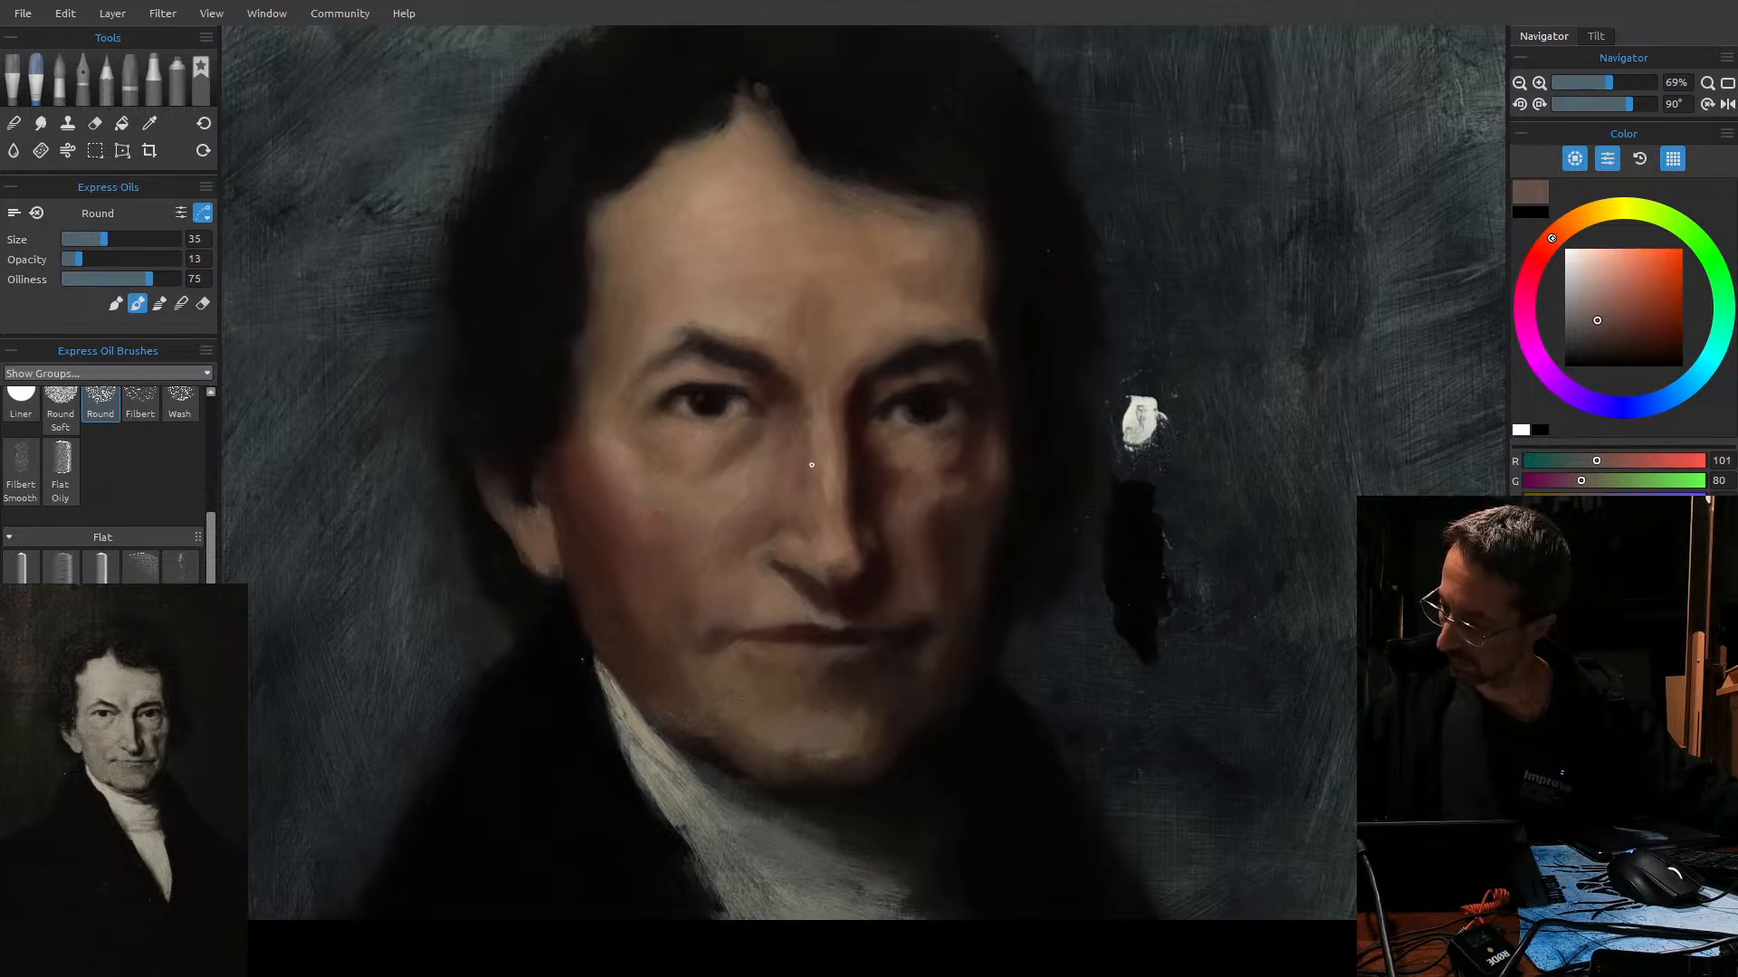
{"action": "key", "text": "bracketright"}
{"action": "key", "text": "bracketright"}
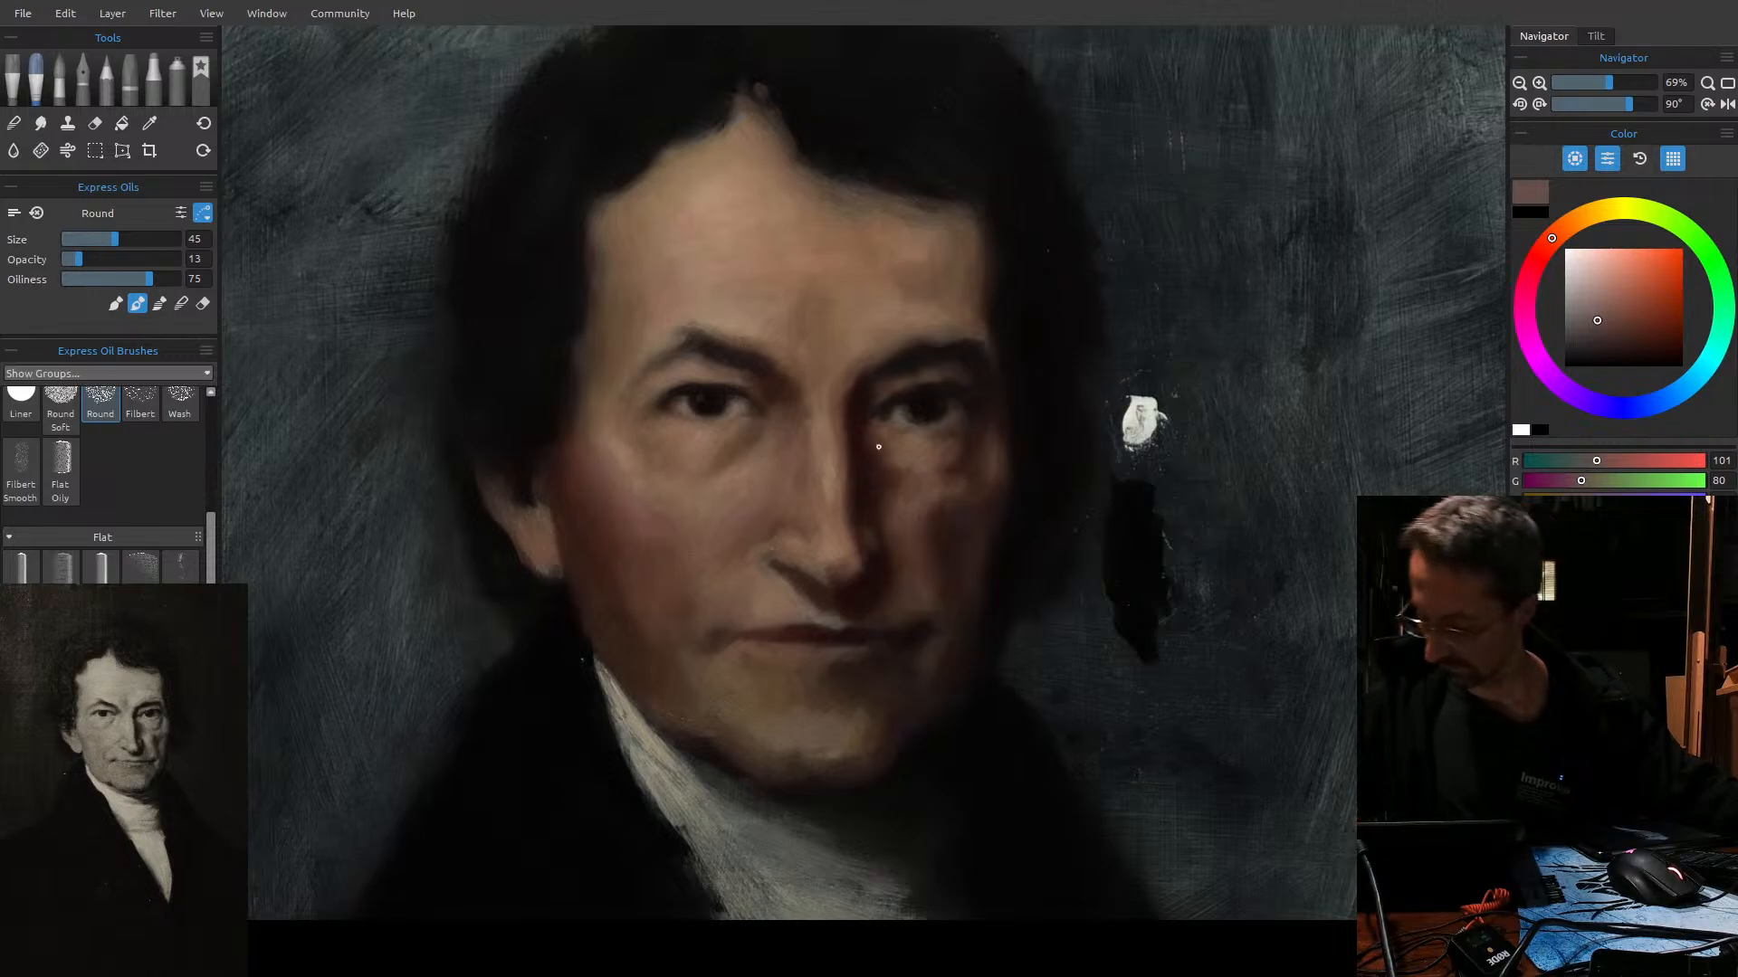
Soften the side of the nose and the lit cheek with the muted brown, reducing the brush to 25 and 20.
{"action": "key", "text": "bracketleft"}
{"action": "key", "text": "bracketleft"}
{"action": "key", "text": "bracketleft"}
{"action": "key", "text": "bracketleft"}
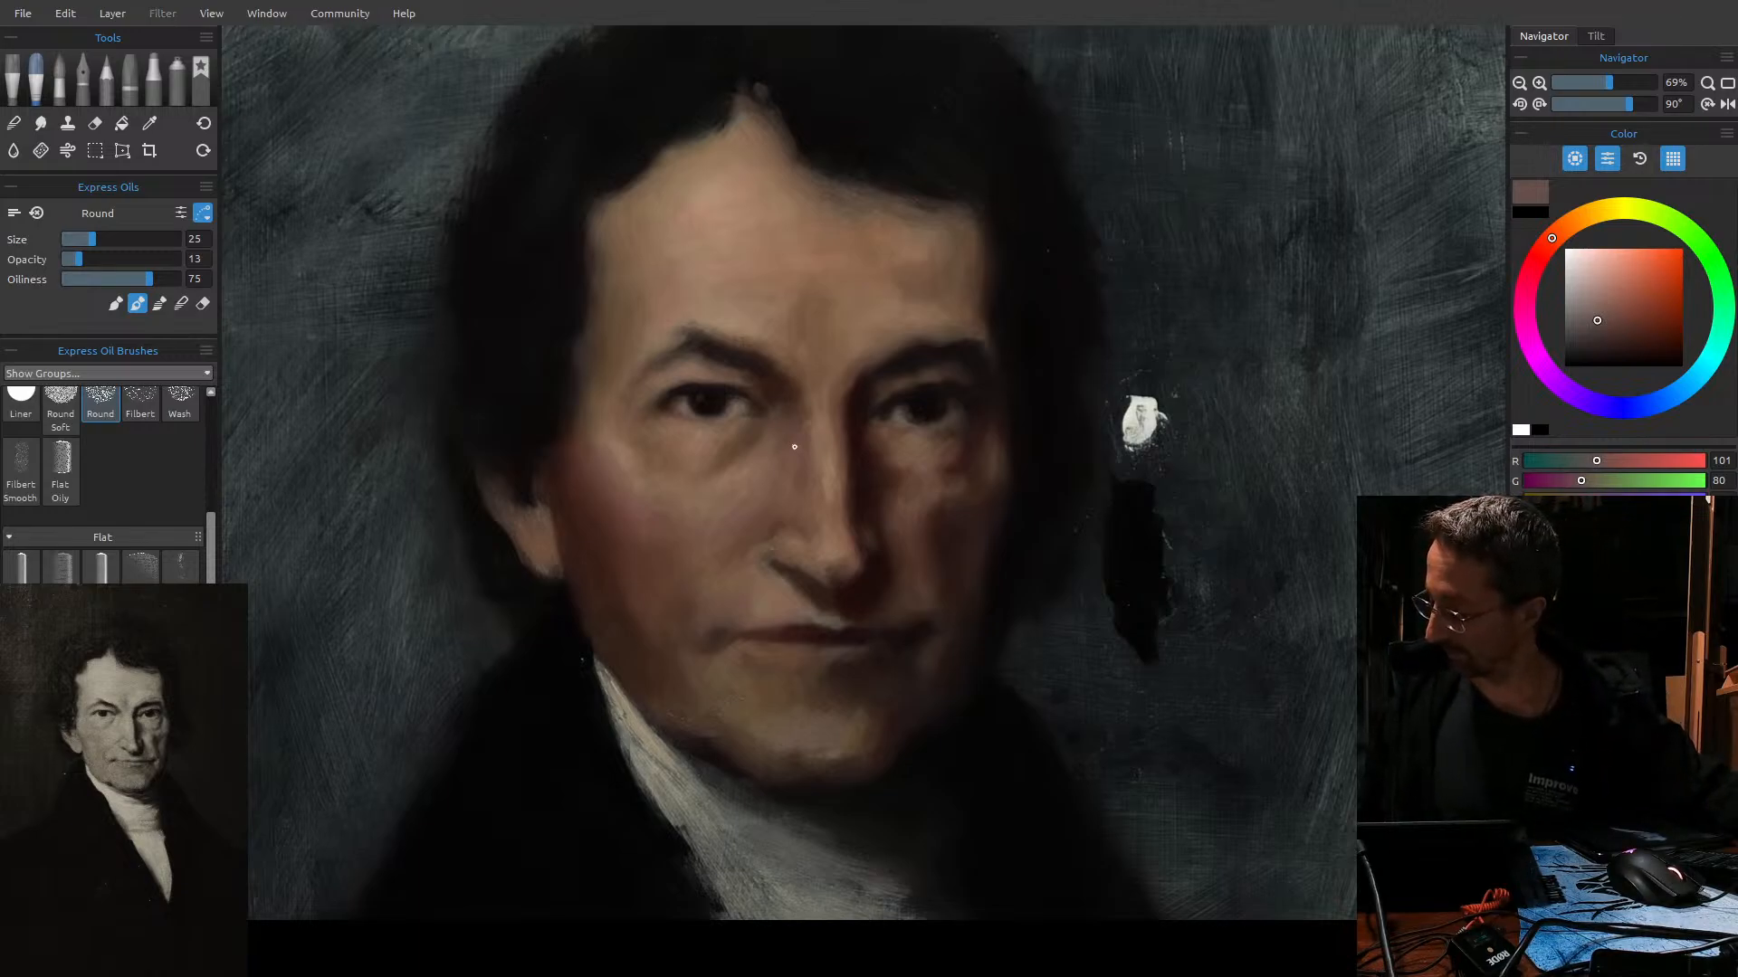
{"action": "left_click_drag", "start_coordinate": [795, 446], "coordinate": [775, 211]}
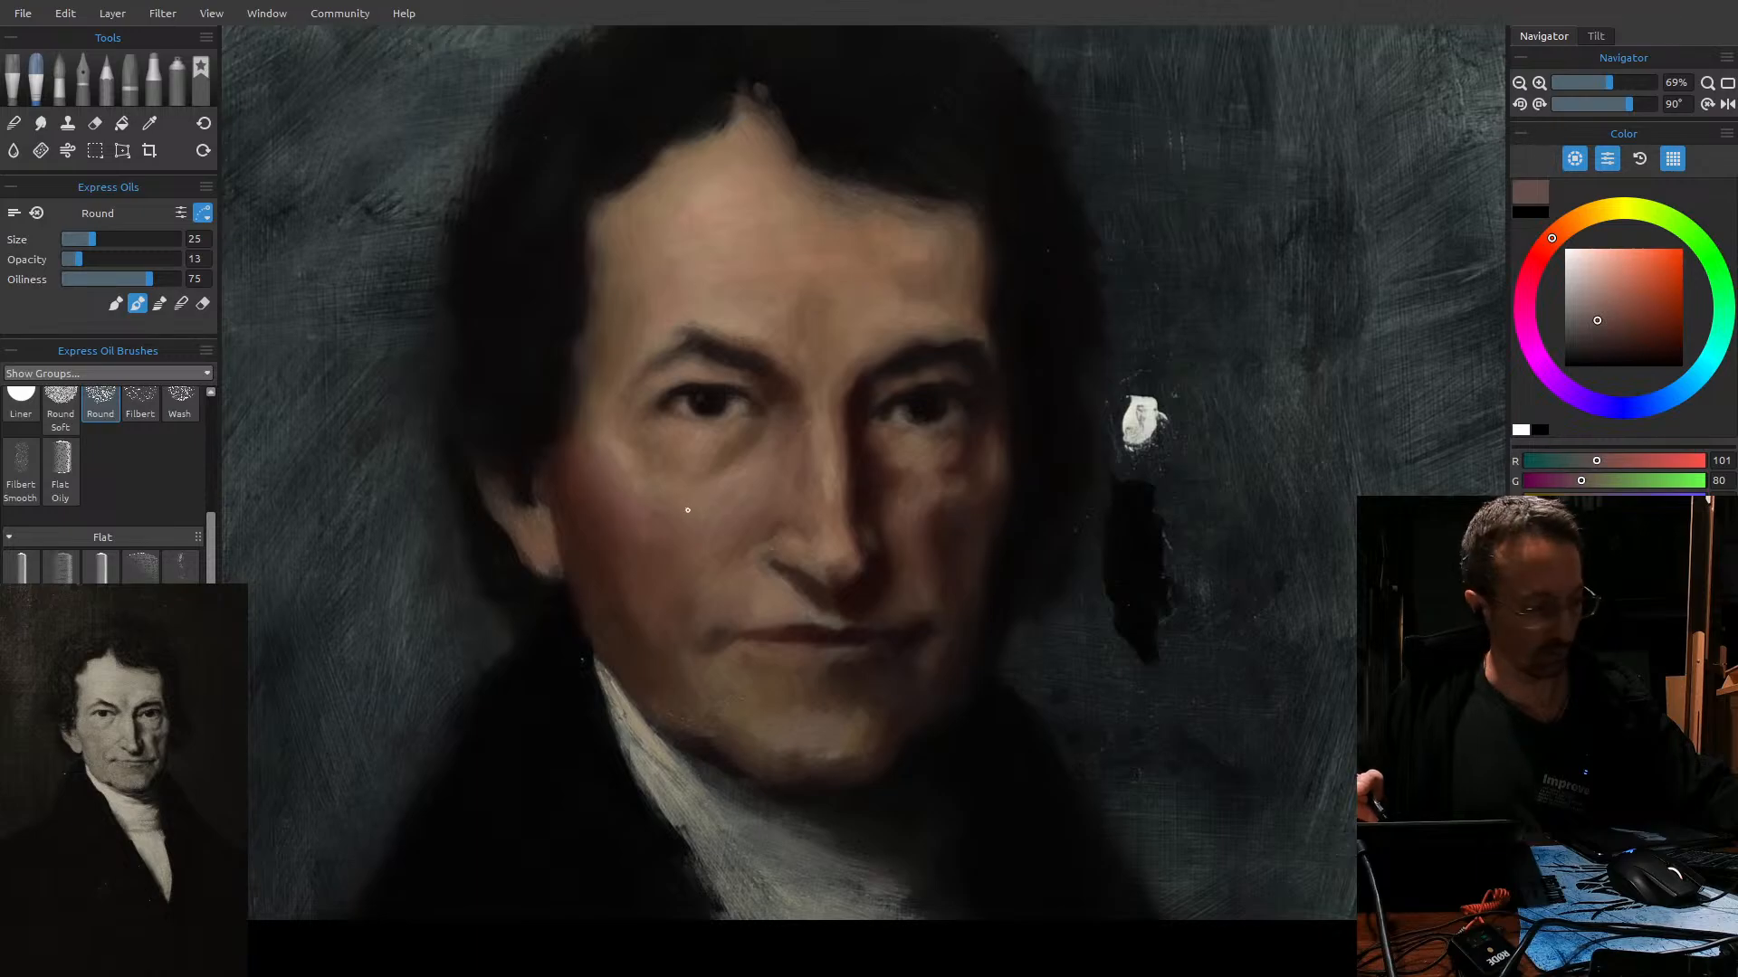
{"action": "key", "text": "bracketleft"}
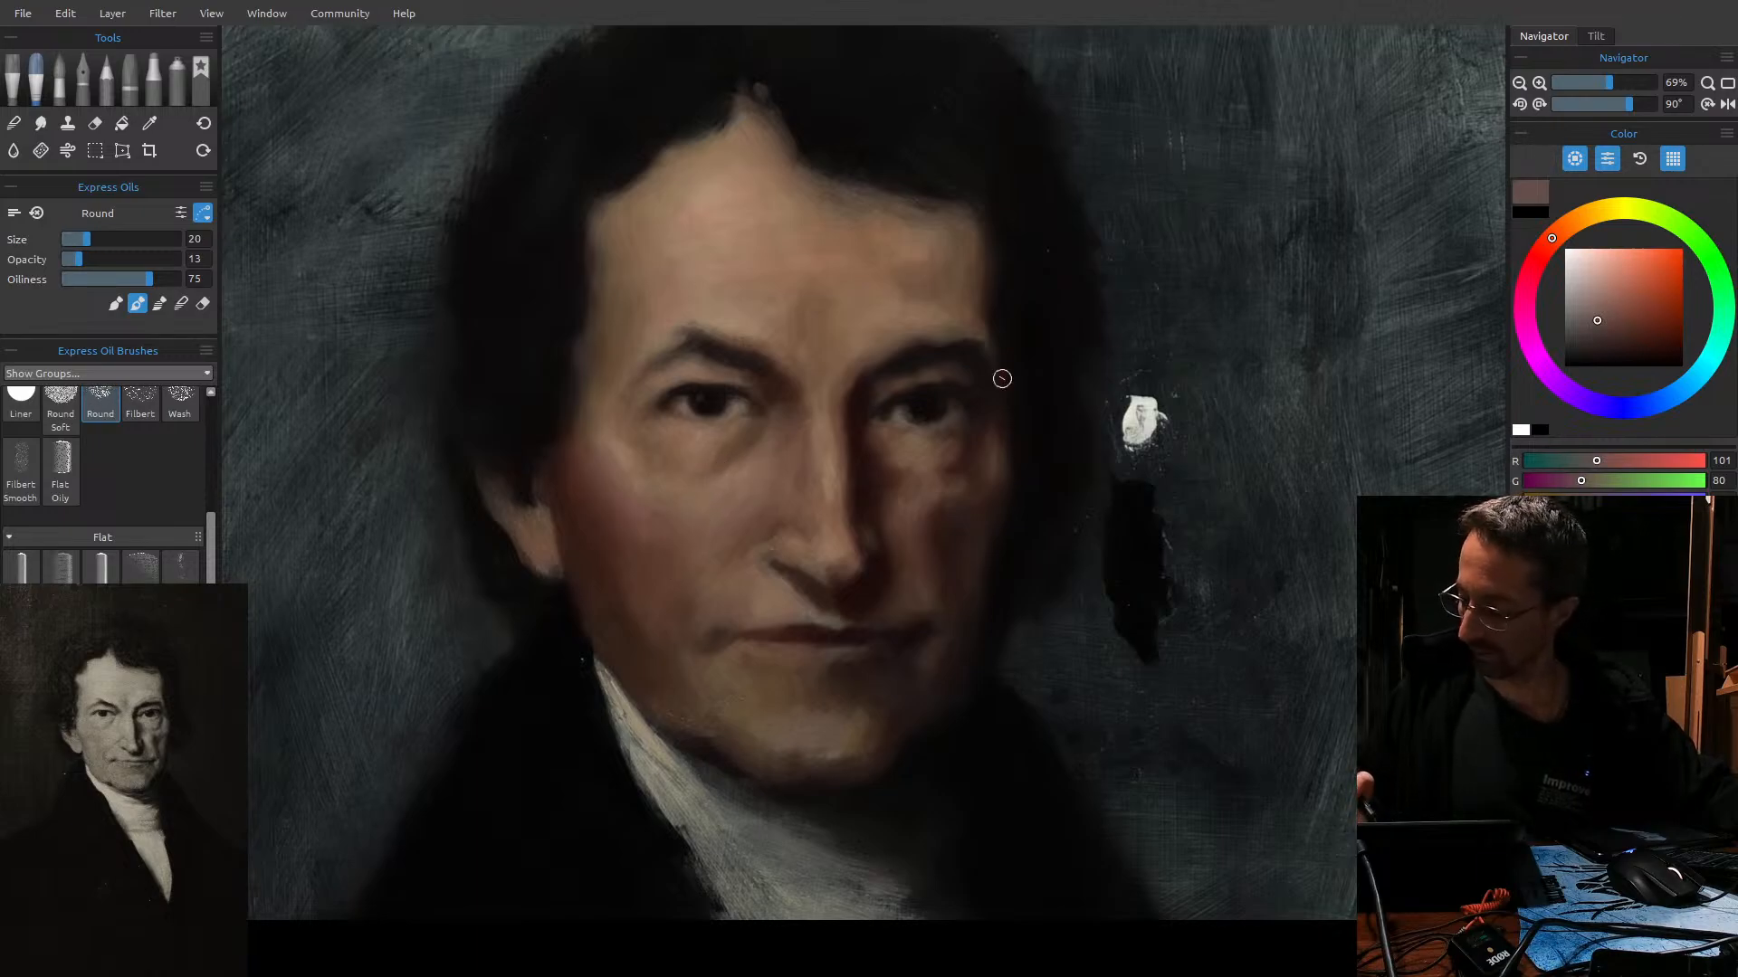
Mix redder browns (R 111, G 68; R 111, G 75) and blend them into the shadow-side temple and mouth corner, enlarging the brush to 45.
{"action": "key", "text": "bracketright"}
{"action": "left_click_drag", "start_coordinate": [1552, 239], "coordinate": [1543, 249]}
{"action": "key", "text": "bracketright"}
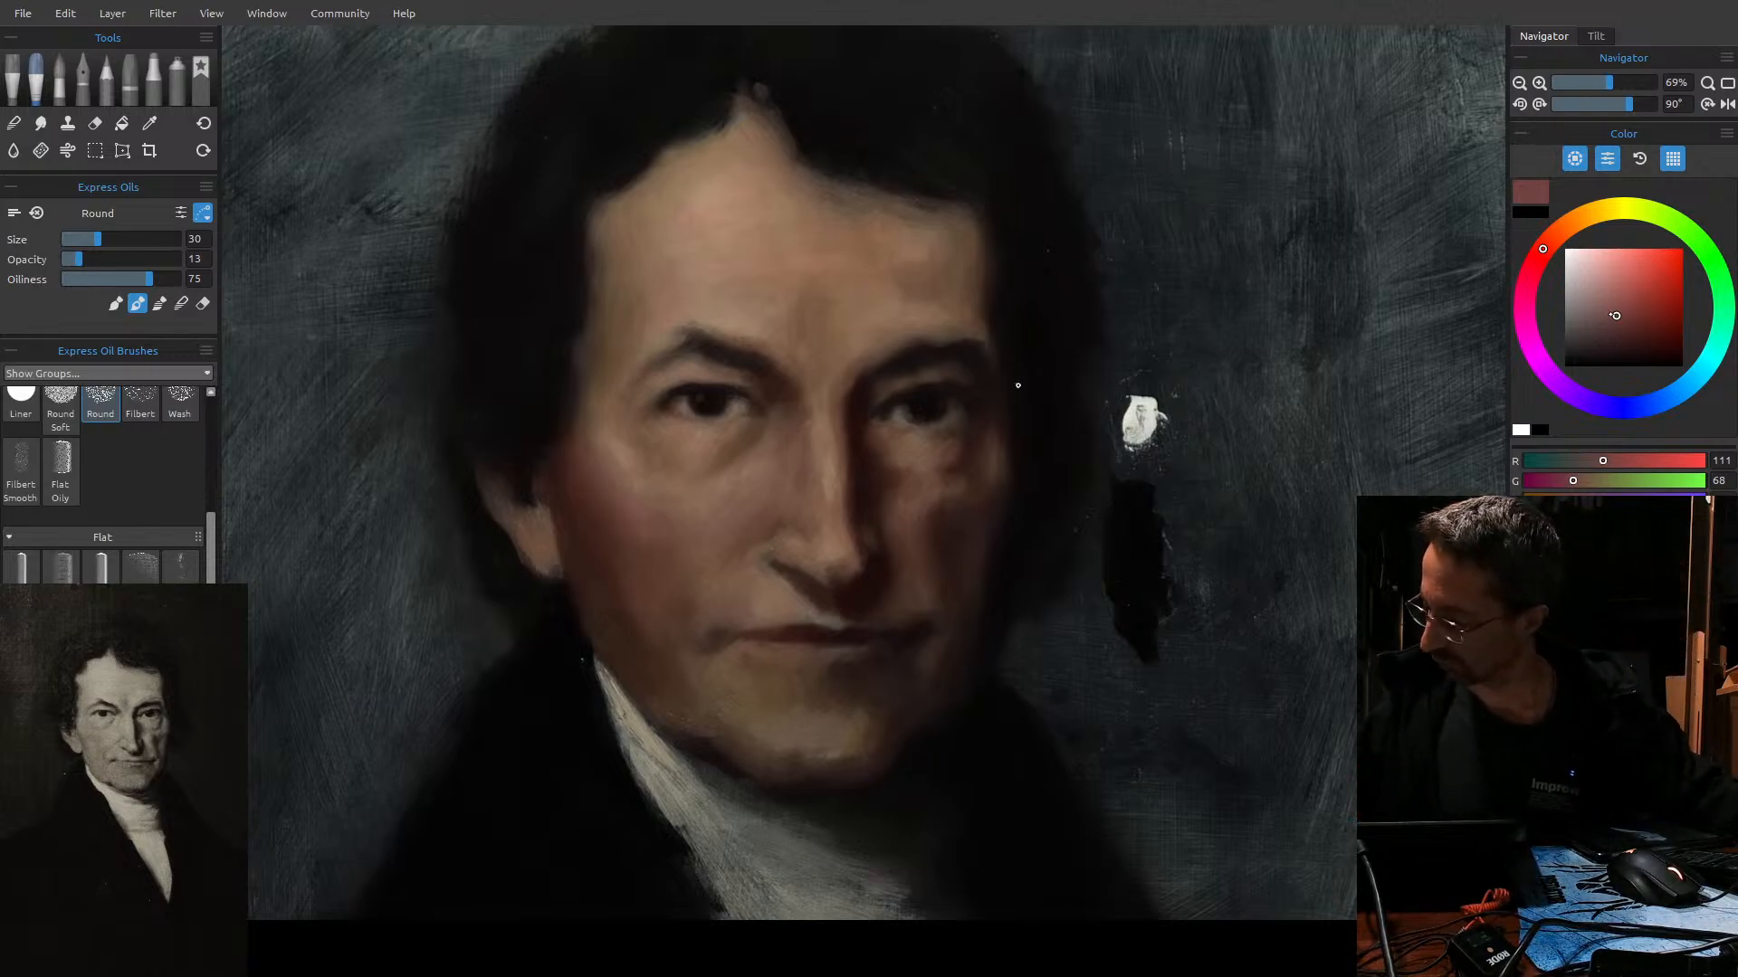
{"action": "left_click_drag", "start_coordinate": [1559, 232], "coordinate": [1553, 237]}
{"action": "key", "text": "bracketright"}
{"action": "key", "text": "bracketright"}
{"action": "key", "text": "bracketright"}
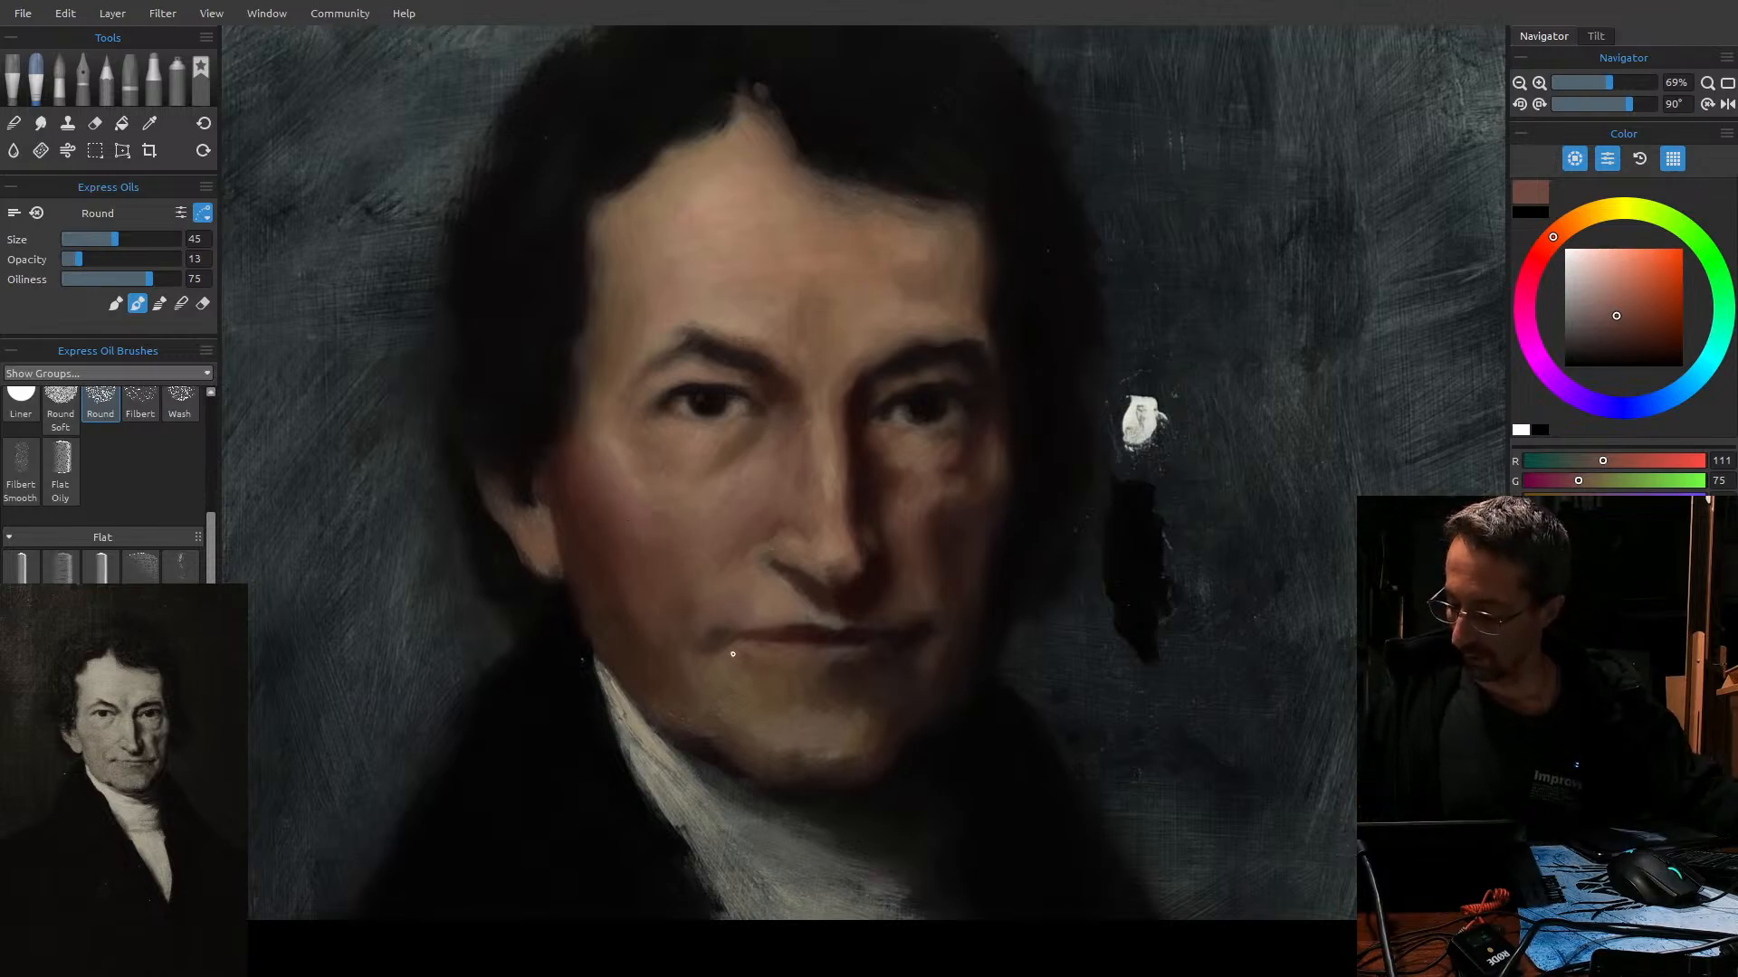
Switch to a light flesh pink (R 186, G 135), try it on the cheek at brush size 60, and undo the last stroke.
{"action": "left_click", "coordinate": [936, 540], "text": "alt"}
{"action": "key", "text": "]"}
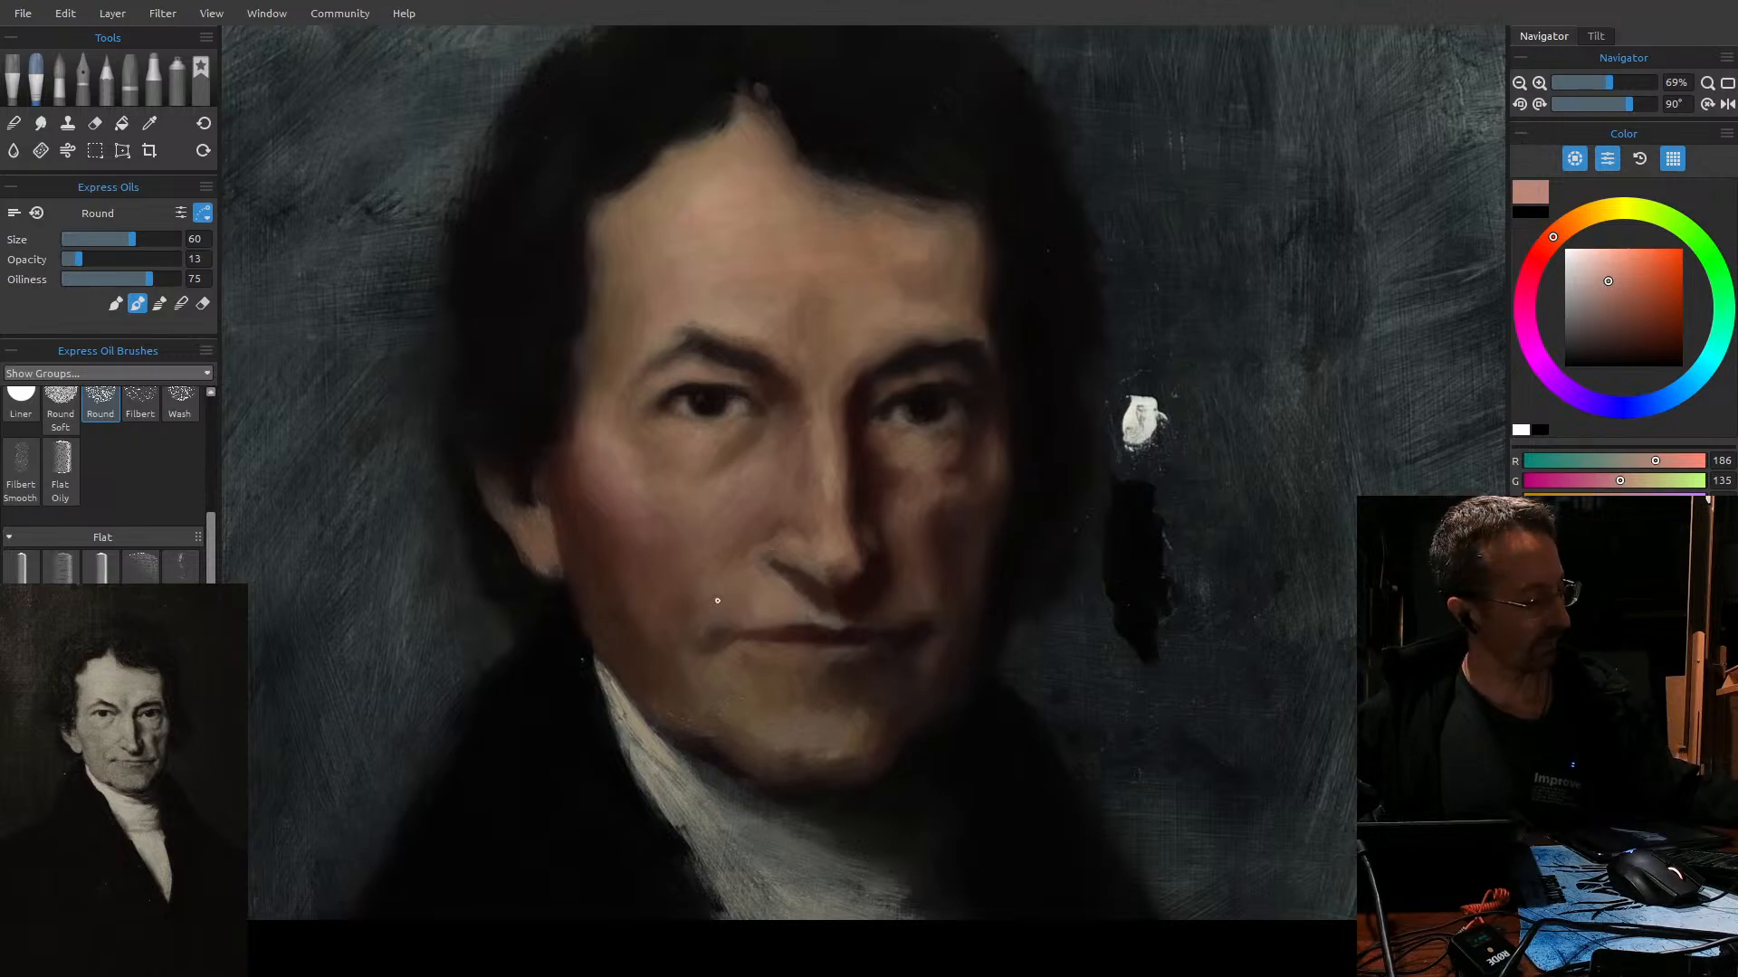
{"action": "key", "text": "ctrl+z"}
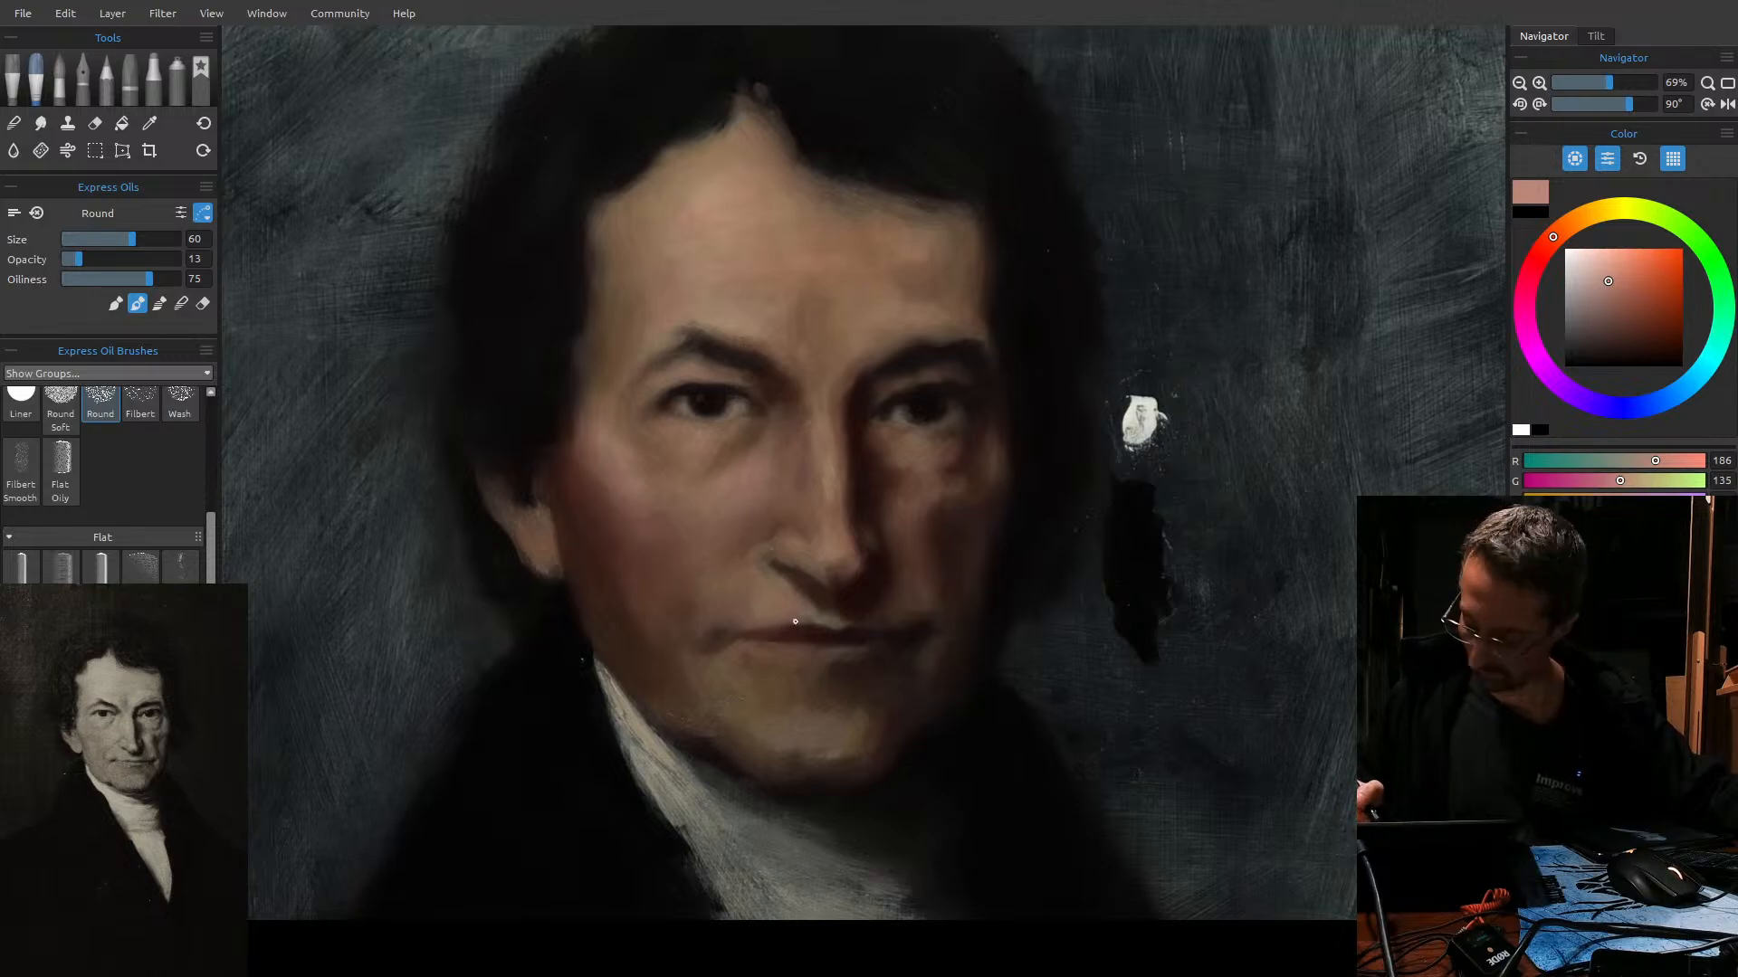
Work the light flesh pink into the forehead and nose, reducing the brush to 30 and enlarging it to 45.
{"action": "key", "text": "["}
{"action": "key", "text": "["}
{"action": "key", "text": "["}
{"action": "key", "text": "["}
{"action": "key", "text": "["}
{"action": "key", "text": "["}
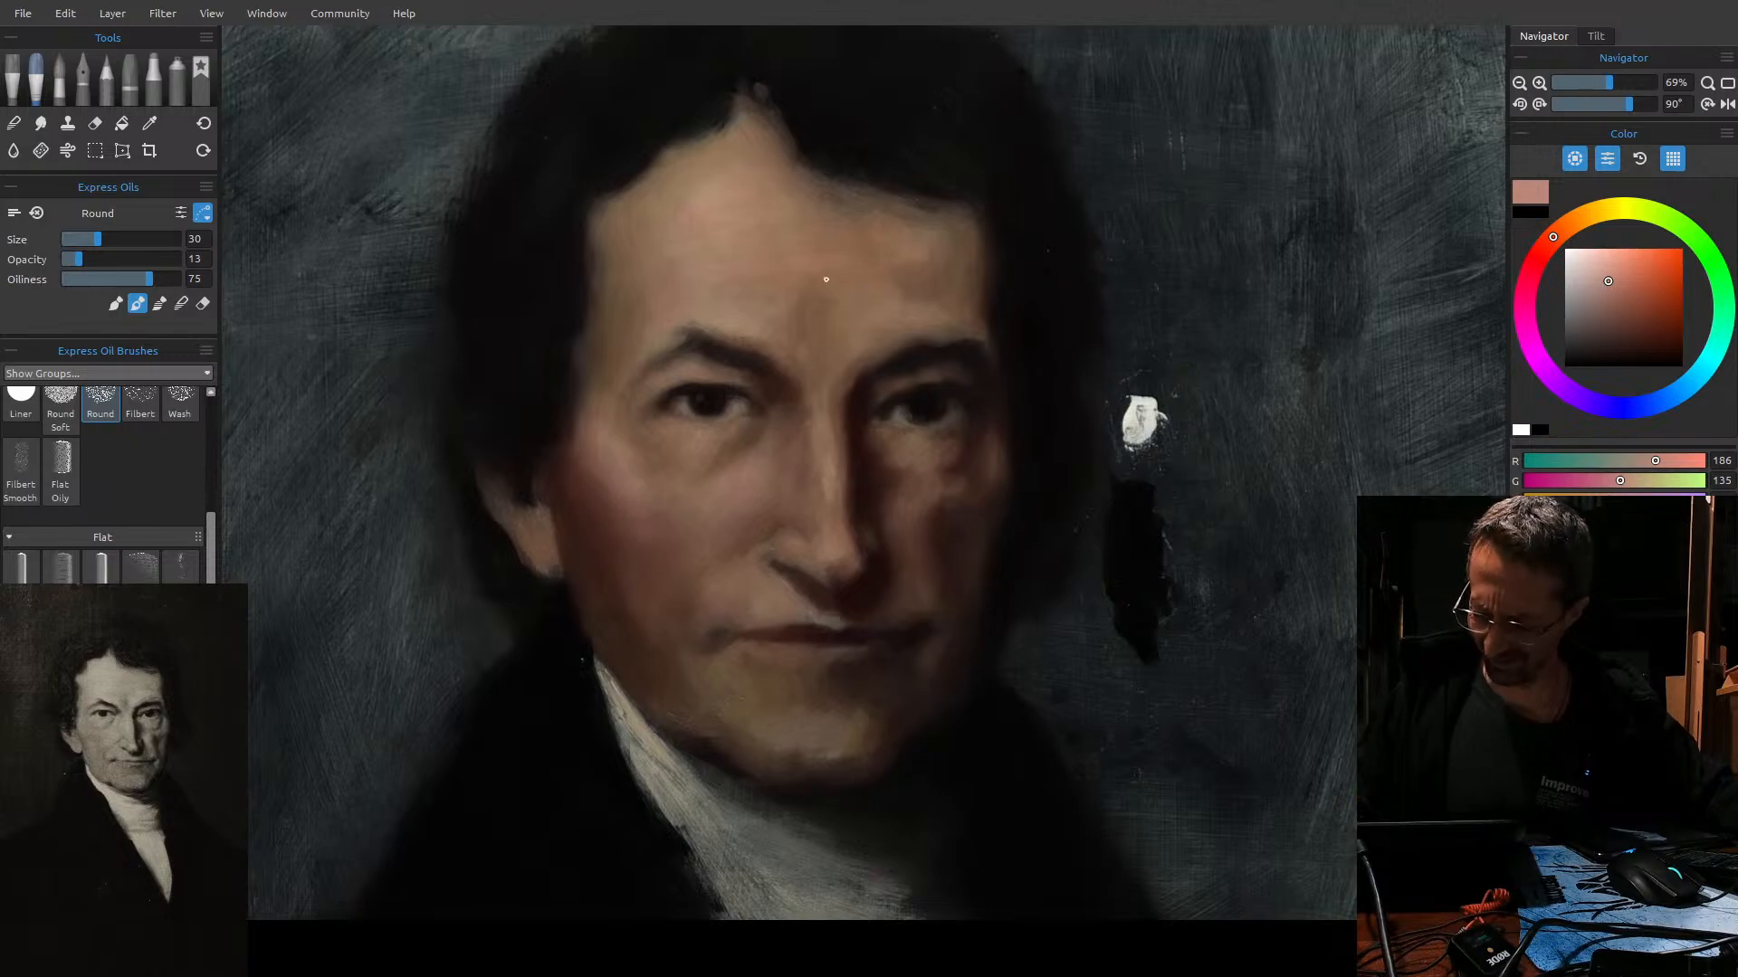
{"action": "key", "text": "bracketright"}
{"action": "key", "text": "bracketright"}
{"action": "key", "text": "bracketright"}
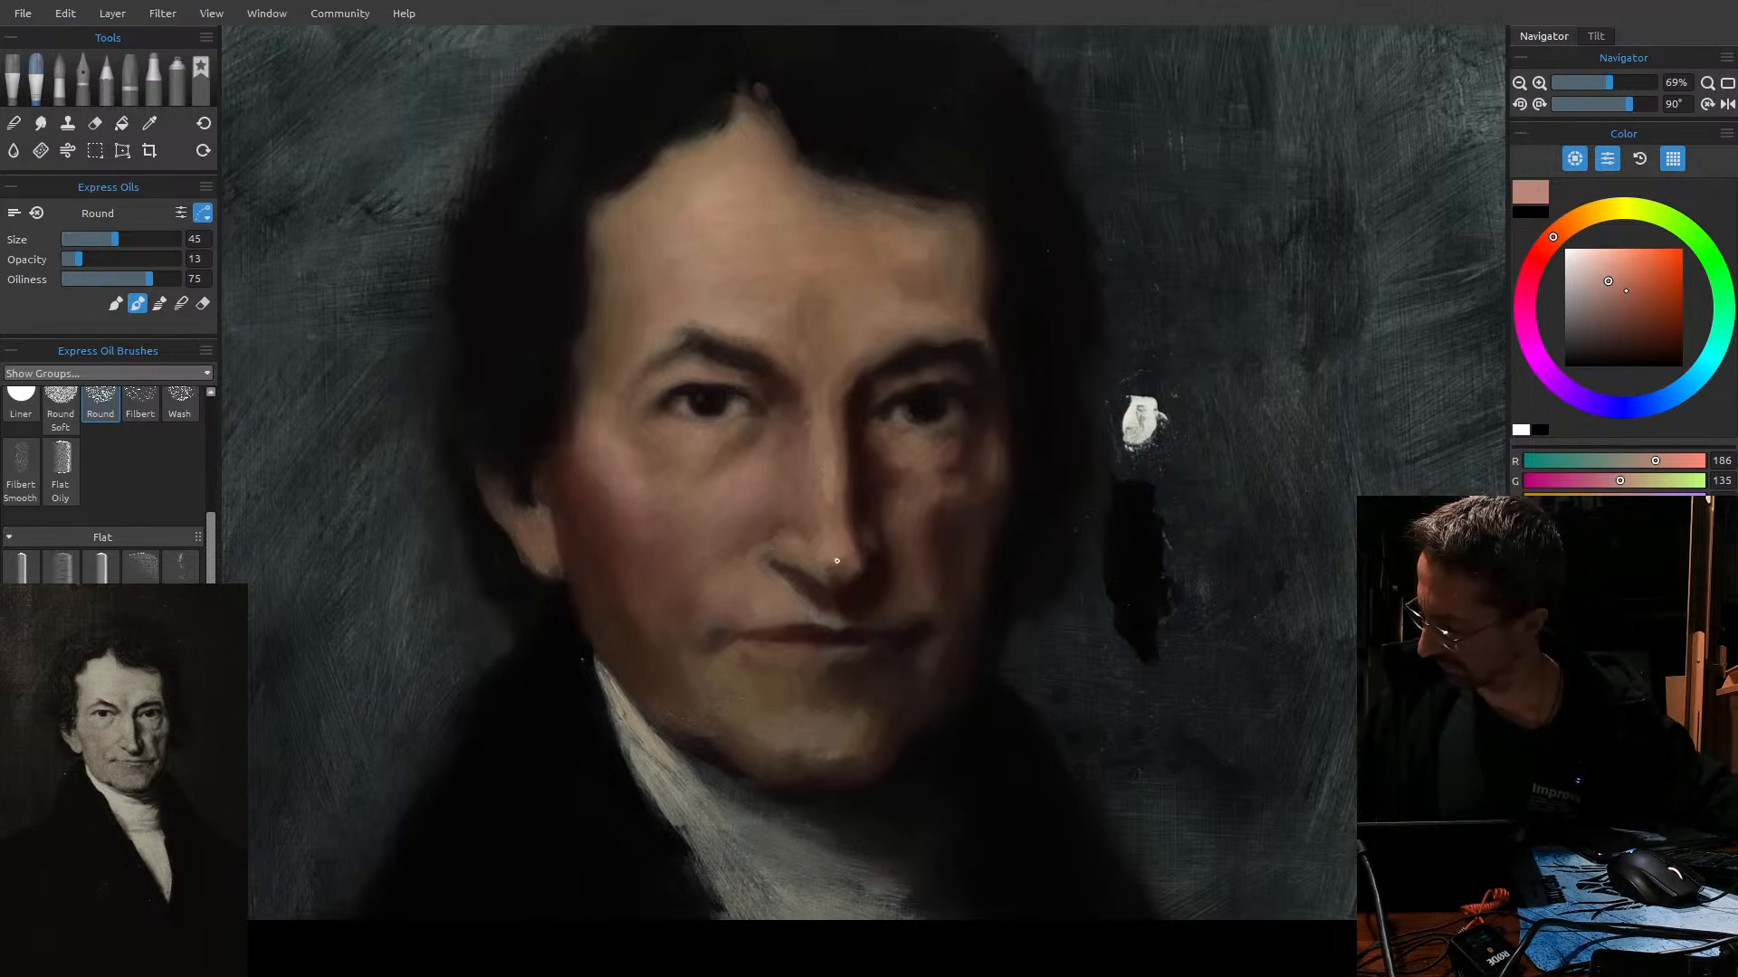
Mix a darker flesh brown (R 154, G 103) and blend it beside the nose, enlarging the brush to 60 and 70.
{"action": "left_click_drag", "start_coordinate": [1620, 287], "coordinate": [1618, 296]}
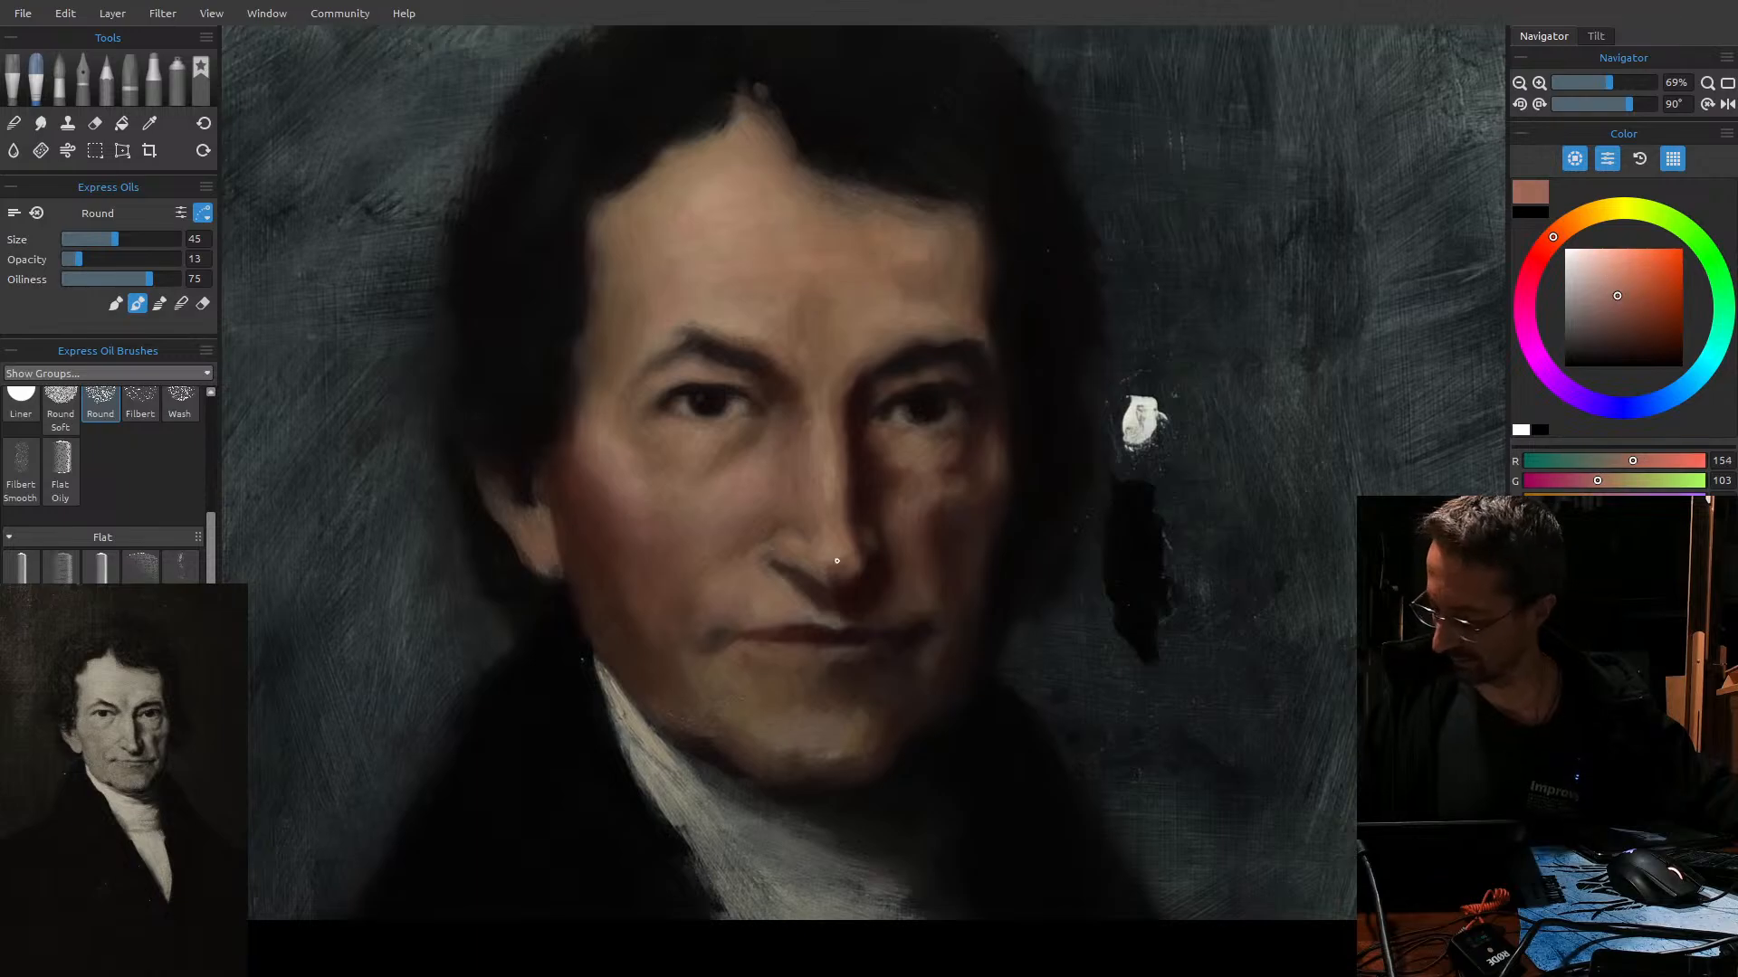
{"action": "key", "text": "bracketright"}
{"action": "key", "text": "bracketright"}
{"action": "key", "text": "bracketright"}
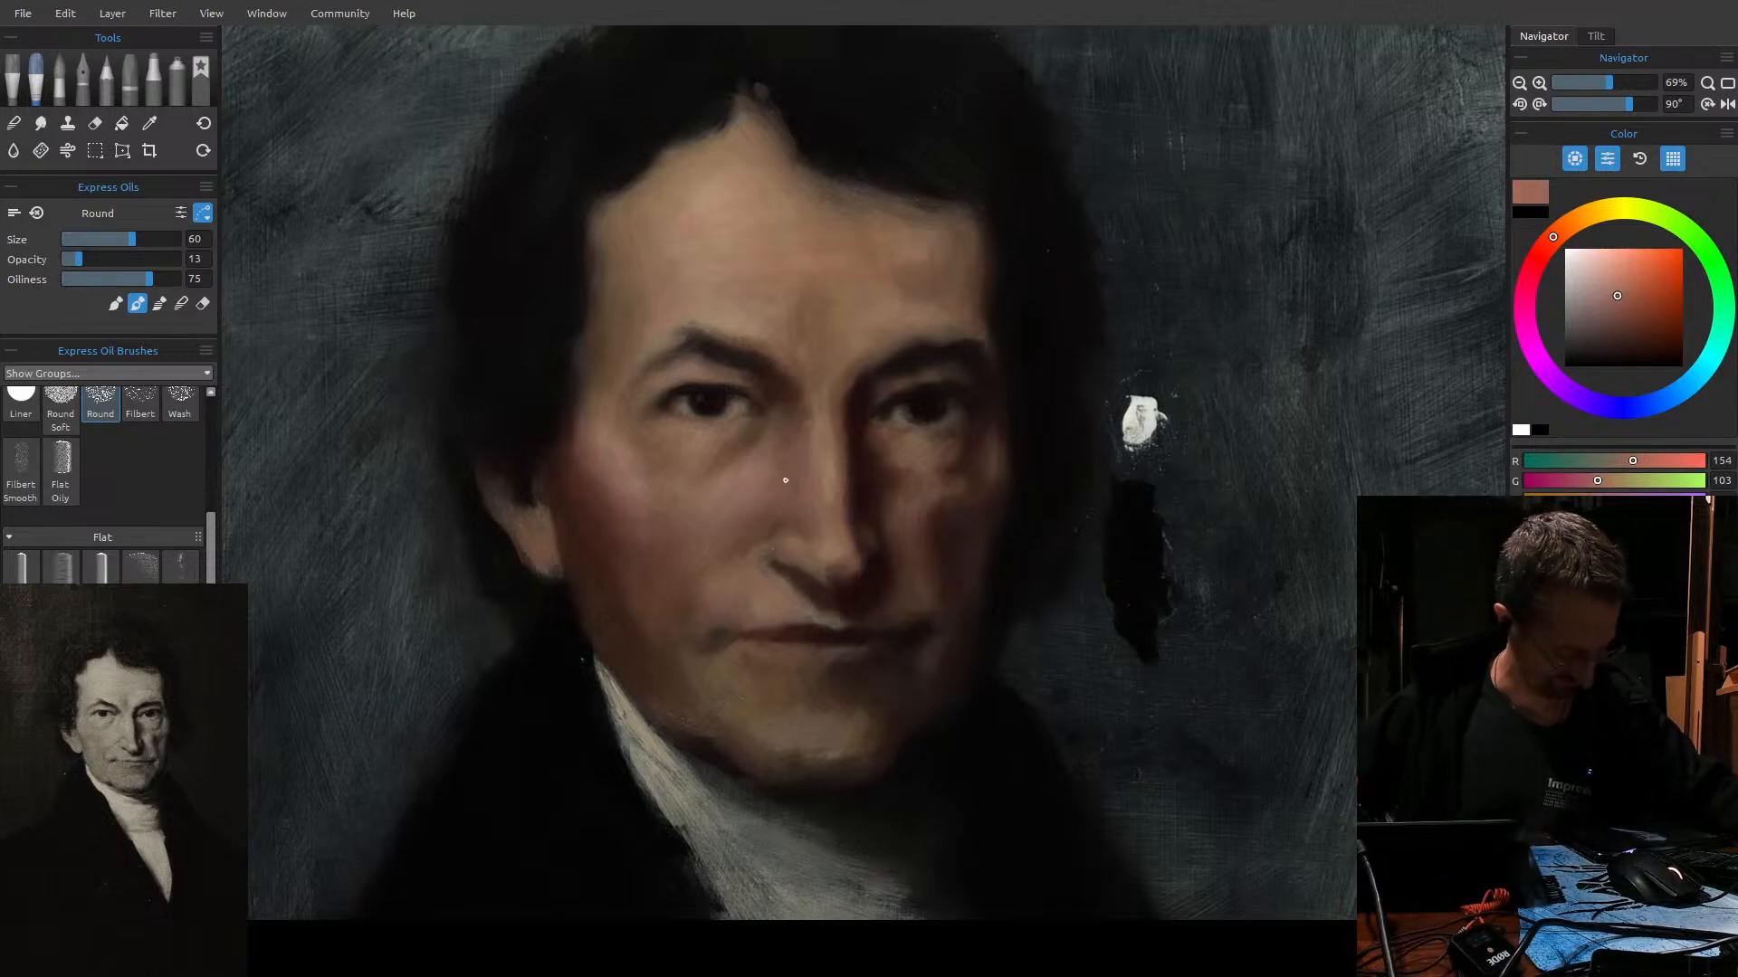
{"action": "key", "text": "bracketright"}
{"action": "key", "text": "bracketright"}
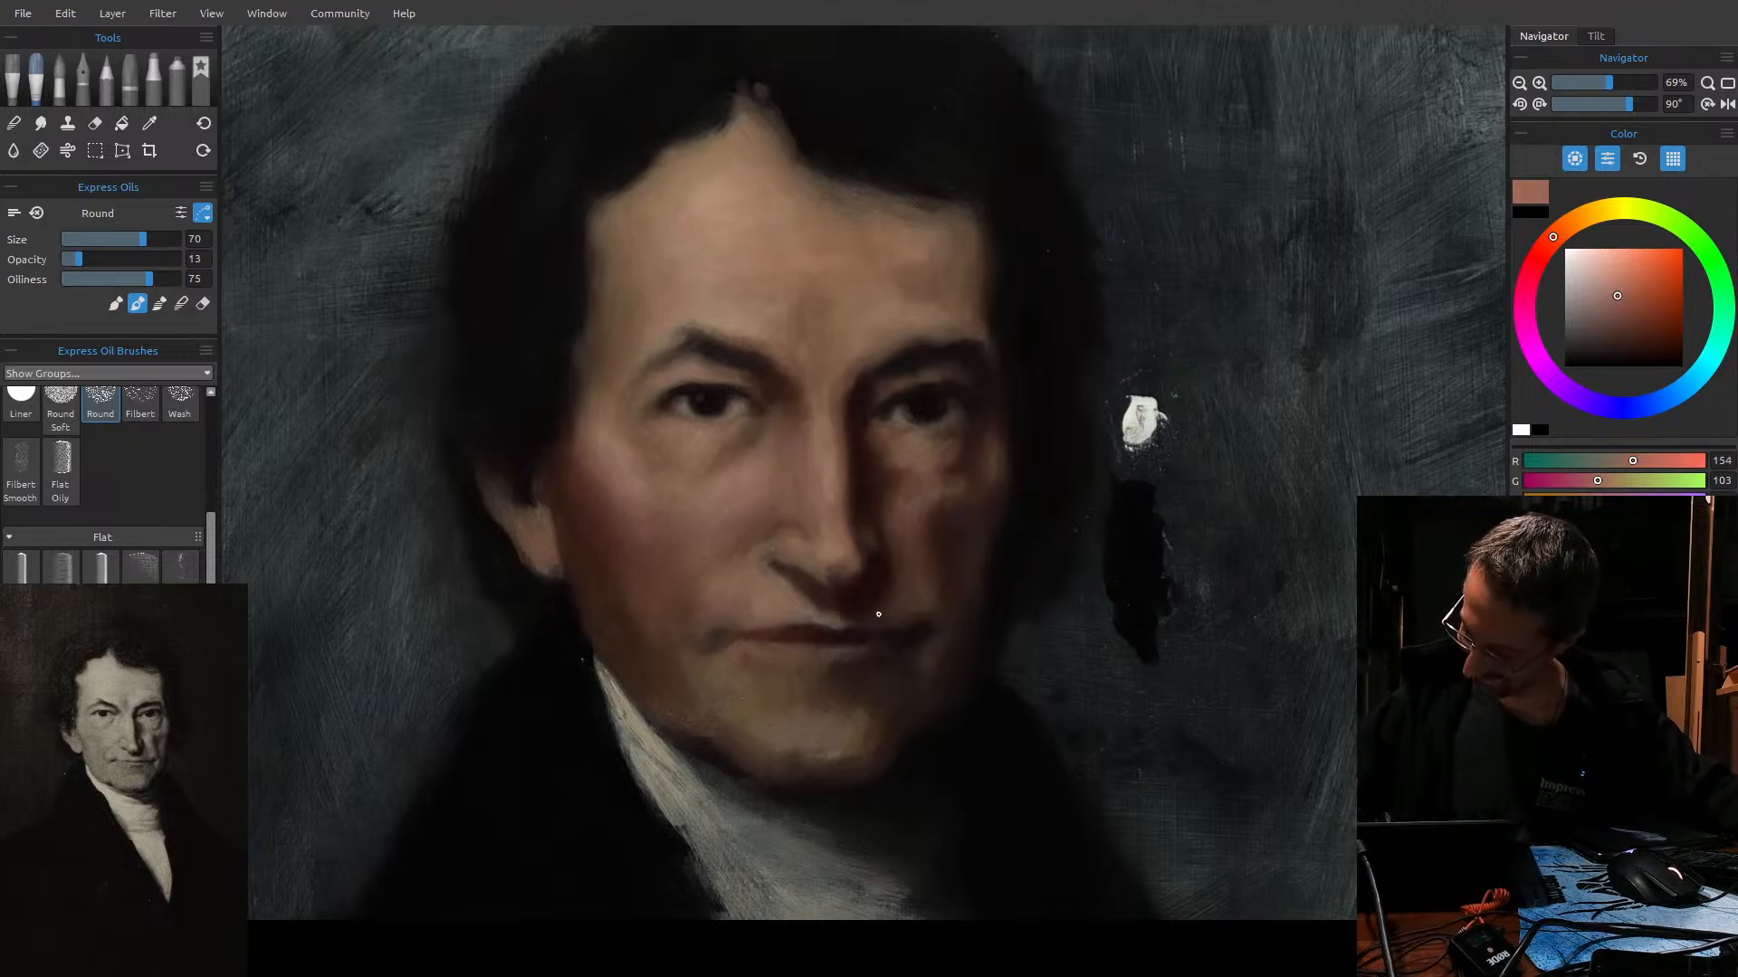
Switch to light flesh tones (R 188, G 139; R 176, G 132) and soften the nose, reducing the brush to 50 and 40.
{"action": "left_click", "coordinate": [890, 634], "text": "alt"}
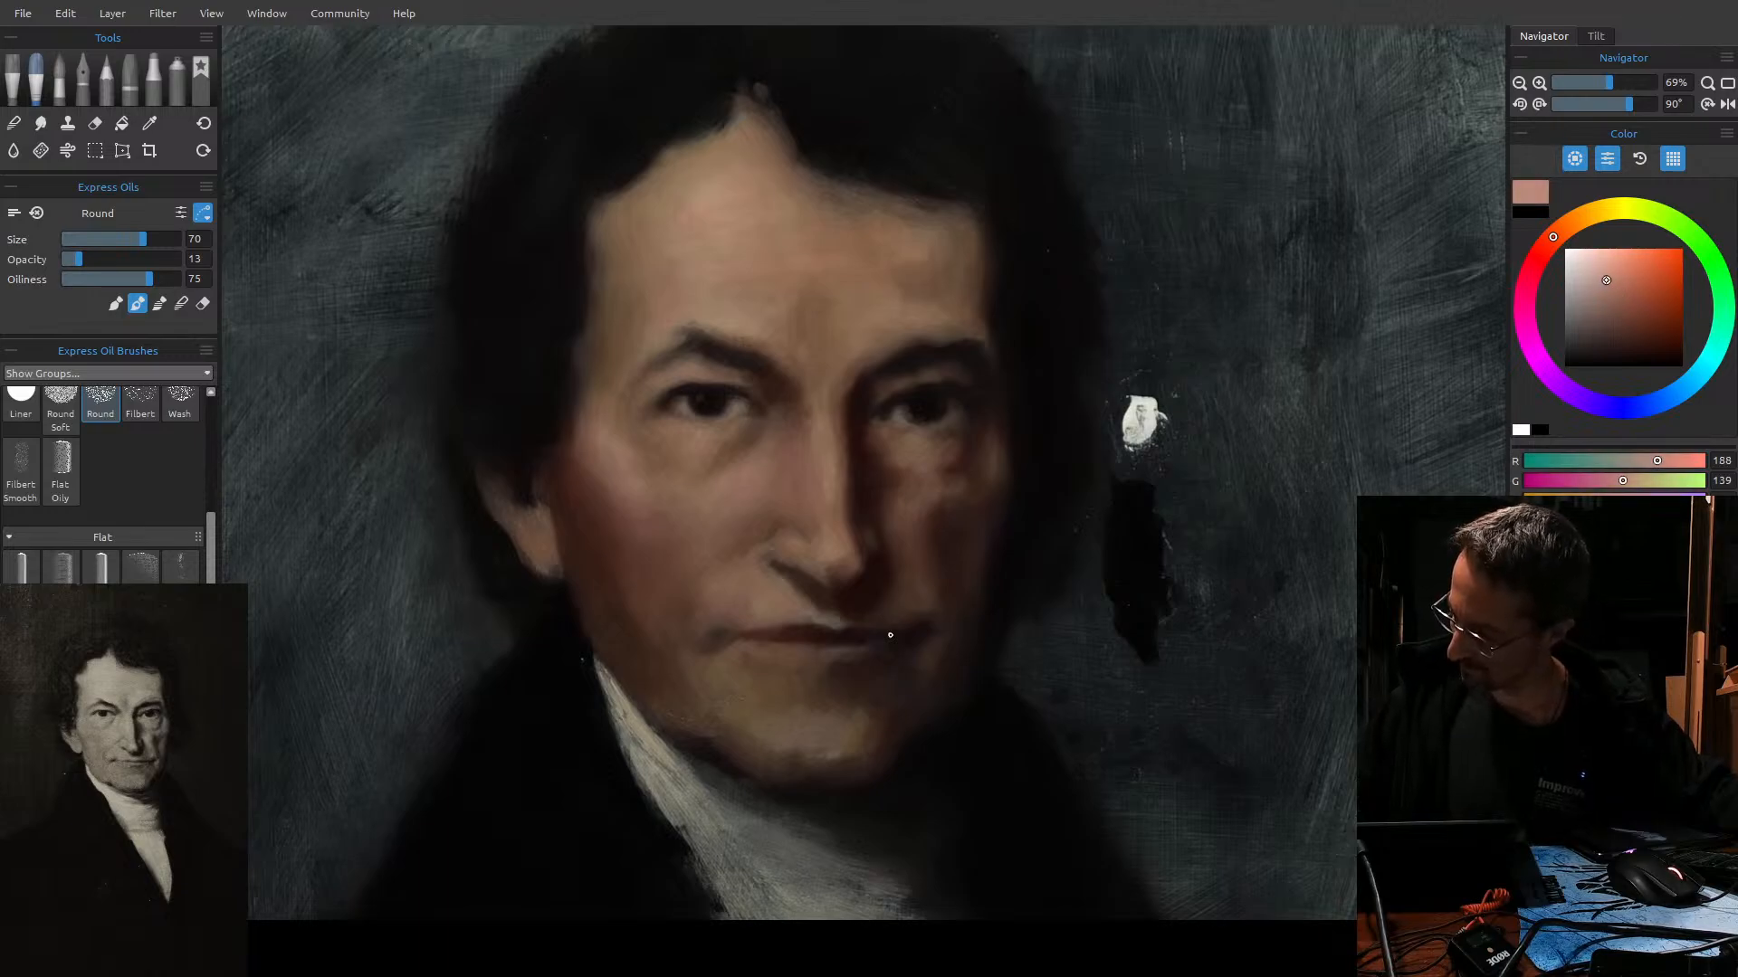
{"action": "left_click", "coordinate": [887, 632], "text": "alt"}
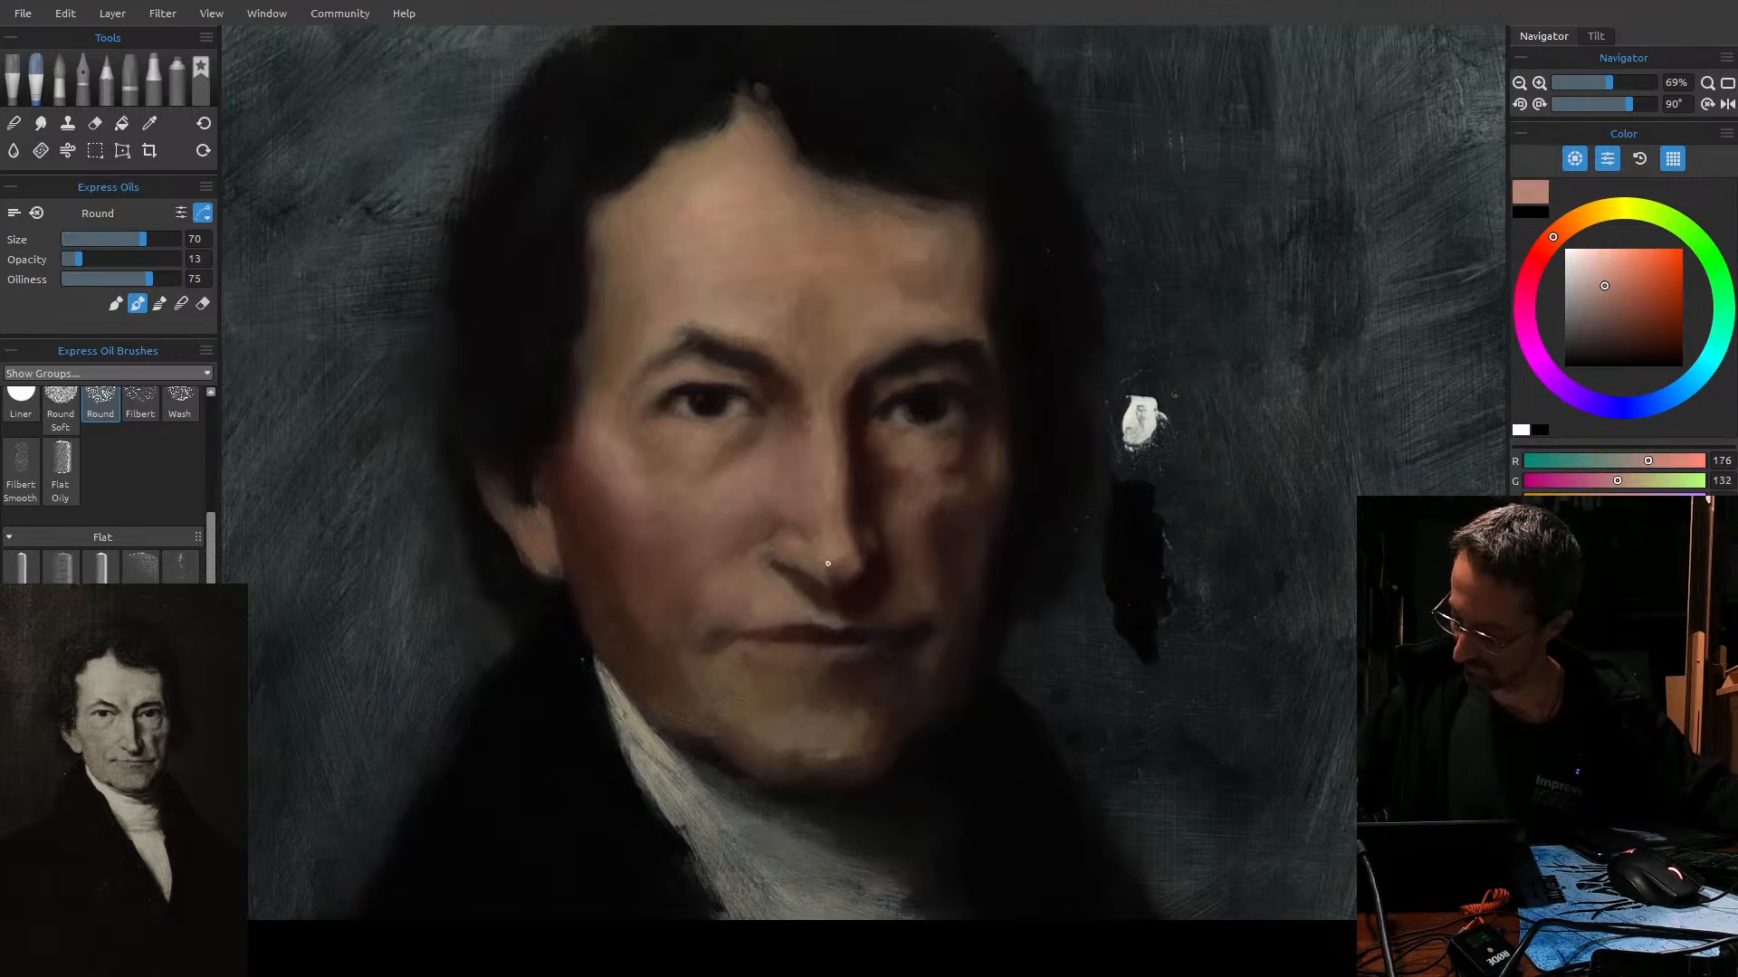
{"action": "key", "text": "bracketleft"}
{"action": "key", "text": "bracketleft"}
{"action": "key", "text": "bracketleft"}
{"action": "key", "text": "bracketleft"}
{"action": "key", "text": "bracketleft"}
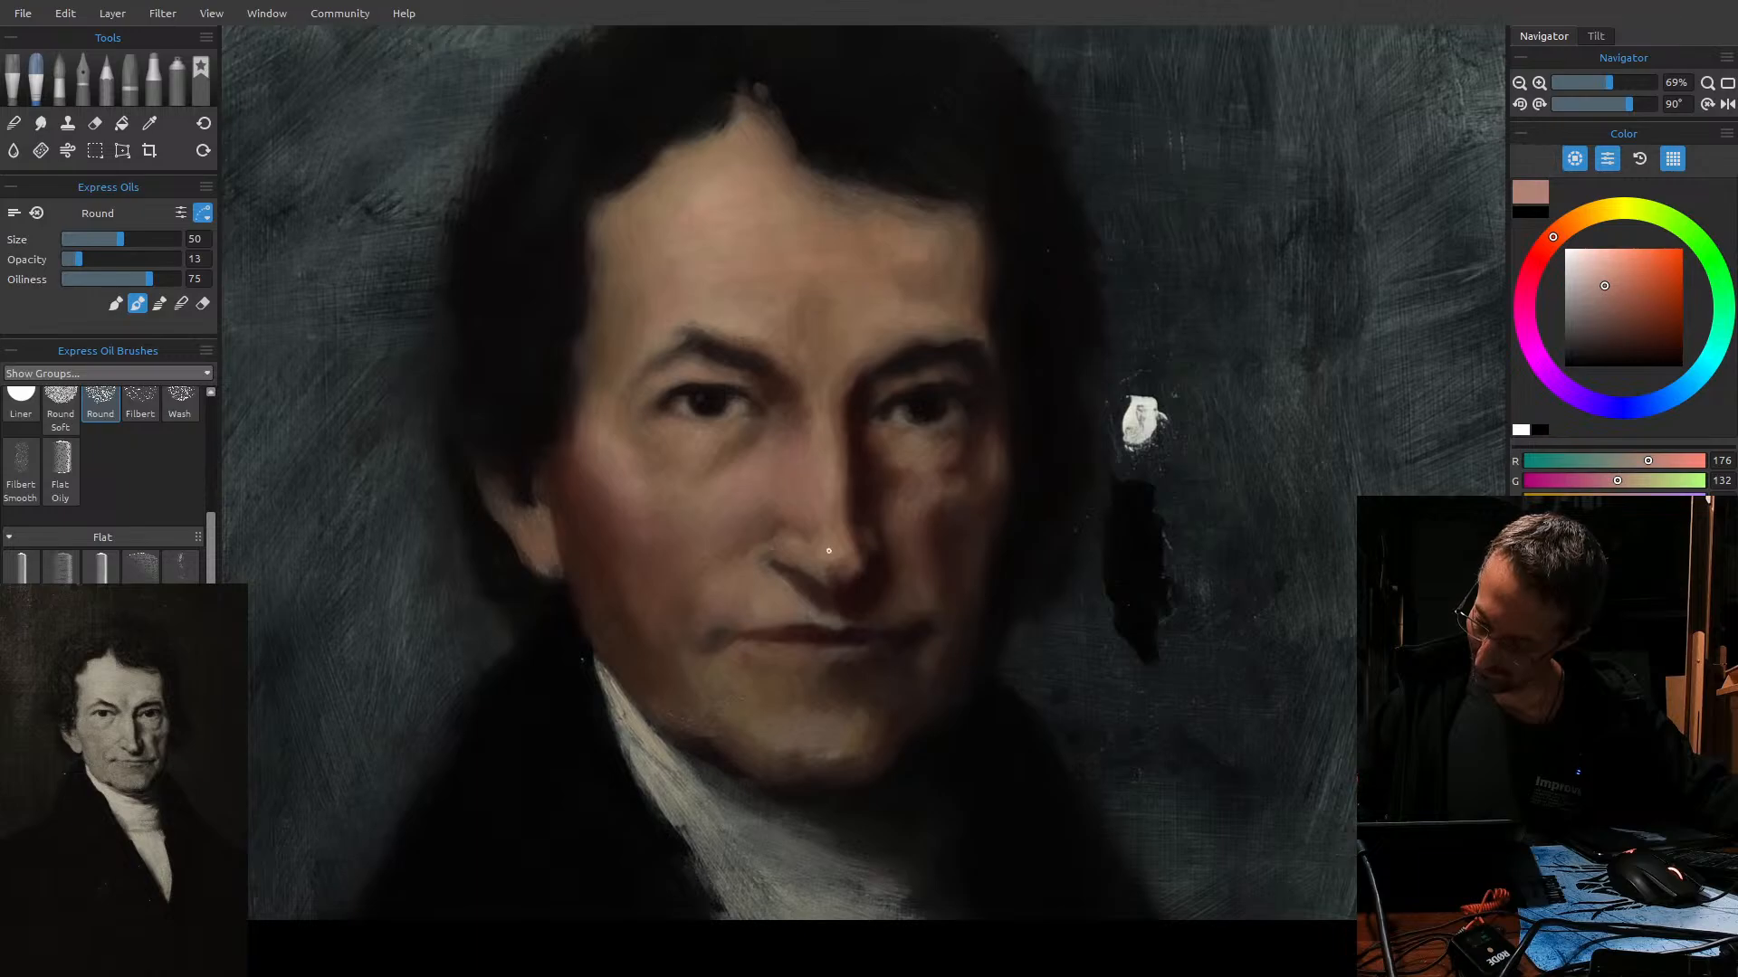
{"action": "key", "text": "bracketleft"}
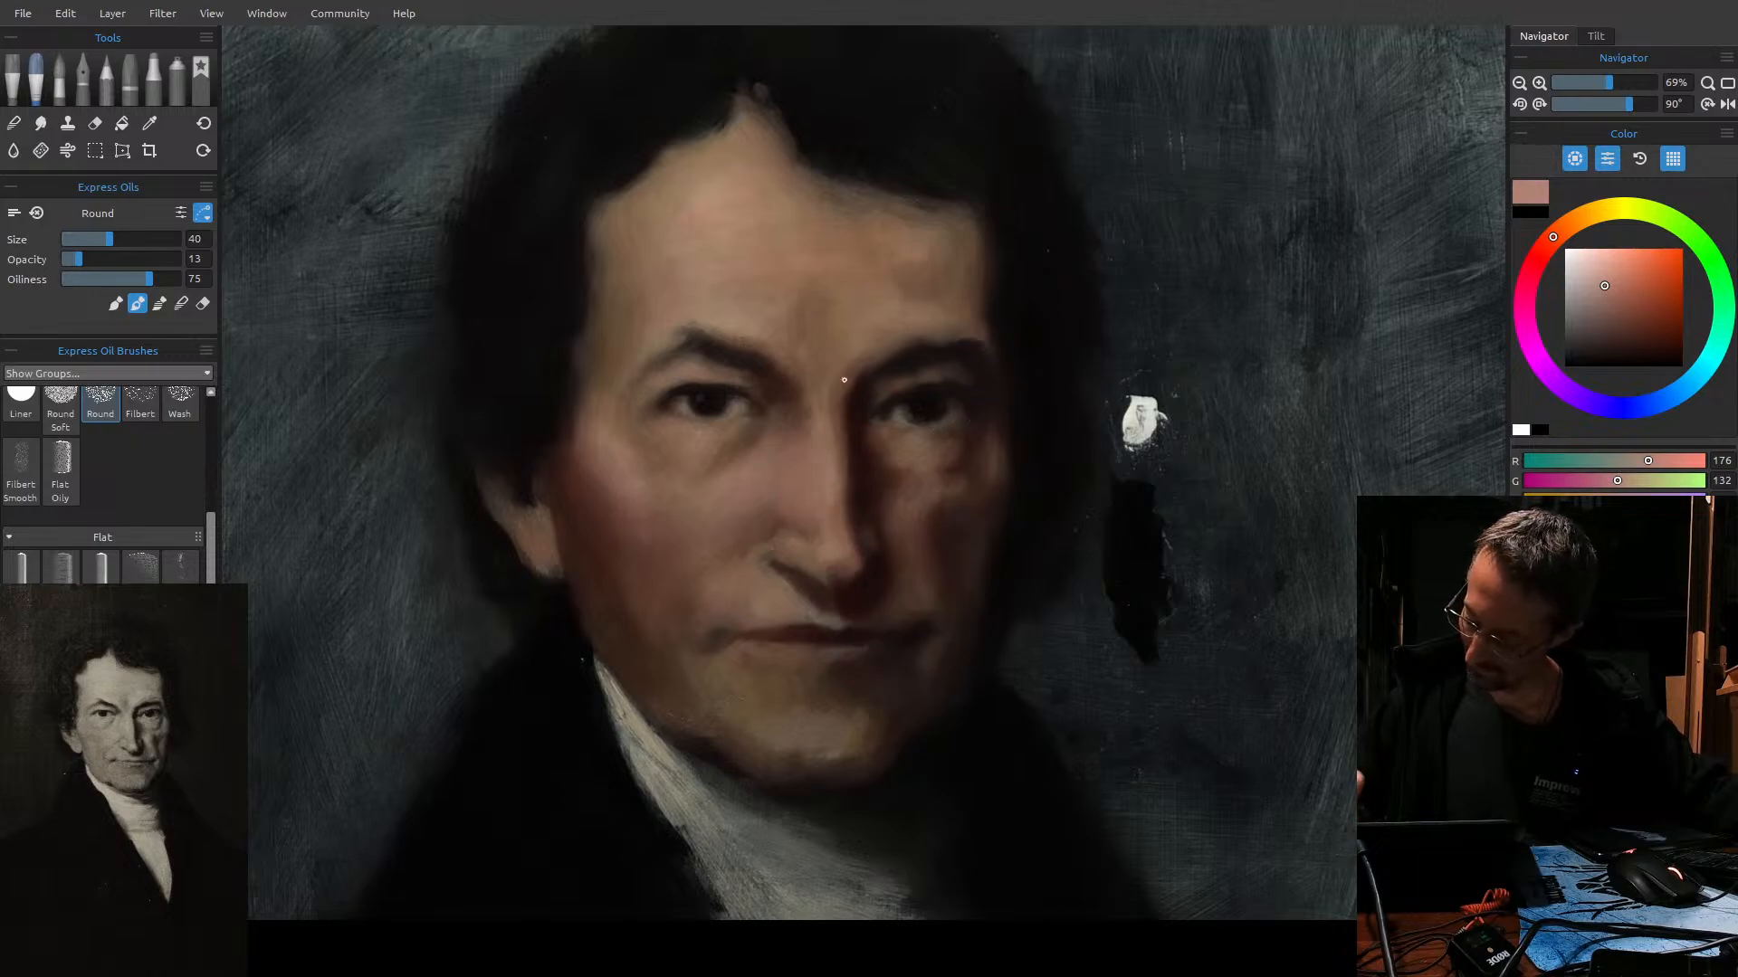
Blend the flesh tone (R 176, G 132) over the nose bridge and lit cheek, varying the brush between 50 and 40.
{"action": "key", "text": "bracketright"}
{"action": "key", "text": "bracketright"}
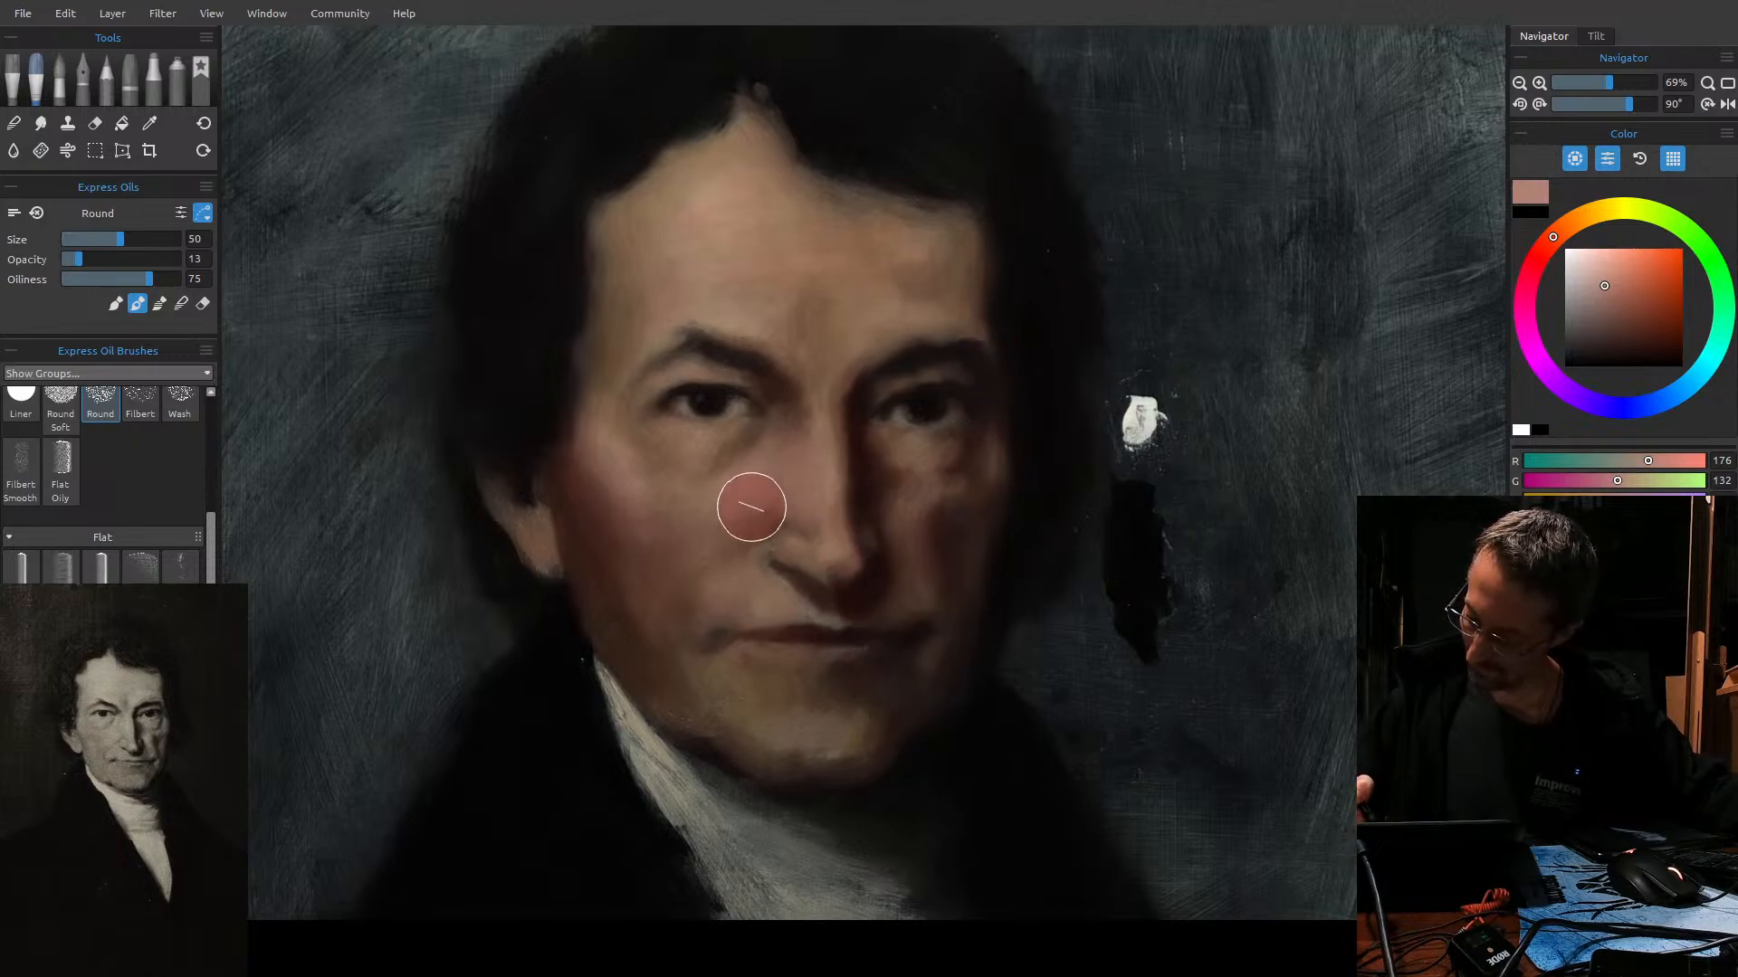
{"action": "key", "text": "bracketleft"}
{"action": "key", "text": "bracketleft"}
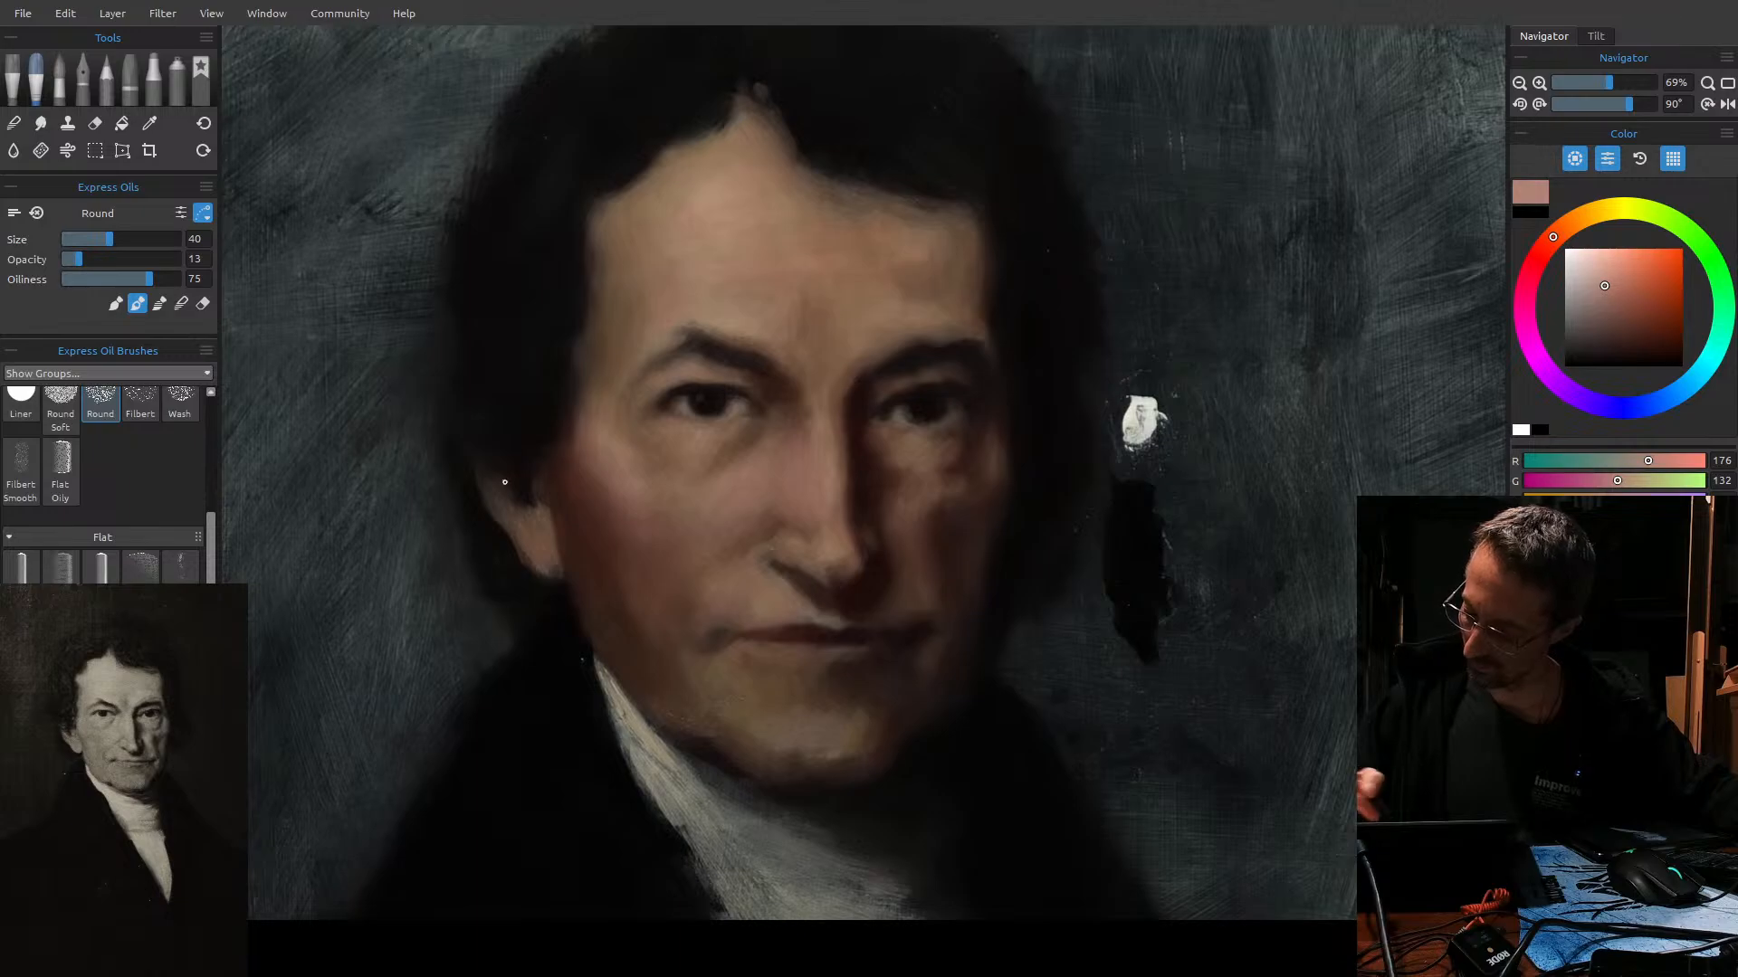
{"action": "key", "text": "bracketleft"}
{"action": "key", "text": "bracketleft"}
{"action": "key", "text": "bracketleft"}
{"action": "key", "text": "bracketright"}
{"action": "key", "text": "bracketright"}
{"action": "key", "text": "bracketright"}
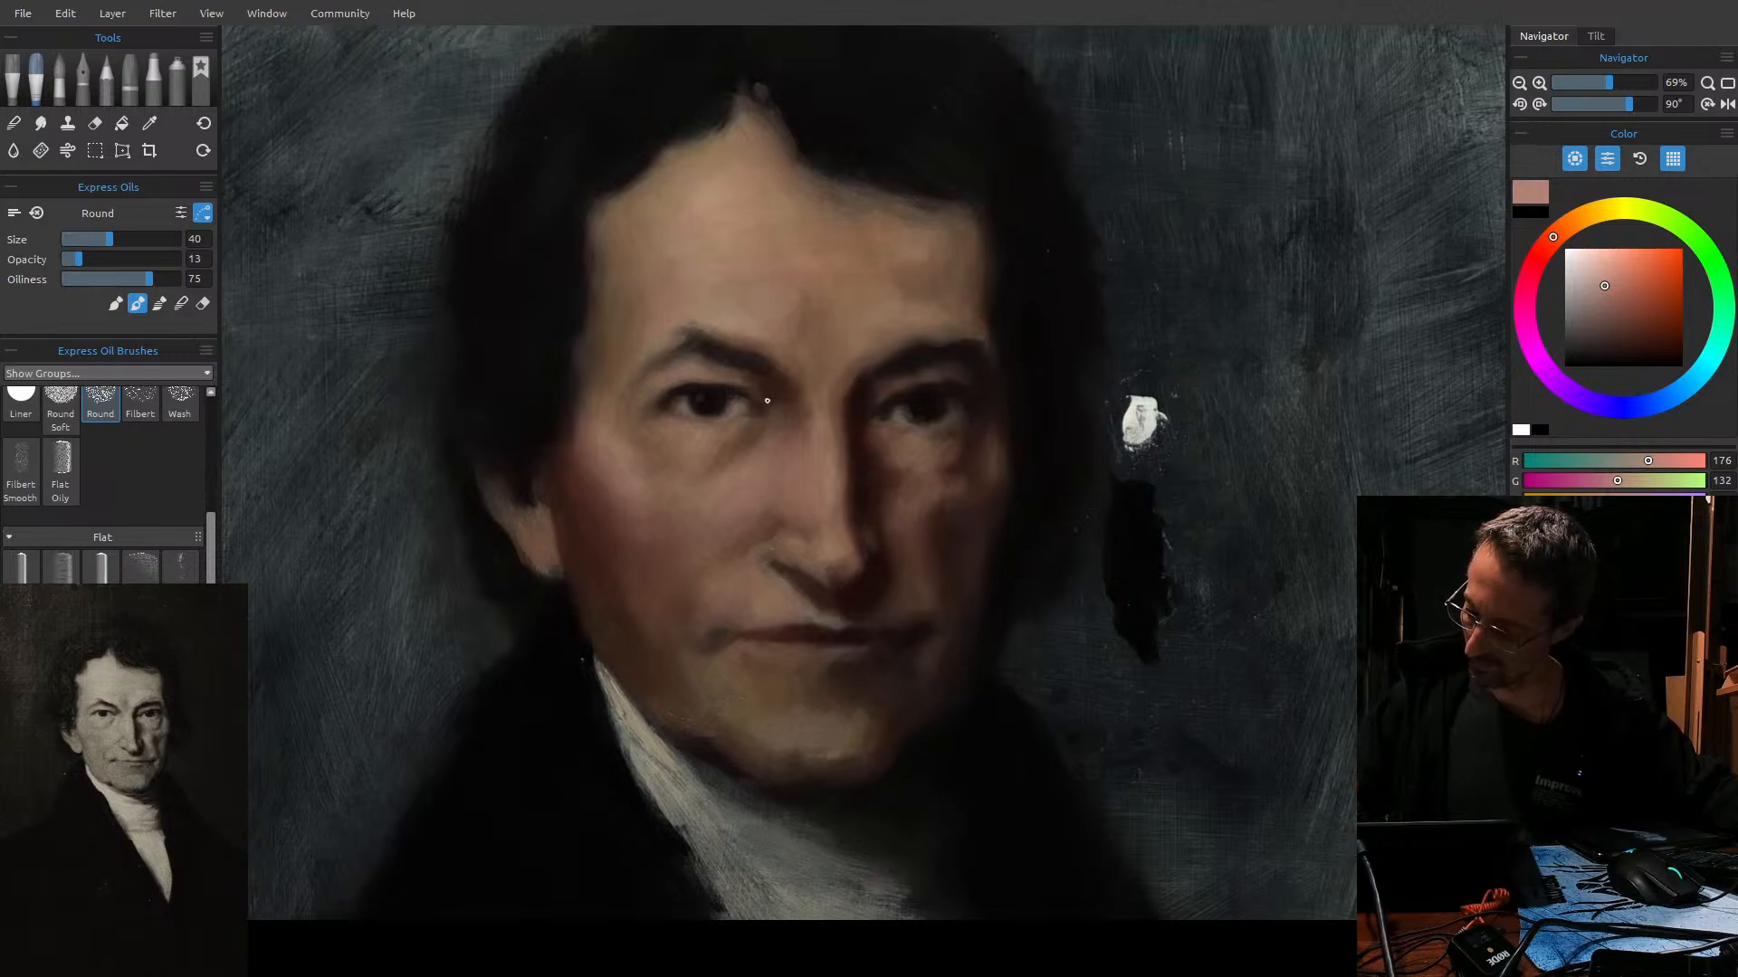
Mix a warm flesh, a brown and a muted brown (R 182, G 113; R 152, G 93; R 123, G 89), blending the lower forehead between the mixes.
{"action": "left_click_drag", "start_coordinate": [1618, 301], "coordinate": [1627, 282]}
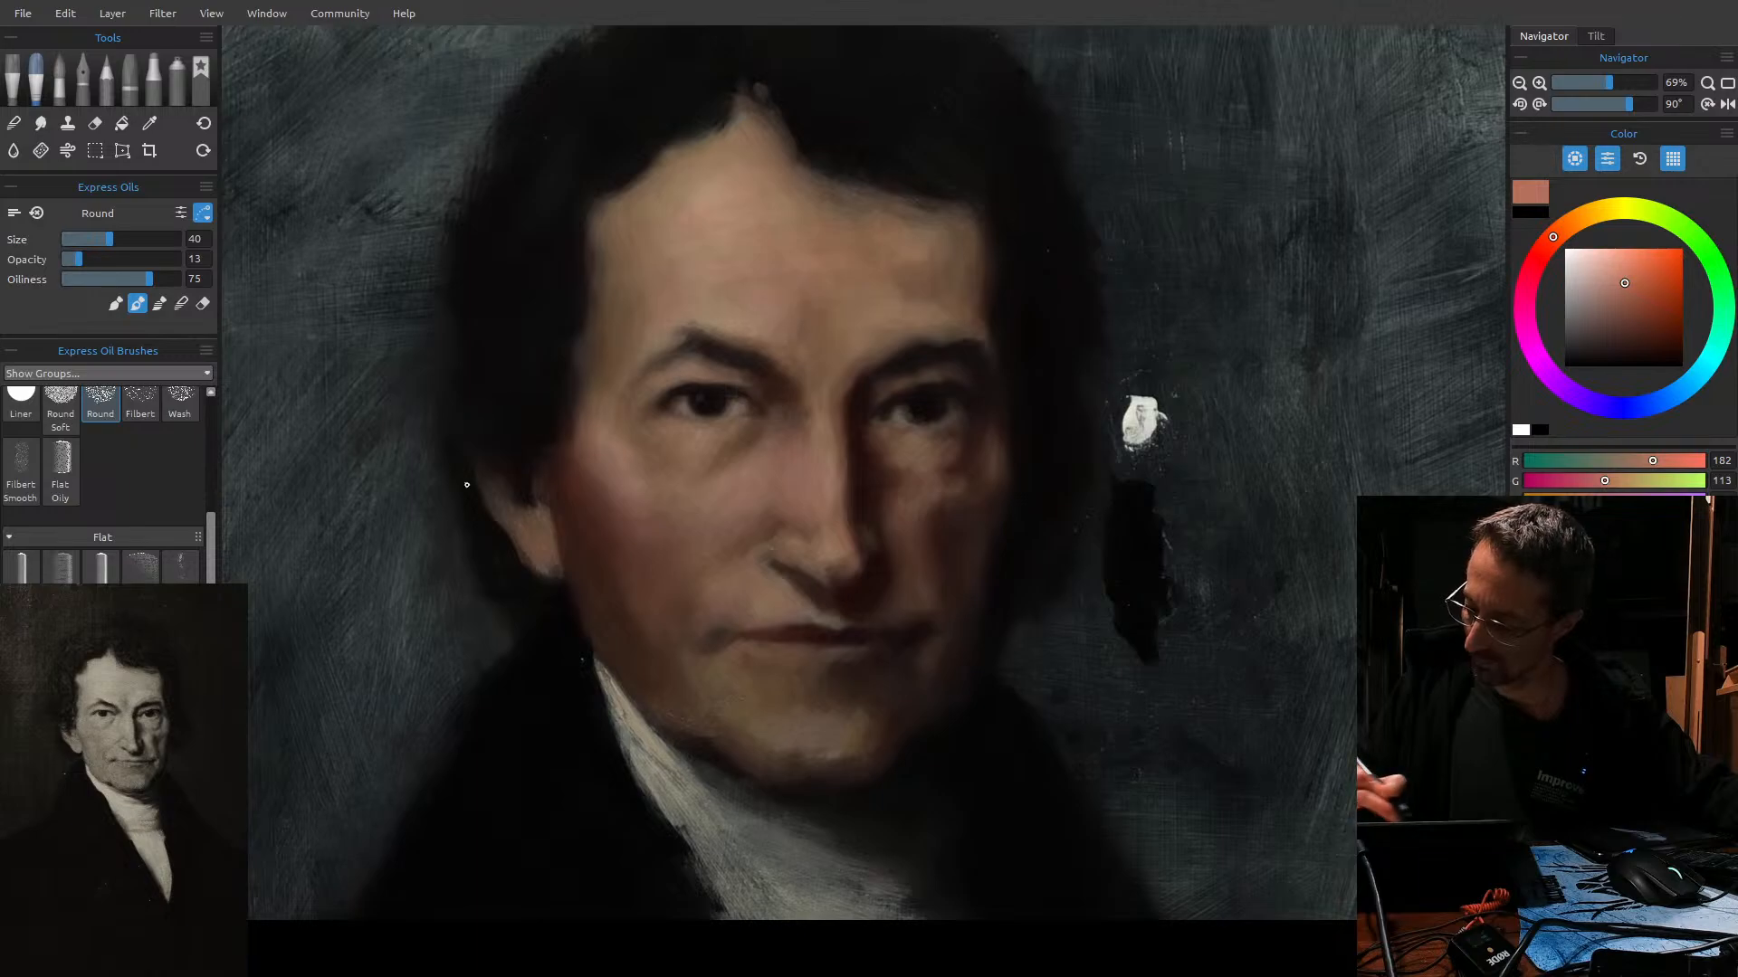
{"action": "left_click", "coordinate": [1631, 304]}
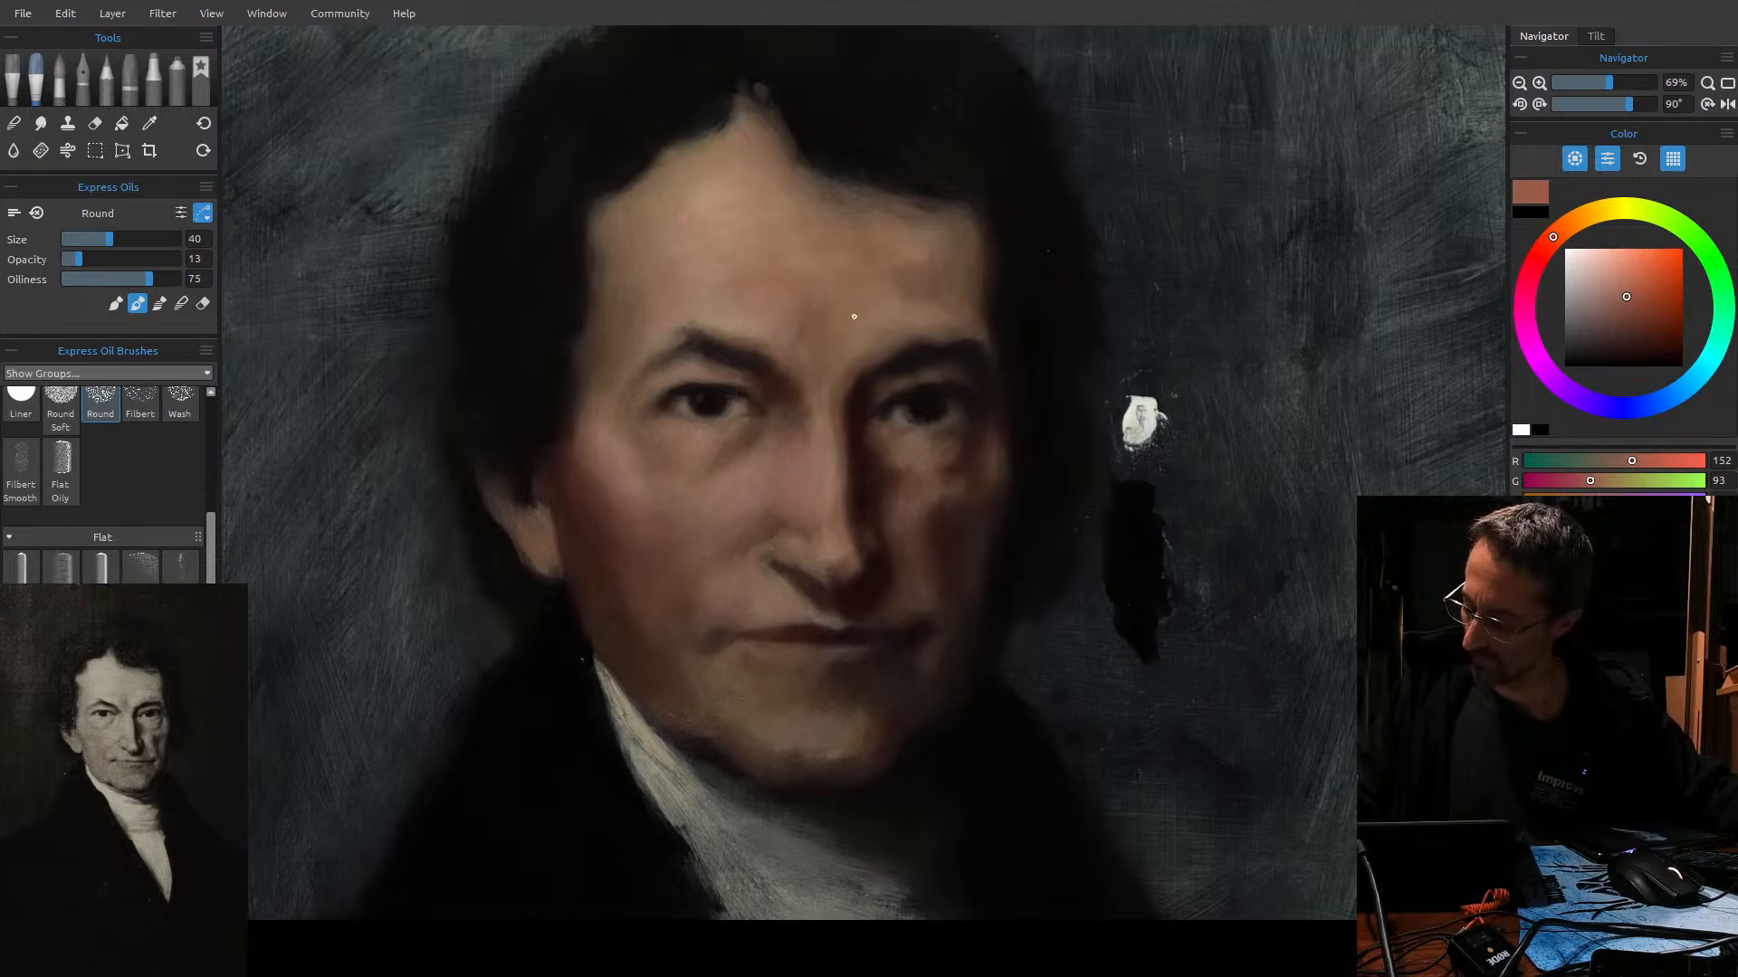
{"action": "left_click", "coordinate": [1607, 310]}
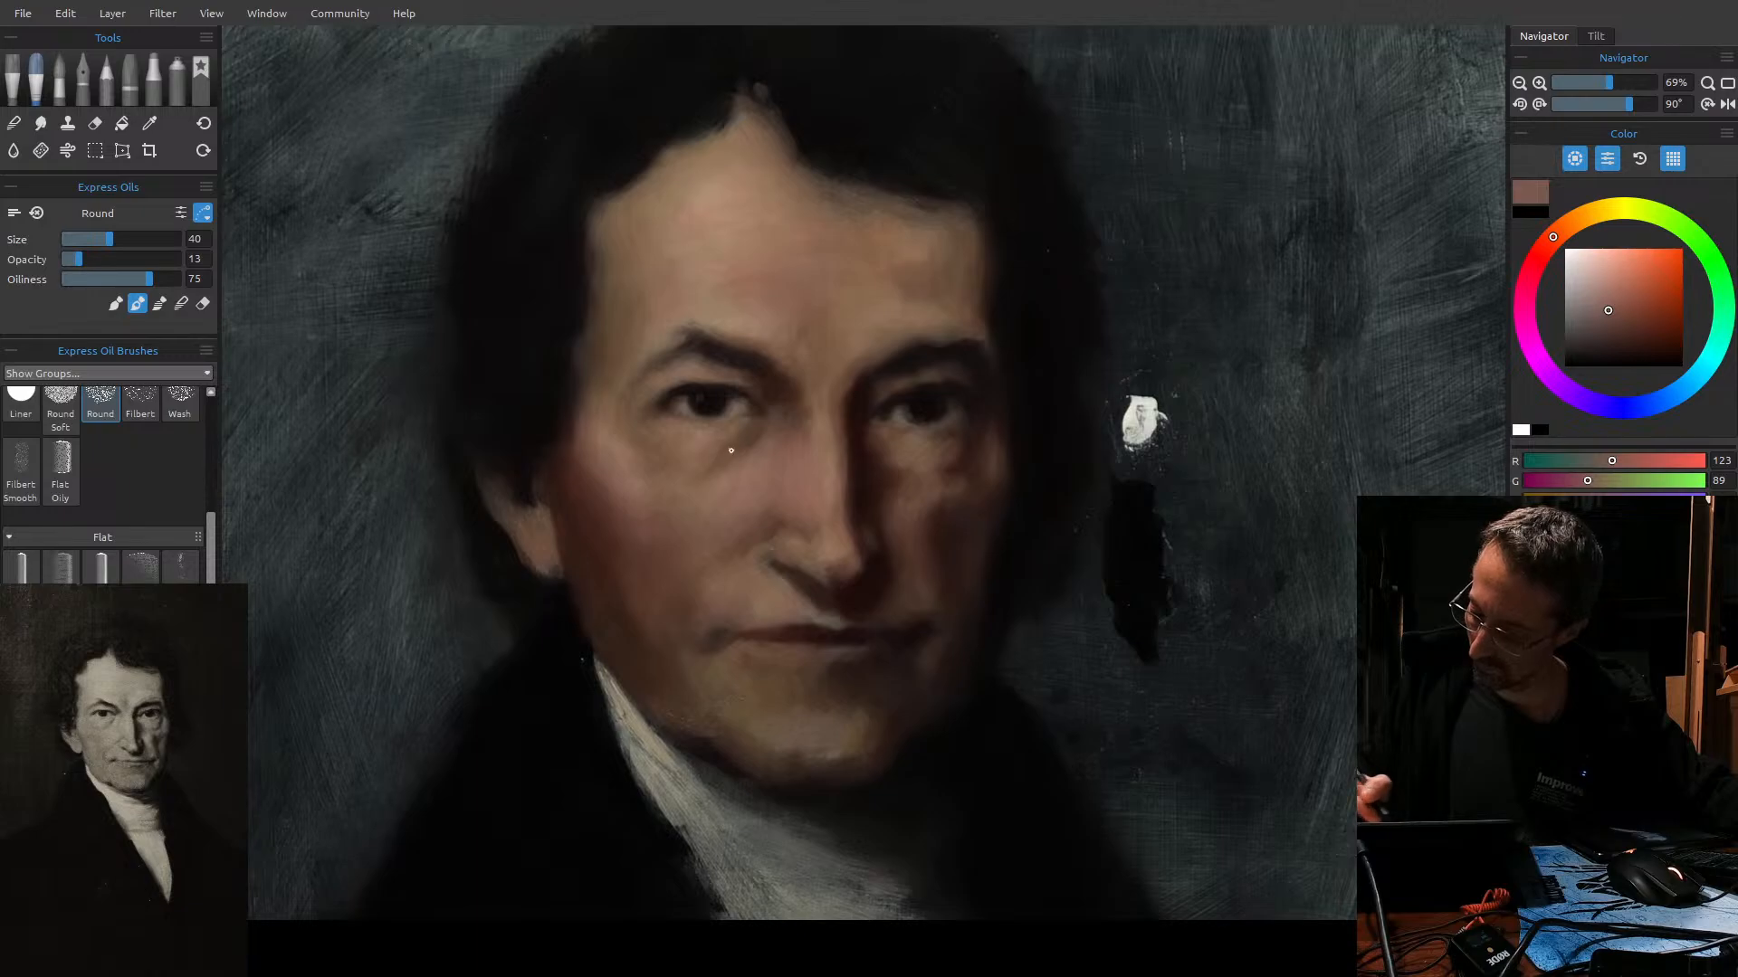
Soften the area under the lit eye with the muted brown, setting the brush to 25 and 35.
{"action": "key", "text": "bracketleft"}
{"action": "key", "text": "bracketleft"}
{"action": "key", "text": "bracketleft"}
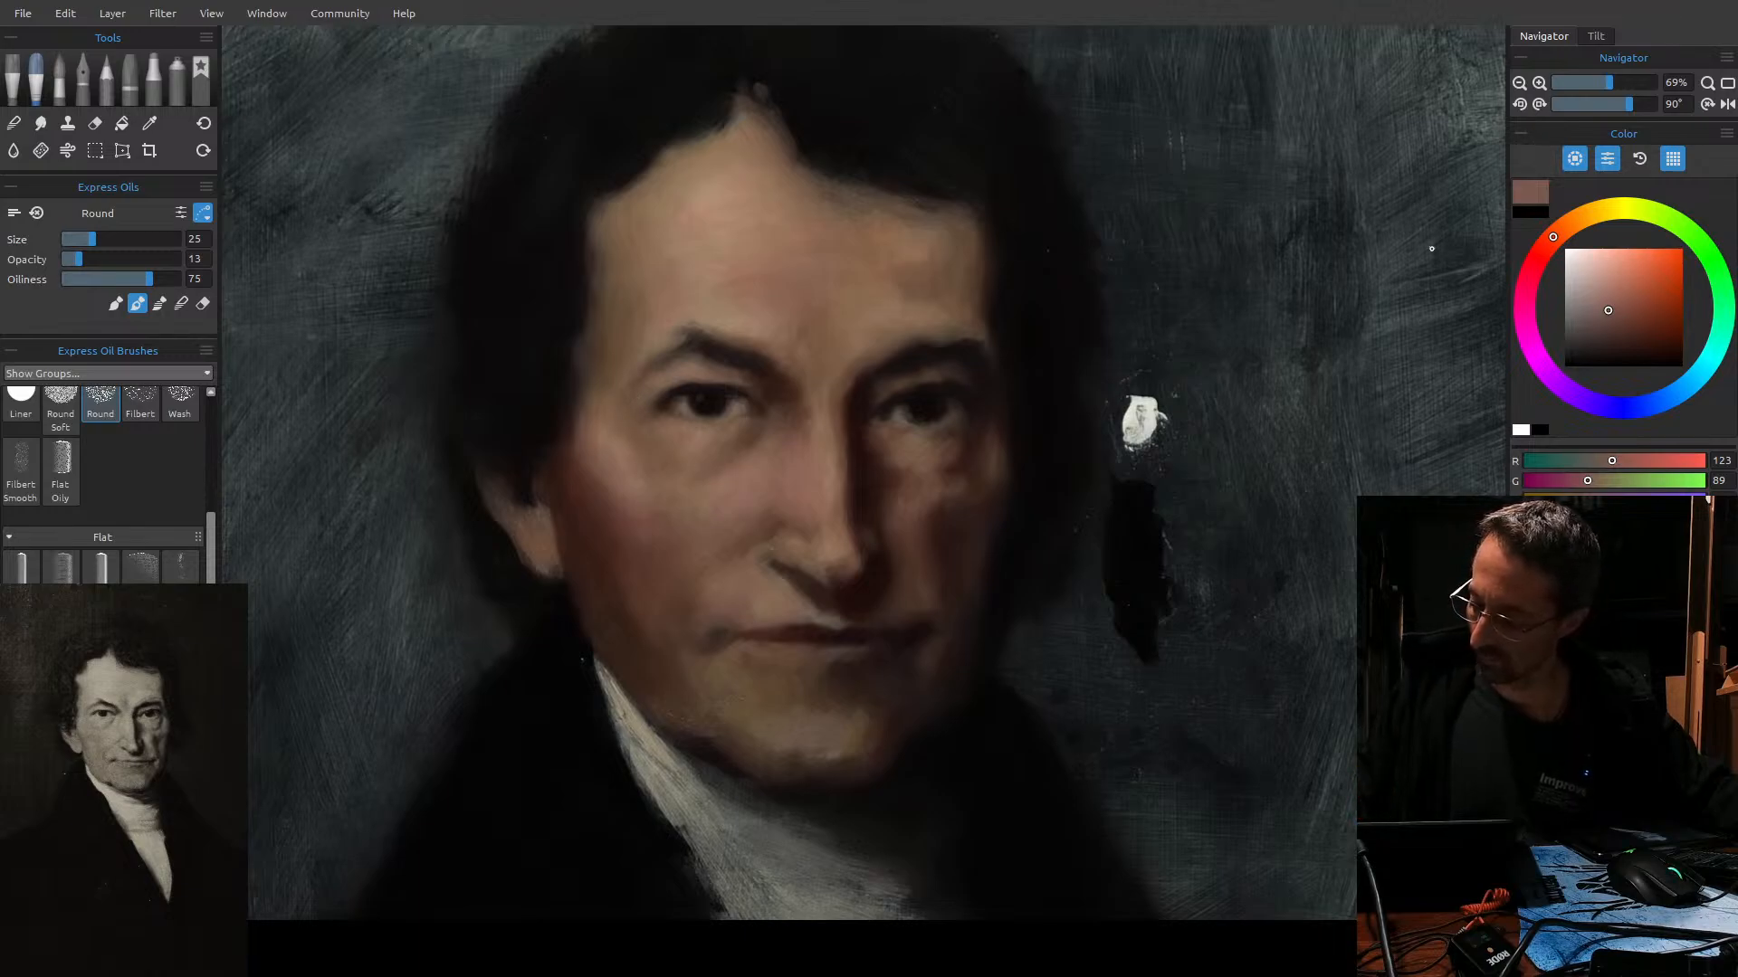
{"action": "key", "text": "bracketright"}
{"action": "key", "text": "bracketright"}
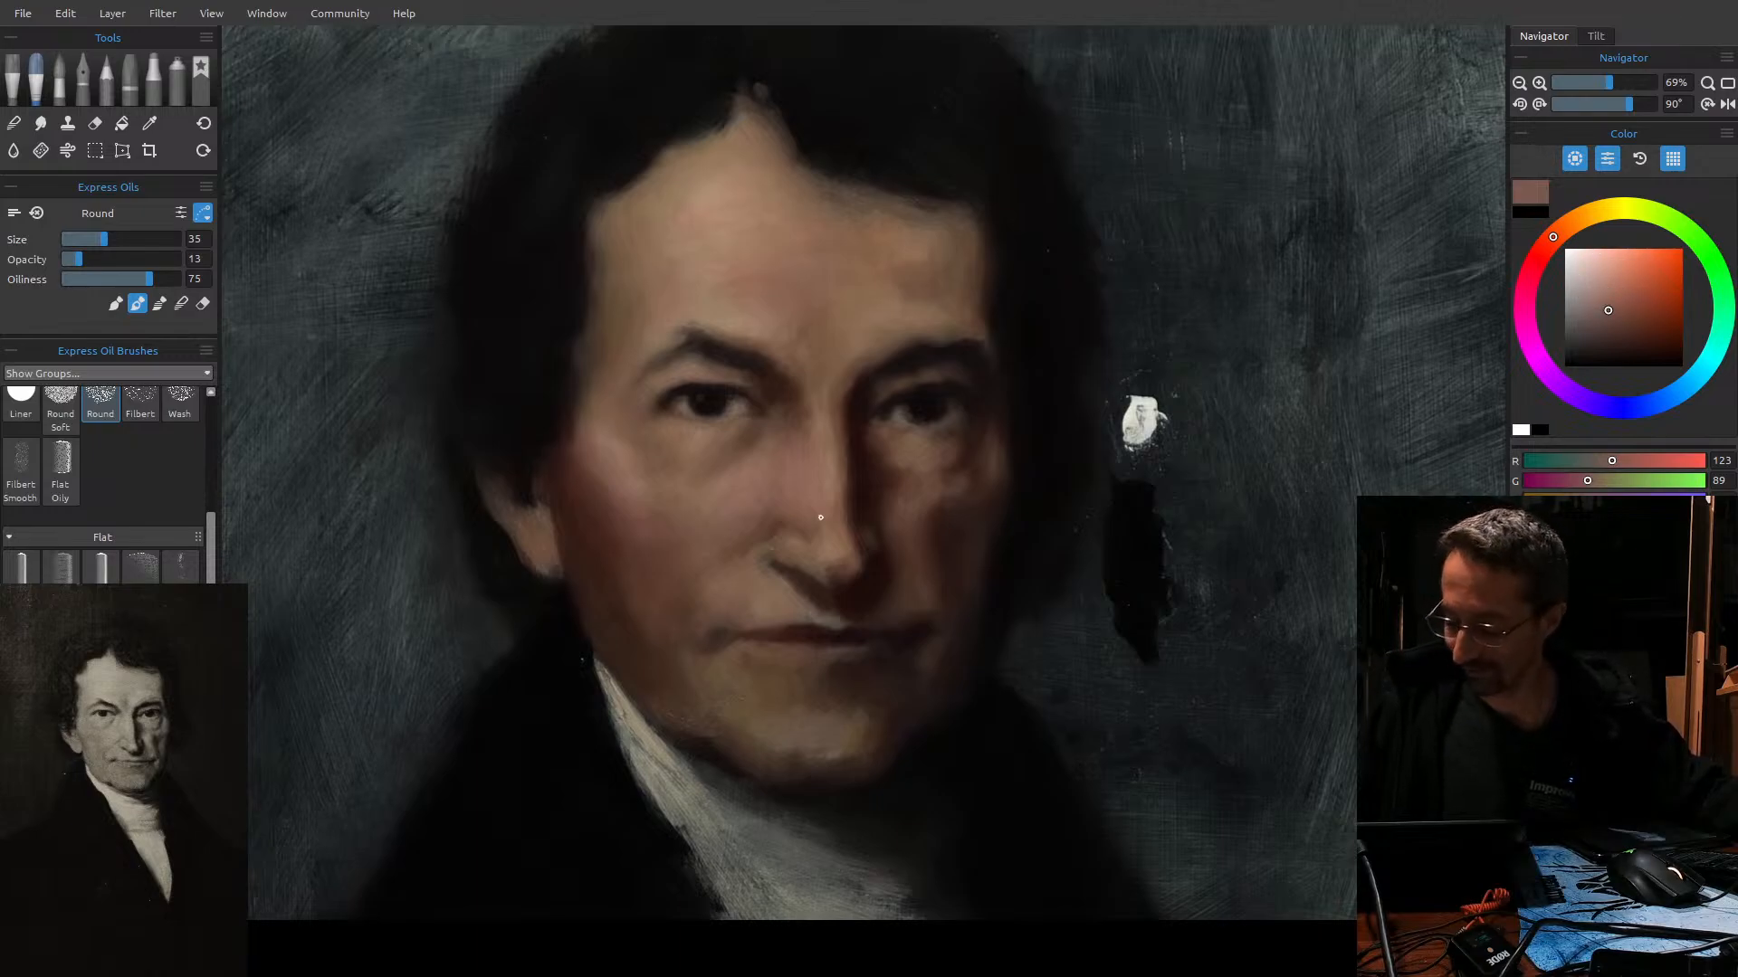
Mix darker reddish browns, shifting the hue to settle on R 103, G 65, and set the brush to 40 for the jaw.
{"action": "left_click", "coordinate": [1629, 310]}
{"action": "left_click_drag", "start_coordinate": [1629, 310], "coordinate": [1634, 302]}
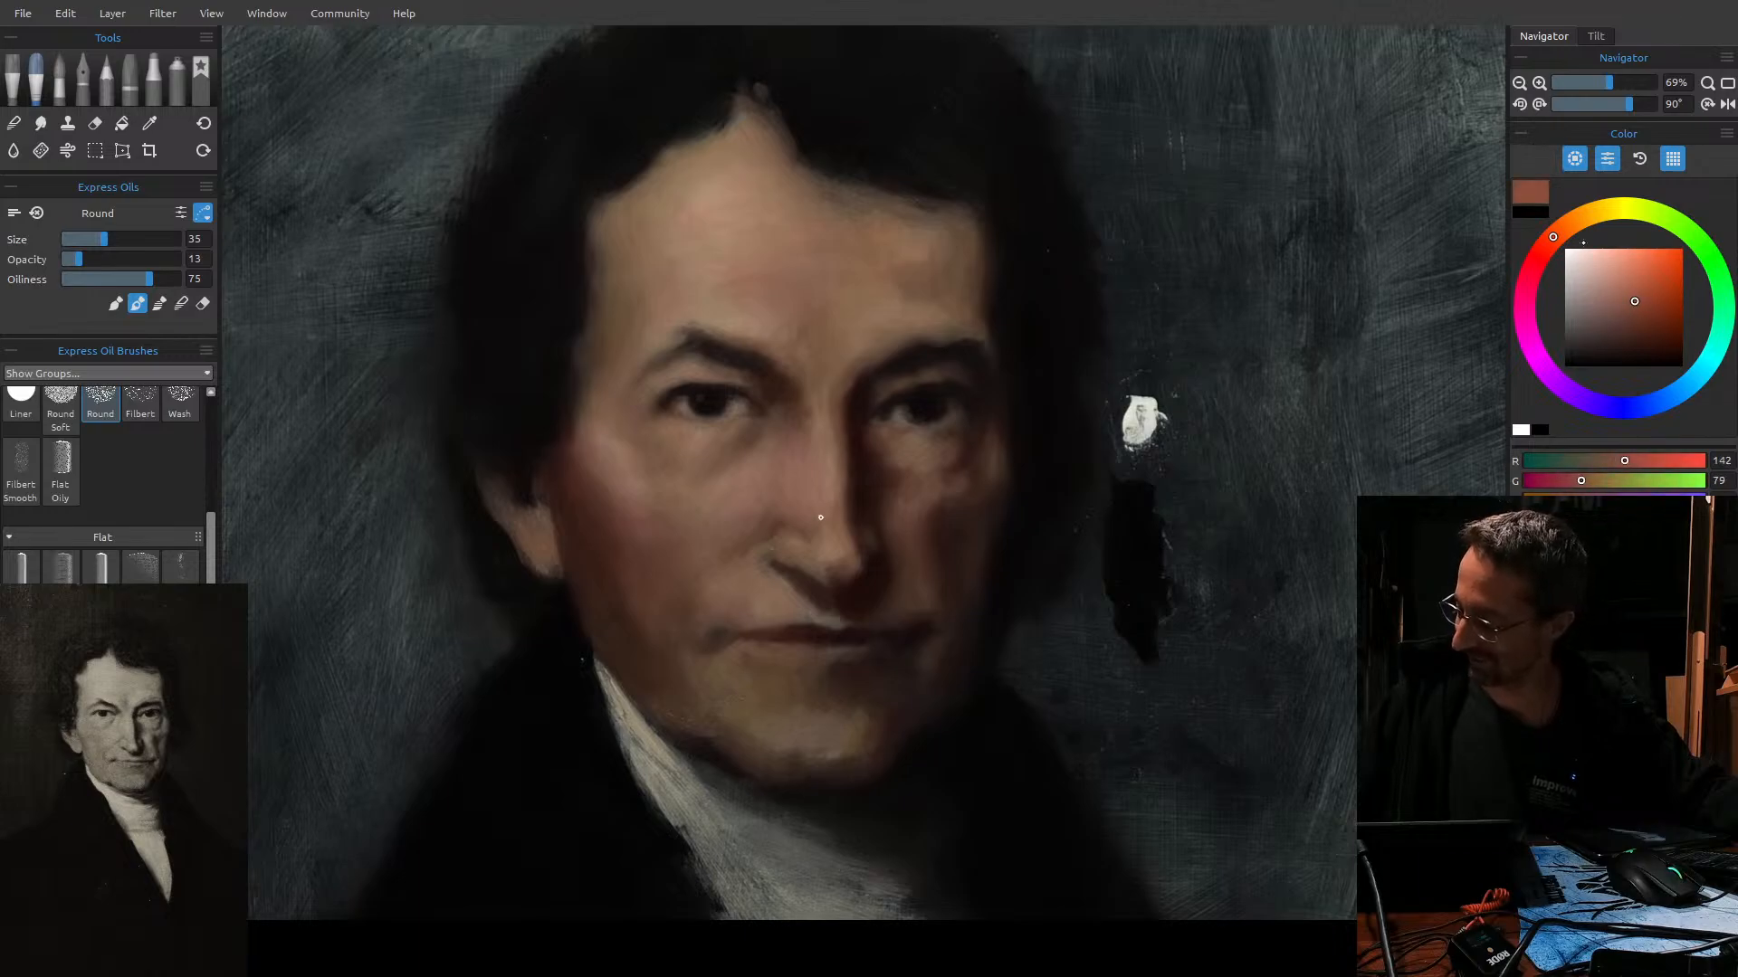
{"action": "left_click_drag", "start_coordinate": [1552, 235], "coordinate": [1546, 244]}
{"action": "left_click_drag", "start_coordinate": [1635, 304], "coordinate": [1629, 318]}
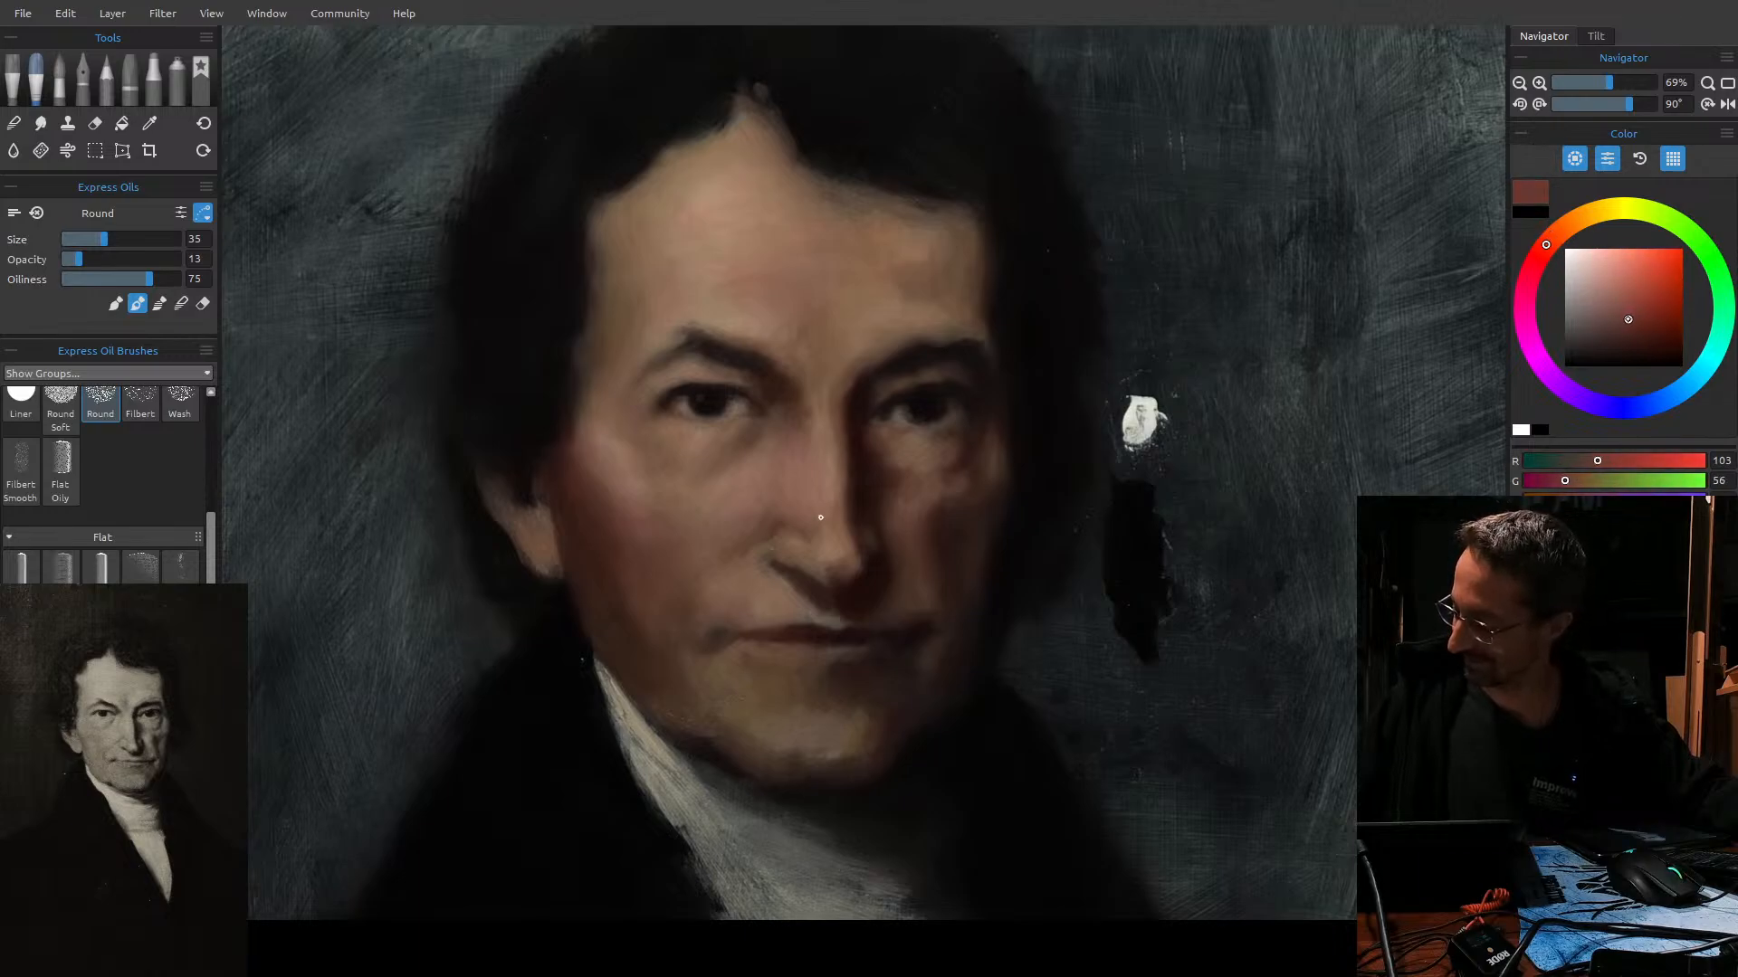
{"action": "left_click_drag", "start_coordinate": [1546, 244], "coordinate": [1553, 237]}
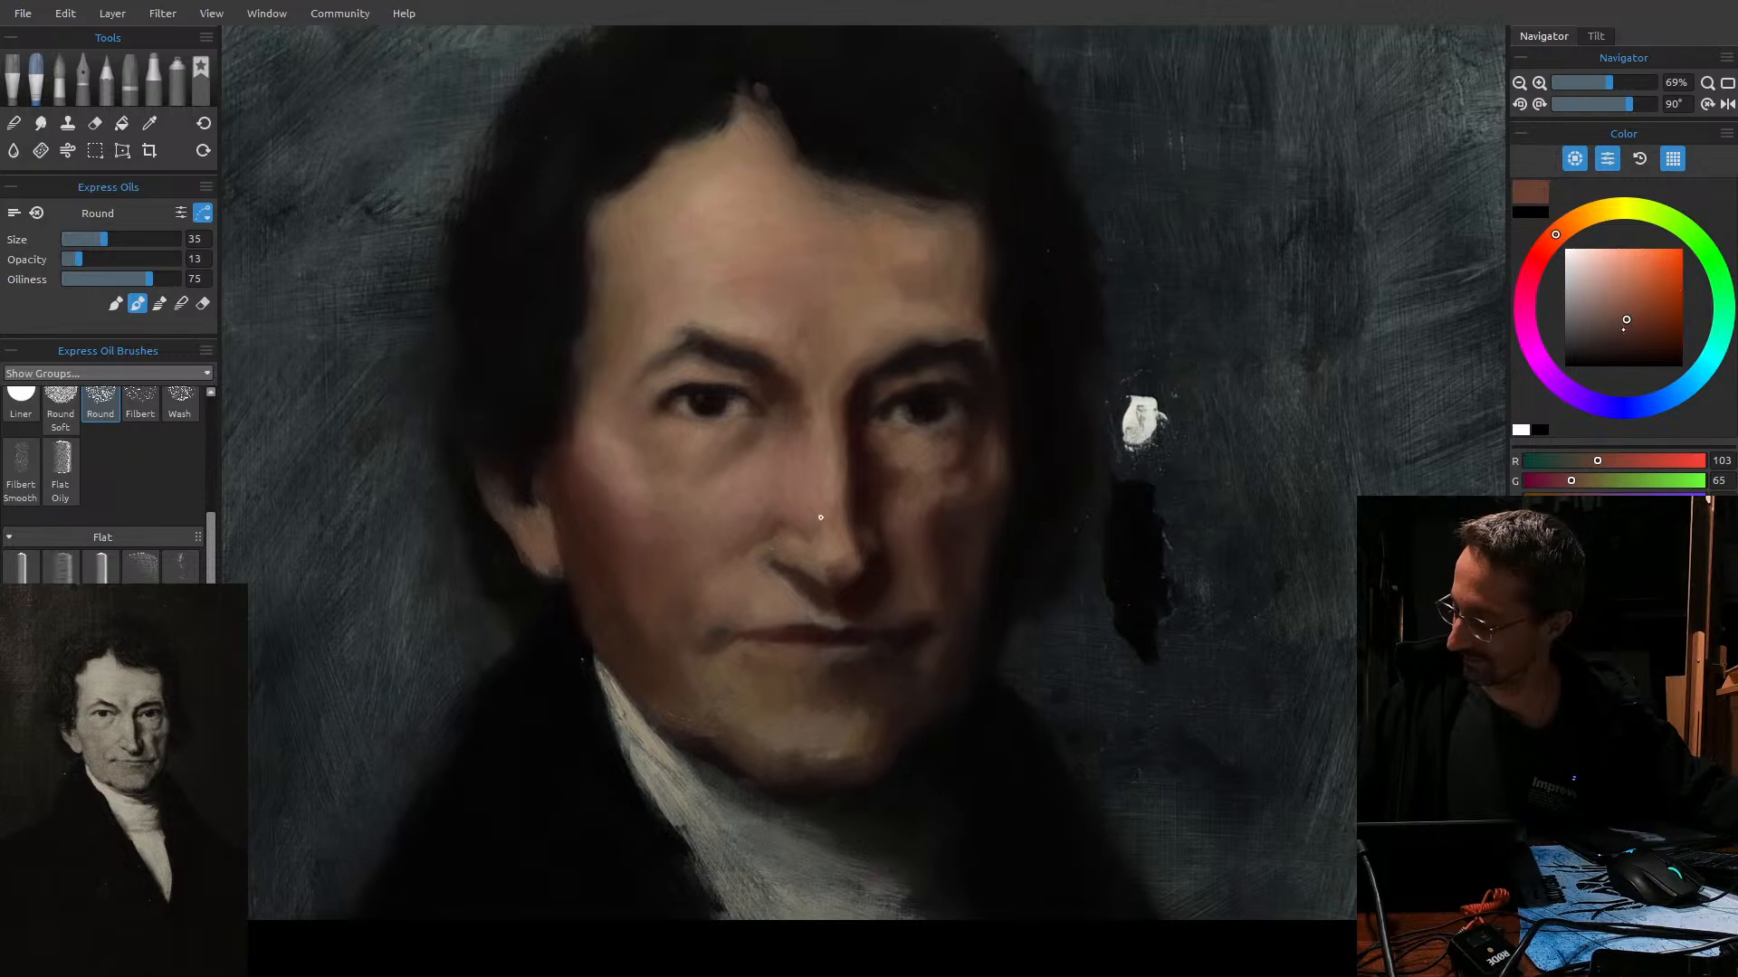
{"action": "key", "text": "]"}
{"action": "key", "text": "["}
{"action": "key", "text": "]"}
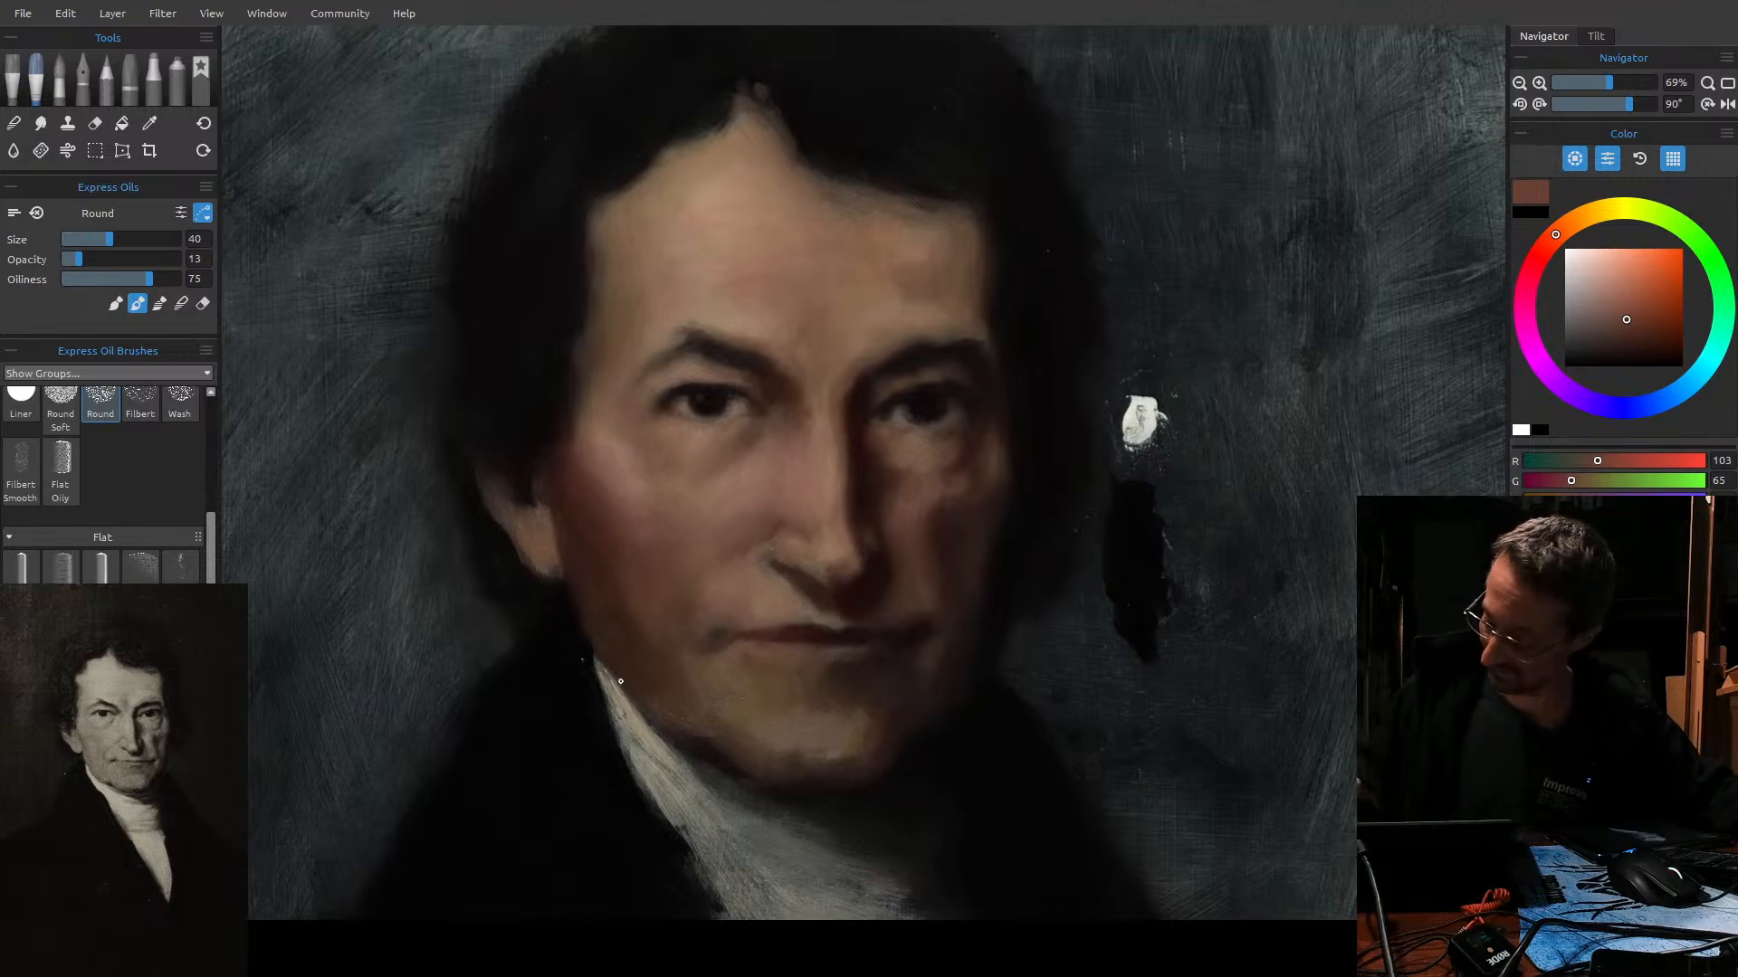
Blend the dark brown around the jaw and lit mouth corner at brush size 50, reducing it to 35 for the nose.
{"action": "key", "text": "bracketright"}
{"action": "key", "text": "bracketright"}
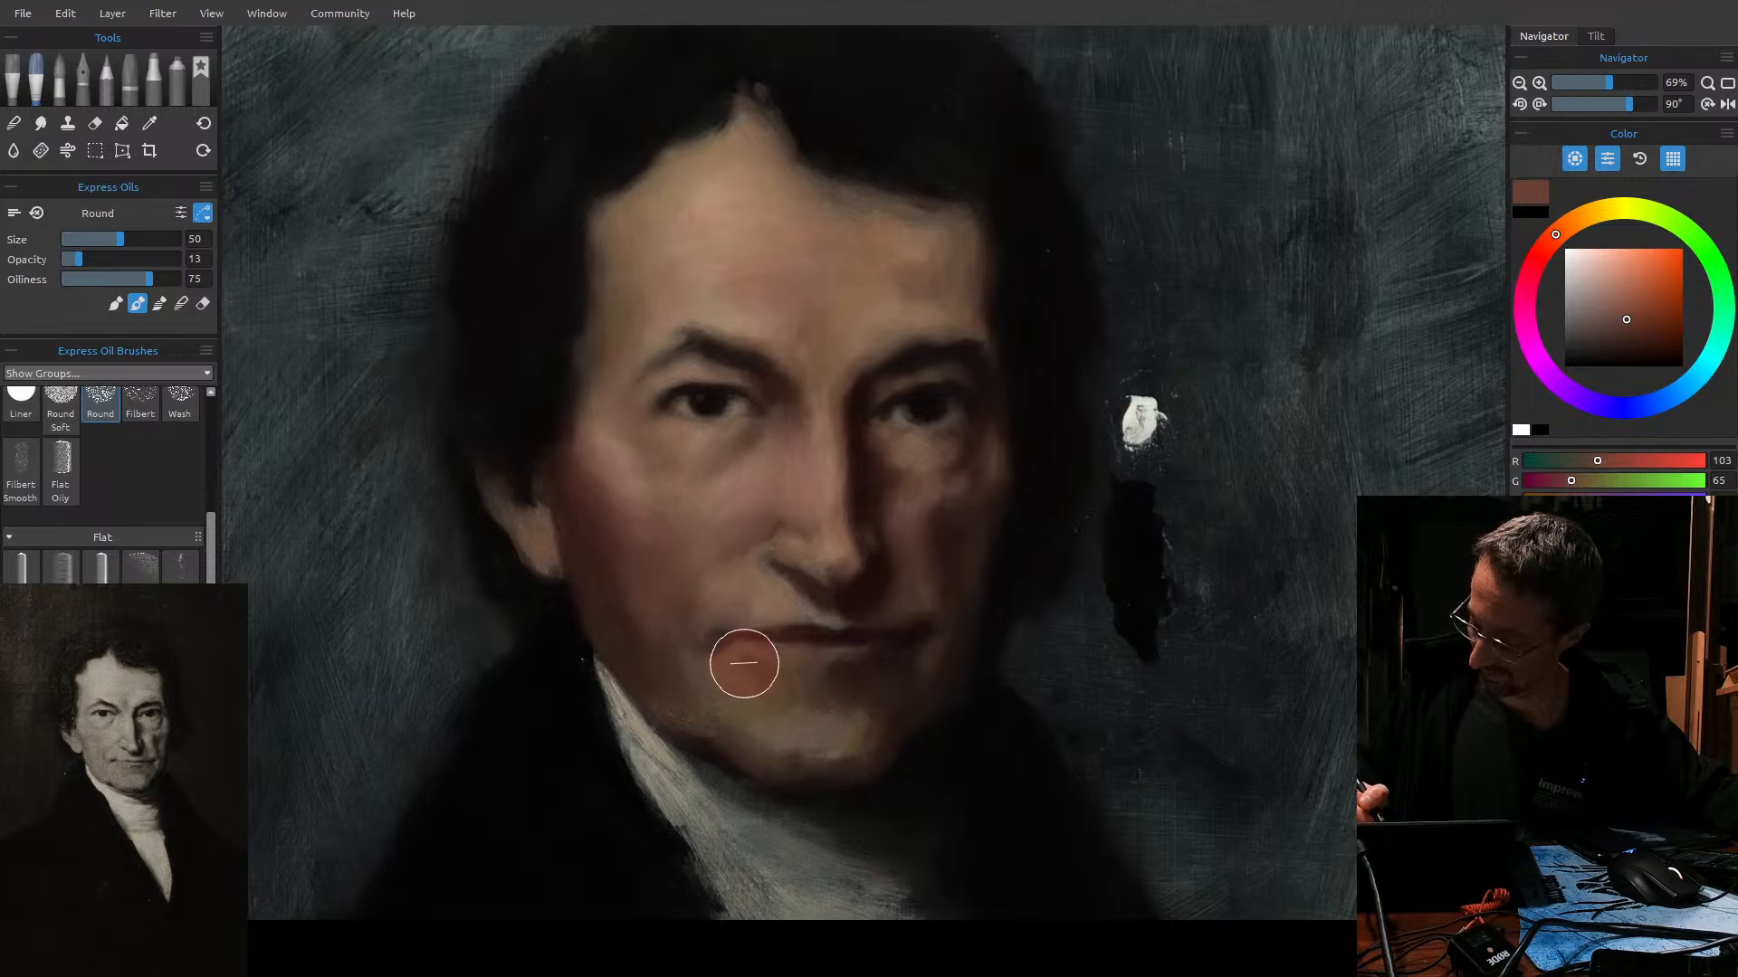
{"action": "key", "text": "bracketleft"}
{"action": "key", "text": "bracketleft"}
{"action": "key", "text": "bracketleft"}
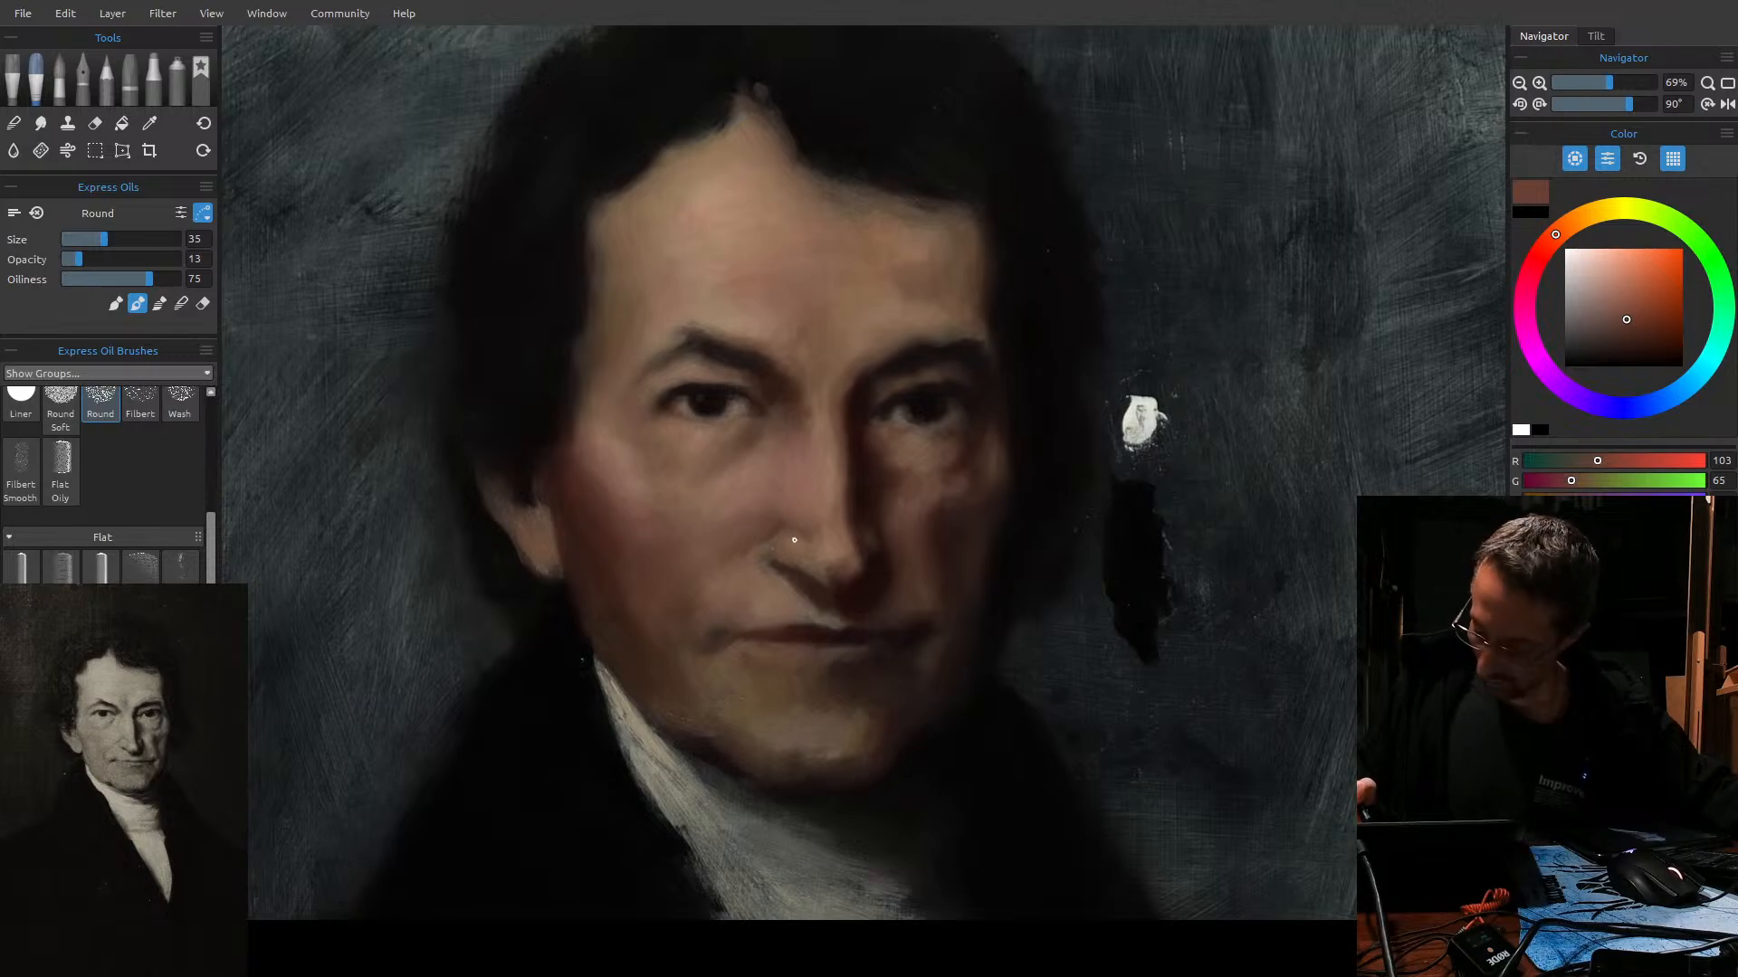
Mix a lighter muted brown (R 138, G 99) and blend the cheek beside the nose and mouth, using brush sizes 18, 30, 35 and 50.
{"action": "left_click_drag", "start_coordinate": [1610, 301], "coordinate": [1611, 303]}
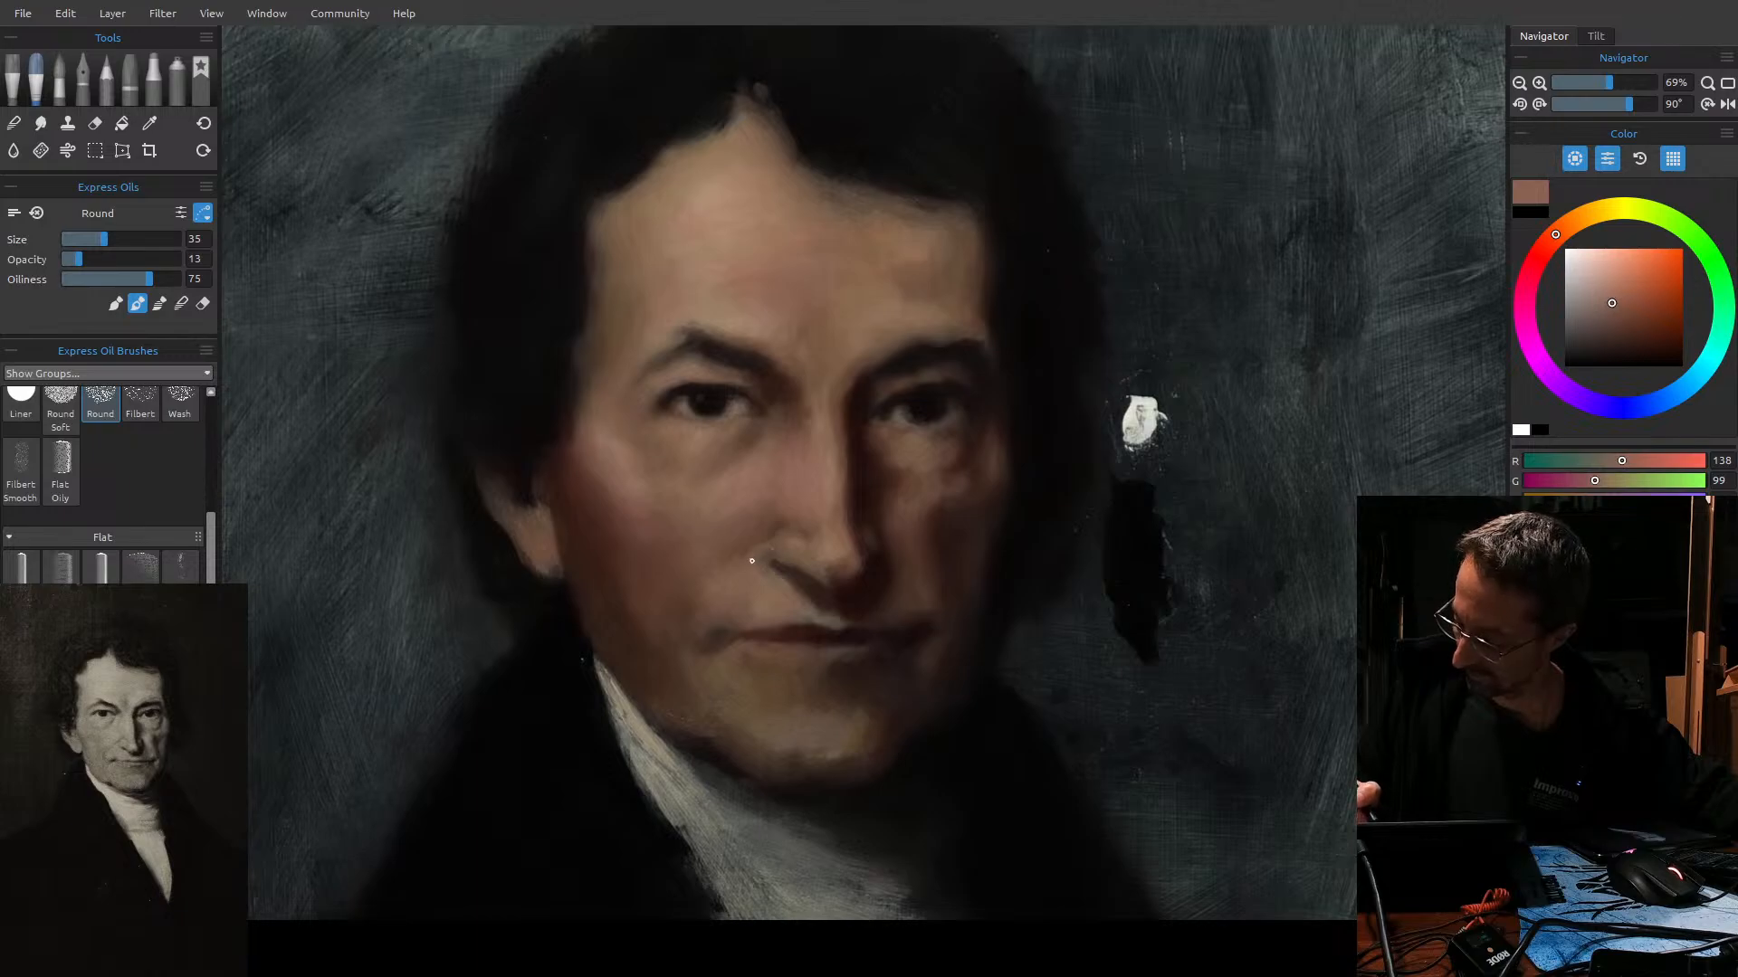
{"action": "key", "text": "["}
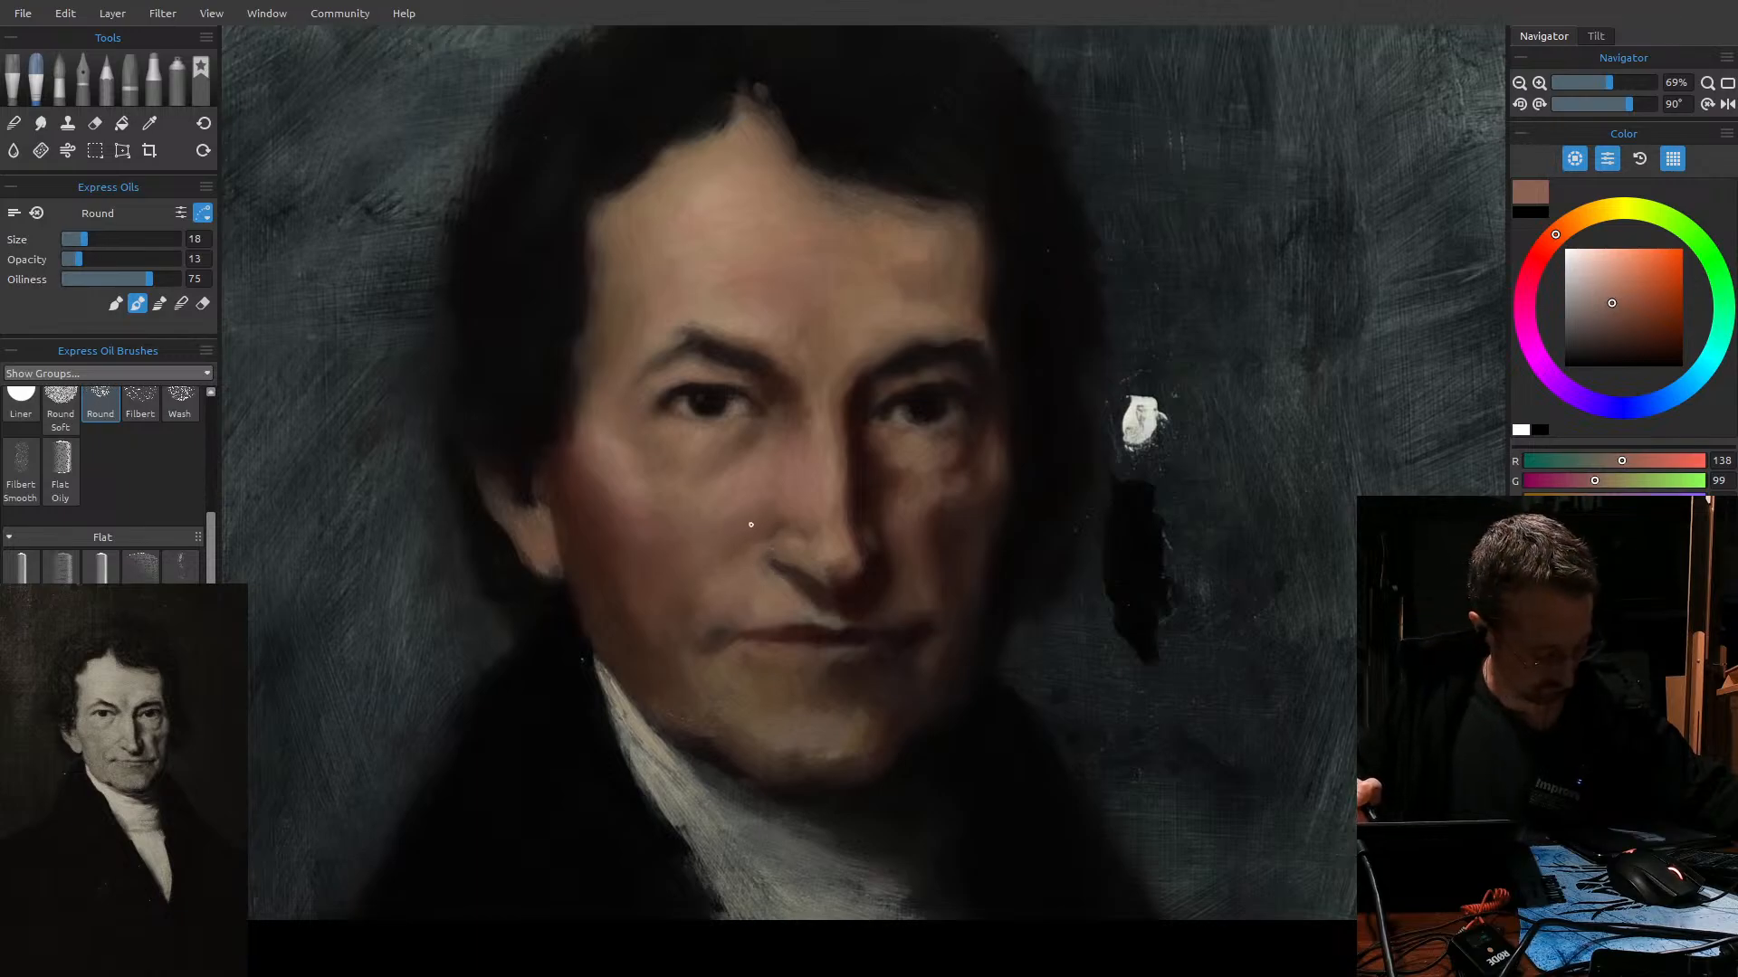
{"action": "key", "text": "]"}
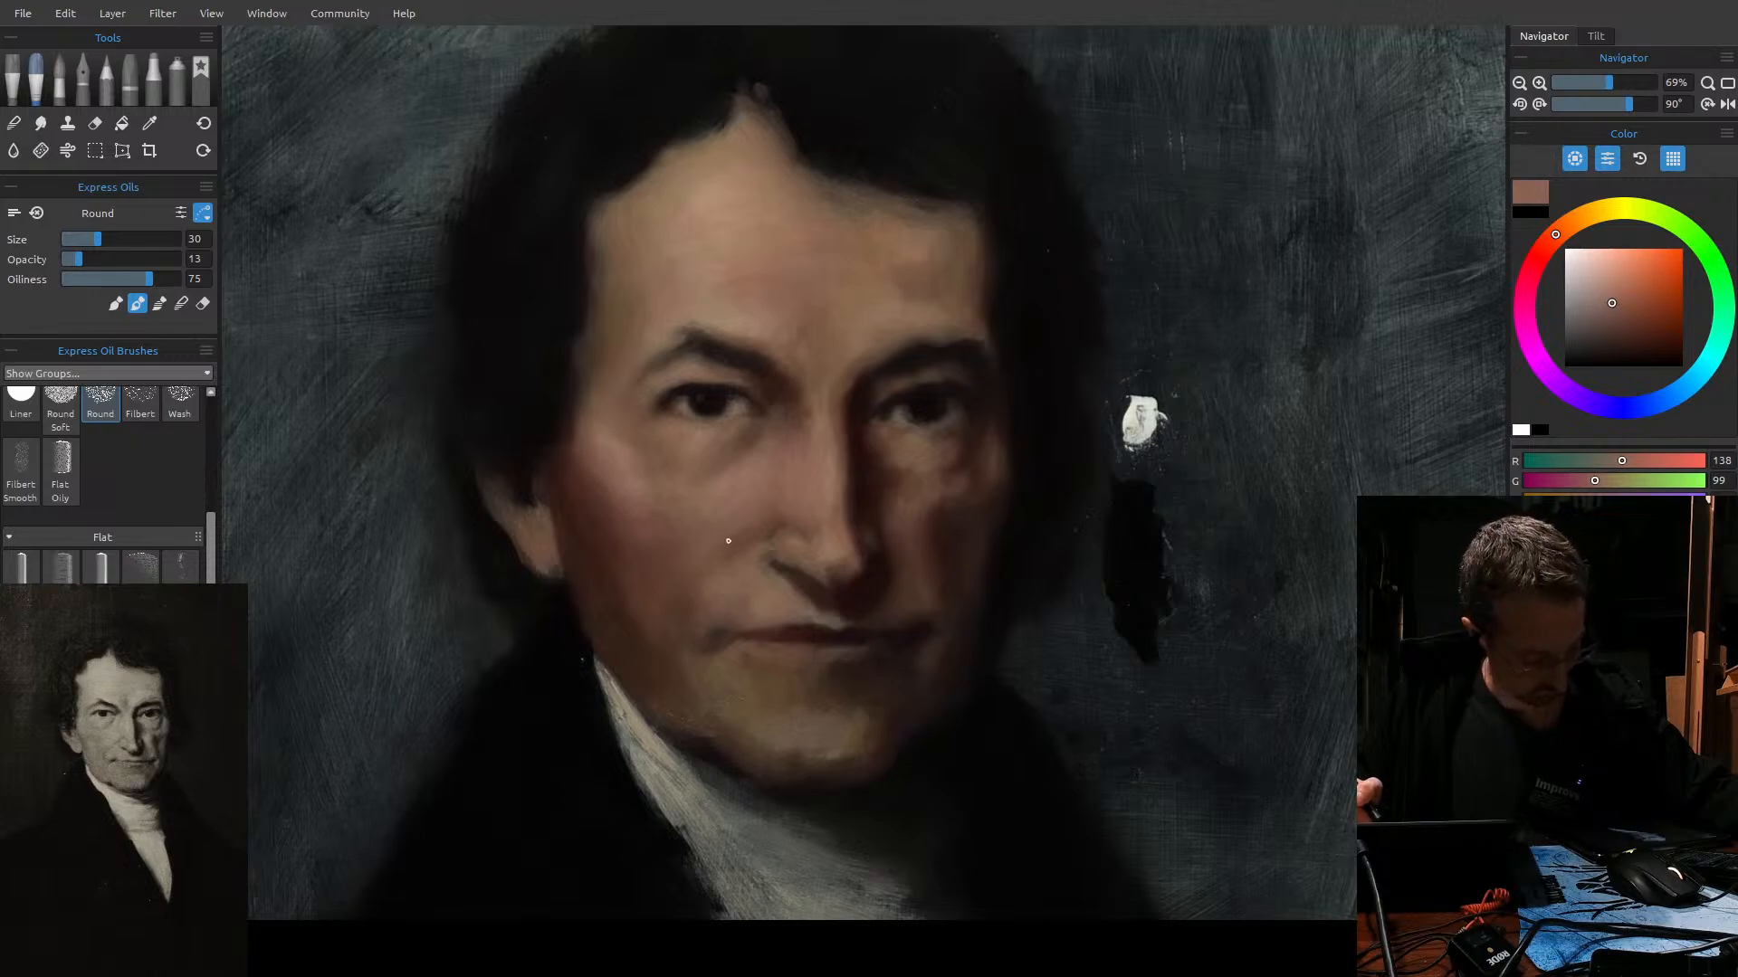
{"action": "key", "text": "]"}
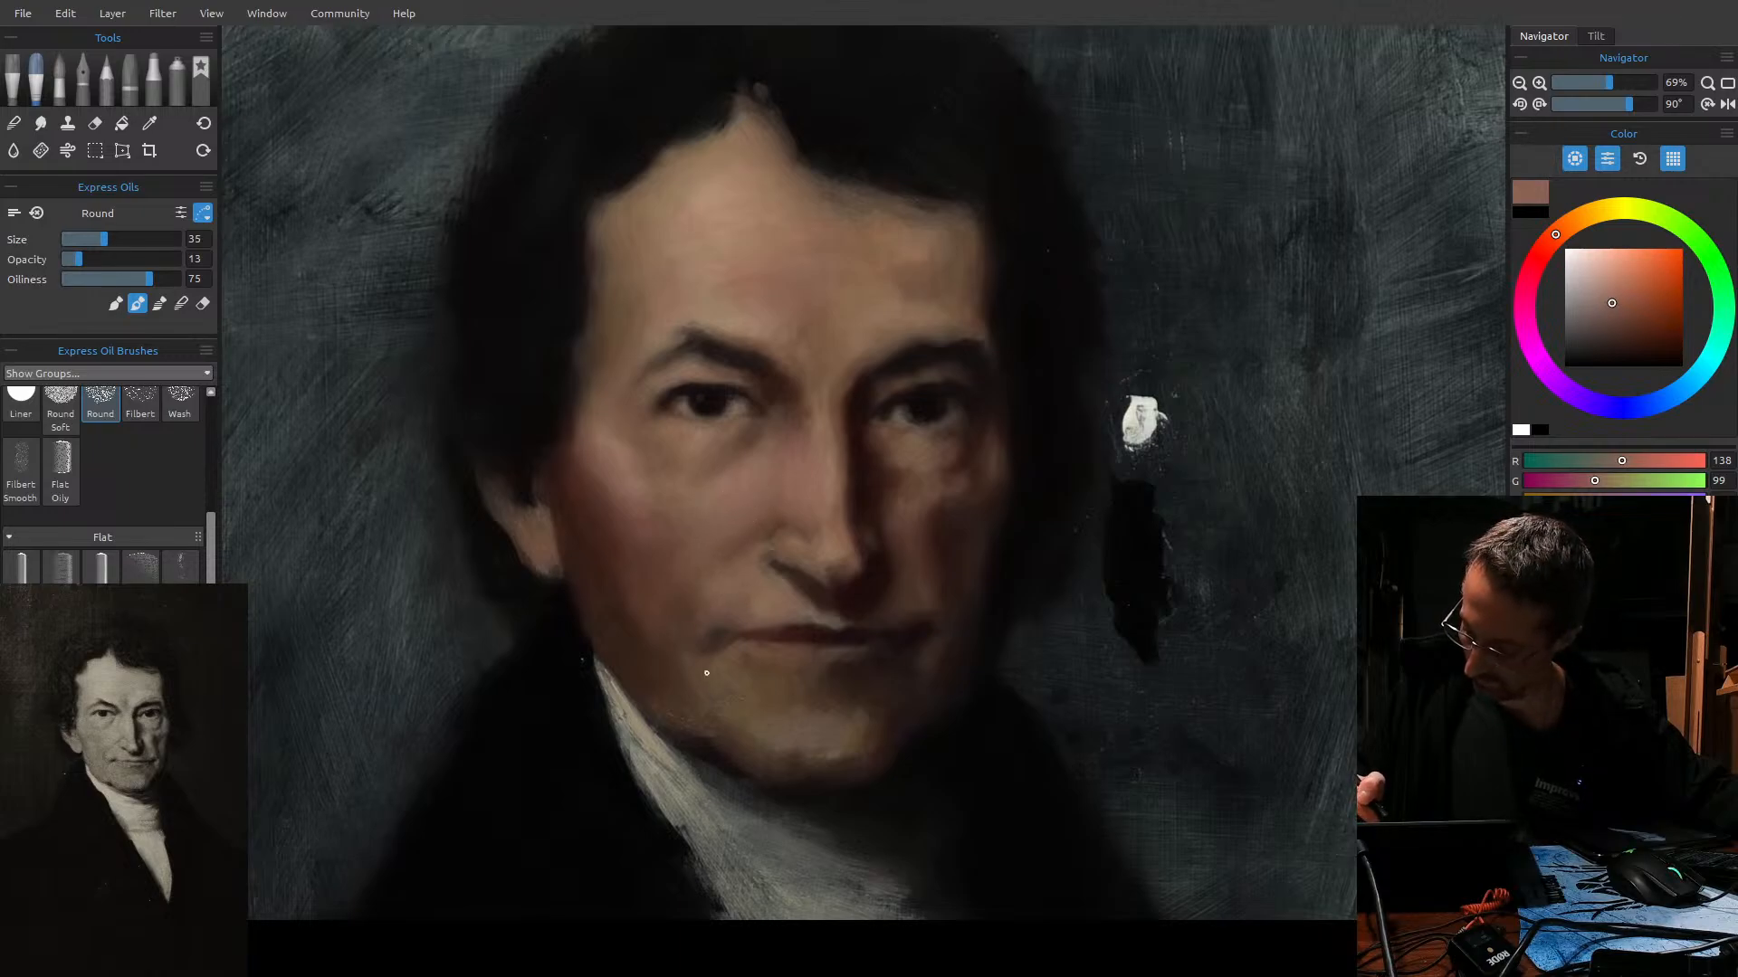
{"action": "key", "text": "]"}
{"action": "key", "text": "]"}
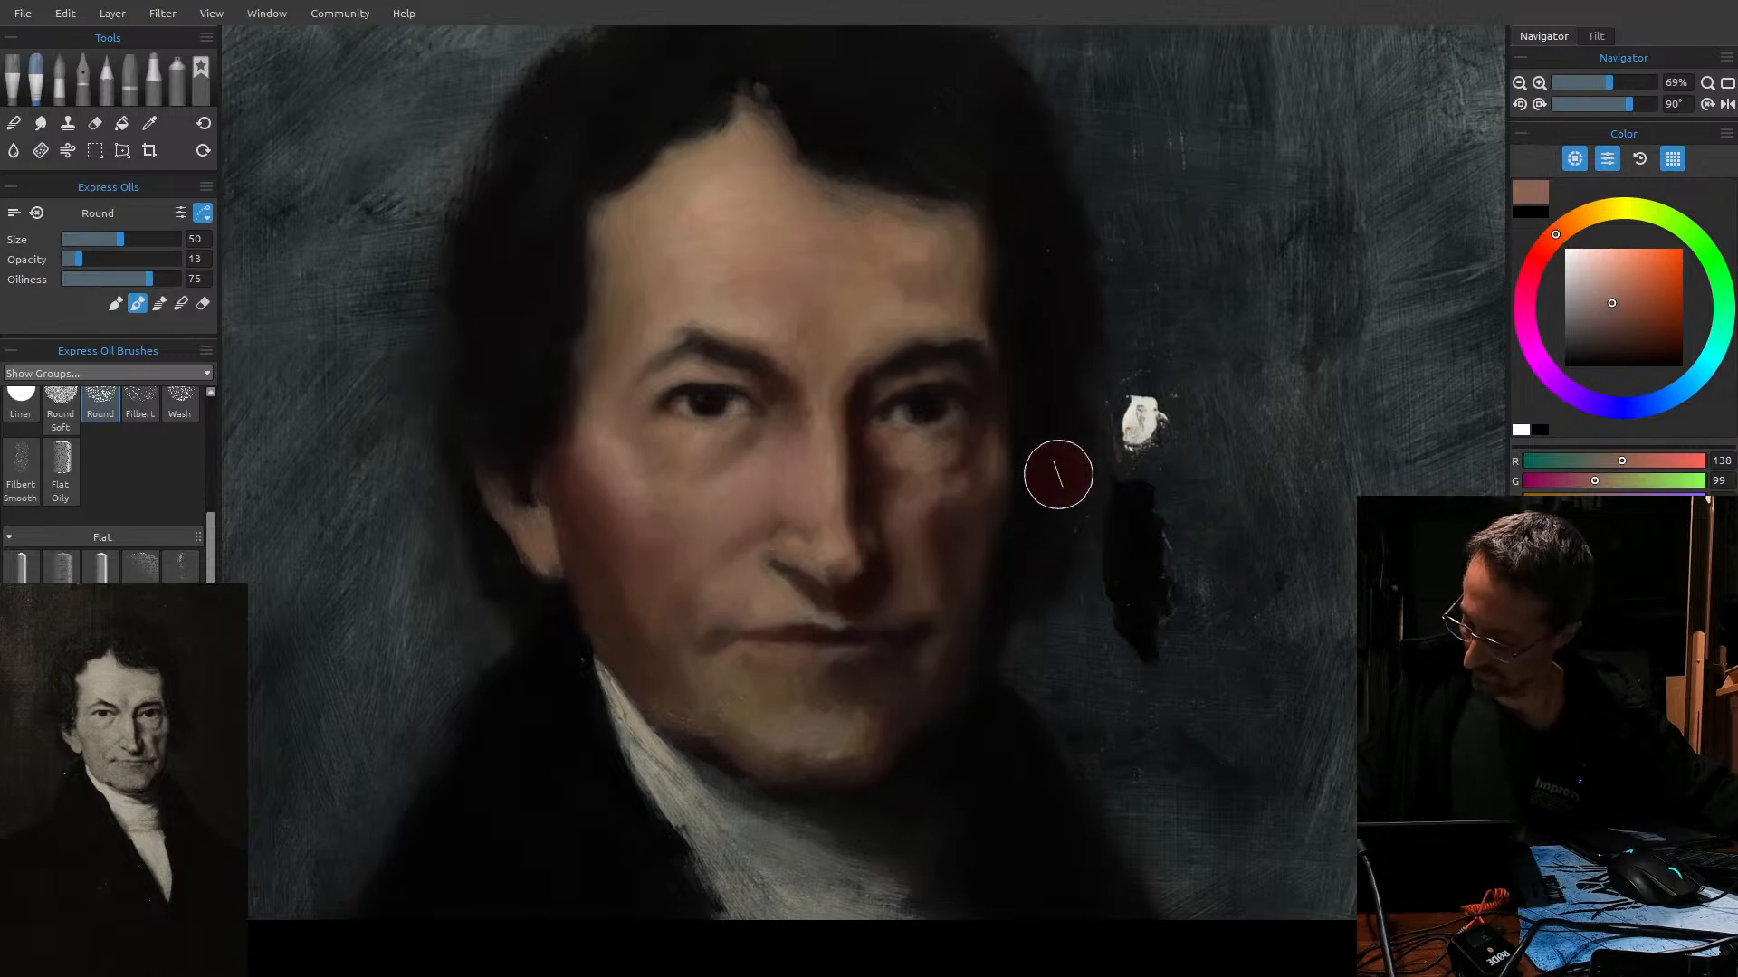
Refine the upper cheek under the lit eye with the muted brown, reducing the brush to 35 and 25 and enlarging it to 30.
{"action": "key", "text": "["}
{"action": "key", "text": "["}
{"action": "key", "text": "["}
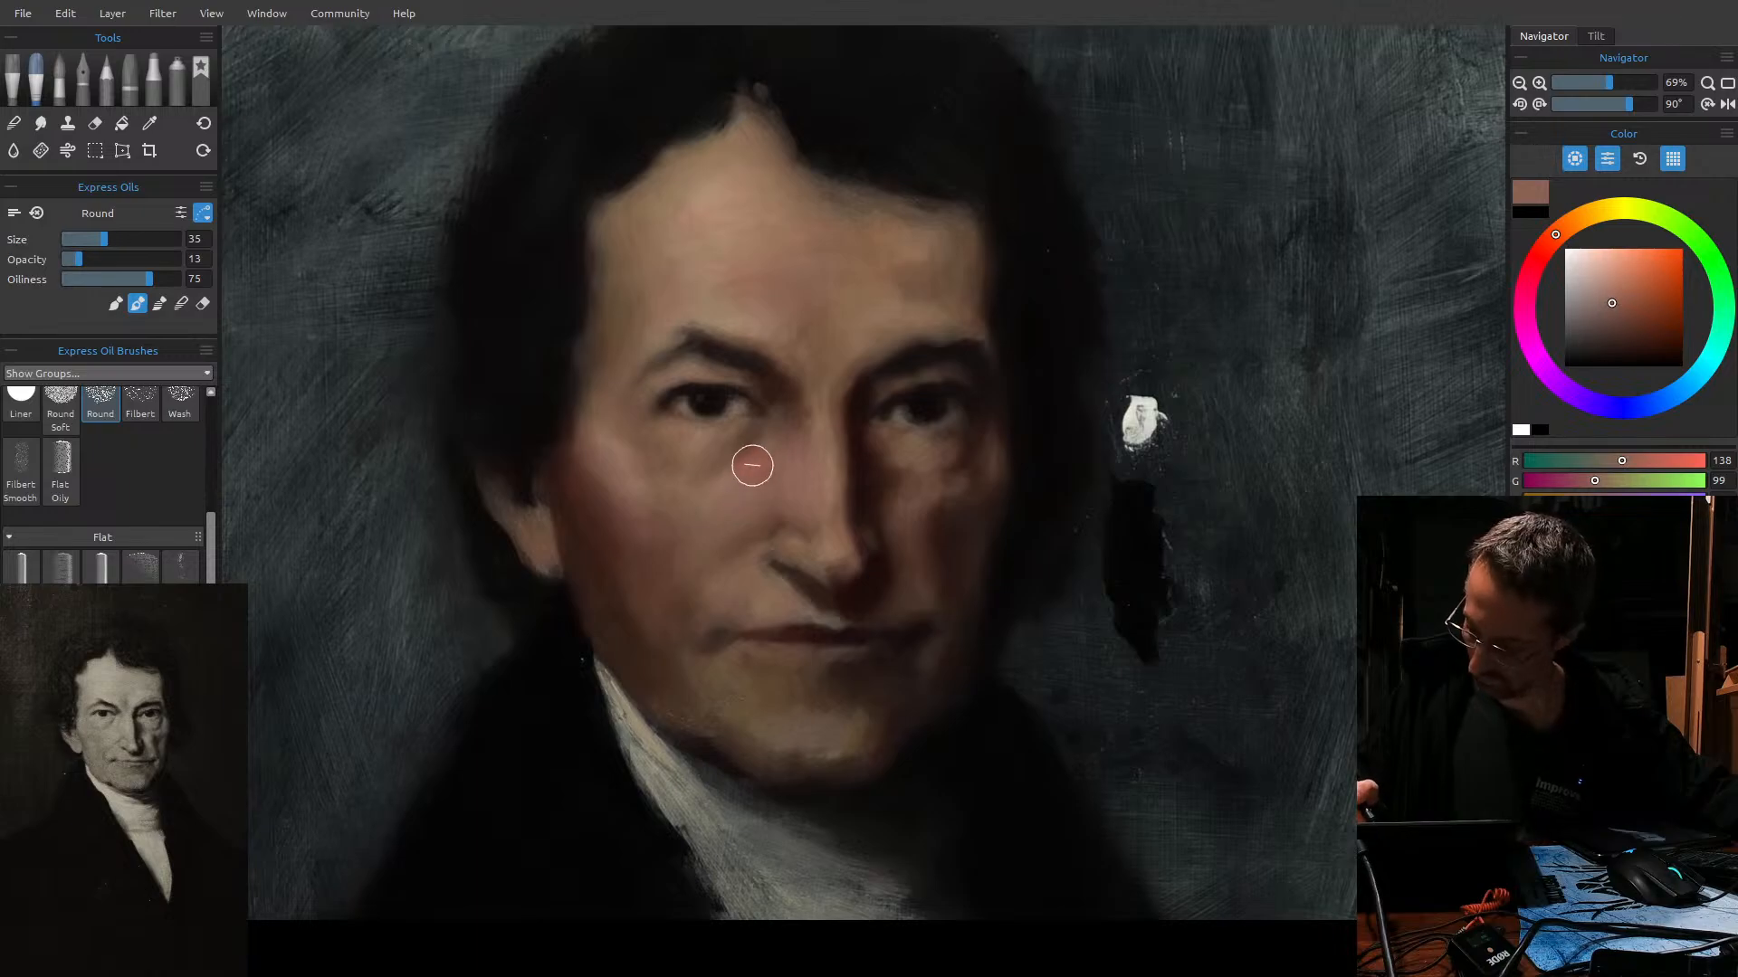
{"action": "key", "text": "["}
{"action": "key", "text": "["}
{"action": "key", "text": "["}
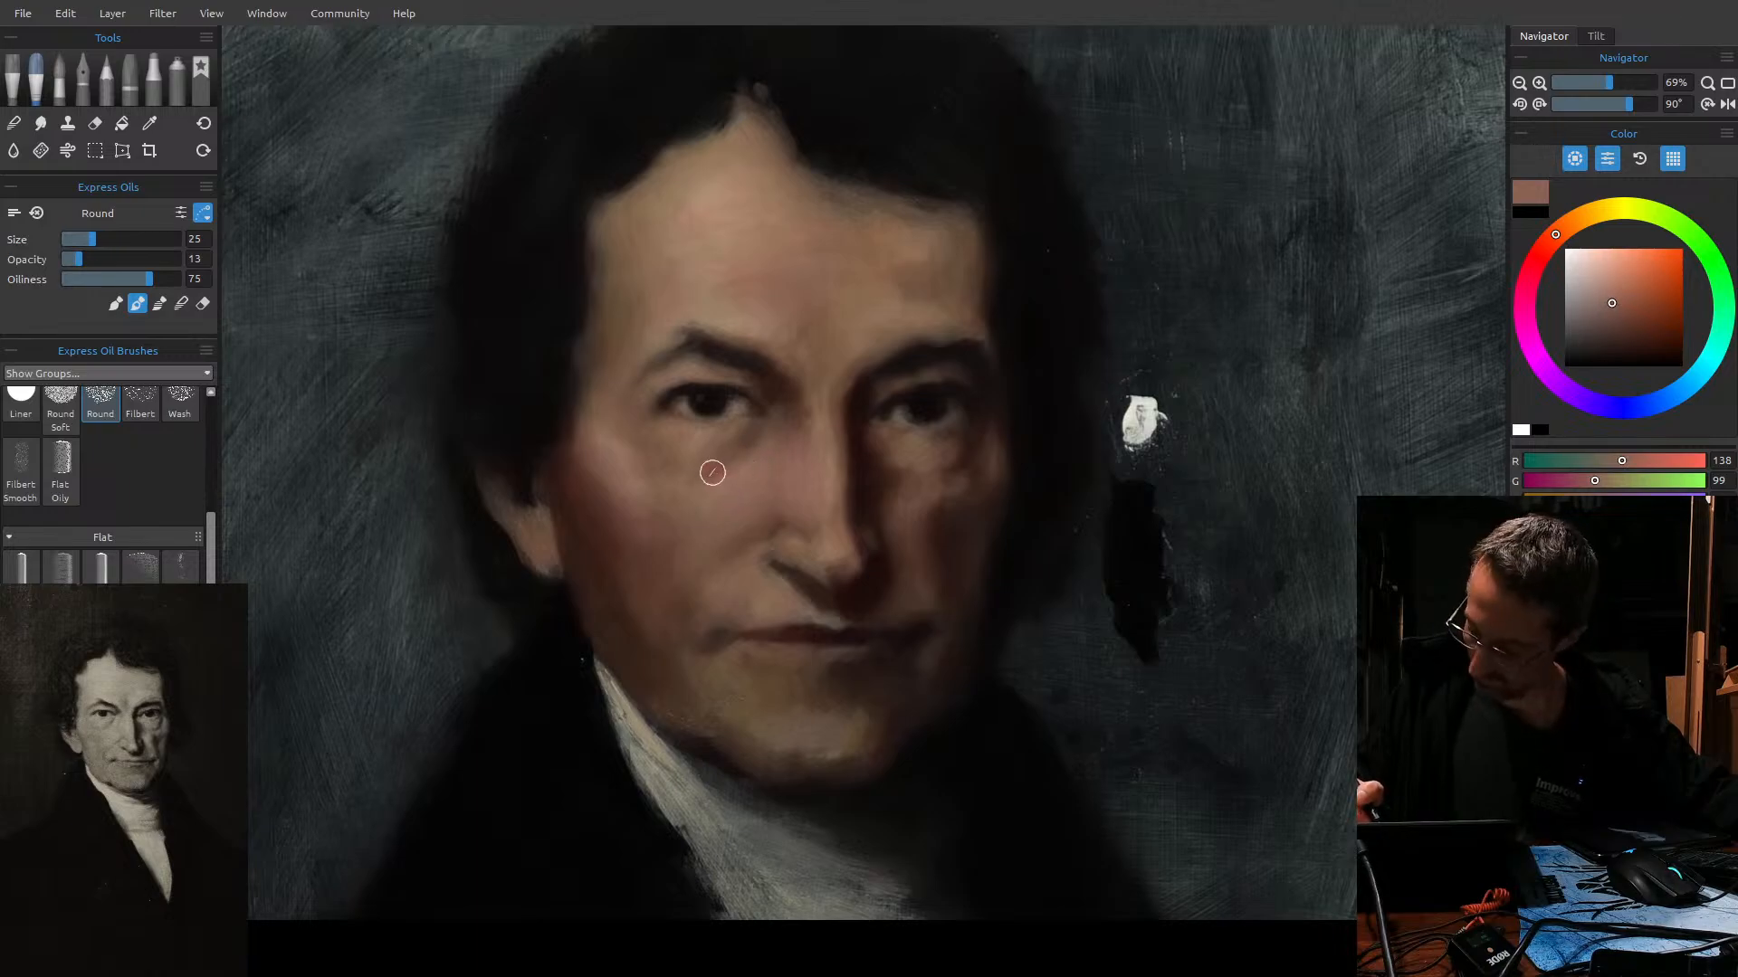
{"action": "key", "text": "]"}
{"action": "key", "text": "]"}
{"action": "key", "text": "]"}
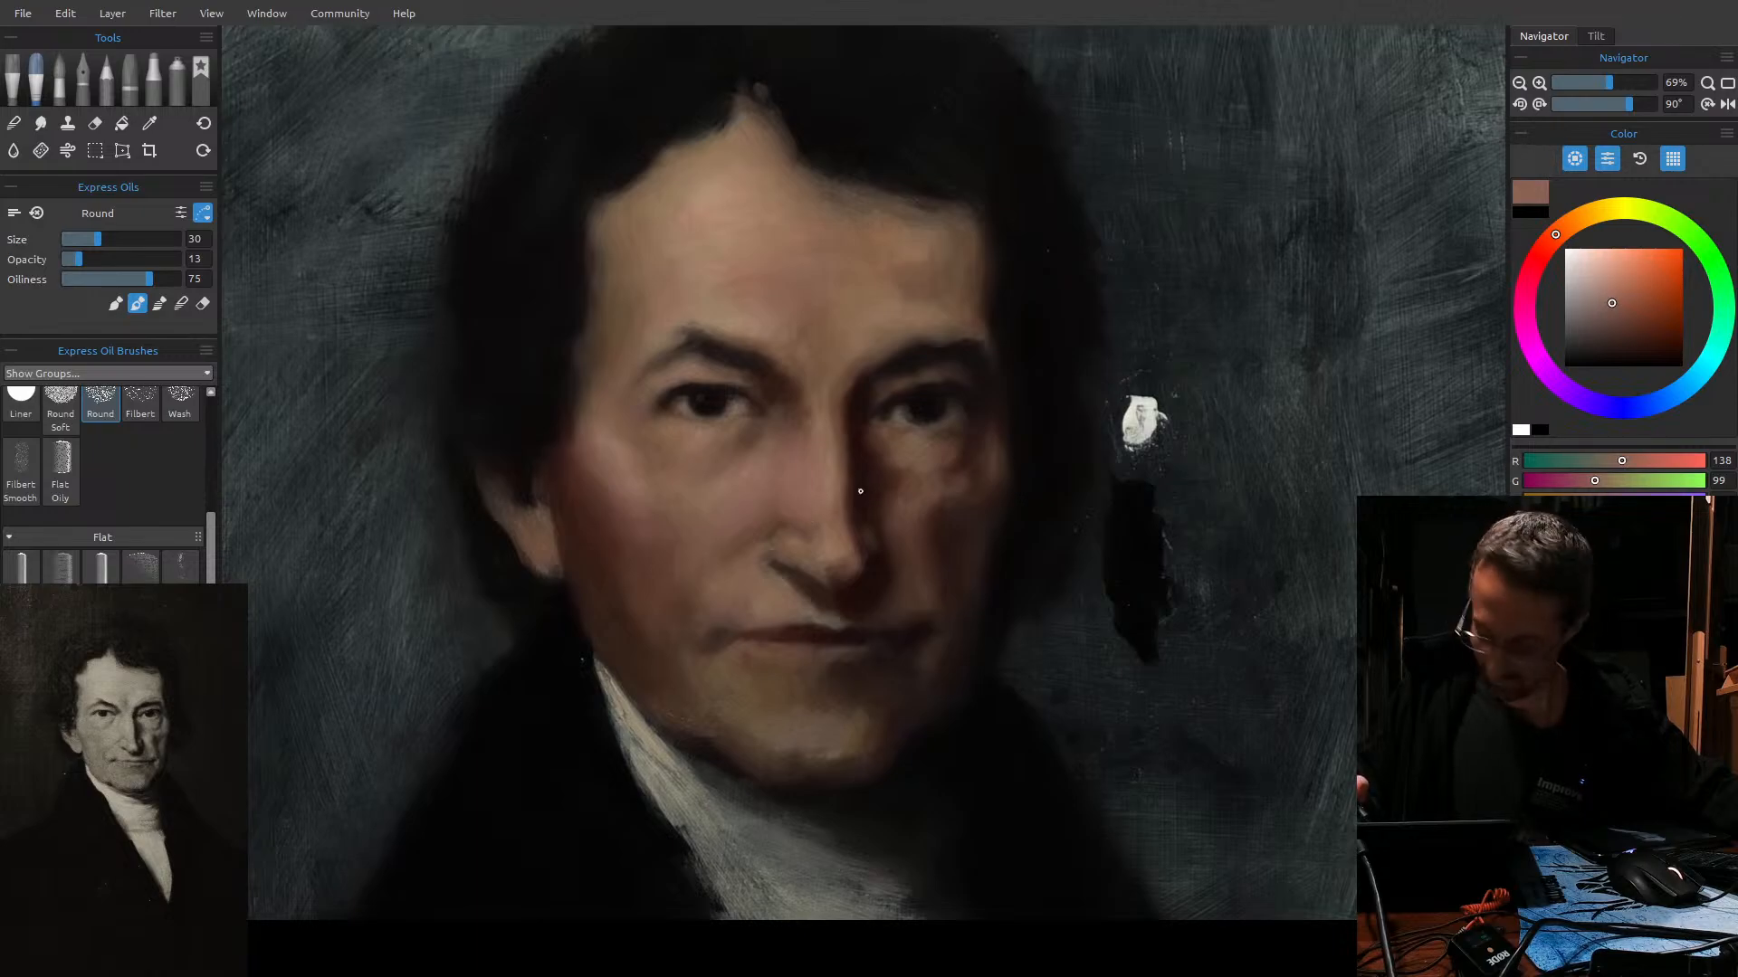
Mix a darker brown (R 107, G 76) and refine the side of the nose and nearby cheek, reducing the brush to 16.
{"action": "left_click", "coordinate": [1613, 318]}
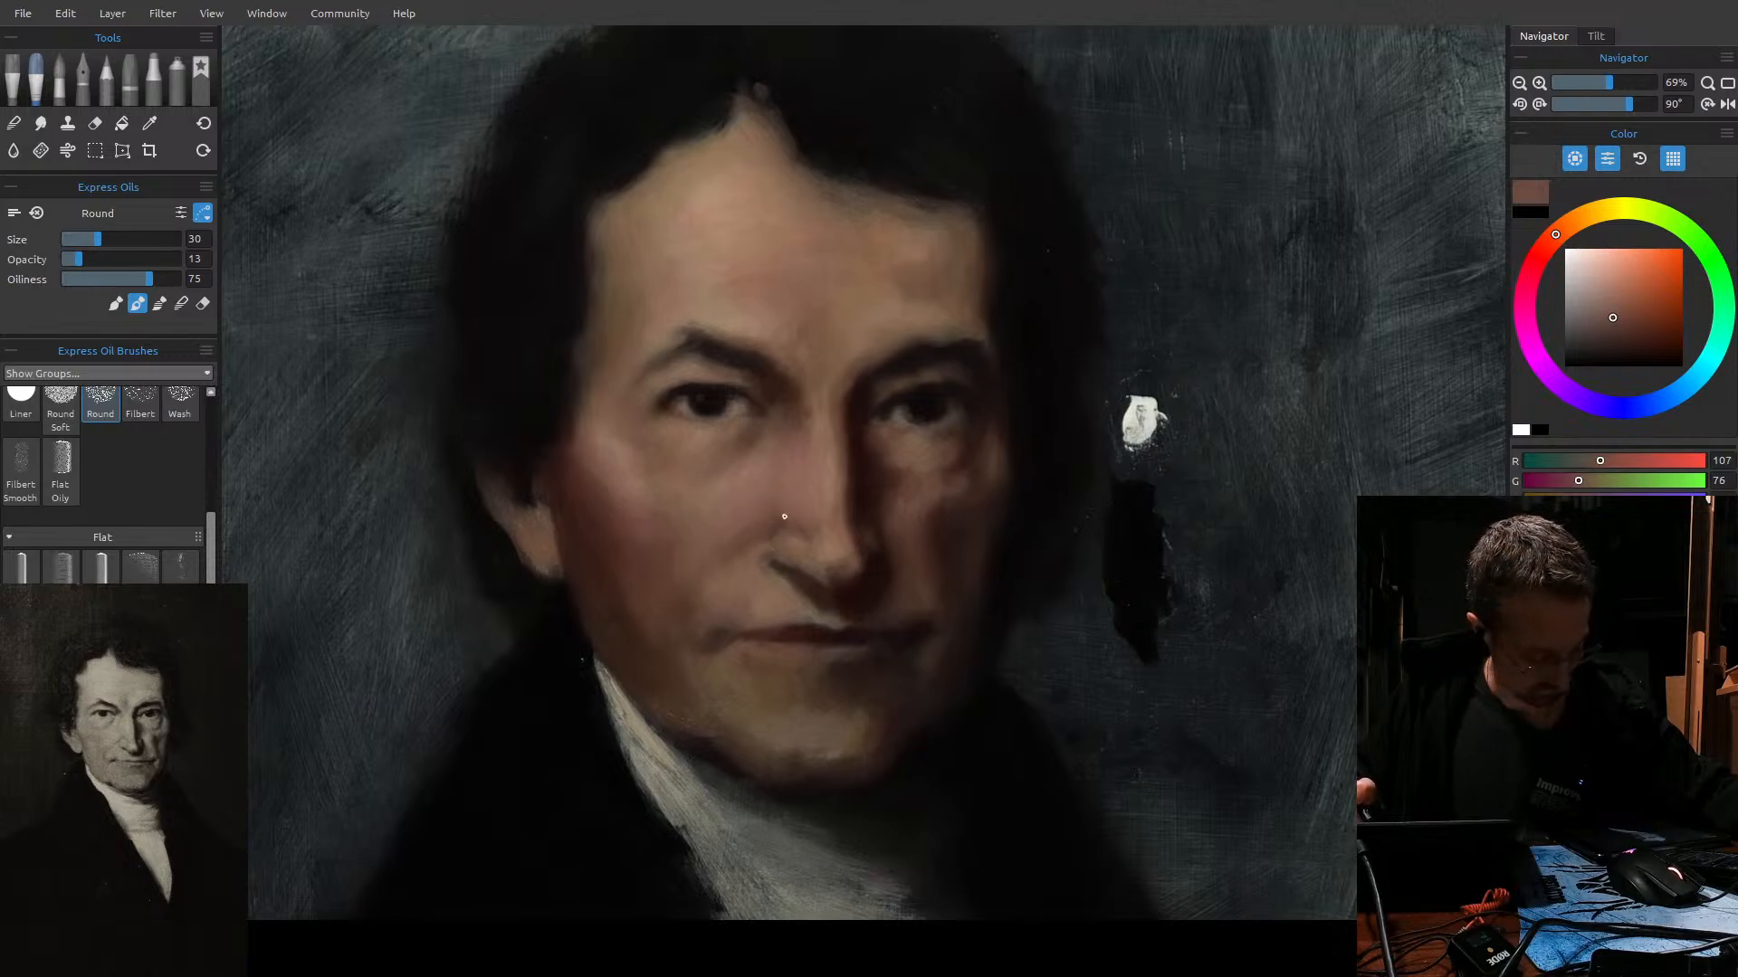
{"action": "key", "text": "bracketleft"}
{"action": "key", "text": "bracketleft"}
{"action": "key", "text": "bracketleft"}
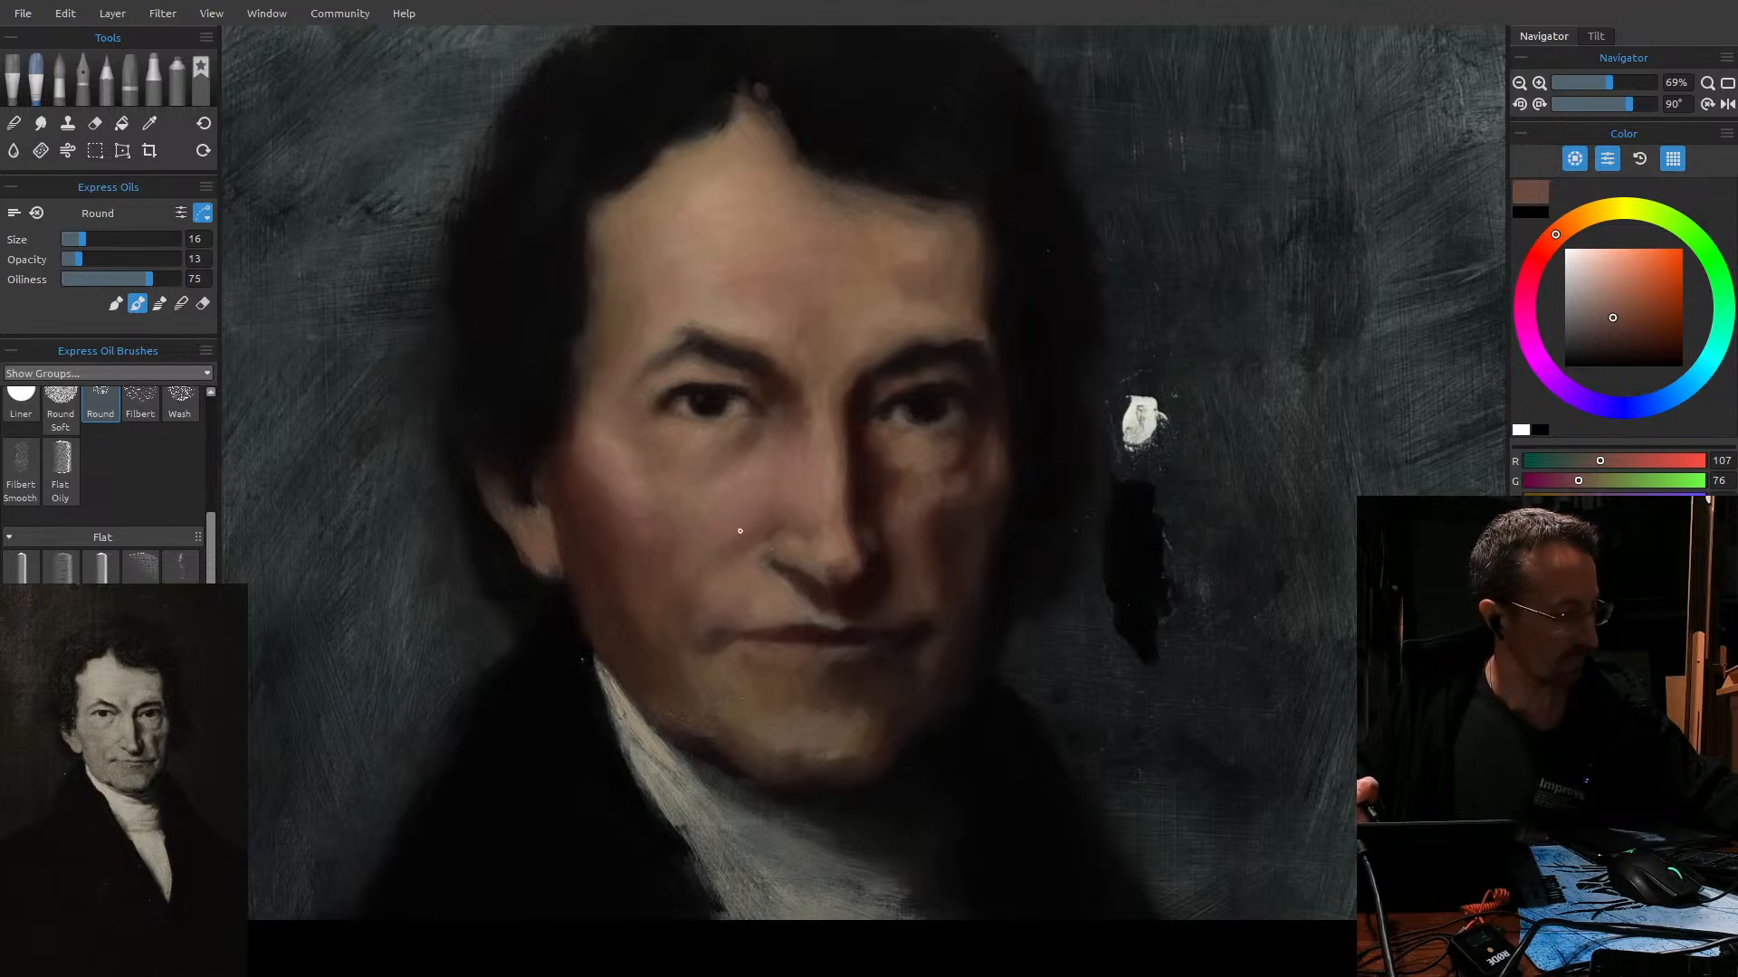
Sample a mid brown (R 130, G 94) from the lit cheek and blend the cheek with it, enlarging the brush to 30.
{"action": "key", "text": "i"}
{"action": "left_click", "coordinate": [732, 525]}
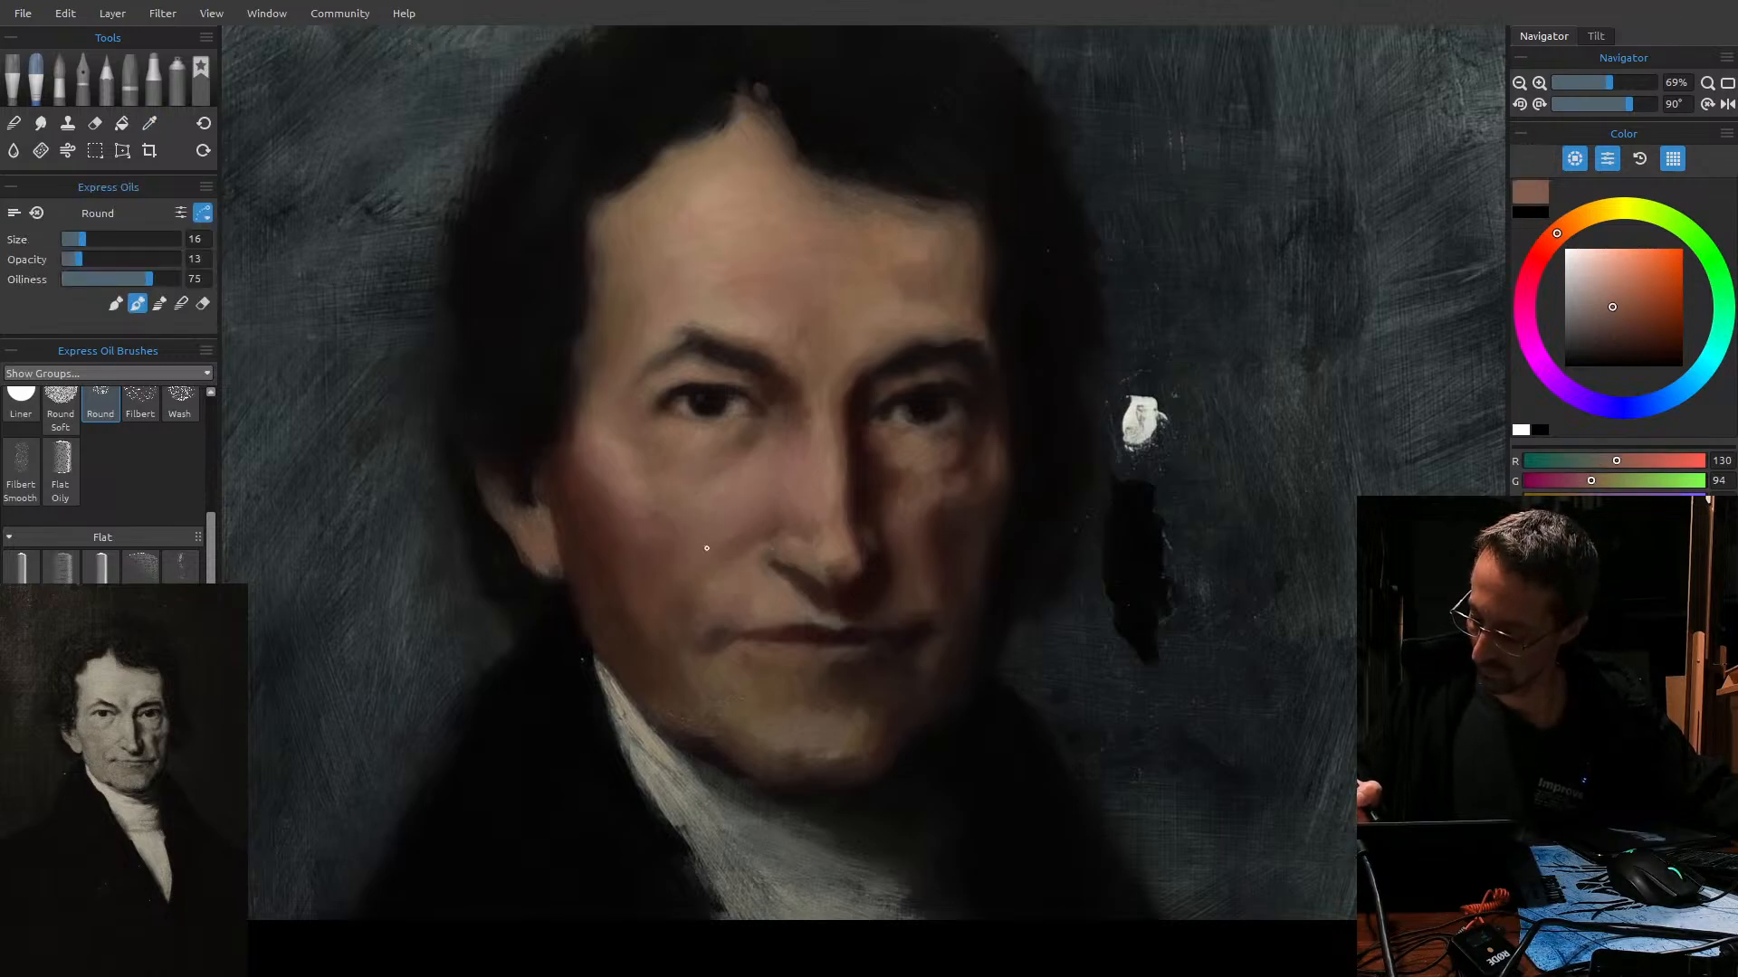
{"action": "key", "text": "]"}
{"action": "key", "text": "]"}
{"action": "key", "text": "]"}
{"action": "key", "text": "]"}
{"action": "key", "text": "]"}
{"action": "key", "text": "]"}
{"action": "key", "text": "]"}
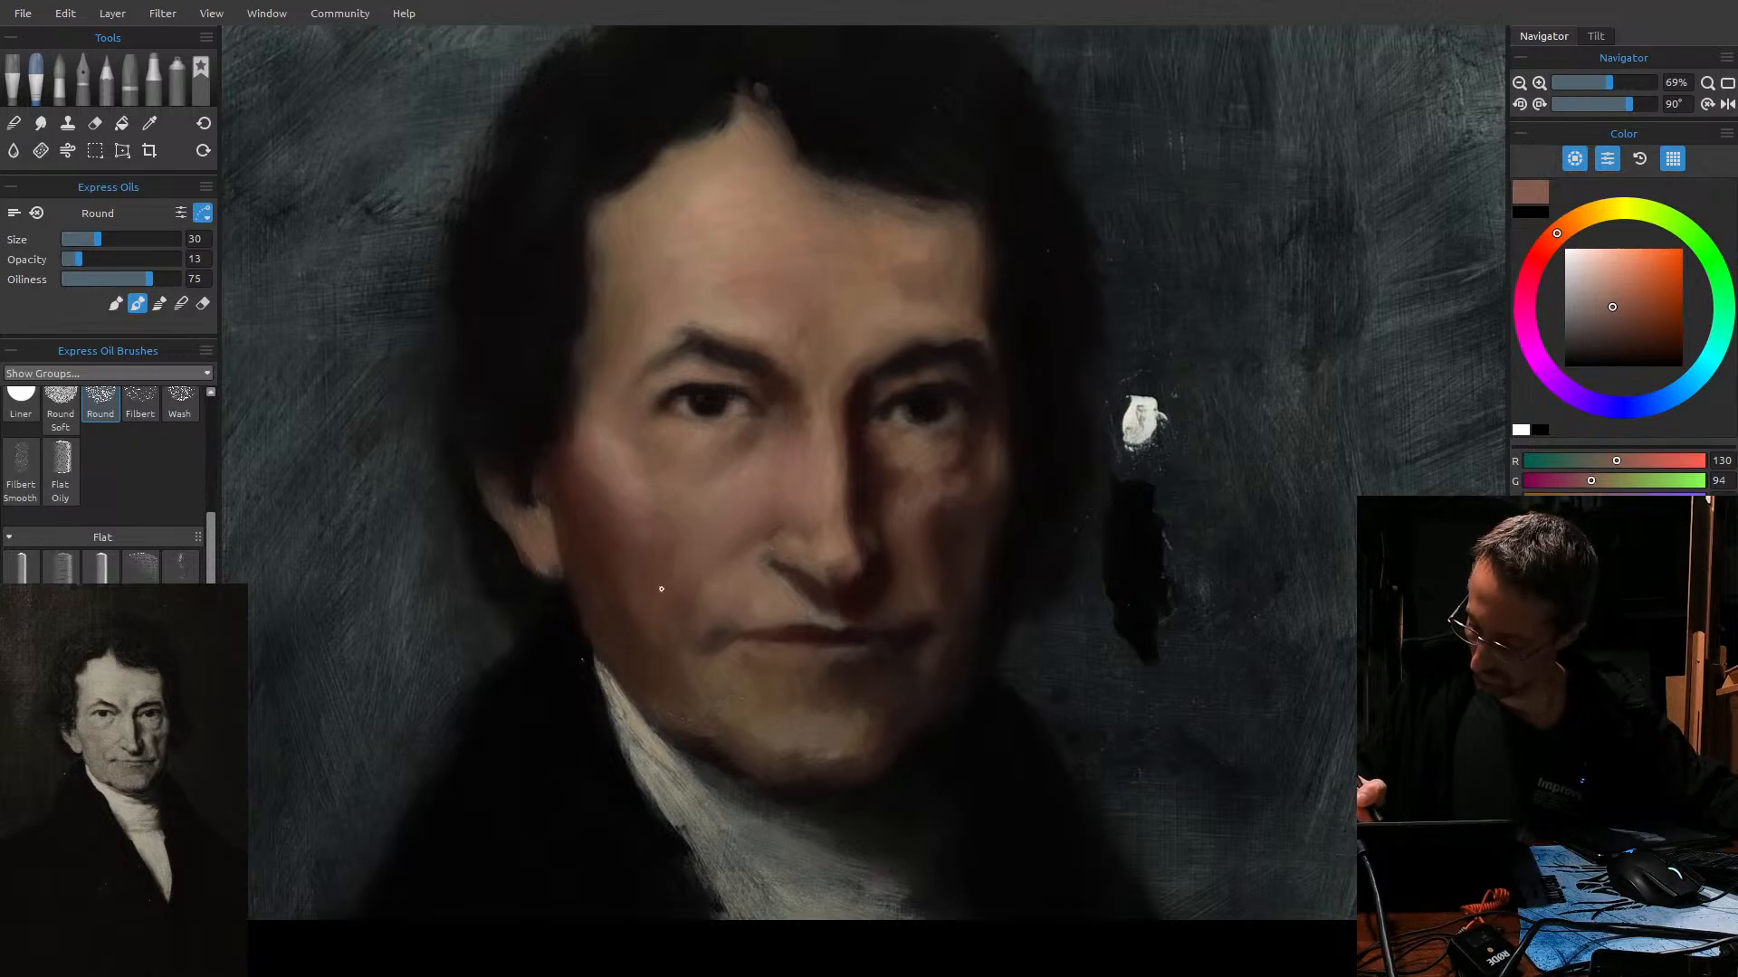
Blend the lit cheek towards the side of the nose with the mid brown, using brush sizes 40 and 35.
{"action": "key", "text": "]"}
{"action": "key", "text": "]"}
{"action": "key", "text": "]"}
{"action": "key", "text": "["}
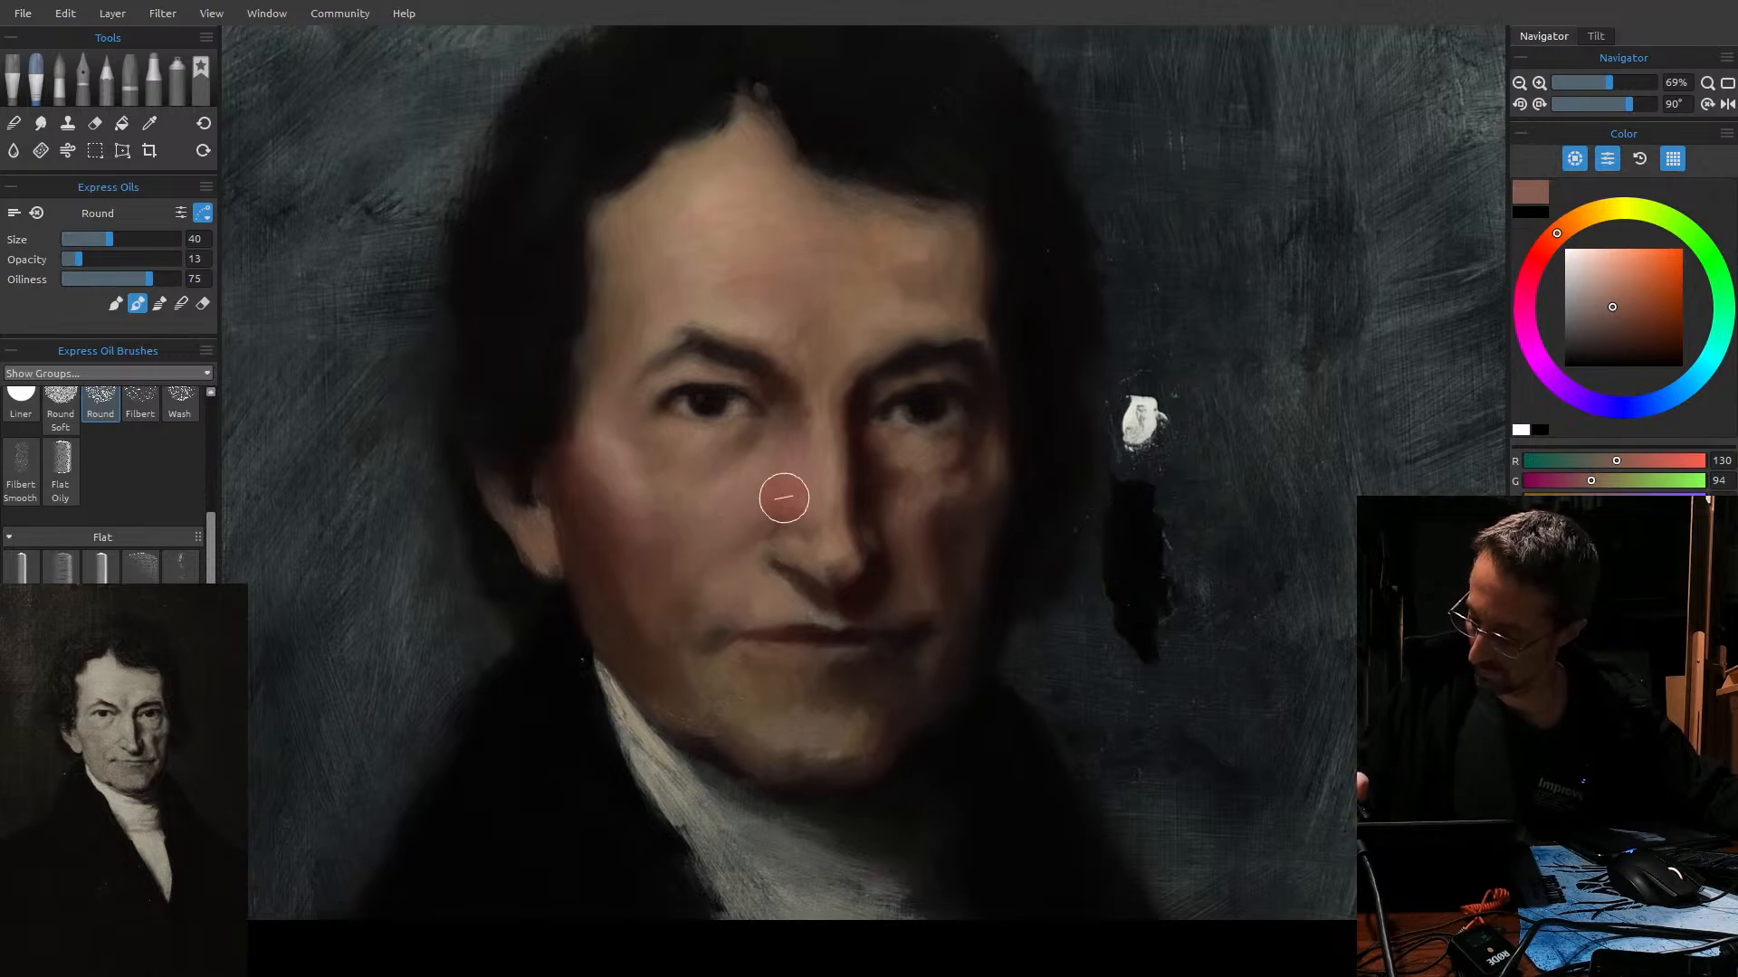
{"action": "key", "text": "["}
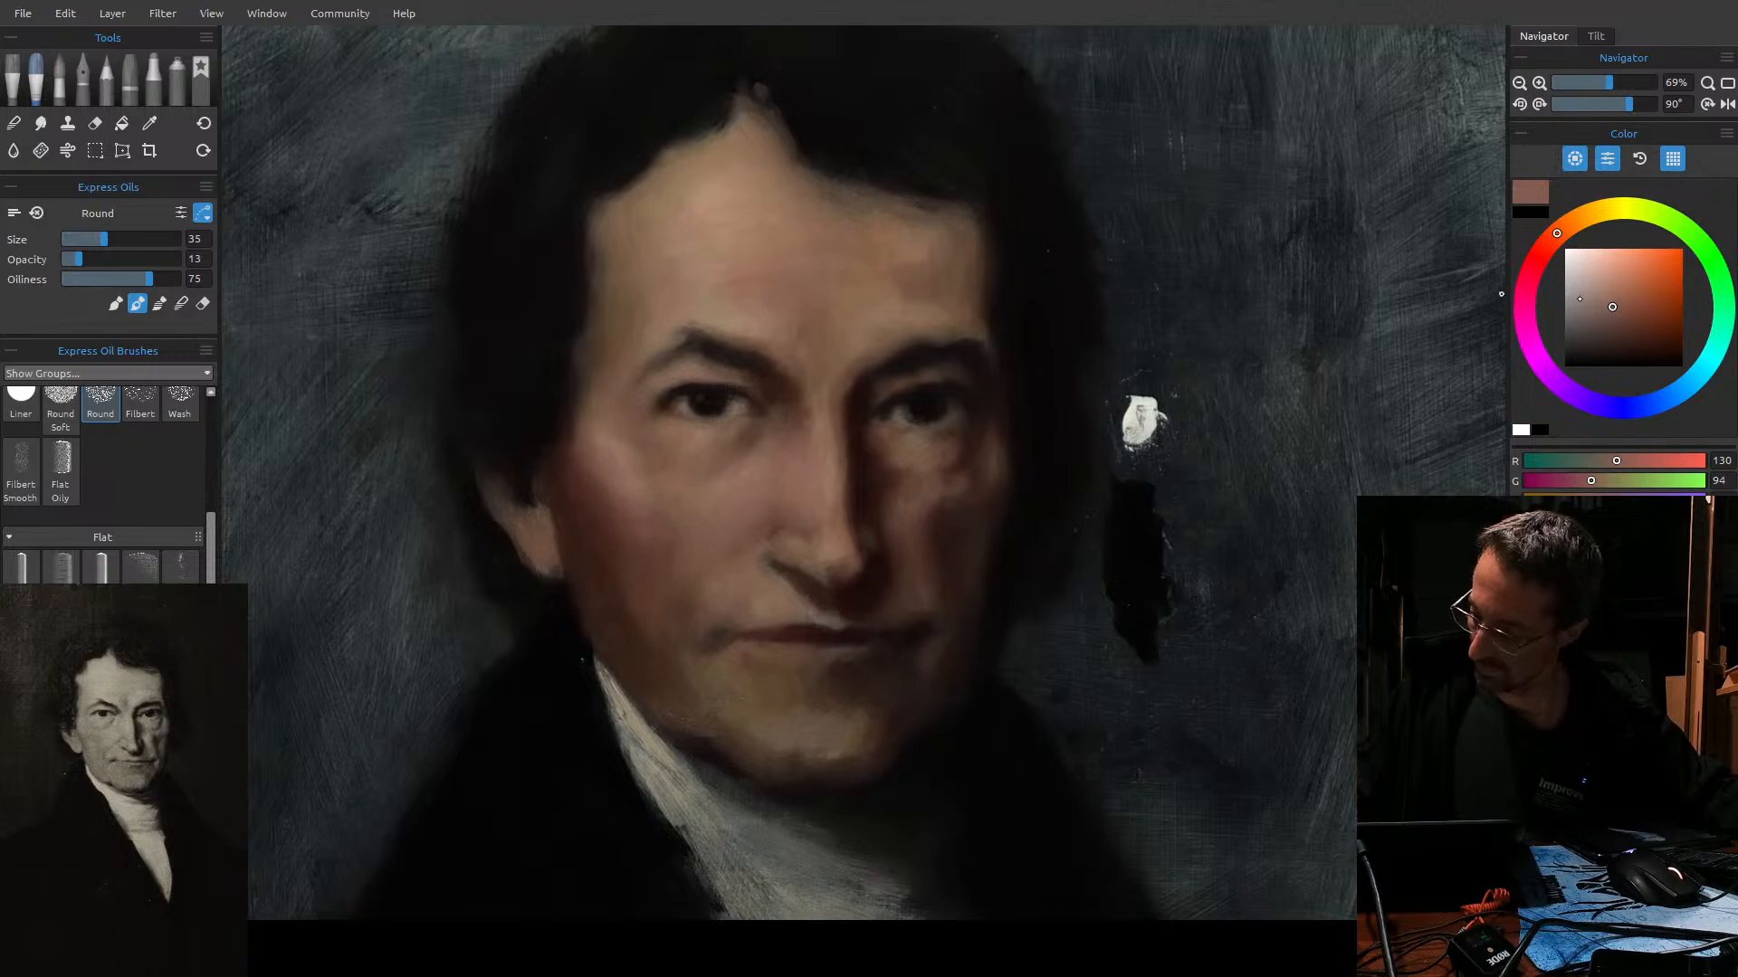
Mix a lighter flesh tone (R 166, G 131) and blend the lit cheek with it, using brush sizes 30, 18 and 25.
{"action": "left_click", "coordinate": [1600, 290]}
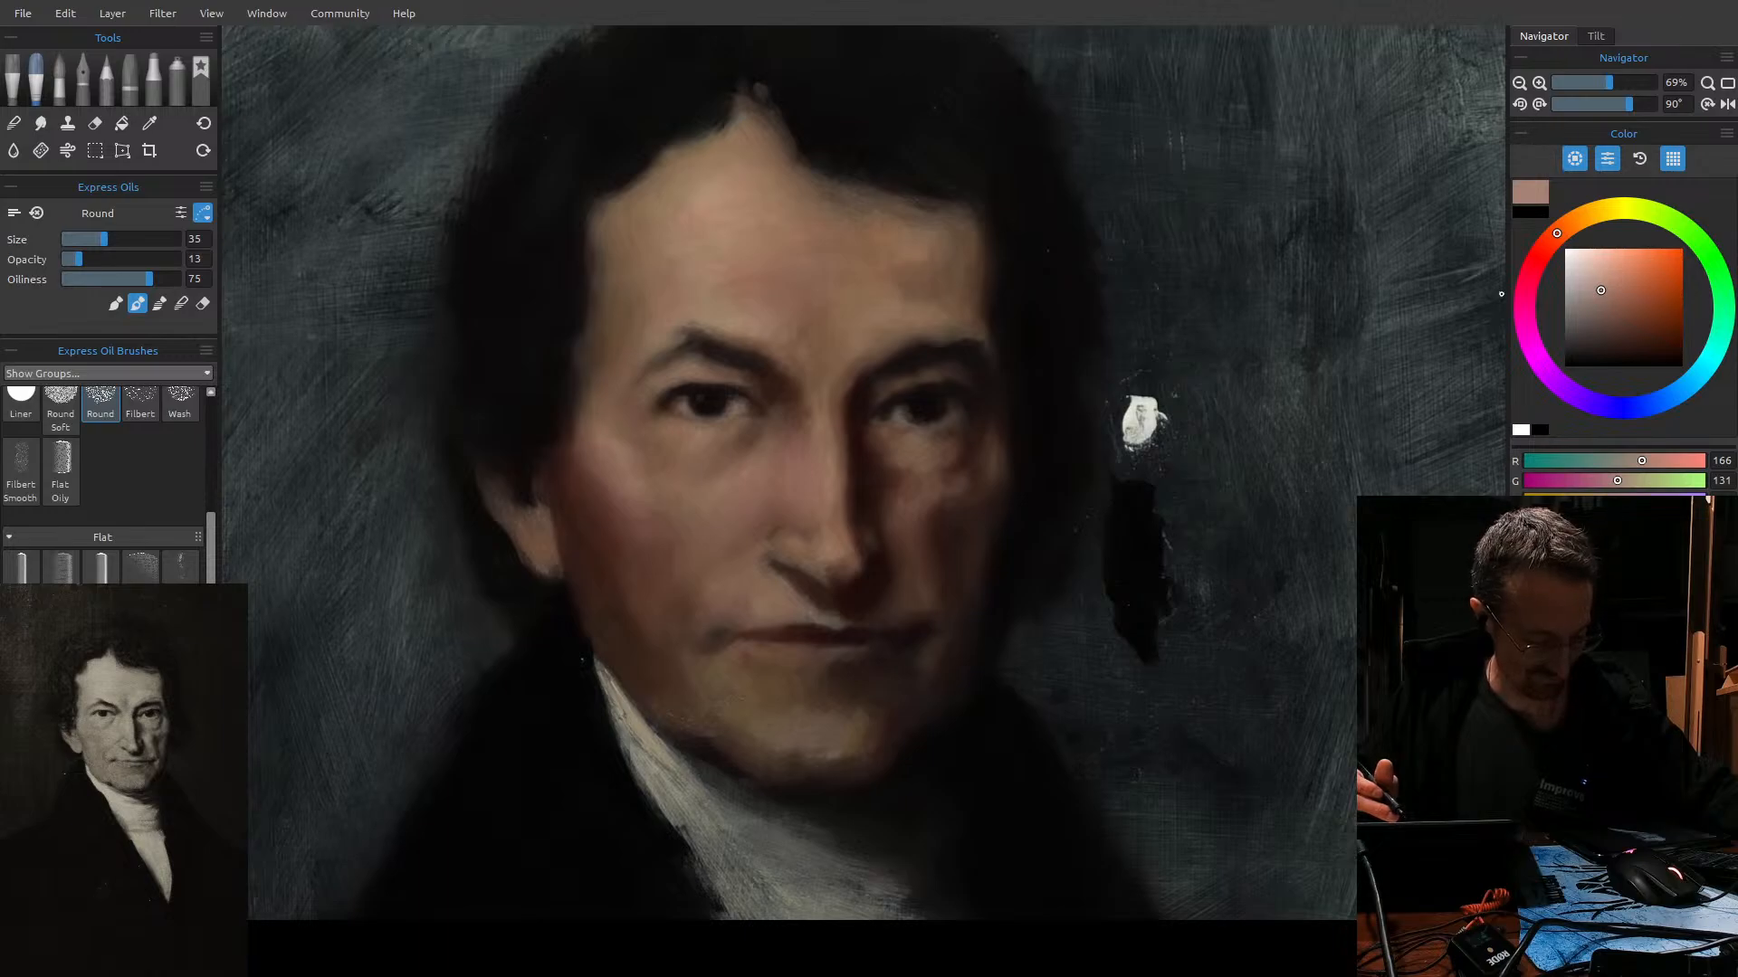
{"action": "key", "text": "["}
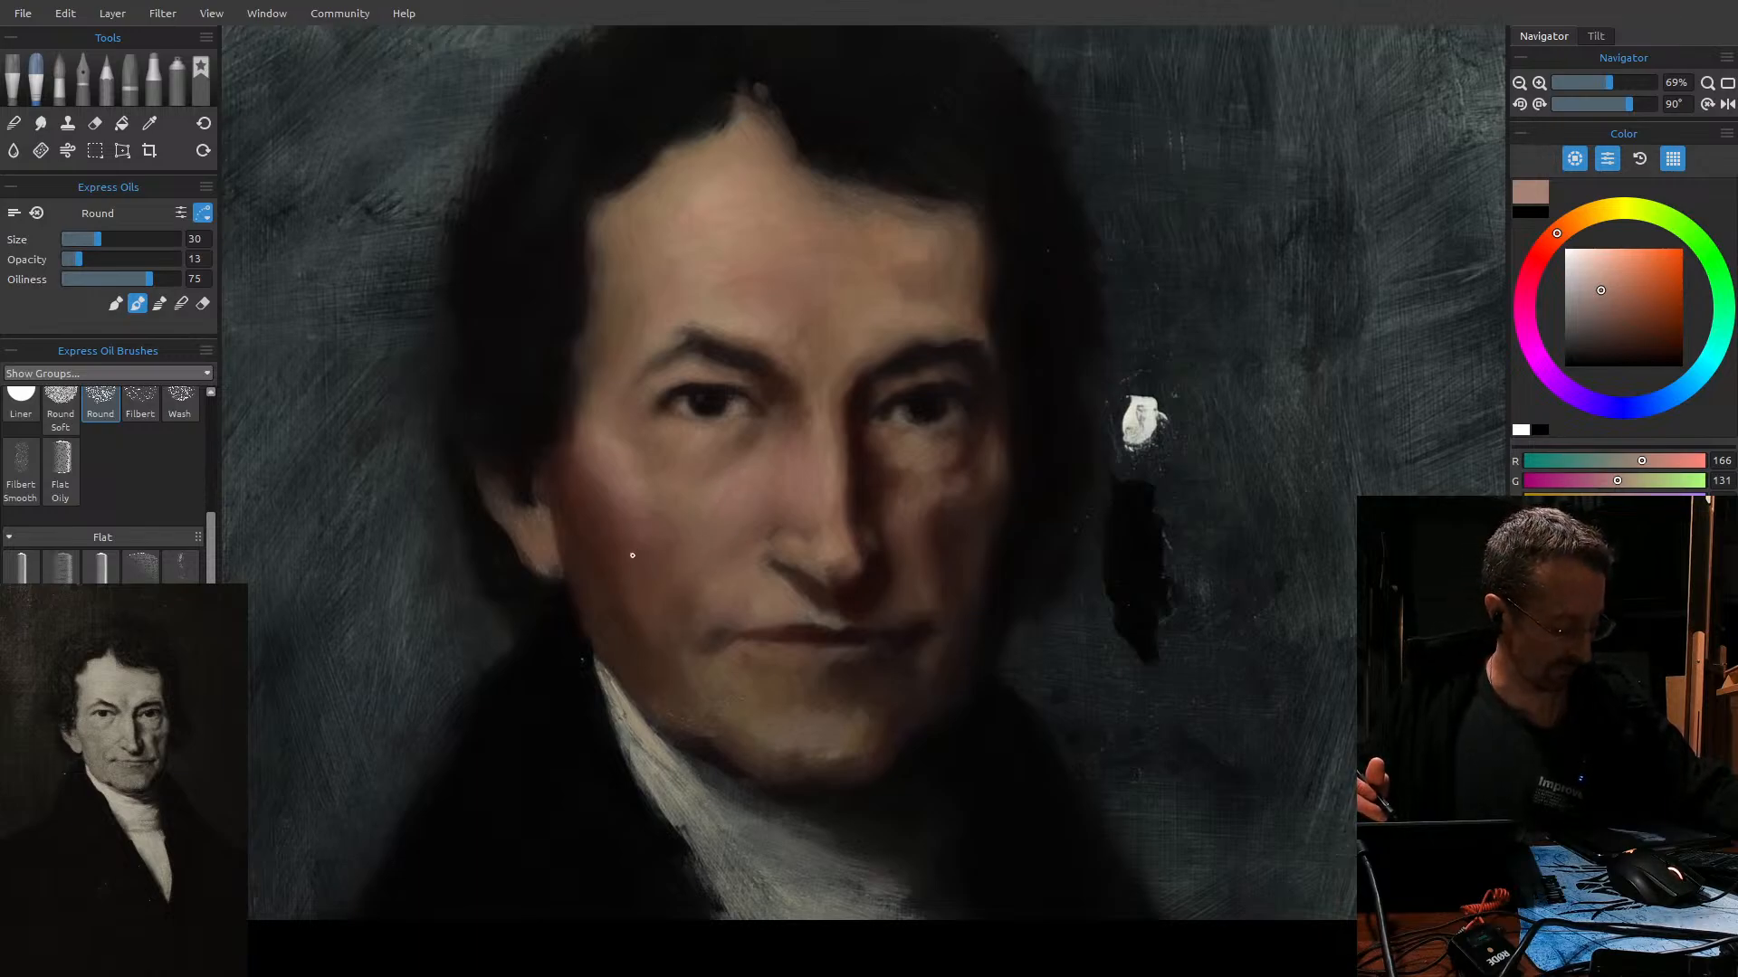
{"action": "key", "text": "bracketleft"}
{"action": "key", "text": "bracketleft"}
{"action": "key", "text": "bracketleft"}
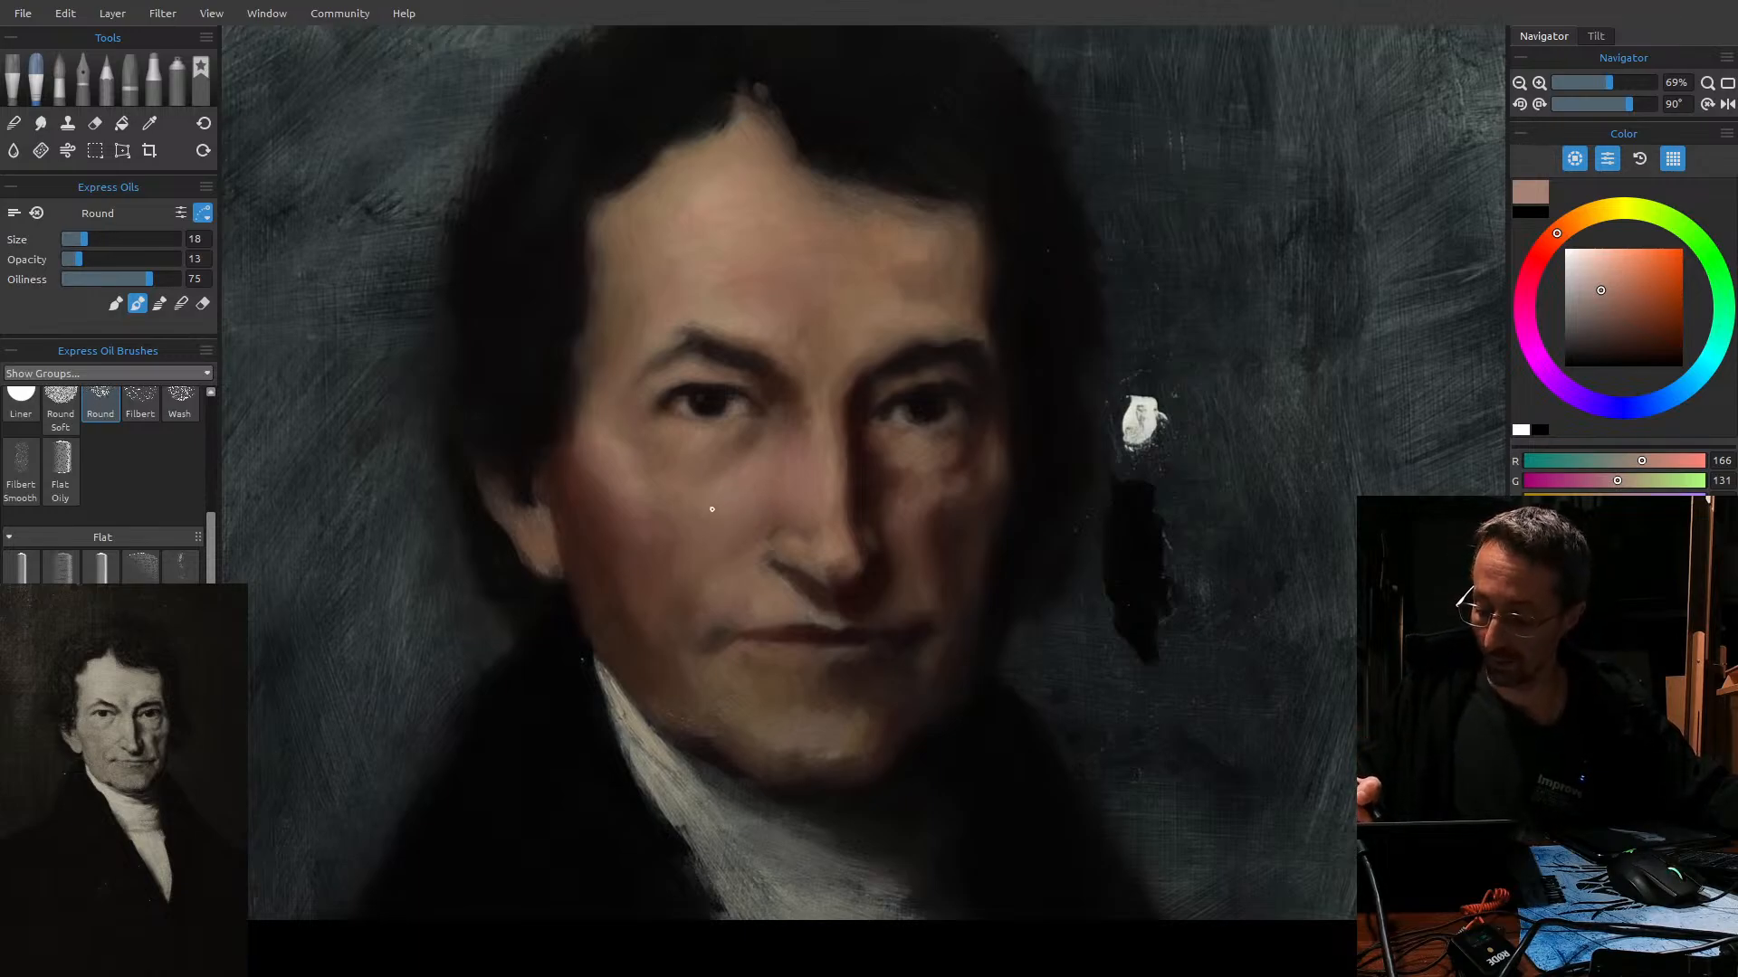
{"action": "key", "text": "bracketright"}
{"action": "key", "text": "bracketright"}
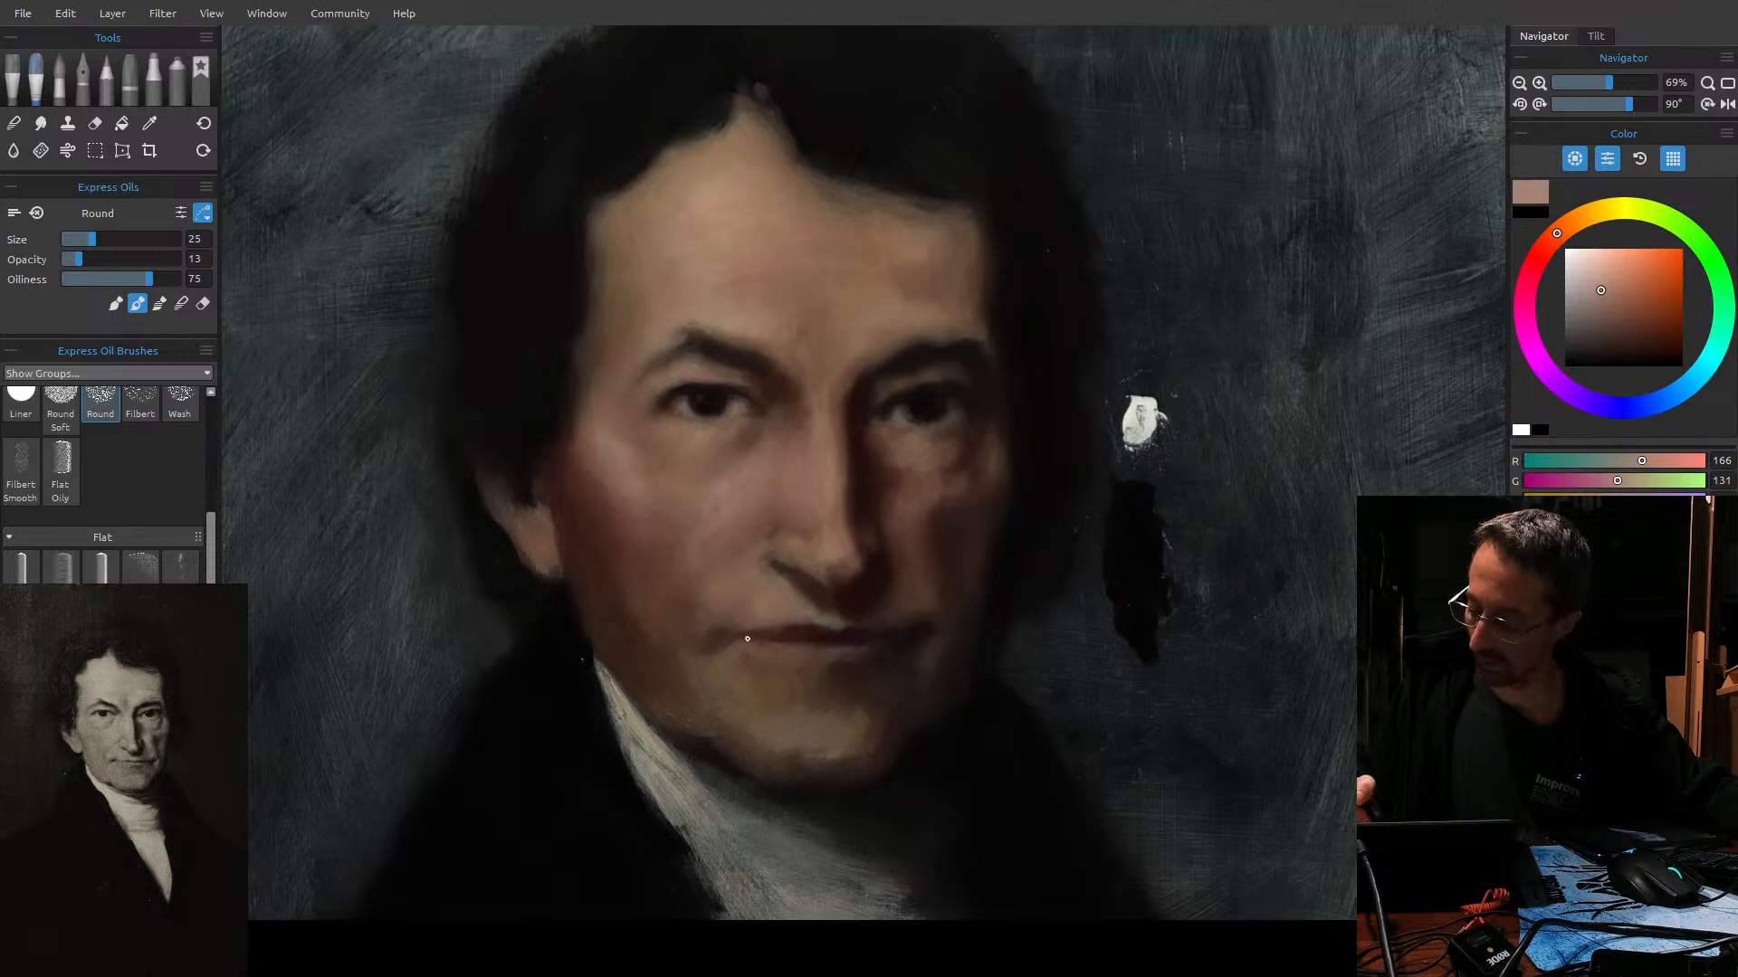
Undo and restore the last stroke for comparison, and refine the cheek between nose and mouth corner with brush sizes 30 and 25.
{"action": "key", "text": "ctrl+z"}
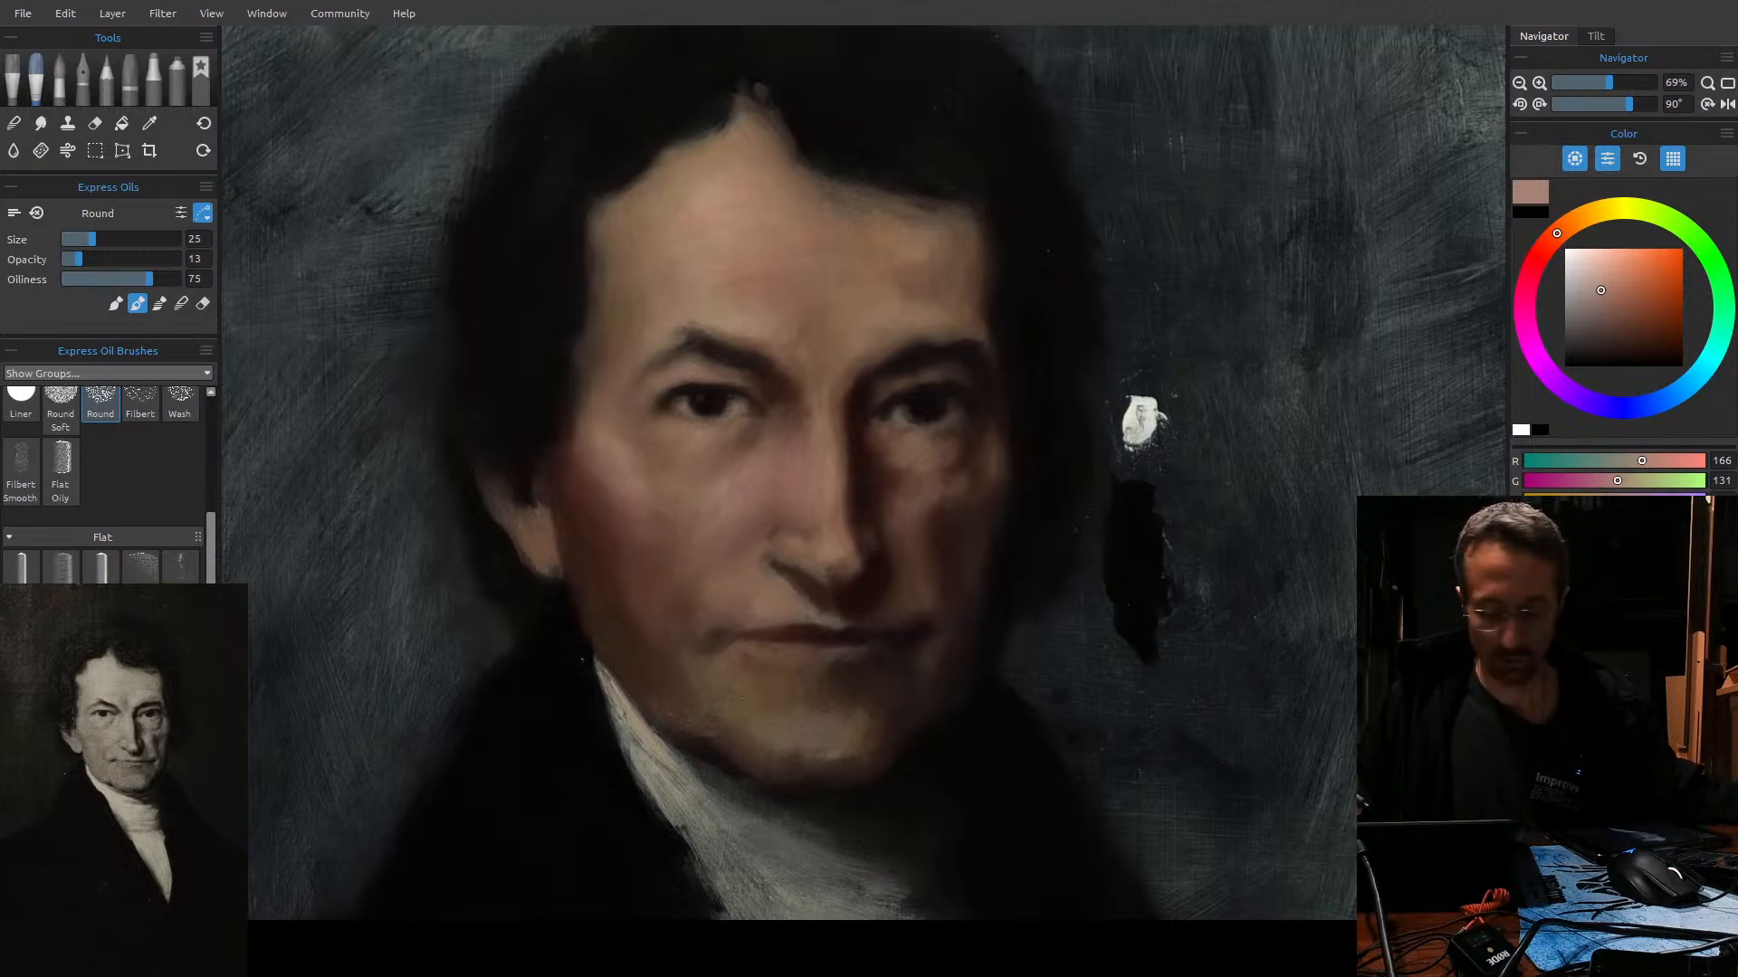
{"action": "key", "text": "ctrl+y"}
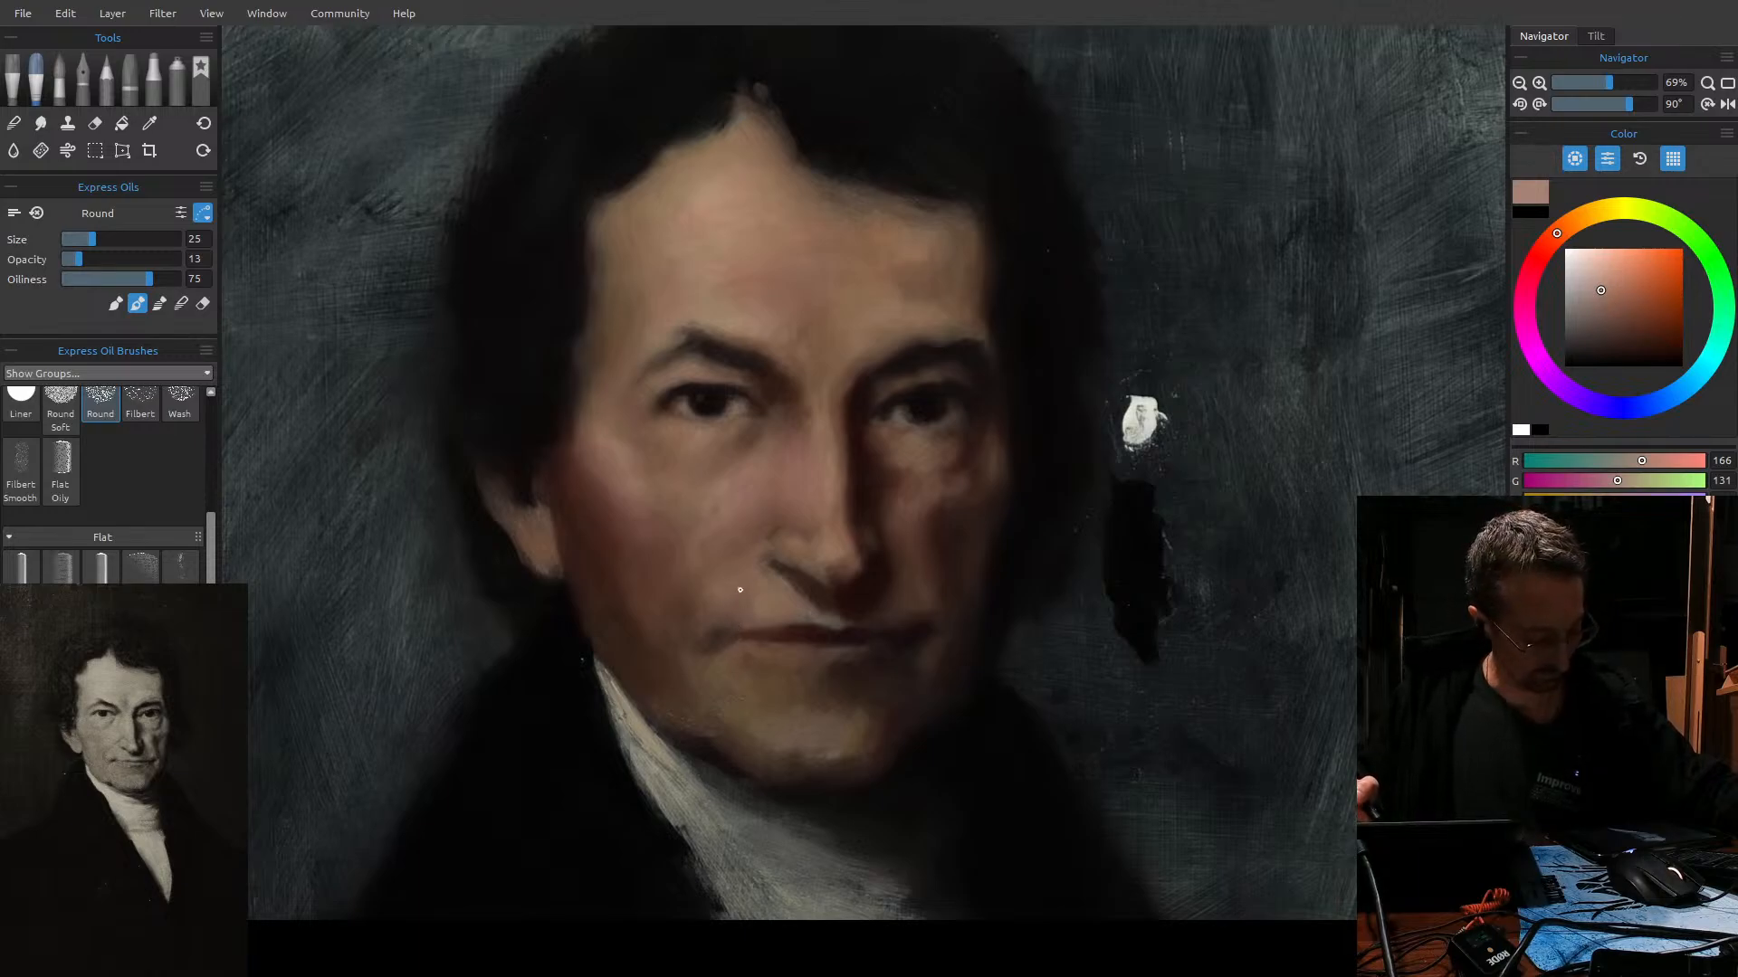
{"action": "key", "text": "bracketright"}
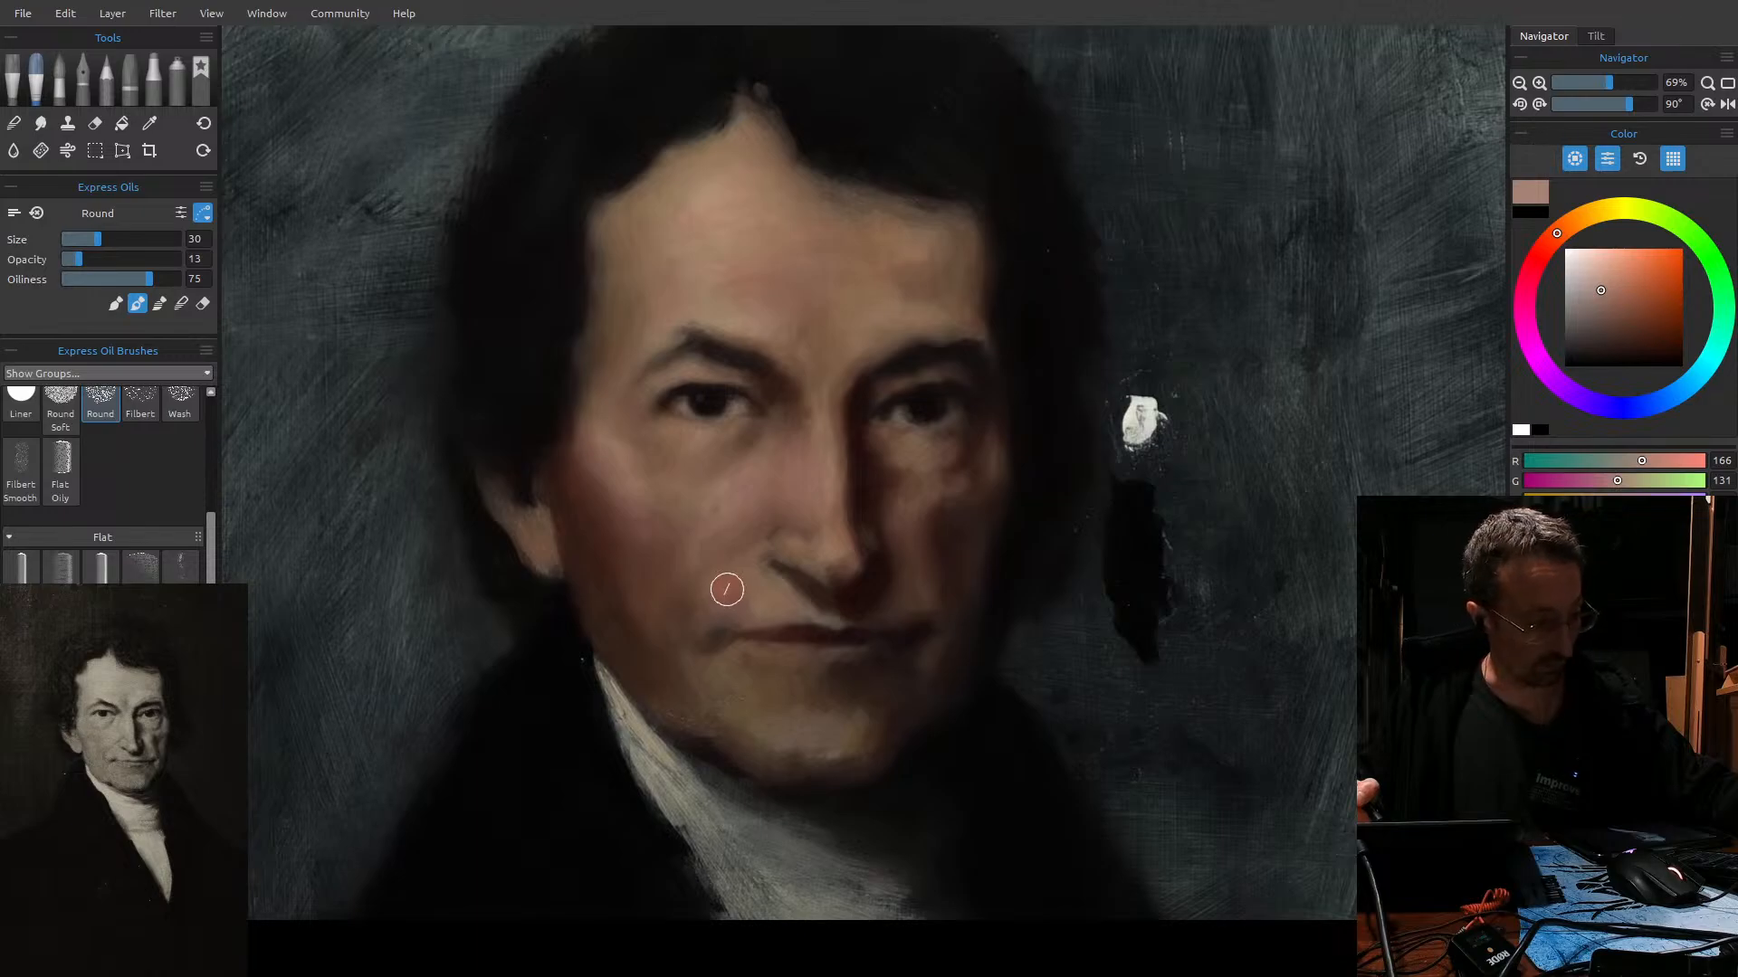
{"action": "key", "text": "bracketright"}
{"action": "key", "text": "bracketleft"}
{"action": "key", "text": "bracketleft"}
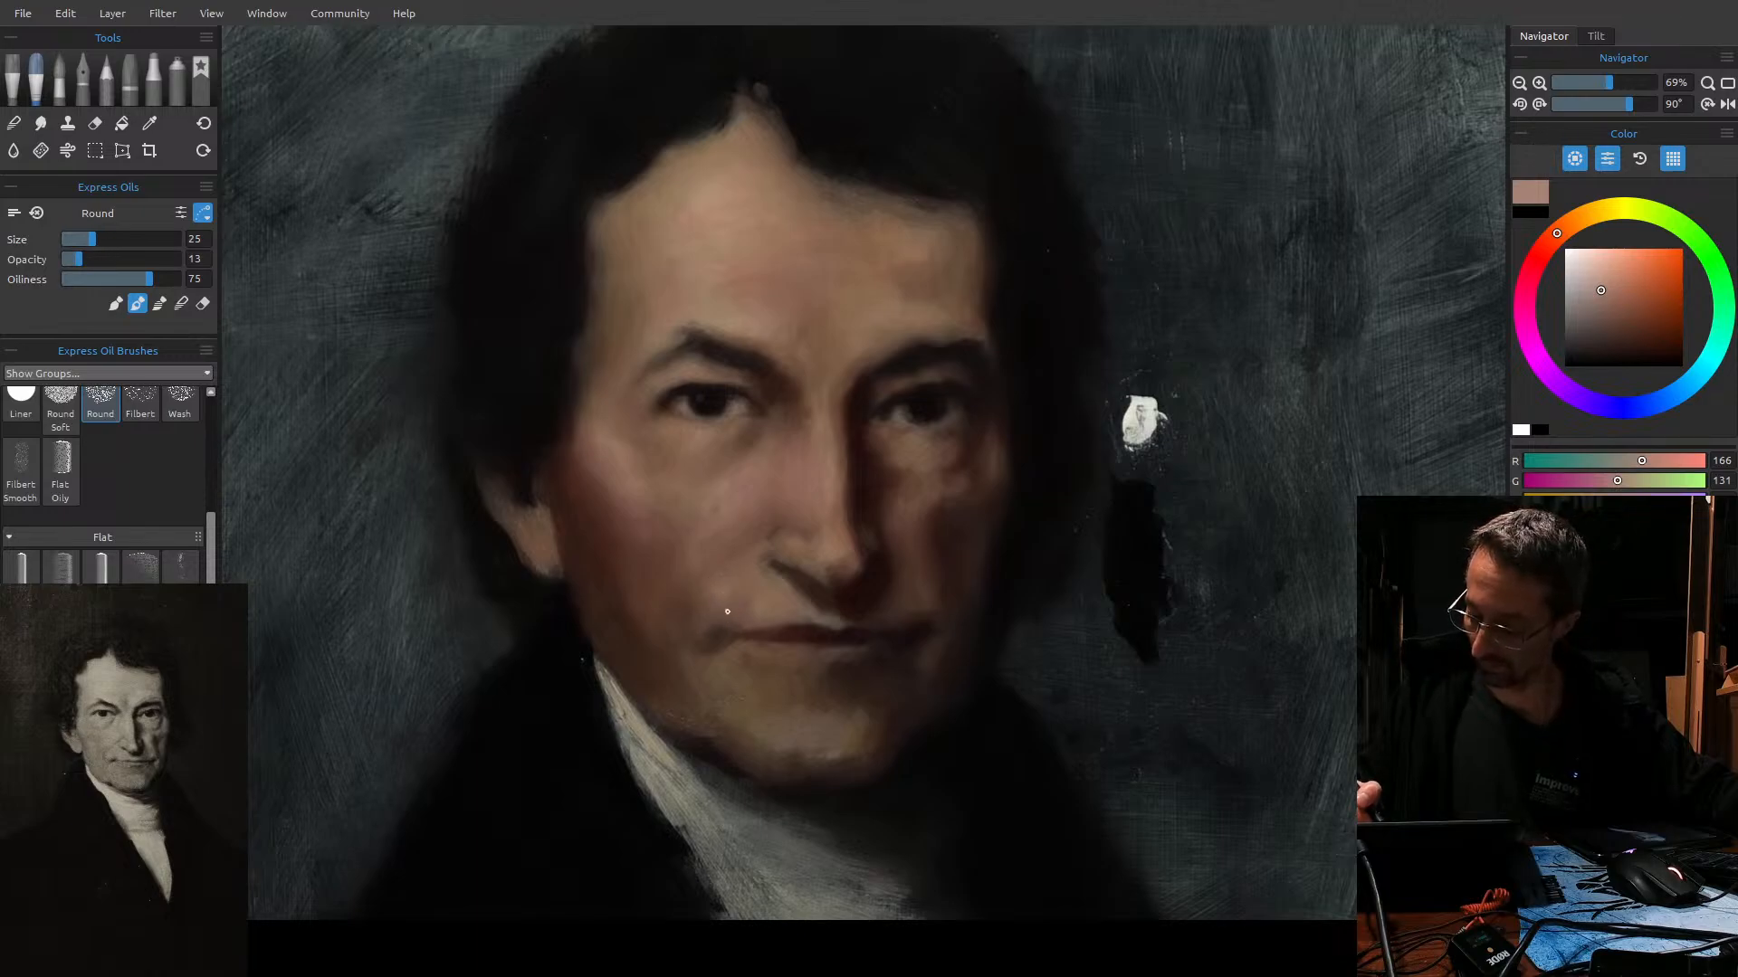
Soften the skin around the lit corner of the mouth with the light flesh tone, using brush sizes 40, 45 and 35.
{"action": "key", "text": "bracketright"}
{"action": "key", "text": "bracketright"}
{"action": "key", "text": "bracketright"}
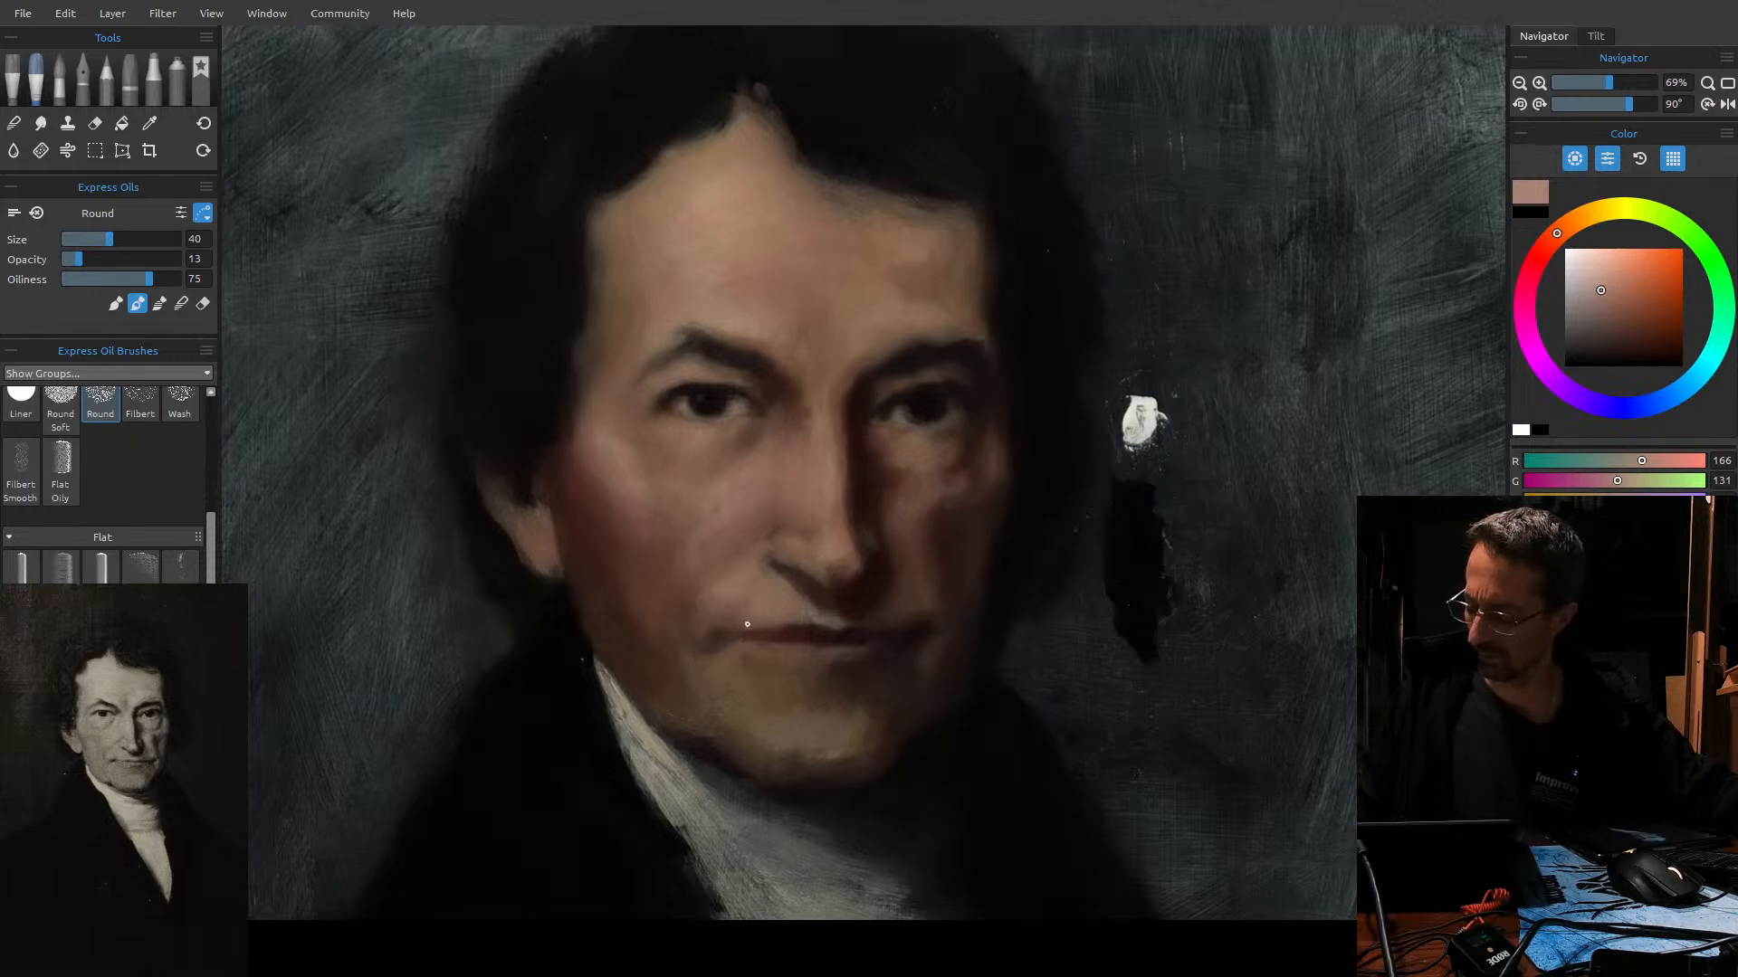
{"action": "key", "text": "bracketright"}
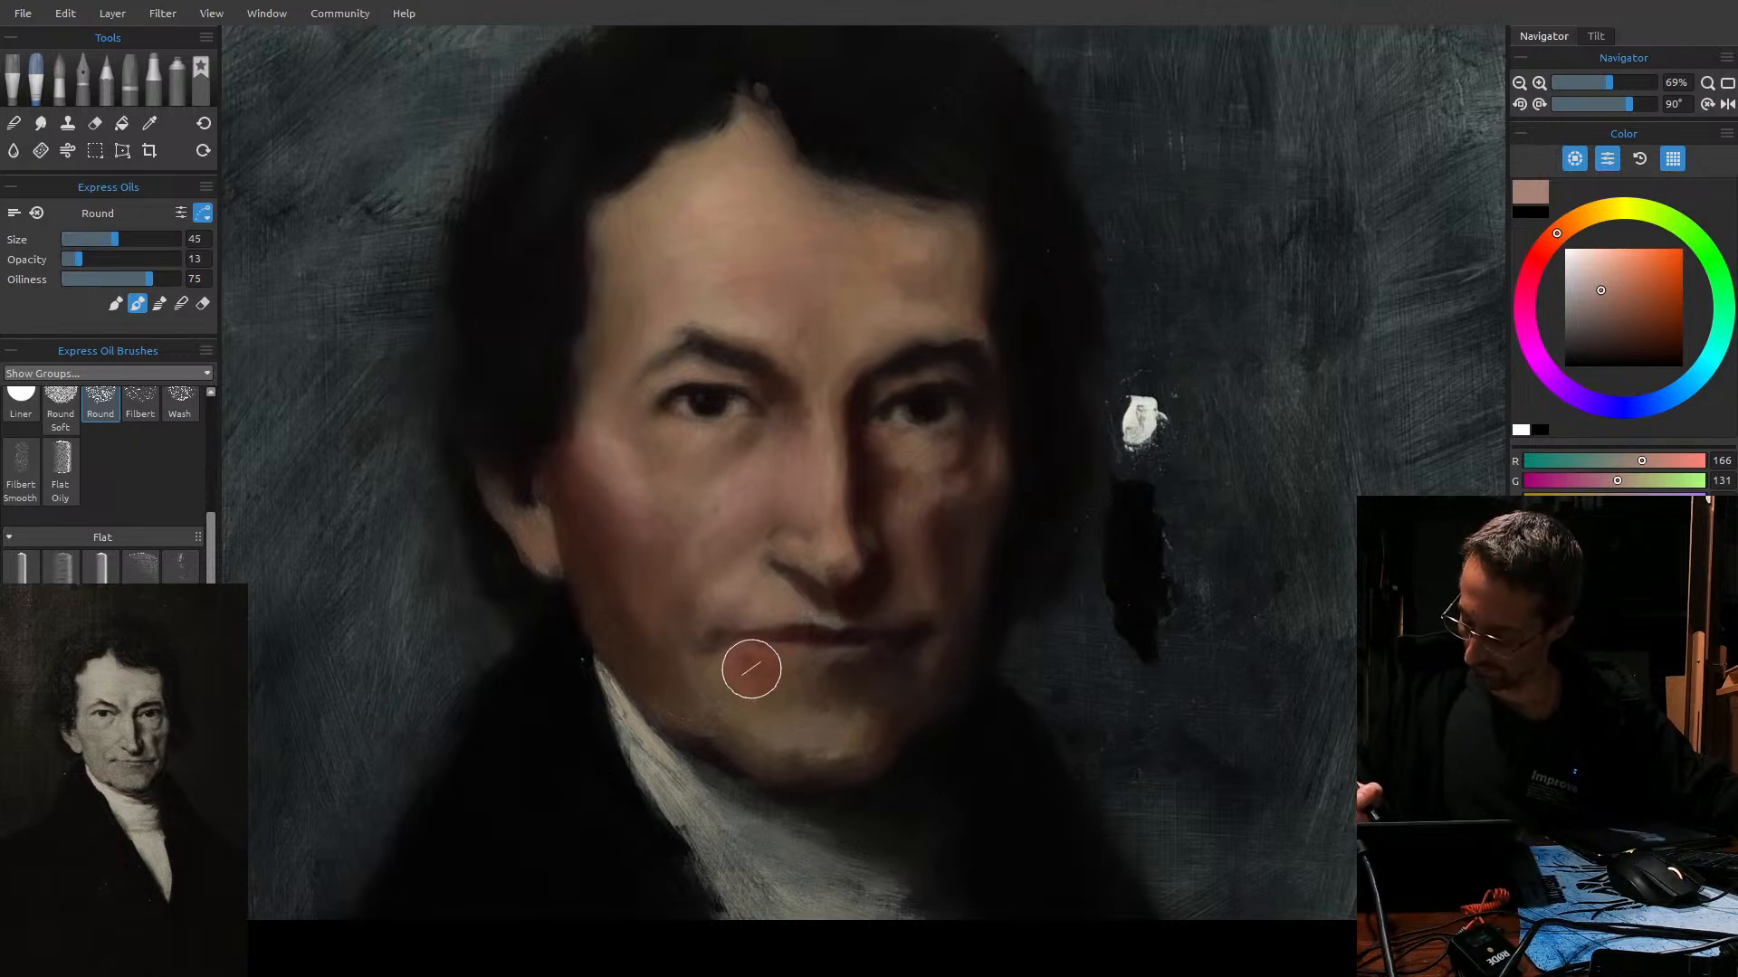
{"action": "key", "text": "bracketleft"}
{"action": "key", "text": "bracketleft"}
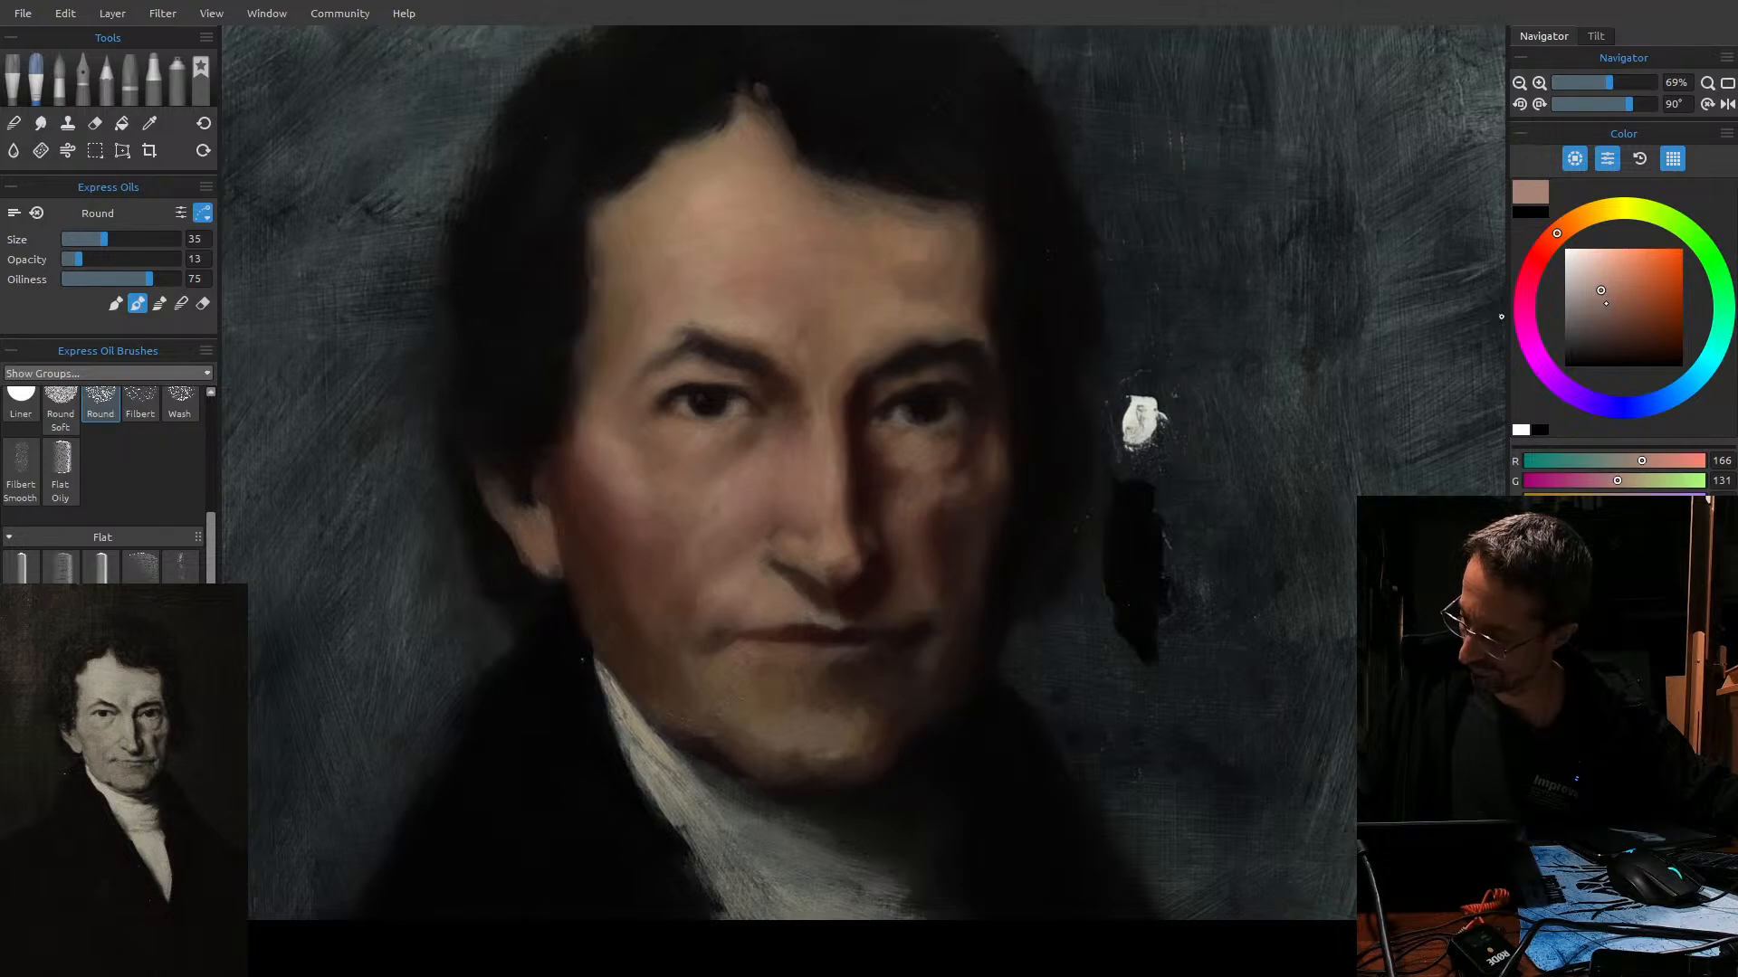
Mix a yellower muted brown (R 132, G 102) and blend the chin and the area below the mouth, using brush sizes 45 and 50.
{"action": "left_click", "coordinate": [1607, 305]}
{"action": "left_click", "coordinate": [1569, 224]}
{"action": "left_click_drag", "start_coordinate": [1570, 224], "coordinate": [1564, 226]}
{"action": "key", "text": "bracketright"}
{"action": "key", "text": "bracketright"}
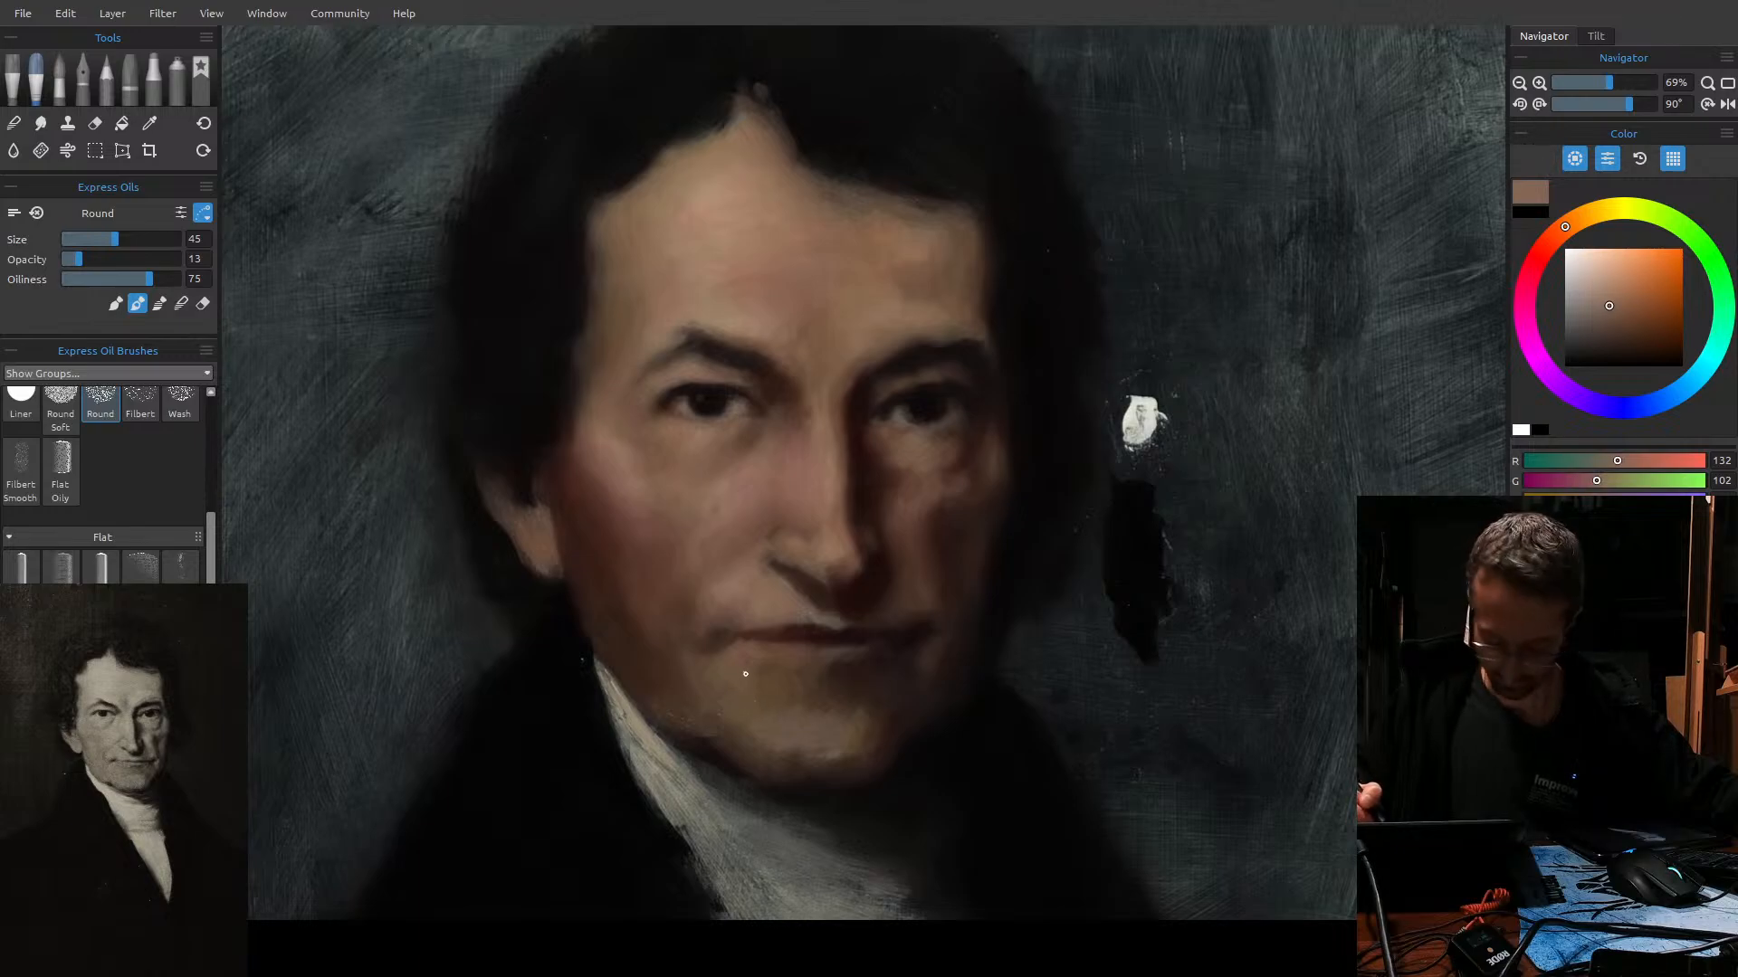
{"action": "key", "text": "bracketright"}
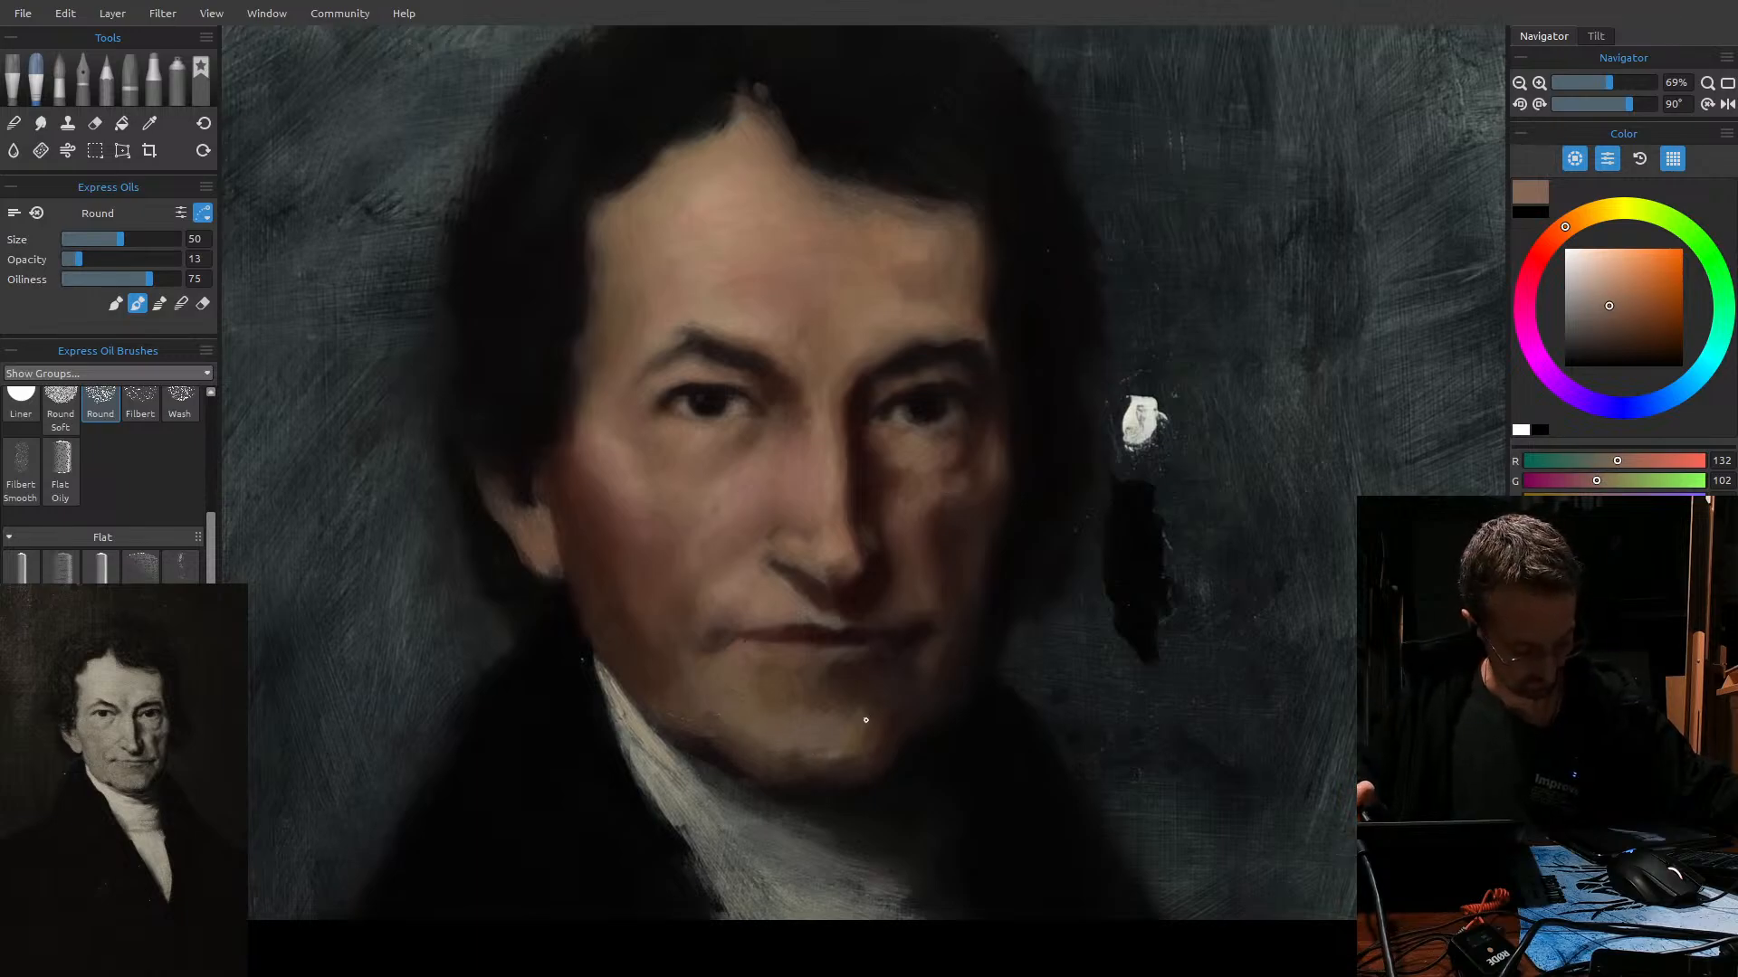
{"action": "left_click_drag", "start_coordinate": [732, 739], "coordinate": [776, 748]}
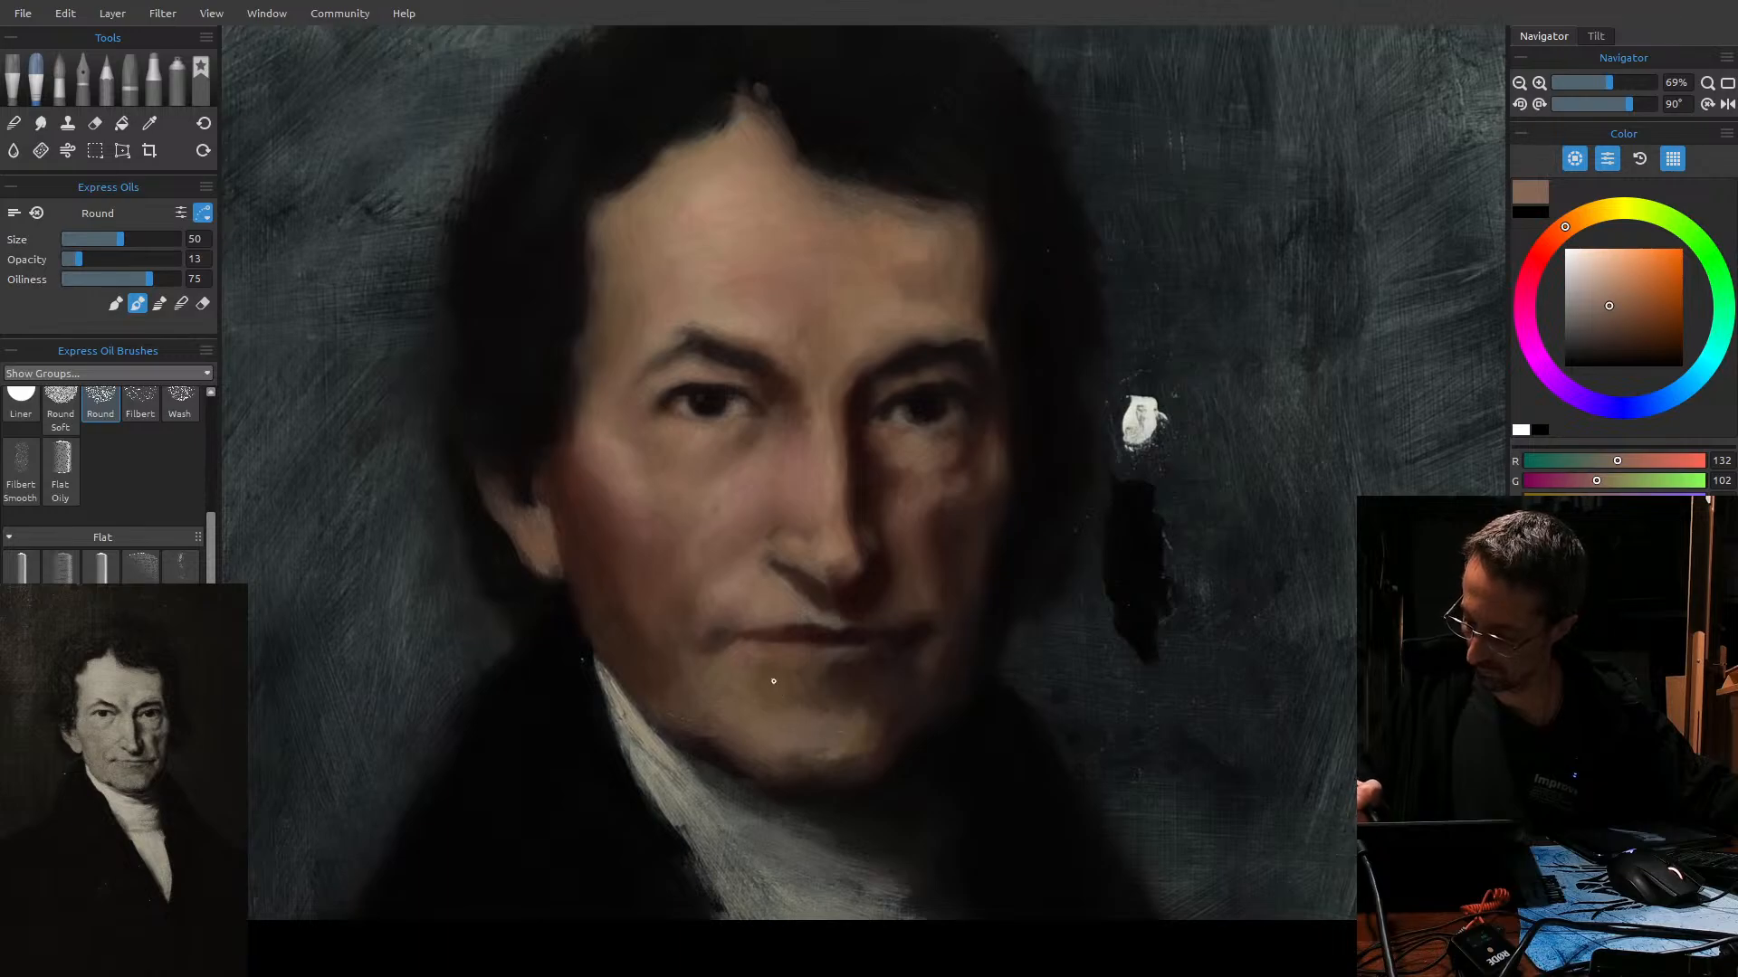
Refine the transitions below the lower lip and around the lips with the muted brown, reducing the brush to 20.
{"action": "key", "text": "bracketleft"}
{"action": "key", "text": "bracketleft"}
{"action": "key", "text": "bracketleft"}
{"action": "key", "text": "bracketleft"}
{"action": "key", "text": "bracketleft"}
{"action": "key", "text": "bracketleft"}
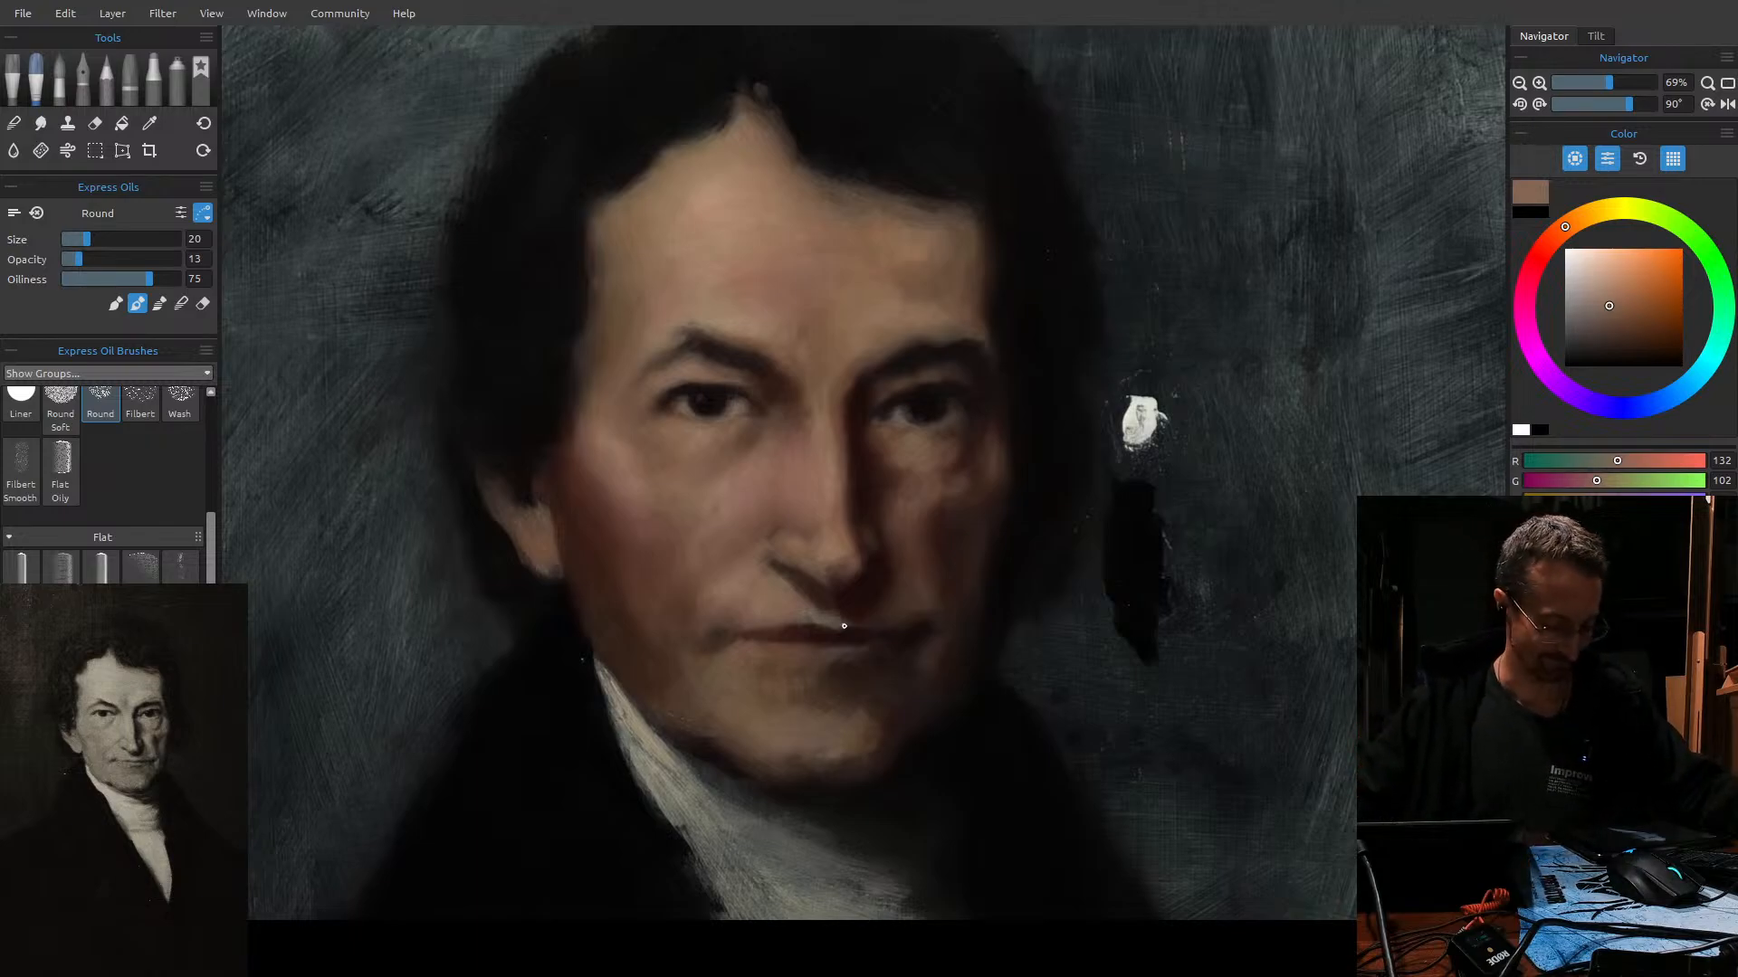
Refine the underside of the nose and the upper lip with the muted brown, using brush sizes 18, 14 and 20.
{"action": "key", "text": "bracketleft"}
{"action": "key", "text": "bracketleft"}
{"action": "key", "text": "bracketright"}
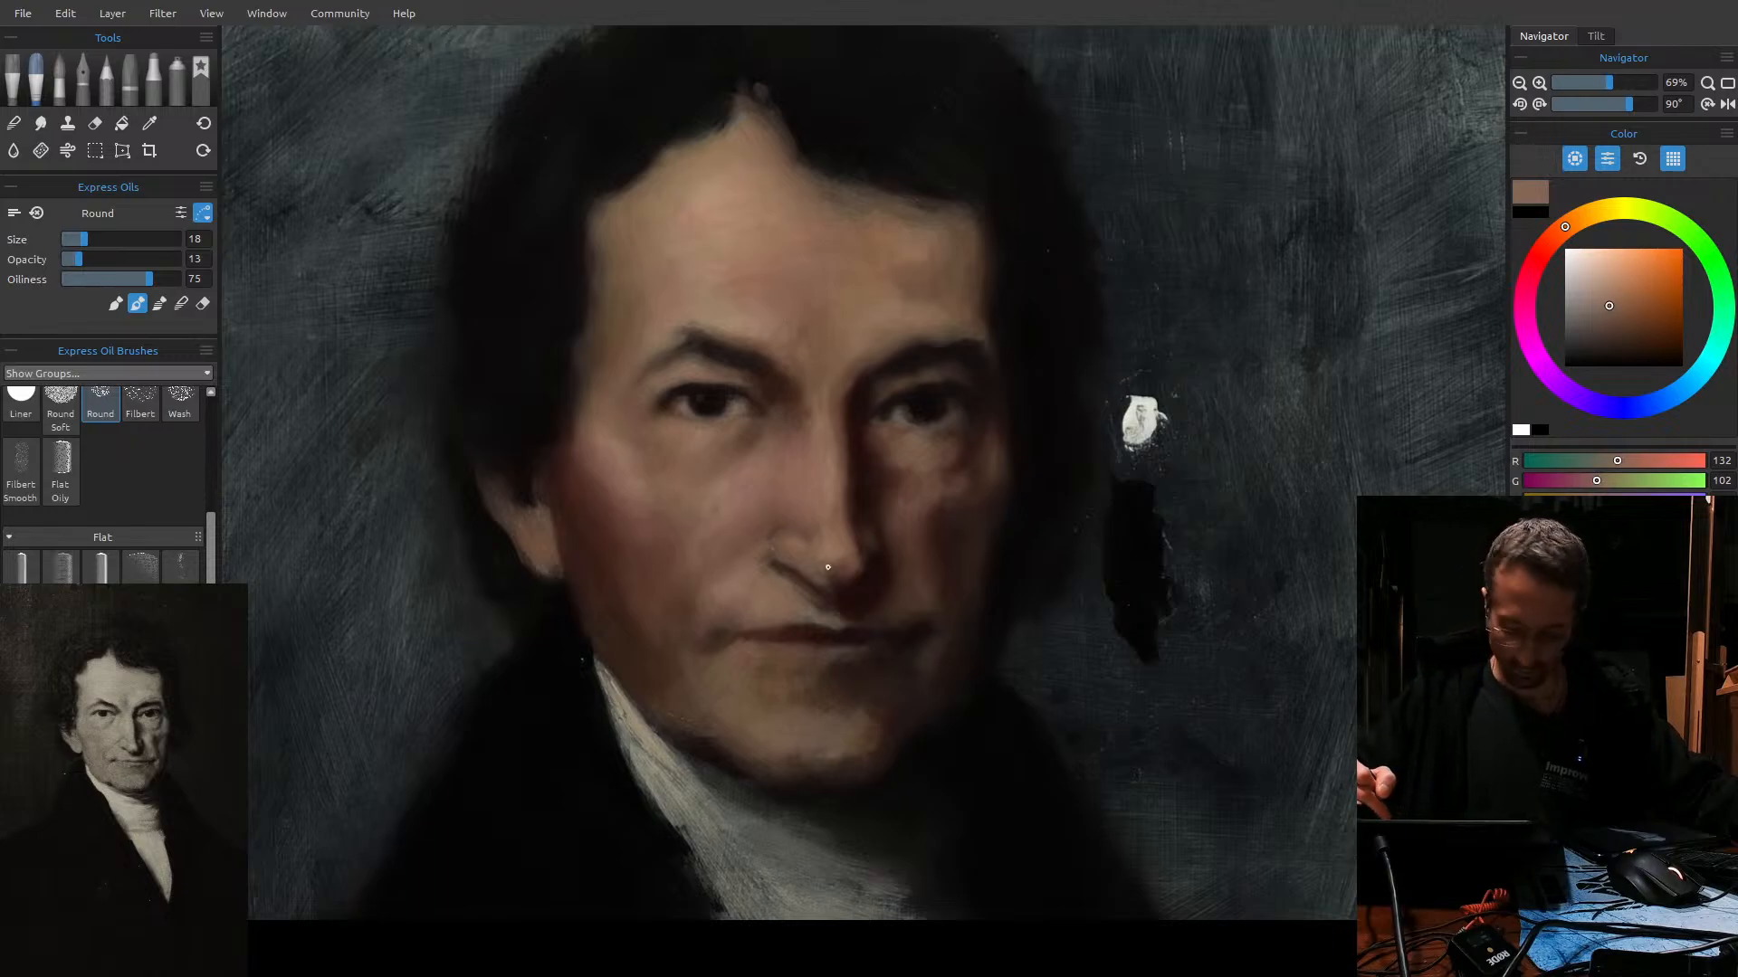
{"action": "key", "text": "bracketleft"}
{"action": "key", "text": "bracketleft"}
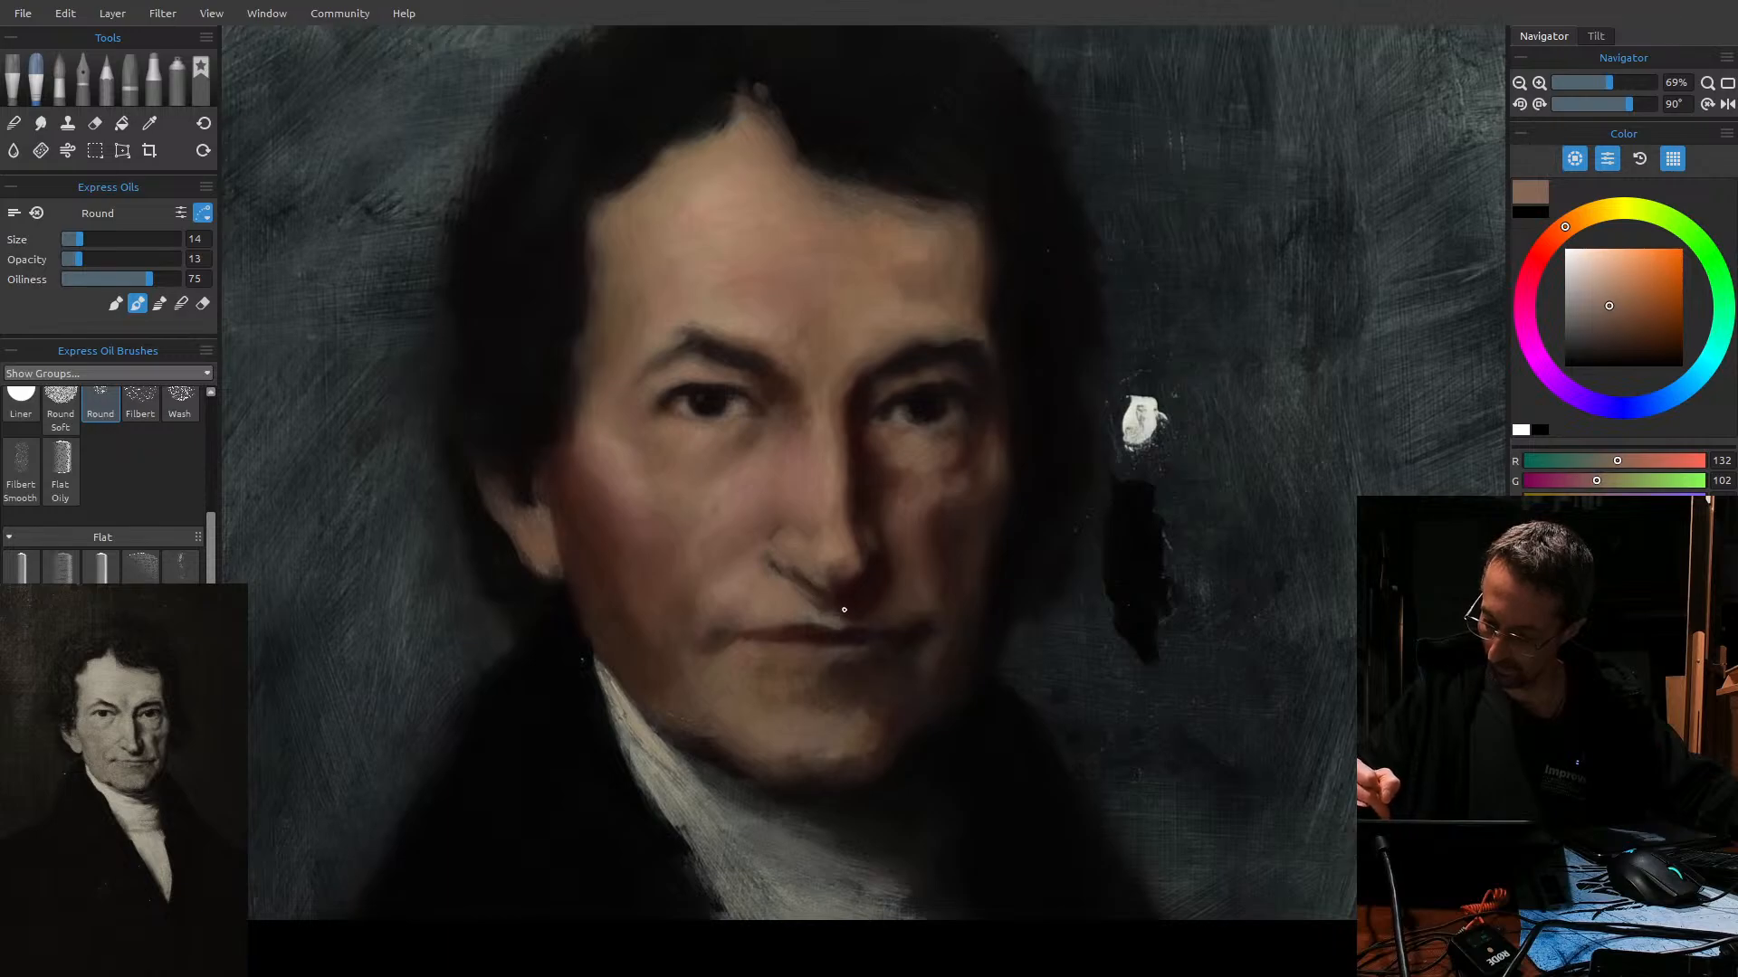
{"action": "key", "text": "]"}
{"action": "key", "text": "]"}
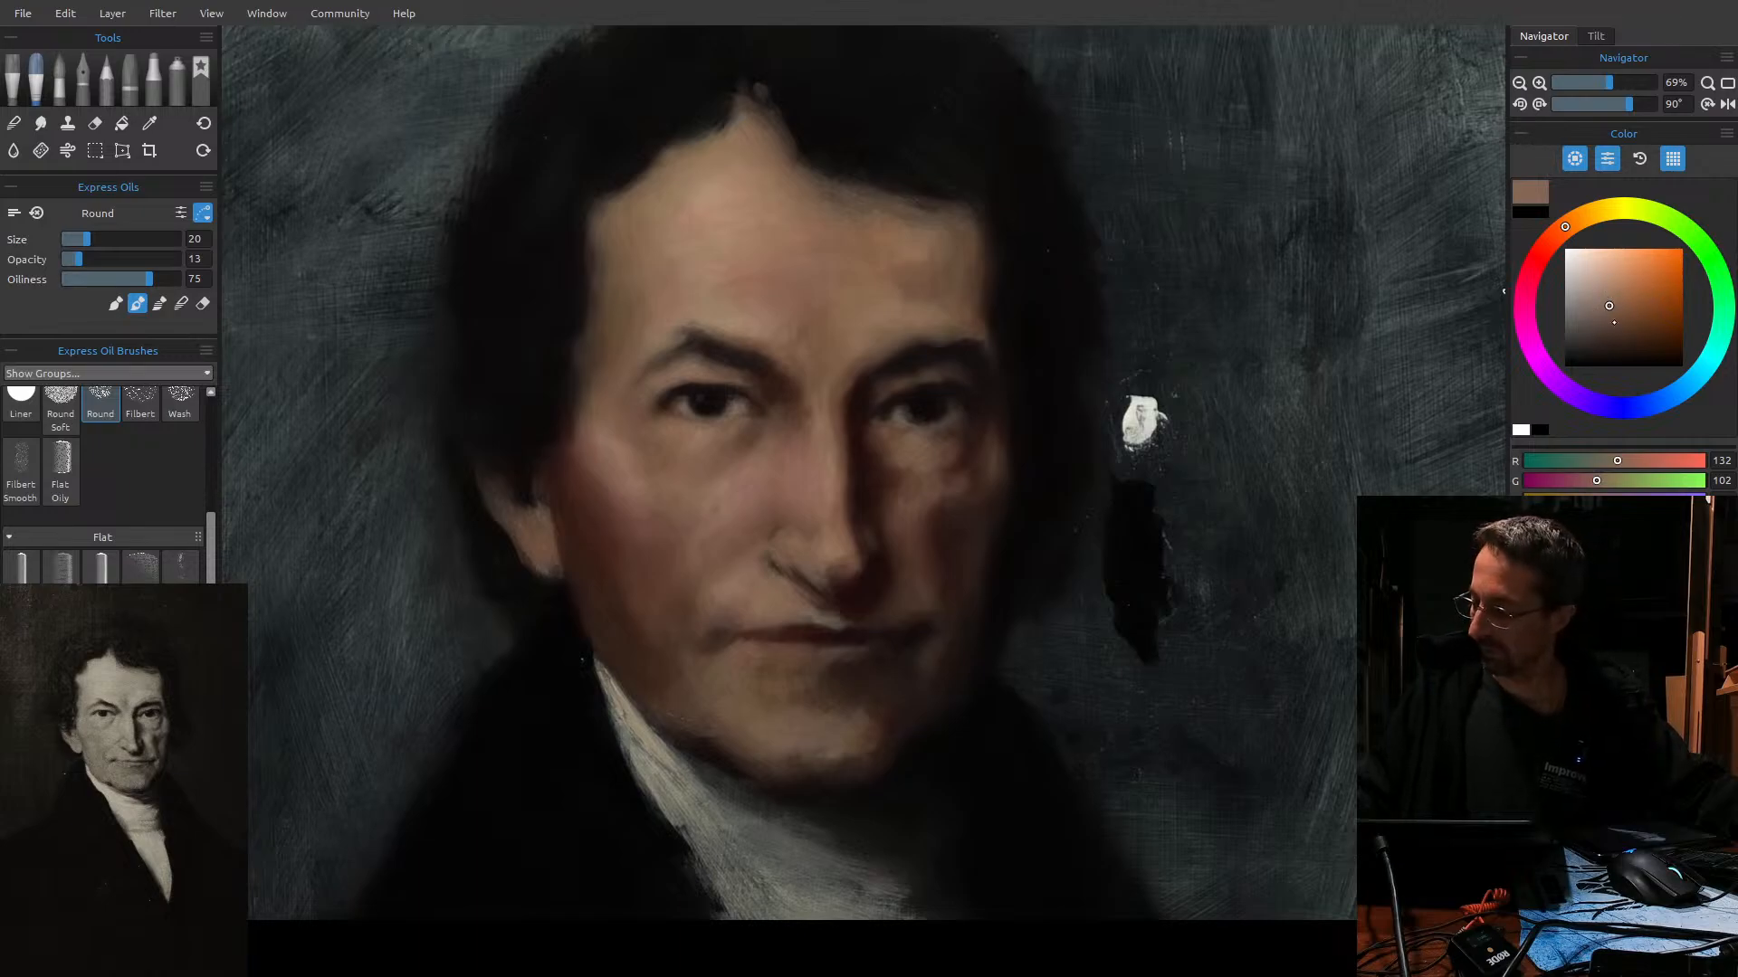
Mix a darker reddish brown (R 107, G 69) and refine the shaded cheek below the eye, reducing the brush to 16.
{"action": "left_click", "coordinate": [1621, 320]}
{"action": "left_click_drag", "start_coordinate": [1621, 320], "coordinate": [1622, 317]}
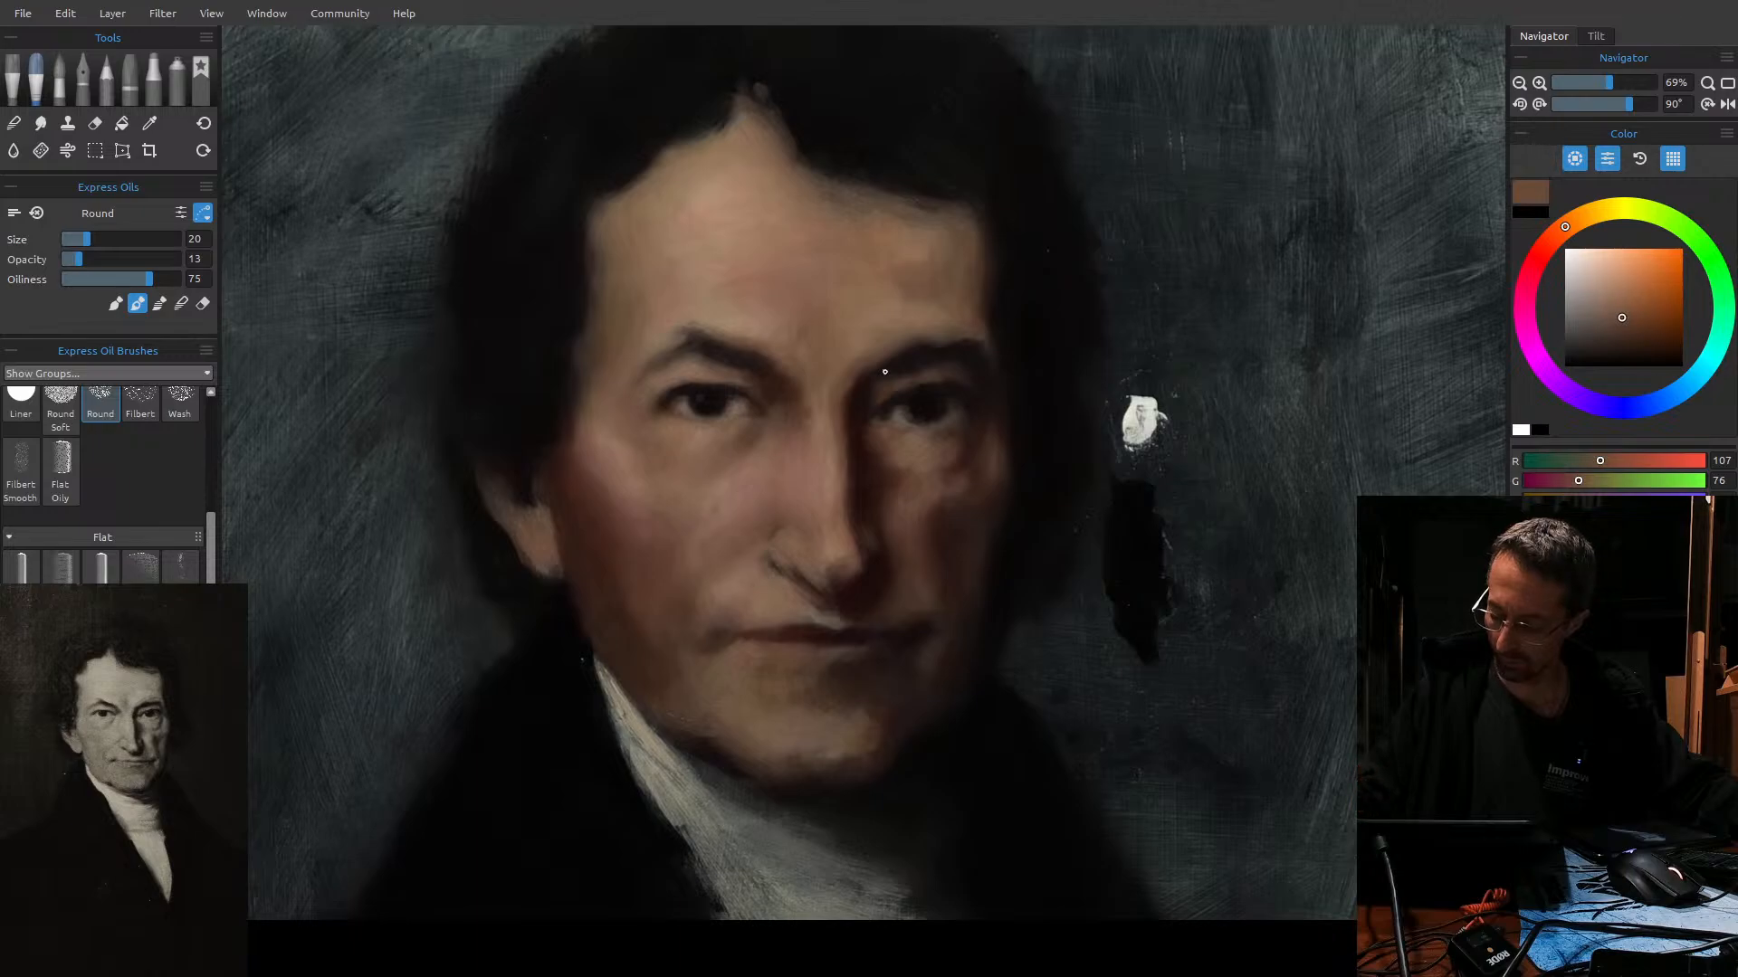
{"action": "left_click_drag", "start_coordinate": [1564, 226], "coordinate": [1554, 235]}
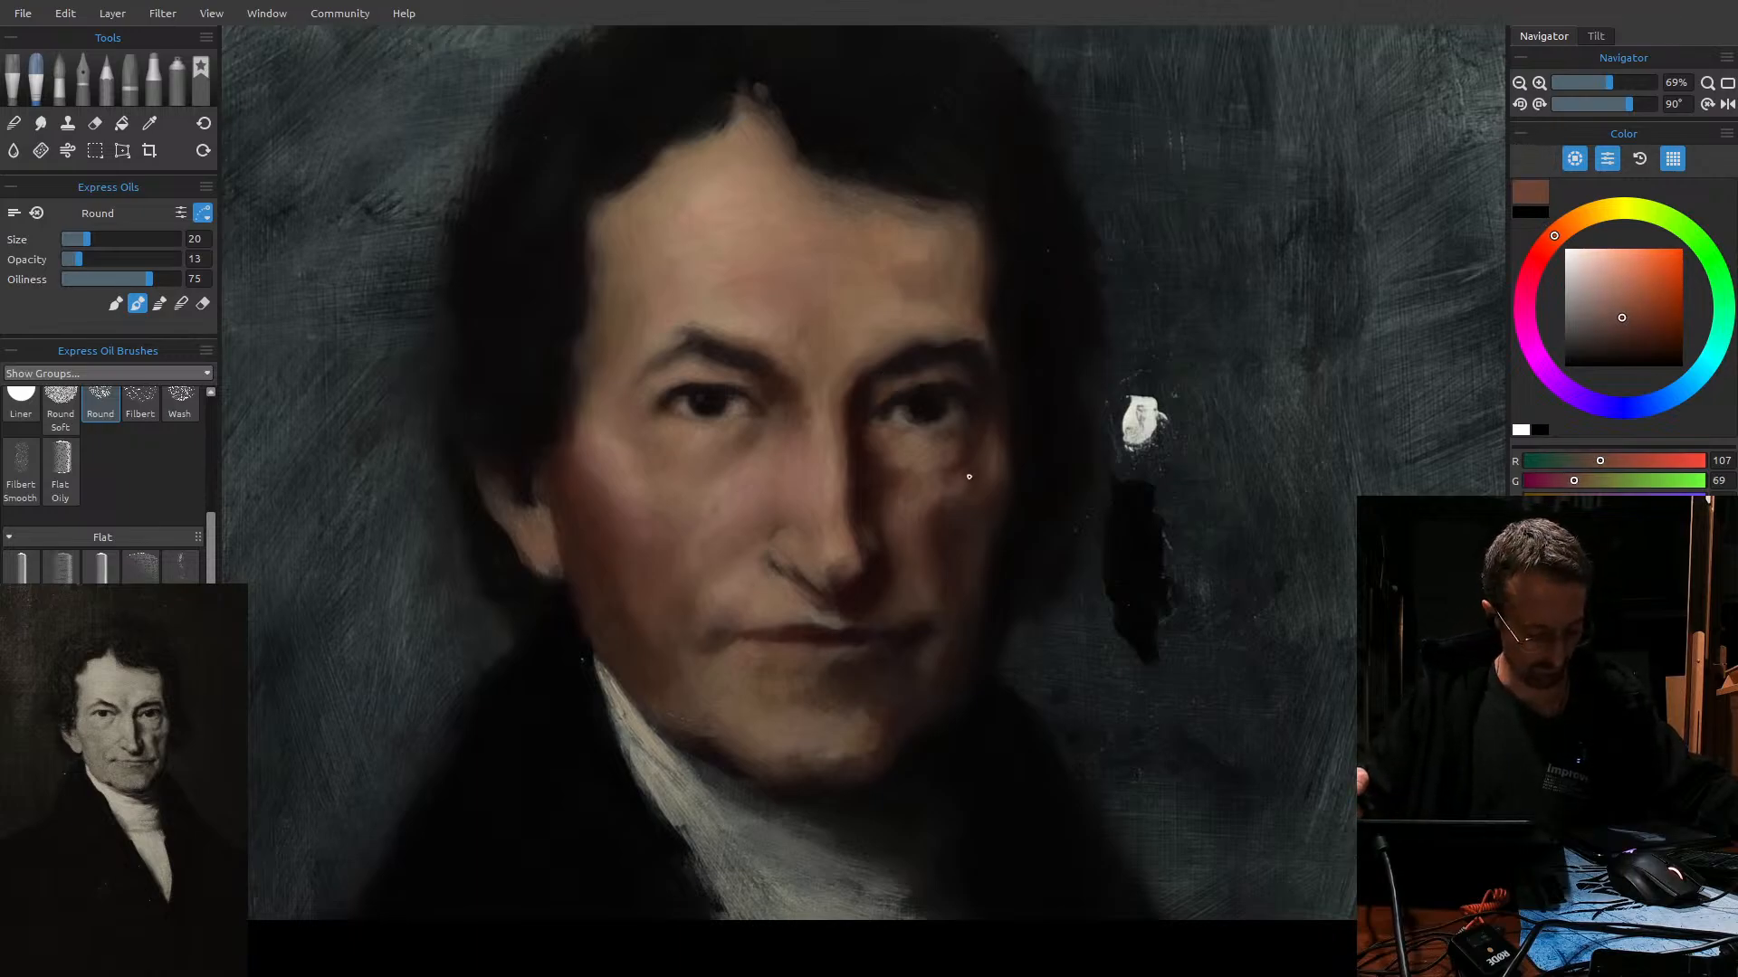
{"action": "key", "text": "["}
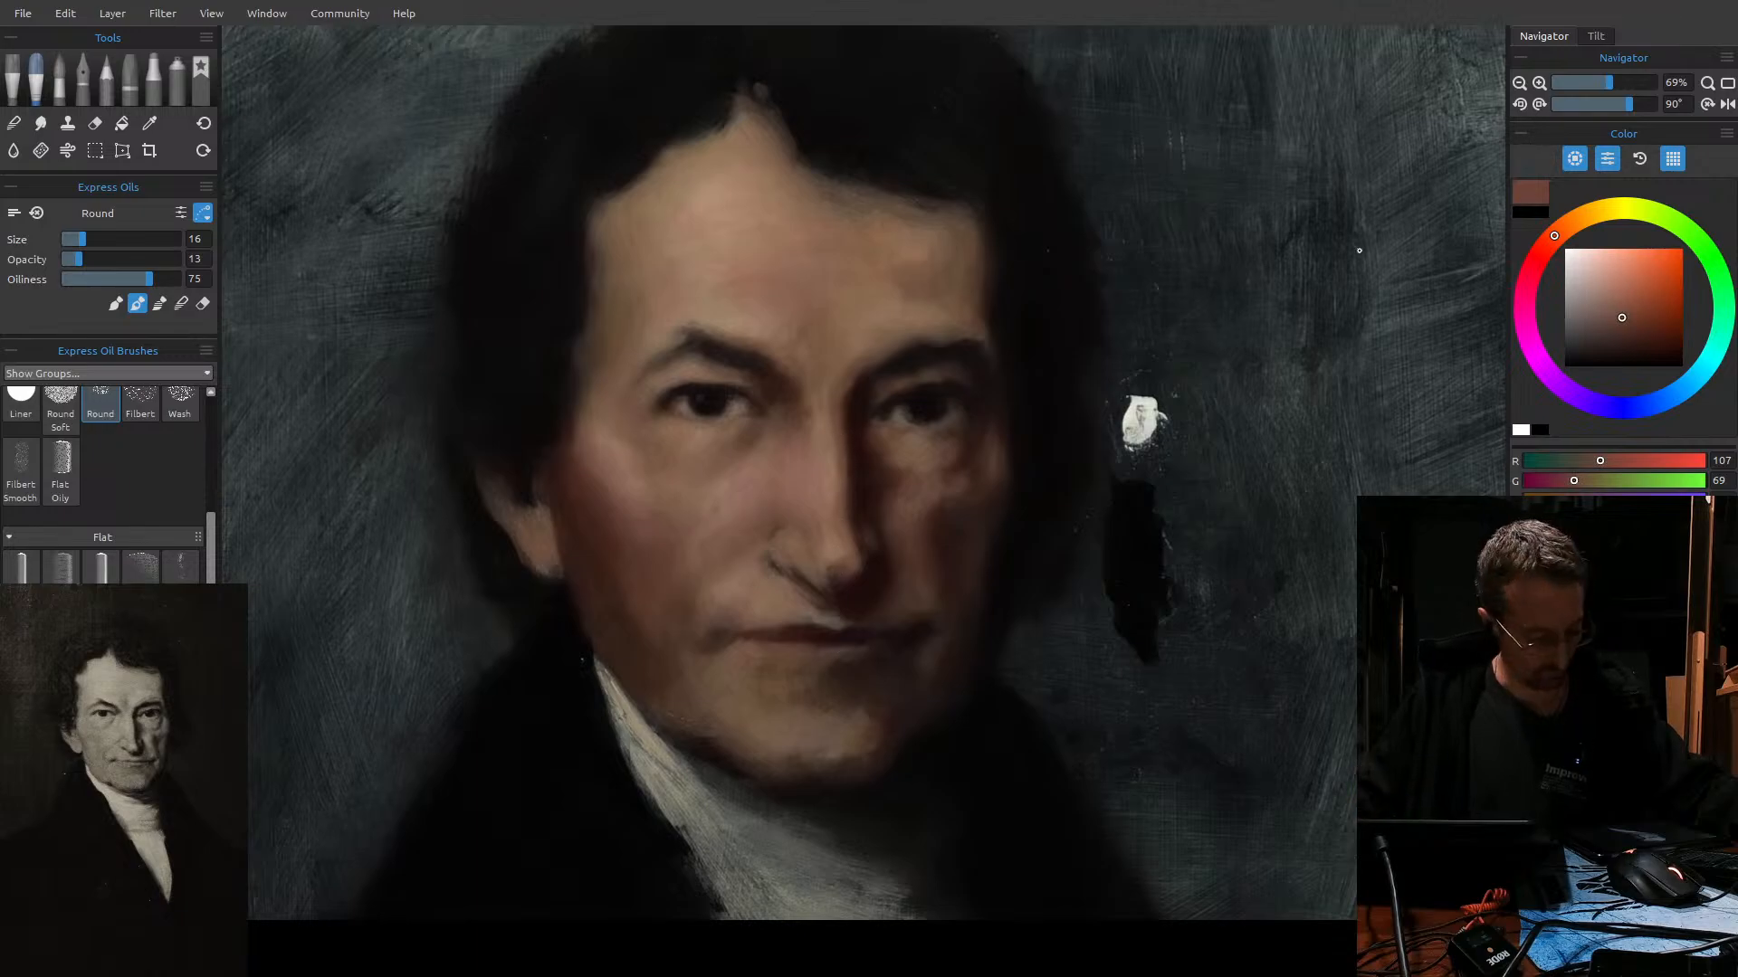
Mix a light pinkish flesh tone (R 172, G 124) and blend the nostril, side of the nose and adjoining cheek, using brush sizes 25 and 40.
{"action": "left_click_drag", "start_coordinate": [1623, 317], "coordinate": [1618, 304]}
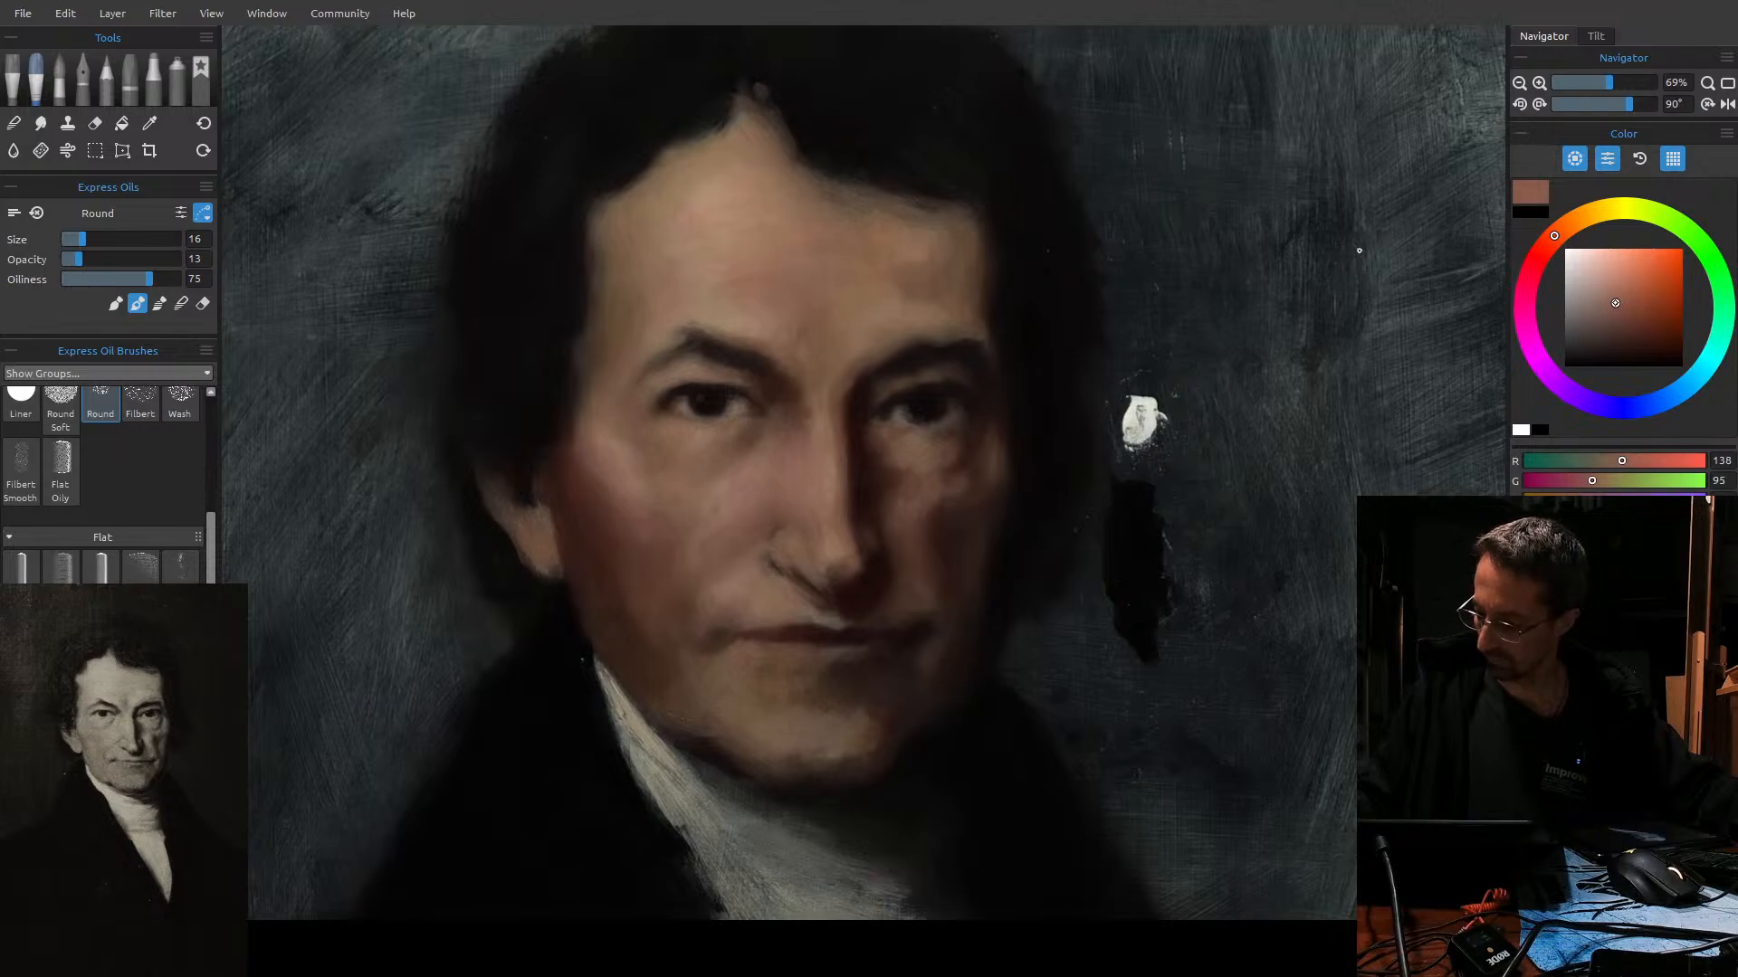
{"action": "left_click_drag", "start_coordinate": [1616, 303], "coordinate": [1610, 292]}
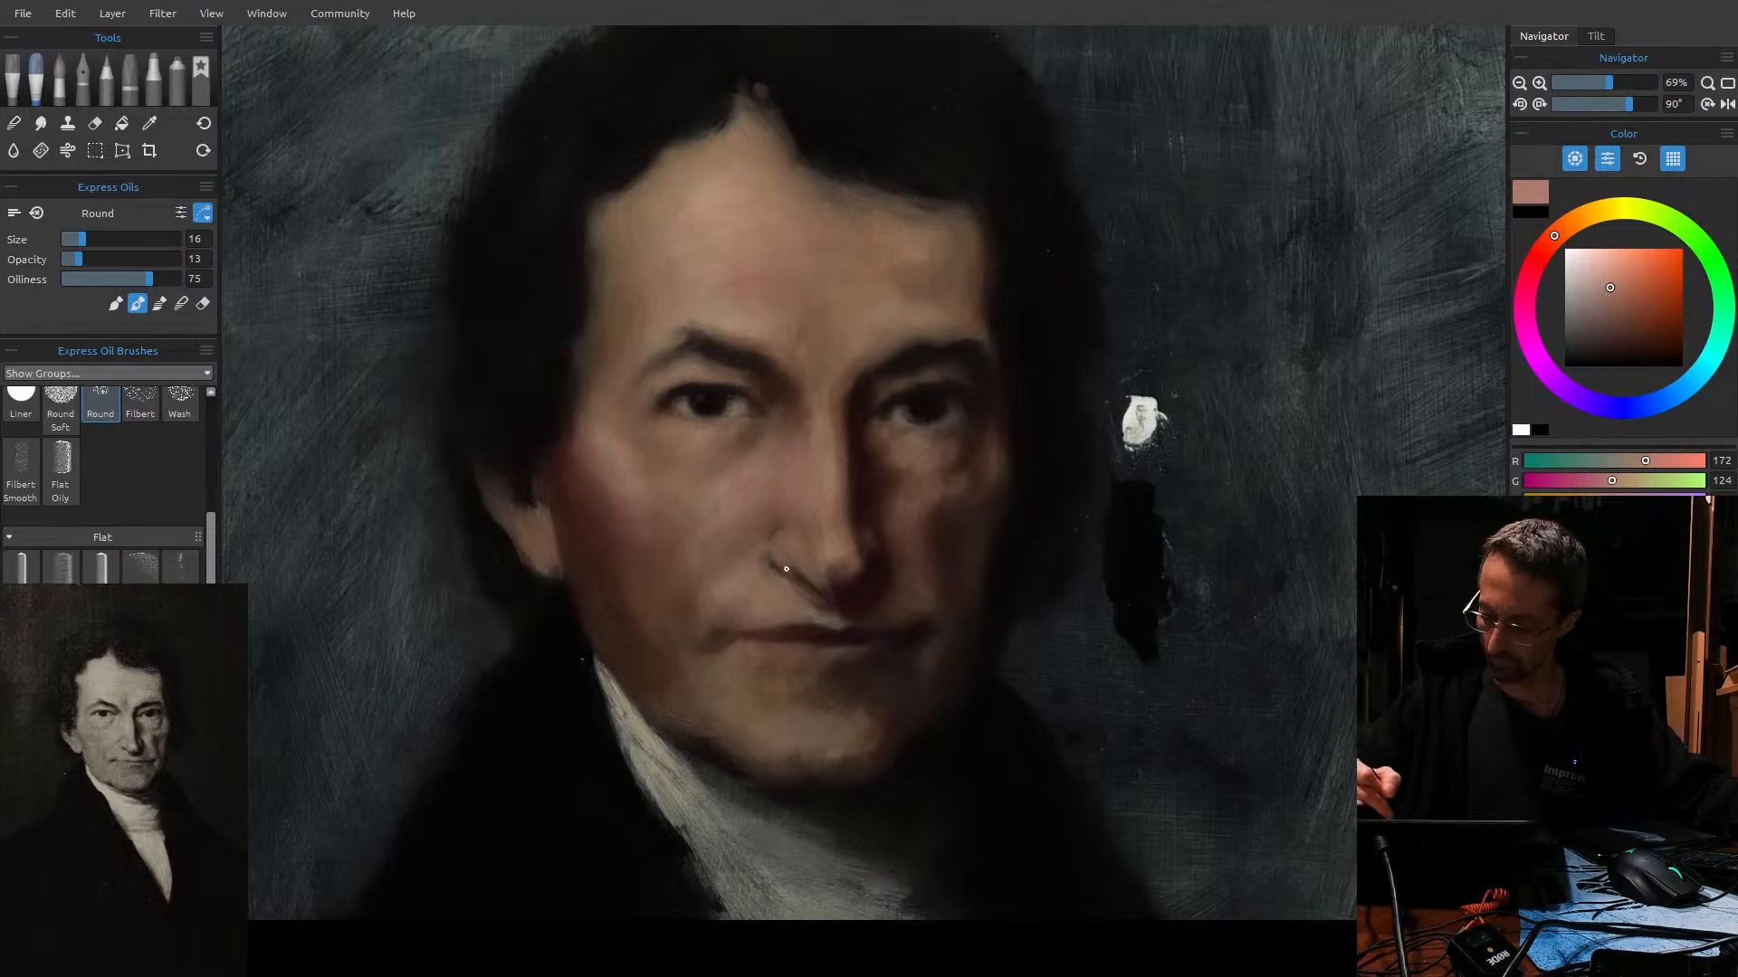
{"action": "key", "text": "bracketright"}
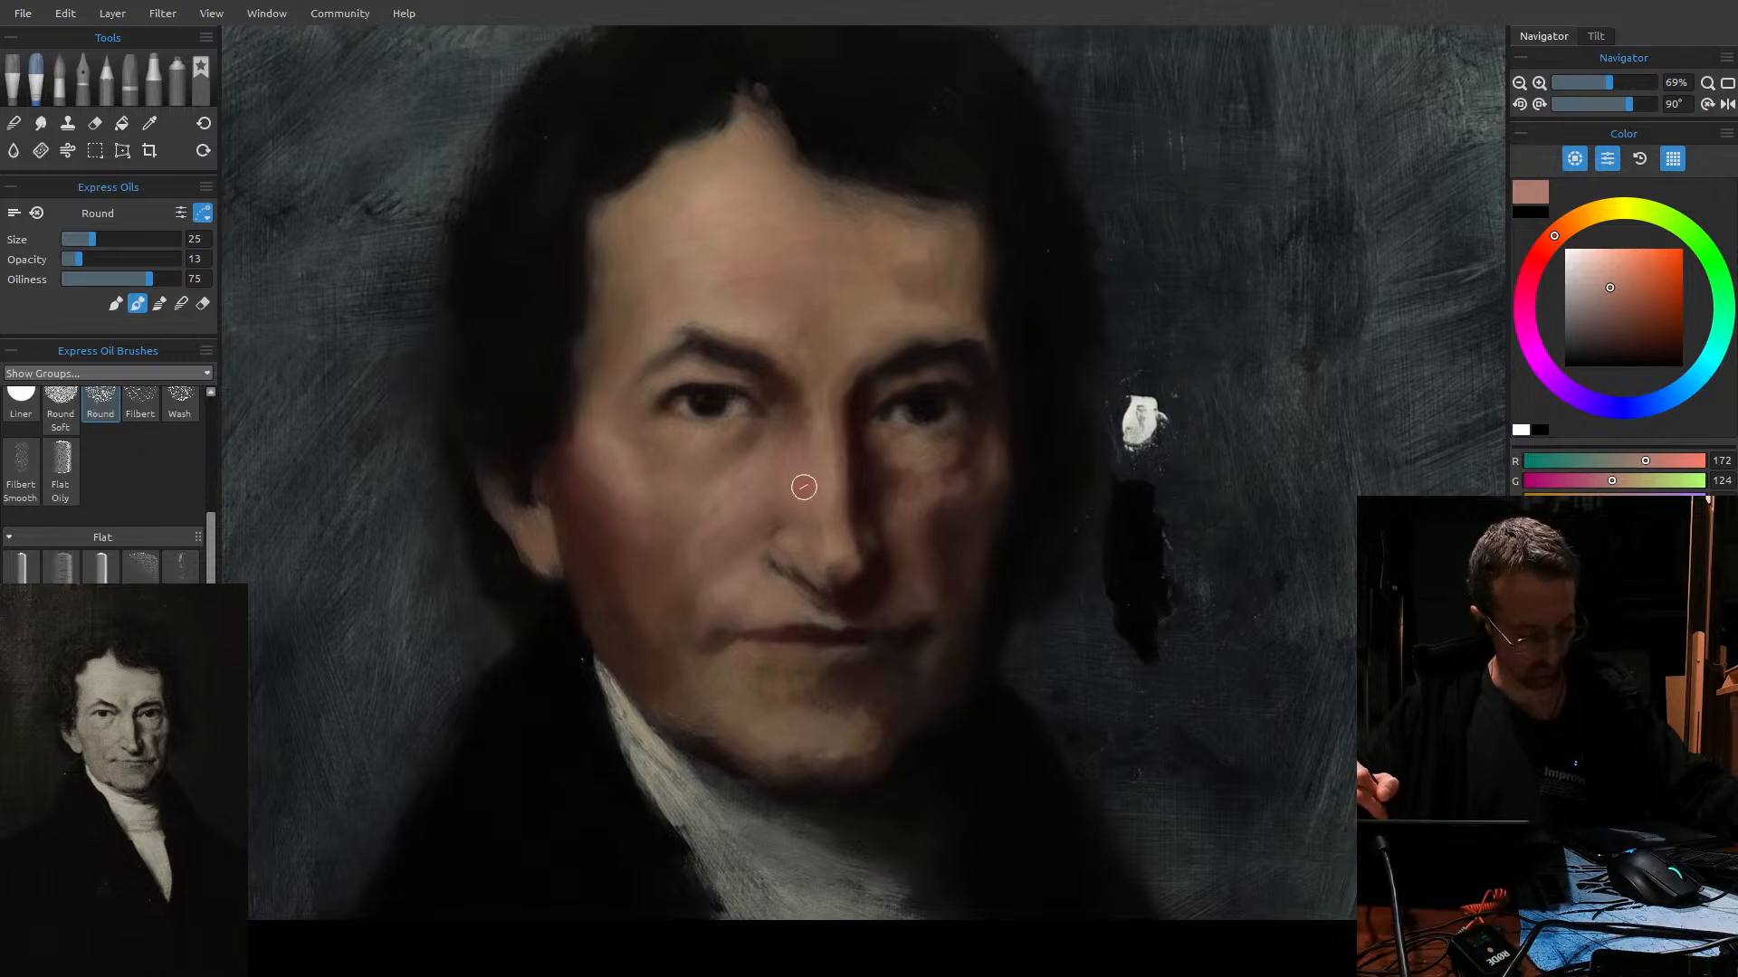
{"action": "key", "text": "bracketright"}
{"action": "key", "text": "bracketright"}
{"action": "key", "text": "bracketright"}
{"action": "key", "text": "bracketright"}
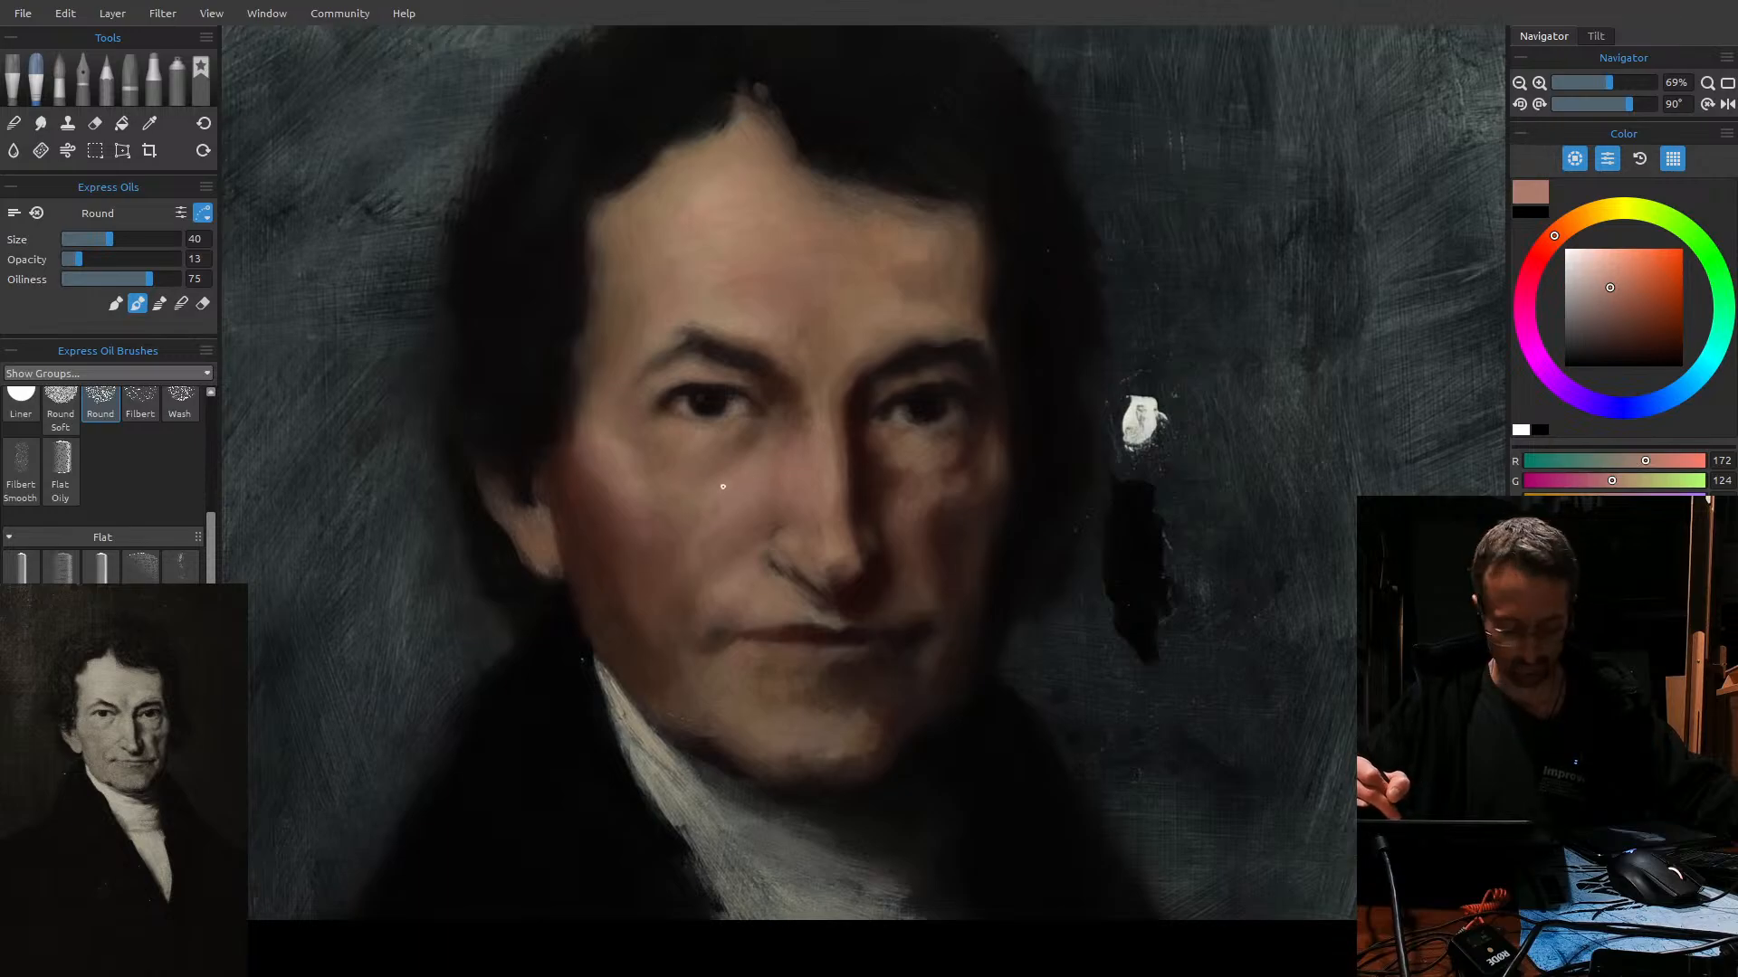
Blend the lit cheek below the eye with the pinkish flesh tone, using brush sizes 35, 40 and 50.
{"action": "key", "text": "bracketleft"}
{"action": "key", "text": "bracketright"}
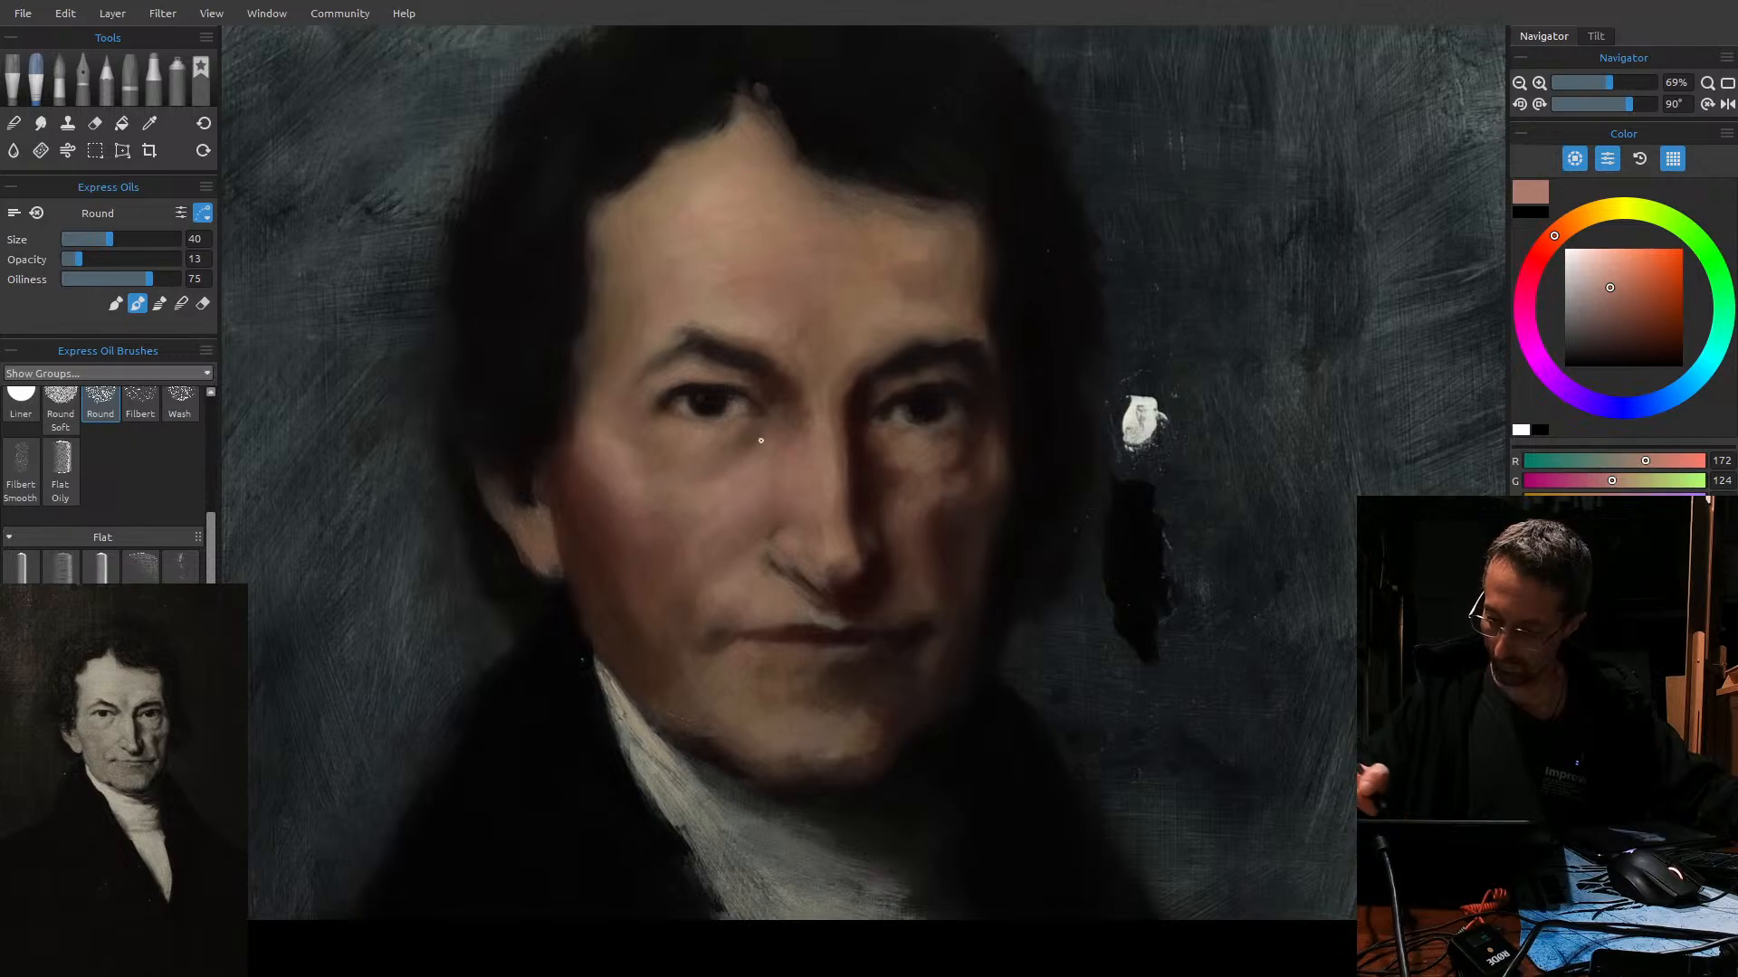
{"action": "key", "text": "bracketleft"}
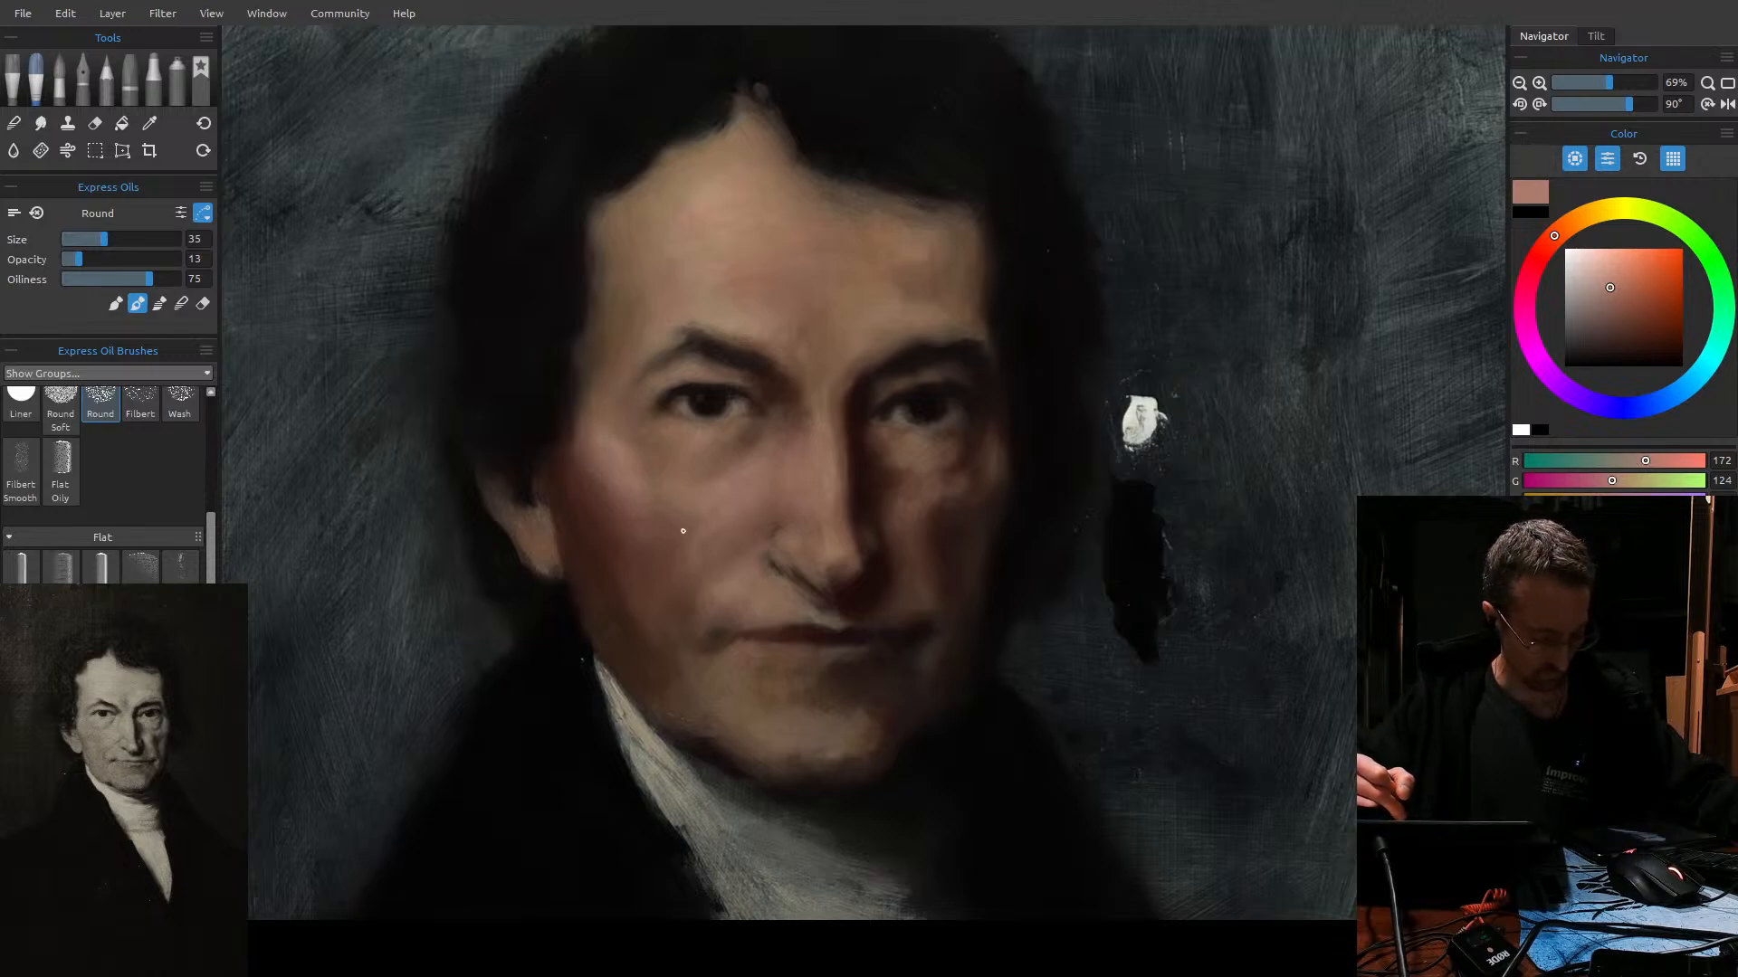
{"action": "key", "text": "bracketright"}
{"action": "key", "text": "bracketright"}
{"action": "key", "text": "bracketright"}
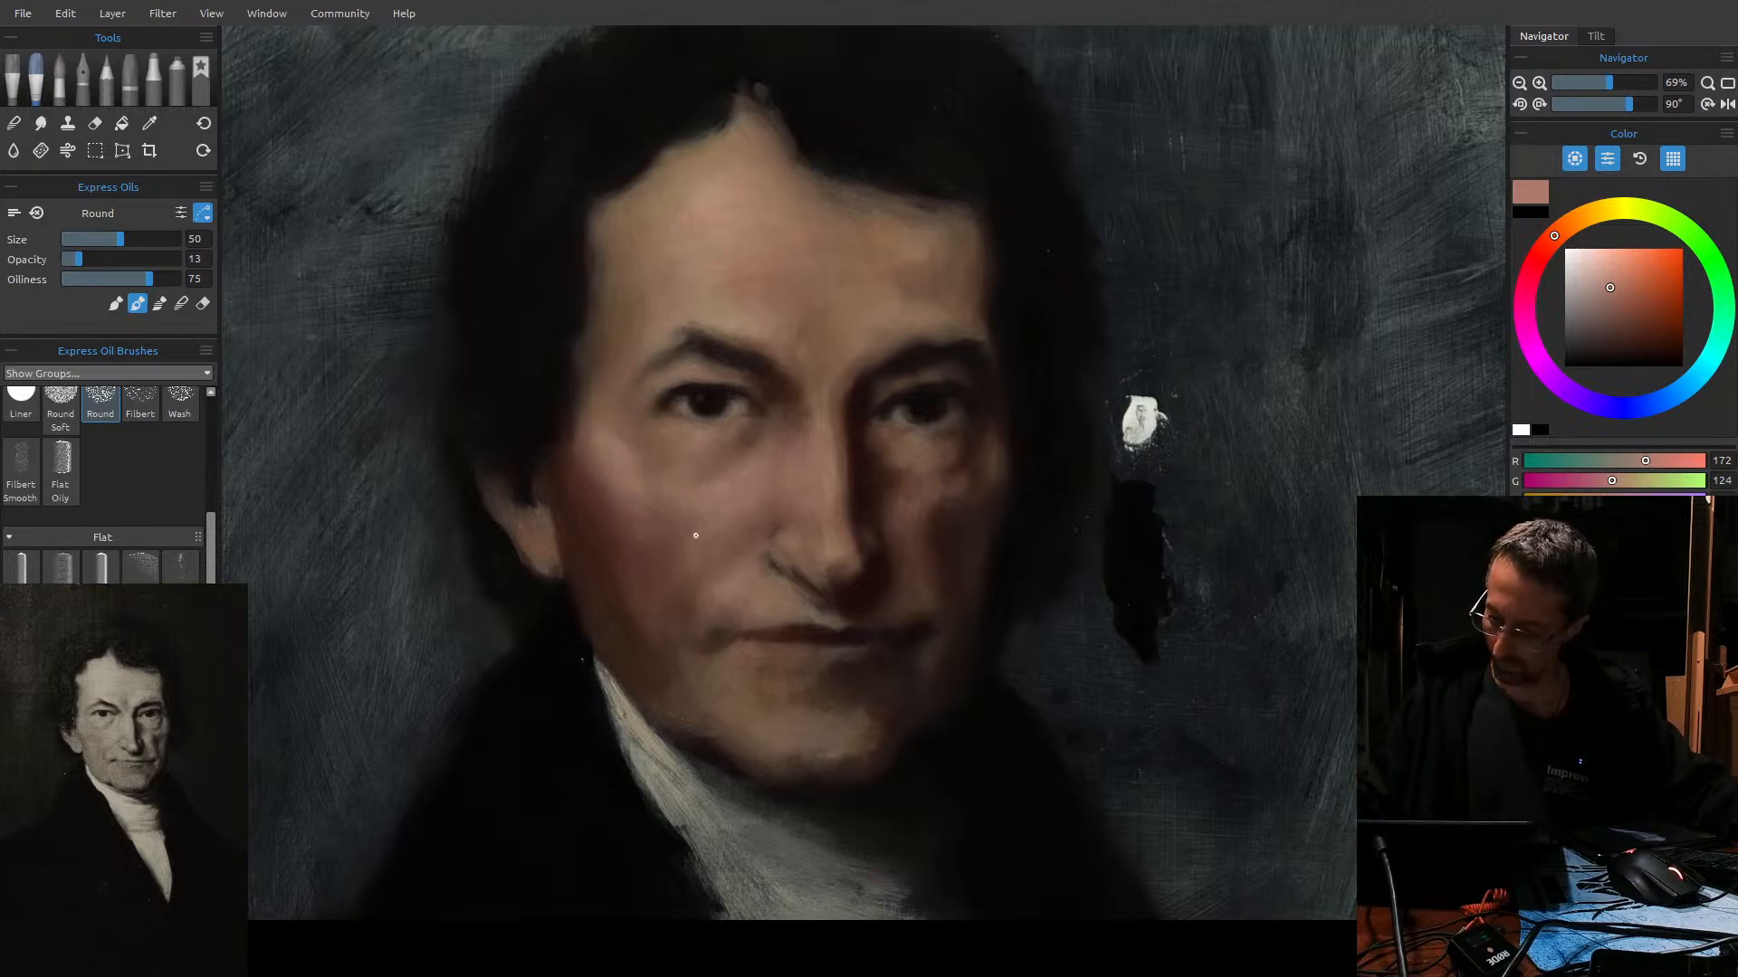
Reduce the brush to 25, mix a reddish brown (R 136, G 87) and refine the cheek beside the mouth.
{"action": "key", "text": "bracketleft"}
{"action": "key", "text": "bracketleft"}
{"action": "key", "text": "bracketleft"}
{"action": "key", "text": "bracketleft"}
{"action": "key", "text": "bracketleft"}
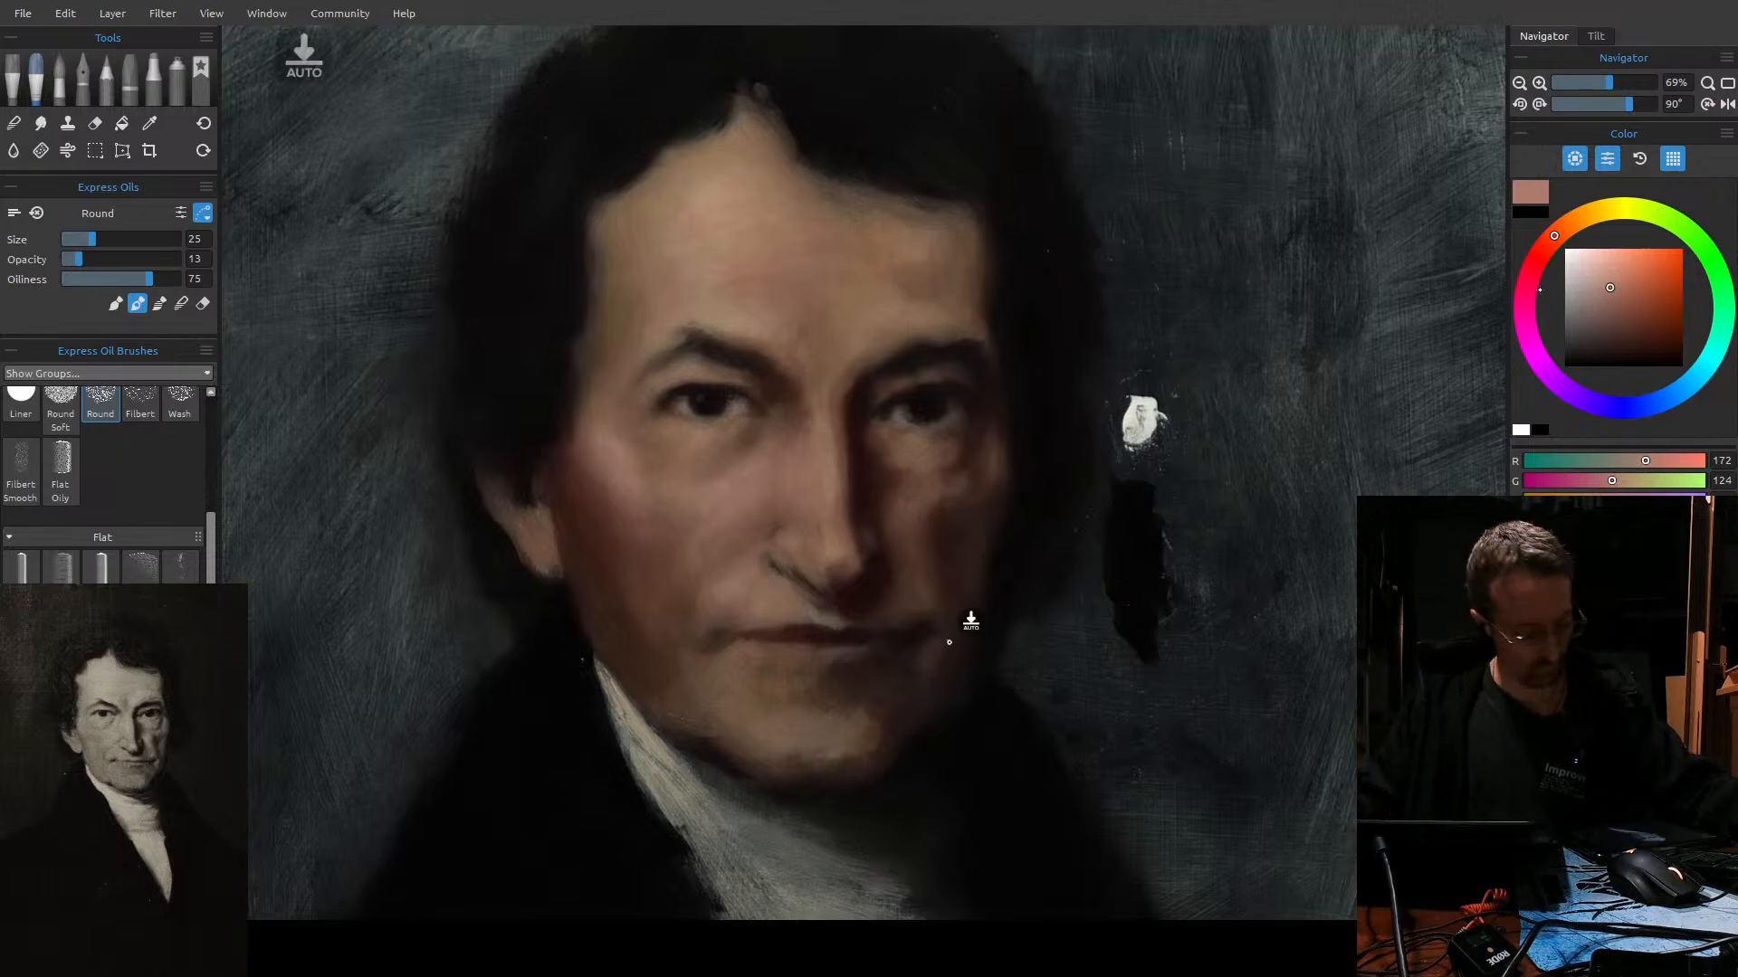
{"action": "left_click_drag", "start_coordinate": [1619, 306], "coordinate": [1625, 303]}
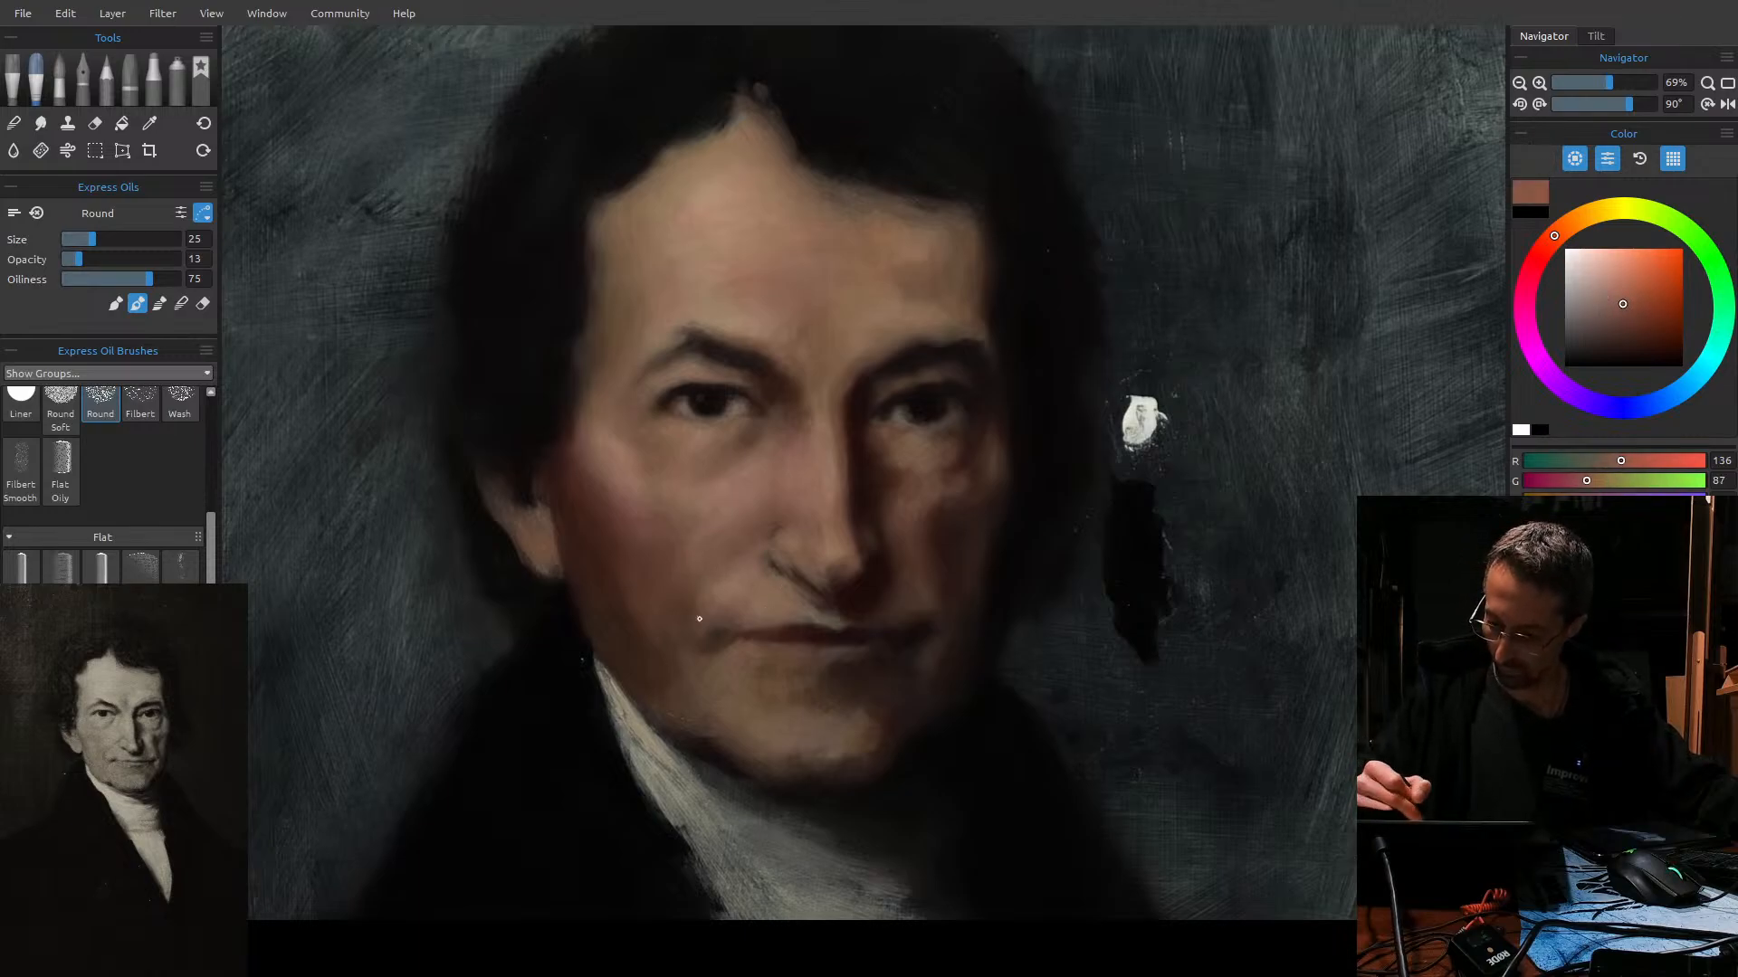
Blend the lower lit cheek with a muted brown (R 115, G 86) at brush size 35, and mix a darker brown (R 101, G 70) for it.
{"action": "left_click_drag", "start_coordinate": [1606, 317], "coordinate": [1606, 314]}
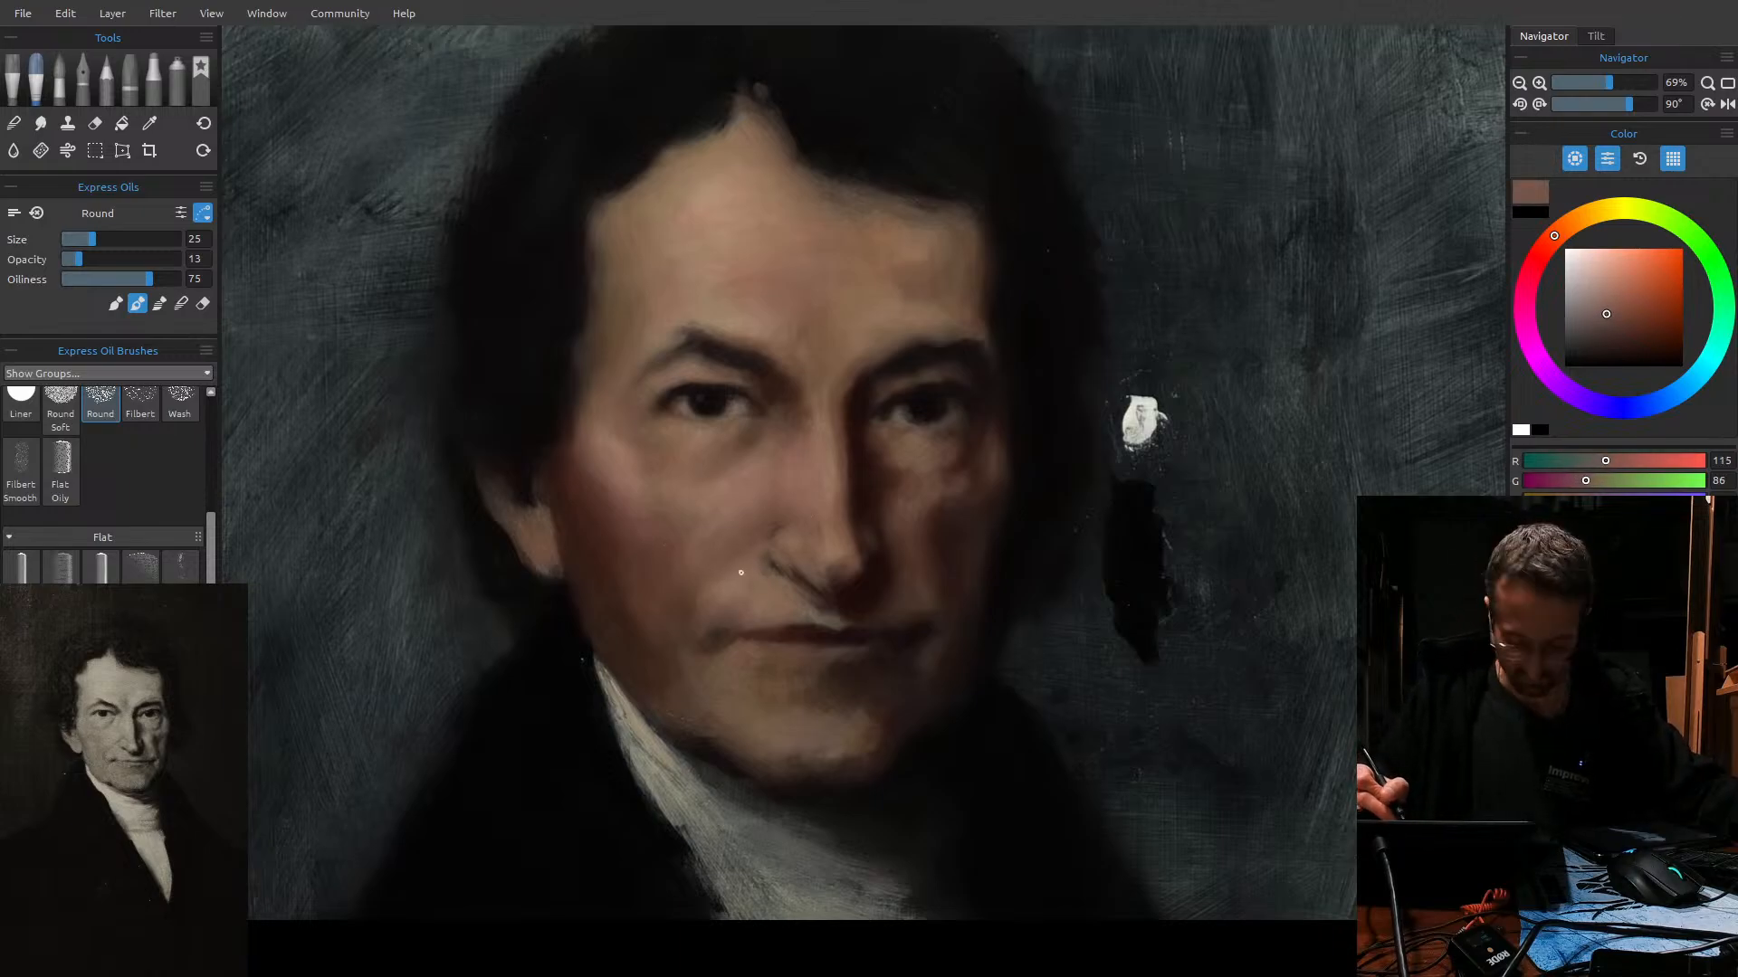
{"action": "key", "text": "]"}
{"action": "key", "text": "]"}
{"action": "key", "text": "]"}
{"action": "key", "text": "]"}
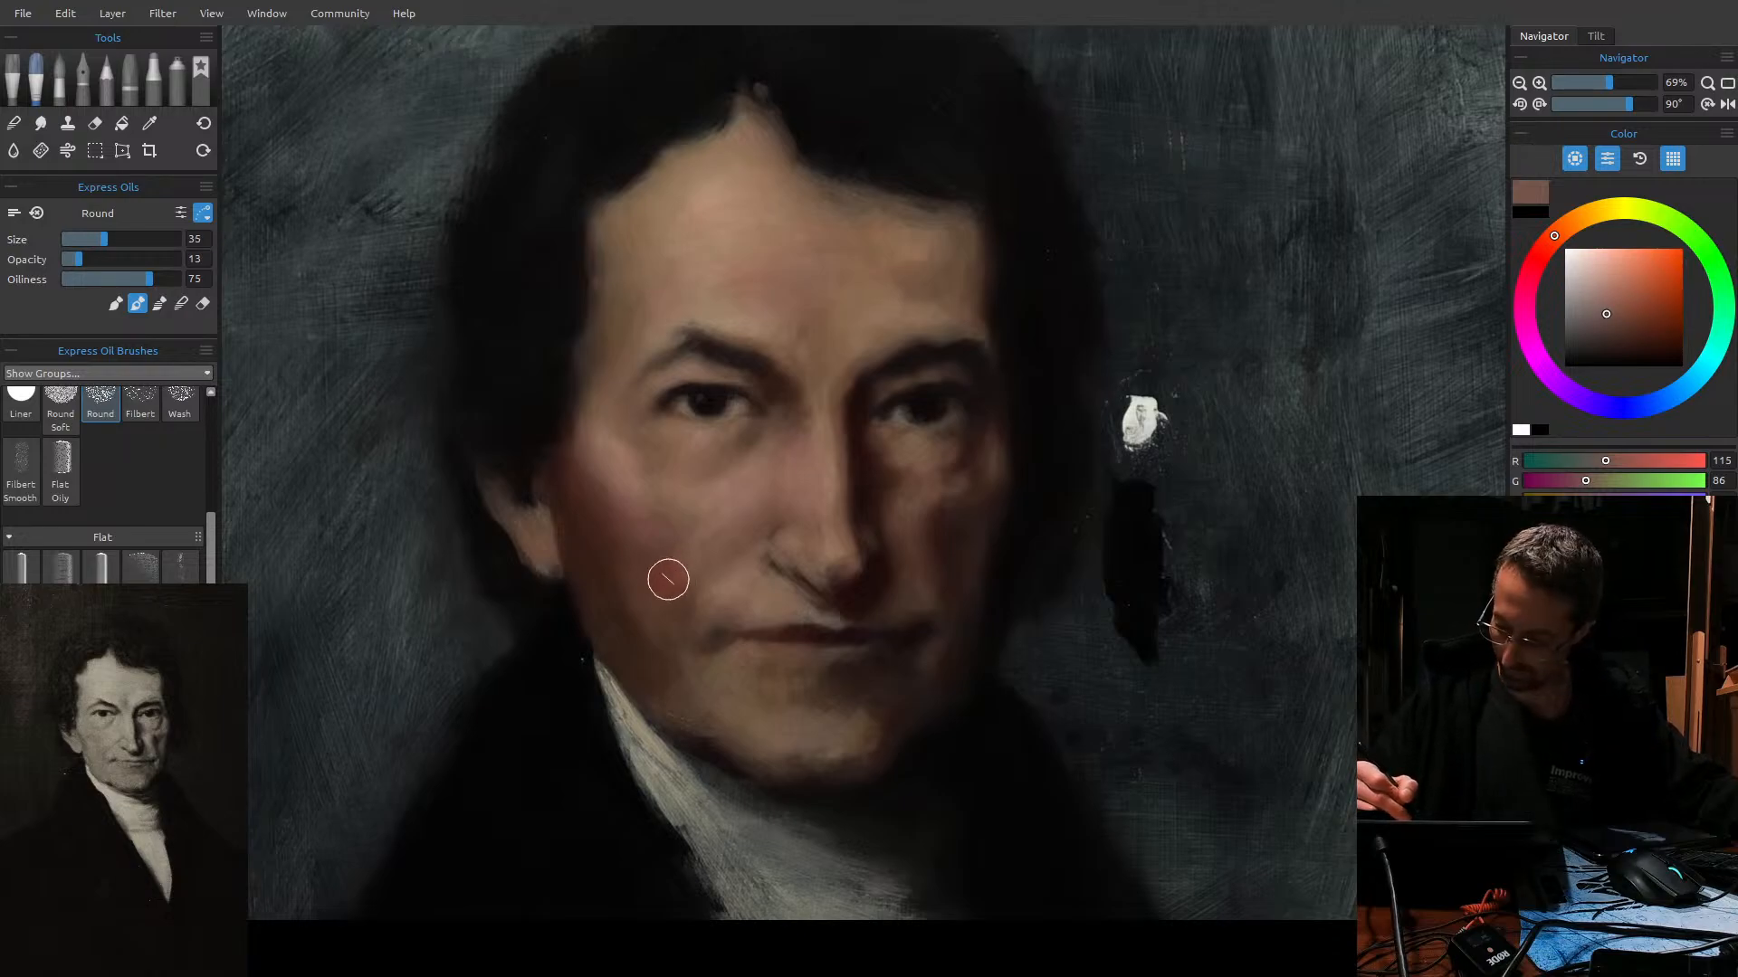
{"action": "mouse_move", "coordinate": [1616, 328]}
{"action": "left_mouse_down"}
{"action": "mouse_move", "coordinate": [1631, 314]}
{"action": "mouse_move", "coordinate": [1615, 320]}
{"action": "left_mouse_up"}
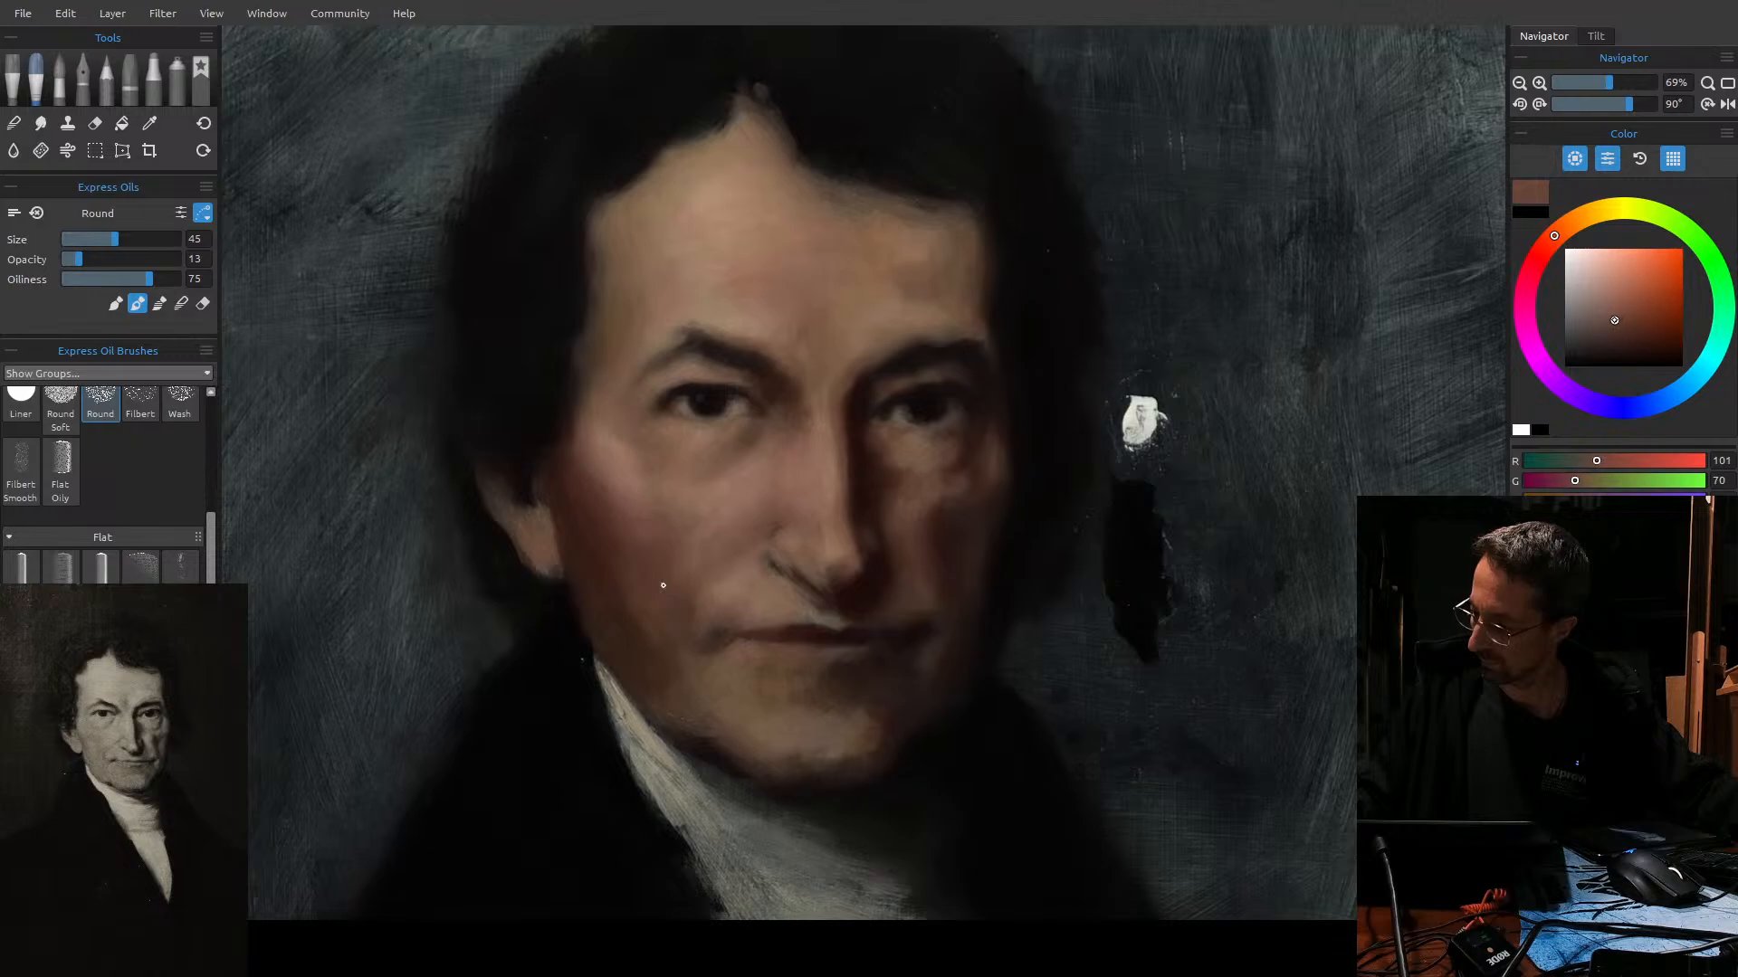
Blend the lower lit cheek and jaw with a dark brown (R 97, G 68), using brush sizes 40 and 35.
{"action": "key", "text": "bracketright"}
{"action": "key", "text": "bracketright"}
{"action": "key", "text": "bracketright"}
{"action": "key", "text": "bracketright"}
{"action": "key", "text": "bracketright"}
{"action": "key", "text": "bracketleft"}
{"action": "key", "text": "bracketleft"}
{"action": "key", "text": "bracketleft"}
{"action": "key", "text": "bracketleft"}
{"action": "key", "text": "bracketleft"}
{"action": "key", "text": "bracketleft"}
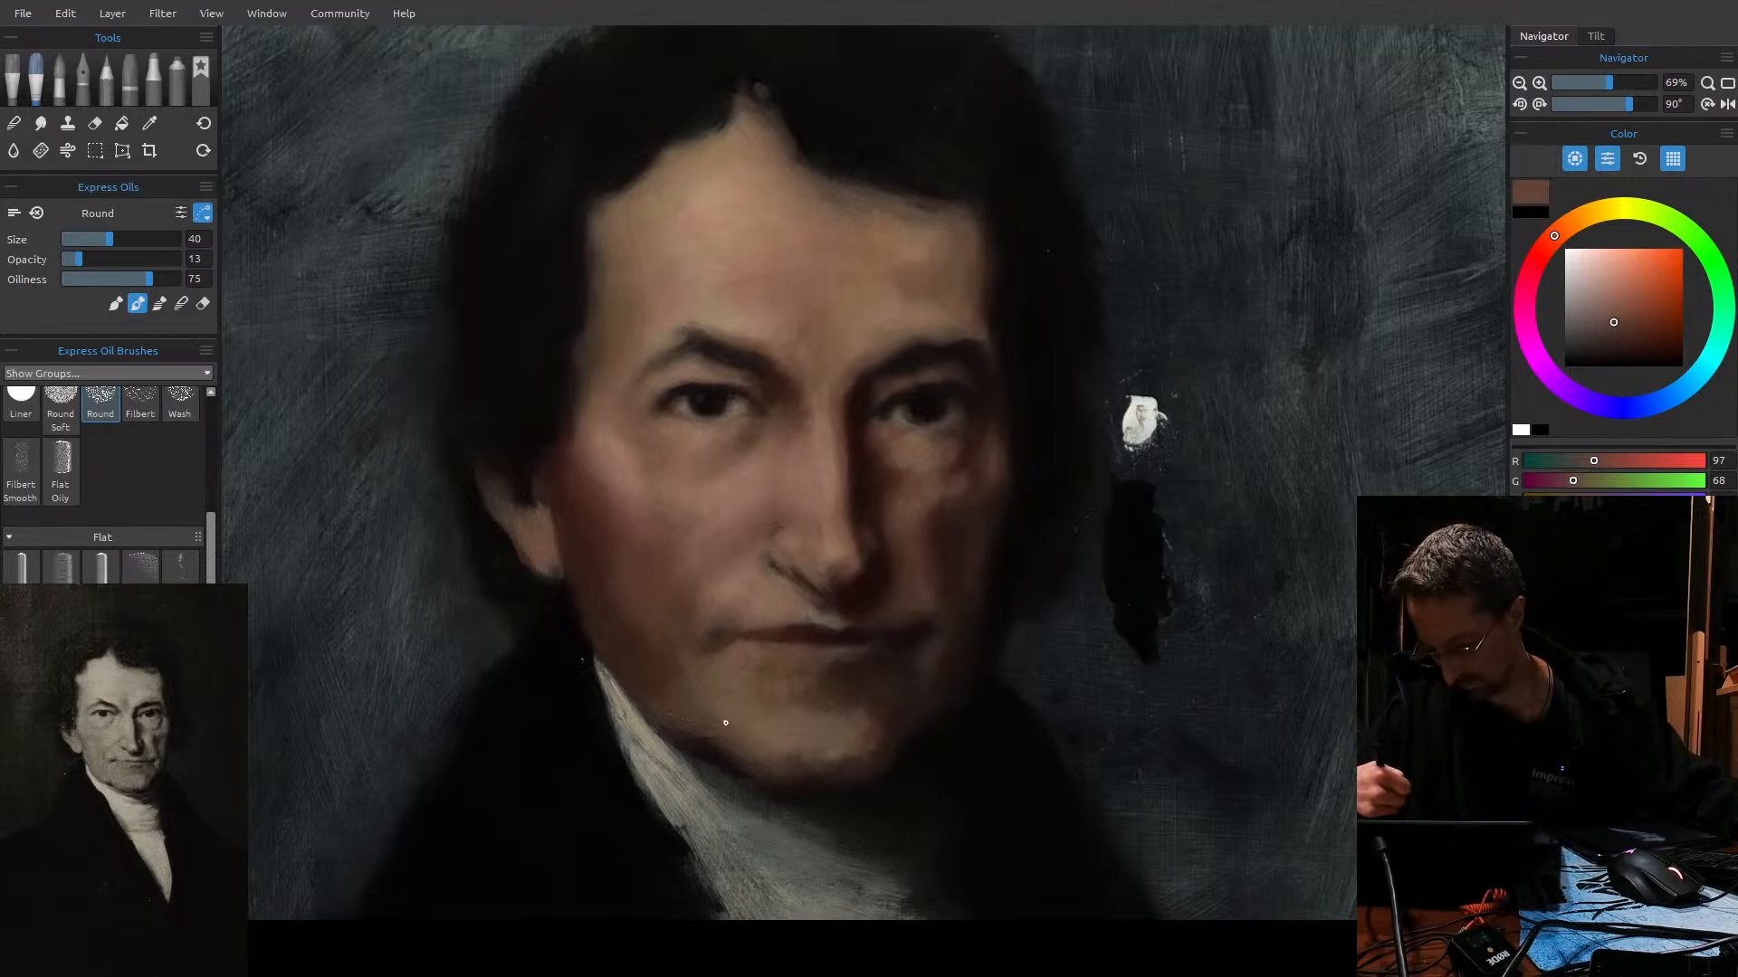
{"action": "key", "text": "bracketleft"}
{"action": "key", "text": "bracketleft"}
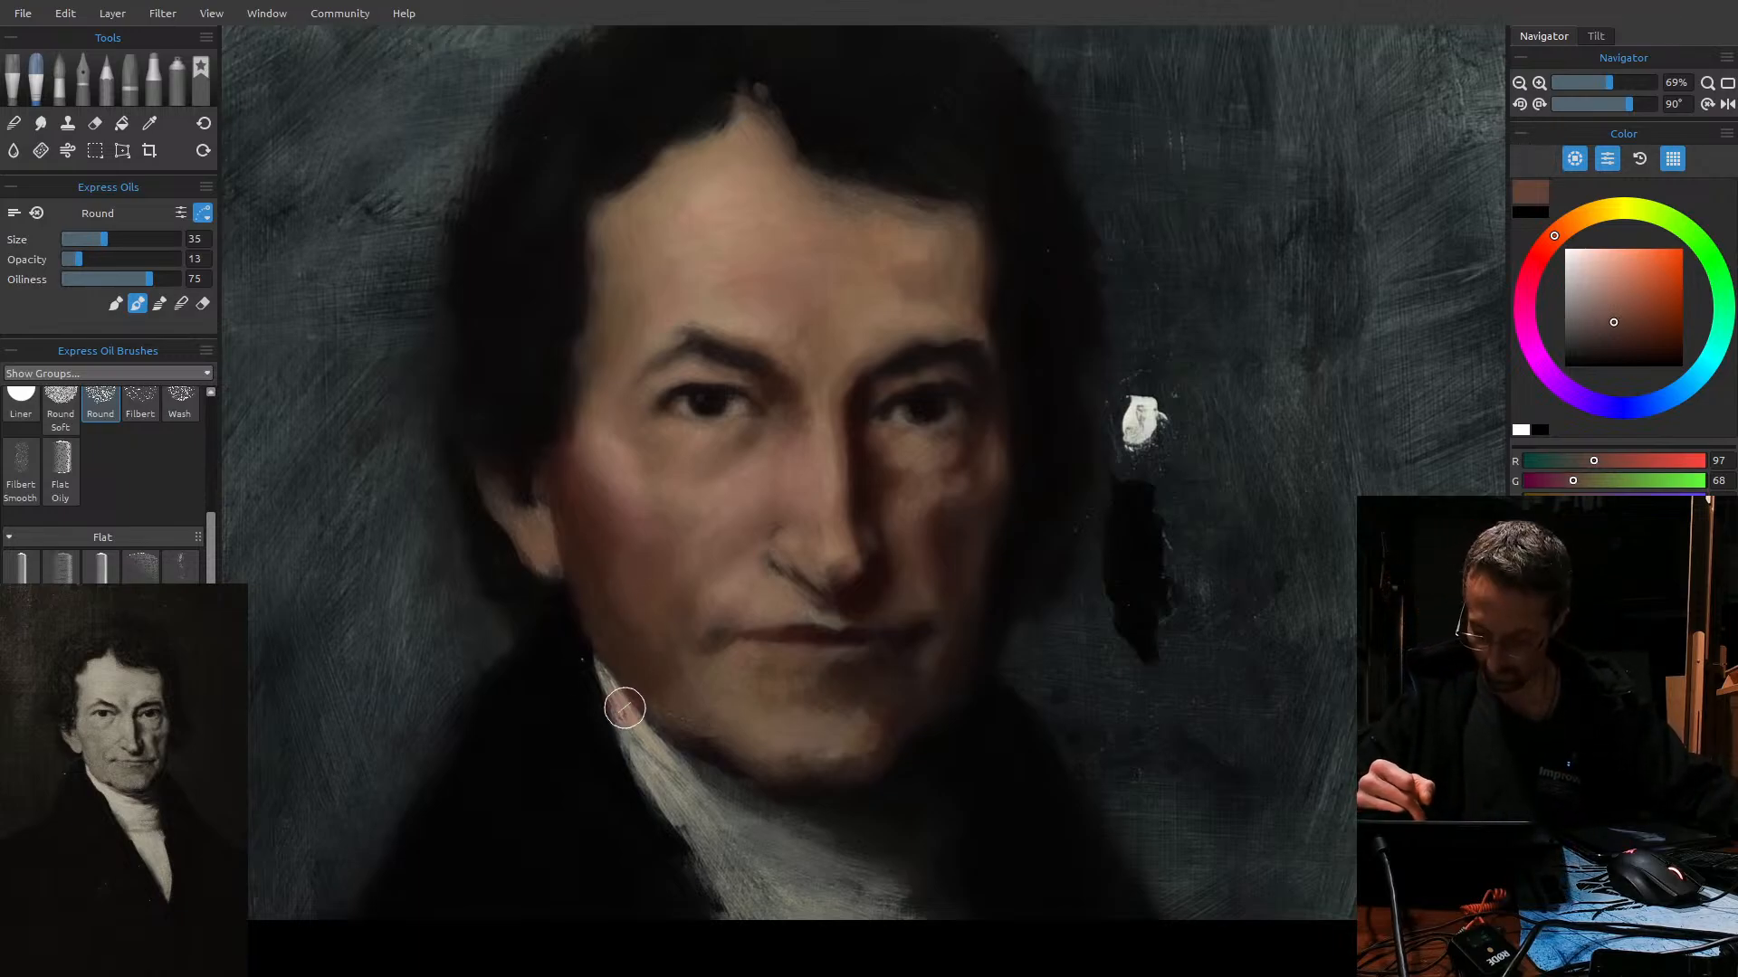
Soften the outer edge of the lit cheek and jaw with the dark brown, using brush sizes 30, 45 and 60.
{"action": "key", "text": "bracketright"}
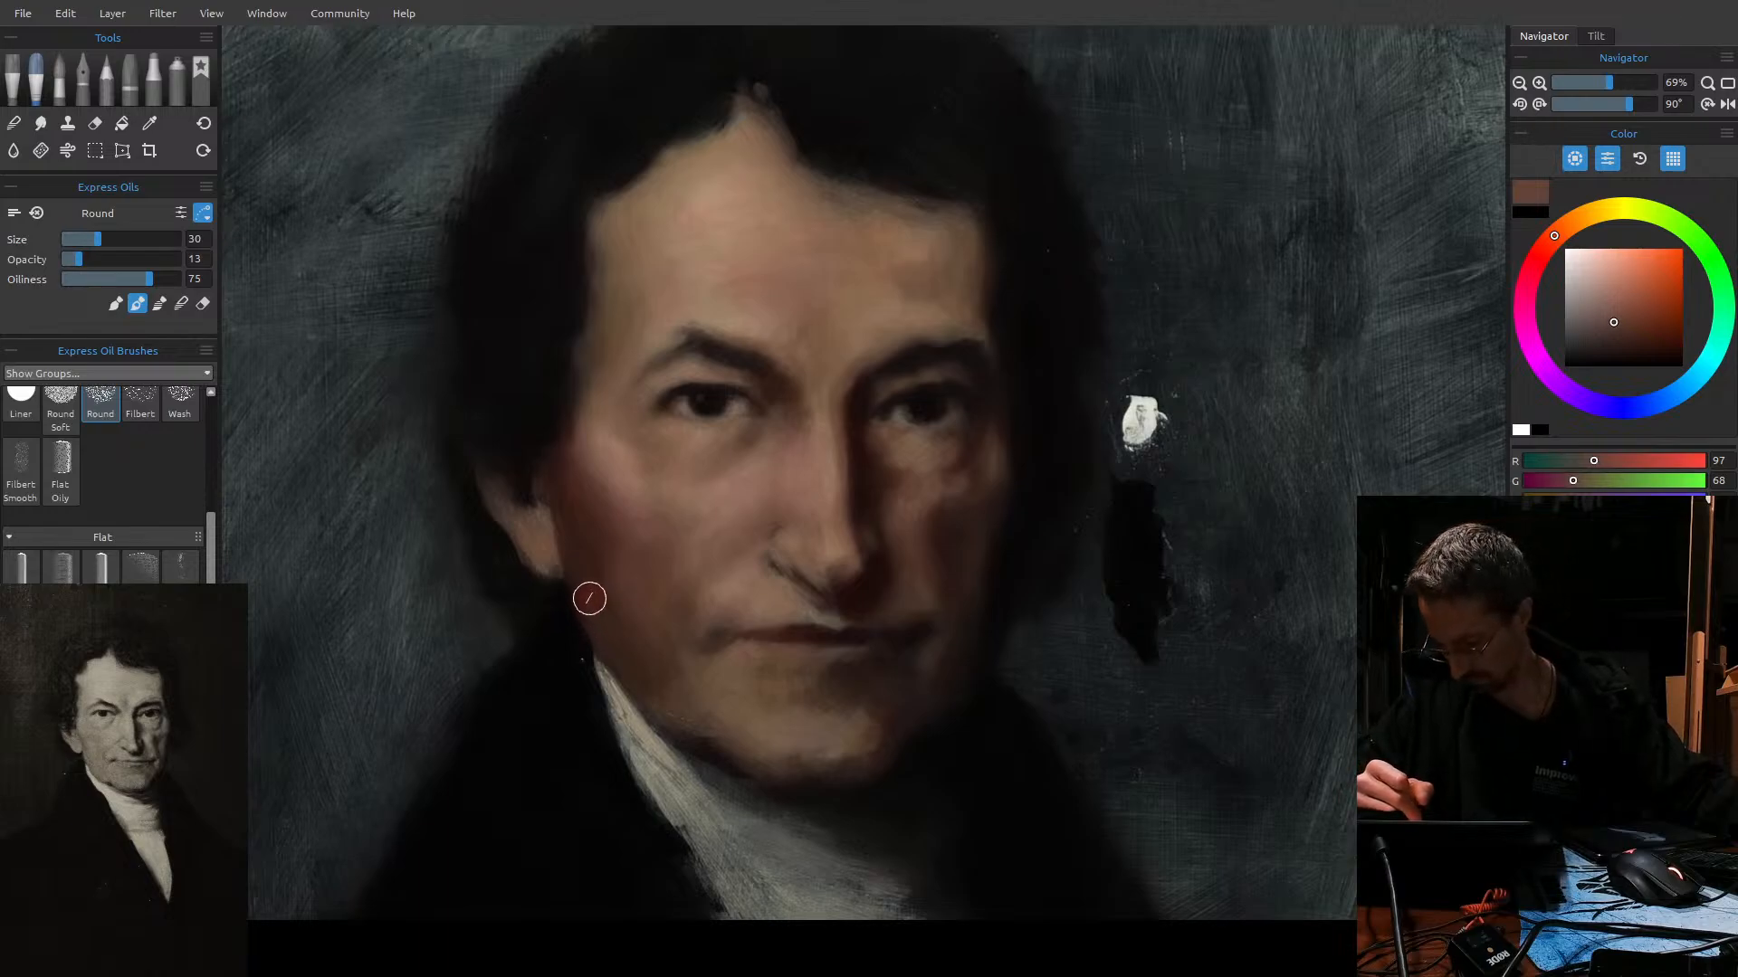
{"action": "key", "text": "bracketright"}
{"action": "key", "text": "bracketright"}
{"action": "key", "text": "bracketright"}
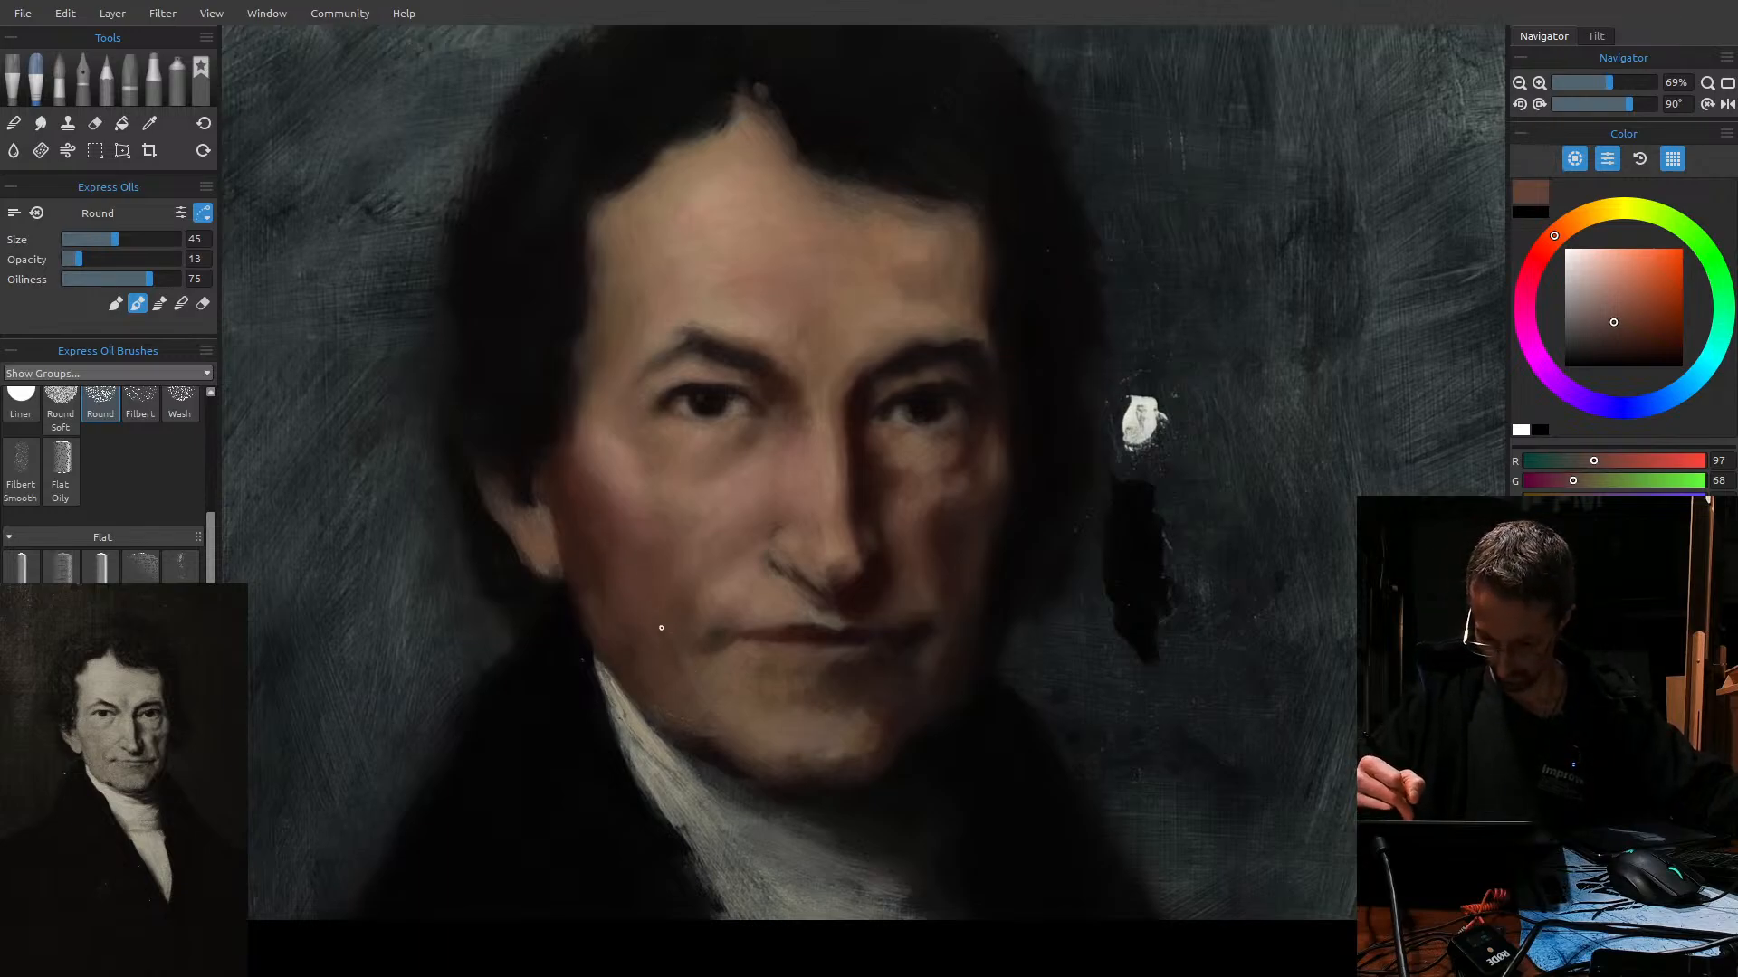
{"action": "key", "text": "]"}
{"action": "key", "text": "]"}
{"action": "key", "text": "]"}
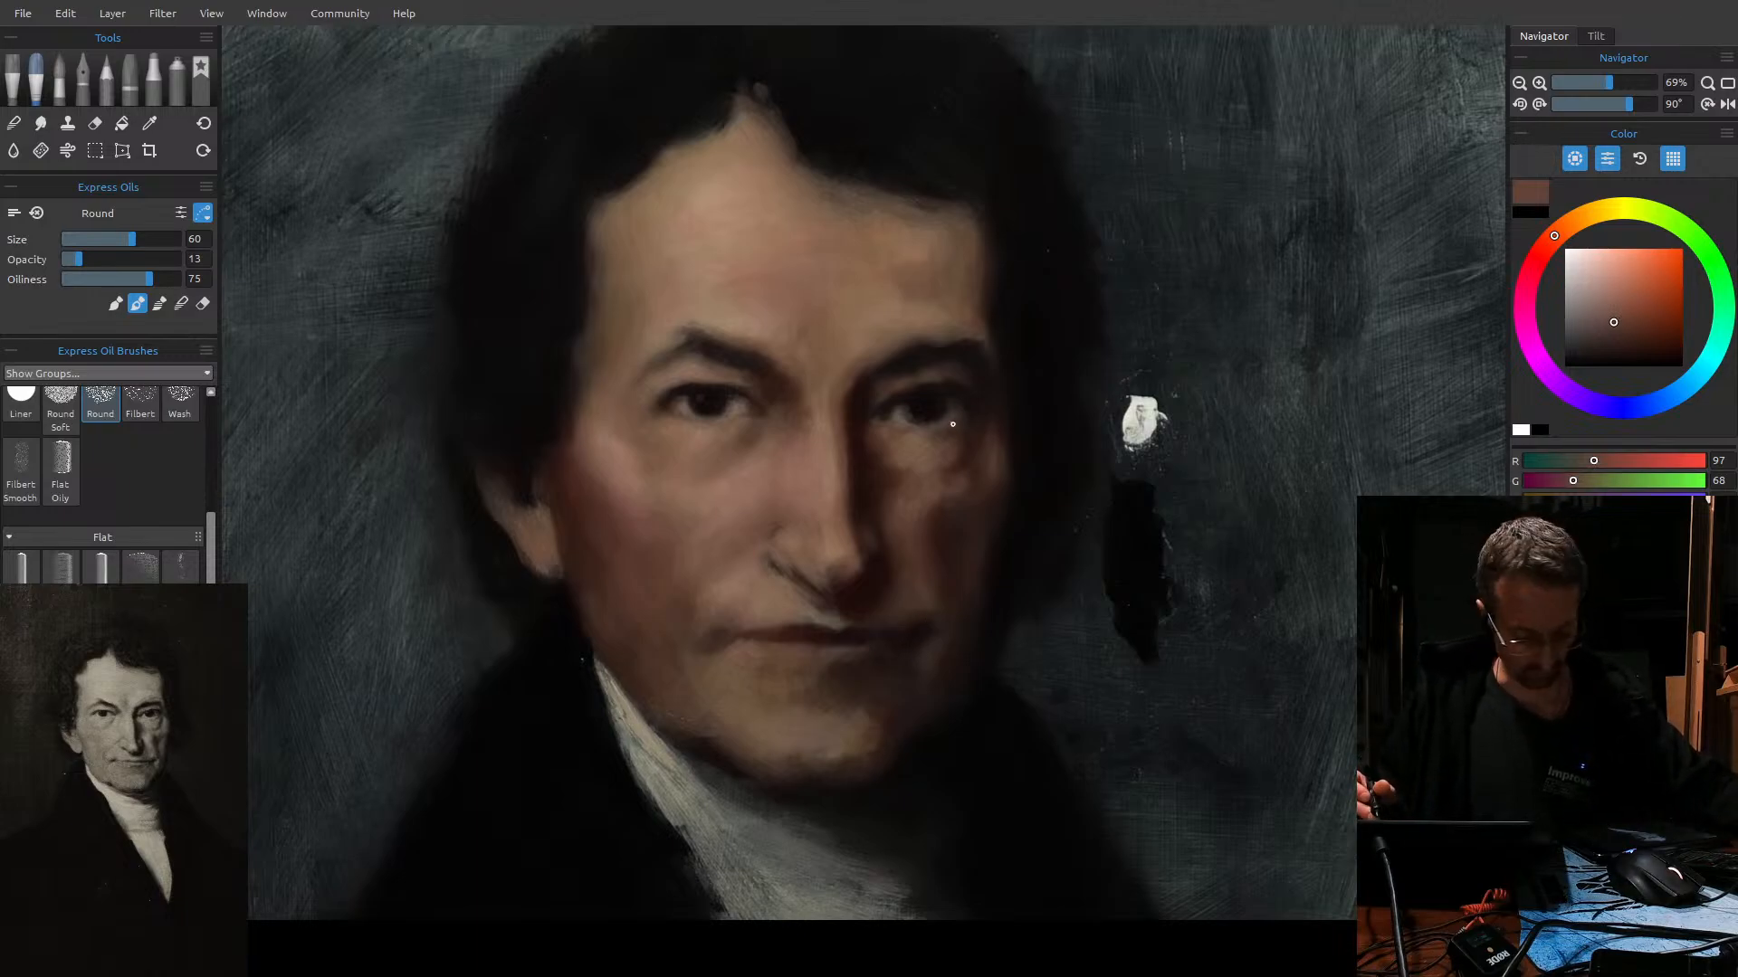
Refine the shadow around the shaded mouth corner and chin with the dark brown, using brush sizes 25 and 18.
{"action": "key", "text": "bracketleft"}
{"action": "key", "text": "bracketleft"}
{"action": "key", "text": "bracketleft"}
{"action": "key", "text": "bracketleft"}
{"action": "key", "text": "bracketleft"}
{"action": "key", "text": "bracketleft"}
{"action": "key", "text": "bracketleft"}
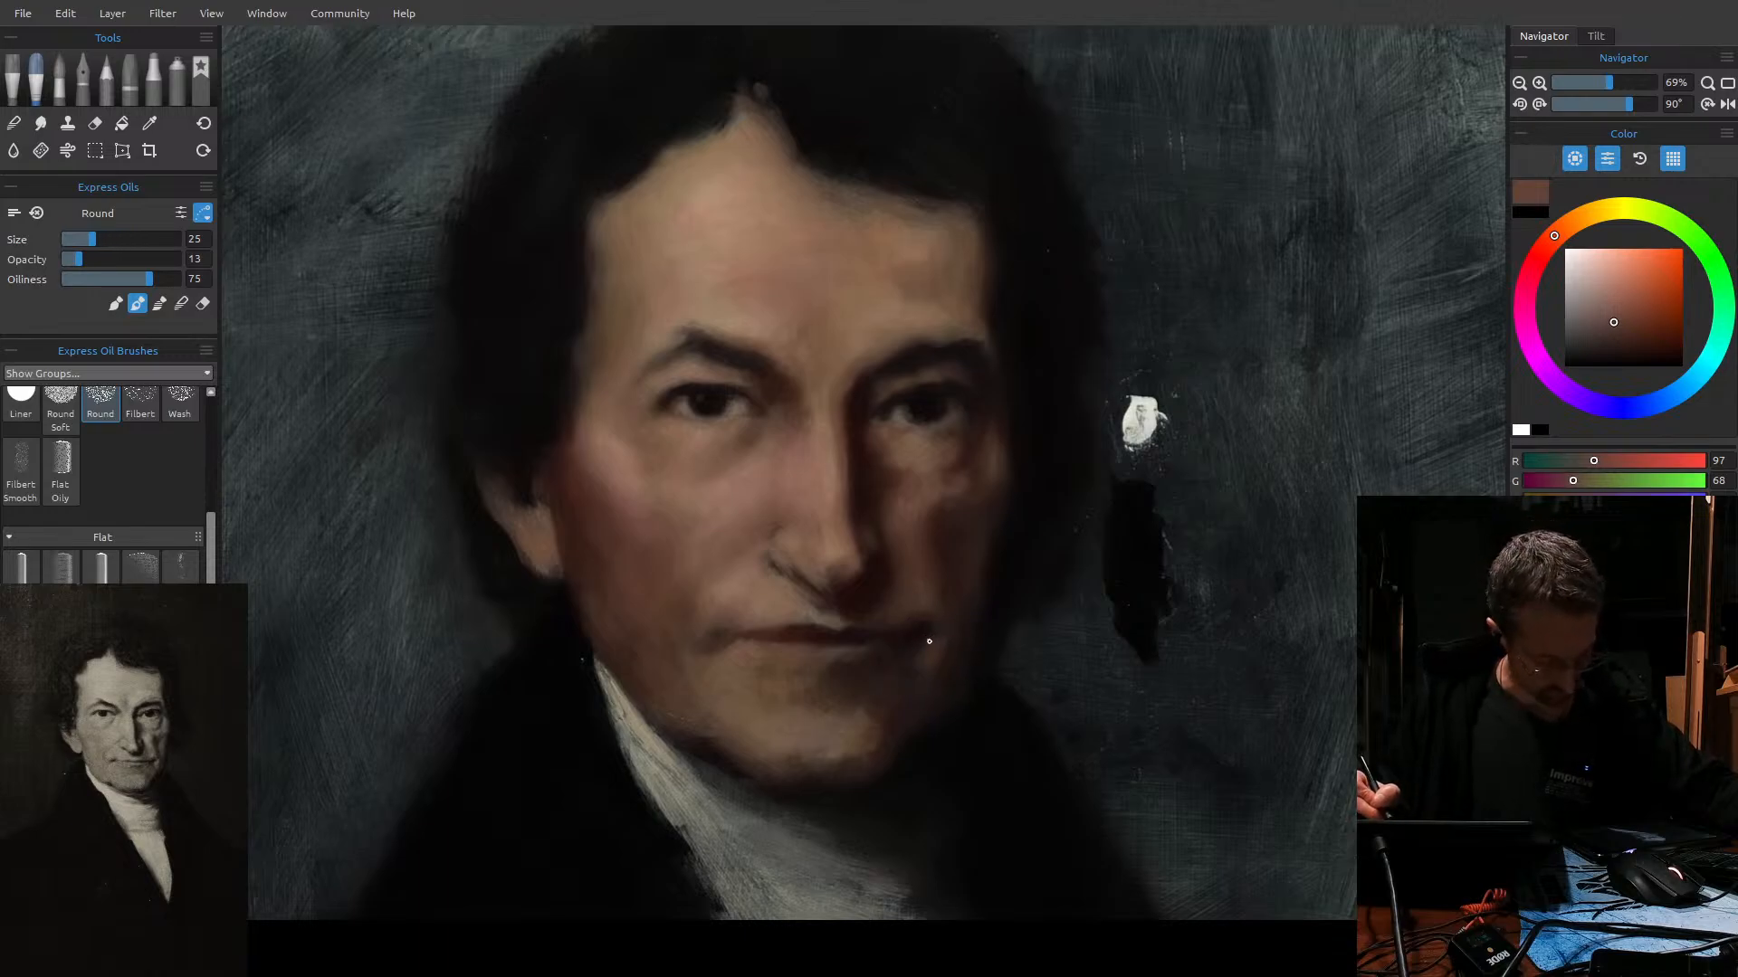
{"action": "key", "text": "bracketleft"}
{"action": "key", "text": "bracketleft"}
{"action": "left_click_drag", "start_coordinate": [891, 679], "coordinate": [888, 670]}
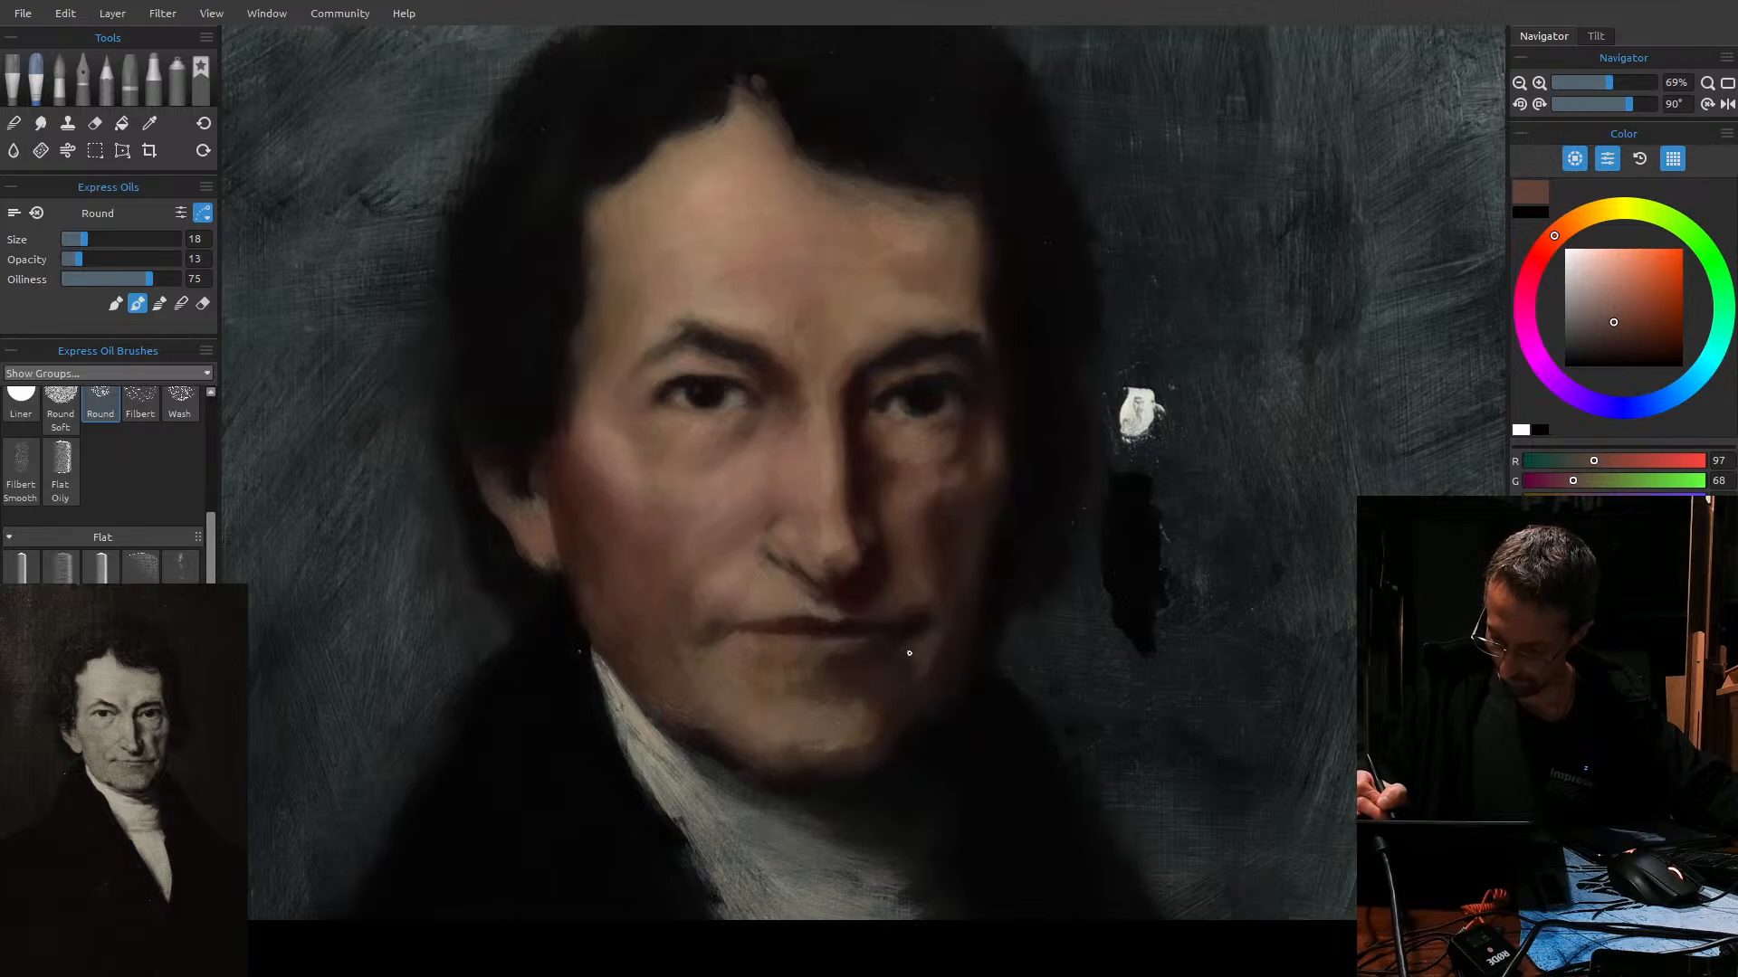
Mix a lighter muted brown (R 128, G 92) and touch up the skin beside the shaded mouth corner at brush size 14.
{"action": "left_click_drag", "start_coordinate": [1605, 314], "coordinate": [1610, 307]}
{"action": "key", "text": "bracketleft"}
{"action": "key", "text": "bracketleft"}
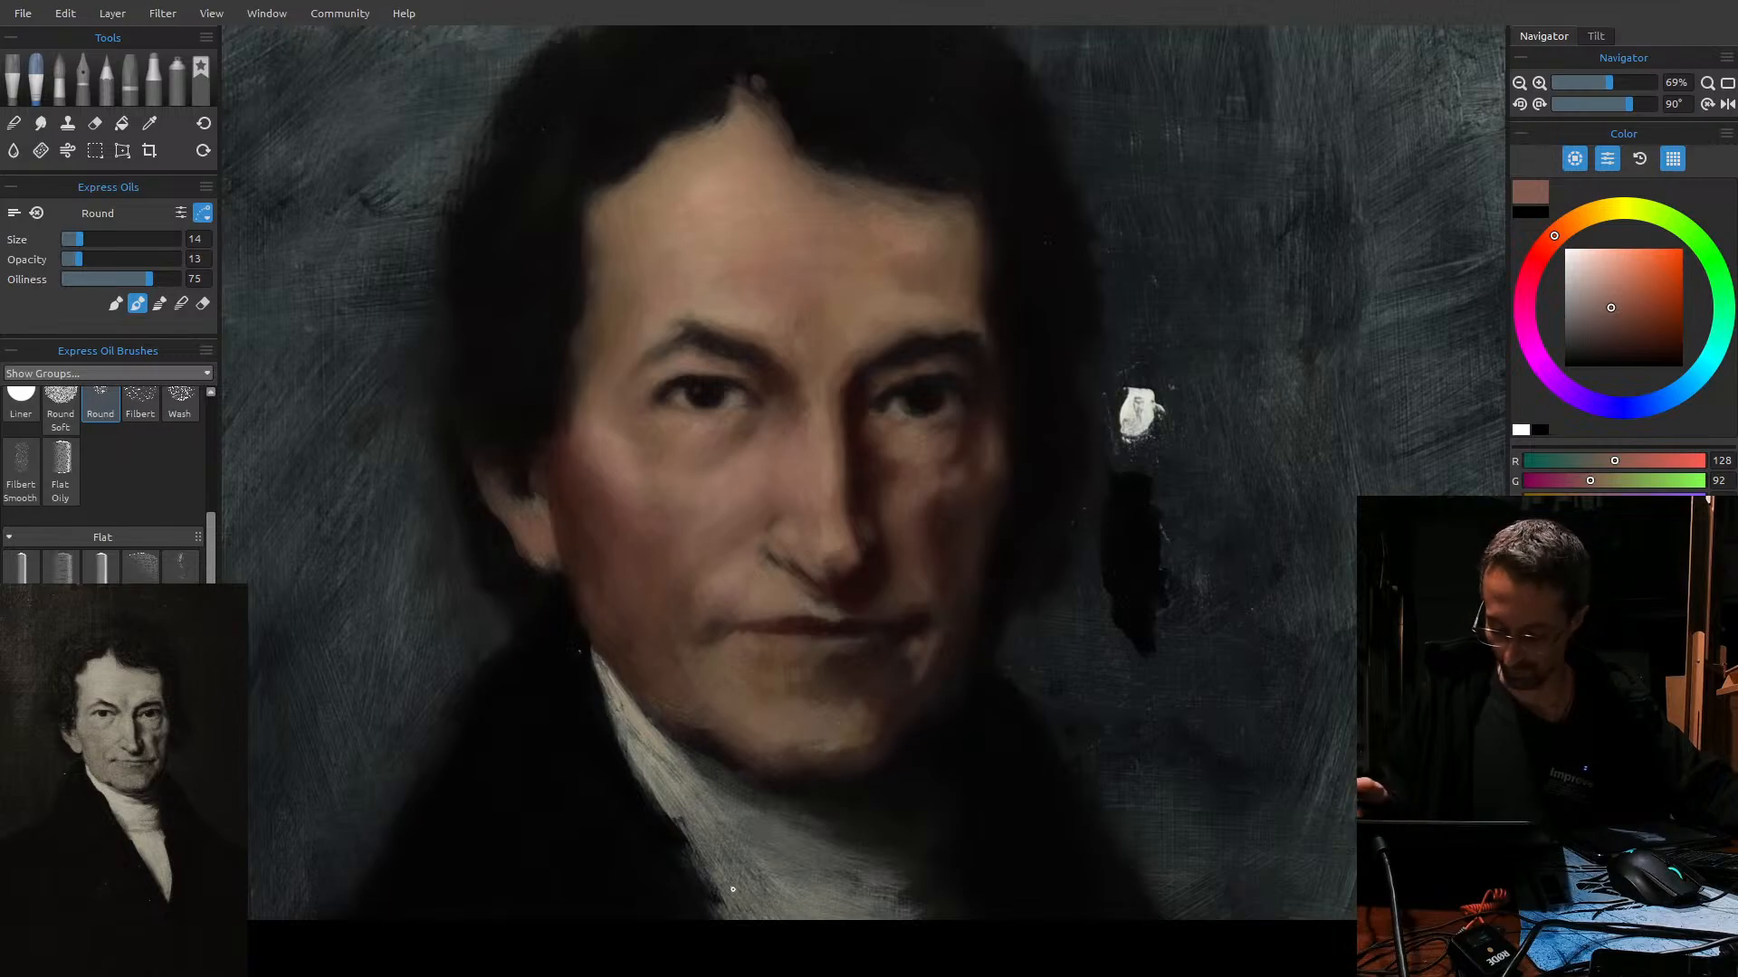
Lighten the colour to a pale pinkish flesh (R 170, G 134) and blend the lower lip area, using brush sizes 20, 35 and 30.
{"action": "key", "text": "bracketright"}
{"action": "key", "text": "bracketright"}
{"action": "key", "text": "bracketright"}
{"action": "key", "text": "bracketright"}
{"action": "key", "text": "bracketright"}
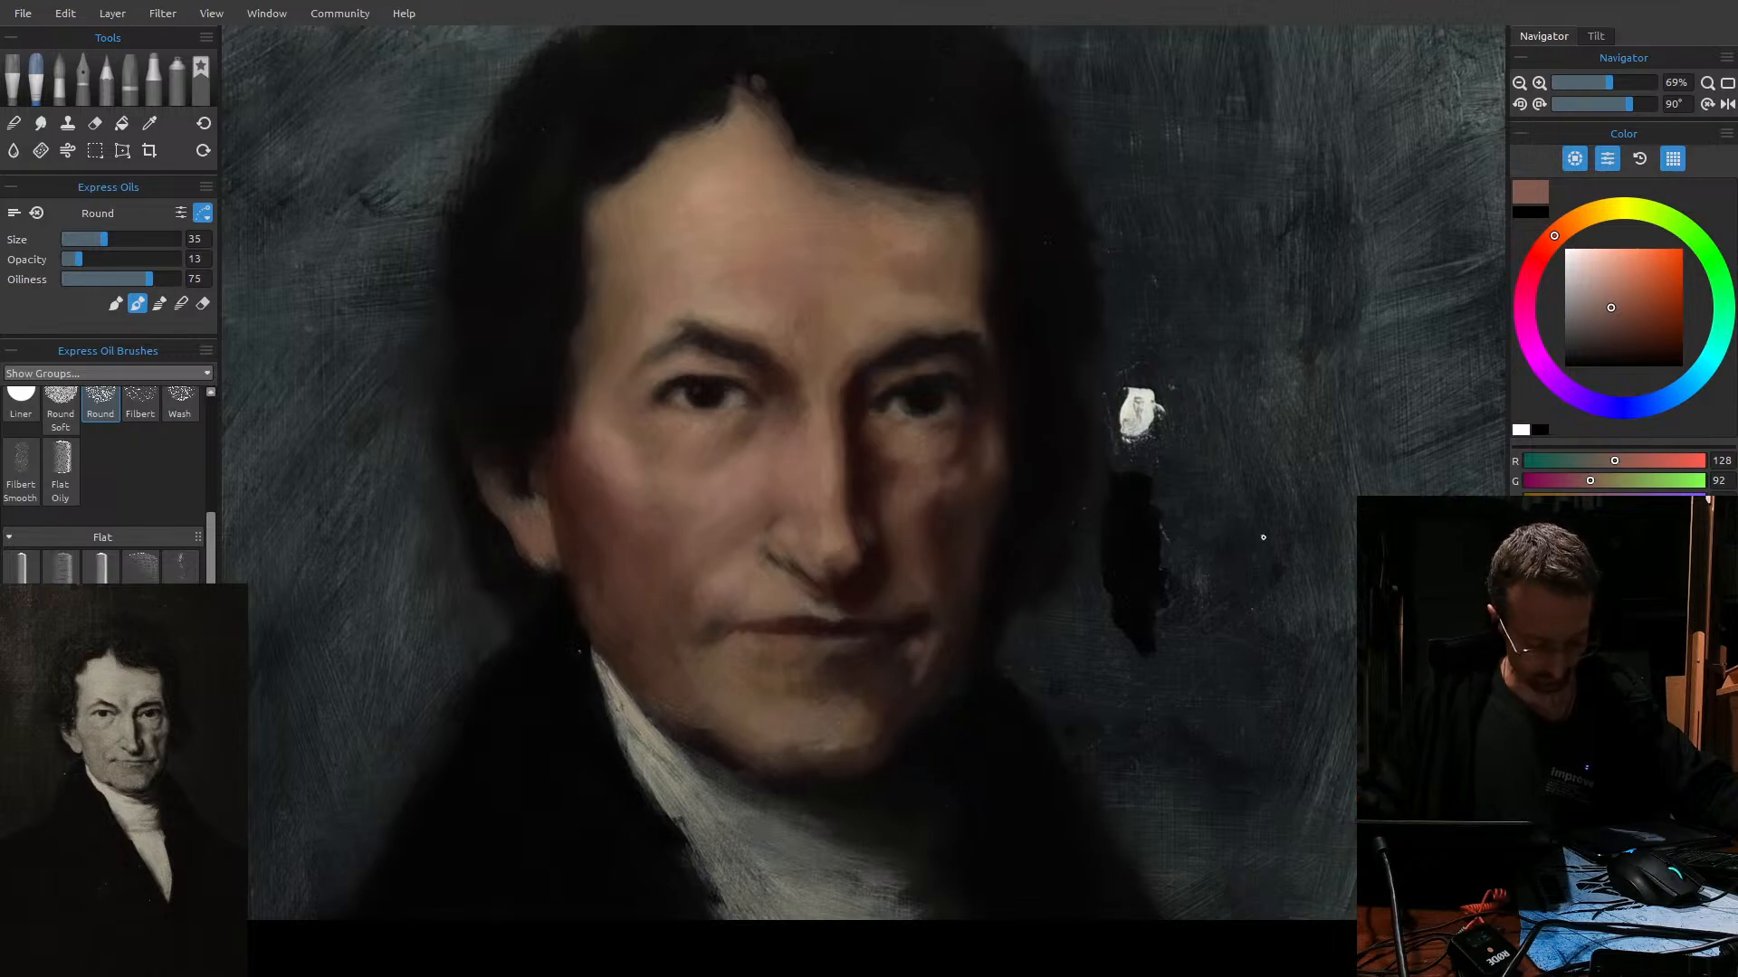
{"action": "key", "text": "l"}
{"action": "key", "text": "l"}
{"action": "key", "text": "l"}
{"action": "key", "text": "l"}
{"action": "key", "text": "bracketleft"}
{"action": "key", "text": "bracketleft"}
{"action": "key", "text": "bracketleft"}
{"action": "key", "text": "bracketleft"}
{"action": "key", "text": "bracketright"}
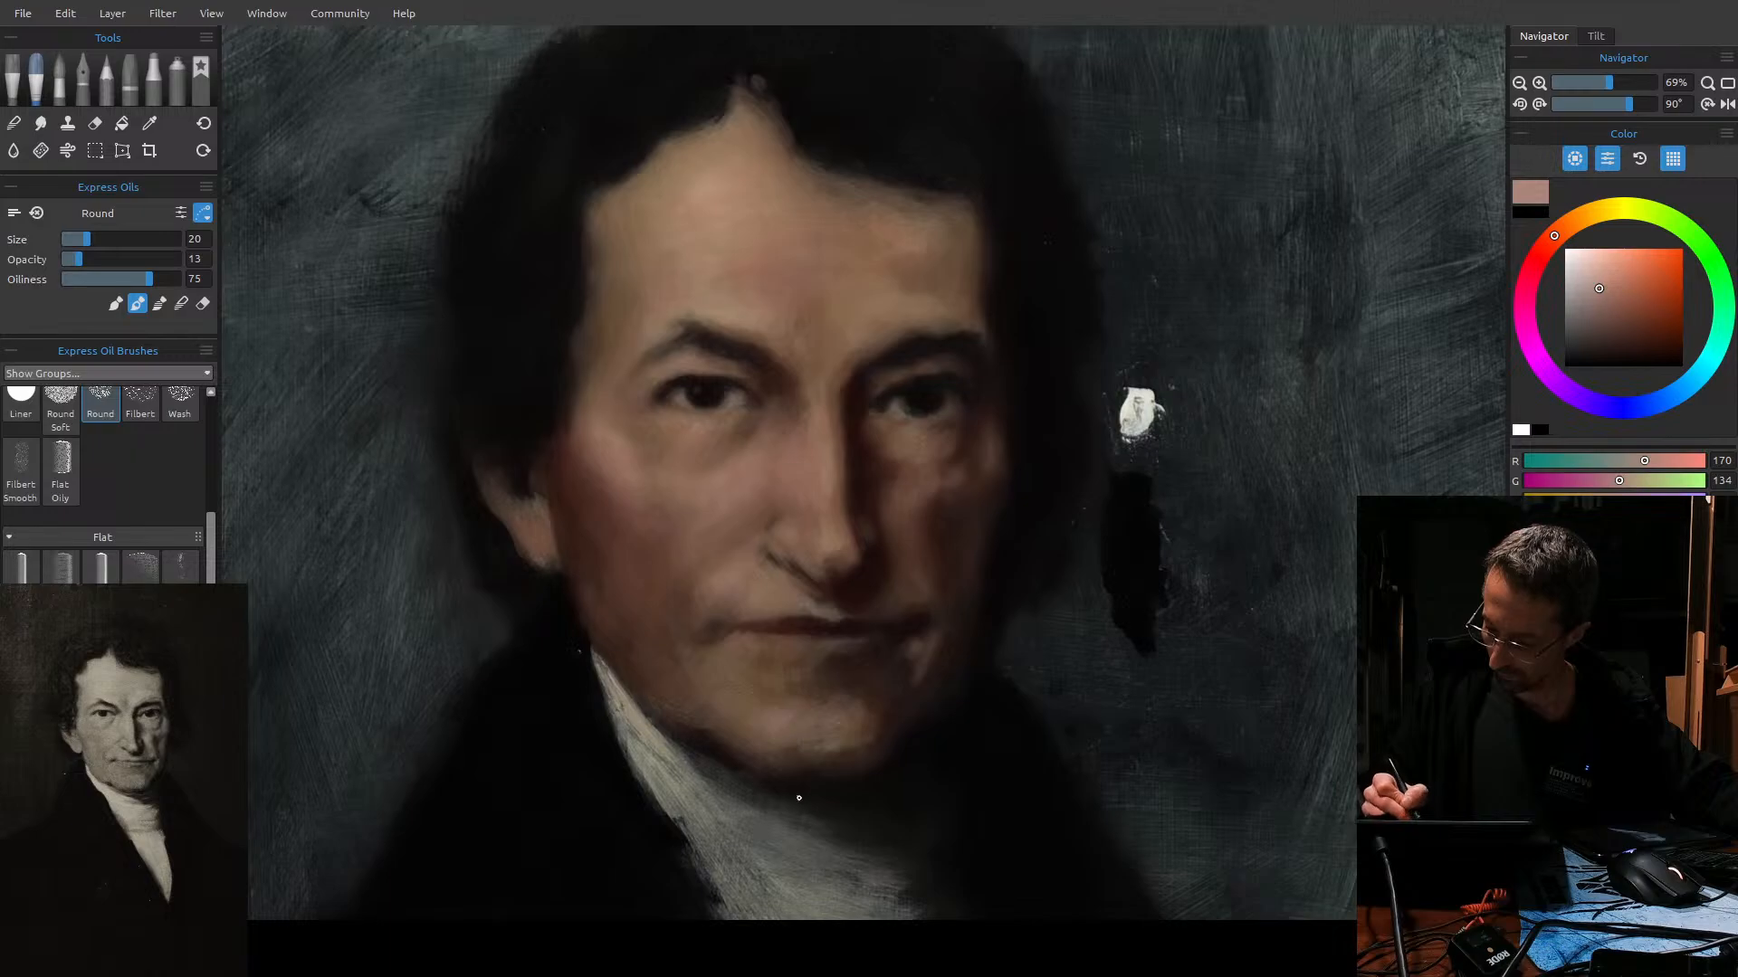
{"action": "key", "text": "bracketright"}
{"action": "key", "text": "bracketright"}
{"action": "key", "text": "bracketright"}
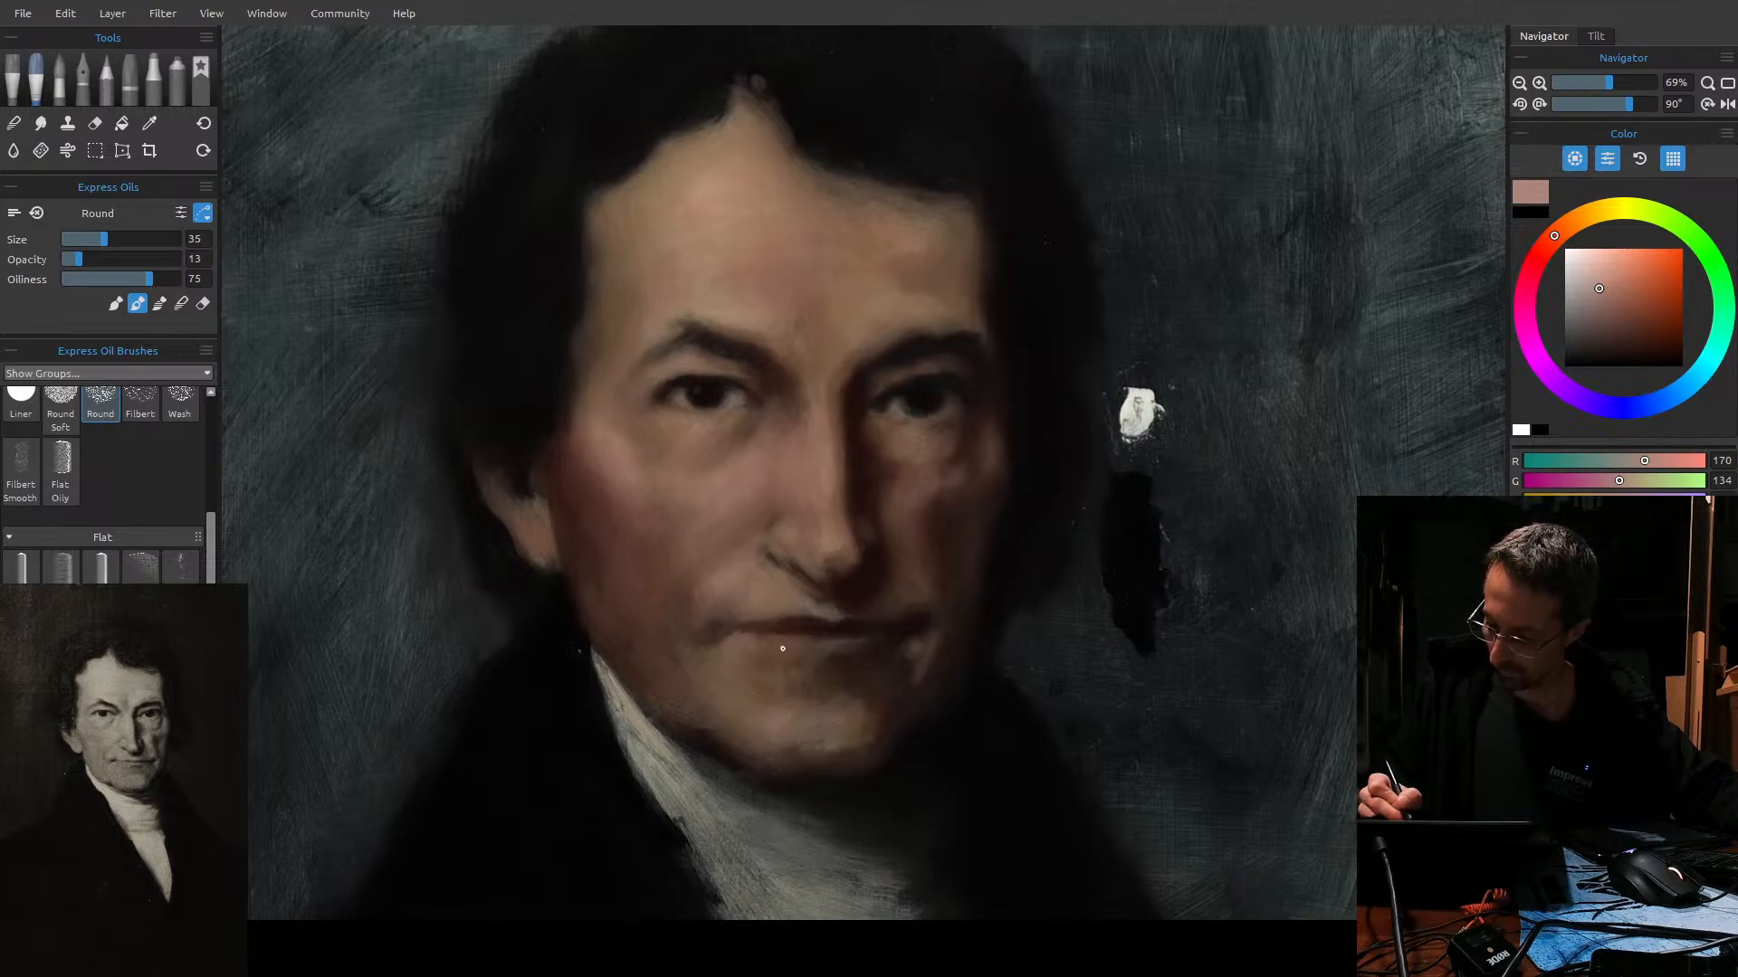
{"action": "key", "text": "bracketleft"}
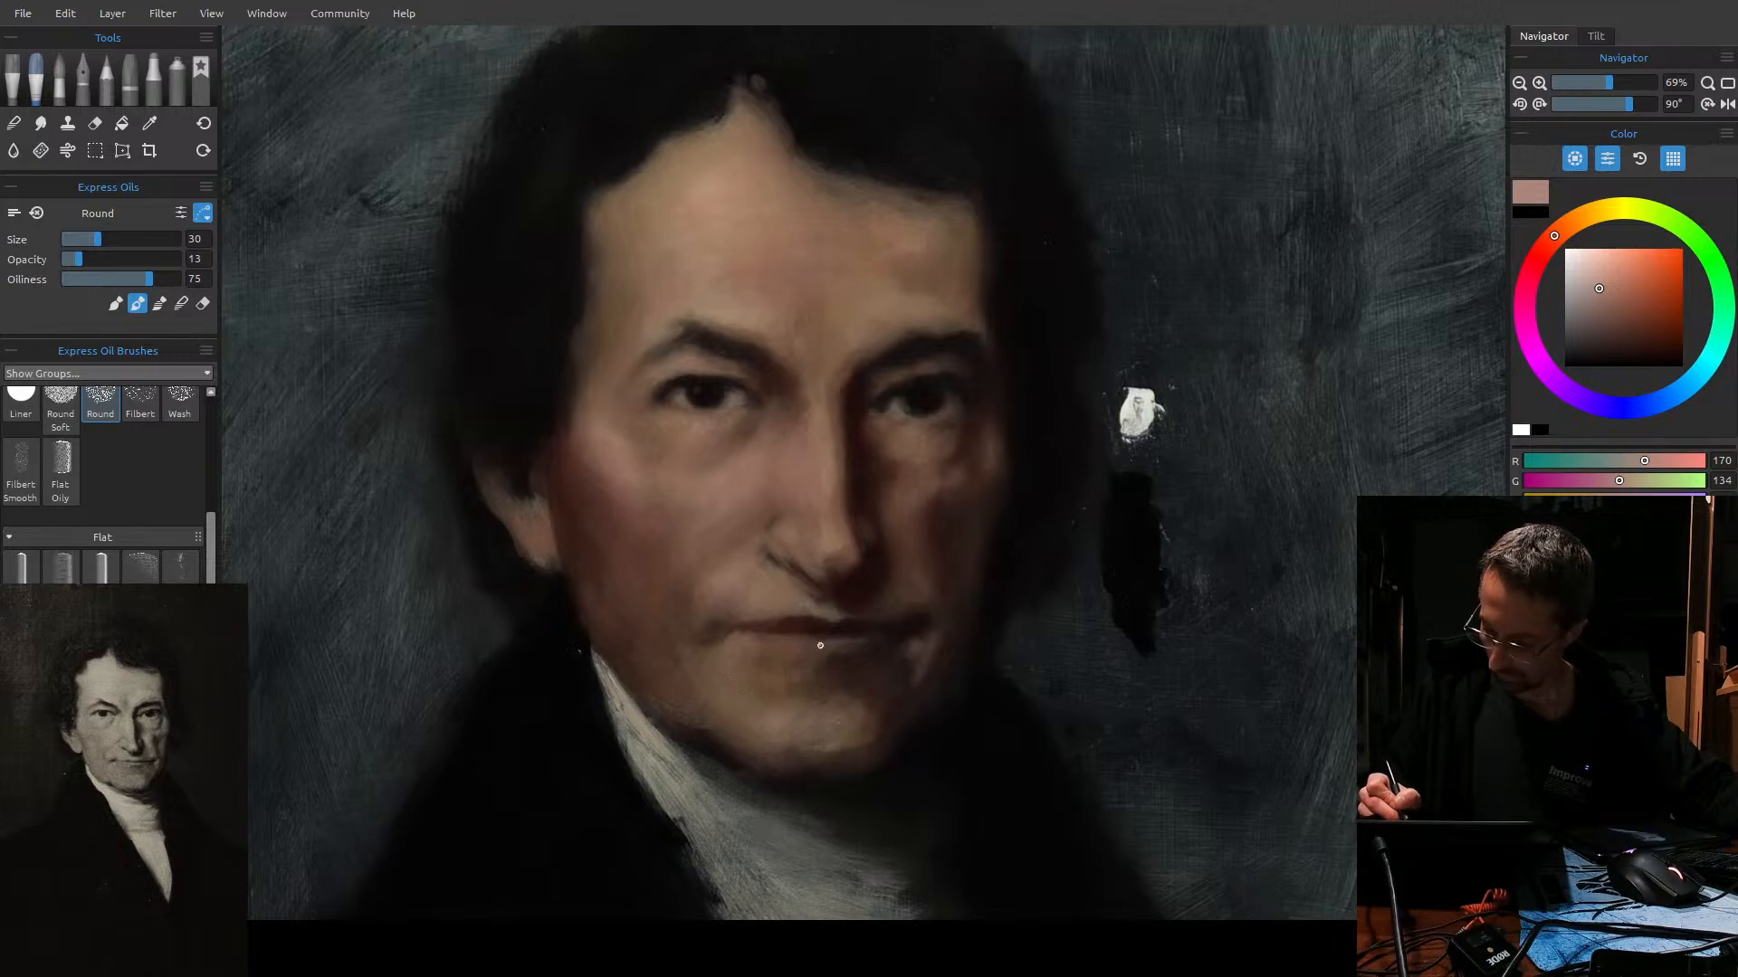
Shift the hue to a redder pink (R 156, G 109) and refine the lower lip, using brush sizes 20 and 30.
{"action": "left_click_drag", "start_coordinate": [1570, 239], "coordinate": [1546, 244]}
{"action": "left_click_drag", "start_coordinate": [1621, 292], "coordinate": [1599, 302]}
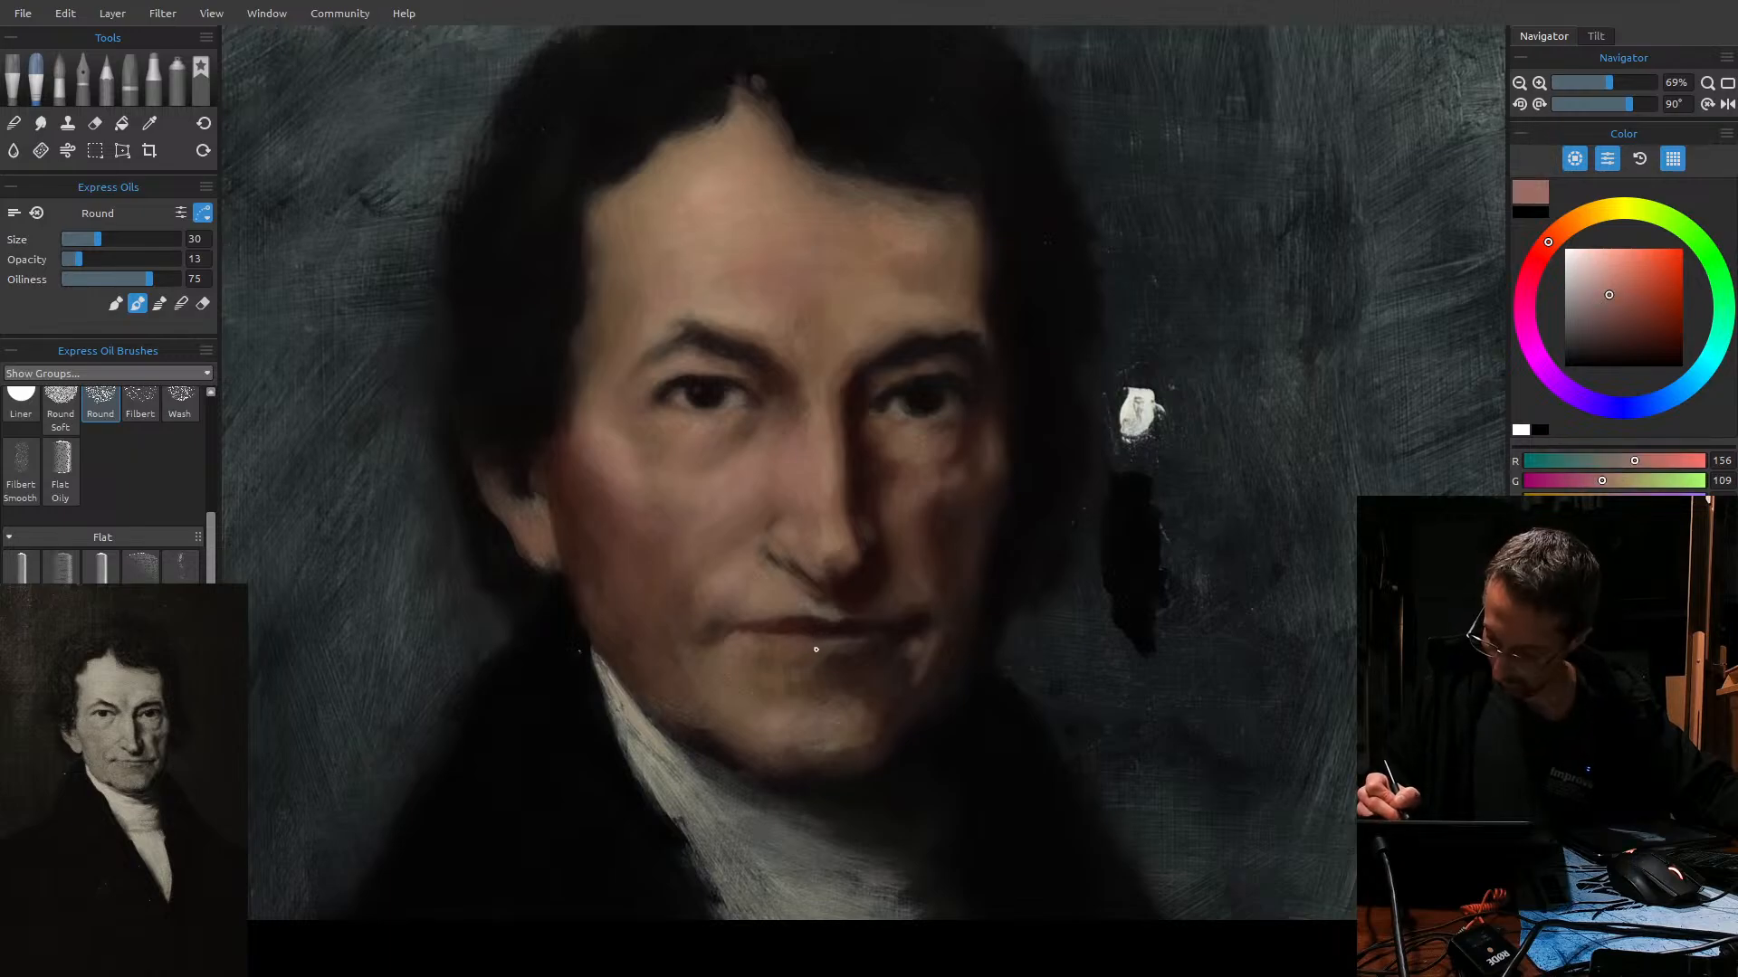
{"action": "key", "text": "["}
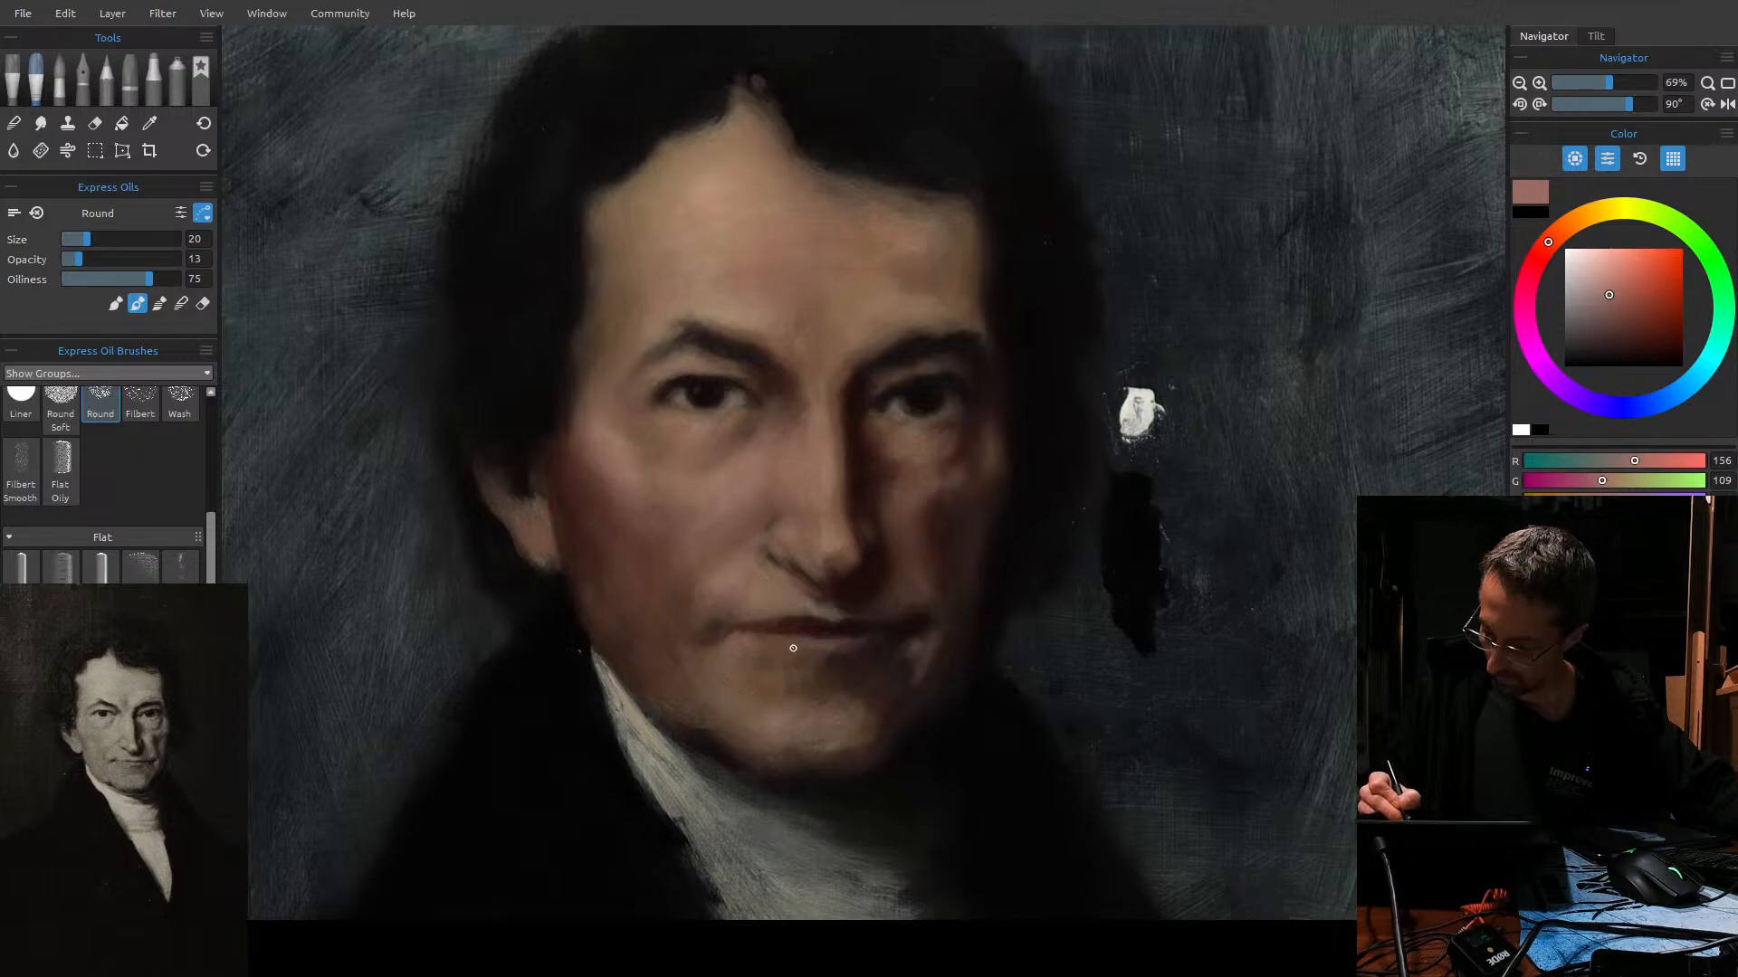
{"action": "key", "text": "]"}
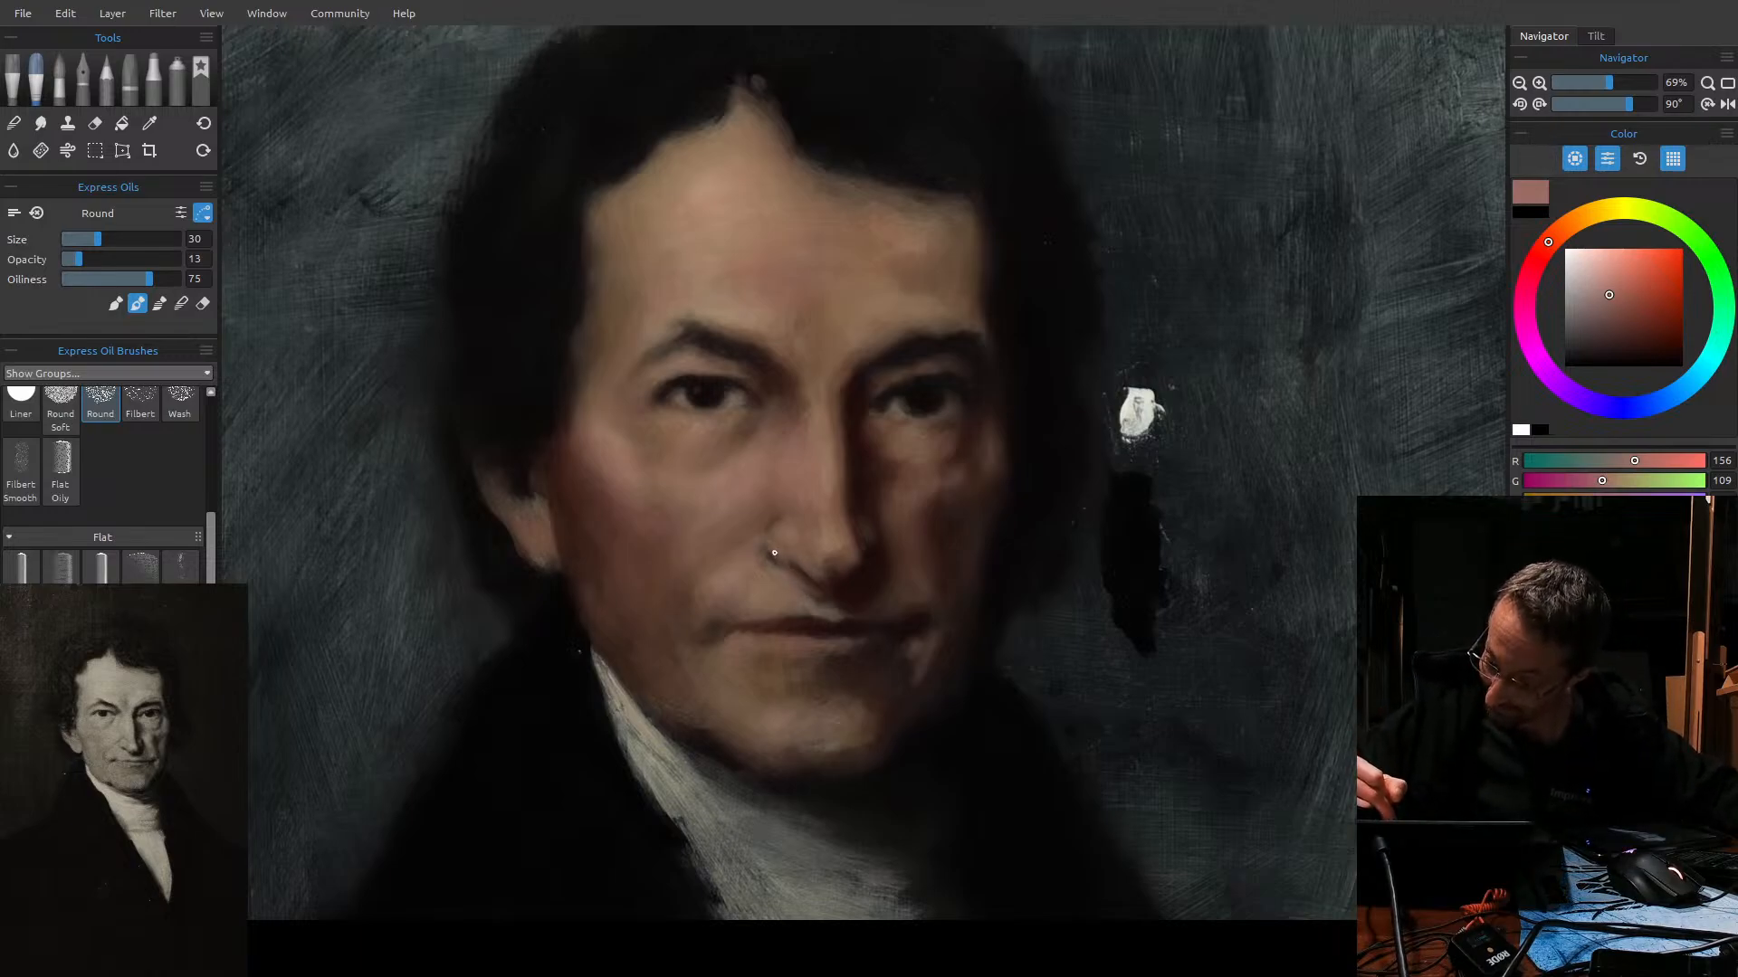
Blend the lit side of the nose at brush size 25, then sample the nostril crease's brown (R 99, G 66) and refine it at size 14.
{"action": "key", "text": "["}
{"action": "left_click_drag", "start_coordinate": [775, 529], "coordinate": [774, 532]}
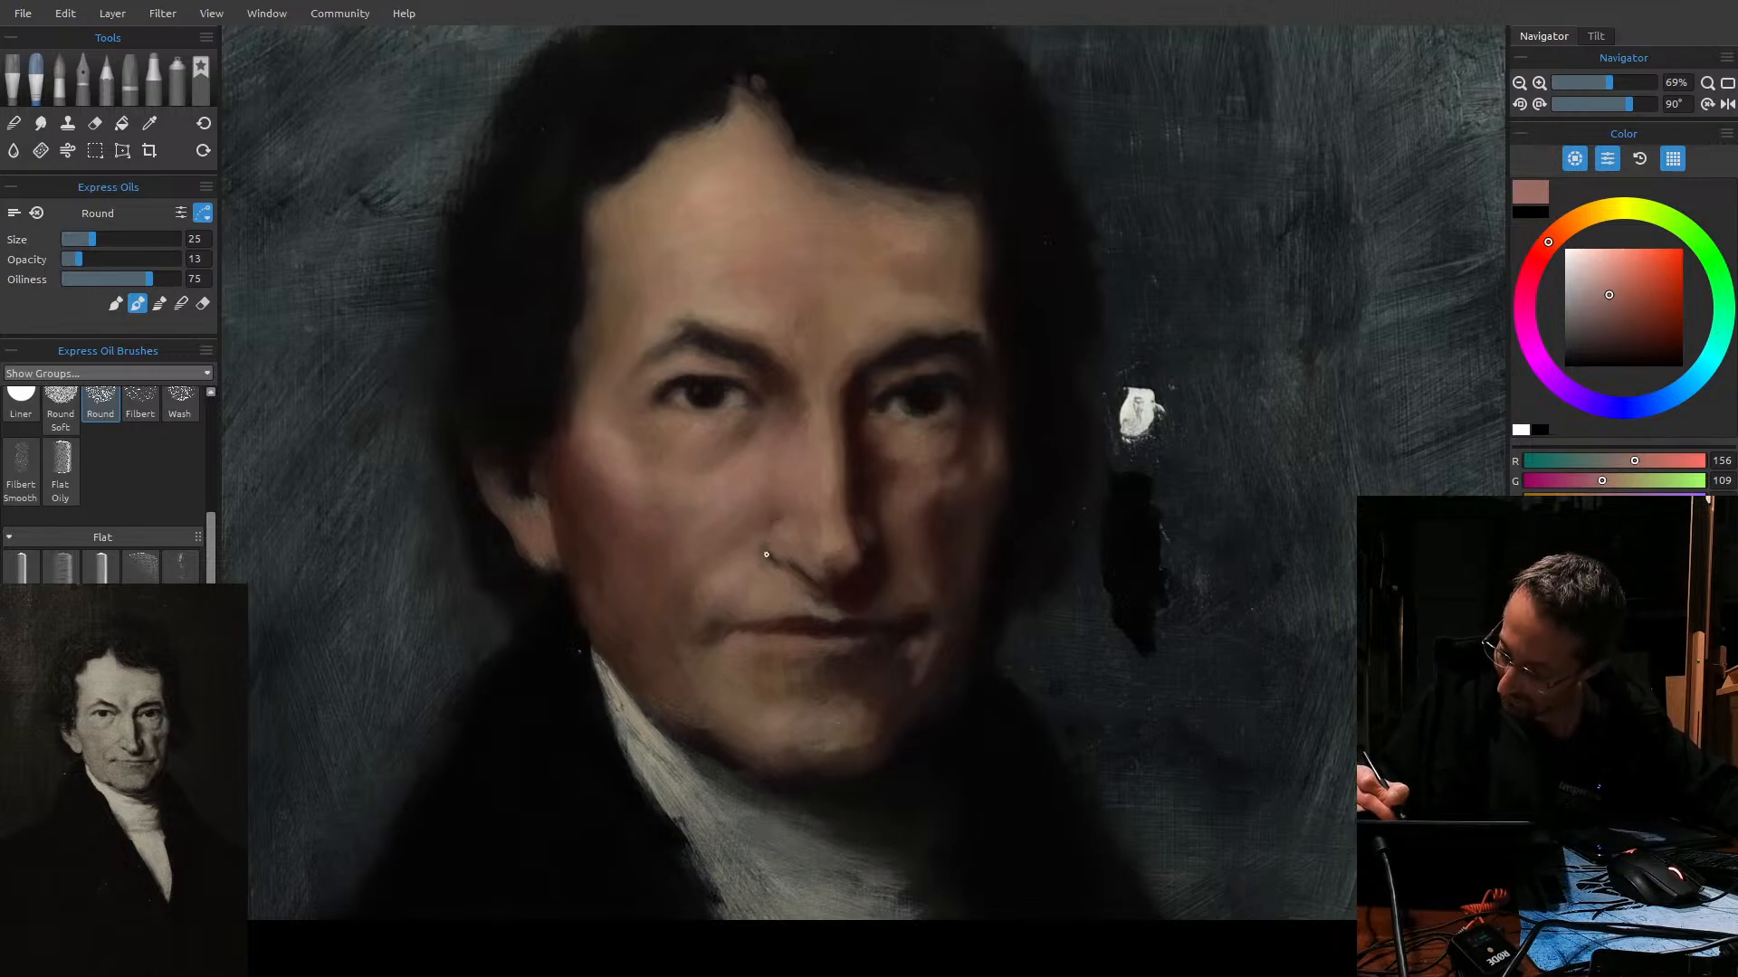
{"action": "left_click", "coordinate": [774, 558], "text": "alt"}
{"action": "left_click", "coordinate": [774, 557], "text": "alt"}
{"action": "key", "text": "["}
{"action": "key", "text": "["}
{"action": "key", "text": "["}
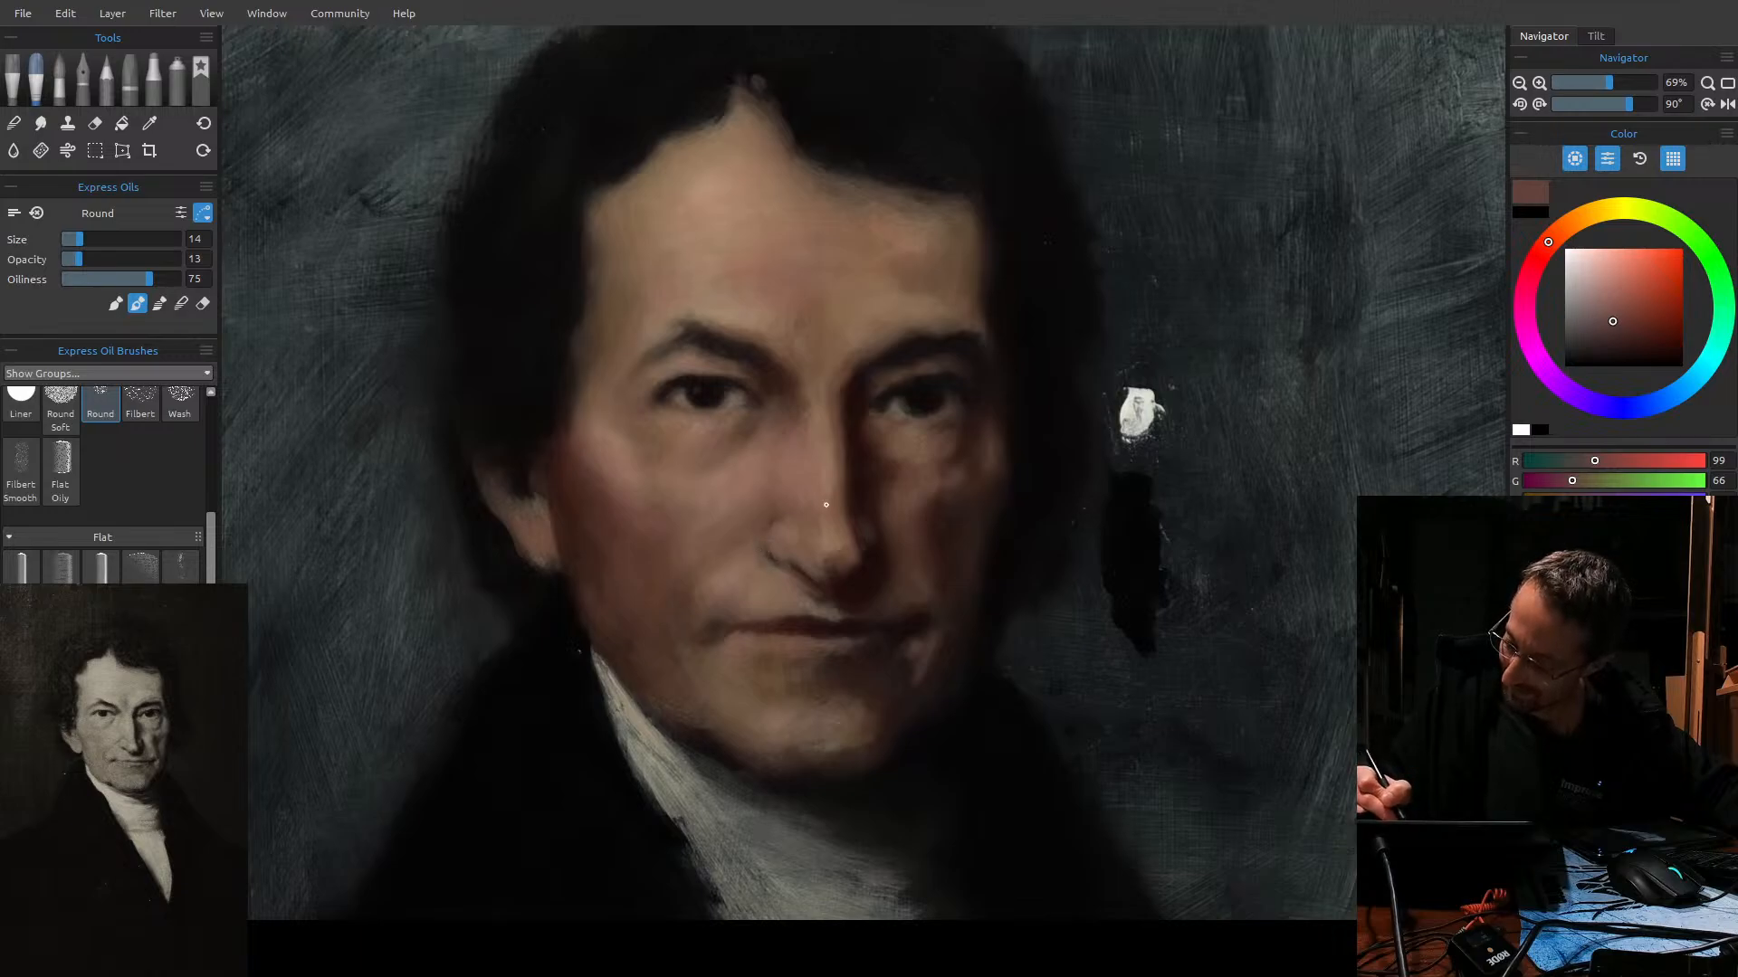
Mix a darker red-brown (R 79, G 45) for the nostril crease at brush size 9, and save the painting.
{"action": "left_click", "coordinate": [1630, 328]}
{"action": "left_click_drag", "start_coordinate": [1630, 328], "coordinate": [1628, 330]}
{"action": "key", "text": "["}
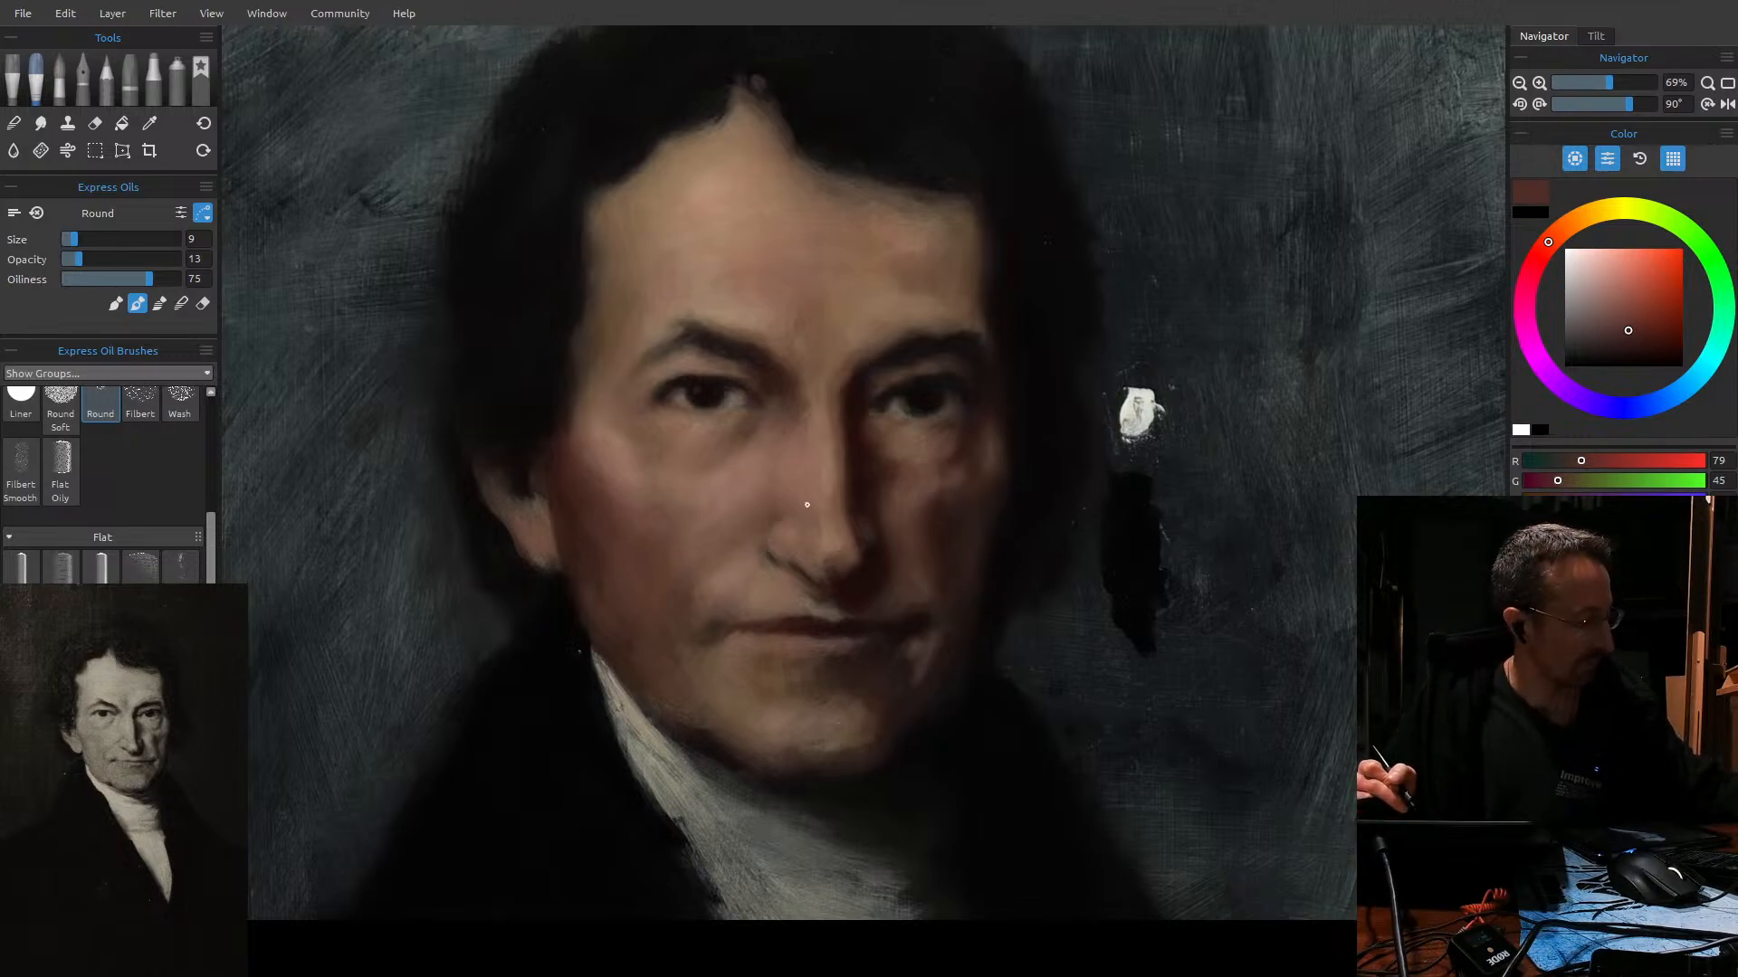
{"action": "key", "text": "ctrl+s"}
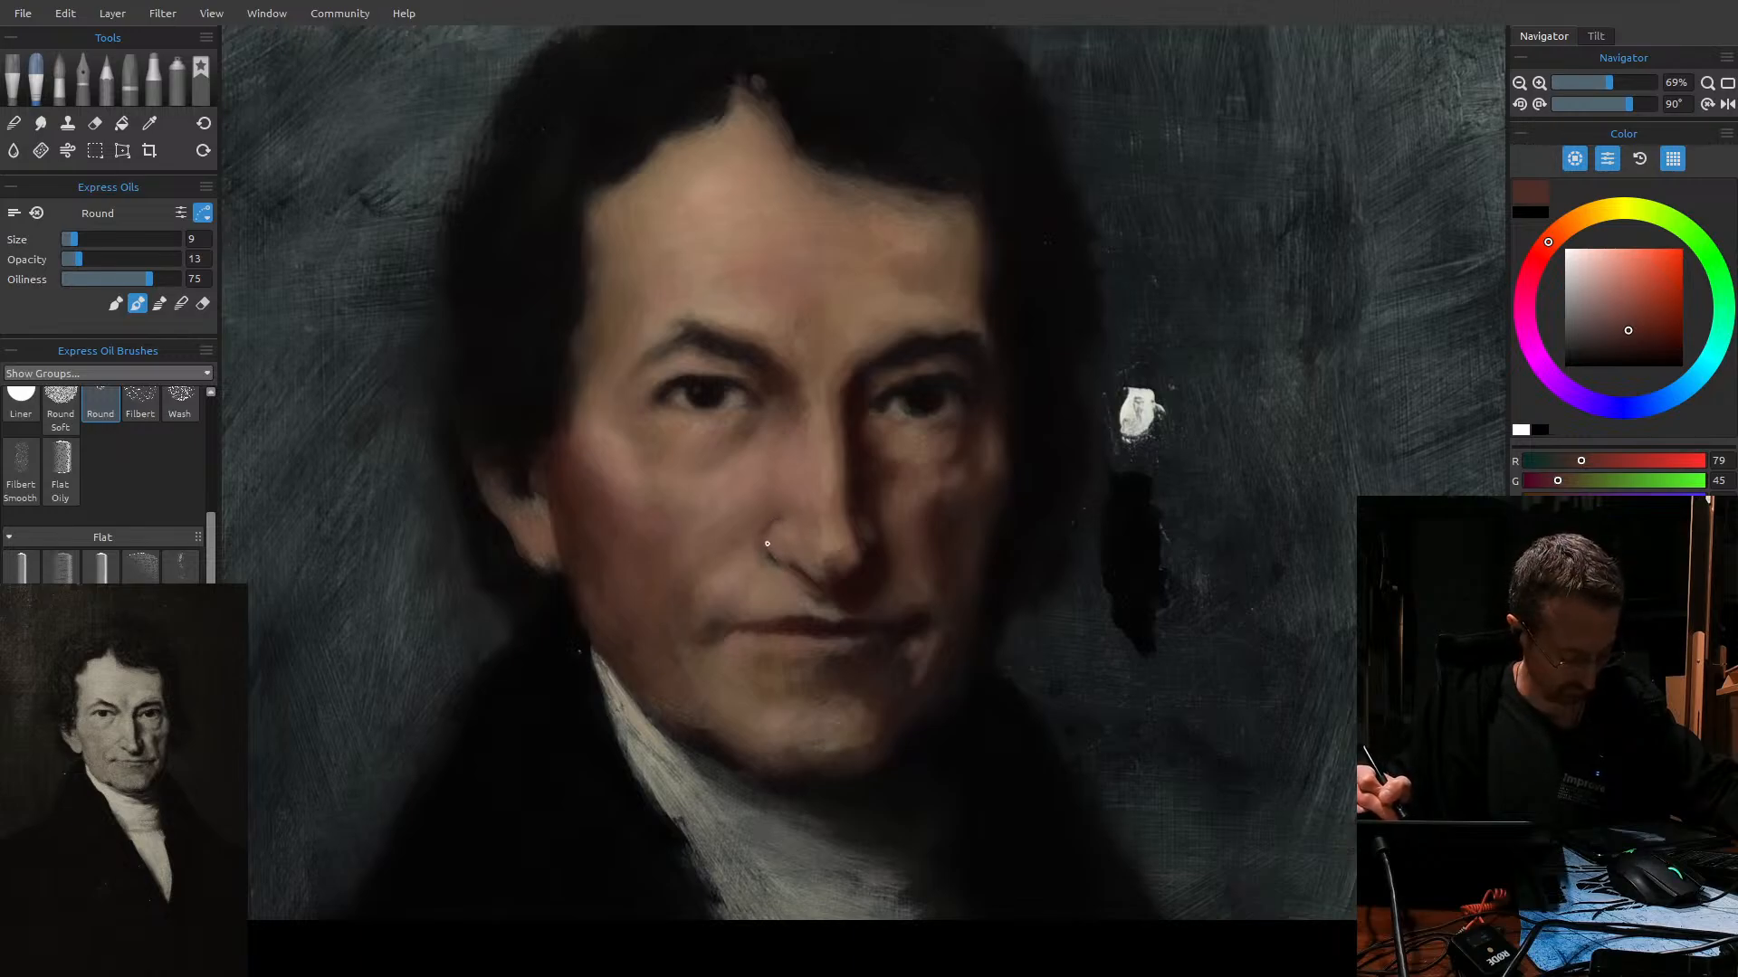
Deepen the shadows around the nostril and under the nose with the dark red-brown, using brush sizes 10, 25 and 12.
{"action": "key", "text": "bracketright"}
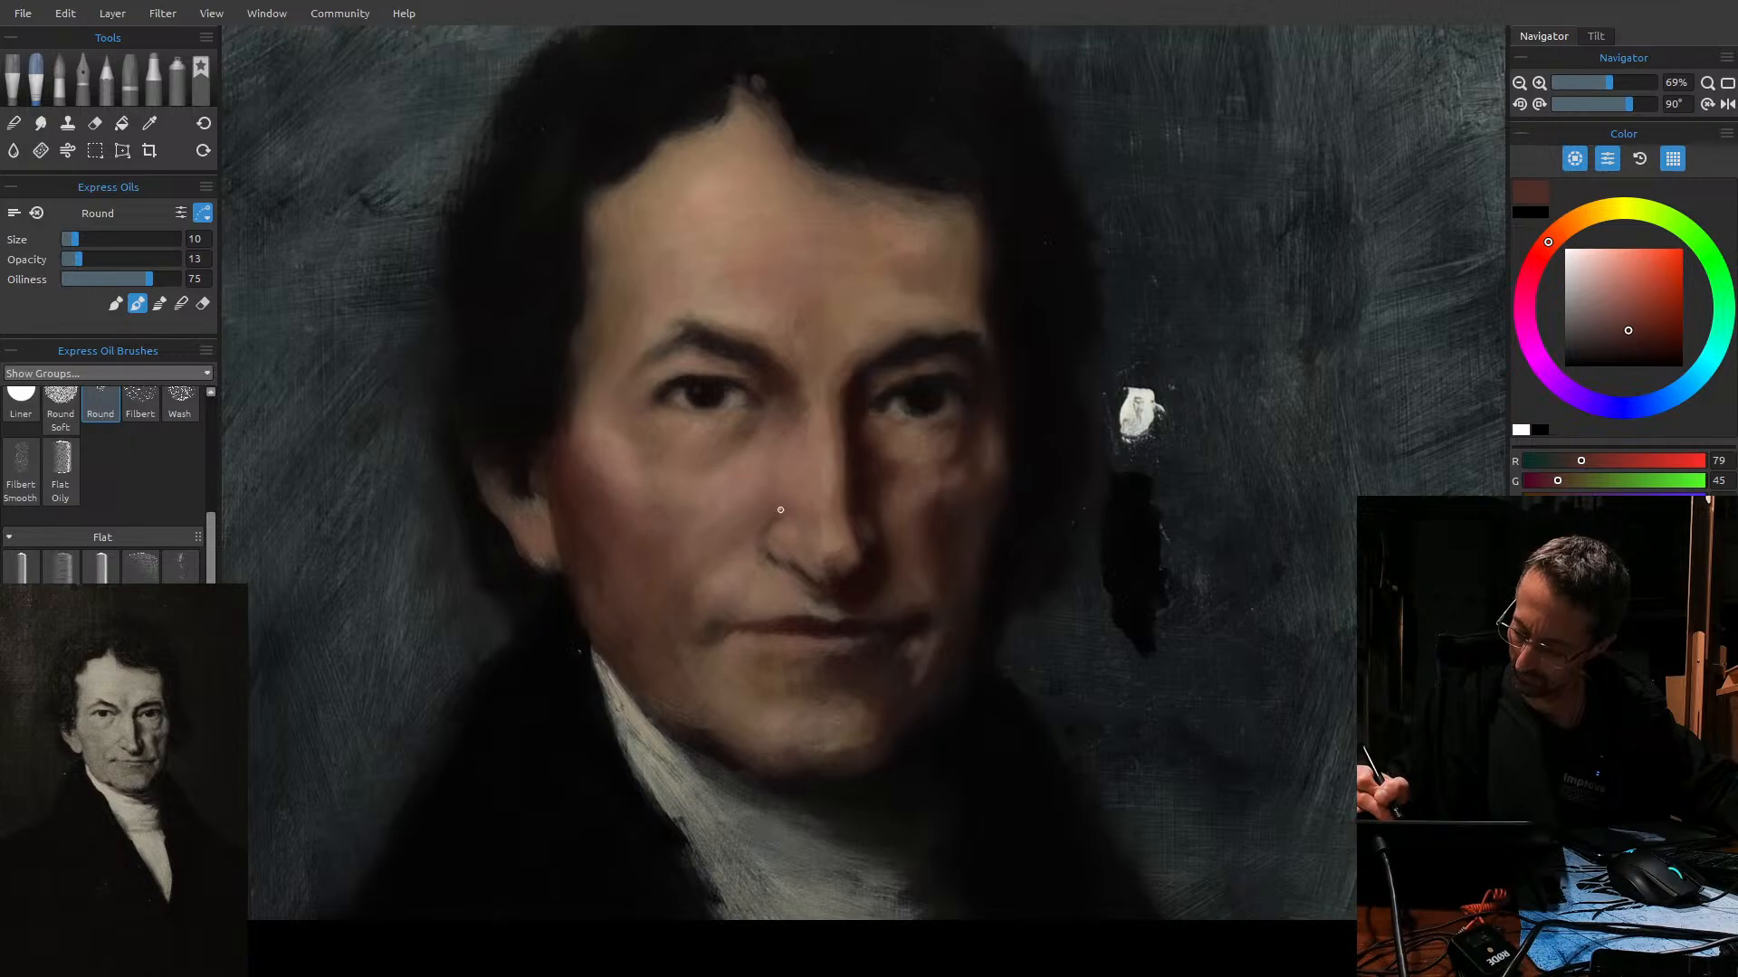
{"action": "key", "text": "bracketright"}
{"action": "key", "text": "bracketright"}
{"action": "key", "text": "bracketright"}
{"action": "key", "text": "bracketright"}
{"action": "key", "text": "bracketright"}
{"action": "key", "text": "bracketright"}
{"action": "key", "text": "bracketright"}
{"action": "key", "text": "bracketright"}
{"action": "key", "text": "bracketright"}
{"action": "key", "text": "bracketright"}
{"action": "key", "text": "bracketright"}
{"action": "key", "text": "bracketright"}
{"action": "key", "text": "bracketright"}
{"action": "key", "text": "bracketright"}
{"action": "key", "text": "bracketright"}
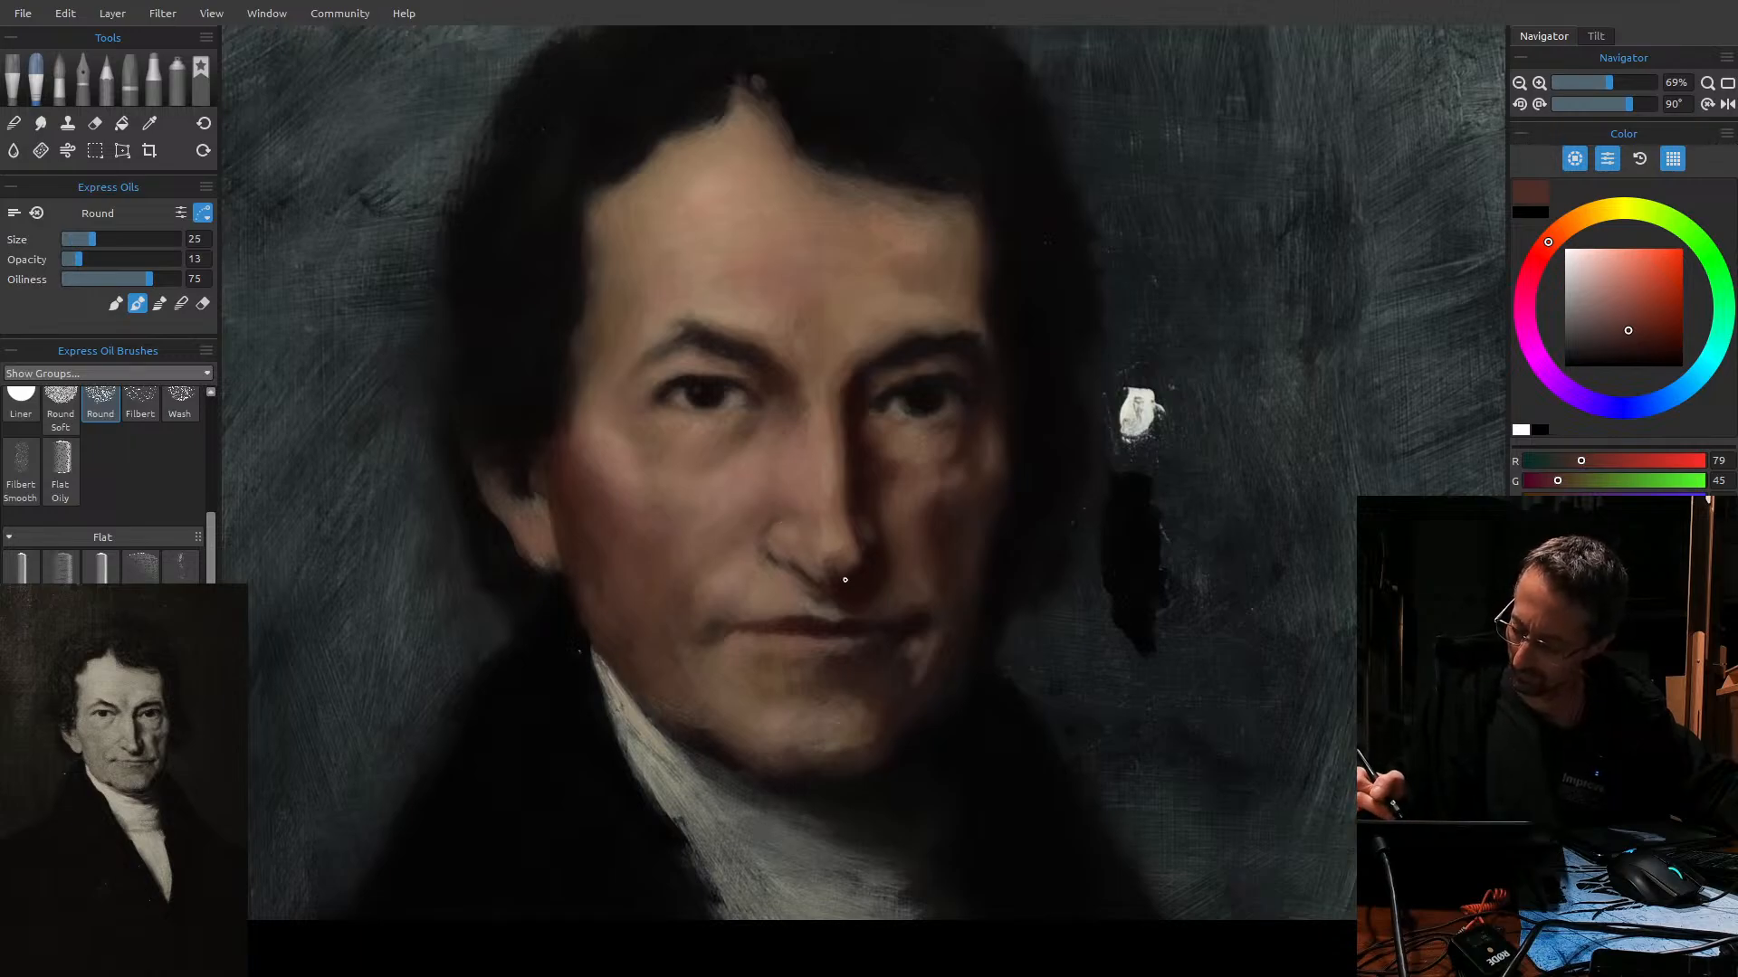
{"action": "key", "text": "bracketleft"}
{"action": "key", "text": "bracketleft"}
{"action": "key", "text": "bracketleft"}
{"action": "key", "text": "bracketleft"}
{"action": "key", "text": "bracketleft"}
{"action": "key", "text": "bracketleft"}
{"action": "key", "text": "bracketleft"}
{"action": "key", "text": "bracketleft"}
{"action": "key", "text": "bracketleft"}
{"action": "key", "text": "bracketleft"}
{"action": "key", "text": "bracketleft"}
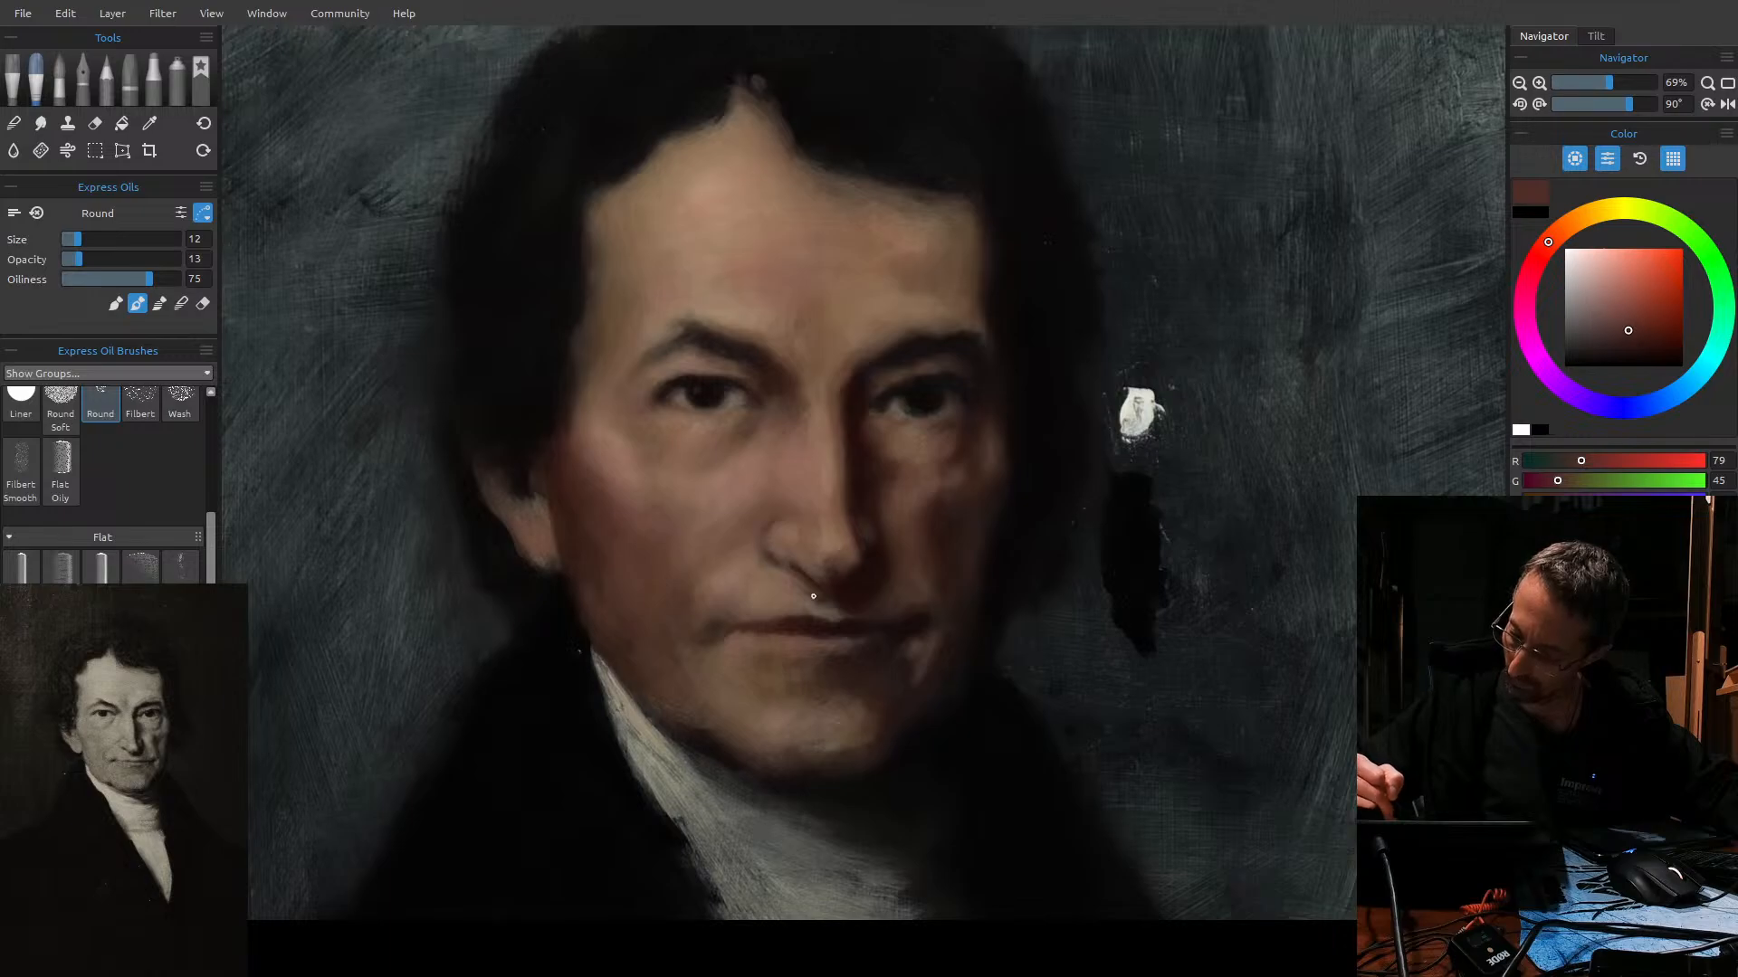
Mix a light pink (R 166, G 115) and blend the skin around the lit nostril, using brush sizes 12, 25 and 35.
{"action": "left_click", "coordinate": [1613, 306]}
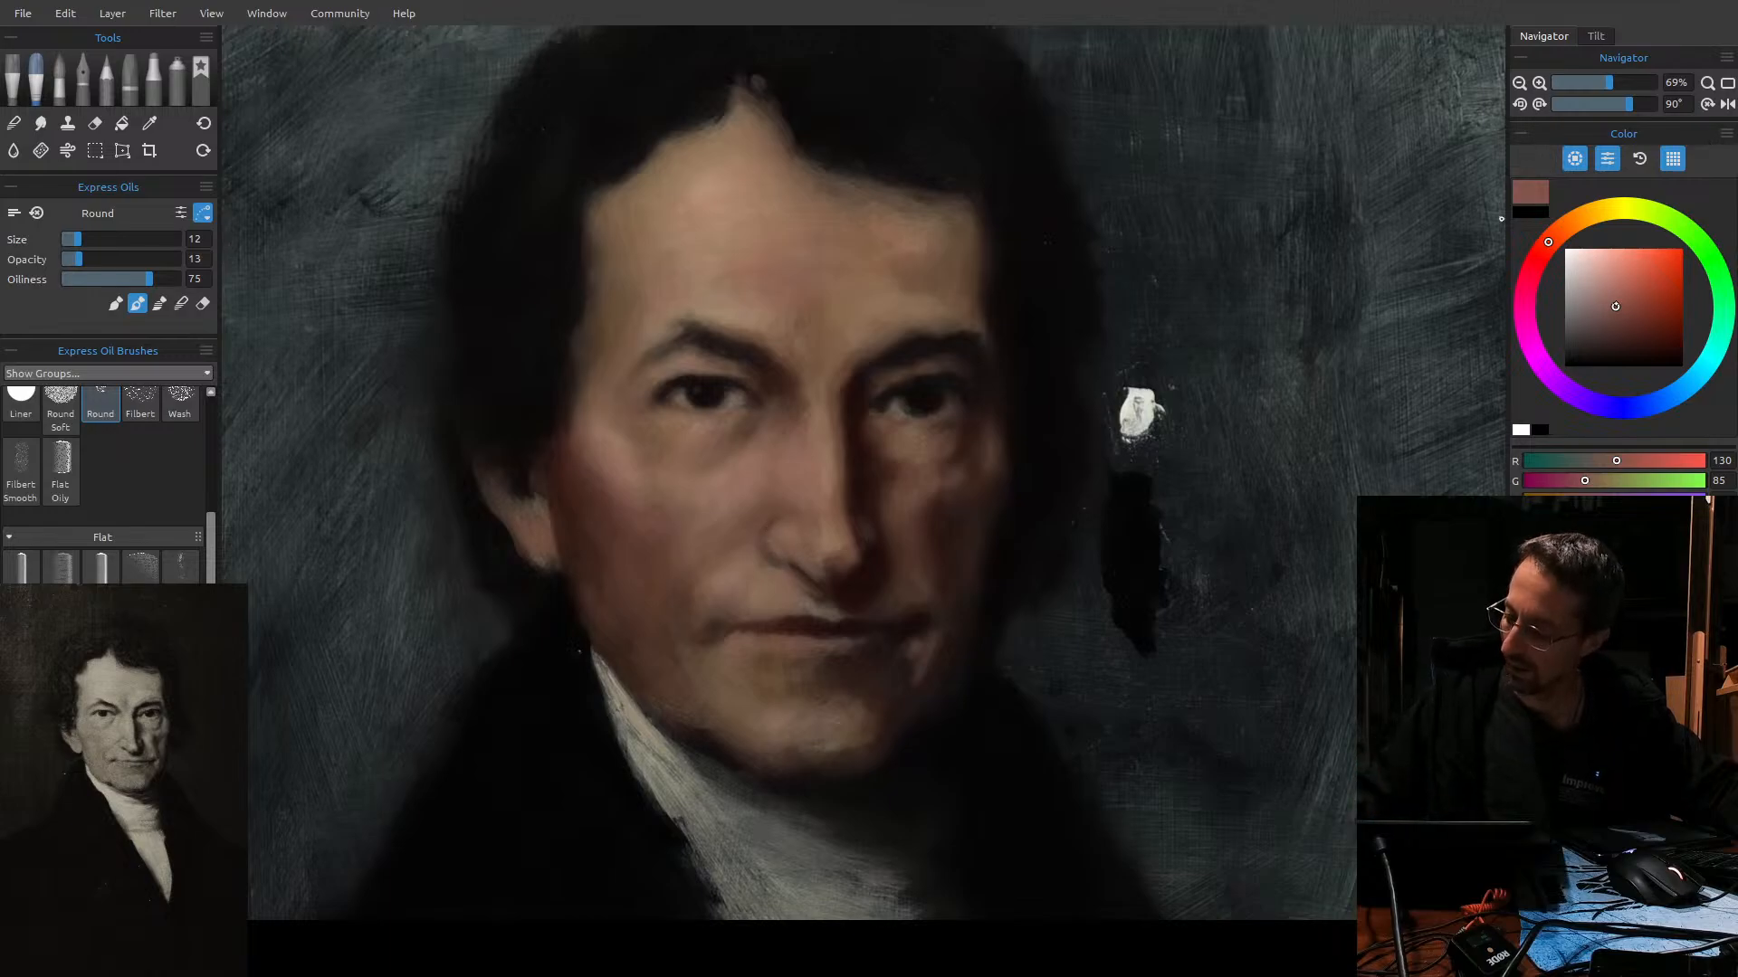
{"action": "left_click", "coordinate": [1608, 290]}
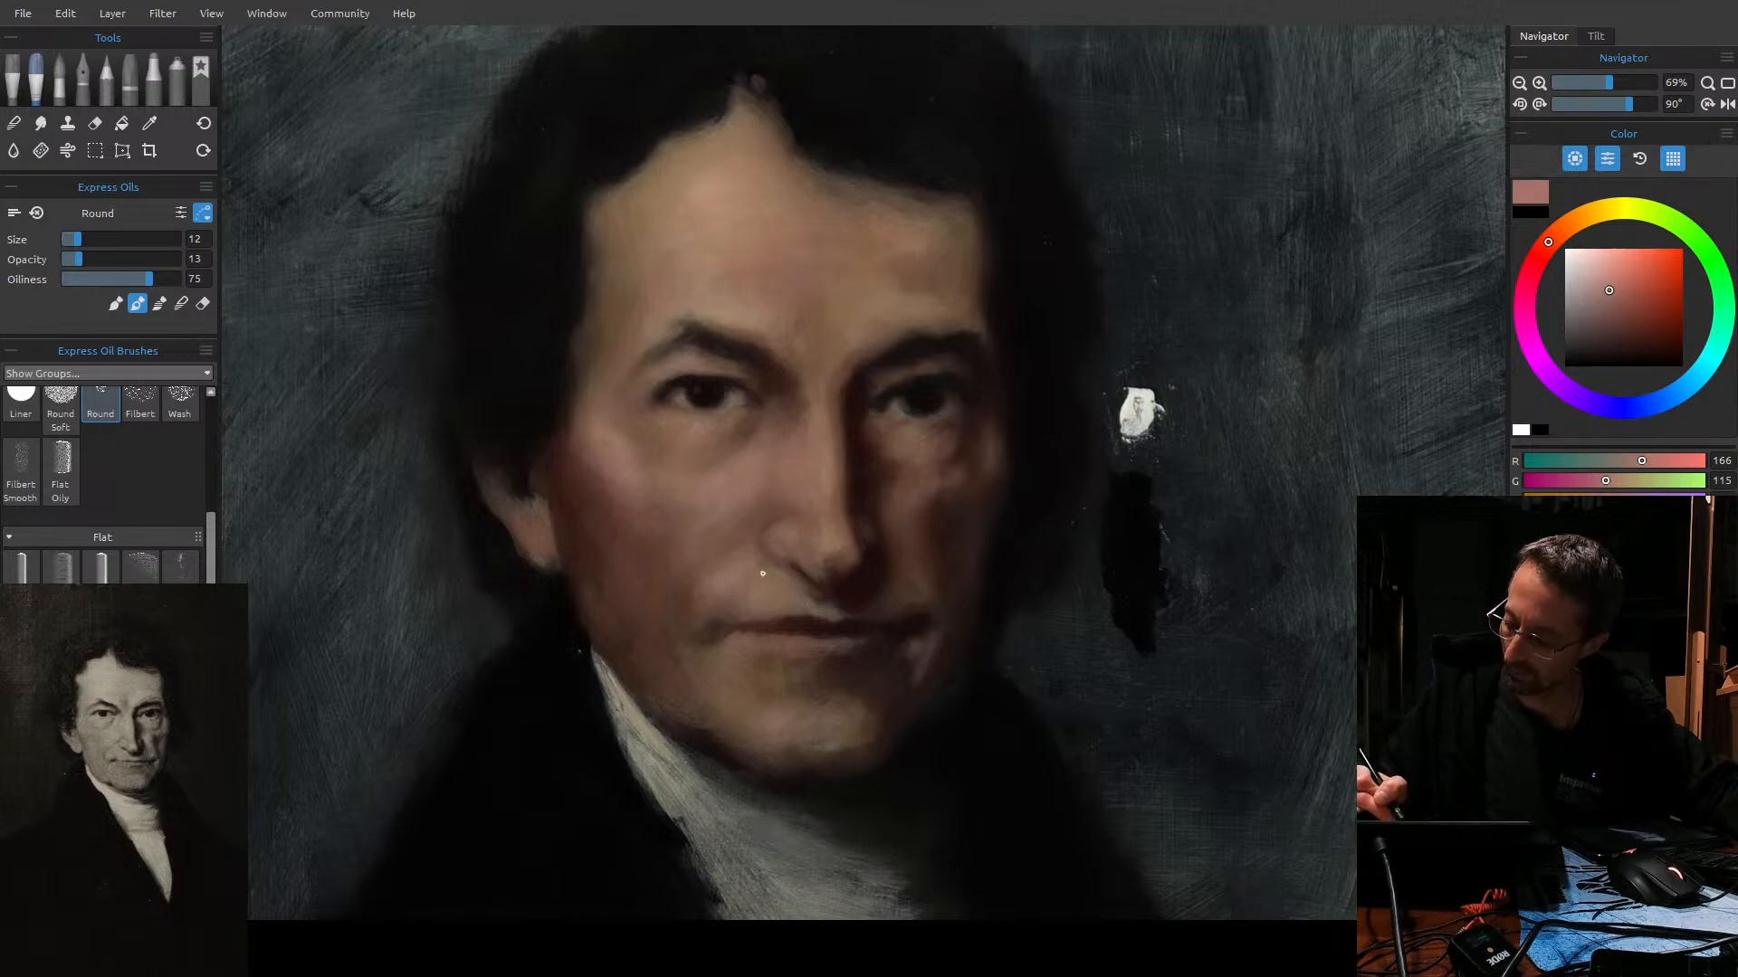
{"action": "key", "text": "bracketright"}
{"action": "key", "text": "bracketright"}
{"action": "key", "text": "bracketright"}
{"action": "key", "text": "bracketright"}
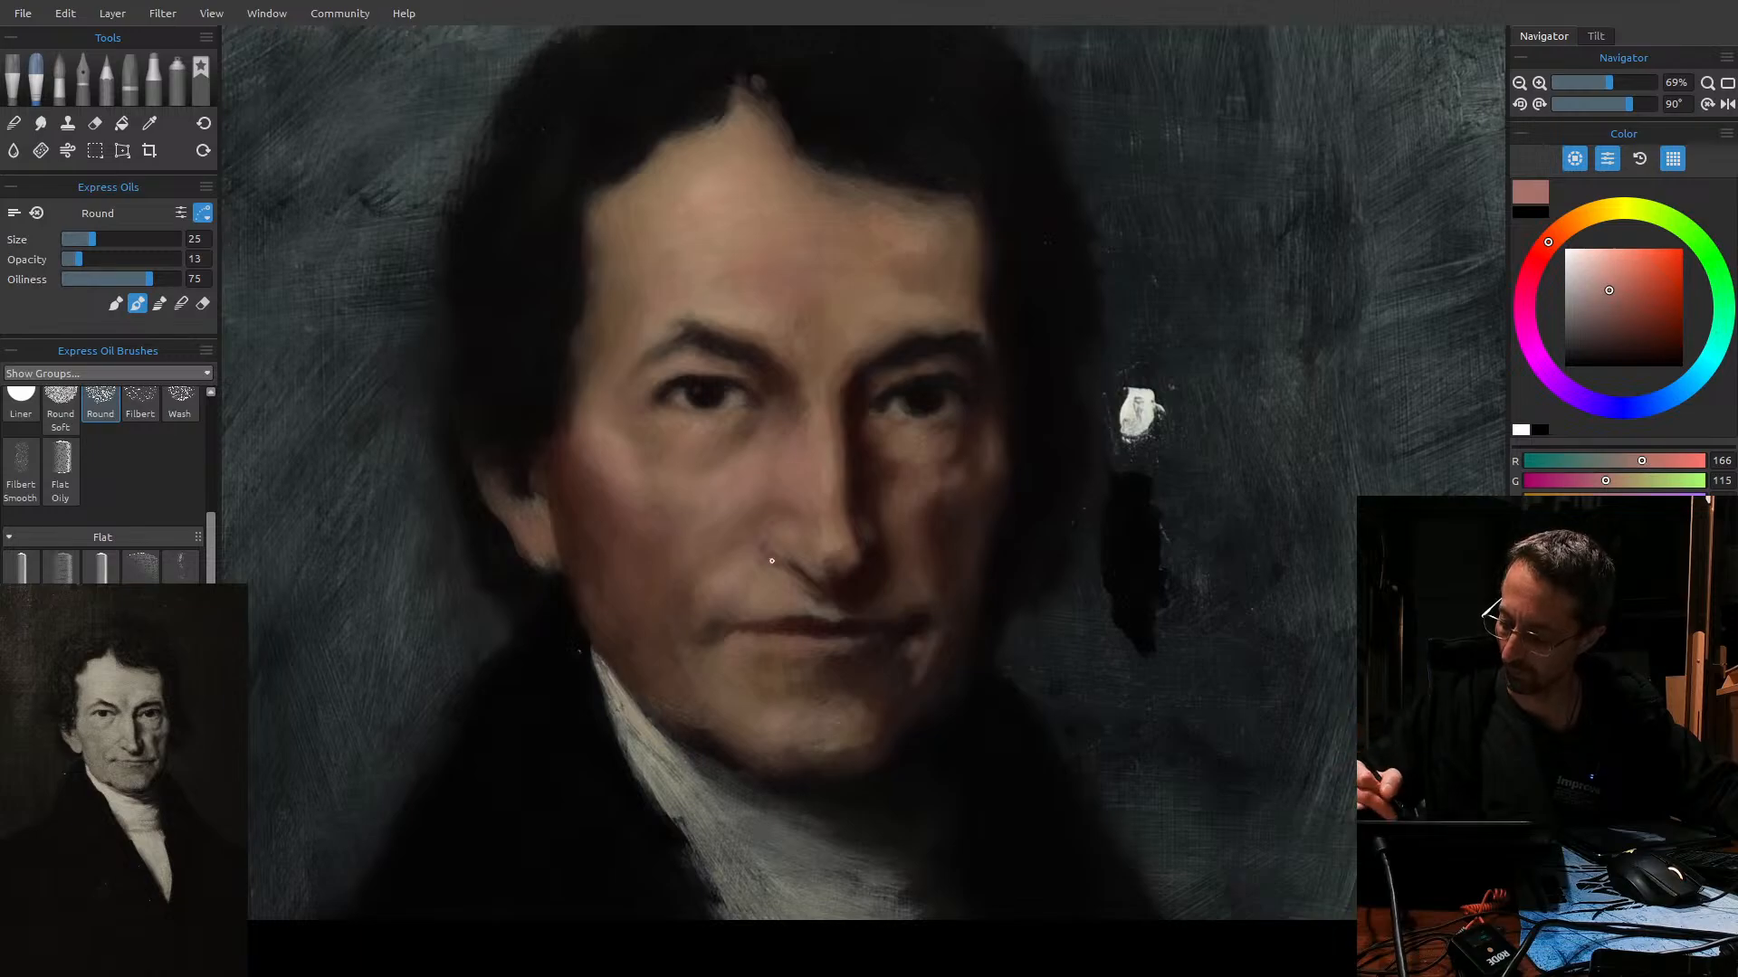
{"action": "key", "text": "]"}
{"action": "key", "text": "]"}
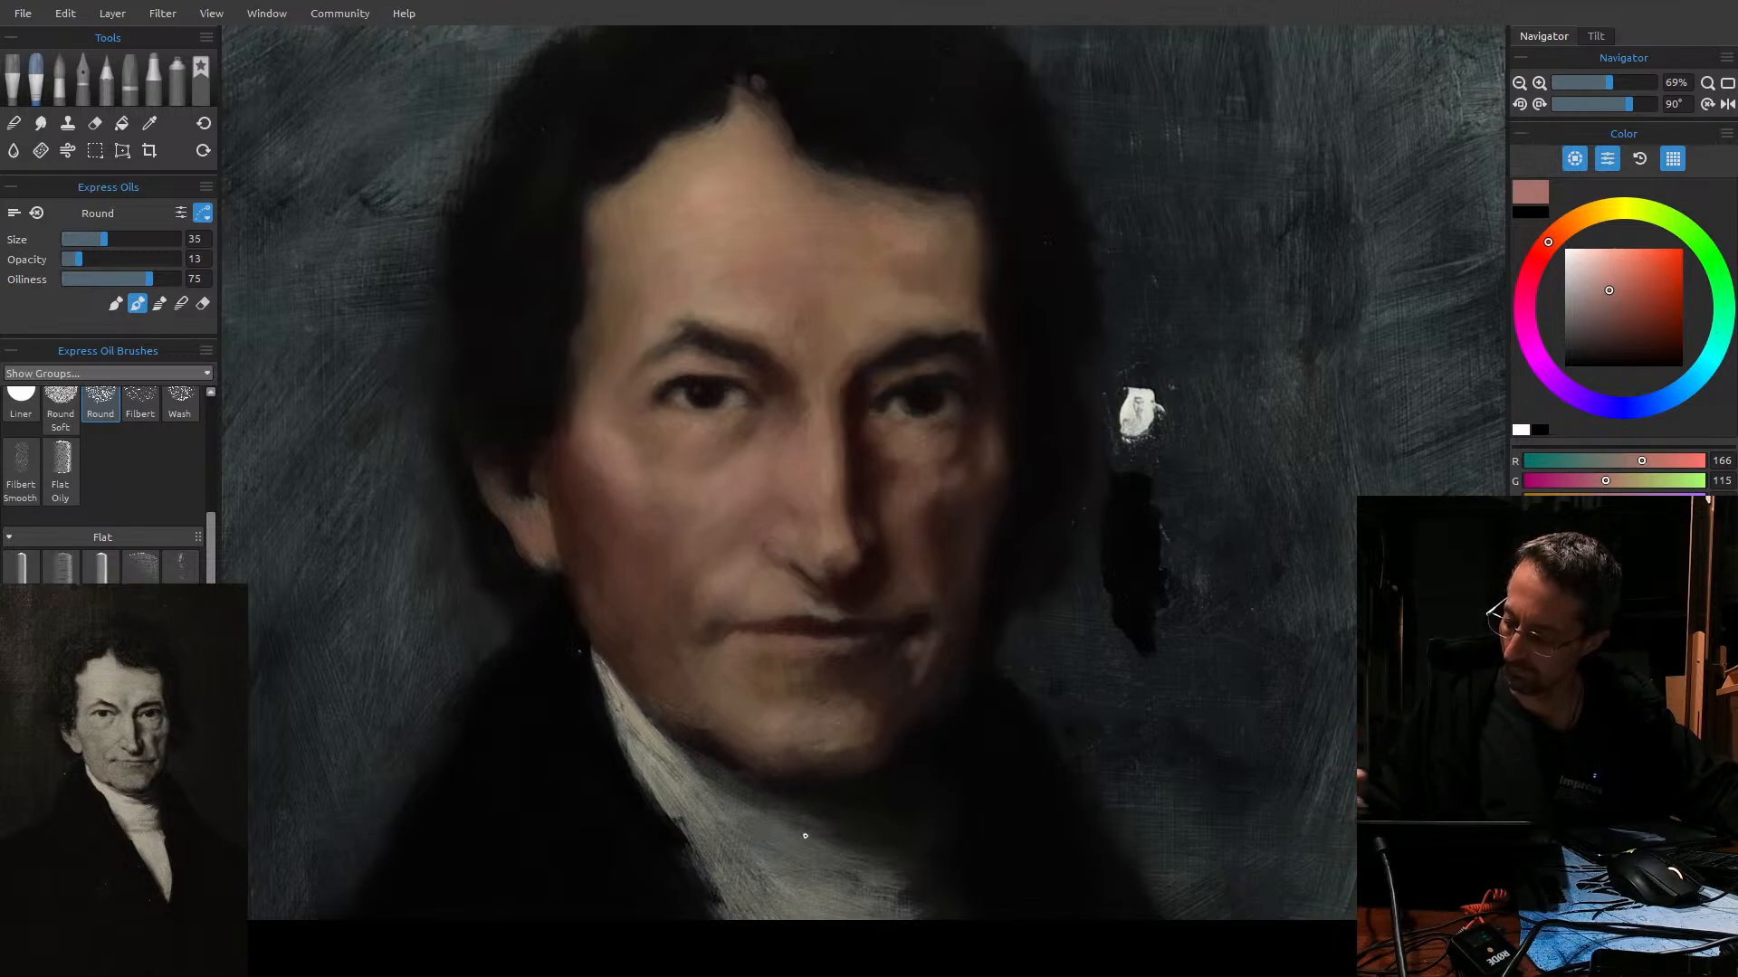
Darken the colour to a muted brown (R 121, G 84) and shade the lit side of the nose, using brush sizes 25 and 14.
{"action": "left_click", "coordinate": [1609, 312]}
{"action": "key", "text": "["}
{"action": "key", "text": "["}
{"action": "key", "text": "["}
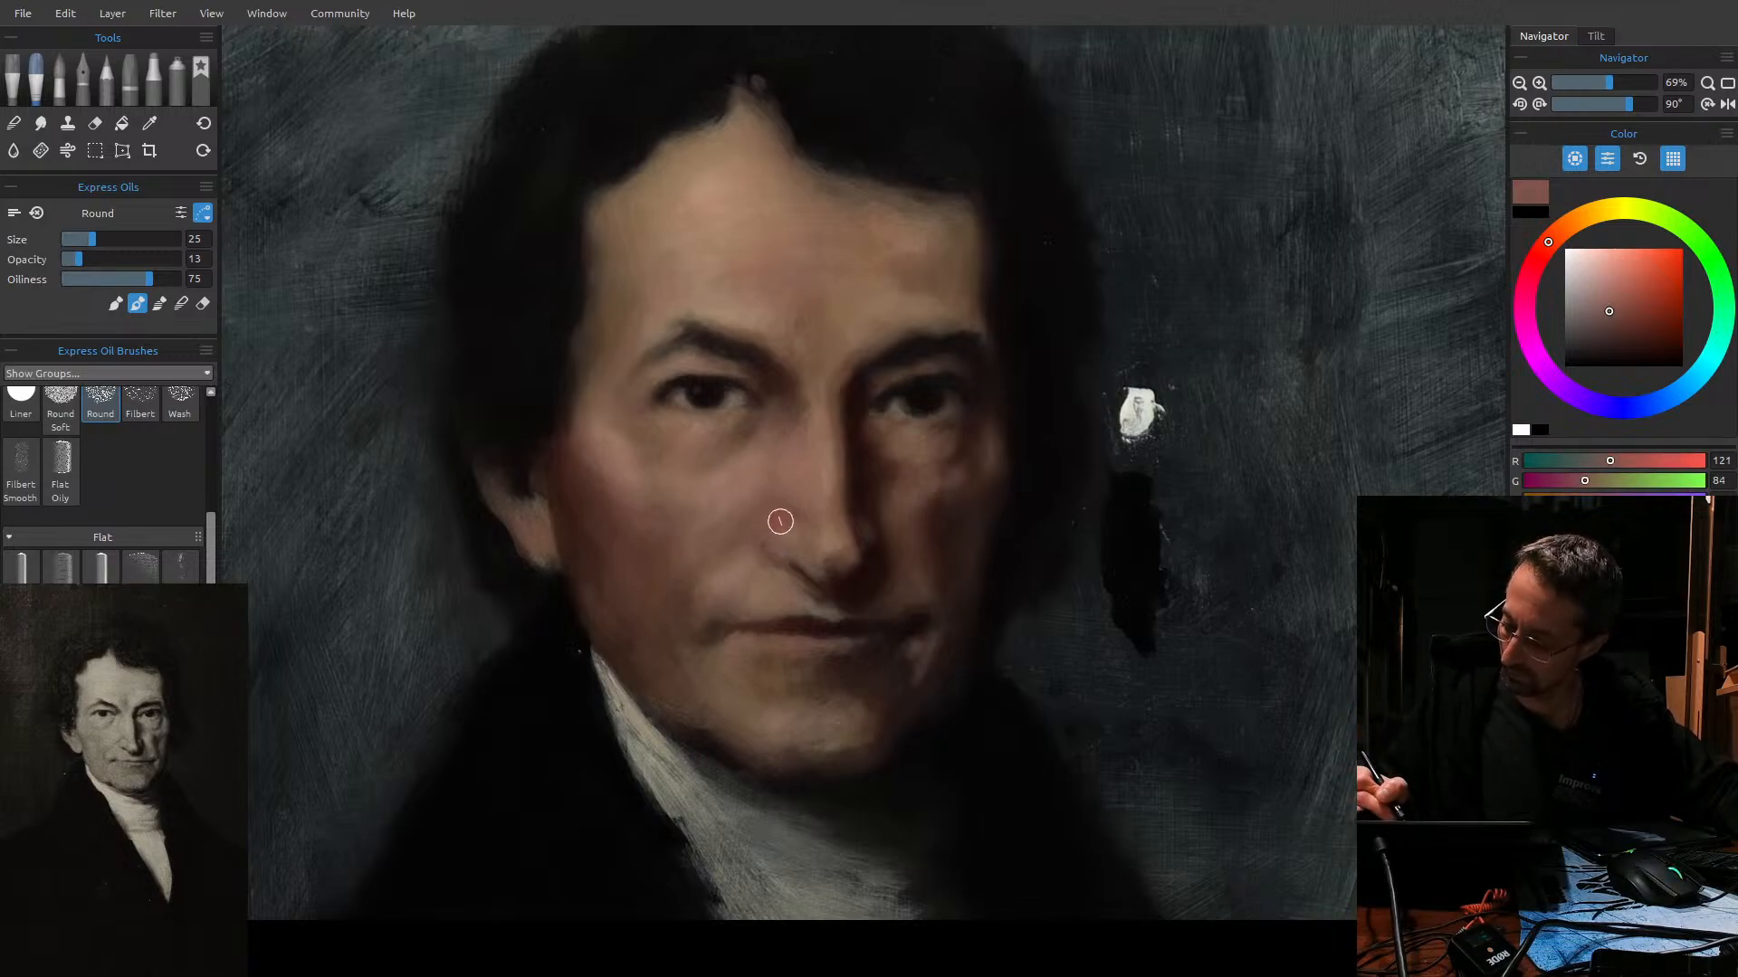
{"action": "key", "text": "["}
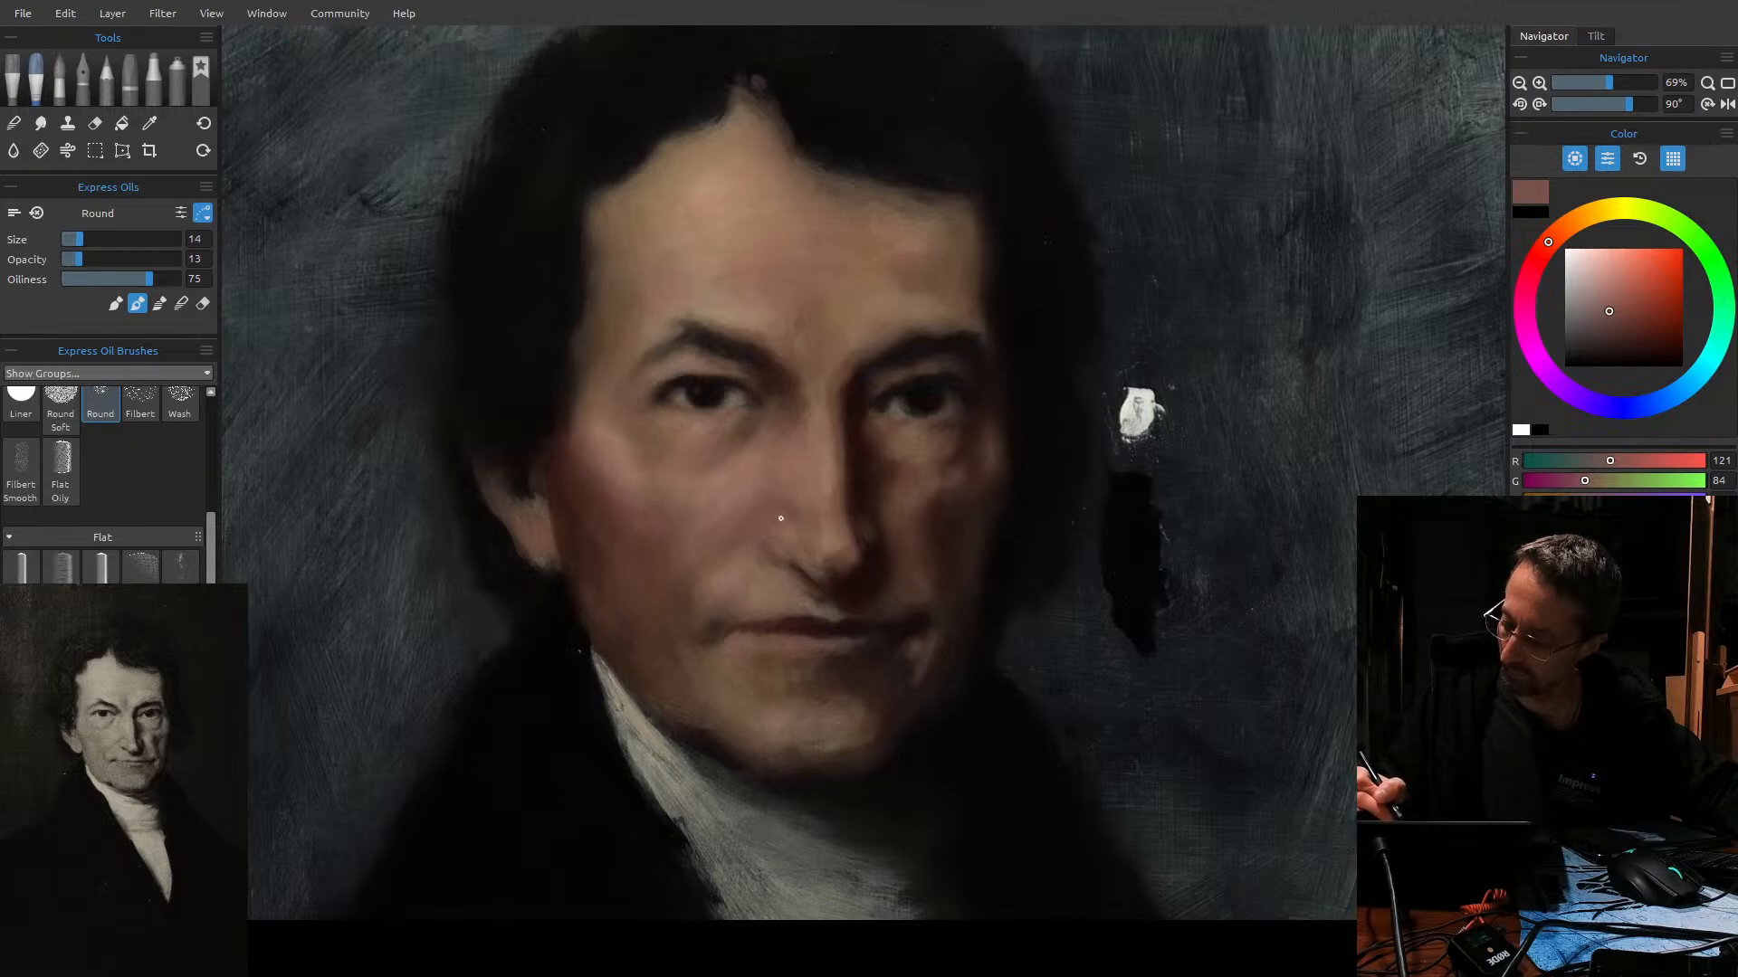
Mix a deeper brown (R 89, G 57) and shade the nostril crease and cheek fold, using brush sizes 12, 16 and 20.
{"action": "left_click", "coordinate": [1620, 326]}
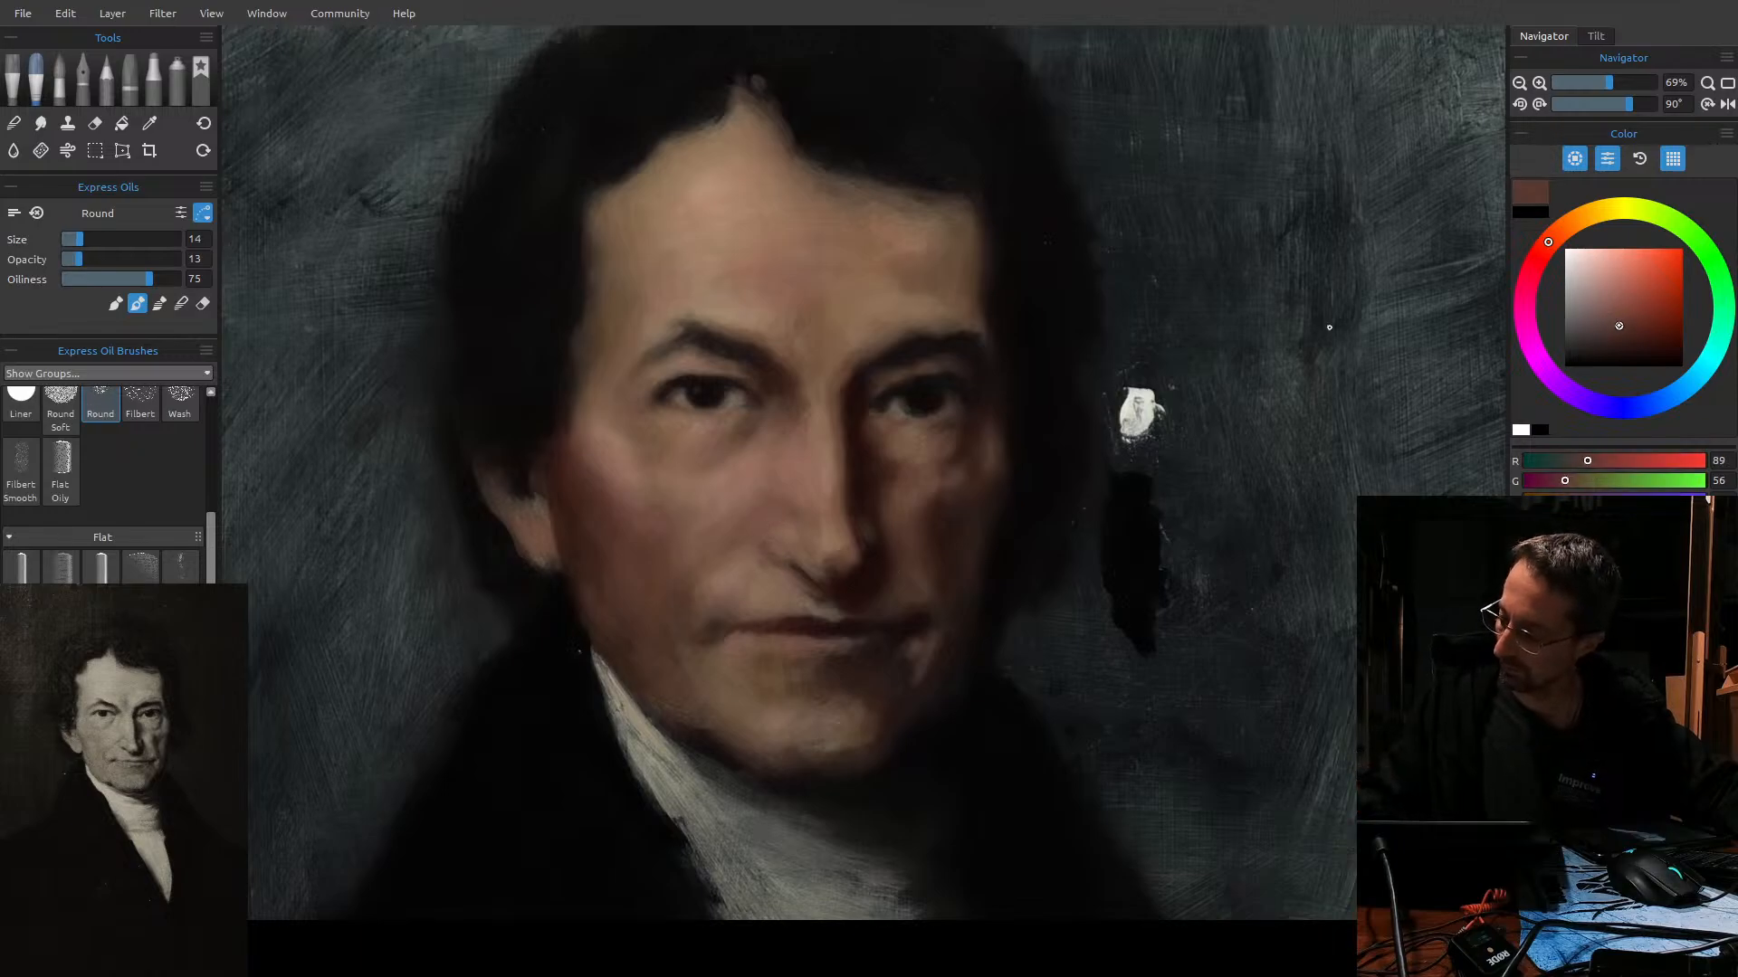
{"action": "key", "text": "["}
{"action": "key", "text": "["}
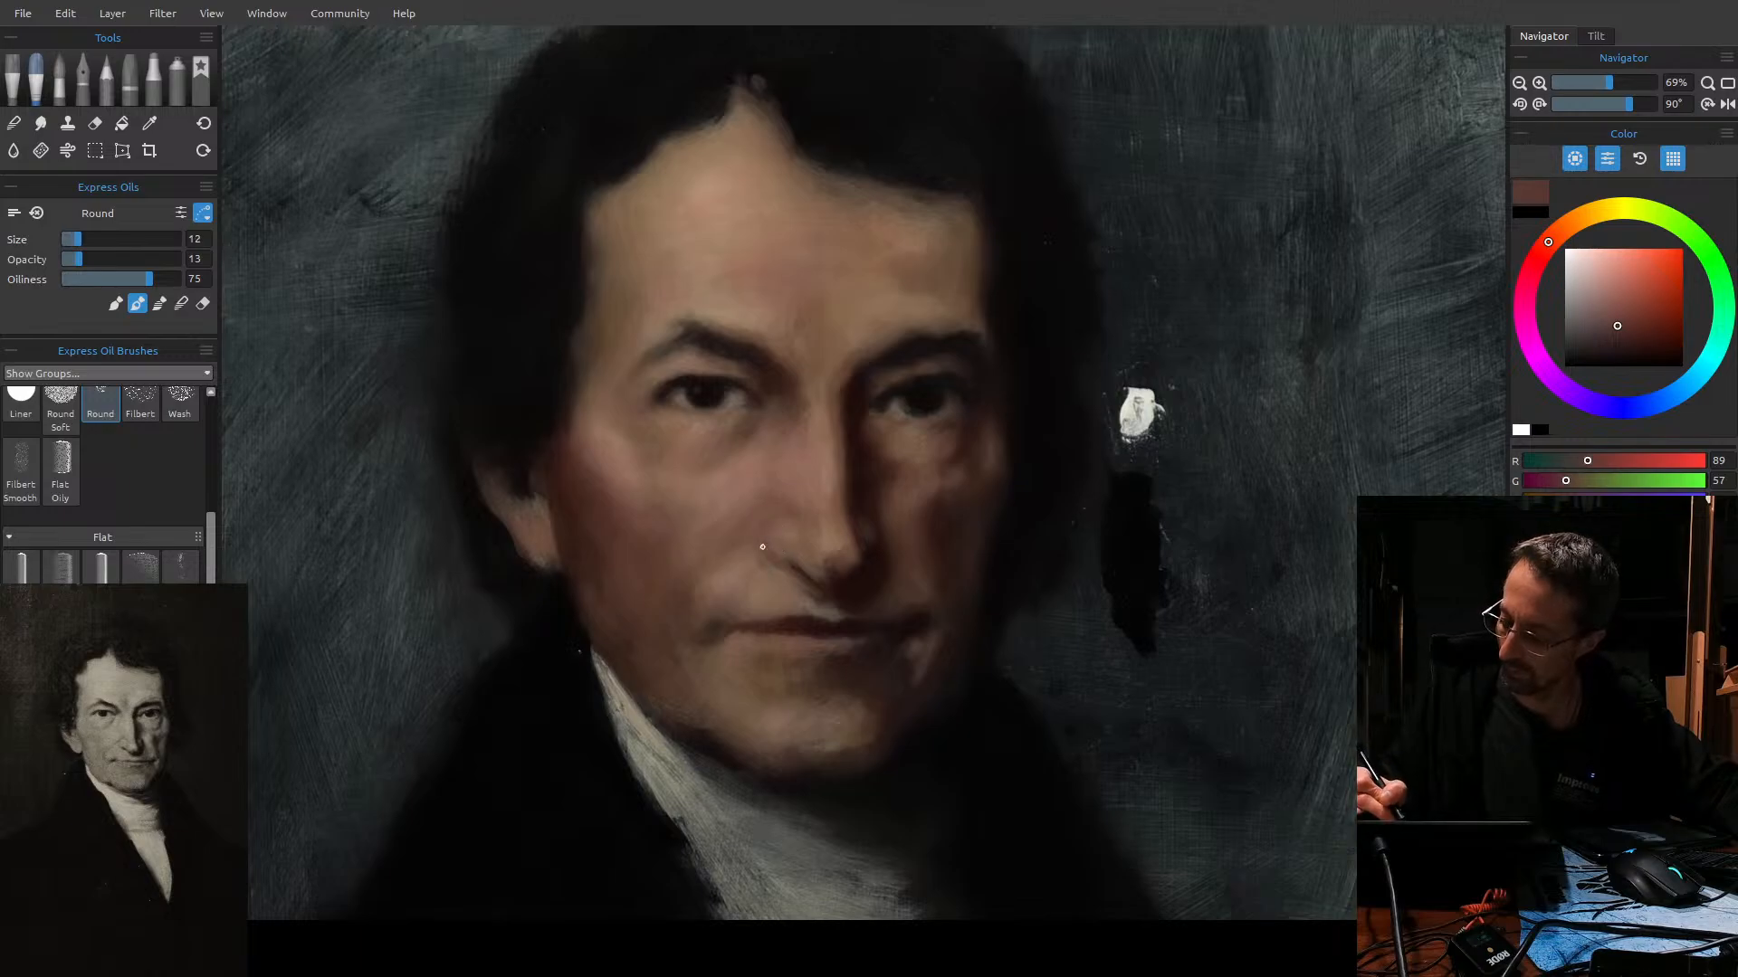
{"action": "key", "text": "]"}
{"action": "key", "text": "]"}
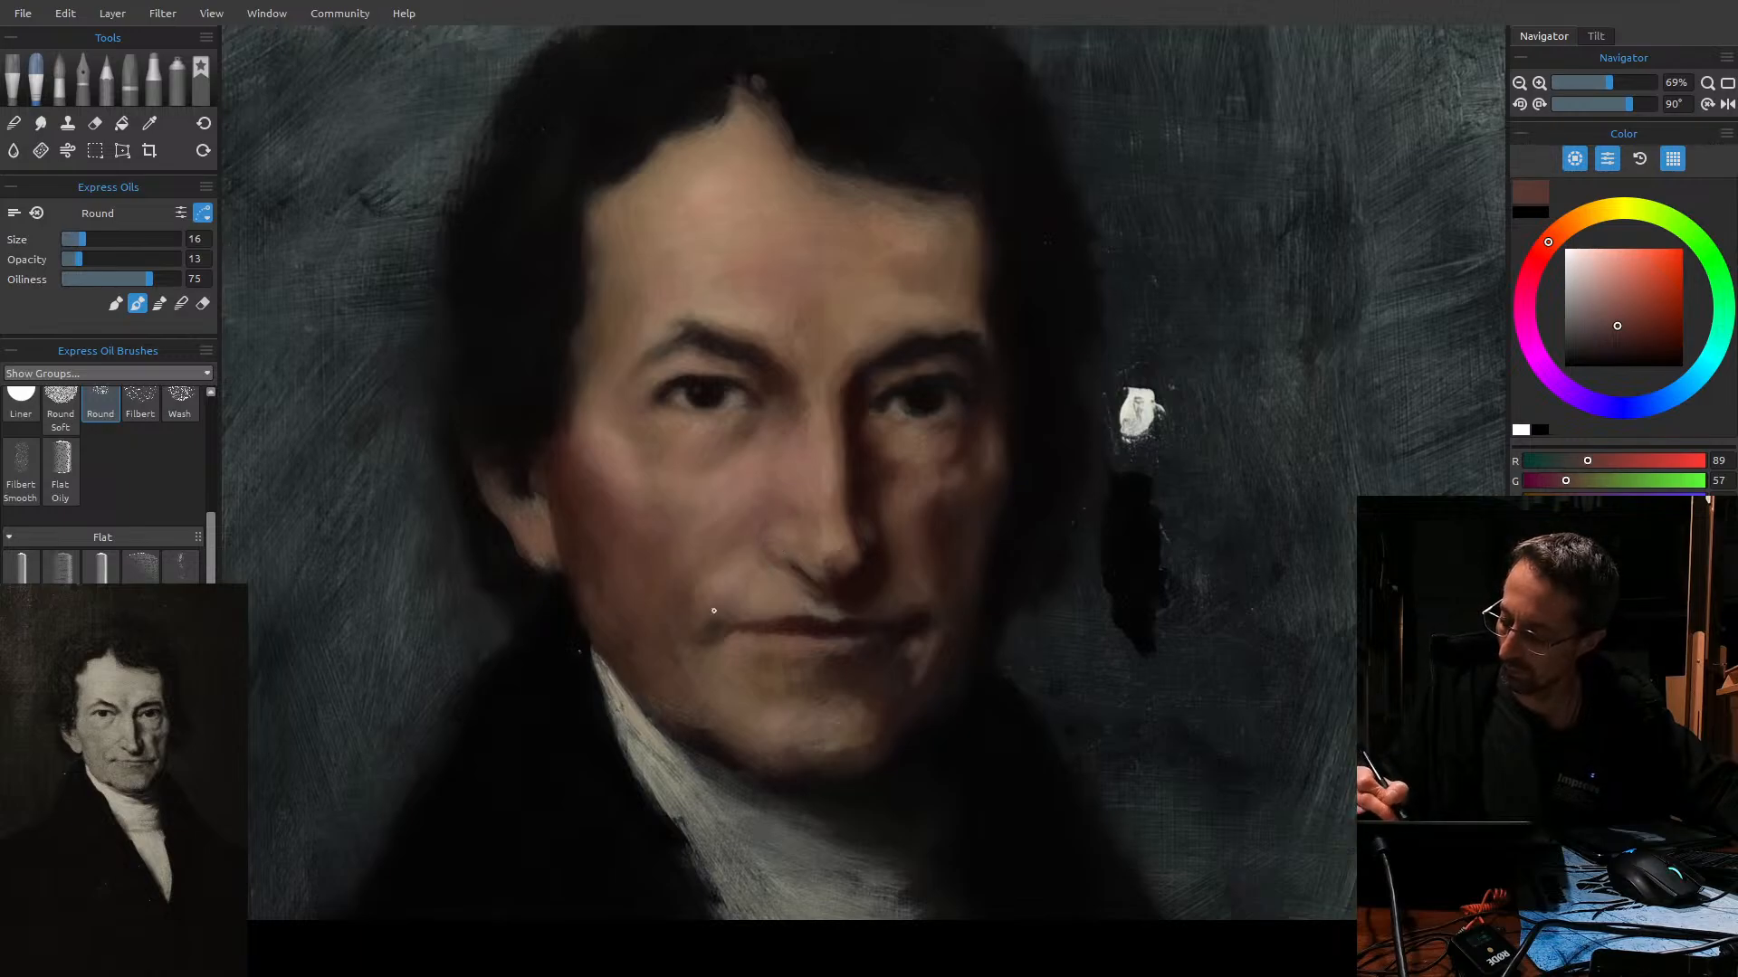
{"action": "key", "text": "]"}
{"action": "key", "text": "]"}
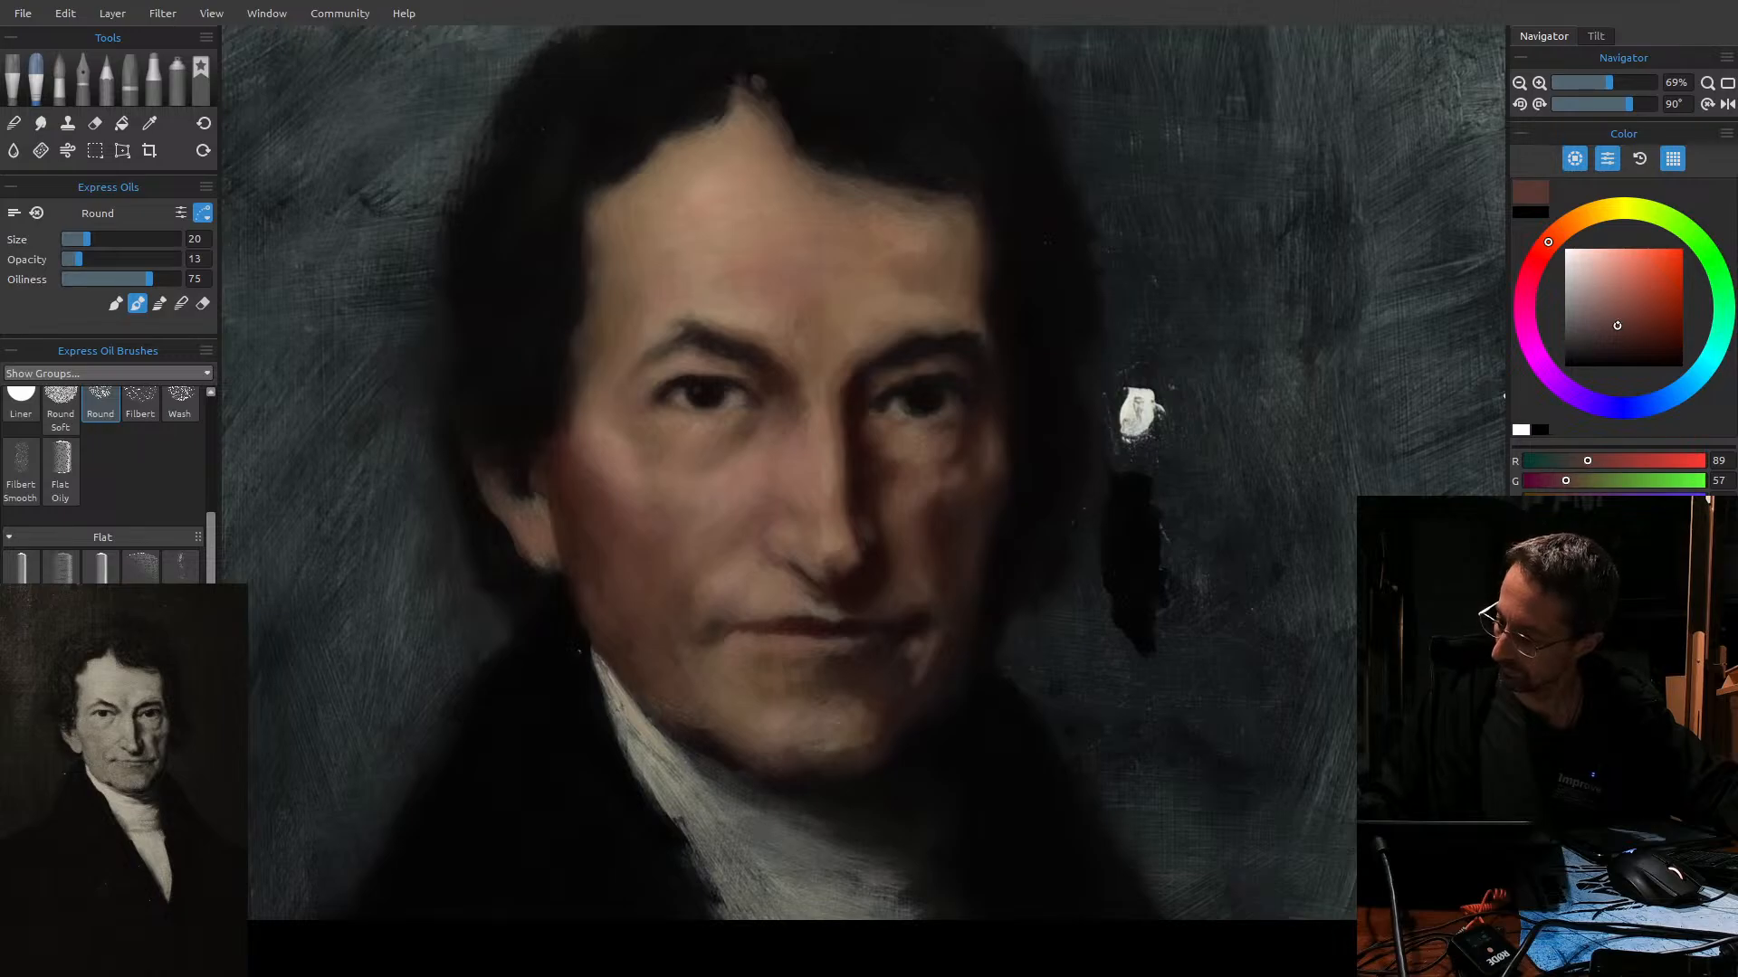
Mix a mid pinkish flesh tone (R 146, G 105) and blend the nostril wing and upper lip, using brush sizes 18 and 30.
{"action": "left_click_drag", "start_coordinate": [1618, 325], "coordinate": [1605, 298]}
{"action": "key", "text": "["}
{"action": "key", "text": "["}
{"action": "key", "text": "["}
{"action": "key", "text": "]"}
{"action": "key", "text": "]"}
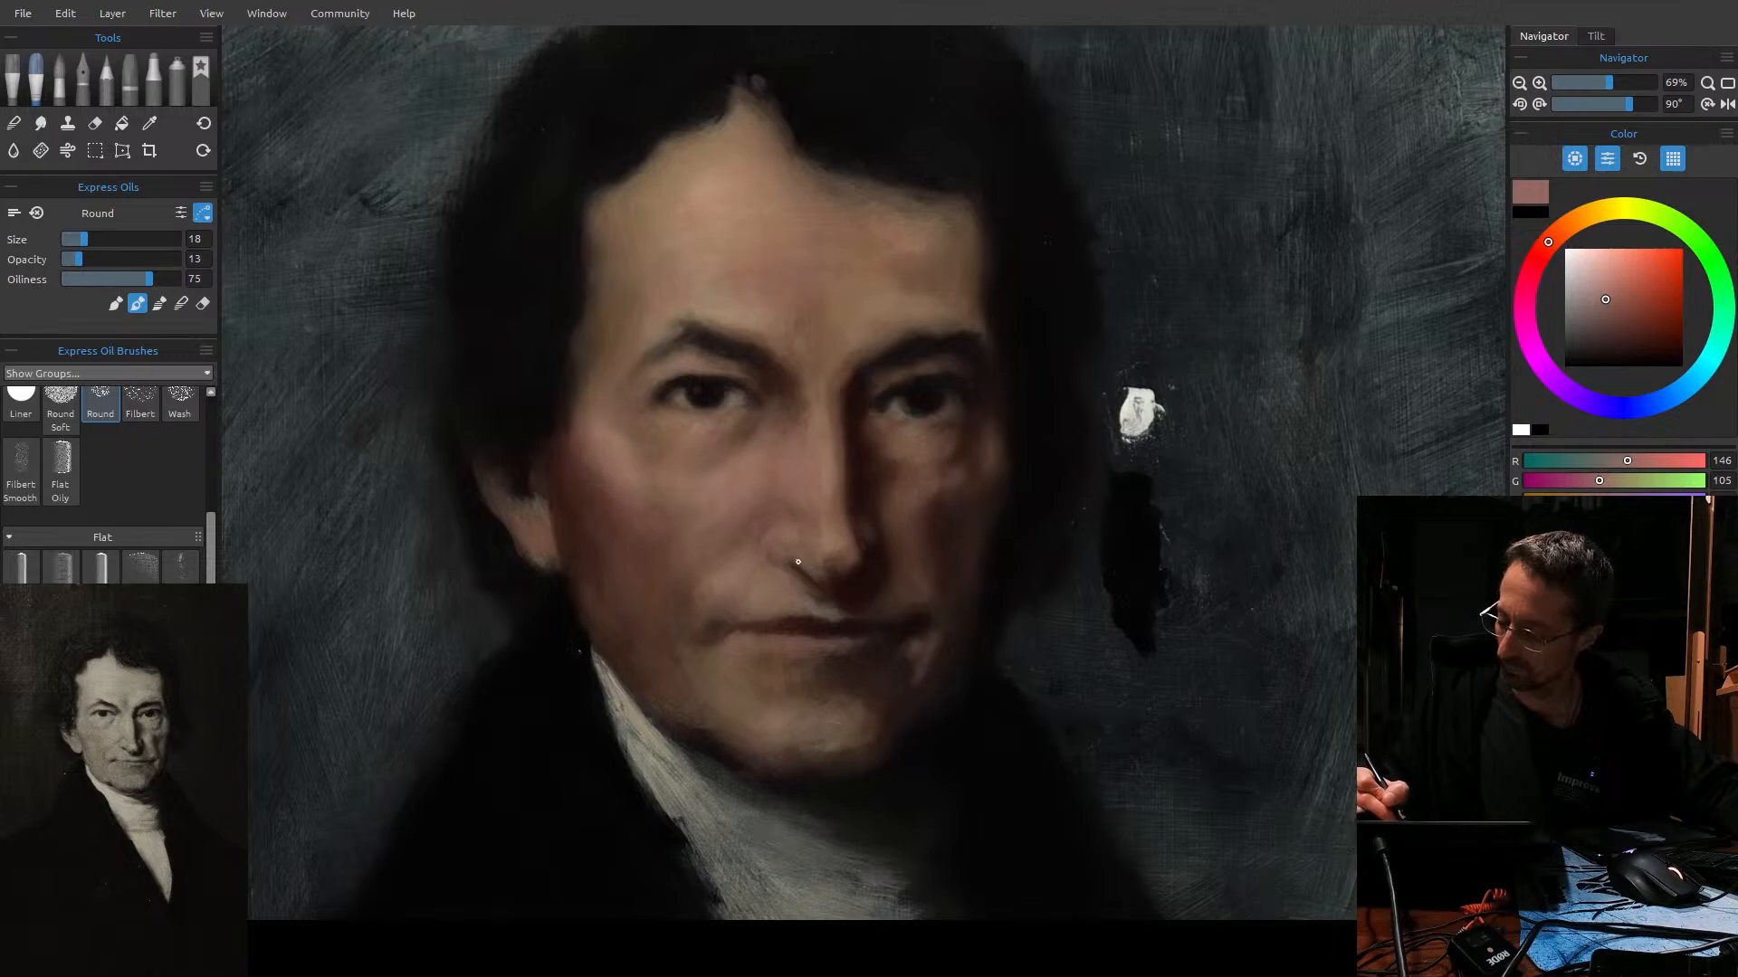
{"action": "key", "text": "]"}
{"action": "key", "text": "]"}
{"action": "key", "text": "]"}
{"action": "key", "text": "]"}
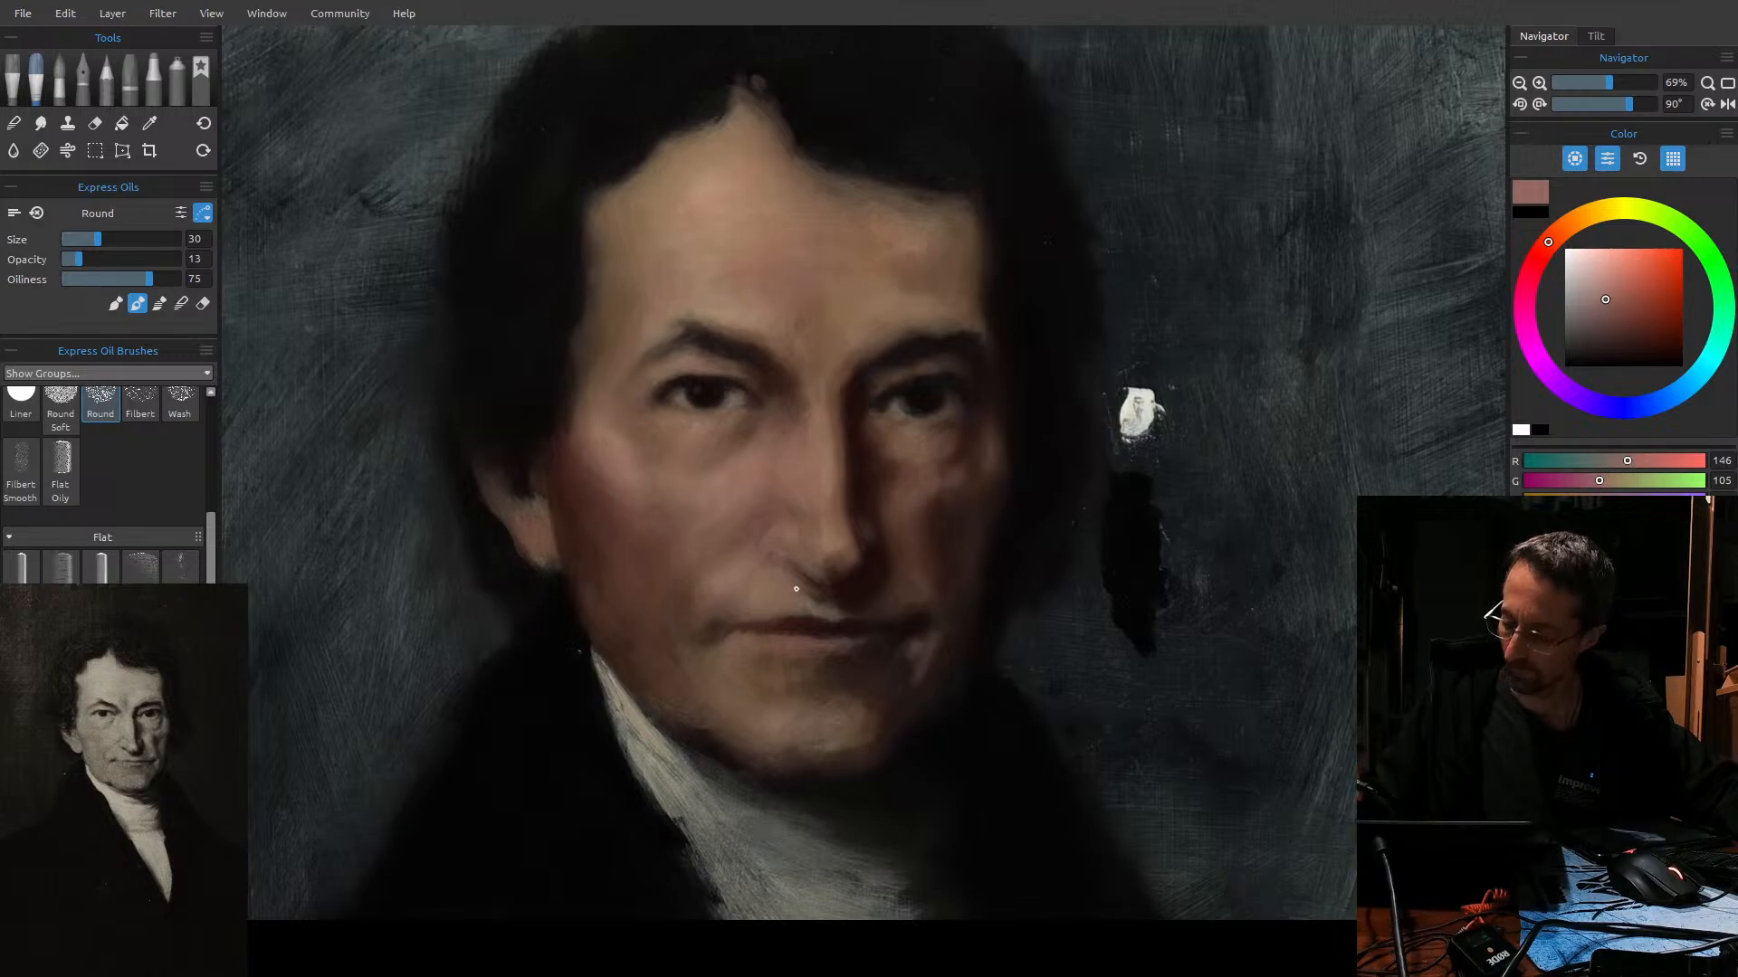
Mix a dark red-brown (R 75, G 38) and accent the underside of the lit nostril at brush size 12.
{"action": "mouse_move", "coordinate": [1626, 333]}
{"action": "left_mouse_down"}
{"action": "mouse_move", "coordinate": [1646, 342]}
{"action": "mouse_move", "coordinate": [1636, 332]}
{"action": "left_mouse_up"}
{"action": "key", "text": "bracketleft"}
{"action": "key", "text": "bracketleft"}
{"action": "key", "text": "bracketleft"}
{"action": "left_click_drag", "start_coordinate": [802, 574], "coordinate": [802, 578]}
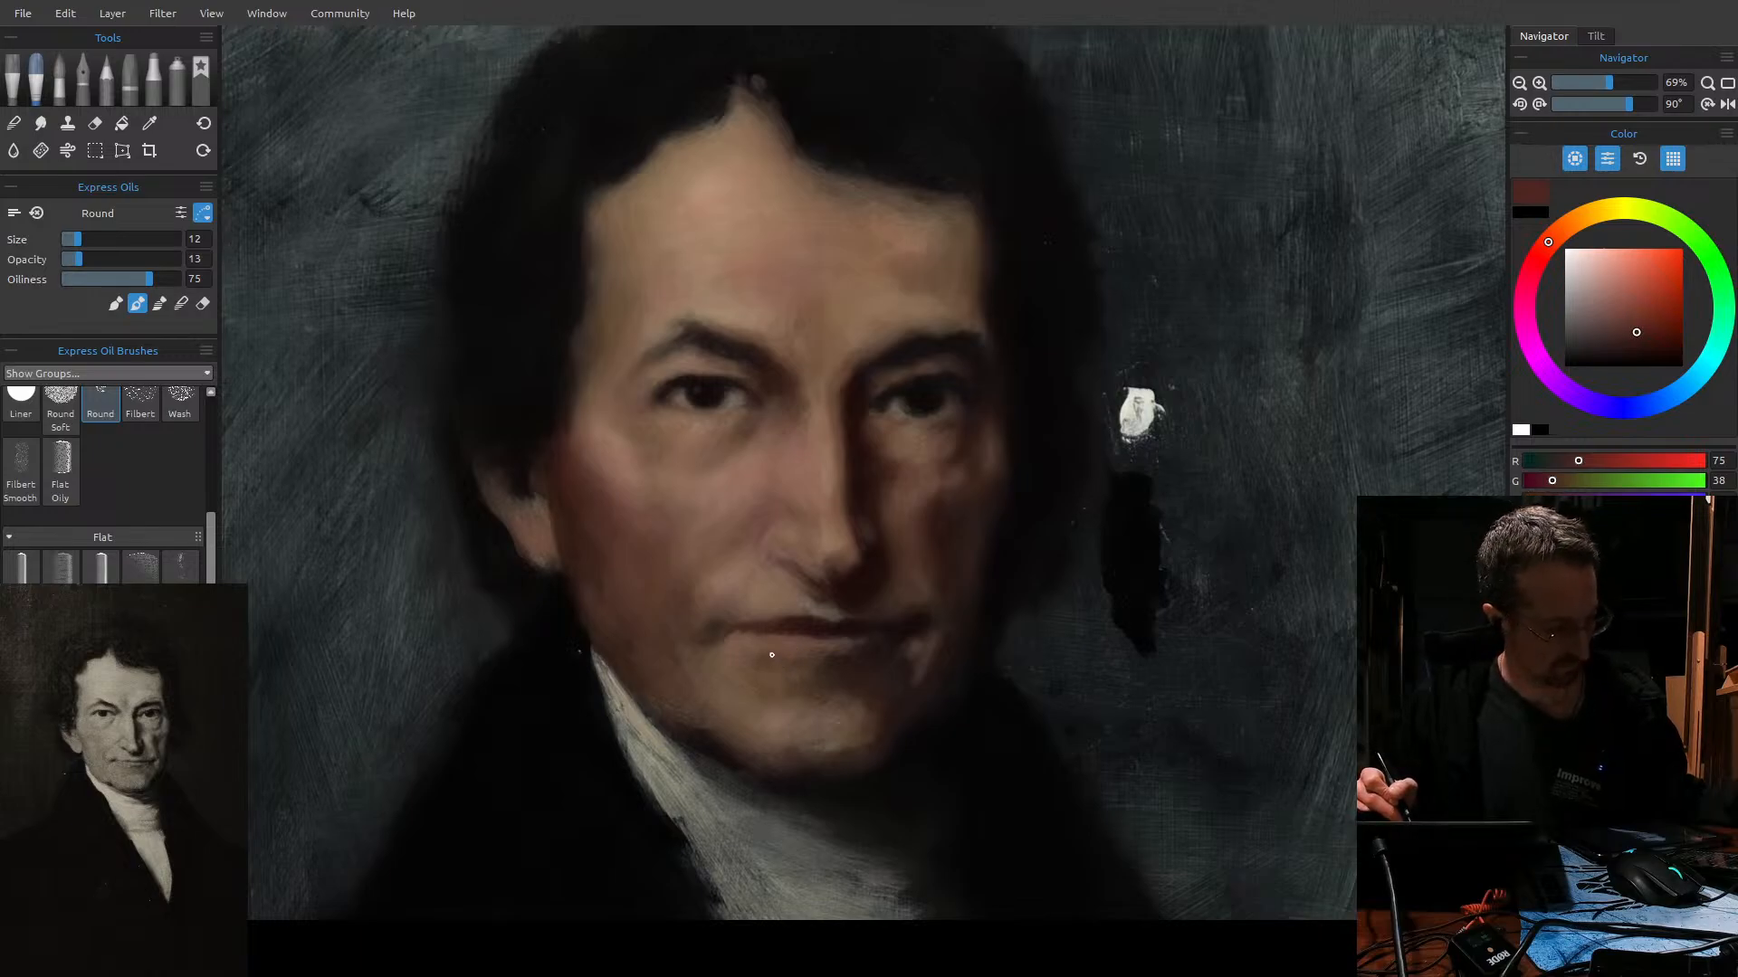
Sample a brown from the lower lip and blend the lower lip in a muted flesh-brown (R 110, G 81) at brush size 16.
{"action": "key", "text": "ctrl+space"}
{"action": "left_click_drag", "start_coordinate": [765, 663], "coordinate": [800, 667]}
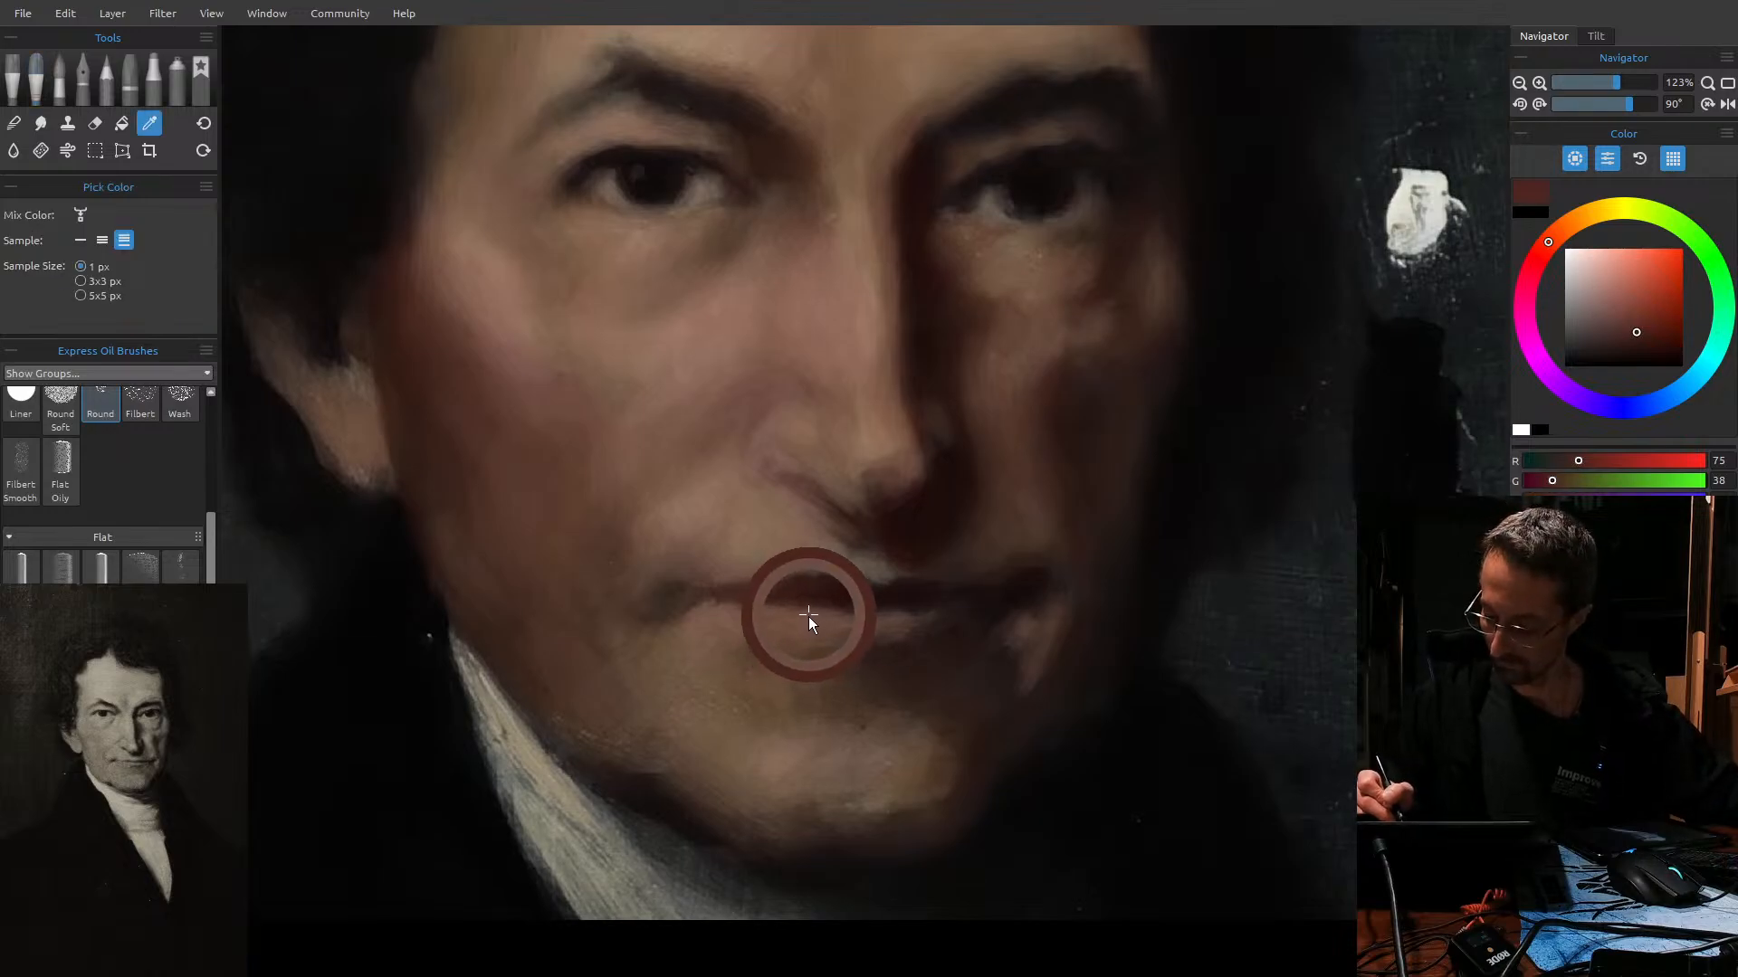
{"action": "left_click", "coordinate": [799, 623], "text": "alt"}
{"action": "key", "text": "["}
{"action": "key", "text": "["}
{"action": "key", "text": "["}
{"action": "left_click_drag", "start_coordinate": [741, 603], "coordinate": [794, 612]}
{"action": "key", "text": "]"}
{"action": "key", "text": "]"}
{"action": "key", "text": "]"}
{"action": "key", "text": "]"}
{"action": "key", "text": "]"}
{"action": "key", "text": "]"}
{"action": "key", "text": "]"}
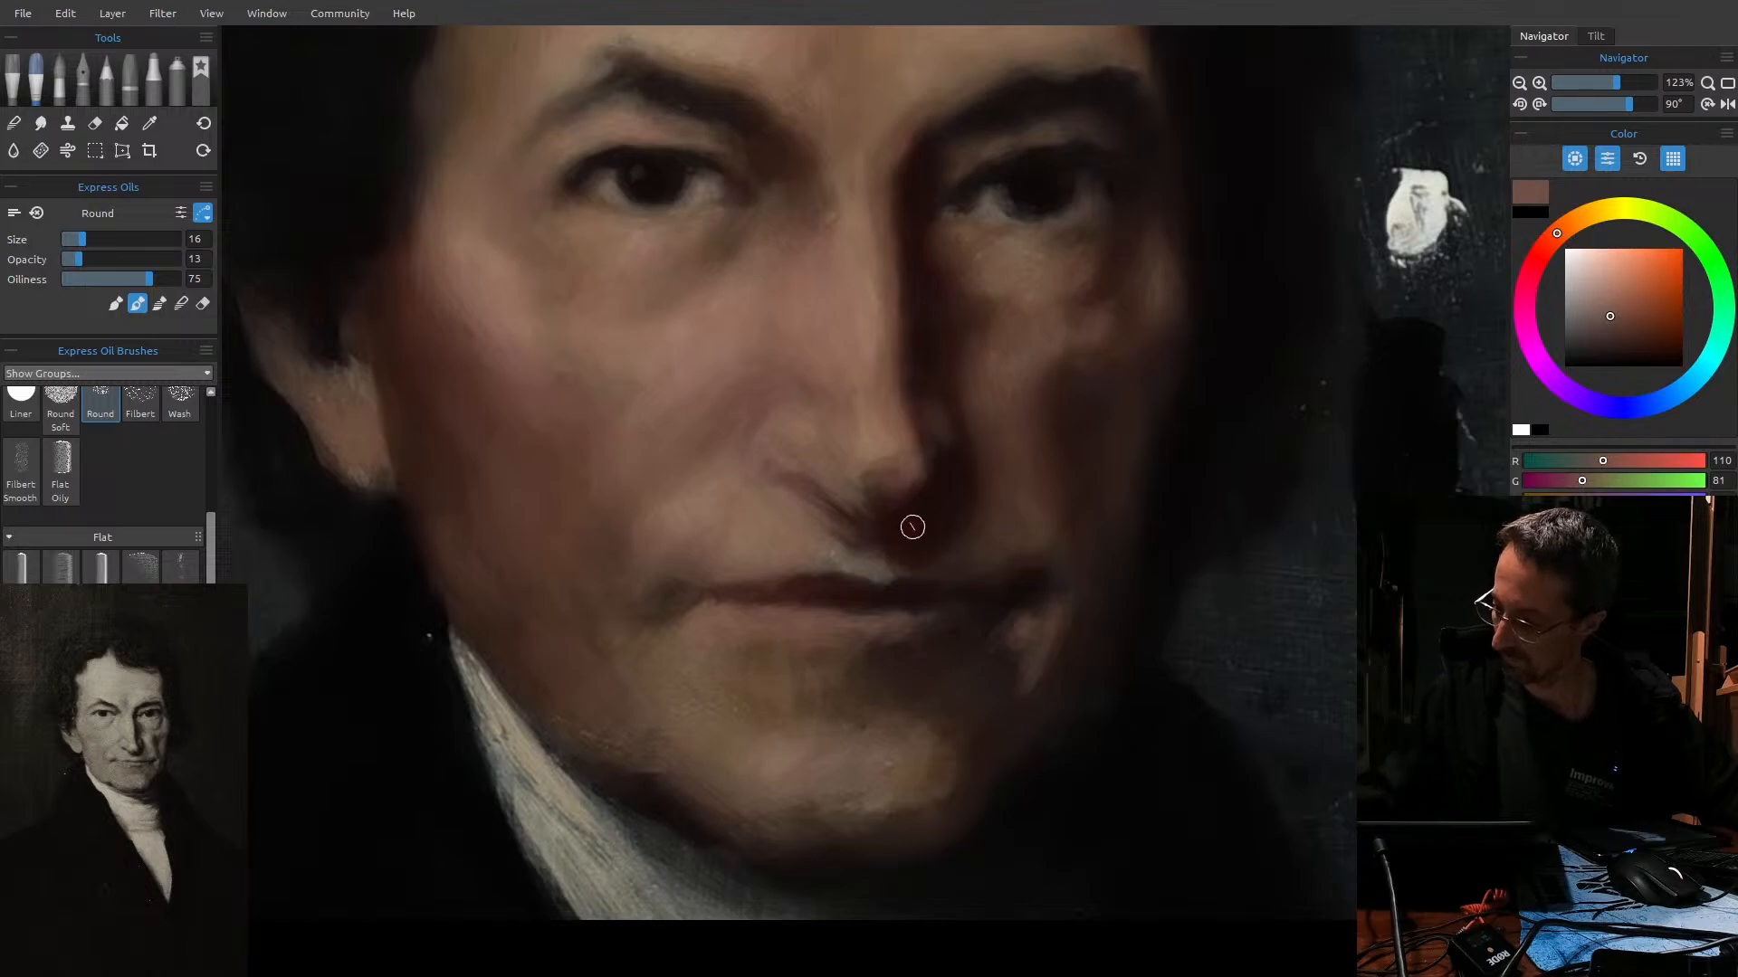
Mix a reddish brown (R 125, G 78) and blend the lit side of the lips, using brush sizes 16 and 20.
{"action": "left_click", "coordinate": [914, 528], "text": "alt"}
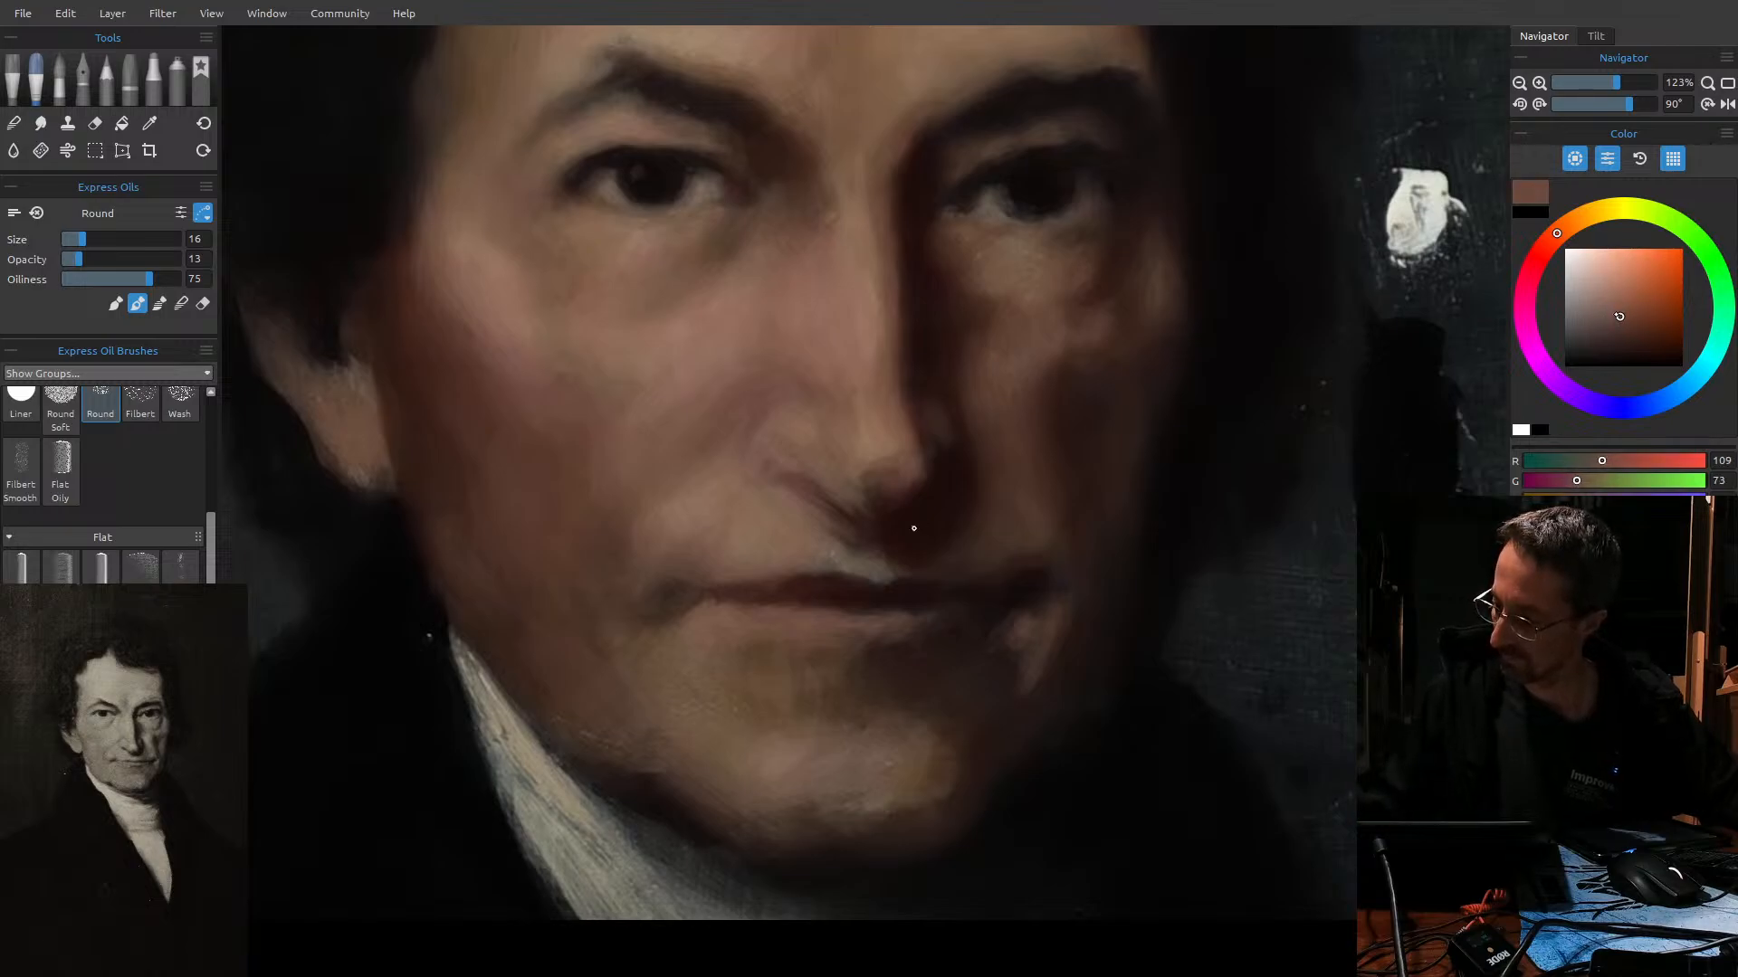
{"action": "left_click", "coordinate": [914, 528], "text": "alt"}
{"action": "left_click", "coordinate": [914, 527], "text": "alt"}
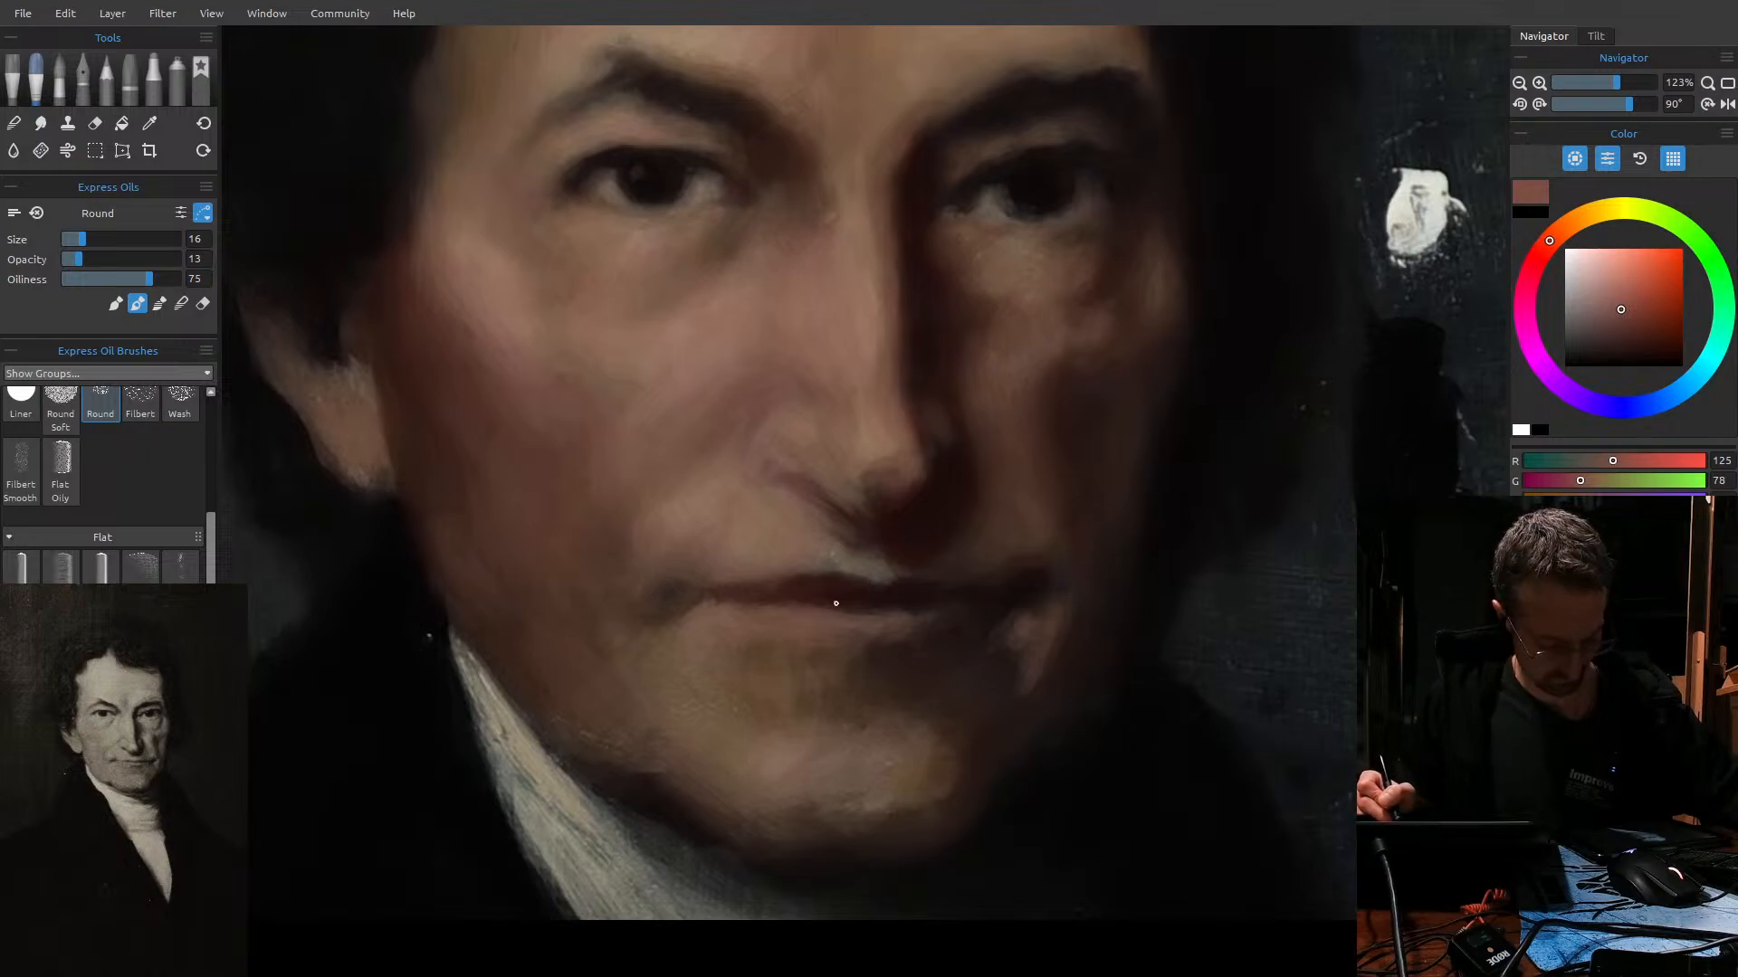
{"action": "mouse_move", "coordinate": [777, 577]}
{"action": "left_mouse_down"}
{"action": "mouse_move", "coordinate": [718, 584]}
{"action": "mouse_move", "coordinate": [759, 580]}
{"action": "left_mouse_up"}
{"action": "key", "text": "bracketright"}
{"action": "key", "text": "bracketright"}
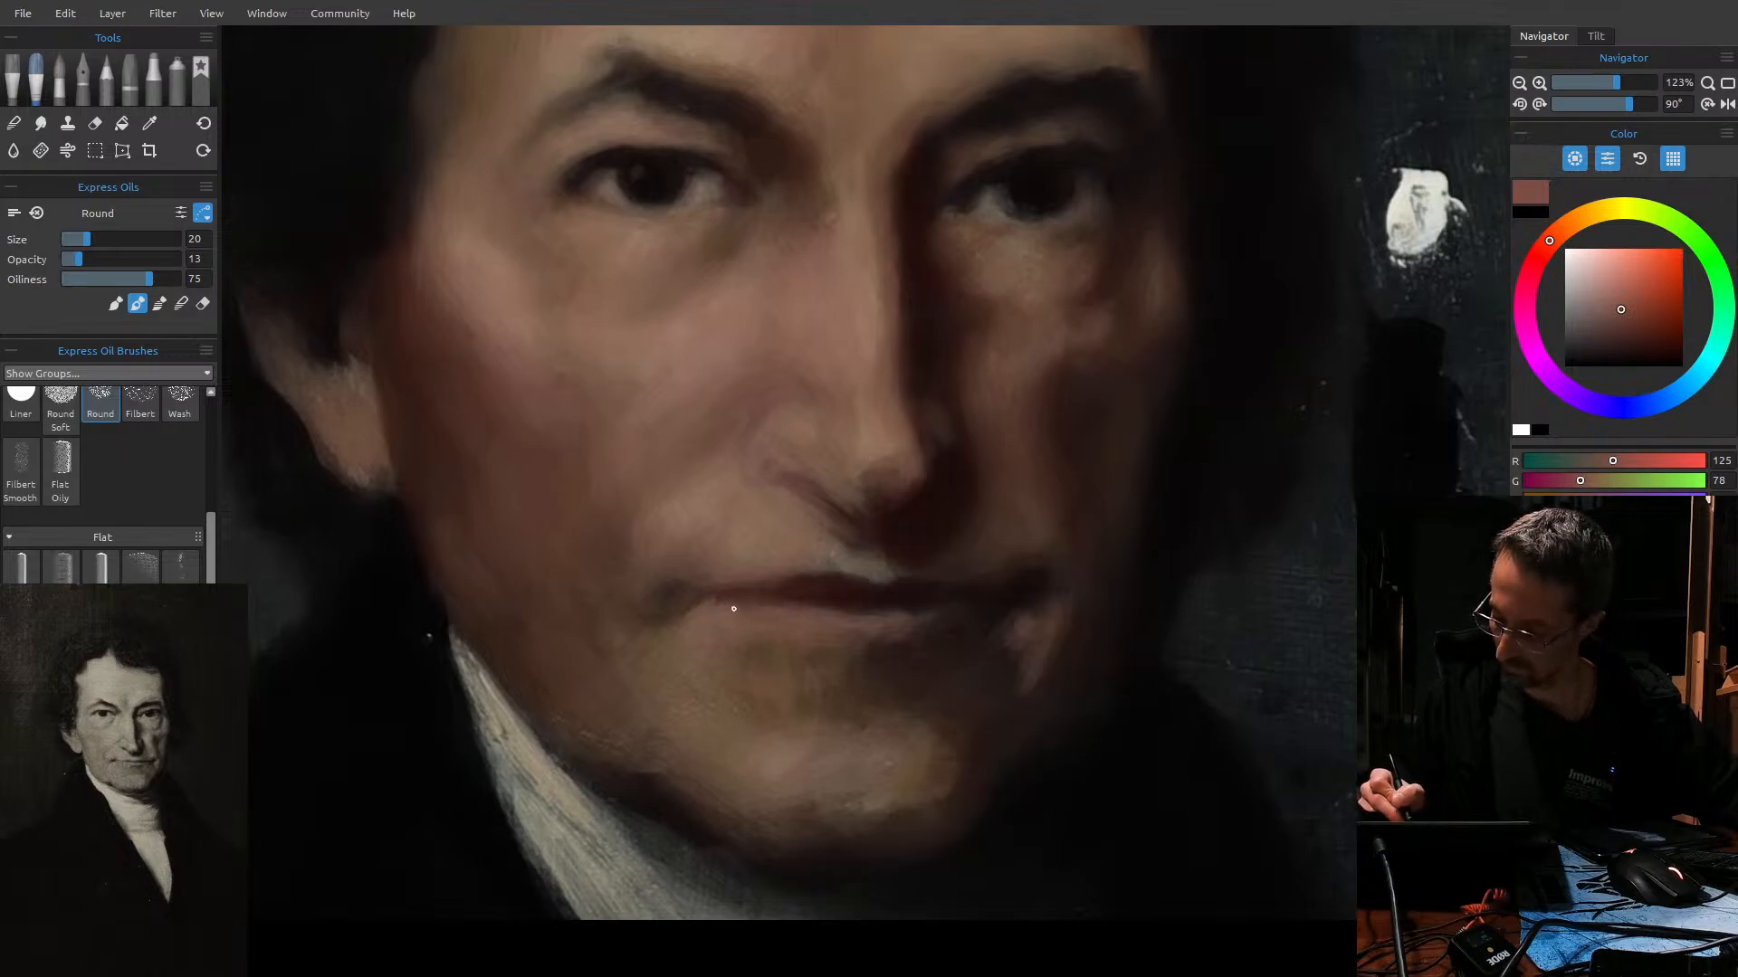
Lighten the colour to a dusty pink (R 154, G 110) and model the lit lower lip, using brush sizes 14 and 16.
{"action": "left_click", "coordinate": [1606, 296]}
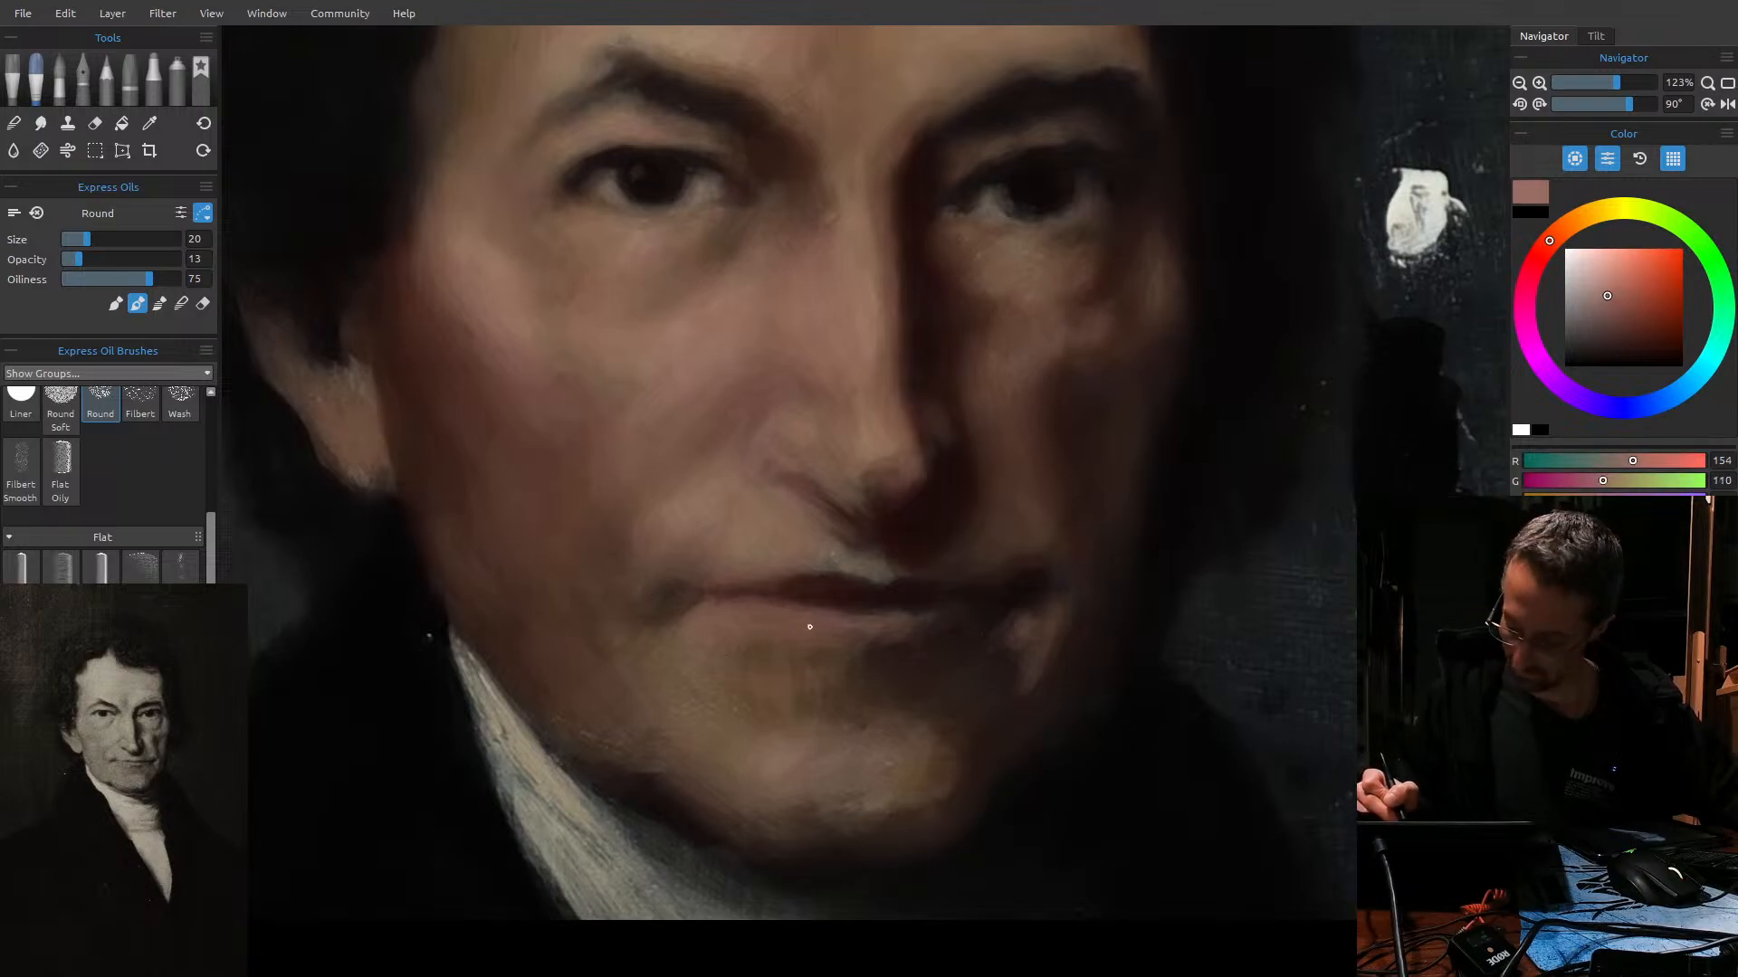
{"action": "key", "text": "["}
{"action": "key", "text": "["}
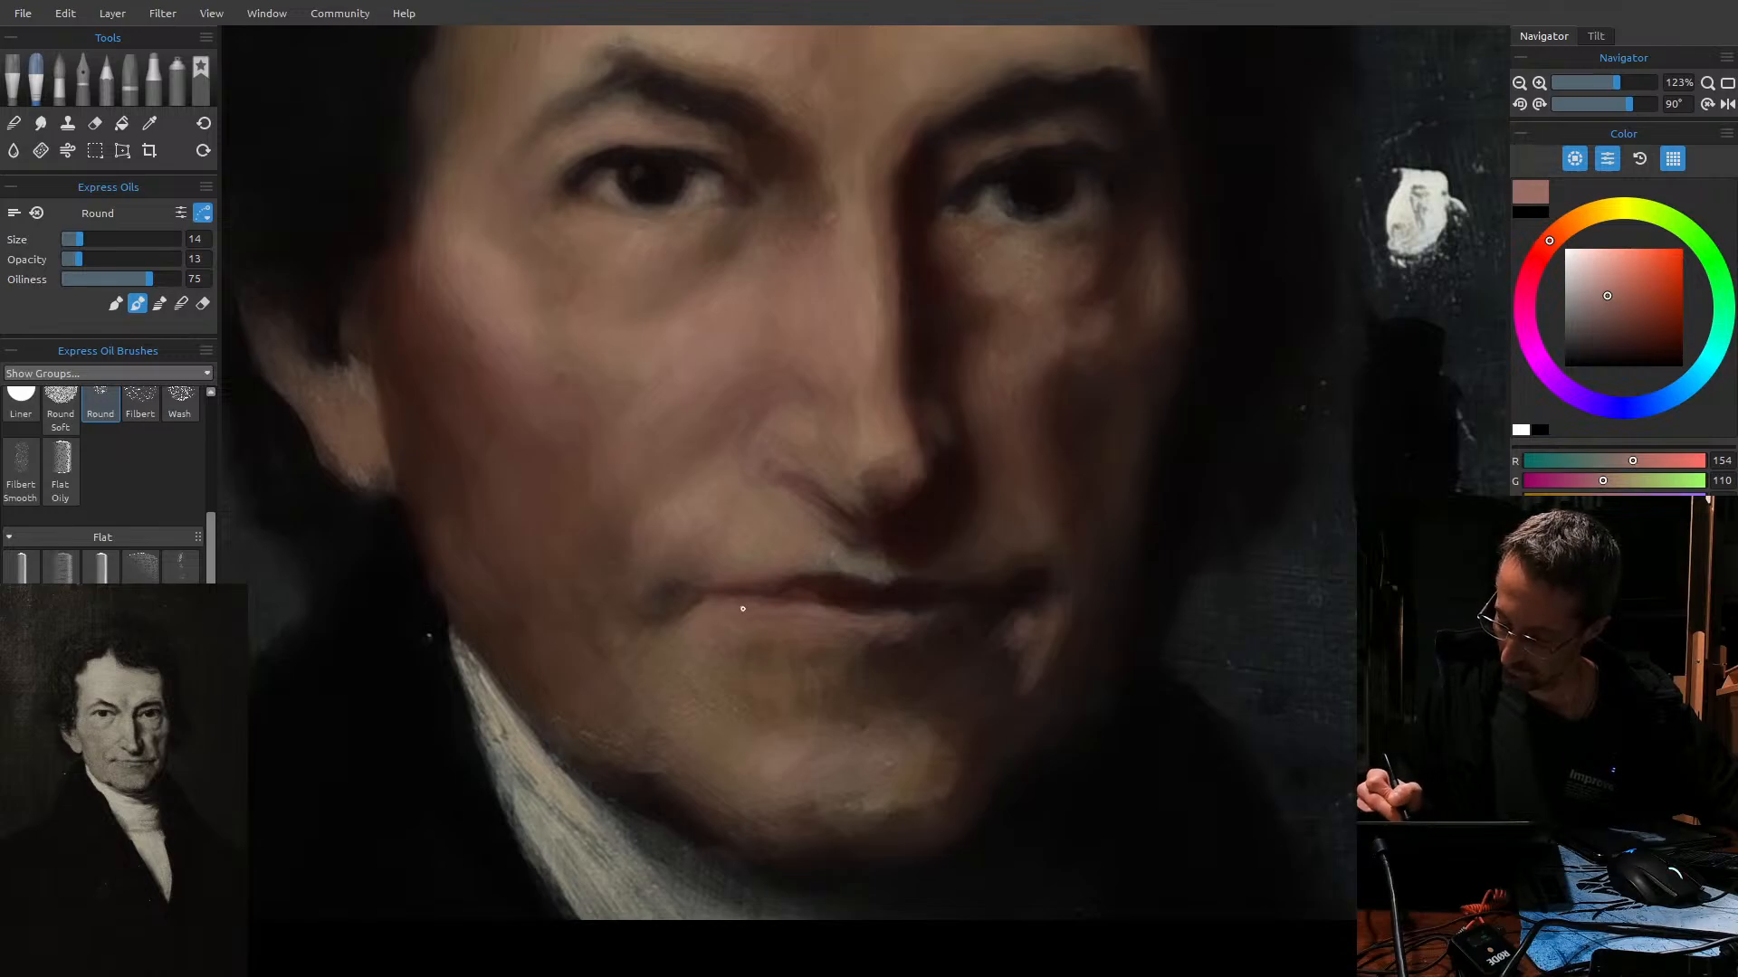
{"action": "key", "text": "bracketright"}
{"action": "key", "text": "bracketright"}
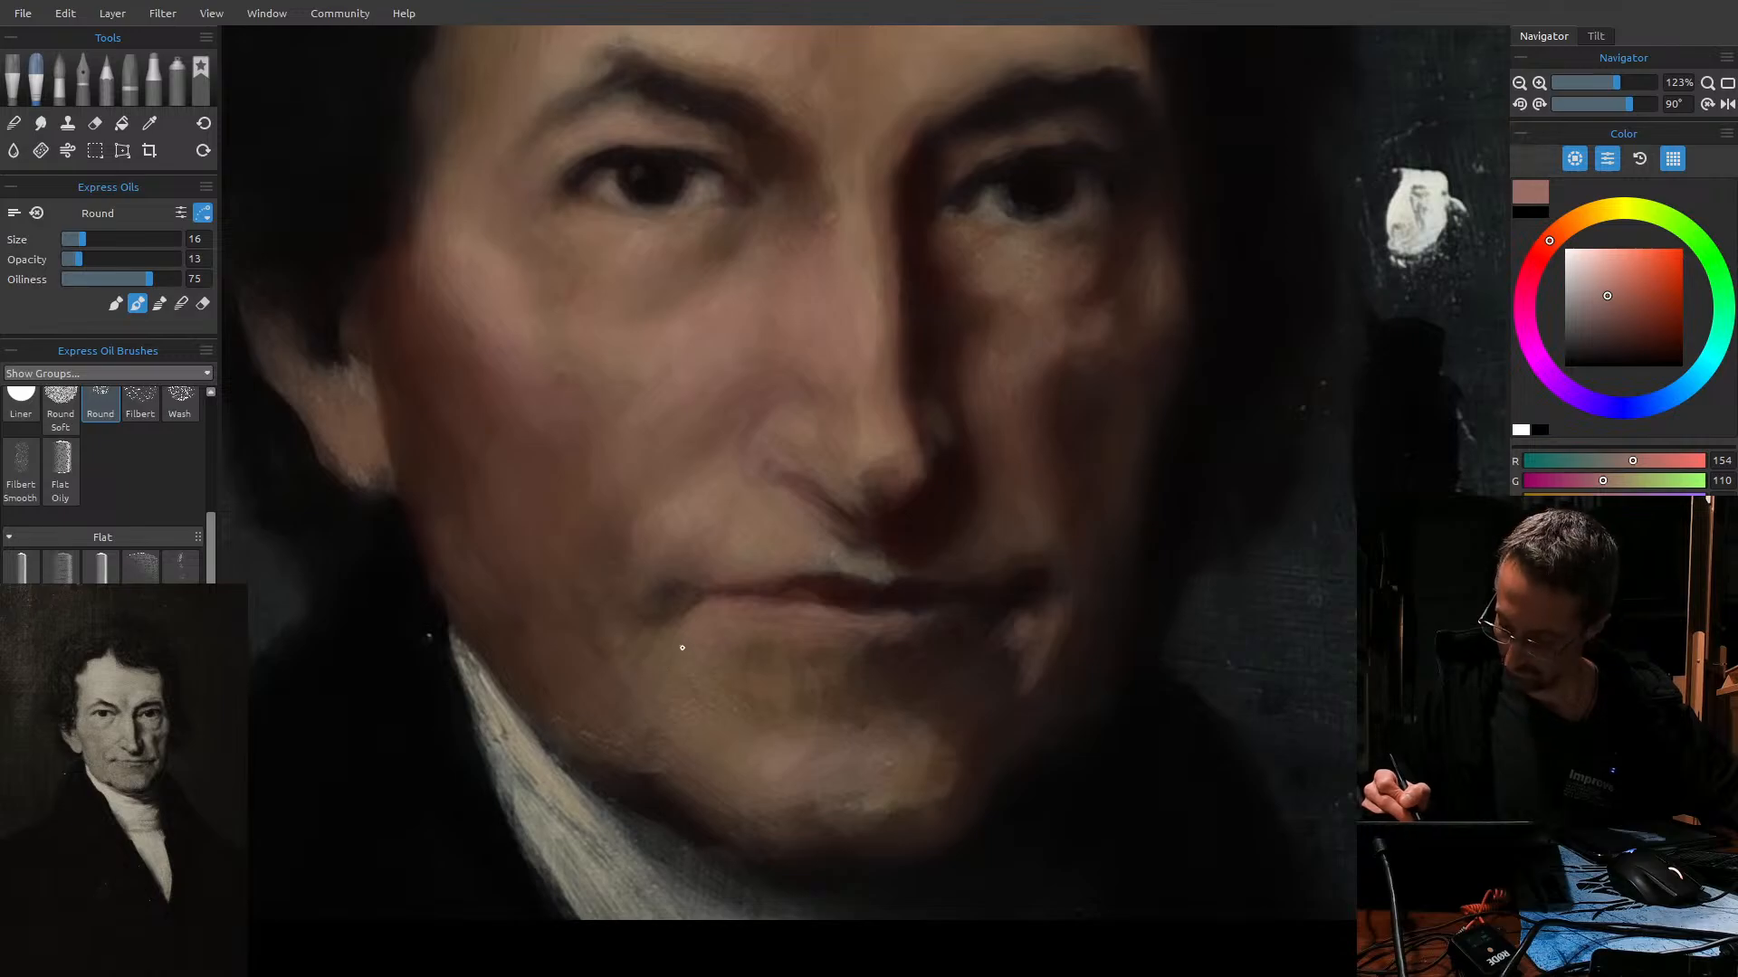
Lighten the flesh tone to R 178, G 143, then pinker R 178, G 133, and highlight below the lit mouth corner, reducing the brush to 10.
{"action": "left_click", "coordinate": [1558, 233]}
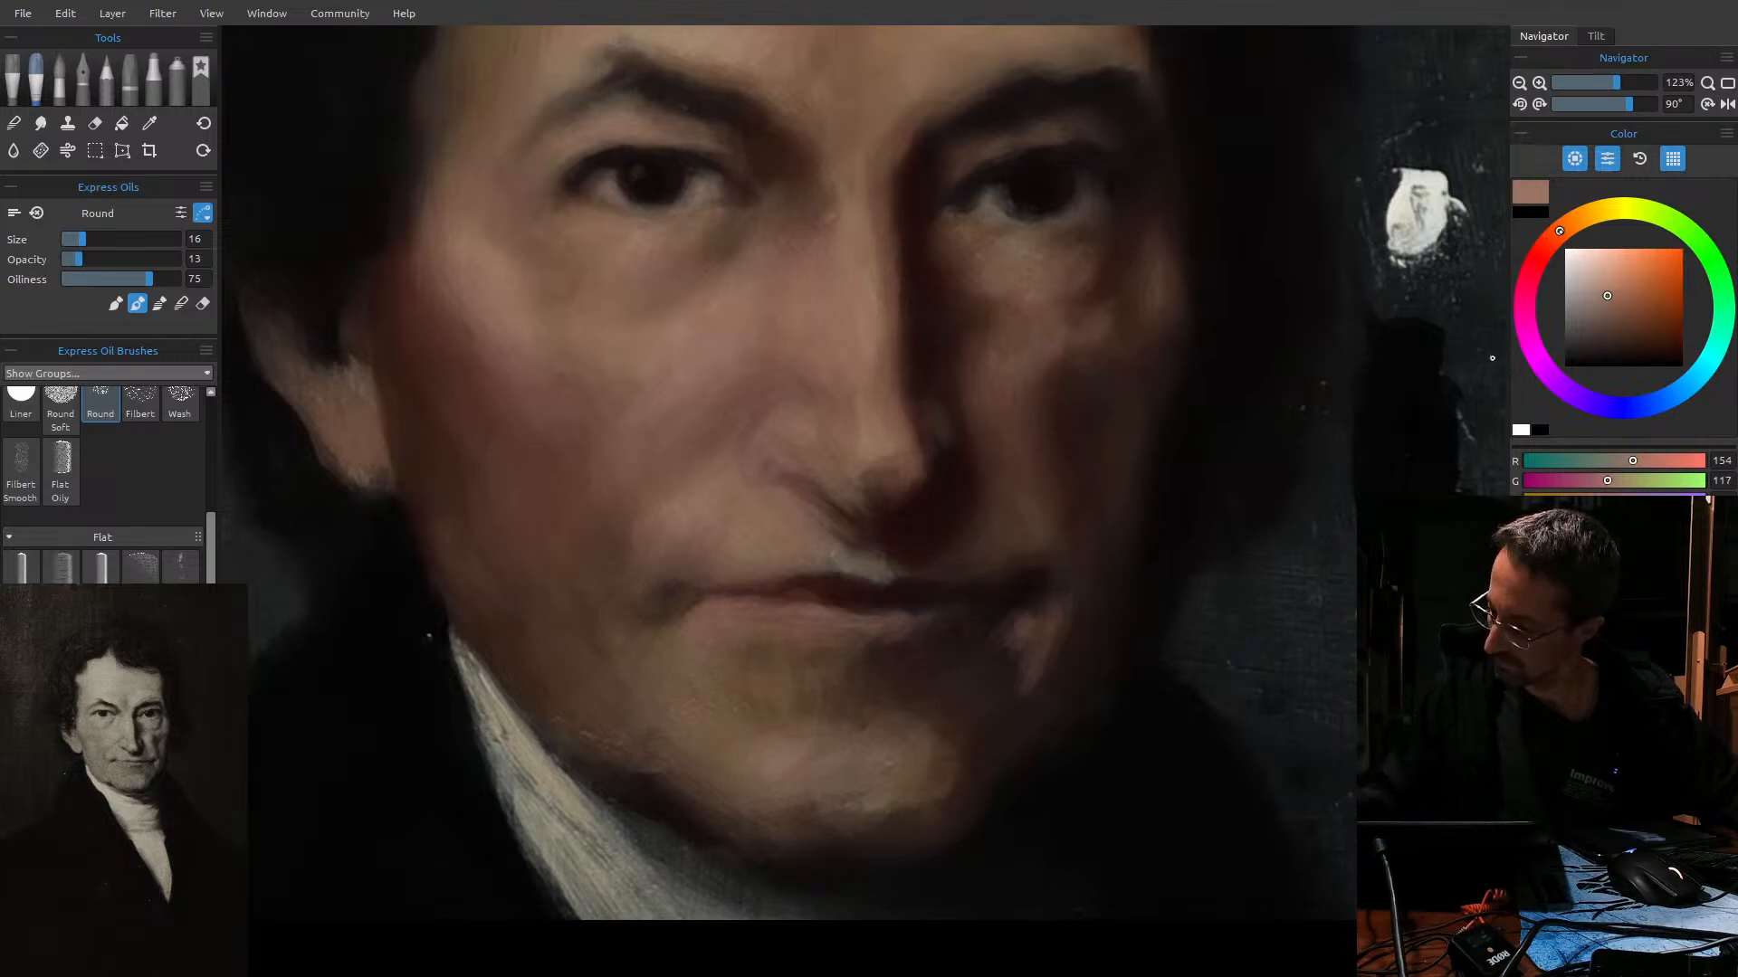
{"action": "left_click", "coordinate": [1599, 285]}
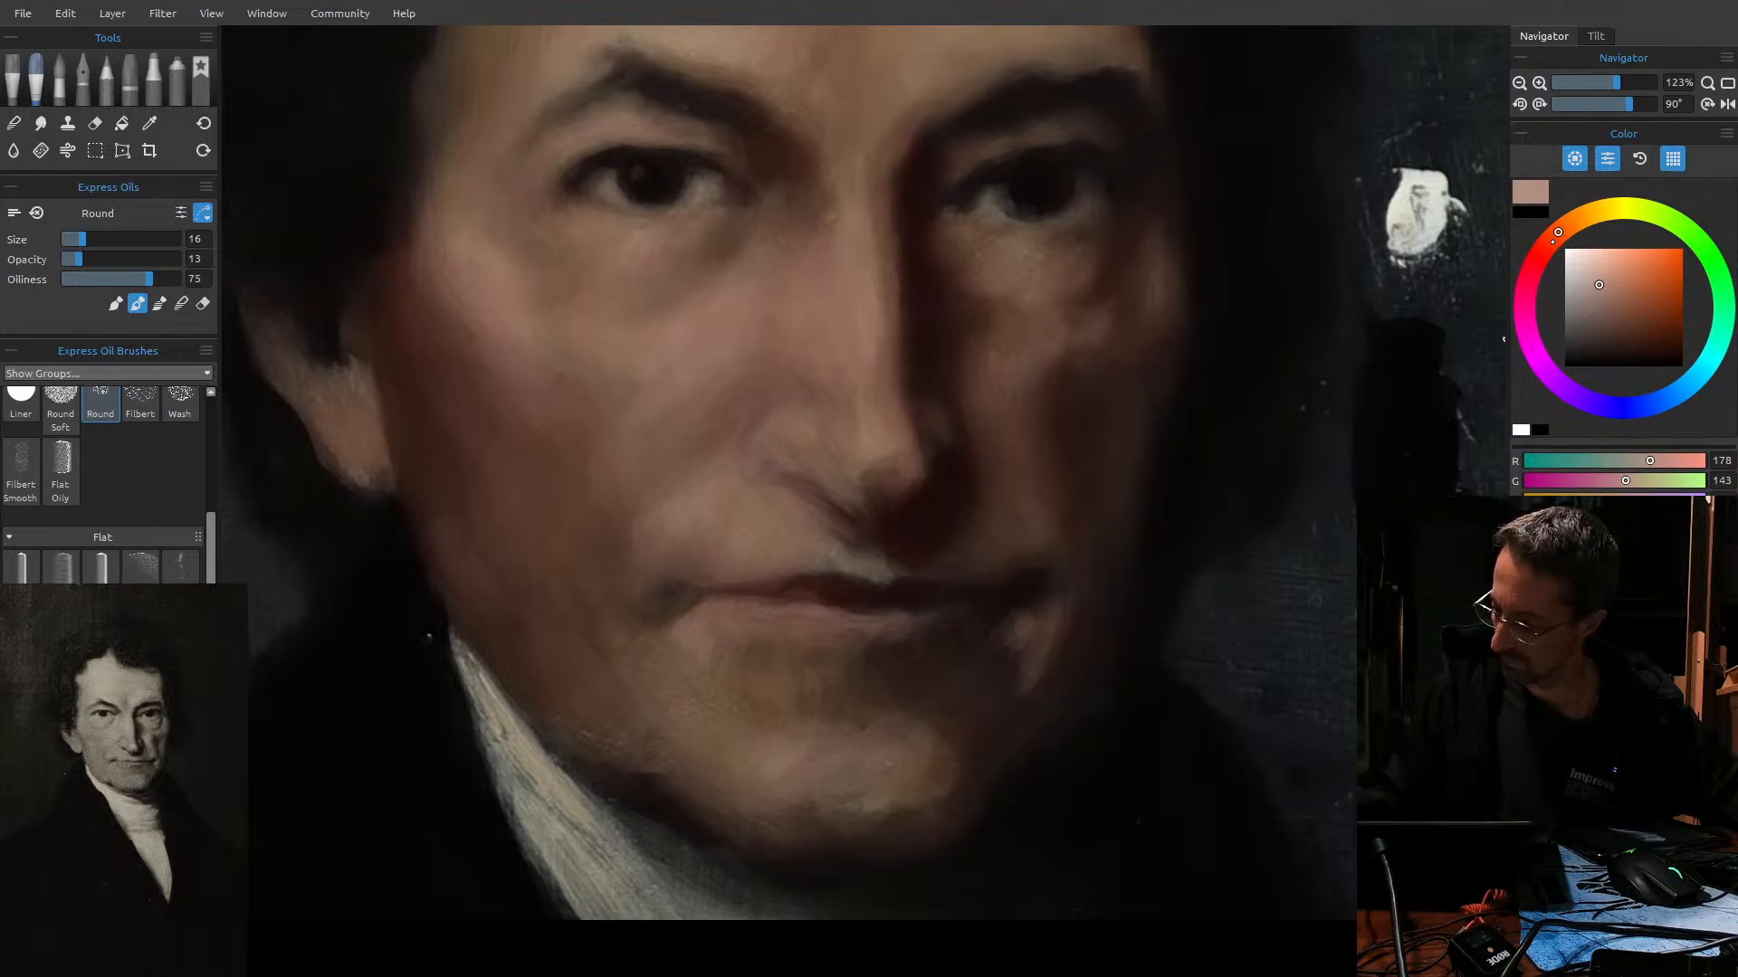
{"action": "left_click_drag", "start_coordinate": [1550, 244], "coordinate": [1552, 247]}
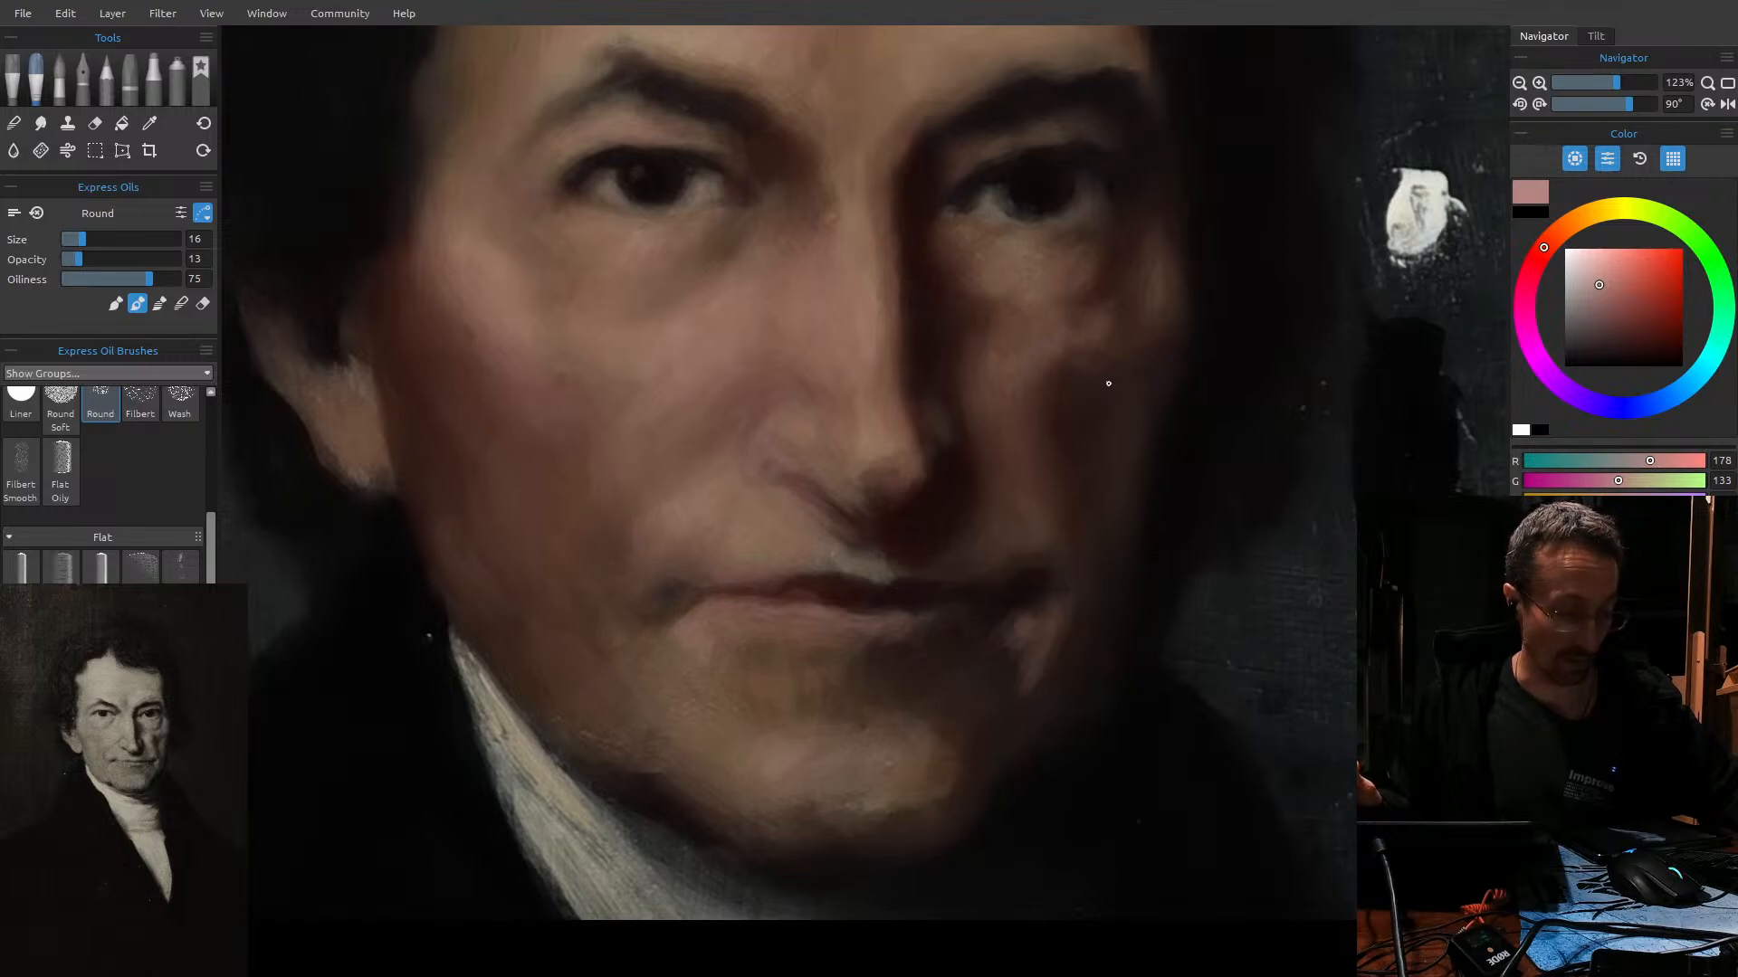
{"action": "key", "text": "bracketleft"}
{"action": "key", "text": "bracketleft"}
{"action": "key", "text": "bracketleft"}
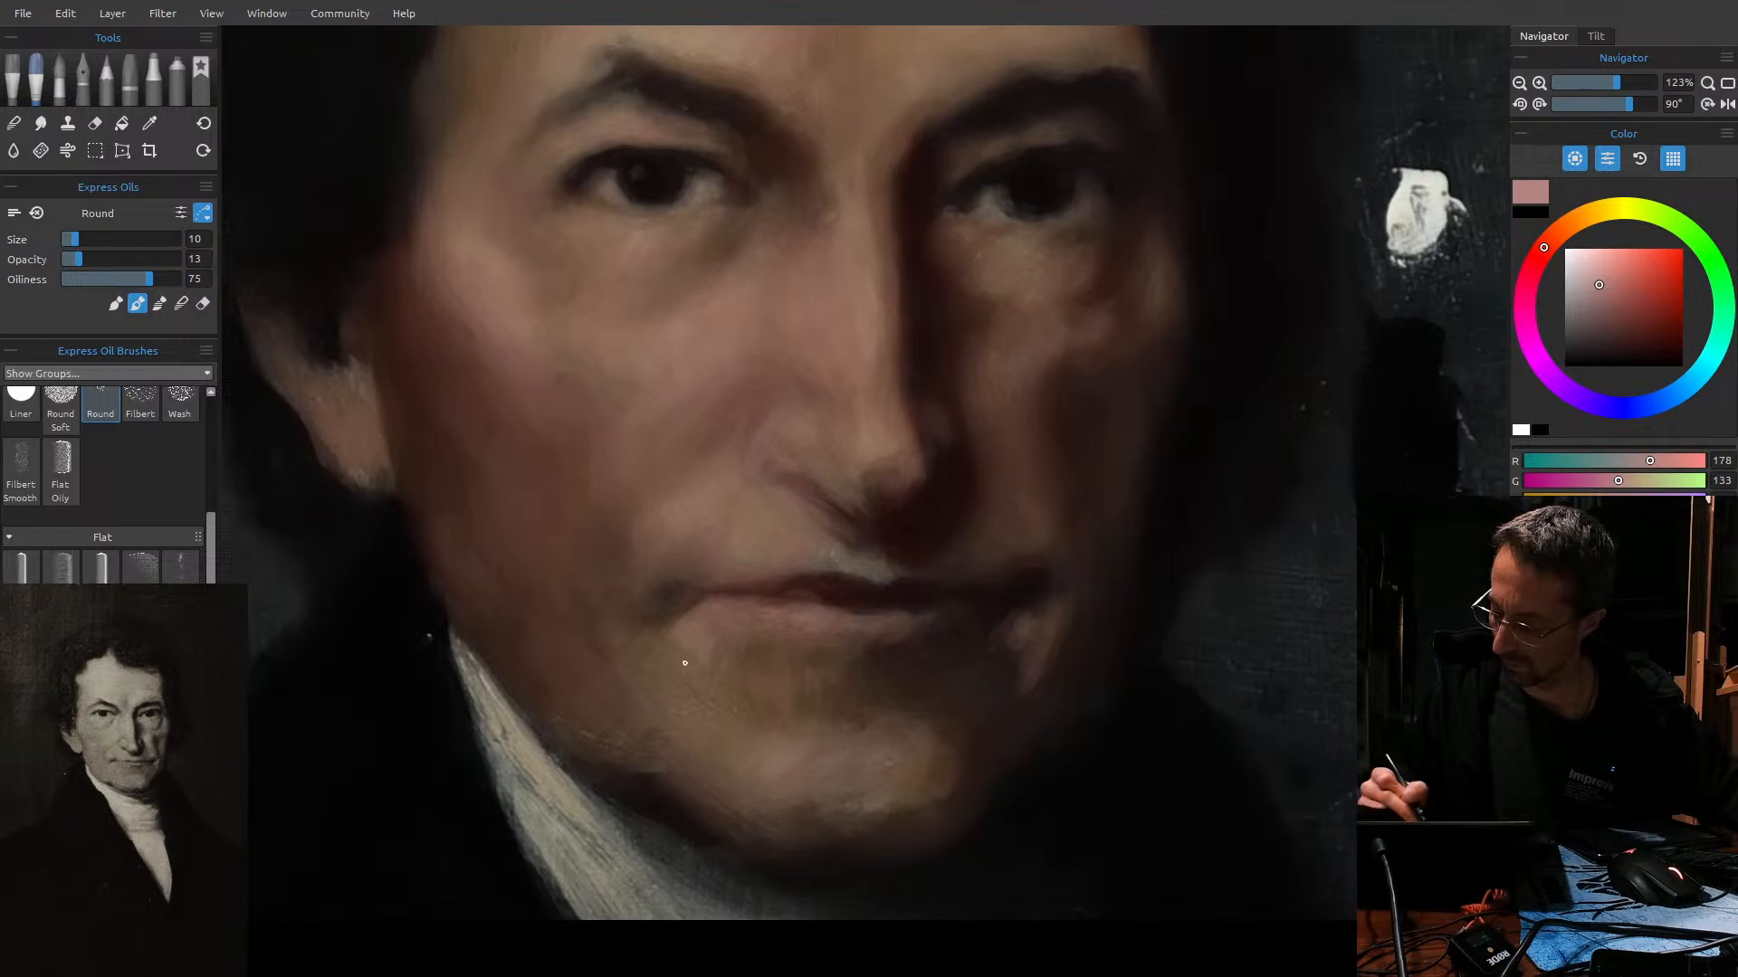
Mix a darker red-brown (R 115, G 67) and shade the lower lip, using brush sizes 16, 12 and 9.
{"action": "left_click_drag", "start_coordinate": [1613, 303], "coordinate": [1620, 313]}
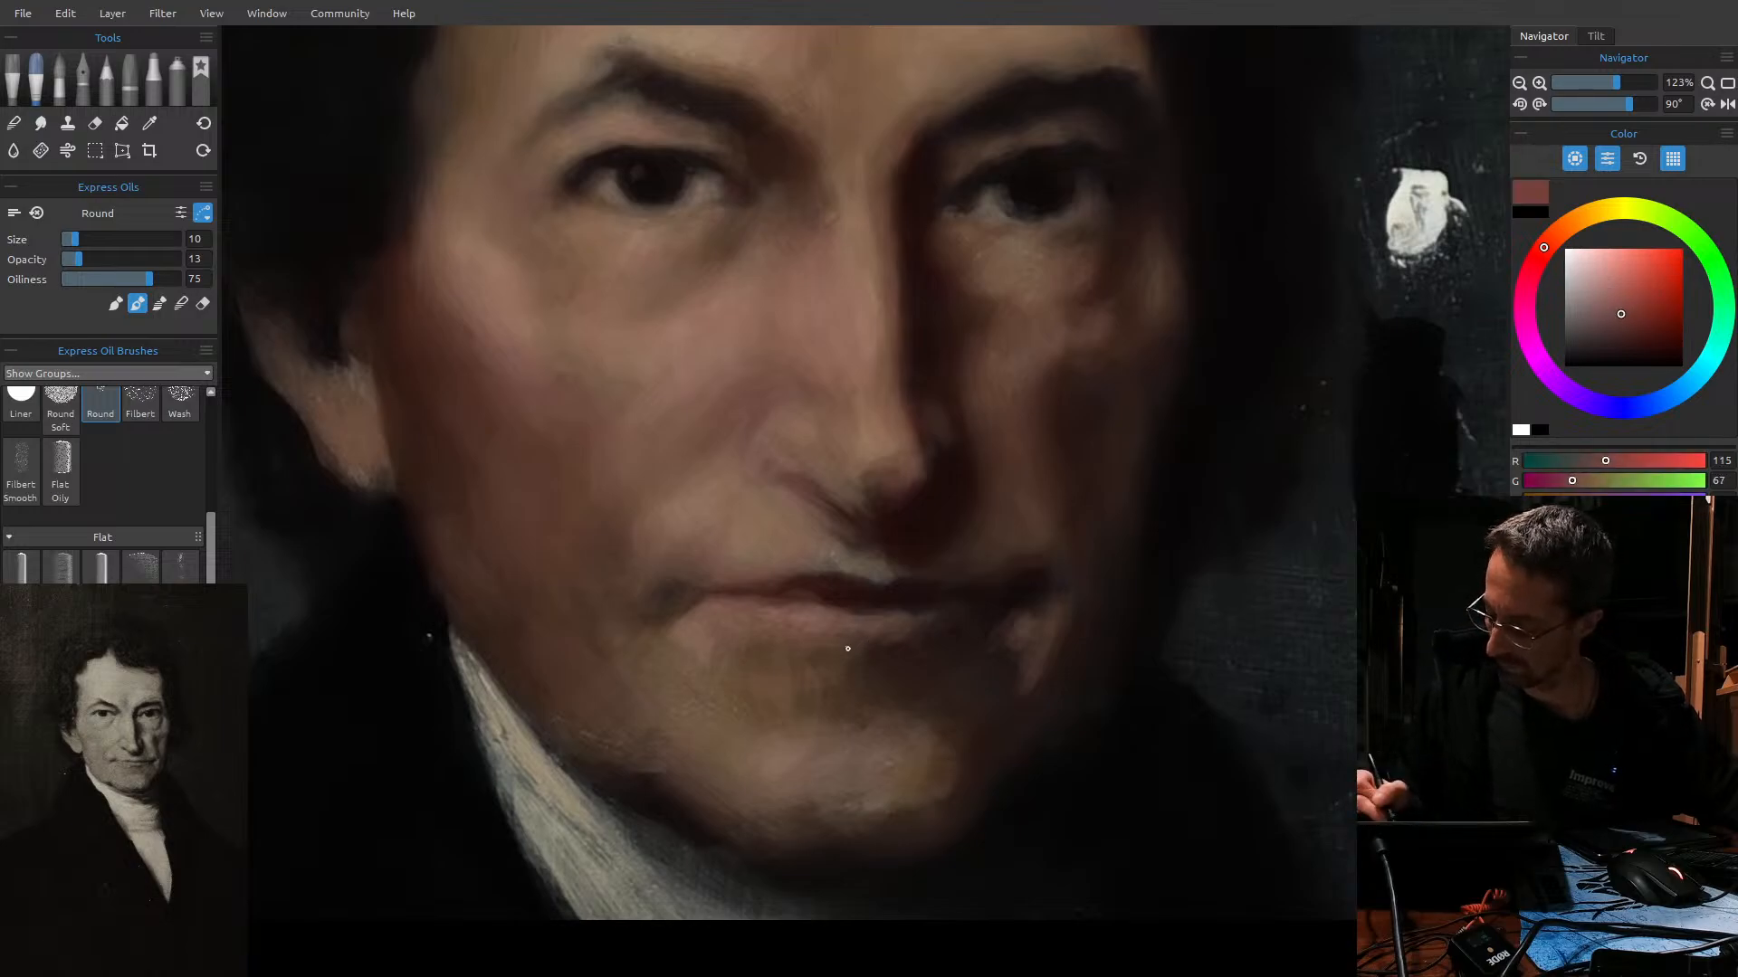
{"action": "key", "text": "bracketright"}
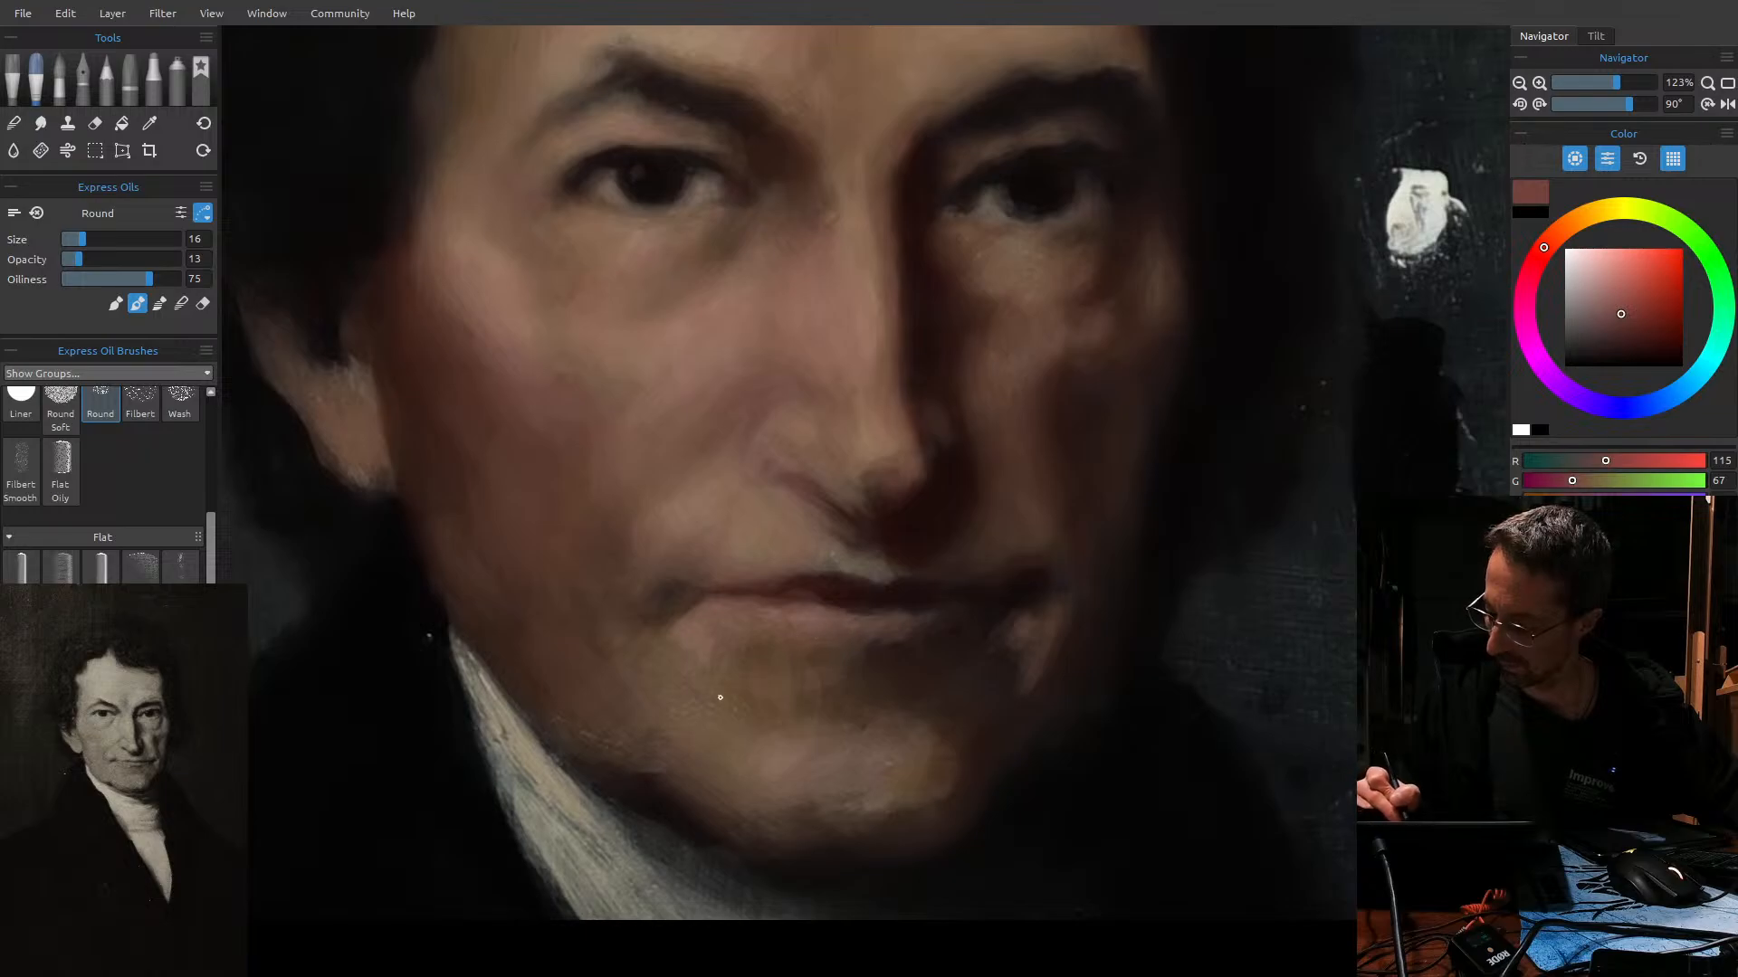
{"action": "key", "text": "bracketleft"}
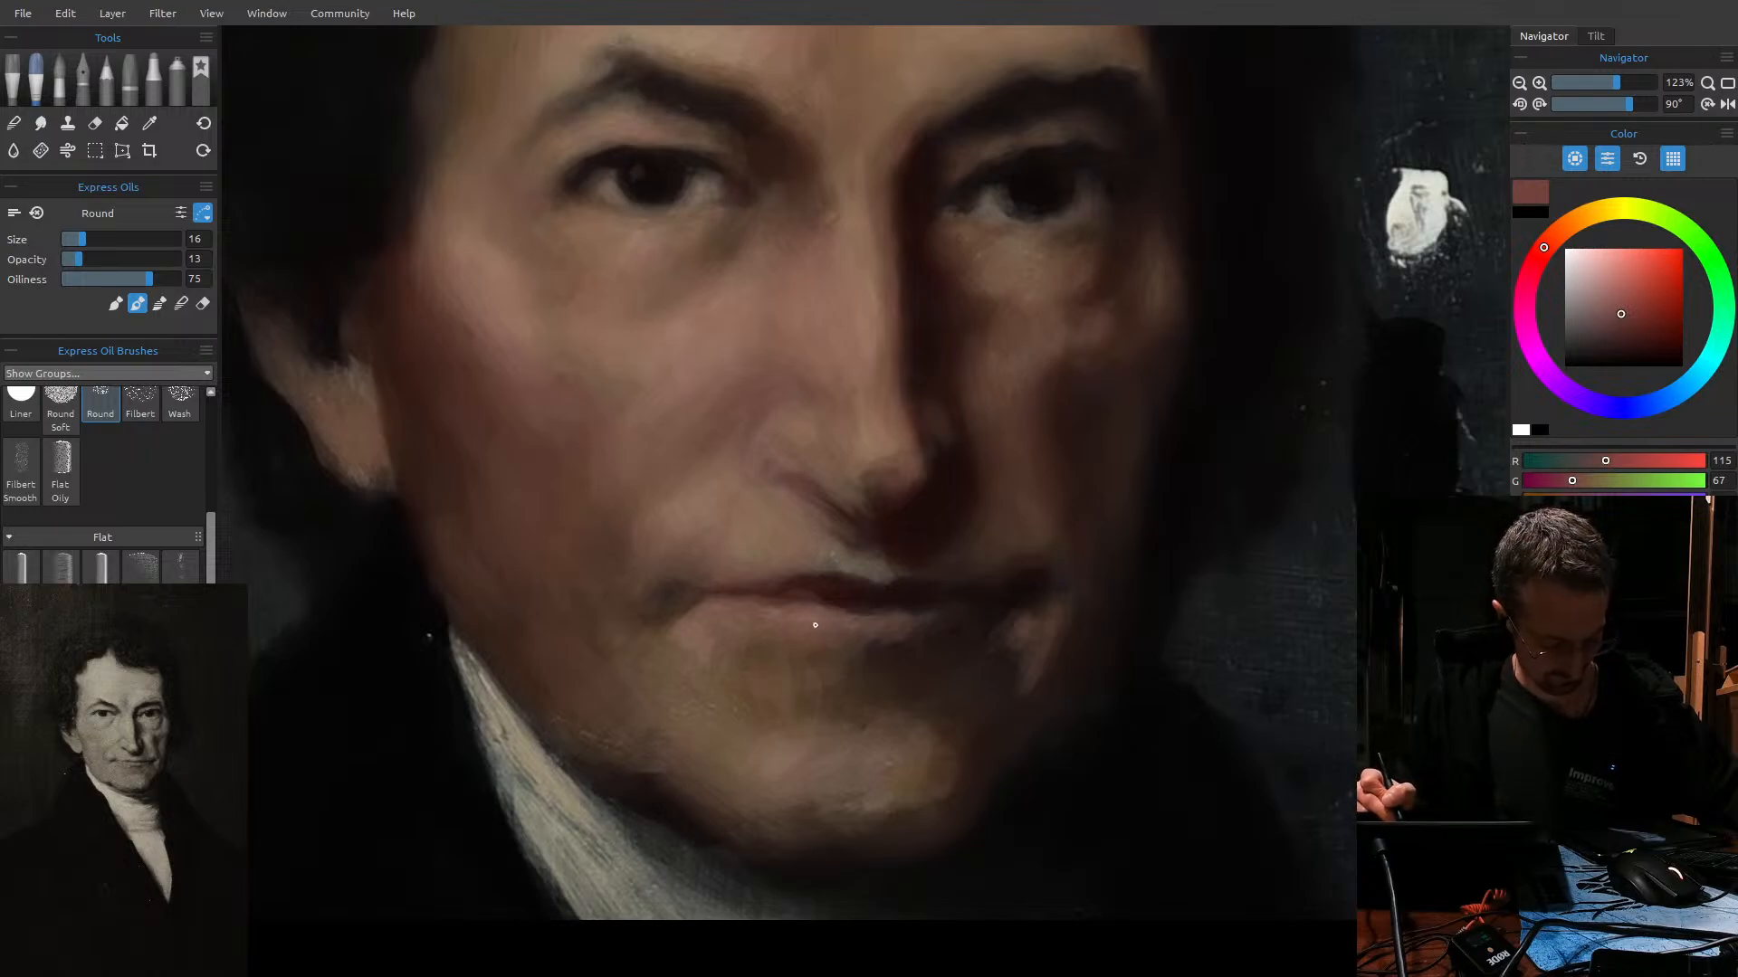
{"action": "key", "text": "bracketleft"}
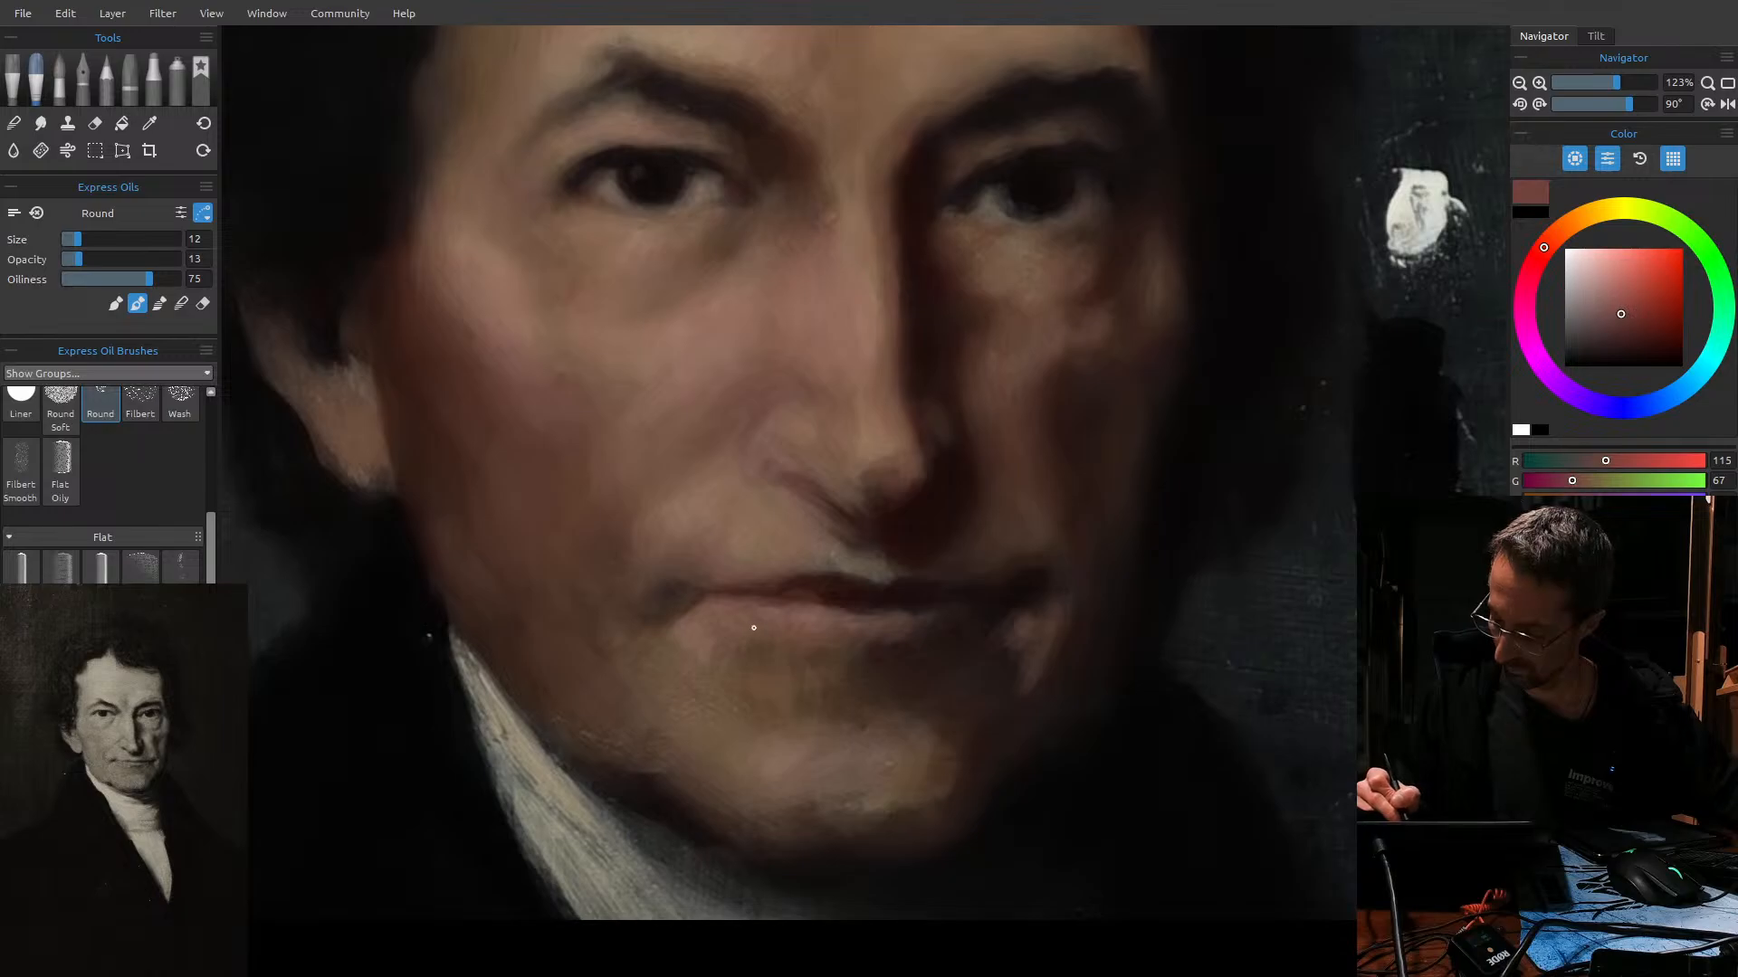
{"action": "key", "text": "bracketleft"}
{"action": "key", "text": "bracketleft"}
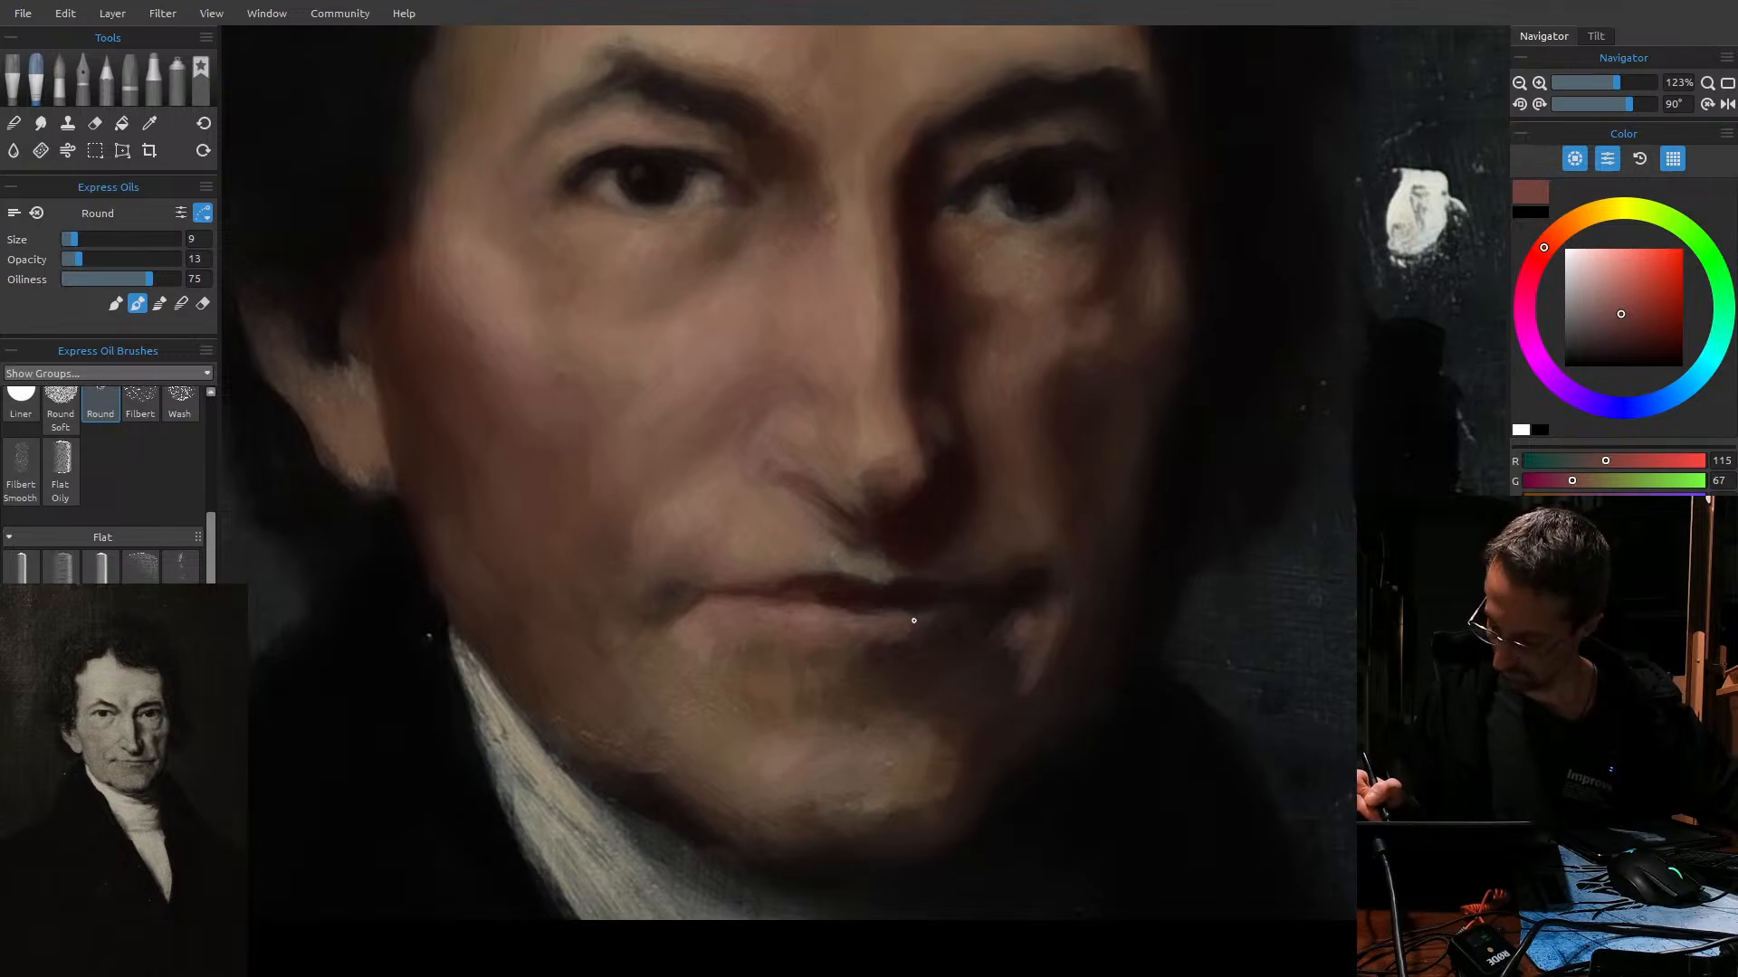
Refine the shadowed side of the lower lip with deep red (R 99, G 46) and lighter R 127, G 79, using brush sizes 9 and 14.
{"action": "left_click_drag", "start_coordinate": [1633, 328], "coordinate": [1636, 321]}
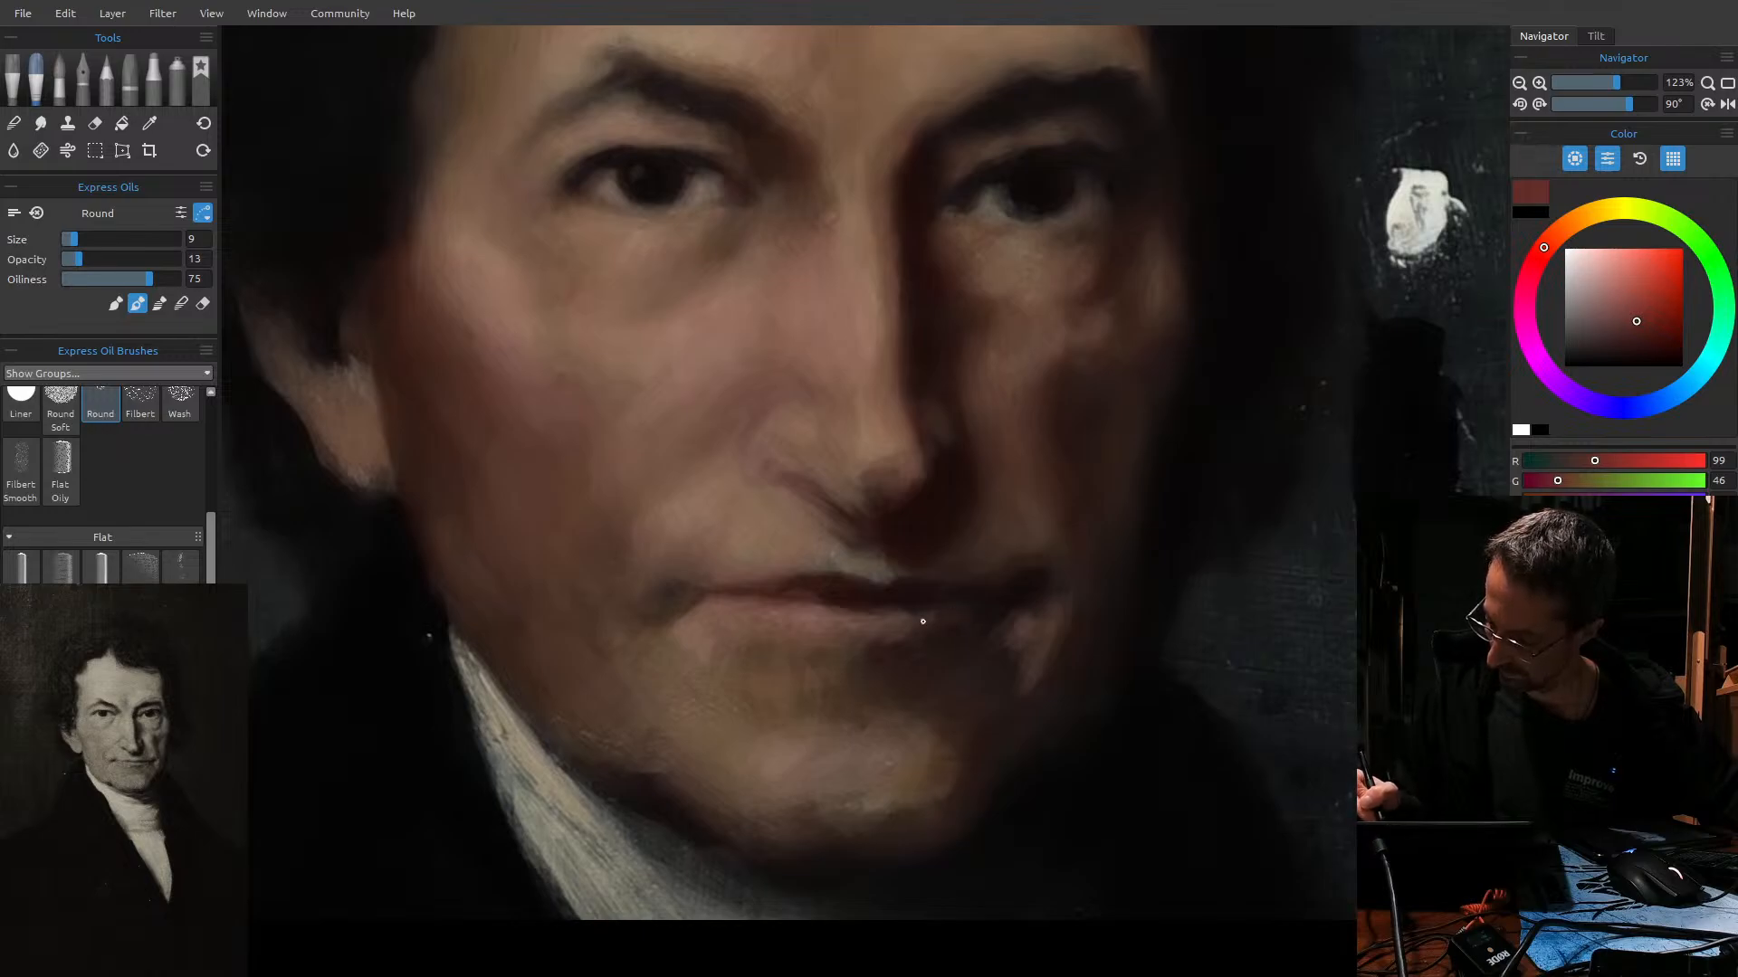
{"action": "left_click_drag", "start_coordinate": [1629, 319], "coordinate": [1615, 309]}
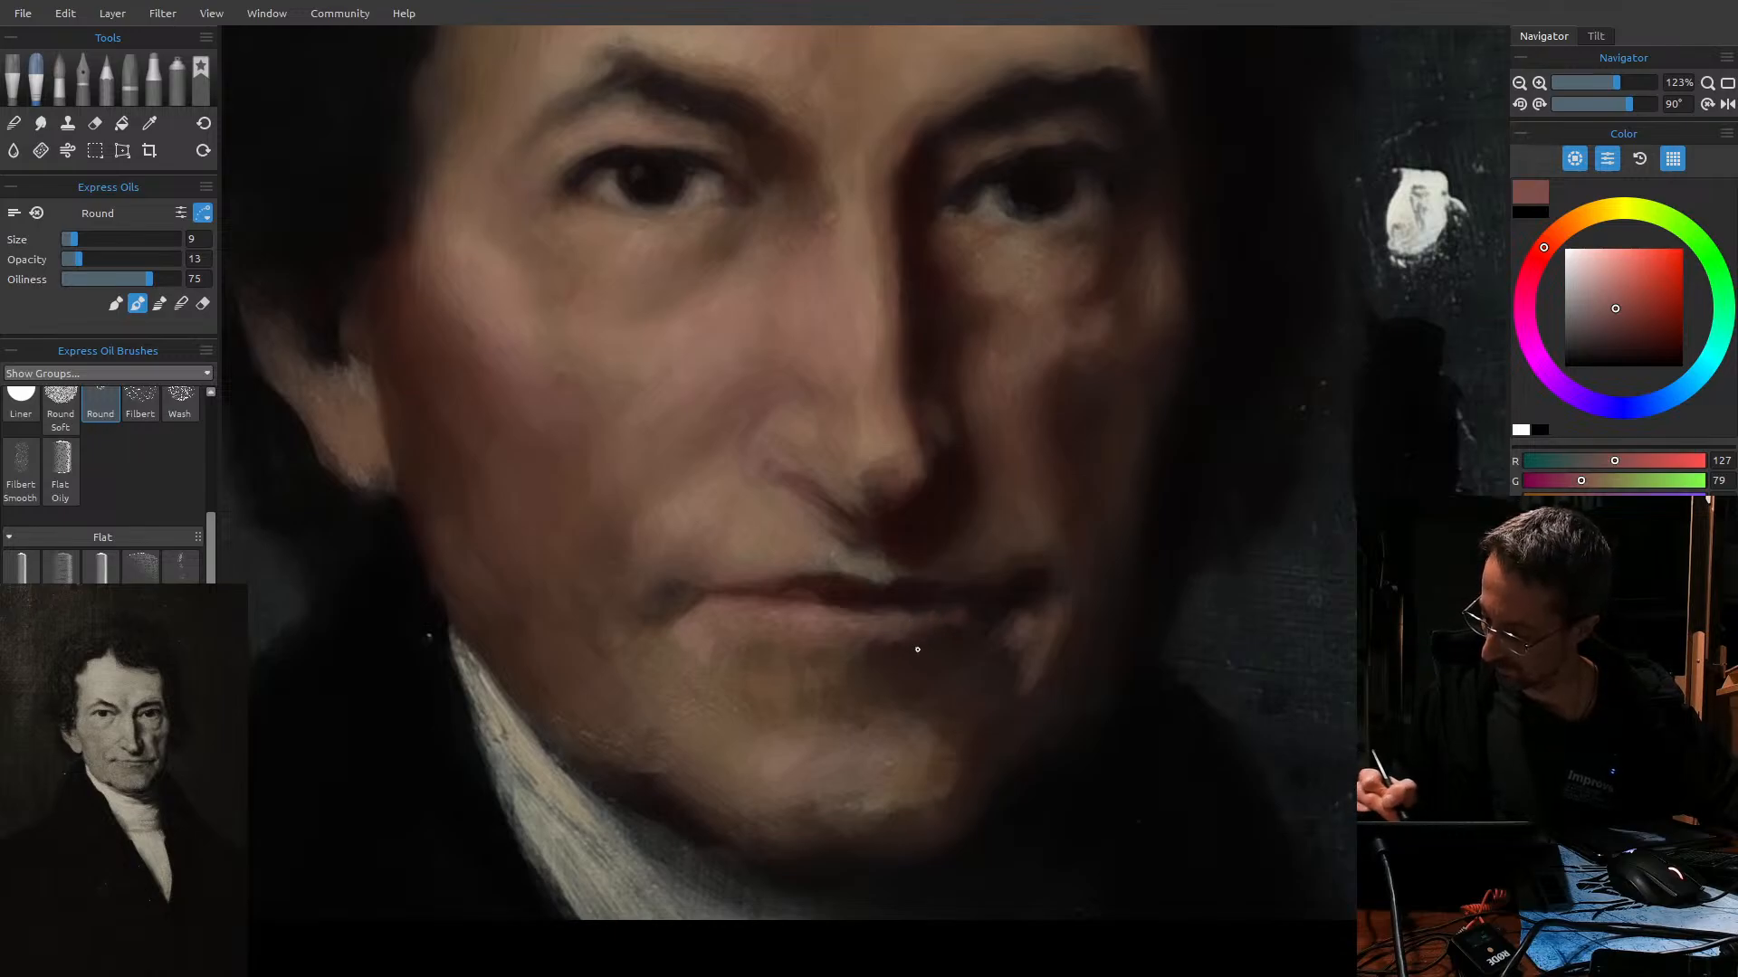
{"action": "key", "text": "]"}
{"action": "left_click_drag", "start_coordinate": [901, 642], "coordinate": [922, 620]}
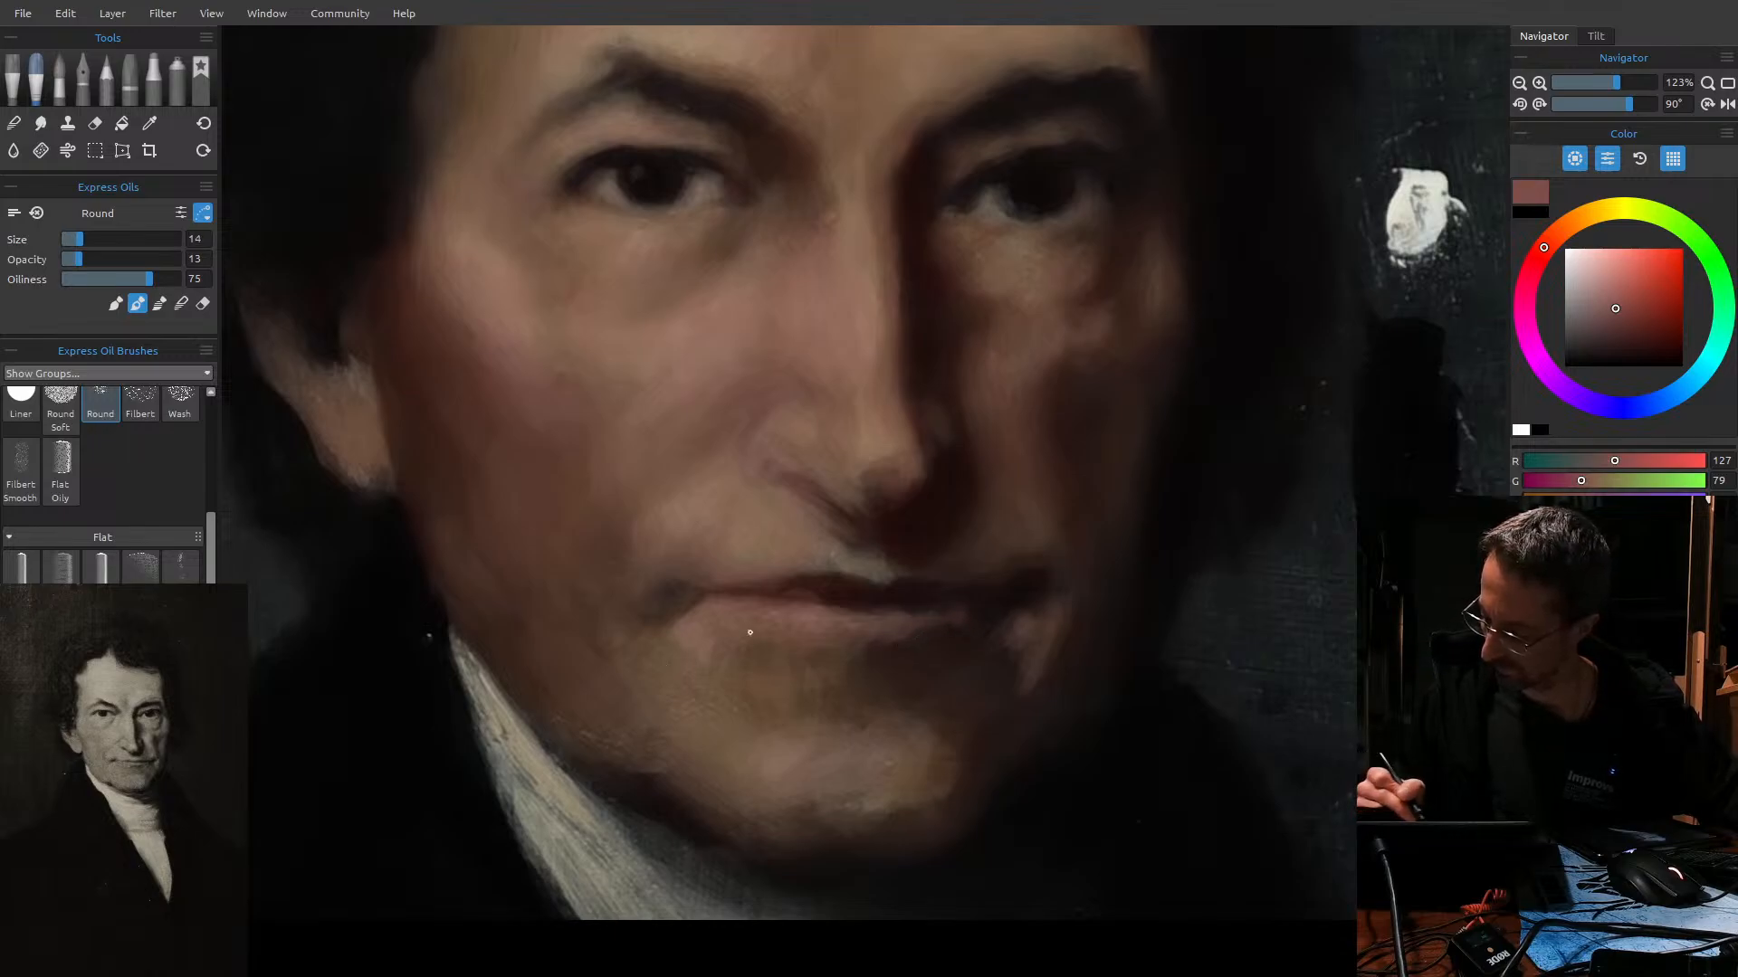
Deepen the line between the lips with dark red (R 67, G 22) and muted R 87, G 52, using brush sizes 14 and 9.
{"action": "left_click_drag", "start_coordinate": [1654, 323], "coordinate": [1653, 336]}
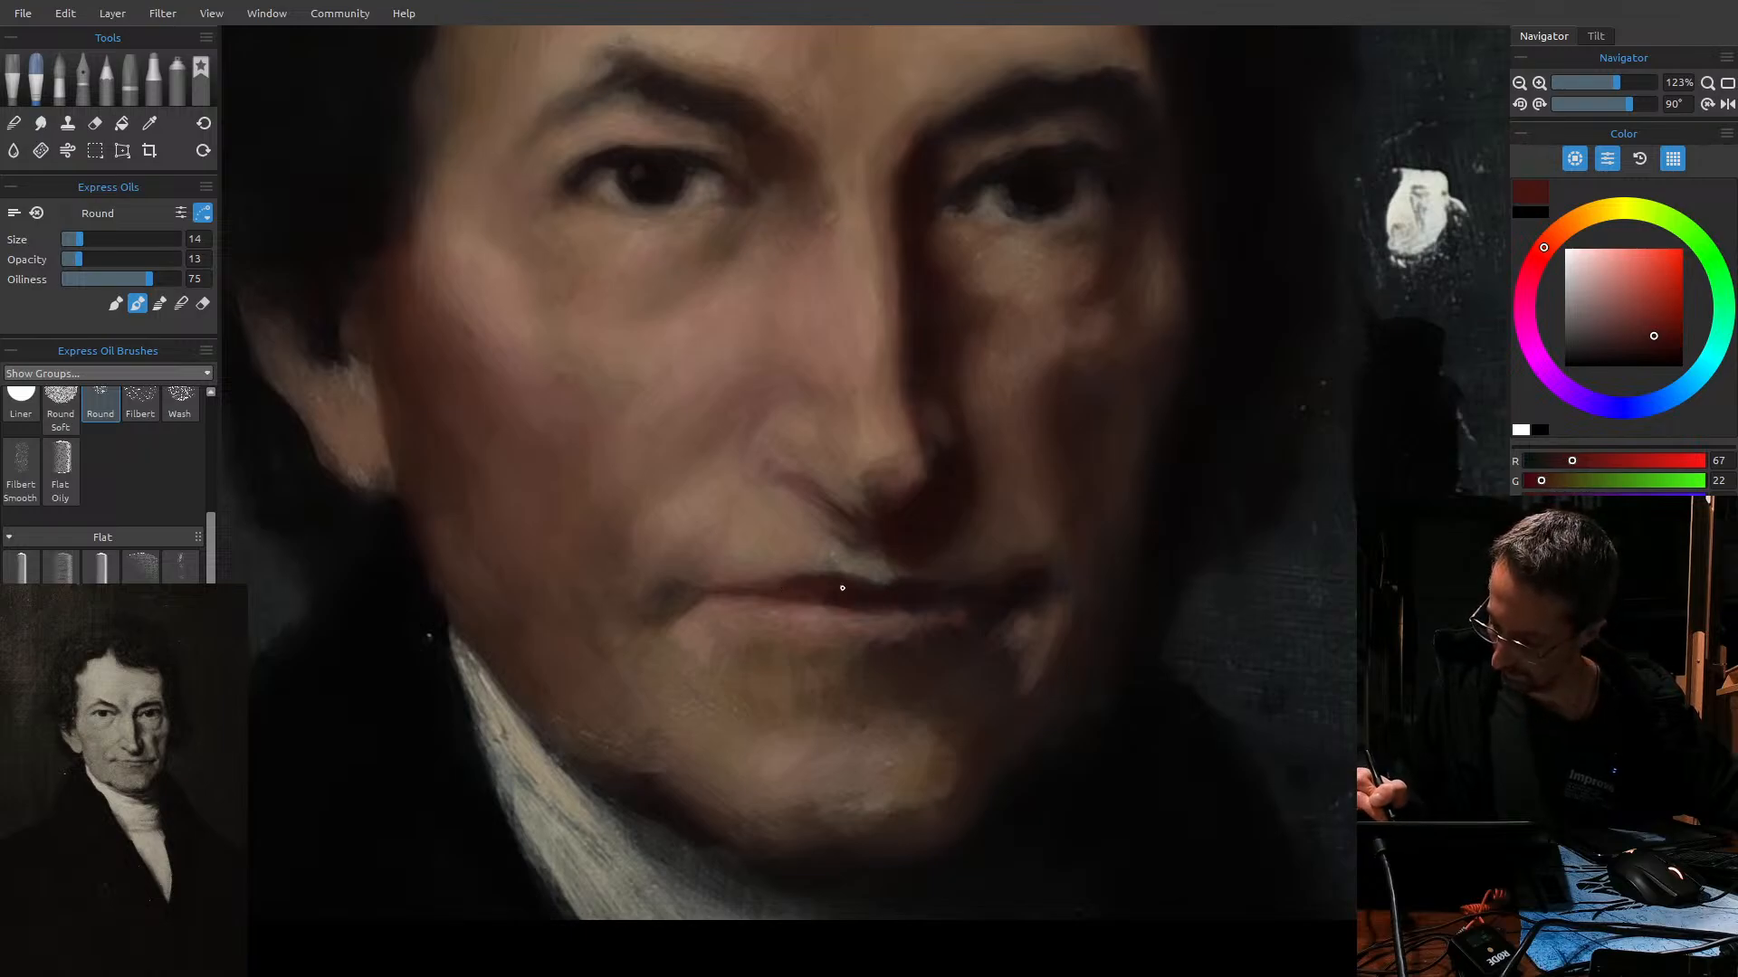
{"action": "left_click_drag", "start_coordinate": [1637, 319], "coordinate": [1618, 327]}
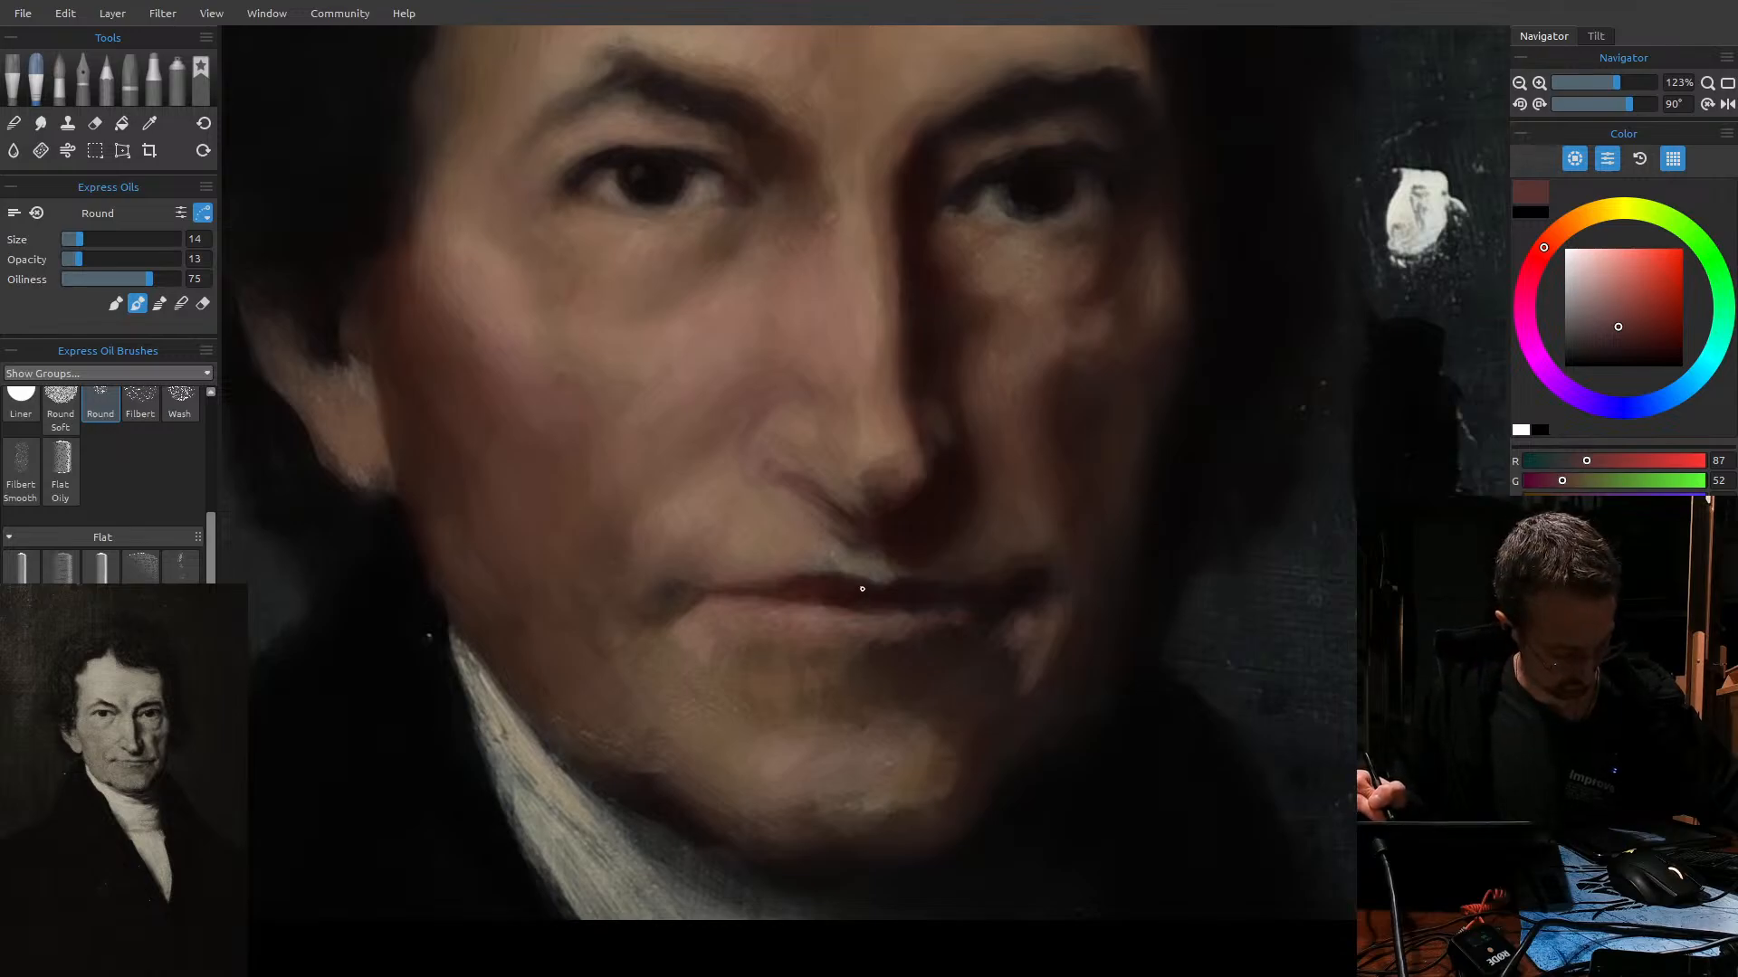
{"action": "key", "text": "["}
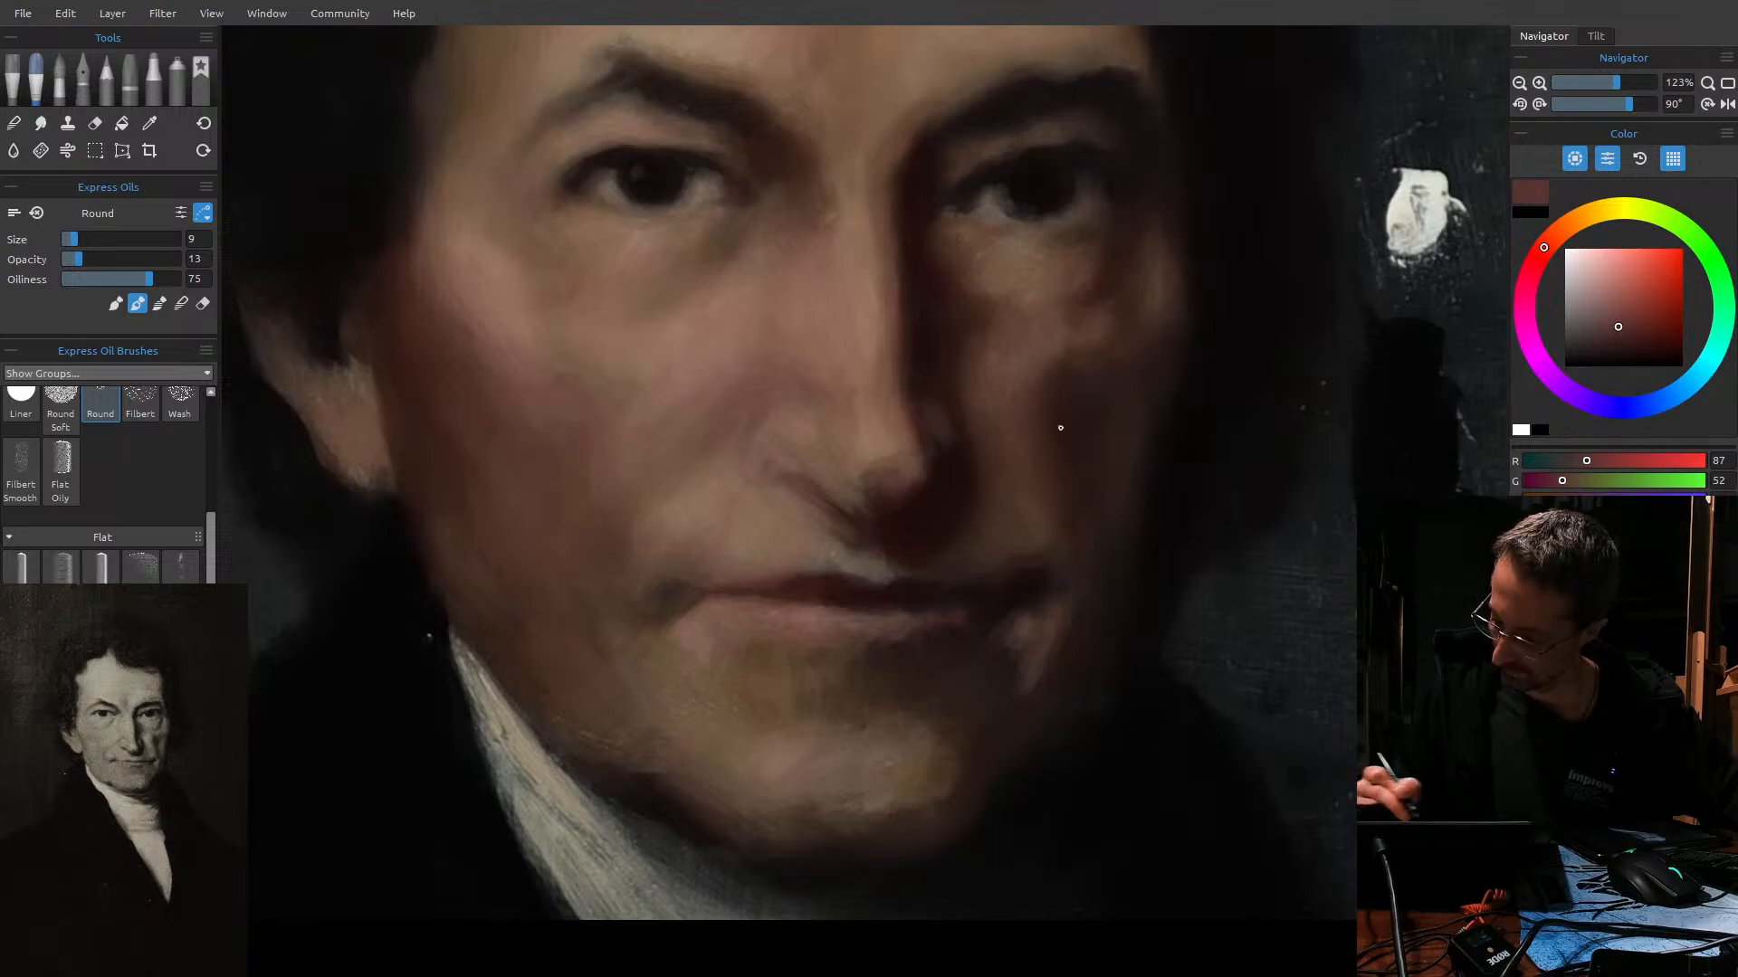
Lighten the red-brown to R 113, G 68, then R 146, G 98, and soften the upper lip's edge at brush size 9.
{"action": "key", "text": "l"}
{"action": "key", "text": "l"}
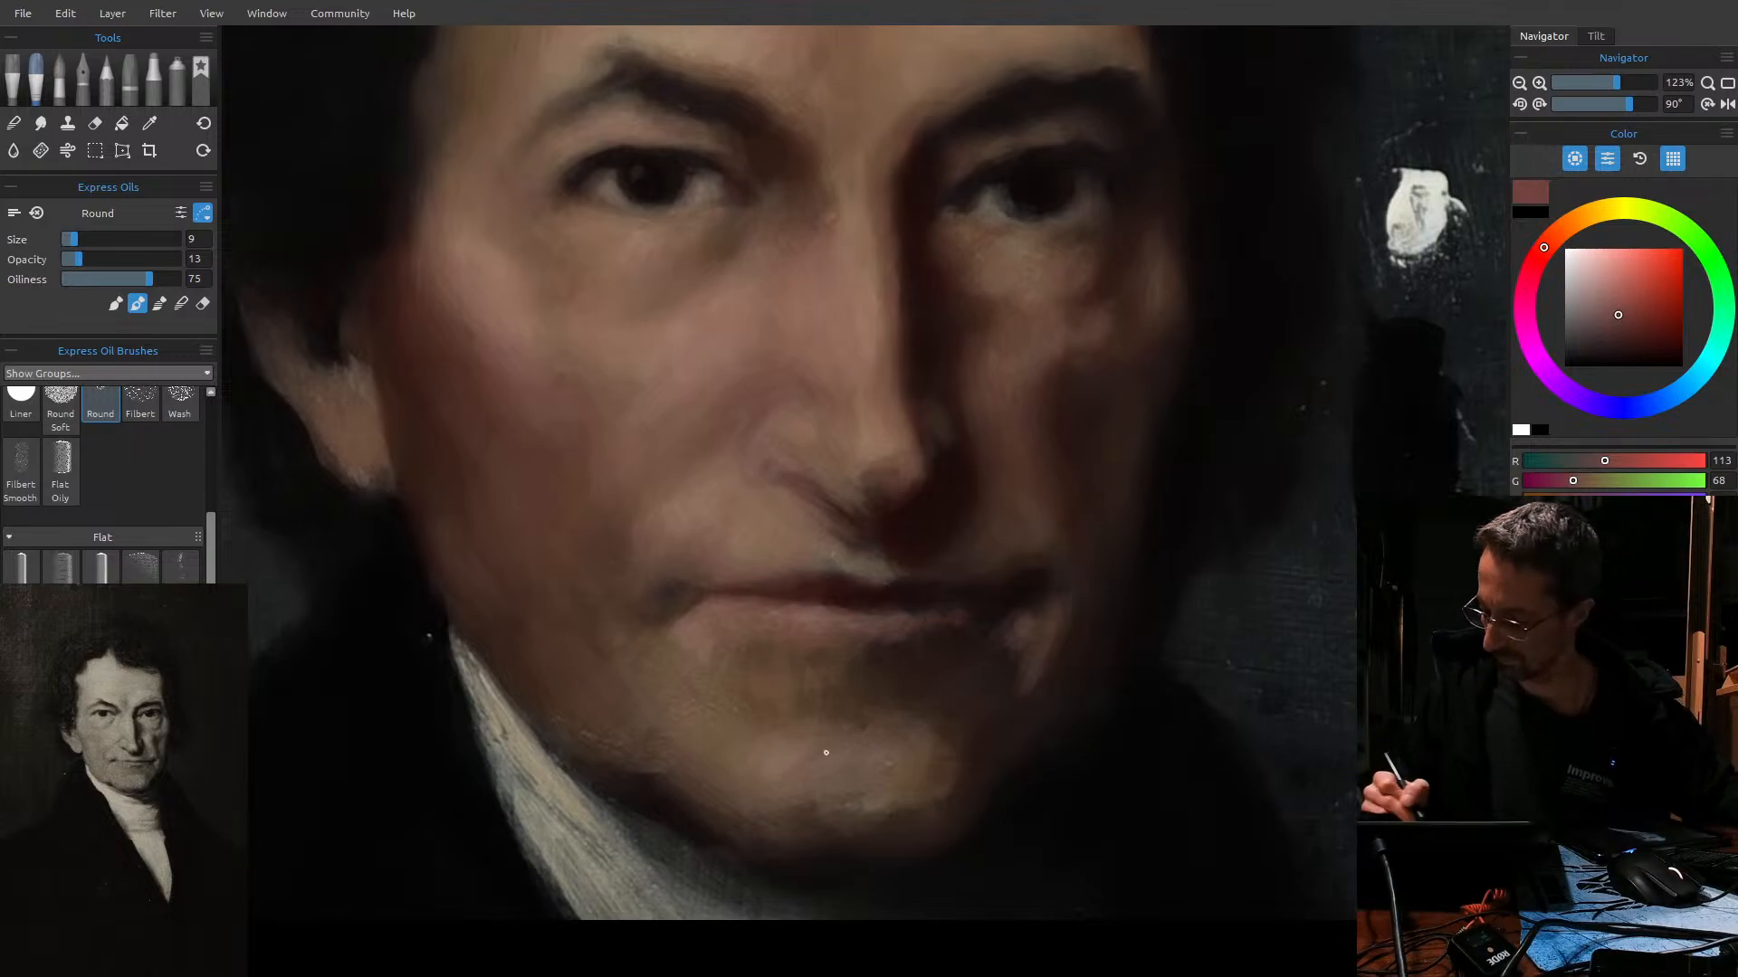
{"action": "left_click", "coordinate": [1611, 299]}
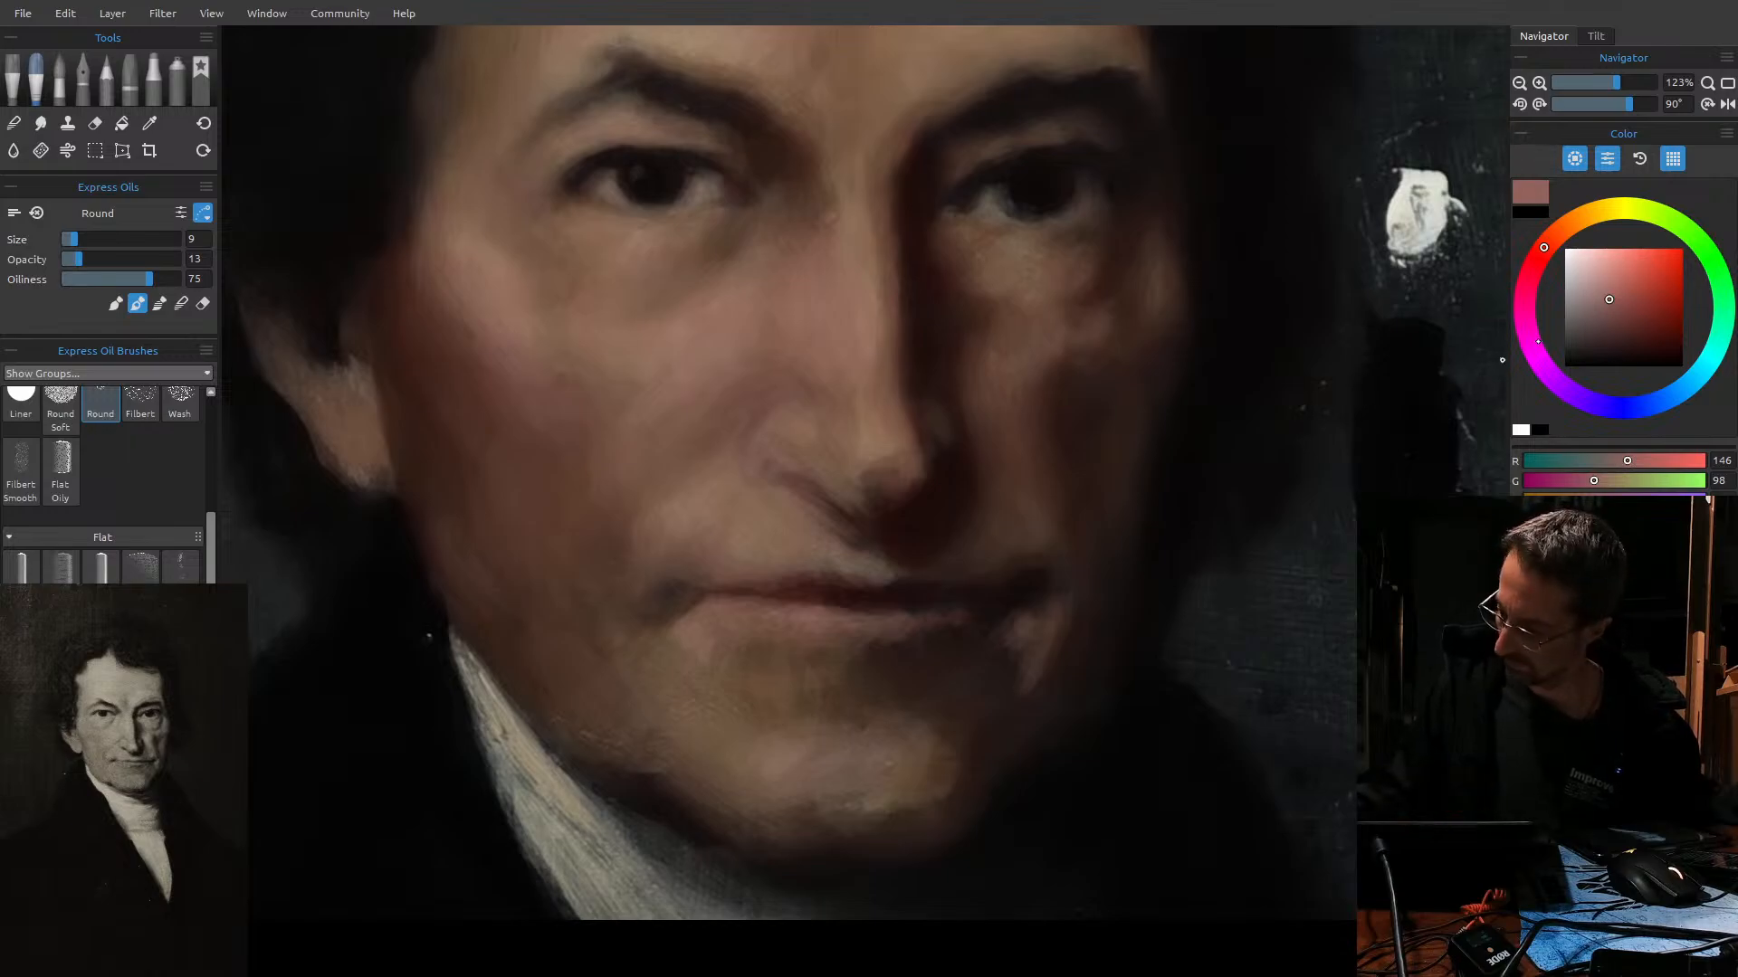
Mix a light flesh tone (R 162, G 119) and blend the skin above the lip and on the chin, enlarging the brush to 25.
{"action": "left_click", "coordinate": [1606, 293]}
{"action": "left_click", "coordinate": [1551, 238]}
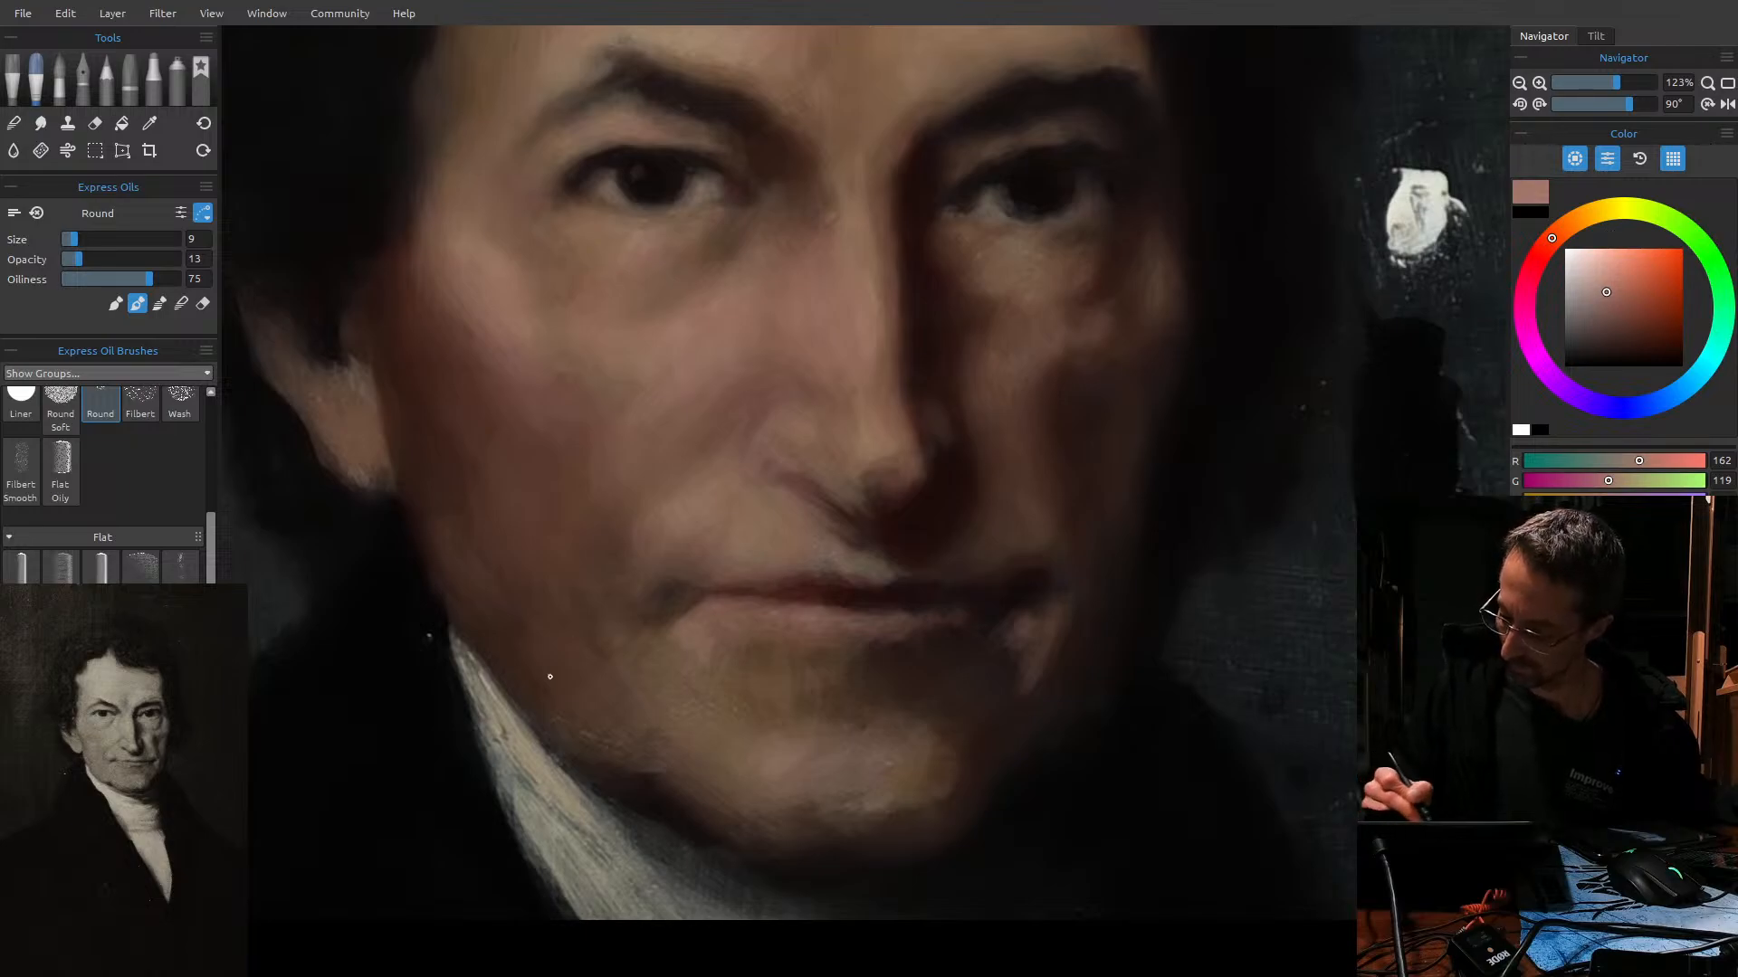
{"action": "key", "text": "]"}
{"action": "key", "text": "]"}
{"action": "key", "text": "]"}
{"action": "key", "text": "]"}
{"action": "key", "text": "]"}
{"action": "key", "text": "]"}
{"action": "key", "text": "]"}
{"action": "key", "text": "]"}
{"action": "key", "text": "]"}
{"action": "key", "text": "]"}
{"action": "key", "text": "]"}
{"action": "key", "text": "]"}
{"action": "key", "text": "]"}
{"action": "key", "text": "]"}
{"action": "key", "text": "]"}
{"action": "key", "text": "]"}
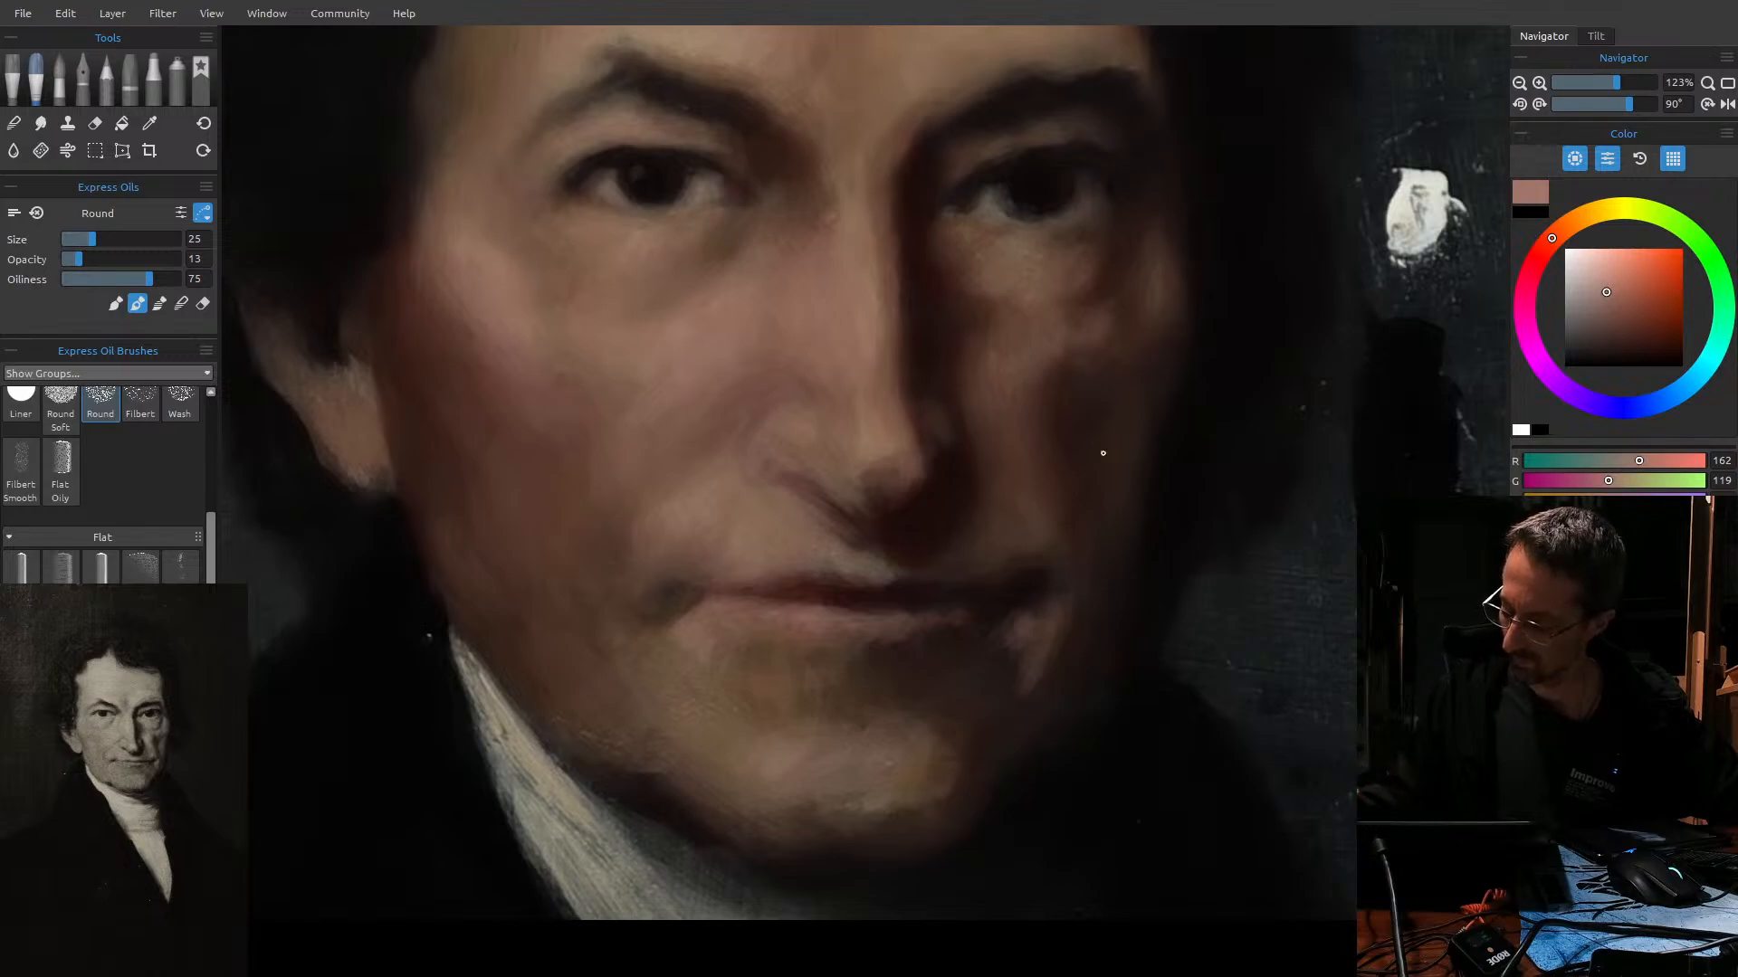
{"action": "mouse_move", "coordinate": [775, 741]}
{"action": "left_mouse_down"}
{"action": "mouse_move", "coordinate": [838, 730]}
{"action": "mouse_move", "coordinate": [711, 738]}
{"action": "left_mouse_up"}
{"action": "mouse_move", "coordinate": [857, 752]}
{"action": "left_mouse_down"}
{"action": "mouse_move", "coordinate": [821, 759]}
{"action": "mouse_move", "coordinate": [826, 736]}
{"action": "mouse_move", "coordinate": [1028, 639]}
{"action": "left_mouse_up"}
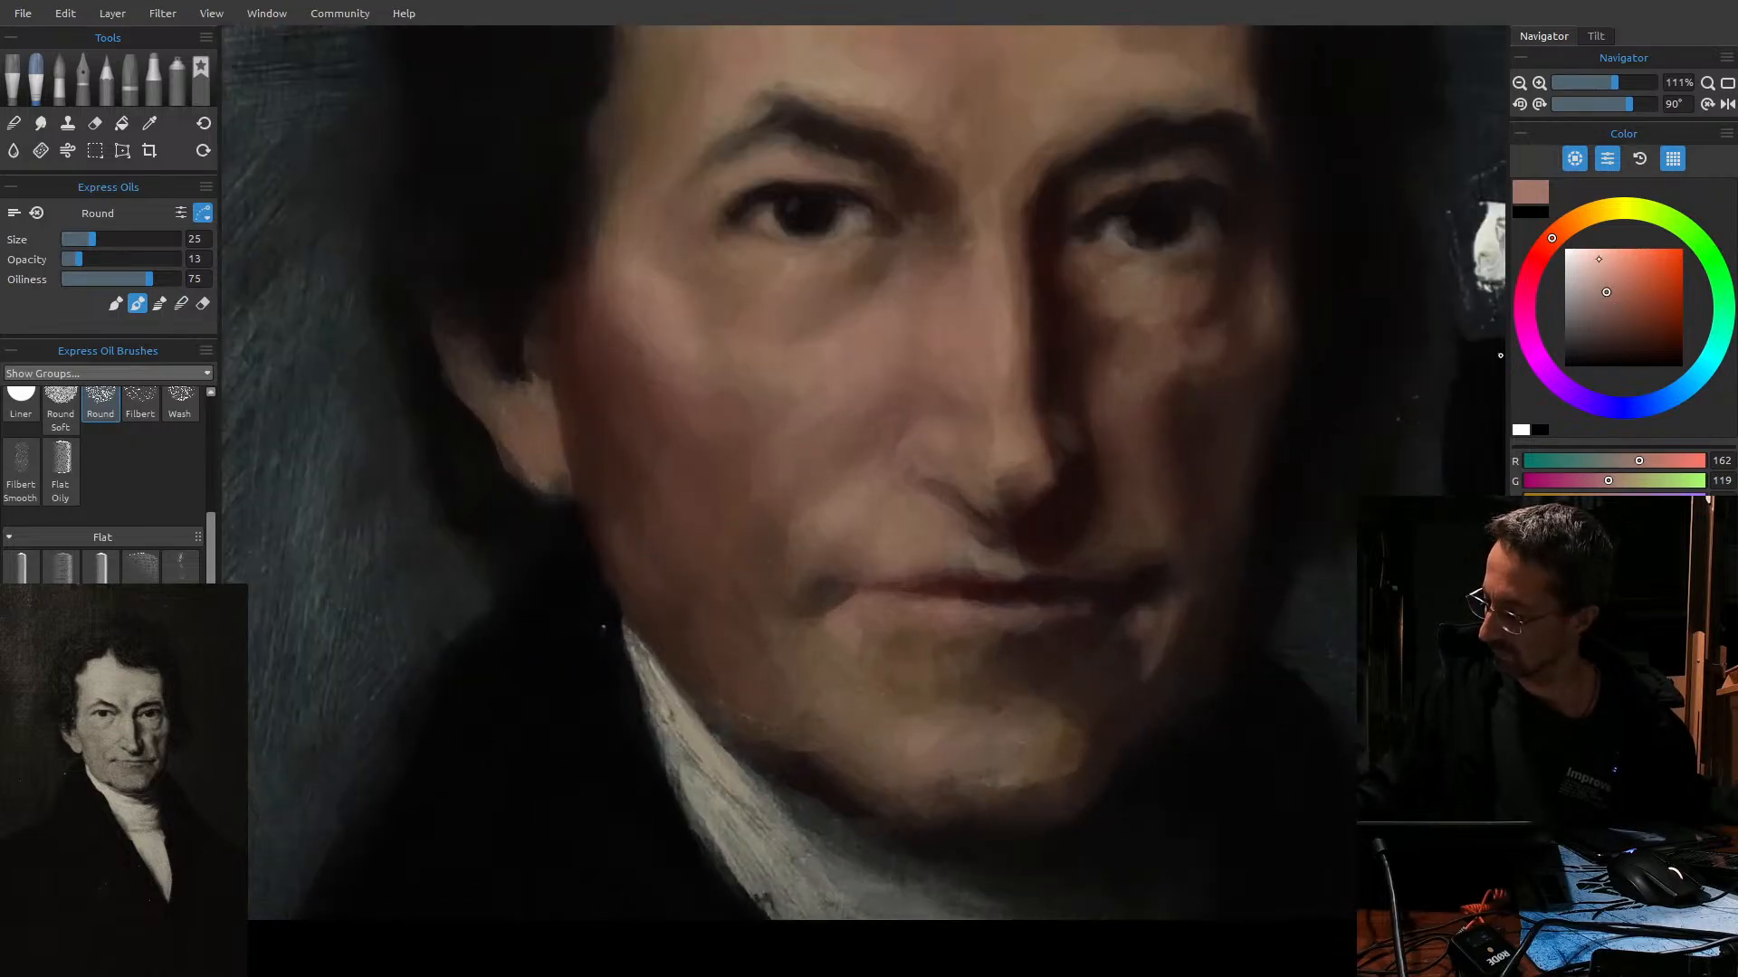
Shift the colour to a muted brown (R 119, G 89) and blend the lower cheek beside the lit mouth corner at brush size 16.
{"action": "left_click_drag", "start_coordinate": [1551, 238], "coordinate": [1565, 226]}
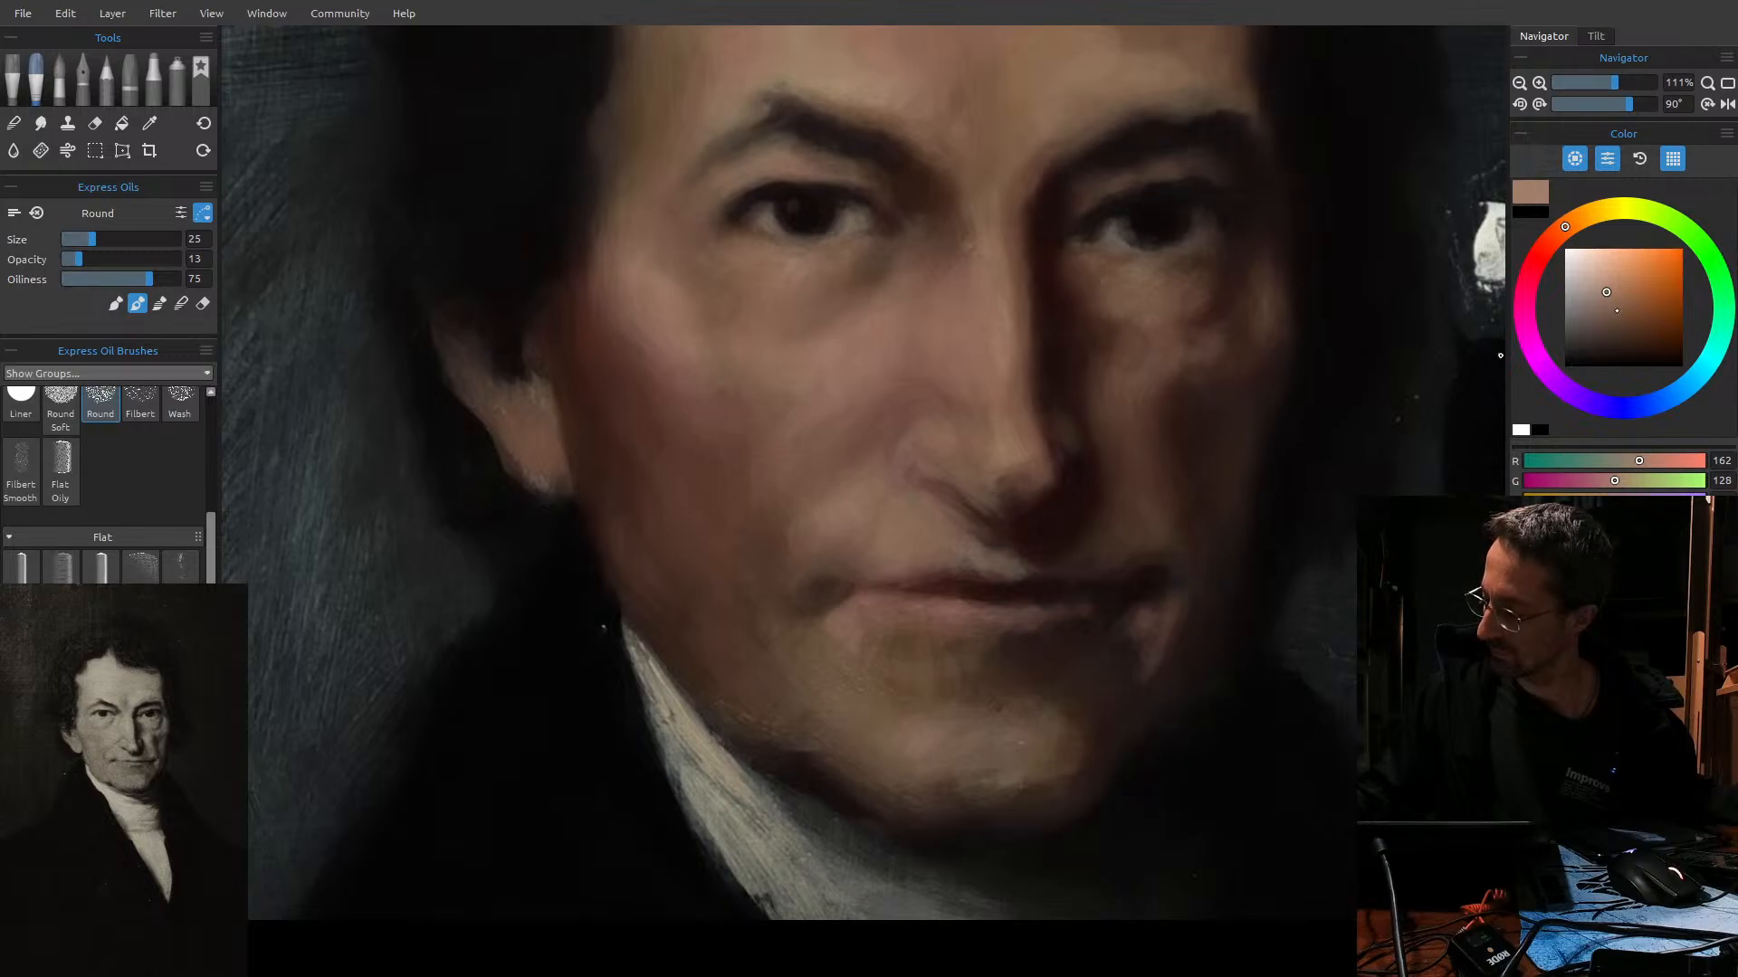
{"action": "left_click_drag", "start_coordinate": [1617, 306], "coordinate": [1615, 312]}
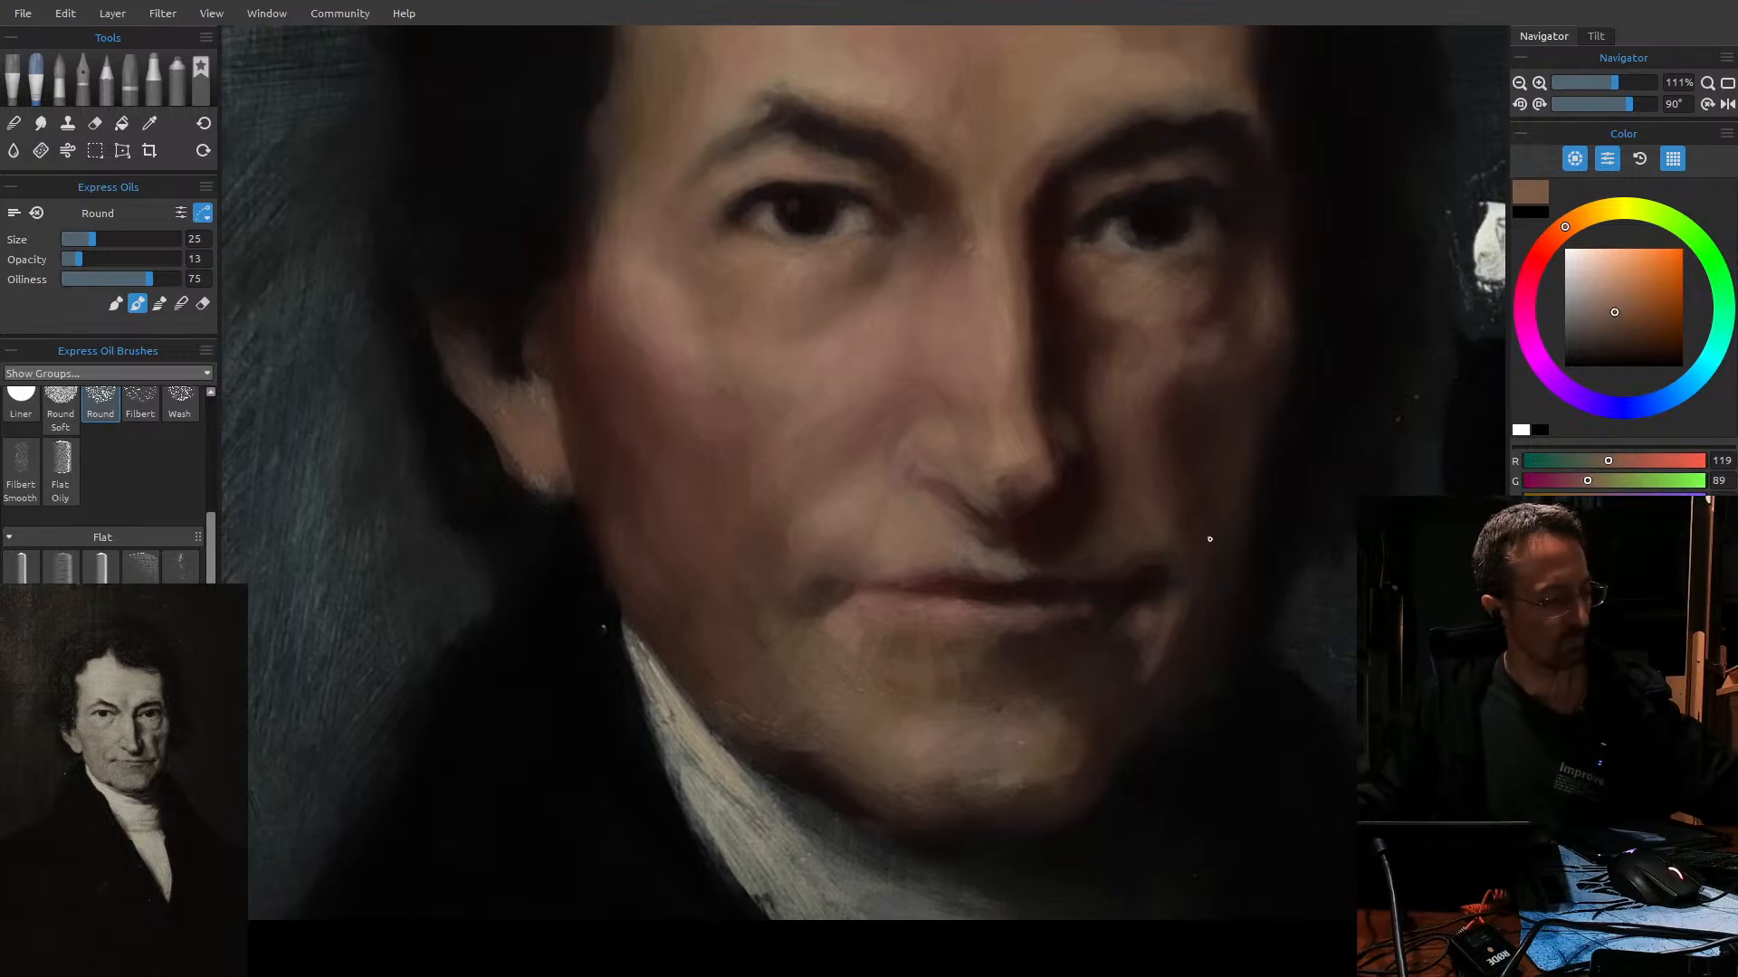
{"action": "key", "text": "bracketleft"}
{"action": "key", "text": "bracketleft"}
{"action": "key", "text": "bracketleft"}
{"action": "key", "text": "bracketleft"}
{"action": "key", "text": "bracketleft"}
{"action": "key", "text": "bracketleft"}
{"action": "key", "text": "bracketleft"}
{"action": "key", "text": "bracketleft"}
{"action": "key", "text": "bracketleft"}
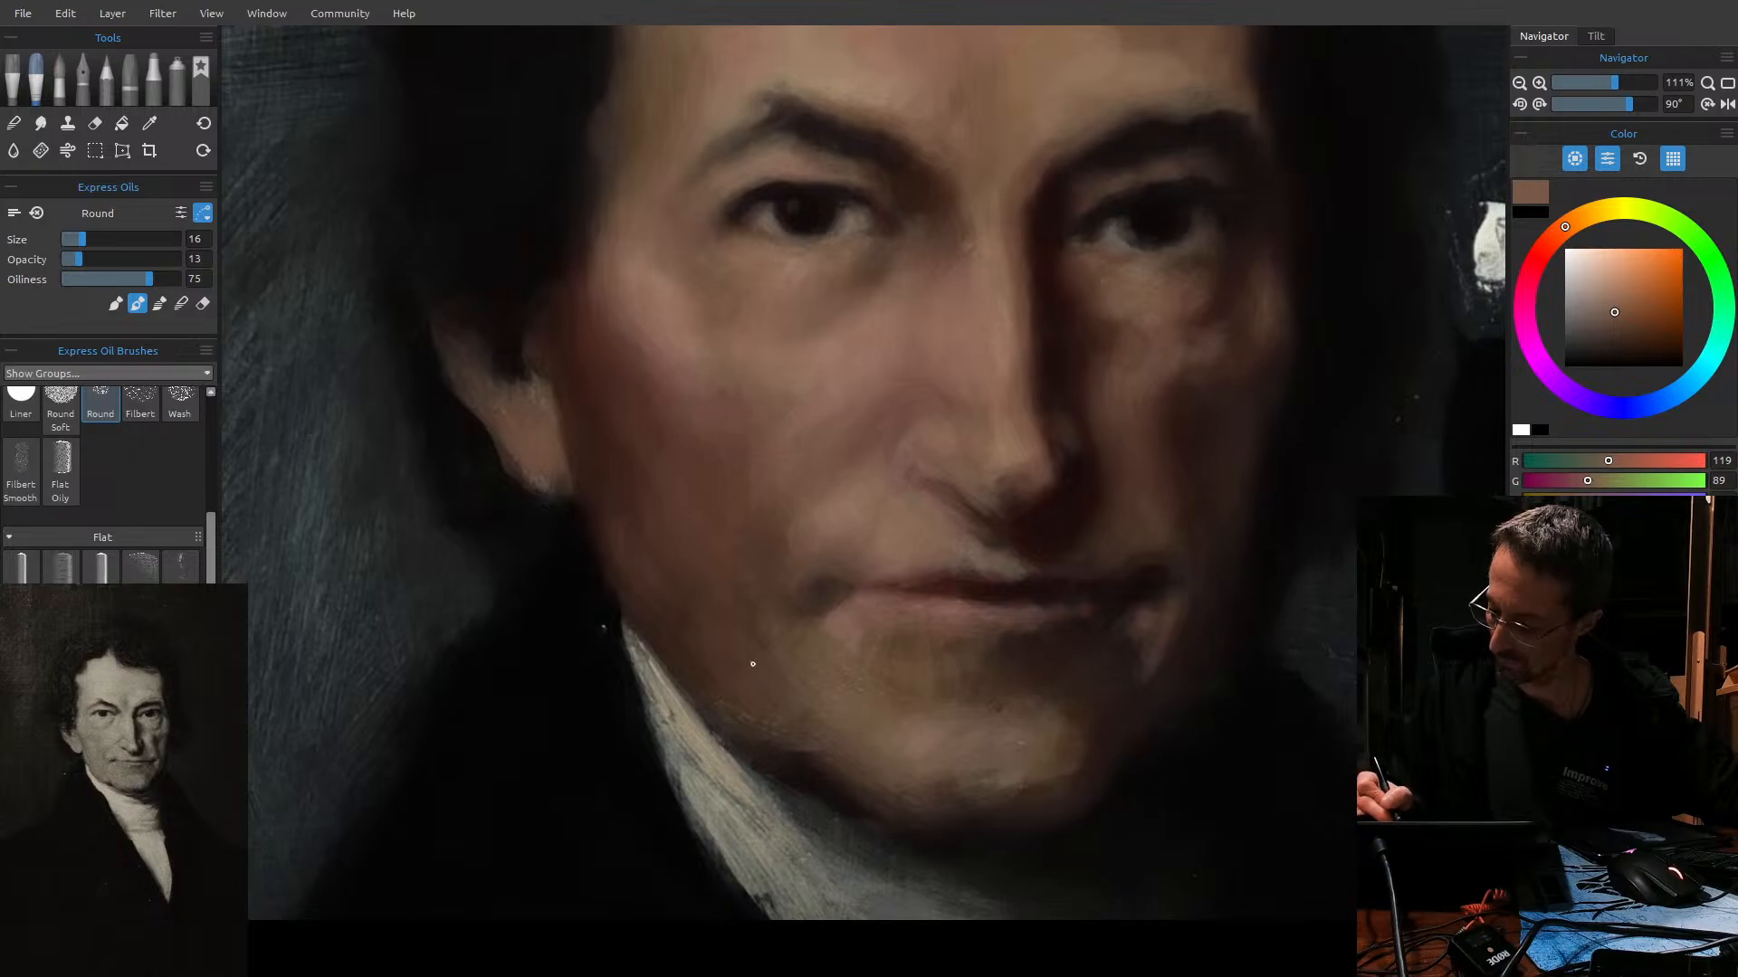
Shade around the mouth corners with warm brown (R 130, G 90) and darker brown (R 83, G 59), using brush sizes 16 and 20.
{"action": "left_click", "coordinate": [1627, 306]}
{"action": "left_click", "coordinate": [1625, 307]}
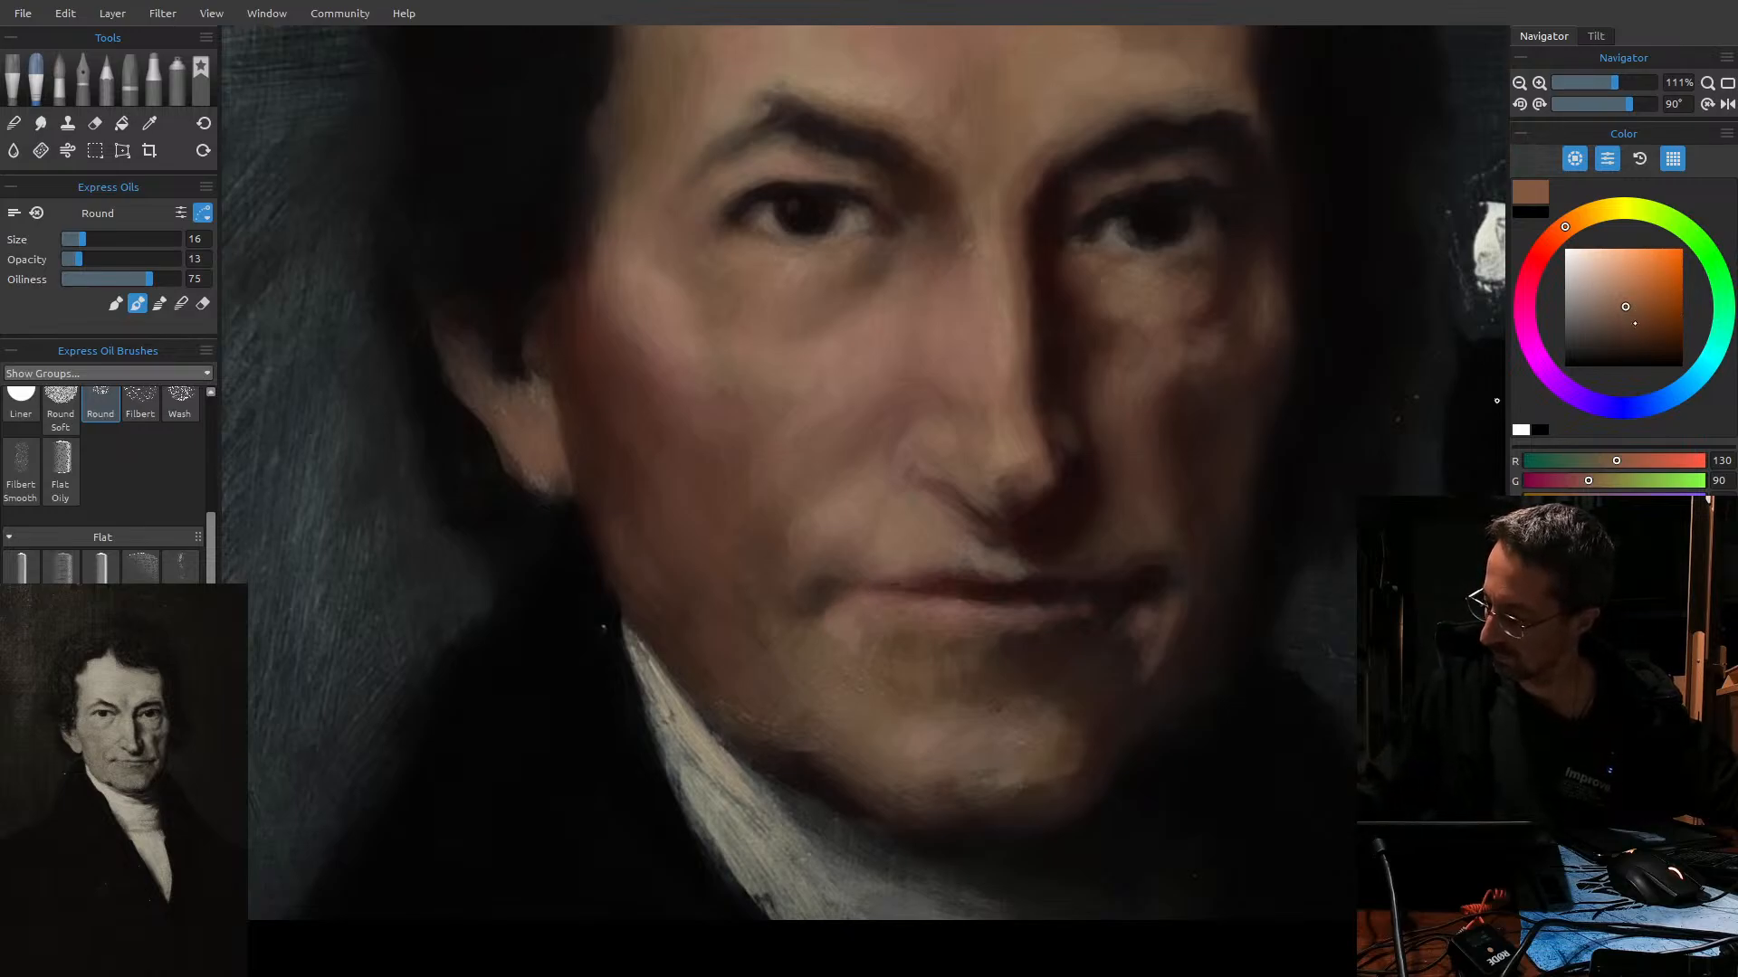
{"action": "left_click", "coordinate": [1622, 328]}
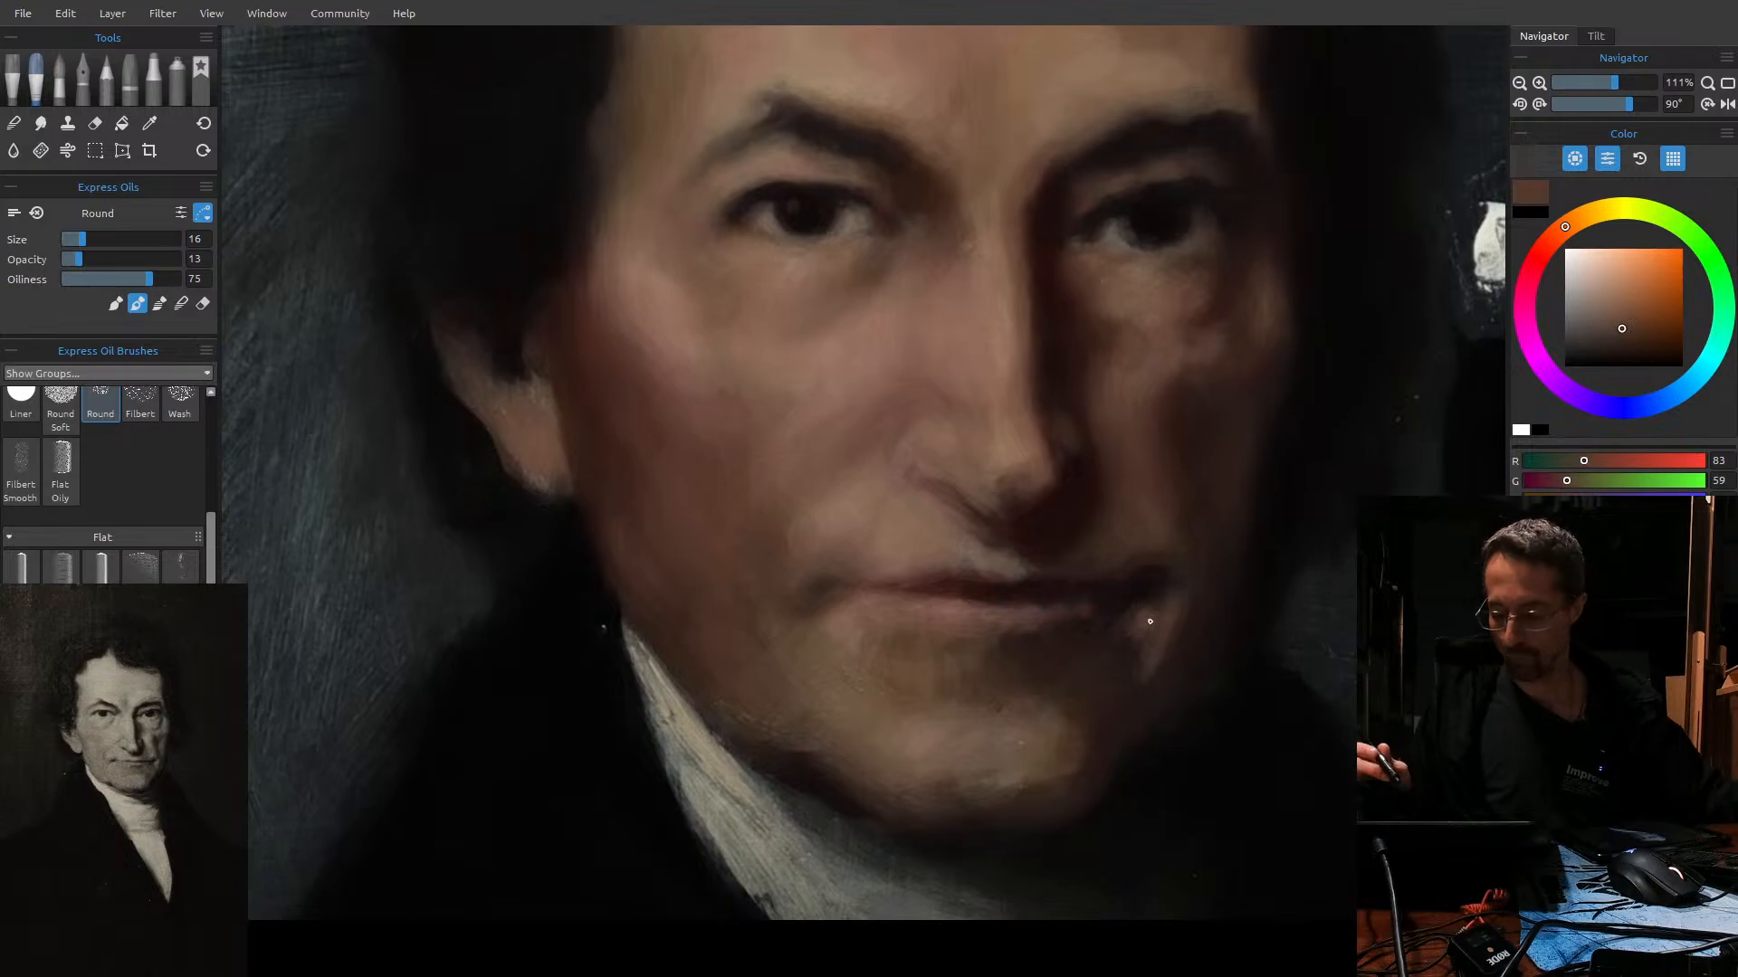
{"action": "left_click_drag", "start_coordinate": [937, 712], "coordinate": [881, 760]}
{"action": "mouse_move", "coordinate": [1011, 743]}
{"action": "left_mouse_down"}
{"action": "mouse_move", "coordinate": [959, 724]}
{"action": "mouse_move", "coordinate": [973, 709]}
{"action": "left_mouse_up"}
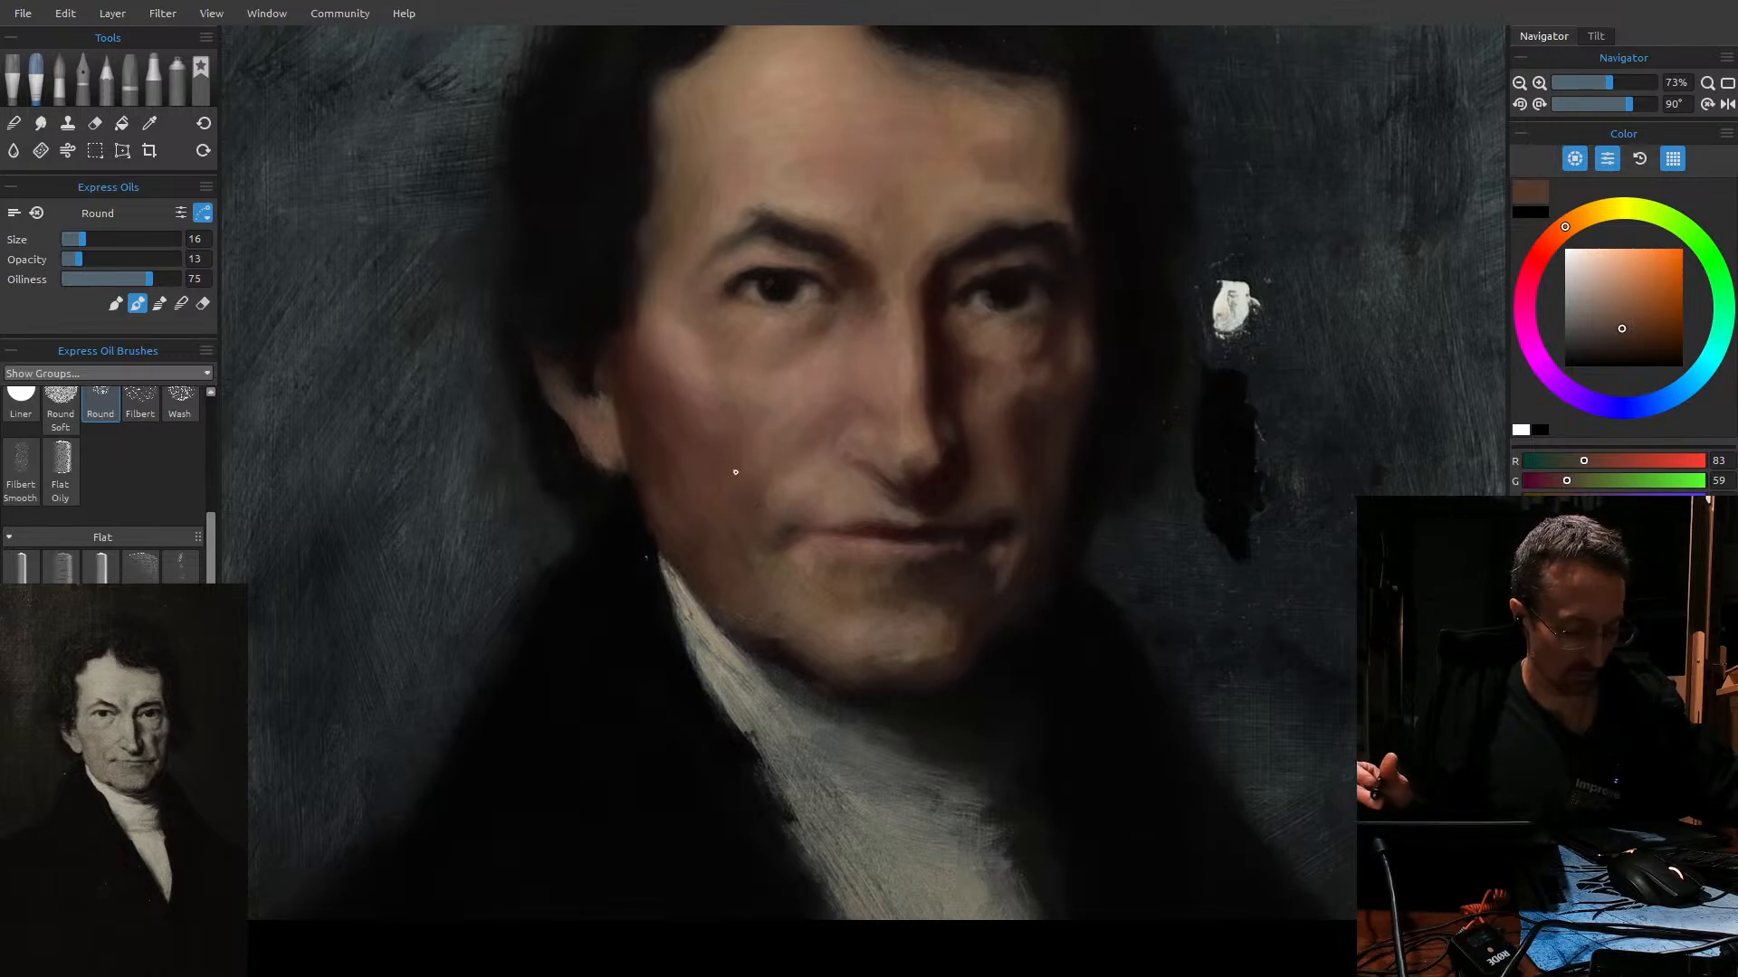
{"action": "key", "text": "]"}
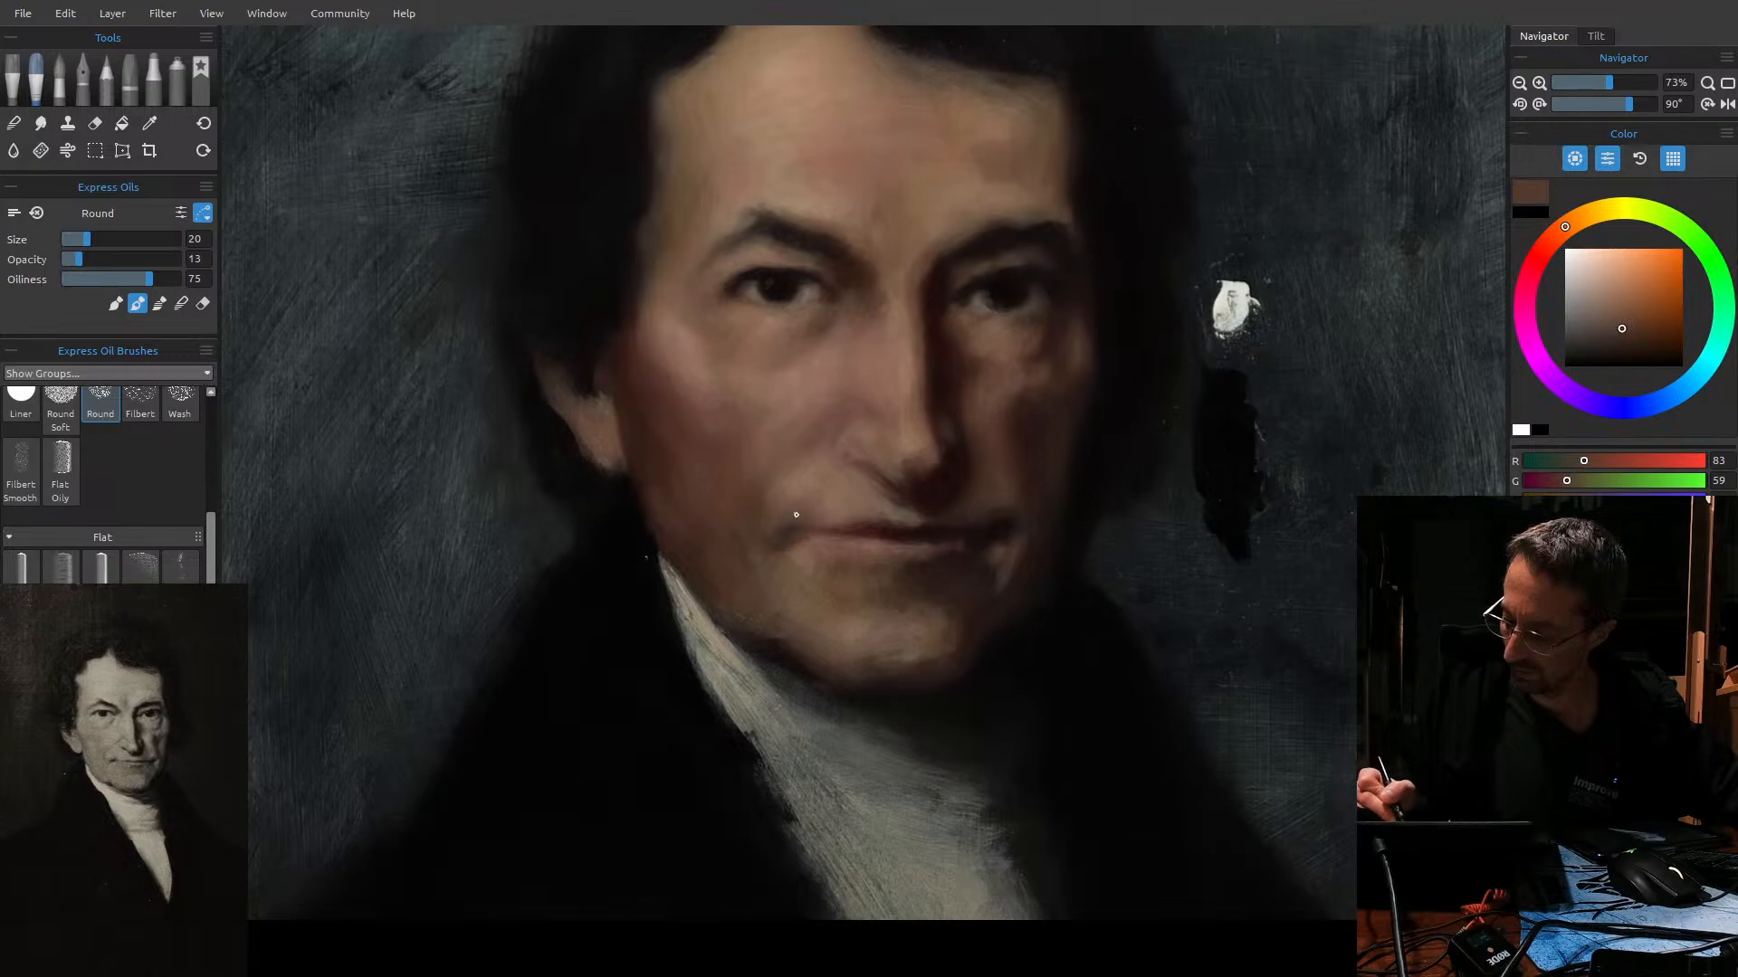
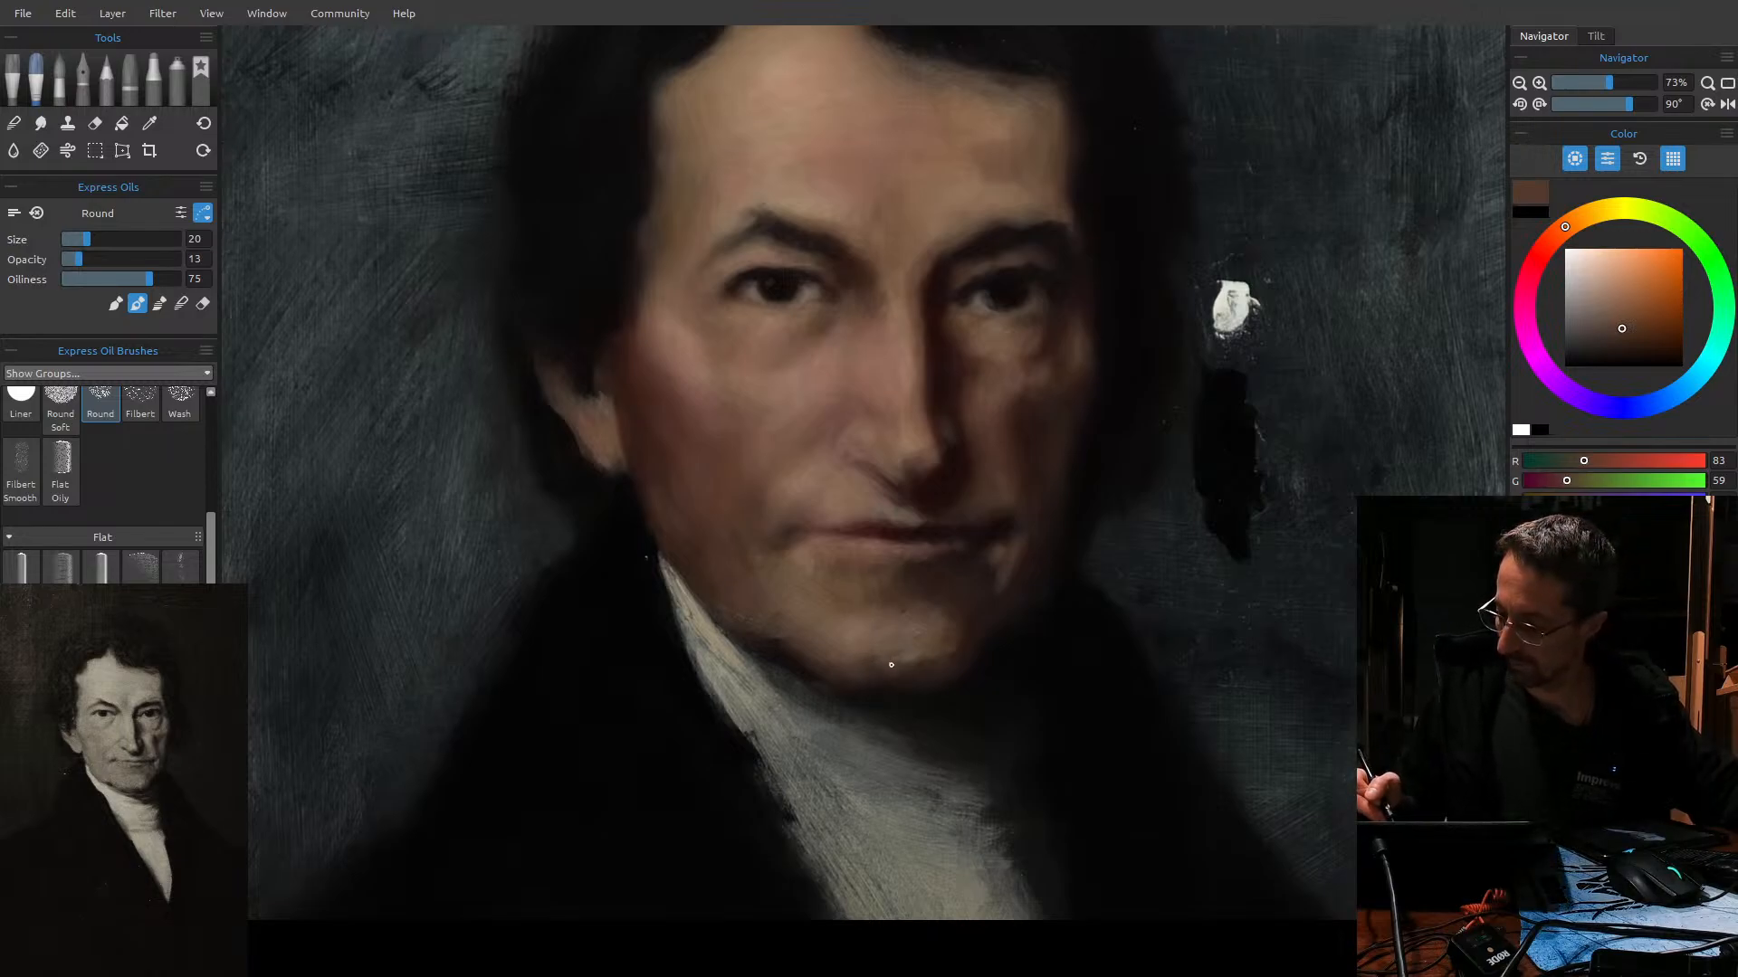
Darken the underside of the chin, and blend the lower cheek and jaw with greyish brown (R 130, G 103), enlarging the brush to 50.
{"action": "left_click_drag", "start_coordinate": [892, 691], "coordinate": [923, 693]}
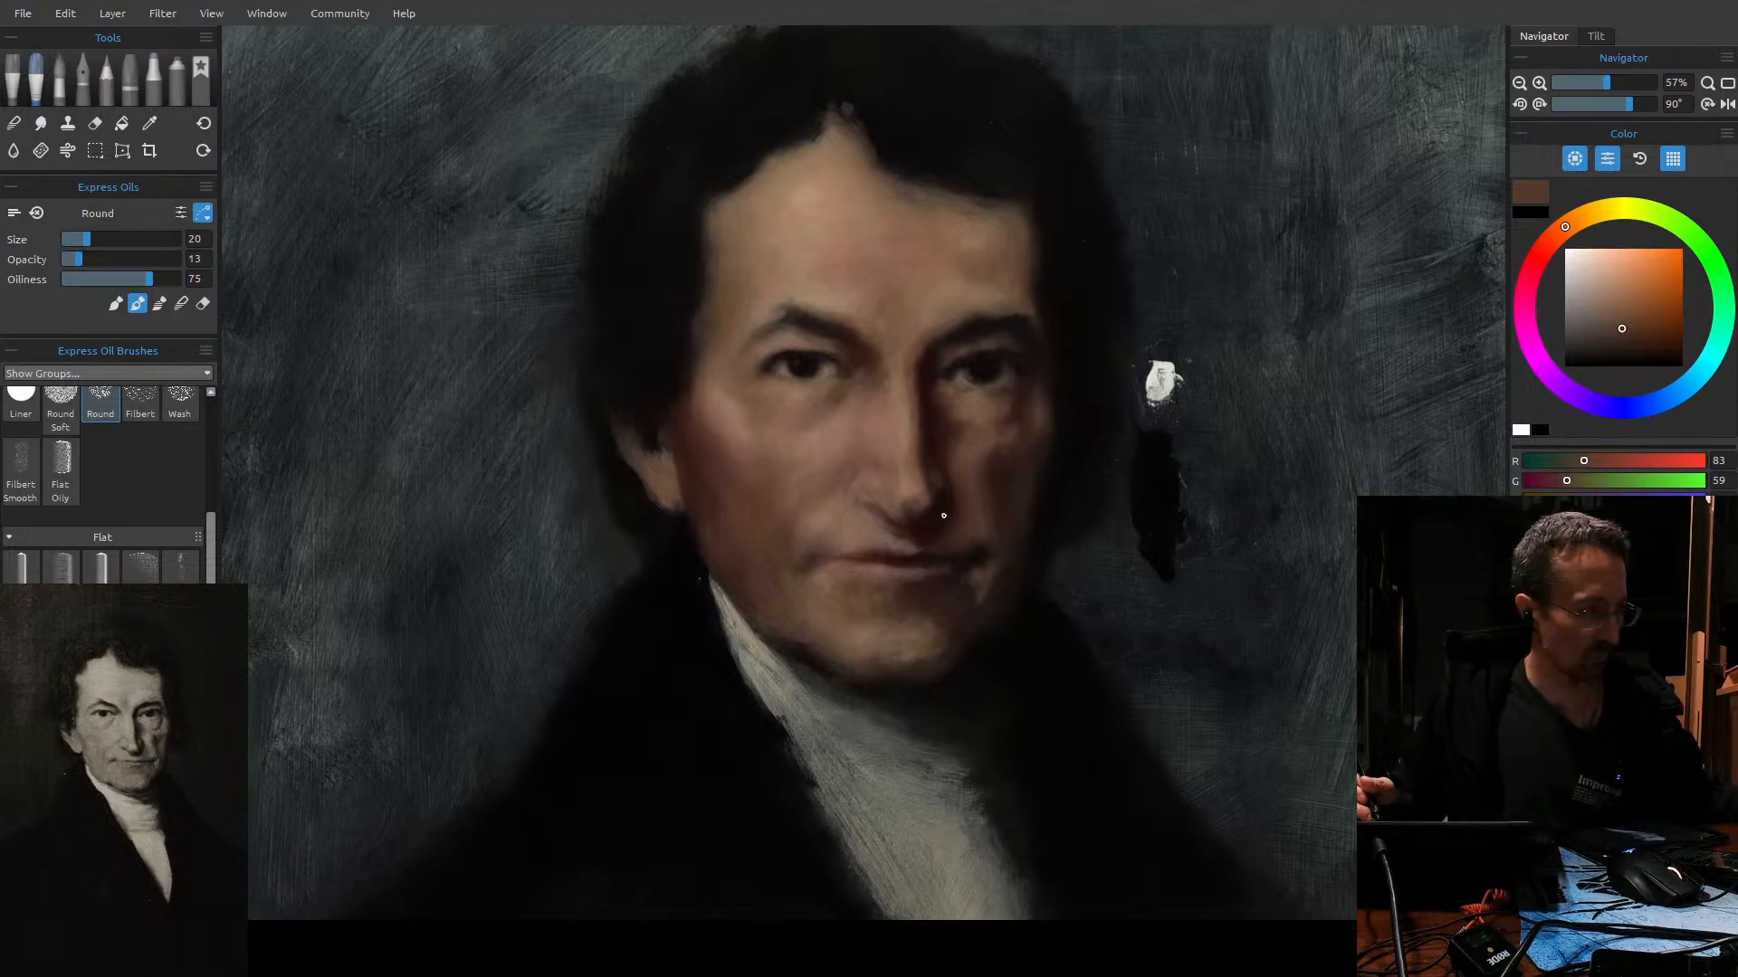
{"action": "scroll", "coordinate": [904, 648], "scroll_direction": "up", "scroll_amount": 5}
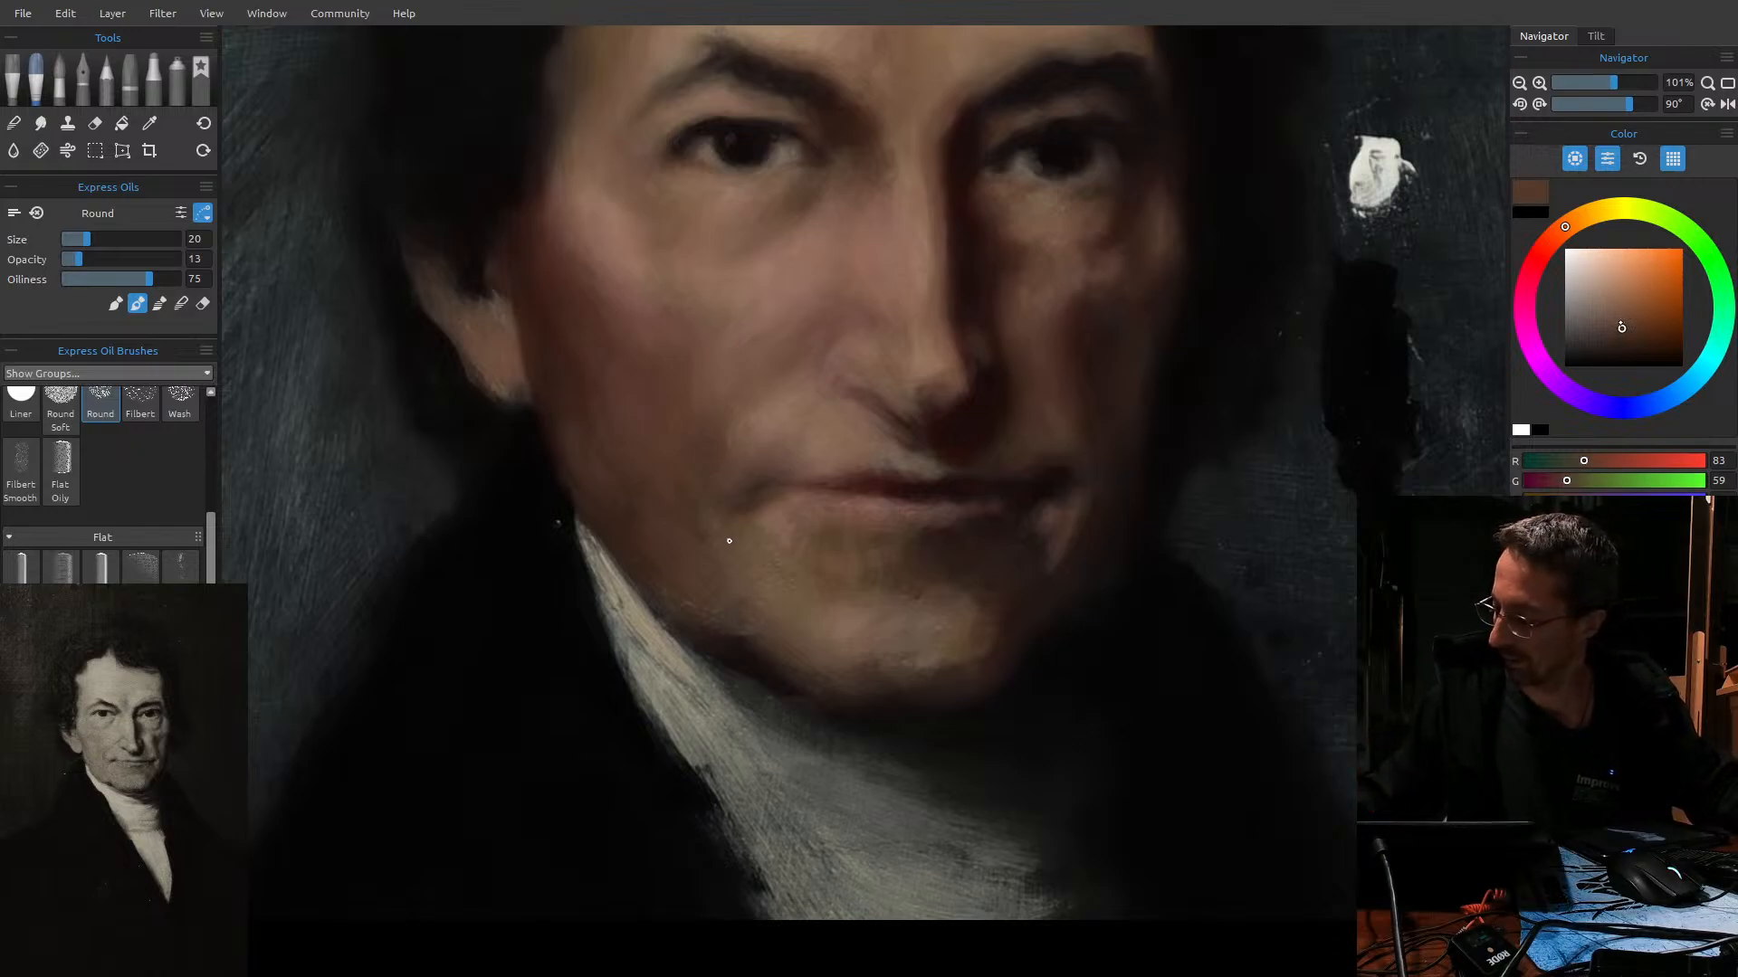
{"action": "left_click", "coordinate": [1606, 306]}
{"action": "key", "text": "bracketright"}
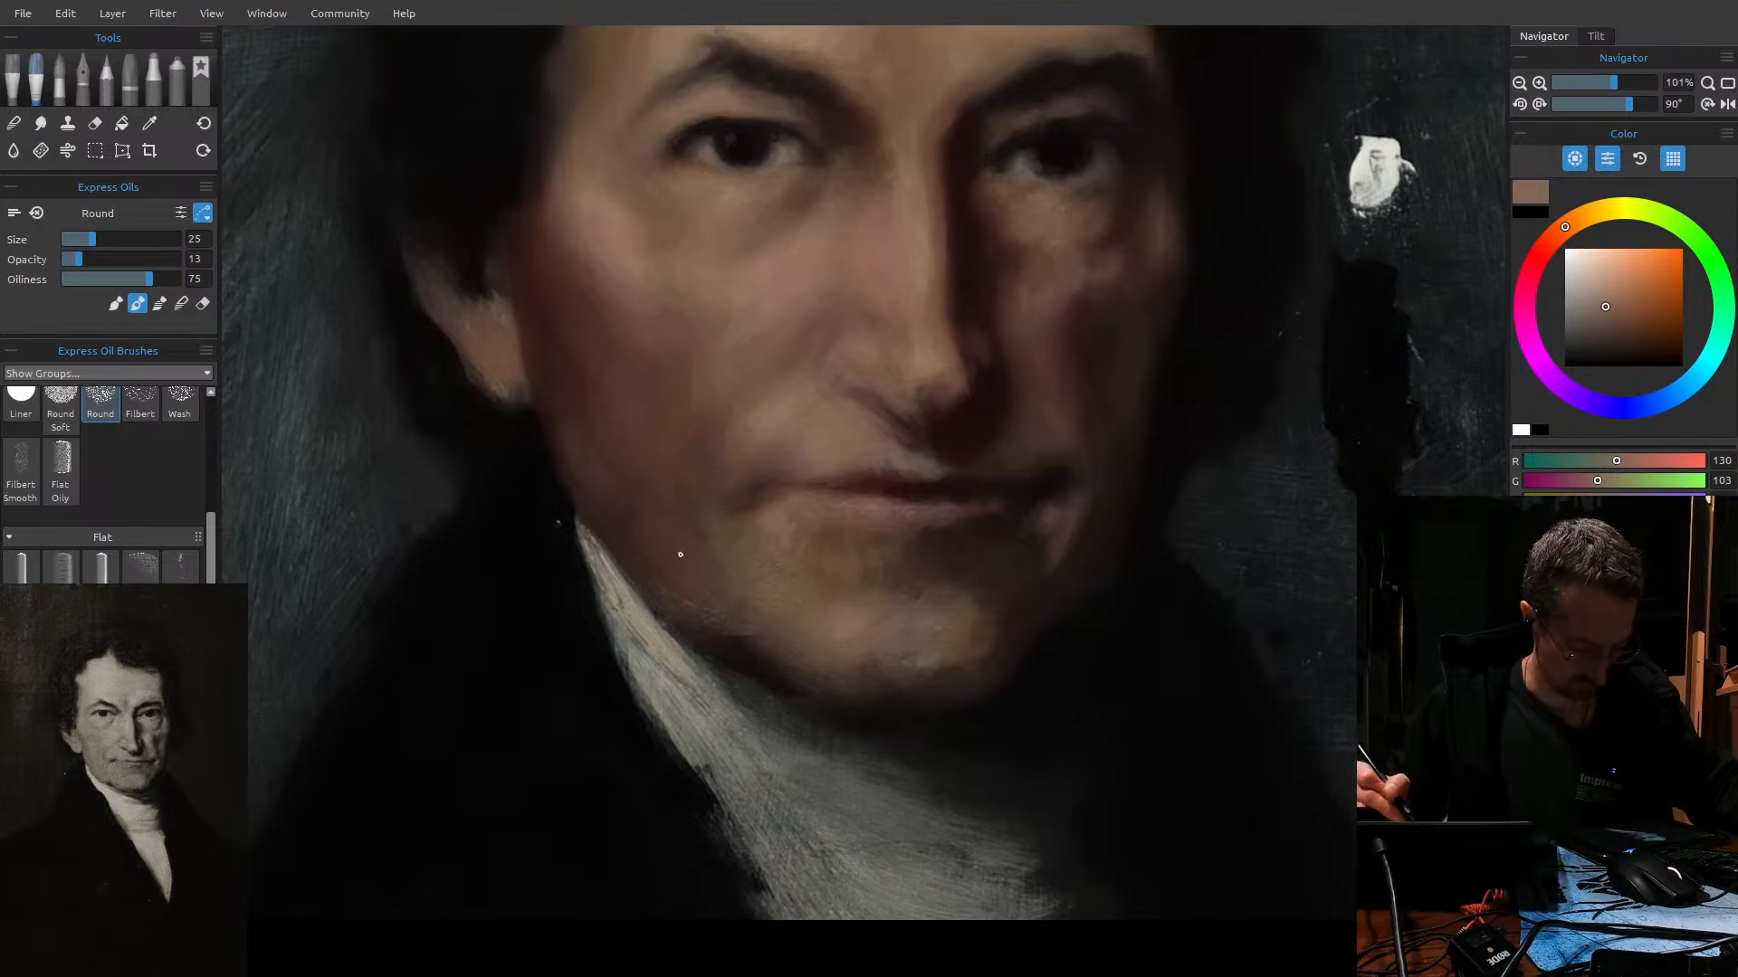
{"action": "key", "text": "bracketright"}
{"action": "key", "text": "bracketright"}
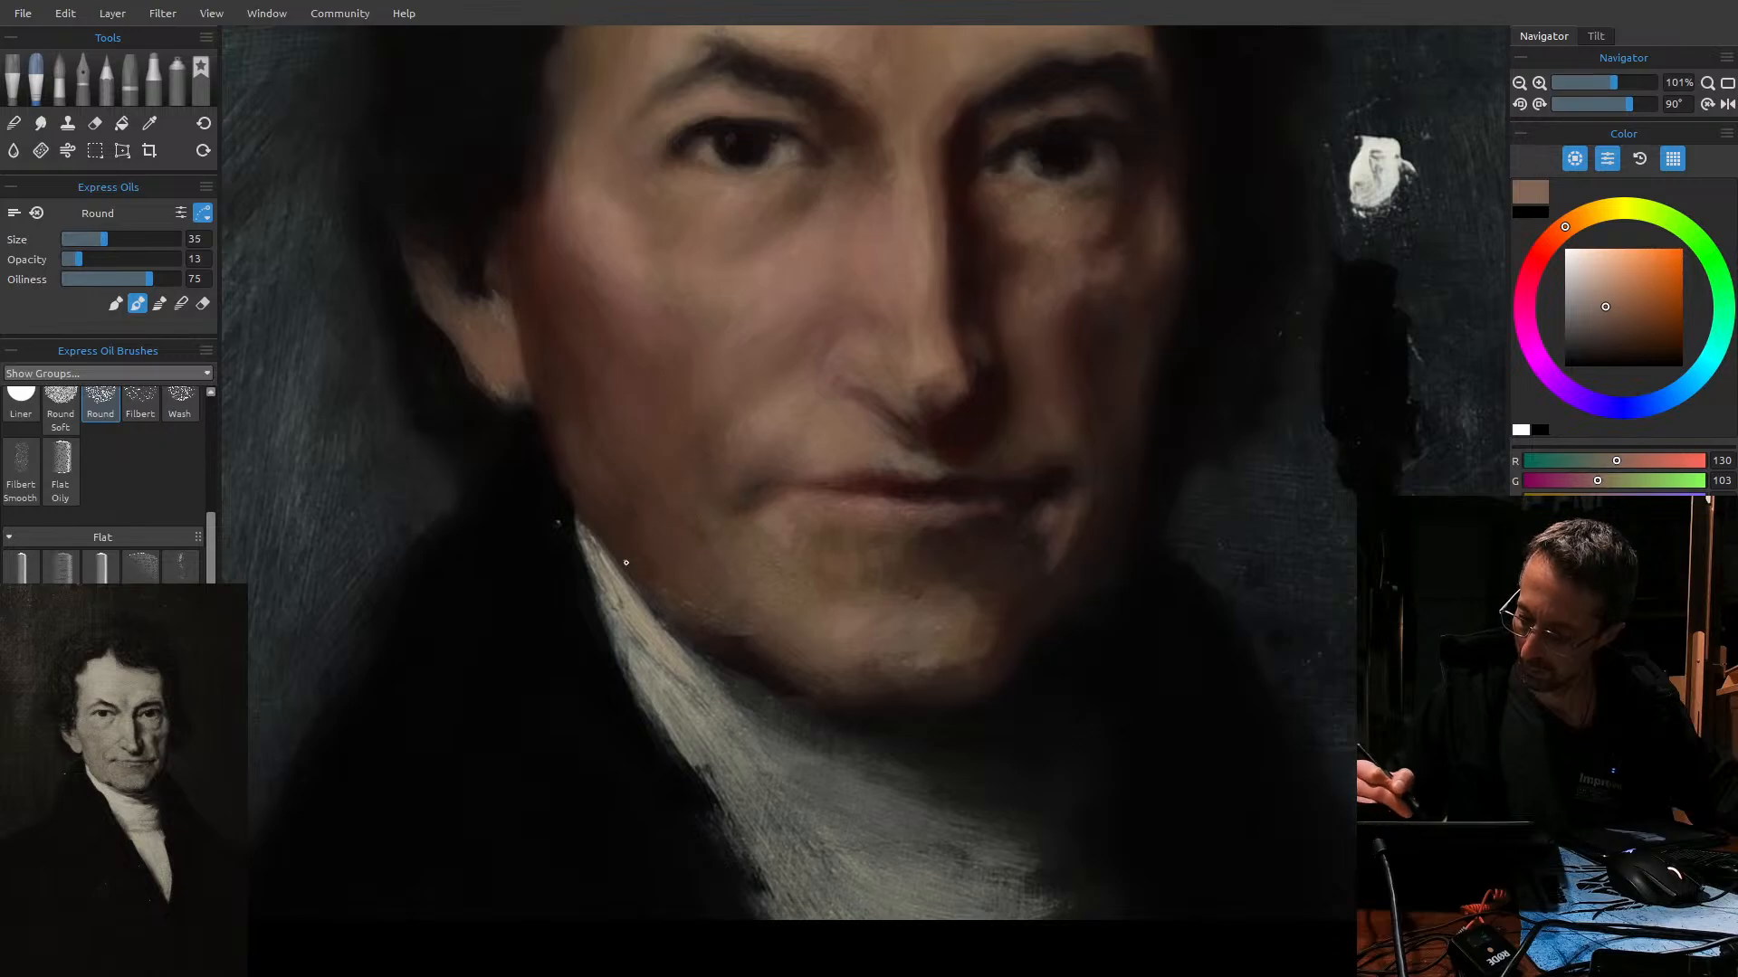
{"action": "key", "text": "bracketright"}
{"action": "key", "text": "bracketright"}
{"action": "key", "text": "bracketright"}
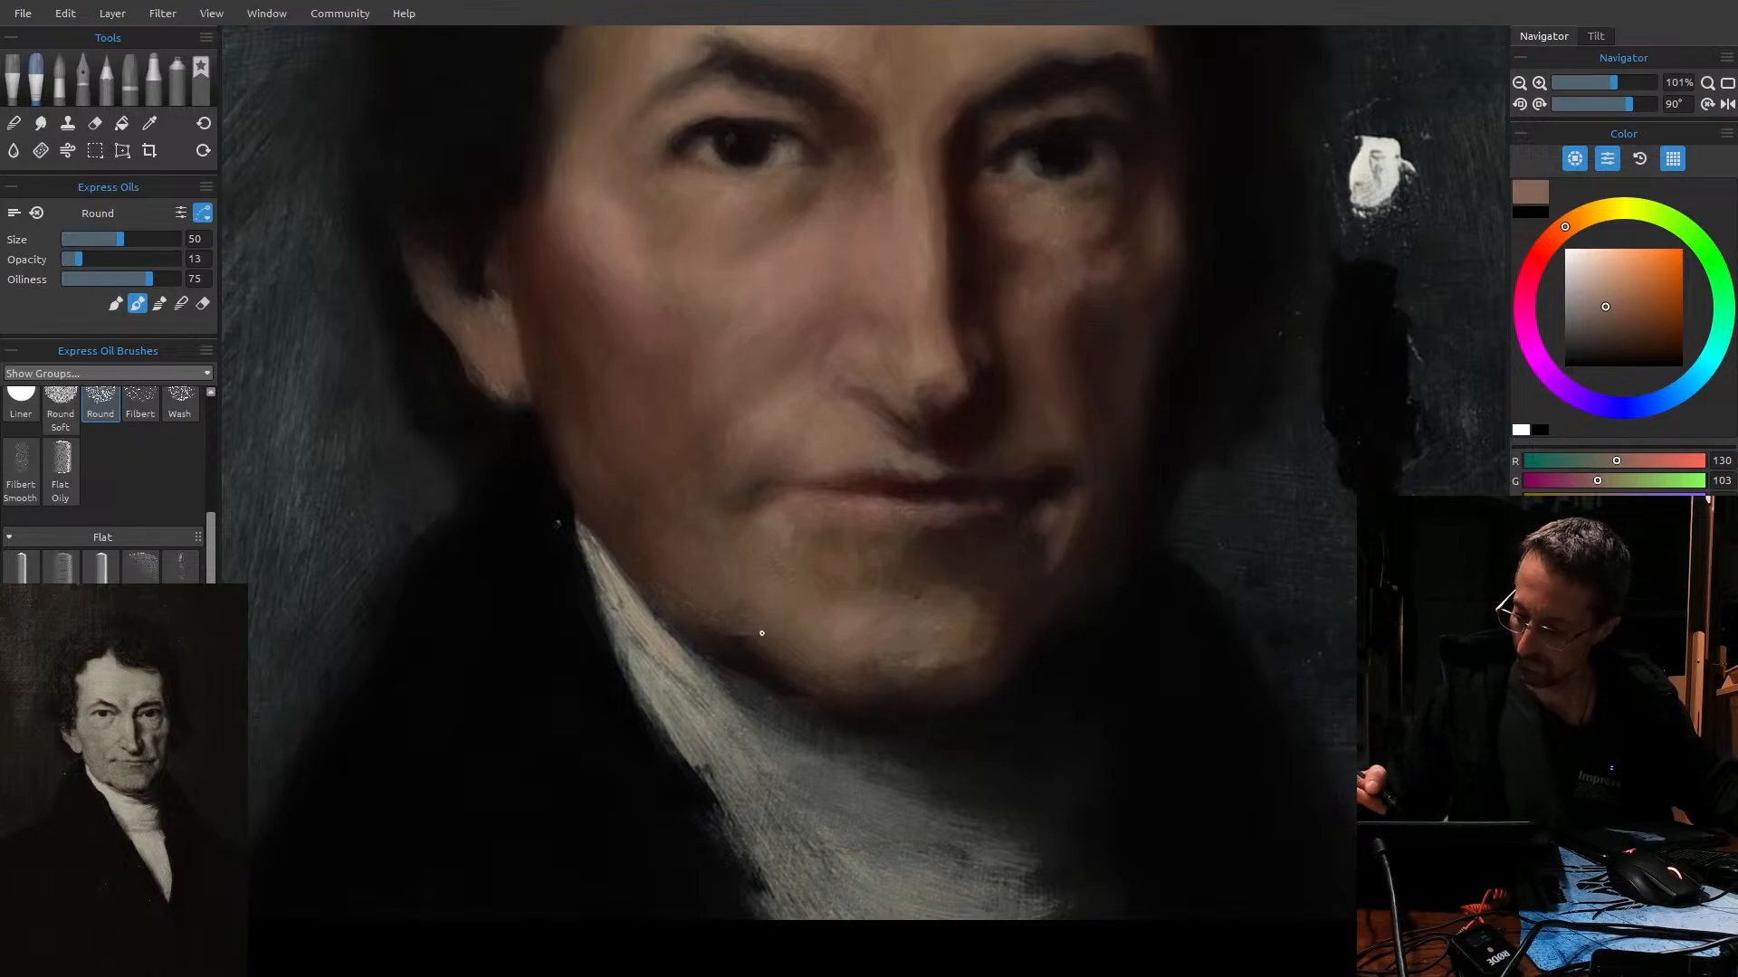
Lighten the colour to pale flesh (R 166, G 140) and blend the chin at brush sizes 40 and 45.
{"action": "left_click_drag", "start_coordinate": [1605, 307], "coordinate": [1596, 290]}
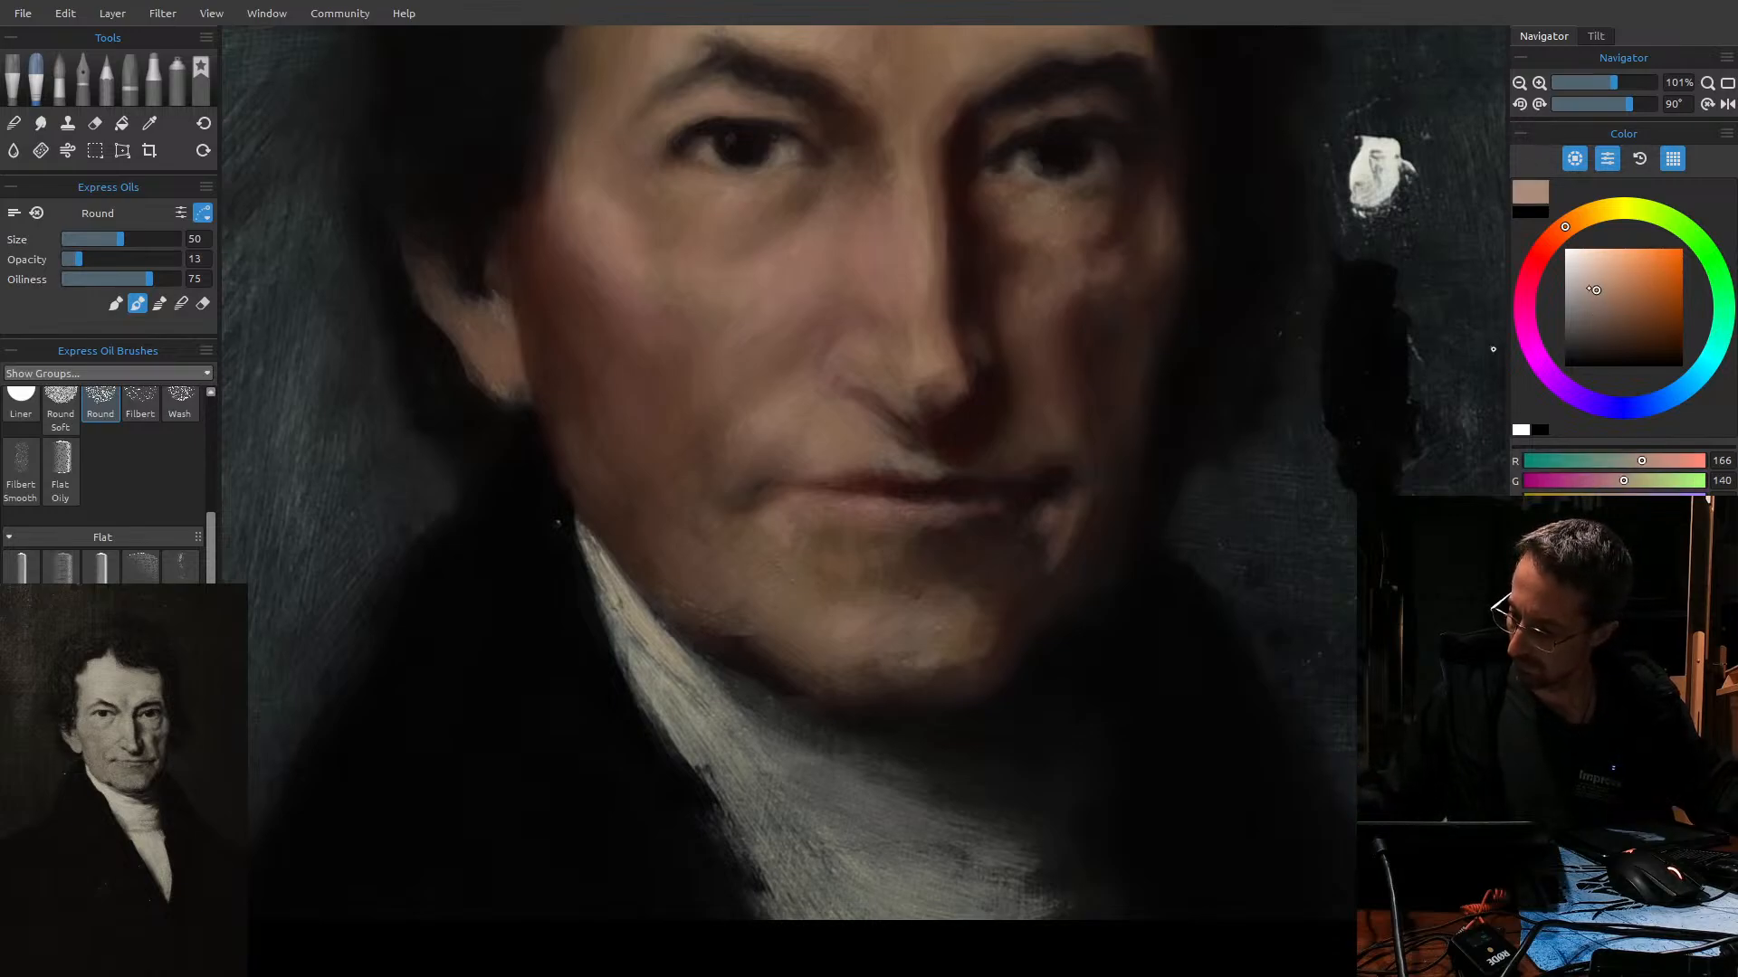
{"action": "key", "text": "bracketleft"}
{"action": "key", "text": "bracketleft"}
{"action": "key", "text": "bracketleft"}
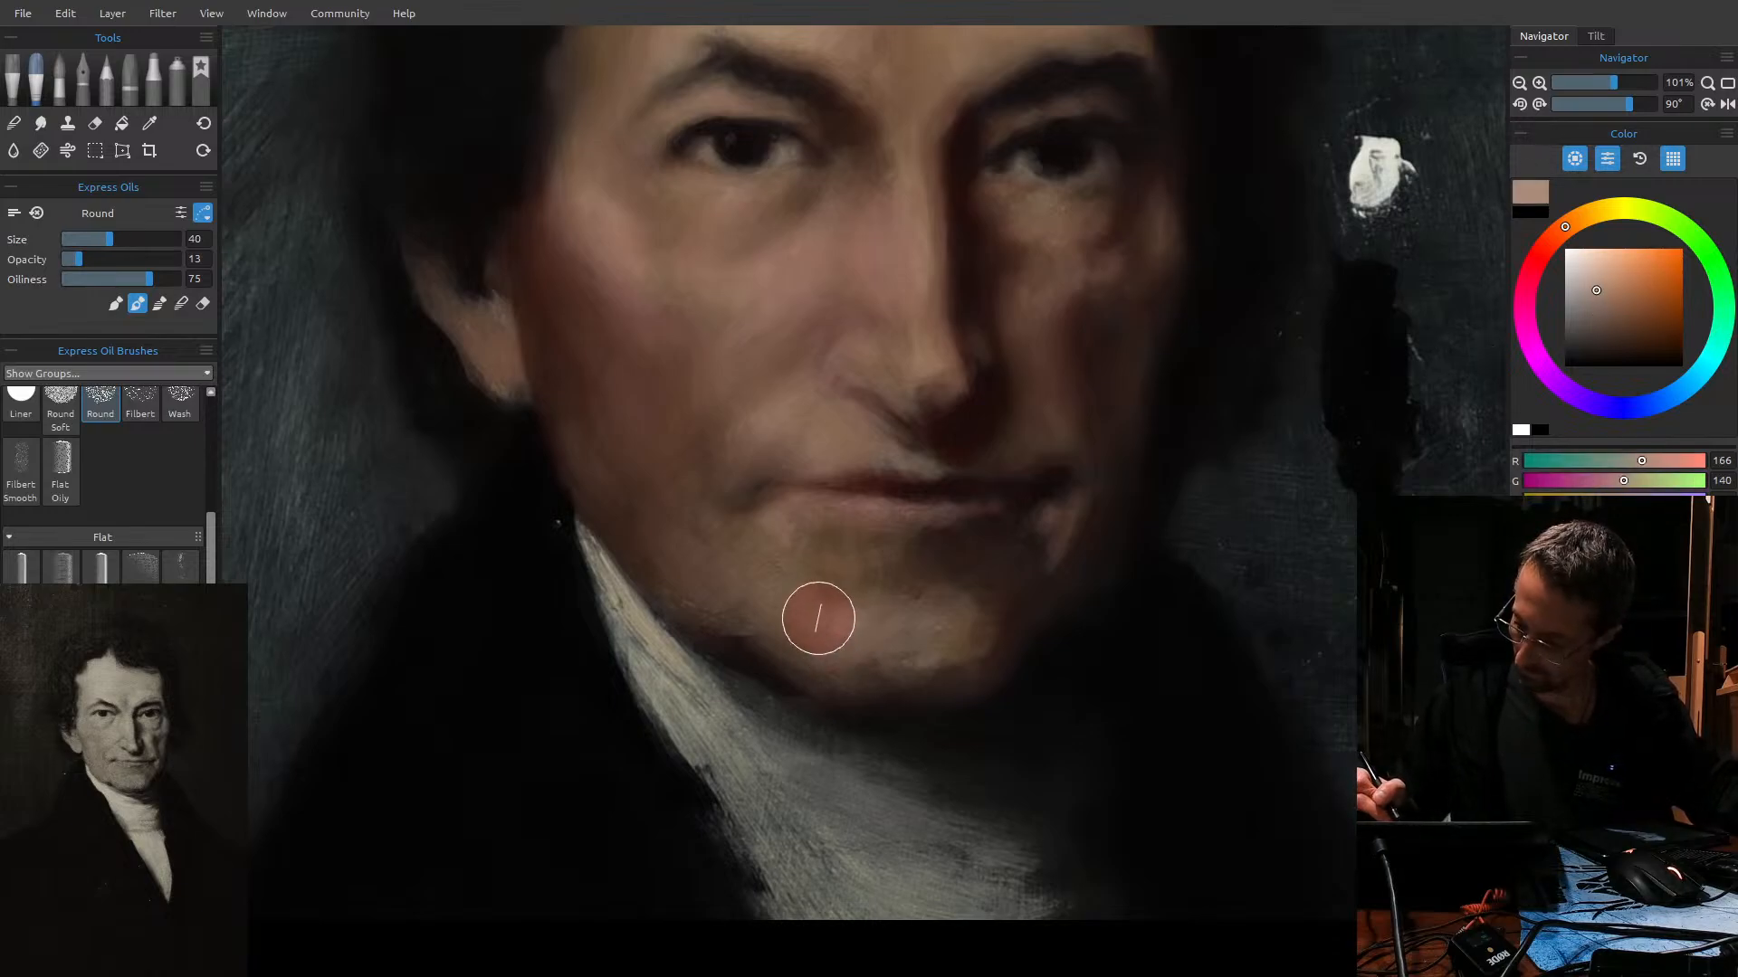
{"action": "key", "text": "bracketright"}
{"action": "key", "text": "bracketright"}
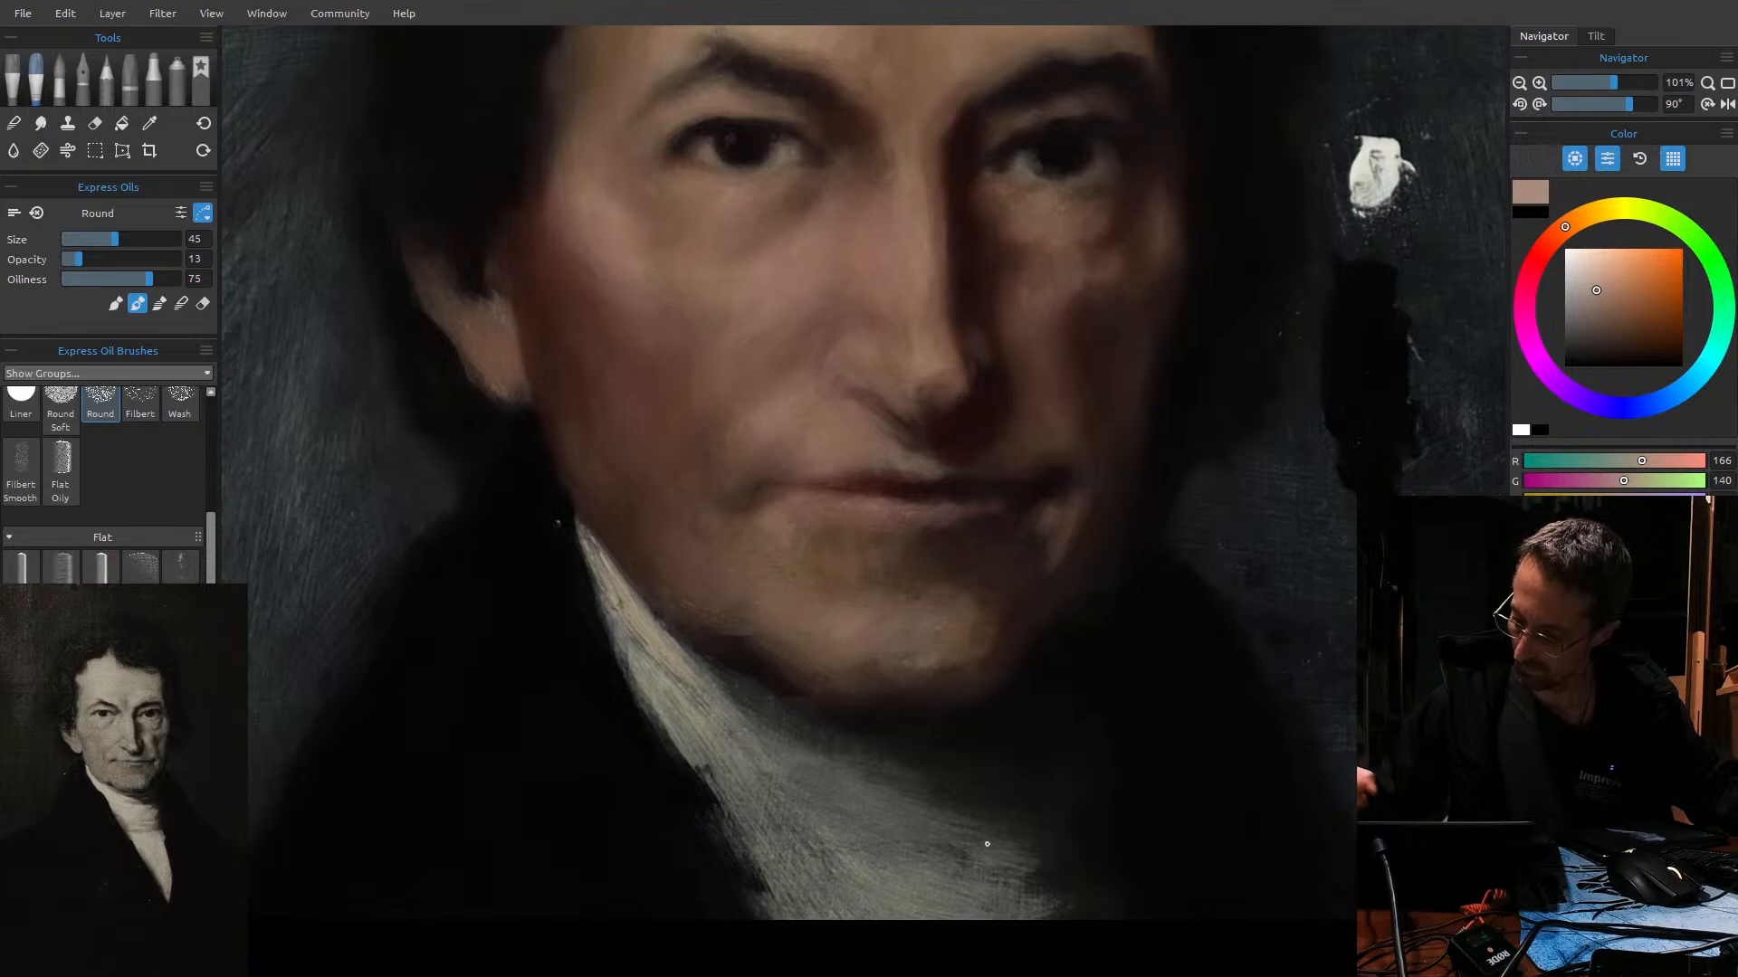
Model the chin and the skin below the lower lip with browns R 140, G 104 and R 101, G 73, using brush sizes 45 to 25.
{"action": "left_click_drag", "start_coordinate": [1616, 301], "coordinate": [1614, 304]}
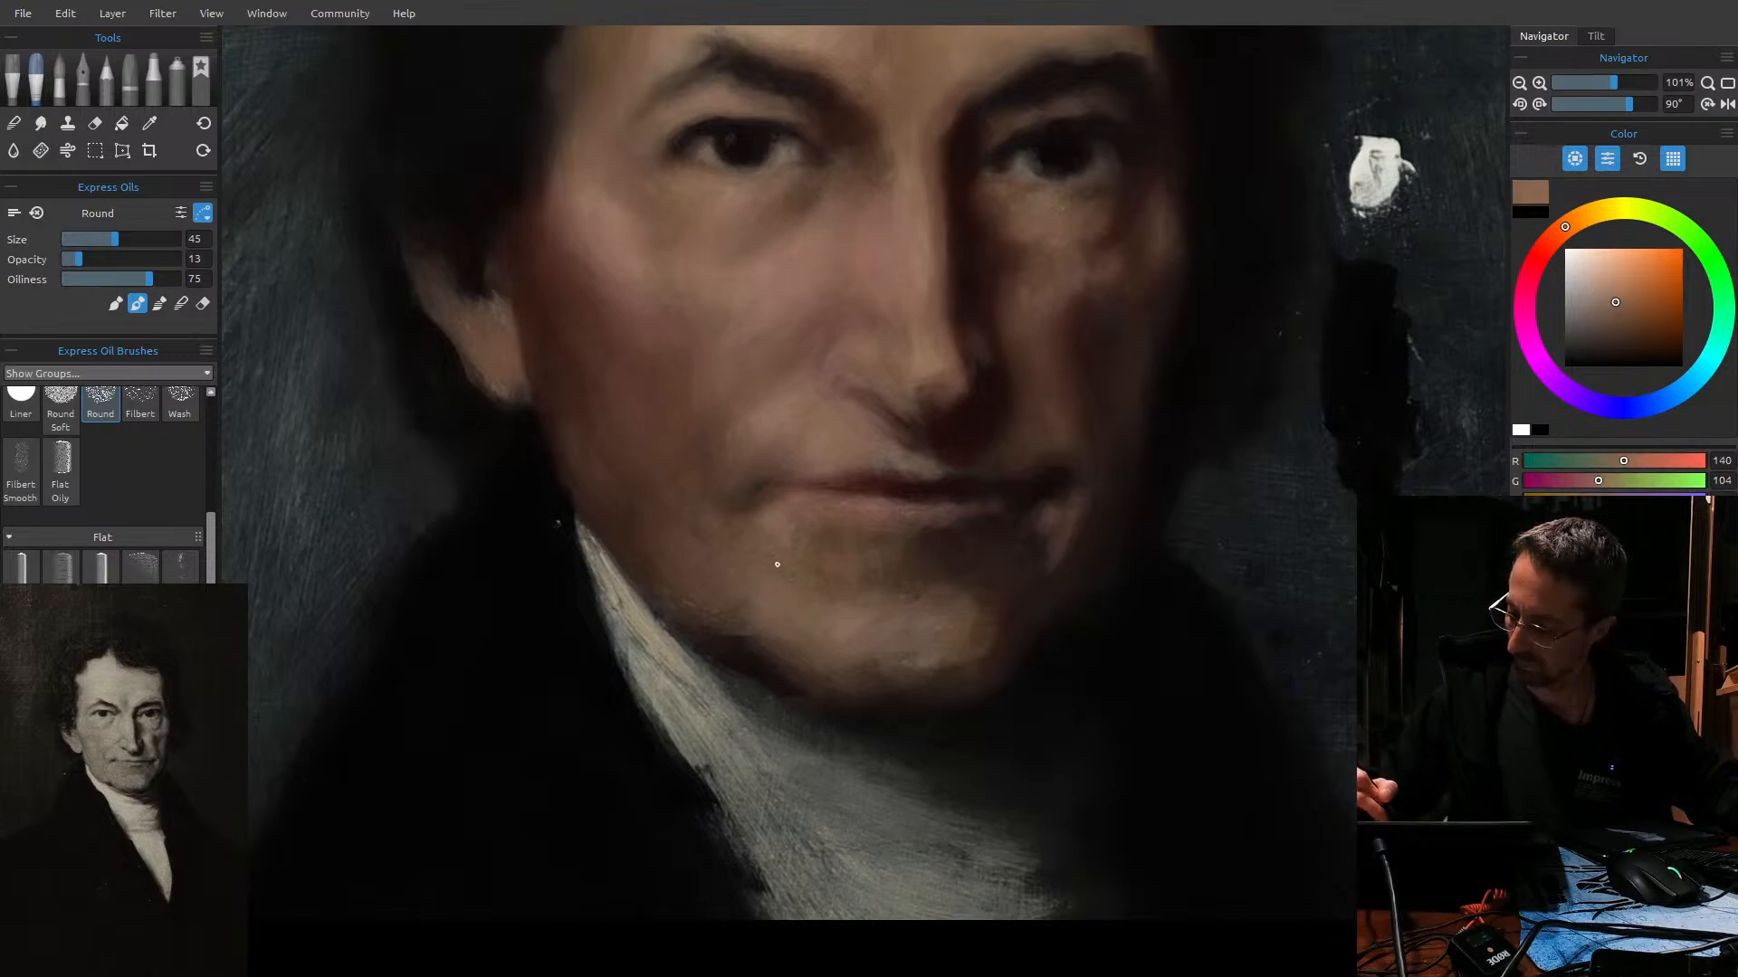
{"action": "left_click_drag", "start_coordinate": [1622, 321], "coordinate": [1619, 320]}
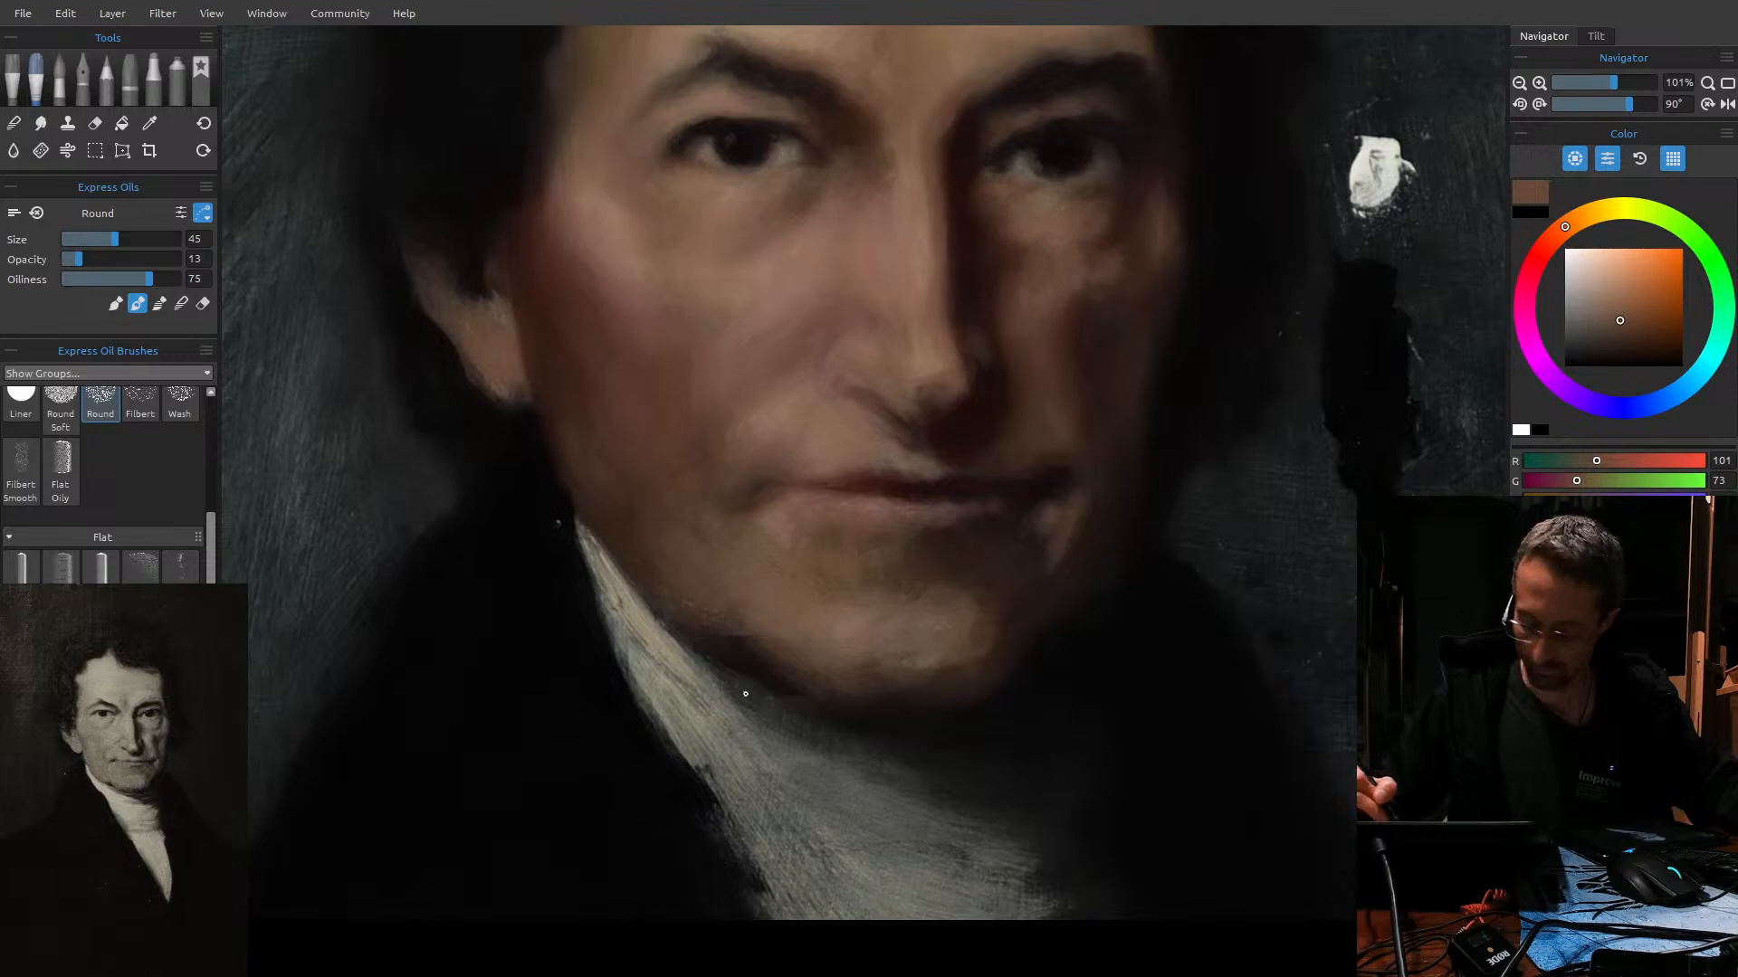
{"action": "key", "text": "bracketleft"}
{"action": "key", "text": "bracketleft"}
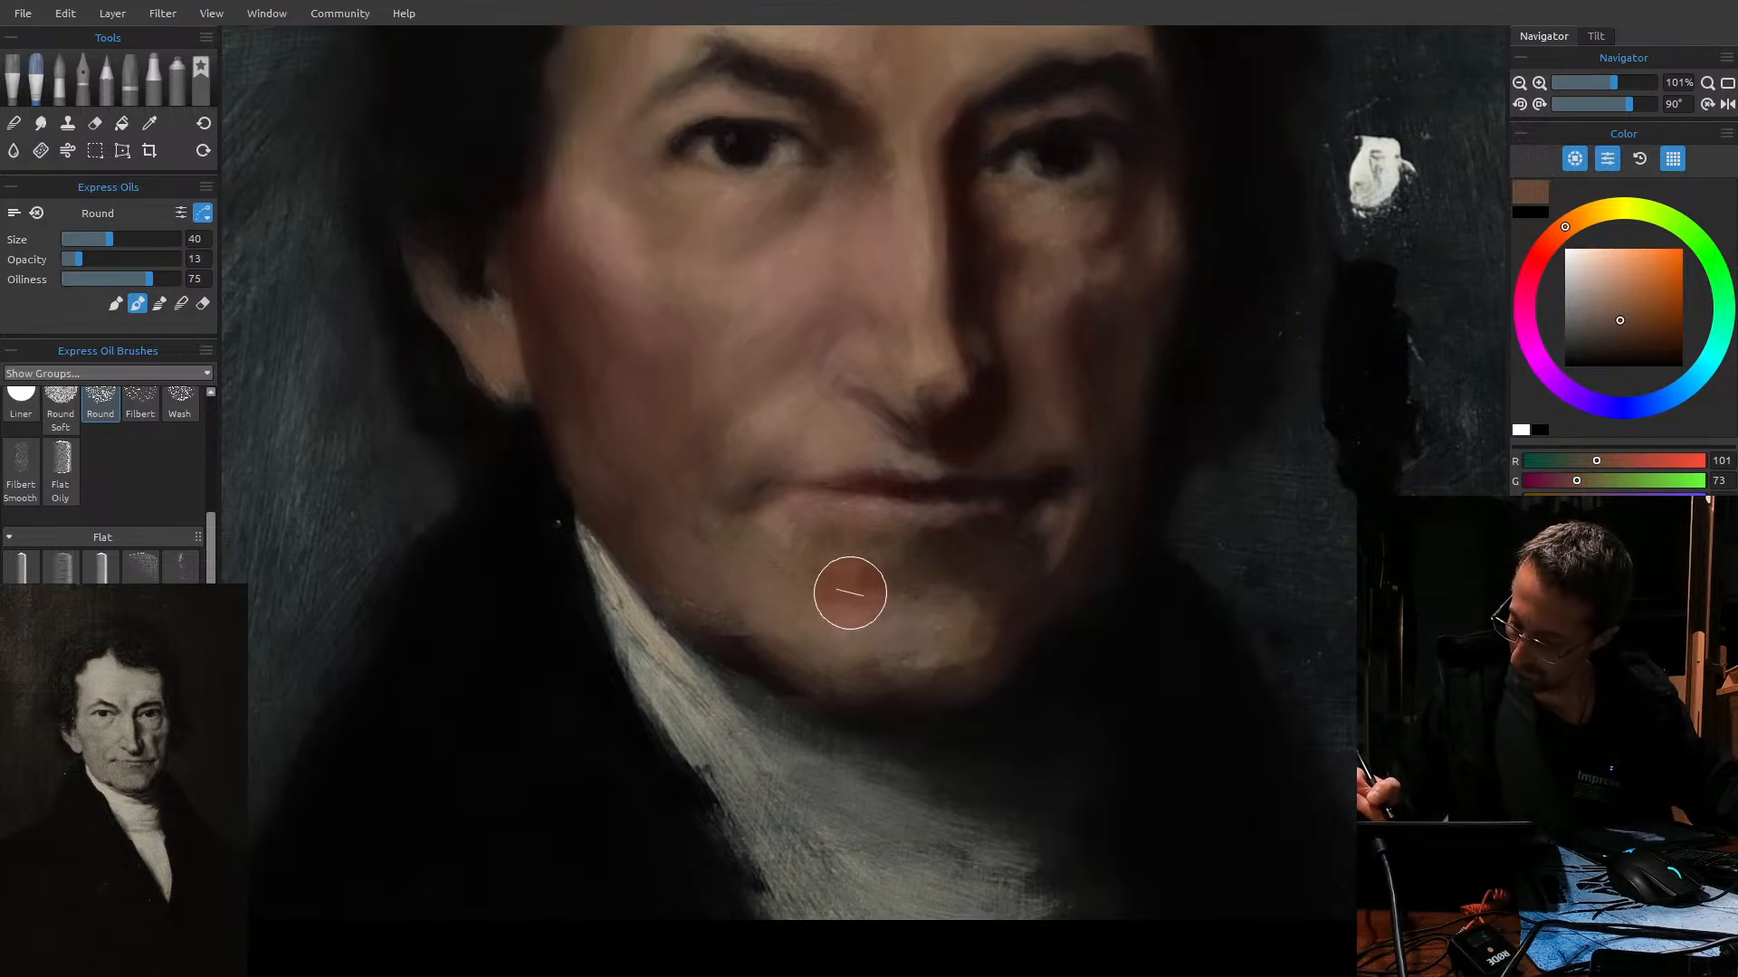
{"action": "key", "text": "bracketleft"}
{"action": "key", "text": "bracketleft"}
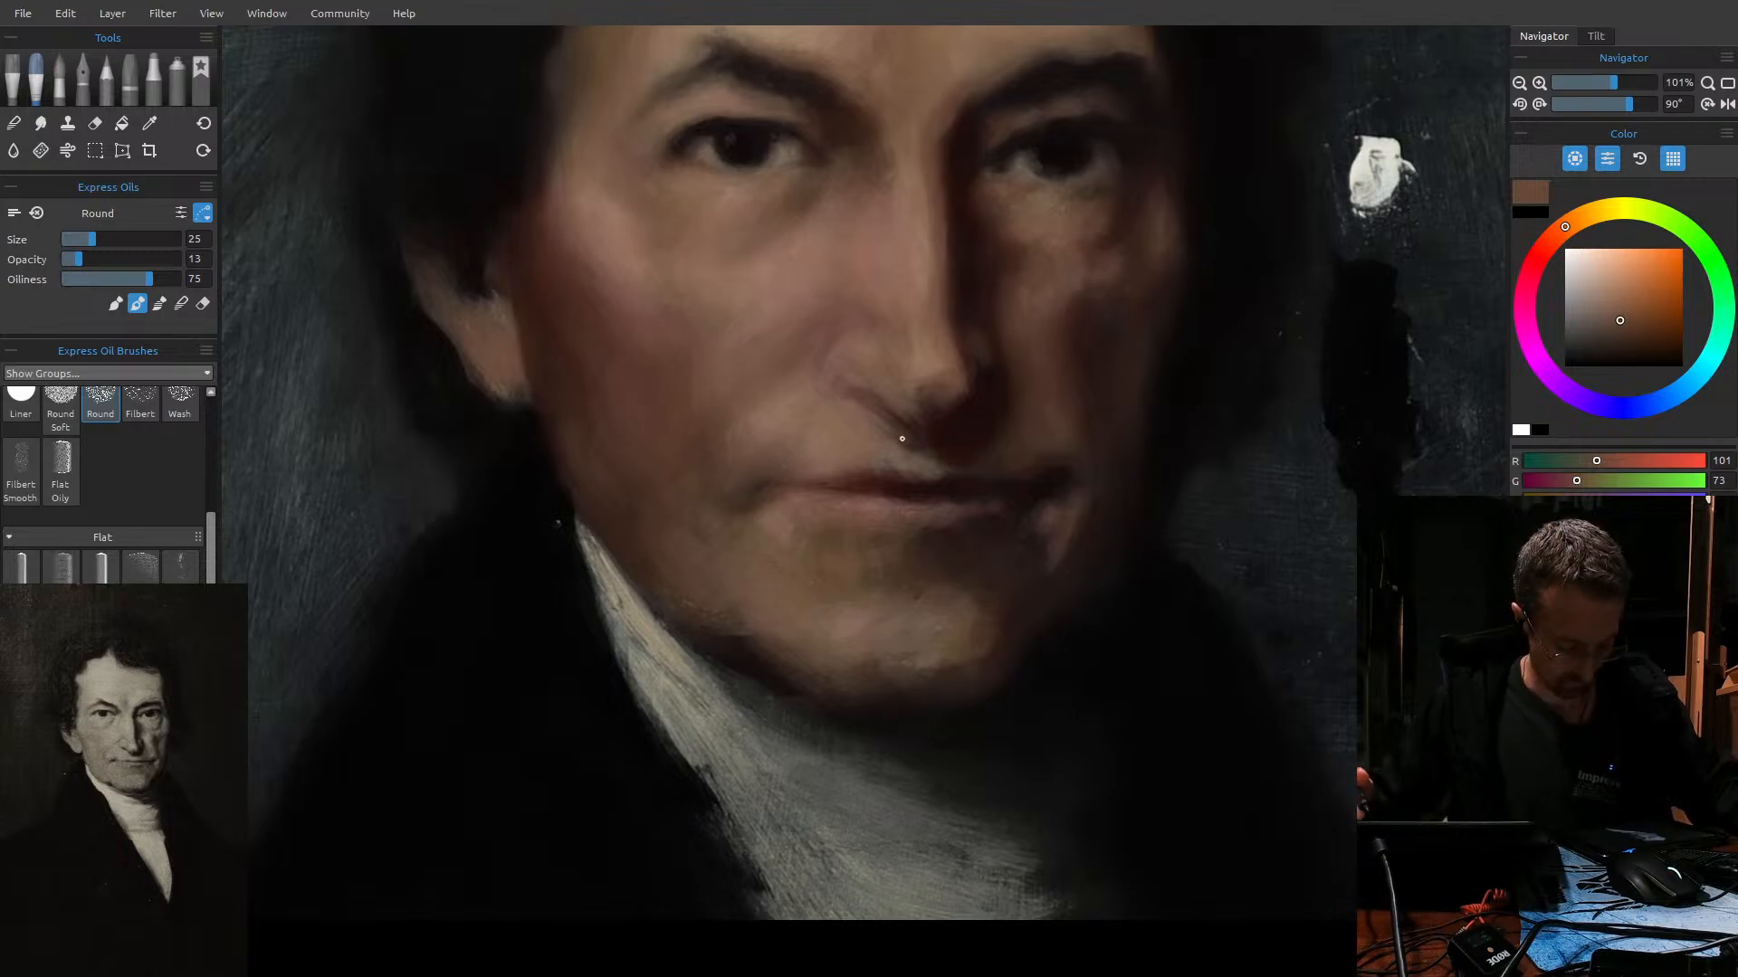
{"action": "key", "text": "bracketright"}
{"action": "key", "text": "bracketright"}
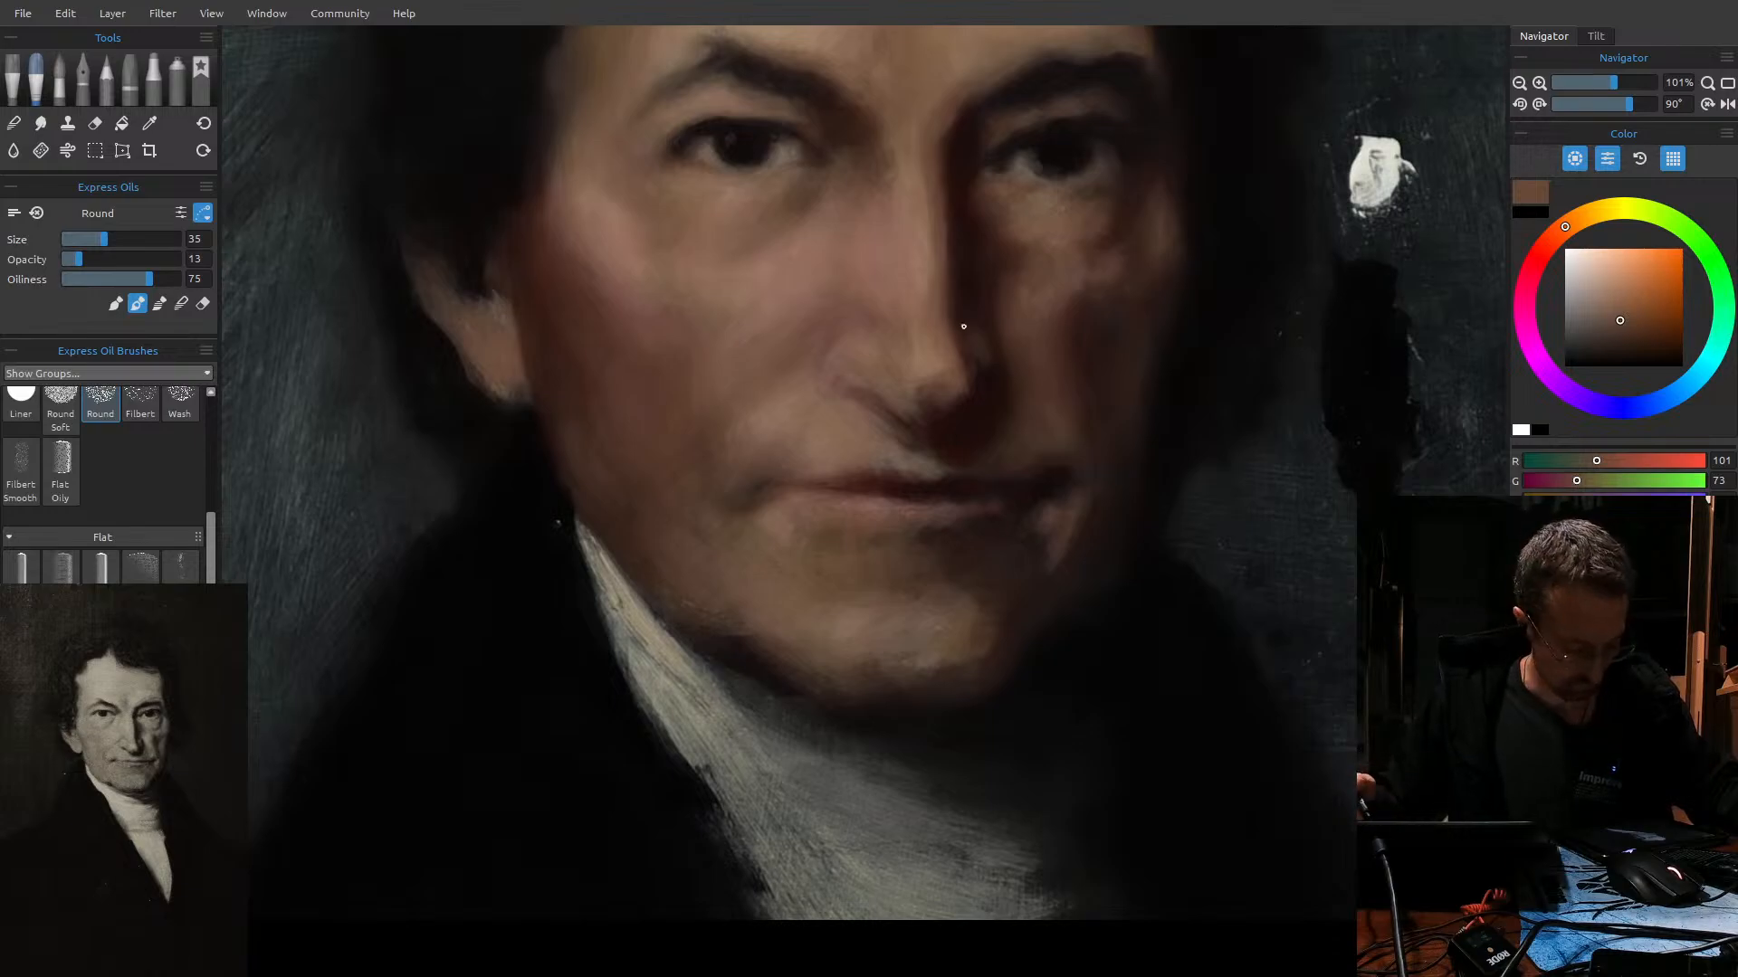
Shift the colour through dark brown (R 73, G 47) to a redder tone (R 81, G 45) and refine the lips with brush sizes 16 to 9.
{"action": "key", "text": "["}
{"action": "key", "text": "["}
{"action": "key", "text": "["}
{"action": "key", "text": "["}
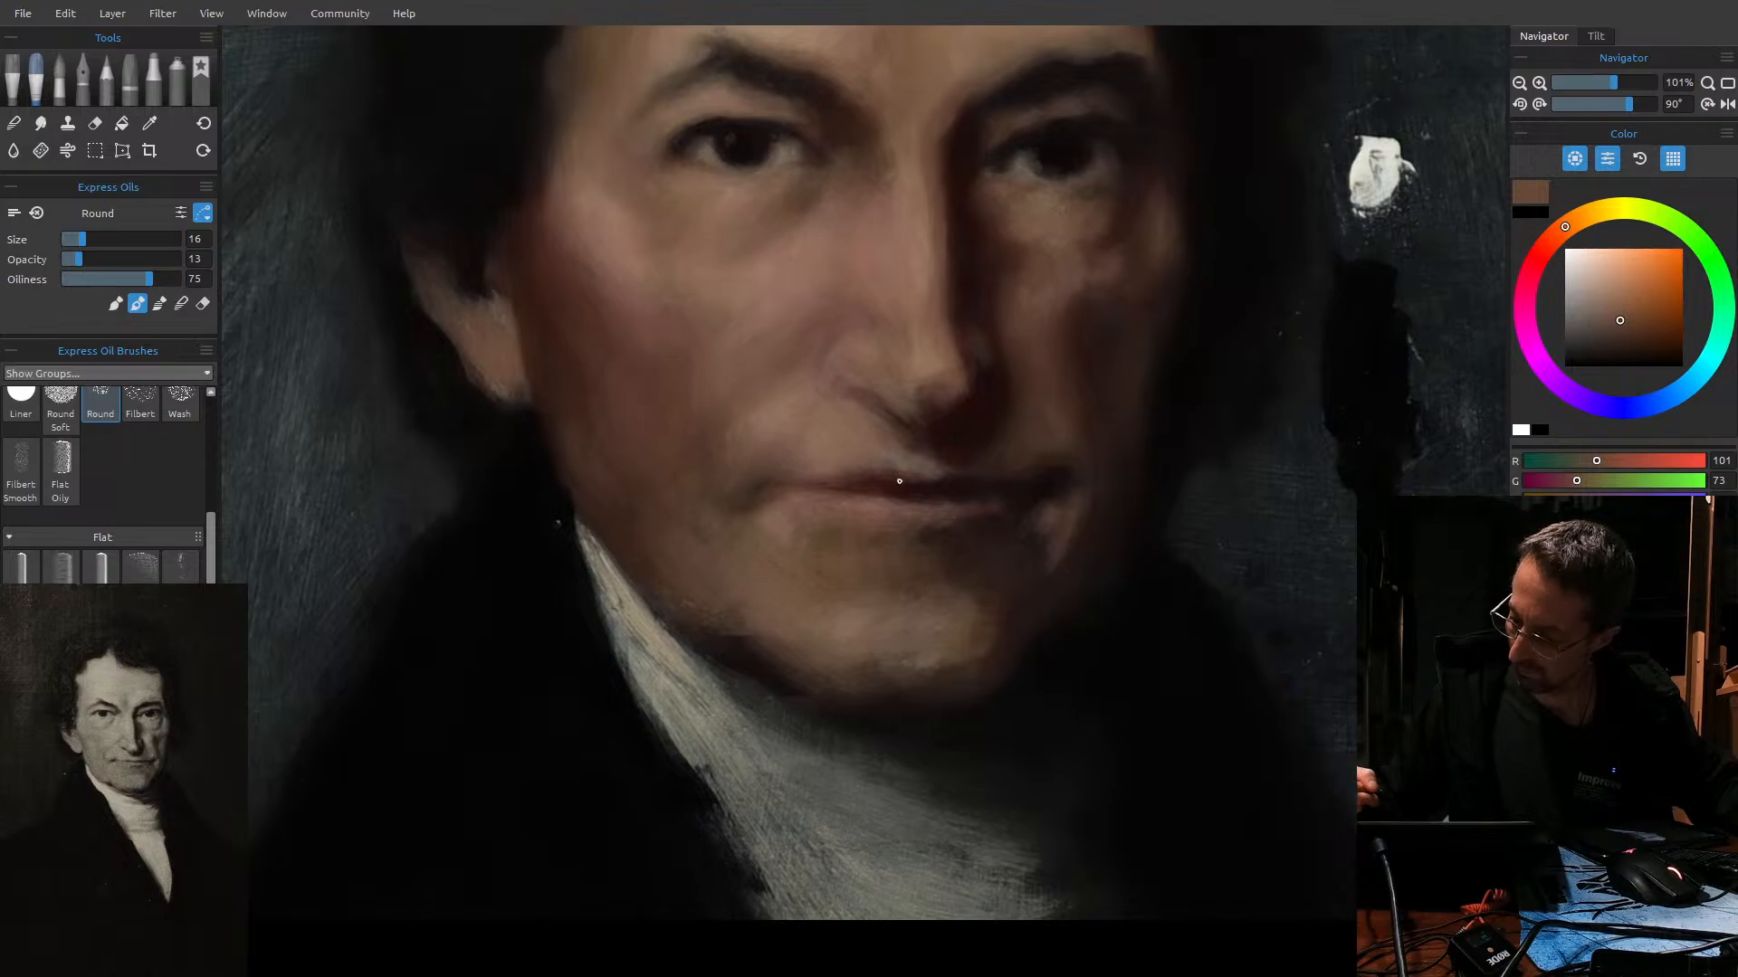
{"action": "left_click", "coordinate": [1635, 332]}
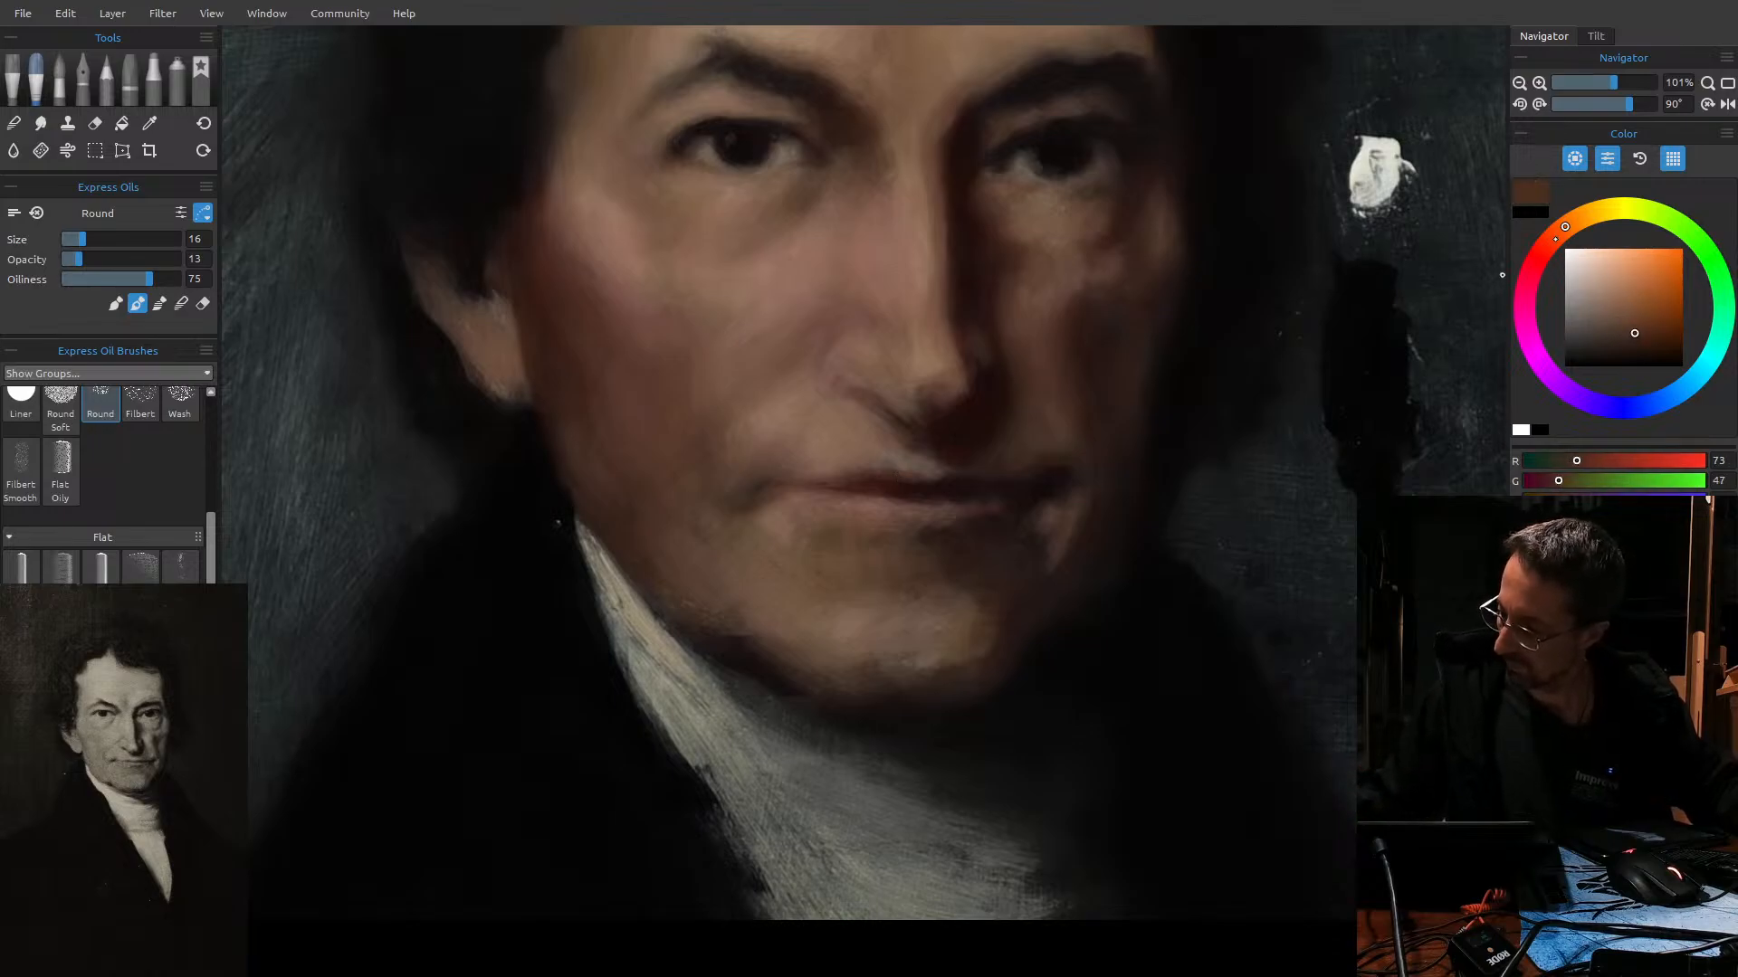
{"action": "left_click", "coordinate": [1557, 239]}
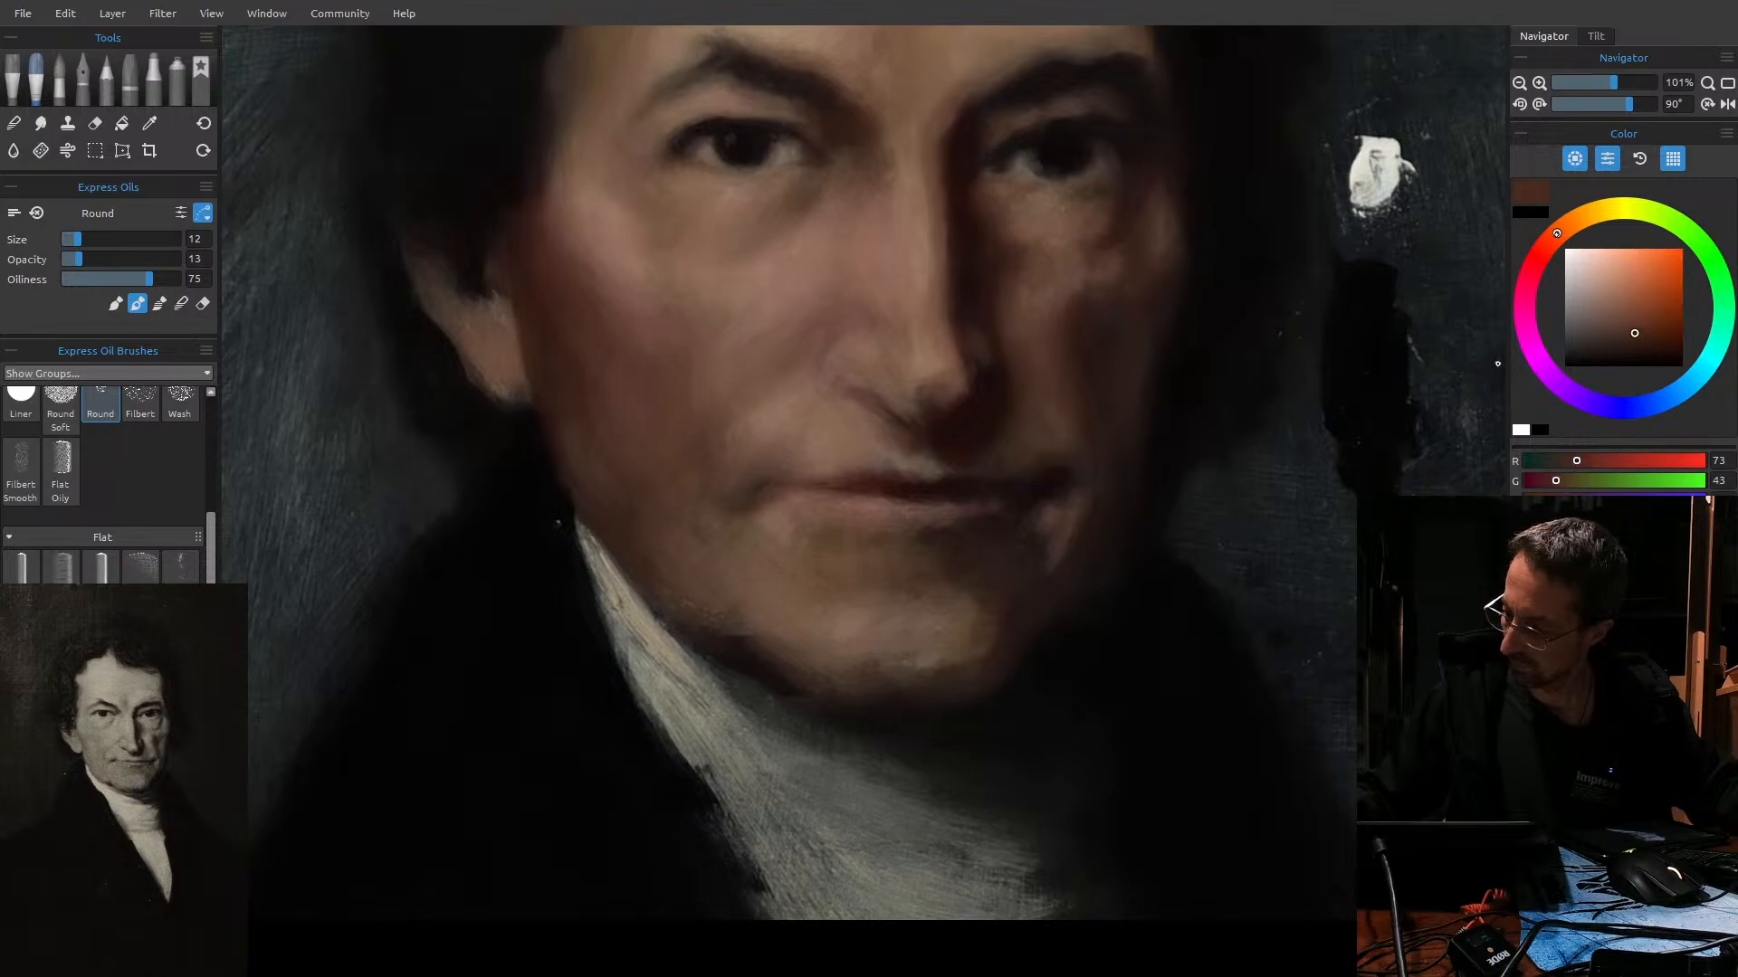
{"action": "left_click", "coordinate": [1542, 250]}
{"action": "left_click_drag", "start_coordinate": [1636, 334], "coordinate": [1624, 327]}
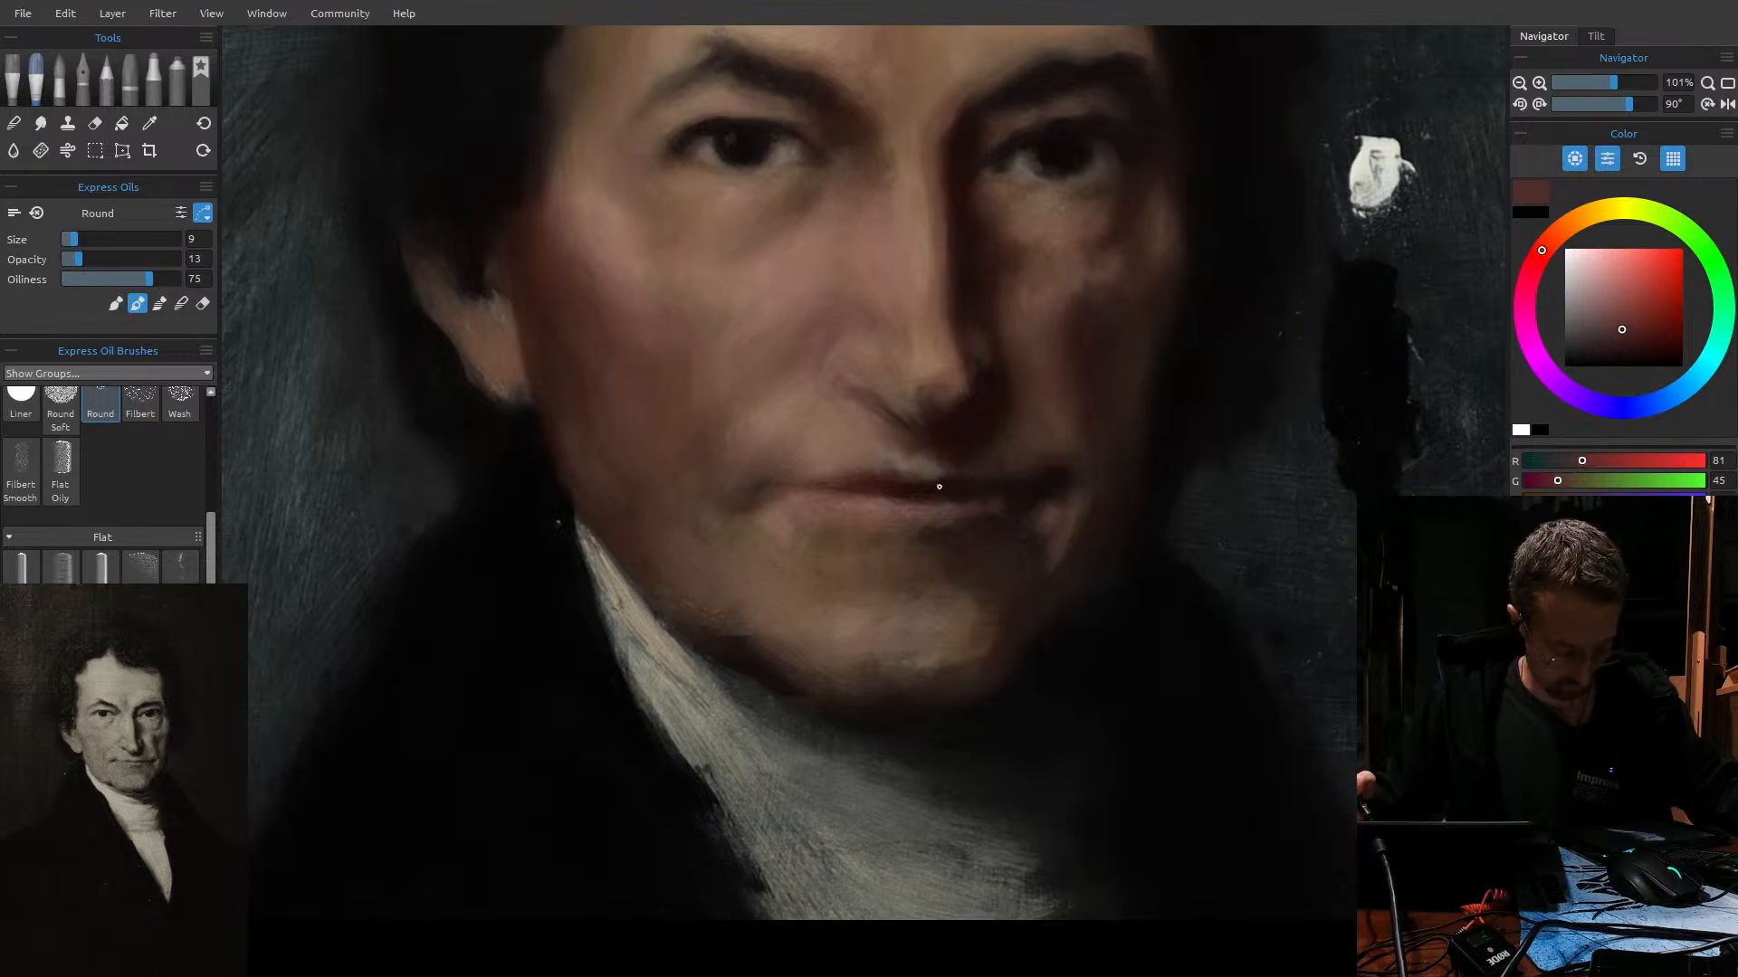
Deepen the shadows of the upper lip and beneath the nose with dark reds R 63, G 38 and R 42, G 12, enlarging the brush to 25.
{"action": "key", "text": "]"}
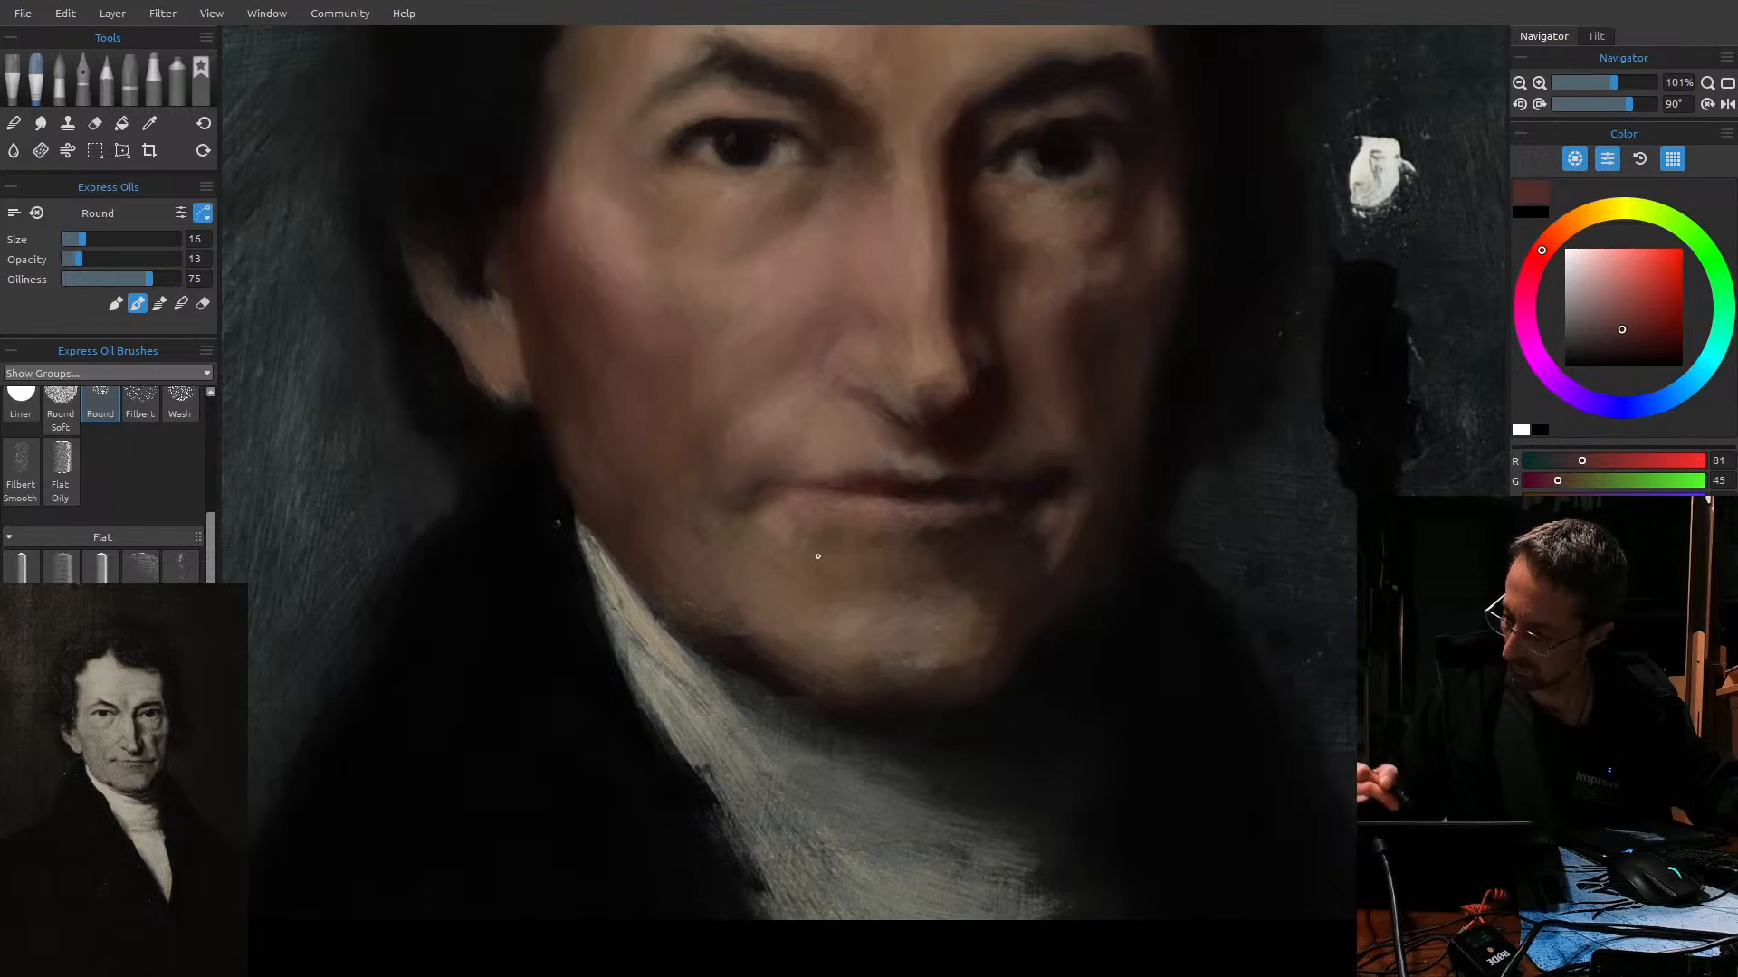
{"action": "key", "text": "bracketright"}
{"action": "key", "text": "bracketright"}
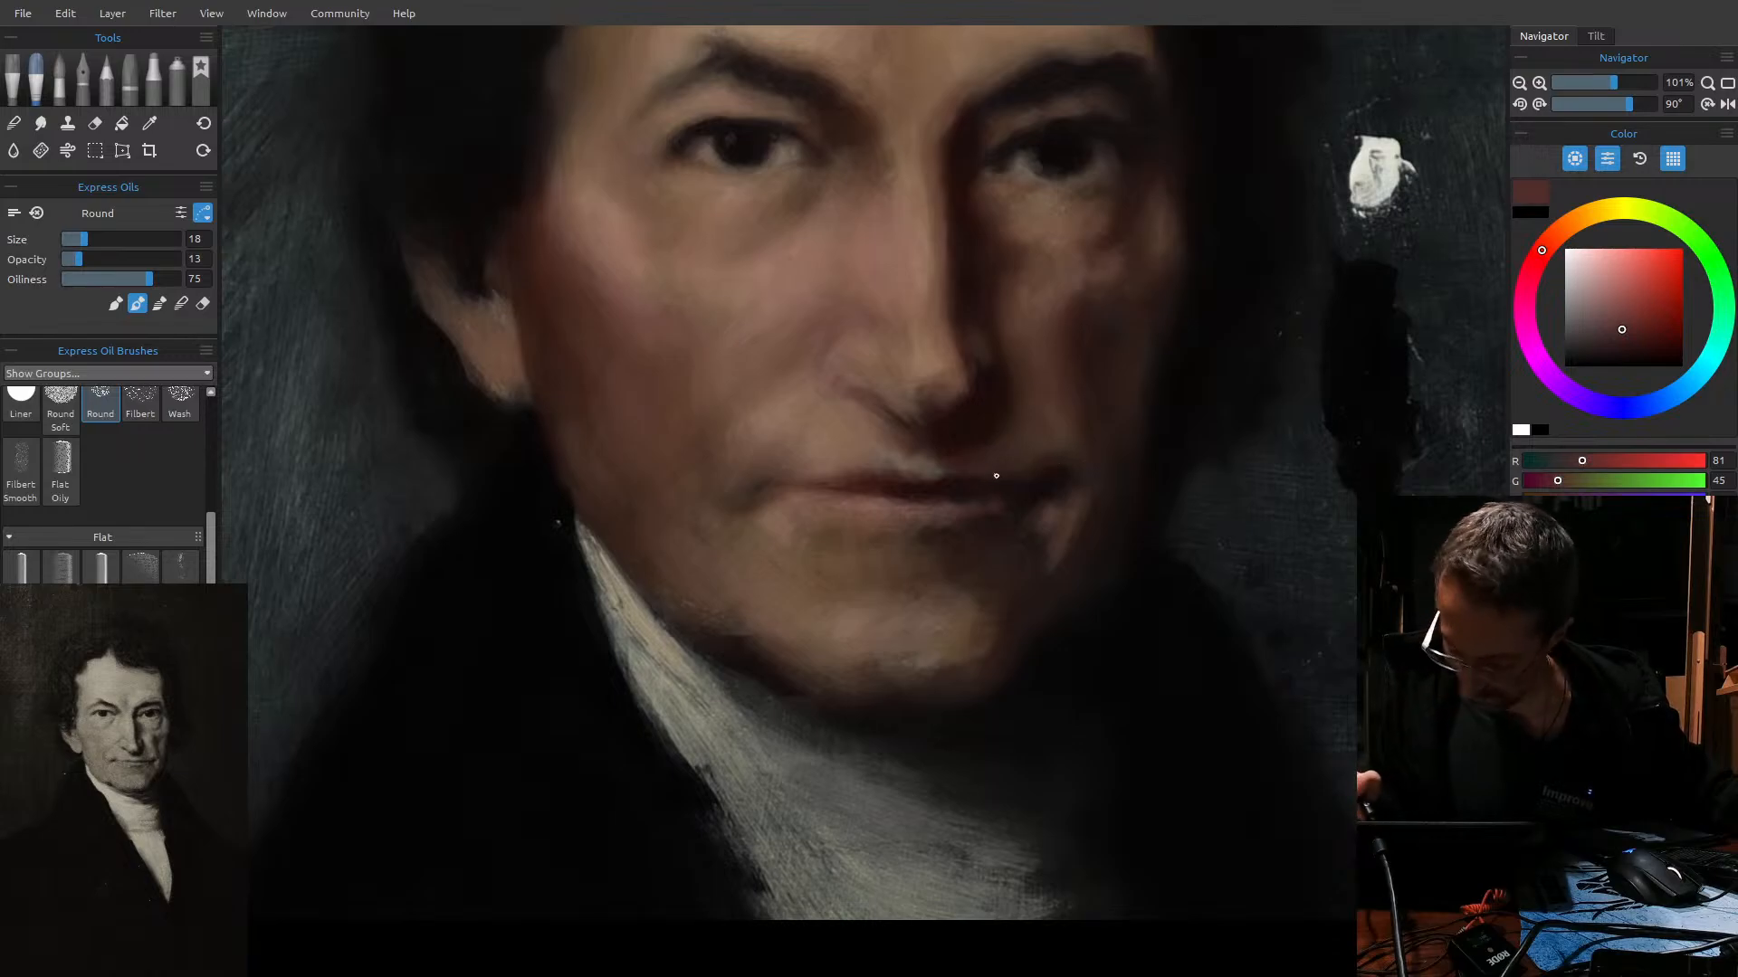
{"action": "left_click", "coordinate": [1631, 343]}
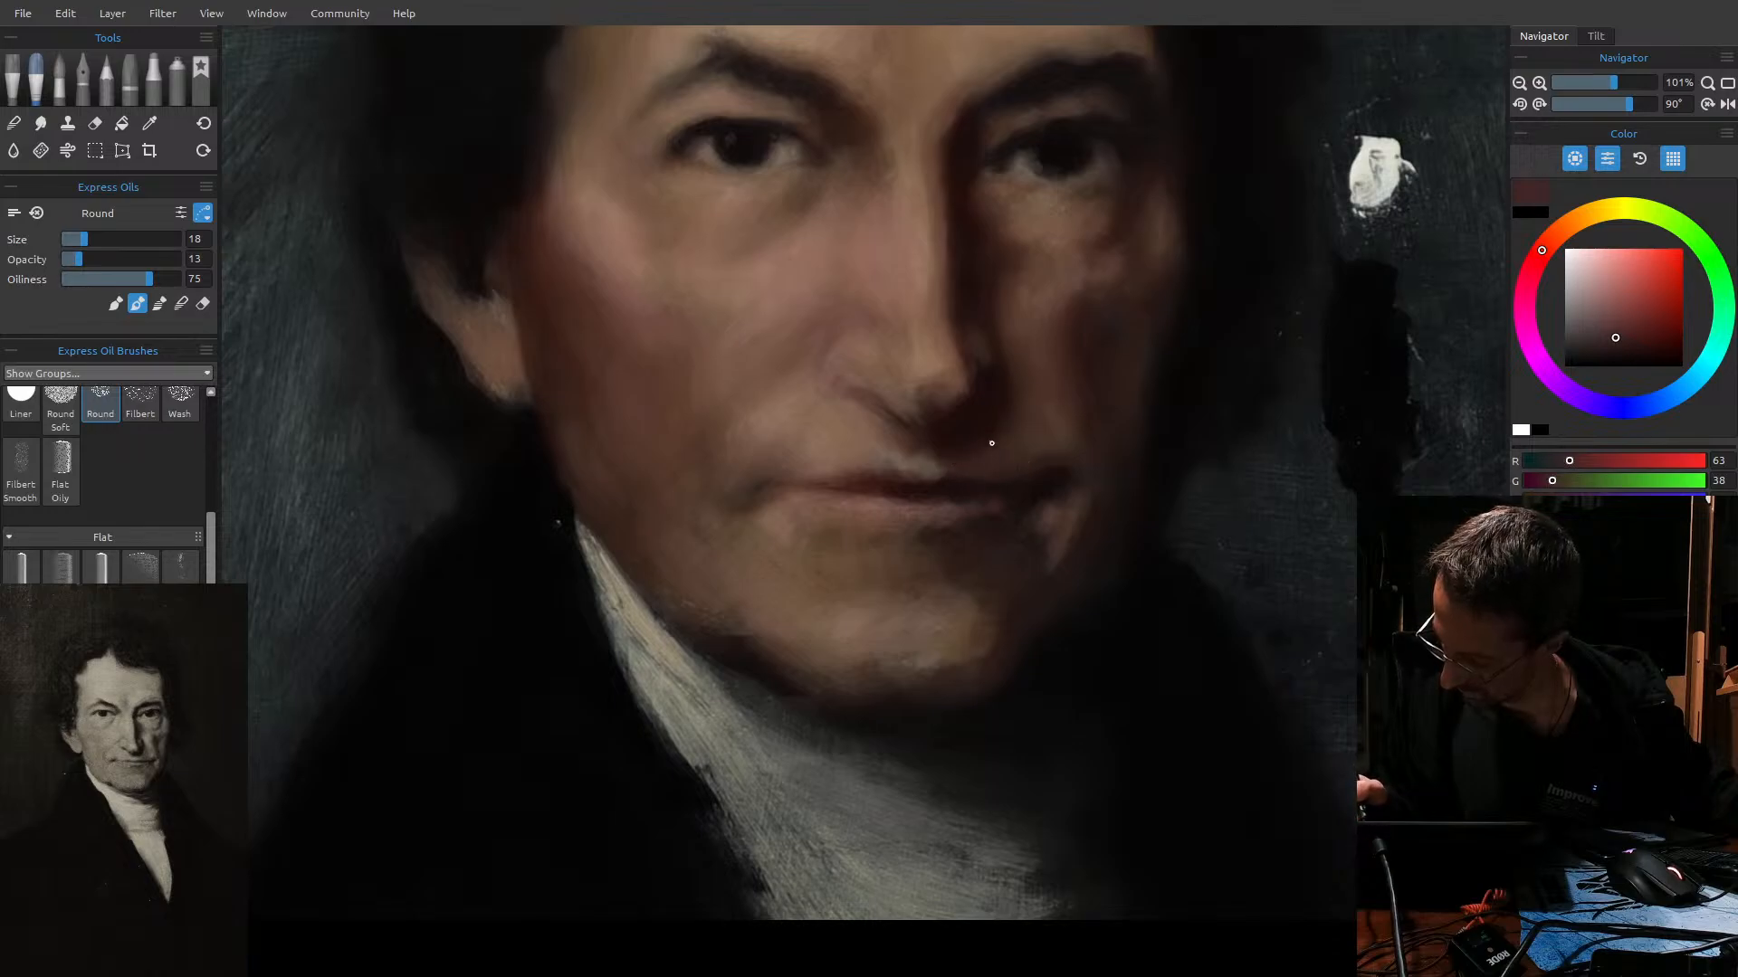
{"action": "left_click", "coordinate": [1655, 348]}
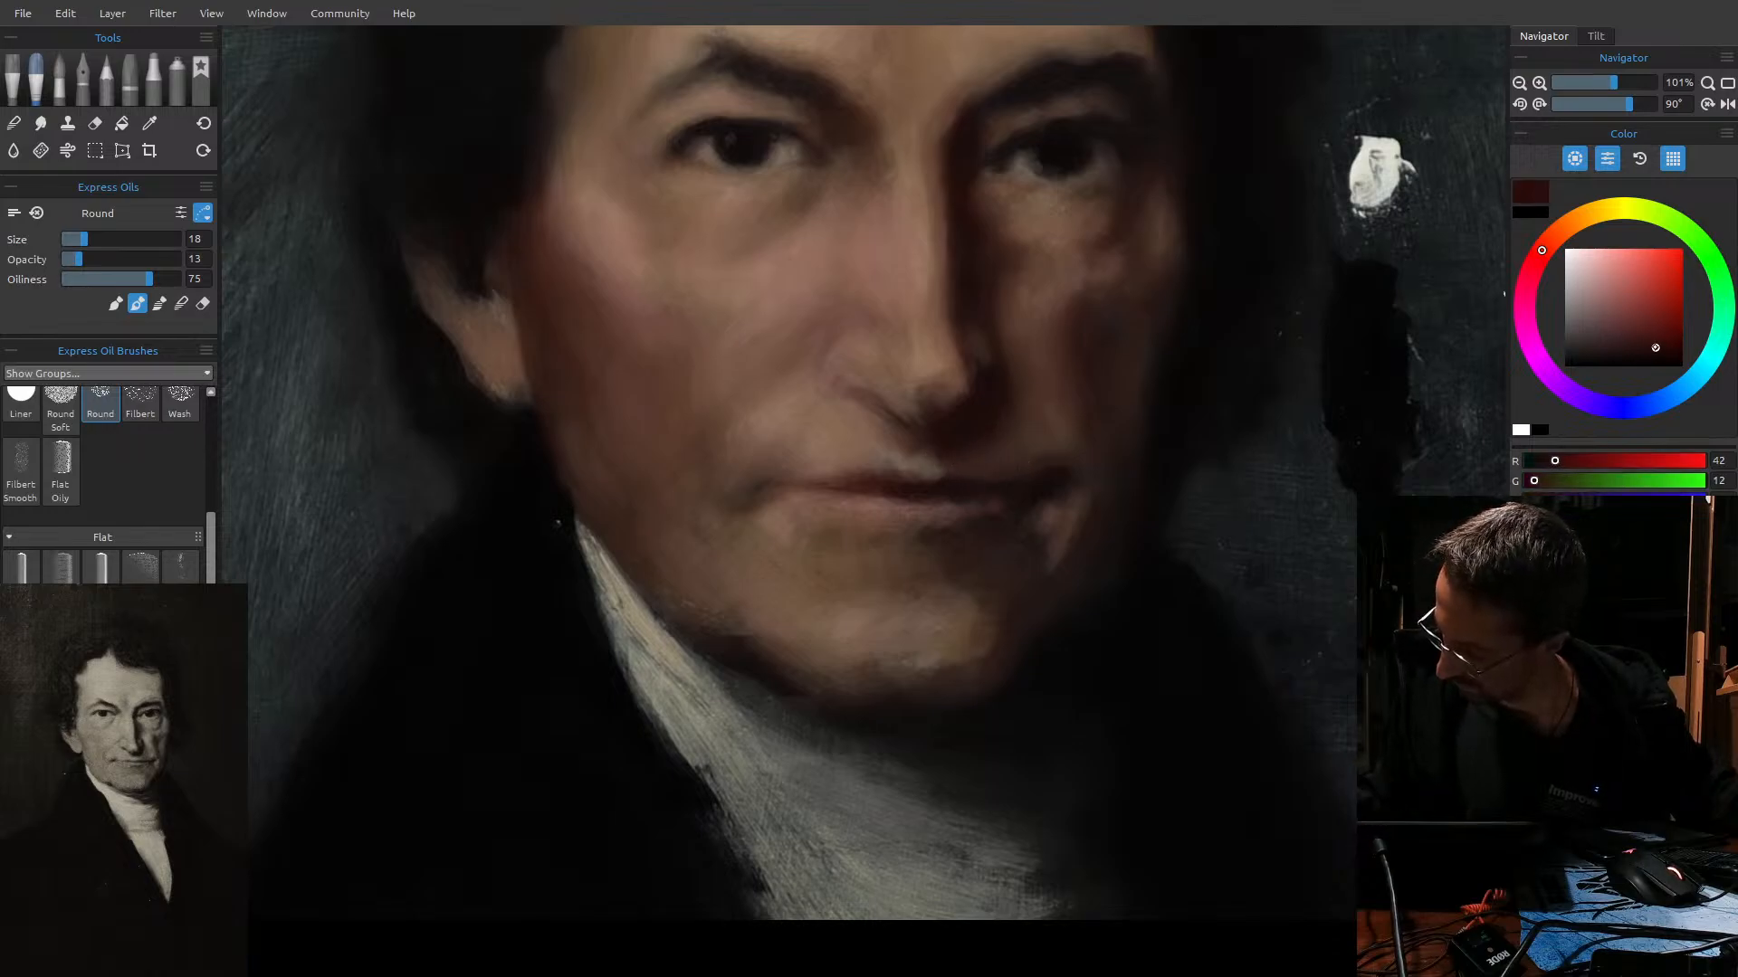
{"action": "key", "text": "bracketright"}
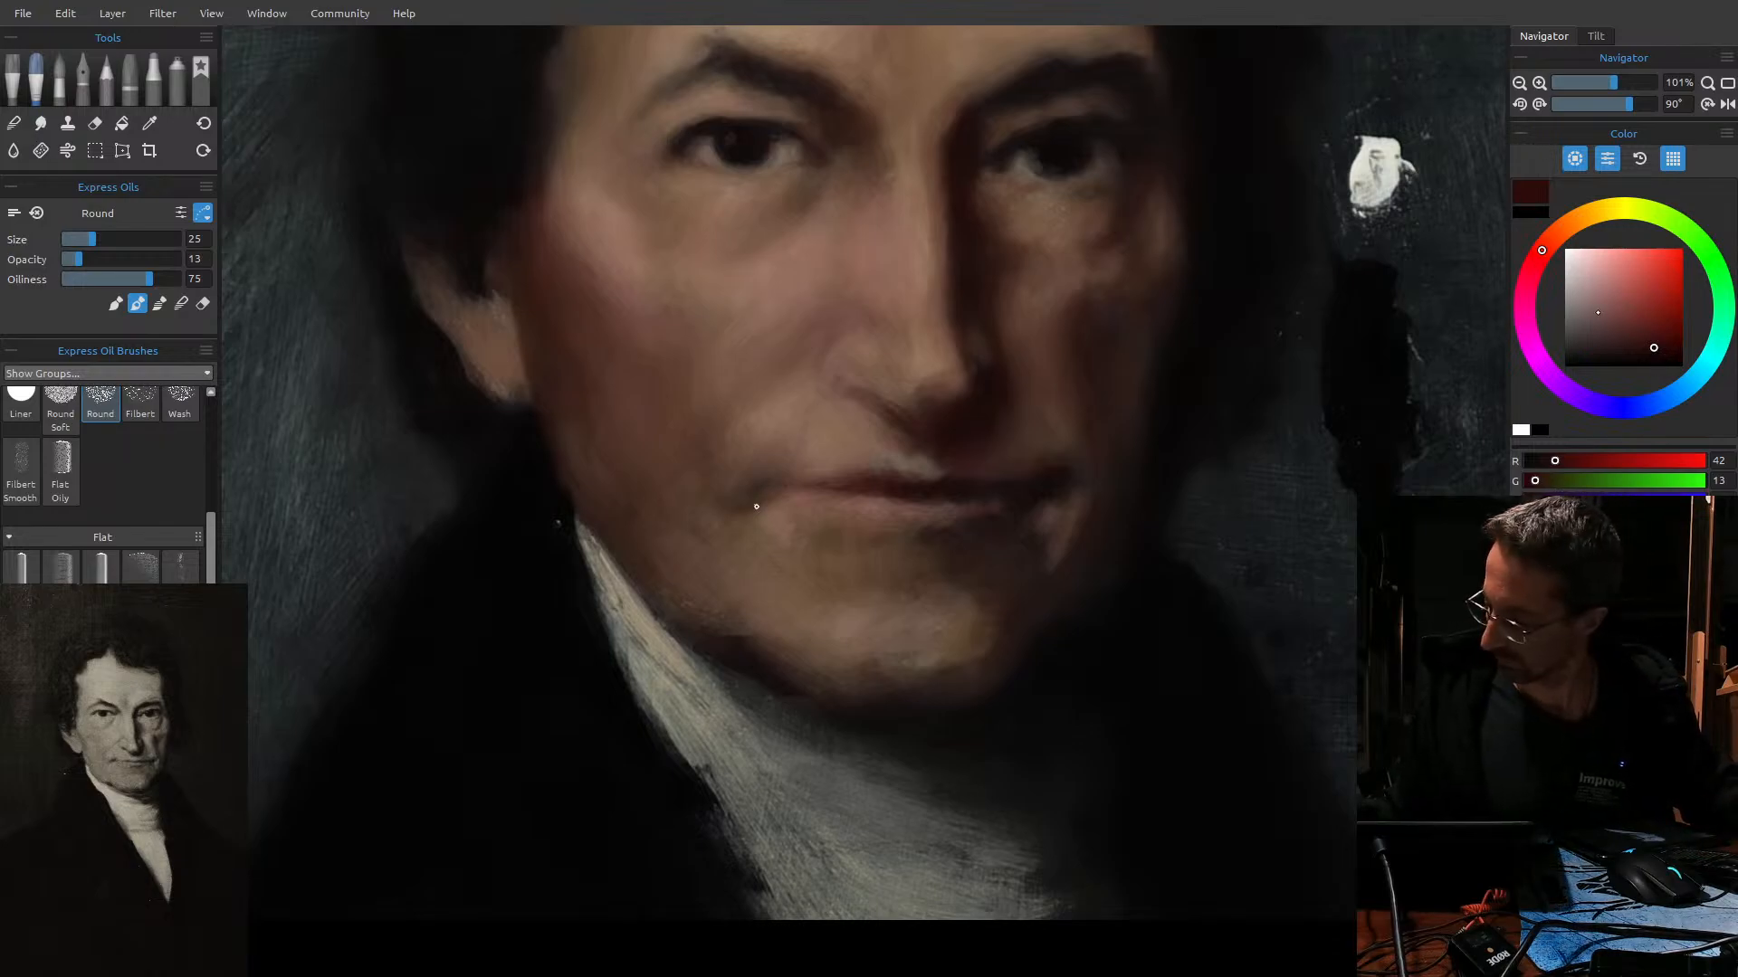
Mix a dusty pink (R 144, G 103) and soften the nose tip and the skin above the lip at brush sizes 14 and 18.
{"action": "left_click", "coordinate": [1655, 331]}
{"action": "left_click_drag", "start_coordinate": [1635, 341], "coordinate": [1599, 300]}
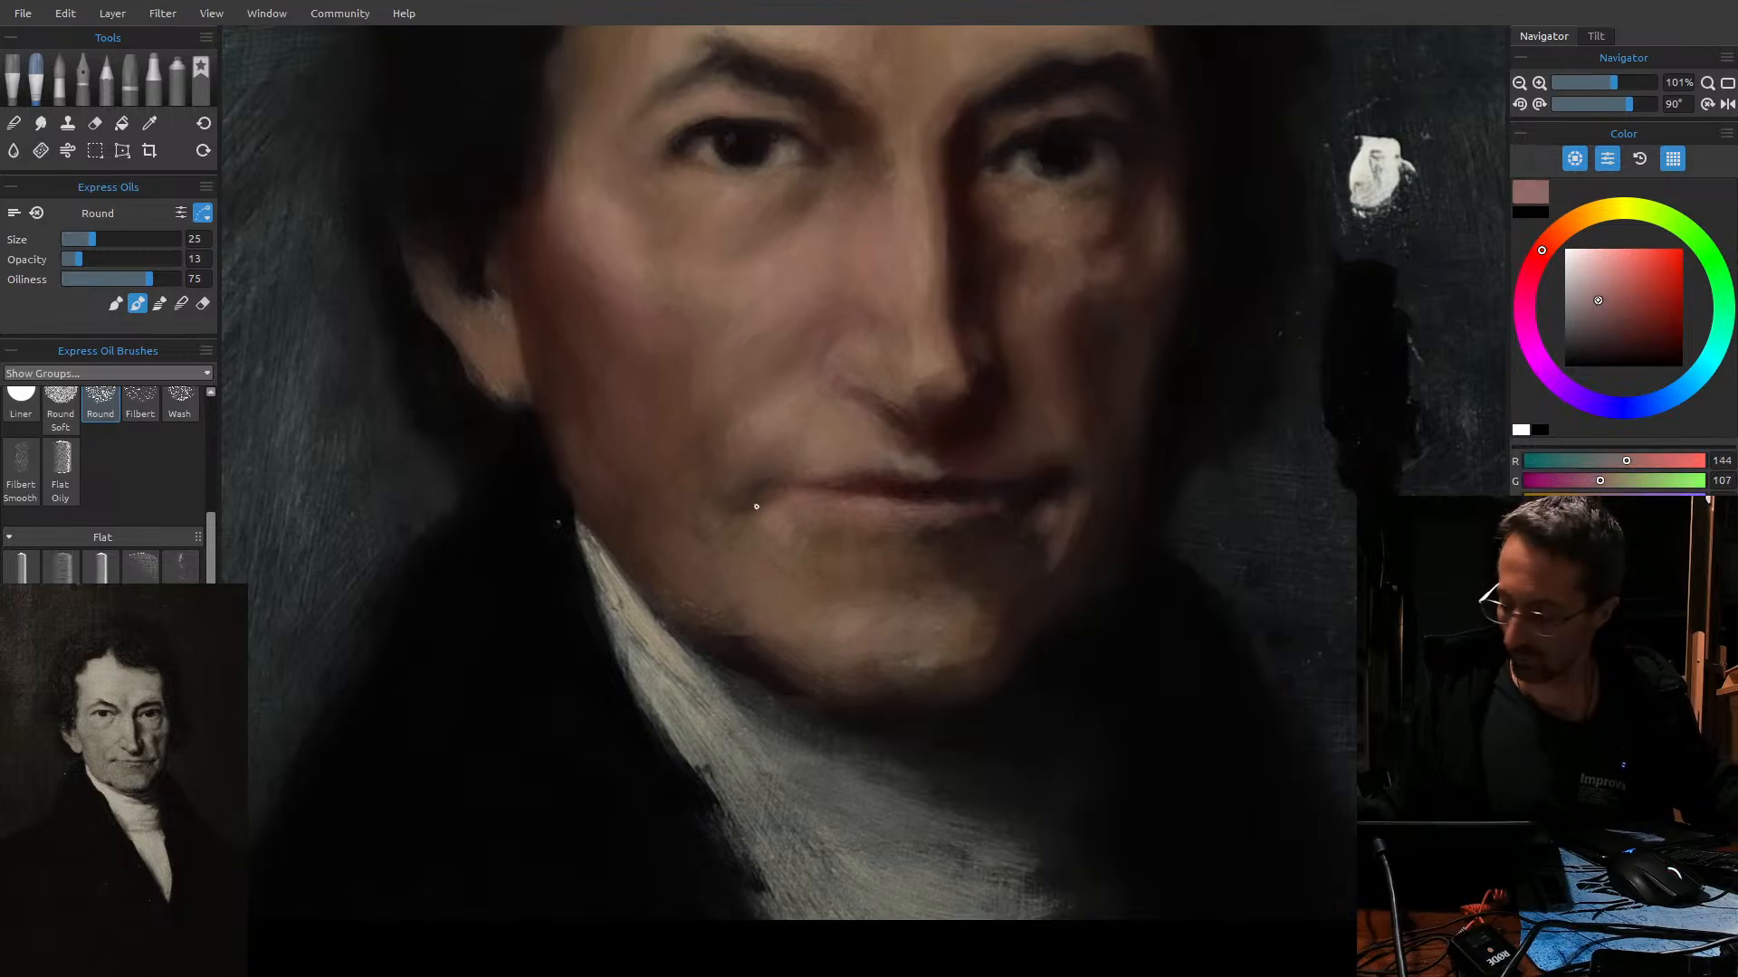
{"action": "key", "text": "["}
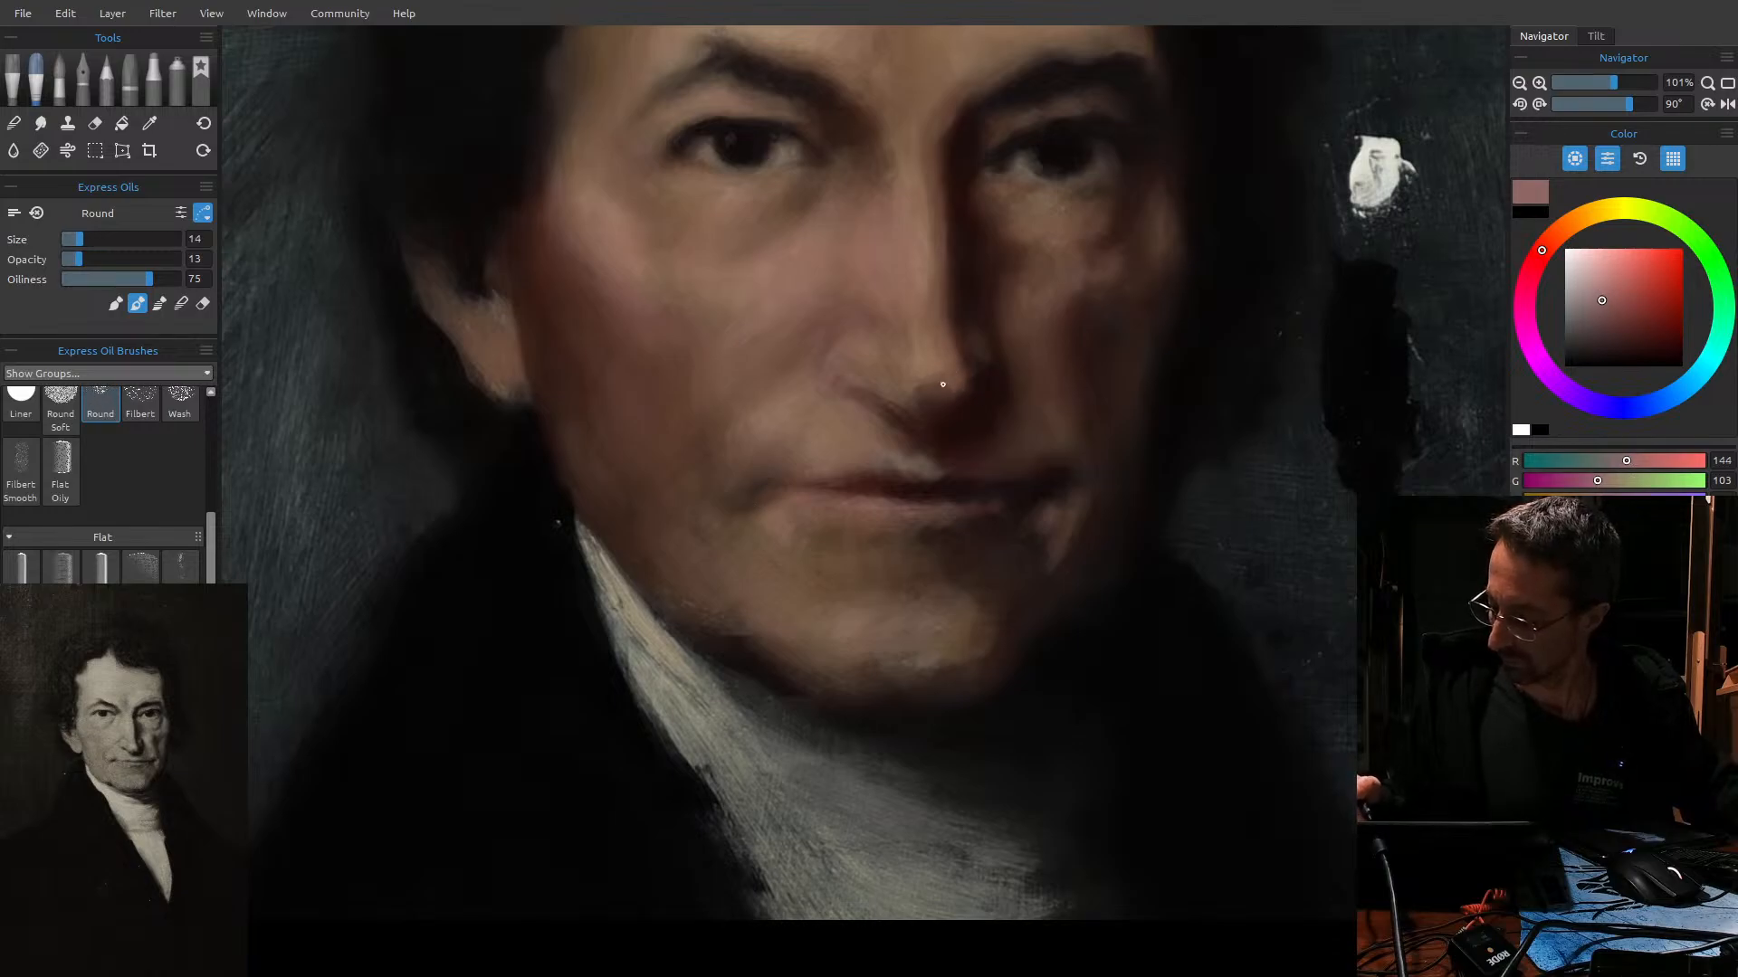
{"action": "key", "text": "]"}
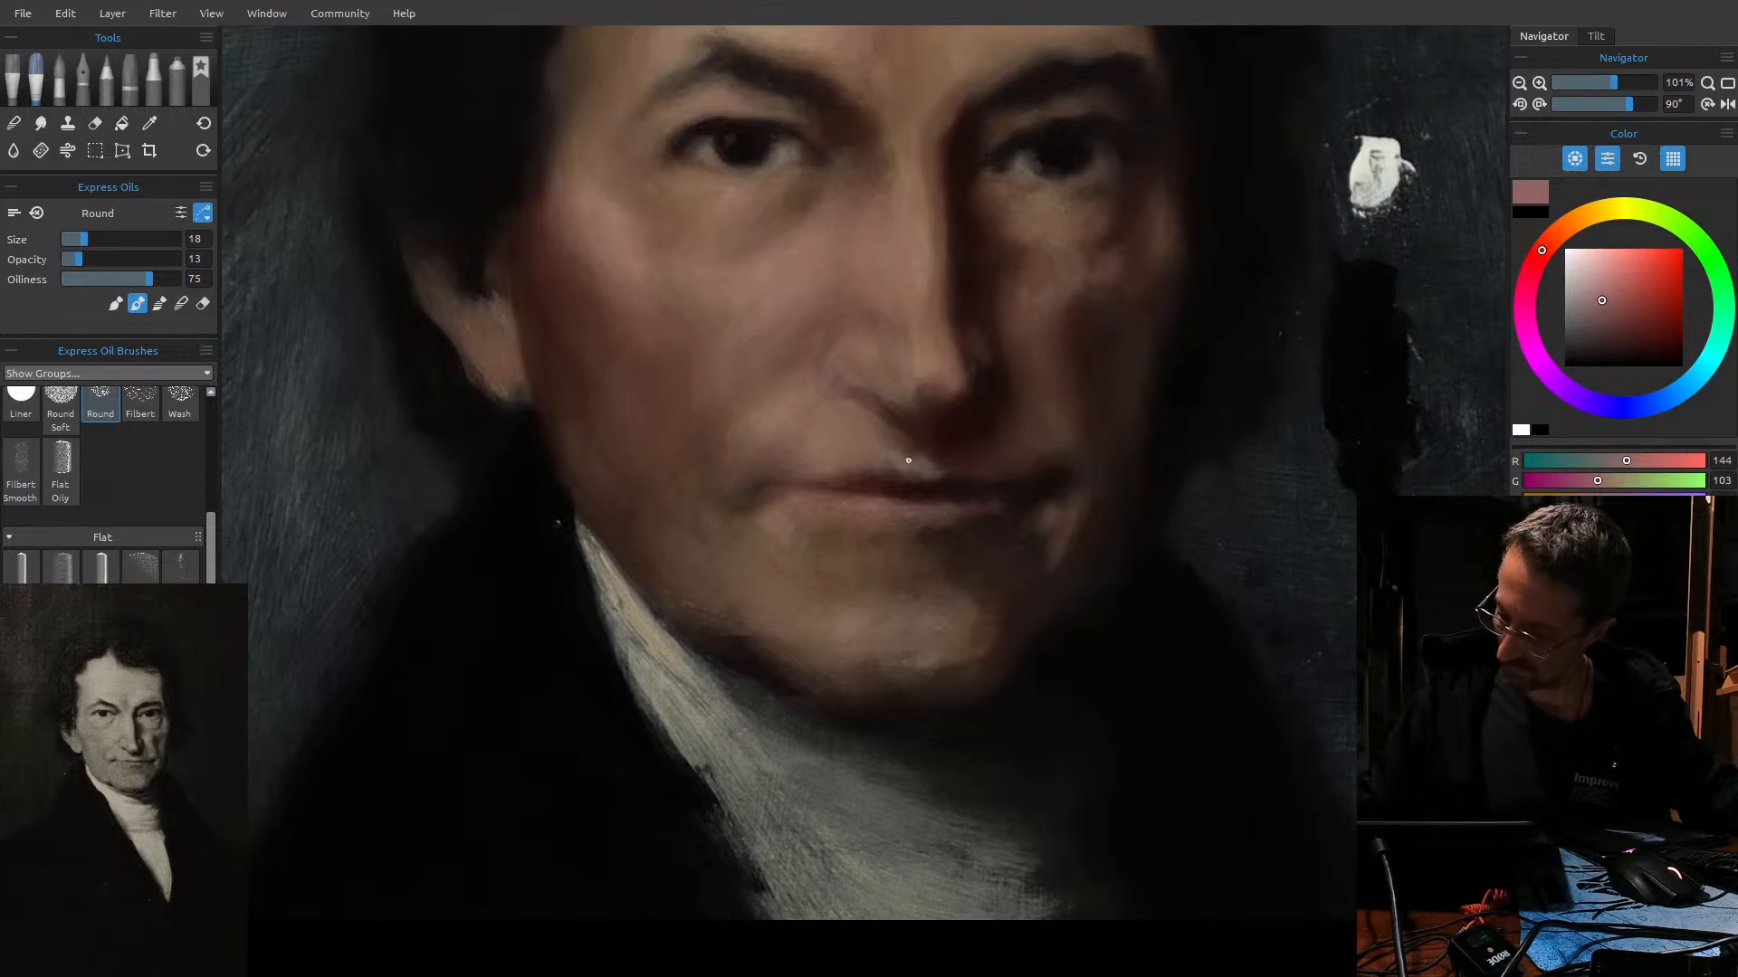
Lighten the colour to pale pink (R 182, G 143) and brighten the lit side of the nose bridge at brush size 20.
{"action": "left_click", "coordinate": [1596, 288]}
{"action": "left_click_drag", "start_coordinate": [1596, 289], "coordinate": [1573, 274]}
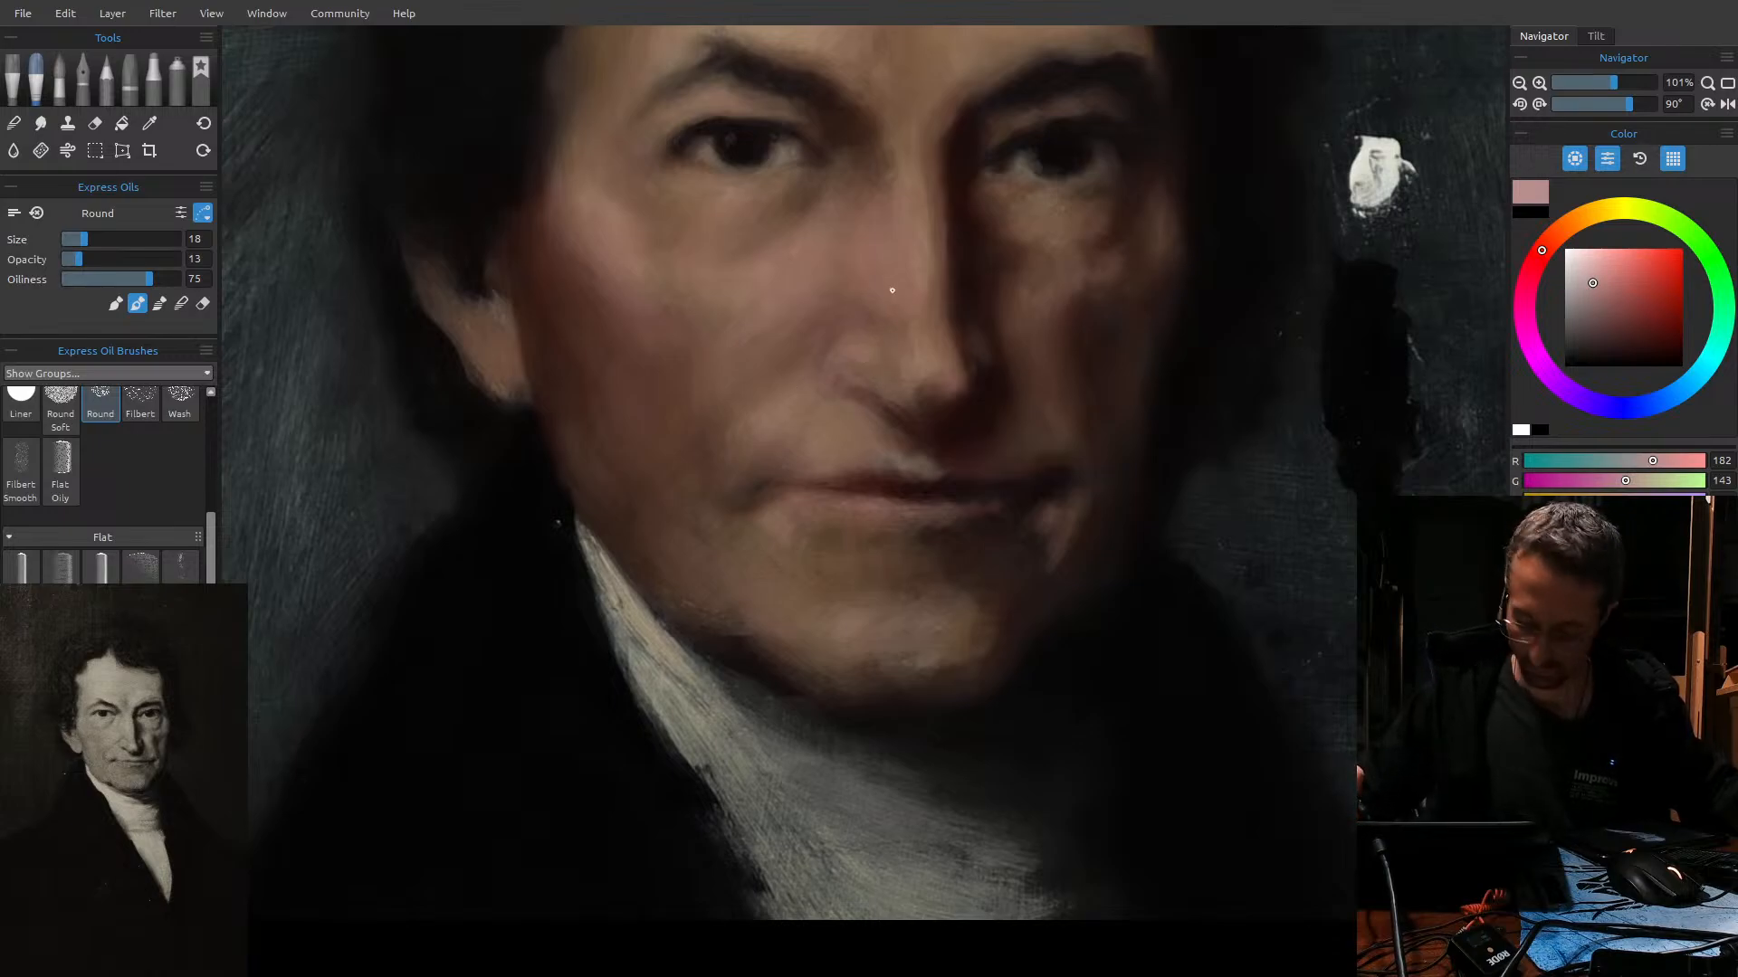
{"action": "key", "text": "bracketright"}
{"action": "key", "text": "bracketright"}
{"action": "key", "text": "bracketright"}
{"action": "key", "text": "bracketleft"}
{"action": "key", "text": "bracketleft"}
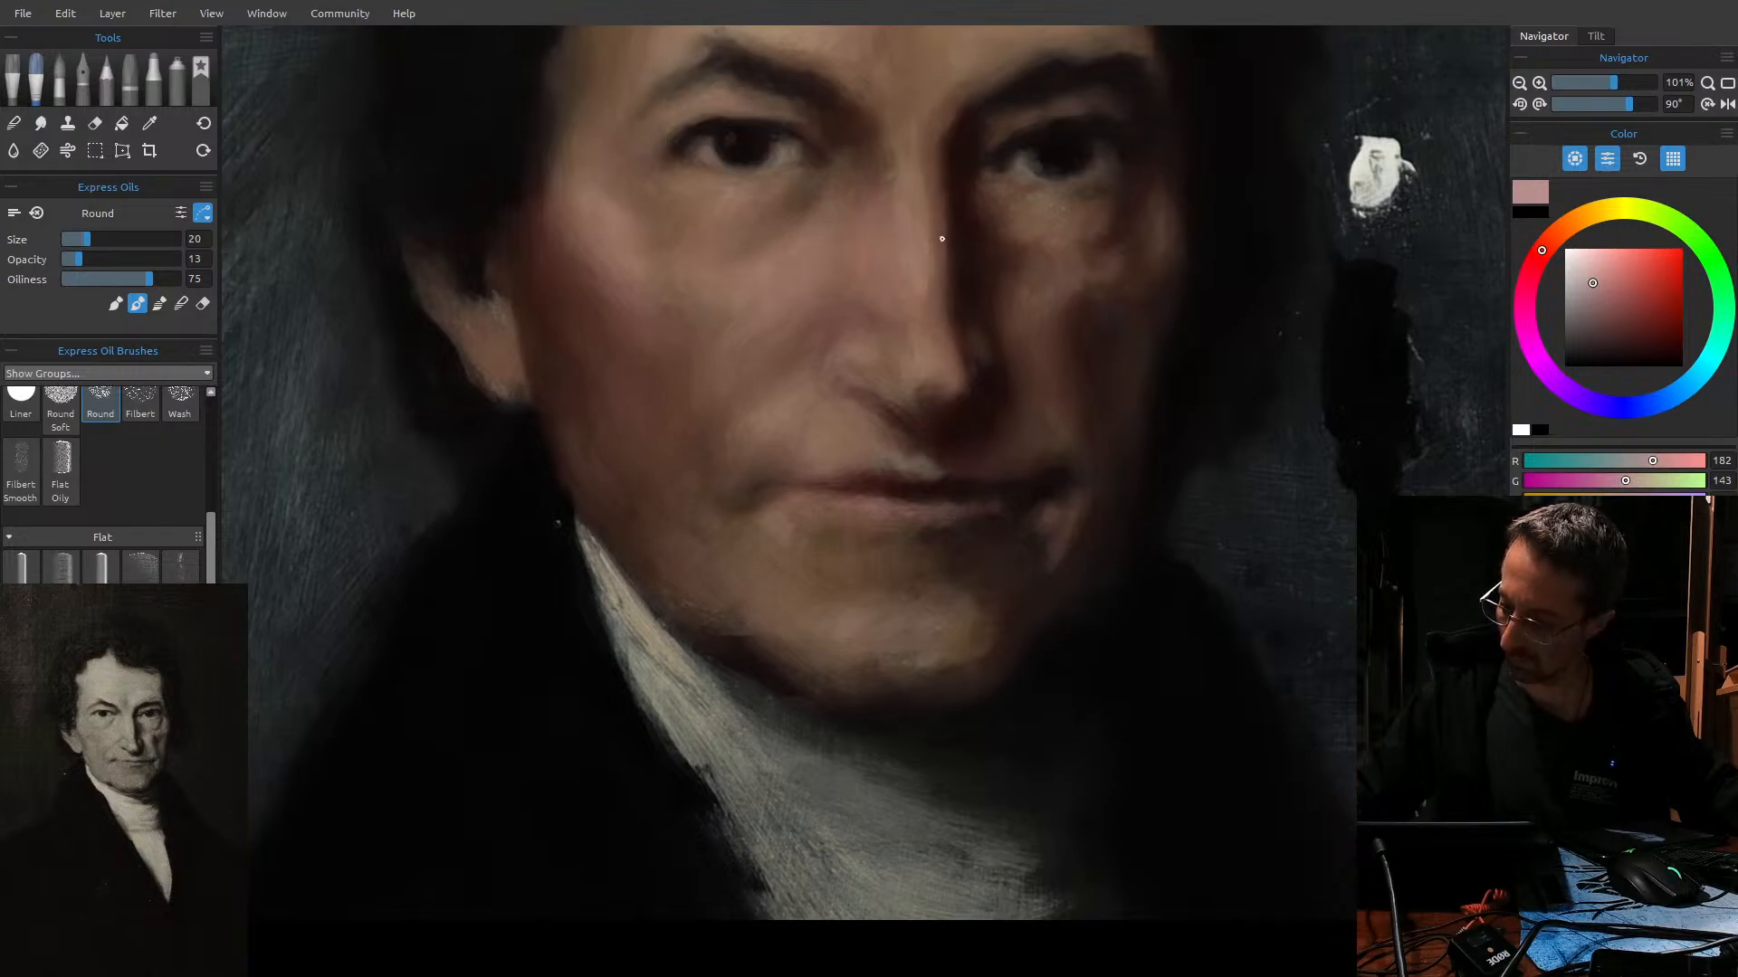
Blend the lower nose bridge and nose tip with muted rose (R 140, G 93), using brush sizes 40 and 25.
{"action": "left_click", "coordinate": [928, 413], "text": "alt"}
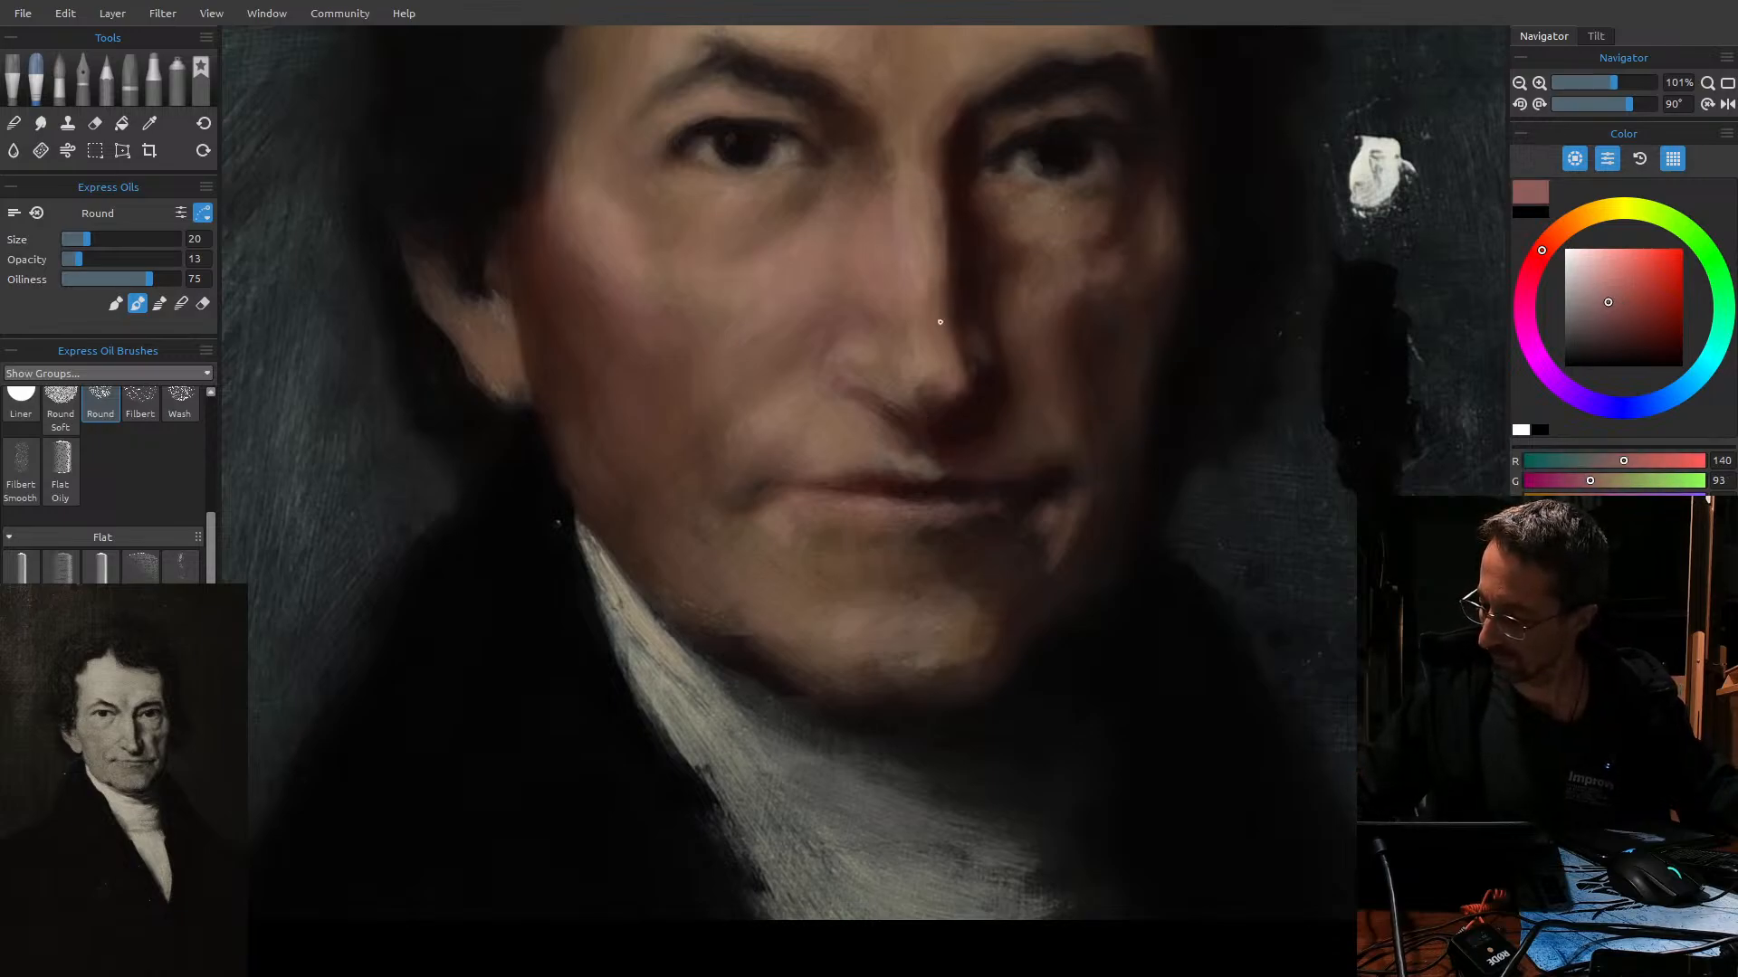
{"action": "key", "text": "bracketright"}
{"action": "key", "text": "bracketright"}
{"action": "key", "text": "bracketright"}
{"action": "key", "text": "bracketright"}
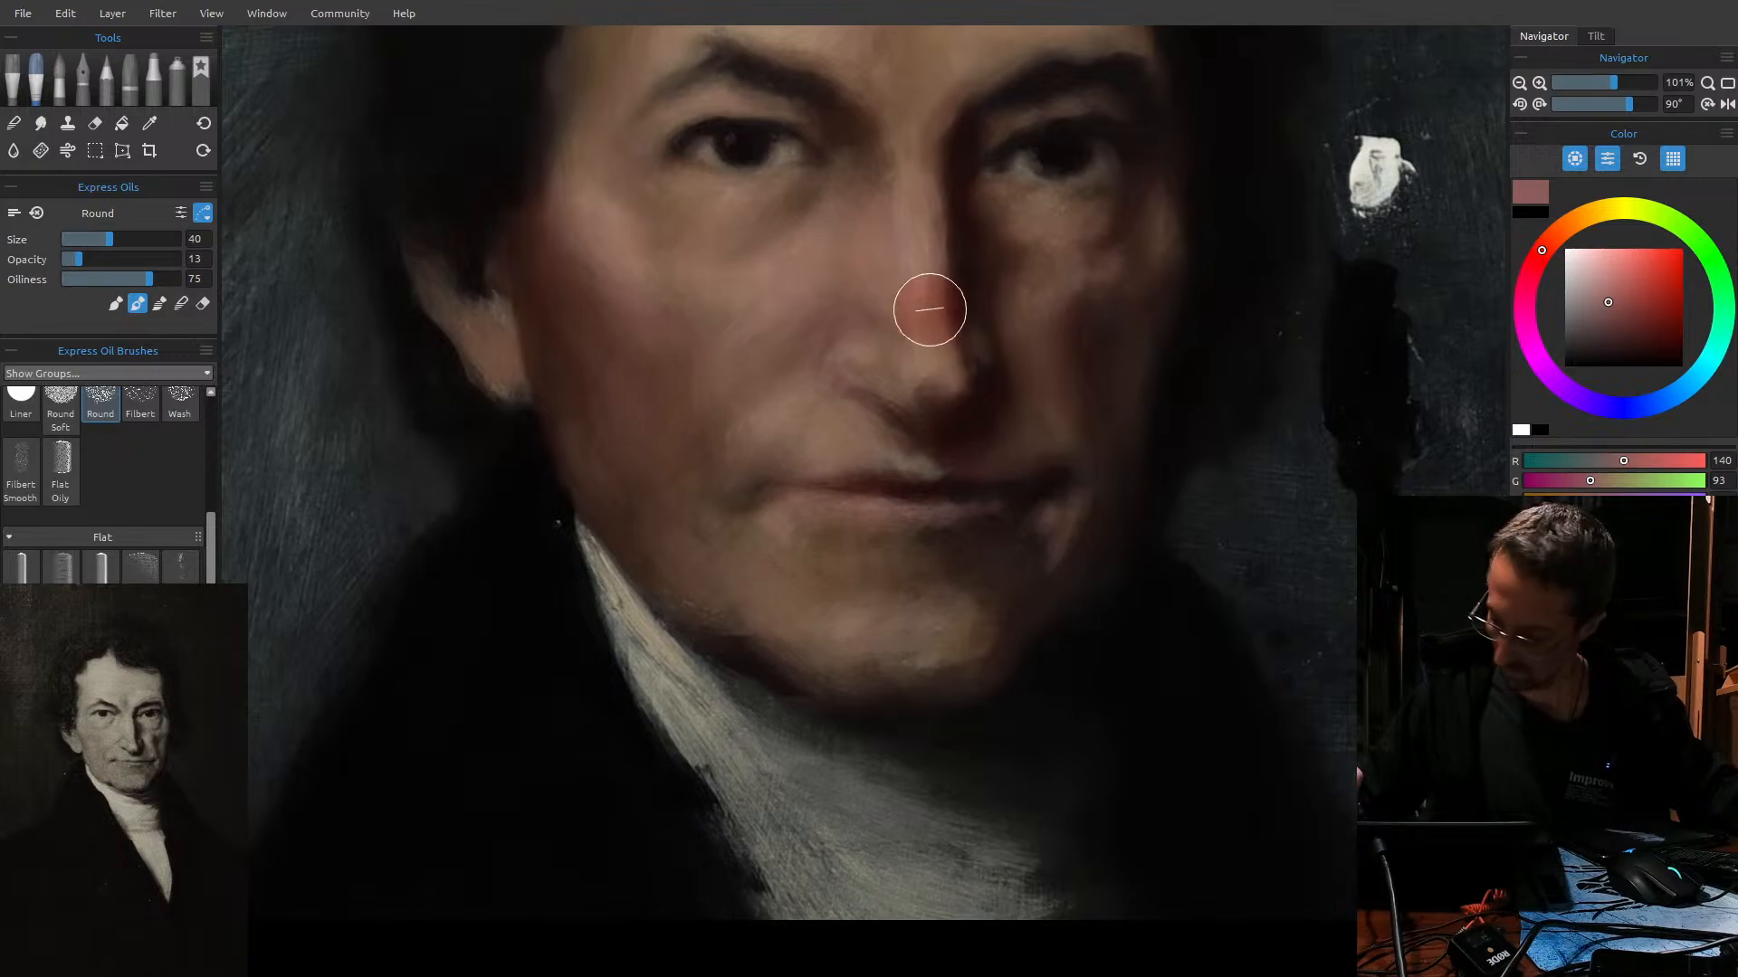
{"action": "key", "text": "bracketleft"}
{"action": "key", "text": "bracketleft"}
{"action": "key", "text": "bracketleft"}
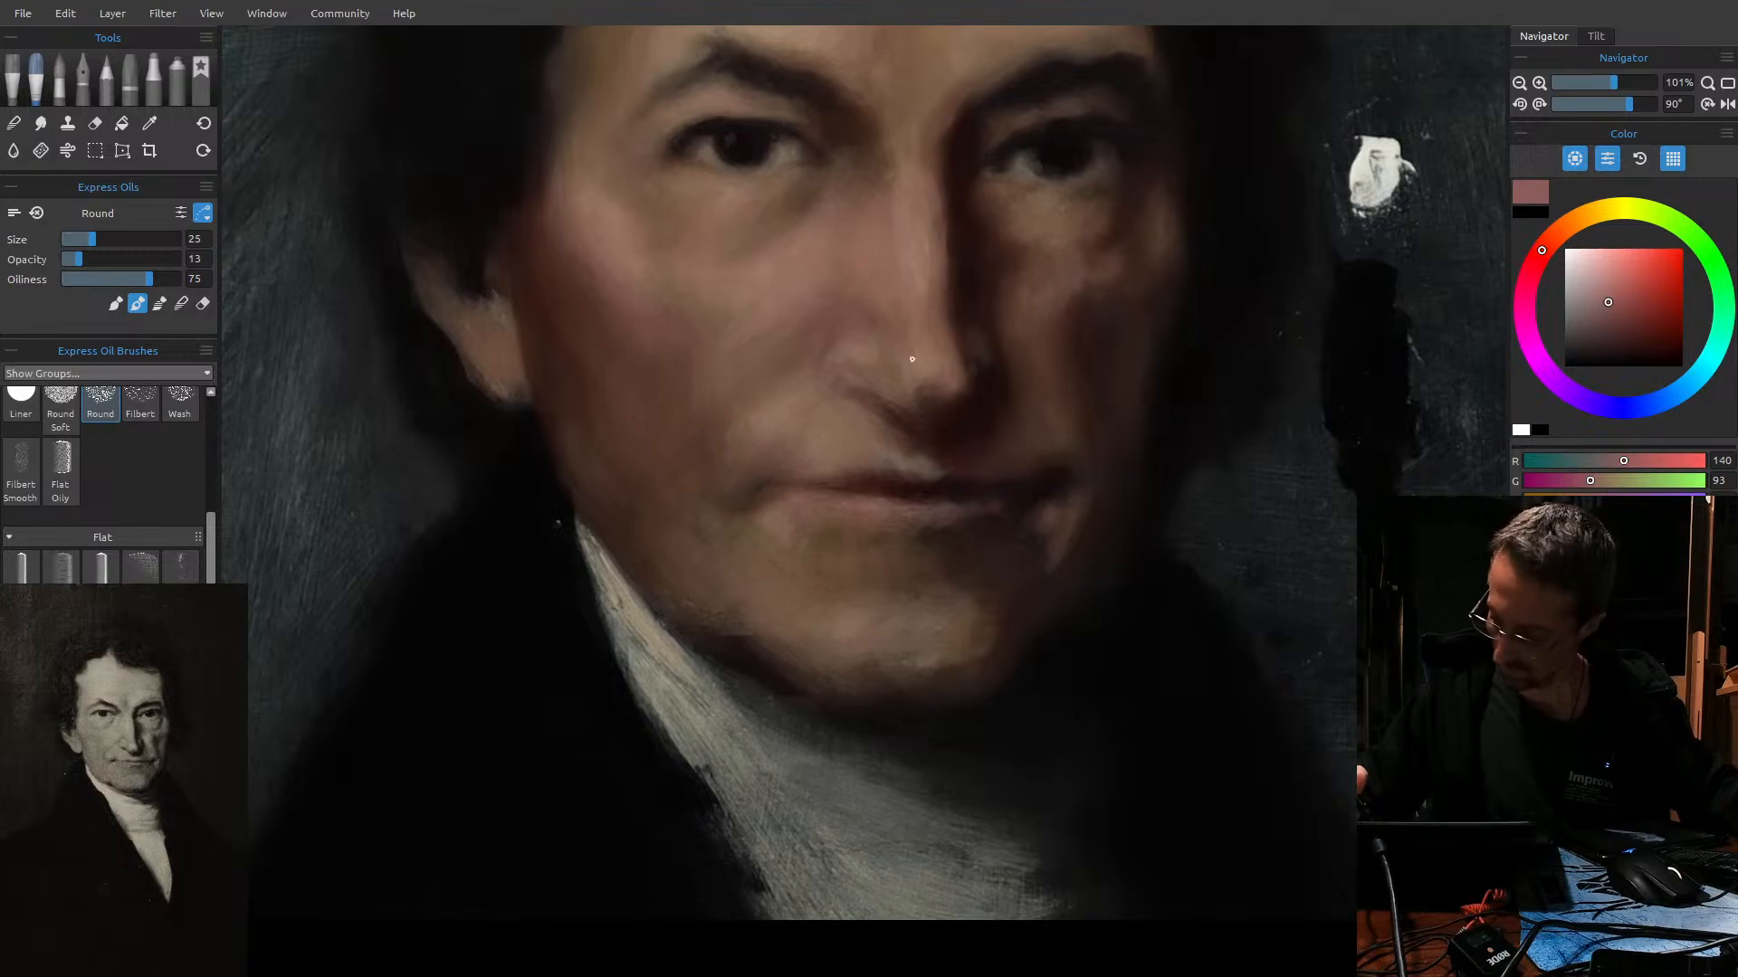
Refine the nose with pale pink (R 180, G 139), rose (R 156, G 93) and darker rose-brown (R 123, G 80), reducing the brush to 16.
{"action": "left_click", "coordinate": [878, 400], "text": "alt"}
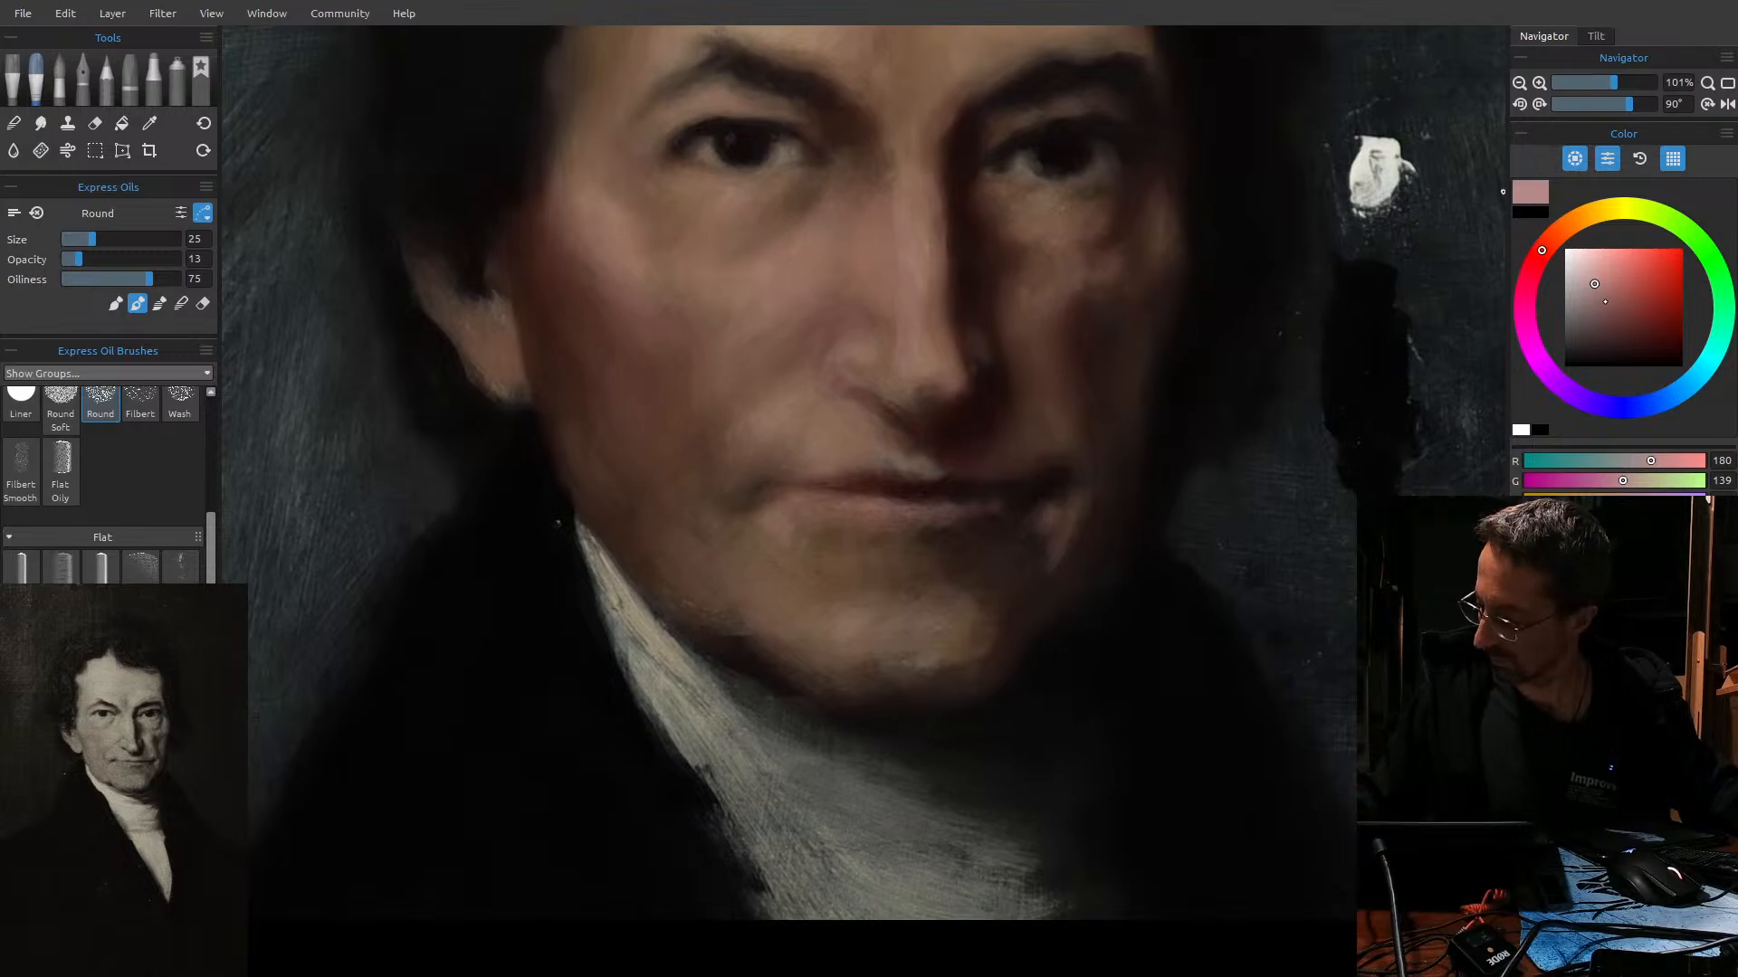
{"action": "left_click", "coordinate": [1616, 311]}
{"action": "left_click_drag", "start_coordinate": [1619, 304], "coordinate": [1617, 295]}
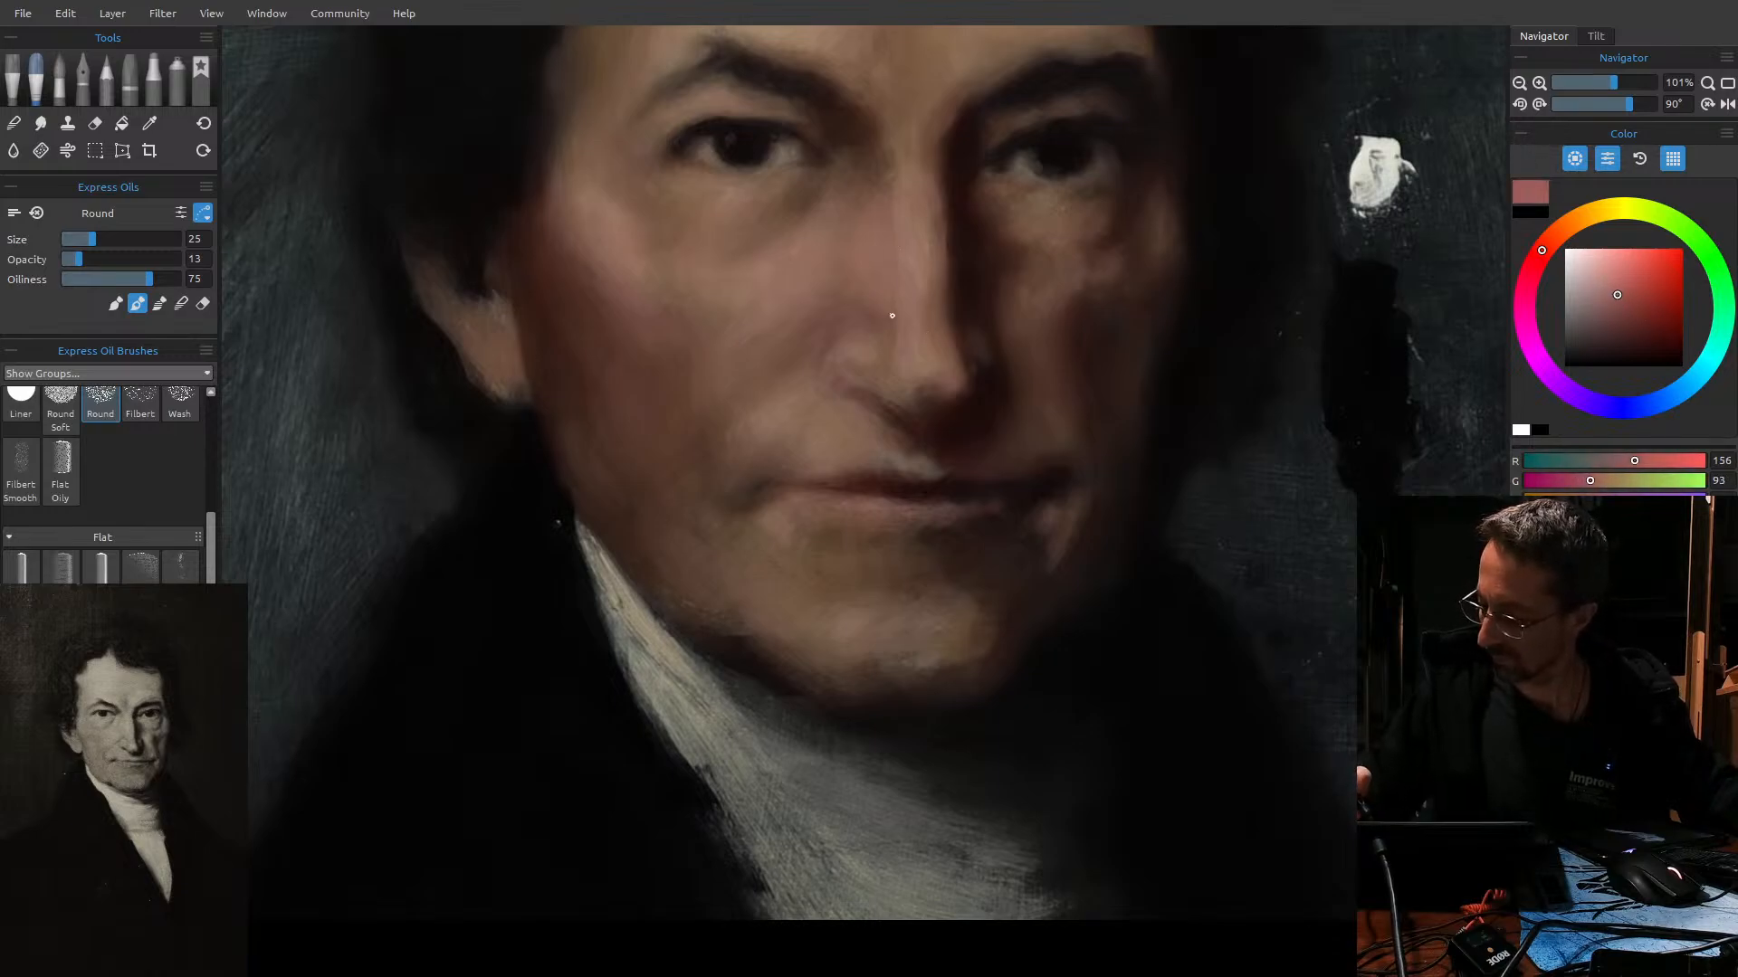
{"action": "key", "text": "bracketleft"}
{"action": "key", "text": "bracketleft"}
{"action": "key", "text": "bracketleft"}
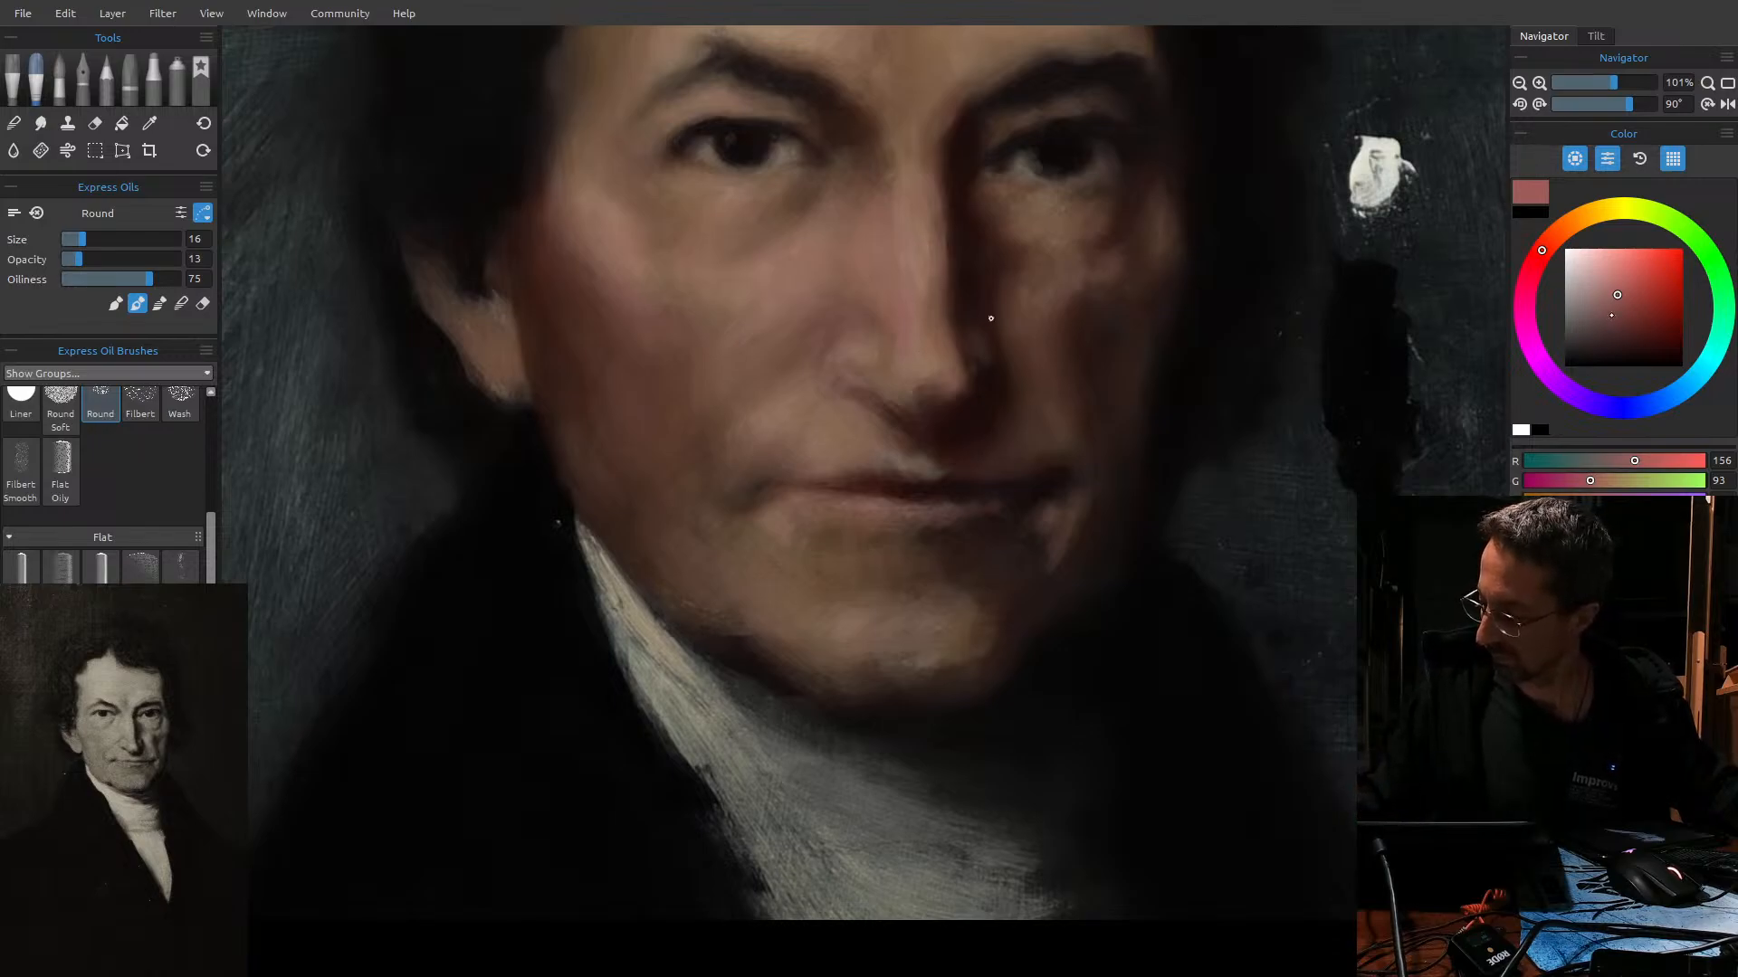
{"action": "left_click", "coordinate": [1615, 310]}
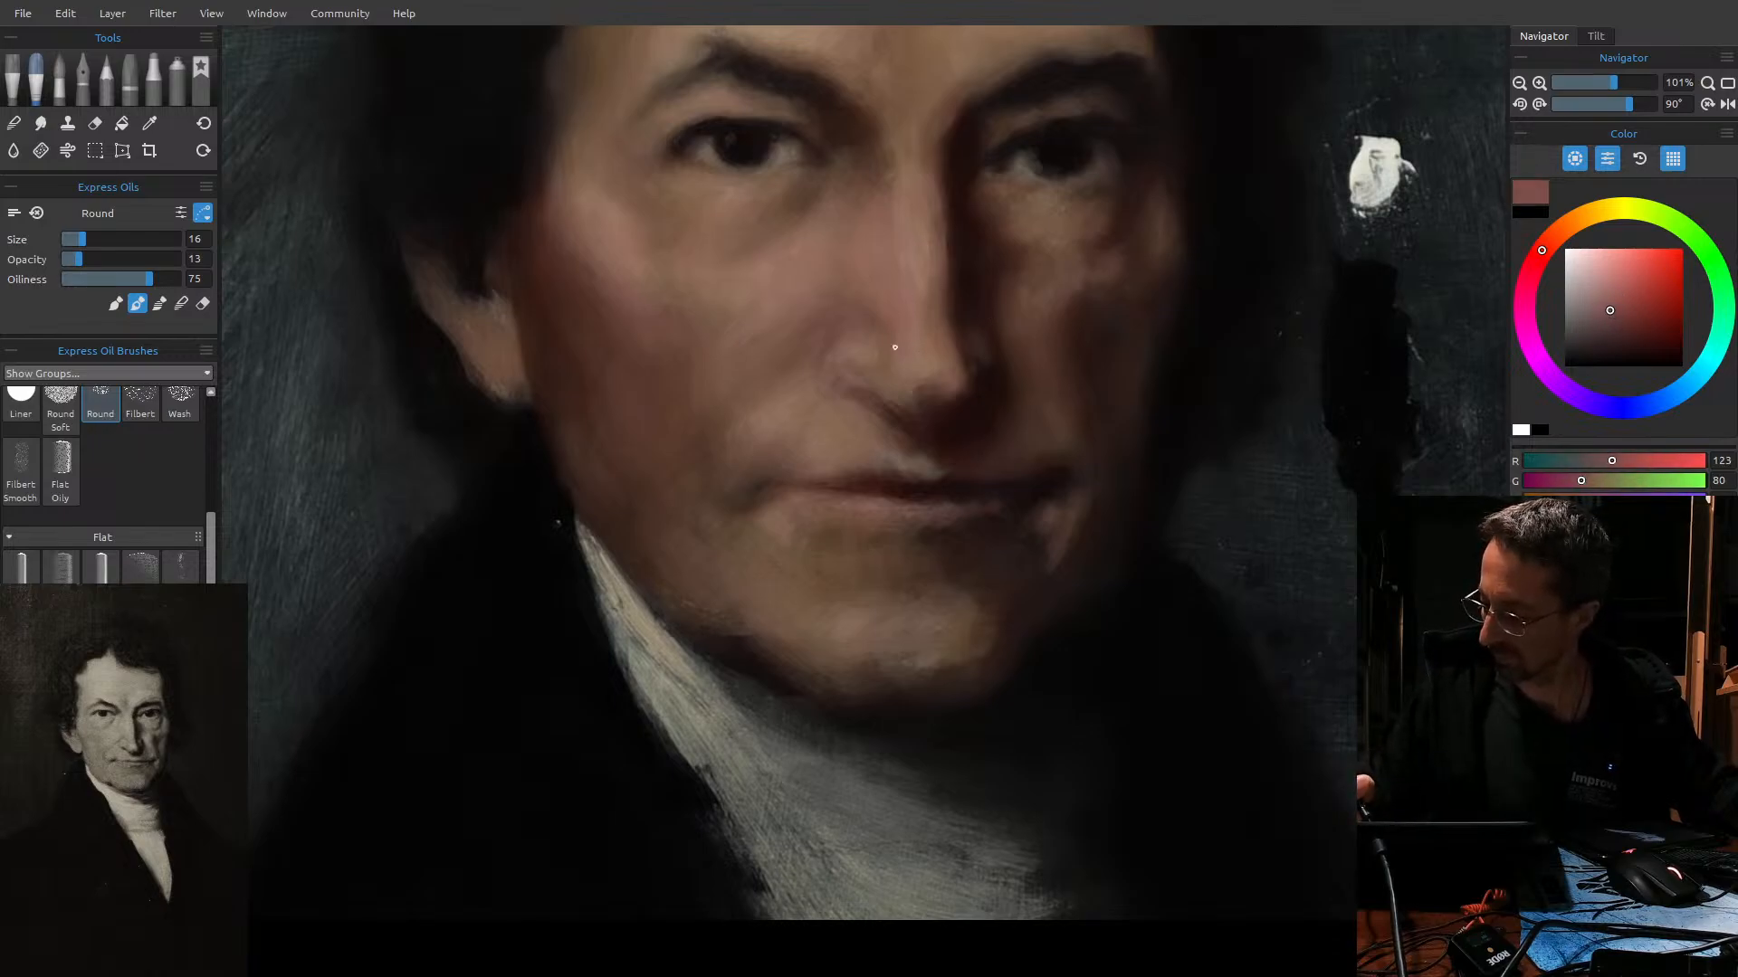
Mix a brown (R 85, G 49) with the whole bust in view, using brush size 20 and opacity 70.
{"action": "key", "text": "bracketright"}
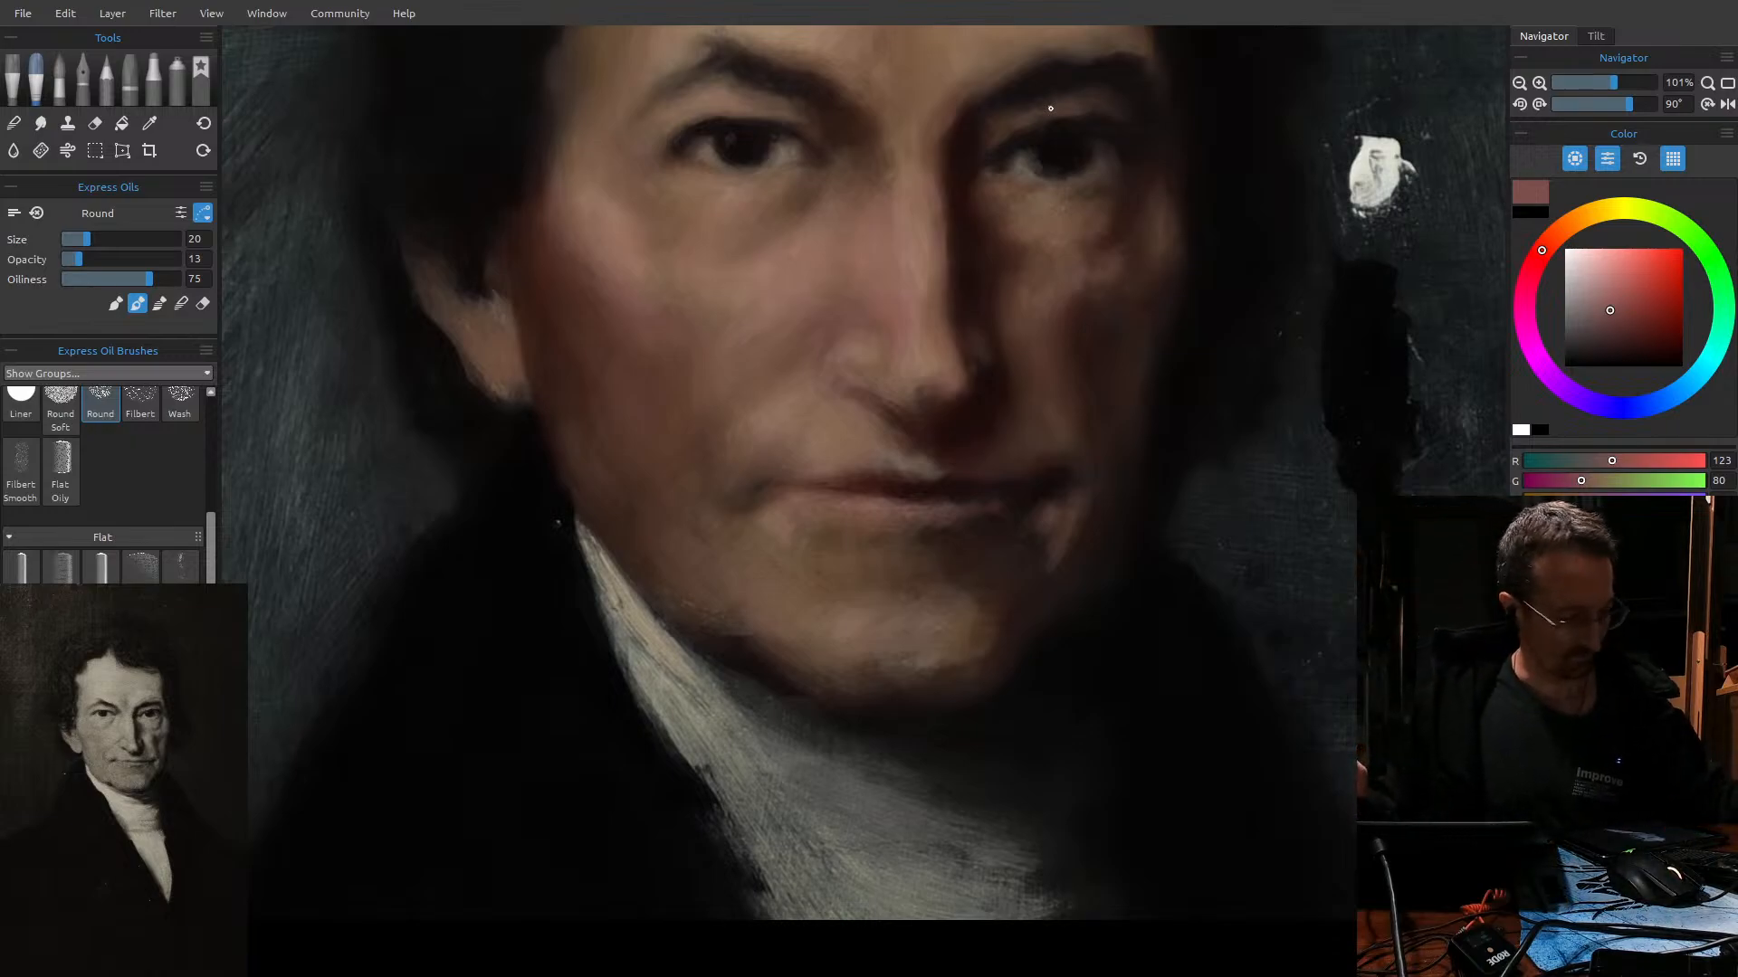
{"action": "mouse_move", "coordinate": [837, 438]}
{"action": "left_mouse_down"}
{"action": "mouse_move", "coordinate": [927, 403]}
{"action": "mouse_move", "coordinate": [702, 559]}
{"action": "left_mouse_up"}
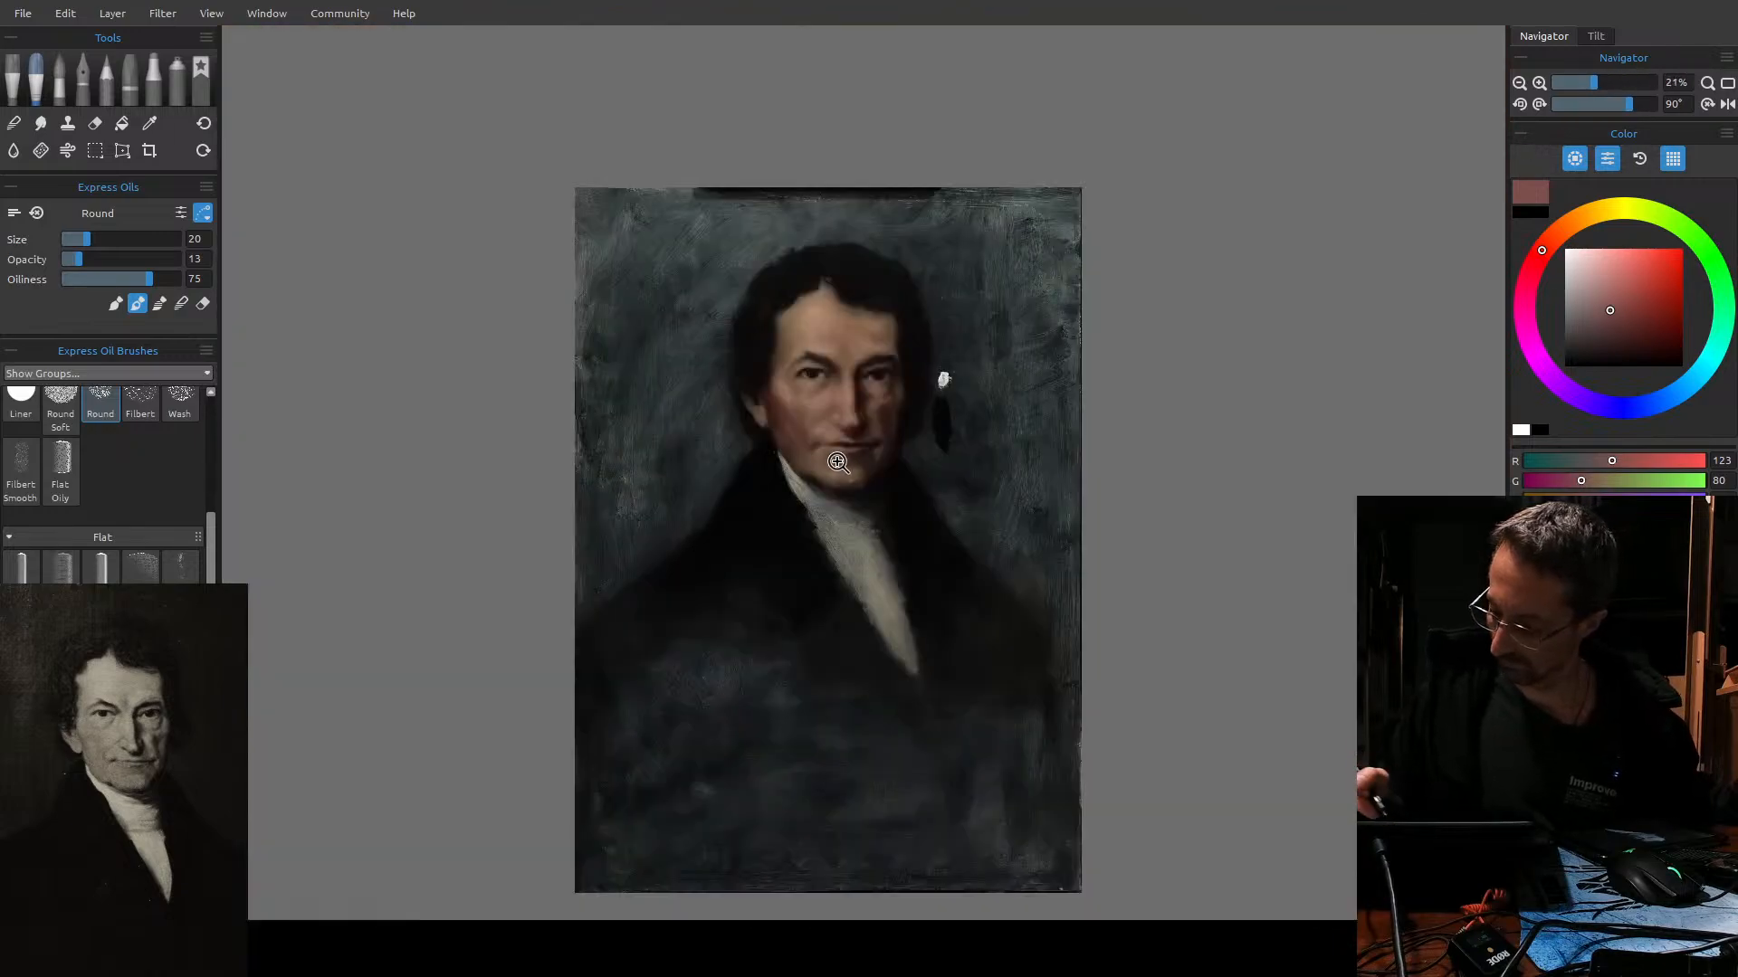
{"action": "scroll", "coordinate": [836, 461], "scroll_direction": "up", "scroll_amount": 4}
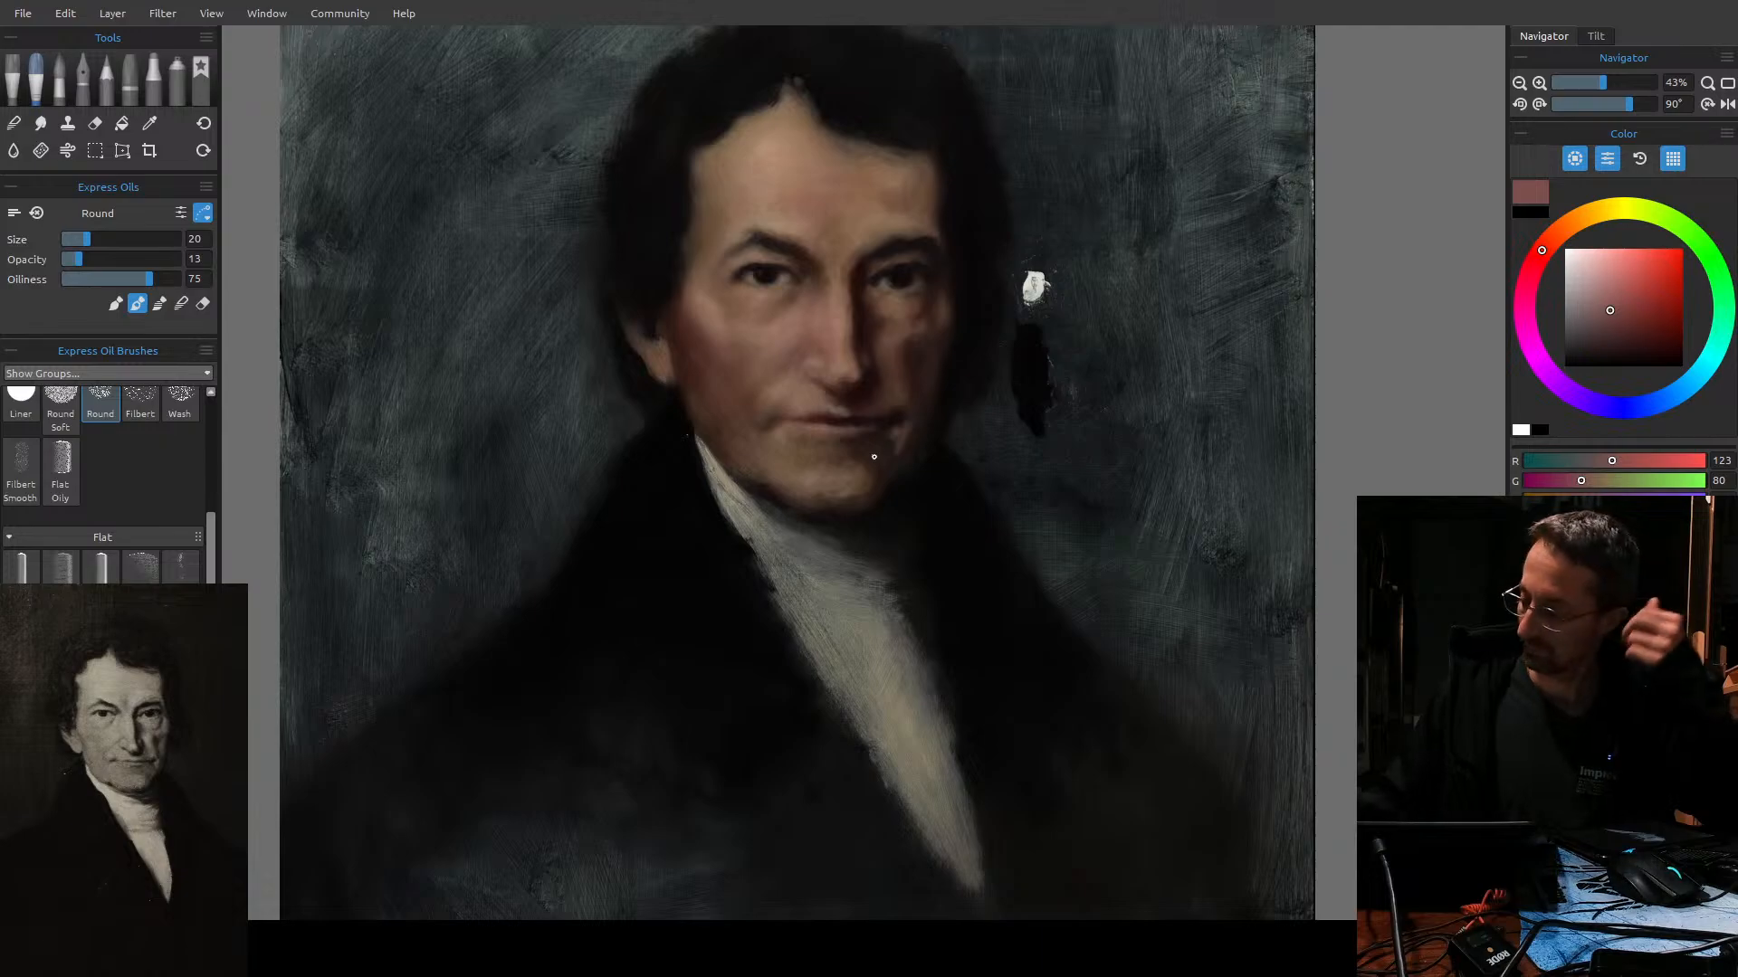
{"action": "left_click_drag", "start_coordinate": [1542, 249], "coordinate": [1562, 227]}
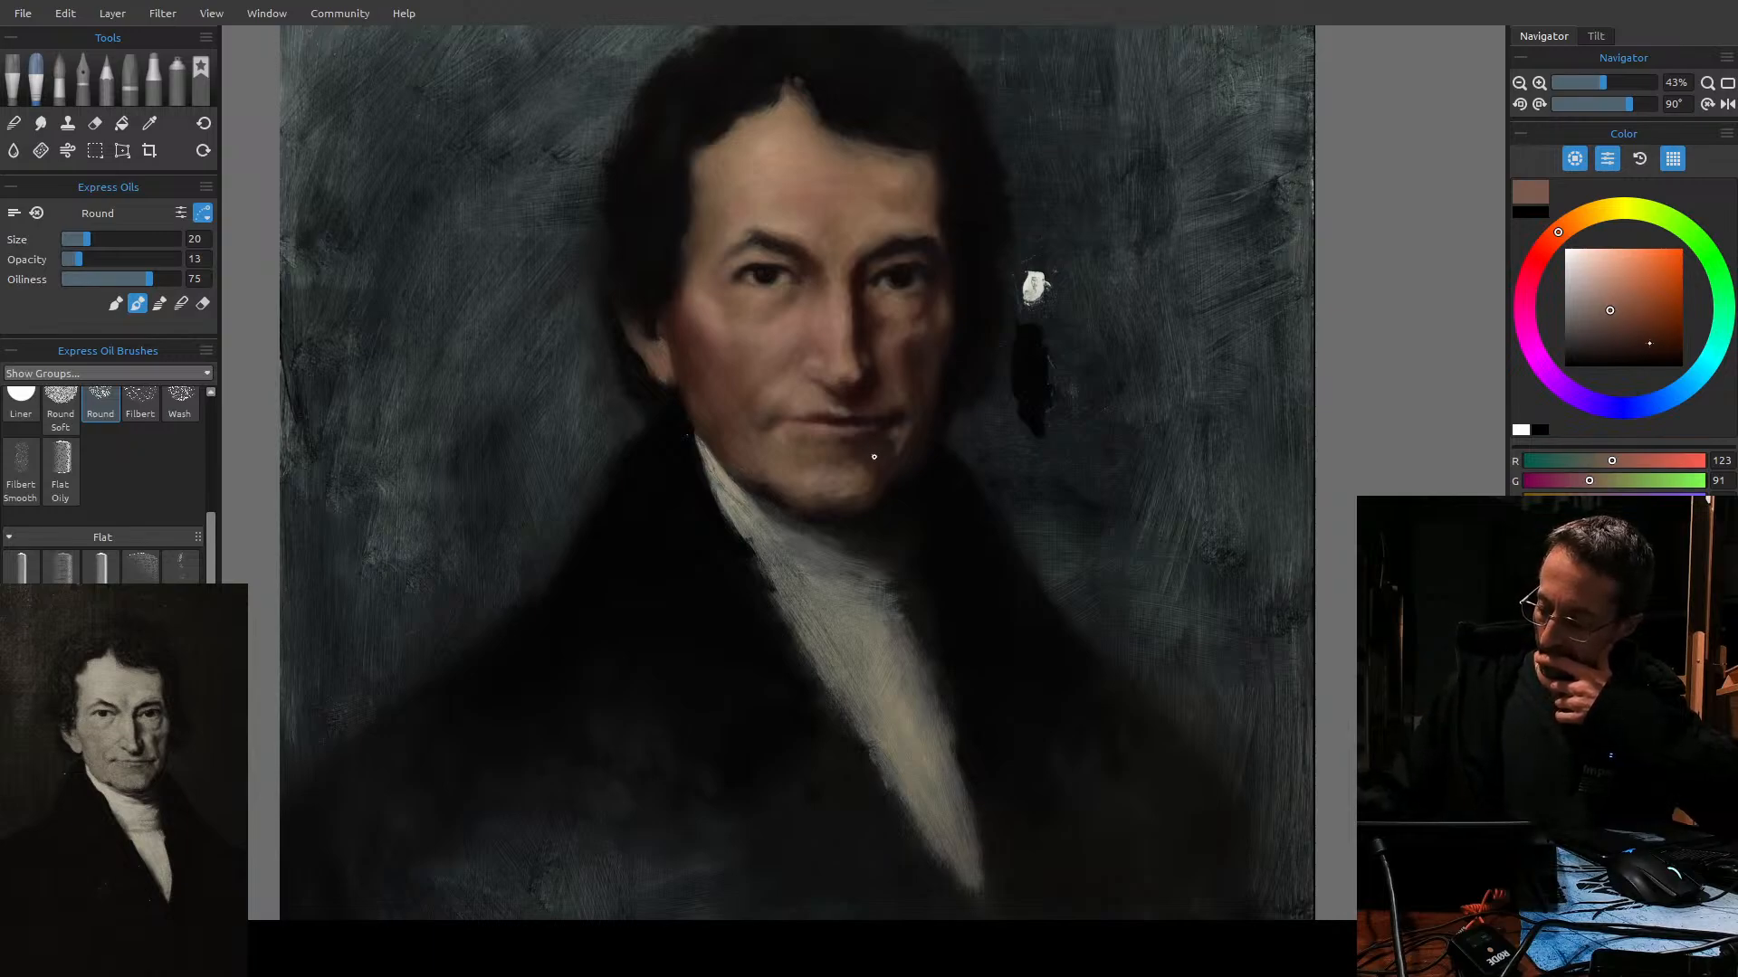
{"action": "left_click_drag", "start_coordinate": [1628, 312], "coordinate": [1628, 329]}
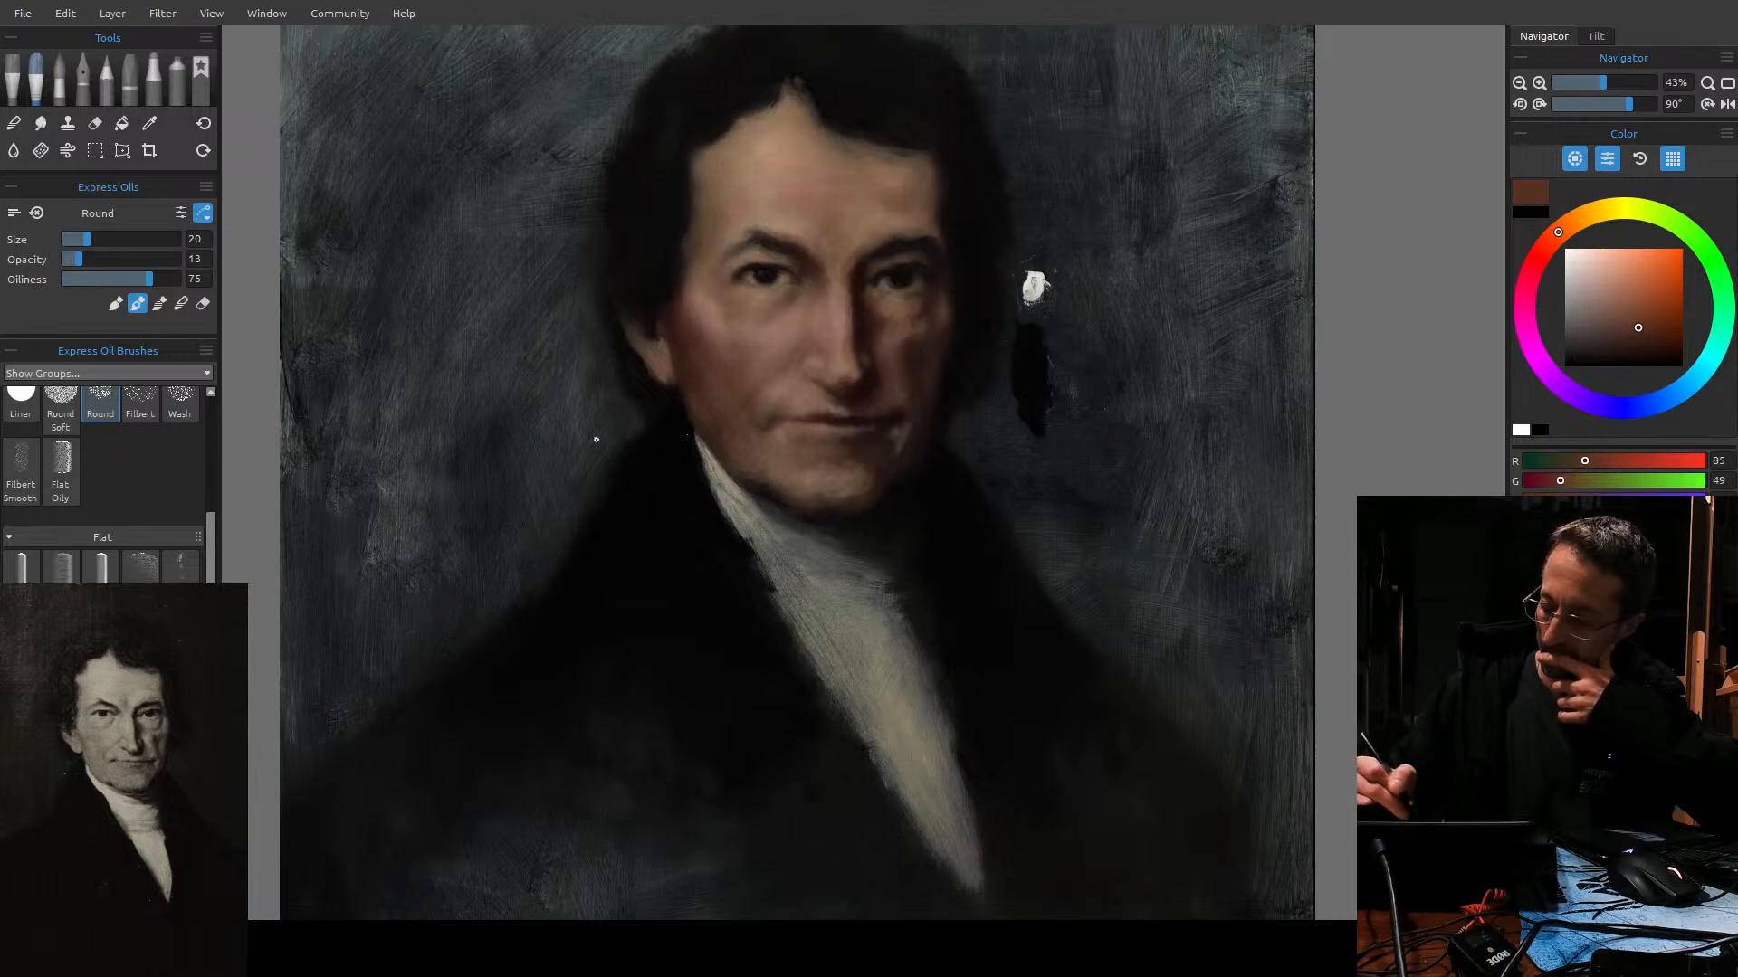
{"action": "key", "text": "ctrl+alt"}
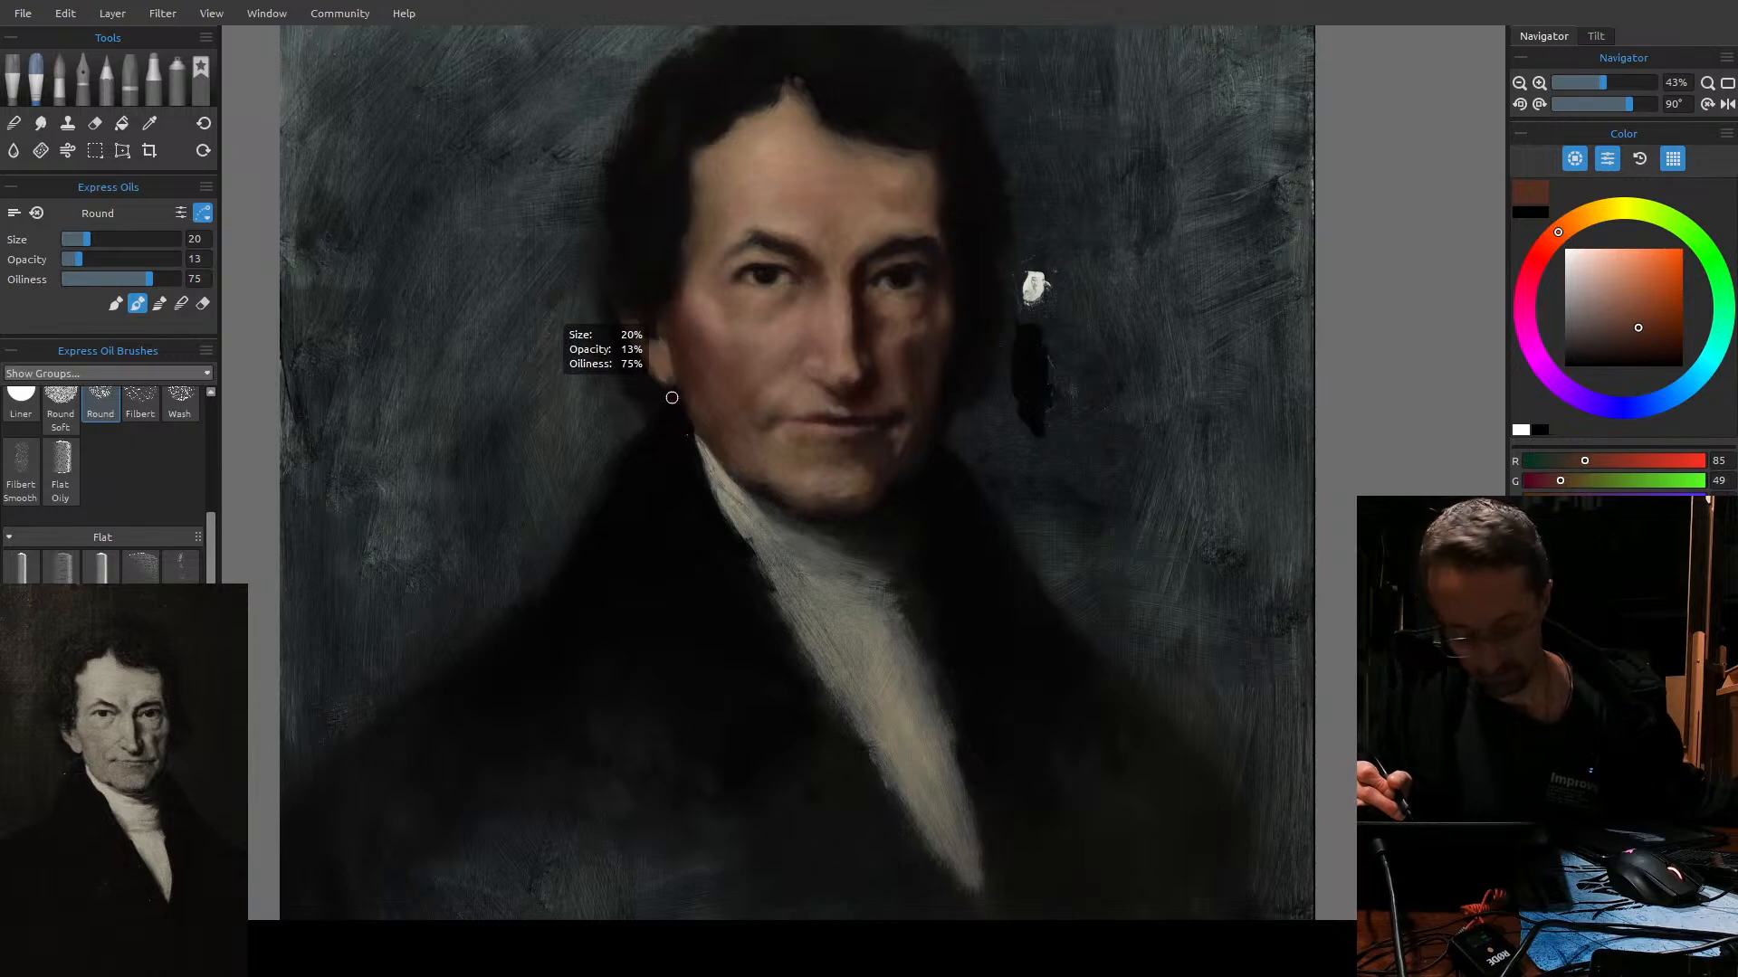
{"action": "key", "text": "ctrl+z"}
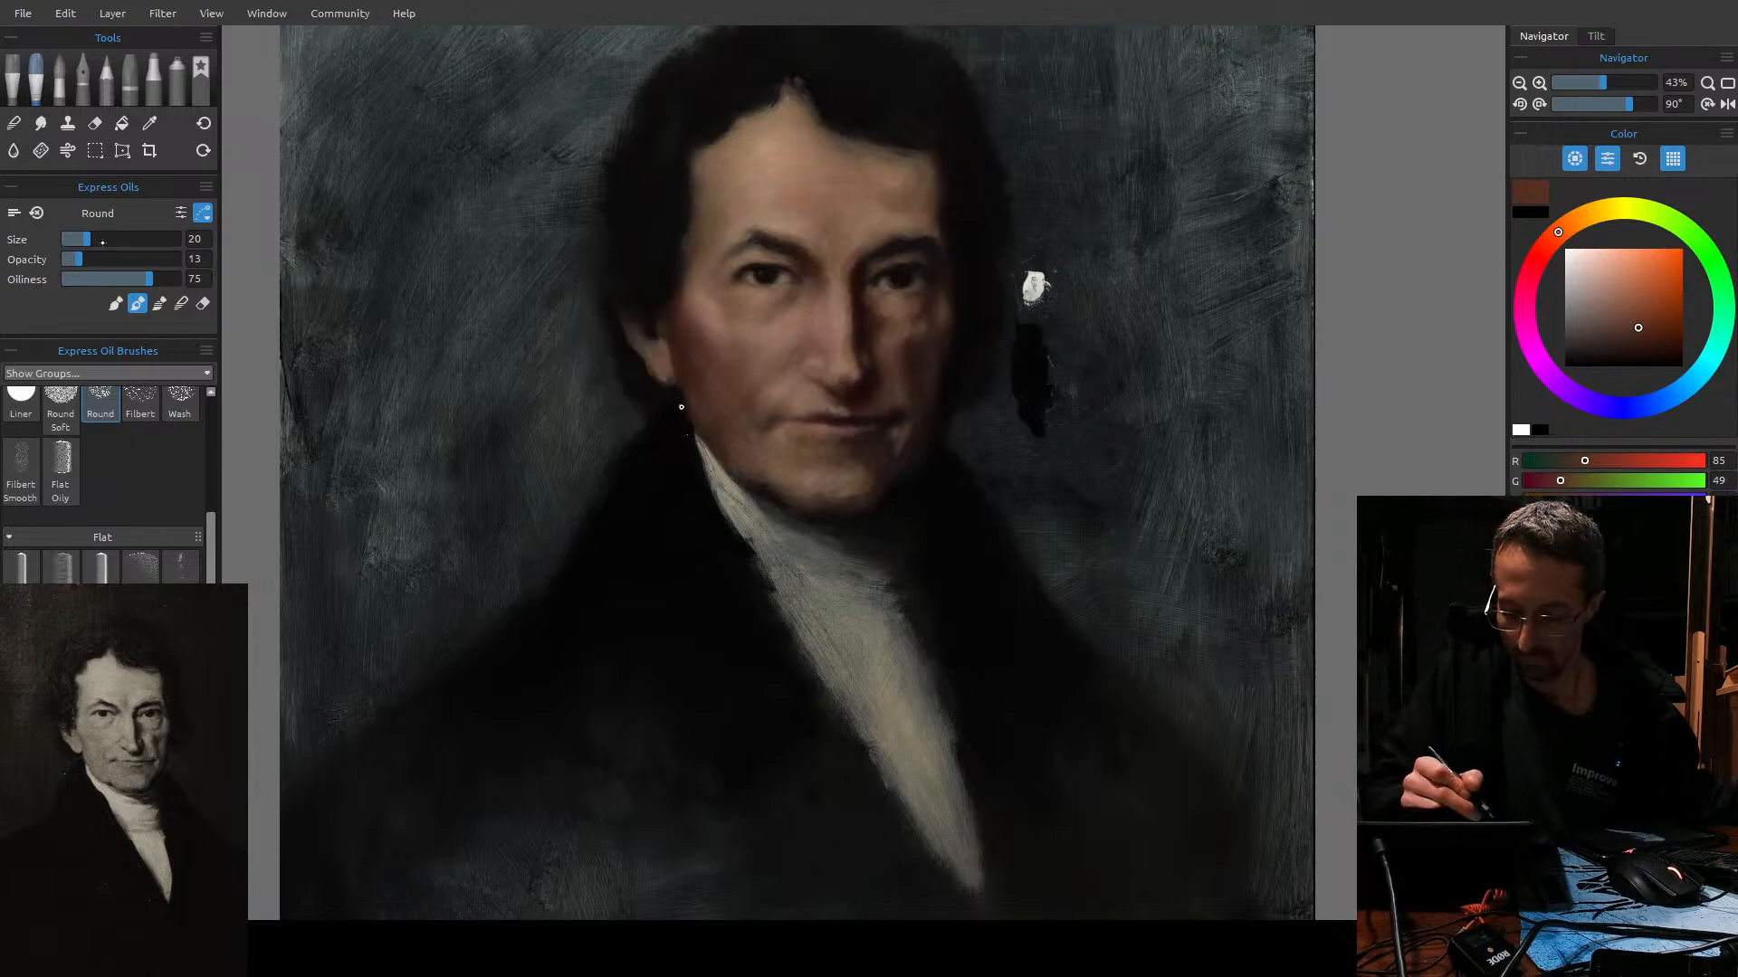
{"action": "left_click_drag", "start_coordinate": [69, 261], "coordinate": [142, 260]}
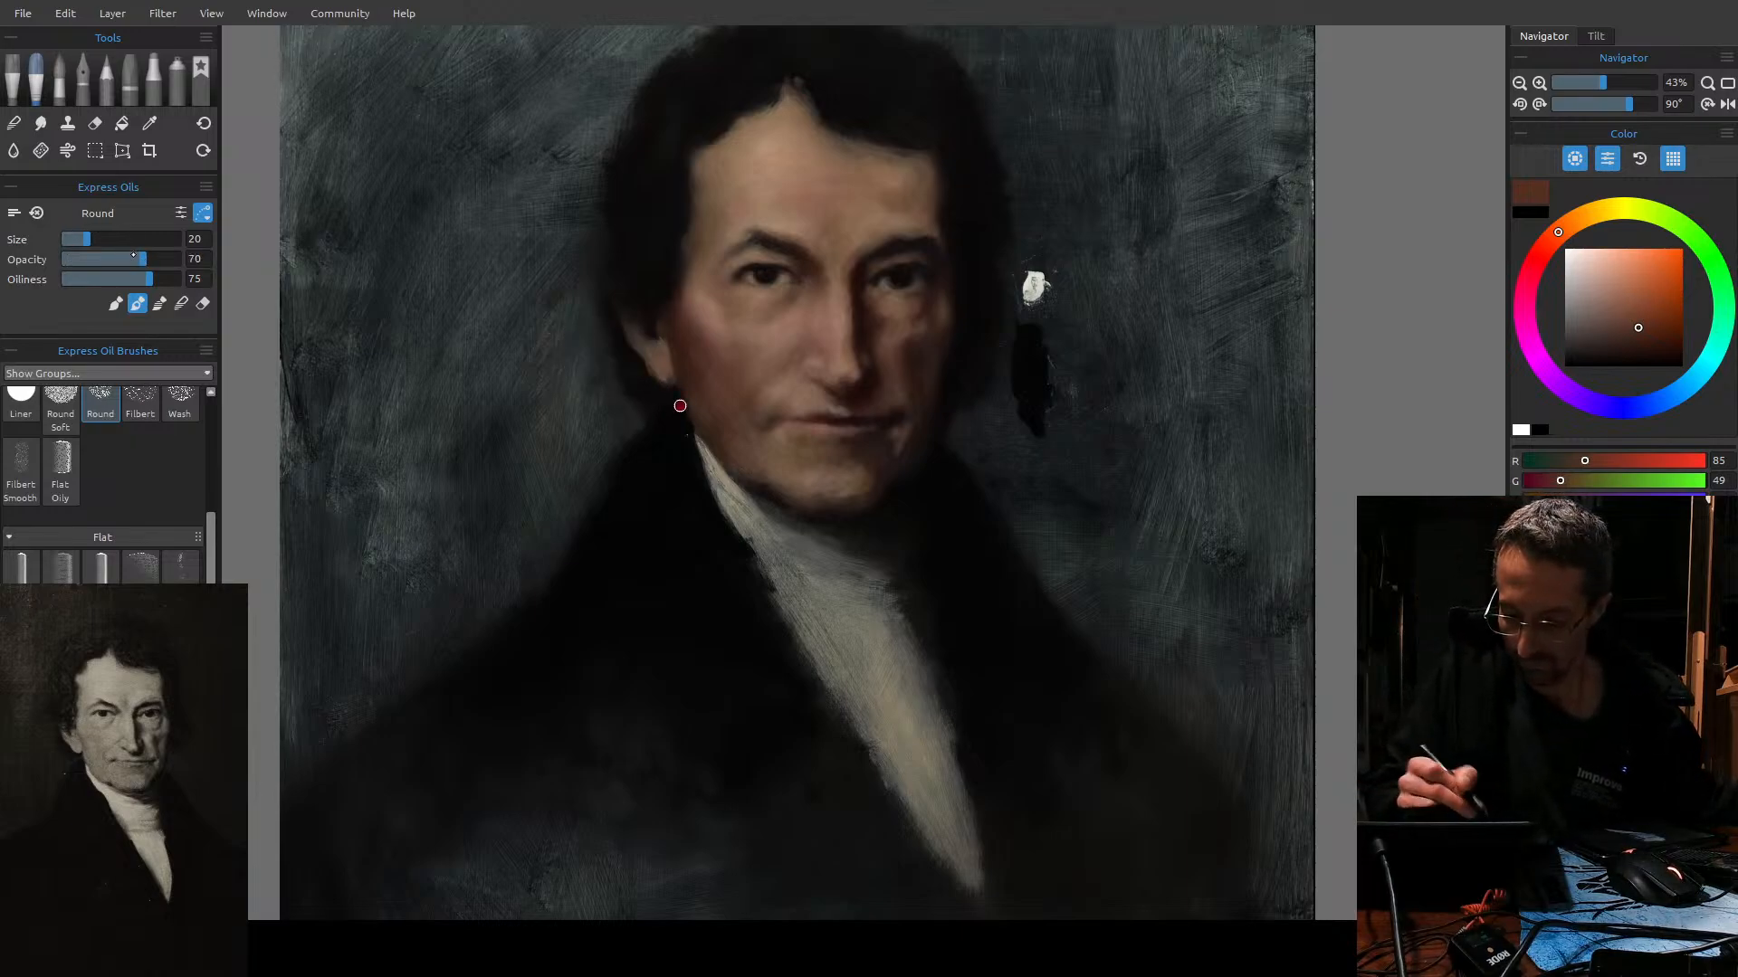
Darken the colour to deep red-brown (R 45, G 19) and try test strokes on the background beside the head, undoing each one.
{"action": "mouse_move", "coordinate": [531, 337]}
{"action": "left_mouse_down"}
{"action": "mouse_move", "coordinate": [567, 430]}
{"action": "mouse_move", "coordinate": [570, 391]}
{"action": "mouse_move", "coordinate": [477, 524]}
{"action": "left_mouse_up"}
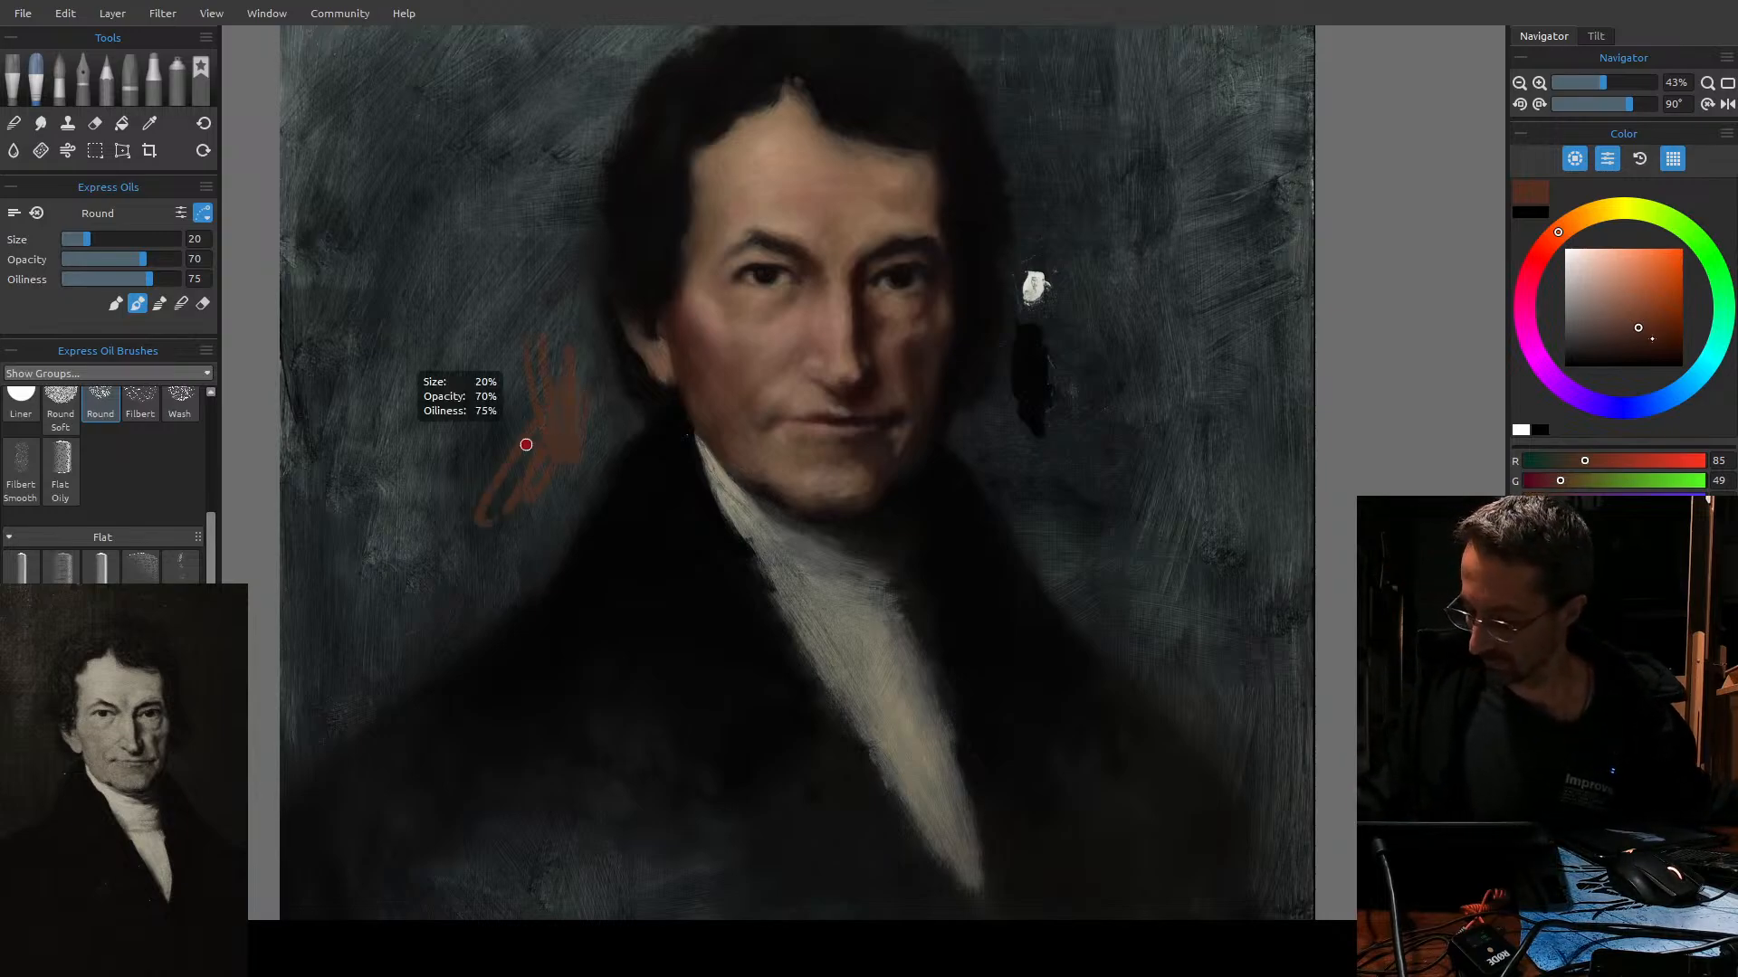
{"action": "key", "text": "ctrl+z"}
{"action": "left_click", "coordinate": [1668, 340]}
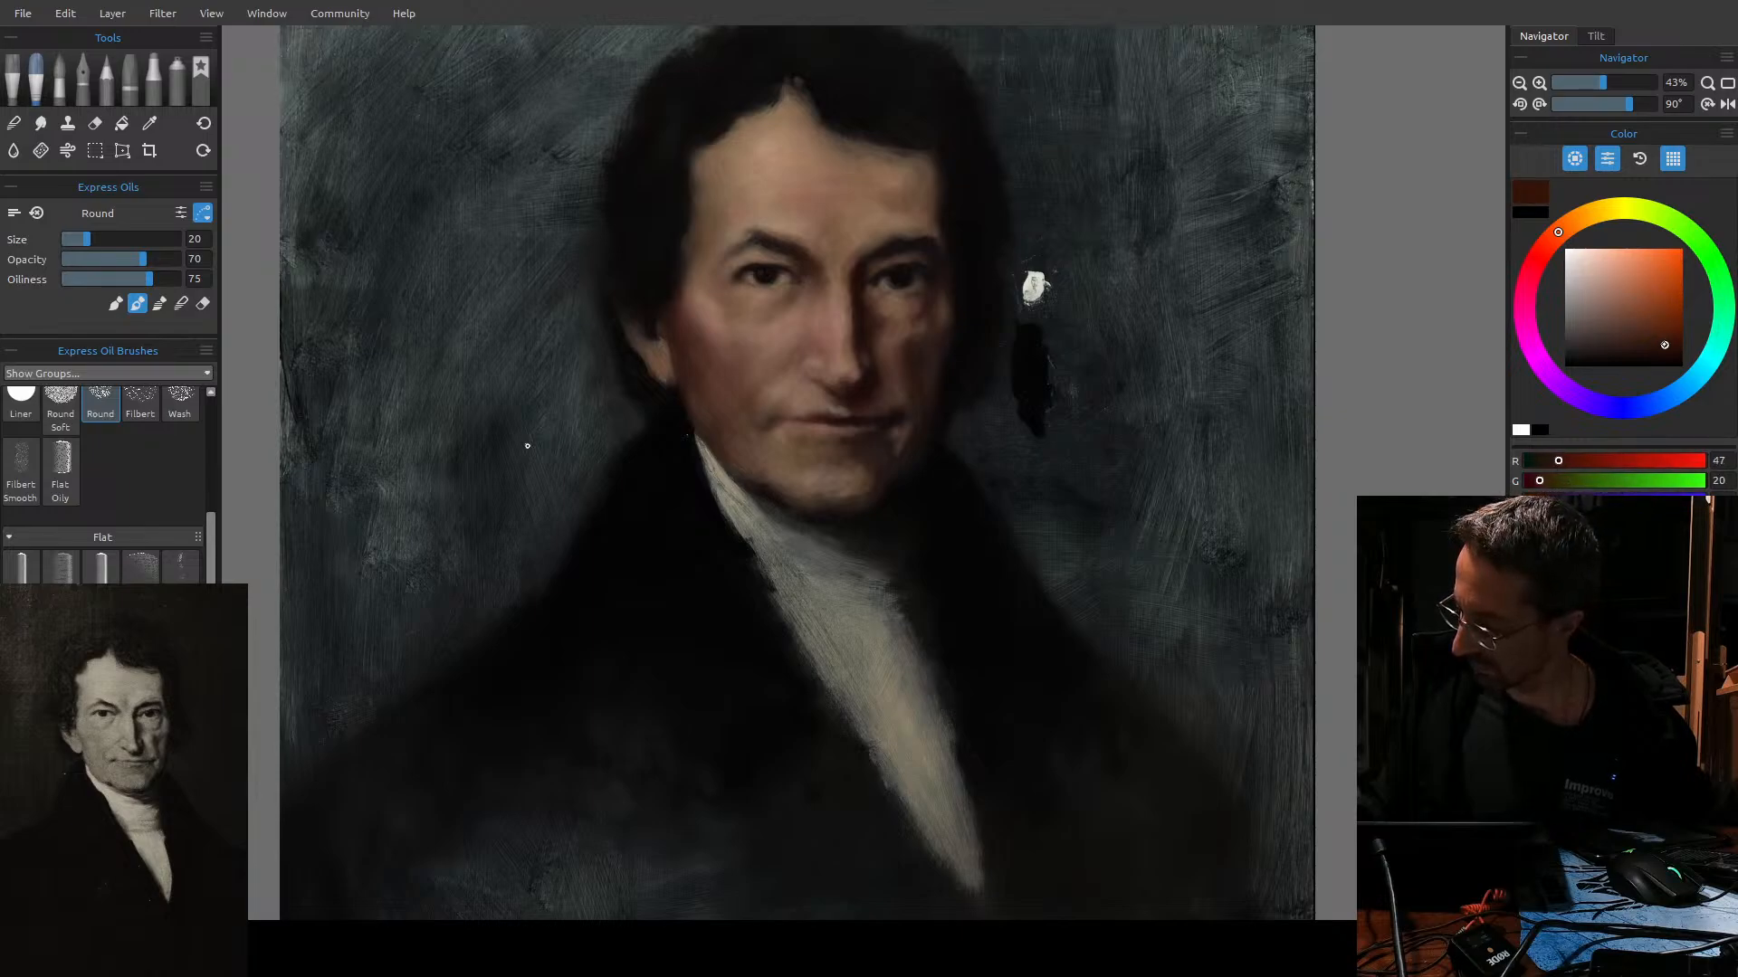
{"action": "mouse_move", "coordinate": [480, 308]}
{"action": "left_mouse_down"}
{"action": "mouse_move", "coordinate": [554, 469]}
{"action": "mouse_move", "coordinate": [568, 441]}
{"action": "left_mouse_up"}
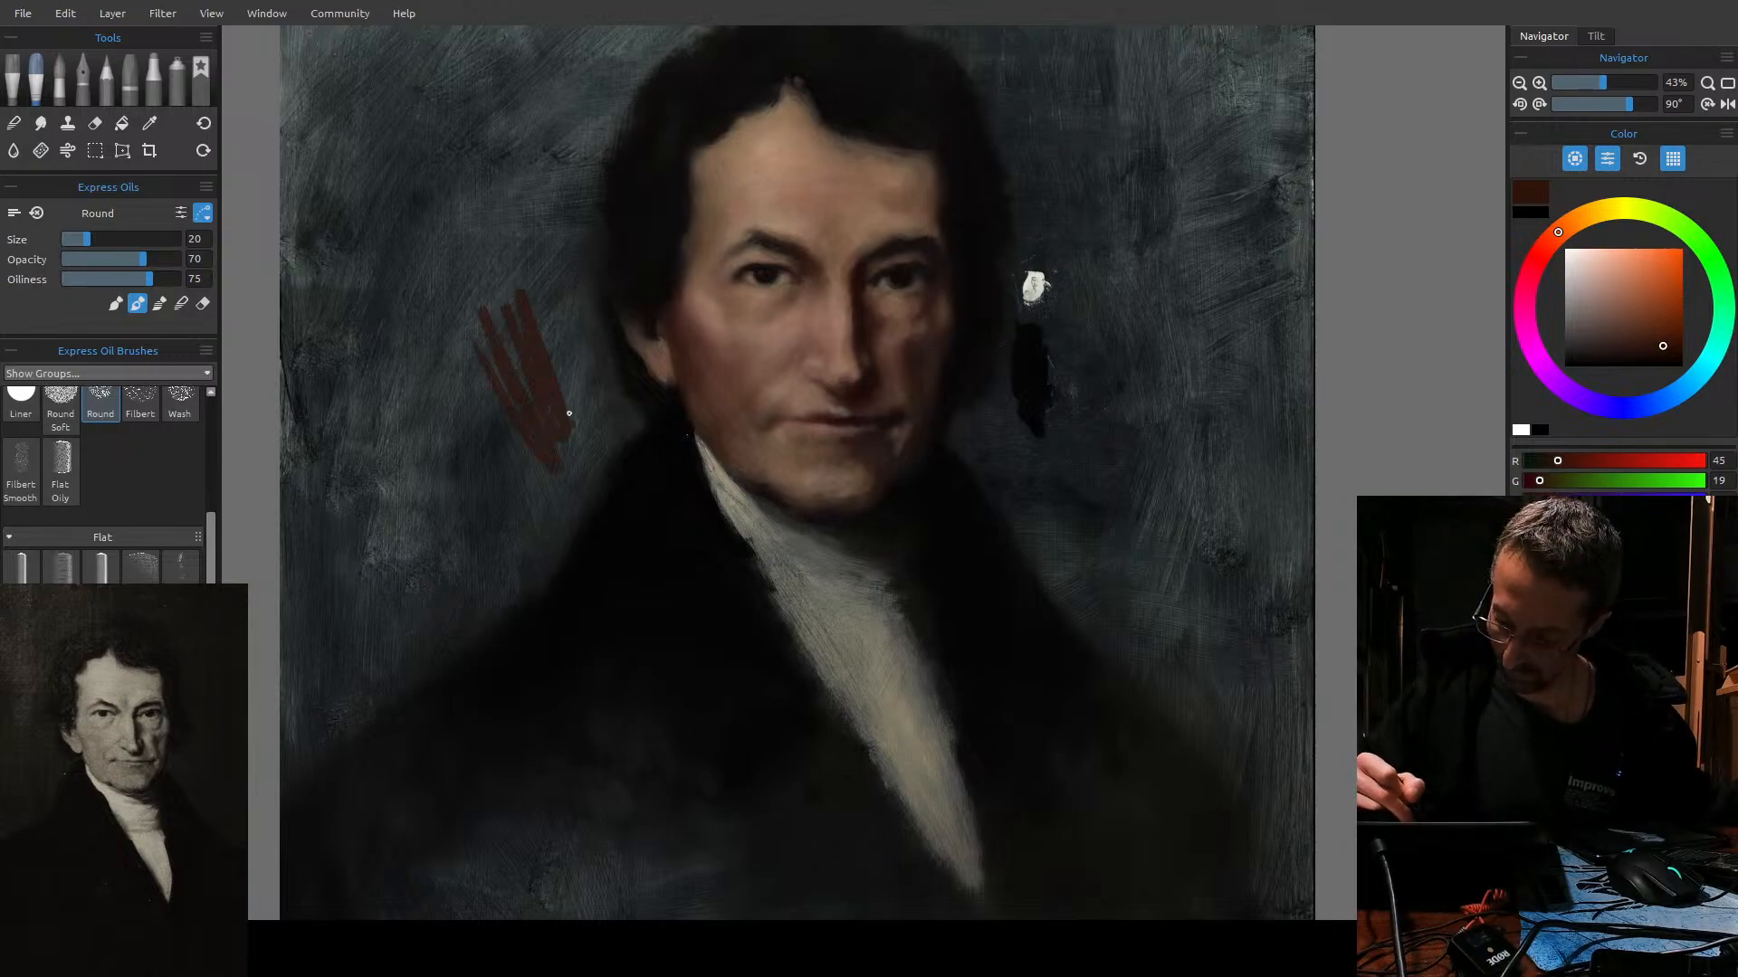
{"action": "key", "text": "ctrl+z"}
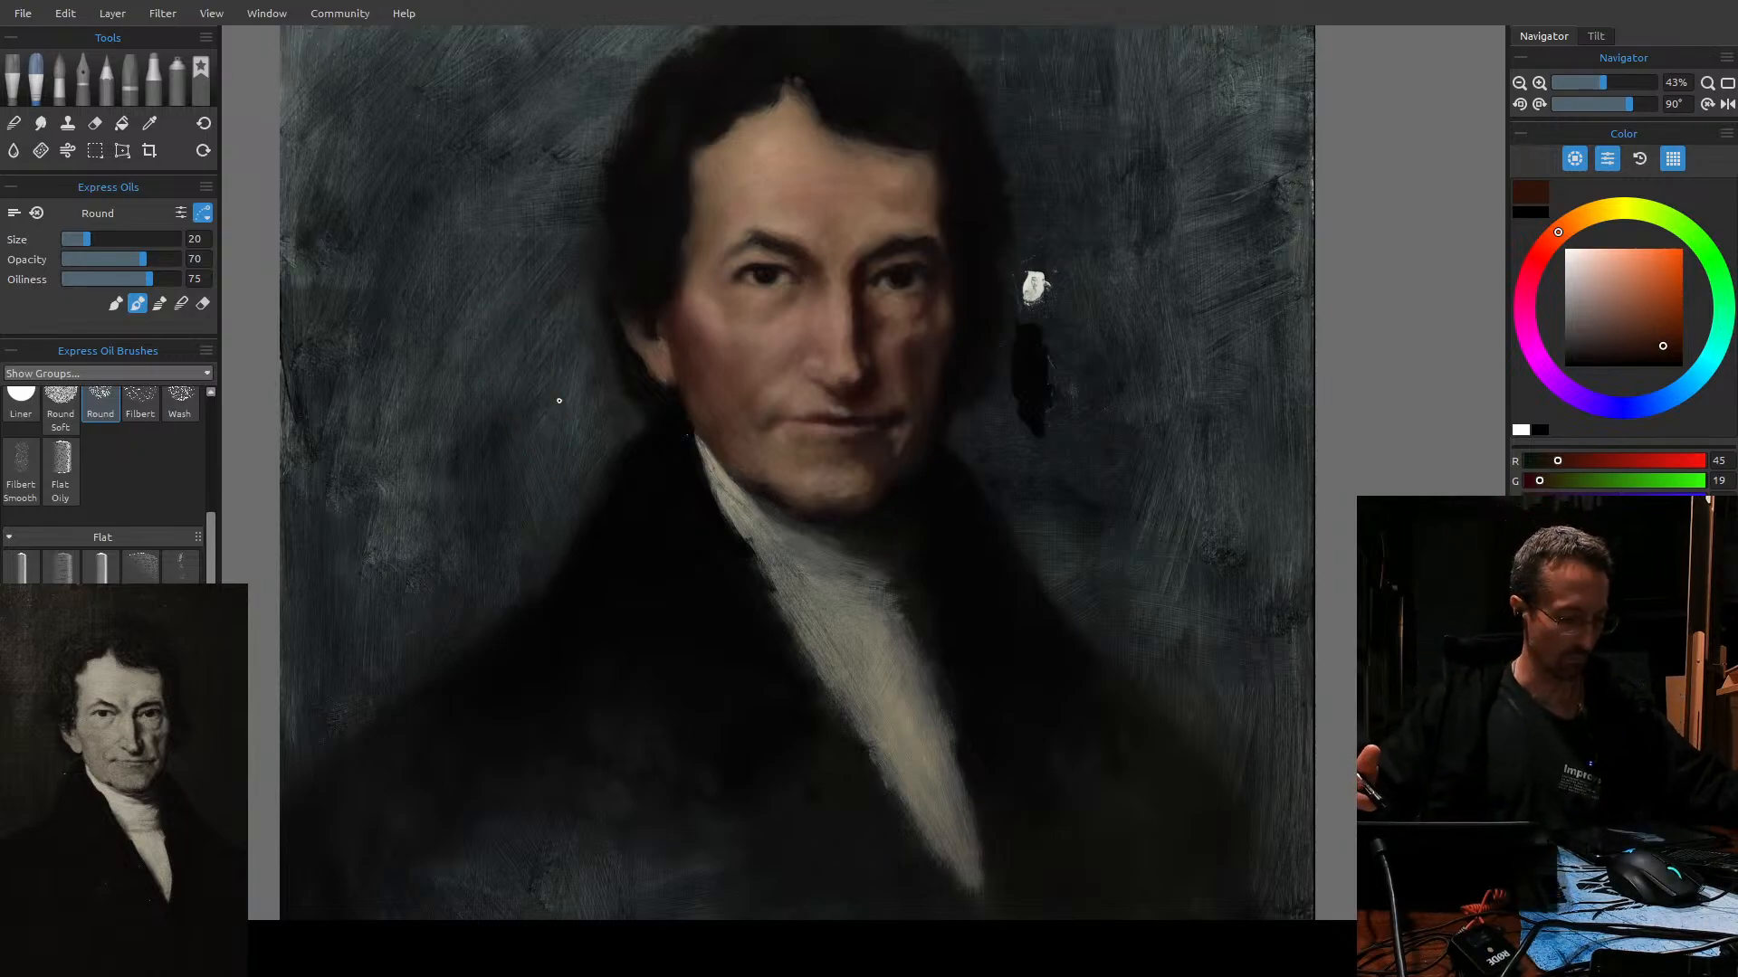
Enlarge the brush to size 100 and lay a tall red-brown patch on the background left of the head.
{"action": "key", "text": "bracketright"}
{"action": "key", "text": "bracketright"}
{"action": "key", "text": "bracketright"}
{"action": "key", "text": "bracketright"}
{"action": "key", "text": "bracketright"}
{"action": "key", "text": "bracketright"}
{"action": "key", "text": "bracketright"}
{"action": "key", "text": "bracketright"}
{"action": "key", "text": "bracketright"}
{"action": "key", "text": "bracketright"}
{"action": "key", "text": "bracketright"}
{"action": "key", "text": "bracketright"}
{"action": "key", "text": "bracketright"}
{"action": "key", "text": "bracketright"}
{"action": "key", "text": "bracketright"}
{"action": "key", "text": "bracketright"}
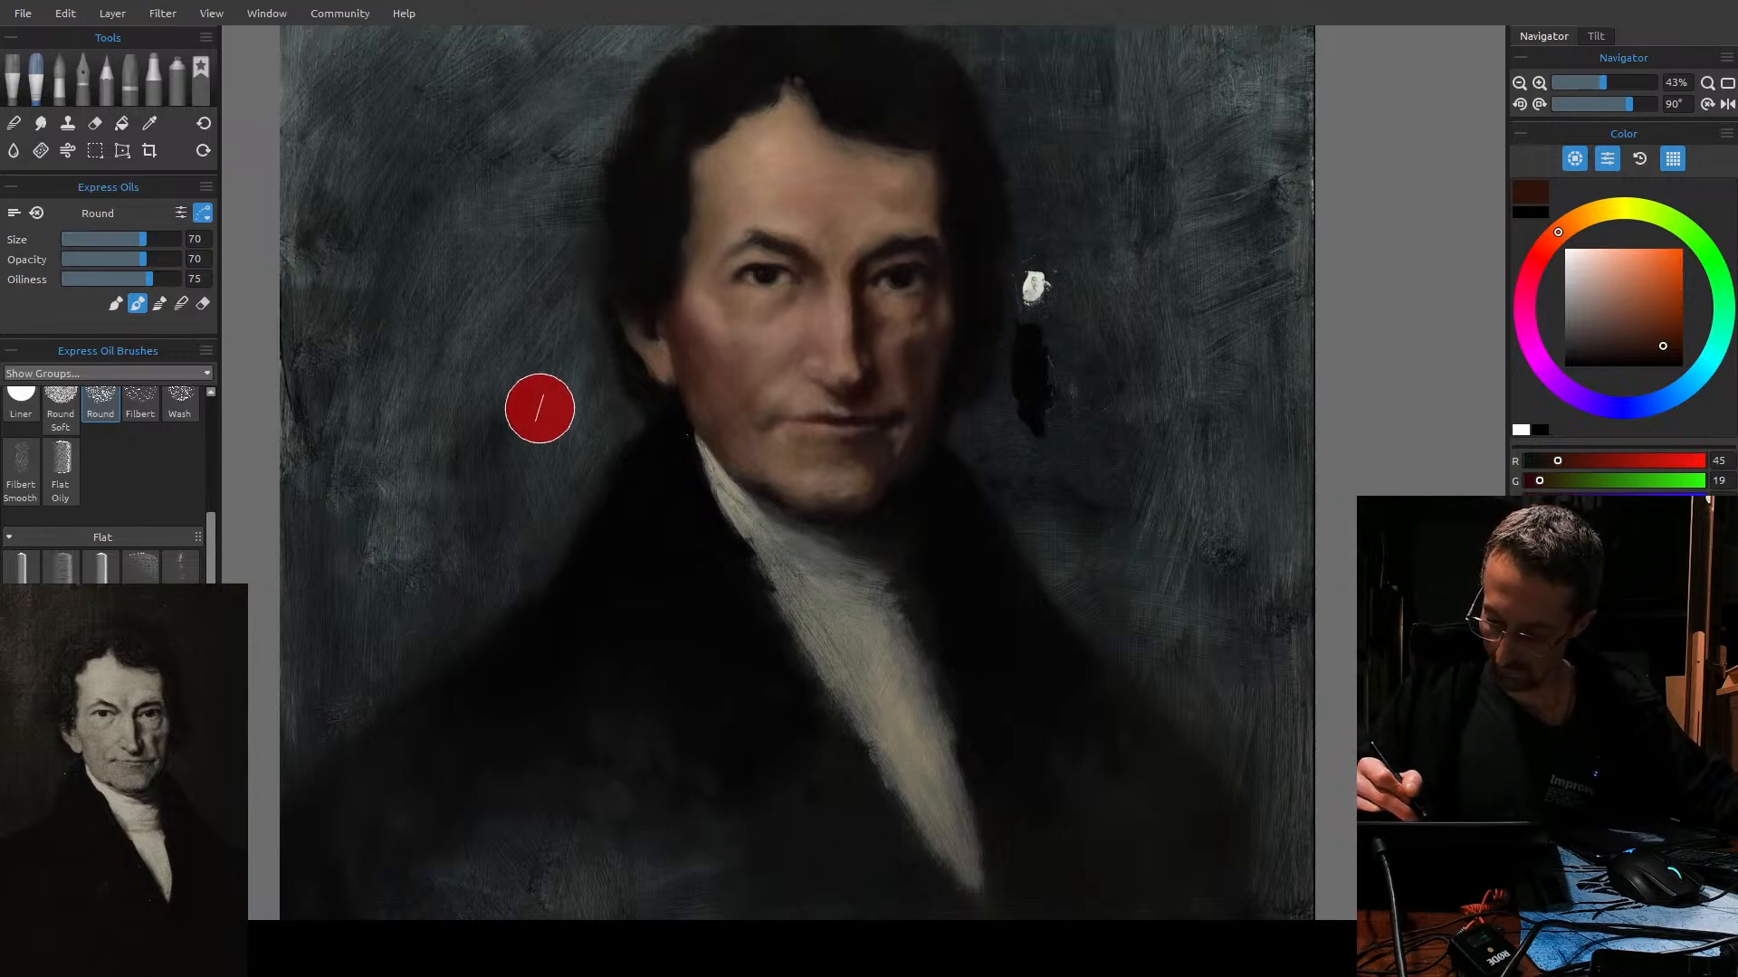
{"action": "left_click_drag", "start_coordinate": [507, 334], "coordinate": [520, 425]}
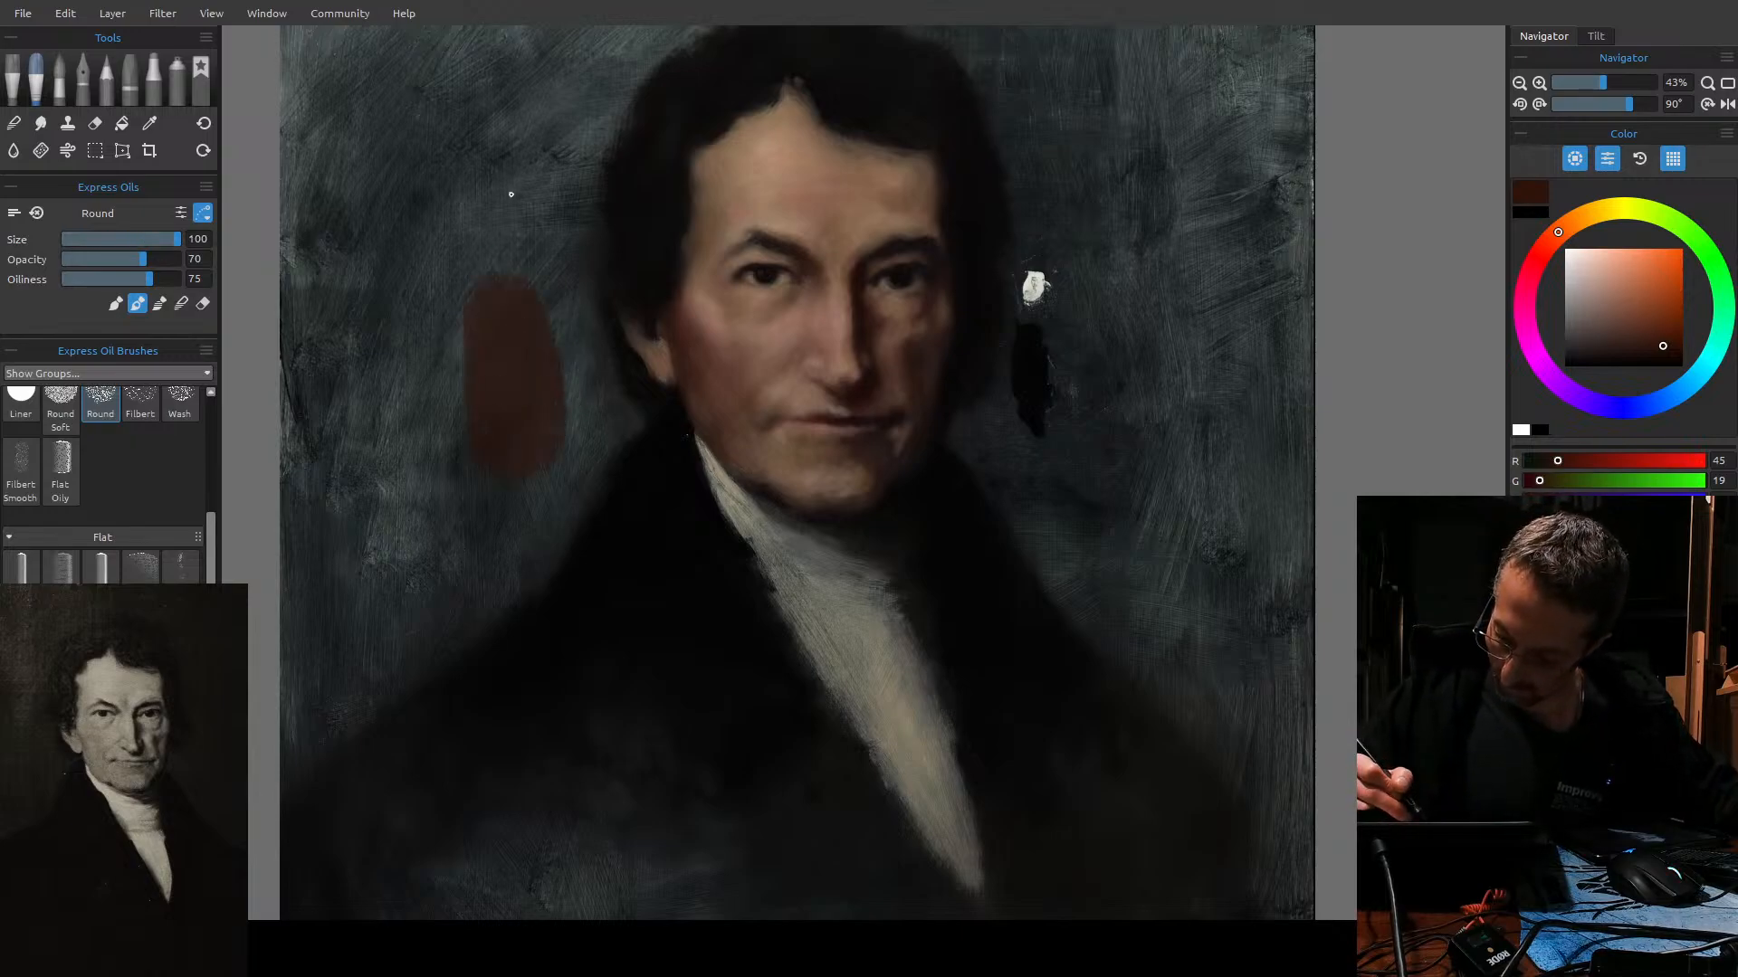
{"action": "left_click_drag", "start_coordinate": [529, 348], "coordinate": [530, 228]}
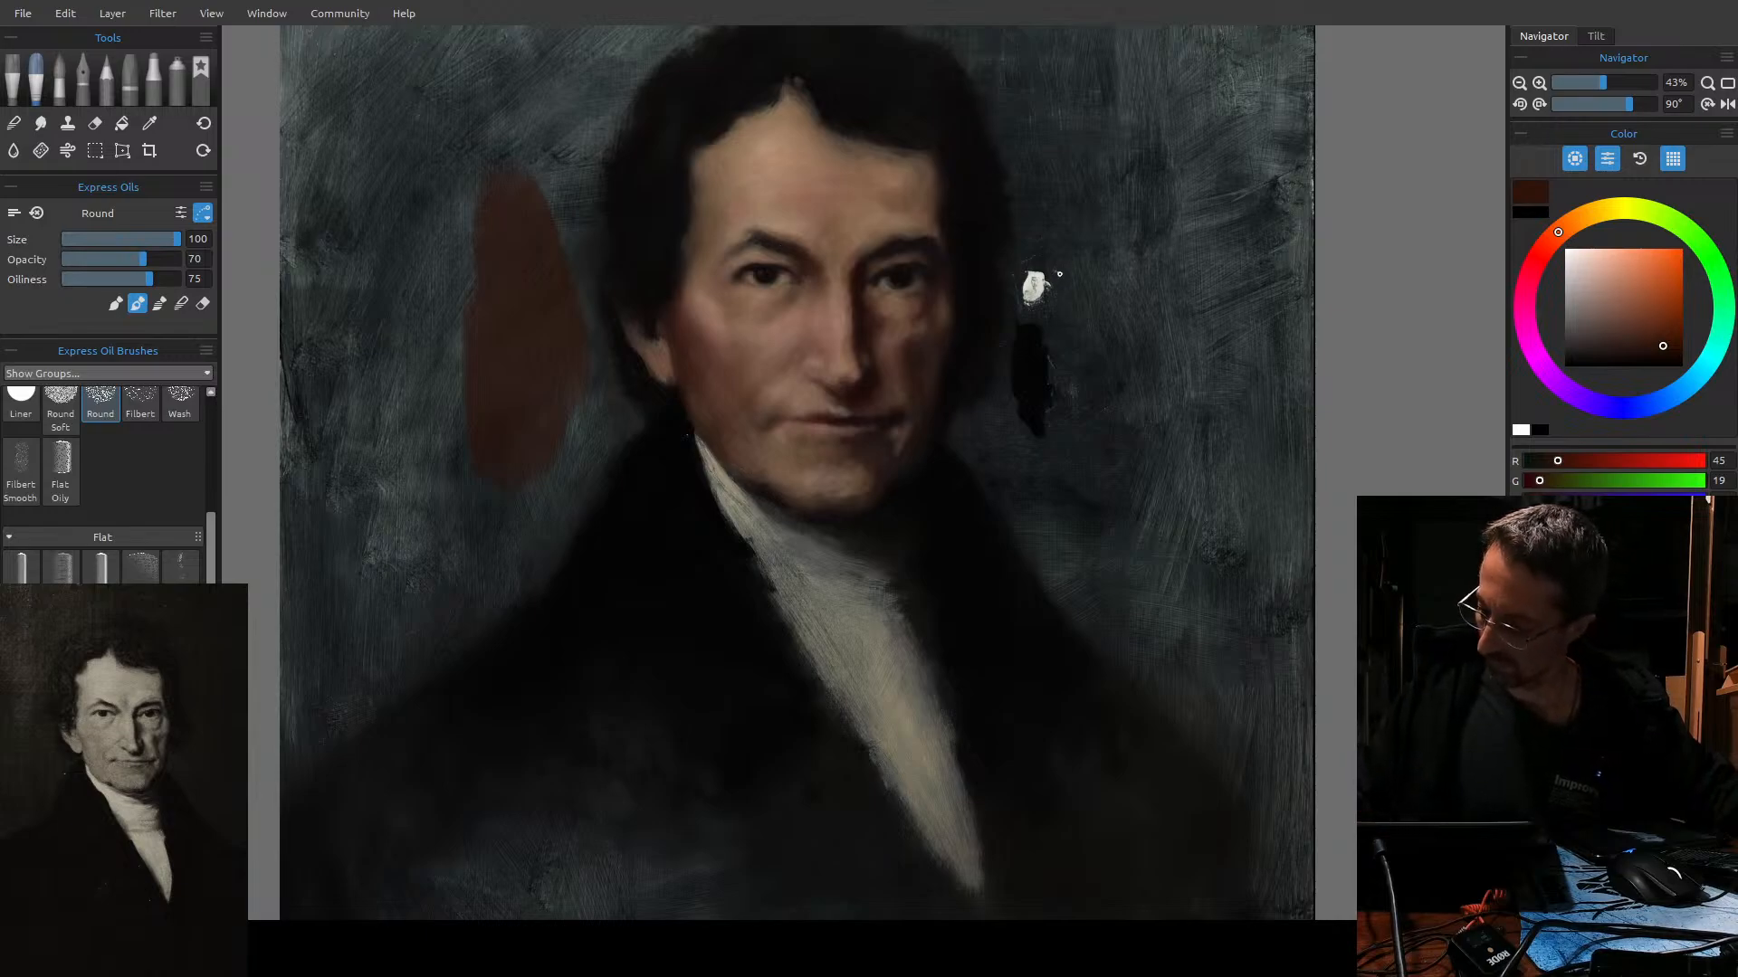
Cover the white and black paint dabs right of the head with the deep red-brown.
{"action": "mouse_move", "coordinate": [1052, 159]}
{"action": "left_mouse_down"}
{"action": "mouse_move", "coordinate": [1063, 317]}
{"action": "mouse_move", "coordinate": [1048, 217]}
{"action": "mouse_move", "coordinate": [1063, 256]}
{"action": "mouse_move", "coordinate": [1047, 270]}
{"action": "mouse_move", "coordinate": [1040, 249]}
{"action": "mouse_move", "coordinate": [1045, 340]}
{"action": "left_mouse_up"}
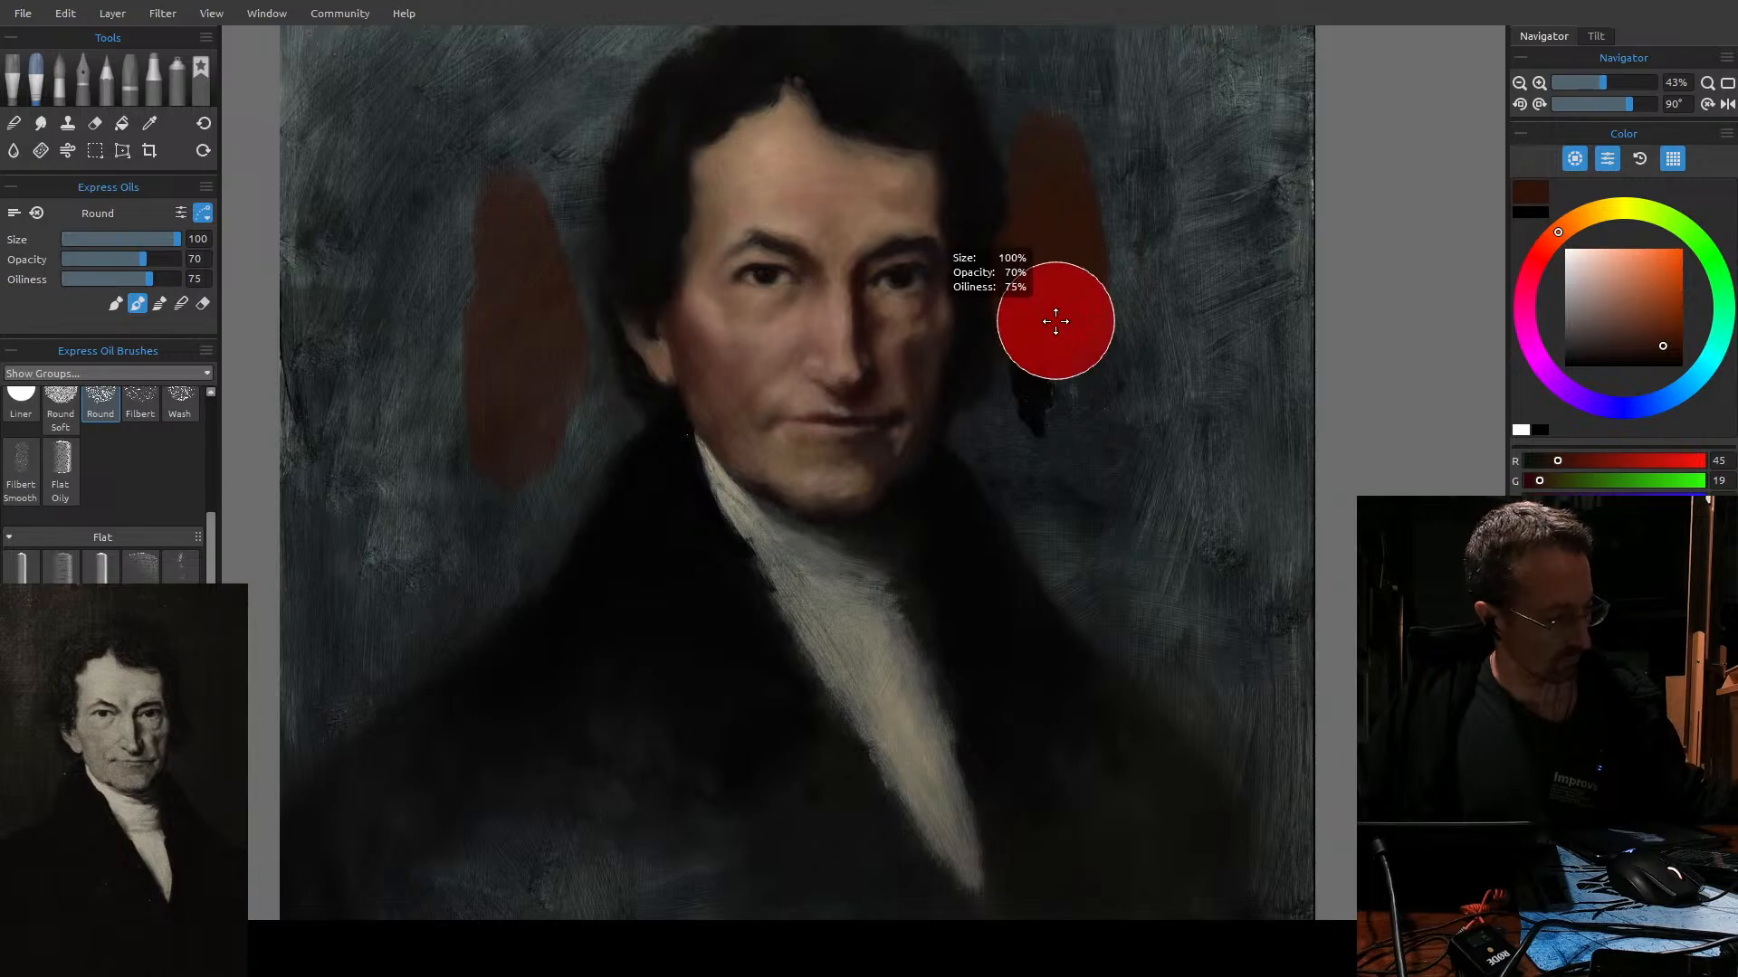
{"action": "key", "text": "ctrl+z"}
{"action": "mouse_move", "coordinate": [1051, 313]}
{"action": "left_mouse_down"}
{"action": "mouse_move", "coordinate": [1058, 361]}
{"action": "mouse_move", "coordinate": [1042, 350]}
{"action": "left_mouse_up"}
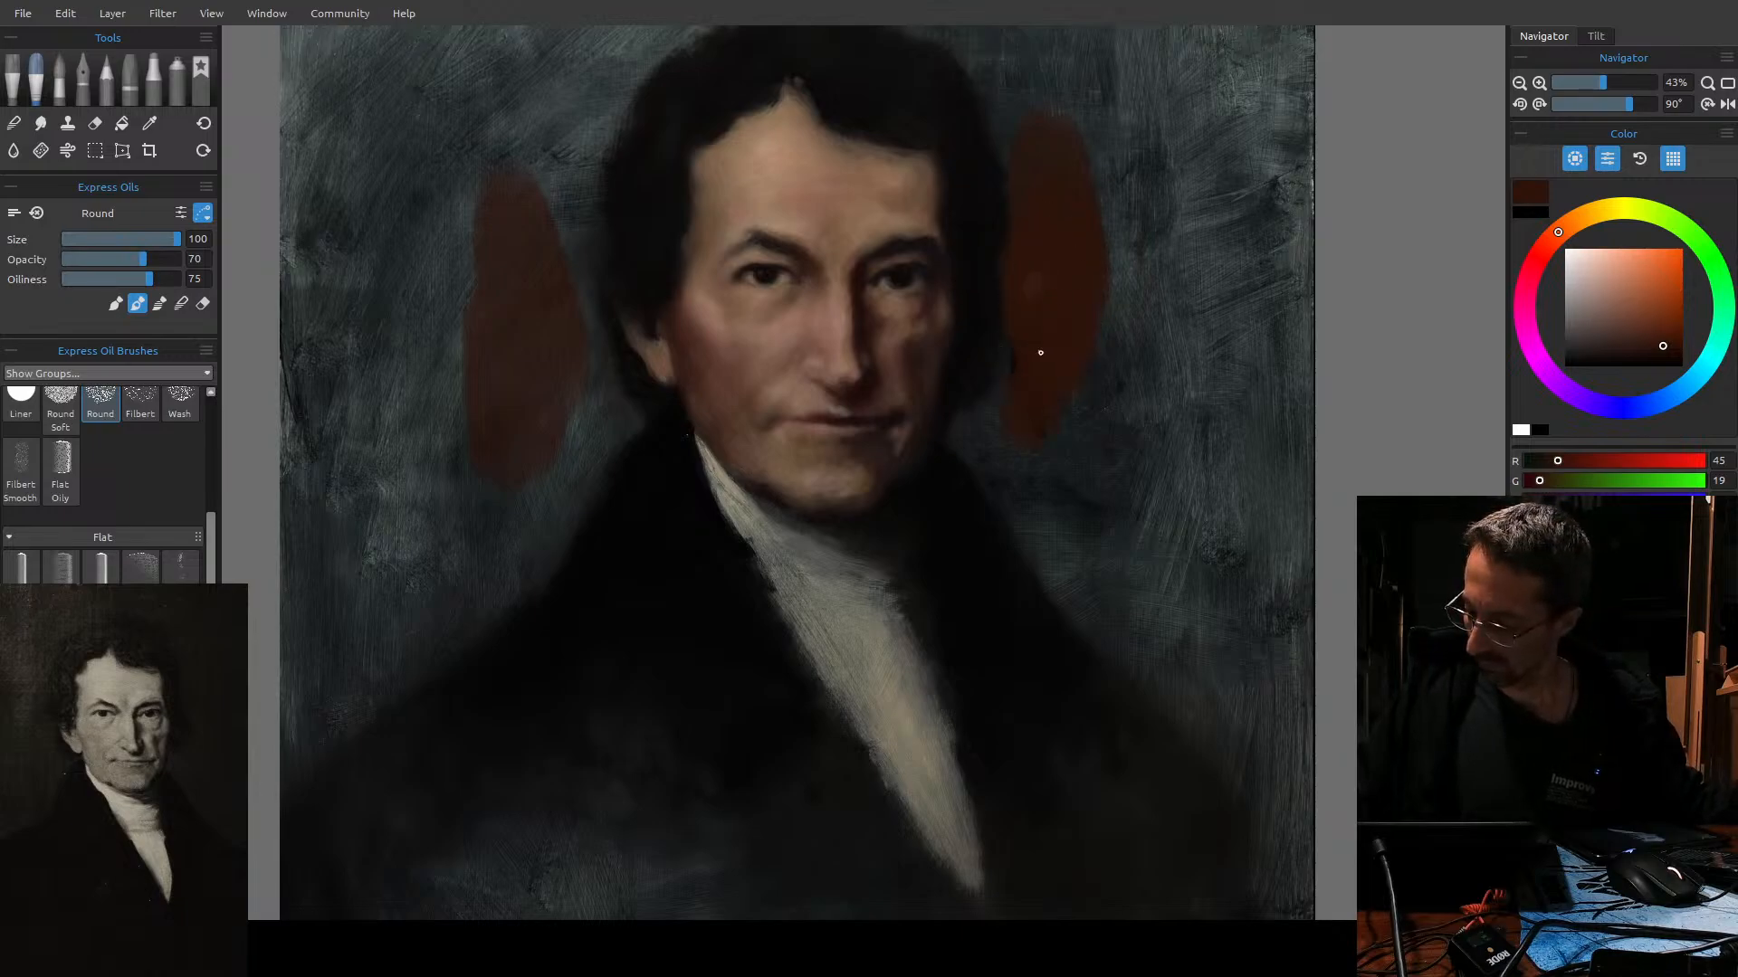
{"action": "left_click_drag", "start_coordinate": [991, 440], "coordinate": [1075, 590]}
{"action": "key", "text": "shift"}
{"action": "key", "text": "ctrl+z"}
{"action": "key", "text": "ctrl+z"}
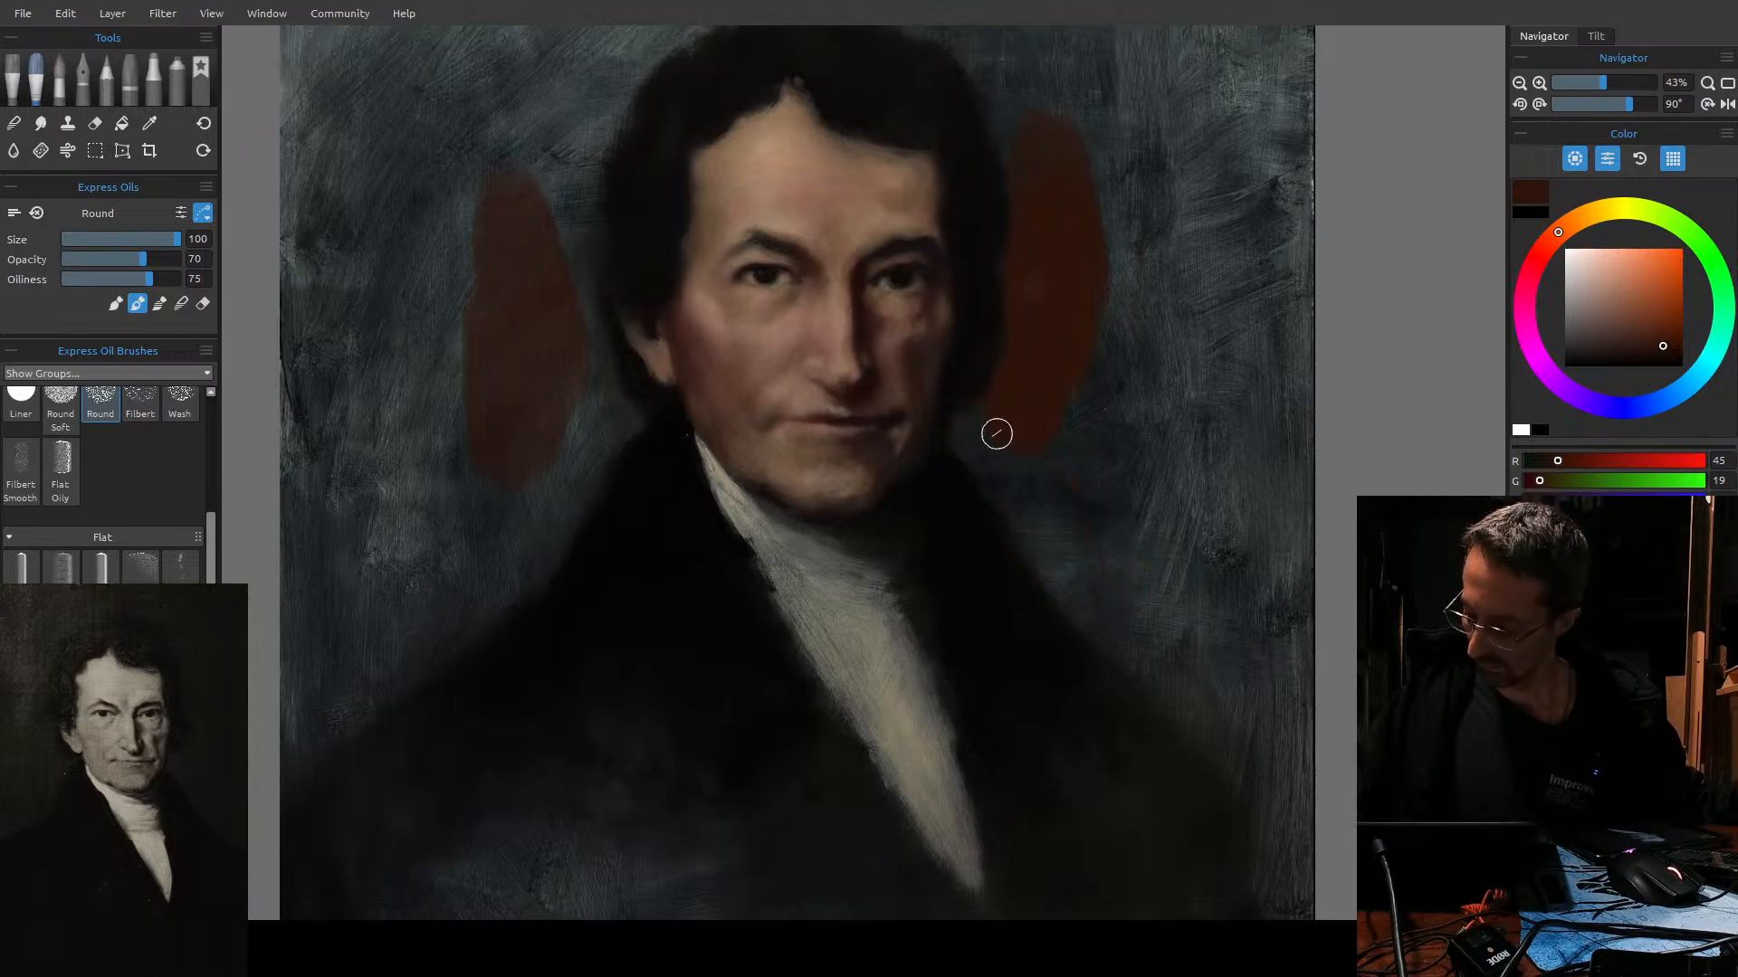
{"action": "key", "text": "ctrl+z"}
Extend the red-brown background along the right shoulder and outward beside the right side of the head.
{"action": "left_click_drag", "start_coordinate": [1024, 472], "coordinate": [1177, 665]}
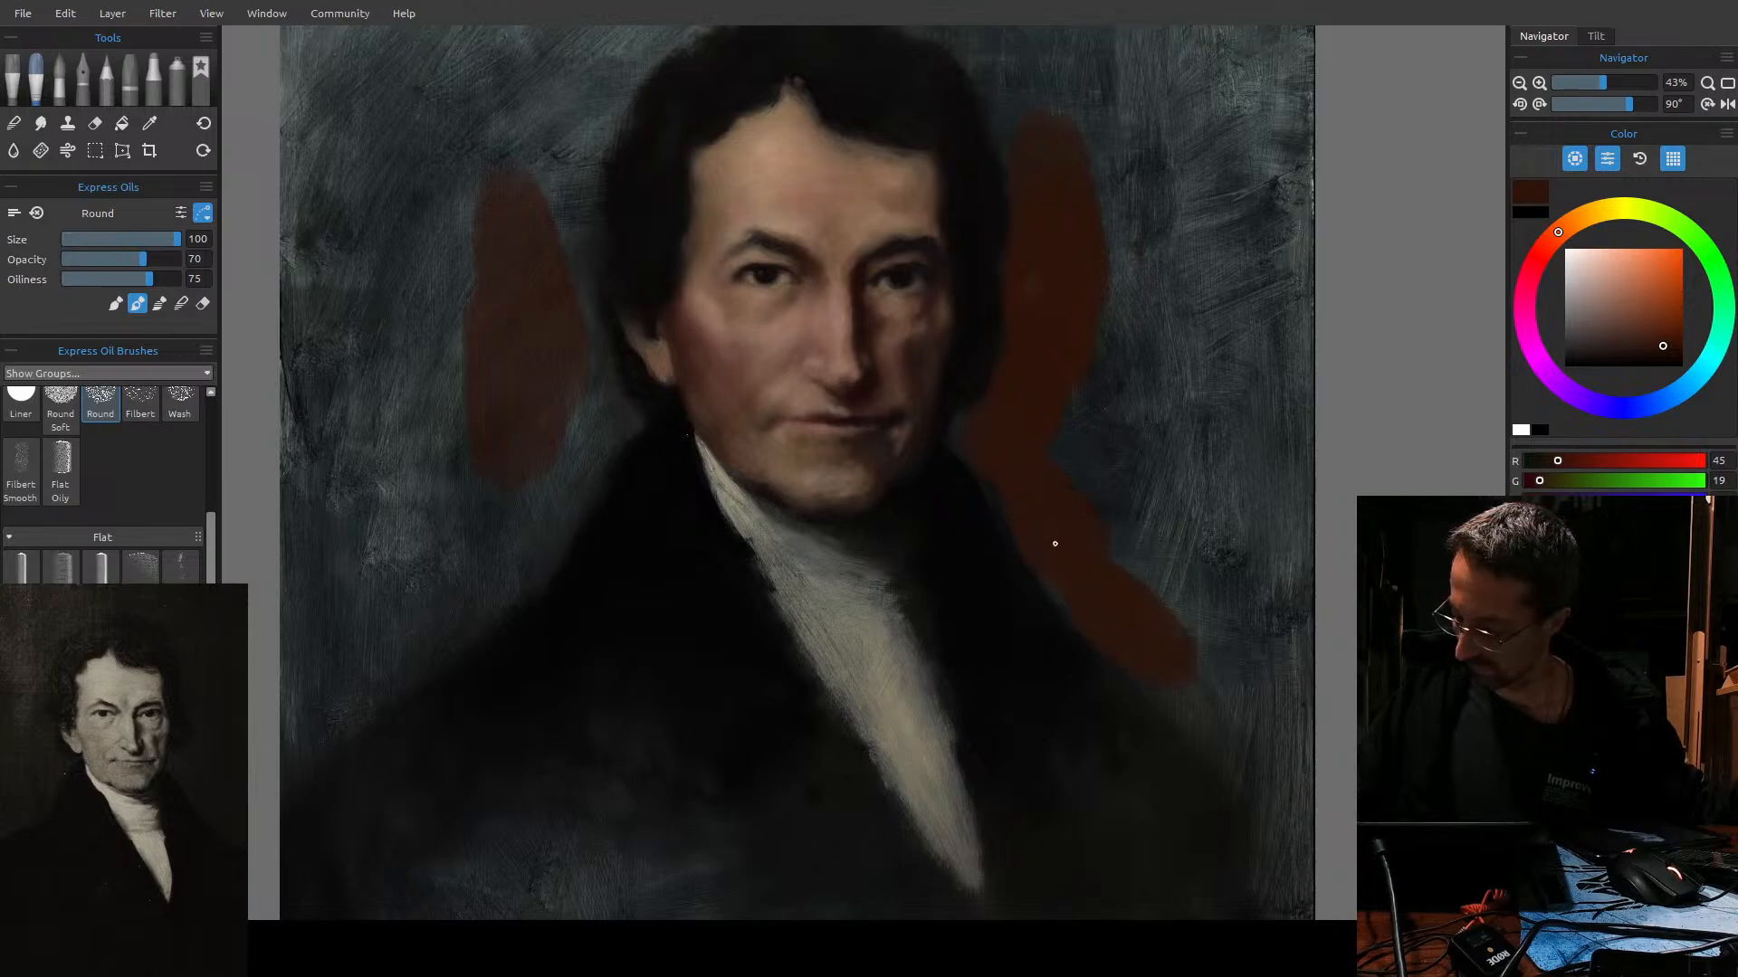
{"action": "left_click_drag", "start_coordinate": [1061, 562], "coordinate": [1131, 629]}
{"action": "left_click_drag", "start_coordinate": [1123, 534], "coordinate": [1195, 634]}
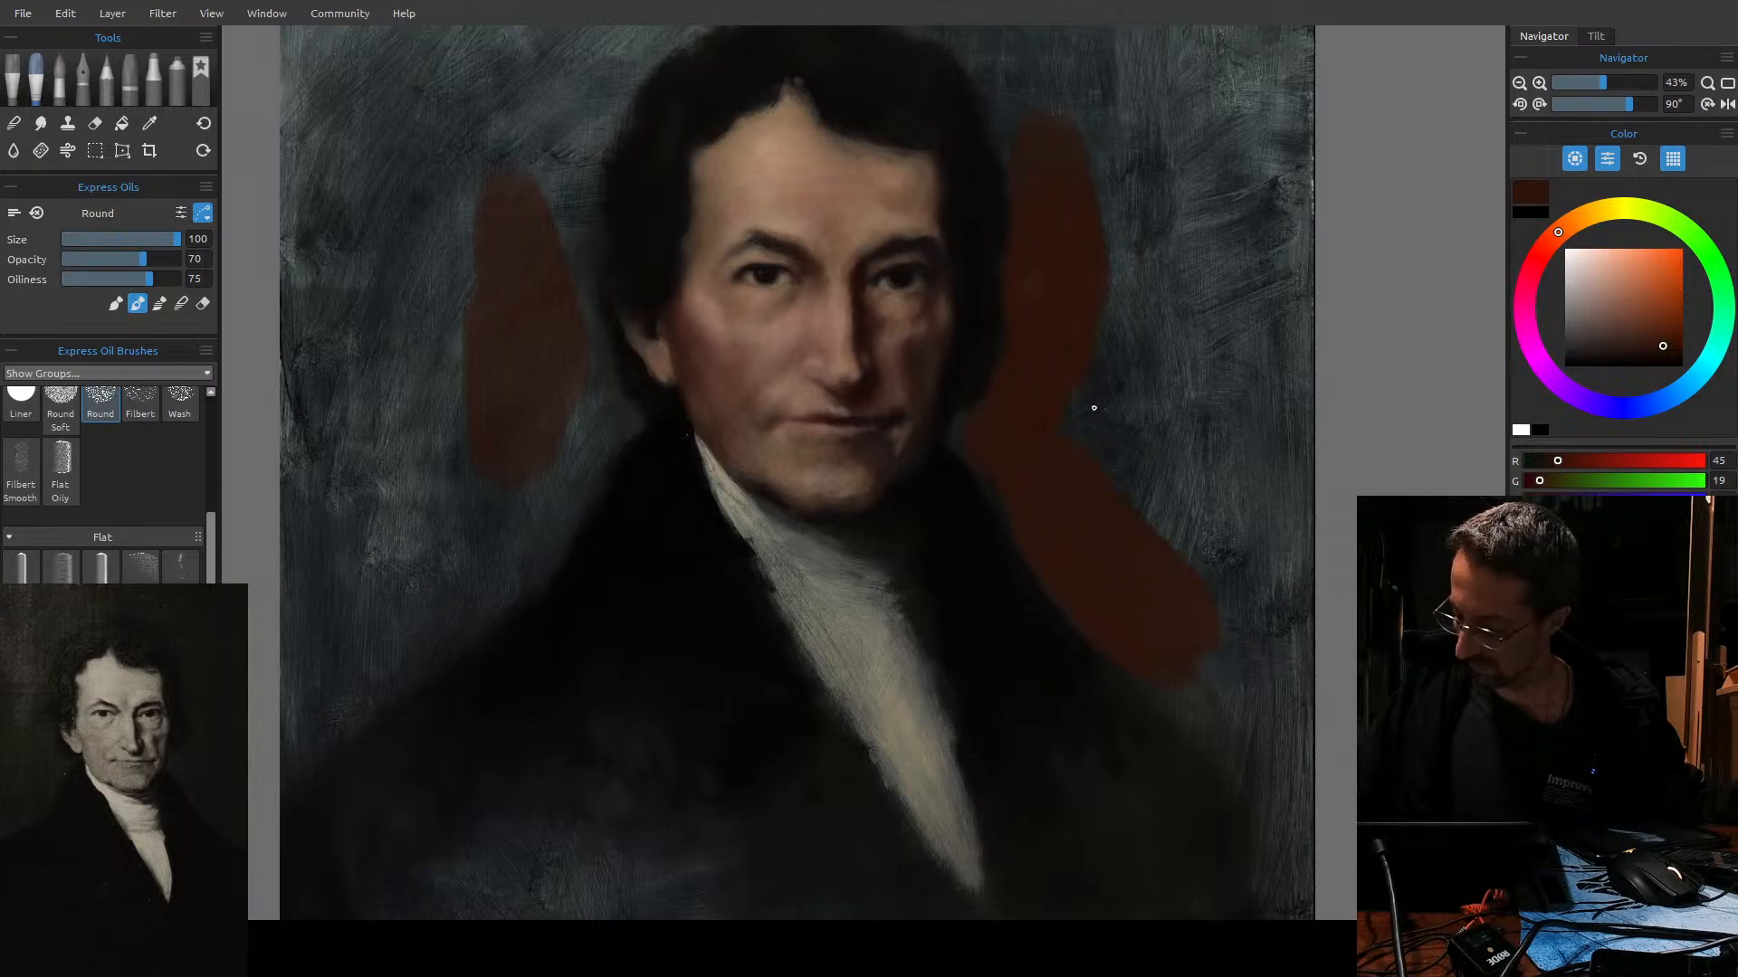
{"action": "mouse_move", "coordinate": [1131, 389]}
{"action": "left_mouse_down"}
{"action": "mouse_move", "coordinate": [1163, 498]}
{"action": "mouse_move", "coordinate": [1125, 229]}
{"action": "mouse_move", "coordinate": [1137, 381]}
{"action": "left_mouse_up"}
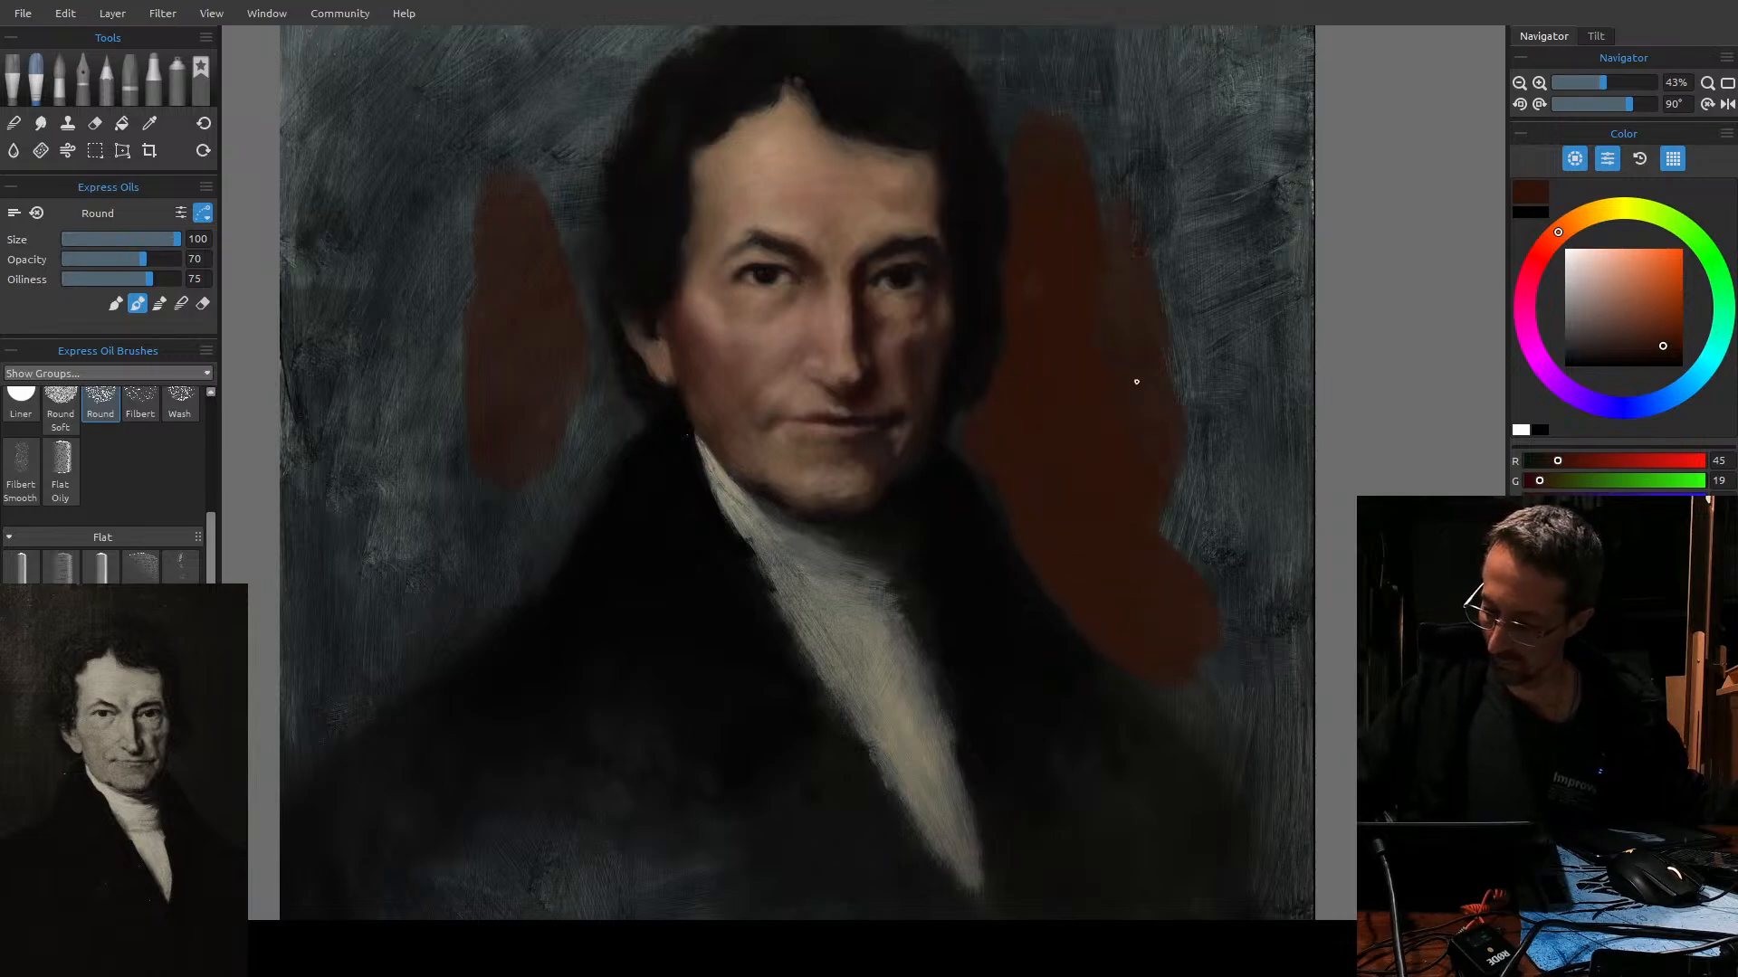
Darken the colour to R 32, G 19 and cover the background left of the figure out to the canvas edge.
{"action": "mouse_move", "coordinate": [580, 81]}
{"action": "left_mouse_down"}
{"action": "mouse_move", "coordinate": [550, 148]}
{"action": "mouse_move", "coordinate": [538, 263]}
{"action": "left_mouse_up"}
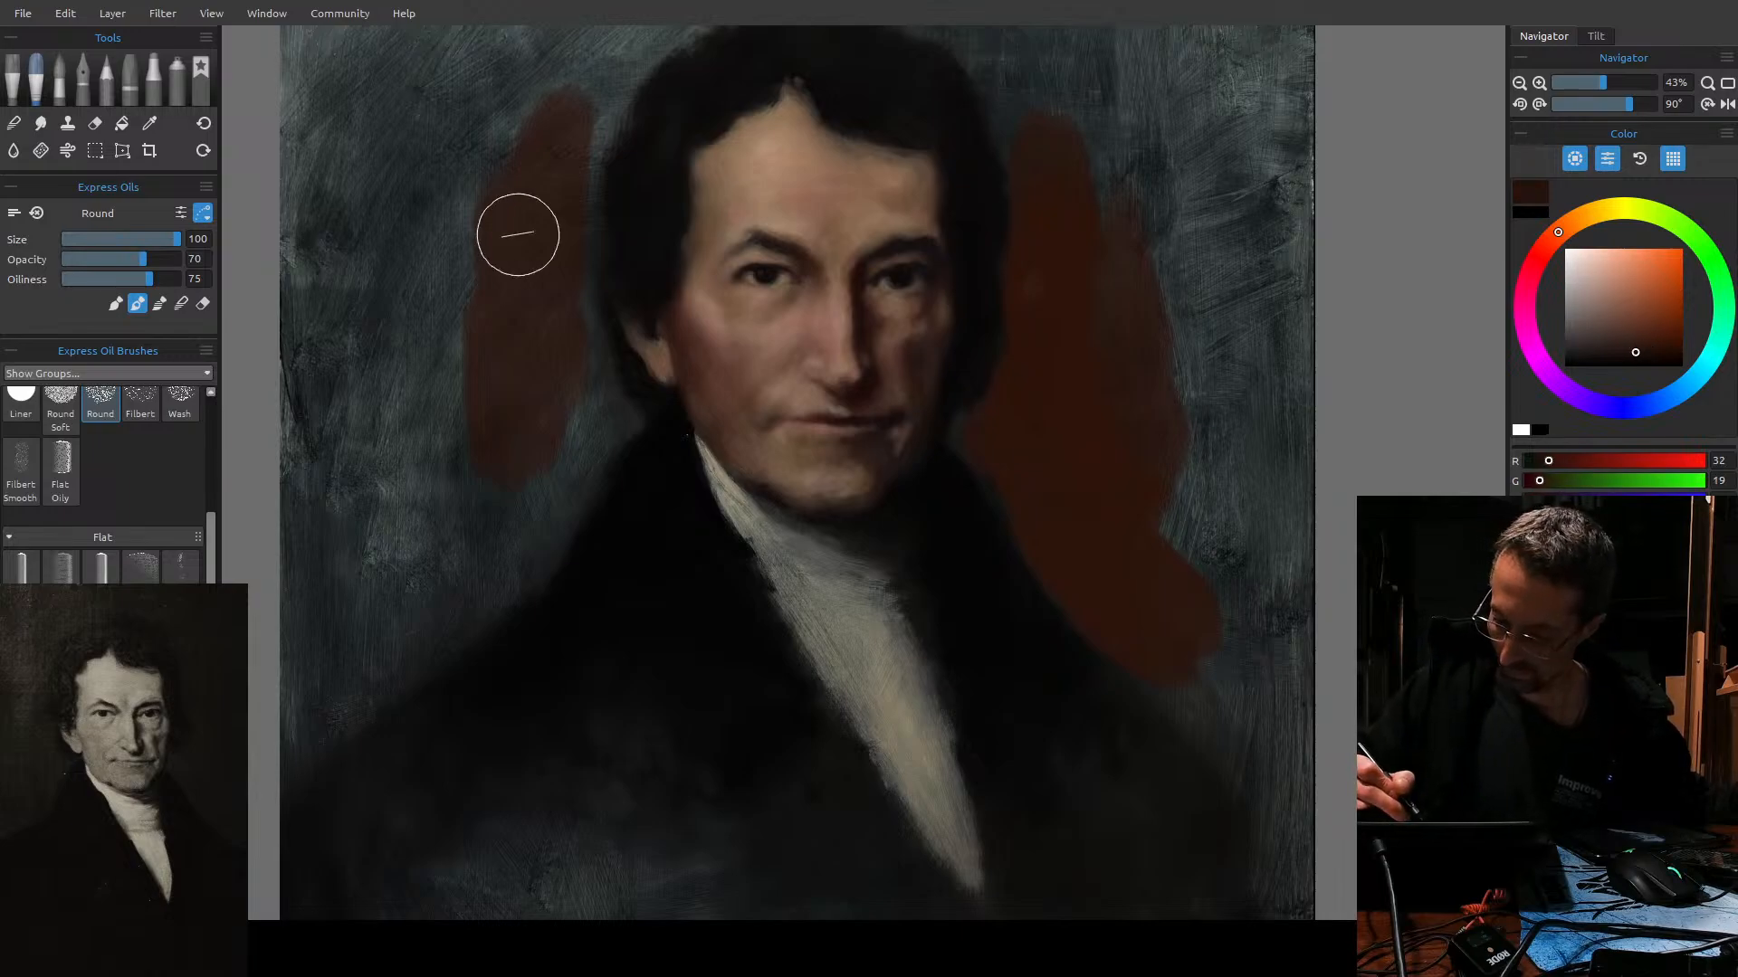
{"action": "mouse_move", "coordinate": [552, 457]}
{"action": "left_mouse_down"}
{"action": "mouse_move", "coordinate": [565, 391]}
{"action": "mouse_move", "coordinate": [453, 566]}
{"action": "left_mouse_up"}
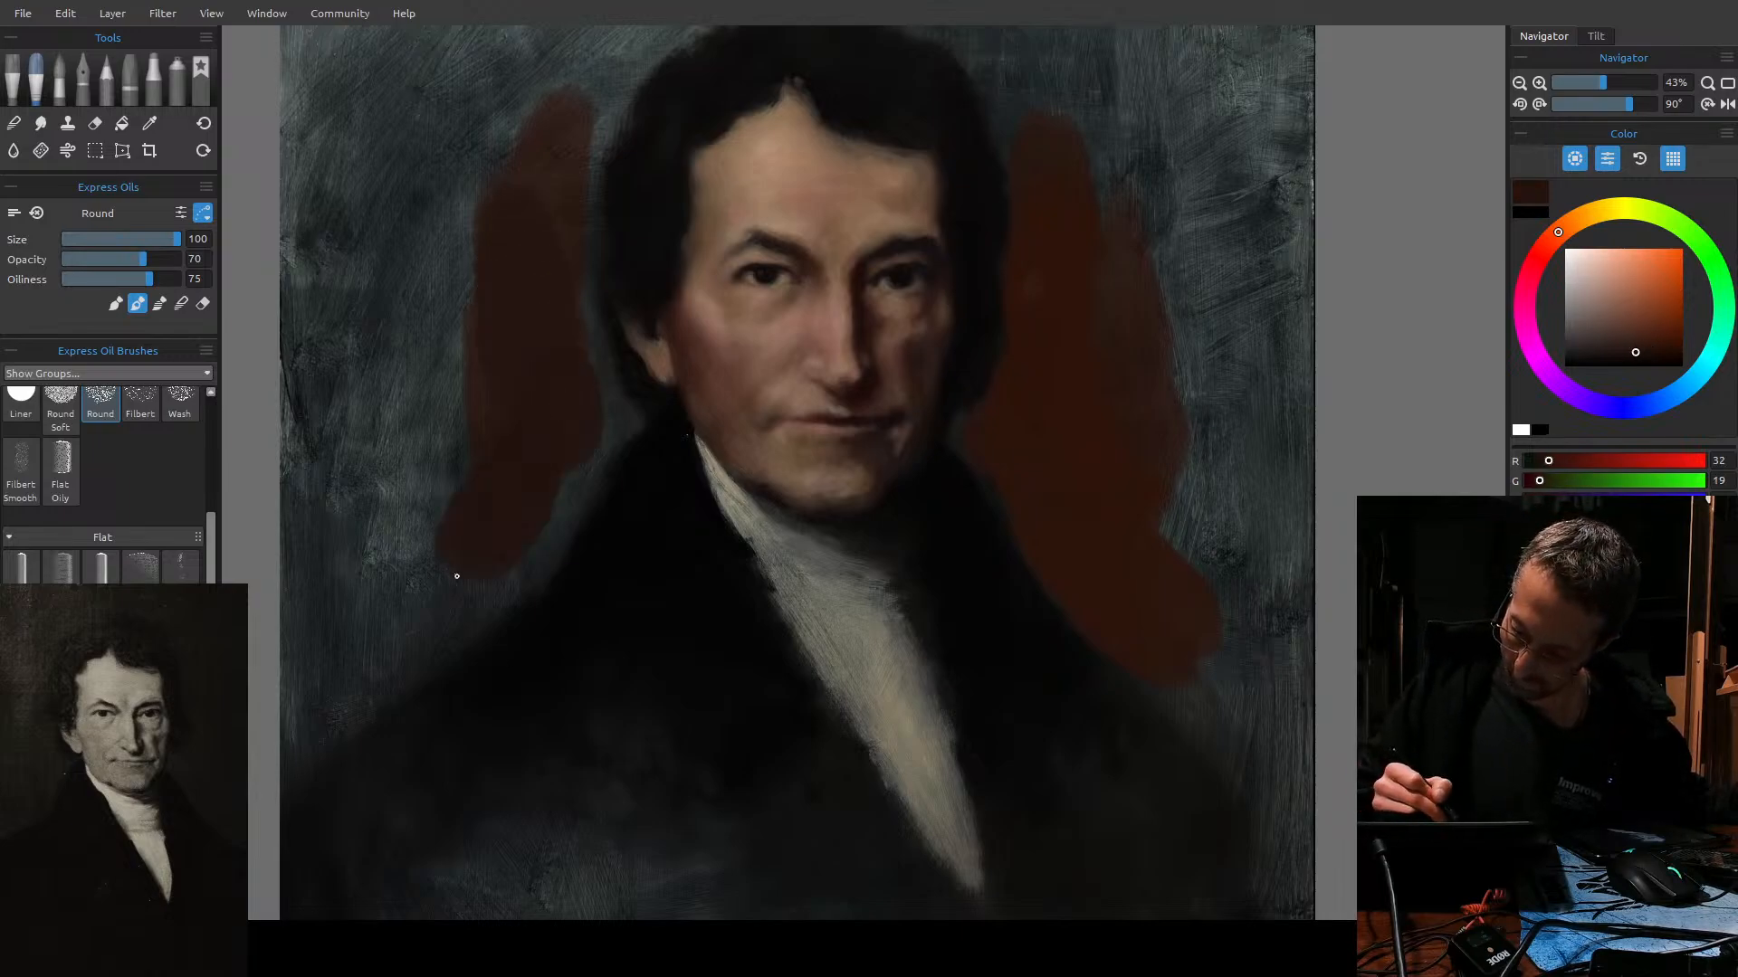
{"action": "mouse_move", "coordinate": [543, 492]}
{"action": "left_mouse_down"}
{"action": "mouse_move", "coordinate": [306, 706]}
{"action": "mouse_move", "coordinate": [466, 504]}
{"action": "mouse_move", "coordinate": [332, 625]}
{"action": "mouse_move", "coordinate": [432, 432]}
{"action": "mouse_move", "coordinate": [376, 471]}
{"action": "mouse_move", "coordinate": [458, 282]}
{"action": "mouse_move", "coordinate": [308, 435]}
{"action": "mouse_move", "coordinate": [328, 294]}
{"action": "mouse_move", "coordinate": [548, 107]}
{"action": "left_mouse_up"}
{"action": "mouse_move", "coordinate": [488, 193]}
{"action": "left_mouse_down"}
{"action": "mouse_move", "coordinate": [476, 122]}
{"action": "mouse_move", "coordinate": [380, 73]}
{"action": "left_mouse_up"}
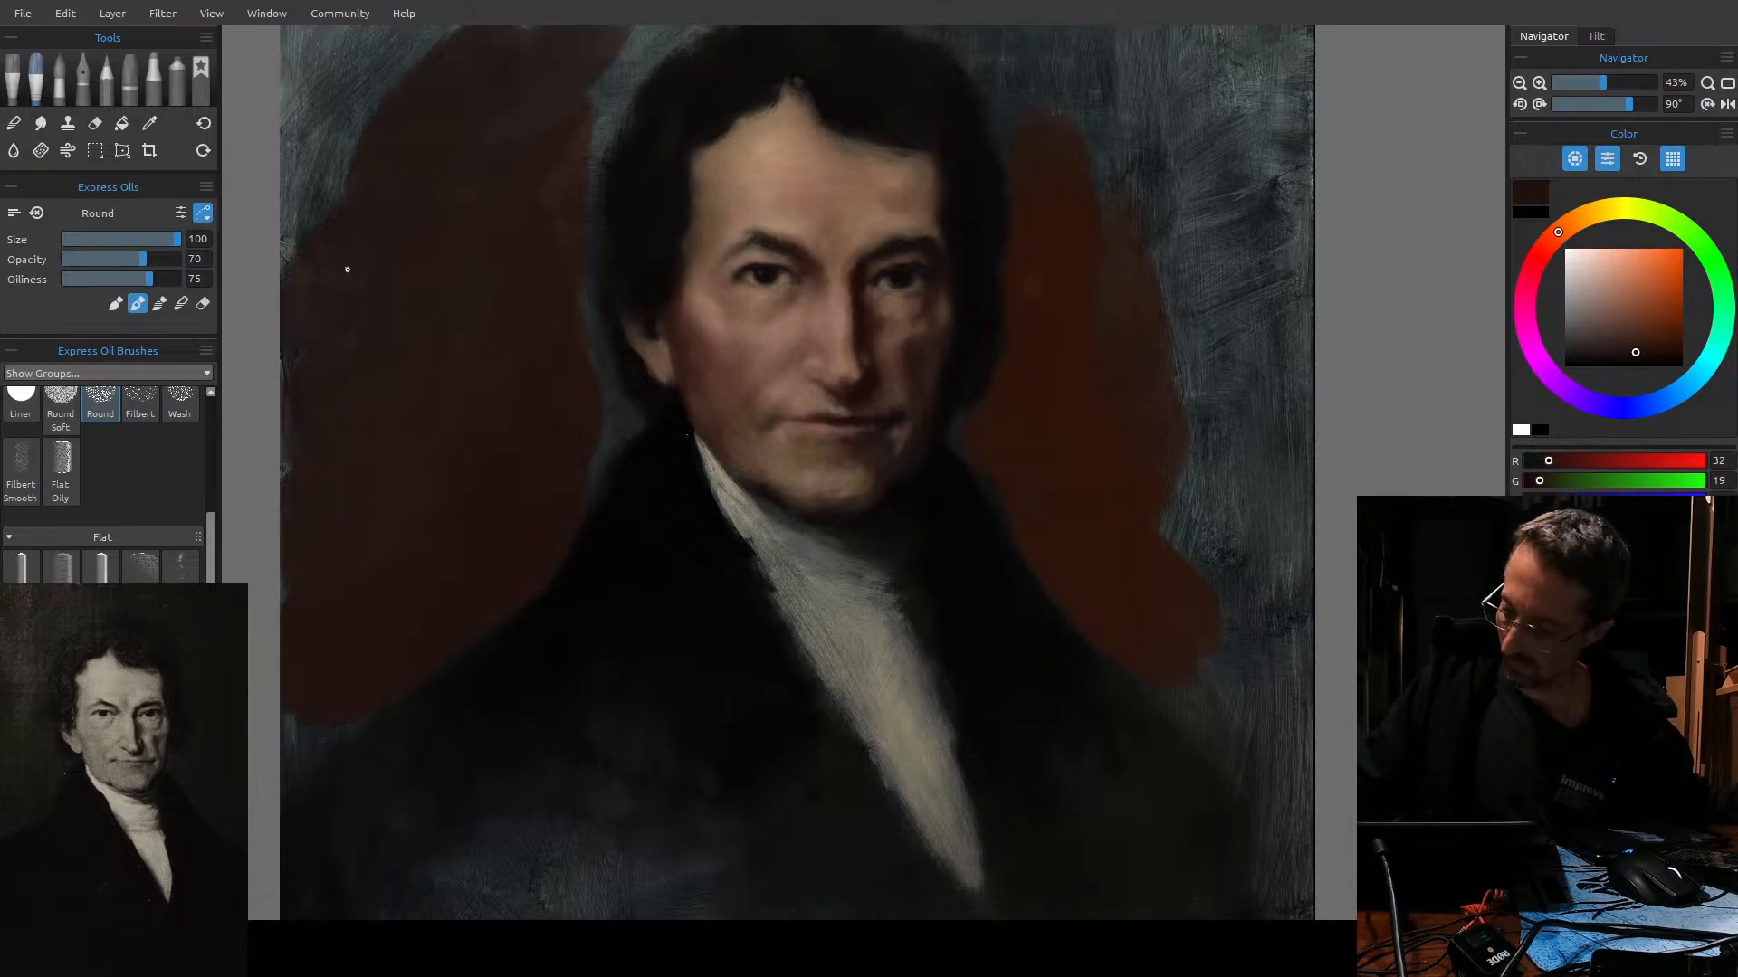
Spread the darker brown (R 32, G 19) over the right background, from above the head down past the shoulder.
{"action": "mouse_move", "coordinate": [1035, 118]}
{"action": "left_mouse_down"}
{"action": "mouse_move", "coordinate": [1073, 197]}
{"action": "mouse_move", "coordinate": [1074, 113]}
{"action": "mouse_move", "coordinate": [1177, 309]}
{"action": "mouse_move", "coordinate": [1128, 217]}
{"action": "mouse_move", "coordinate": [1213, 430]}
{"action": "mouse_move", "coordinate": [1204, 543]}
{"action": "left_mouse_up"}
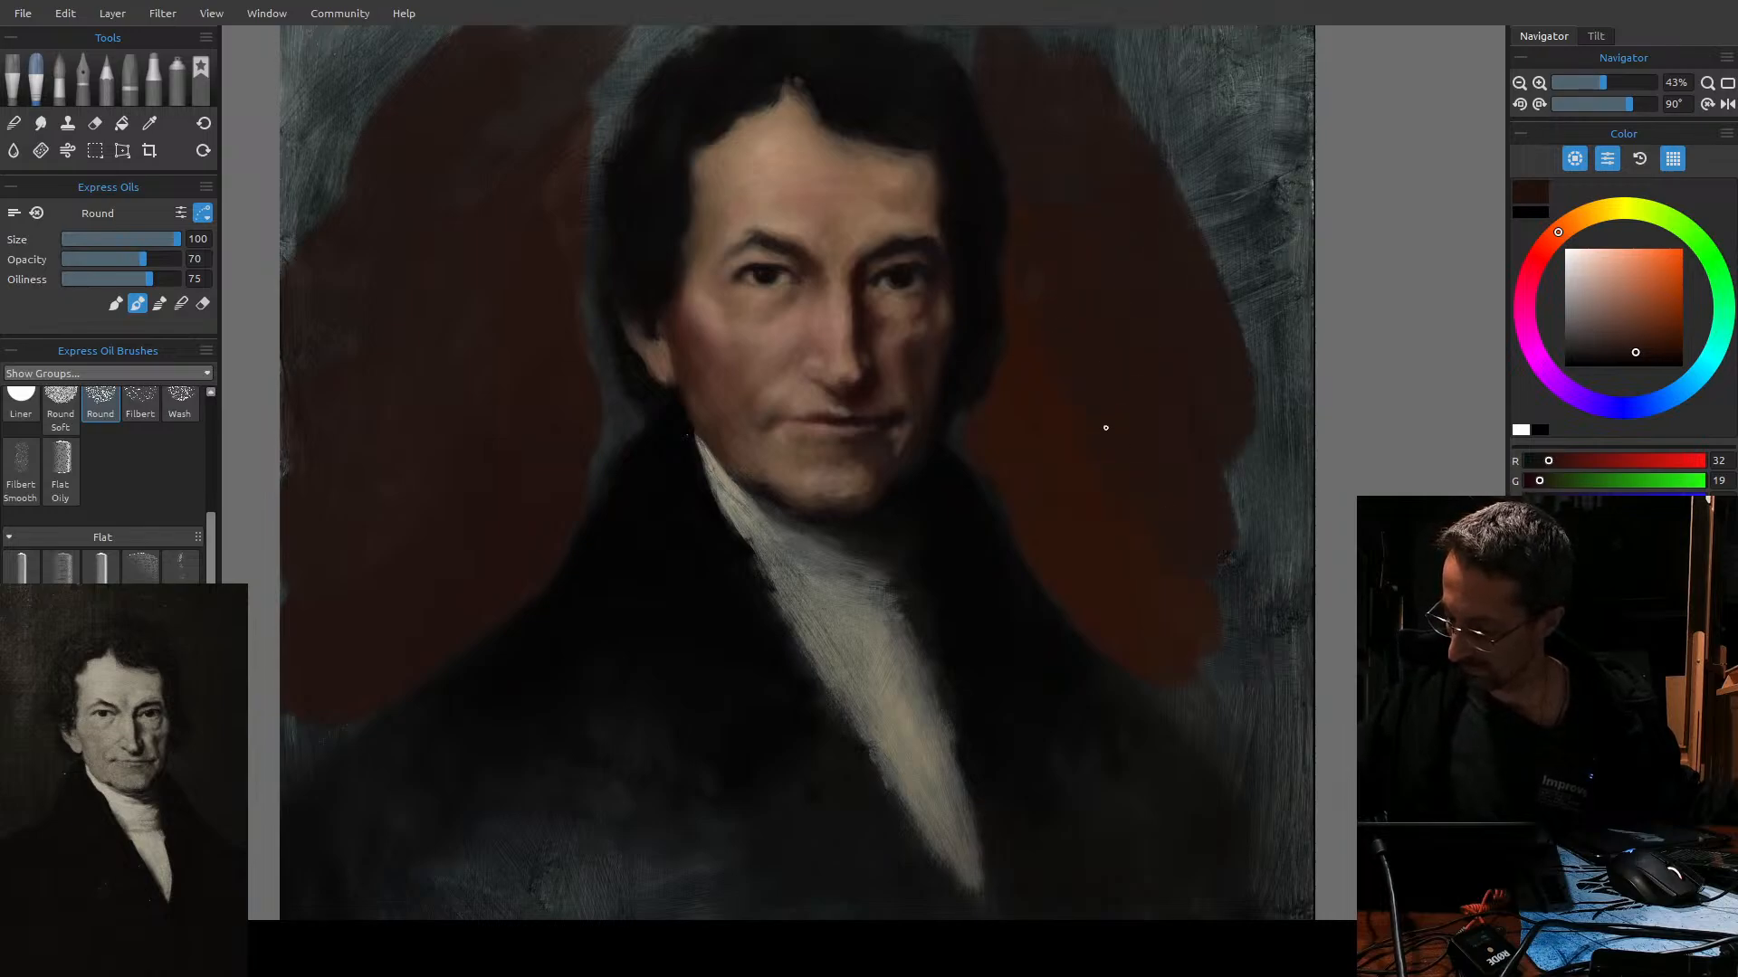
{"action": "mouse_move", "coordinate": [1152, 621]}
{"action": "left_mouse_down"}
{"action": "mouse_move", "coordinate": [1211, 635]}
{"action": "mouse_move", "coordinate": [1237, 600]}
{"action": "mouse_move", "coordinate": [1238, 346]}
{"action": "left_mouse_up"}
{"action": "mouse_move", "coordinate": [1191, 645]}
{"action": "left_mouse_down"}
{"action": "mouse_move", "coordinate": [1267, 742]}
{"action": "mouse_move", "coordinate": [1209, 716]}
{"action": "left_mouse_up"}
{"action": "left_click_drag", "start_coordinate": [1210, 719], "coordinate": [1256, 752]}
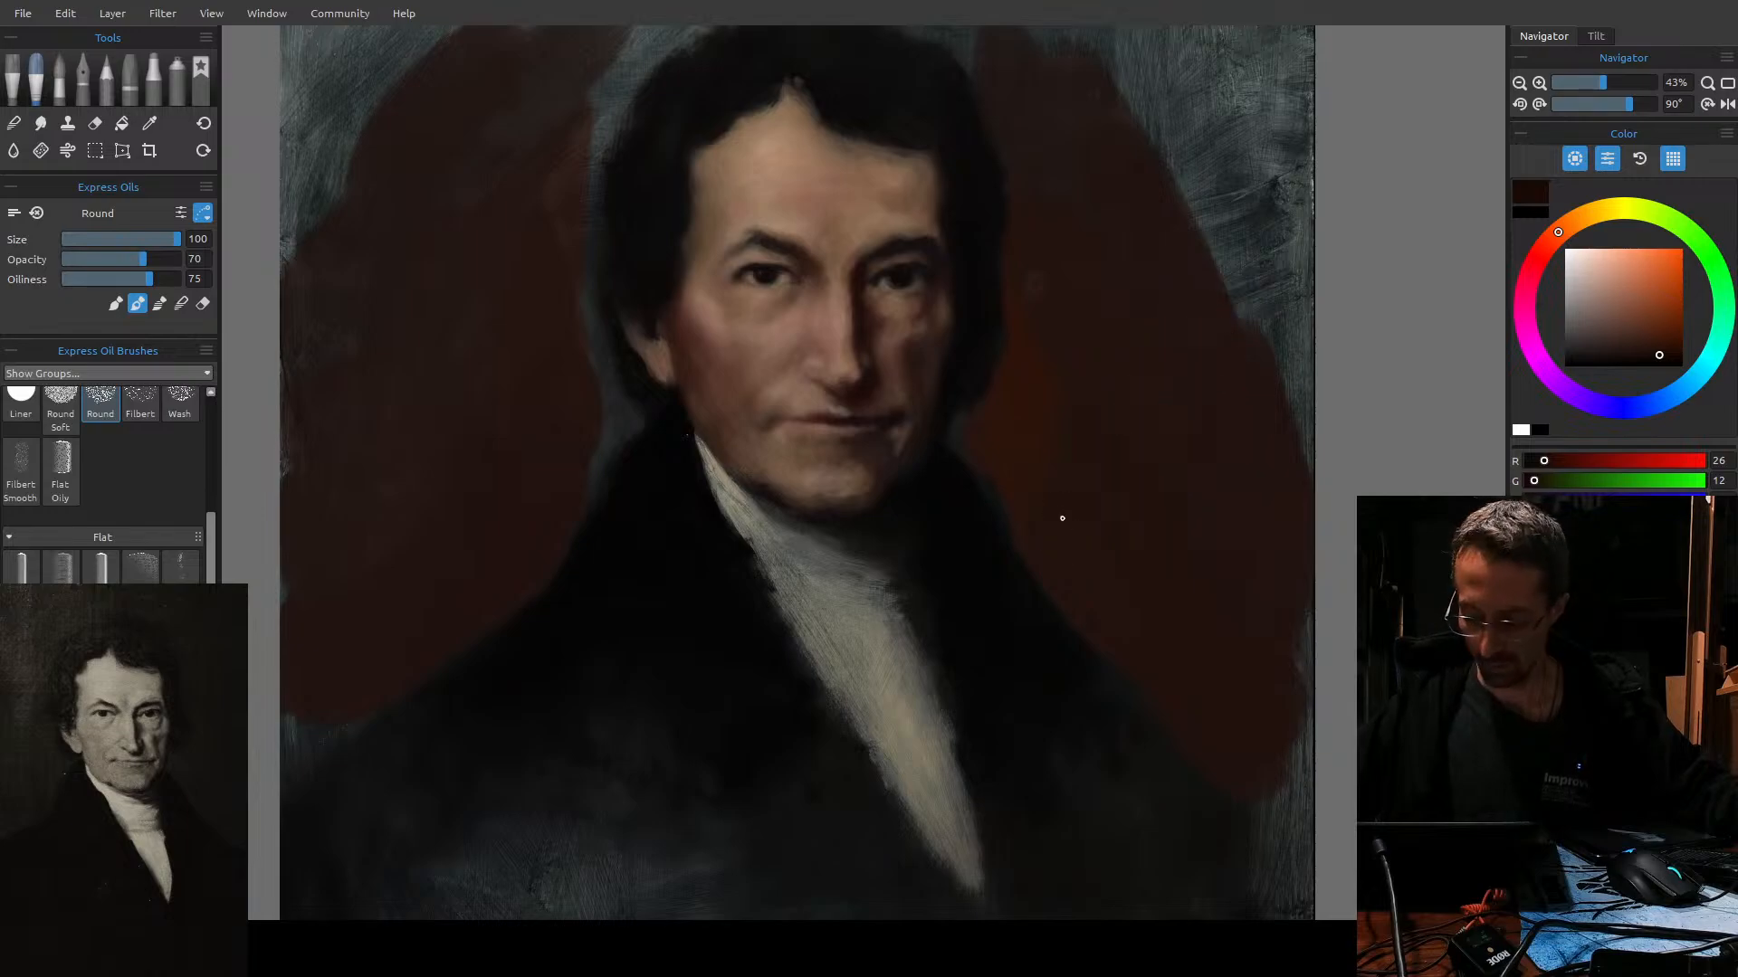
Darken the colour to R 26, G 12 and deepen the lower background beside both shoulders with brush sizes 60 and 90.
{"action": "key", "text": "bracketleft"}
{"action": "key", "text": "bracketleft"}
{"action": "key", "text": "bracketleft"}
{"action": "key", "text": "bracketleft"}
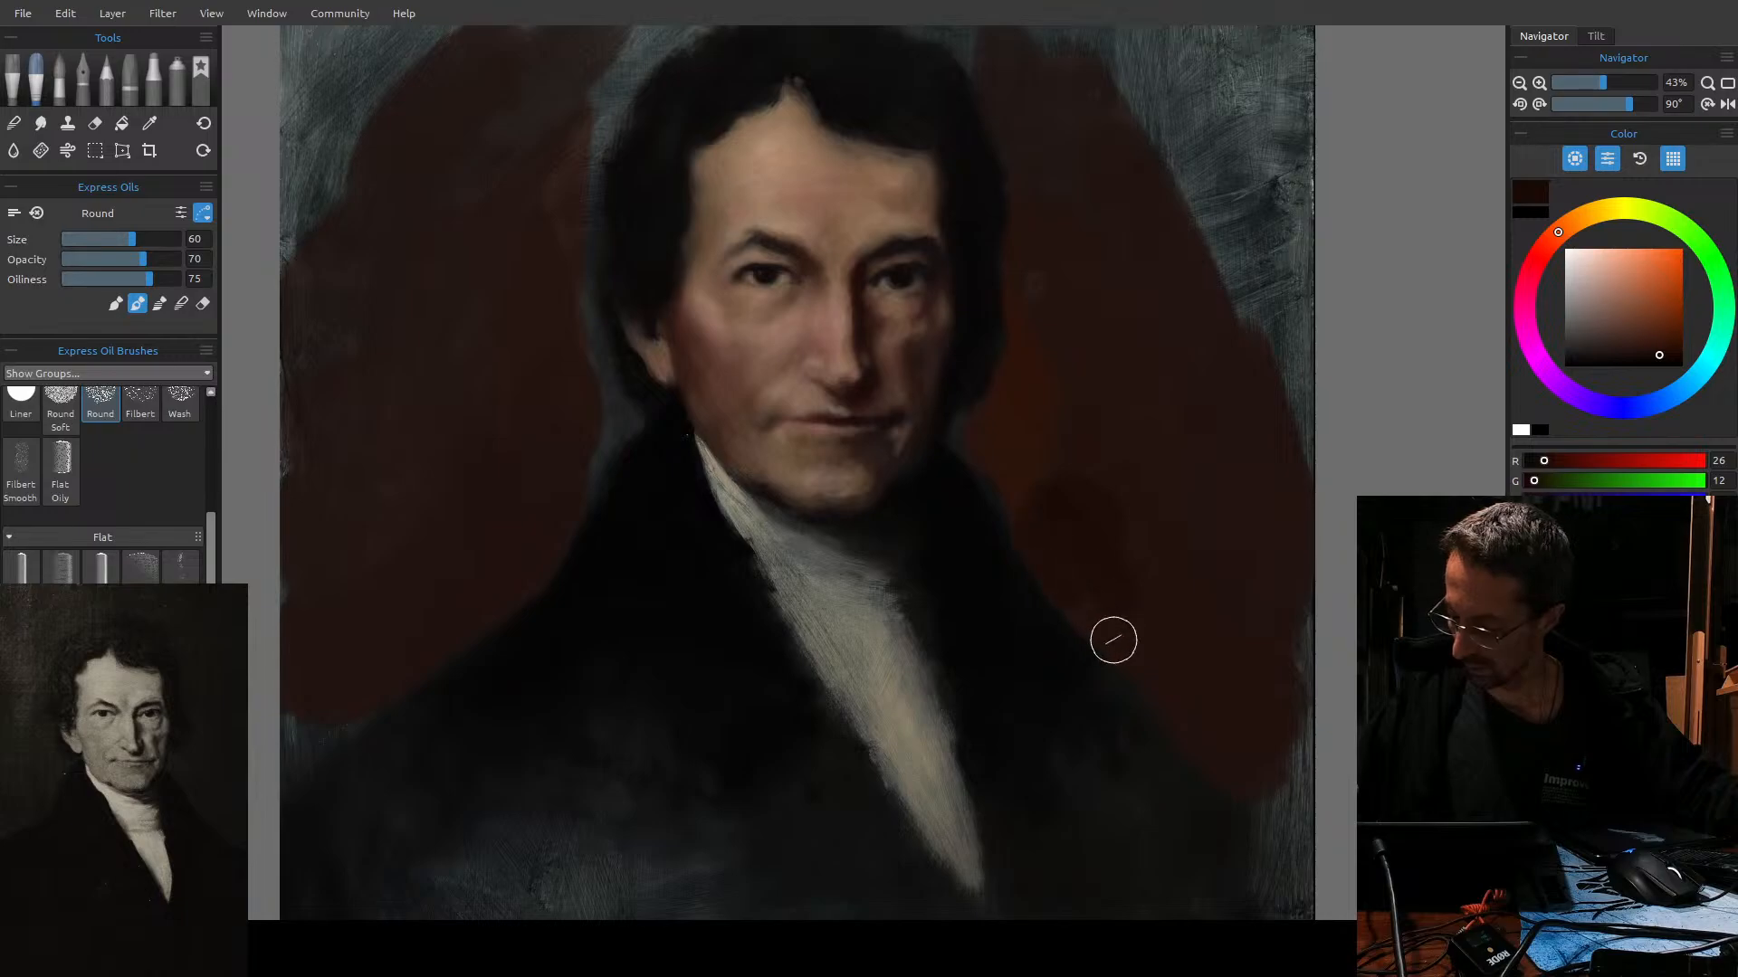
{"action": "key", "text": "bracketright"}
{"action": "key", "text": "bracketright"}
{"action": "key", "text": "bracketright"}
{"action": "mouse_move", "coordinate": [1179, 698]}
{"action": "left_mouse_down"}
{"action": "mouse_move", "coordinate": [1158, 576]}
{"action": "mouse_move", "coordinate": [1307, 770]}
{"action": "mouse_move", "coordinate": [1298, 638]}
{"action": "left_mouse_up"}
{"action": "mouse_move", "coordinate": [1283, 409]}
{"action": "left_mouse_down"}
{"action": "mouse_move", "coordinate": [1297, 494]}
{"action": "mouse_move", "coordinate": [1264, 430]}
{"action": "left_mouse_up"}
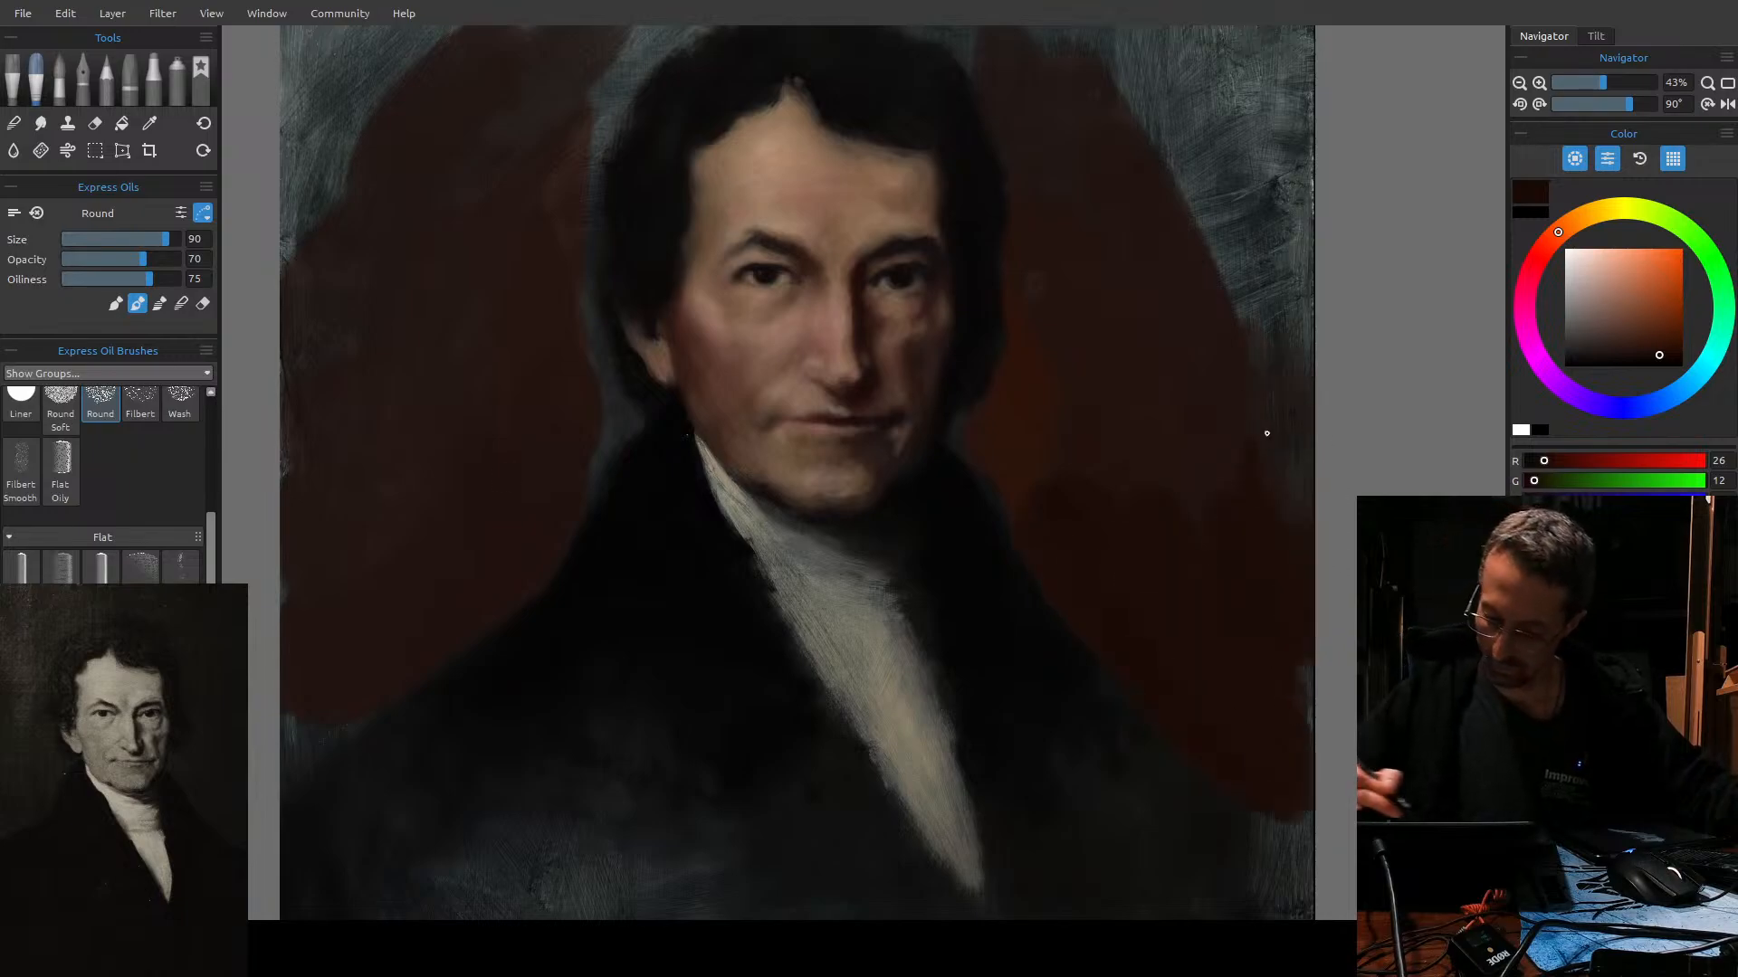
{"action": "mouse_move", "coordinate": [435, 582]}
{"action": "left_mouse_down"}
{"action": "mouse_move", "coordinate": [278, 752]}
{"action": "mouse_move", "coordinate": [385, 582]}
{"action": "mouse_move", "coordinate": [301, 675]}
{"action": "mouse_move", "coordinate": [282, 671]}
{"action": "mouse_move", "coordinate": [361, 485]}
{"action": "left_mouse_up"}
Reduce the brush to size 50 and cover the remaining orange-brown area beside the right-hand hair and shoulder.
{"action": "key", "text": "bracketleft"}
{"action": "key", "text": "bracketleft"}
{"action": "key", "text": "bracketleft"}
{"action": "key", "text": "bracketleft"}
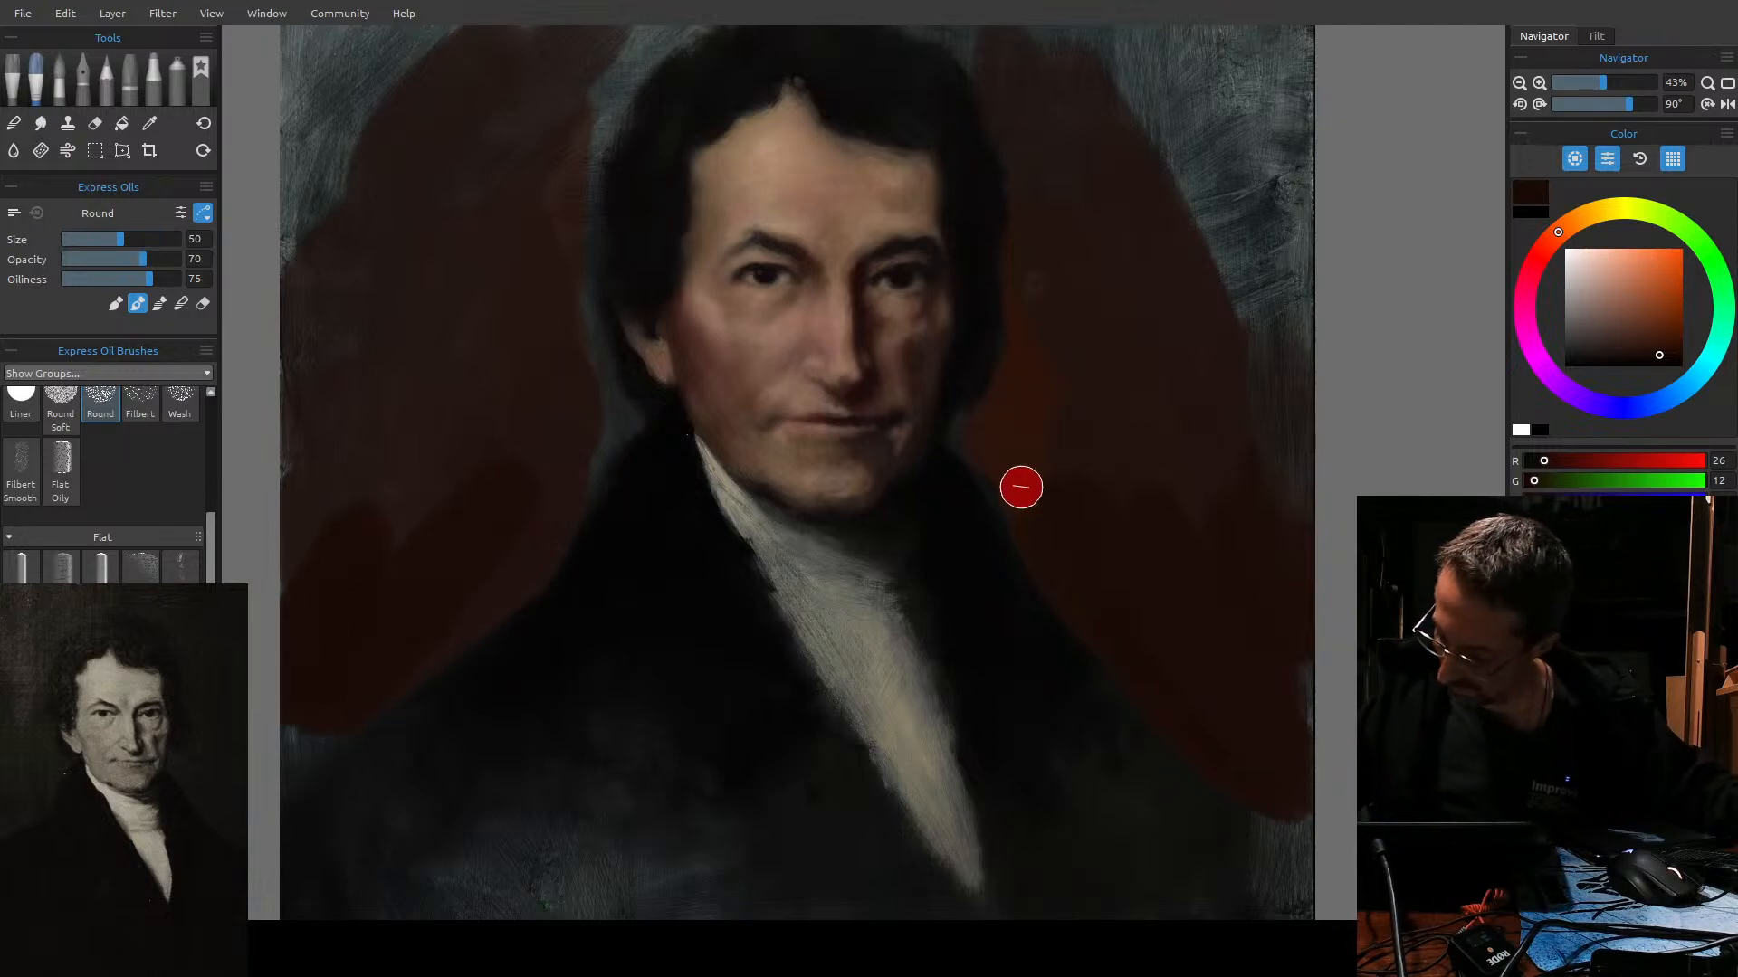
{"action": "mouse_move", "coordinate": [971, 434]}
{"action": "left_mouse_down"}
{"action": "mouse_move", "coordinate": [1019, 480]}
{"action": "mouse_move", "coordinate": [964, 444]}
{"action": "mouse_move", "coordinate": [1066, 581]}
{"action": "left_mouse_up"}
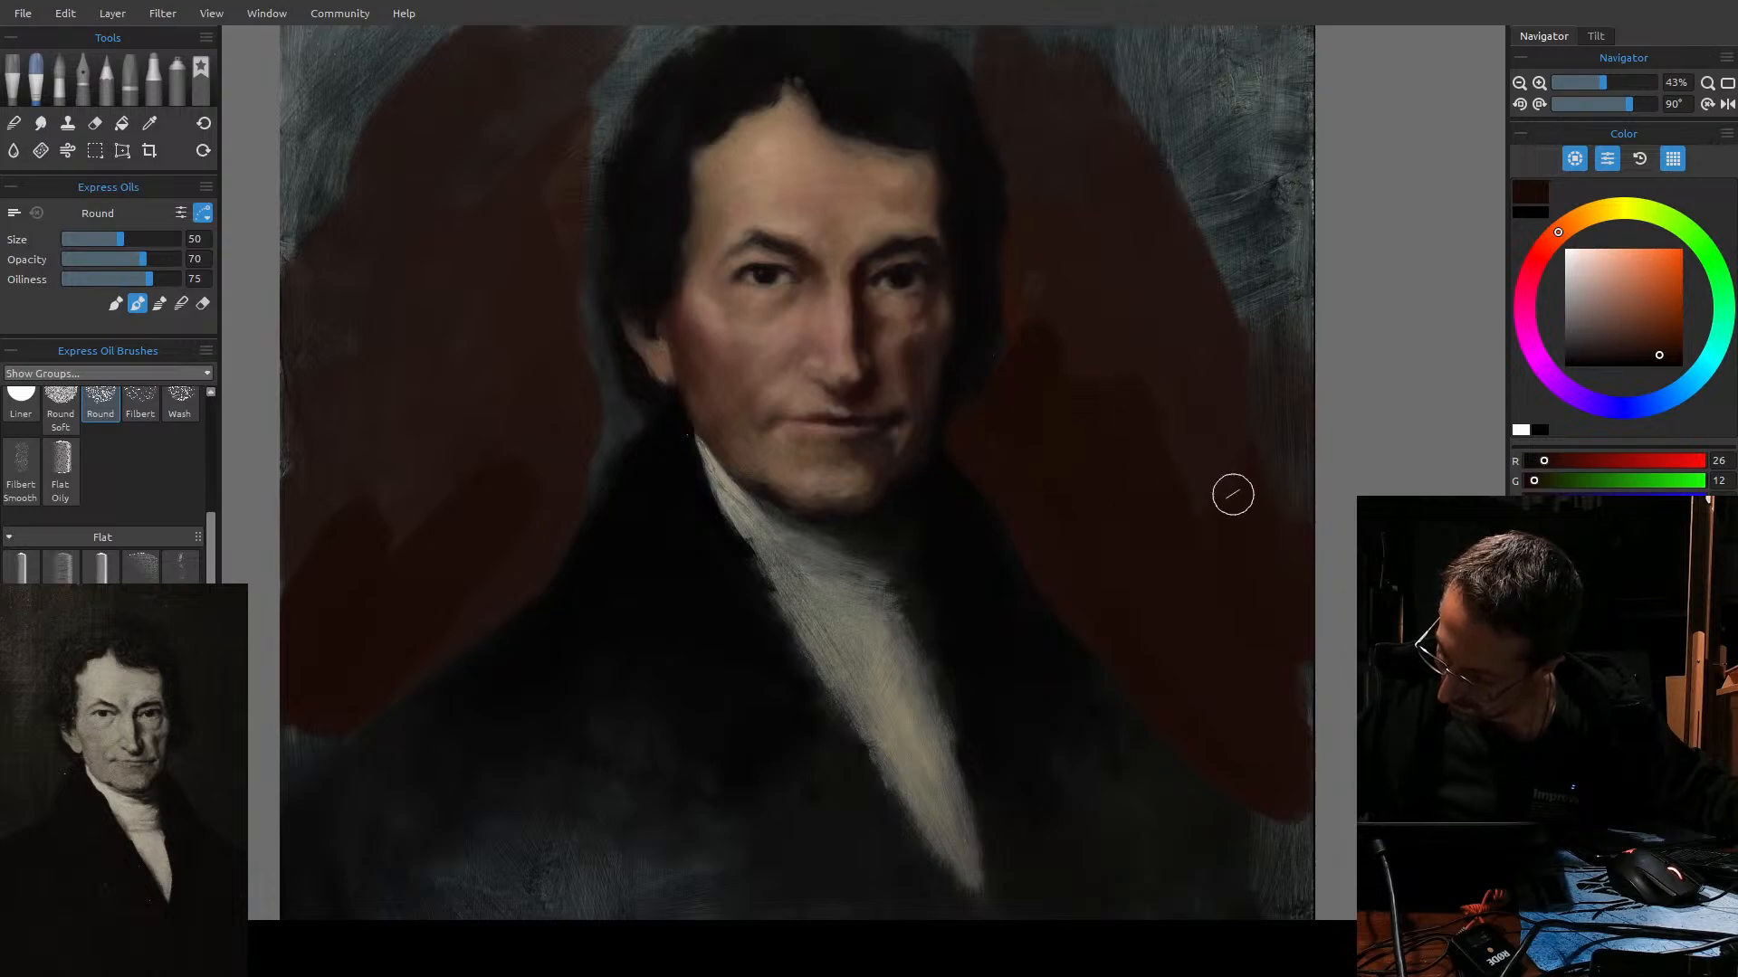
{"action": "mouse_move", "coordinate": [1029, 322]}
{"action": "left_mouse_down"}
{"action": "mouse_move", "coordinate": [1029, 253]}
{"action": "mouse_move", "coordinate": [1036, 303]}
{"action": "left_mouse_up"}
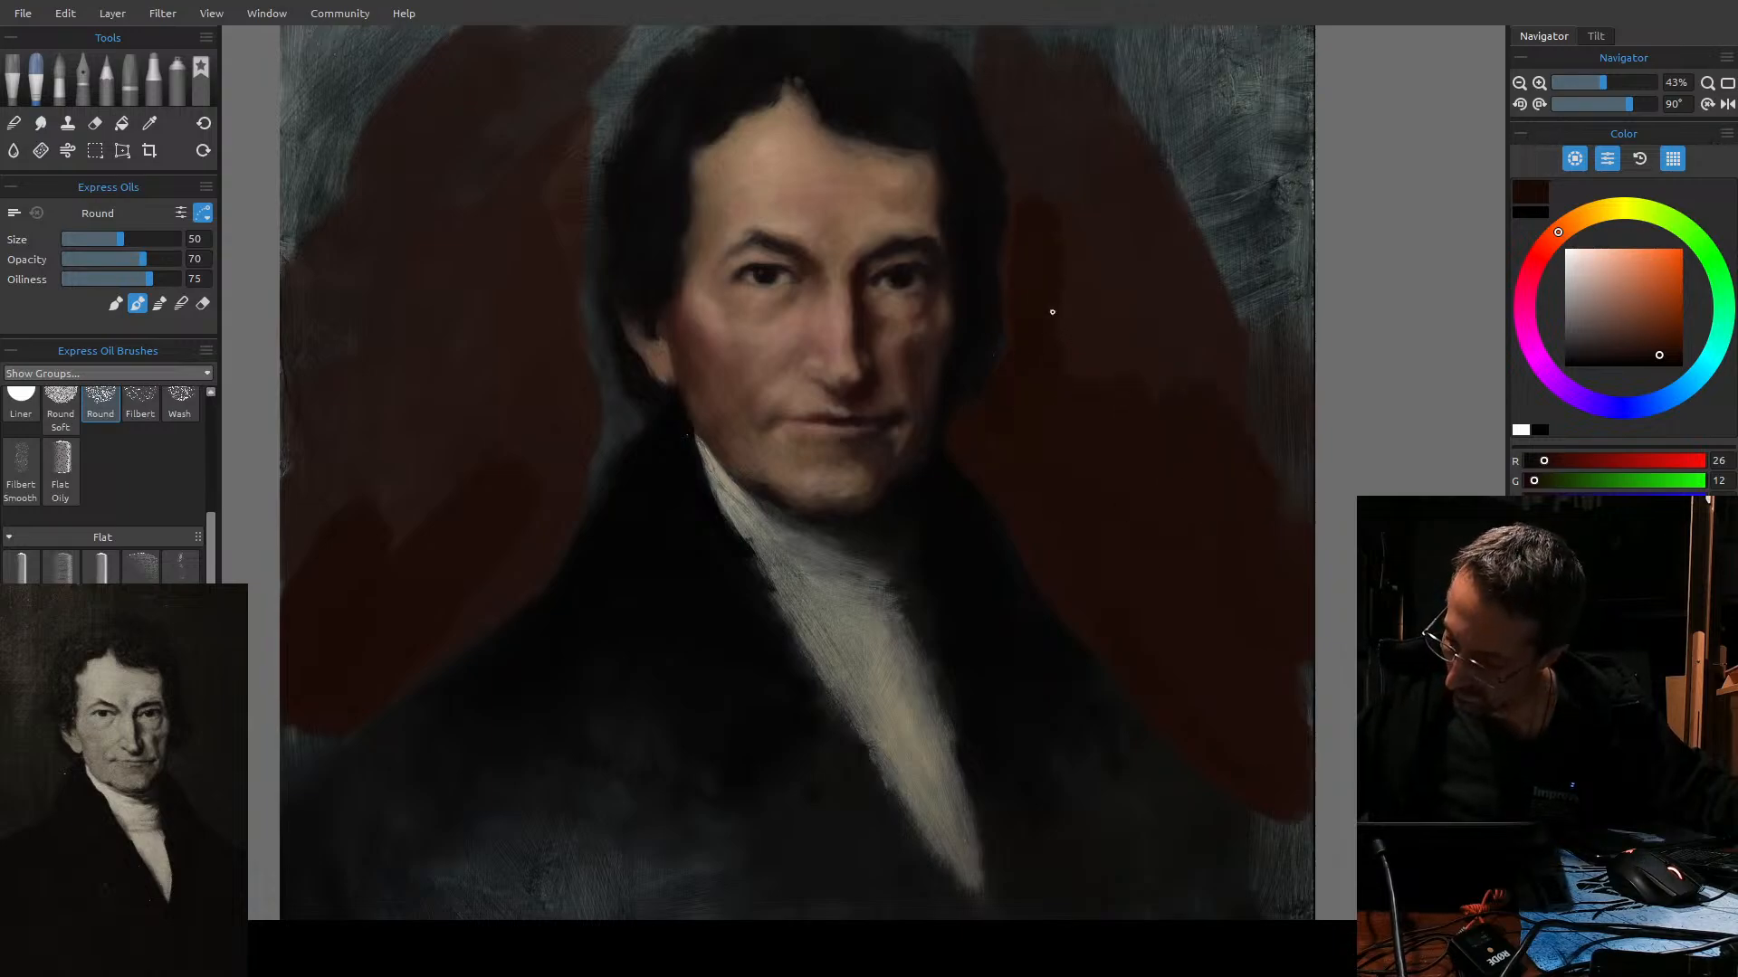
Paint the dark brown up to the hair, ear and collar edge on the left, reducing the brush to 40.
{"action": "key", "text": "]"}
{"action": "key", "text": "]"}
{"action": "mouse_move", "coordinate": [566, 297]}
{"action": "left_mouse_down"}
{"action": "mouse_move", "coordinate": [583, 394]}
{"action": "mouse_move", "coordinate": [601, 407]}
{"action": "mouse_move", "coordinate": [583, 366]}
{"action": "mouse_move", "coordinate": [633, 465]}
{"action": "left_mouse_up"}
{"action": "key", "text": "["}
{"action": "key", "text": "["}
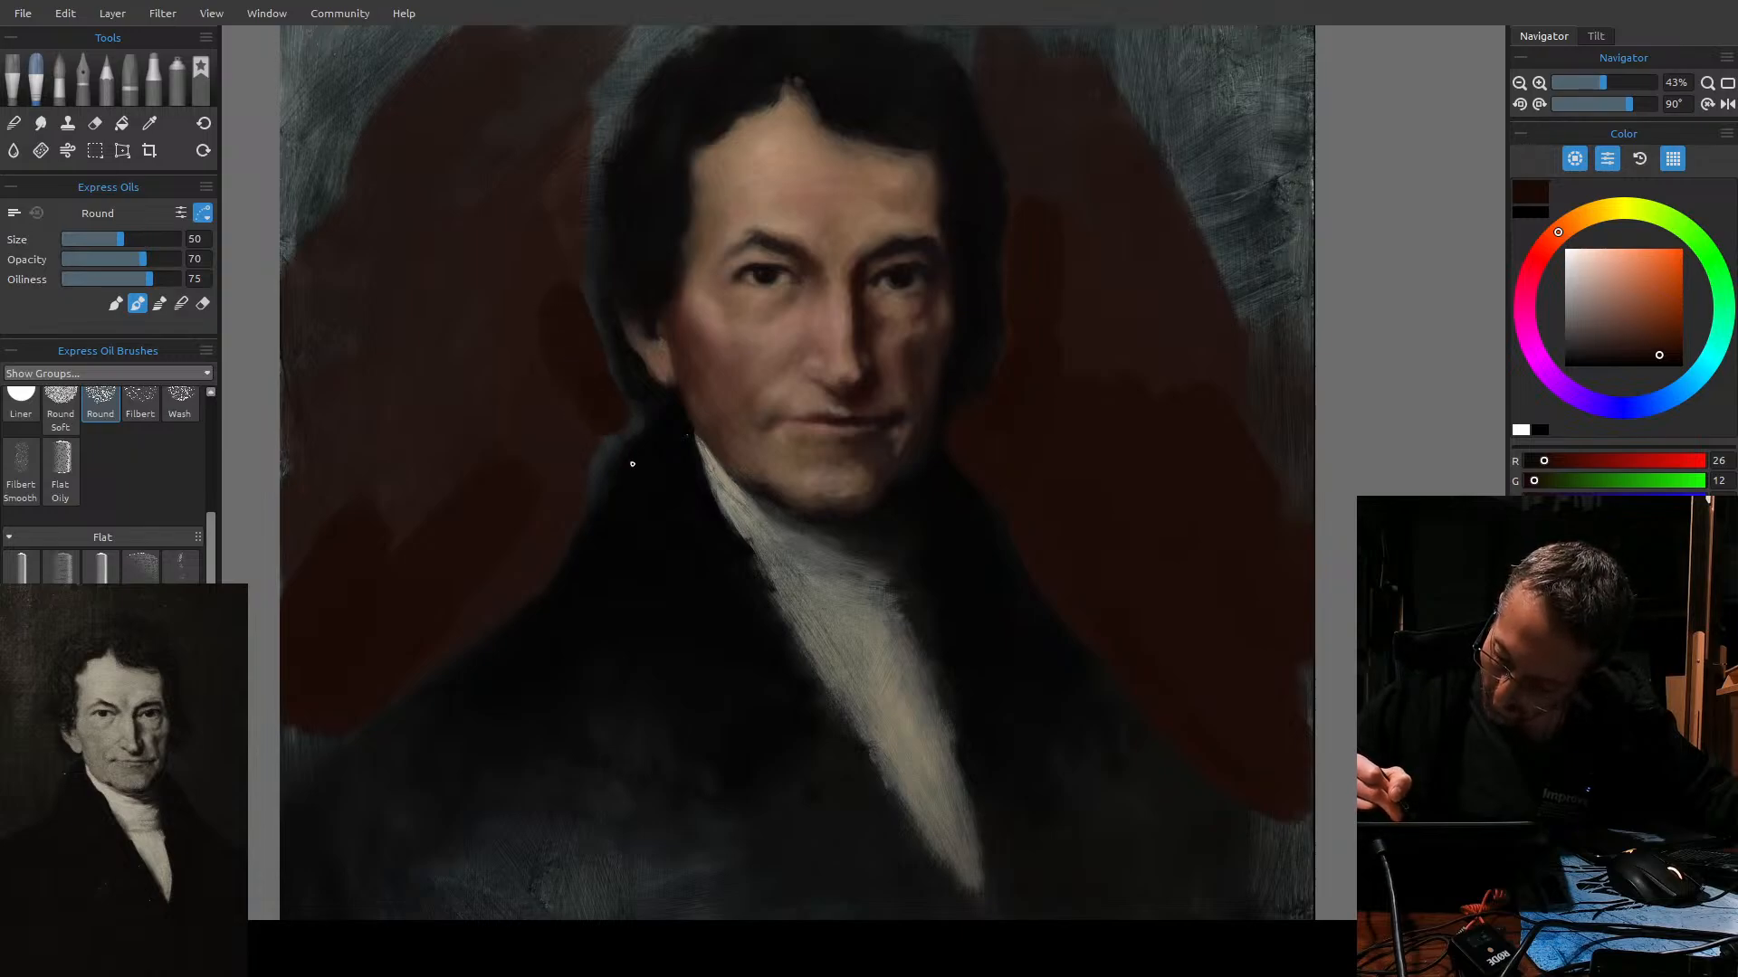
{"action": "key", "text": "["}
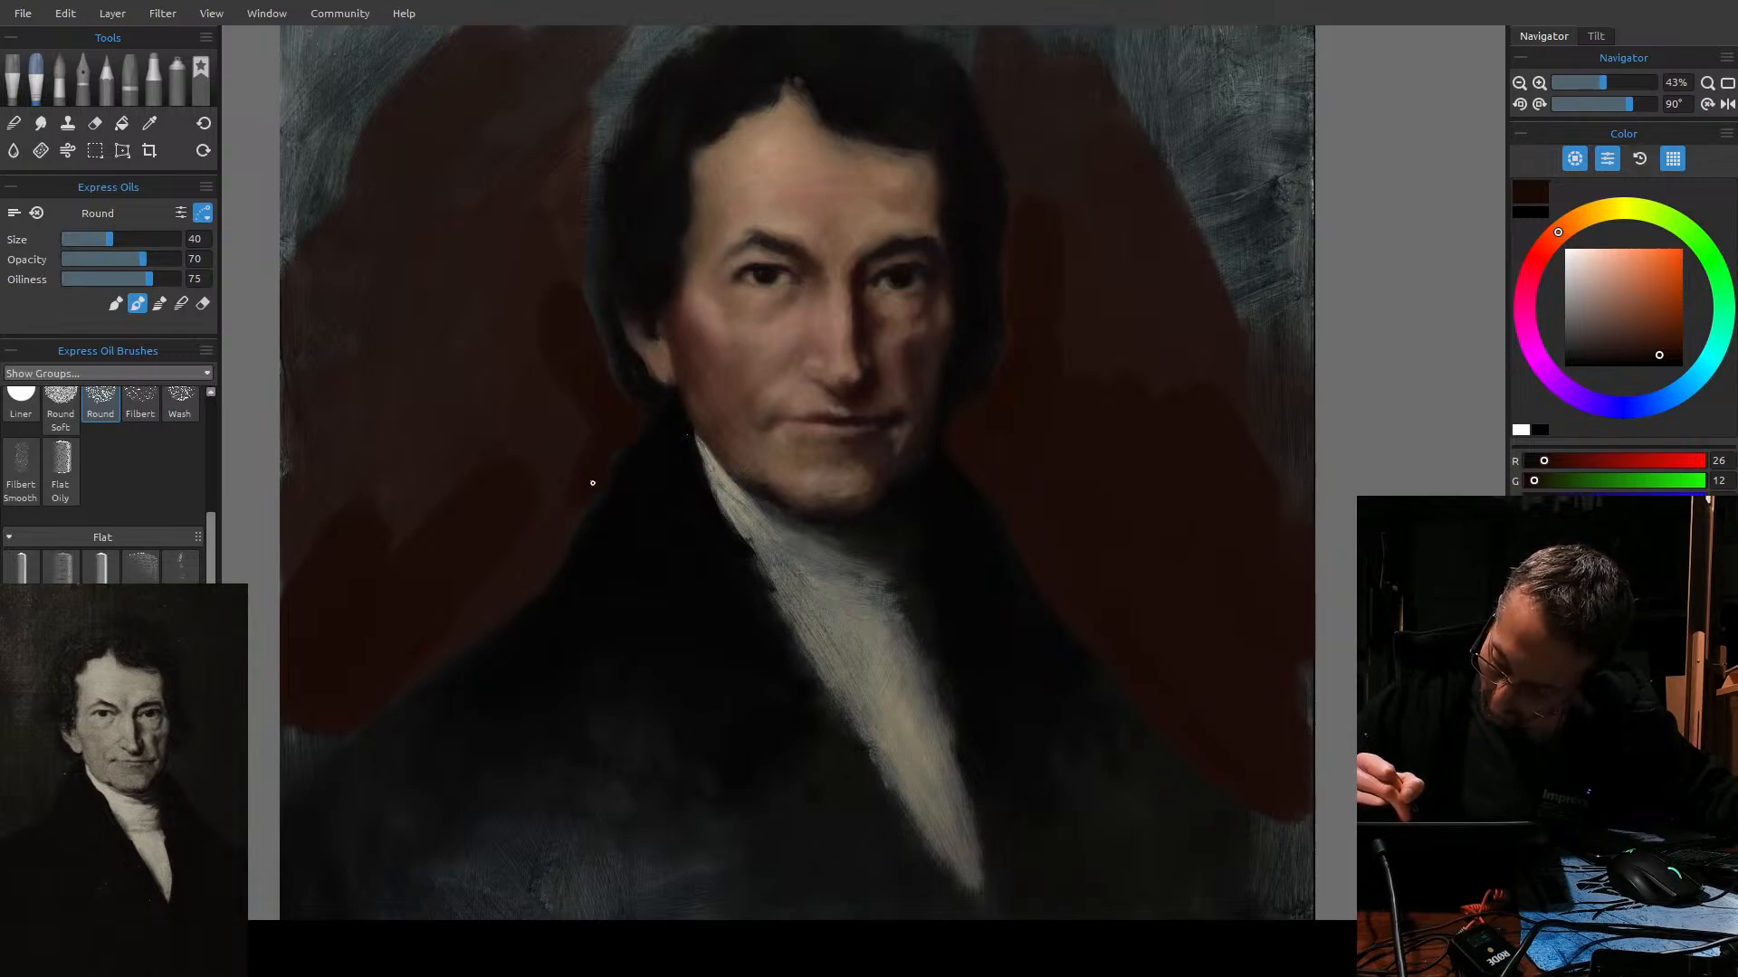
Enlarge the brush to size 60 and fill the lower left background above the shoulder with the dark brown.
{"action": "key", "text": "]"}
{"action": "key", "text": "]"}
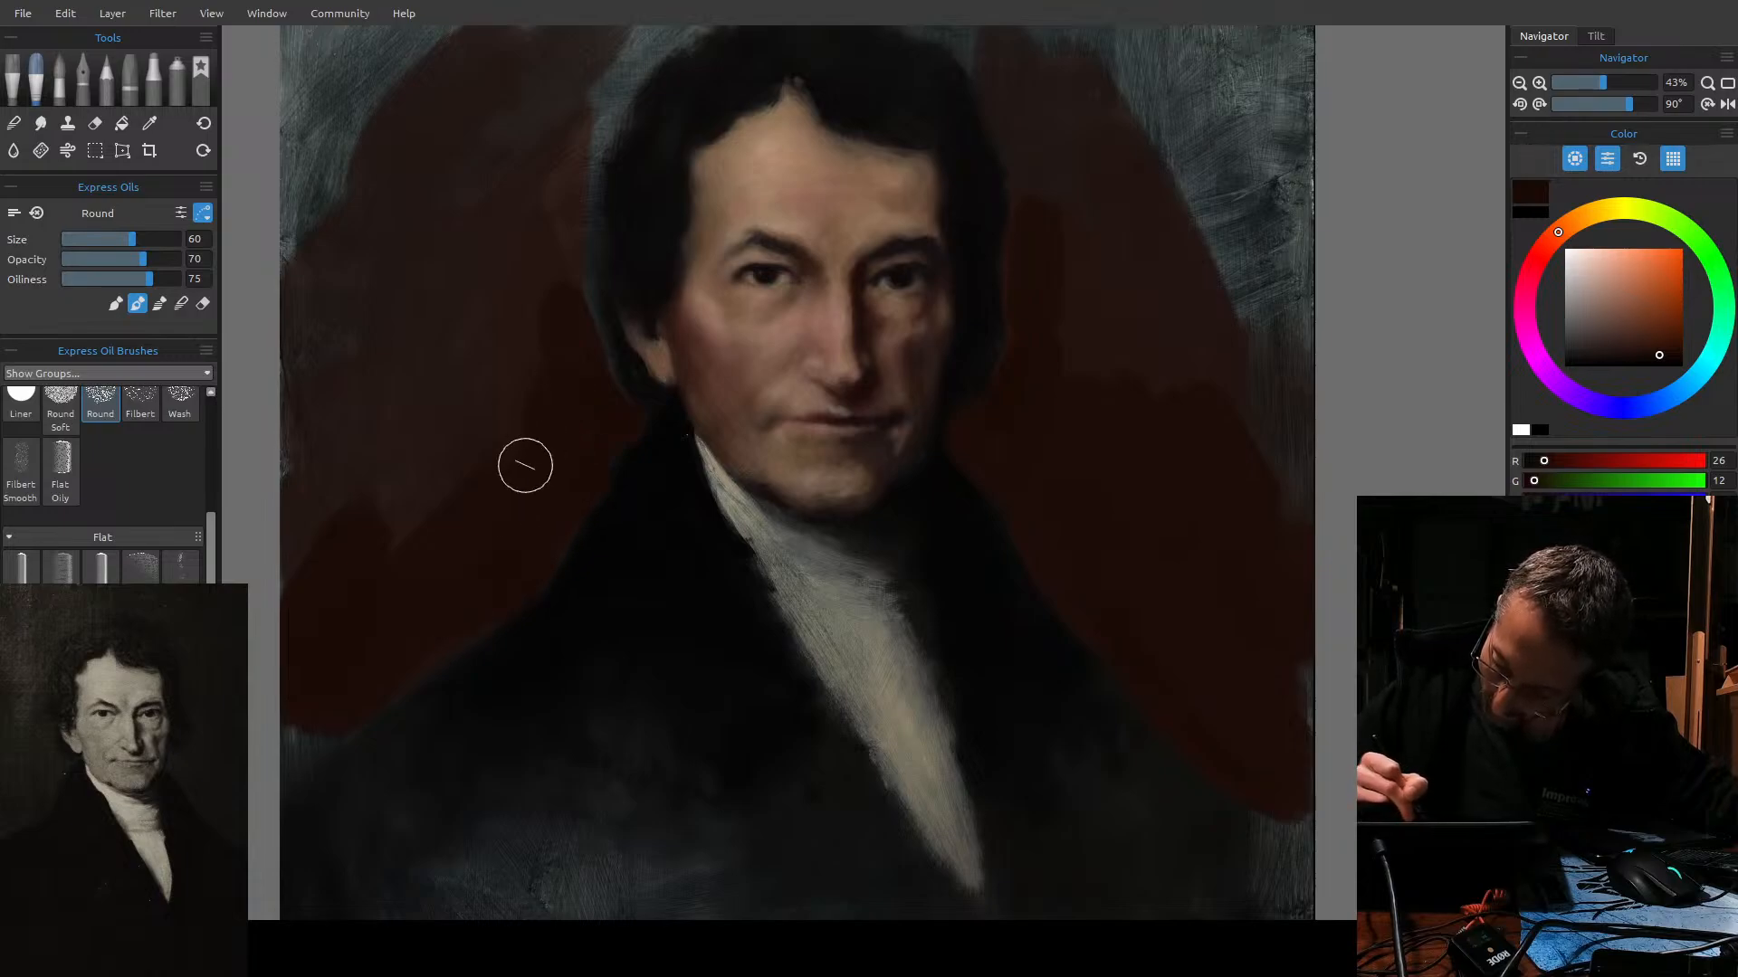
{"action": "left_click_drag", "start_coordinate": [453, 419], "coordinate": [338, 499]}
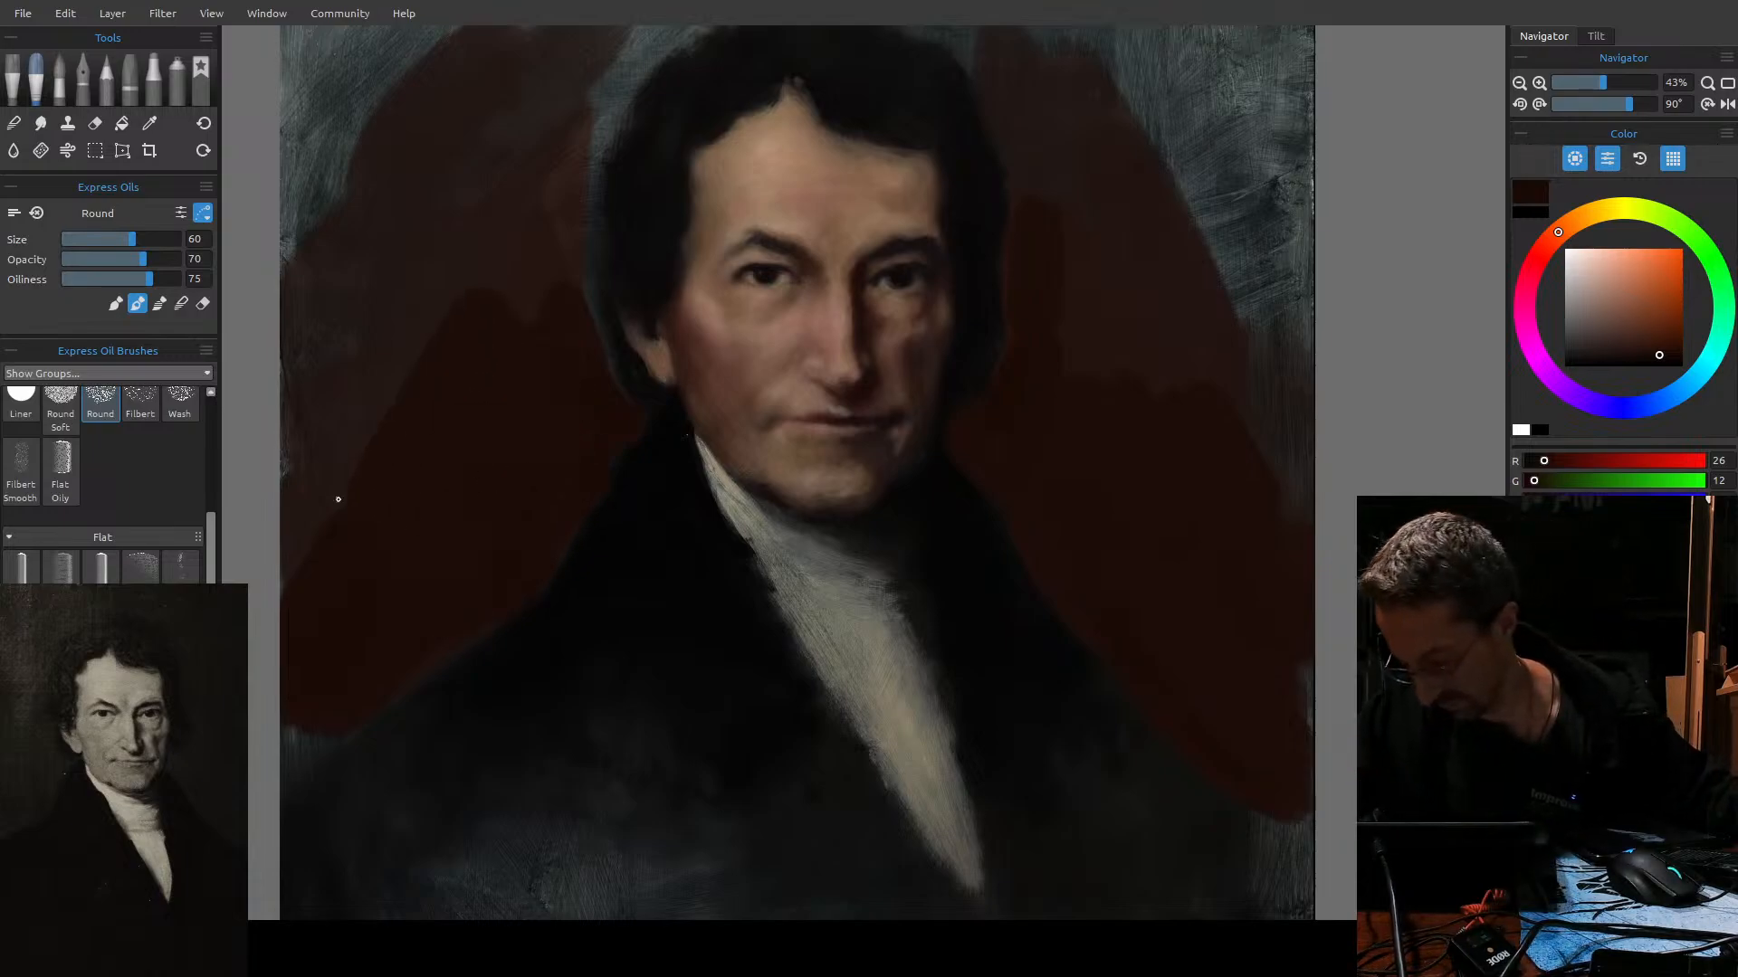
Reduce the Round oil brush to size 30.
{"action": "key", "text": "bracketleft"}
{"action": "key", "text": "bracketleft"}
{"action": "key", "text": "bracketleft"}
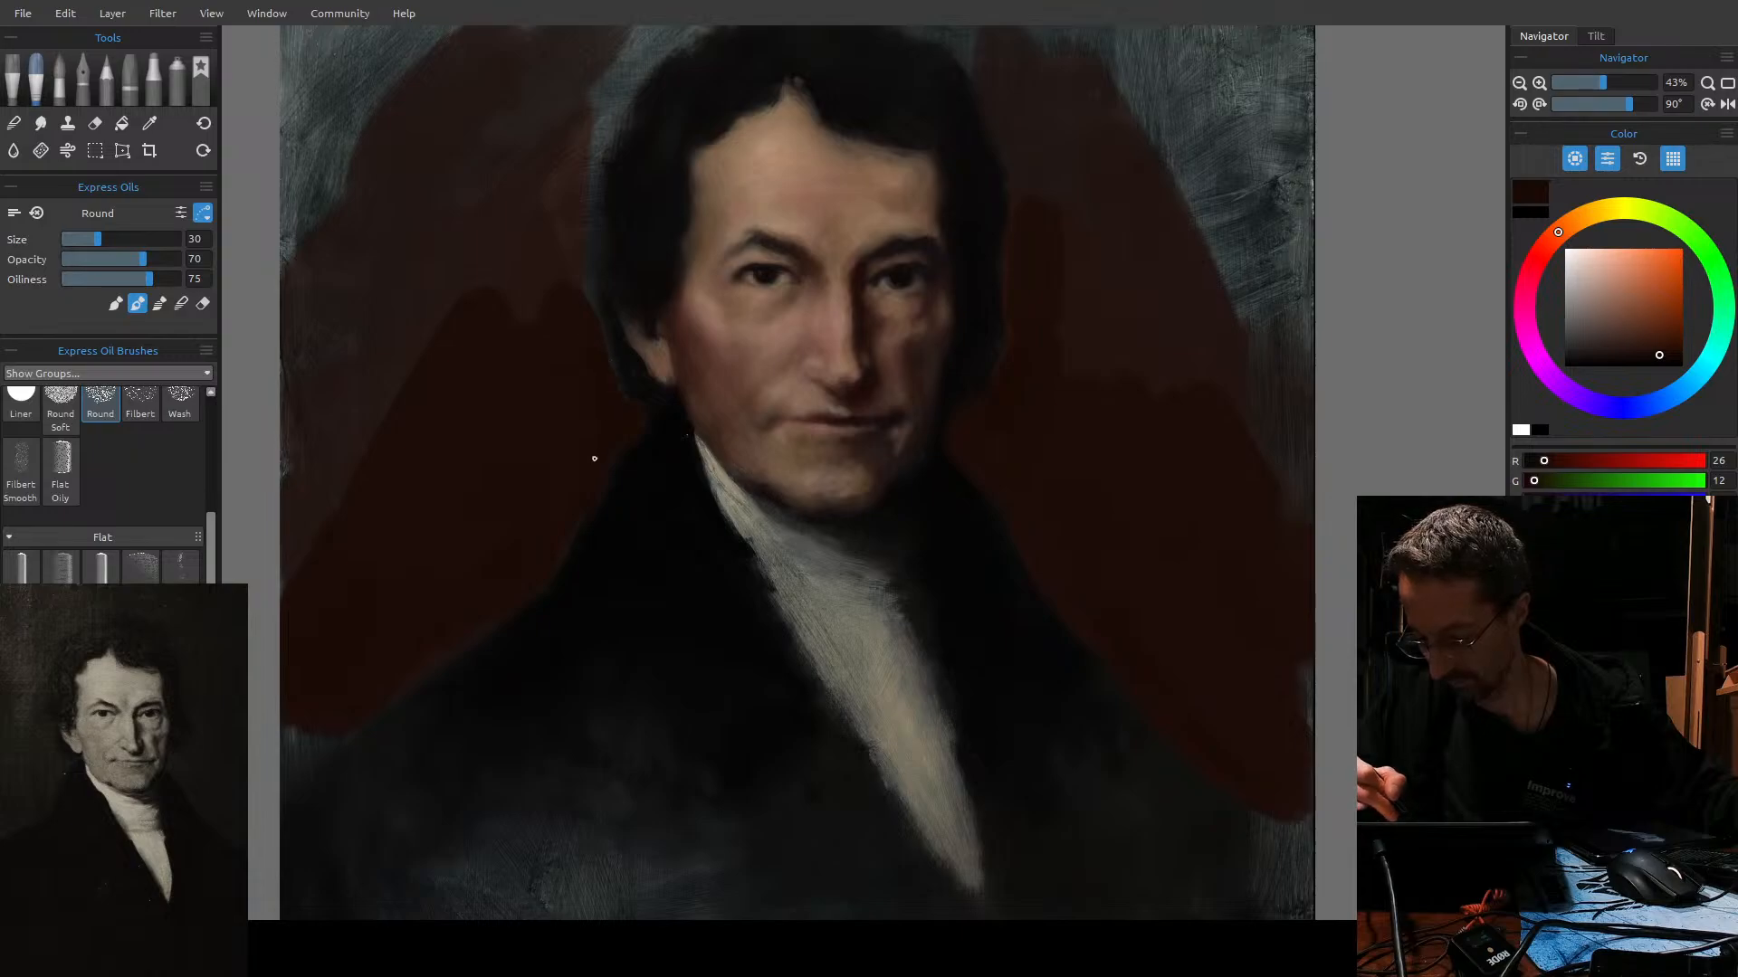
{"action": "key", "text": "e"}
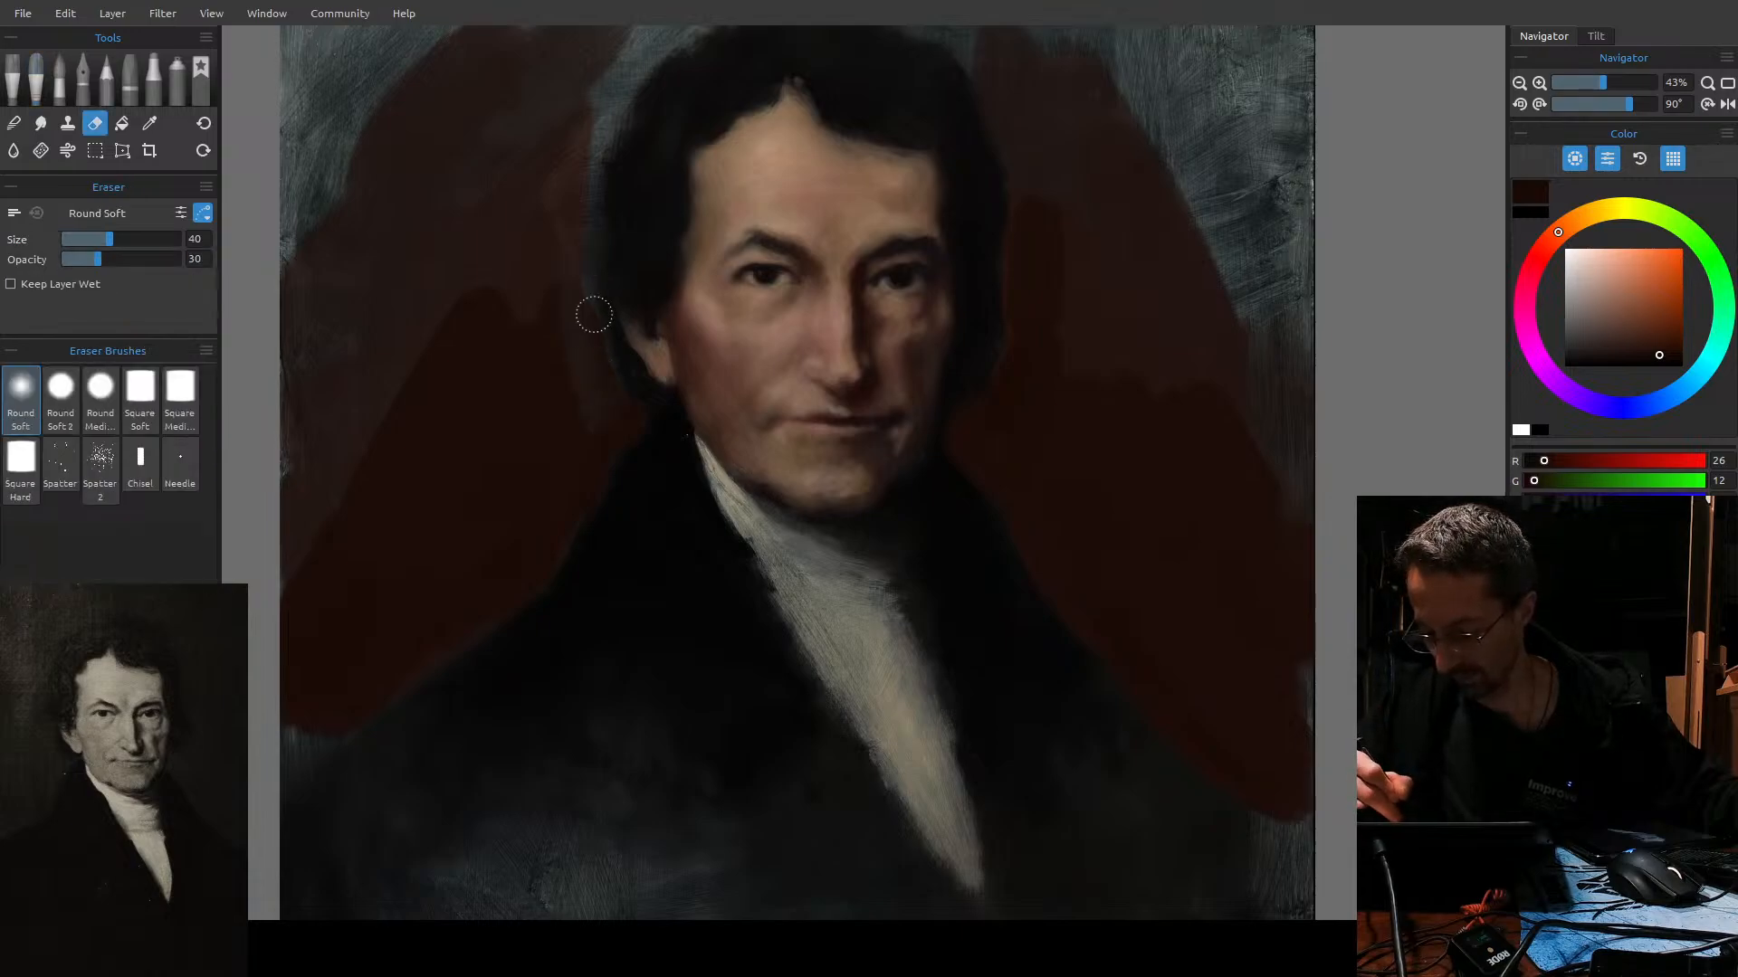
{"action": "key", "text": "b"}
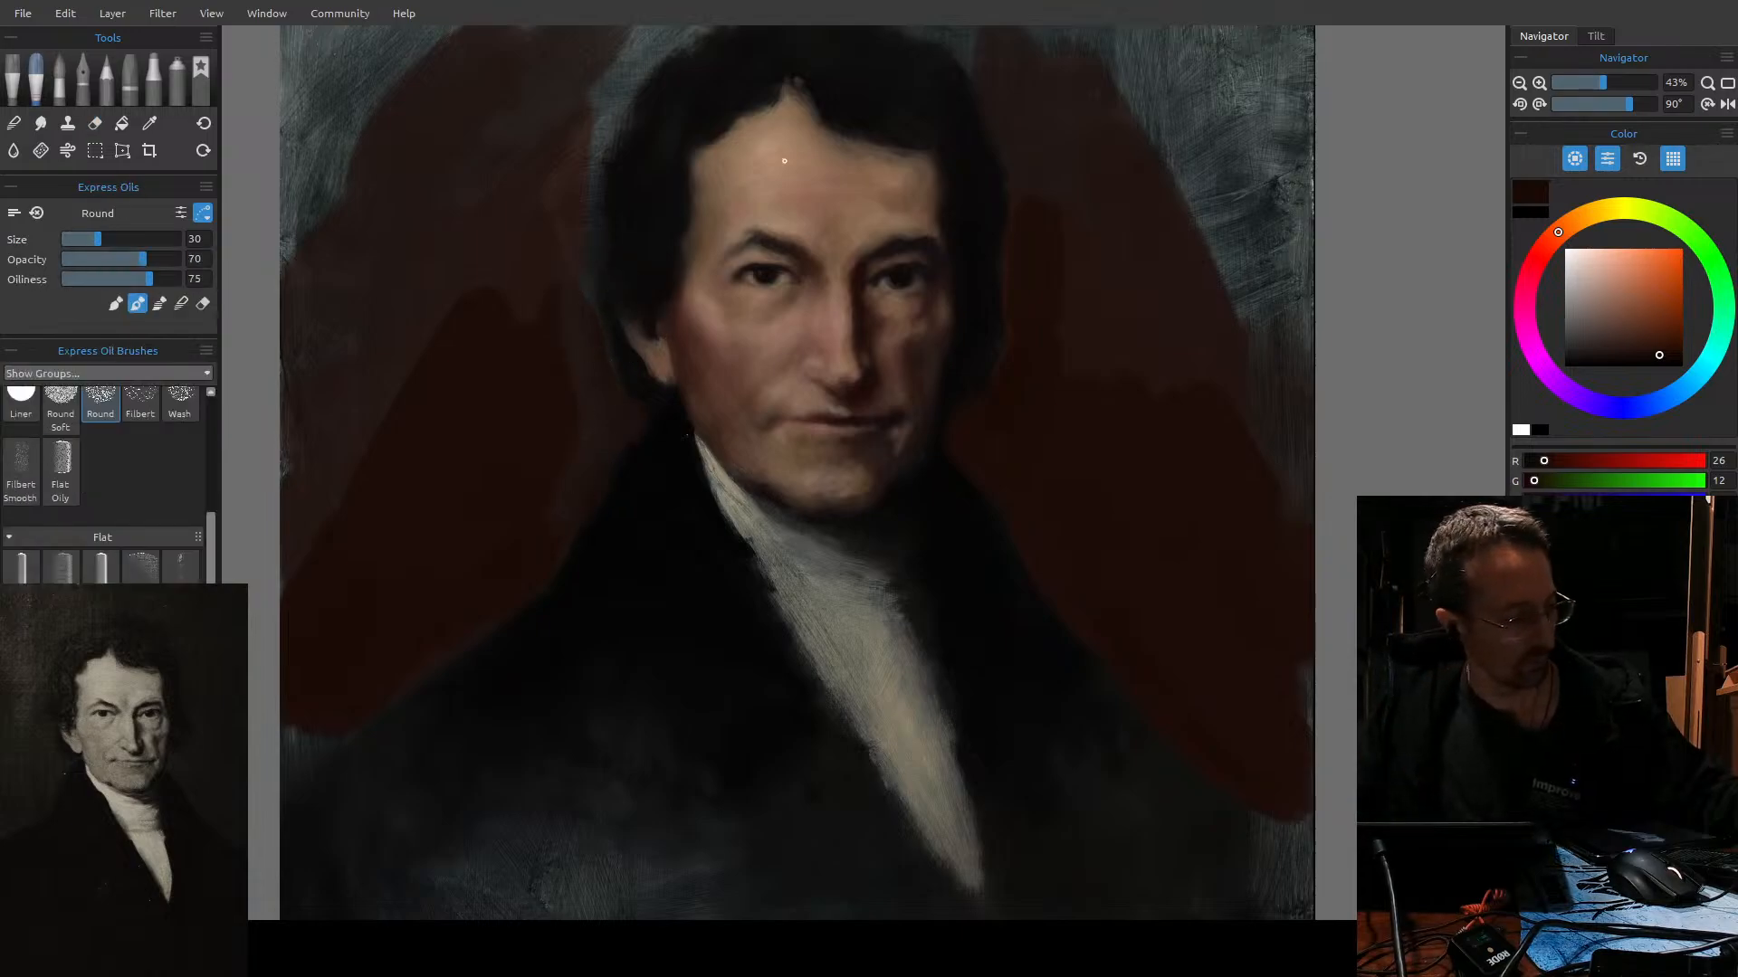
{"action": "key", "text": "ctrl+z"}
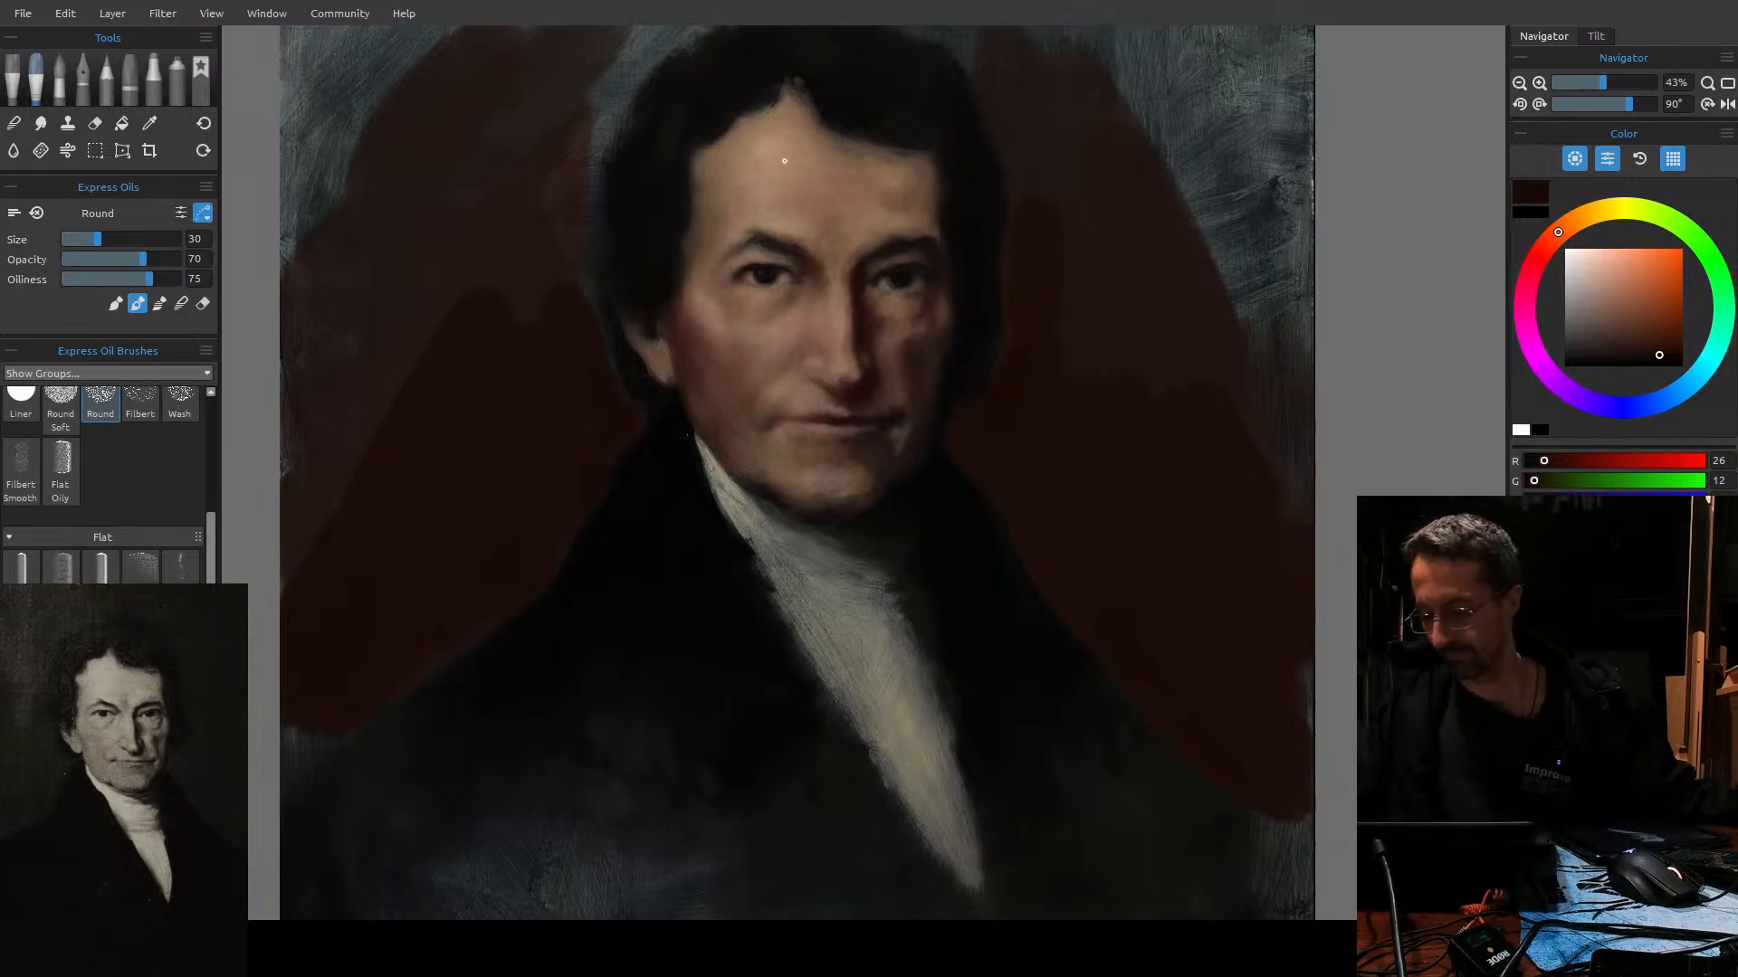
Compare the portrait with the overpainting layer hidden and shown, and save the painting.
{"action": "left_click_drag", "start_coordinate": [825, 459], "coordinate": [1102, 238]}
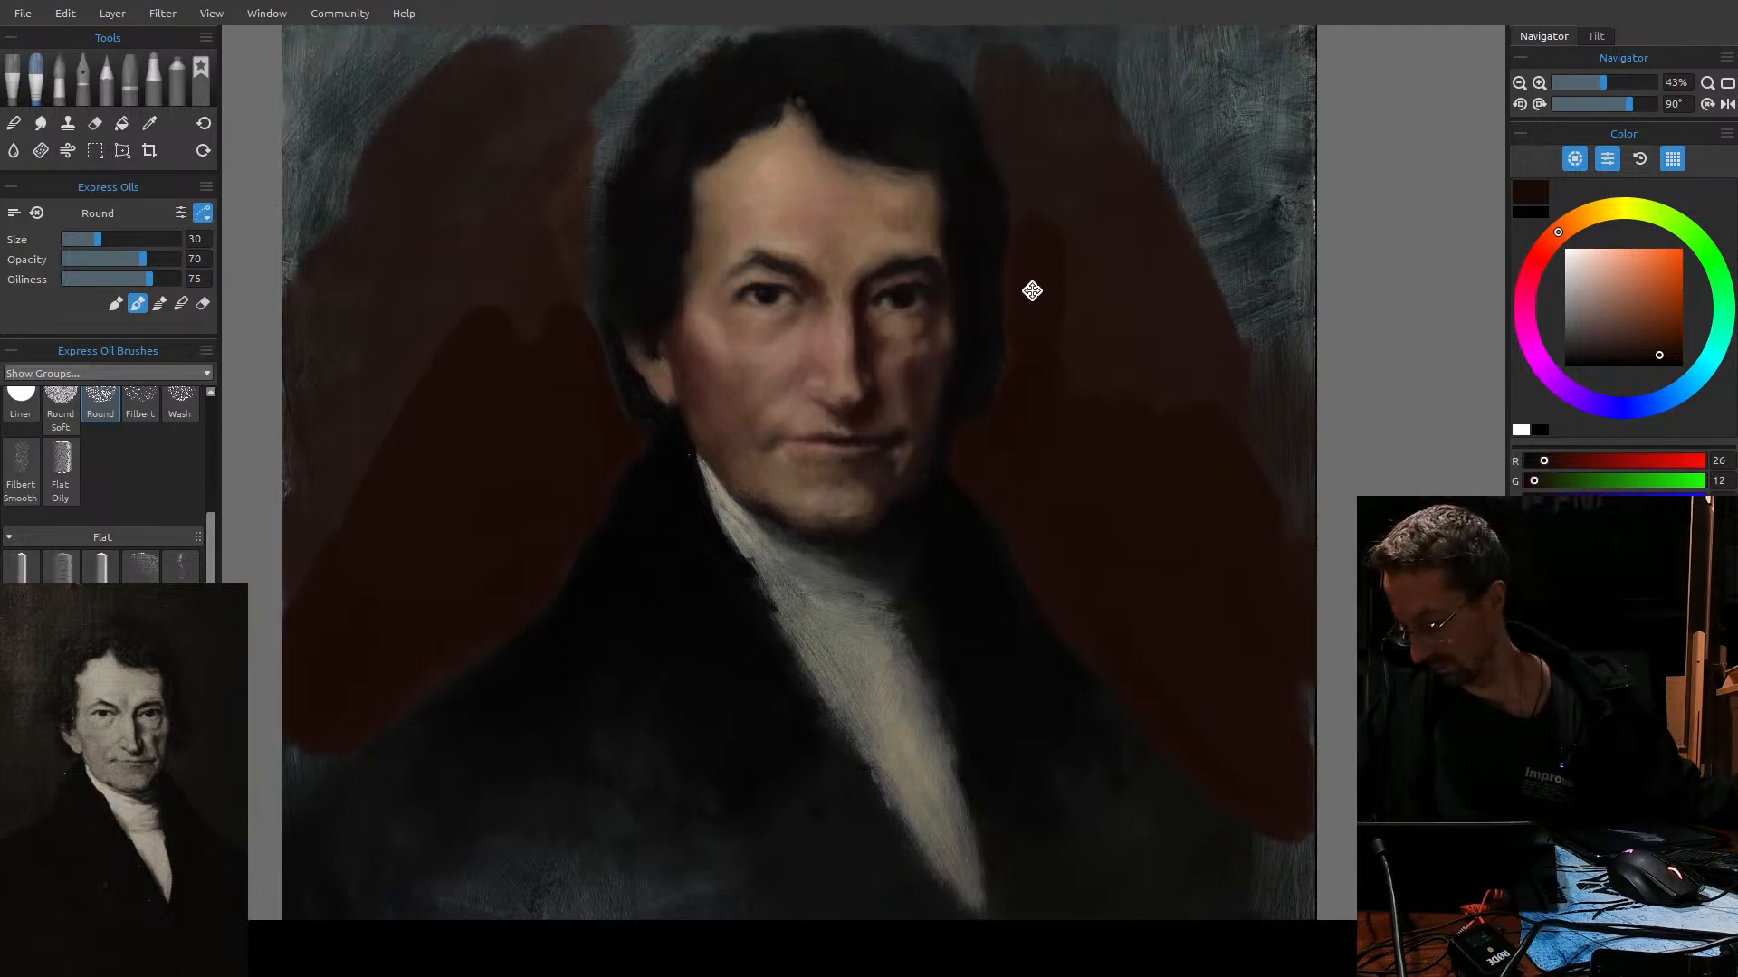
{"action": "left_click_drag", "start_coordinate": [1032, 284], "coordinate": [954, 384]}
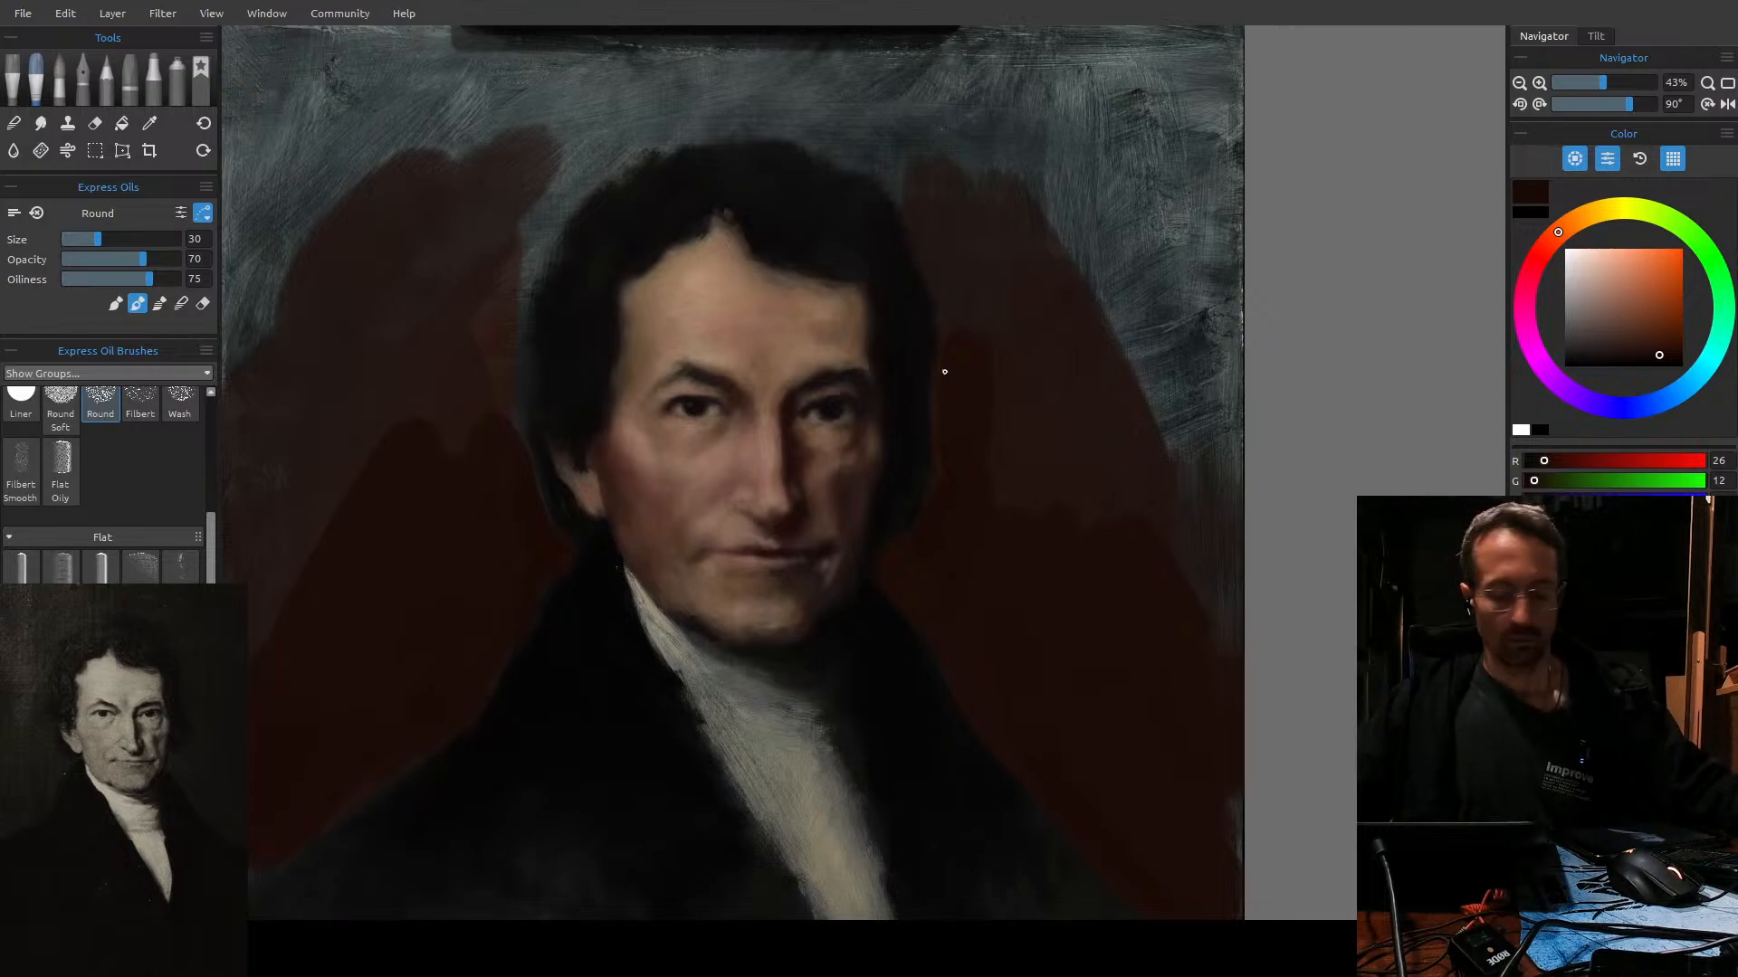
{"action": "left_click", "coordinate": [1523, 724]}
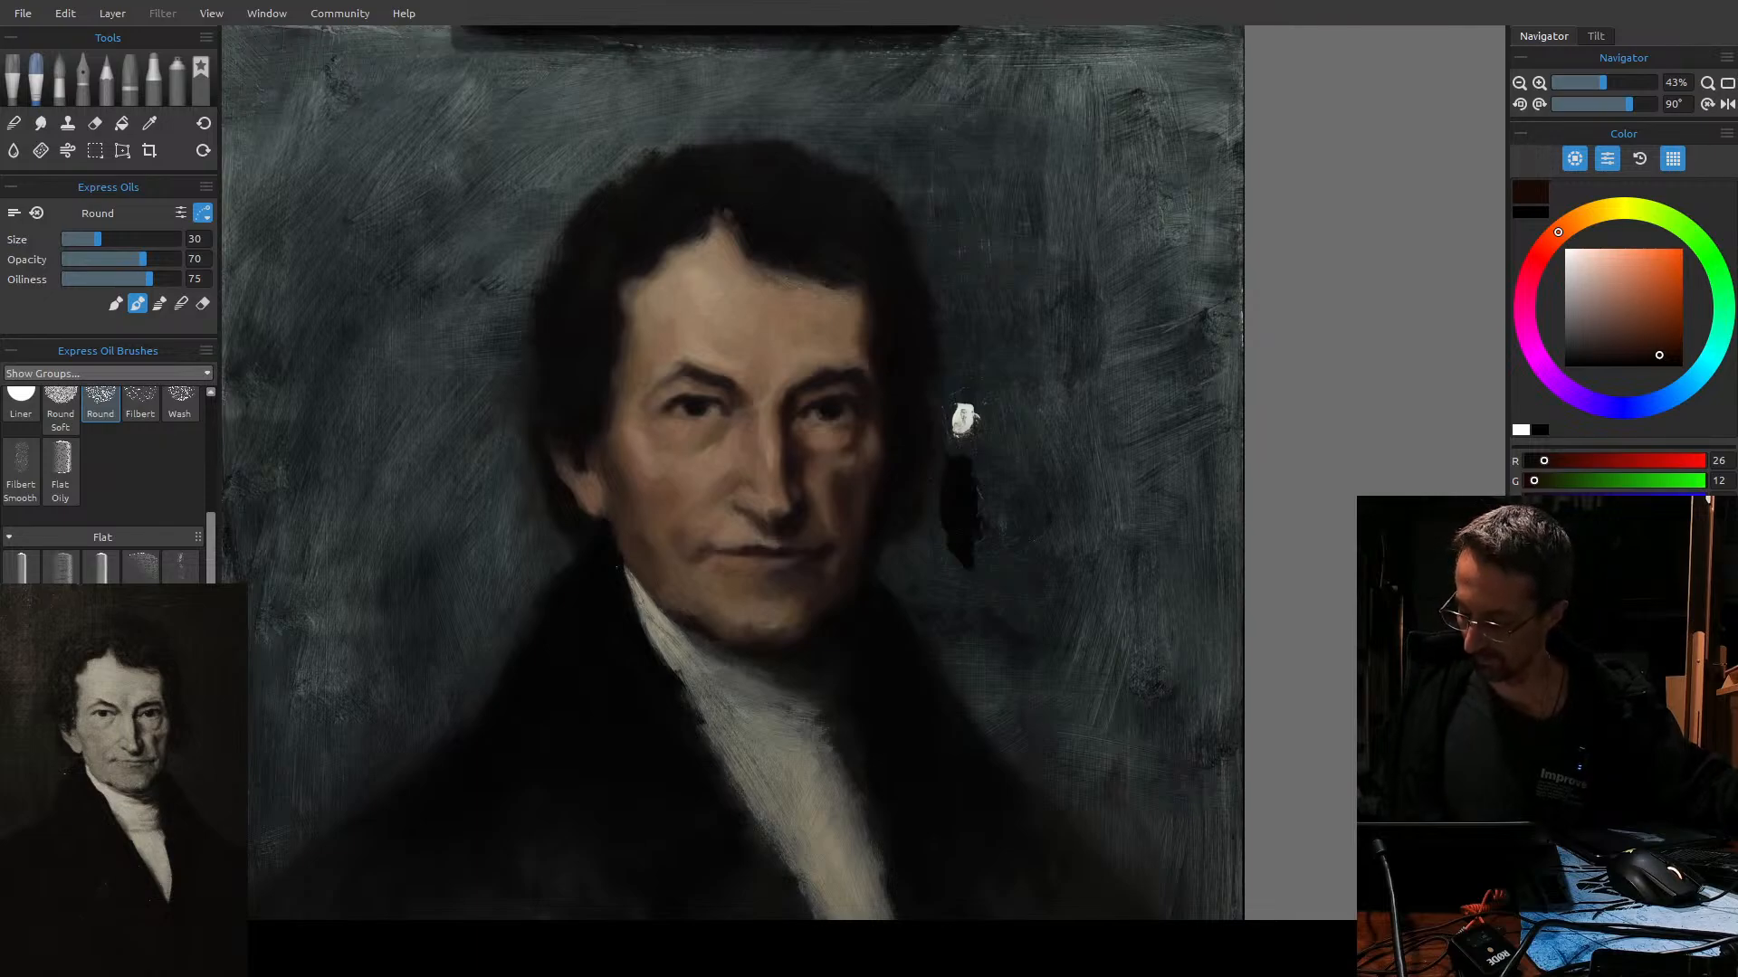
{"action": "left_click", "coordinate": [1523, 724]}
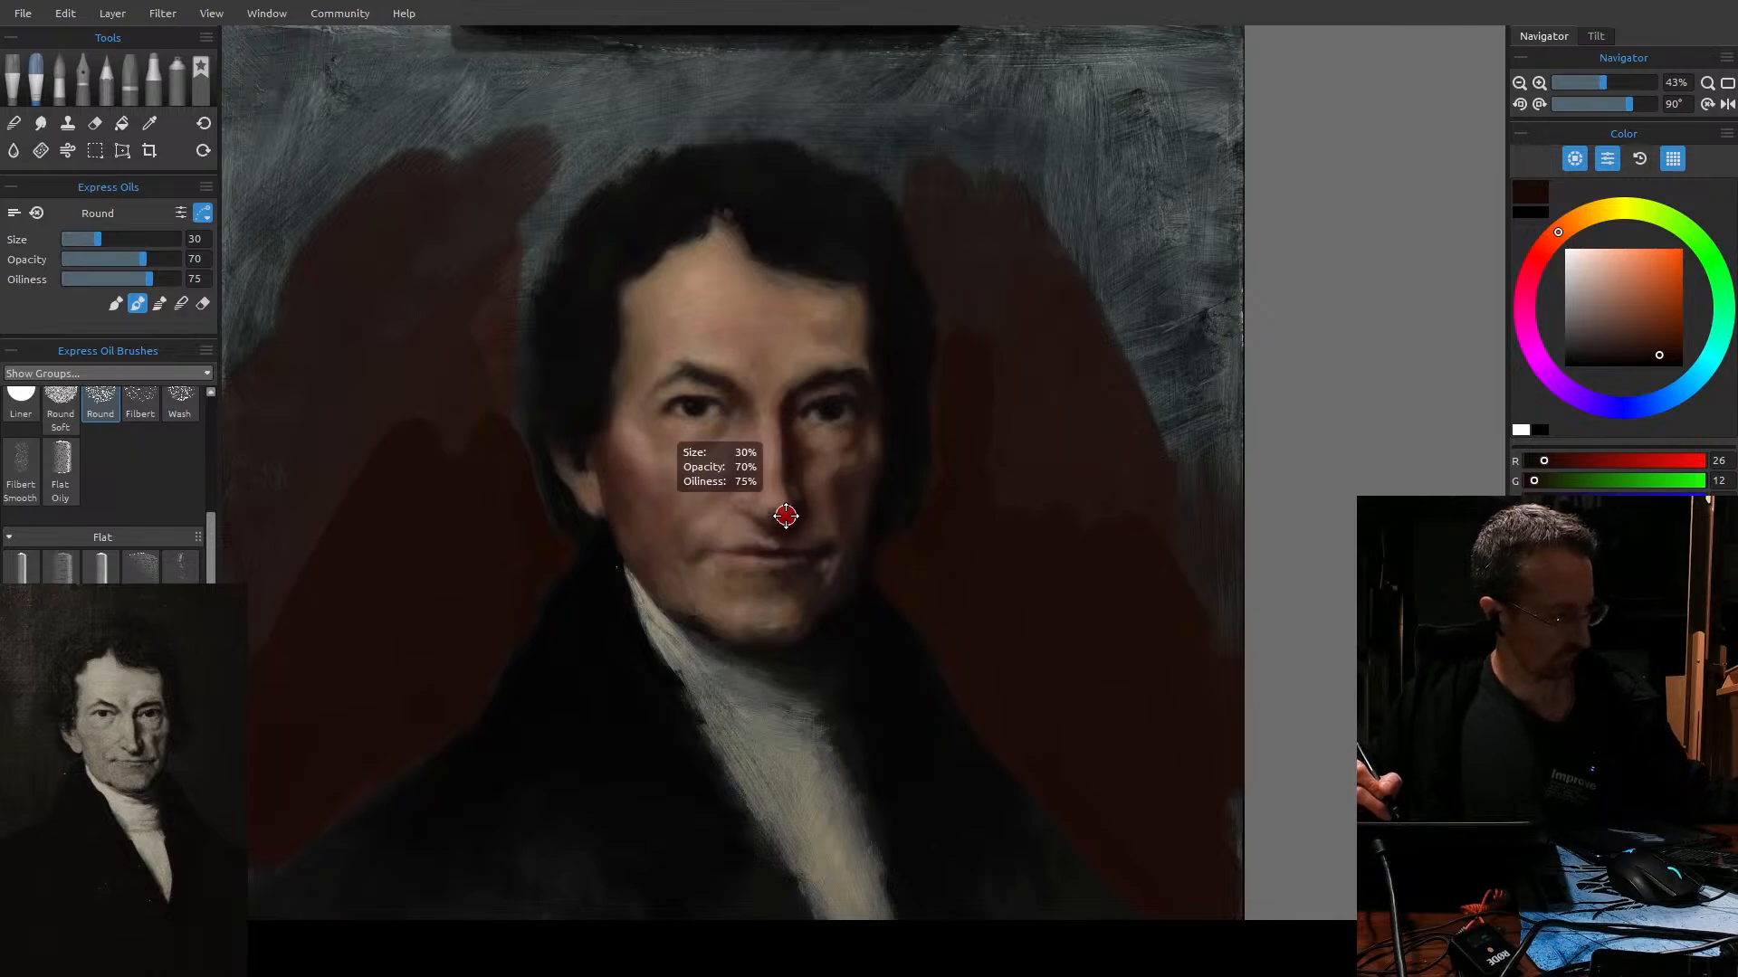
{"action": "key", "text": "ctrl+s"}
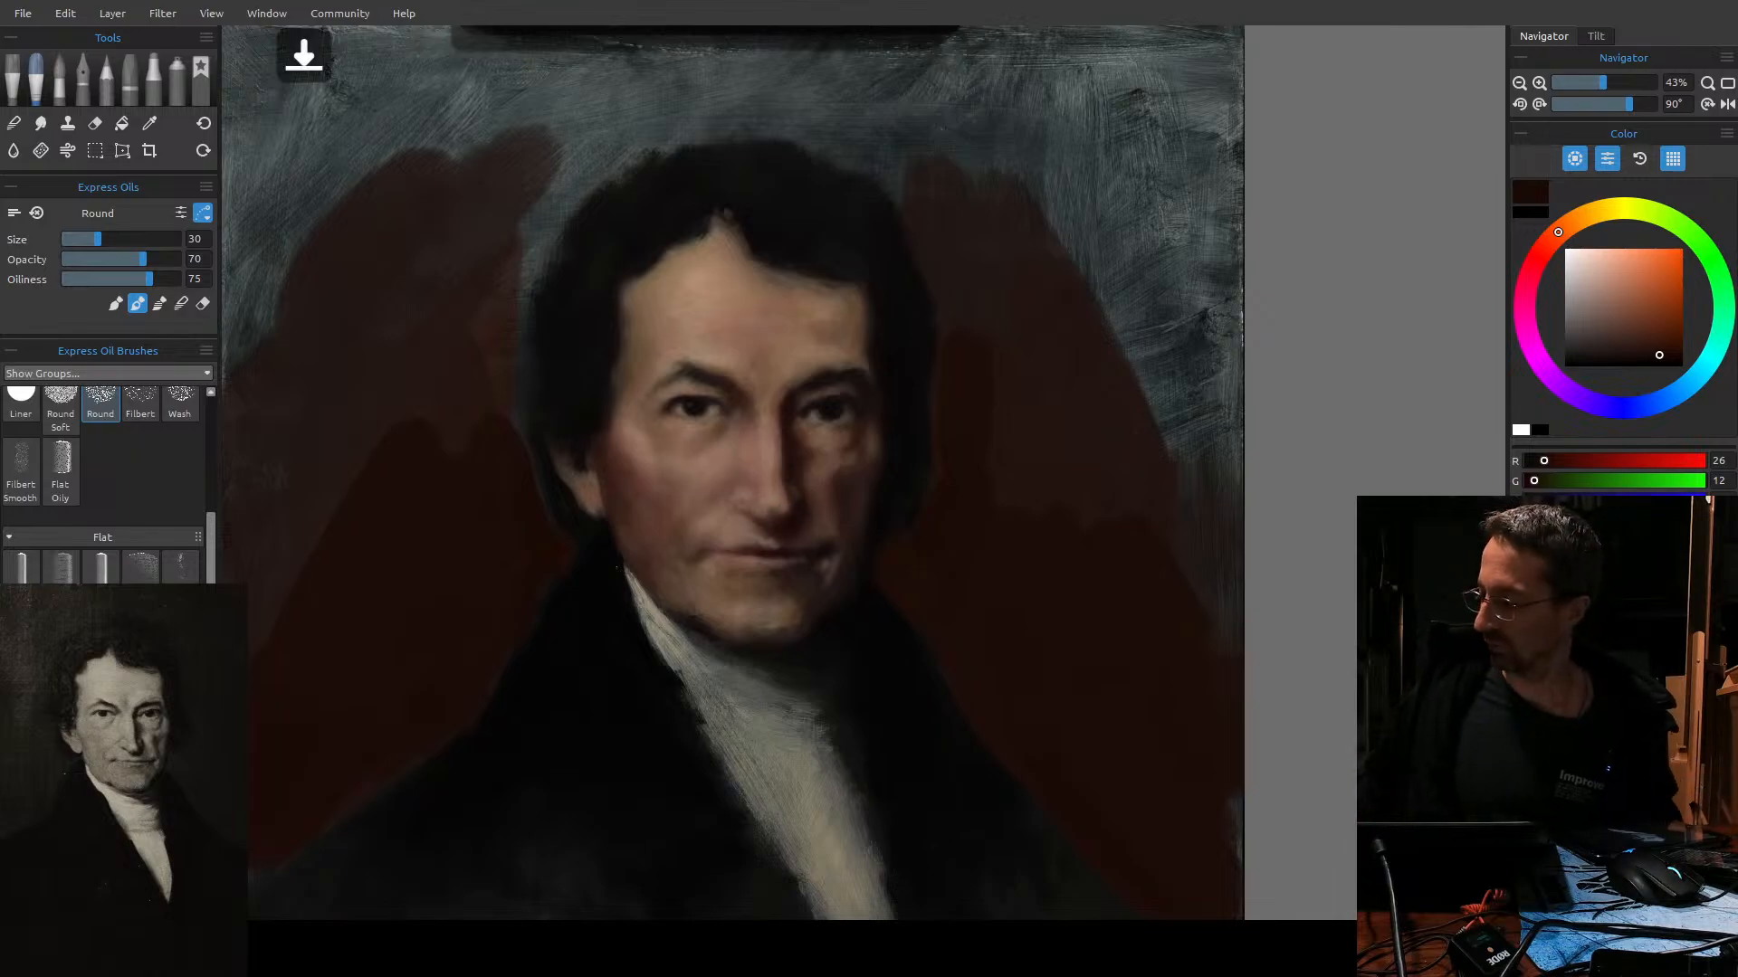